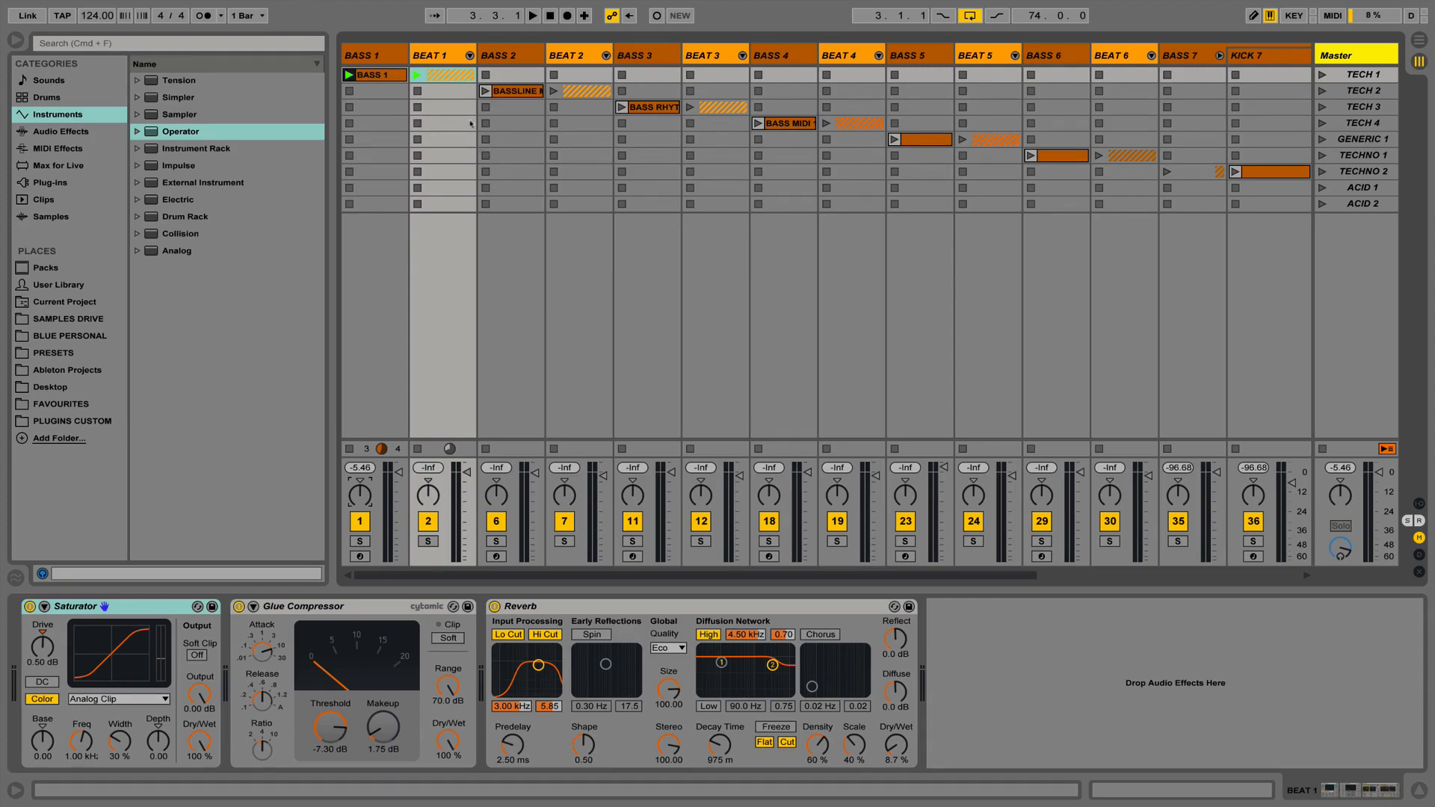
# Audition all the scenes in order from TECH 1 through ACID 2 and stop playback at the end.
pyautogui.hscroll(6, 367, 98)
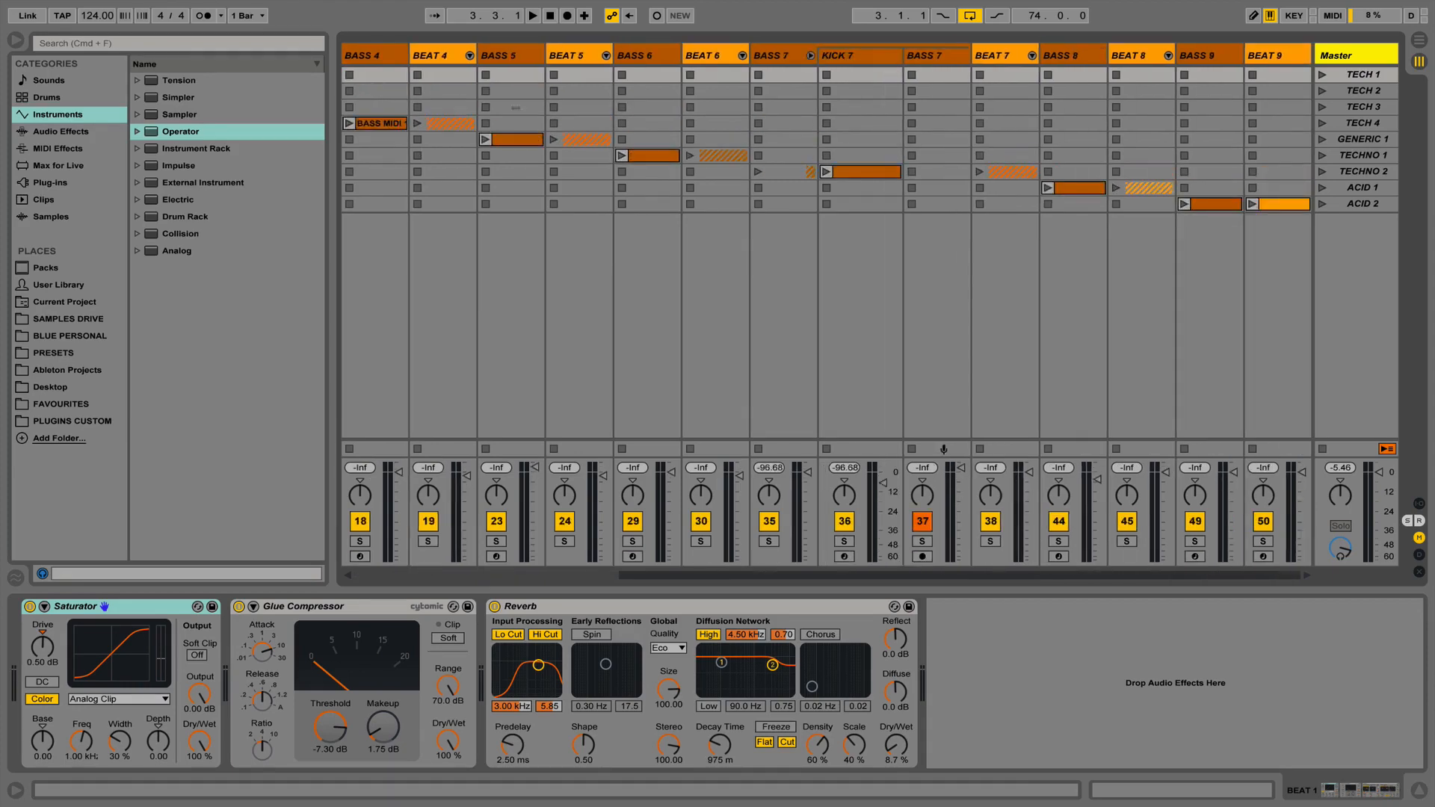
pyautogui.hscroll(-6, 595, 180)
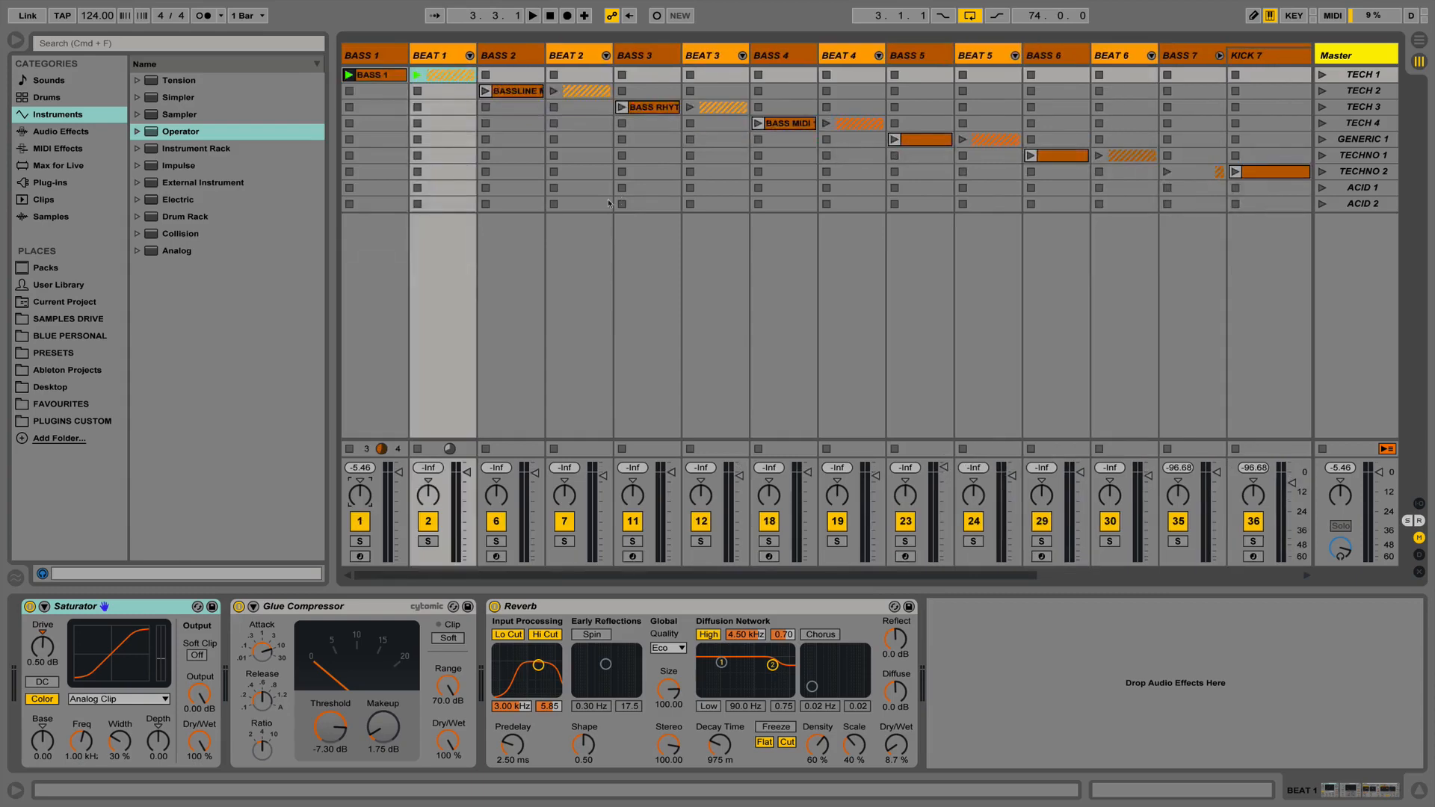
pyautogui.click(1322, 74)
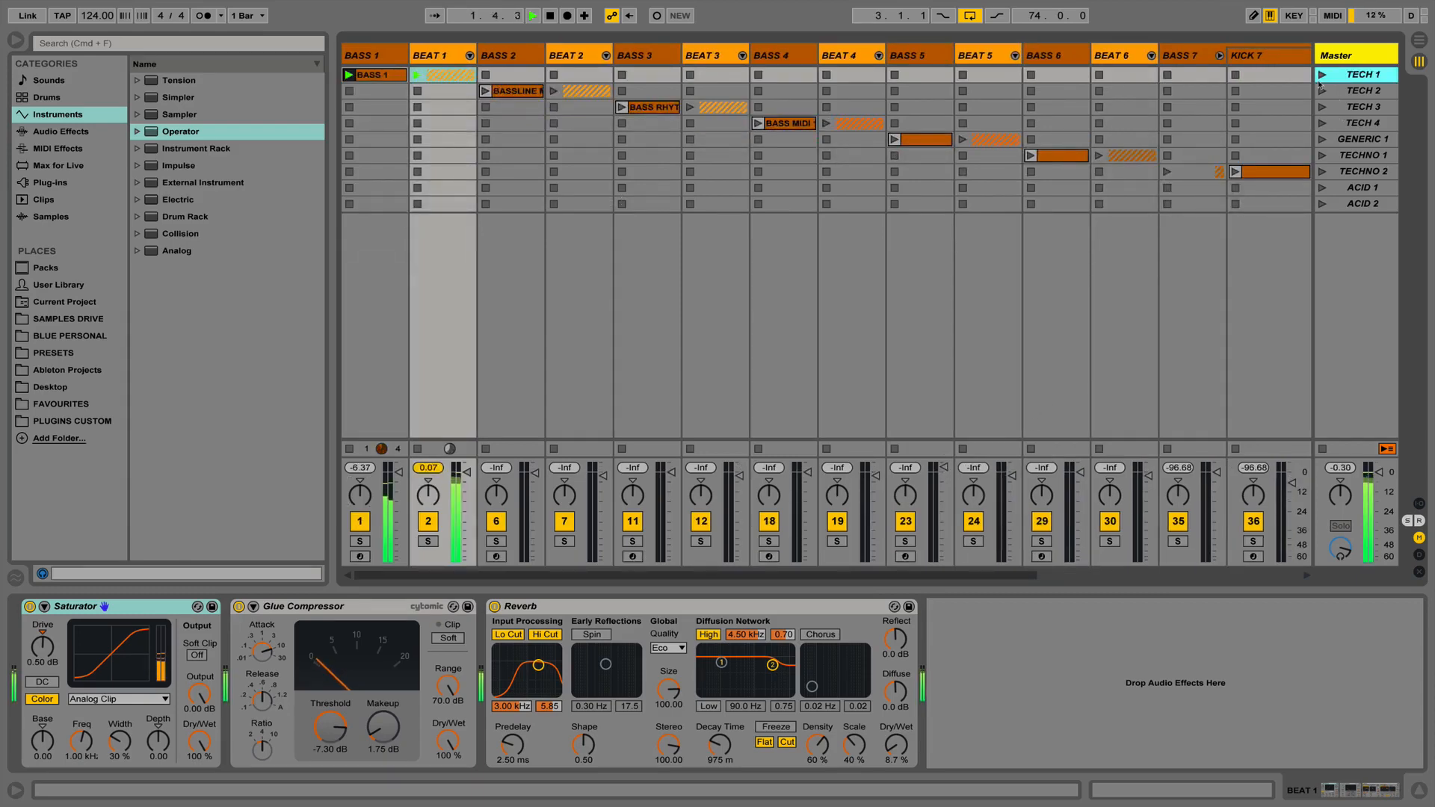
pyautogui.click(1322, 91)
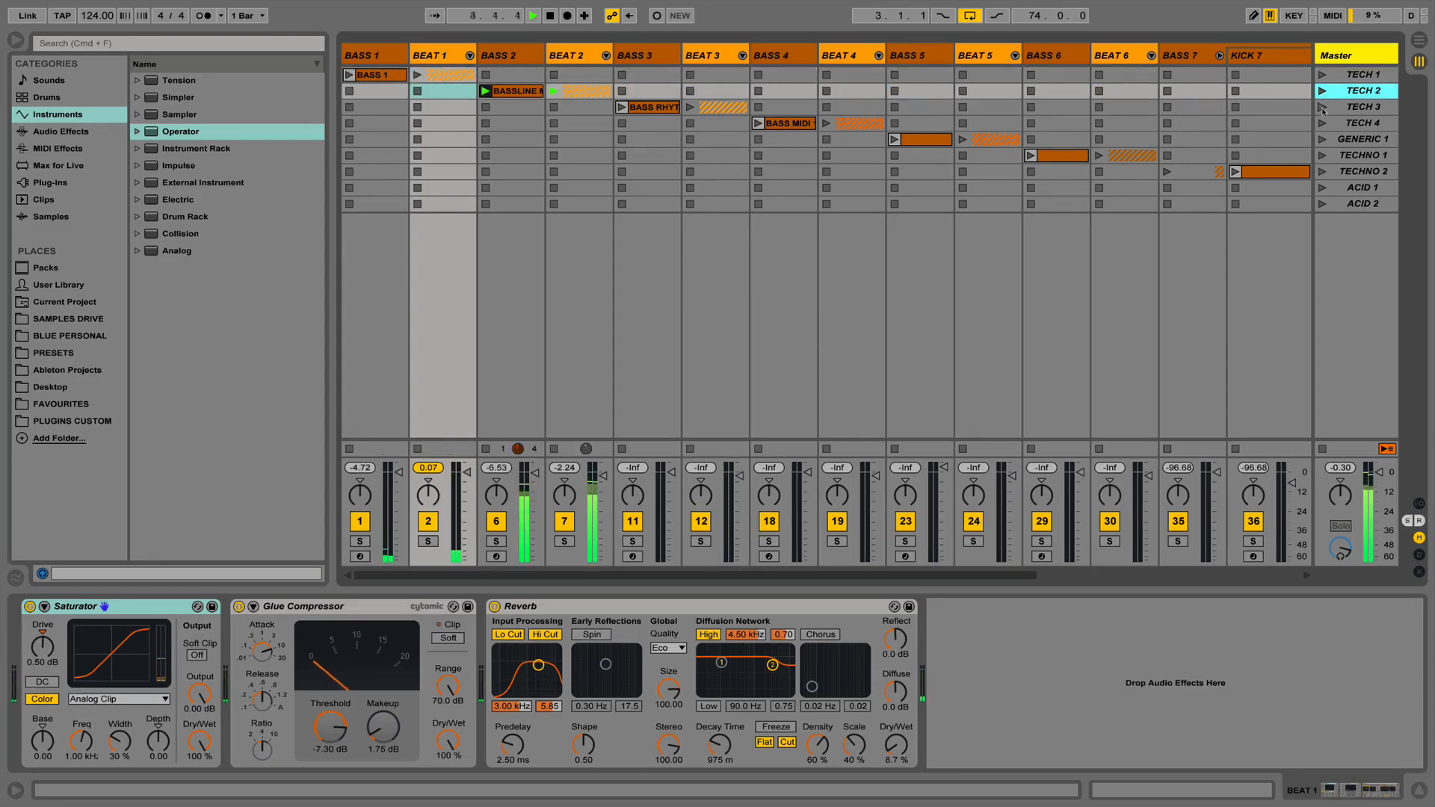
pyautogui.click(1322, 109)
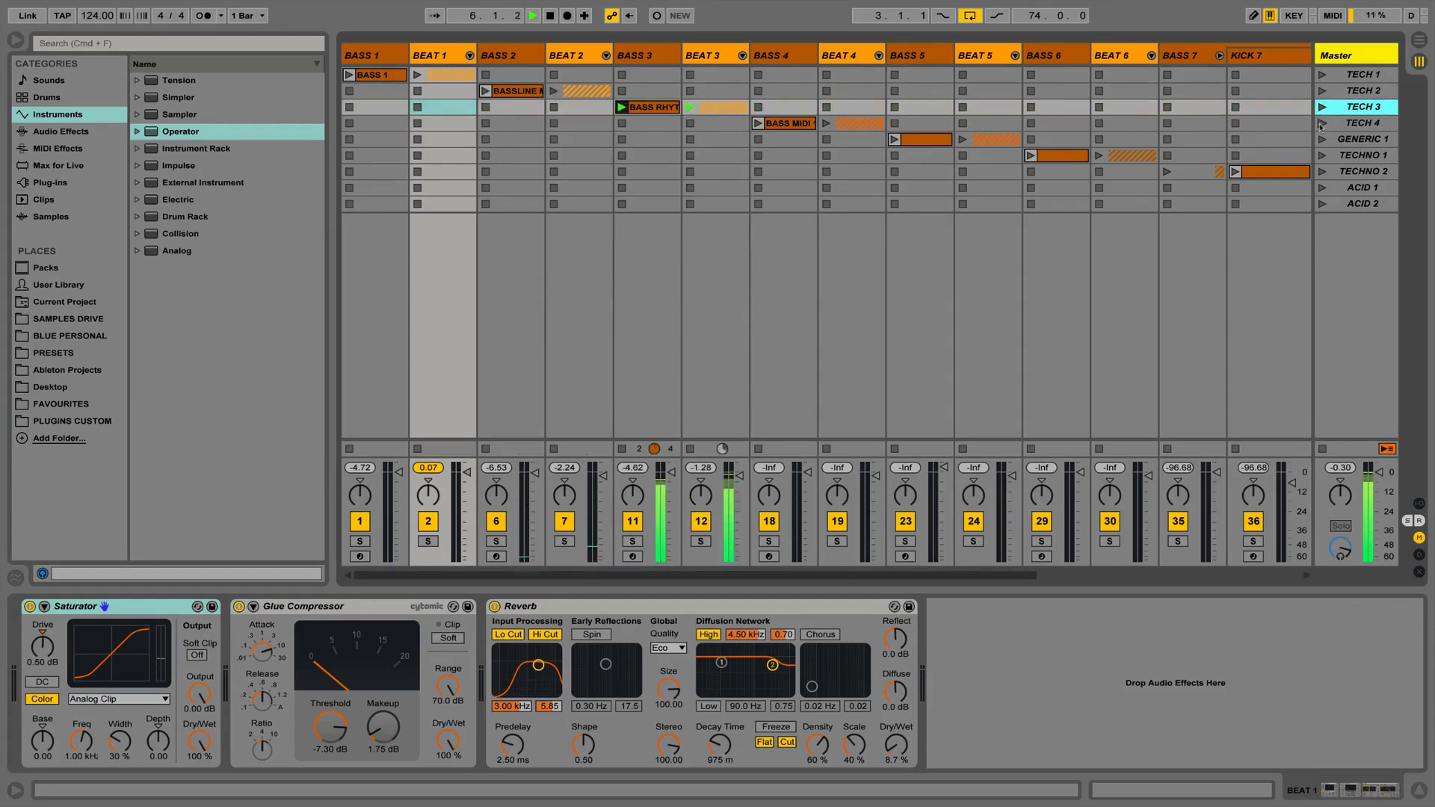
pyautogui.click(1322, 123)
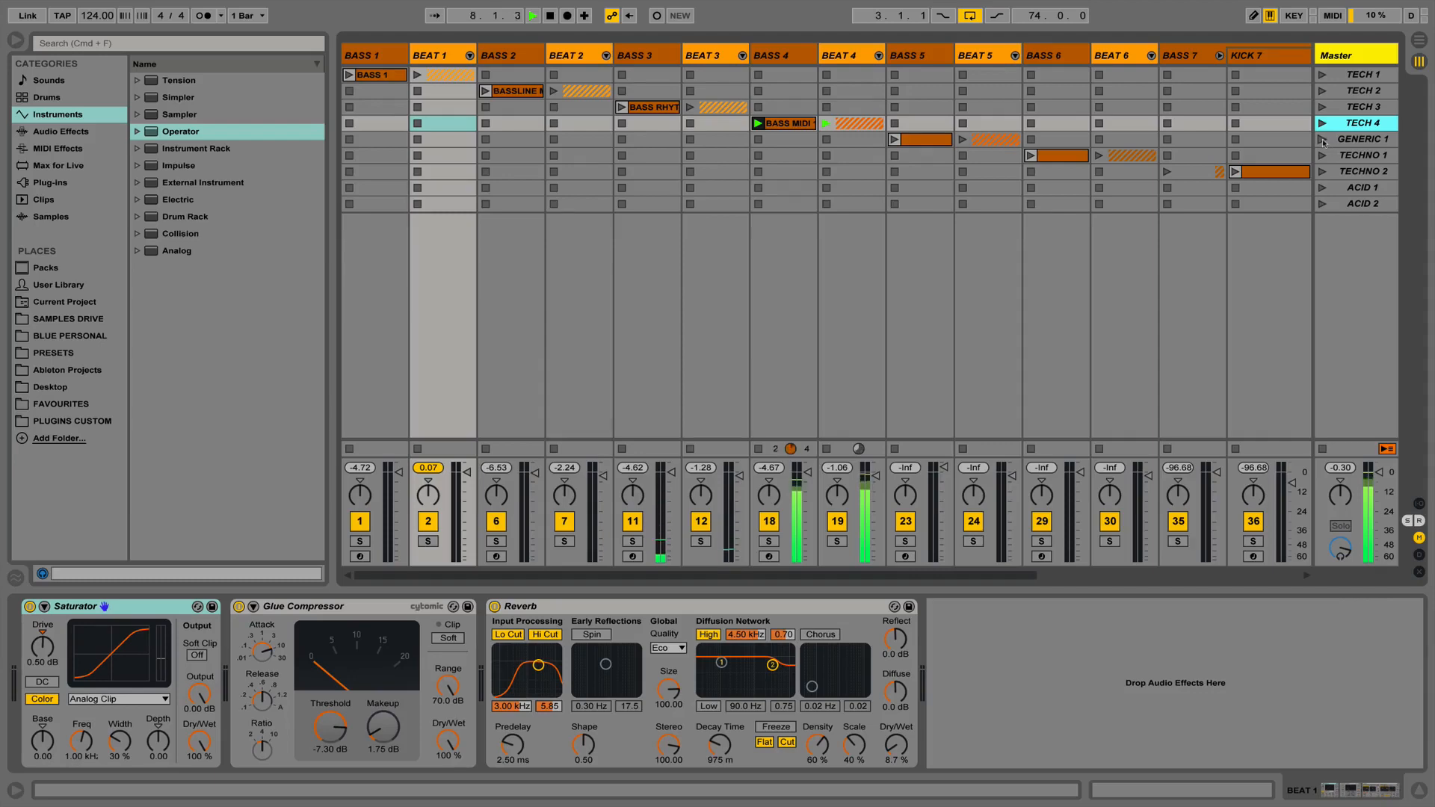
pyautogui.click(1323, 140)
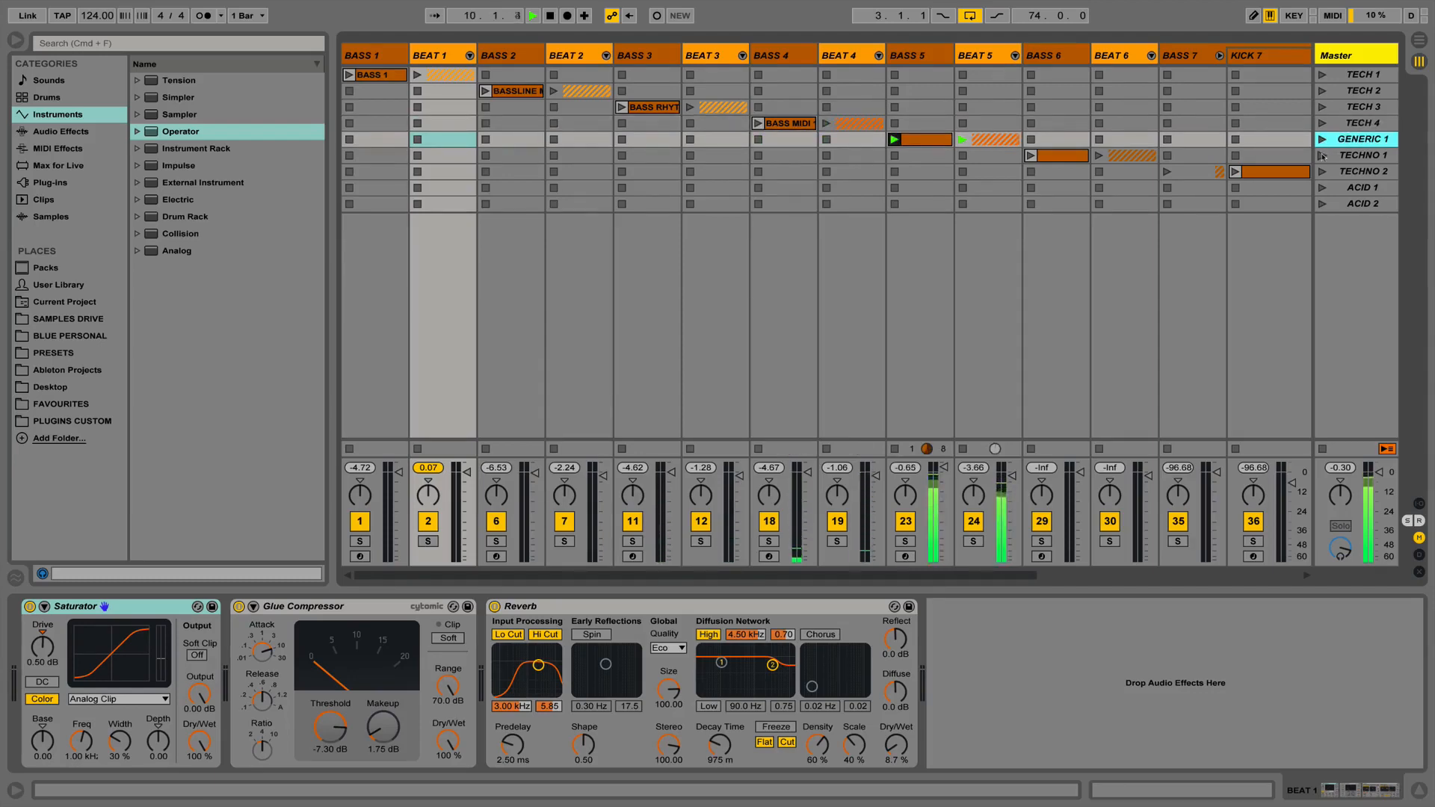
pyautogui.click(1323, 155)
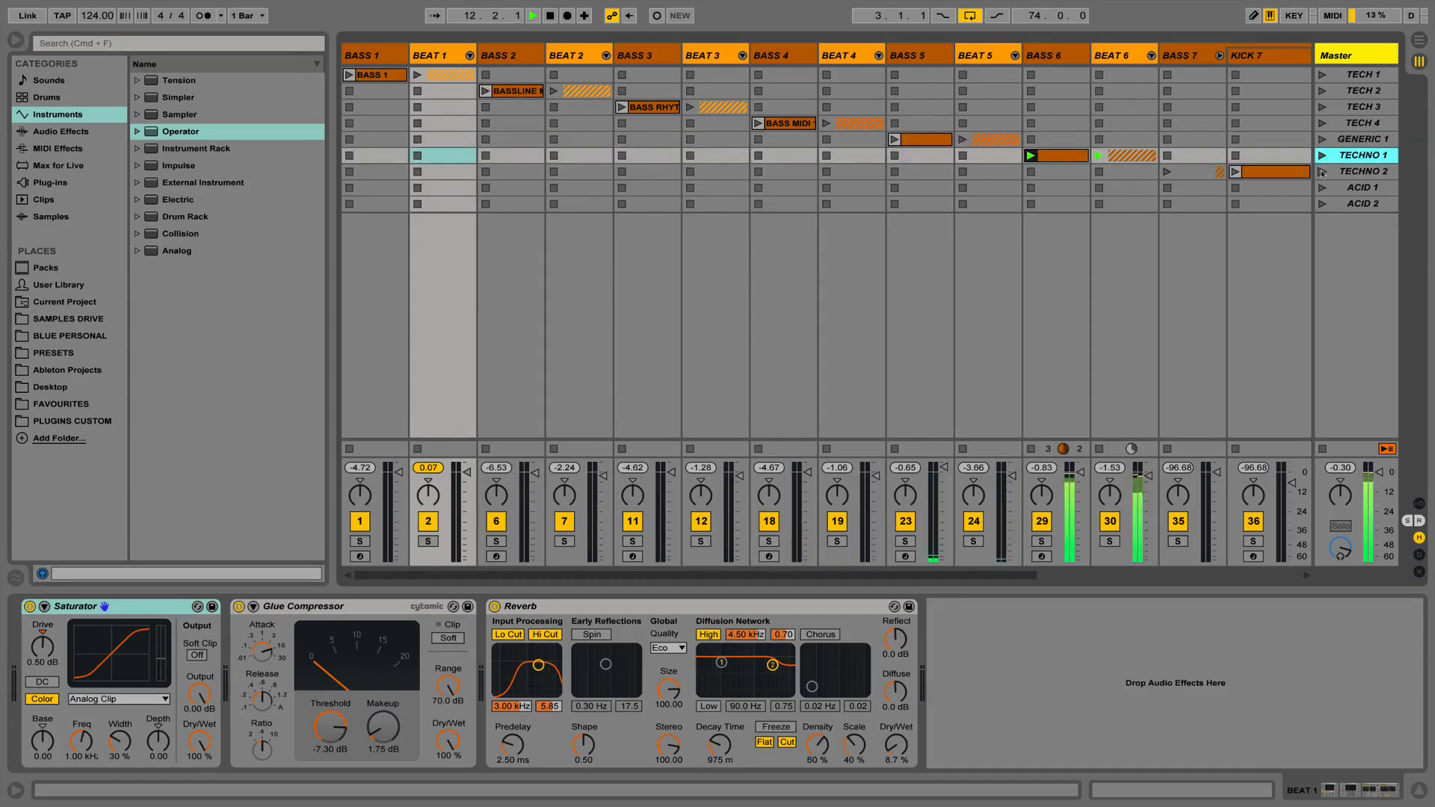
pyautogui.click(1323, 172)
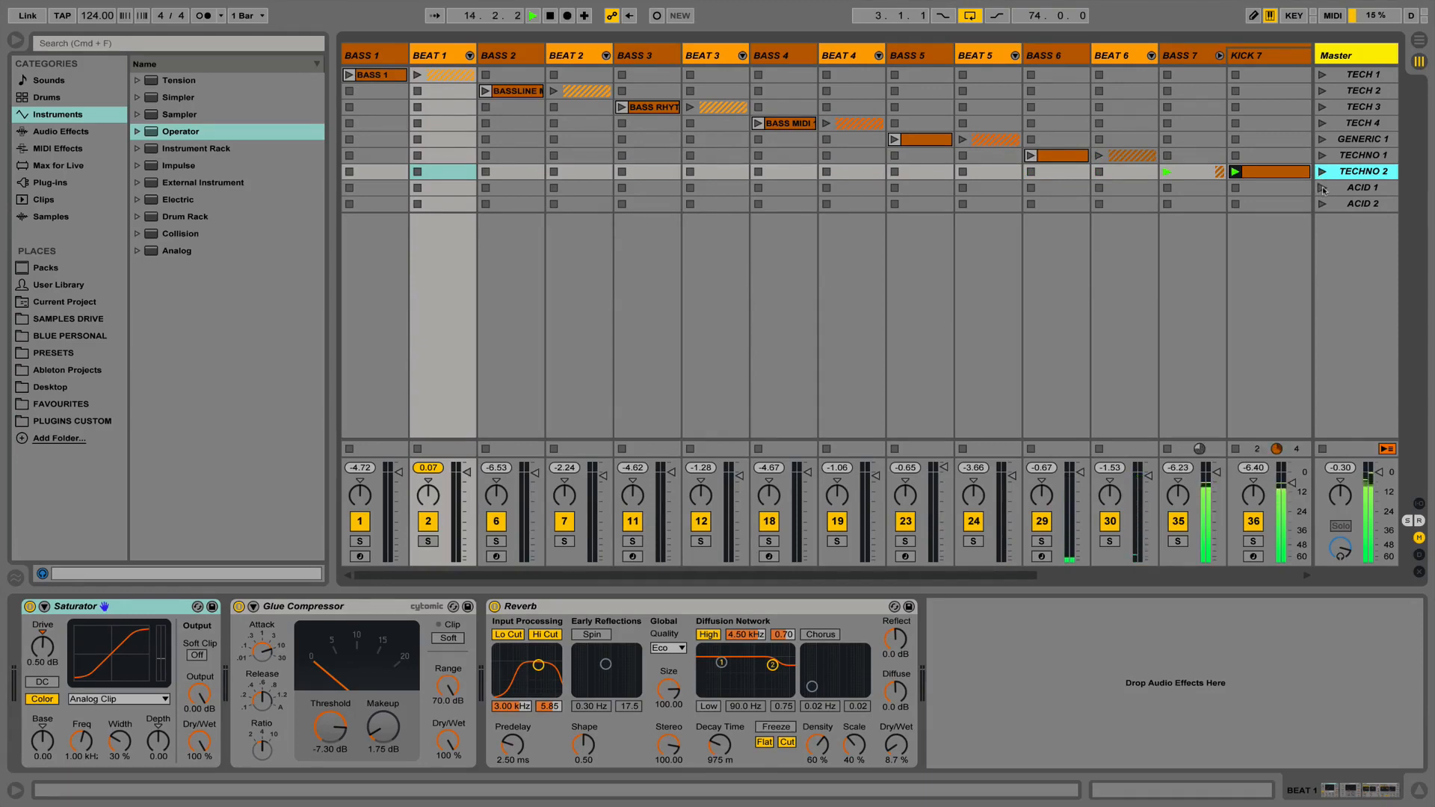
pyautogui.click(1323, 189)
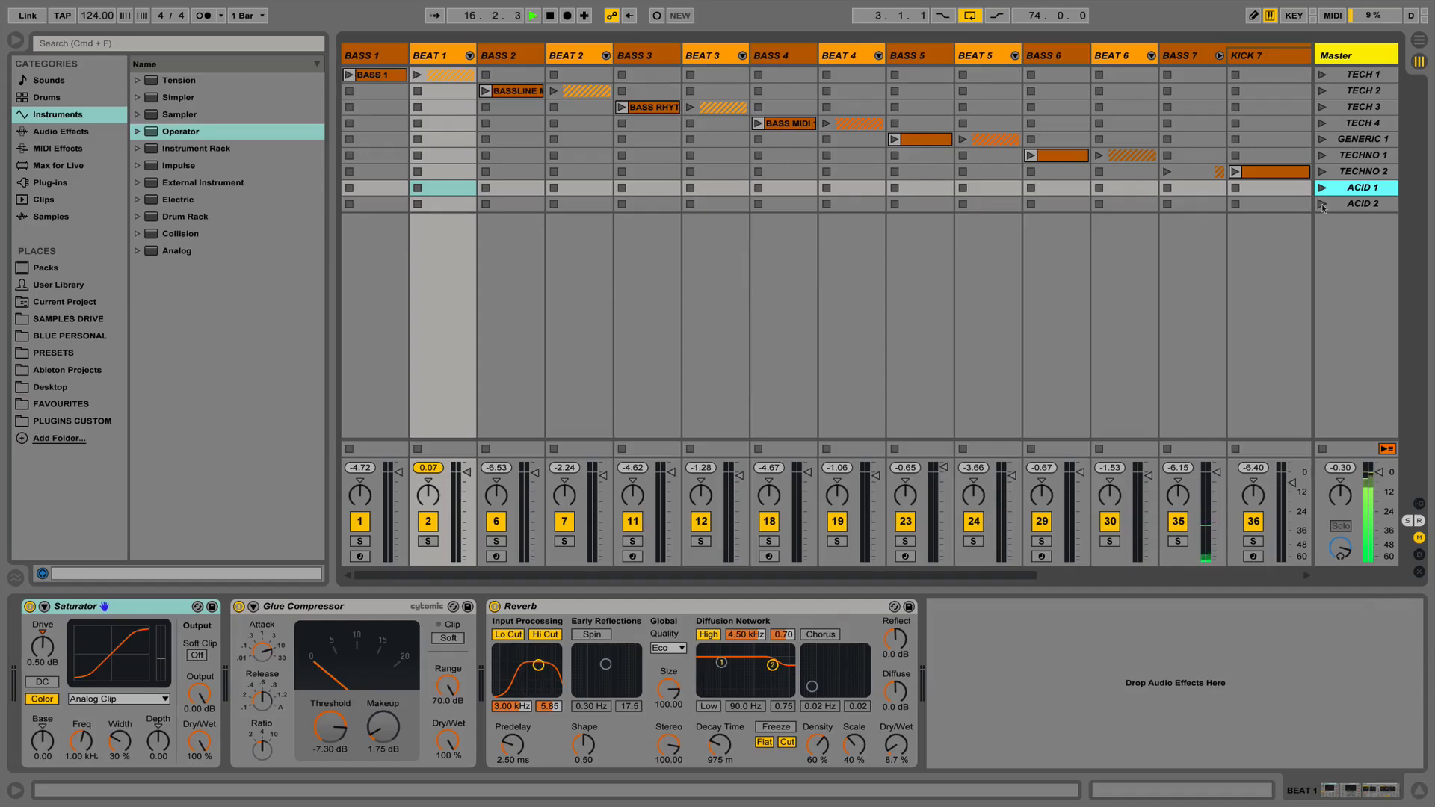
pyautogui.click(1323, 205)
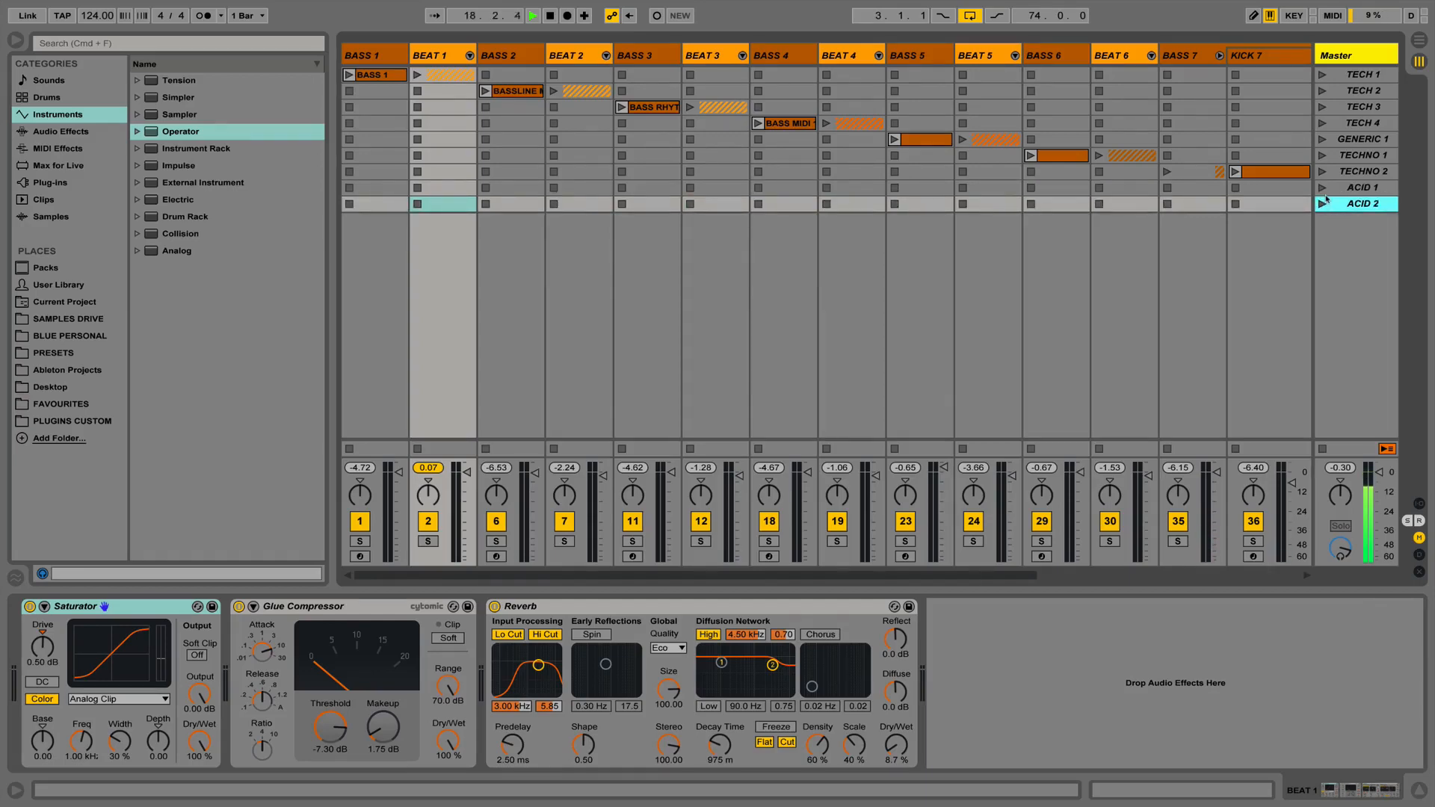
pyautogui.press('space')
# Examine the device chains on several BASS and BEAT tracks, ending with BASS 3.
pyautogui.click(970, 288)
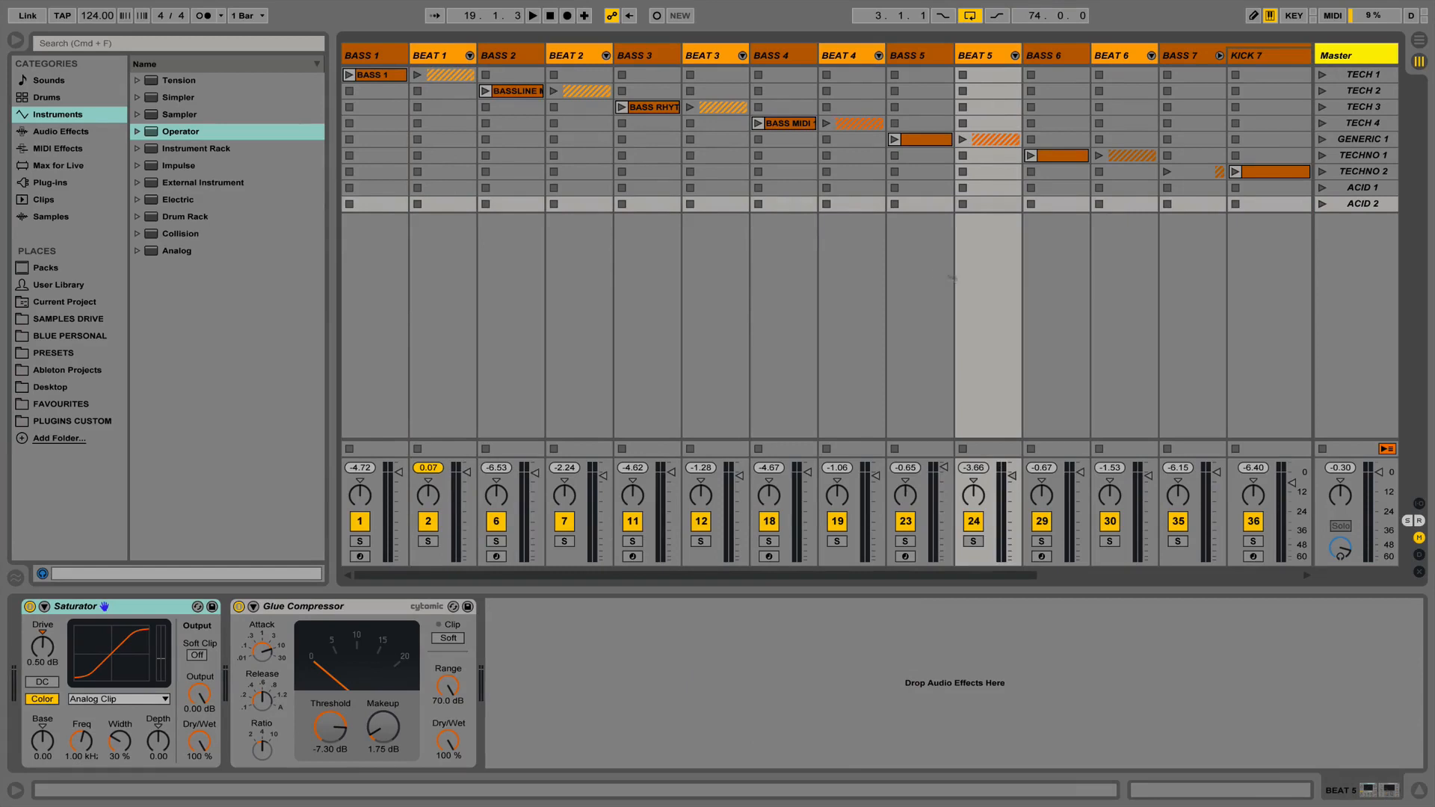
pyautogui.click(488, 228)
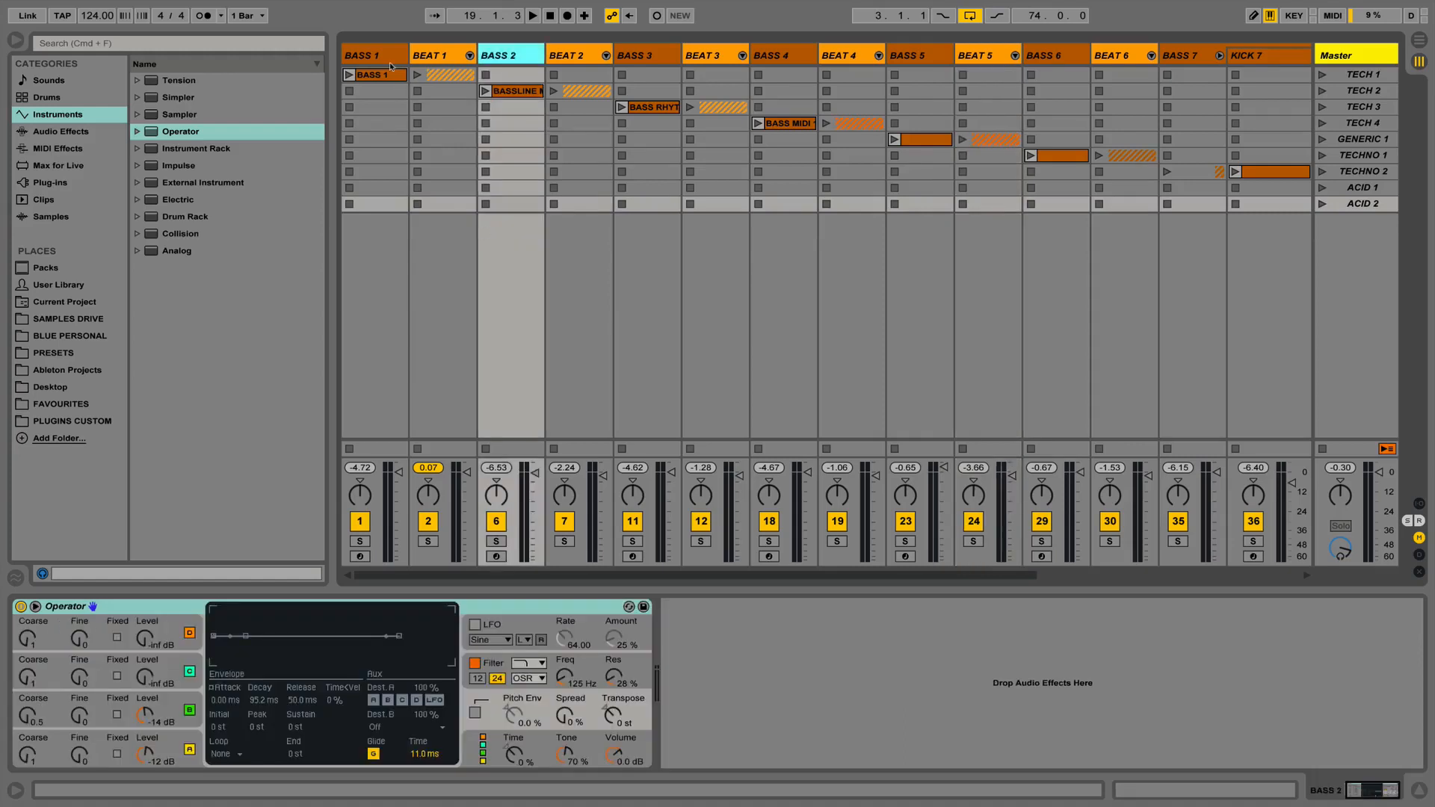
pyautogui.click(589, 55)
pyautogui.click(770, 56)
pyautogui.click(908, 57)
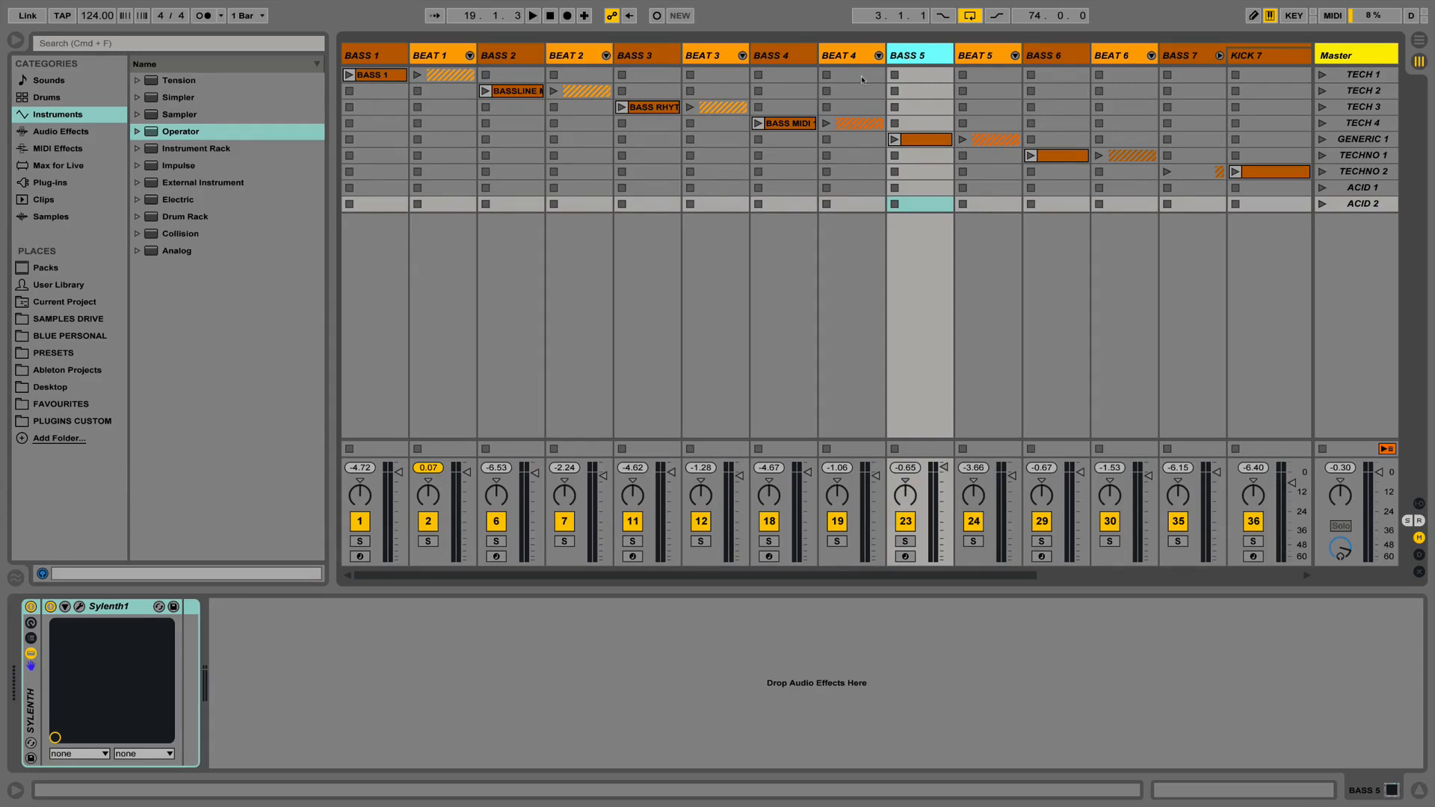
pyautogui.click(640, 251)
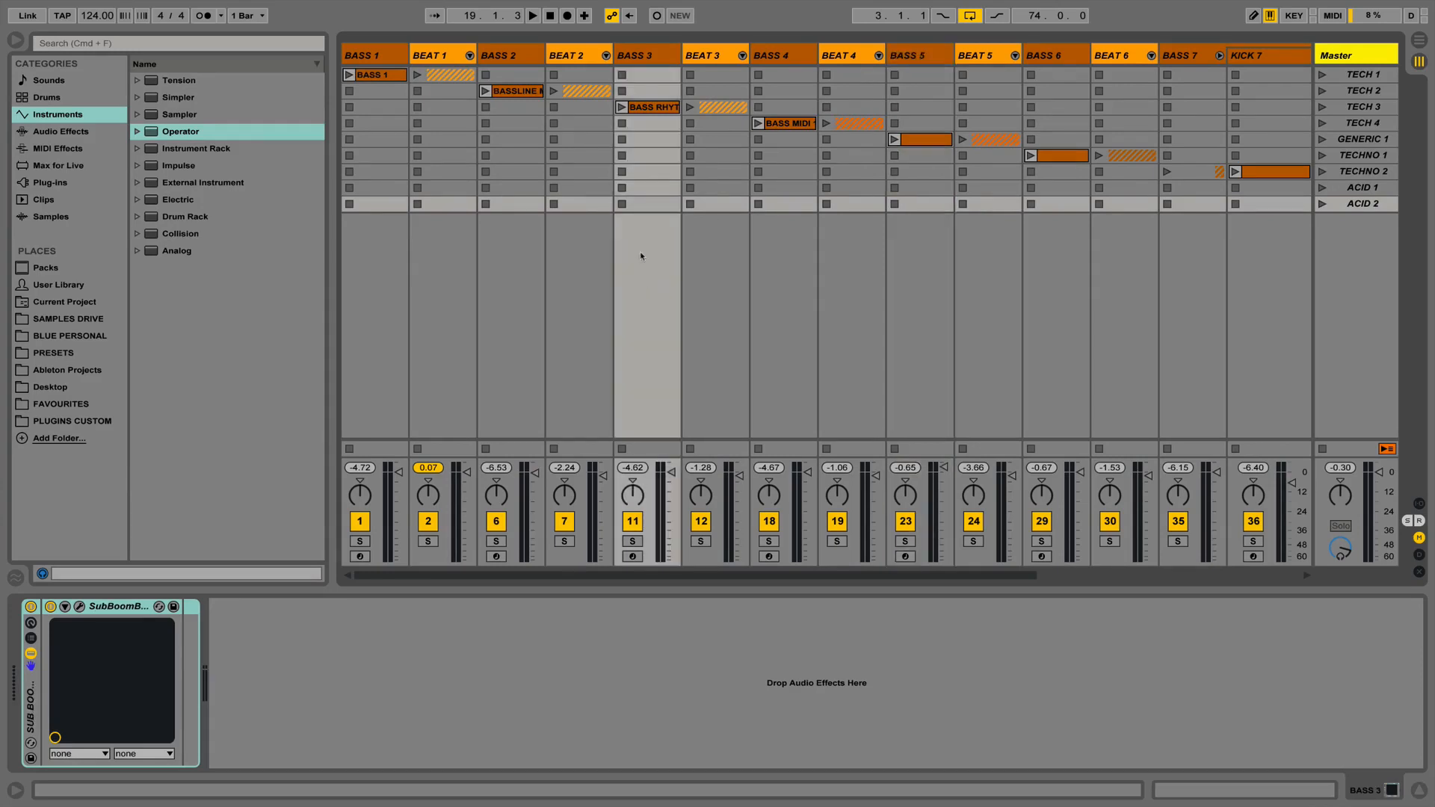
# Play the TECH 1 scene and reset the peak level indicator of the BEAT 1 track.
pyautogui.click(1322, 75)
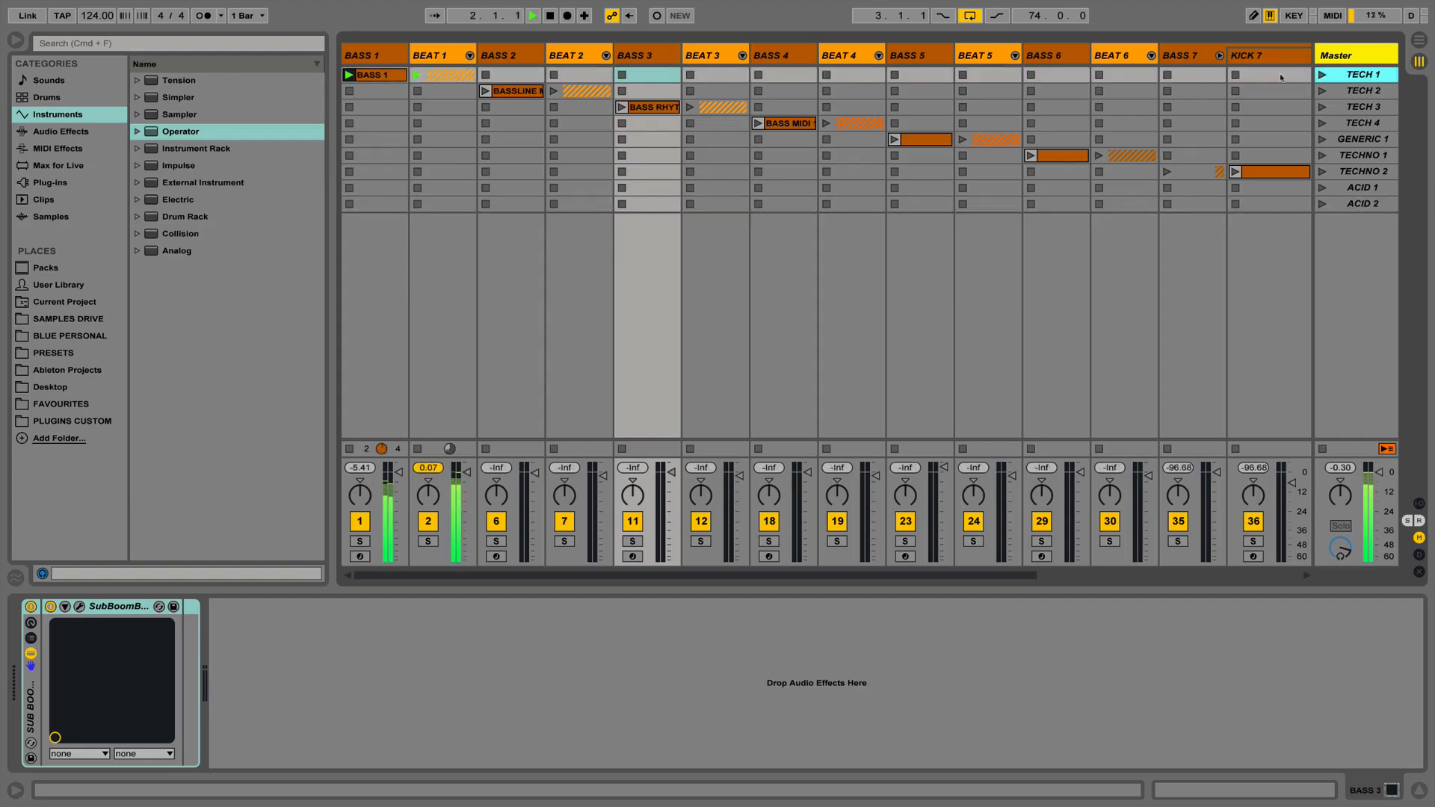
pyautogui.click(424, 467)
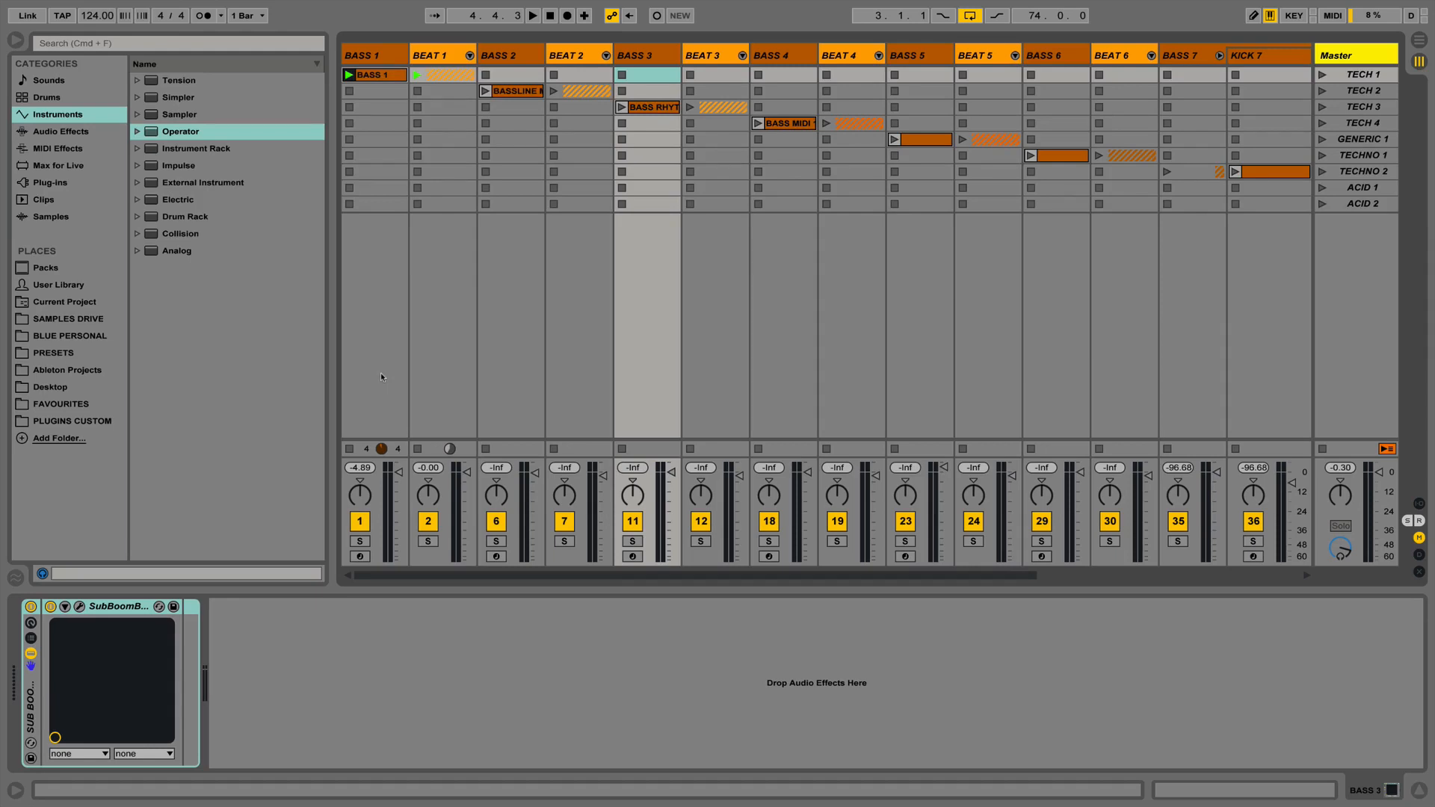
pyautogui.press('space')
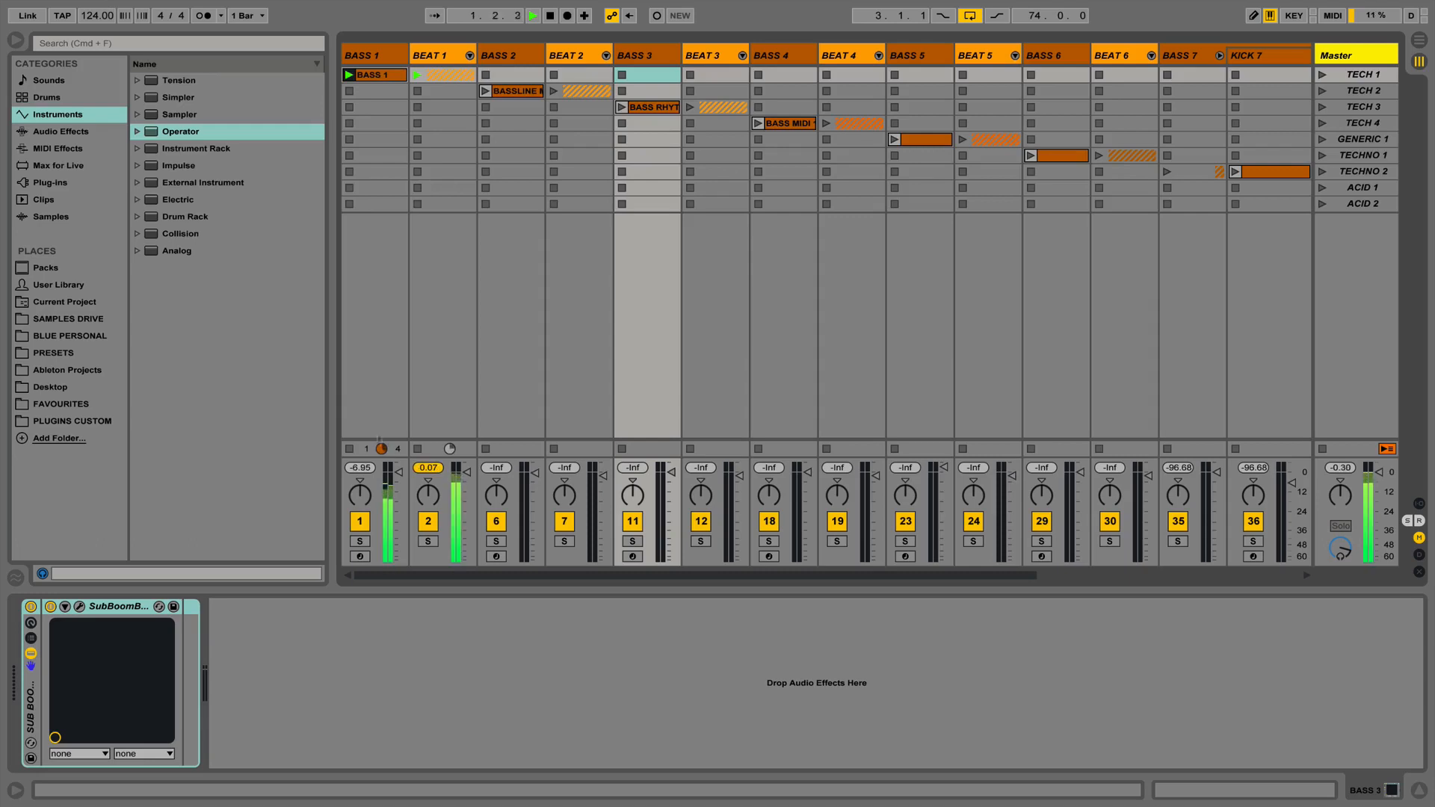
# Try panning the BASS 1 track to either side during playback, and return the pan to centre.
pyautogui.moveTo(360, 495); pyautogui.dragTo(360, 455)
pyautogui.moveTo(351, 477); pyautogui.dragTo(358, 512)
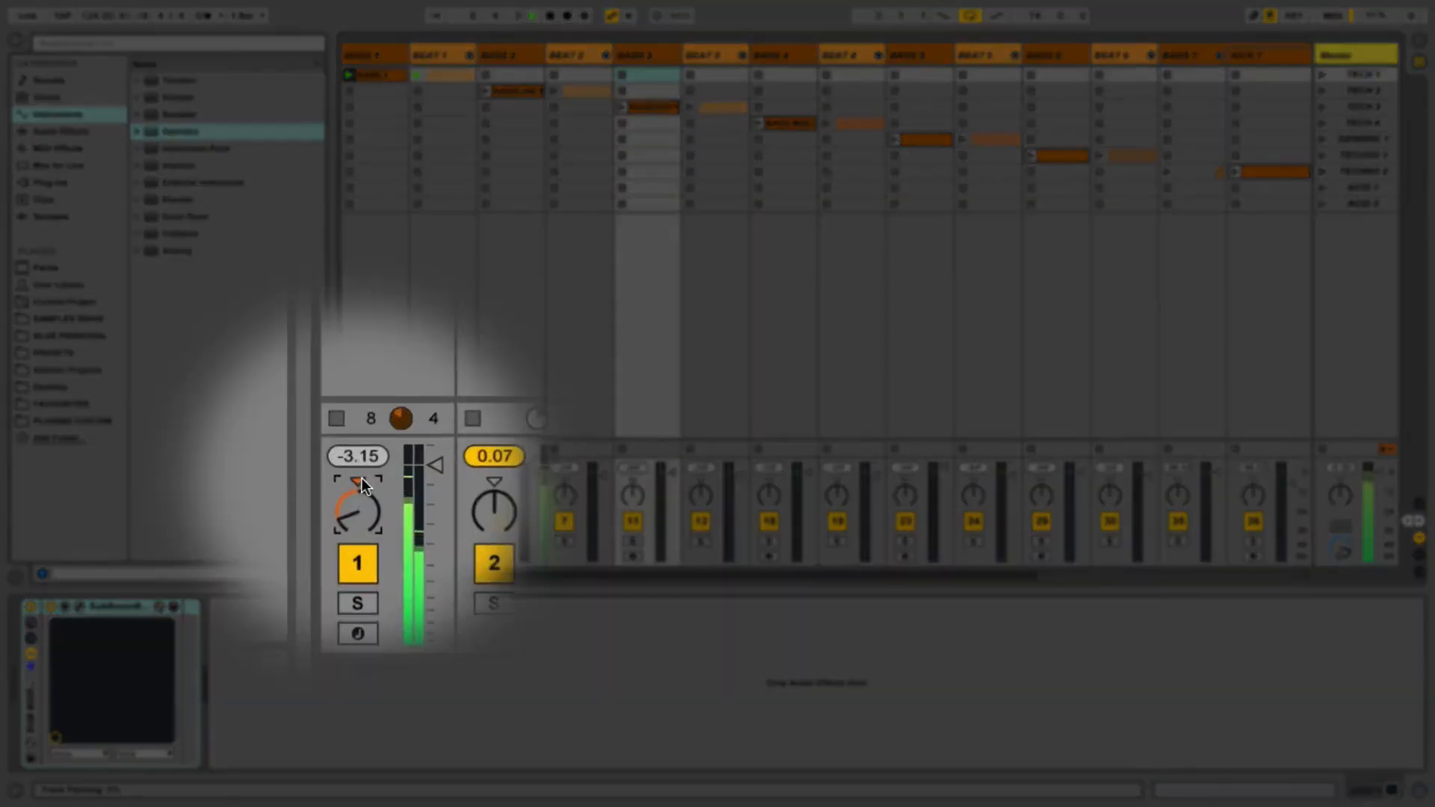
pyautogui.click(361, 480)
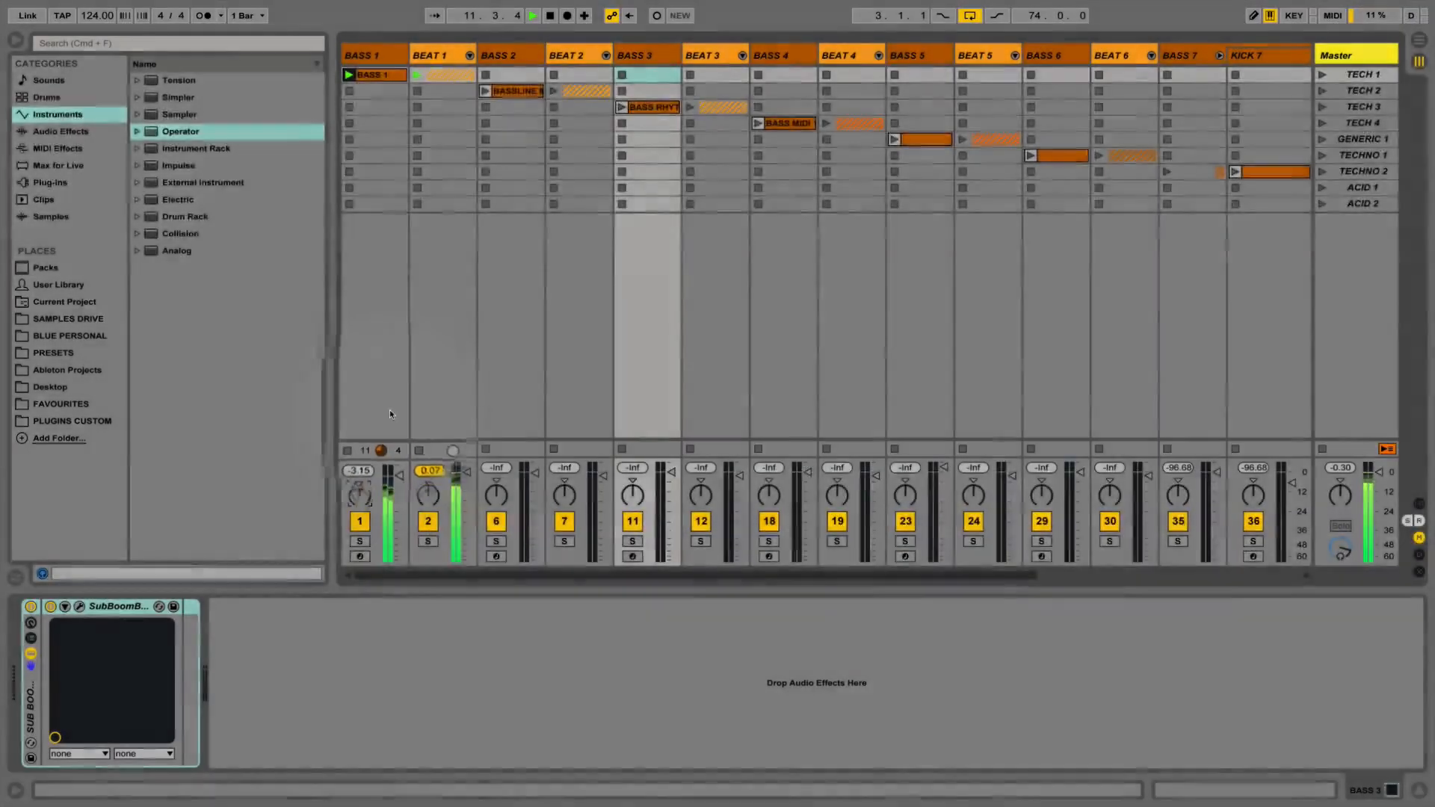
# Review the Massive synth patch on the BASS 1 track and close the plug-in window.
pyautogui.click(394, 143)
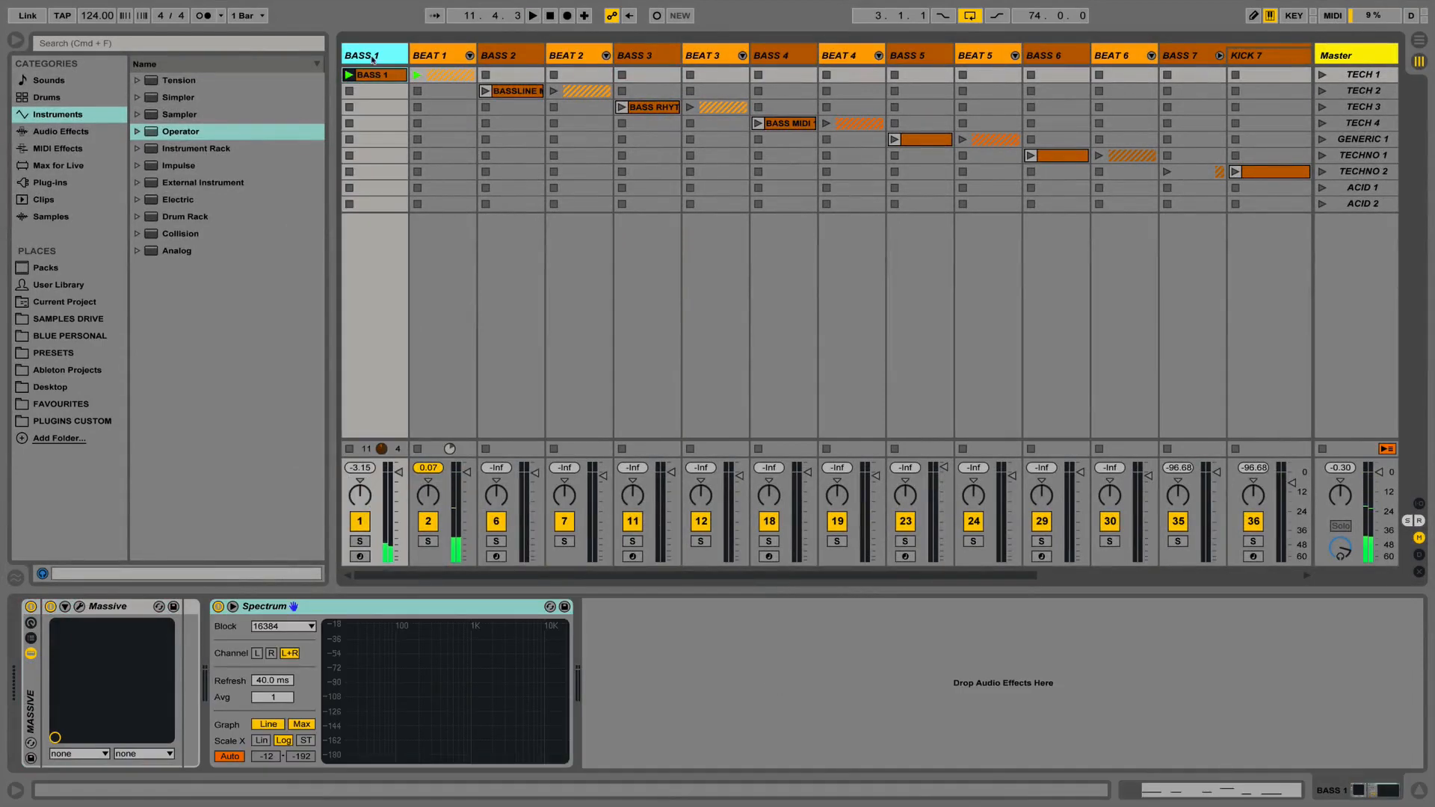
pyautogui.click(79, 607)
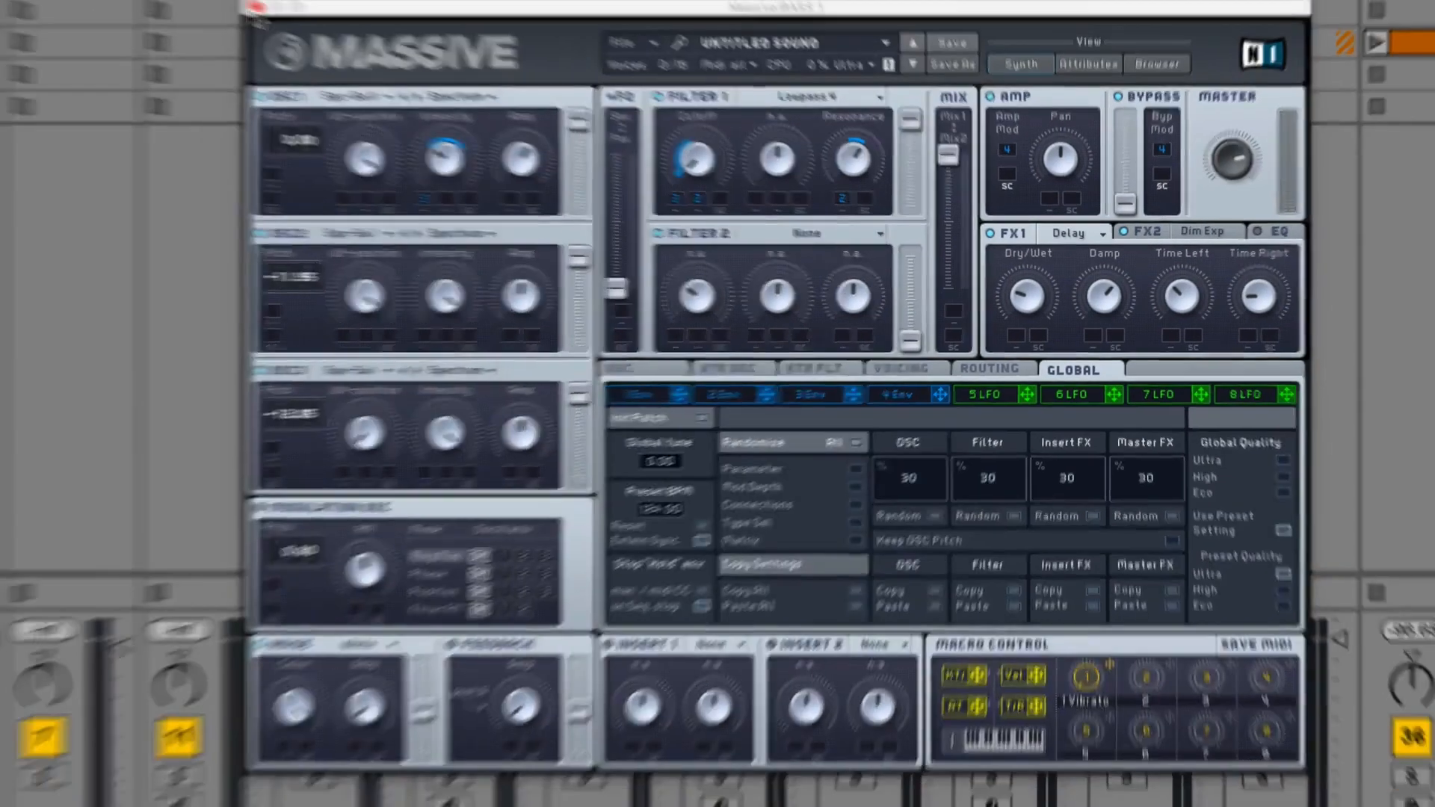
pyautogui.click(255, 6)
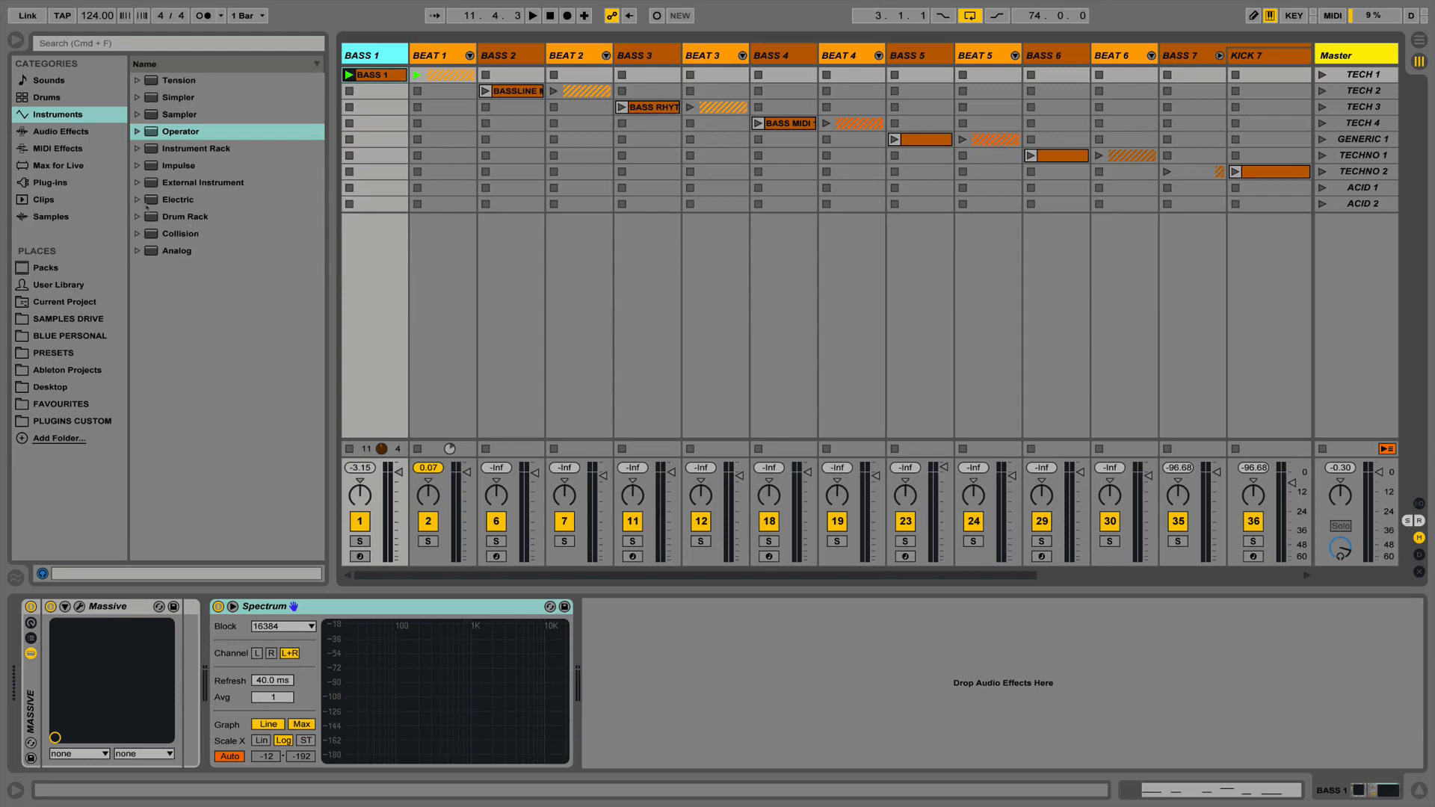
# Insert an EQ Eight audio effect between Massive and Spectrum on BASS 1 and disable its band 1.
pyautogui.click(50, 133)
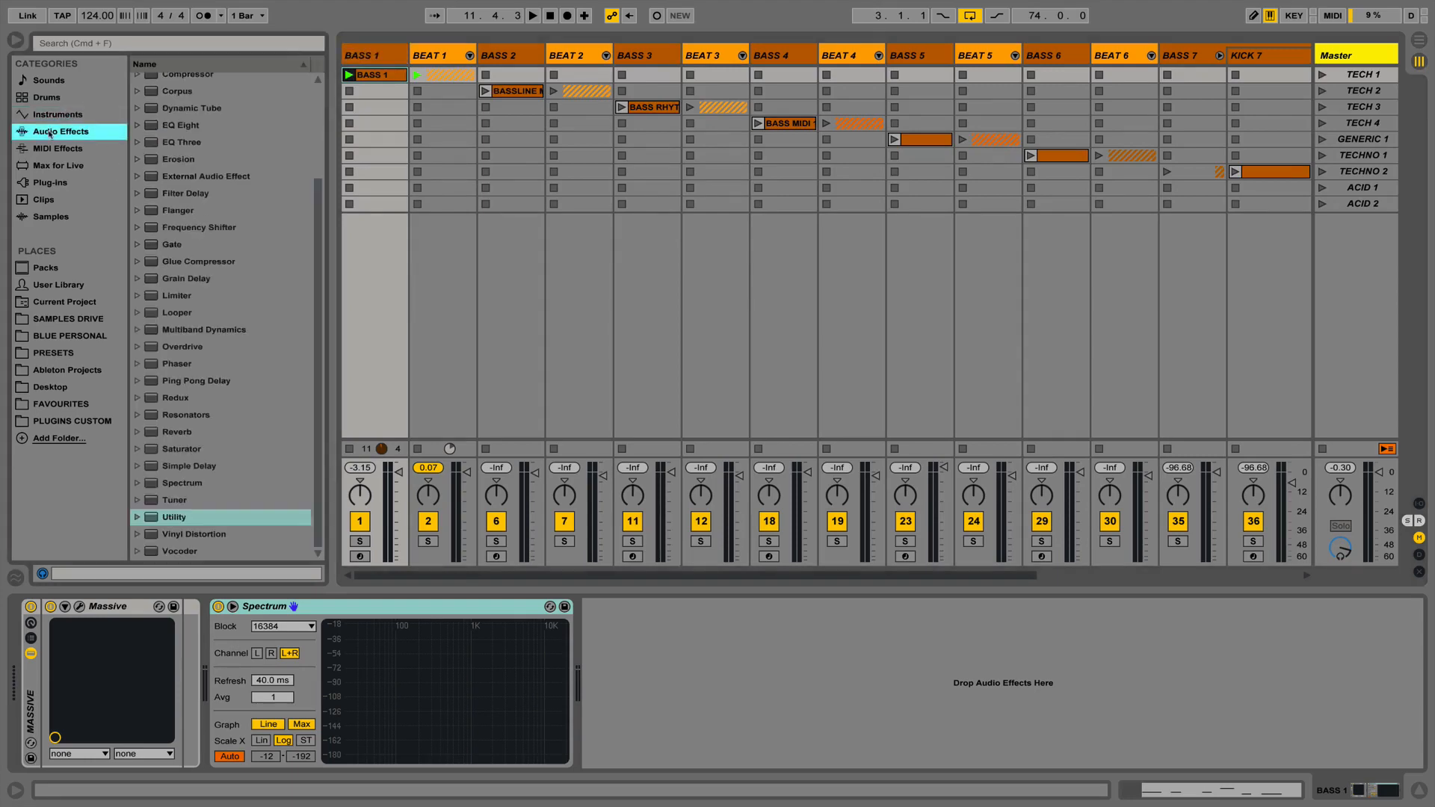
pyautogui.moveTo(177, 124)
pyautogui.mouseDown()
pyautogui.moveTo(259, 442)
pyautogui.moveTo(223, 640)
pyautogui.mouseUp()
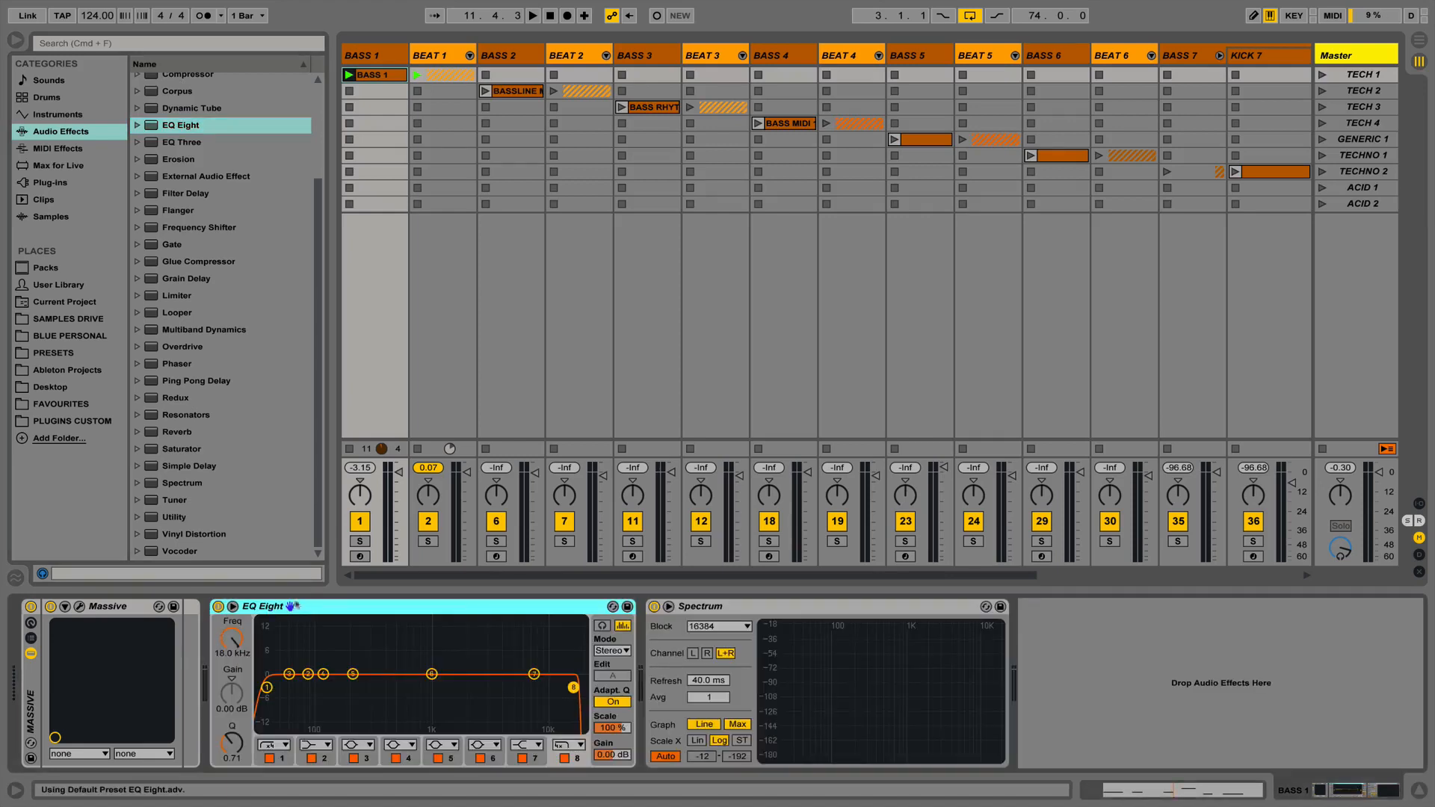
pyautogui.click(269, 758)
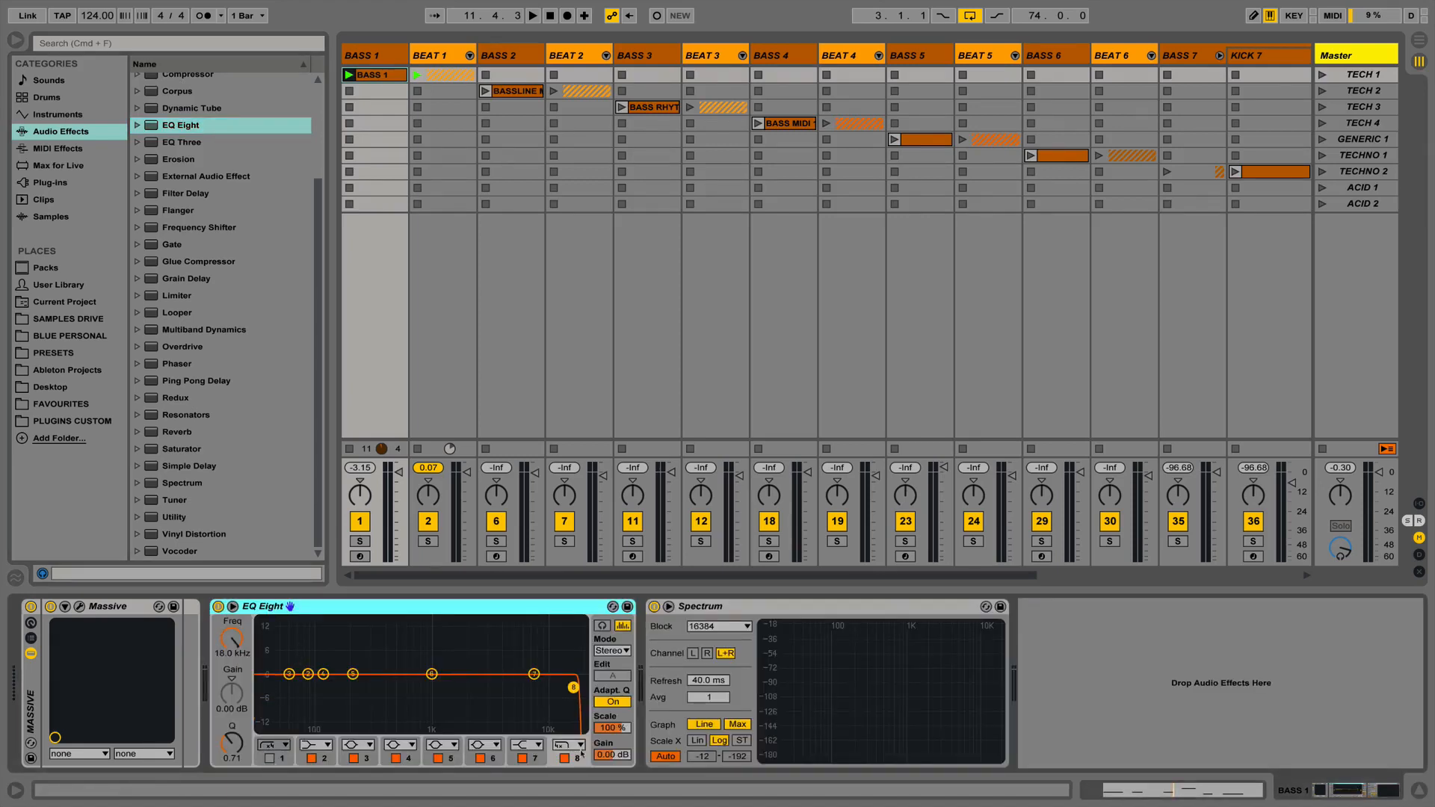
# Set EQ Eight's band 8 frequency to 60 Hz and change its filter type to the gentler low-pass curve.
pyautogui.click(233, 655)
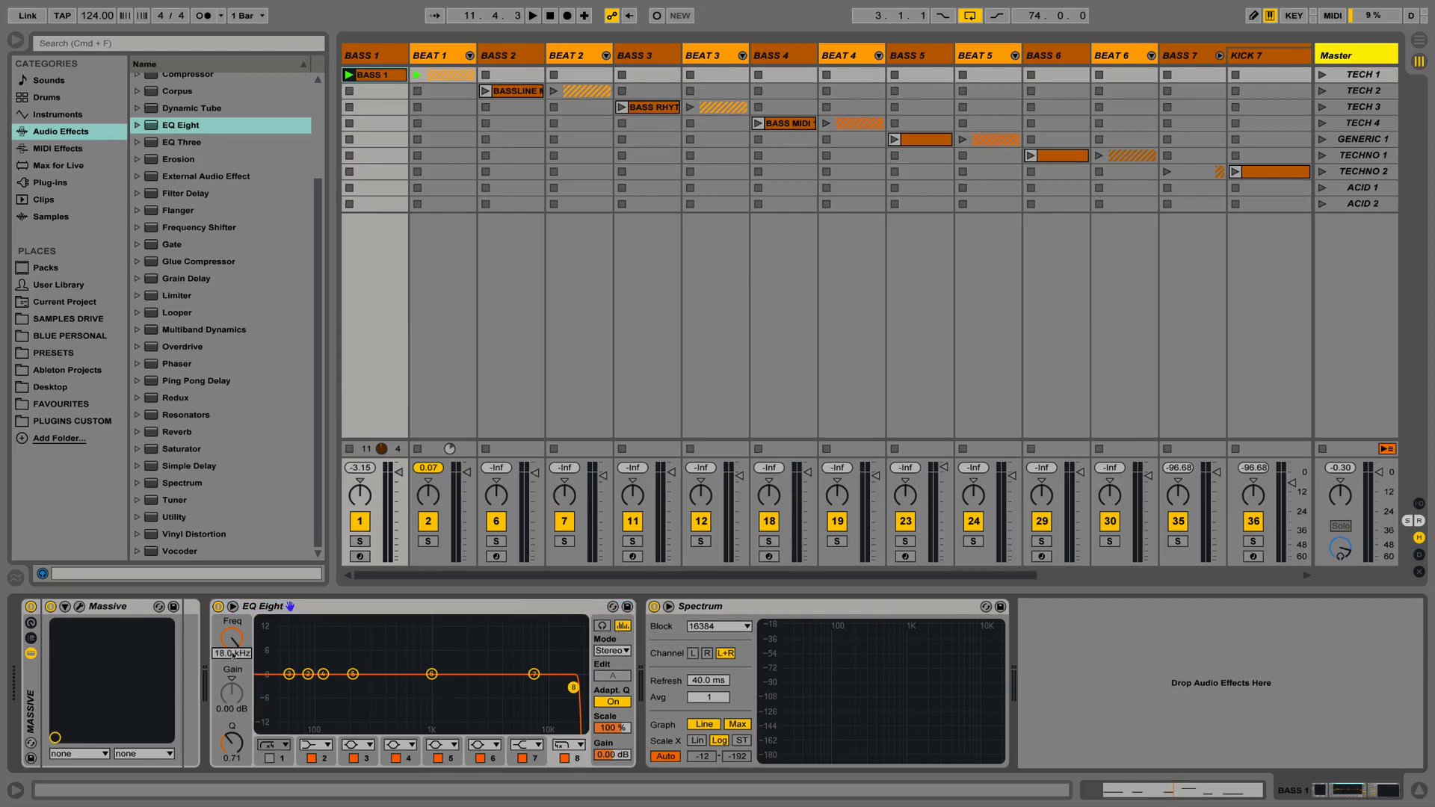
pyautogui.write('60')
pyautogui.press('Return')
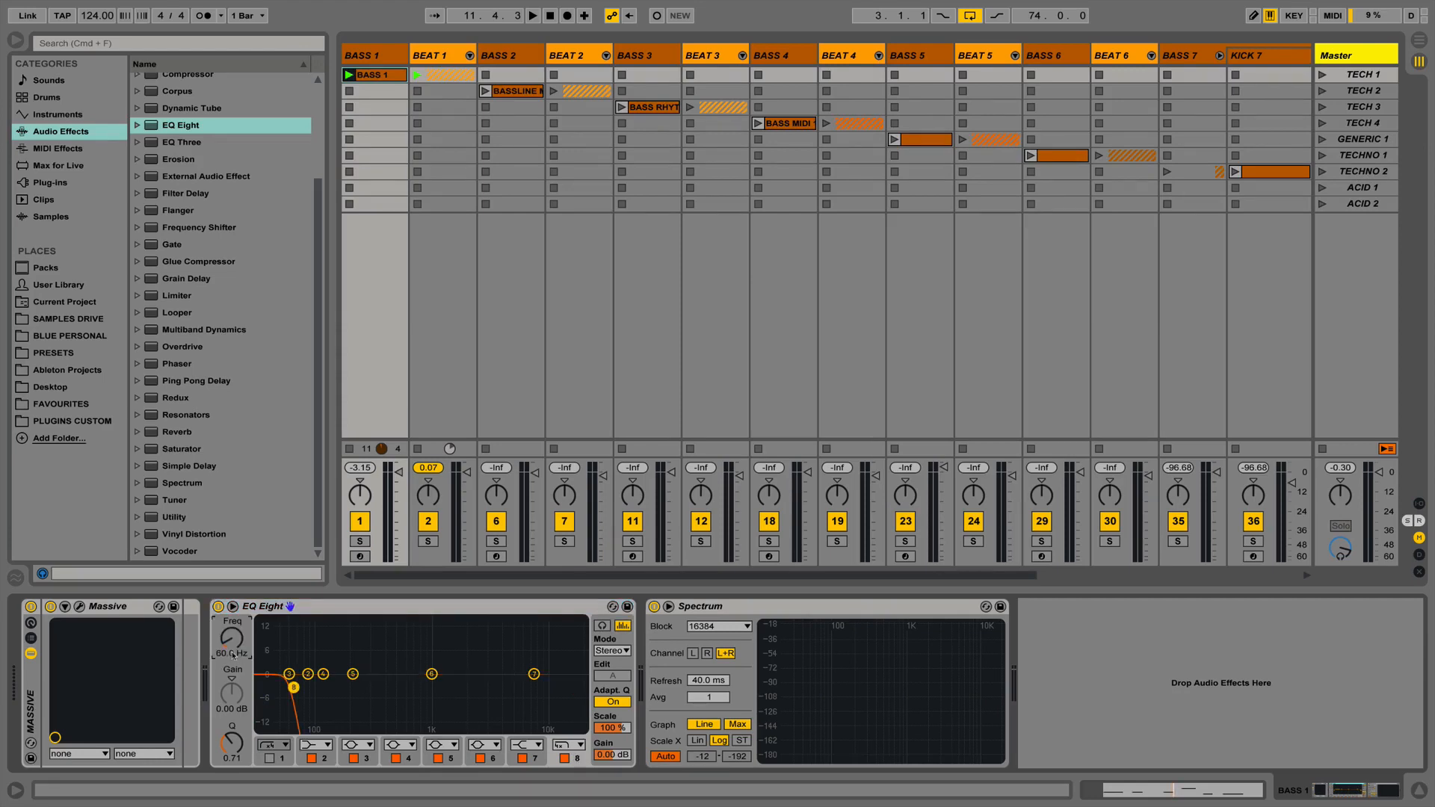
pyautogui.click(580, 746)
pyautogui.click(568, 731)
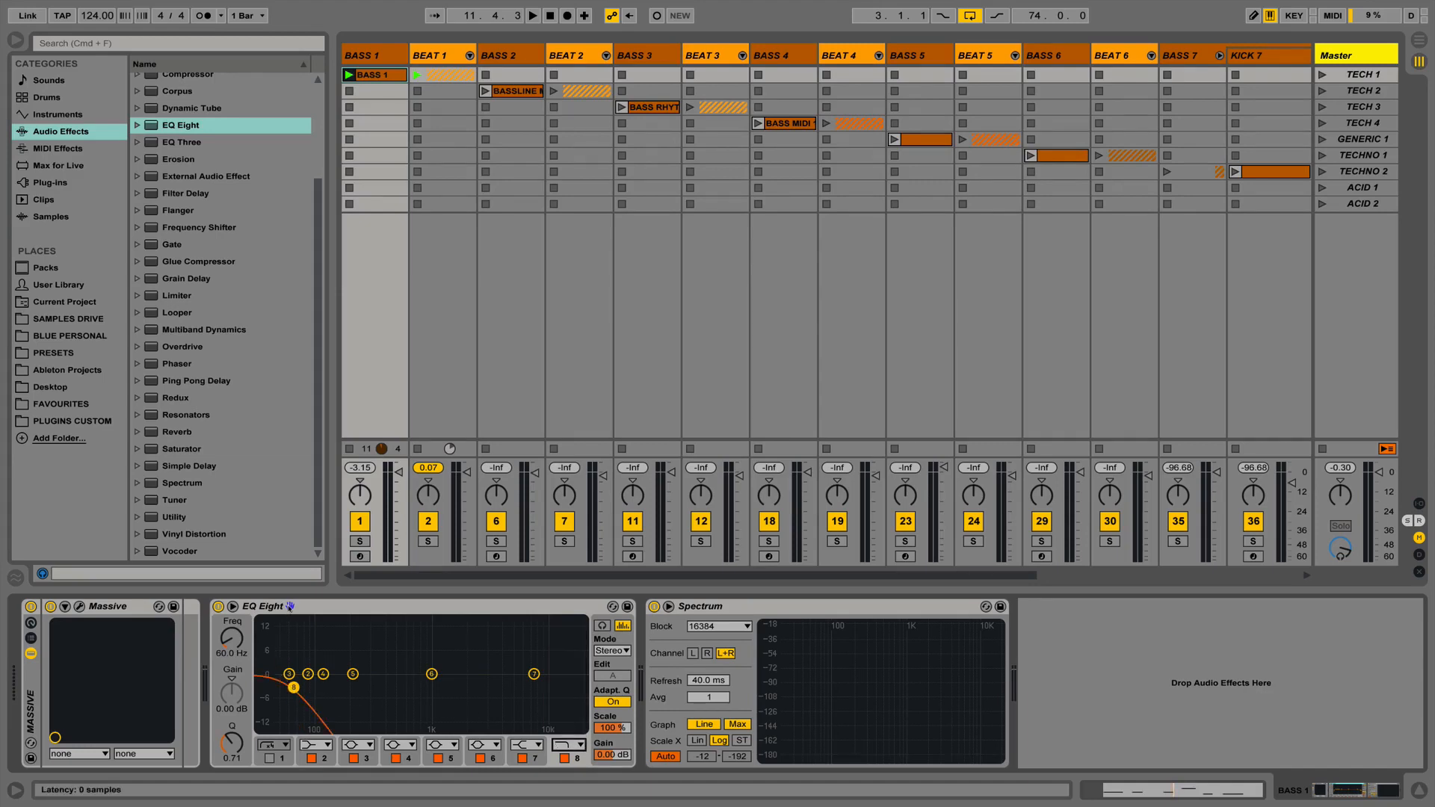
# Solo BASS 1, play it to hear the low-passed bass, and remove the solo.
pyautogui.click(358, 542)
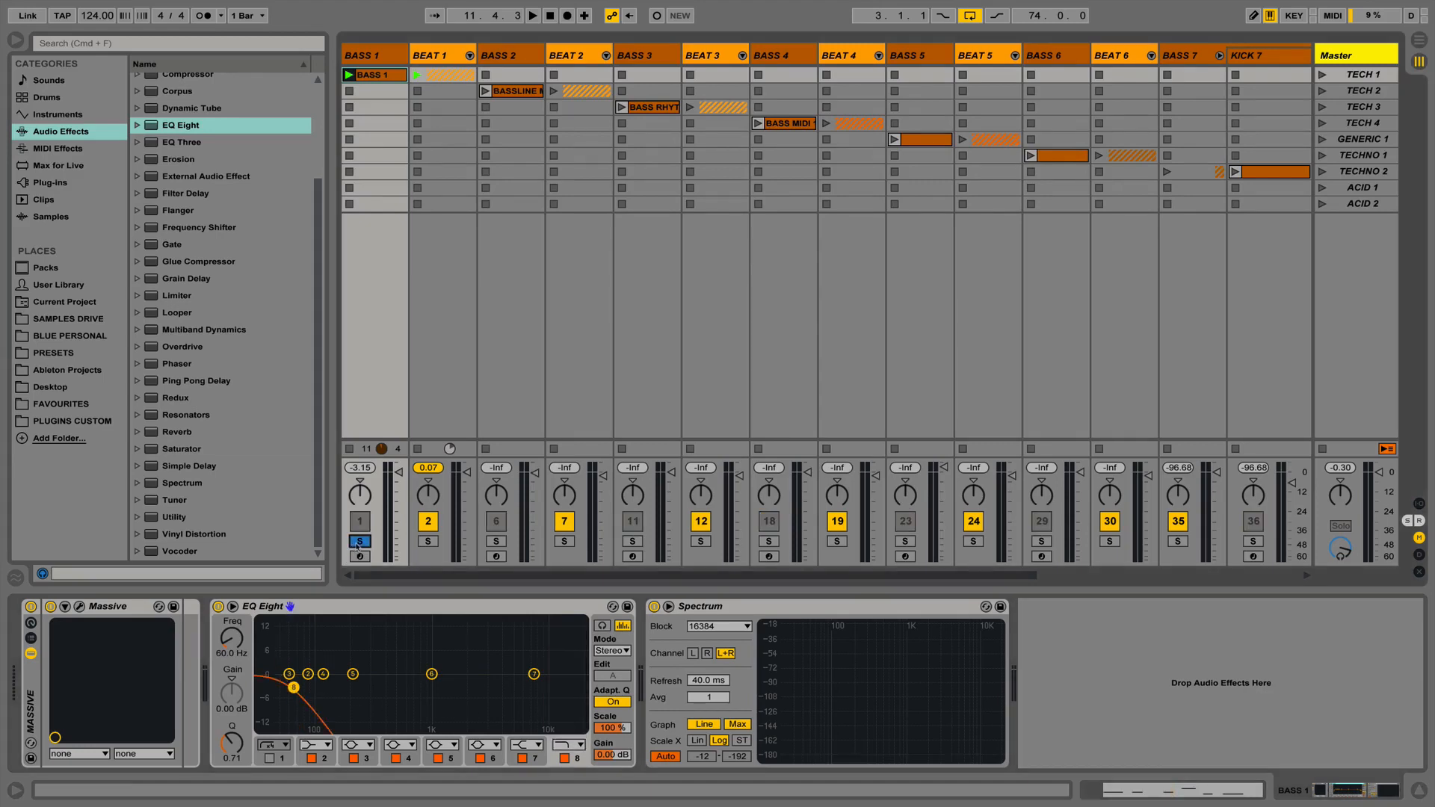
pyautogui.press('space')
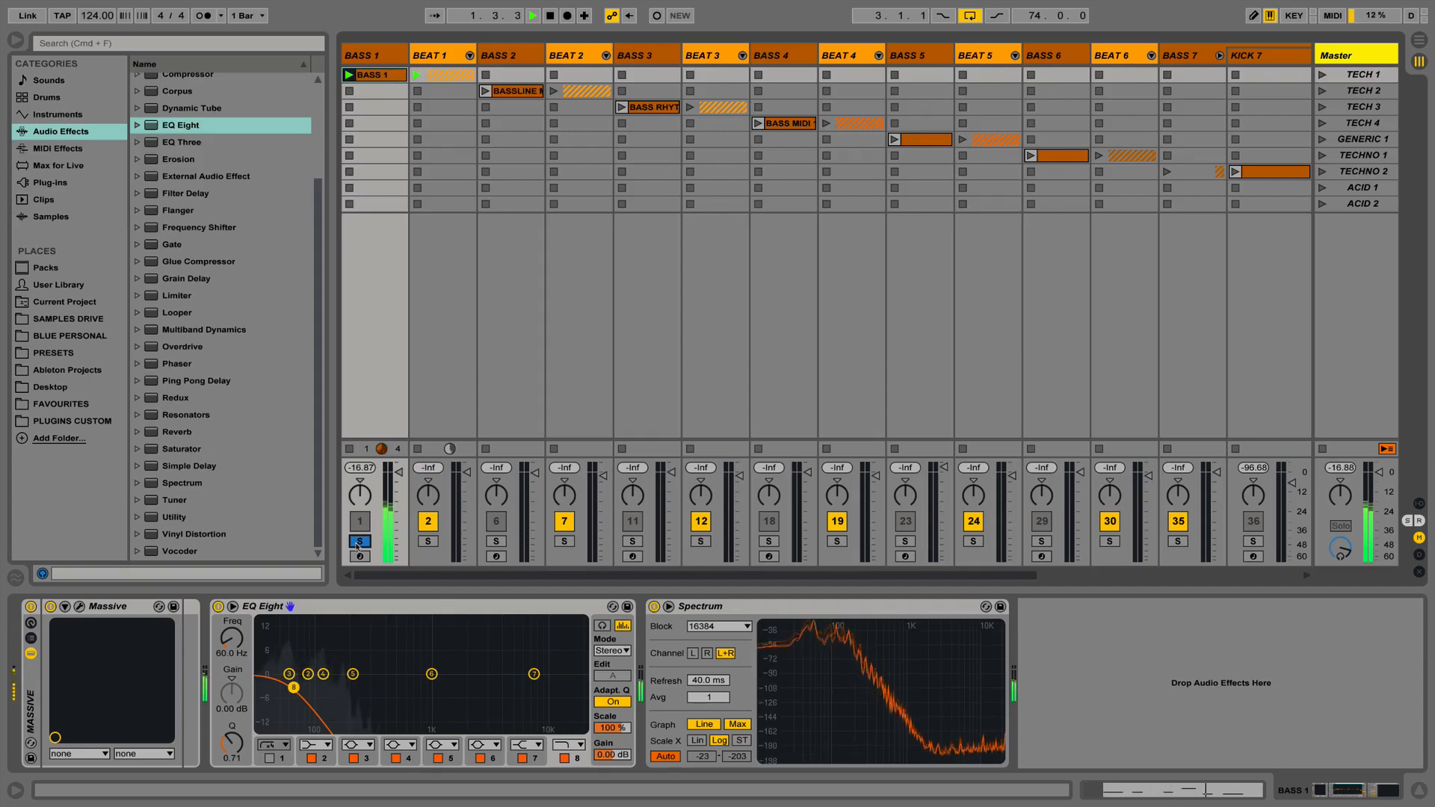
pyautogui.click(359, 544)
# Group the EQ Eight into an Audio Effect Rack and show the rack's chain list.
pyautogui.rightClick(333, 606)
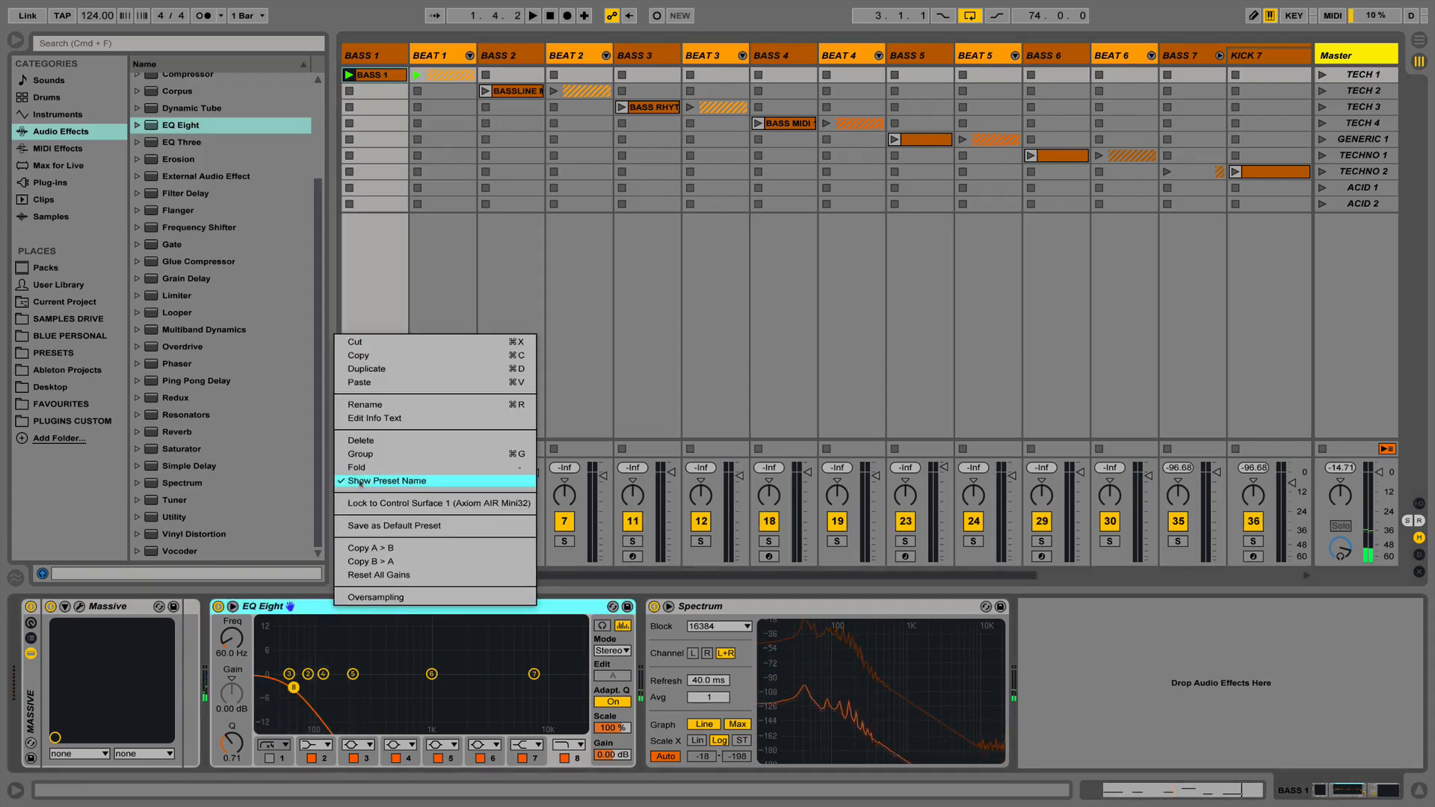
pyautogui.click(361, 453)
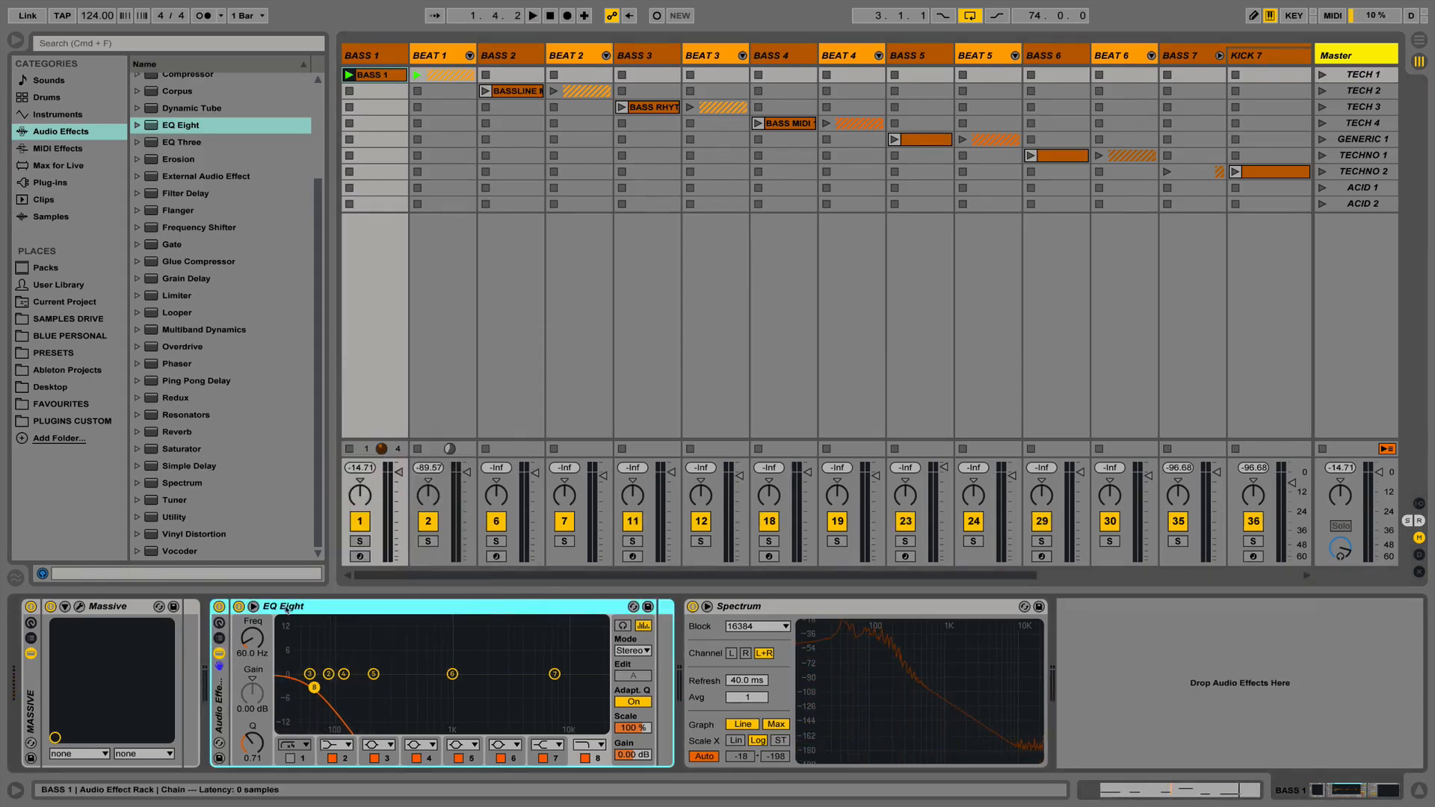
pyautogui.rightClick(286, 609)
pyautogui.click(351, 545)
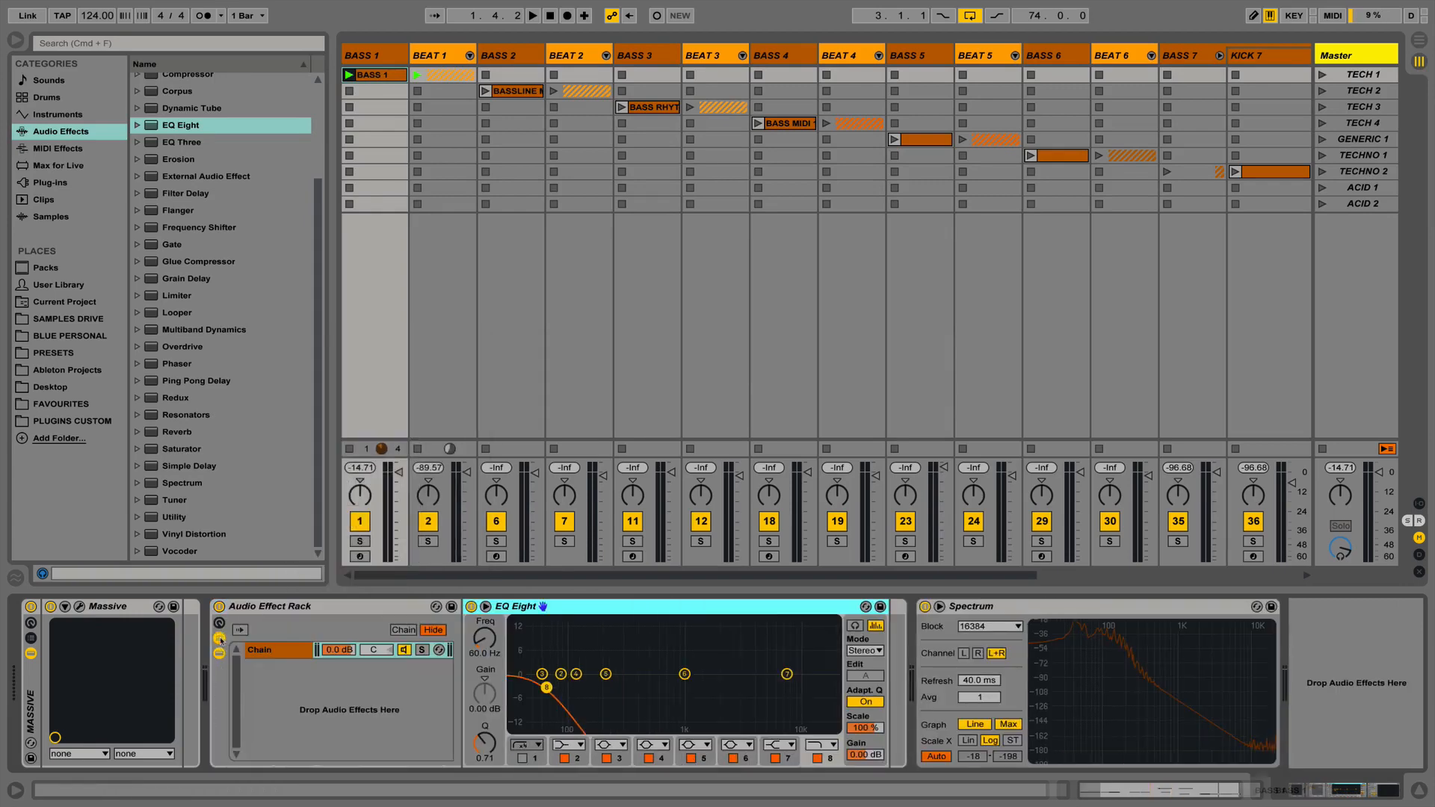
# Duplicate the chain in the Audio Effect Rack and rename the copy SUB.
pyautogui.click(274, 651)
pyautogui.rightClick(273, 654)
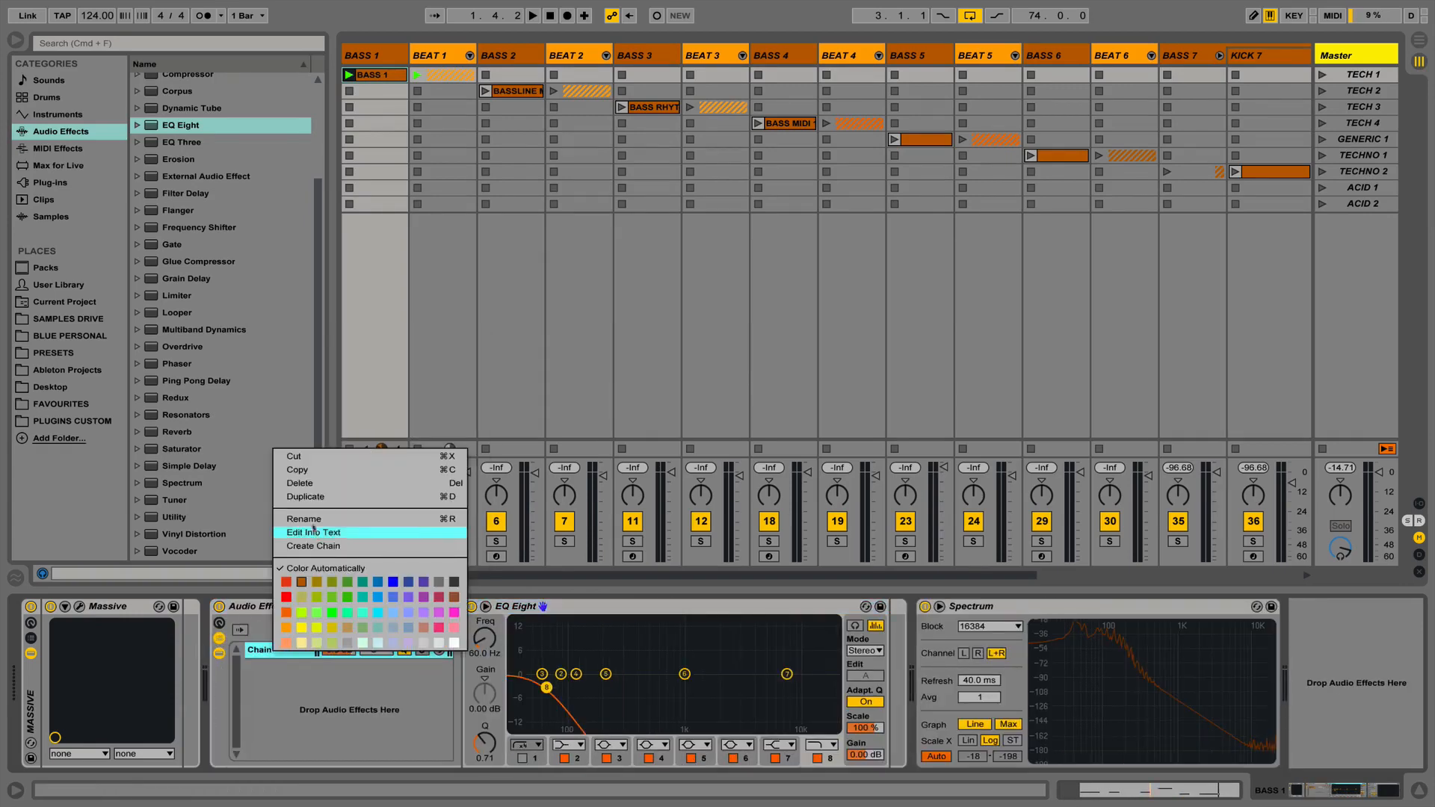
pyautogui.click(307, 497)
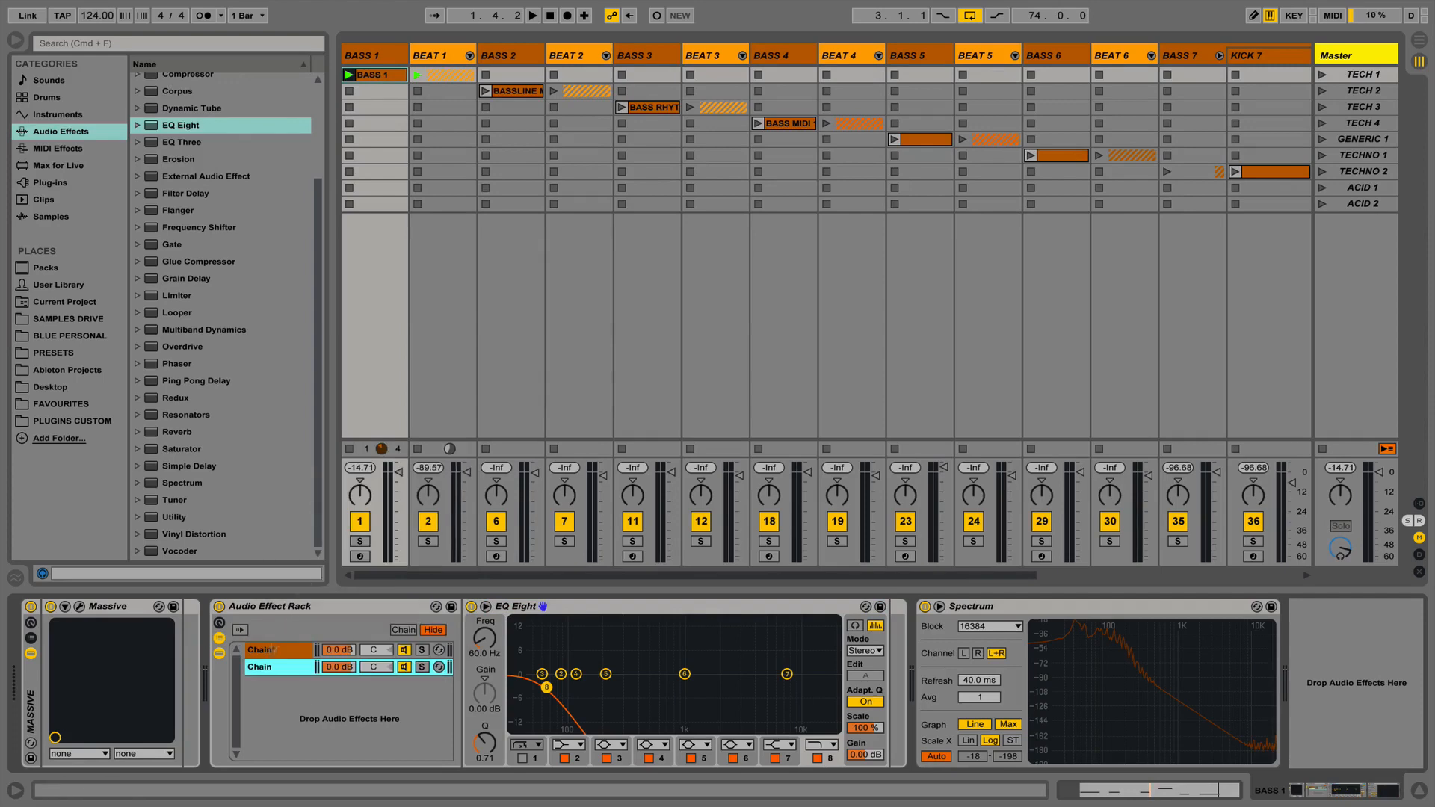
pyautogui.press('super+r')
pyautogui.write('SUB')
pyautogui.press('Return')
# Rename the original chain TOP and change its EQ Eight band 8 to the gentler high-pass filter type.
pyautogui.click(271, 652)
pyautogui.press('super+r')
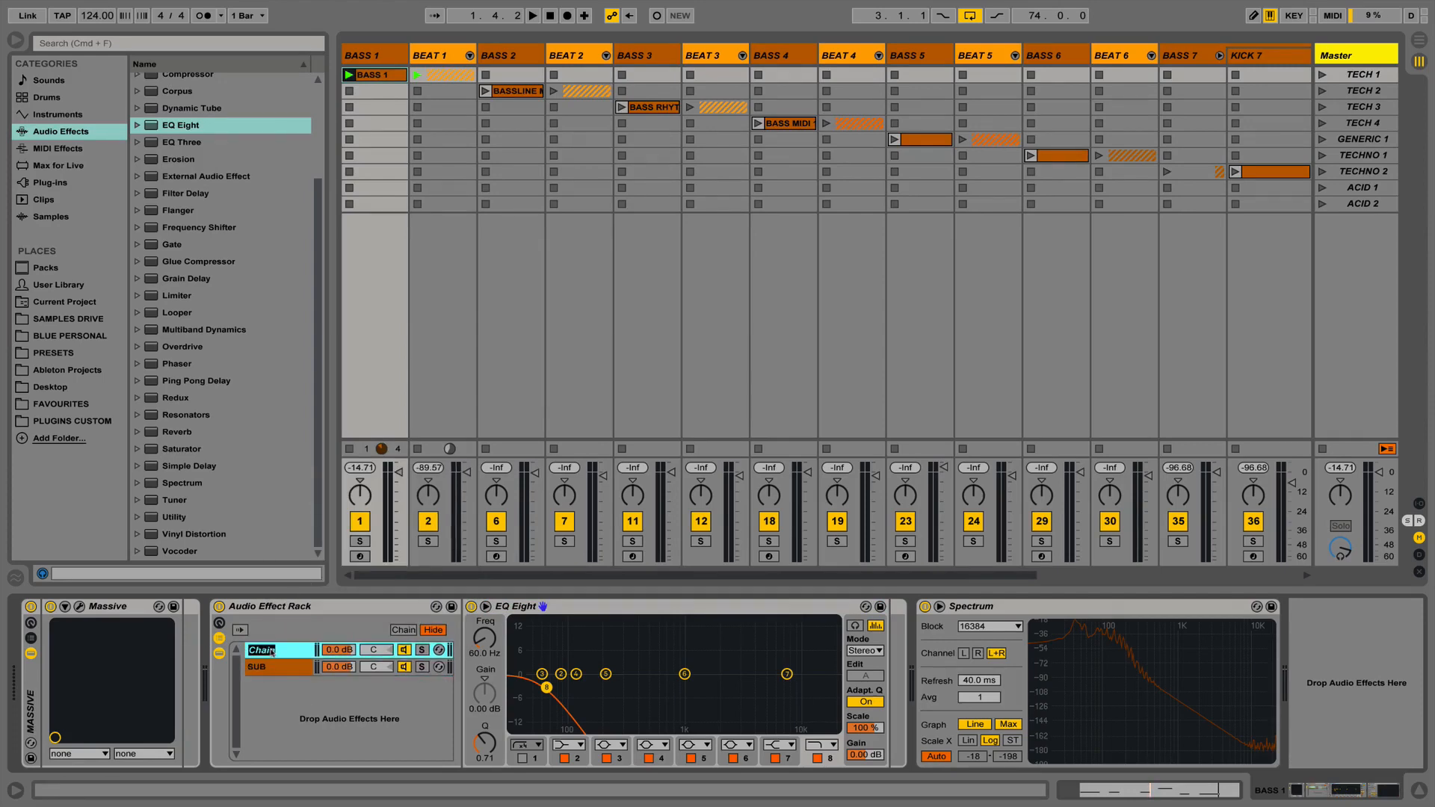
pyautogui.write('top')
pyautogui.write('TOP')
pyautogui.press('Return')
pyautogui.click(833, 745)
pyautogui.click(815, 654)
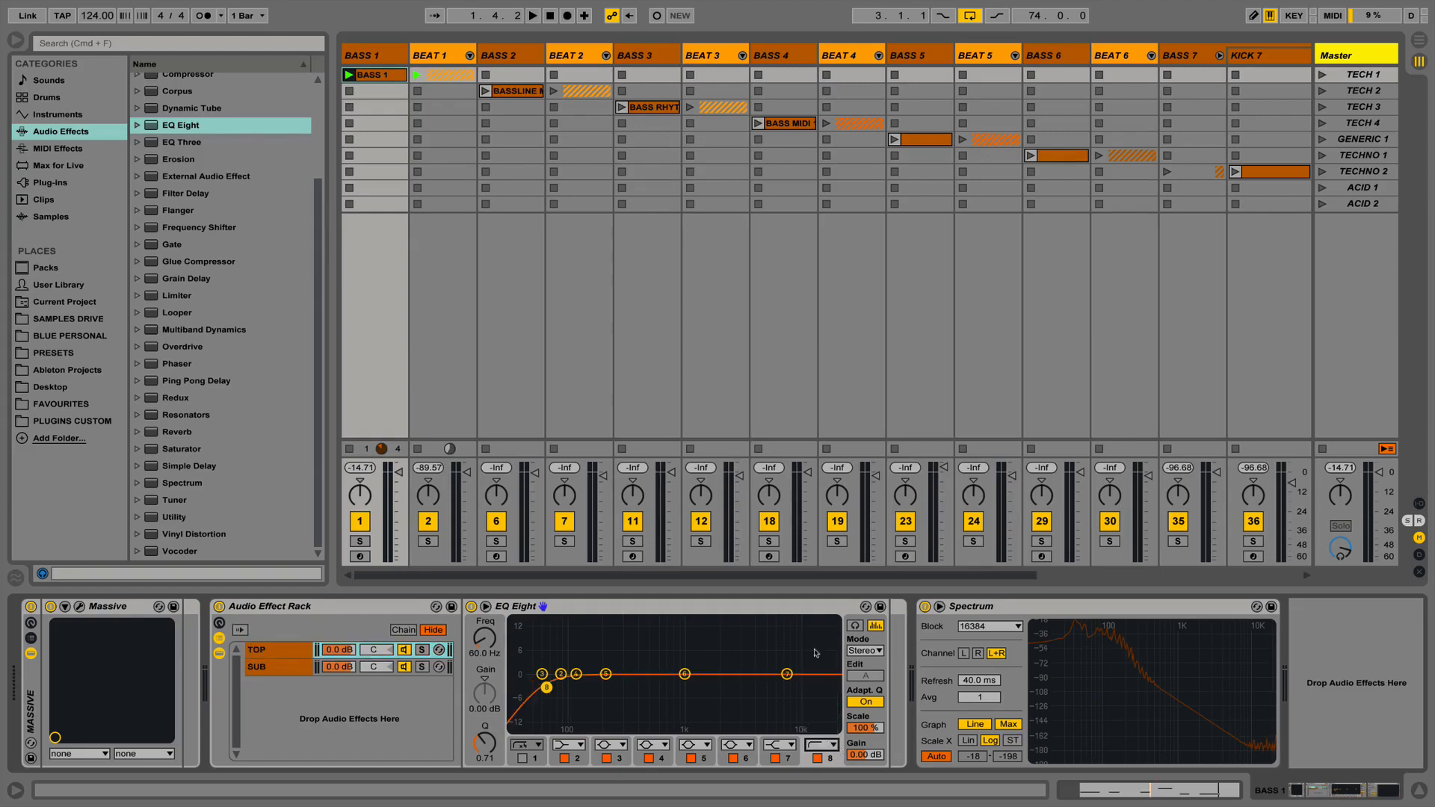
# Play the set and solo first the TOP chain and then the SUB chain to hear each filtered part.
pyautogui.click(421, 650)
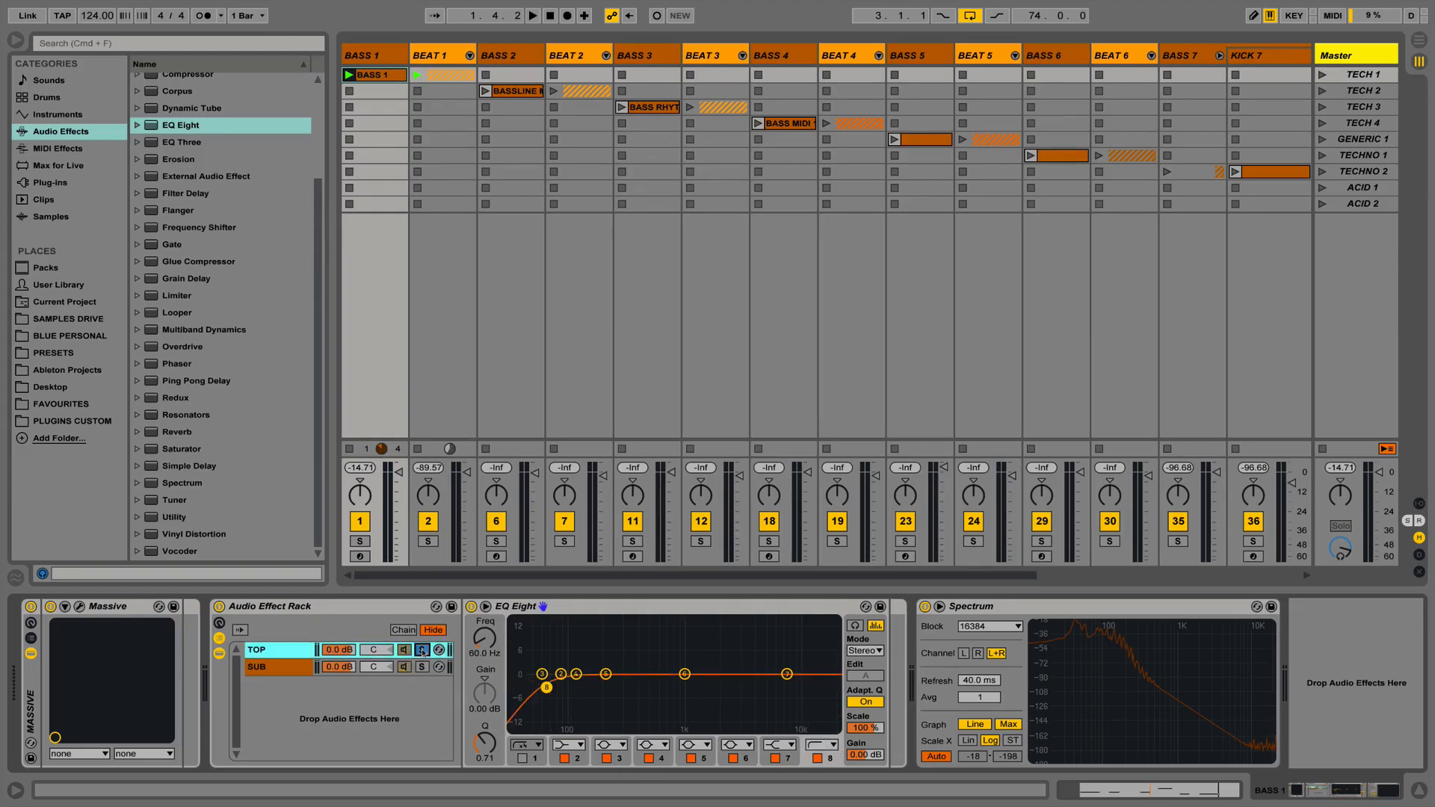
pyautogui.press('space')
pyautogui.click(421, 667)
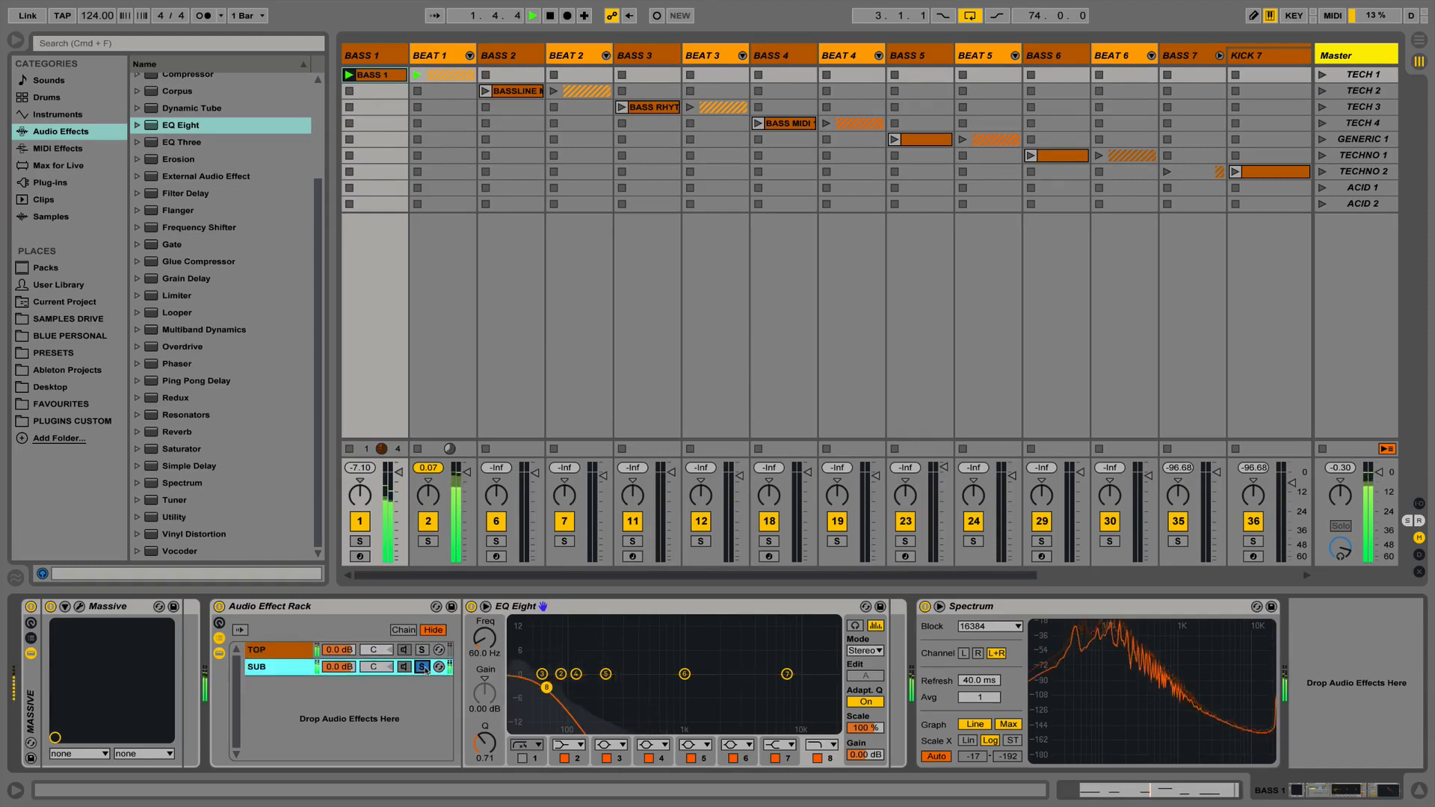
pyautogui.press('space')
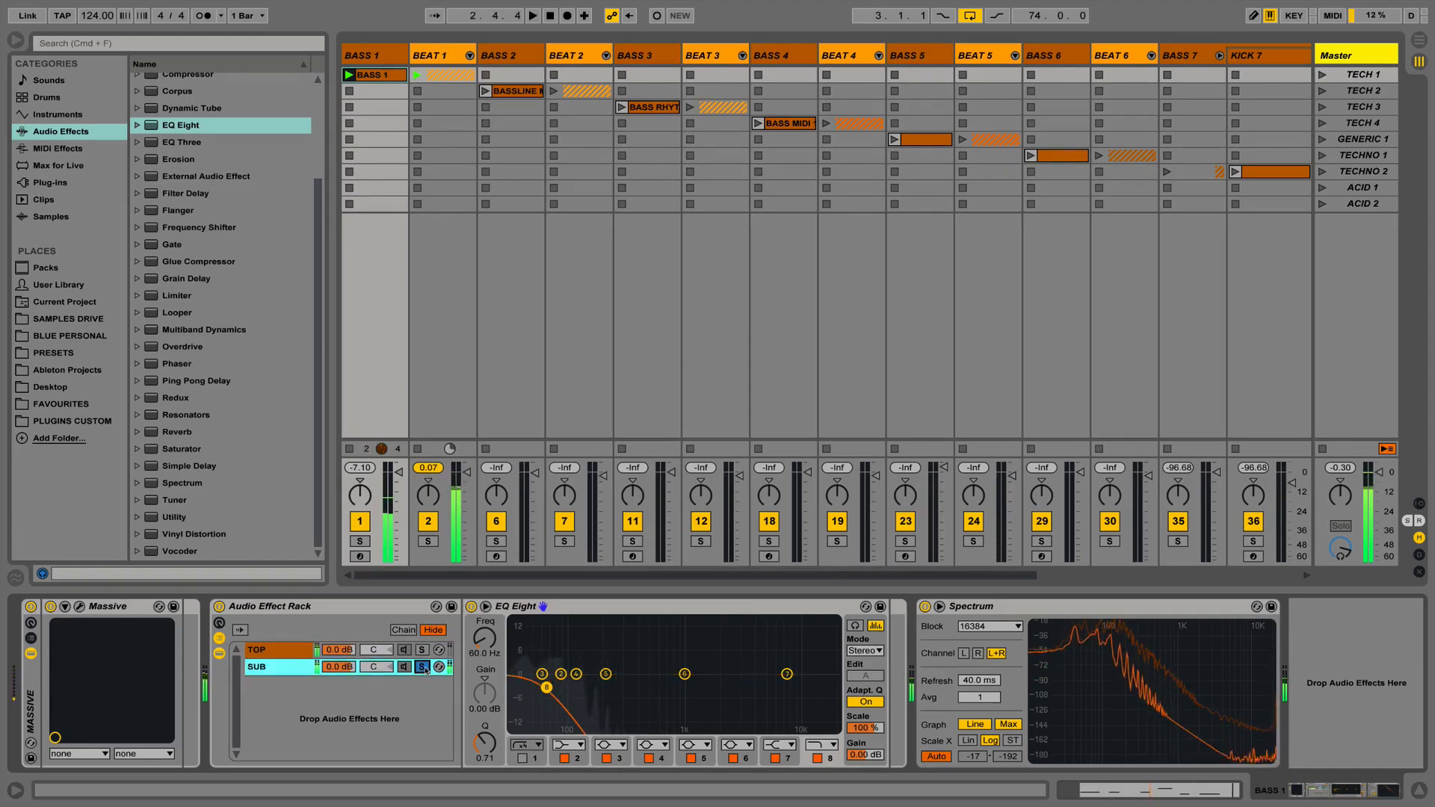
# Set the EQ Eight band 8 frequency to 75 Hz on both the SUB and TOP chains.
pyautogui.click(477, 654)
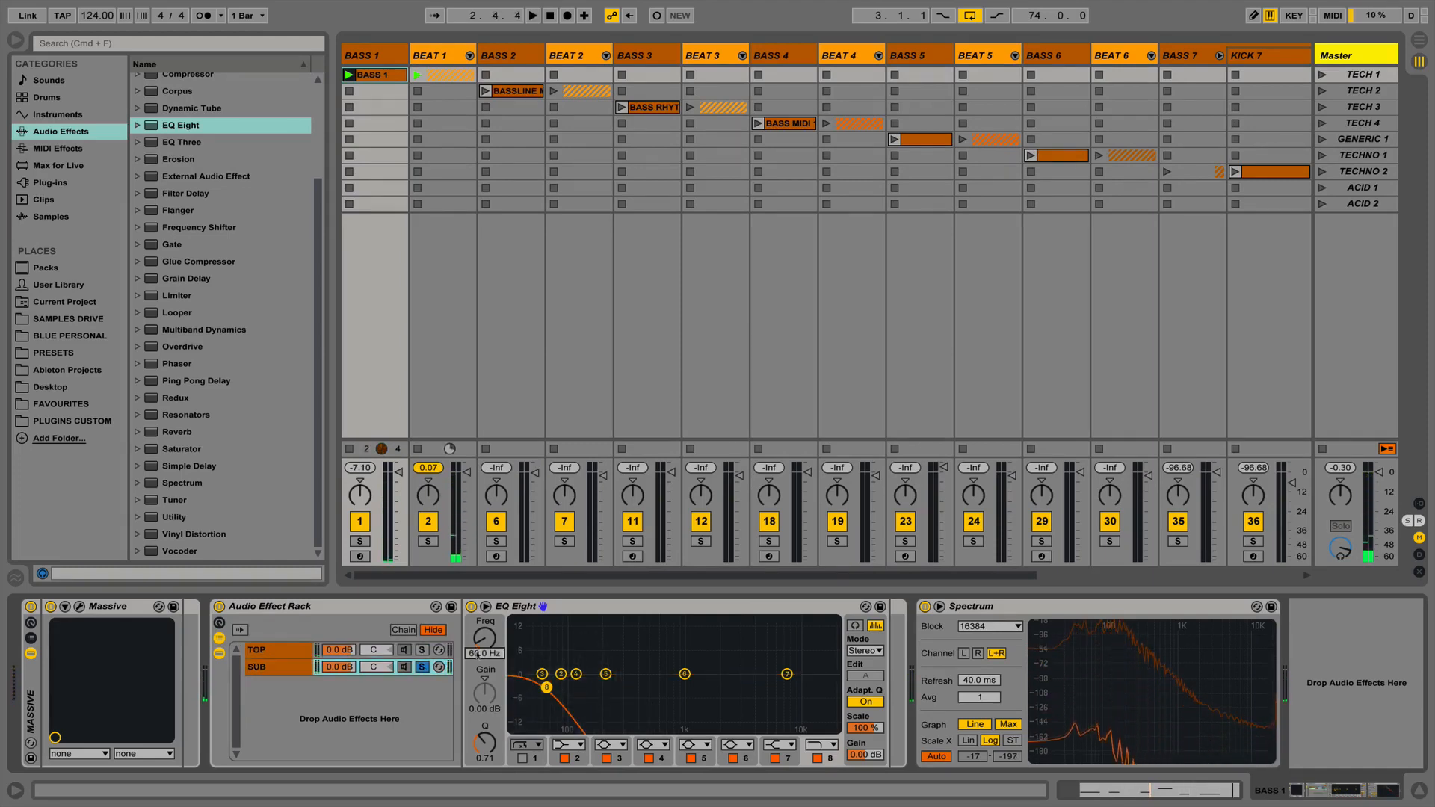
pyautogui.write('75')
pyautogui.press('Return')
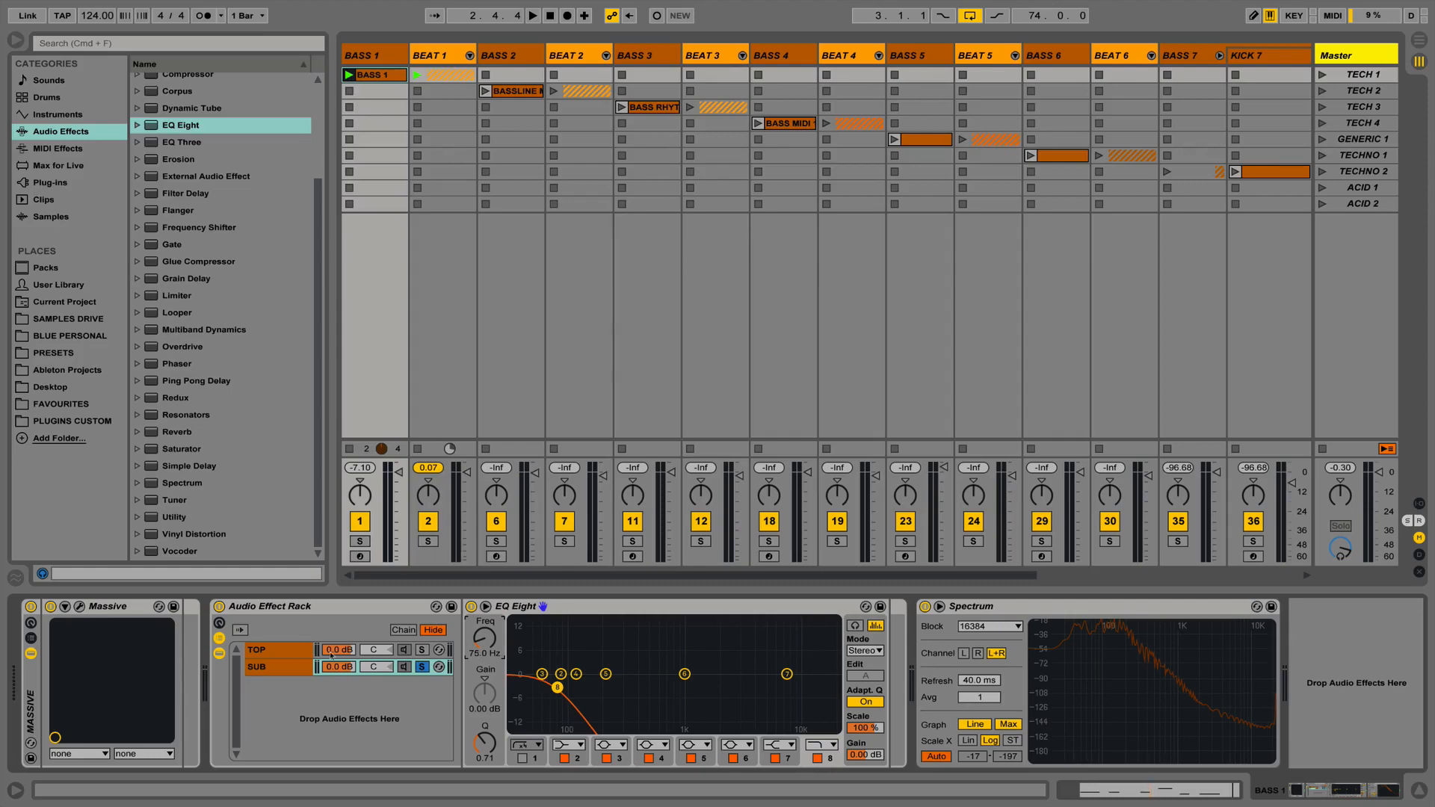
pyautogui.click(287, 655)
pyautogui.click(491, 659)
pyautogui.write('75')
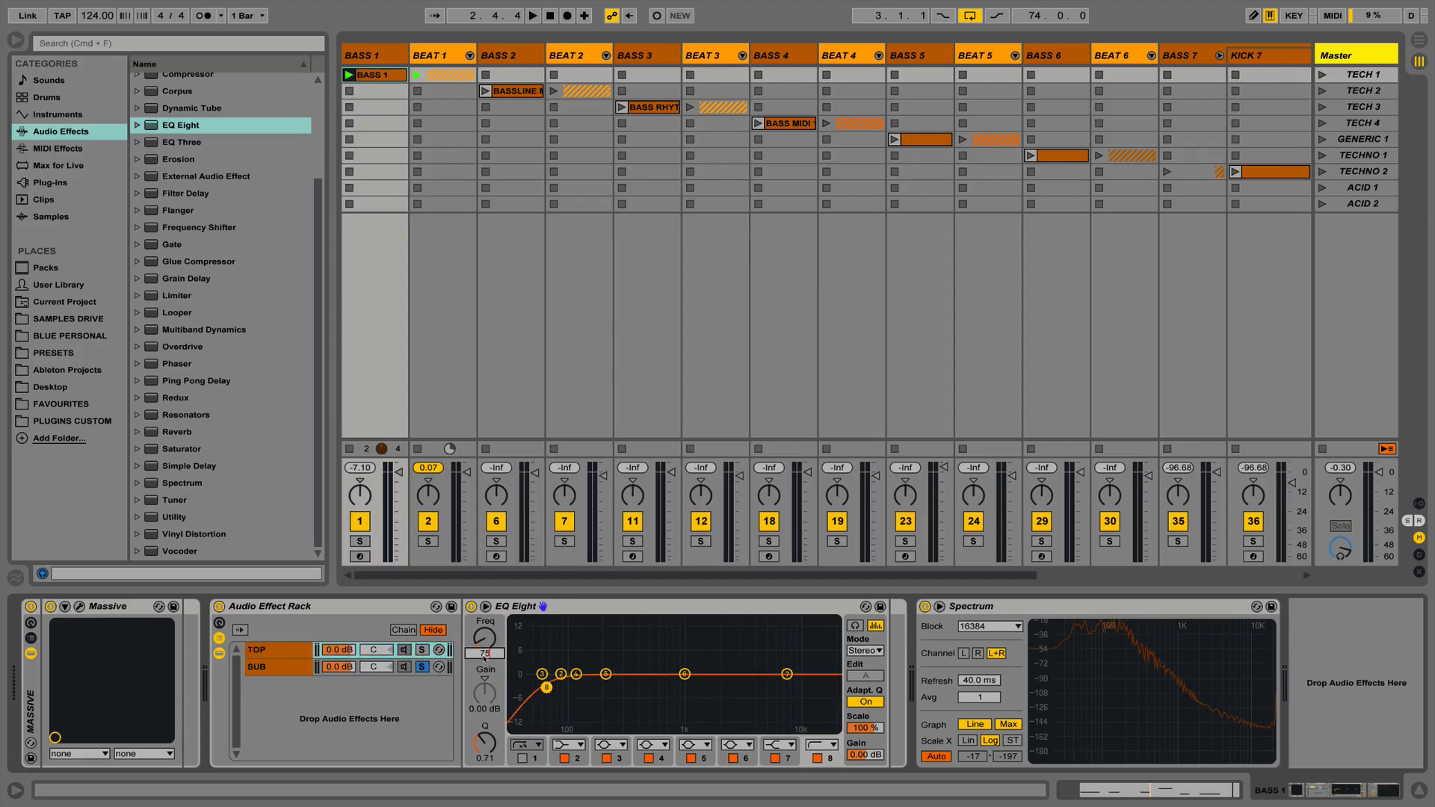
pyautogui.press('Return')
# Audition the 75 Hz split by soloing TOP and then SUB during playback.
pyautogui.press('space')
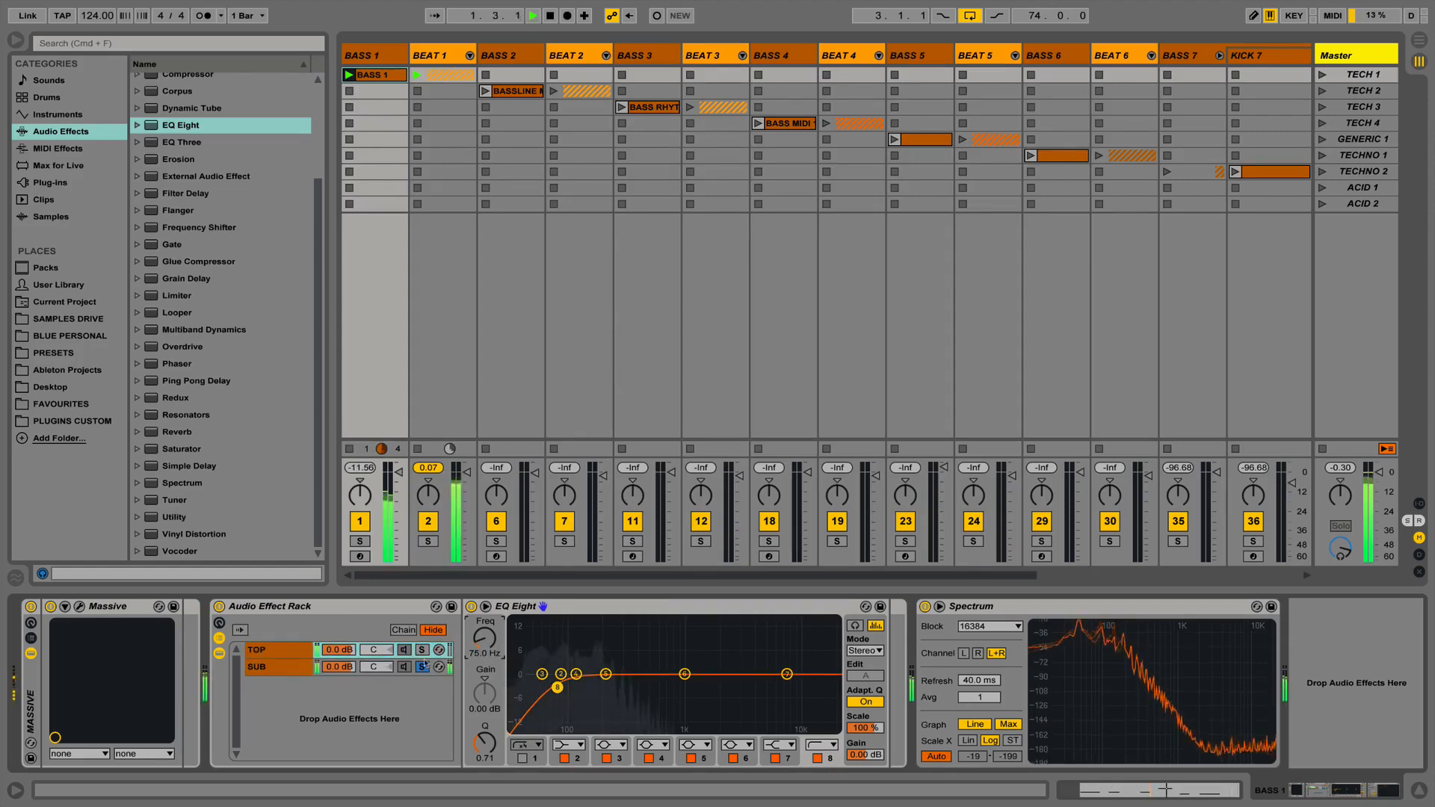
pyautogui.click(422, 650)
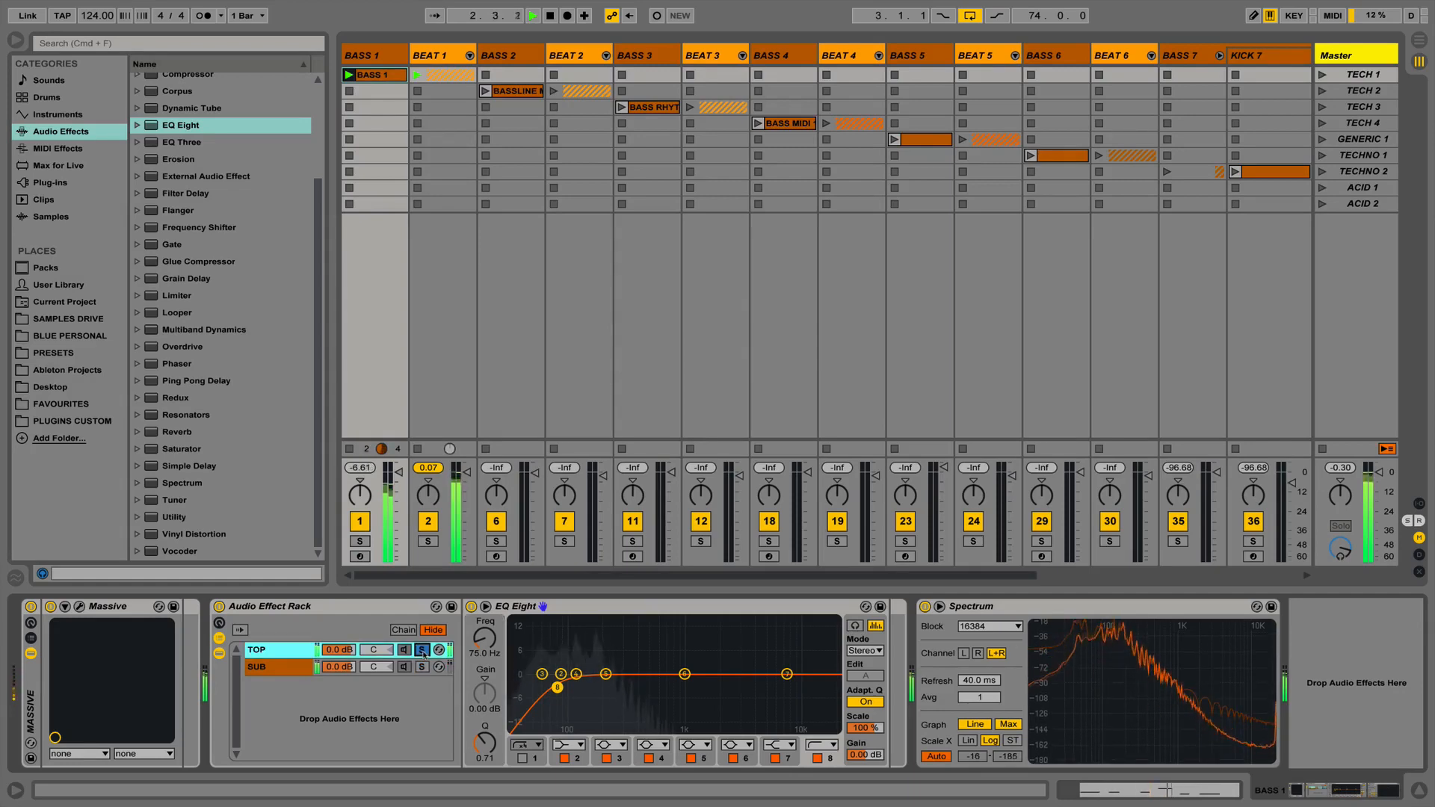
pyautogui.click(422, 668)
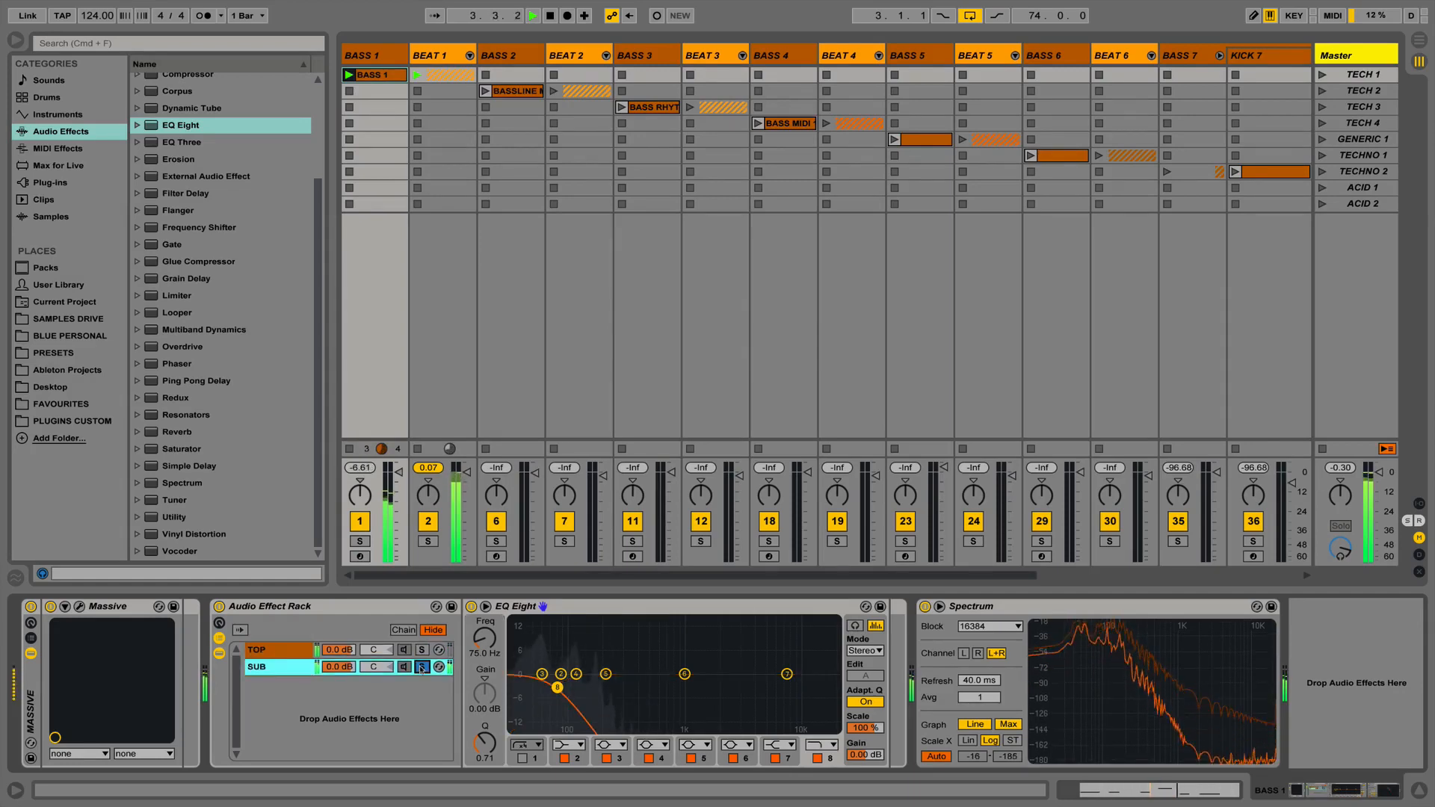
pyautogui.press('space')
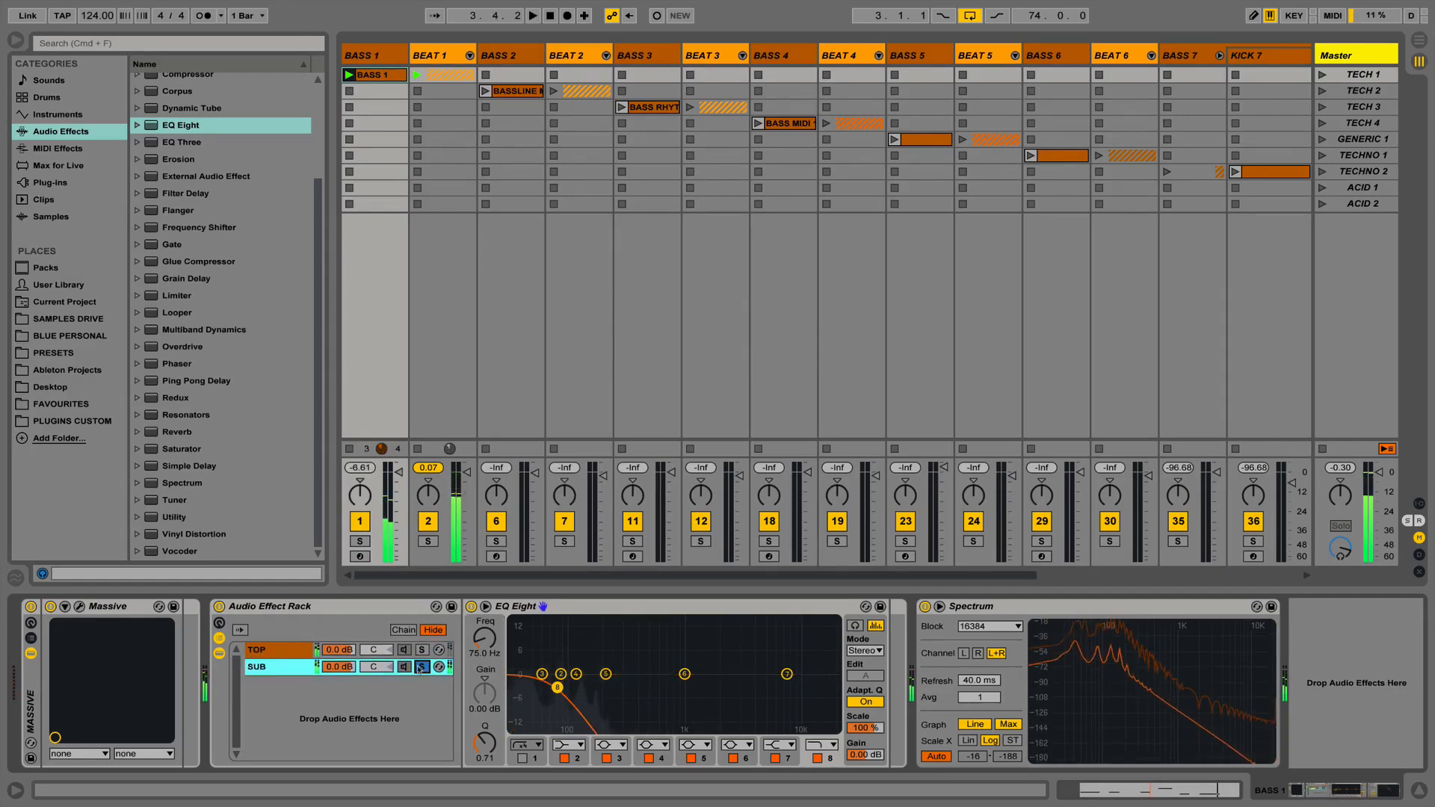
# Audition the soloed SUB chain and add a Utility with 0% width after its EQ Eight.
pyautogui.click(269, 651)
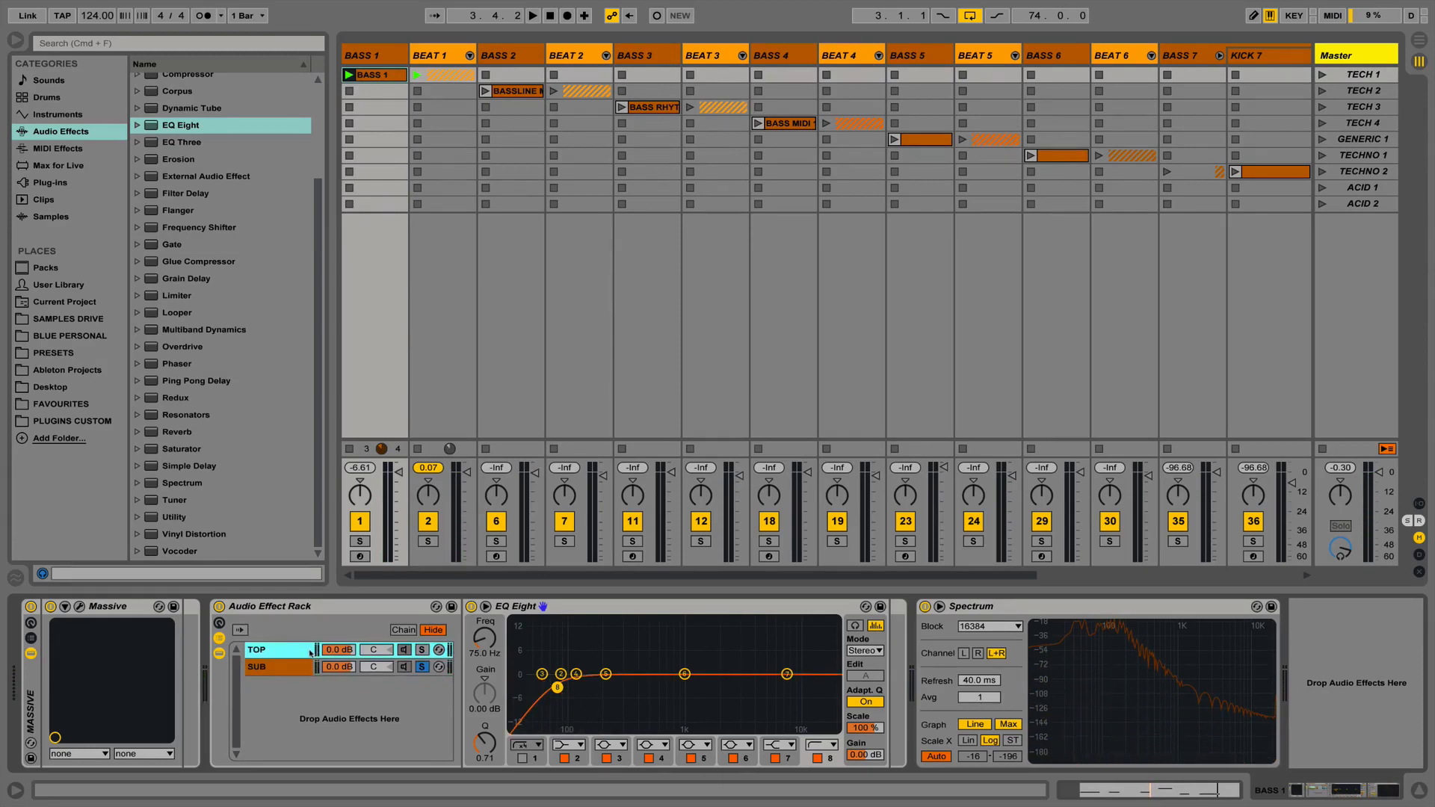
pyautogui.click(291, 675)
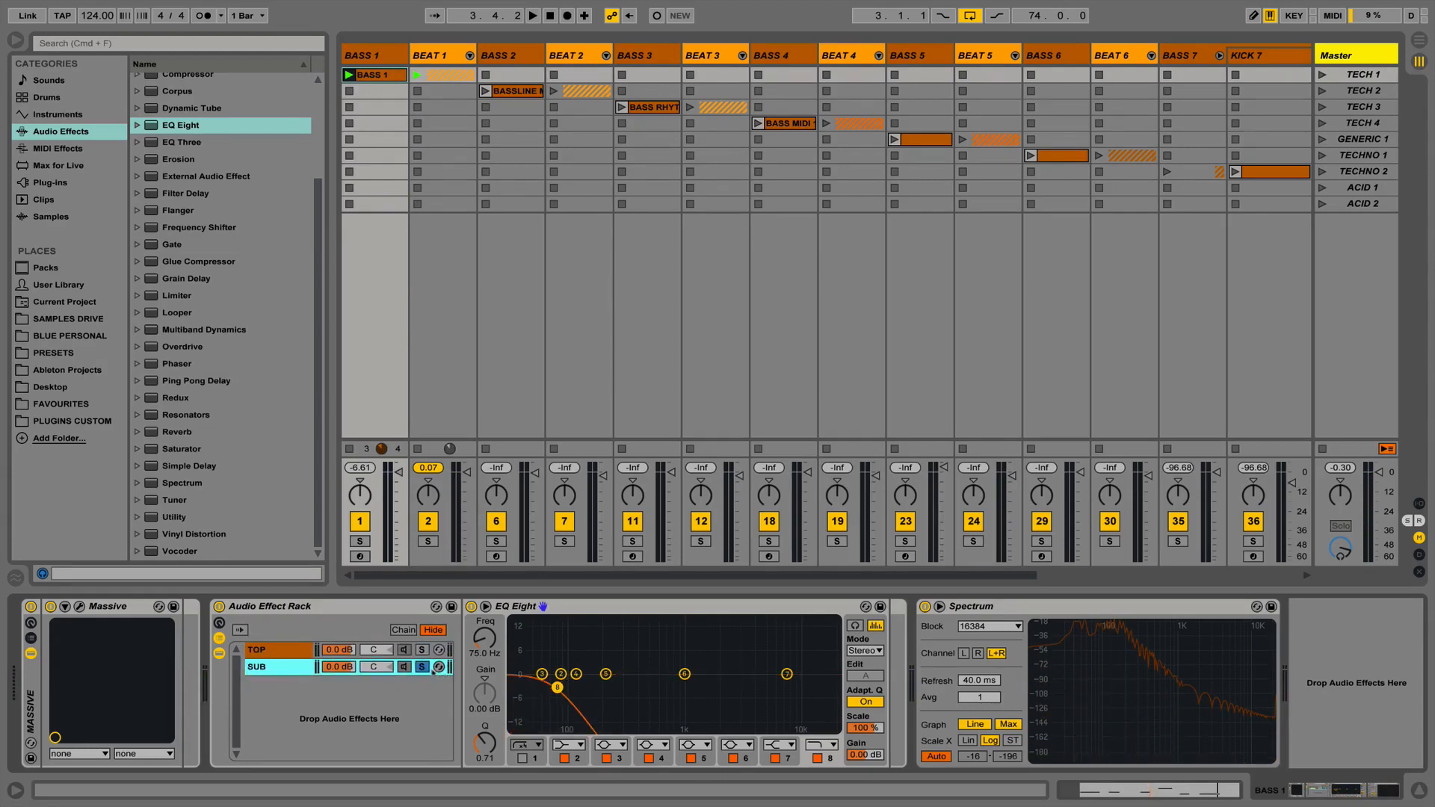
pyautogui.press('space')
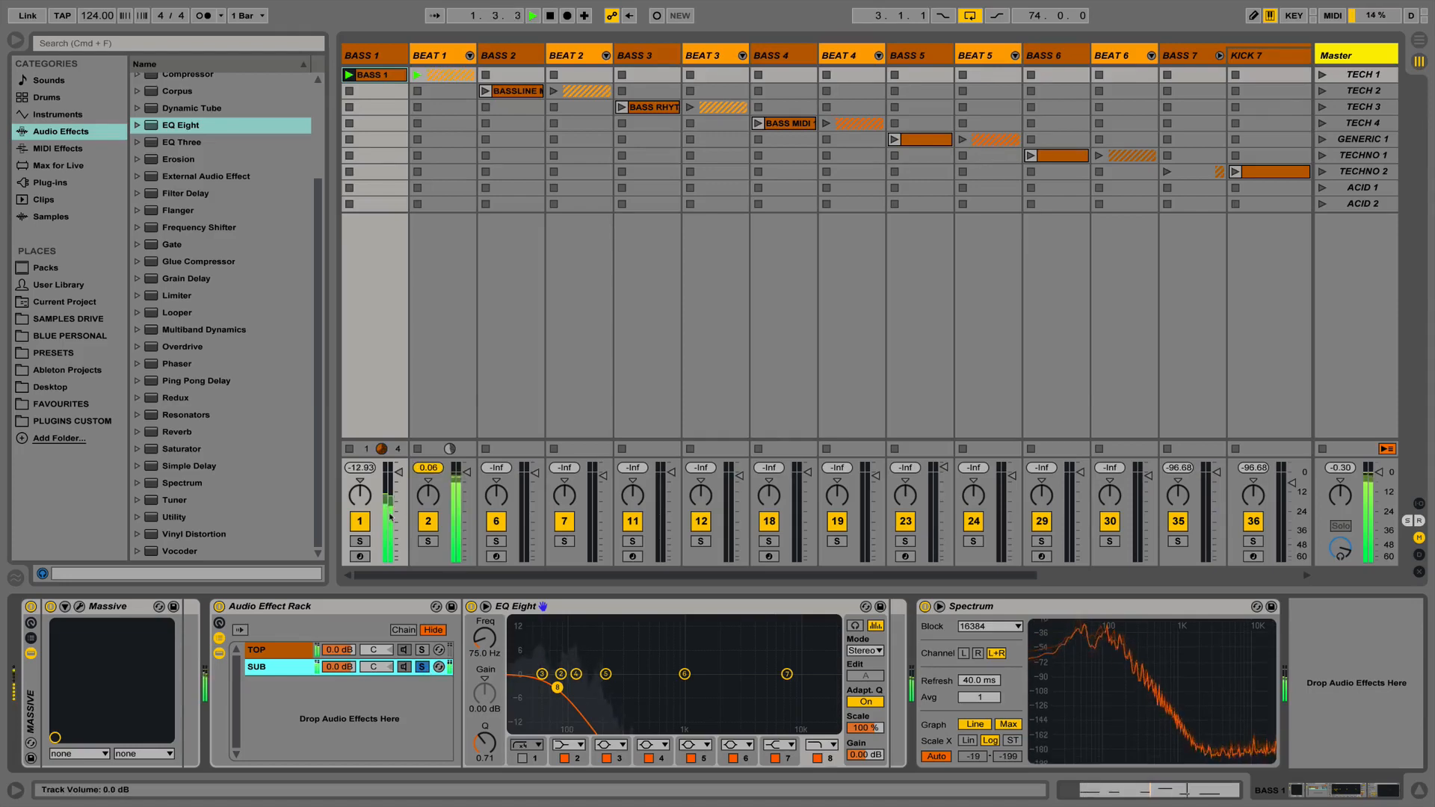
pyautogui.press('space')
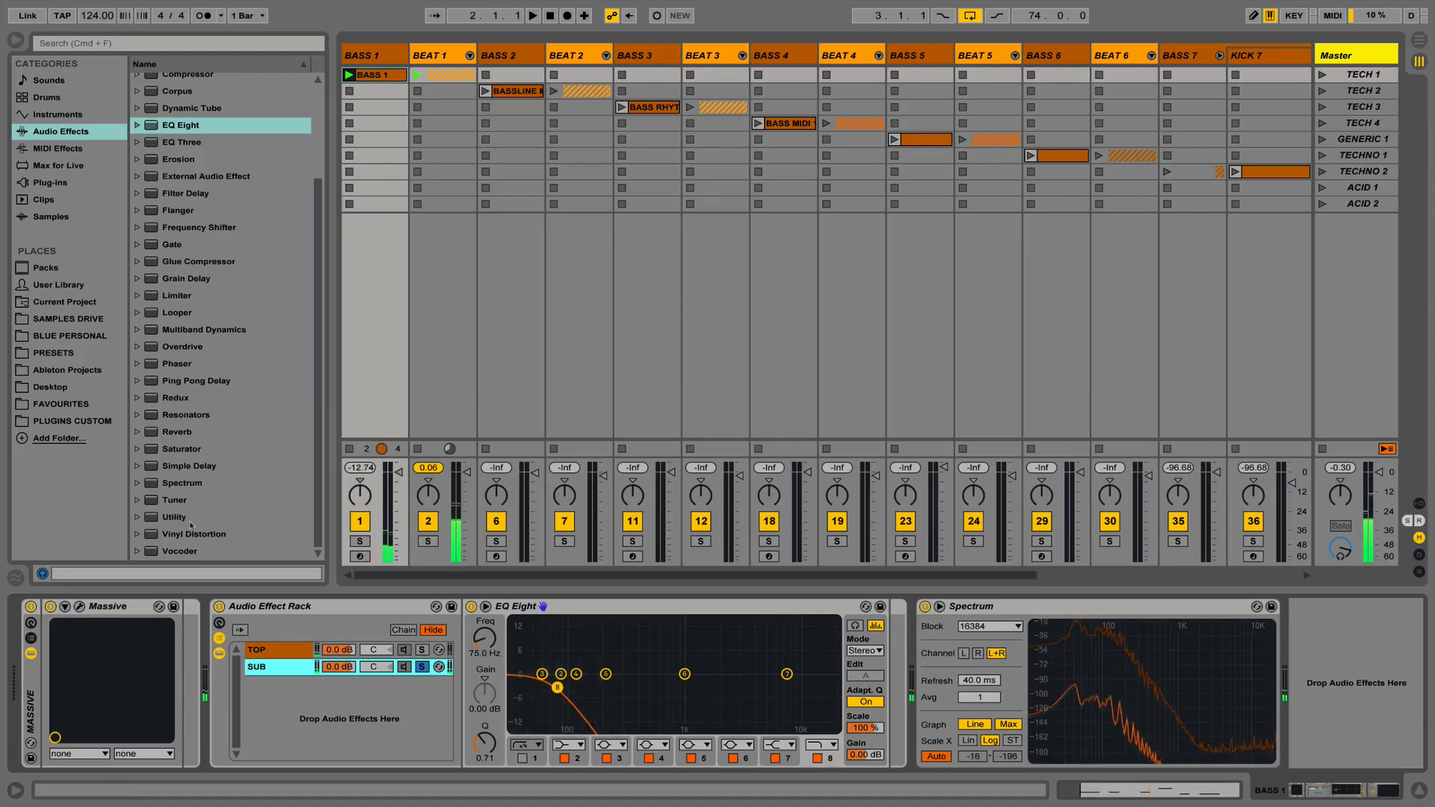
pyautogui.moveTo(160, 522); pyautogui.dragTo(898, 648)
# During playback, raise band 8 of the SUB chain's EQ Eight to a Q of 0.99 and a frequency of 84.1 Hz.
pyautogui.press('space')
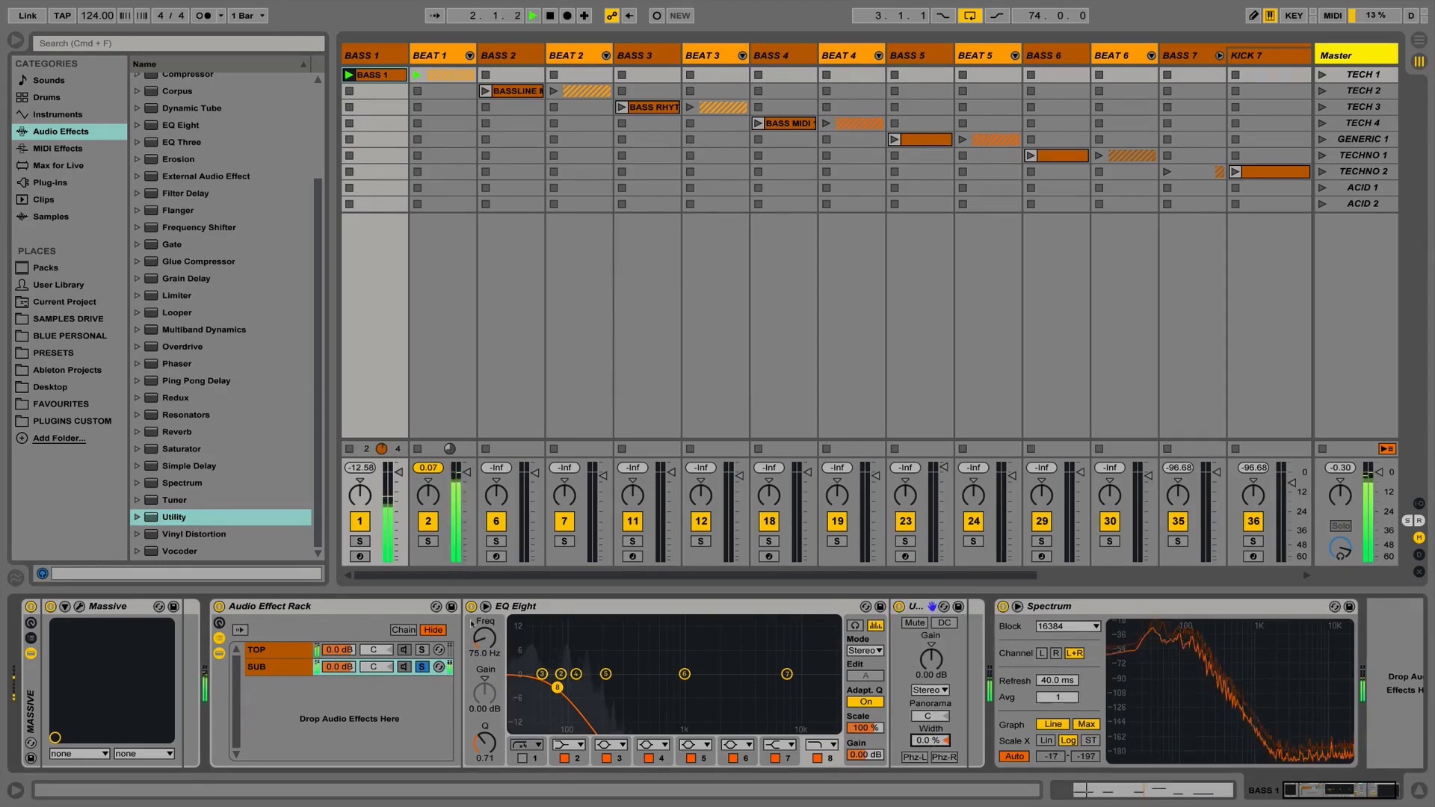
pyautogui.moveTo(484, 745); pyautogui.dragTo(485, 728)
pyautogui.moveTo(485, 638); pyautogui.dragTo(485, 634)
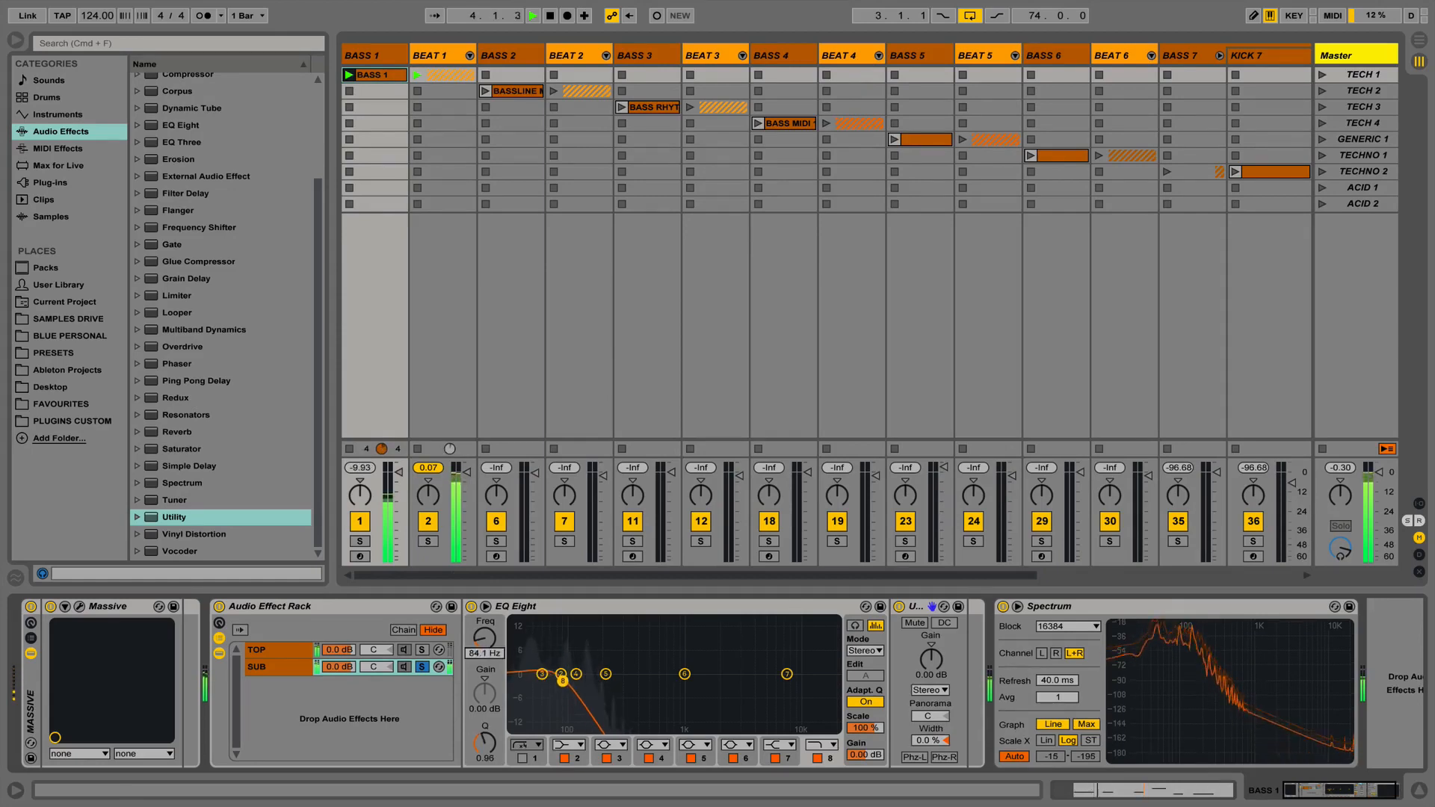
# Switch the solo from SUB to the TOP chain and add a Chorus after TOP's EQ Eight.
pyautogui.click(284, 650)
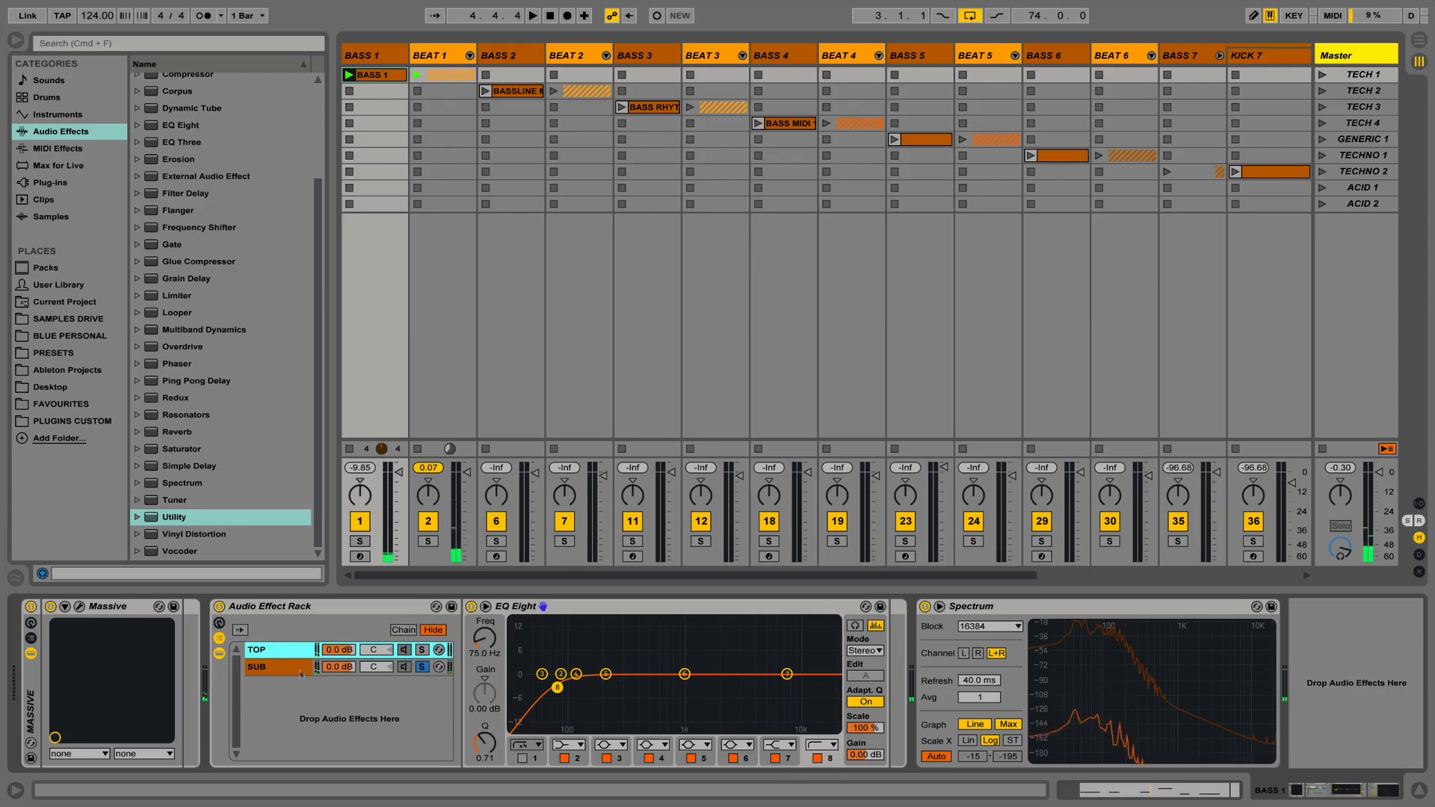
pyautogui.click(421, 667)
pyautogui.click(421, 650)
pyautogui.scroll(3, 176, 307)
pyautogui.scroll(1, 177, 306)
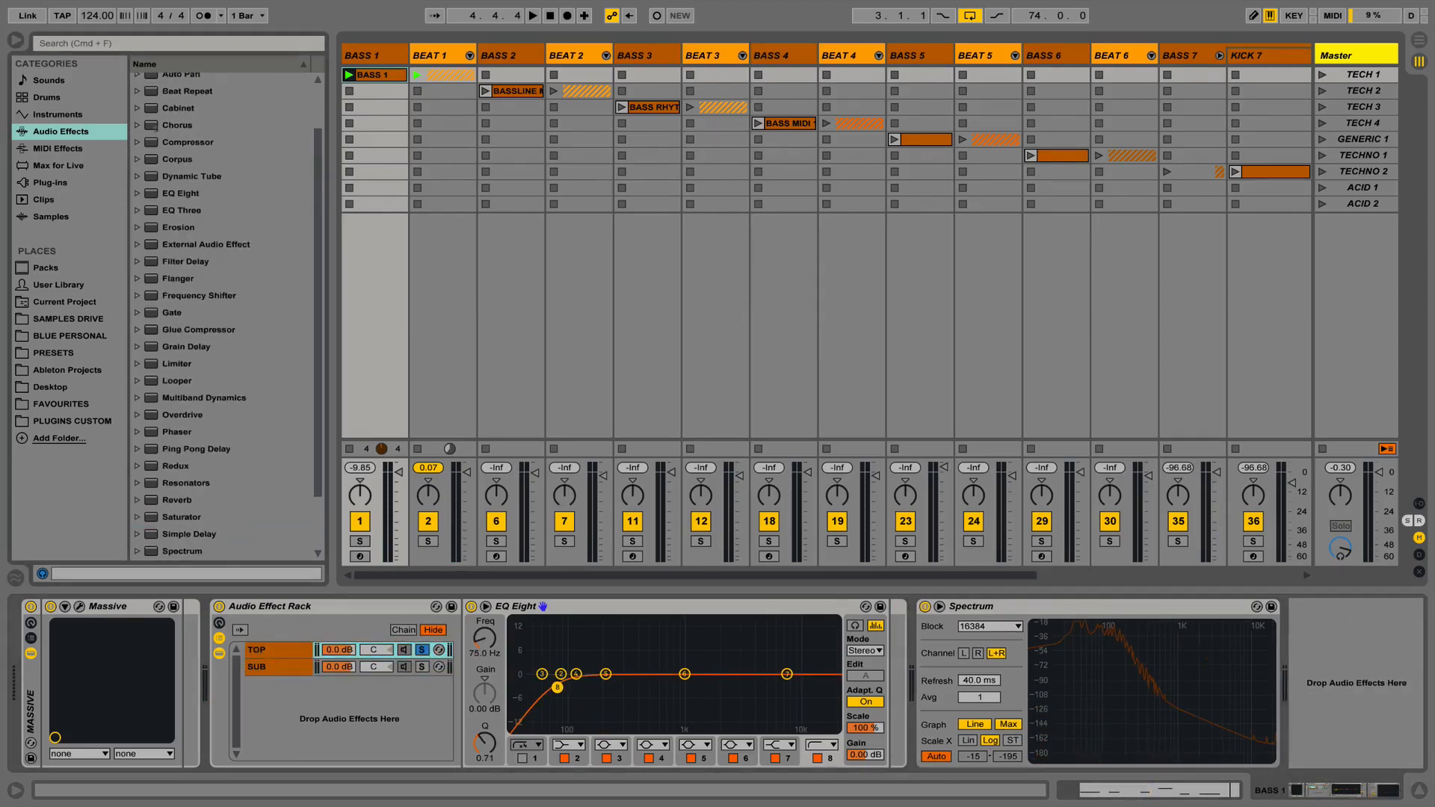
pyautogui.moveTo(180, 130)
pyautogui.mouseDown()
pyautogui.moveTo(313, 613)
pyautogui.moveTo(708, 677)
pyautogui.moveTo(791, 673)
pyautogui.mouseUp()
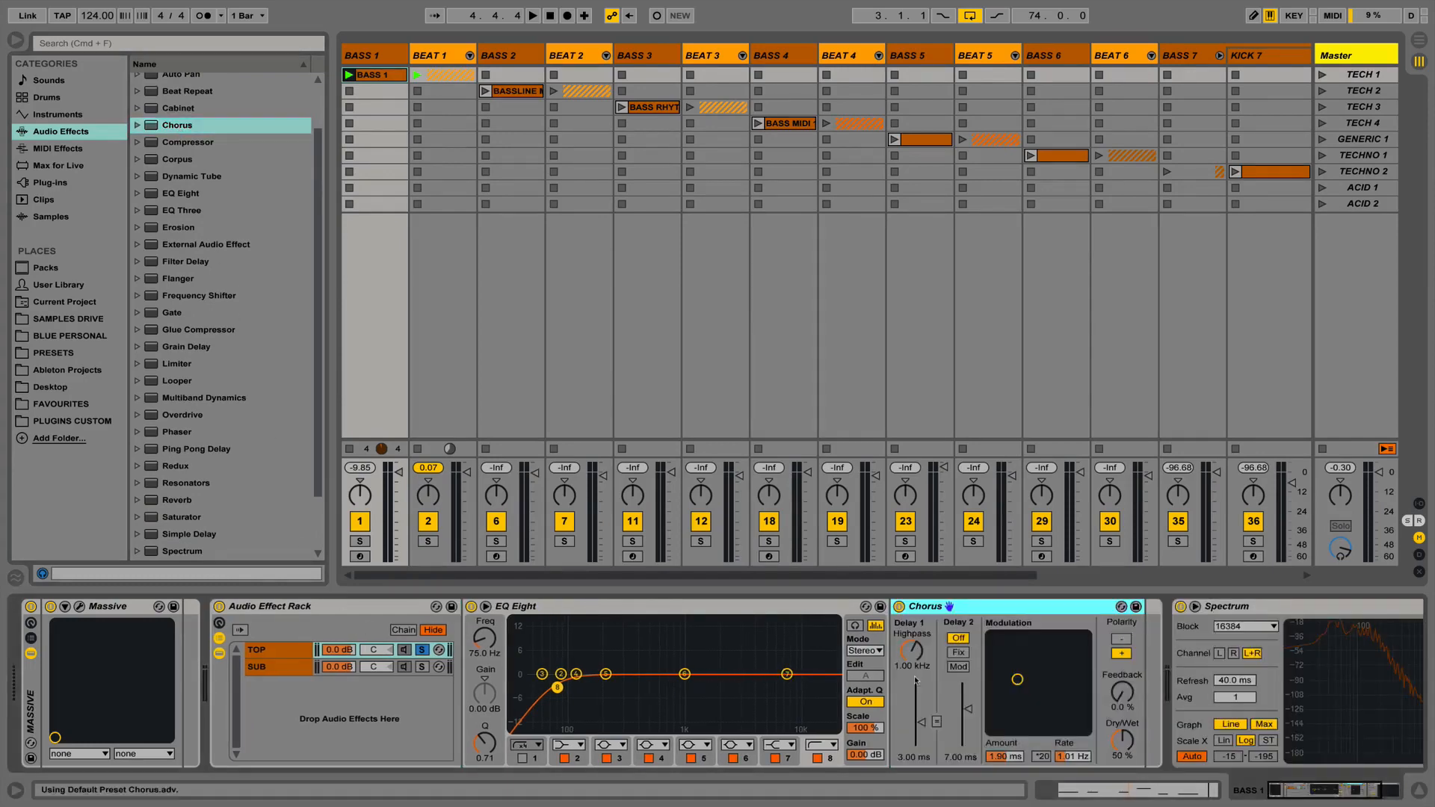
# Configure the Chorus with Delay 2 in Mod mode, highpass at 102 Hz, modulation amount 1.45 ms and rate 0.81 Hz.
pyautogui.click(959, 666)
pyautogui.moveTo(911, 650)
pyautogui.mouseDown()
pyautogui.moveTo(911, 695)
pyautogui.moveTo(911, 645)
pyautogui.mouseUp()
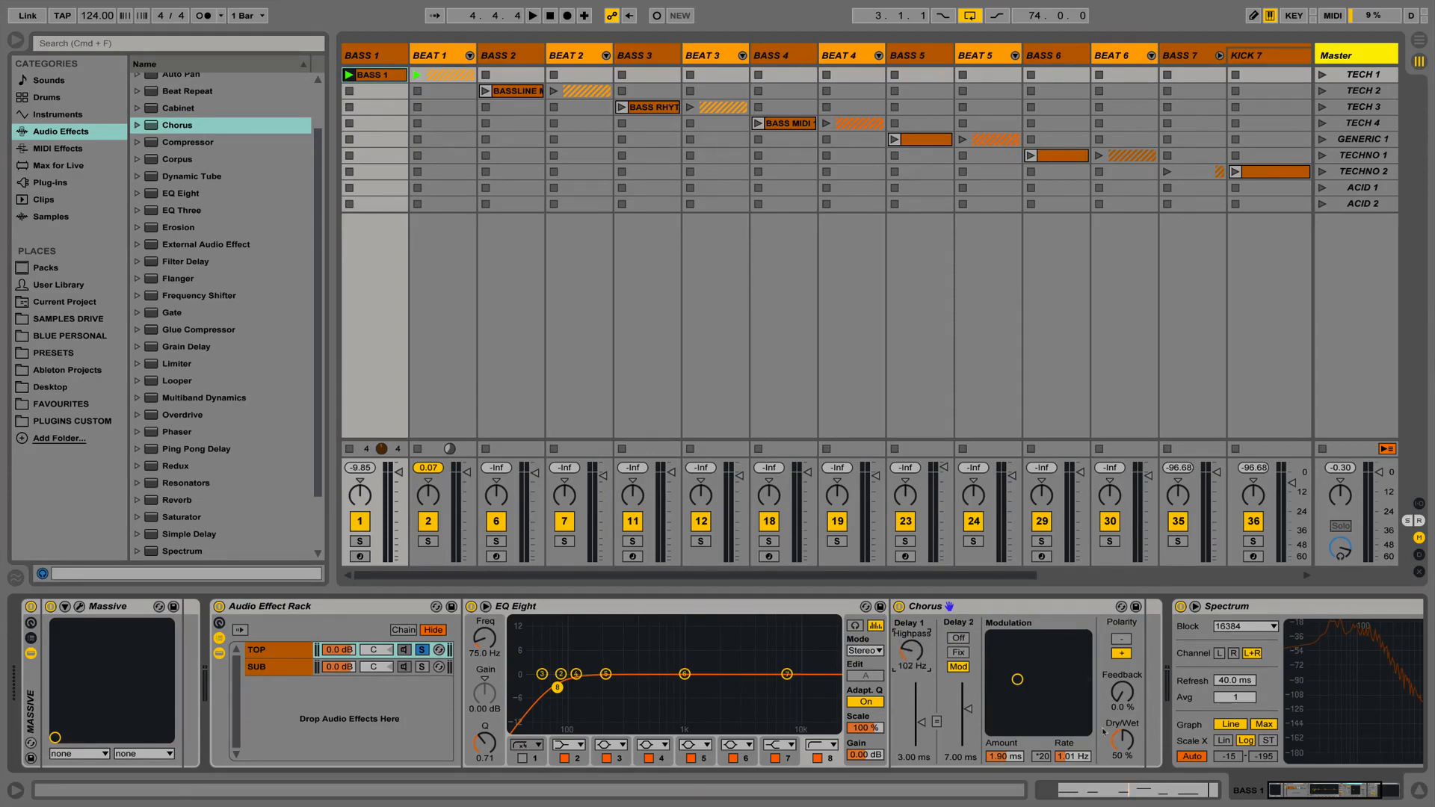
pyautogui.hscroll(2, 717, 684)
pyautogui.press('space')
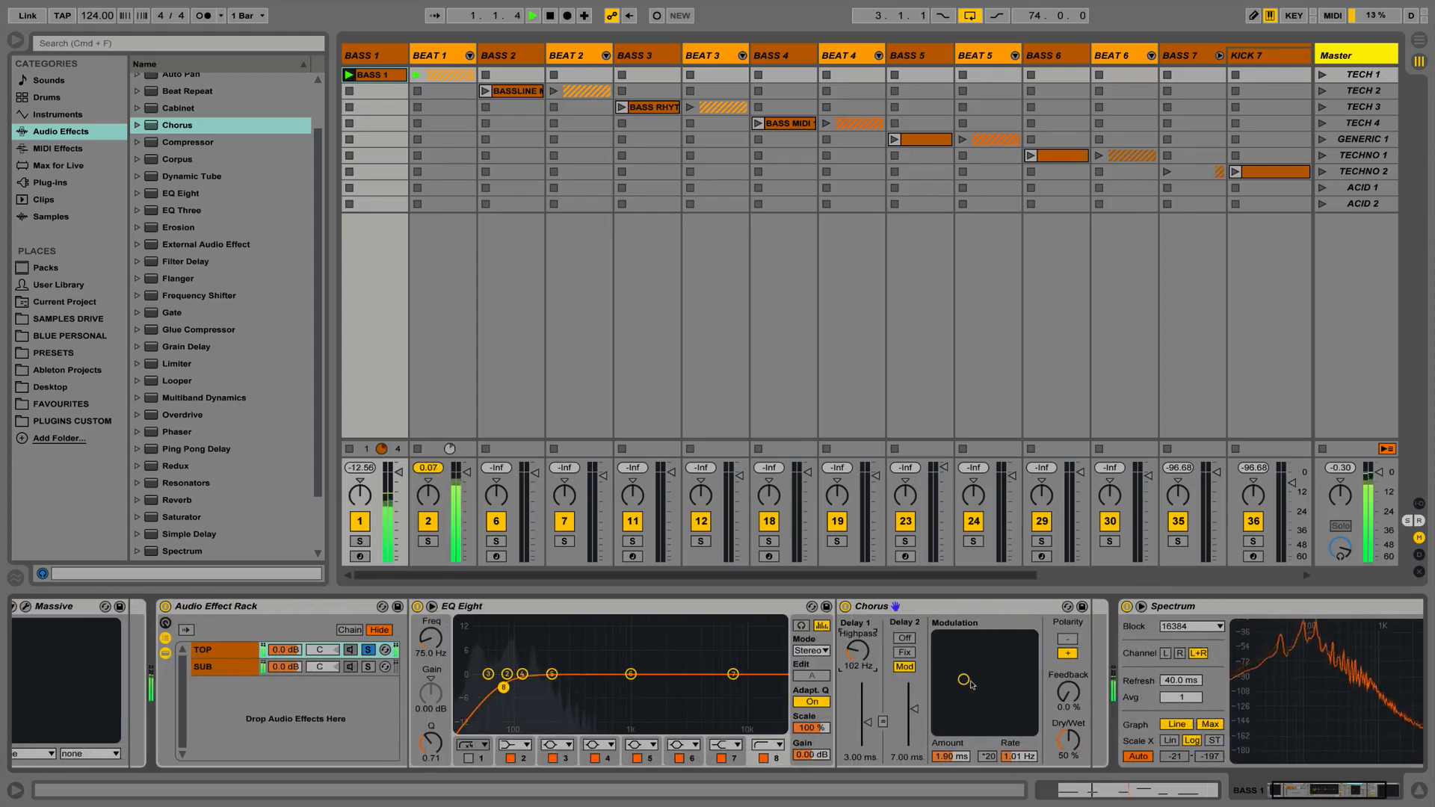
pyautogui.moveTo(964, 679); pyautogui.dragTo(959, 685)
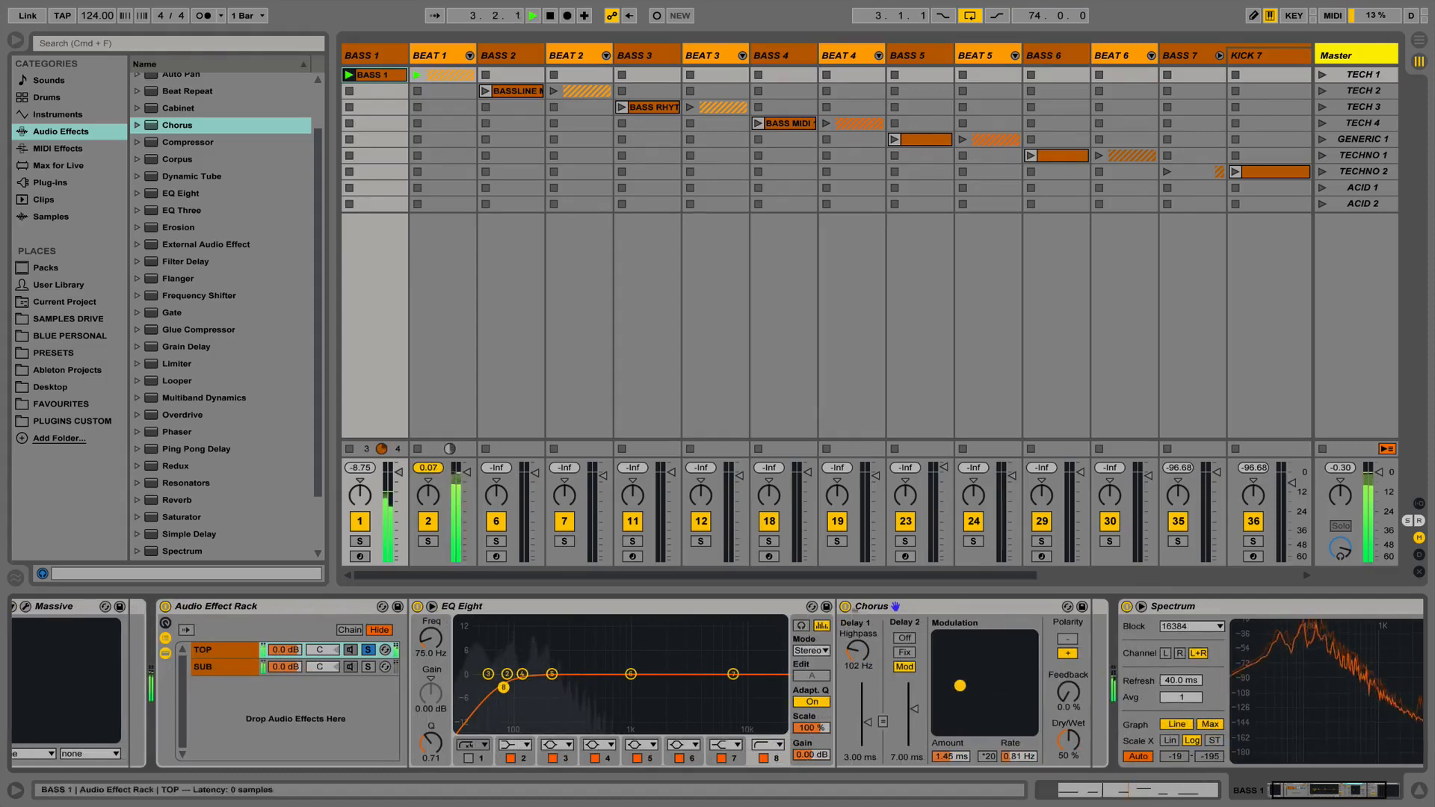
# Remove the TOP solo and compare the sound by toggling the Chorus and the whole Audio Effect Rack off and on.
pyautogui.click(845, 607)
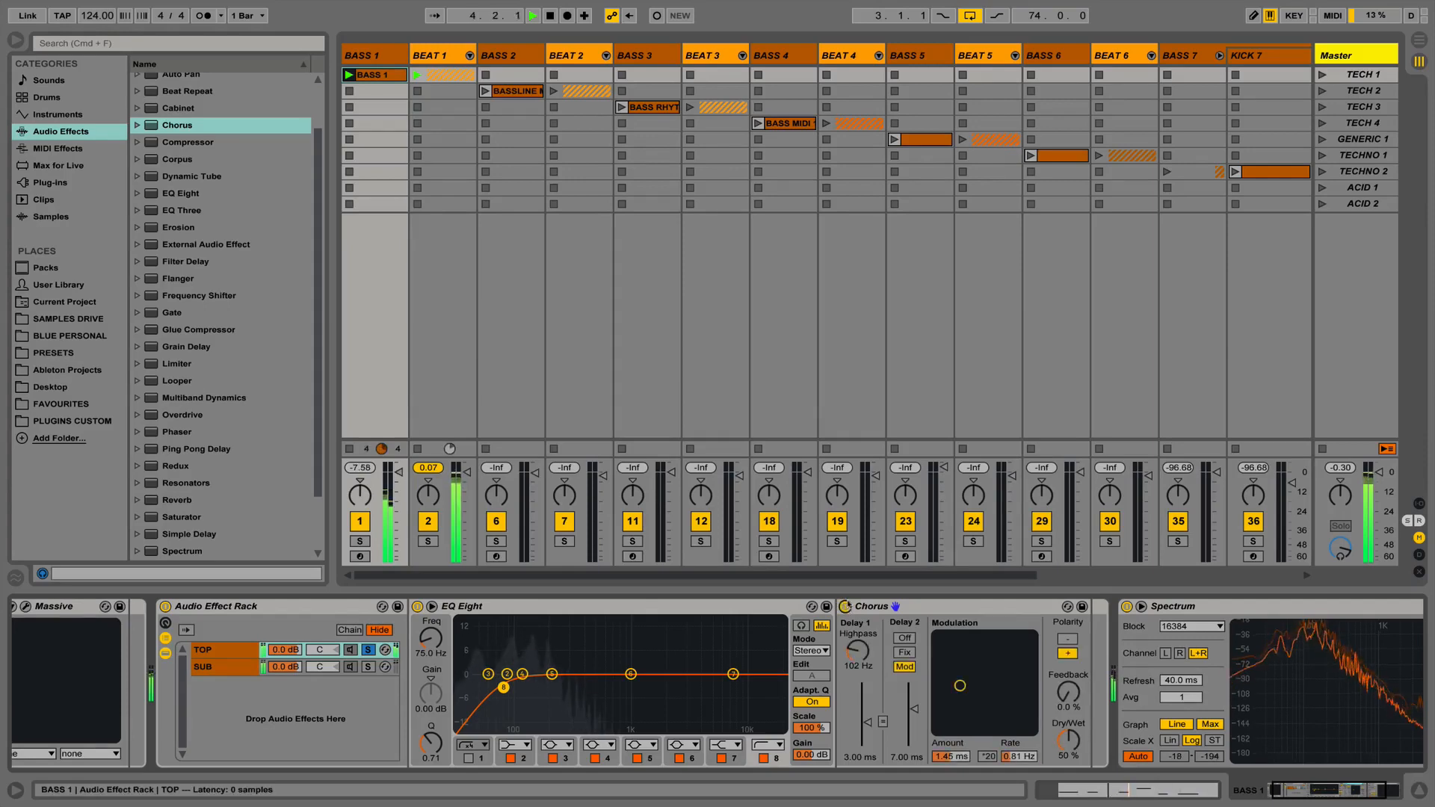
pyautogui.click(365, 651)
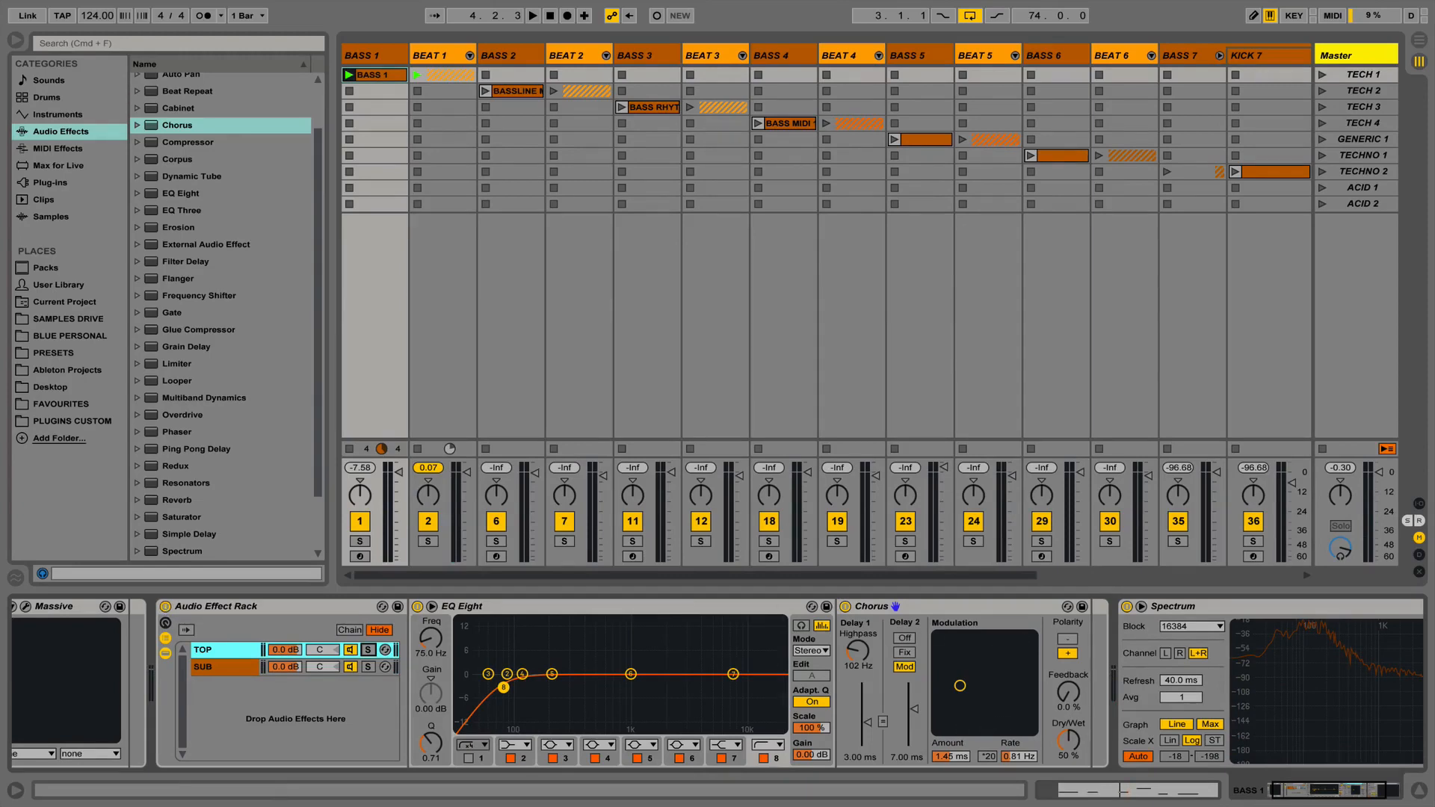
pyautogui.click(166, 606)
pyautogui.press('space')
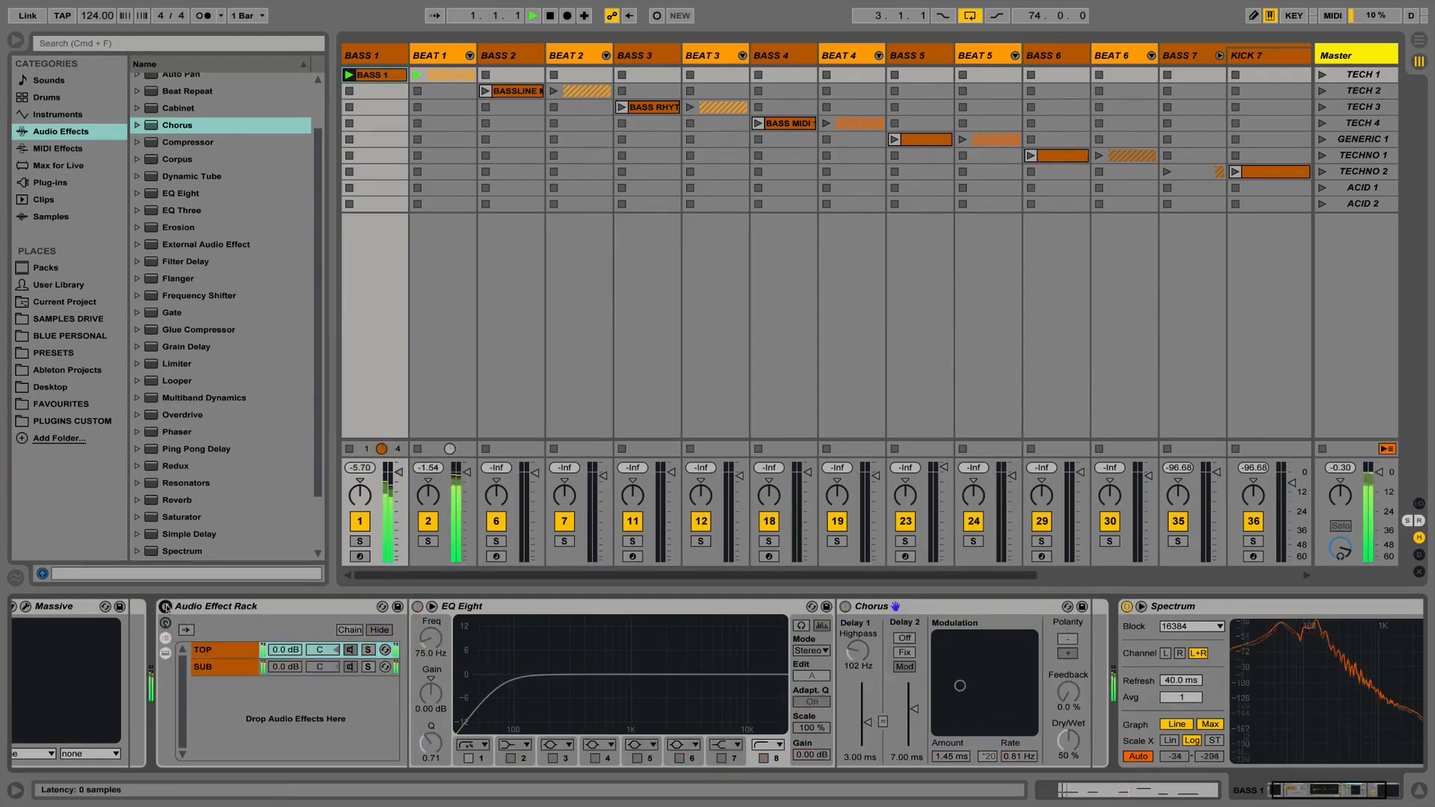
pyautogui.click(166, 606)
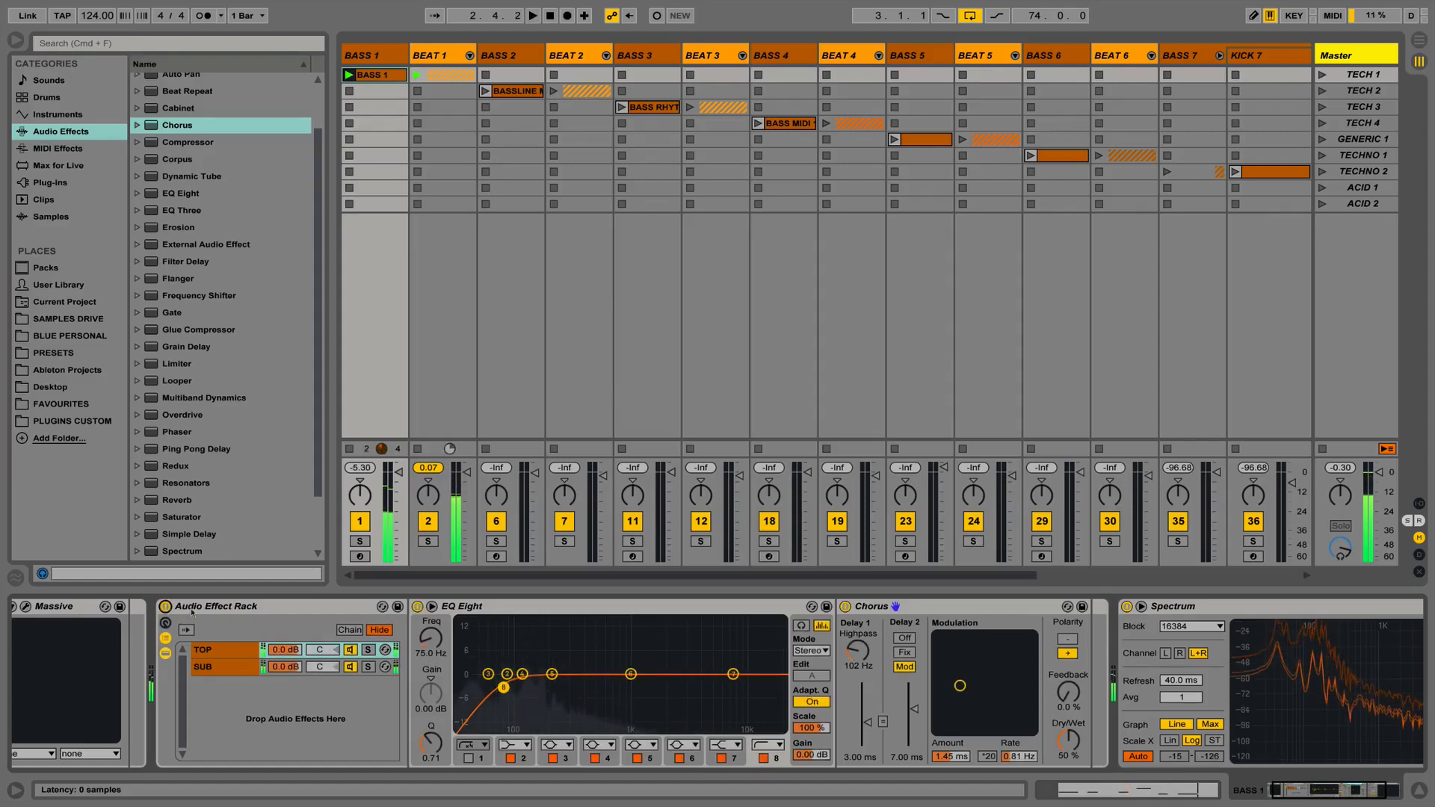
# Set the Dry/Wet of the TOP chain's Chorus to 100%.
pyautogui.click(200, 650)
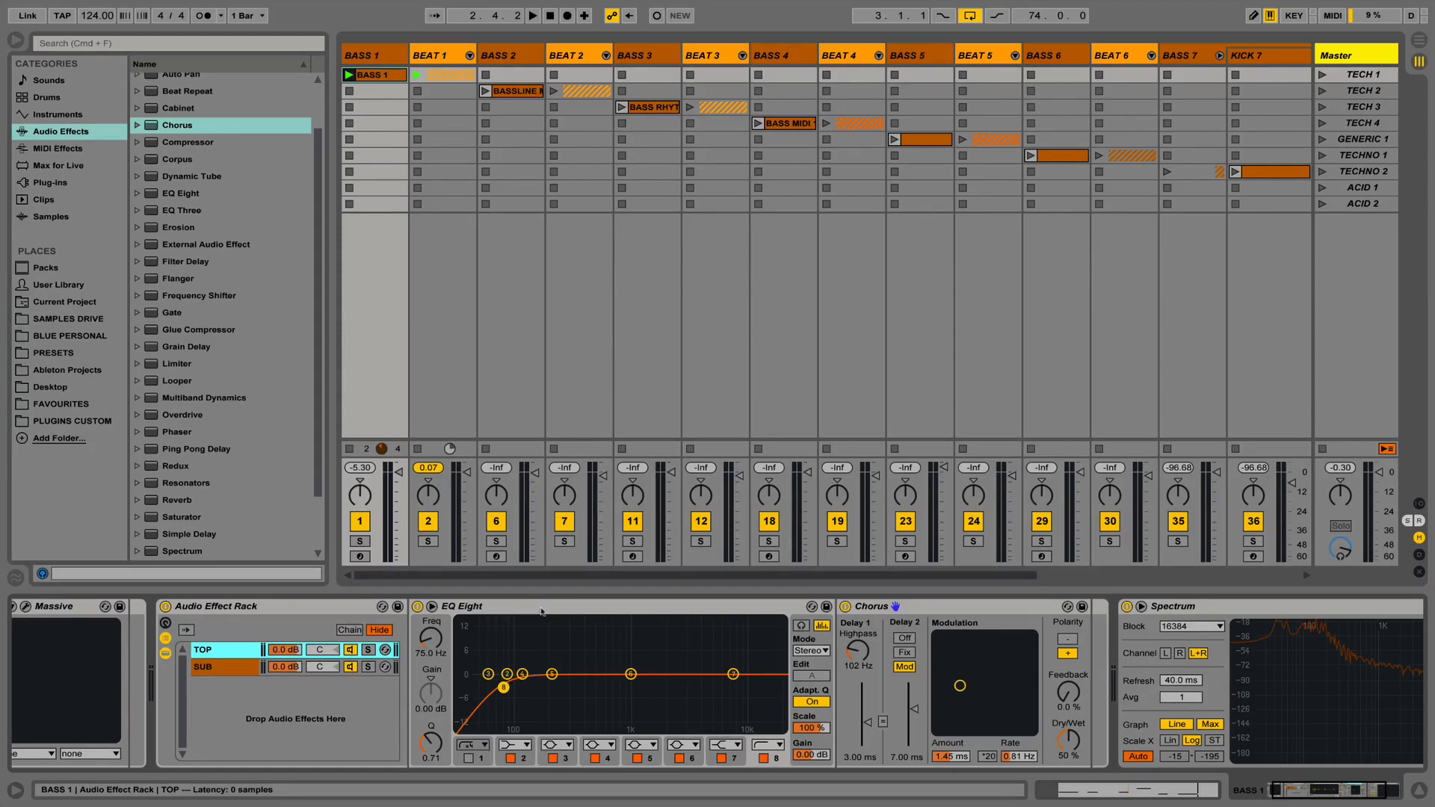
pyautogui.click(1068, 742)
pyautogui.moveTo(1068, 742); pyautogui.dragTo(1068, 695)
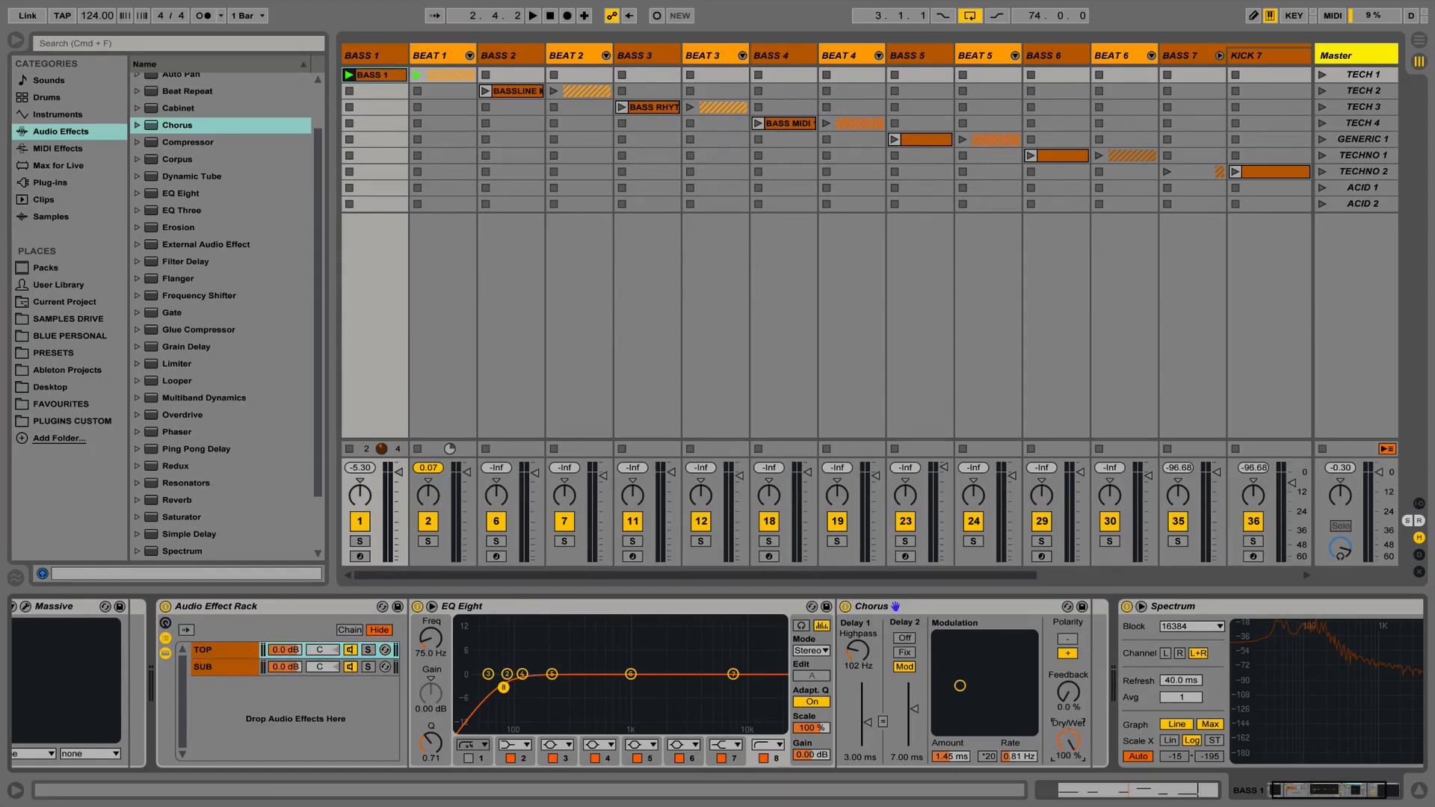
# Duplicate the TOP chain and rename the copy TOP CHORUS.
pyautogui.click(228, 652)
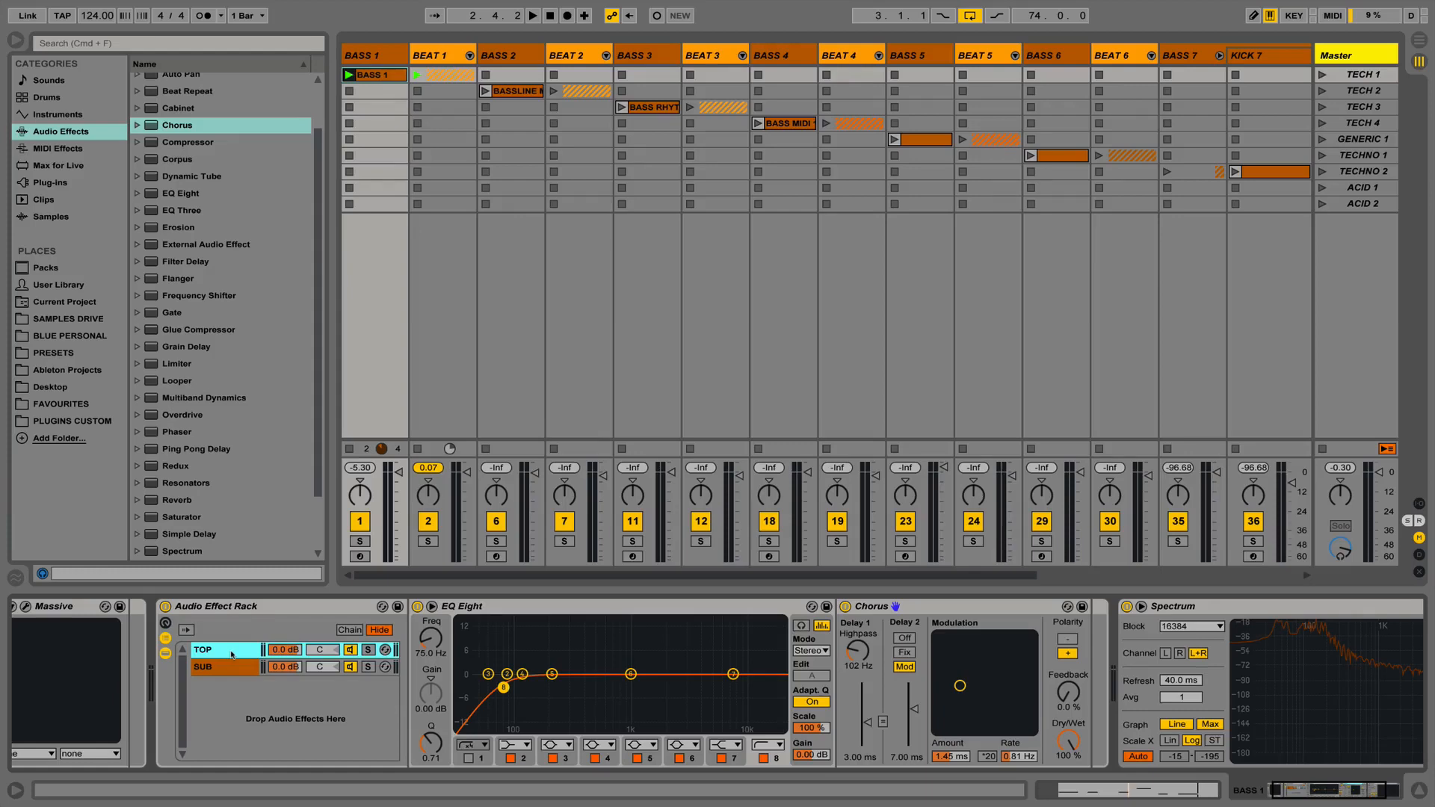
pyautogui.press('super+d')
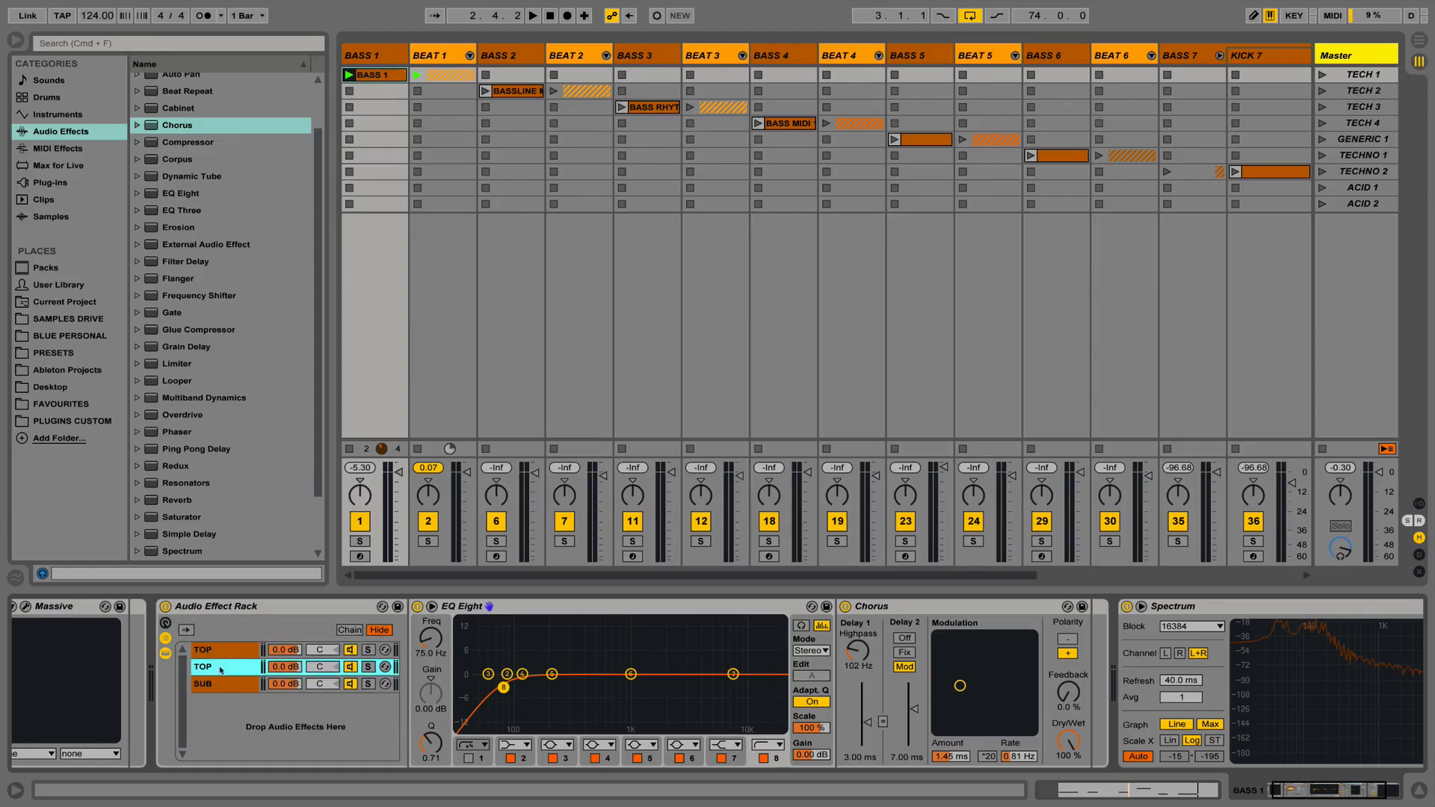
pyautogui.press('super+r')
pyautogui.write('CMPR')
pyautogui.write('RUS')
pyautogui.press('Return')
# Rename the TOP chain as TOP DRY and delete the Chorus from it.
pyautogui.click(224, 657)
pyautogui.press('super+r')
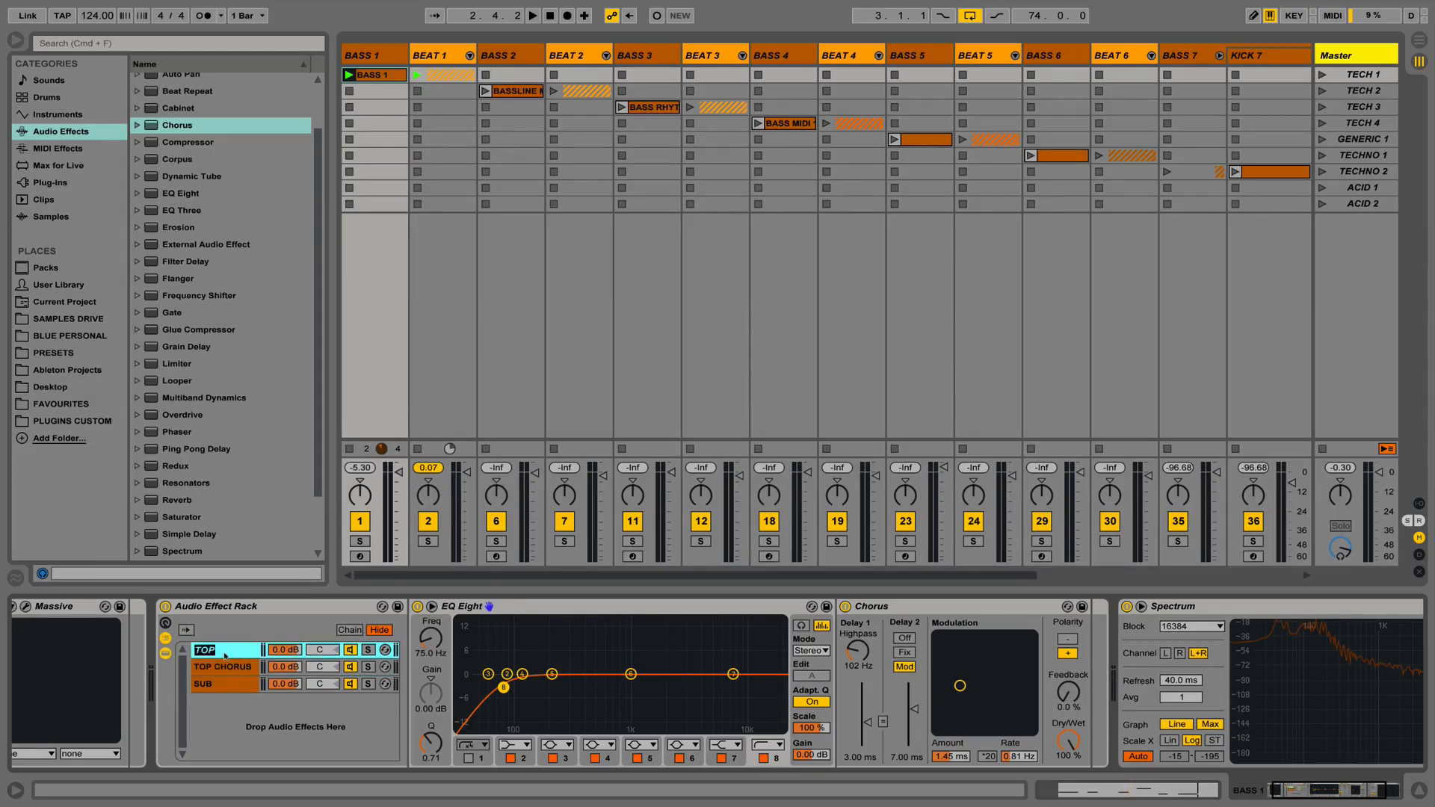
pyautogui.write('DRY')
pyautogui.press('Return')
pyautogui.click(910, 607)
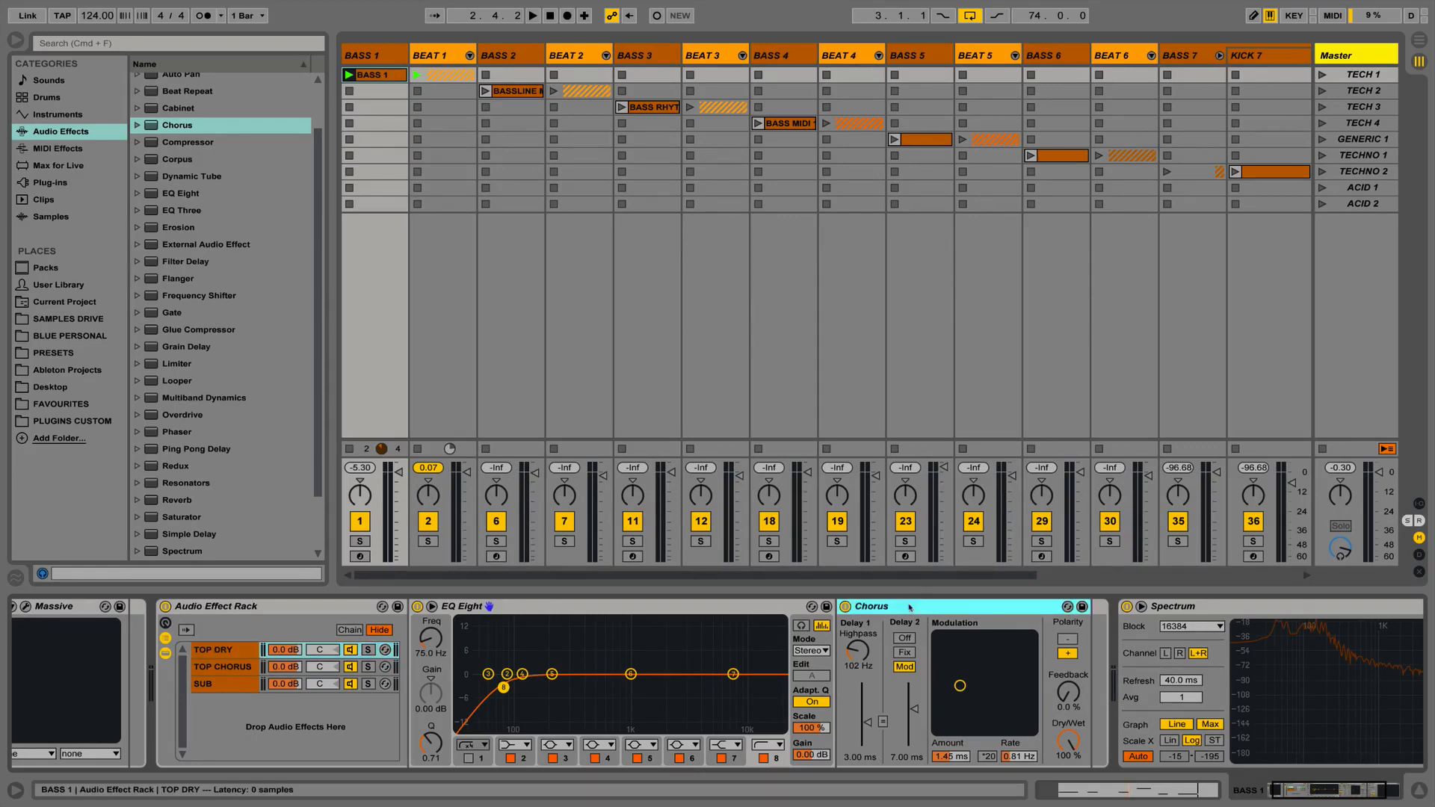
pyautogui.press('Delete')
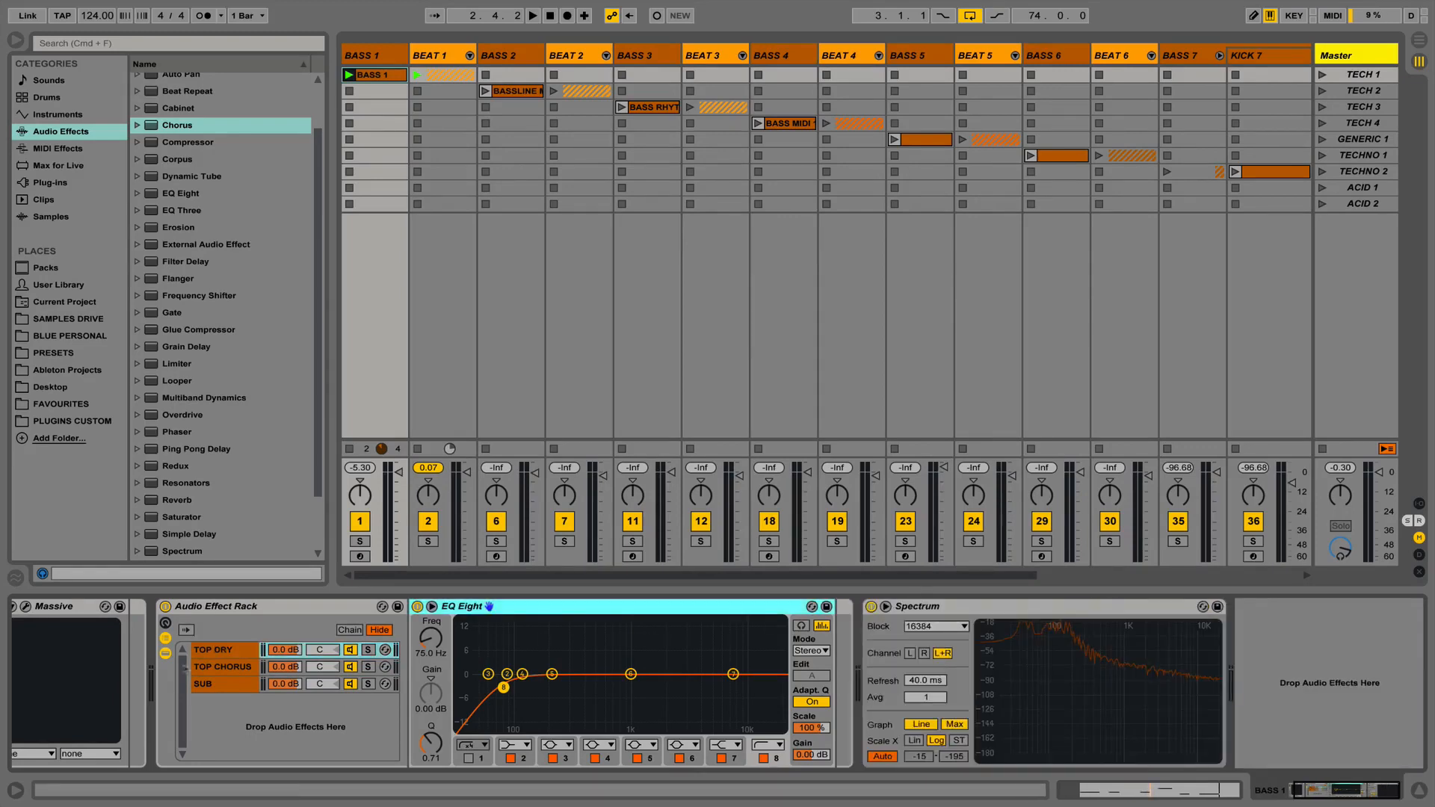
# Duplicate the TOP CHORUS chain and delete the Chorus from the copy.
pyautogui.press('super+z')
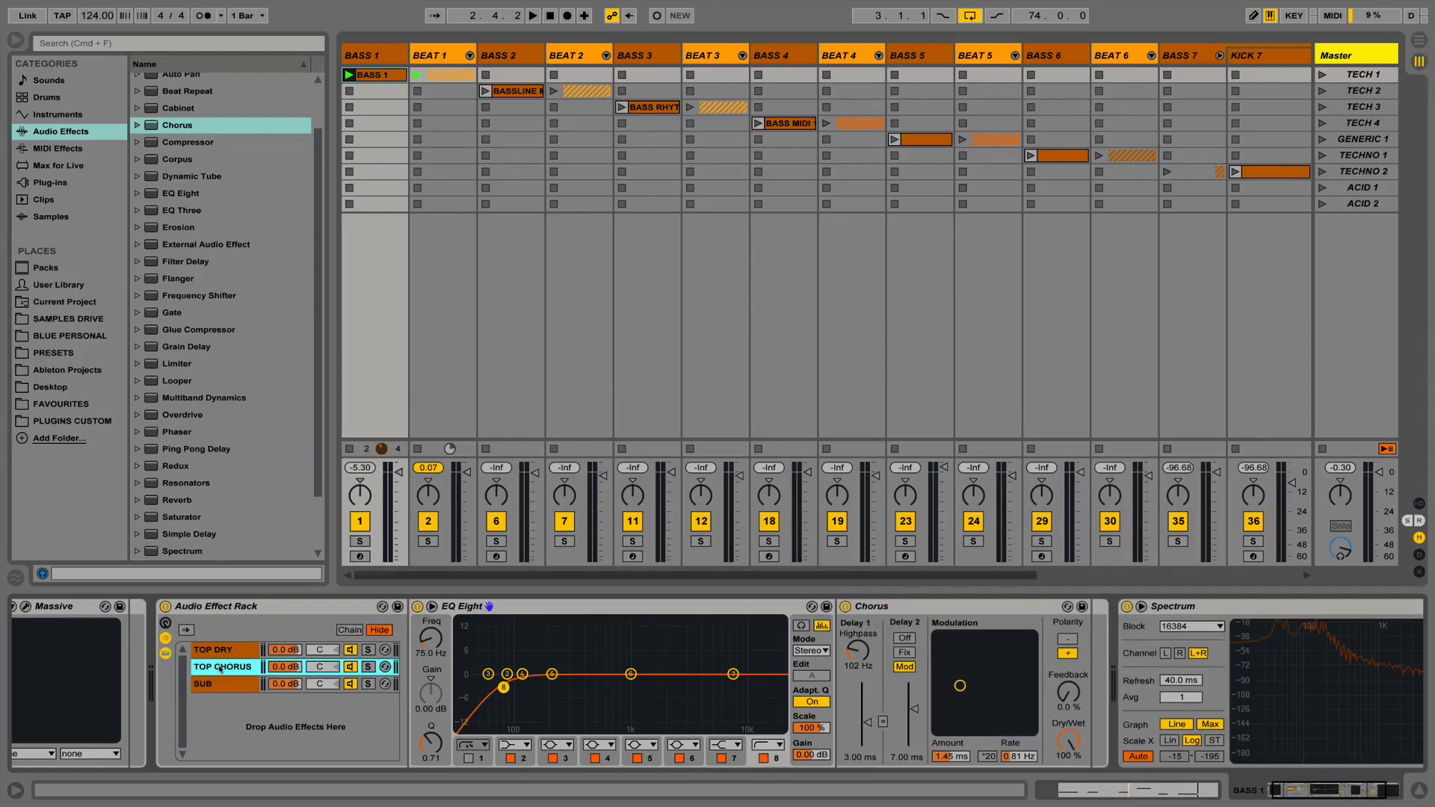
pyautogui.press('super+d')
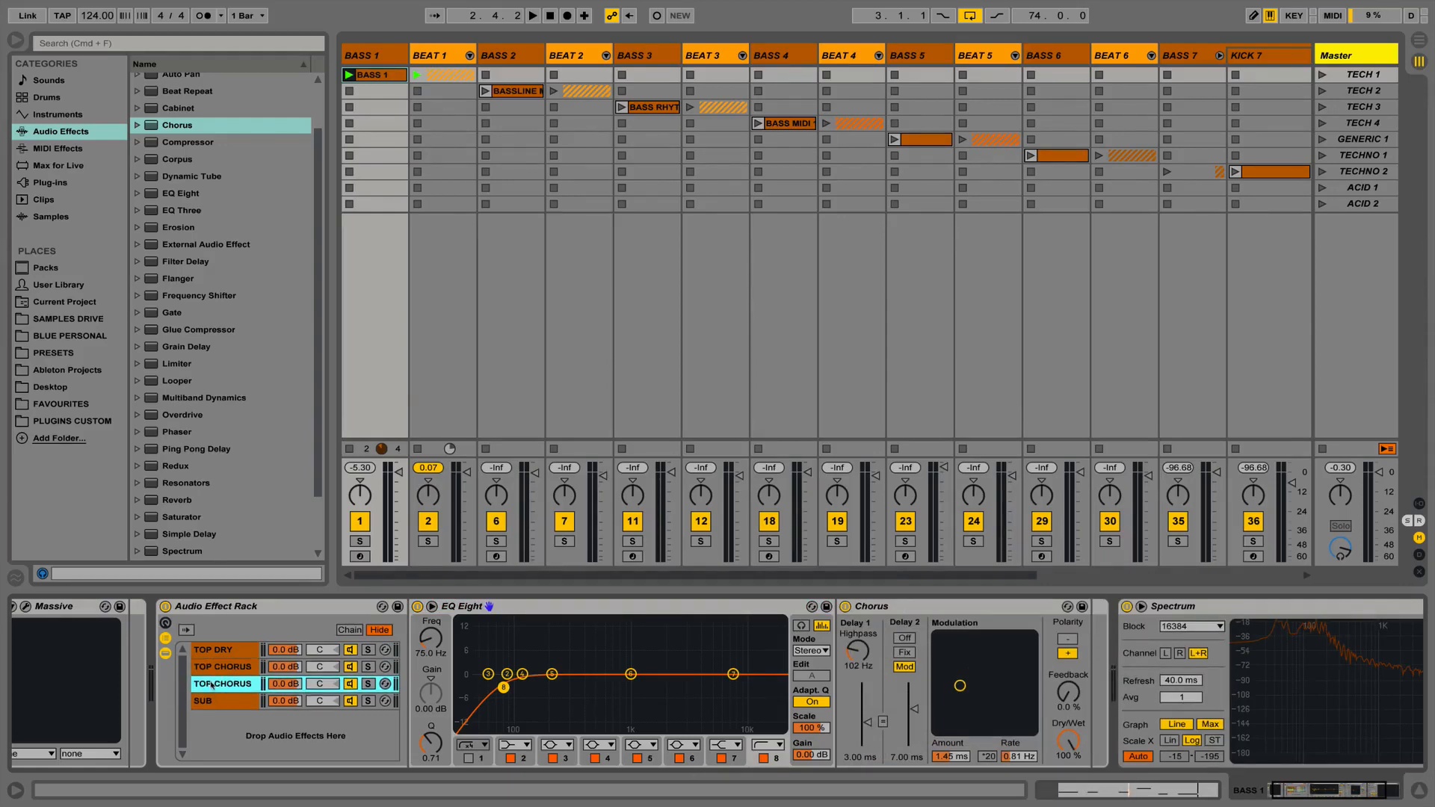
pyautogui.click(925, 610)
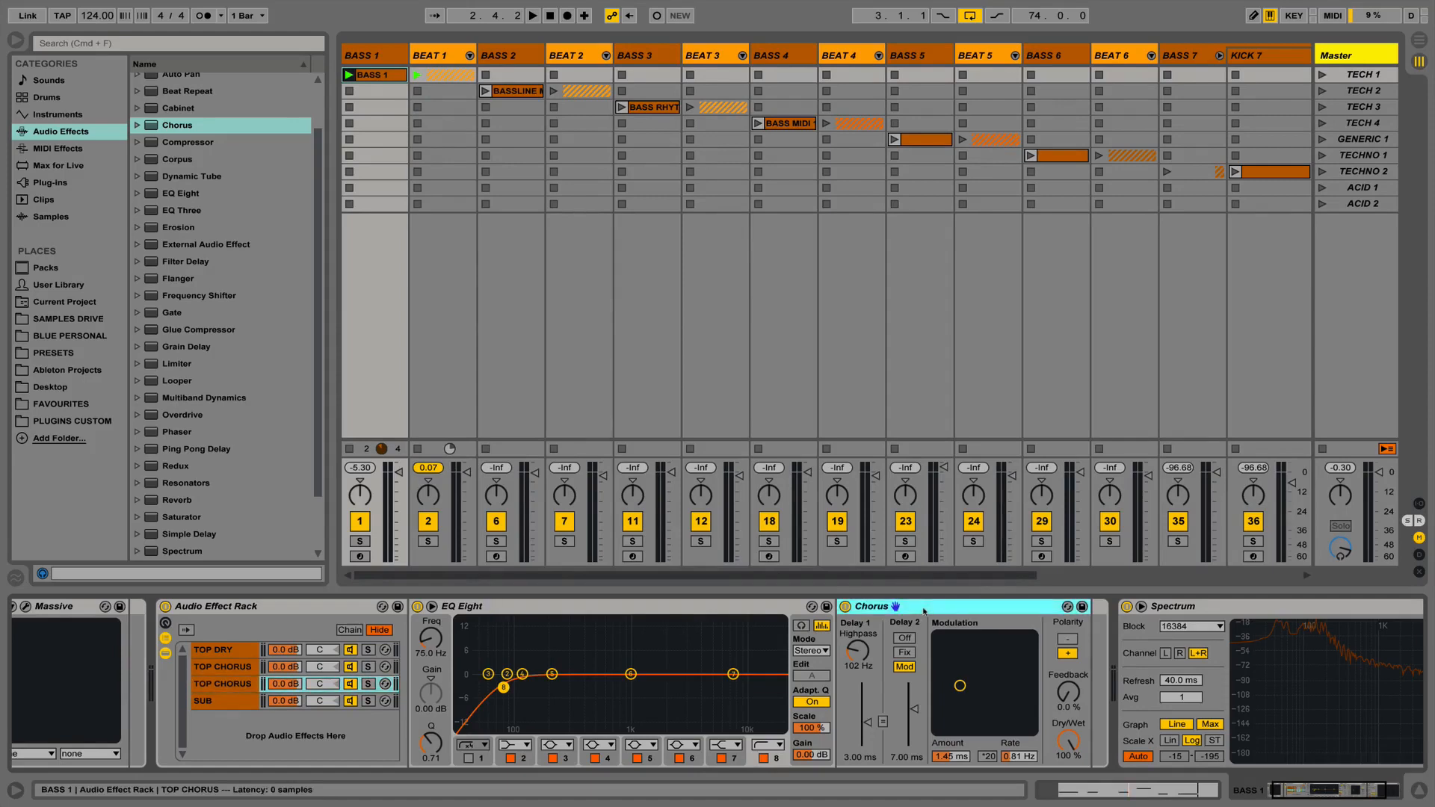
pyautogui.press('Delete')
# Add a Saturator followed by a Simple Delay after the EQ Eight in the duplicated chain.
pyautogui.scroll(-2, 169, 469)
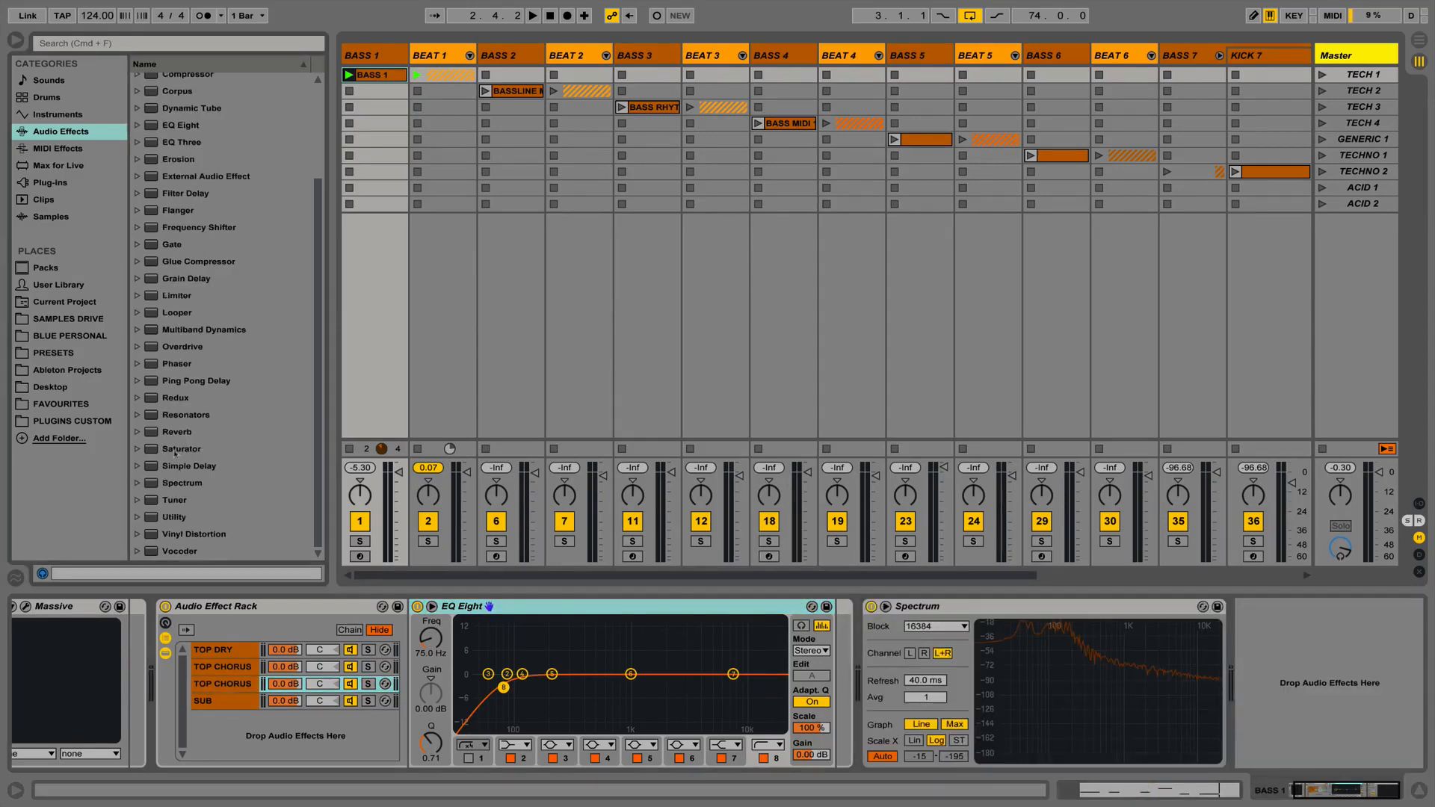
pyautogui.moveTo(176, 453)
pyautogui.mouseDown()
pyautogui.moveTo(850, 632)
pyautogui.moveTo(833, 647)
pyautogui.mouseUp()
pyautogui.moveTo(180, 467)
pyautogui.mouseDown()
pyautogui.moveTo(1061, 658)
pyautogui.moveTo(1033, 655)
pyautogui.mouseUp()
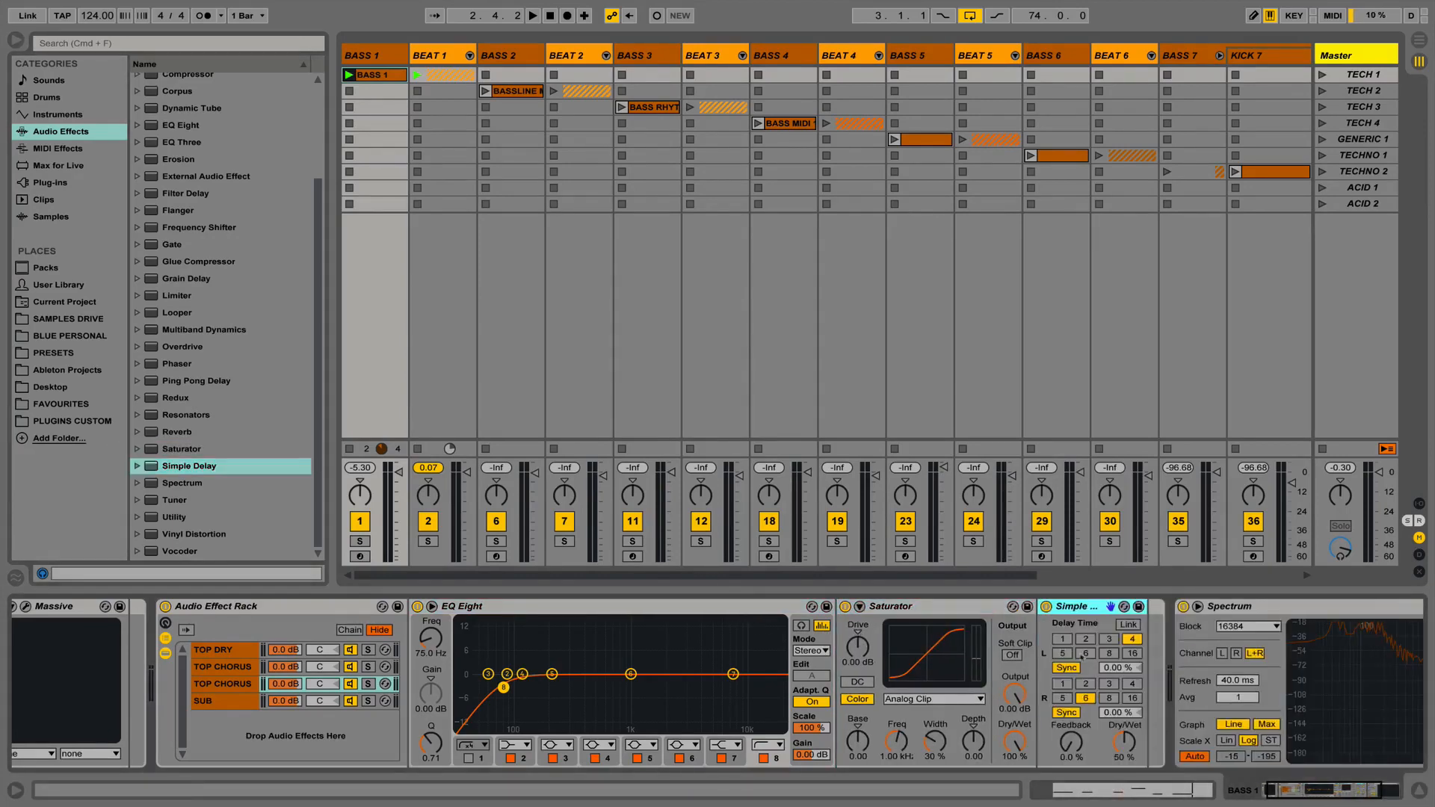
# Make the Simple Delay fully wet and switch both channels to Time mode, with 30 ms left and 40 ms right.
pyautogui.moveTo(1124, 743); pyautogui.dragTo(1121, 738)
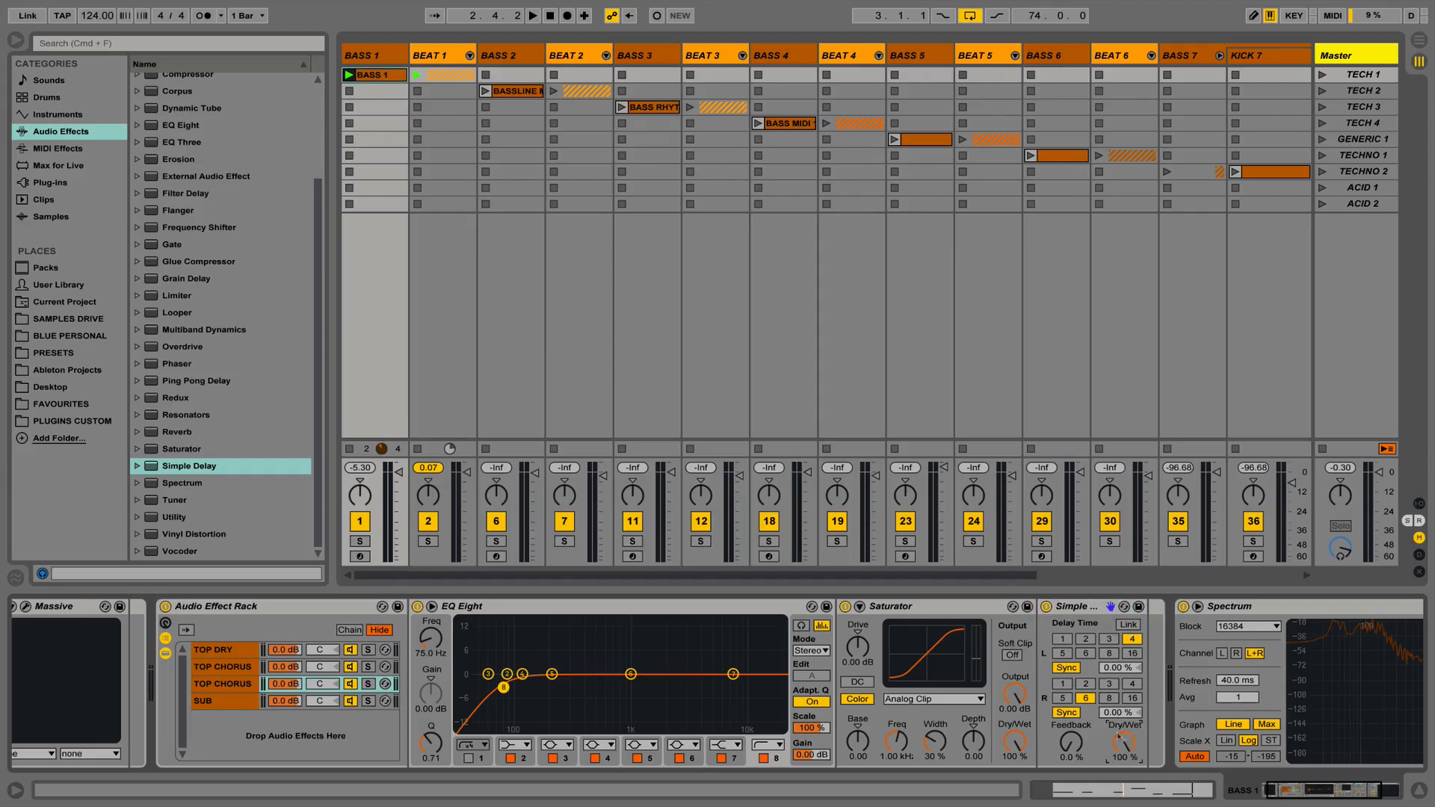
pyautogui.click(1067, 667)
pyautogui.click(1067, 713)
pyautogui.write('30')
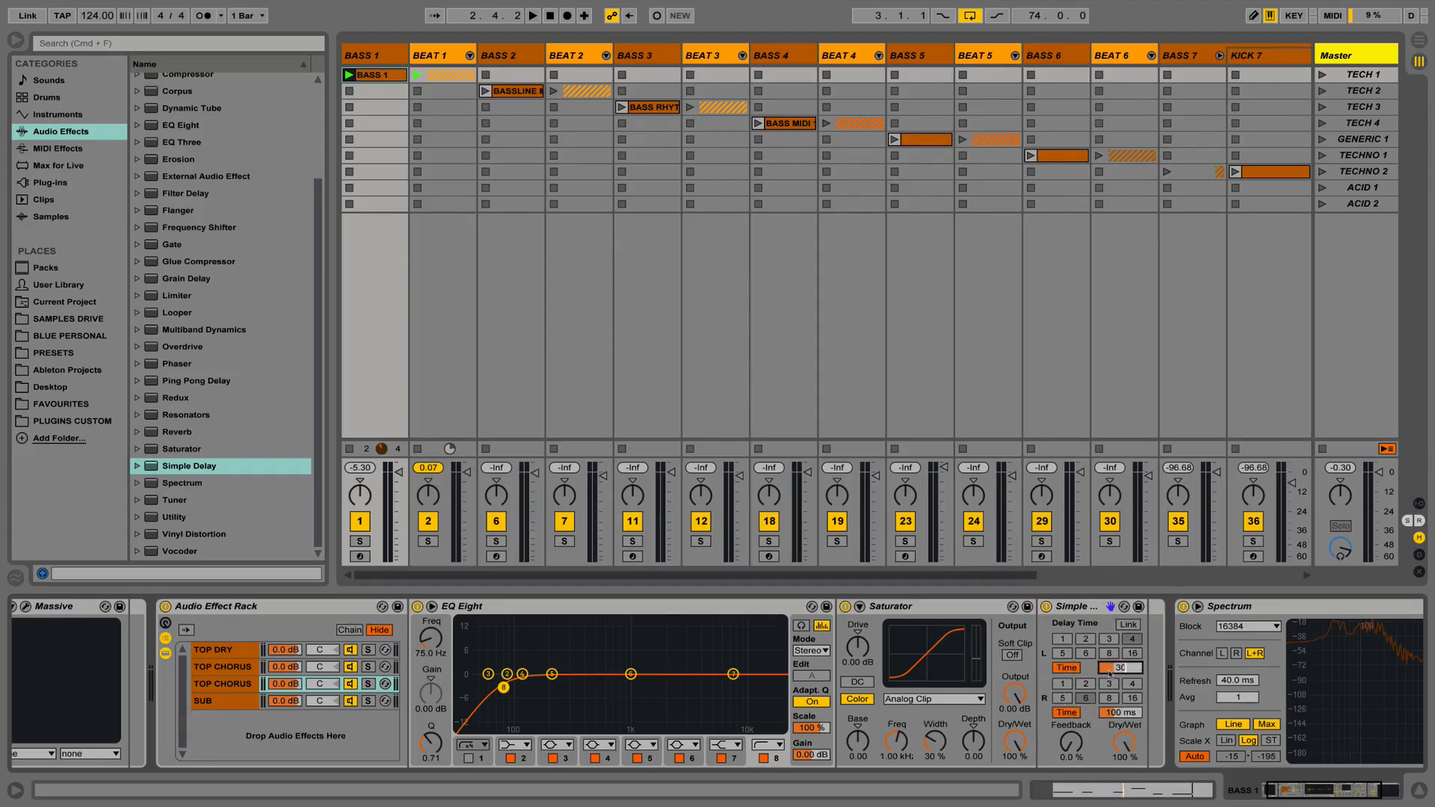
pyautogui.press('Return')
pyautogui.click(1107, 712)
pyautogui.write('30')
pyautogui.press('Return')
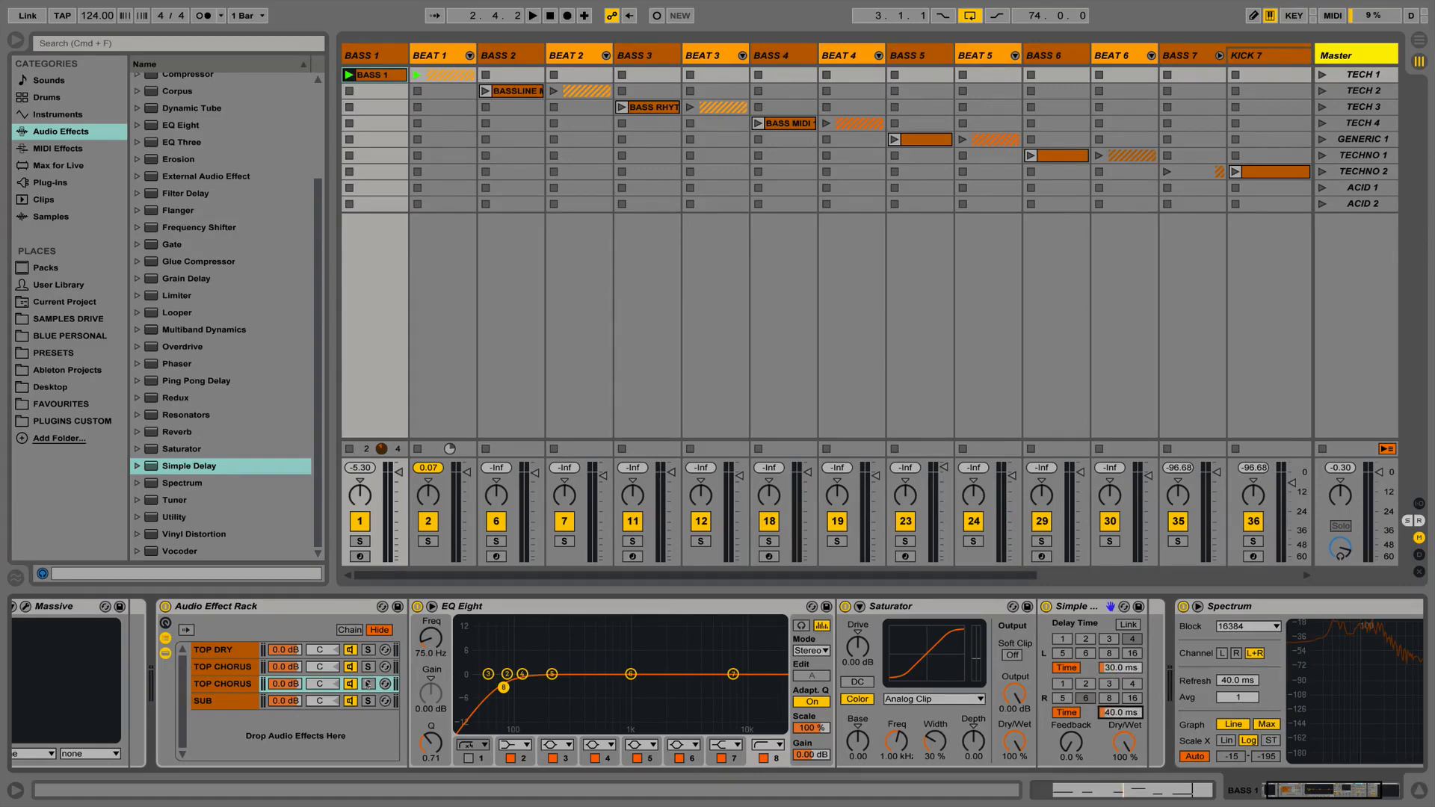
# Set the Saturator's Drive to 2 dB and its Output to -2 dB.
pyautogui.click(863, 651)
pyautogui.write('2')
pyautogui.press('Return')
pyautogui.click(1022, 711)
pyautogui.write('-2')
pyautogui.press('Return')
# Solo the duplicated chain during playback and set its Simple Delay times to 15 ms left and 25 ms right.
pyautogui.click(370, 688)
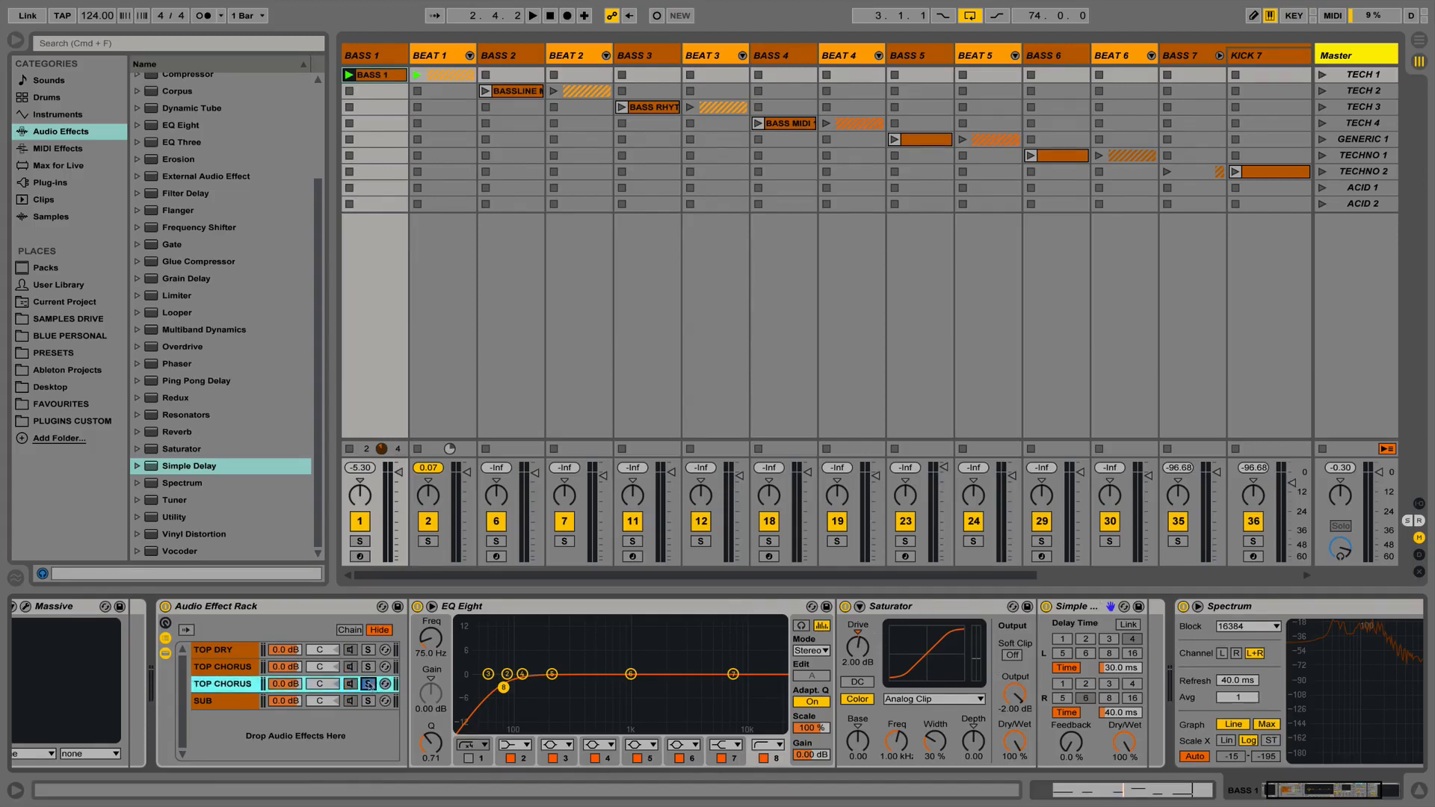
pyautogui.press('space')
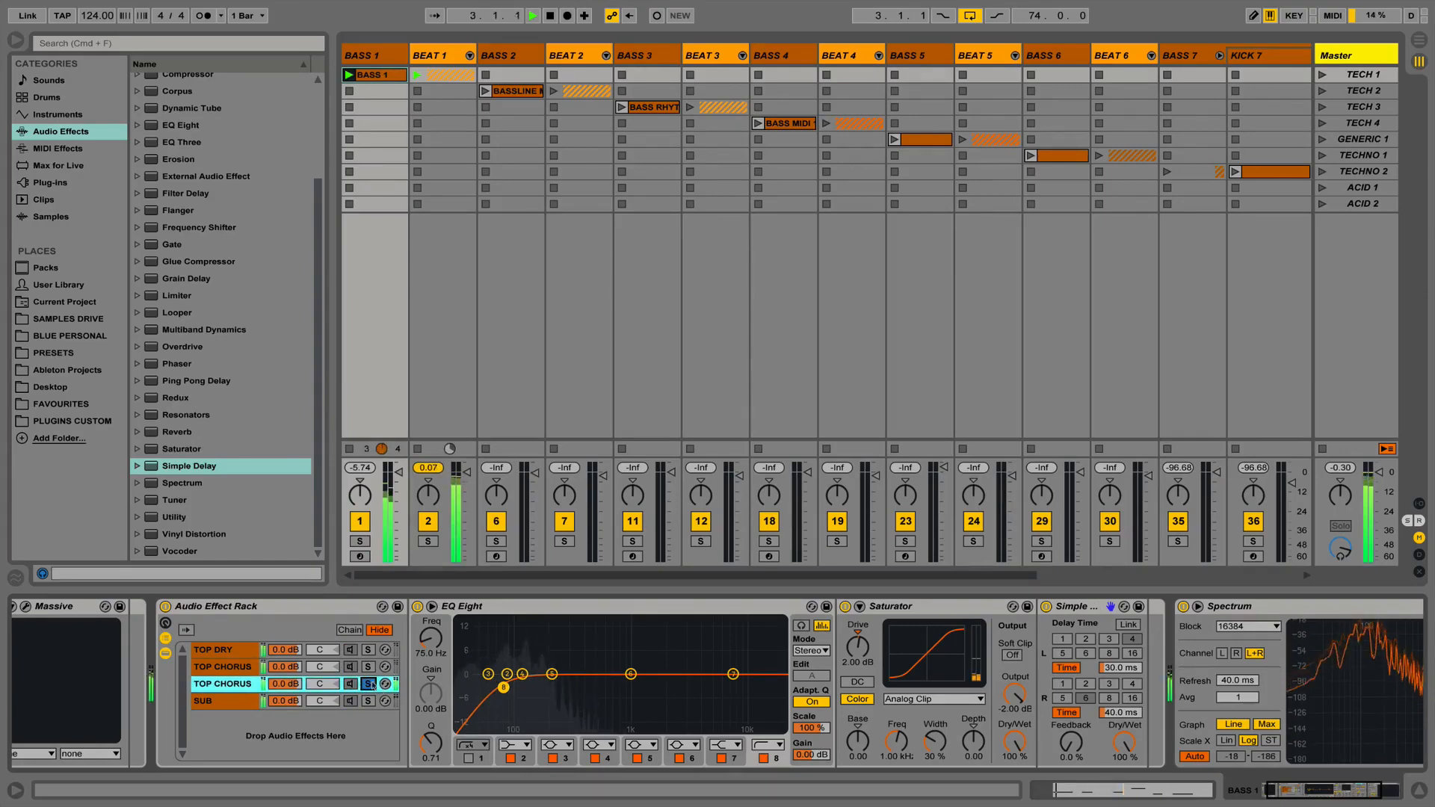
pyautogui.click(1111, 668)
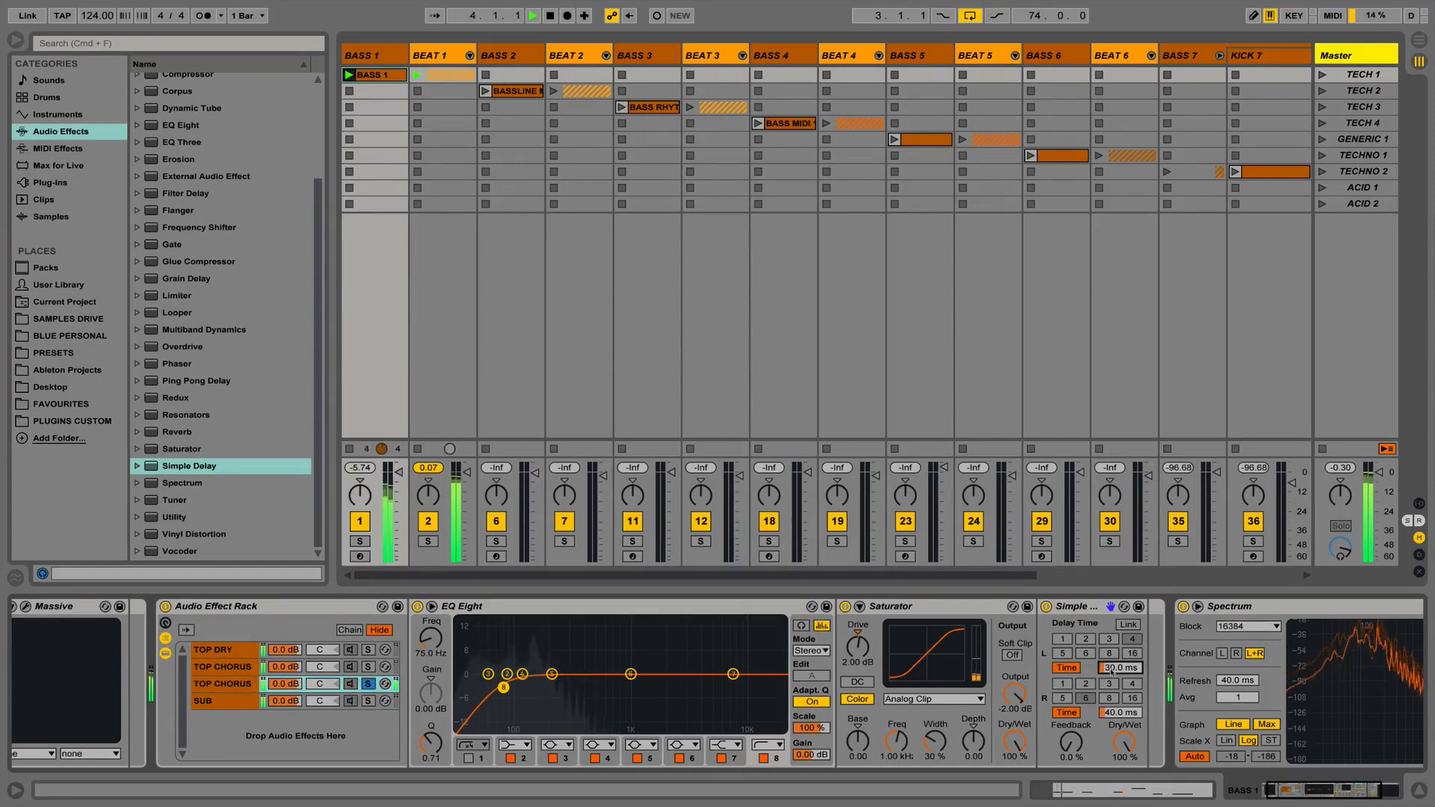
pyautogui.write('15')
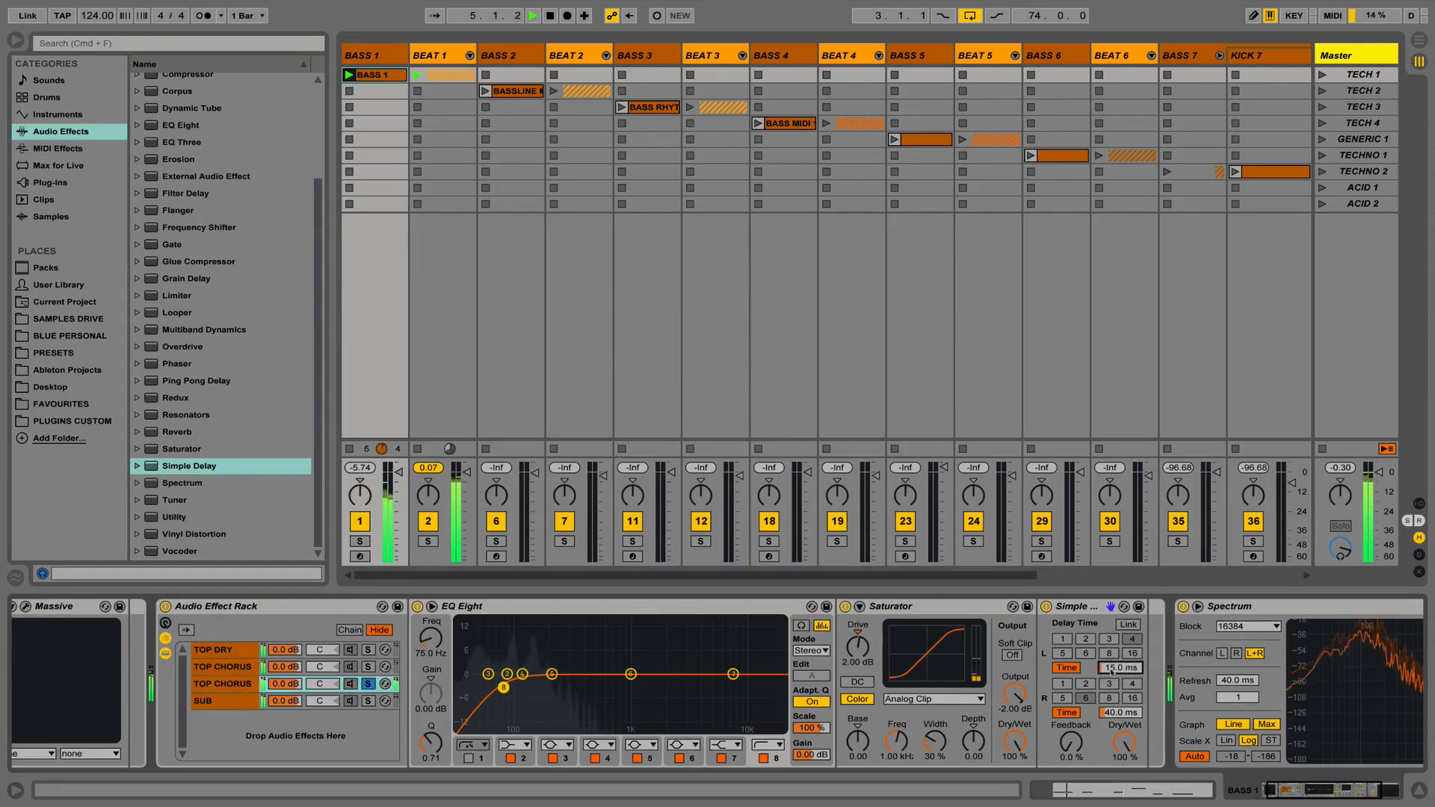
pyautogui.click(1114, 713)
pyautogui.write('25')
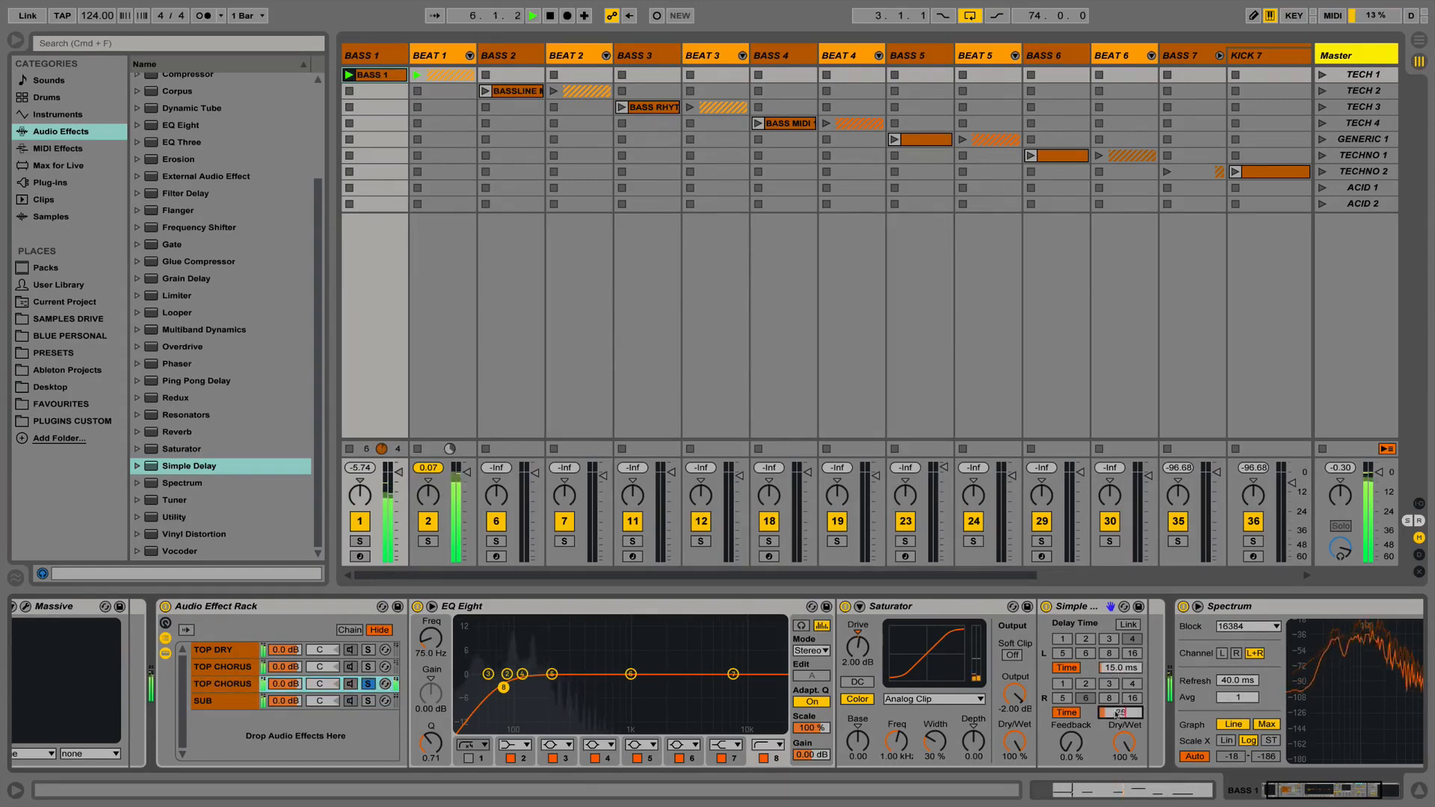
pyautogui.press('Return')
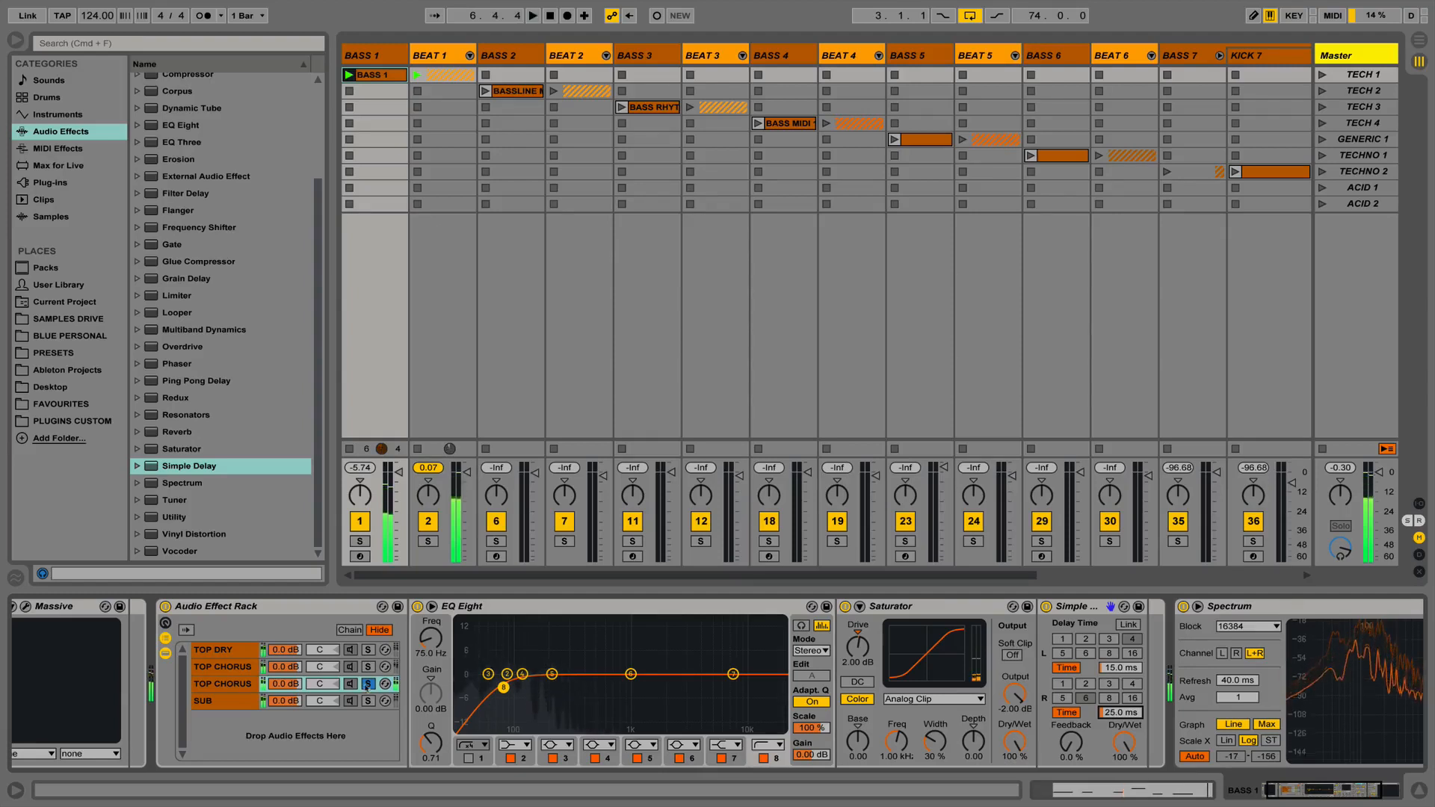
# Remove the duplicated chain's solo, lower its volume to about -16.8 dB and stop playback.
pyautogui.click(316, 686)
pyautogui.moveTo(295, 684); pyautogui.dragTo(296, 717)
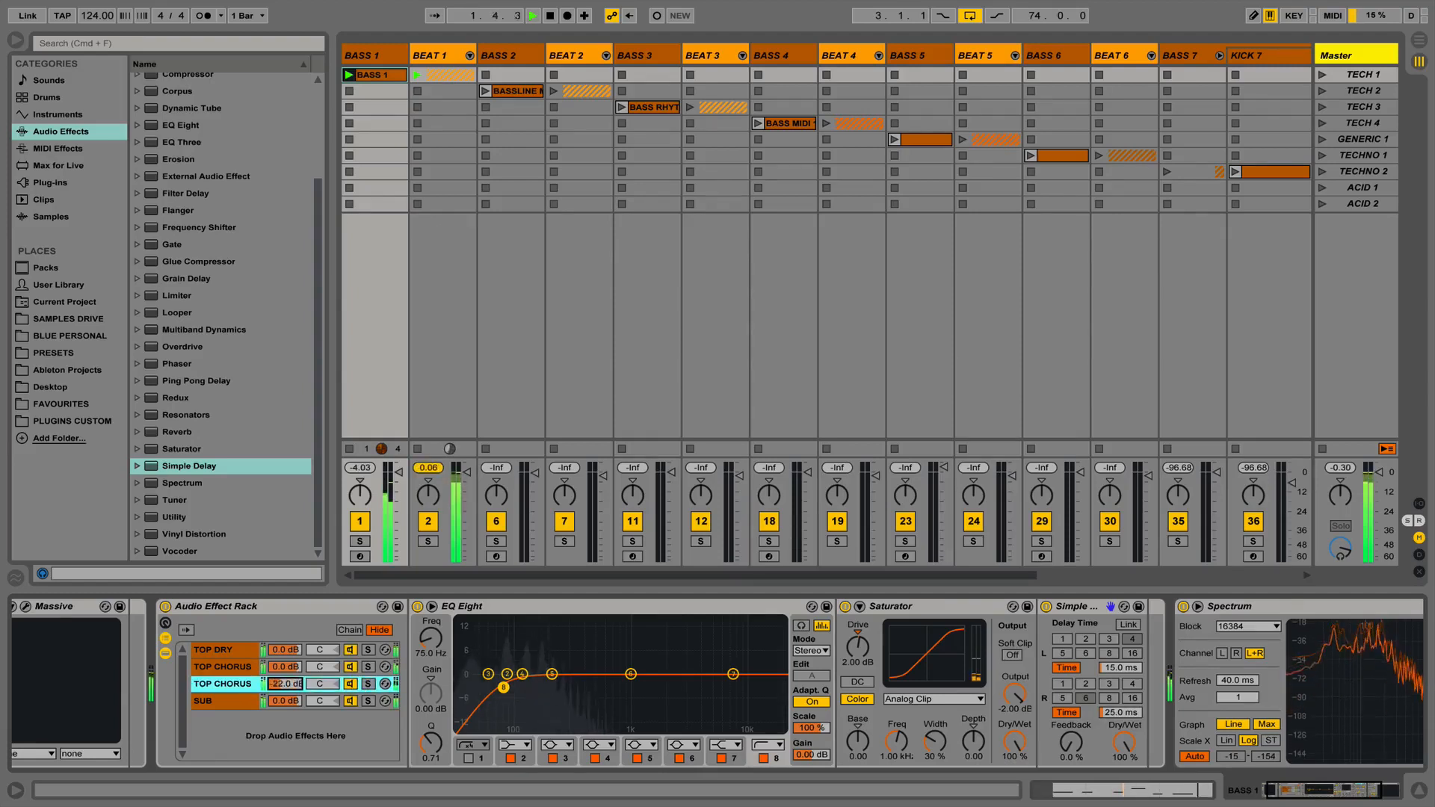
pyautogui.press('space')
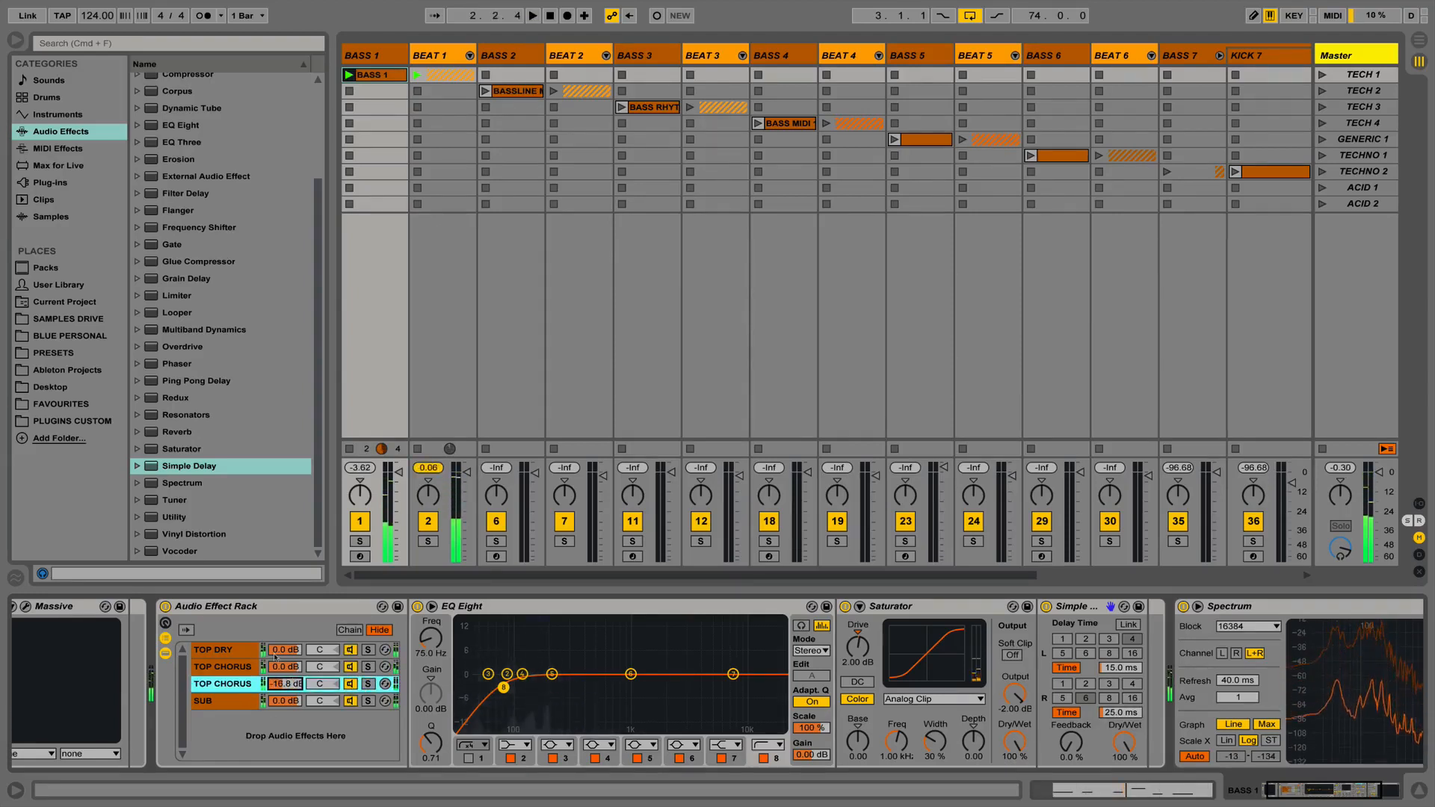
# Show the rack's macro controls and map the TOP DRY volume to Macro 1 and the TOP CHORUS volume to Macro 2.
pyautogui.hscroll(-2, 294, 682)
pyautogui.click(219, 622)
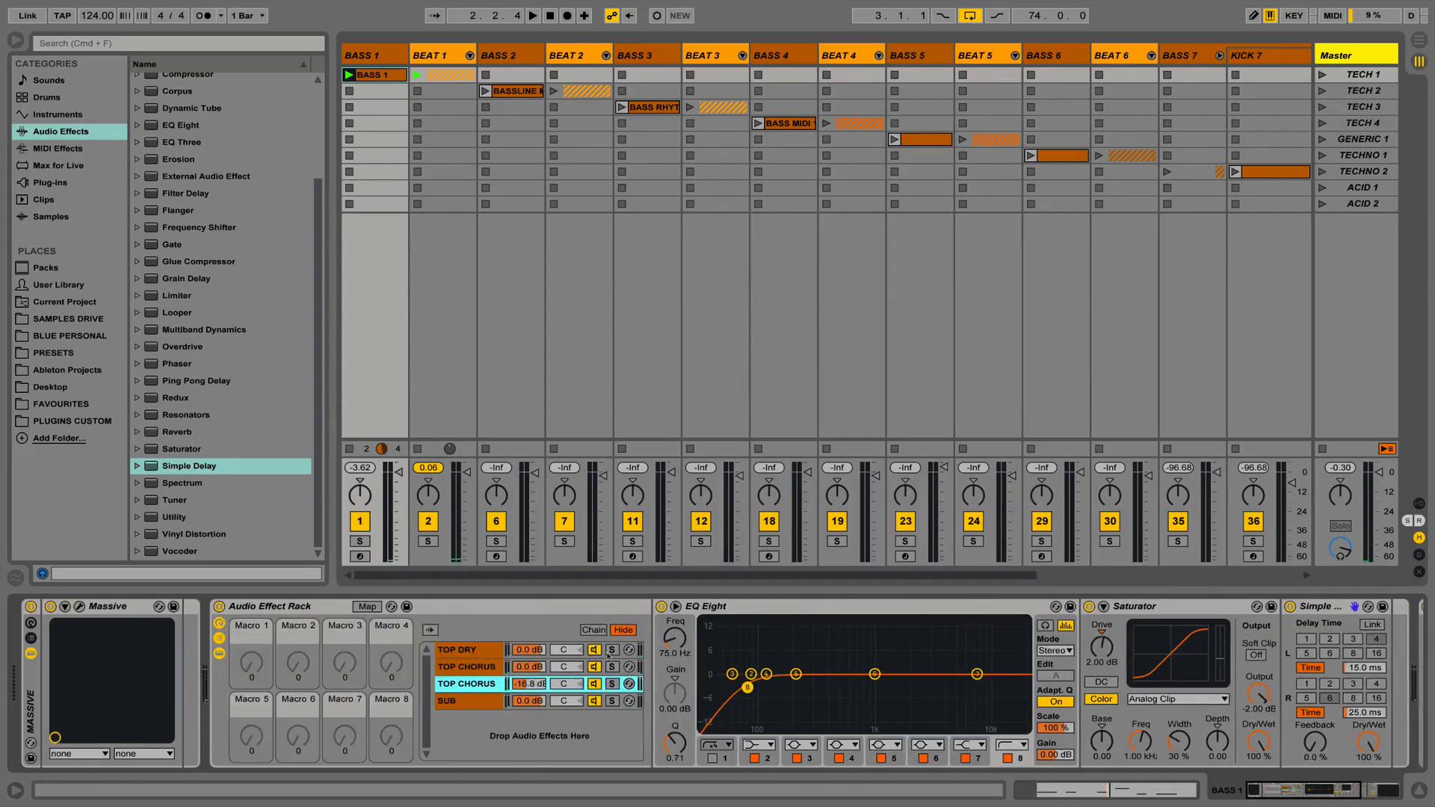
pyautogui.rightClick(541, 651)
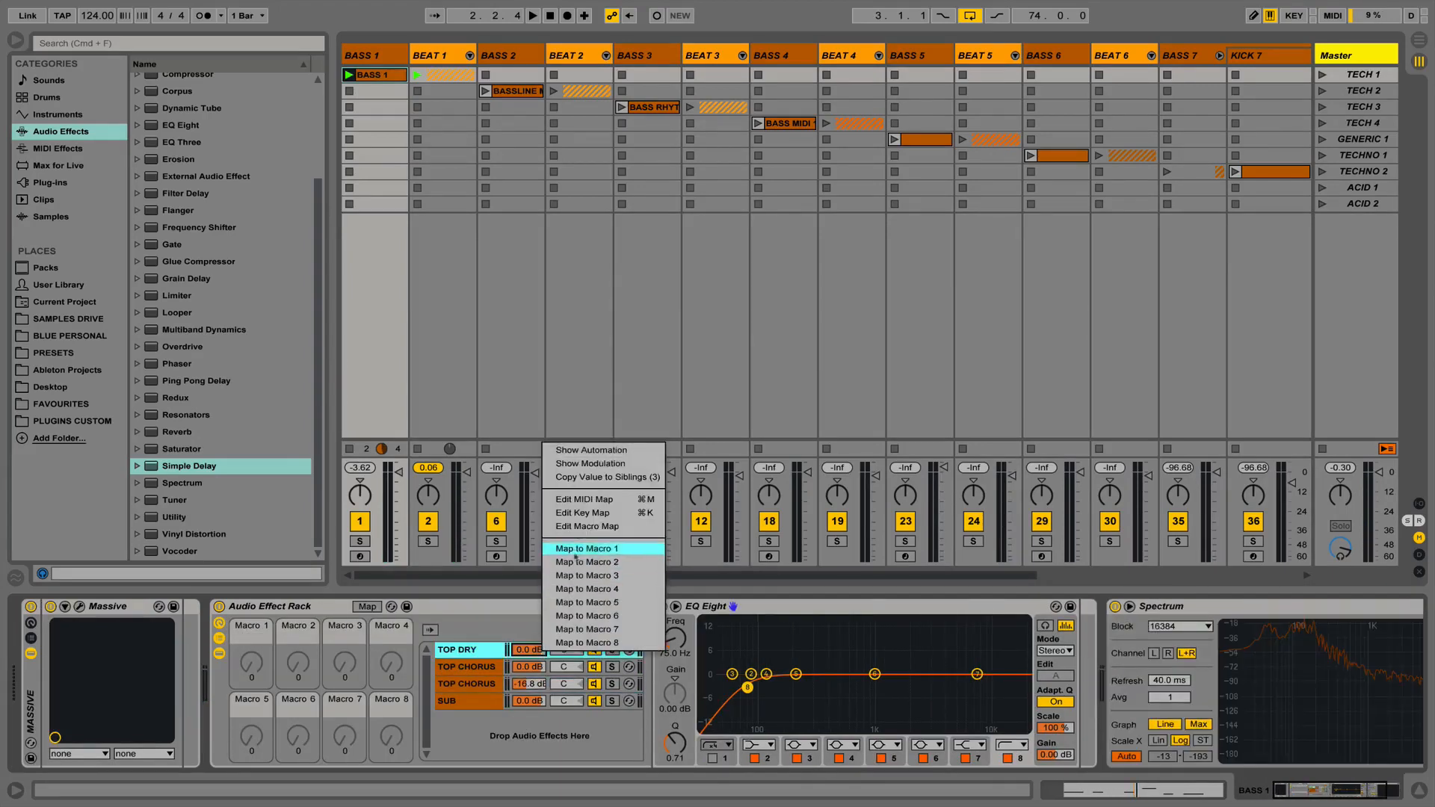
pyautogui.click(590, 551)
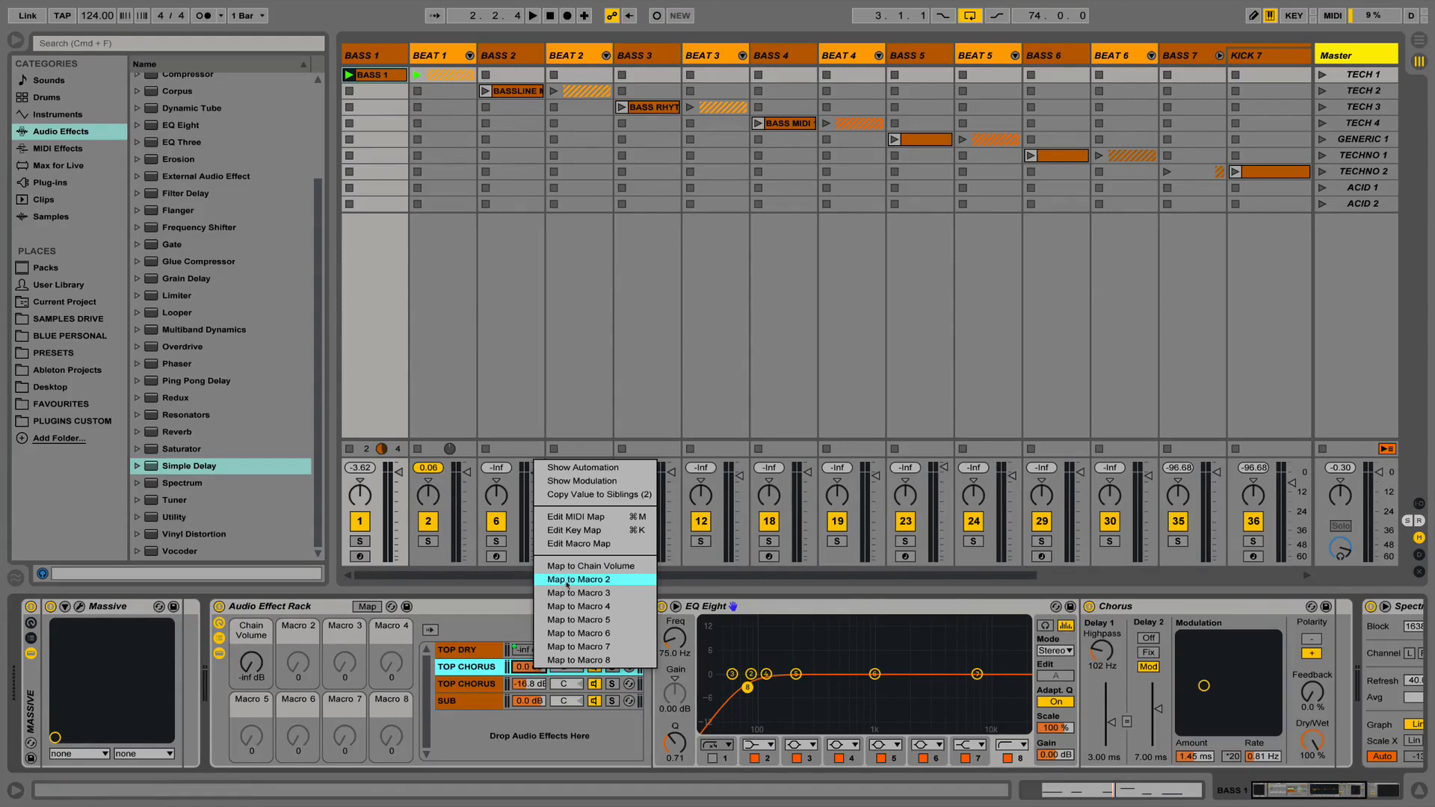
pyautogui.click(567, 580)
# Rename the duplicated TOP CHORUS chain as TOP DELAY.
pyautogui.click(471, 684)
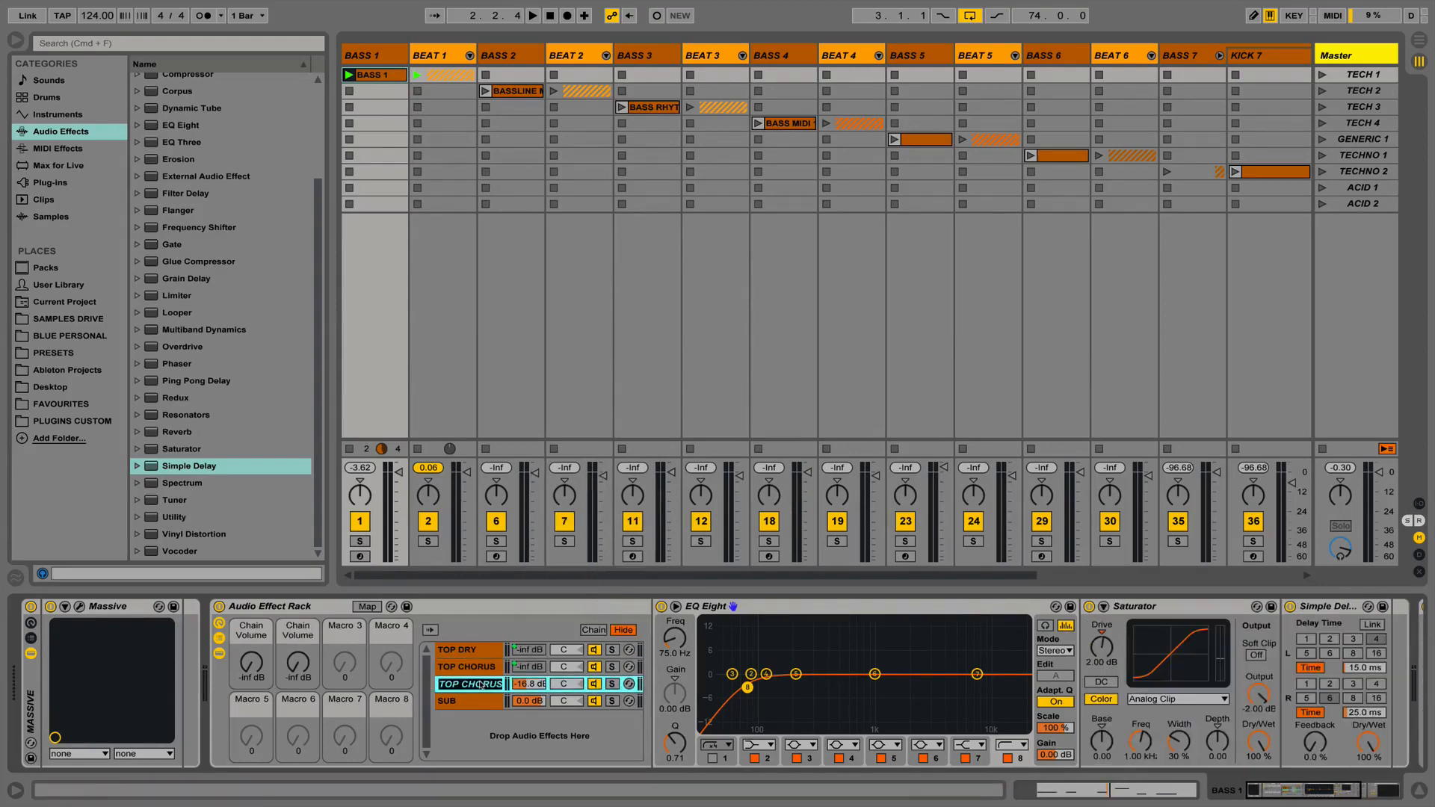
pyautogui.press('Escape')
pyautogui.press('super+r')
pyautogui.press('BackSpace')
pyautogui.press('BackSpace')
pyautogui.click(476, 704)
# Map the TOP DELAY chain volume to Macro 3 and the SUB chain volume to Macro 4.
pyautogui.rightClick(528, 683)
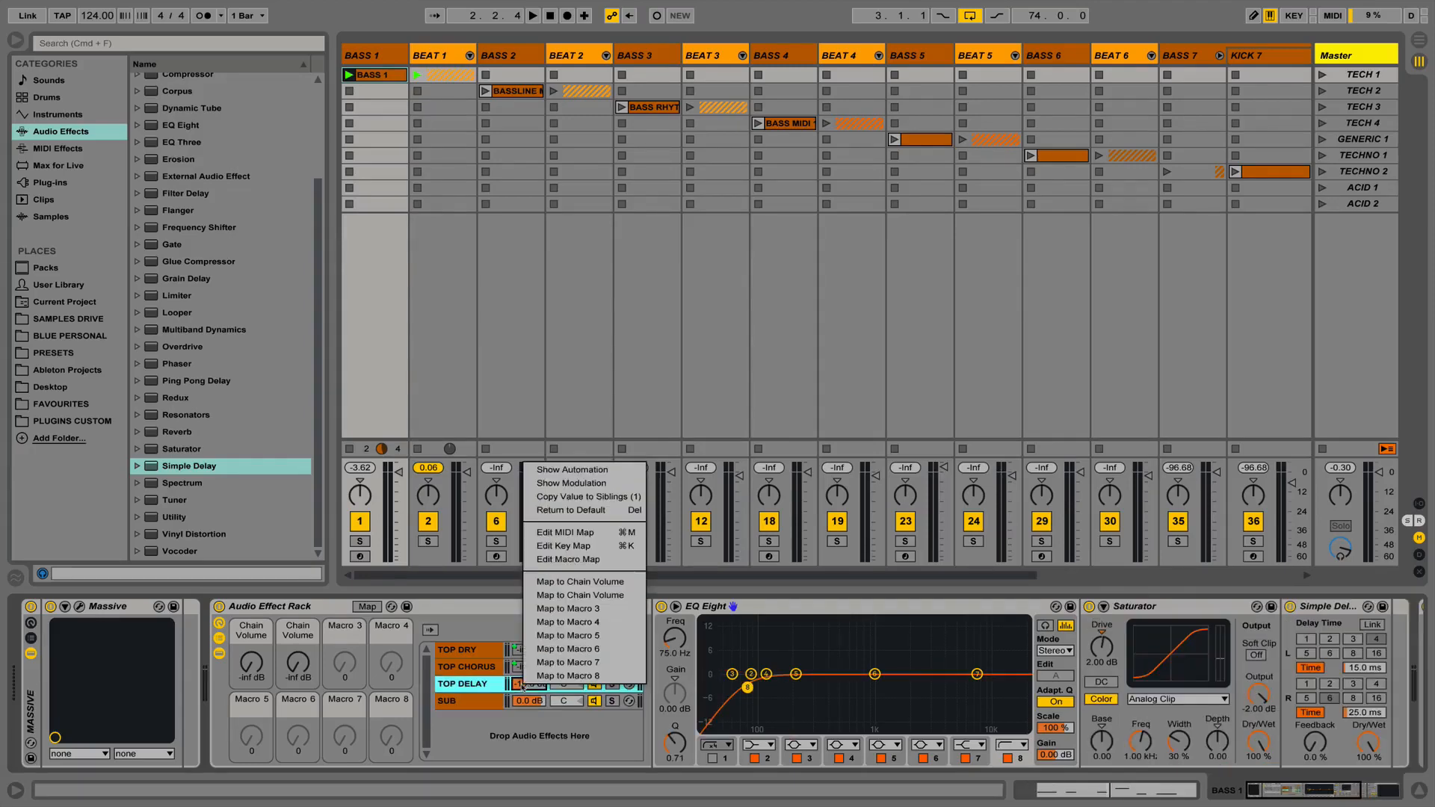
pyautogui.click(562, 610)
pyautogui.rightClick(525, 702)
pyautogui.click(562, 641)
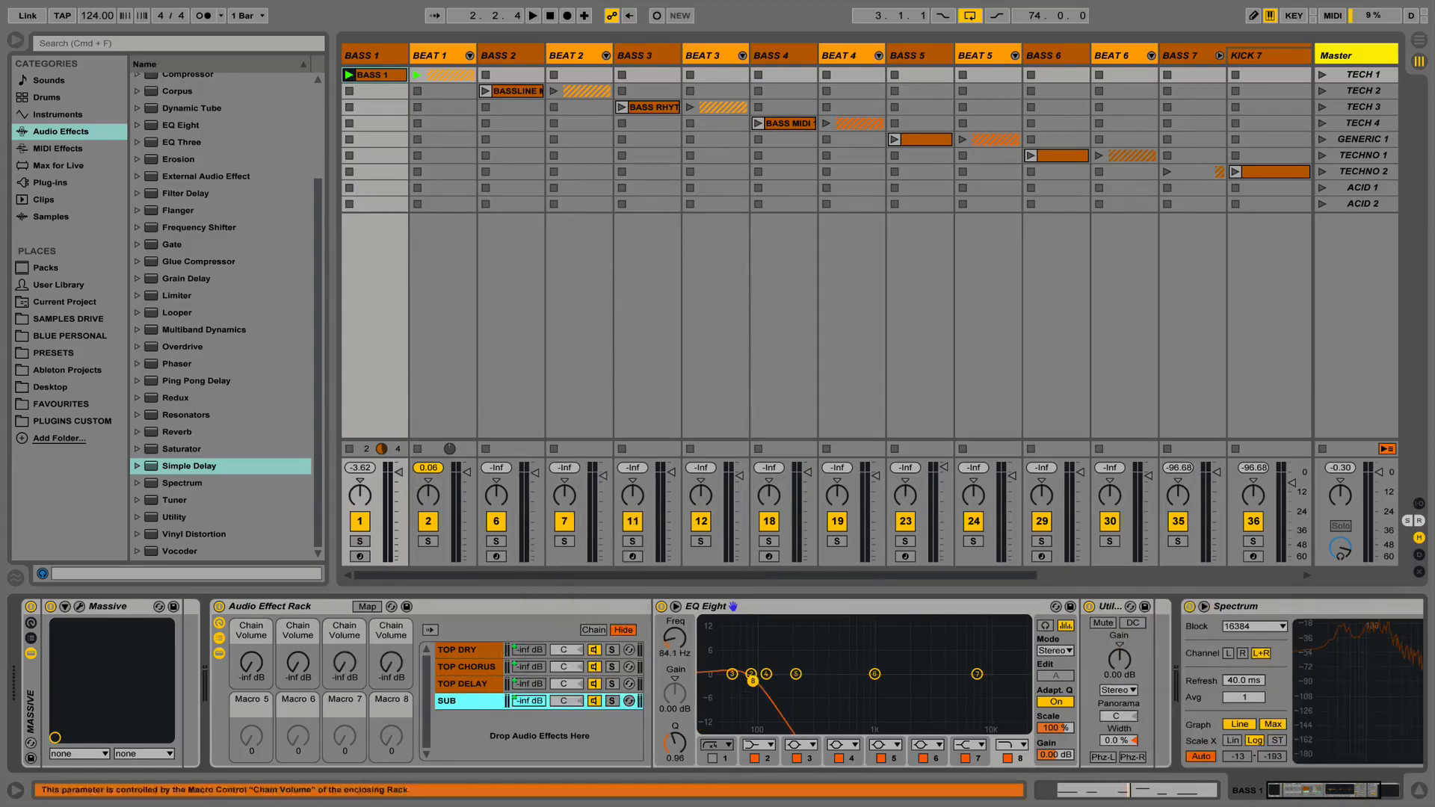
# Rename the four mapped macros DRY, CHORUS, DELAY and SUB in order.
pyautogui.press('super+r')
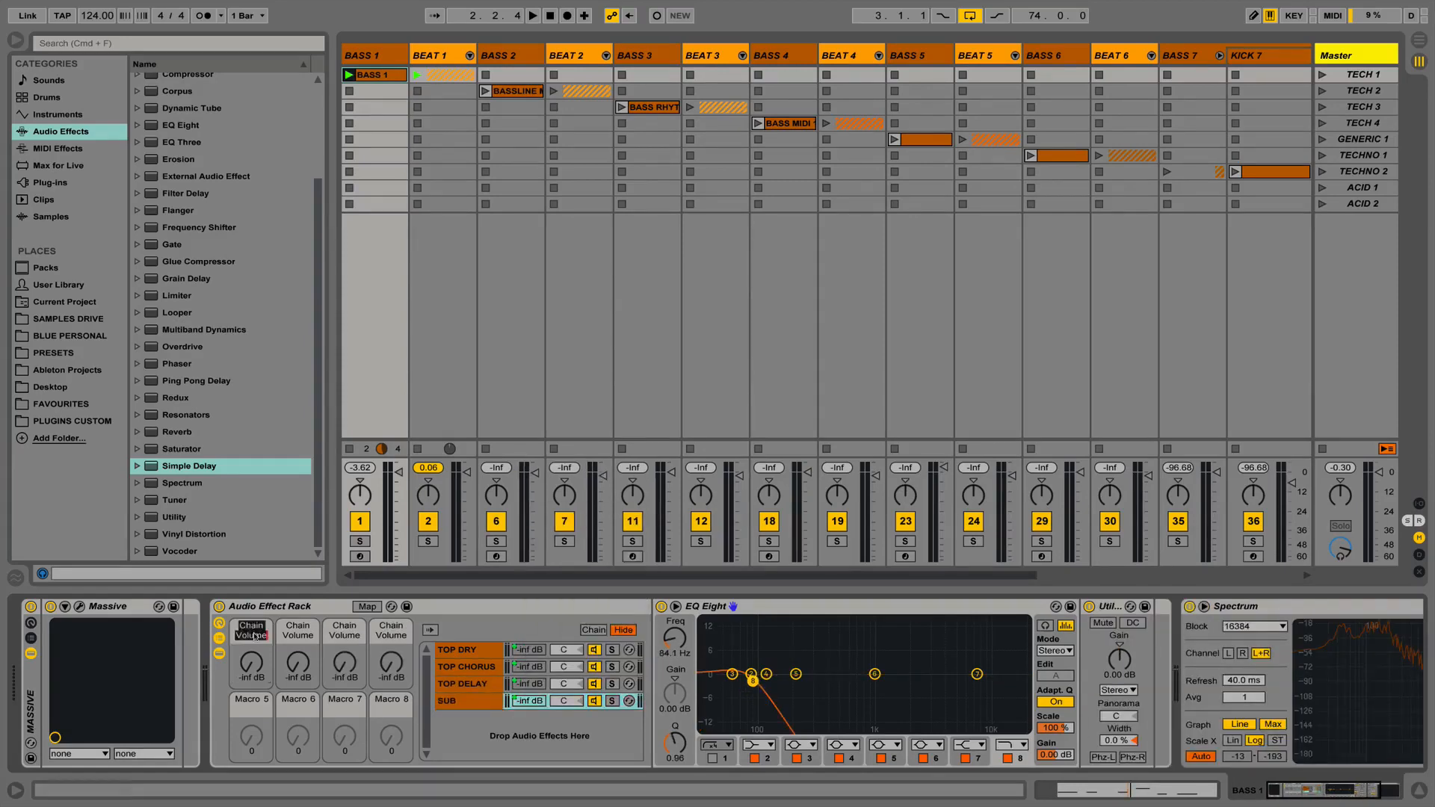
pyautogui.write('DRY')
pyautogui.press('Tab')
pyautogui.write('CHORUS')
pyautogui.press('Tab')
pyautogui.write('DELAY')
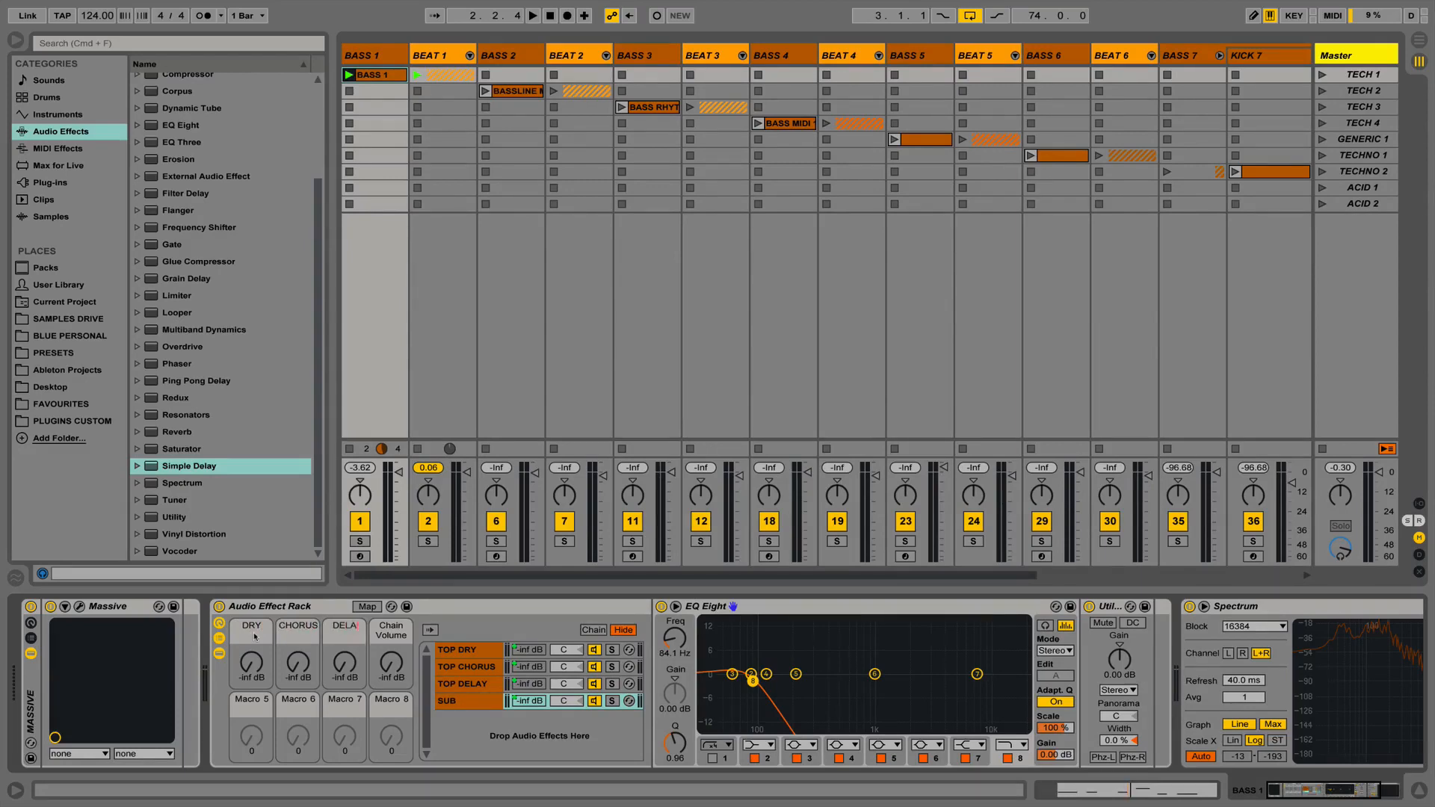
pyautogui.press('Tab')
pyautogui.write('SU')
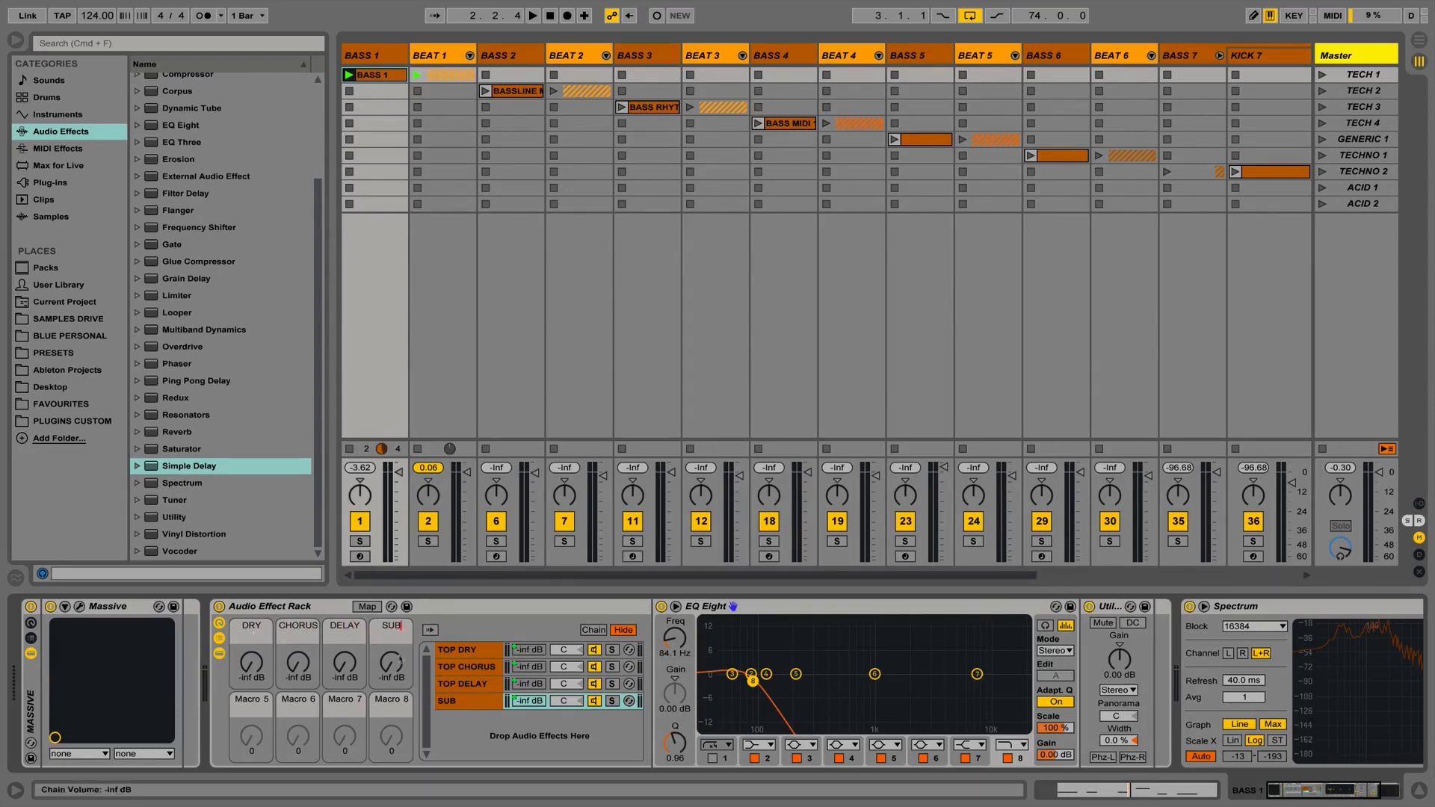
# Hide the chain list and, during playback, set the macros to SUB -6.912 dB, DRY 0.0 dB, CHORUS -11.006 dB and DELAY -10.062 dB.
pyautogui.click(219, 637)
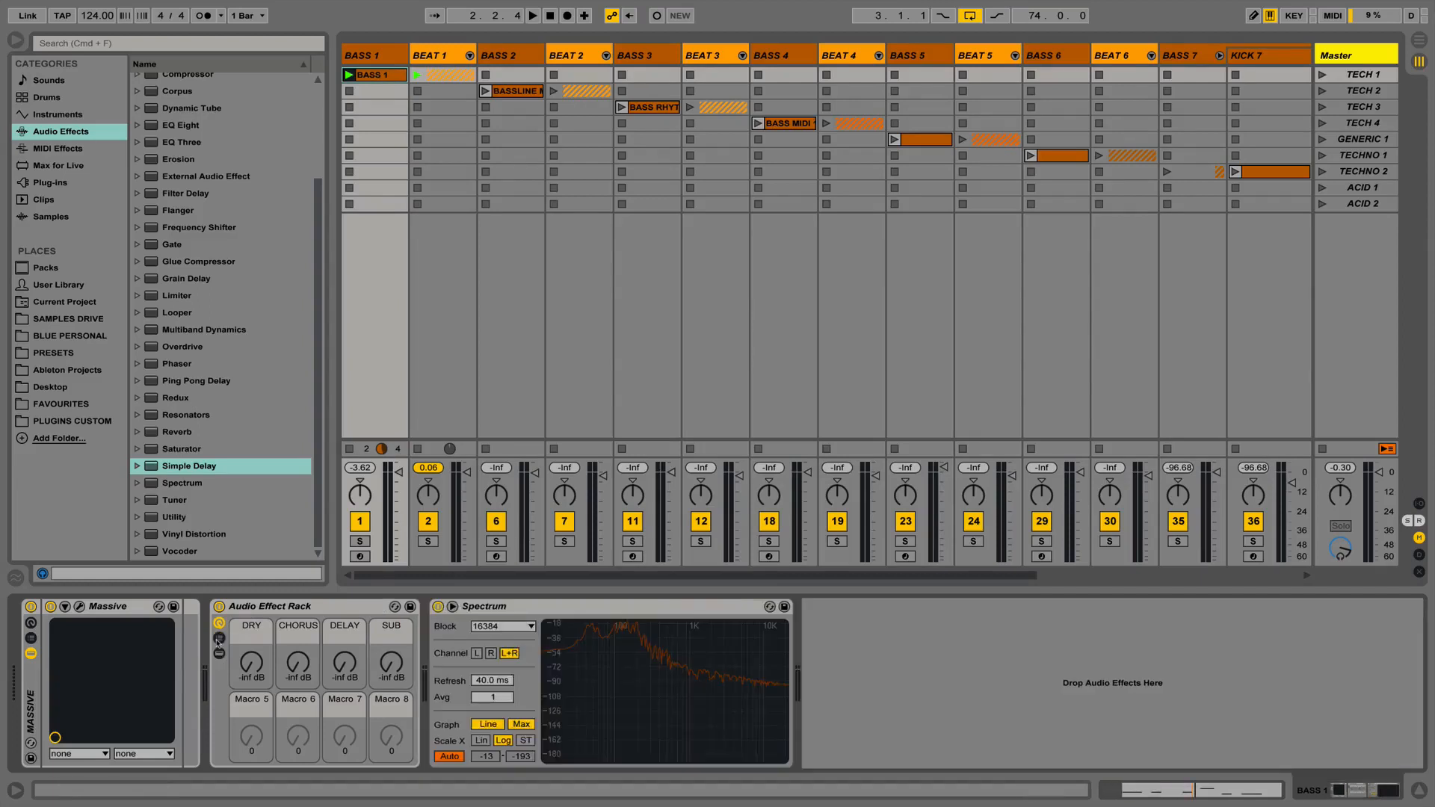
pyautogui.press('space')
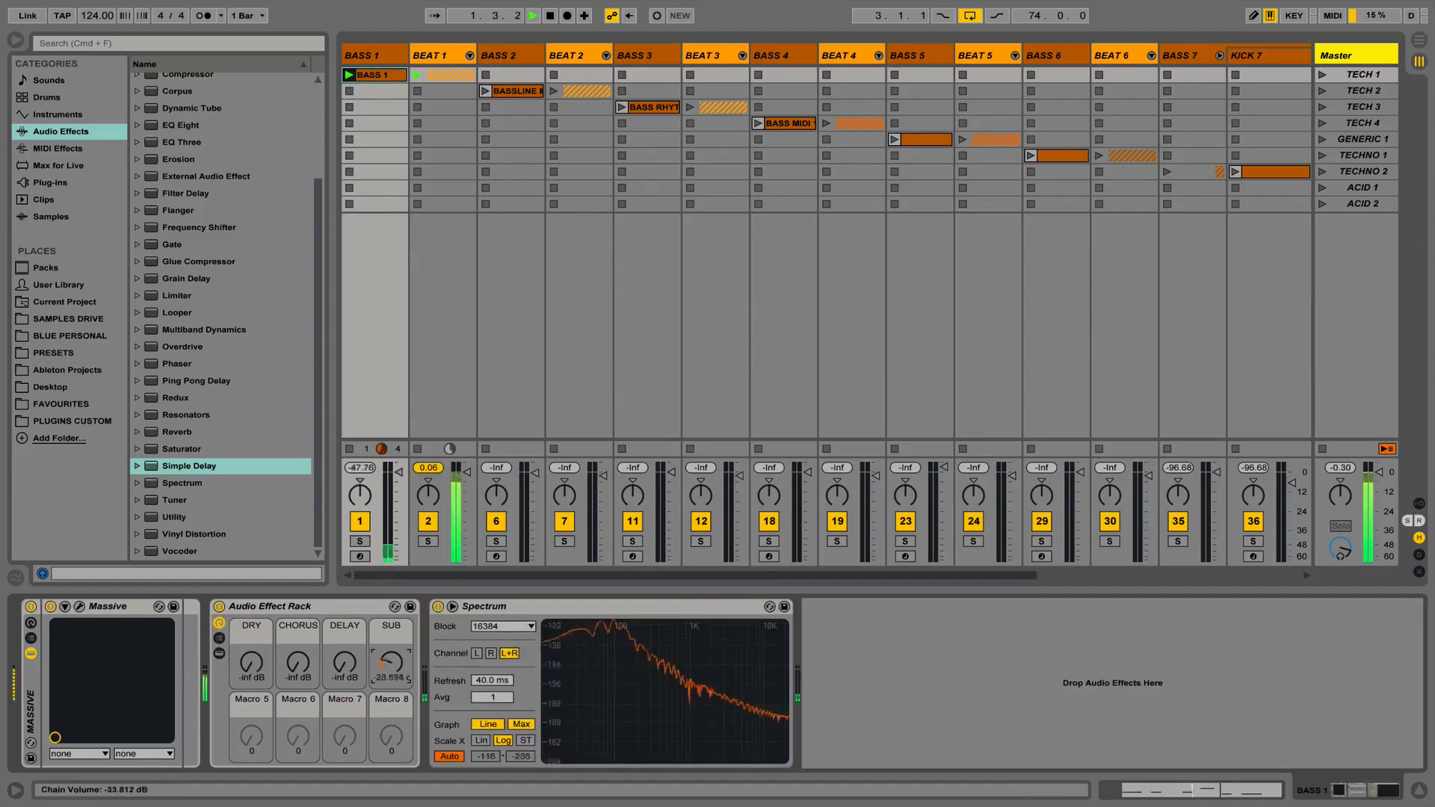
pyautogui.moveTo(391, 661); pyautogui.dragTo(391, 637)
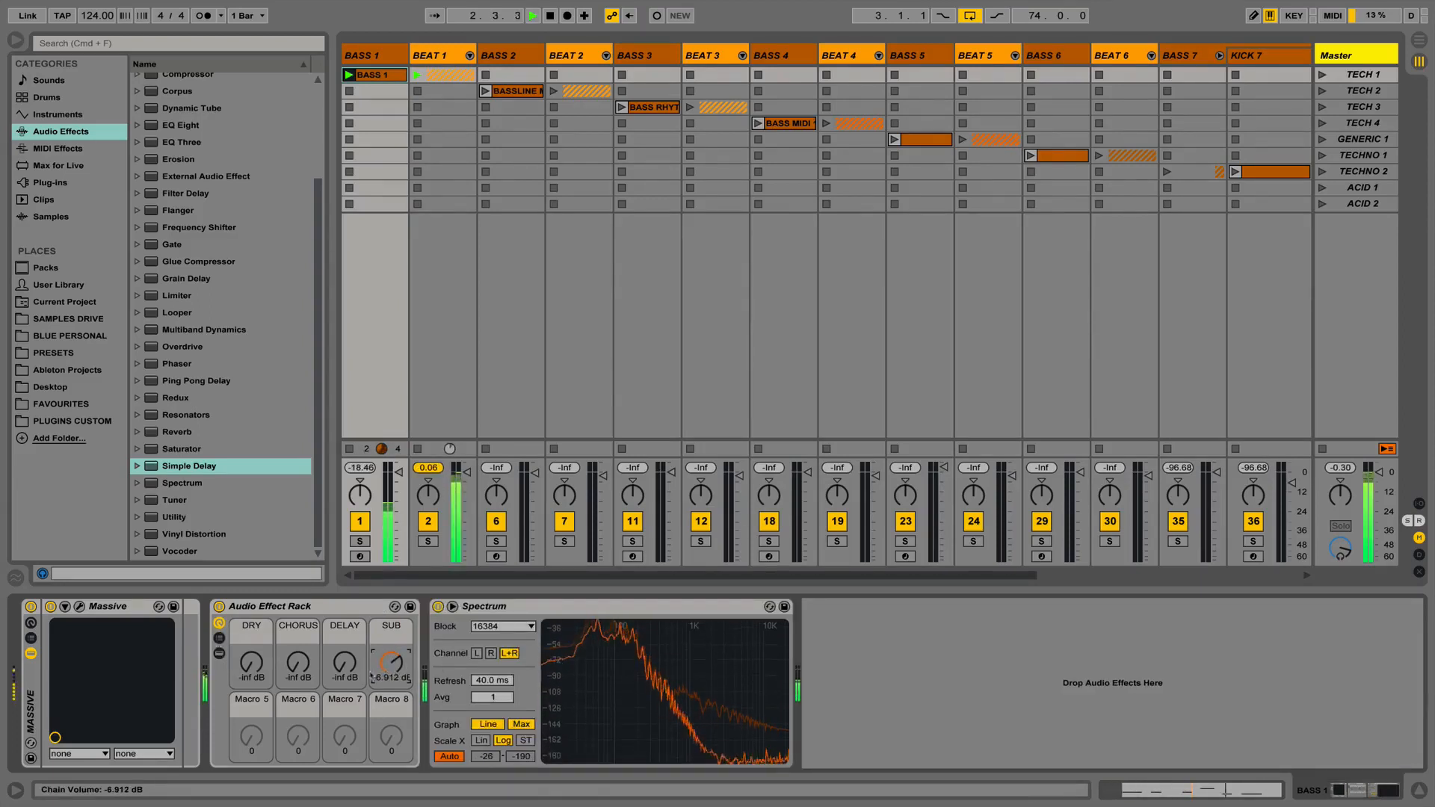
pyautogui.moveTo(251, 662); pyautogui.dragTo(338, 674)
pyautogui.press('space')
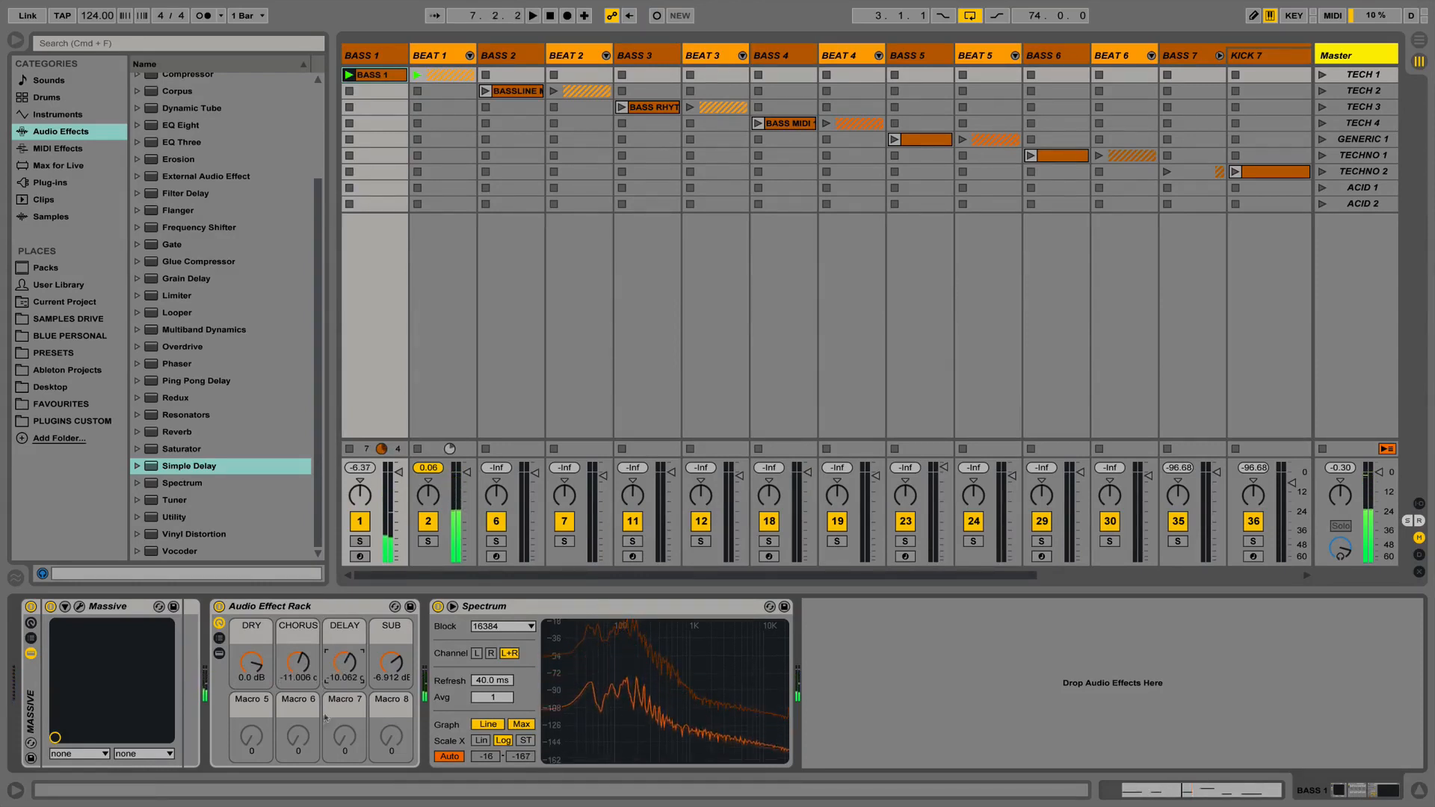
# Rename the Audio Effect Rack as BASS RACK and select the BASS 1 track.
pyautogui.click(289, 611)
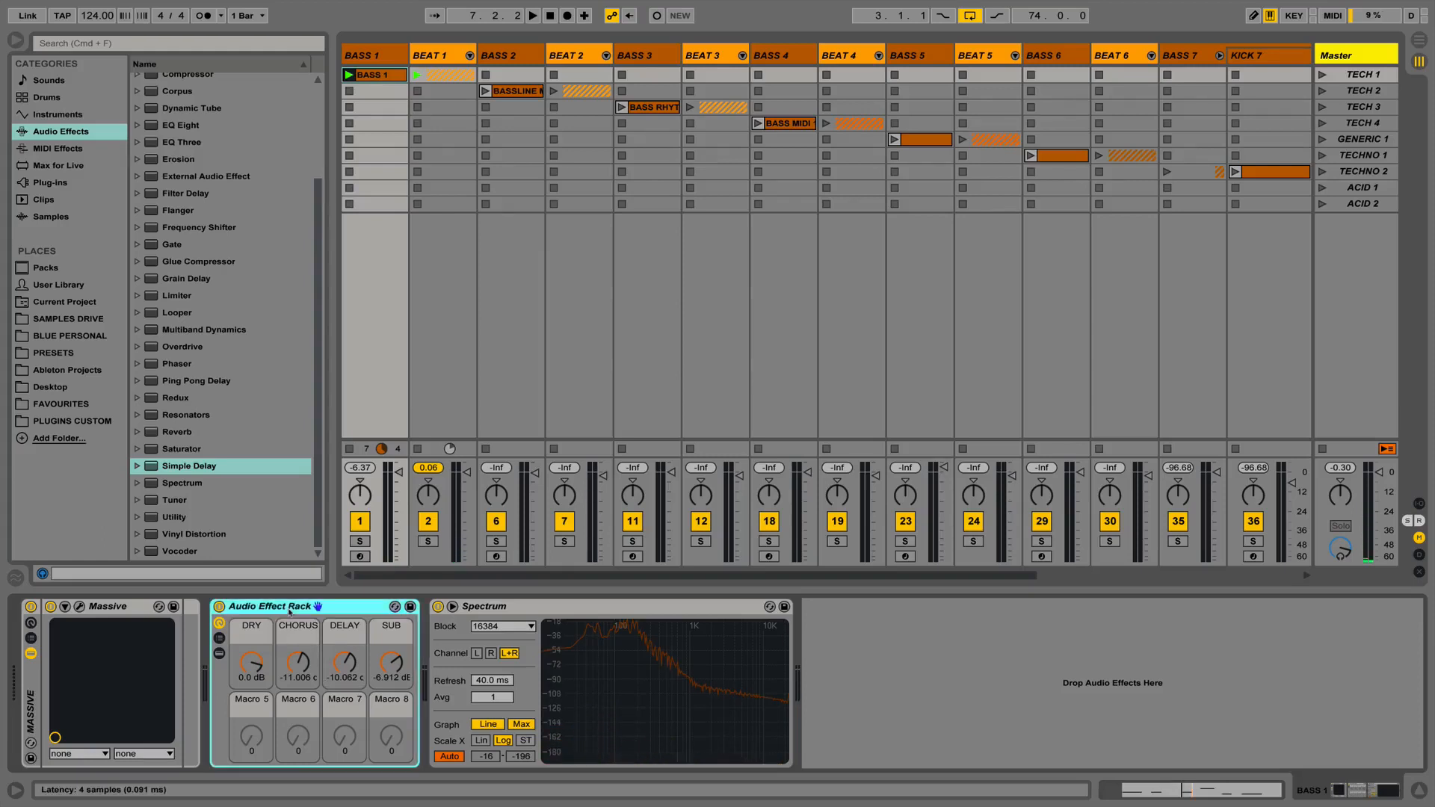
pyautogui.press('super+r')
pyautogui.write('BASS RACK')
pyautogui.press('Return')
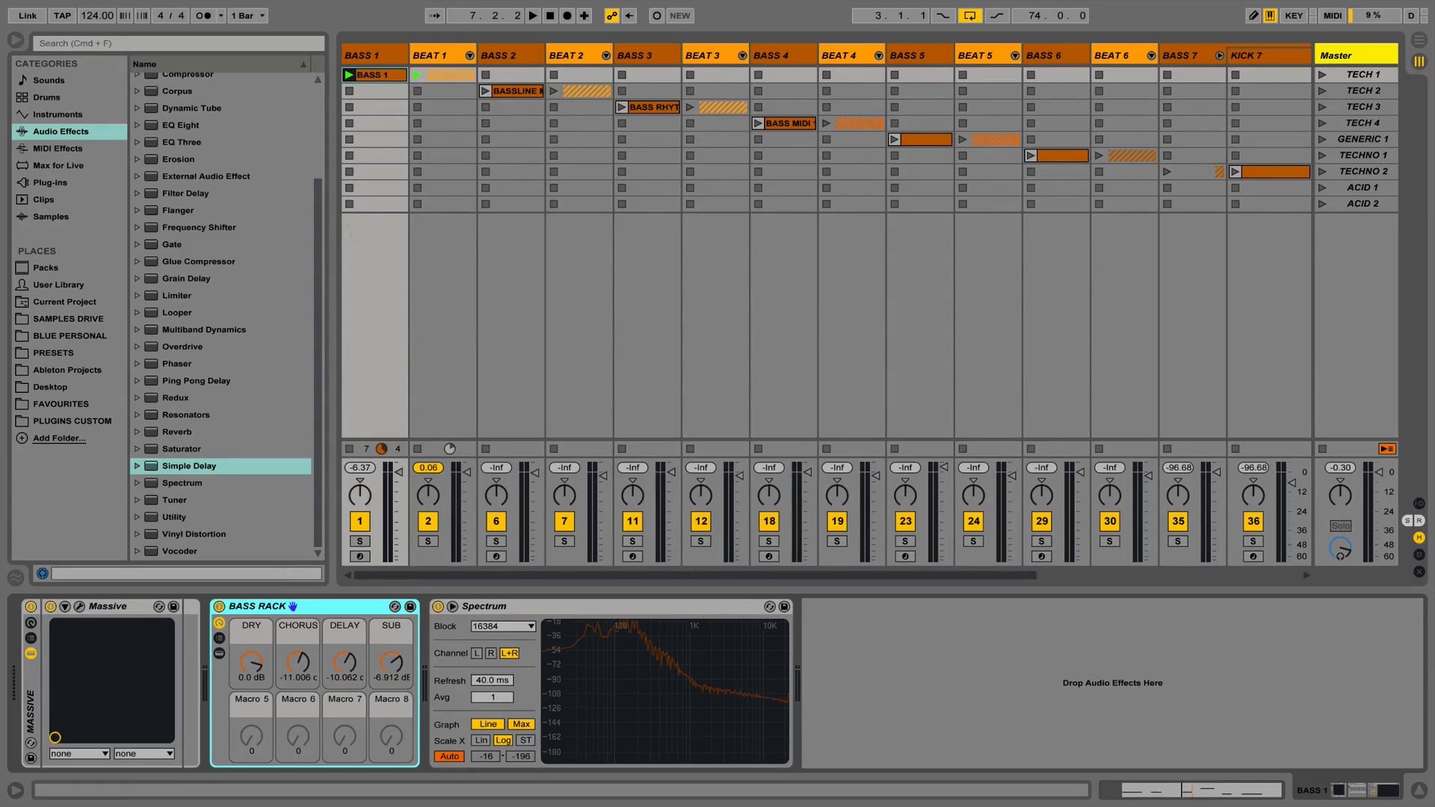
pyautogui.click(392, 55)
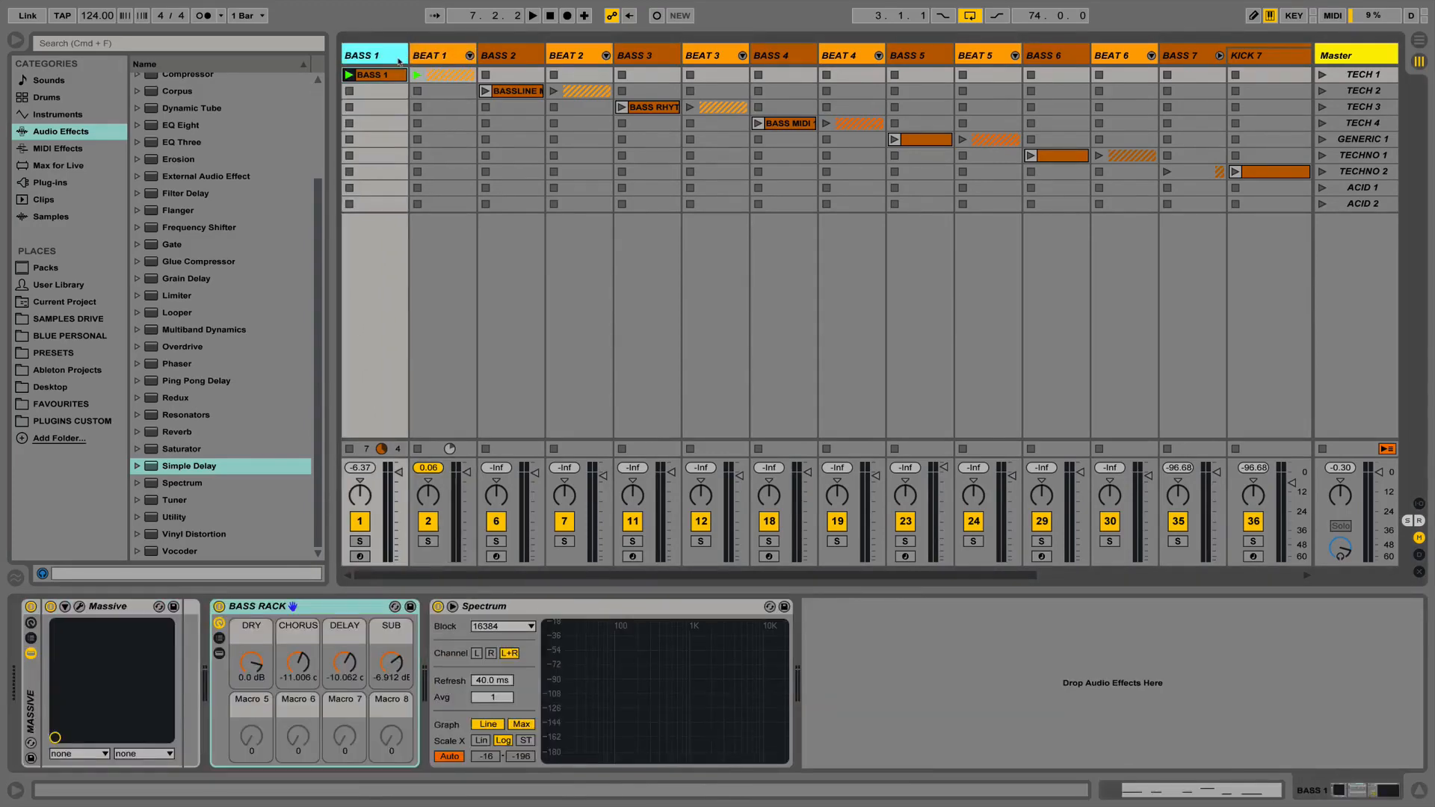
# Duplicate the BASS 1 track and rename the copy BASS 1 SUB.
pyautogui.rightClick(392, 61)
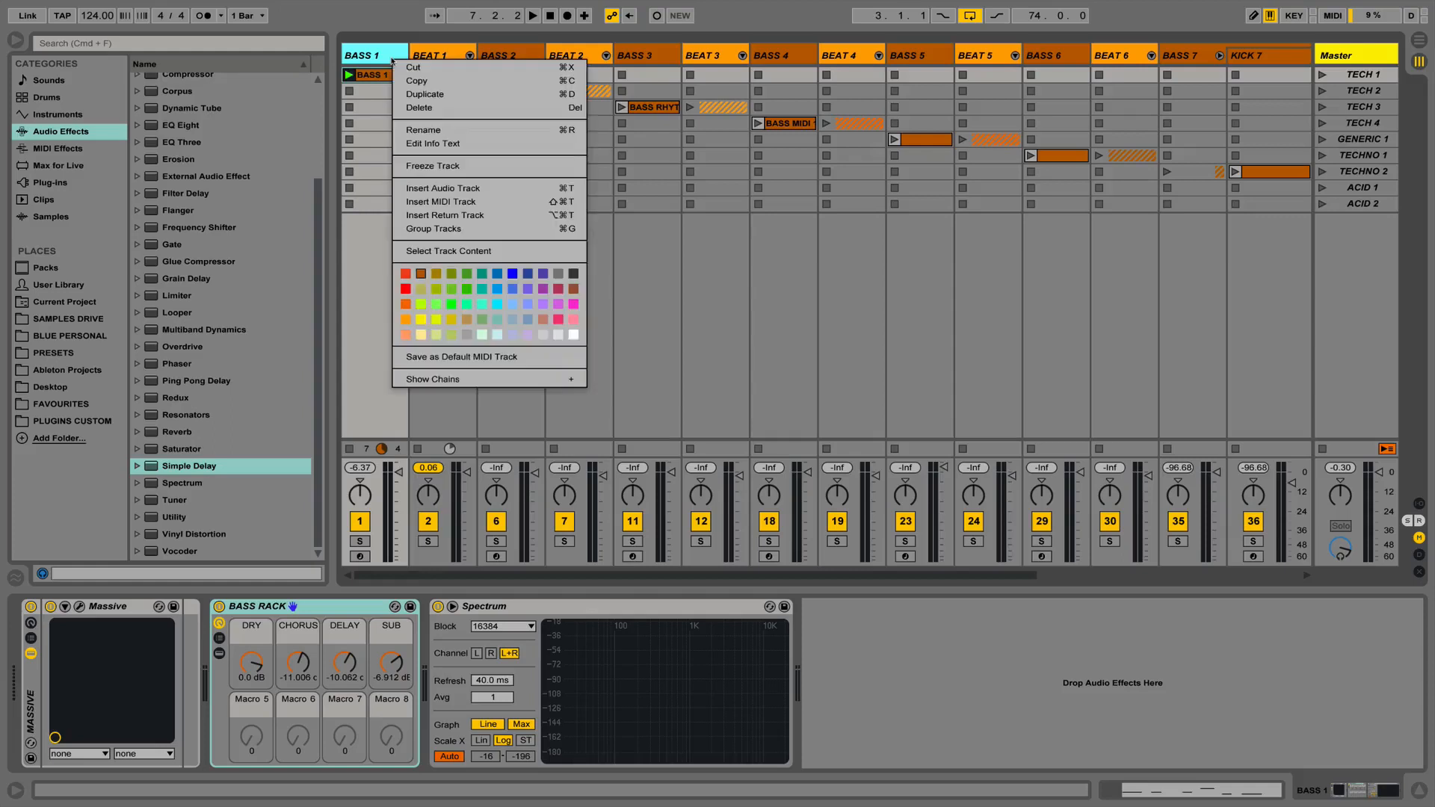
pyautogui.click(424, 94)
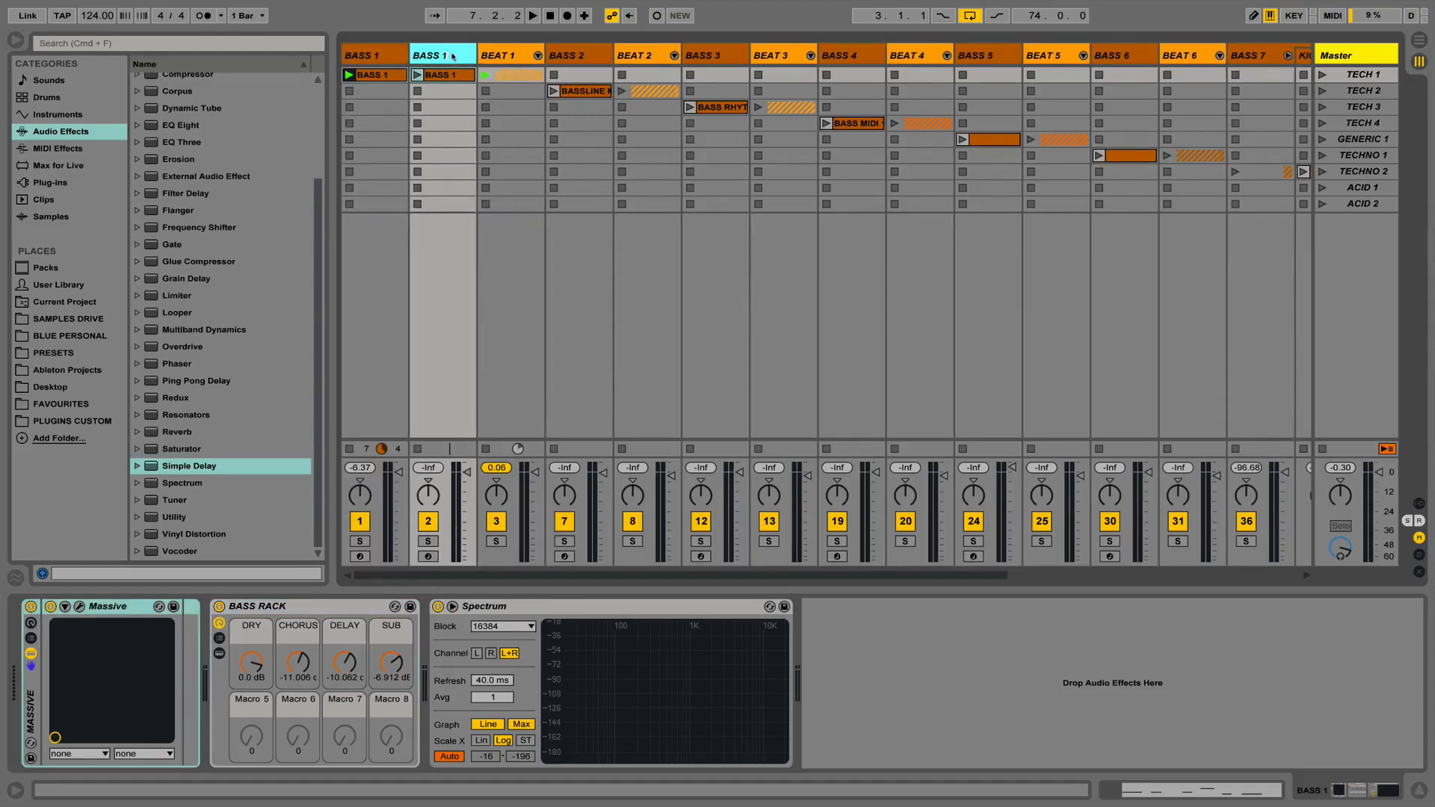
pyautogui.click(454, 104)
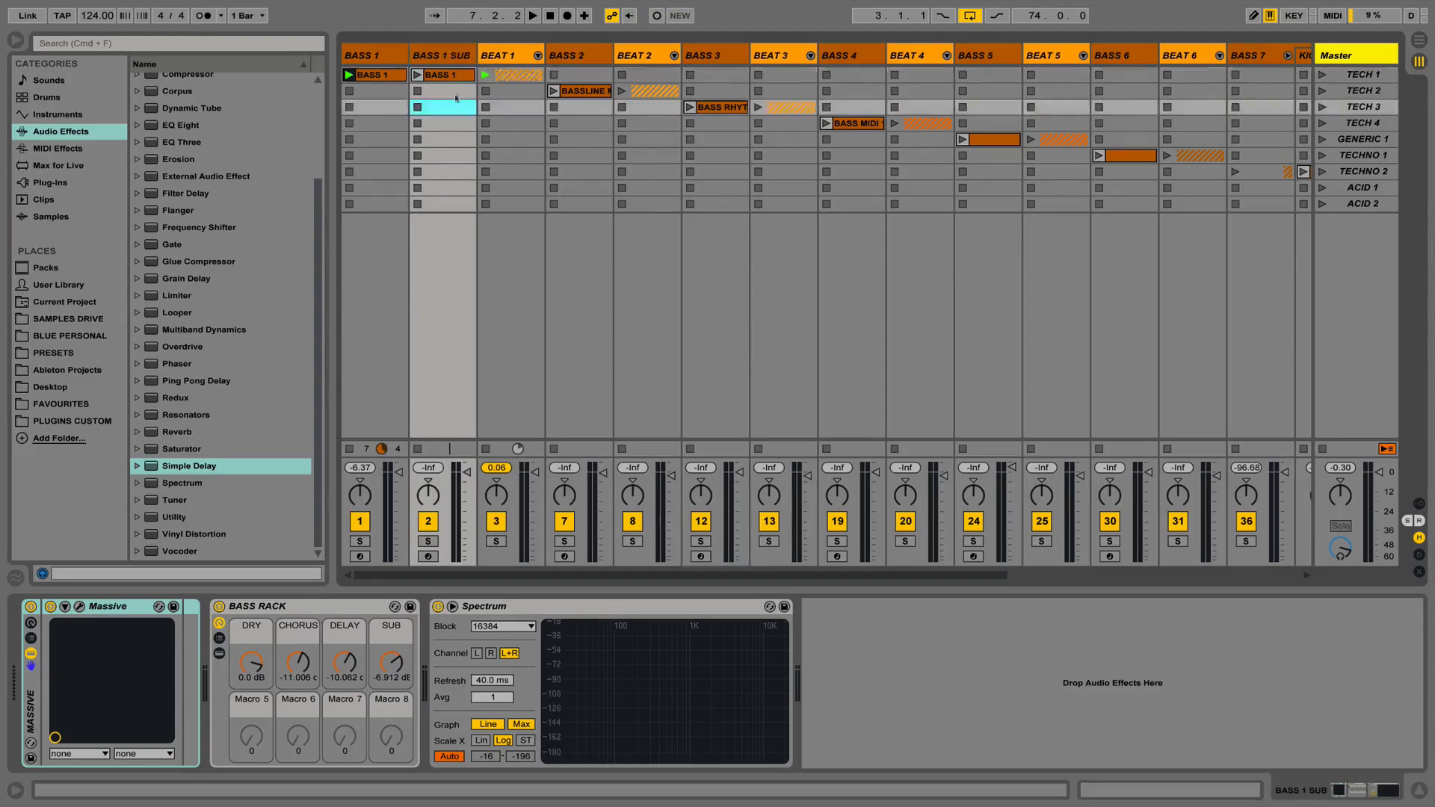
pyautogui.click(456, 60)
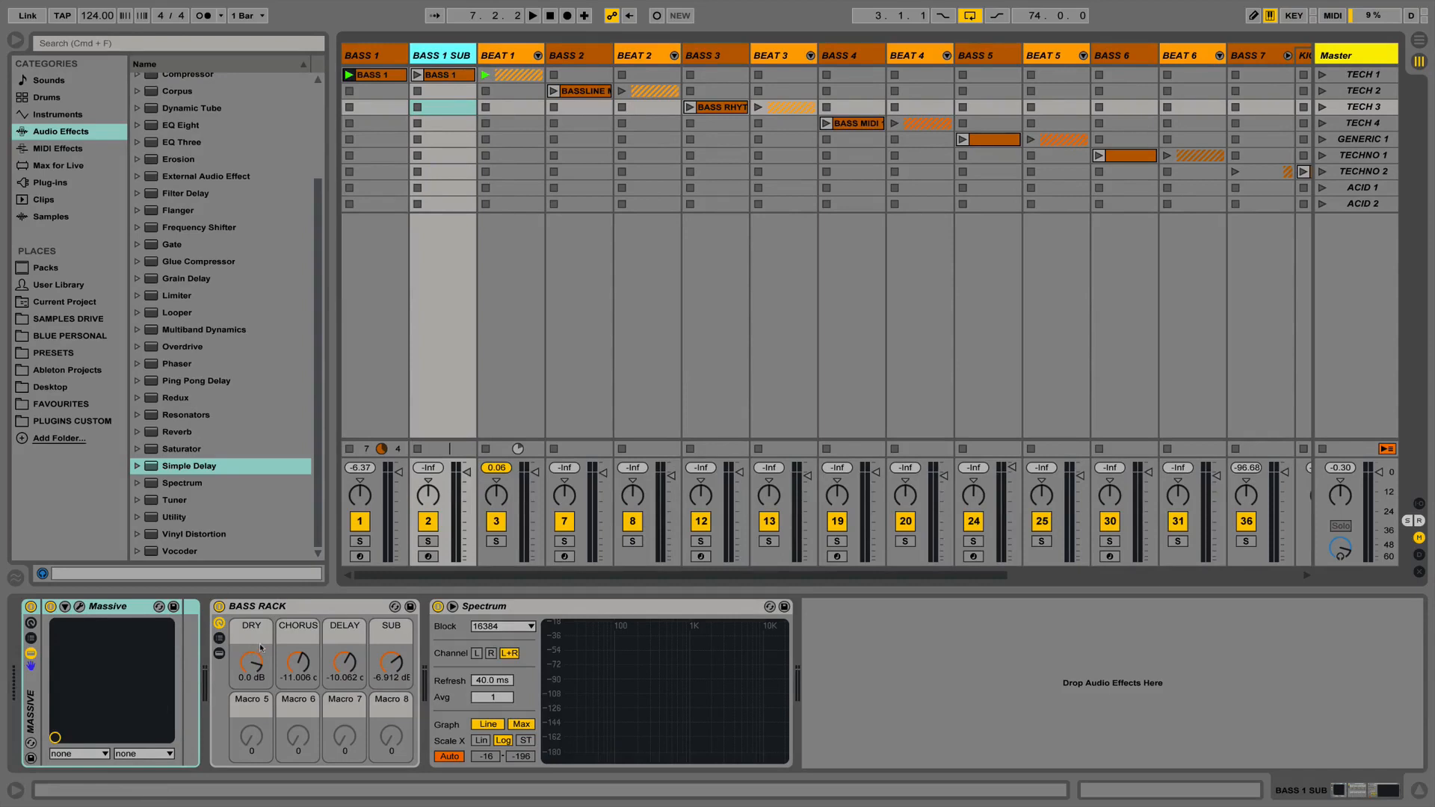
# Replace Massive with Operator on the BASS 1 SUB track and delete its BASS RACK.
pyautogui.click(21, 109)
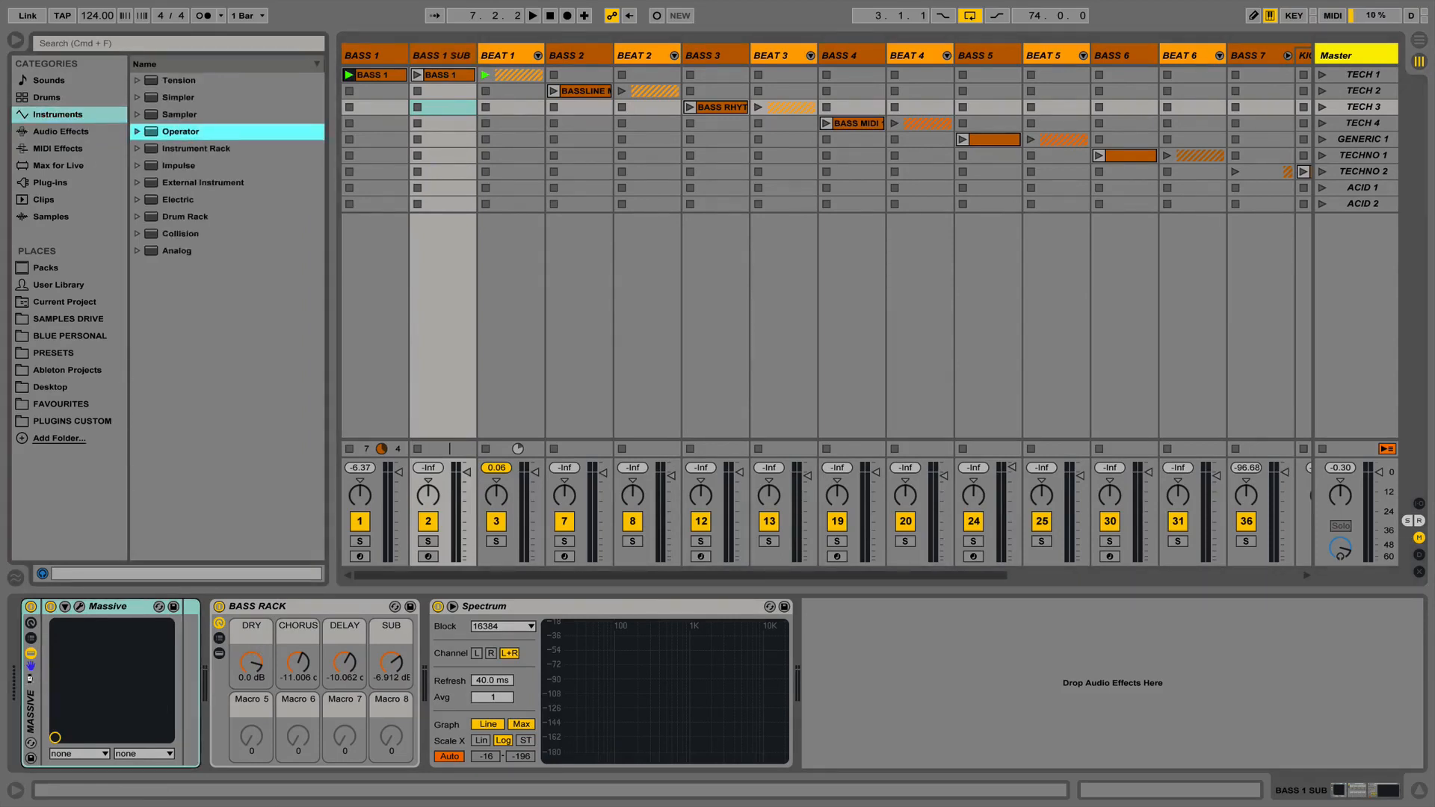
pyautogui.press('Return')
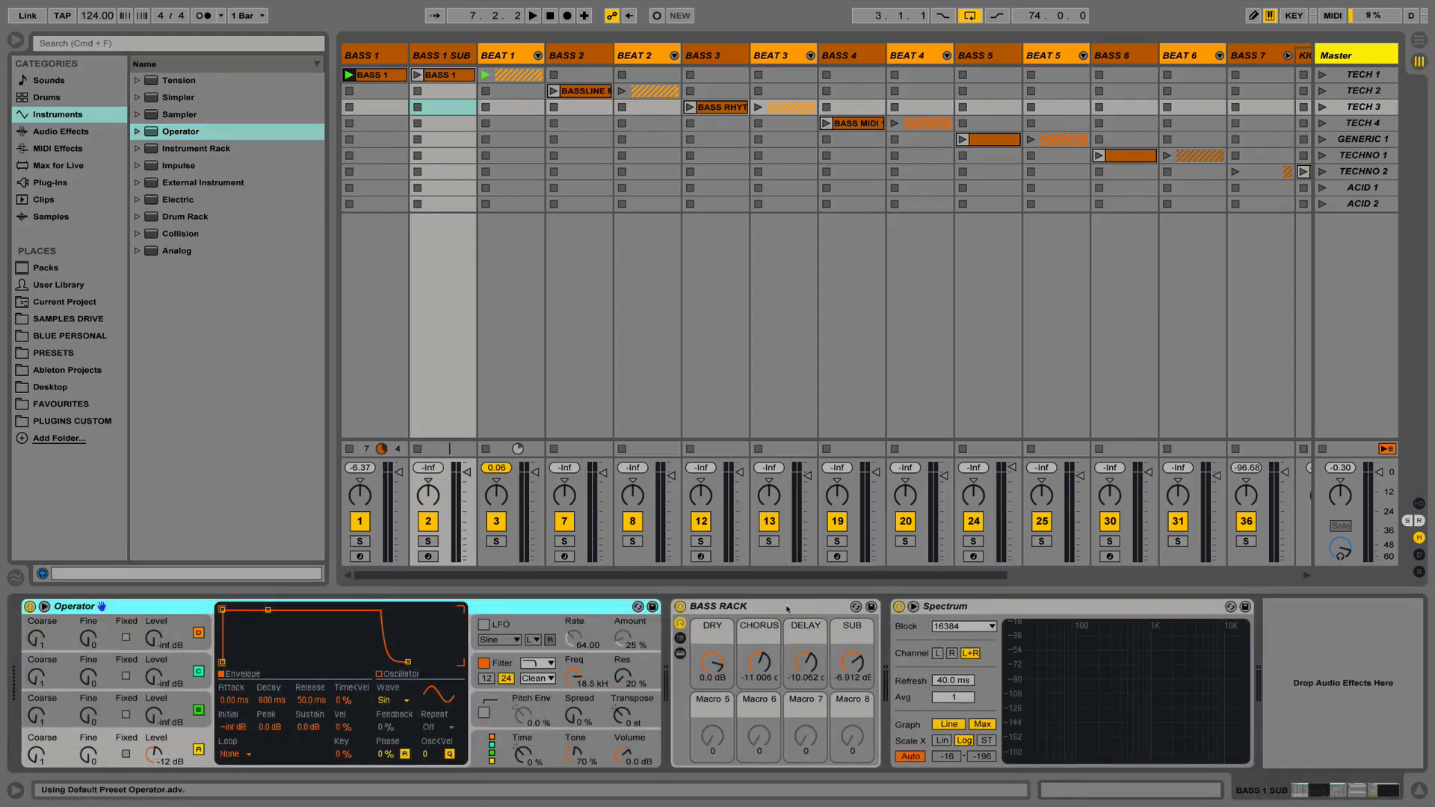
pyautogui.click(787, 609)
pyautogui.press('Delete')
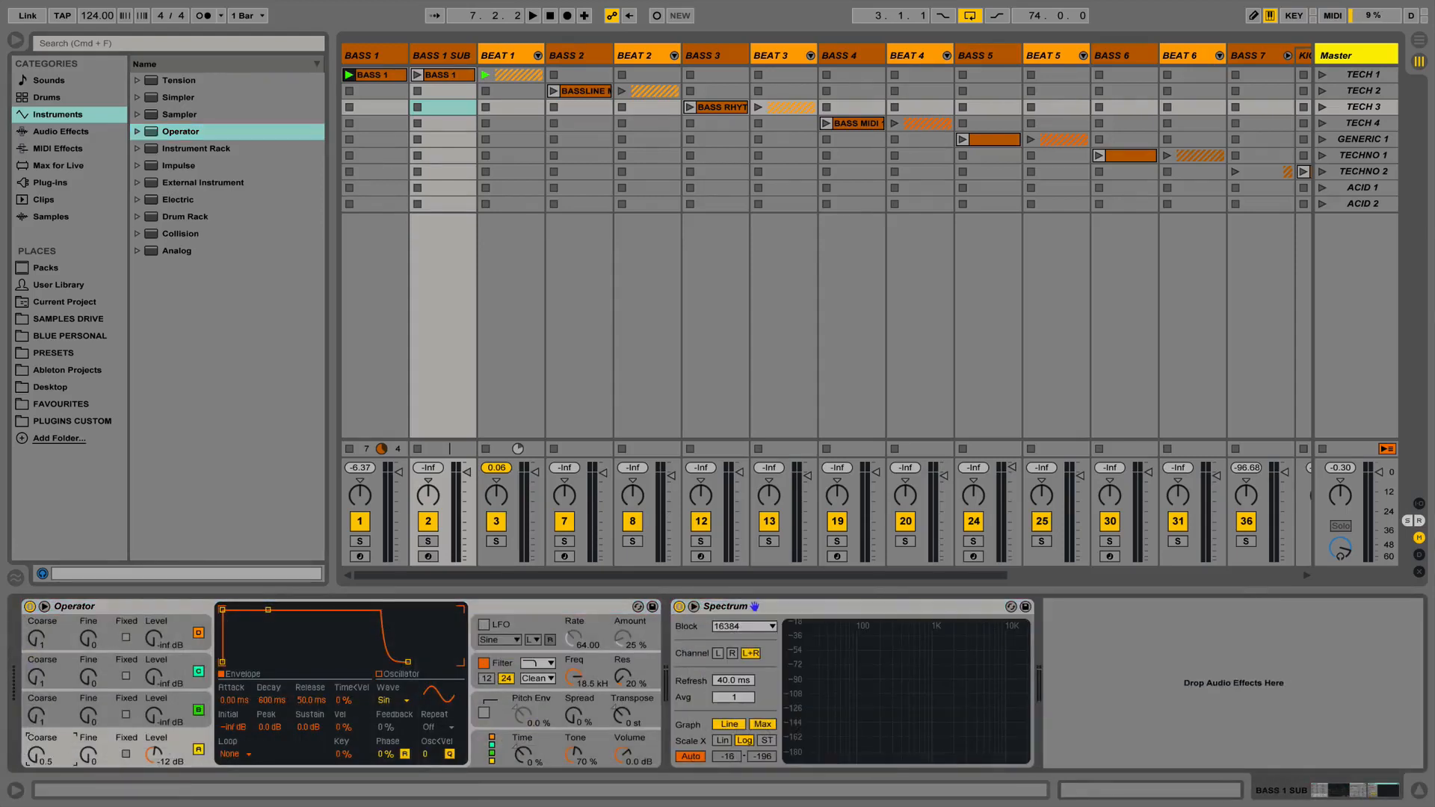
# Solo and play BASS 1 SUB, setting Operator's oscillator attack to 1.08 ms, lengthening its release and lowering the filter frequency to 384 Hz.
pyautogui.click(427, 541)
pyautogui.press('space')
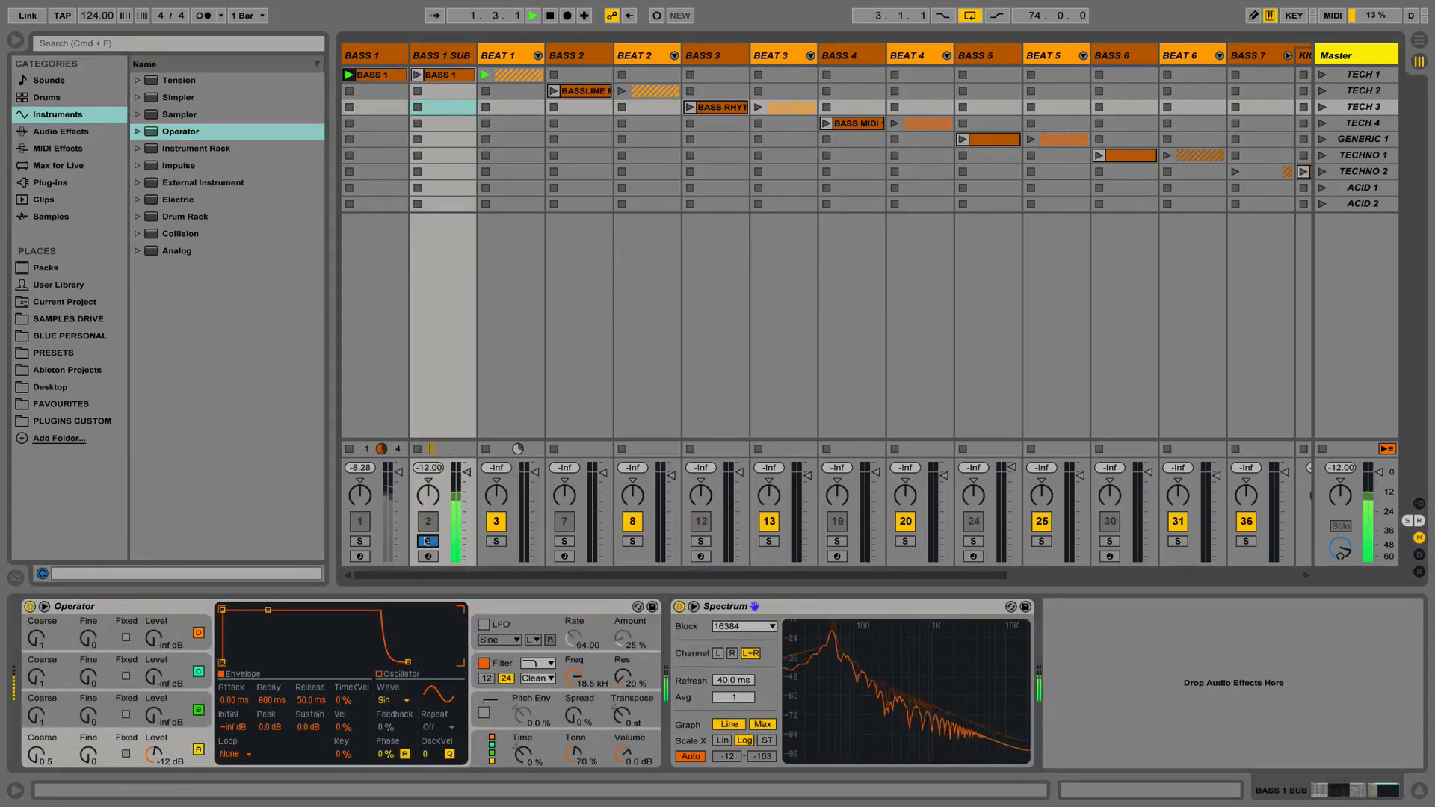
pyautogui.press('space')
pyautogui.moveTo(235, 700); pyautogui.dragTo(235, 691)
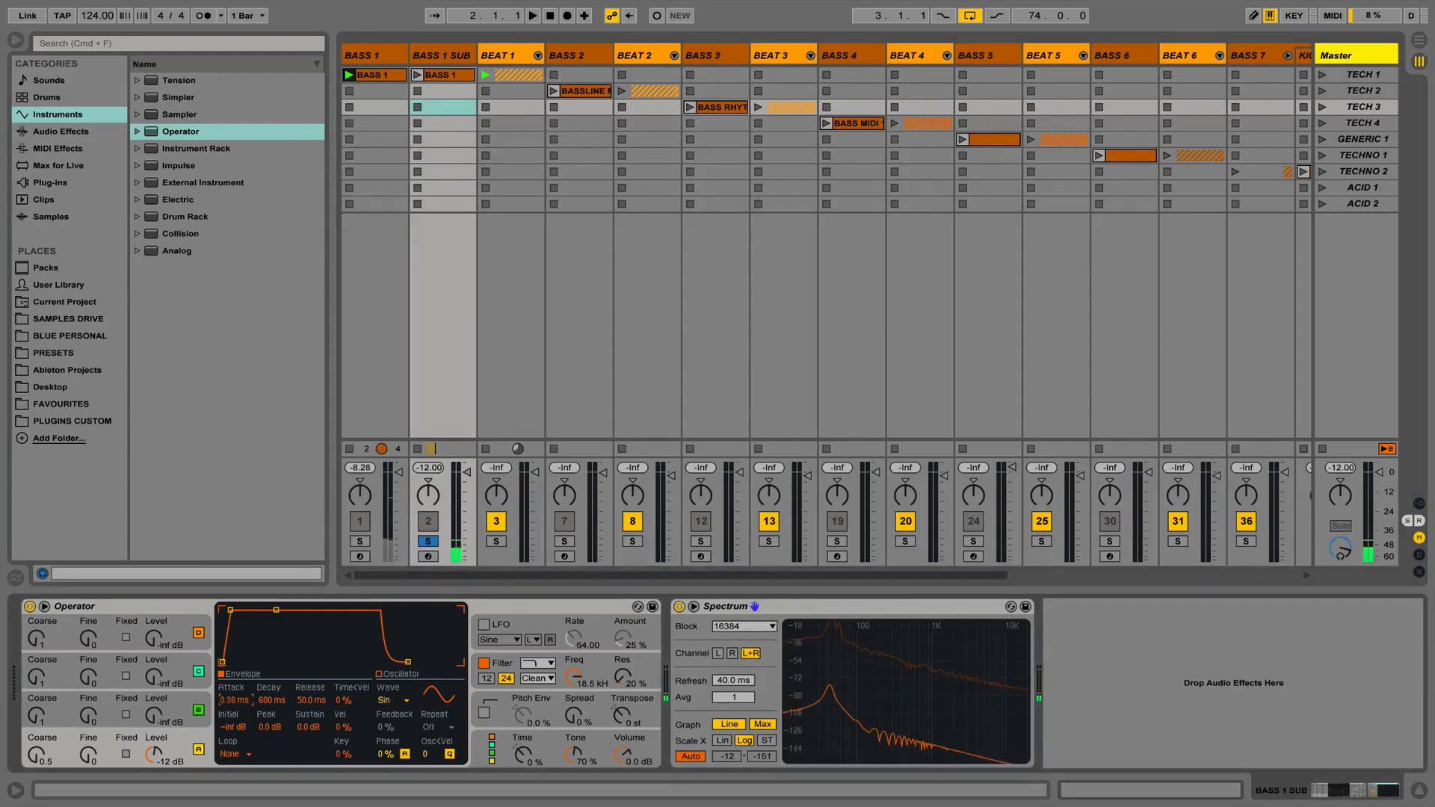
pyautogui.click(583, 676)
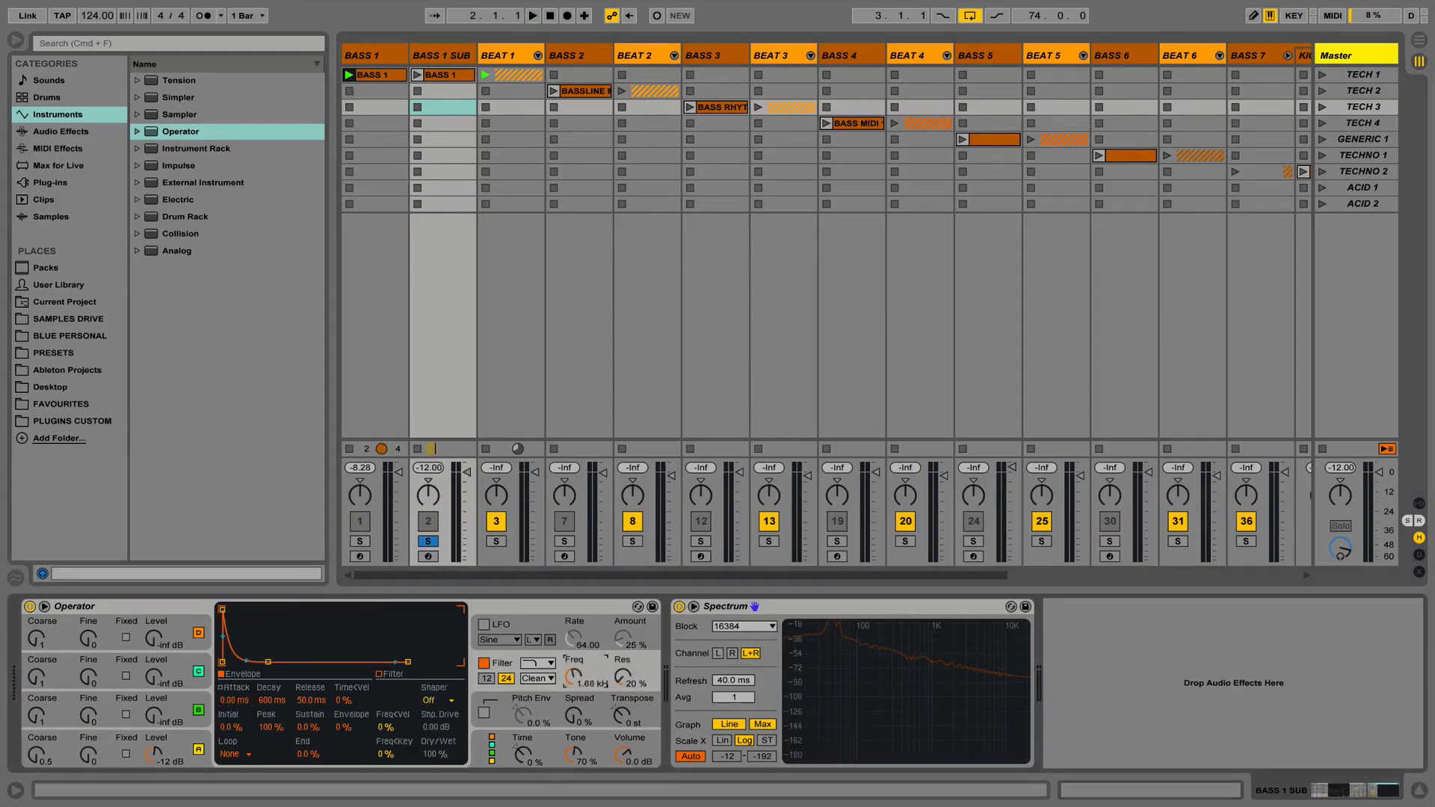
pyautogui.click(170, 738)
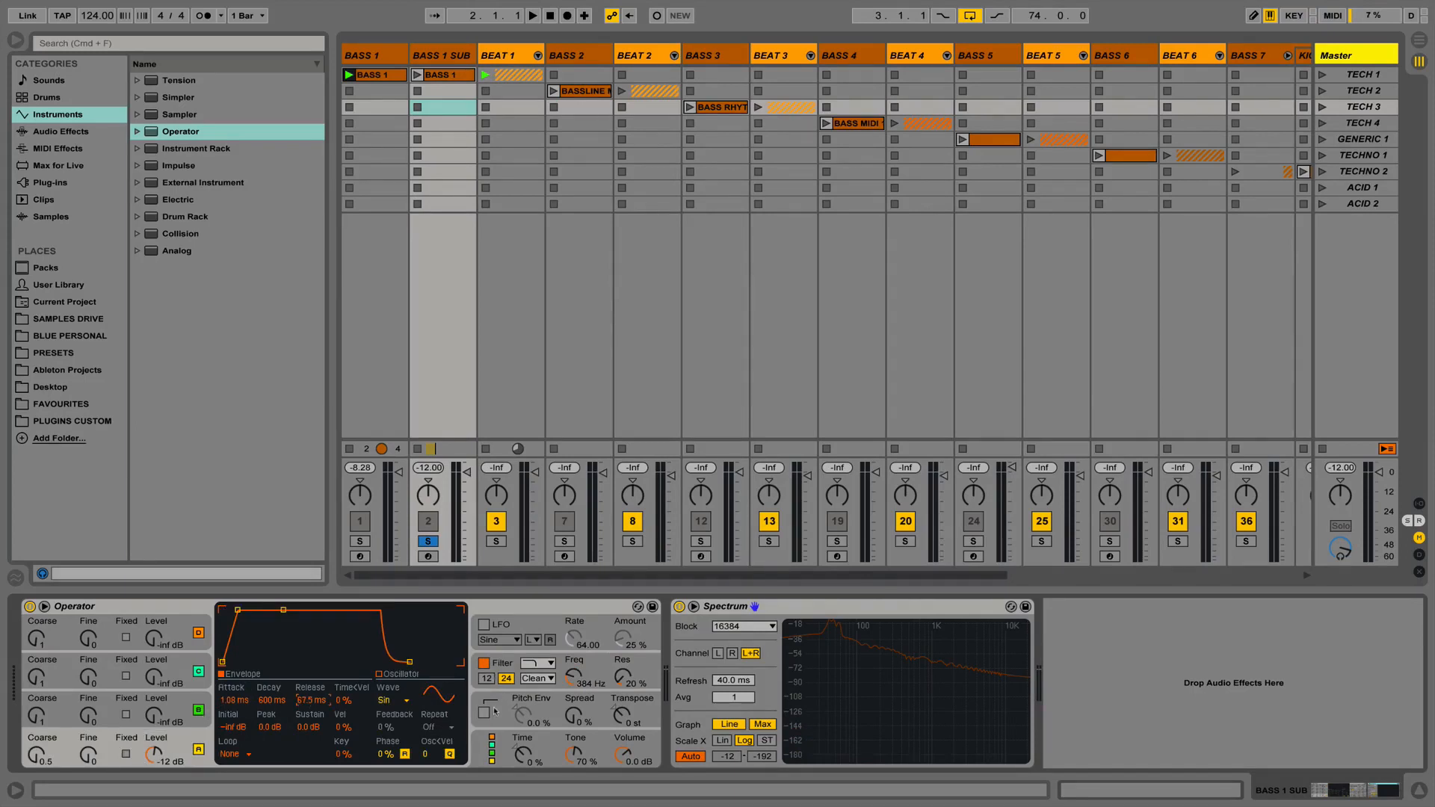
pyautogui.press('space')
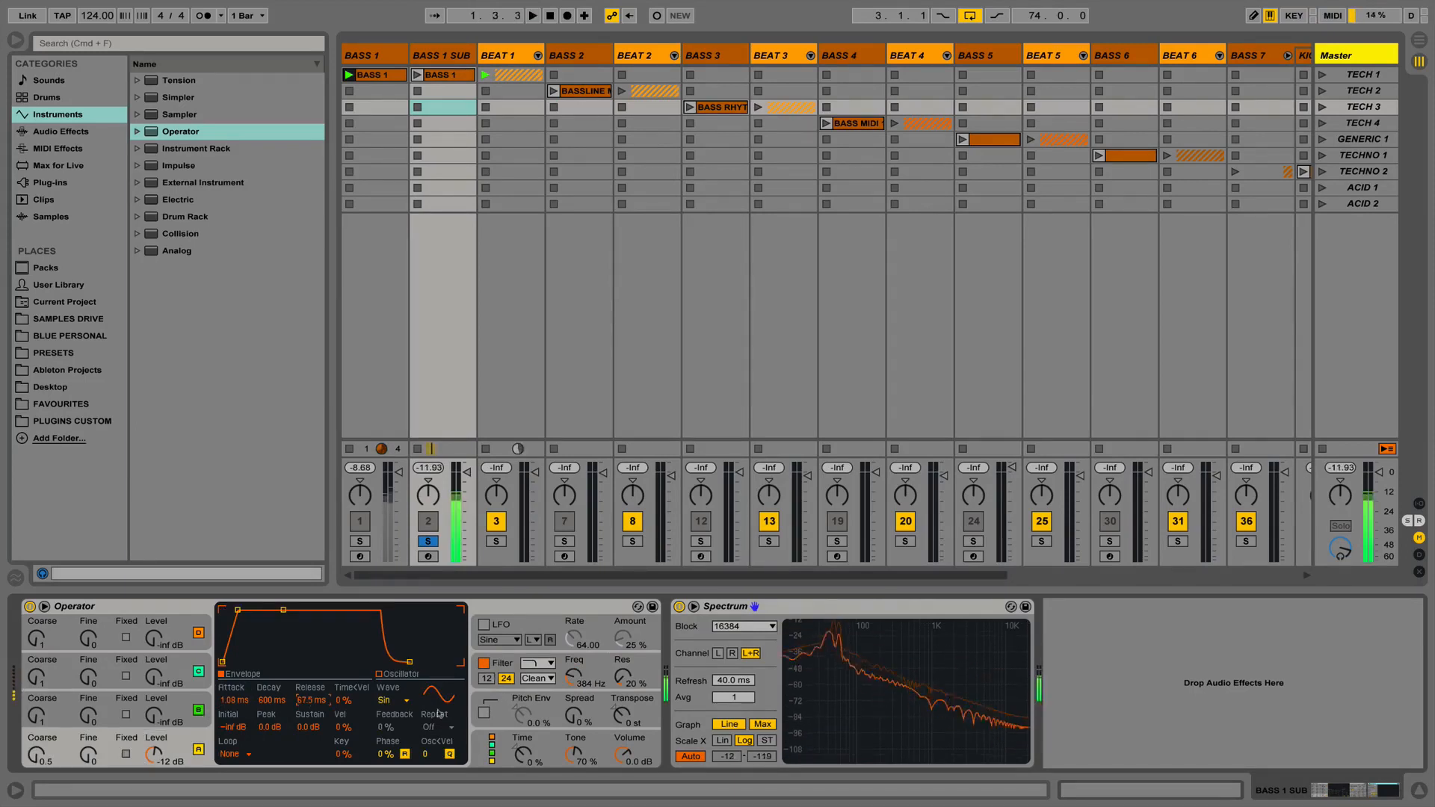
# Set Operator's filter shaper to Soft with 7.50 dB of drive, audition it, and unsolo BASS 1 SUB.
pyautogui.click(508, 676)
pyautogui.click(438, 700)
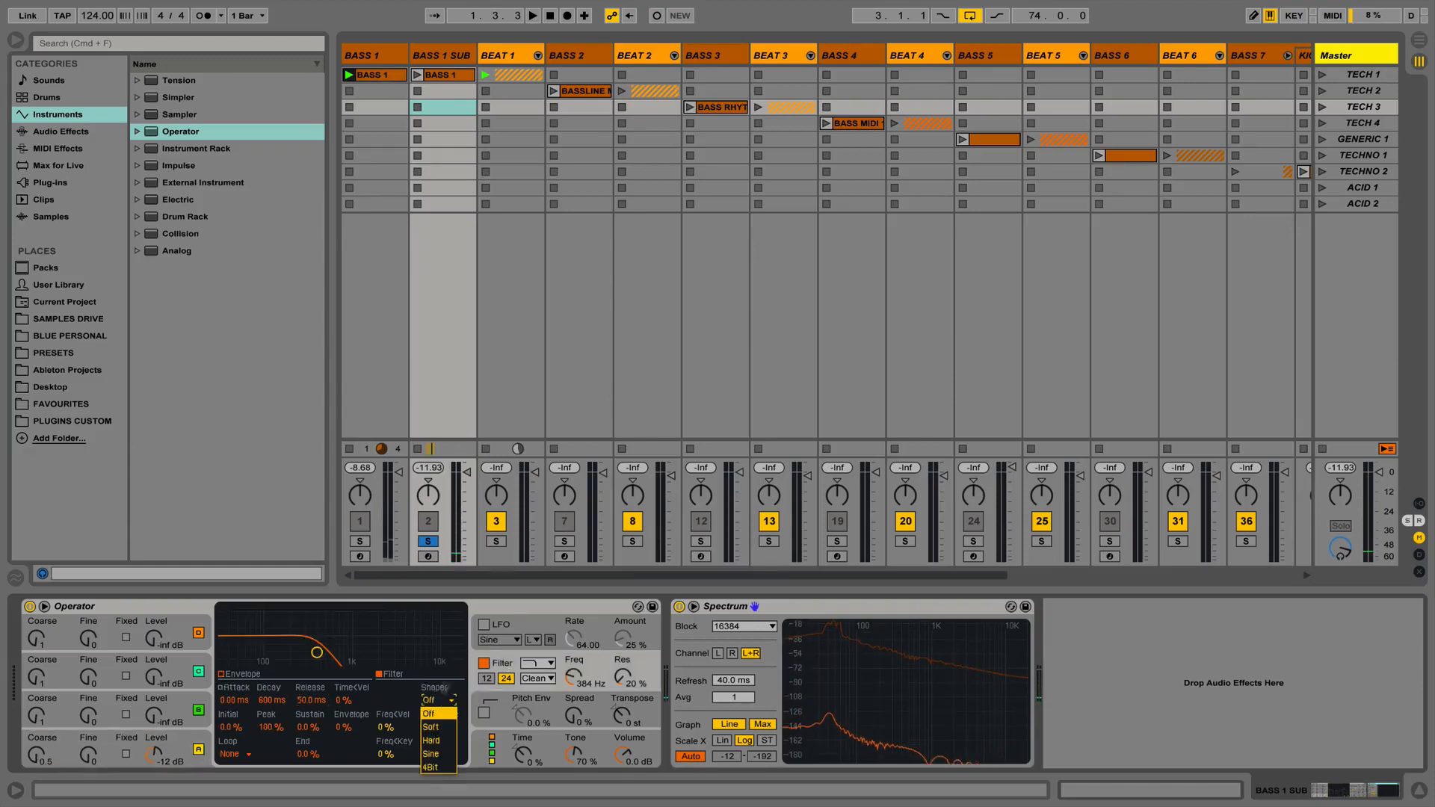
pyautogui.click(437, 725)
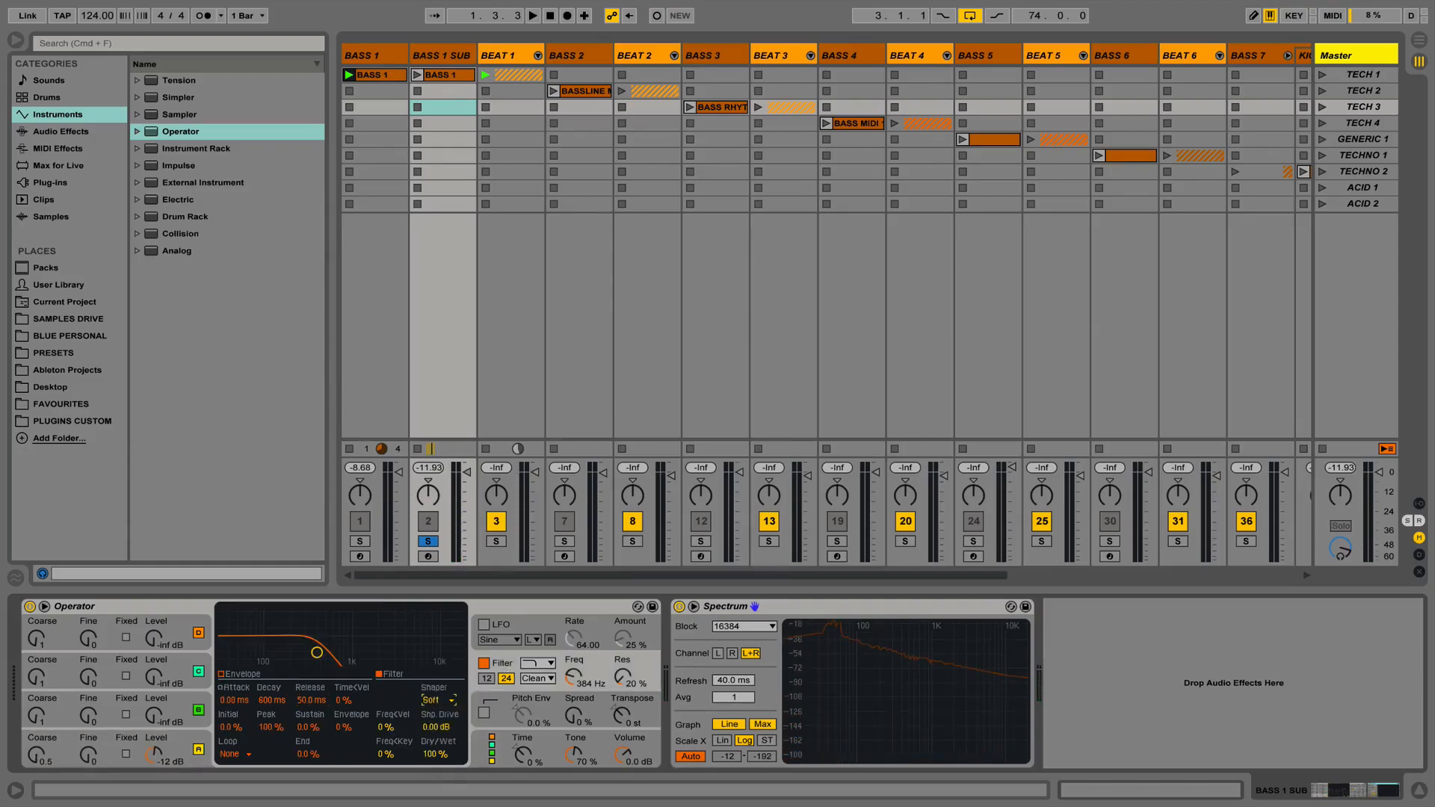
pyautogui.moveTo(436, 727); pyautogui.dragTo(436, 713)
pyautogui.press('space')
pyautogui.press('space')
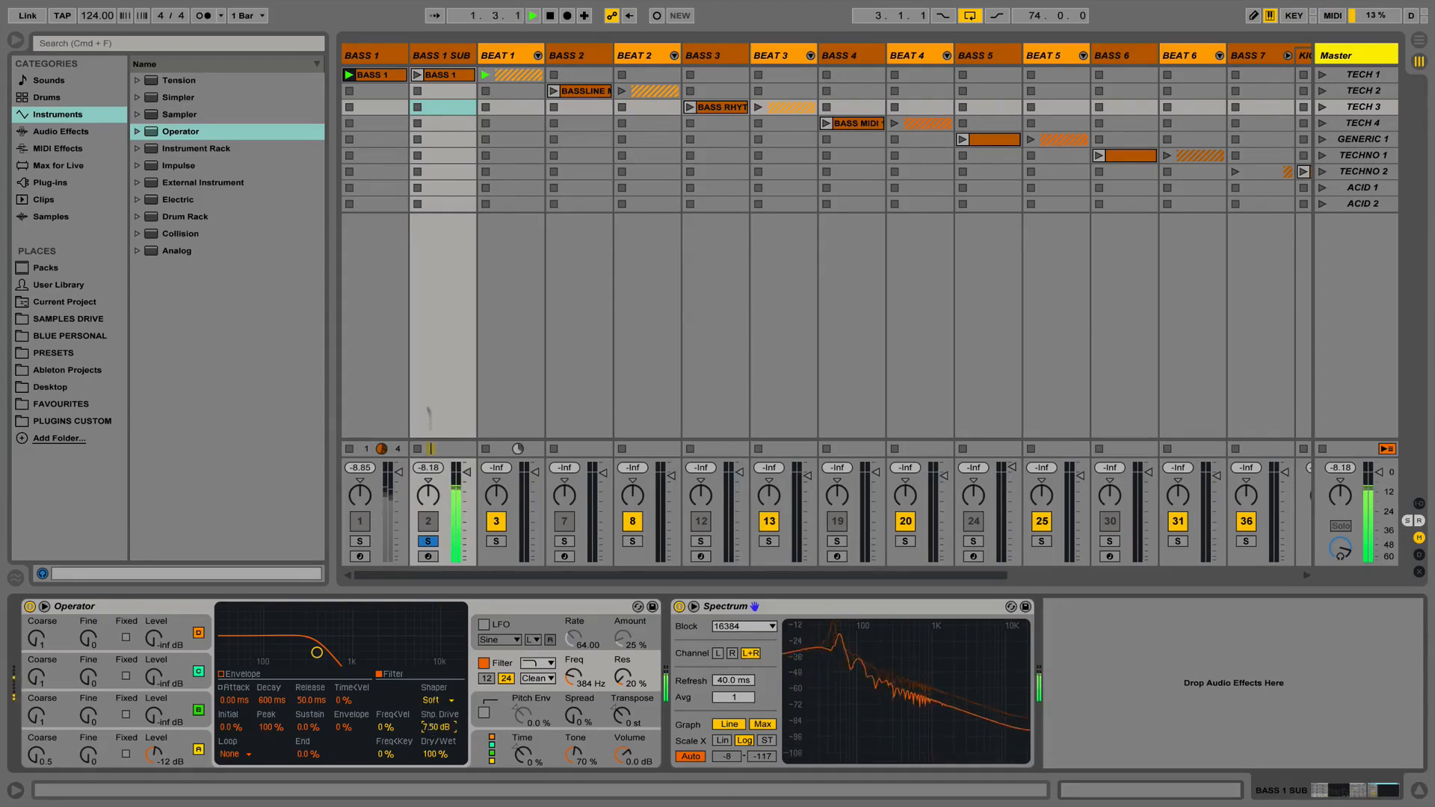
pyautogui.press('space')
pyautogui.click(428, 541)
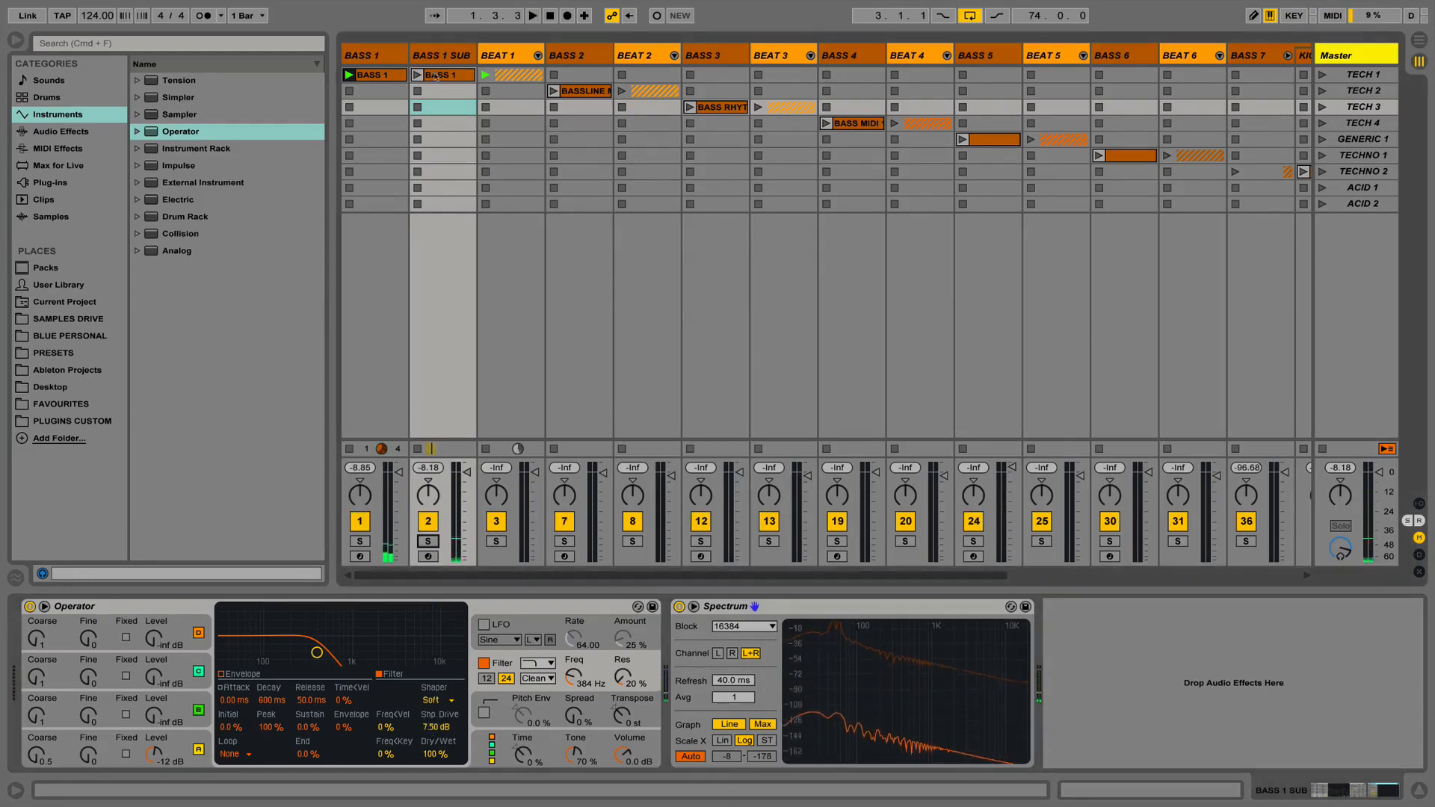
# Add an EQ Eight at the end of the BASS 1 chain and set band 1 as a low cut at 105 Hz.
pyautogui.press('Left')
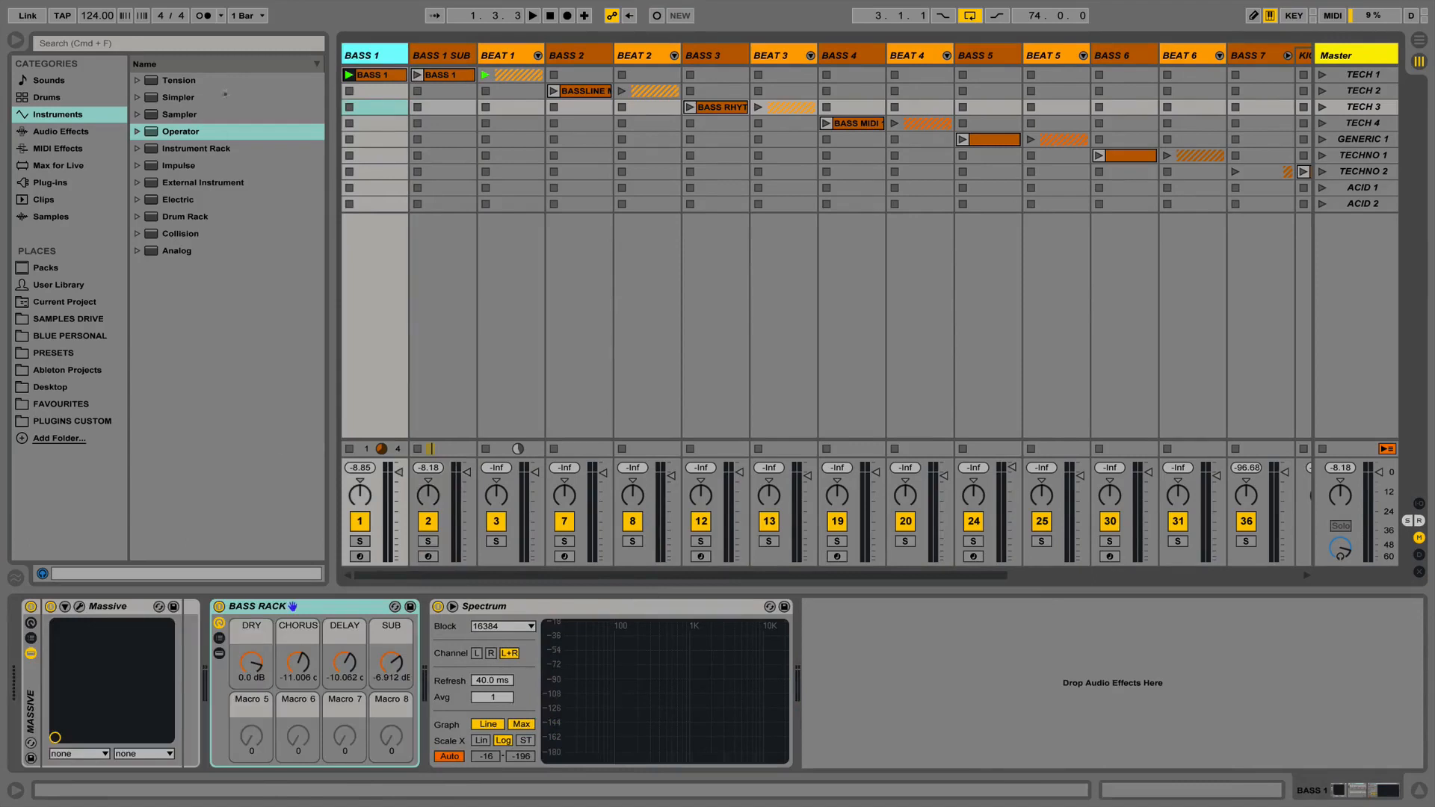
pyautogui.click(69, 132)
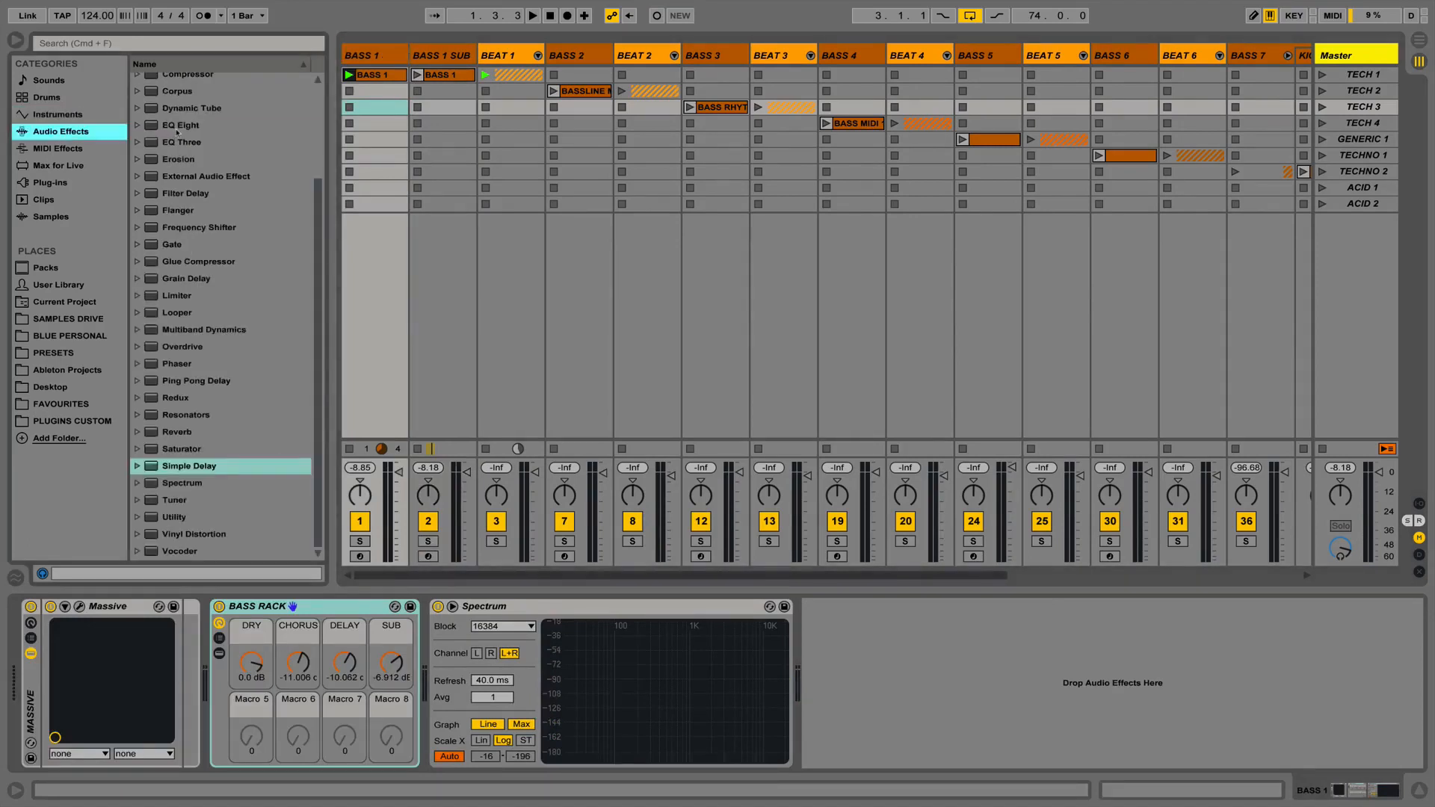
pyautogui.moveTo(177, 132); pyautogui.dragTo(376, 110)
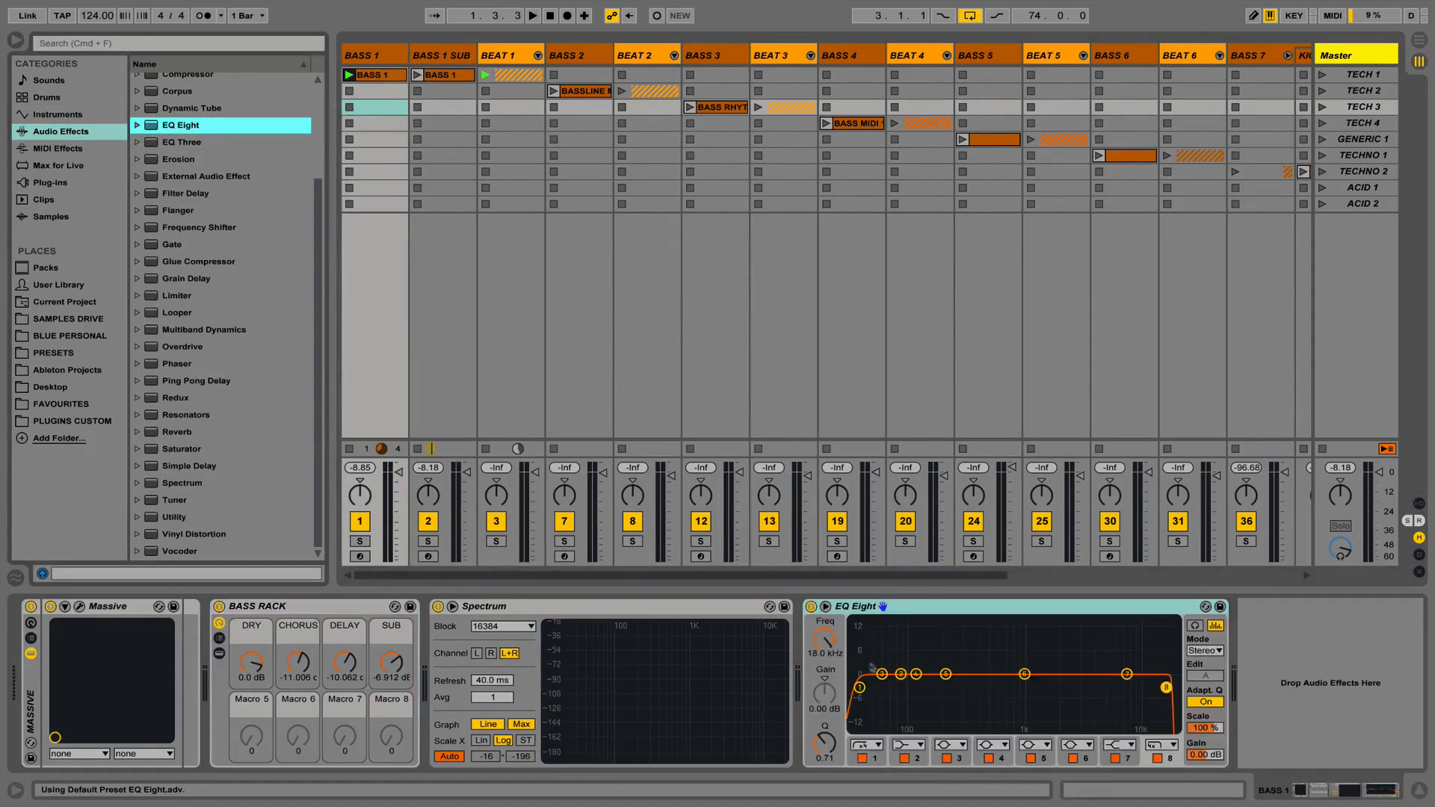
pyautogui.click(867, 746)
pyautogui.click(865, 650)
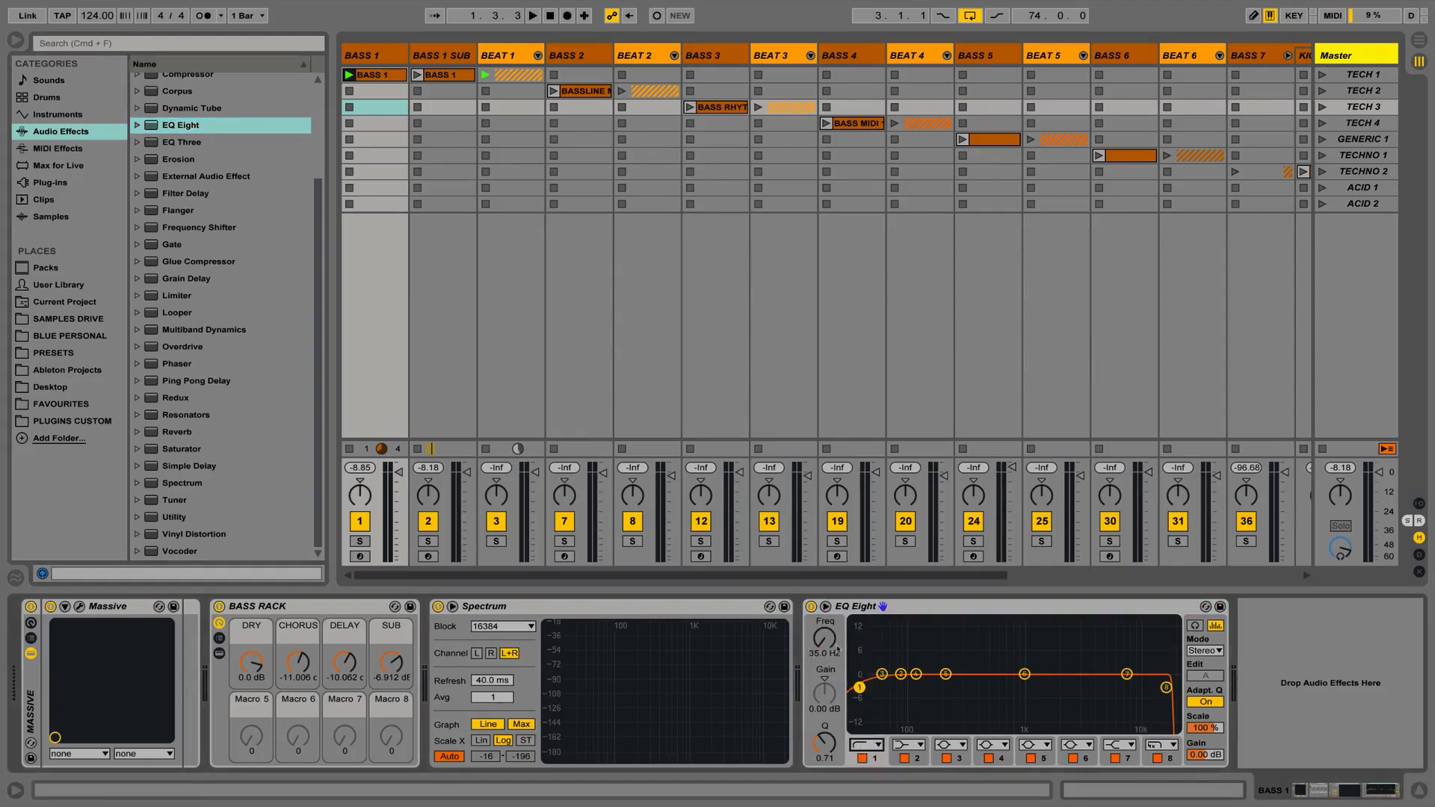
pyautogui.moveTo(859, 687); pyautogui.dragTo(914, 687)
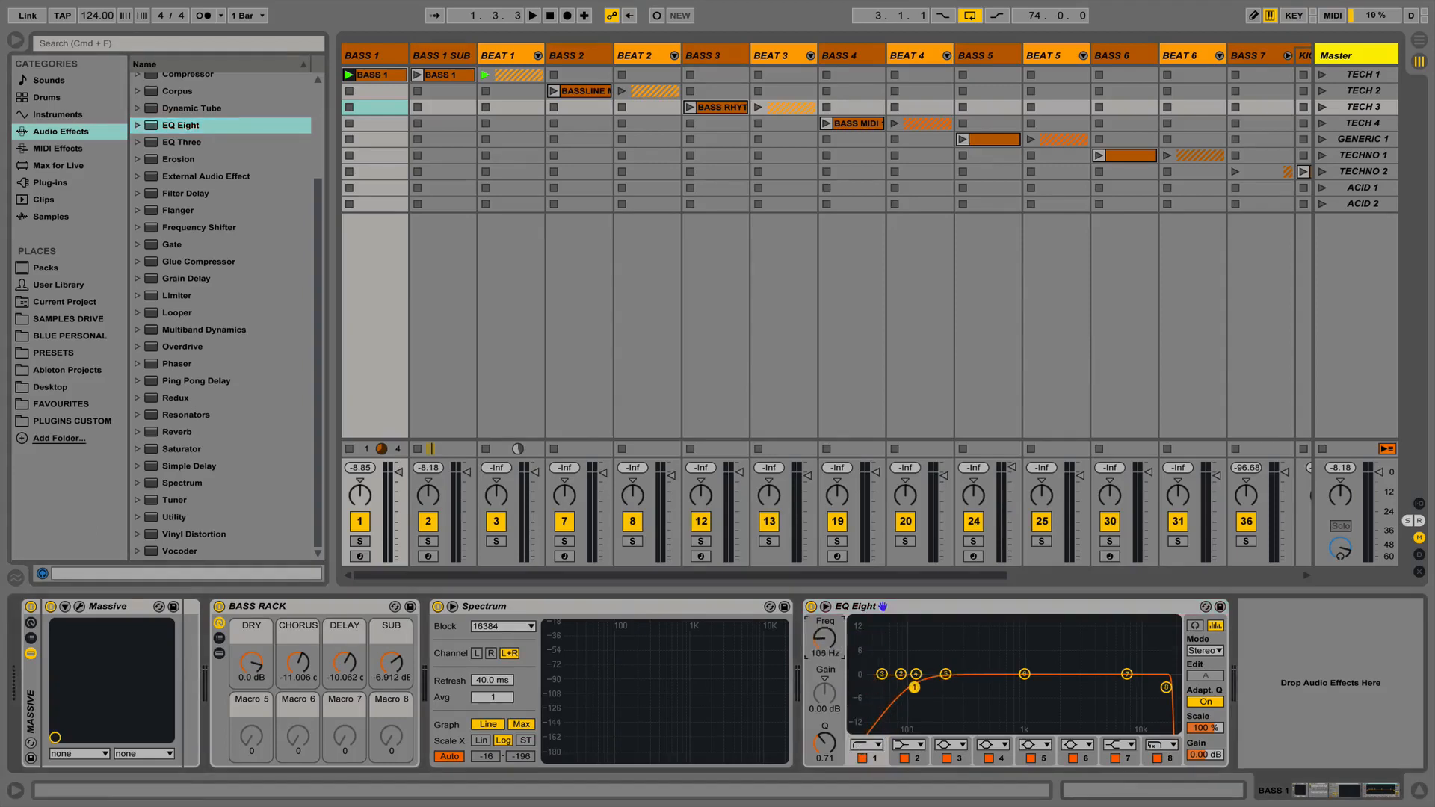
# During playback, adjust the EQ Eight low cut on BASS 1 to 93.2 Hz with a Q of 0.78.
pyautogui.press('space')
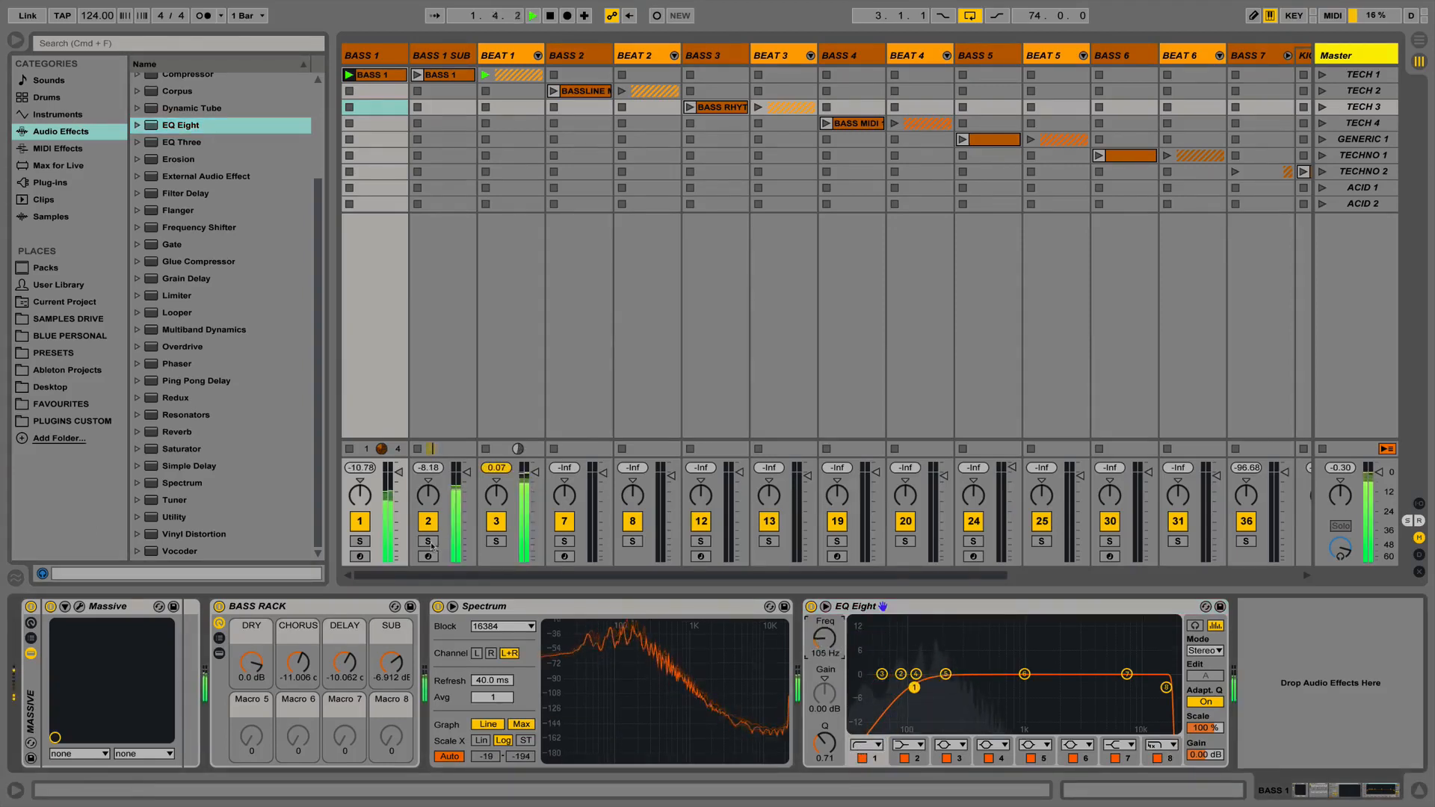
pyautogui.moveTo(914, 688); pyautogui.dragTo(908, 685)
pyautogui.press('space')
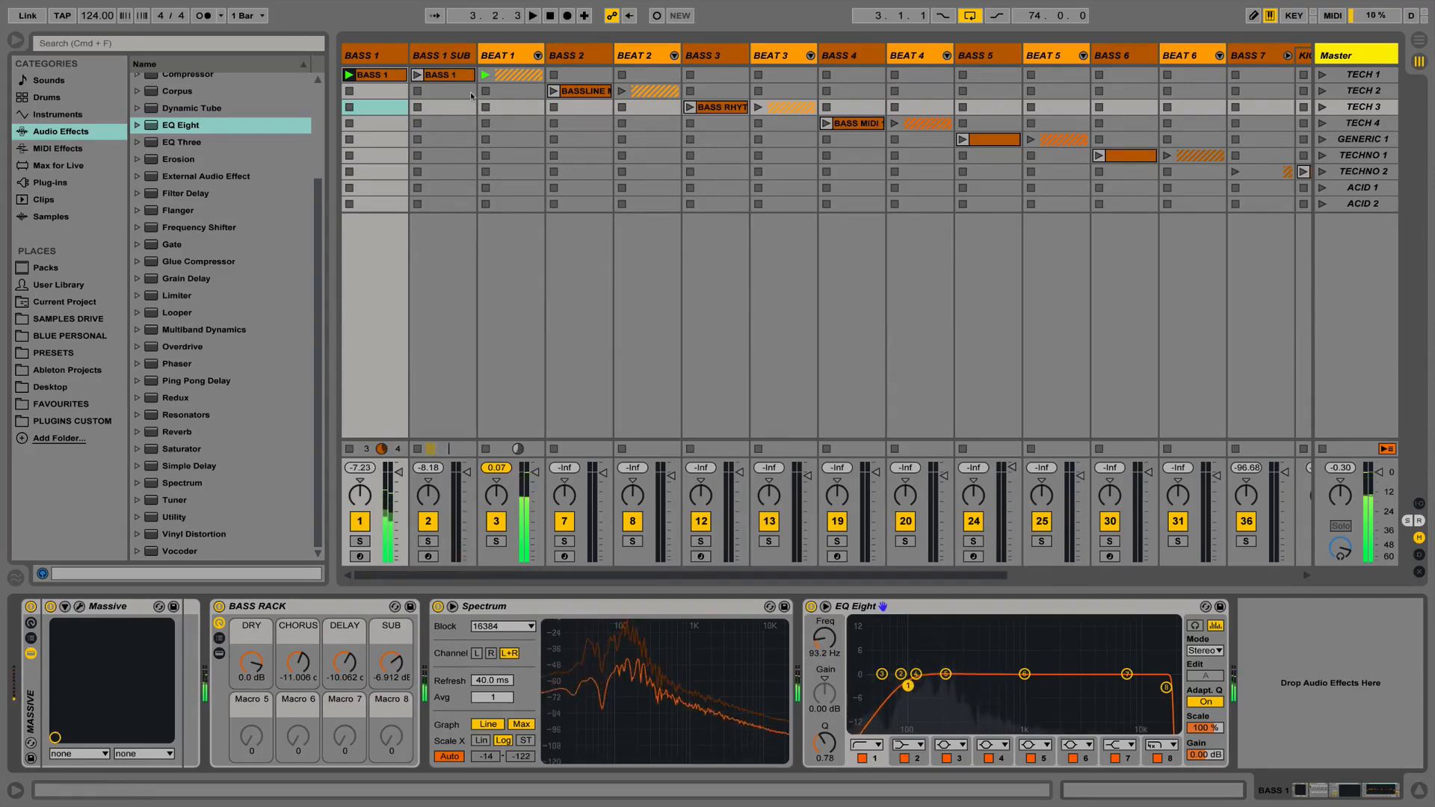
# Launch the BASS 1 SUB clip, audition both bass tracks in solo, review their devices and clear the solos.
pyautogui.click(418, 74)
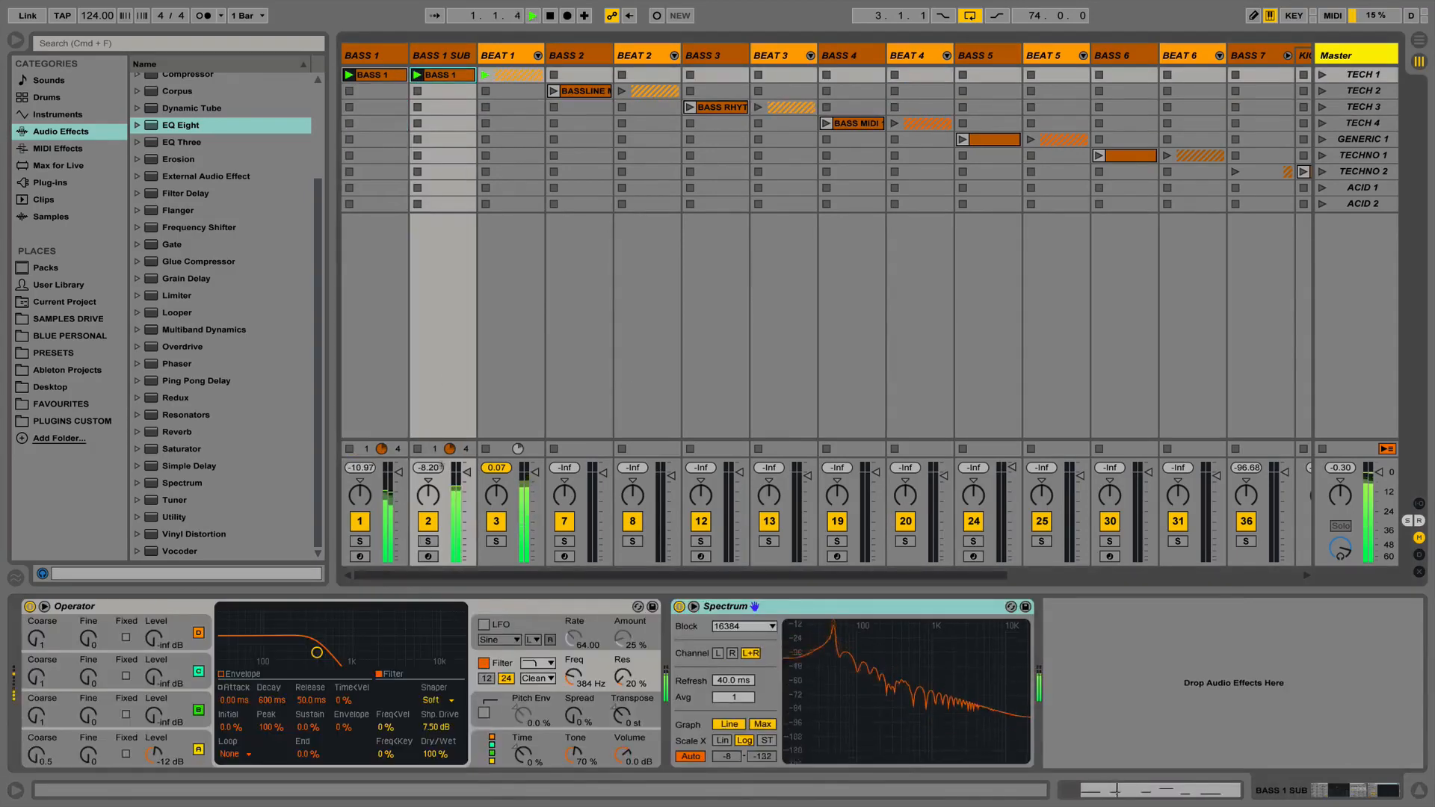
pyautogui.click(427, 541)
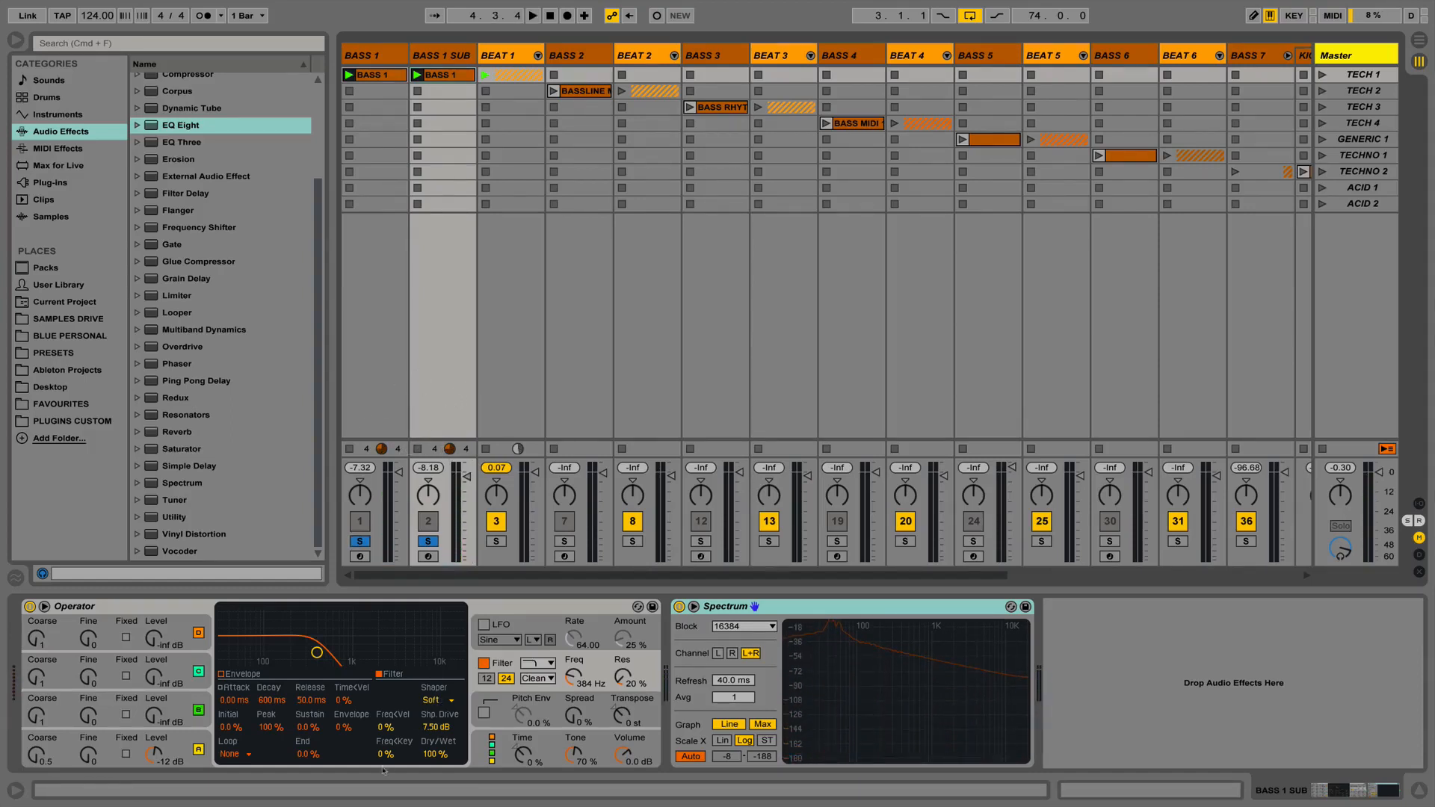
pyautogui.click(443, 59)
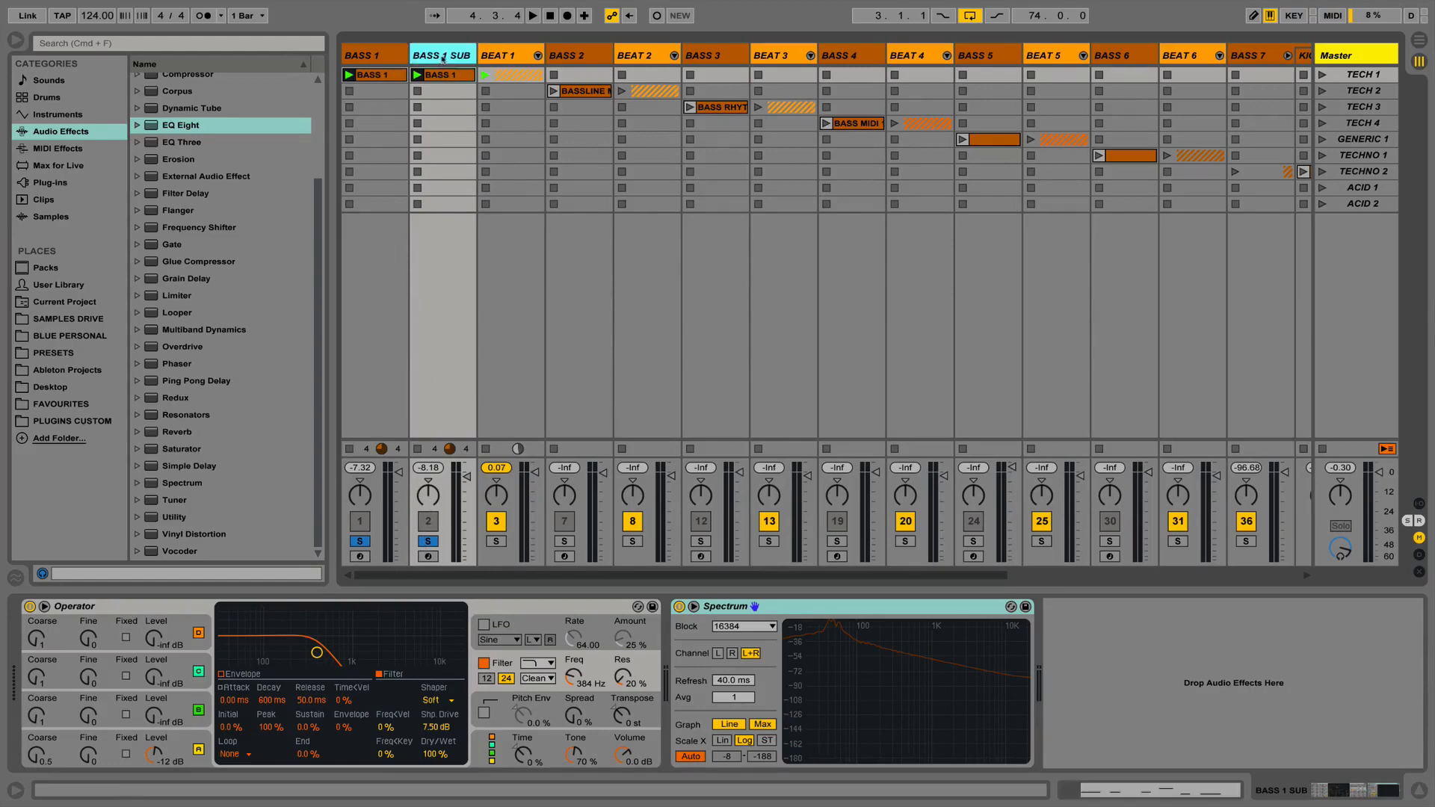
pyautogui.click(394, 58)
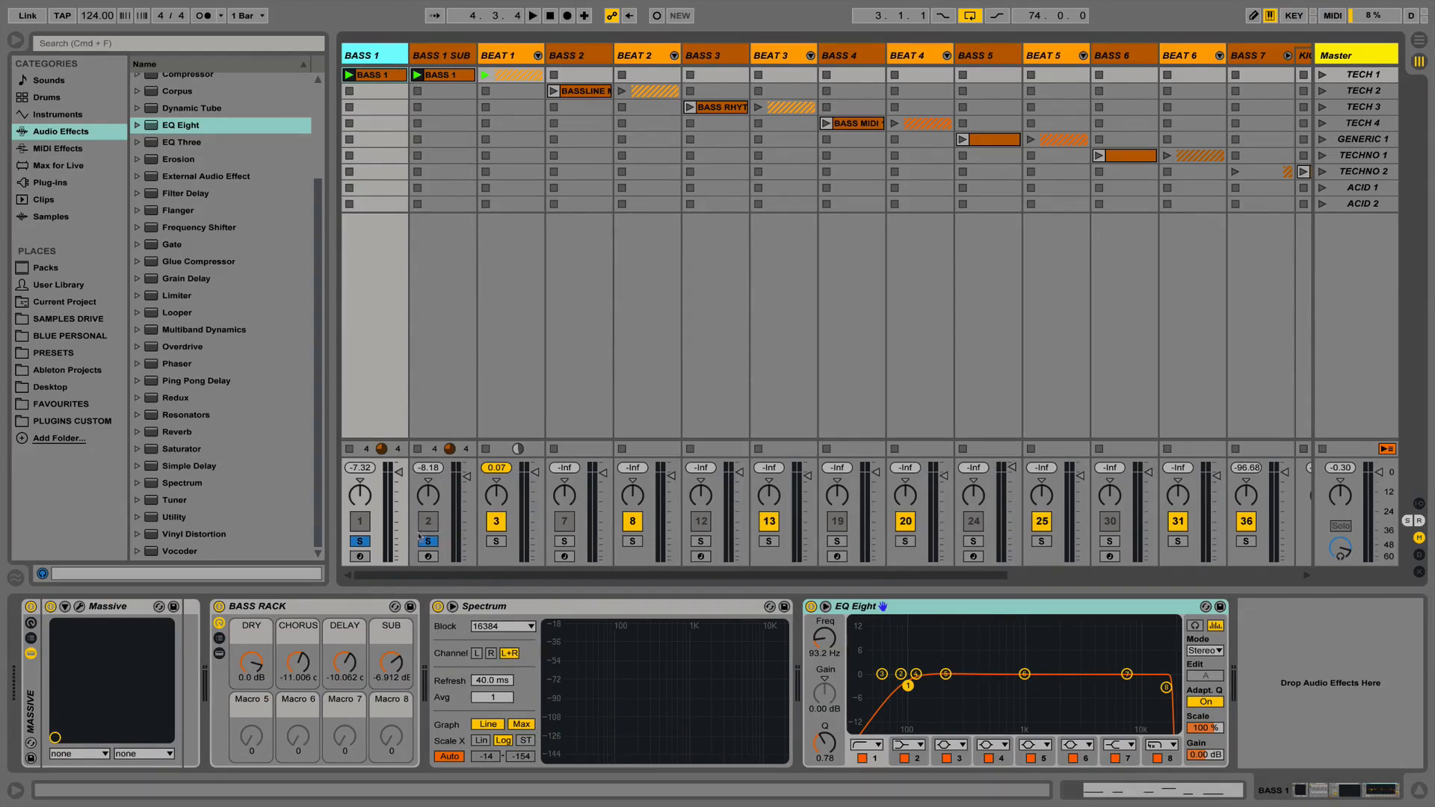
pyautogui.click(359, 541)
# Delete the BASS 1 SUB track and remove Spectrum and EQ Eight from the BASS 1 chain.
pyautogui.click(461, 59)
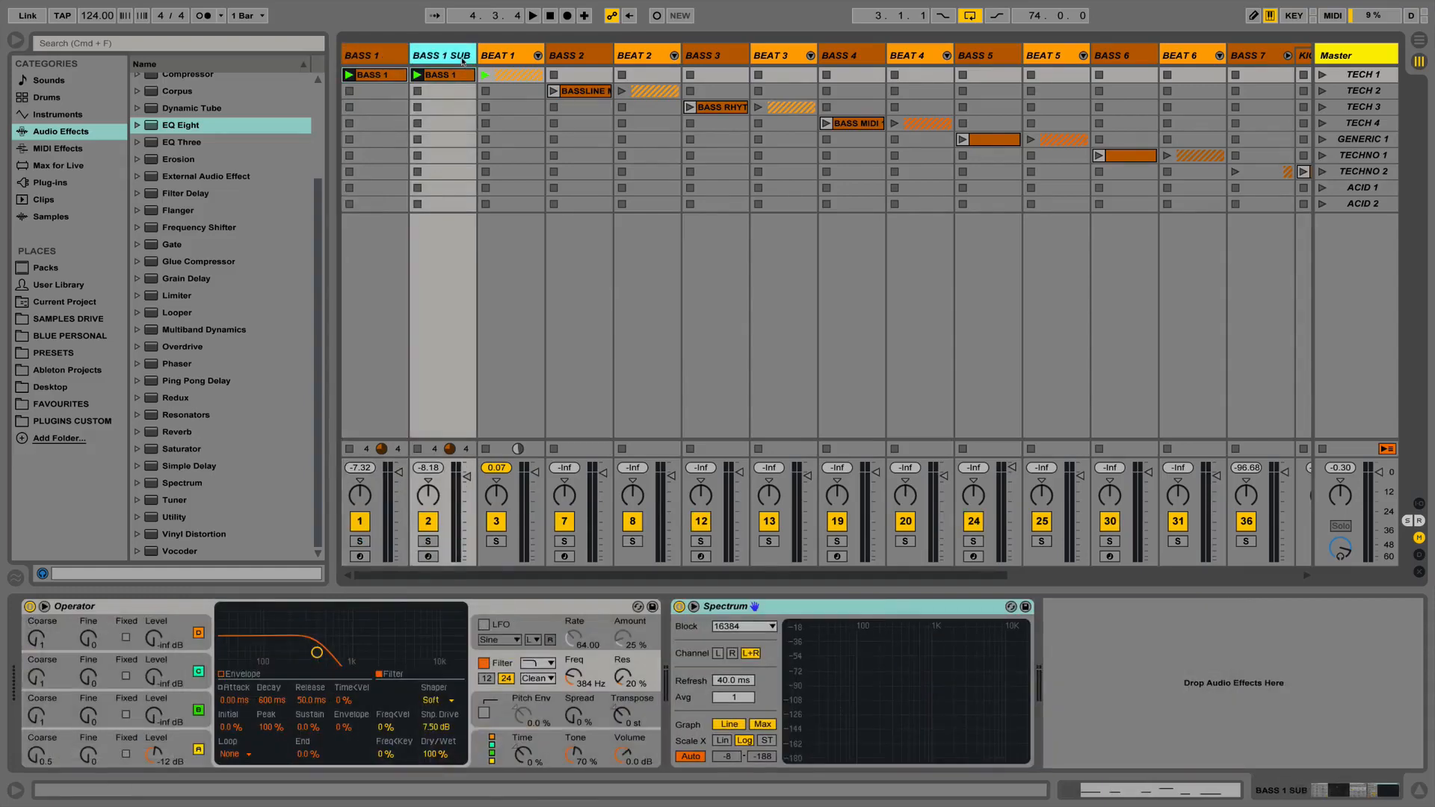
pyautogui.press('Delete')
pyautogui.click(382, 56)
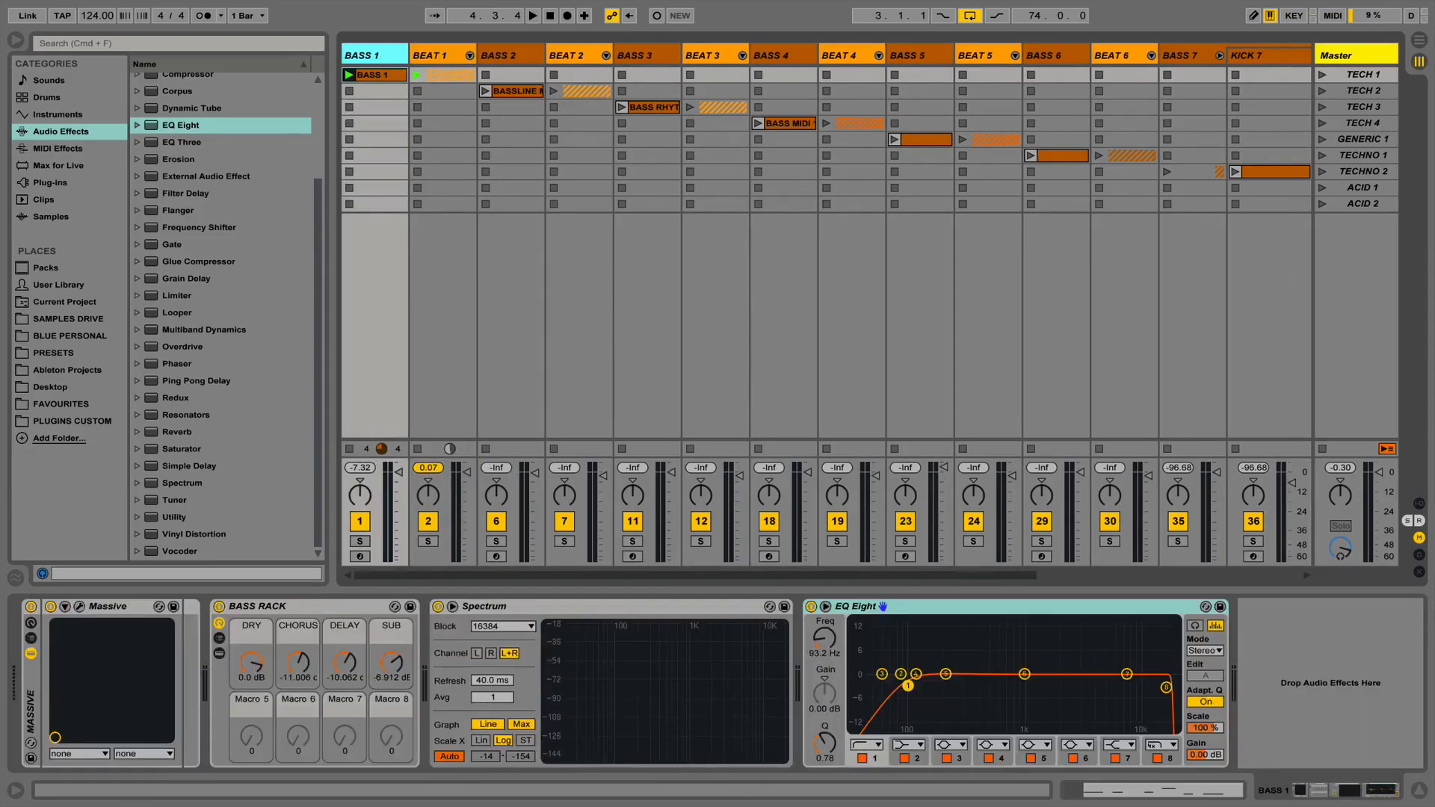
pyautogui.click(560, 611)
pyautogui.press('Delete')
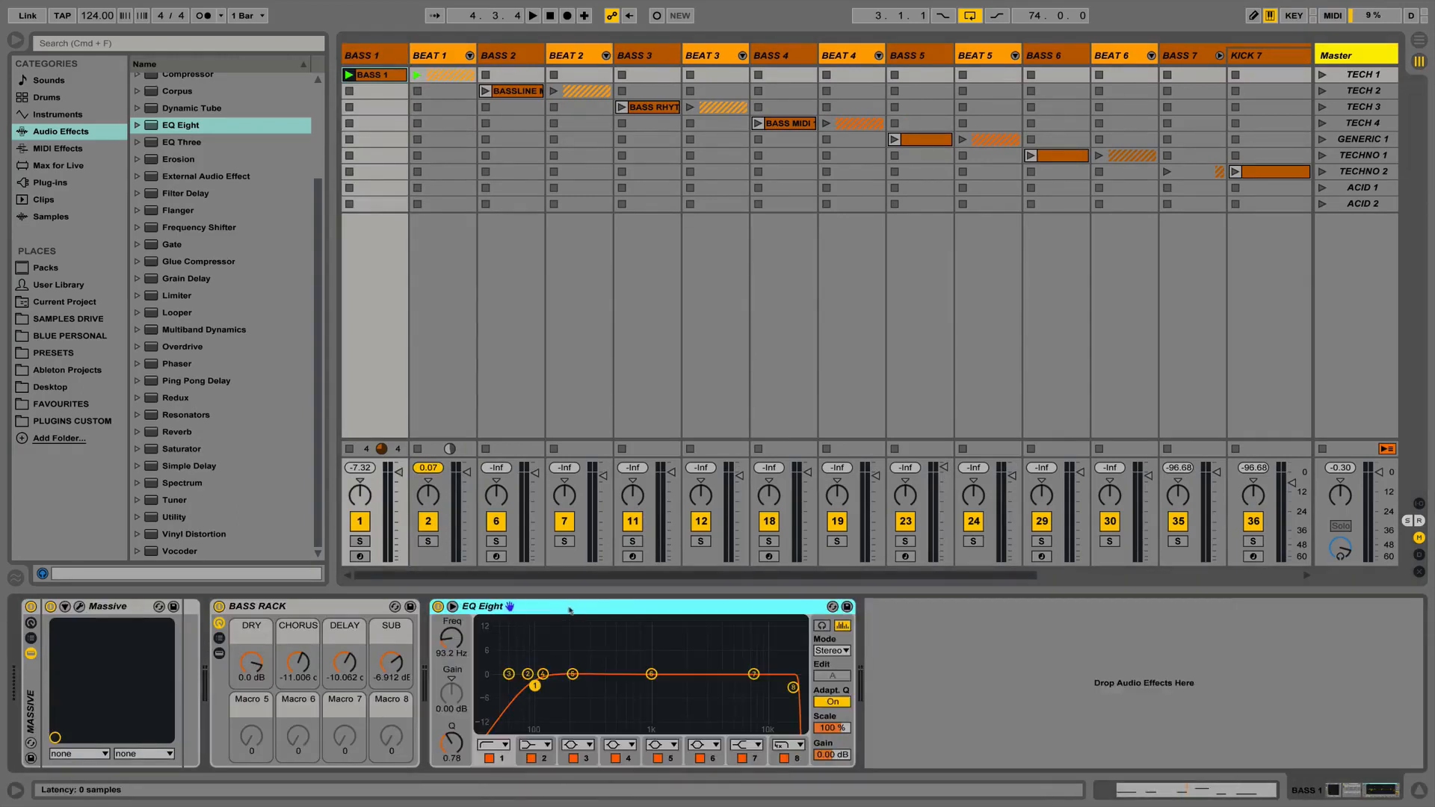
pyautogui.press('Delete')
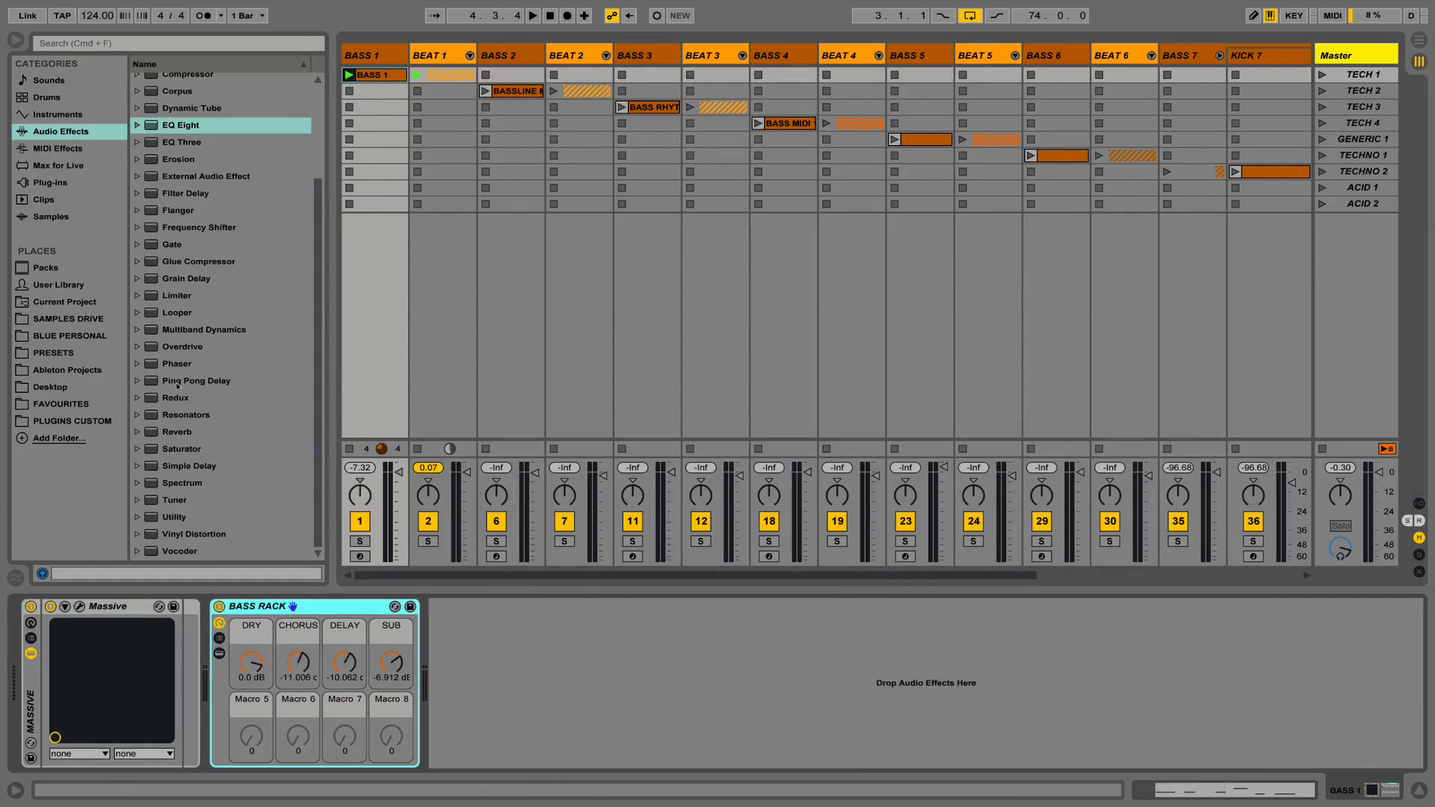
# Add Utility after the BASS RACK on BASS 1 and audition the bass with its width at 0% and at 200%.
pyautogui.moveTo(172, 517); pyautogui.dragTo(535, 630)
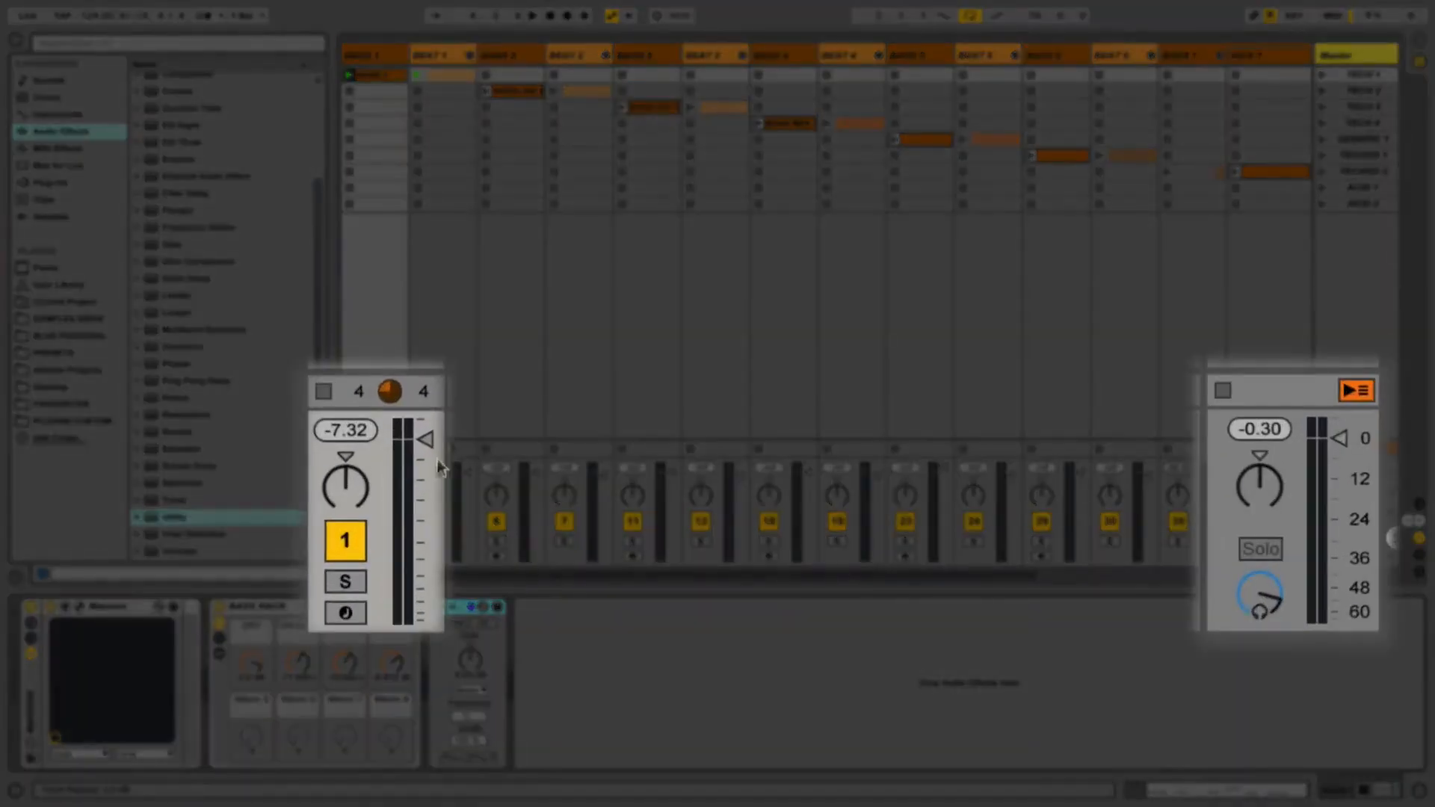
pyautogui.press('space')
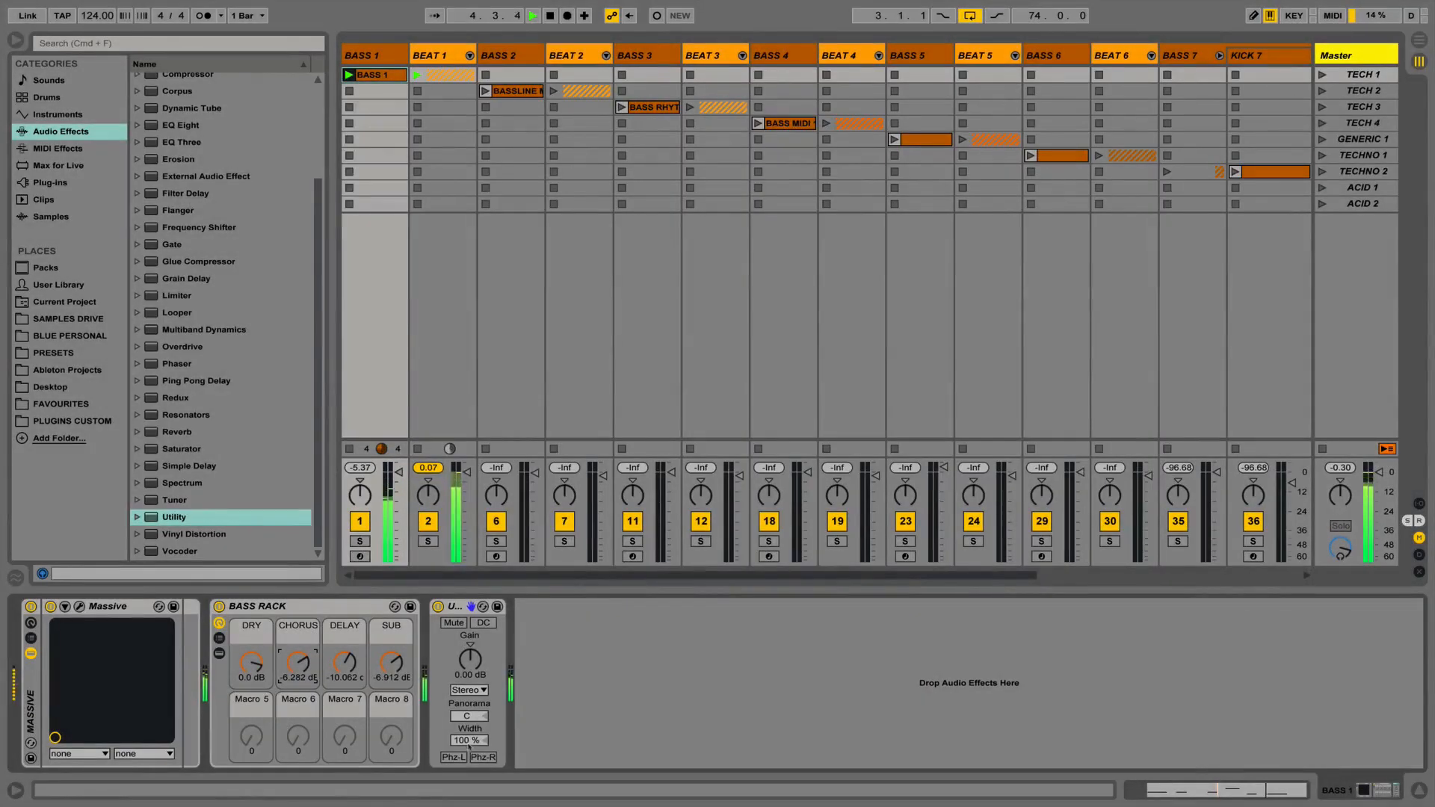
pyautogui.moveTo(473, 742); pyautogui.dragTo(472, 801)
pyautogui.press('space')
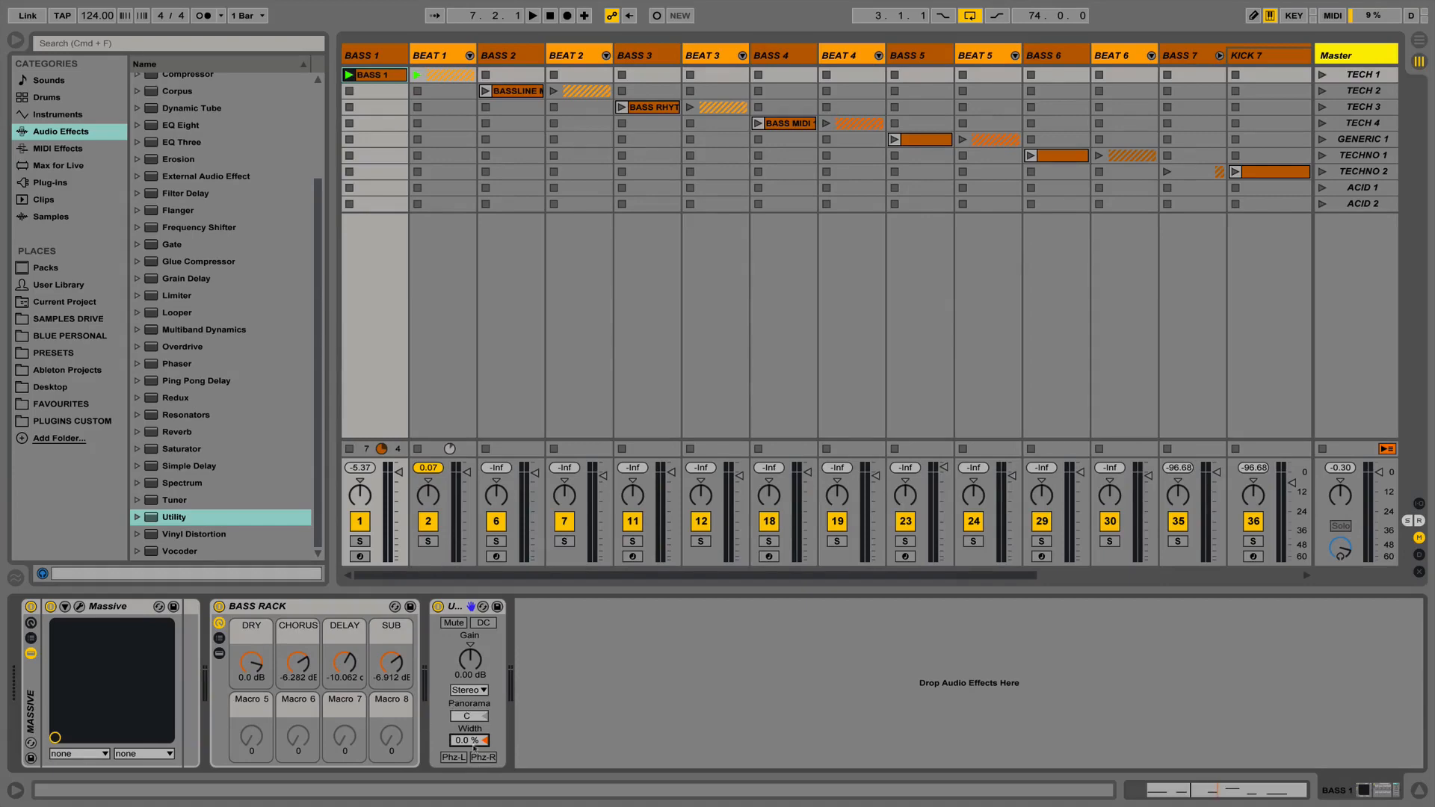
pyautogui.moveTo(474, 744); pyautogui.dragTo(474, 598)
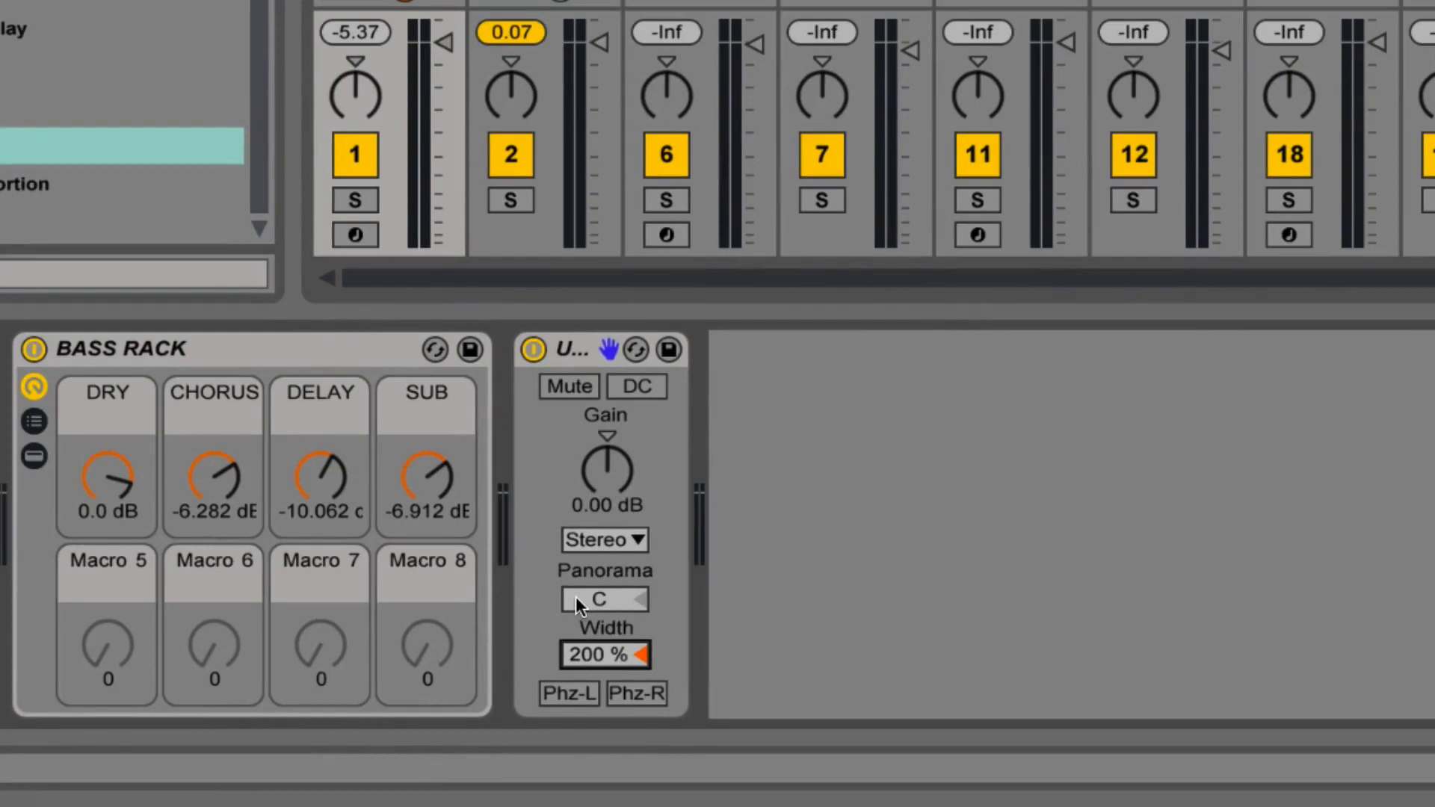
pyautogui.press('space')
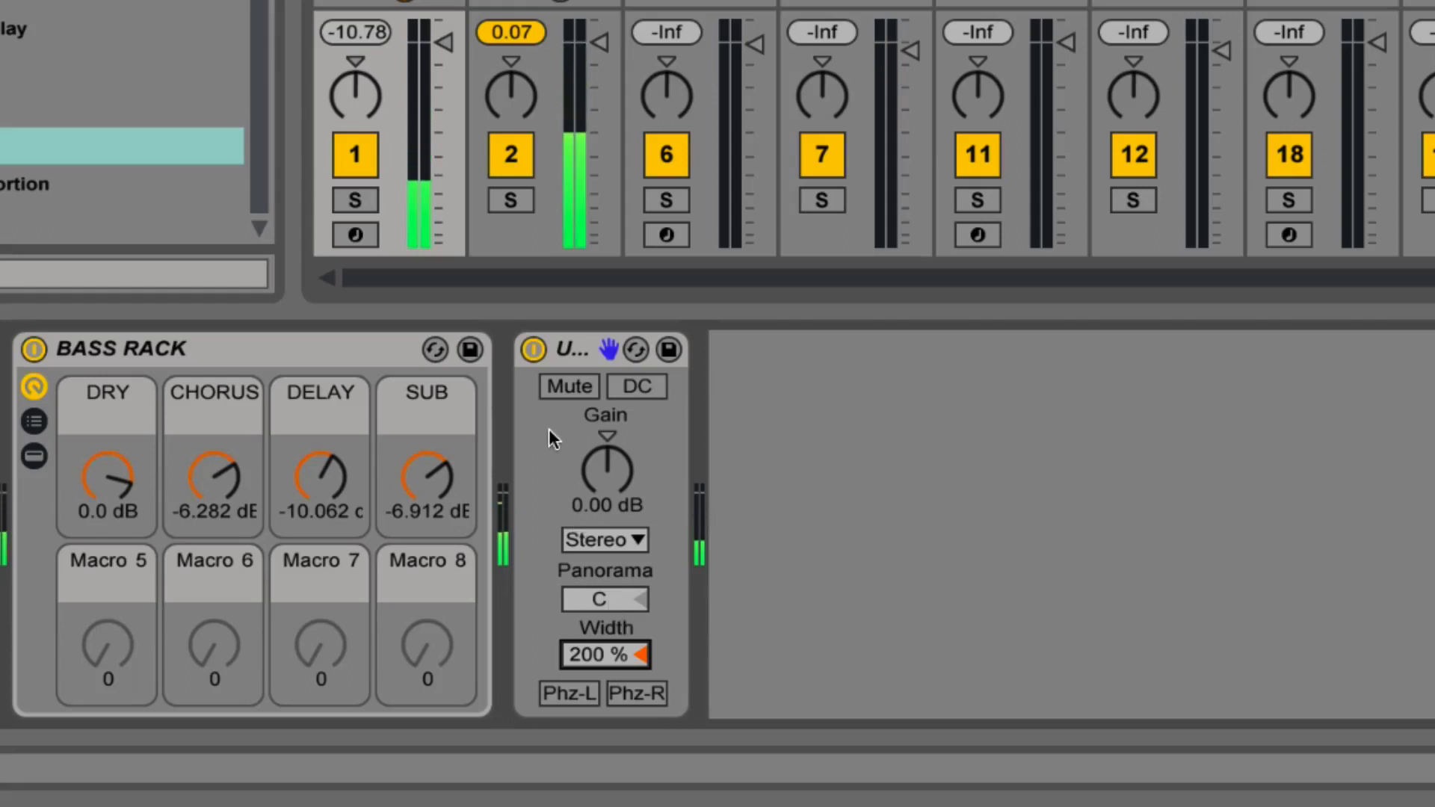
# Group the Utility into an Audio Effect Rack and duplicate its chain in the chain list.
pyautogui.rightClick(573, 348)
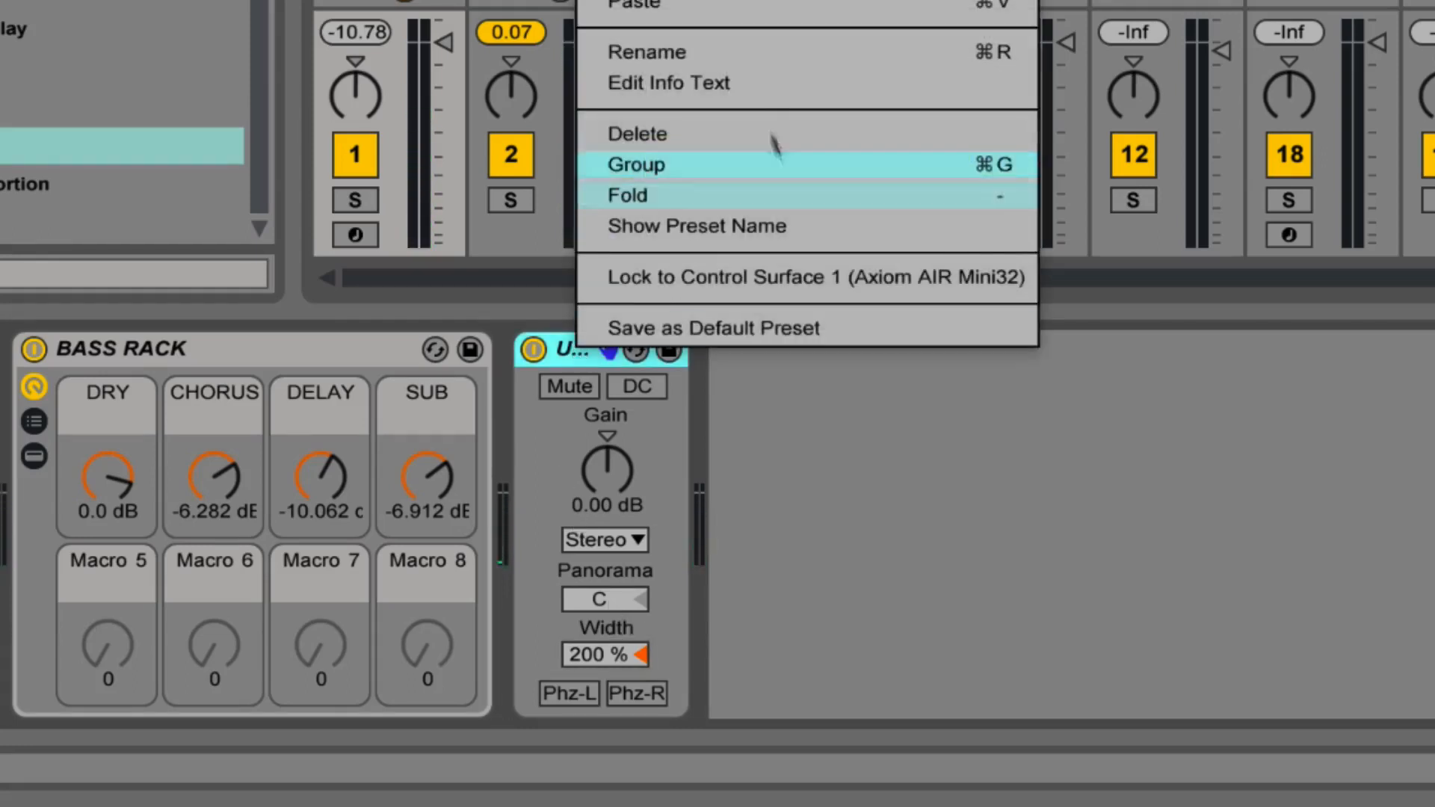
pyautogui.click(640, 167)
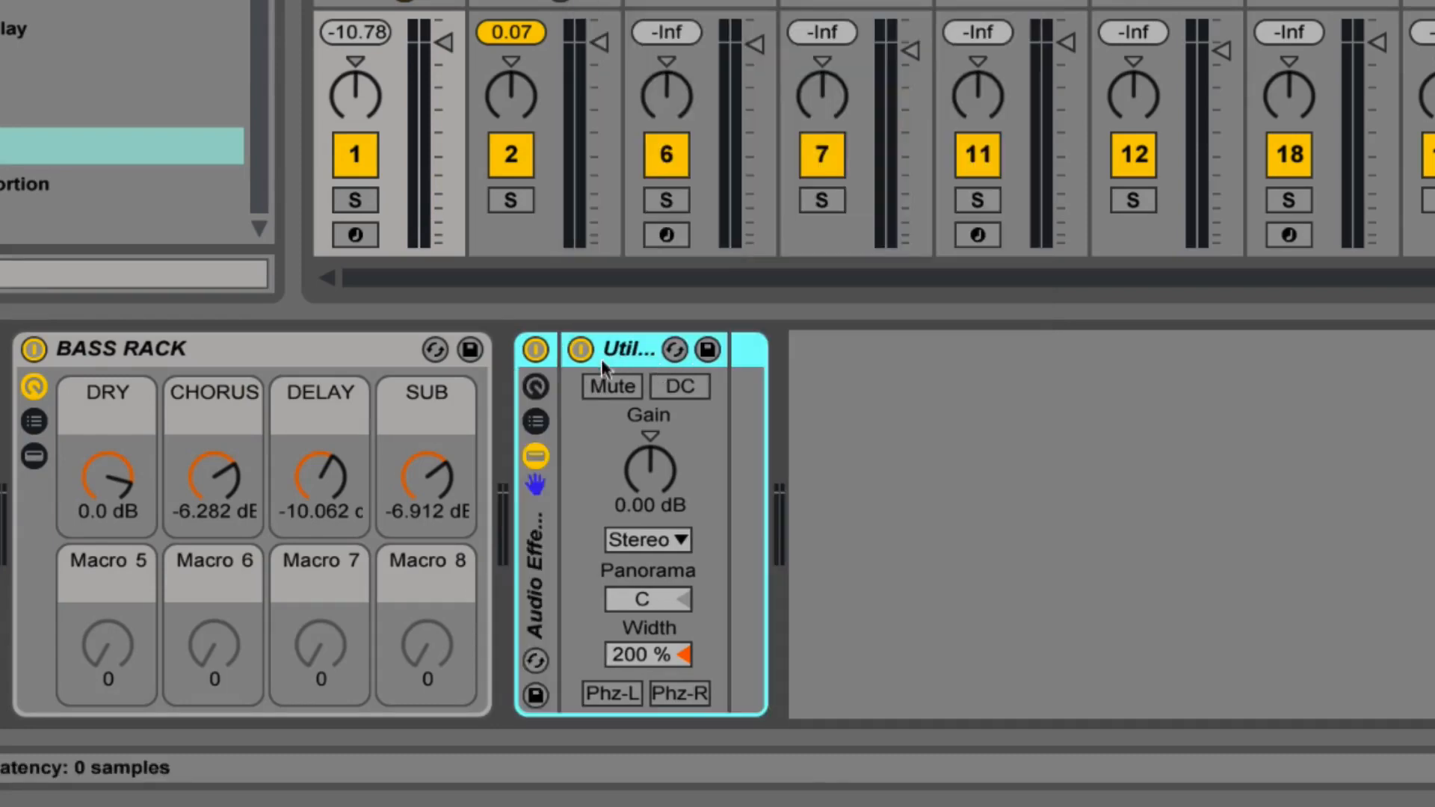
pyautogui.click(533, 421)
pyautogui.click(685, 450)
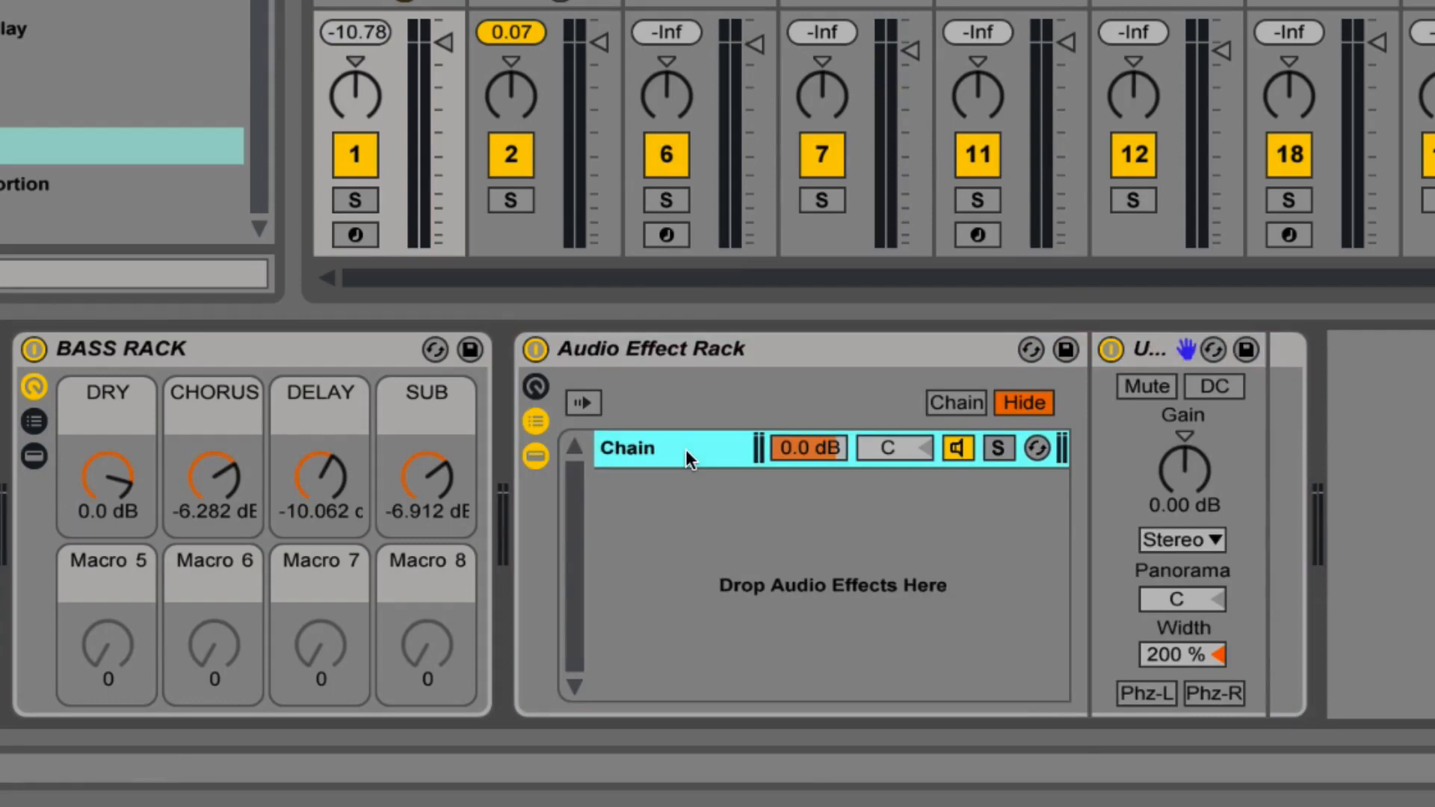
pyautogui.hotkey('ctrl', 'd')
# Rename the rack's first chain MID and its second chain SIDE.
pyautogui.hotkey('ctrl', 'r')
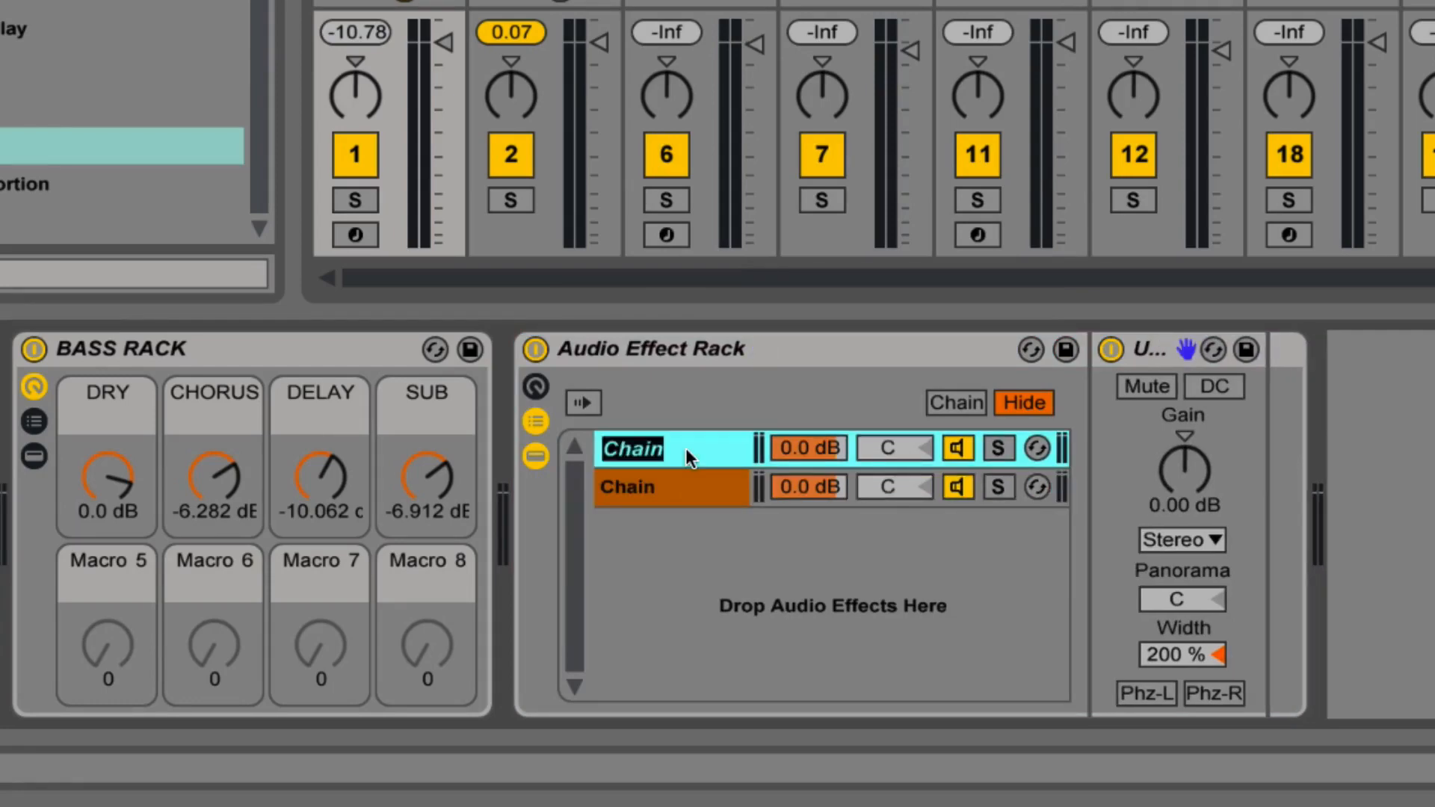
pyautogui.write('MID')
pyautogui.press('Return')
pyautogui.click(658, 490)
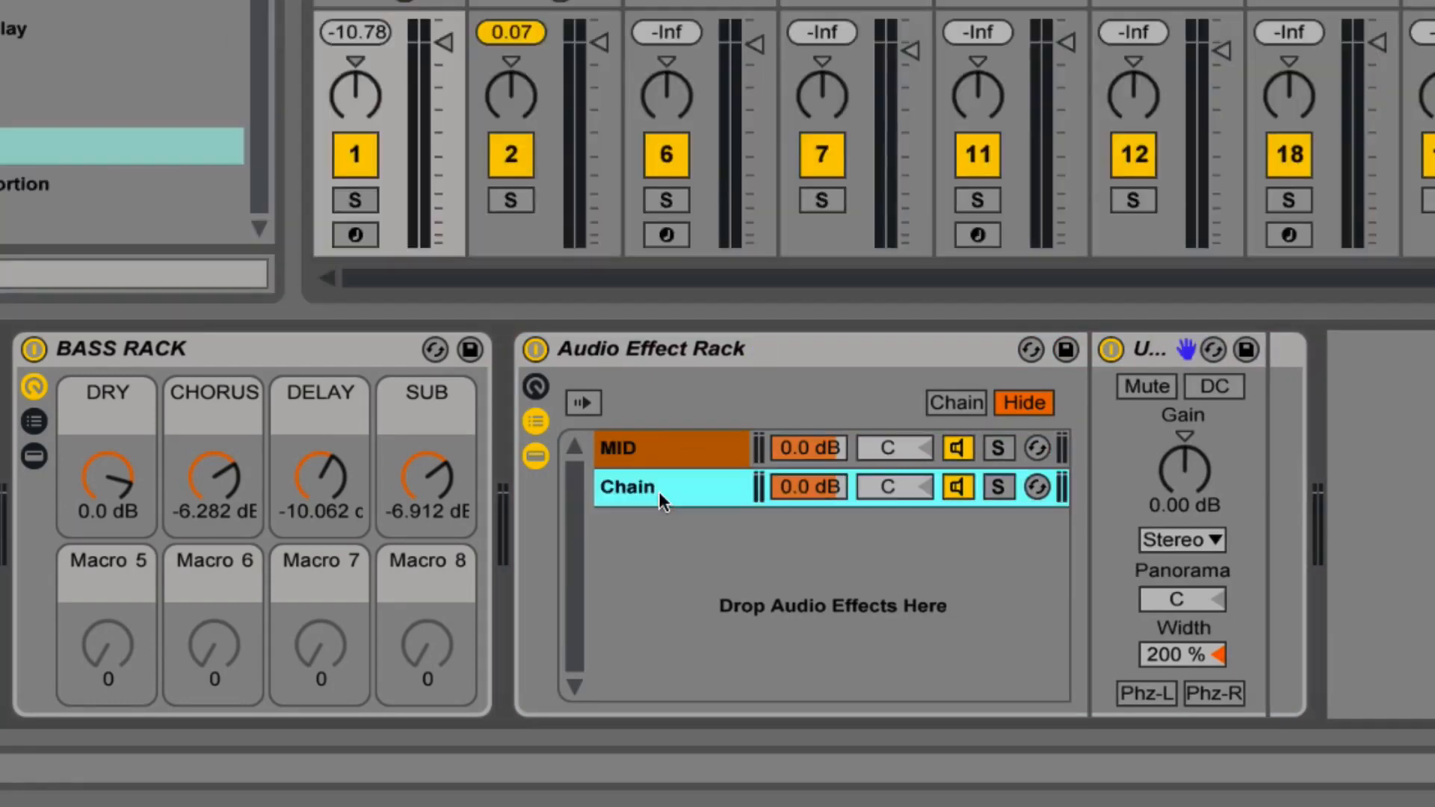
pyautogui.hotkey('ctrl', 'r')
pyautogui.write('SIDE')
pyautogui.press('Return')
# Set the Utility width in the MID chain to 0%.
pyautogui.click(698, 456)
pyautogui.moveTo(1171, 658); pyautogui.dragTo(1172, 793)
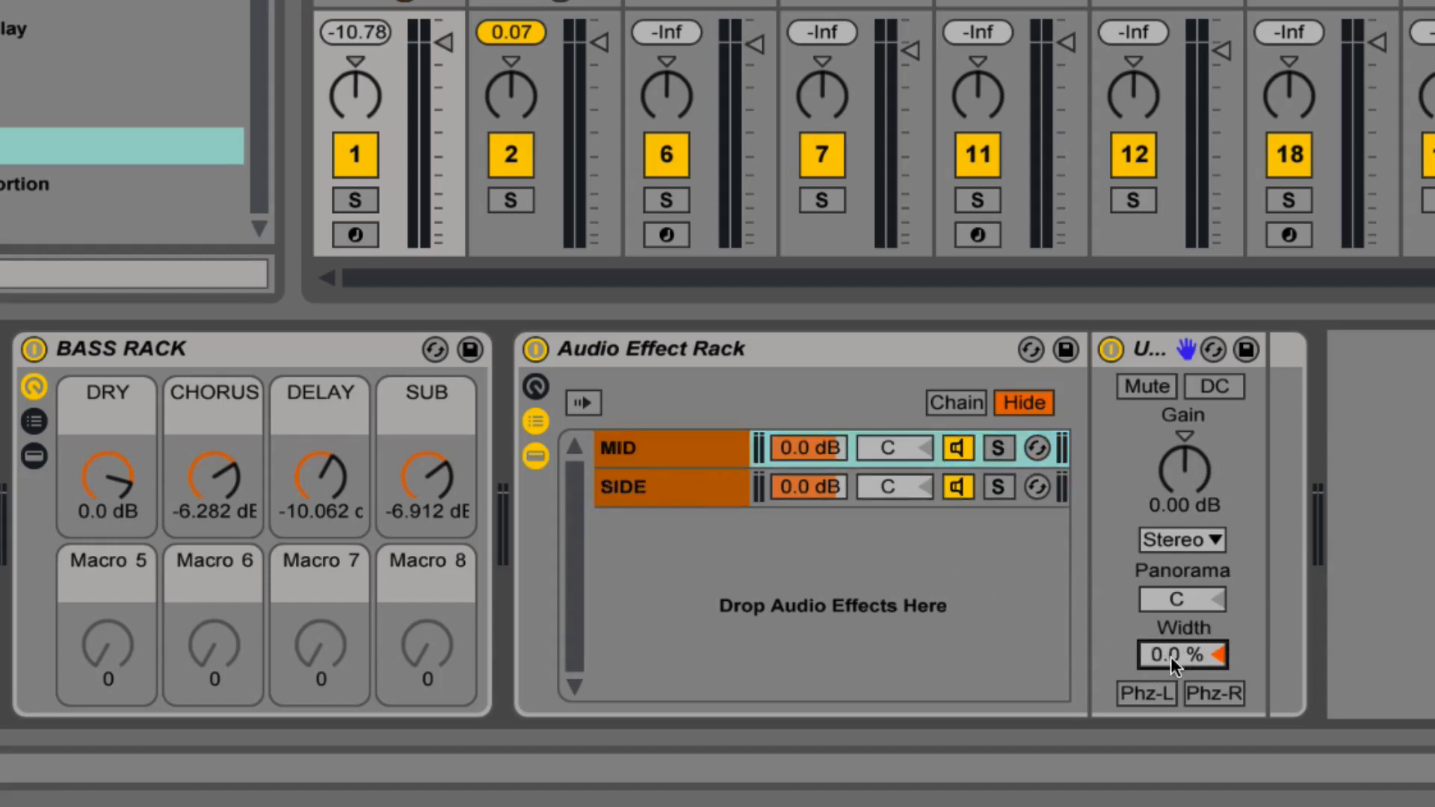
pyautogui.click(580, 348)
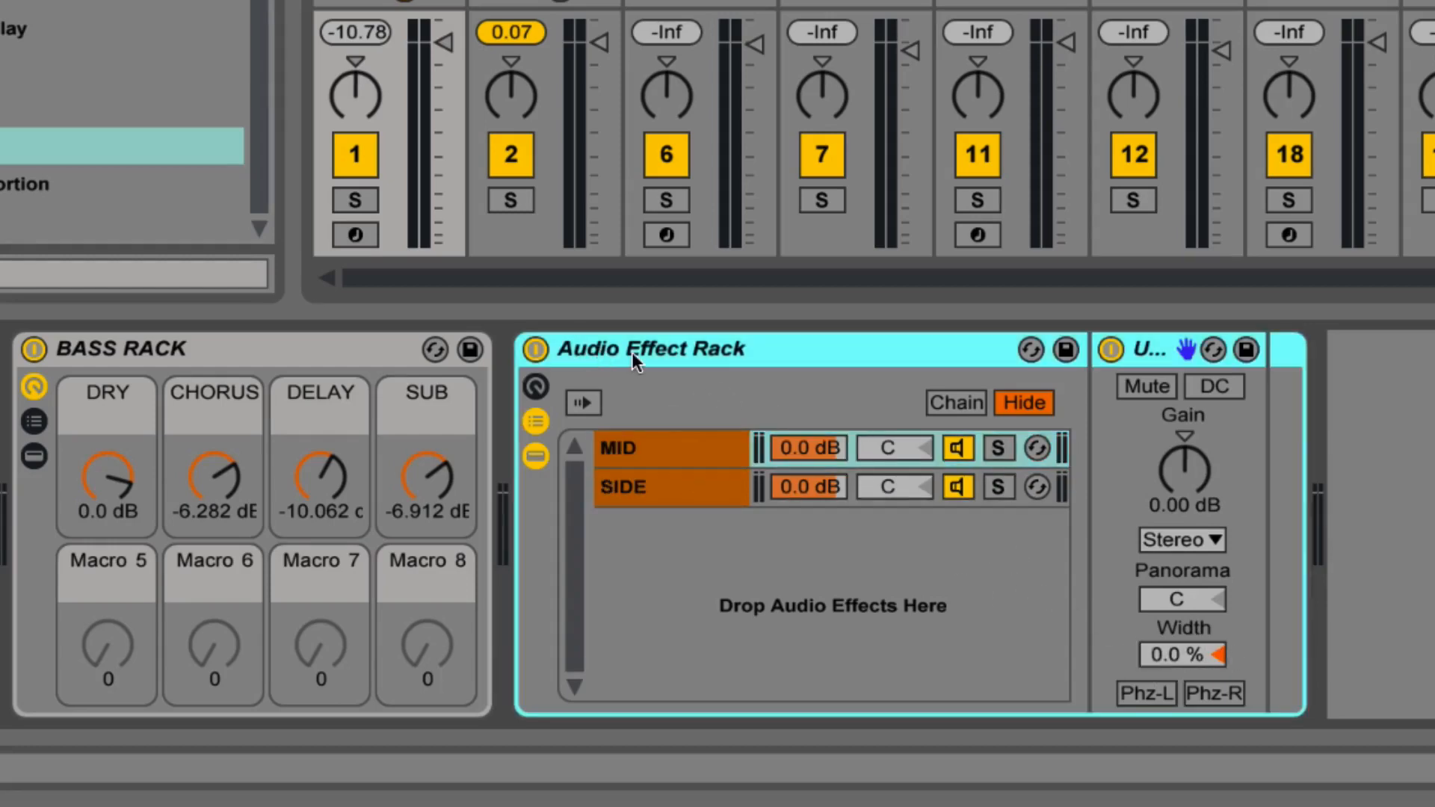
pyautogui.click(535, 349)
pyautogui.click(534, 350)
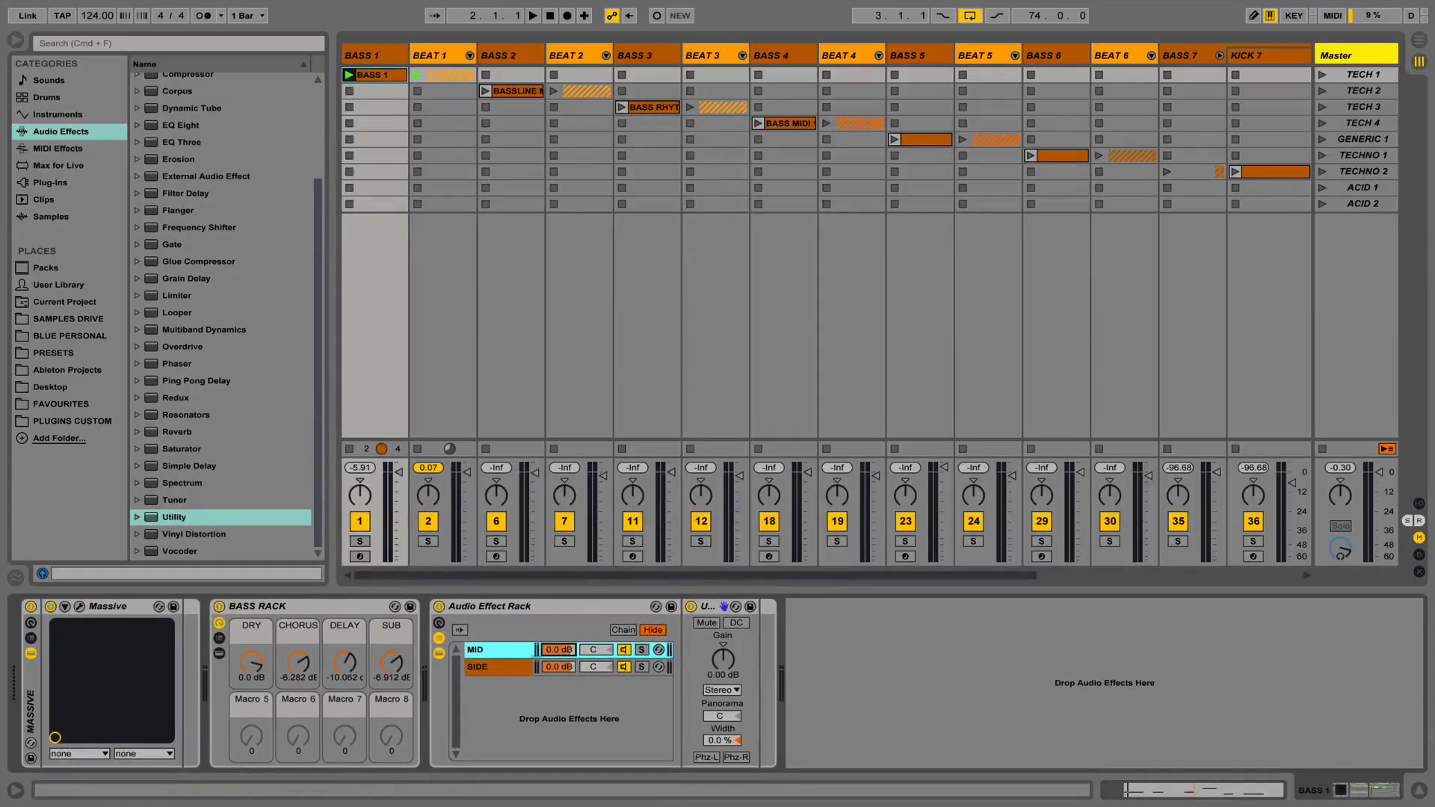
# Add an EQ Eight to the SIDE chain and set its band 1 to a low cut at 152 Hz.
pyautogui.click(524, 653)
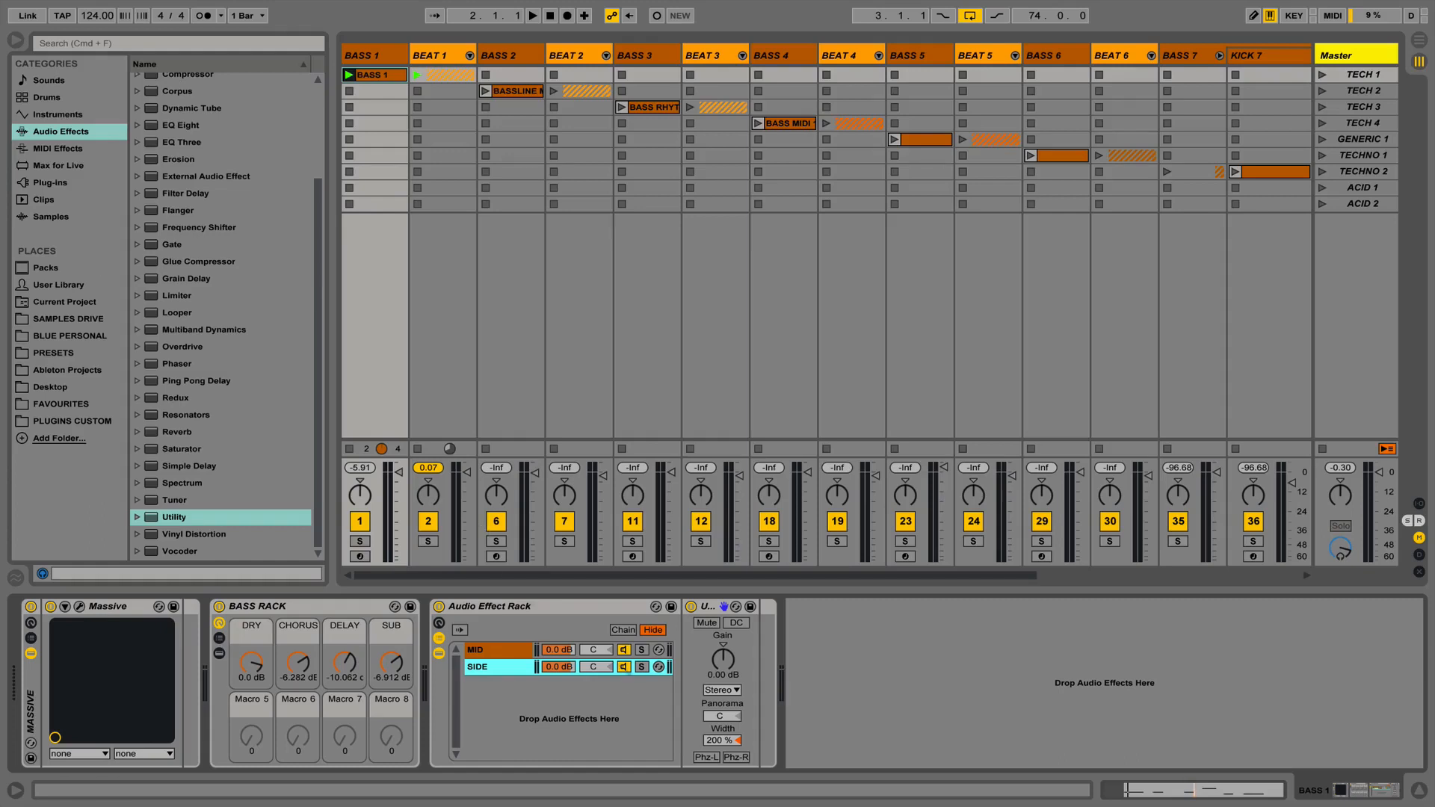
pyautogui.moveTo(182, 129); pyautogui.dragTo(523, 673)
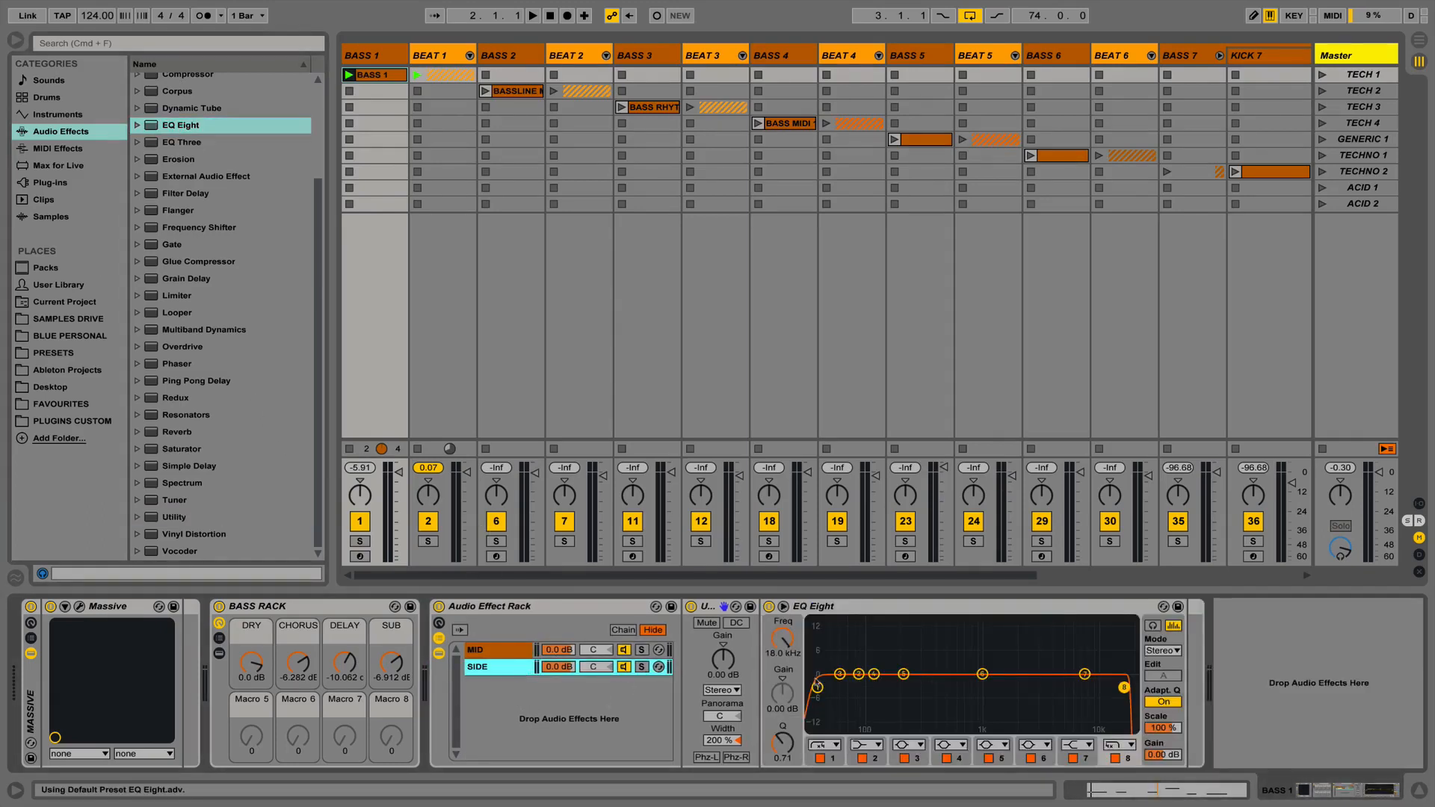
pyautogui.click(833, 744)
pyautogui.click(831, 748)
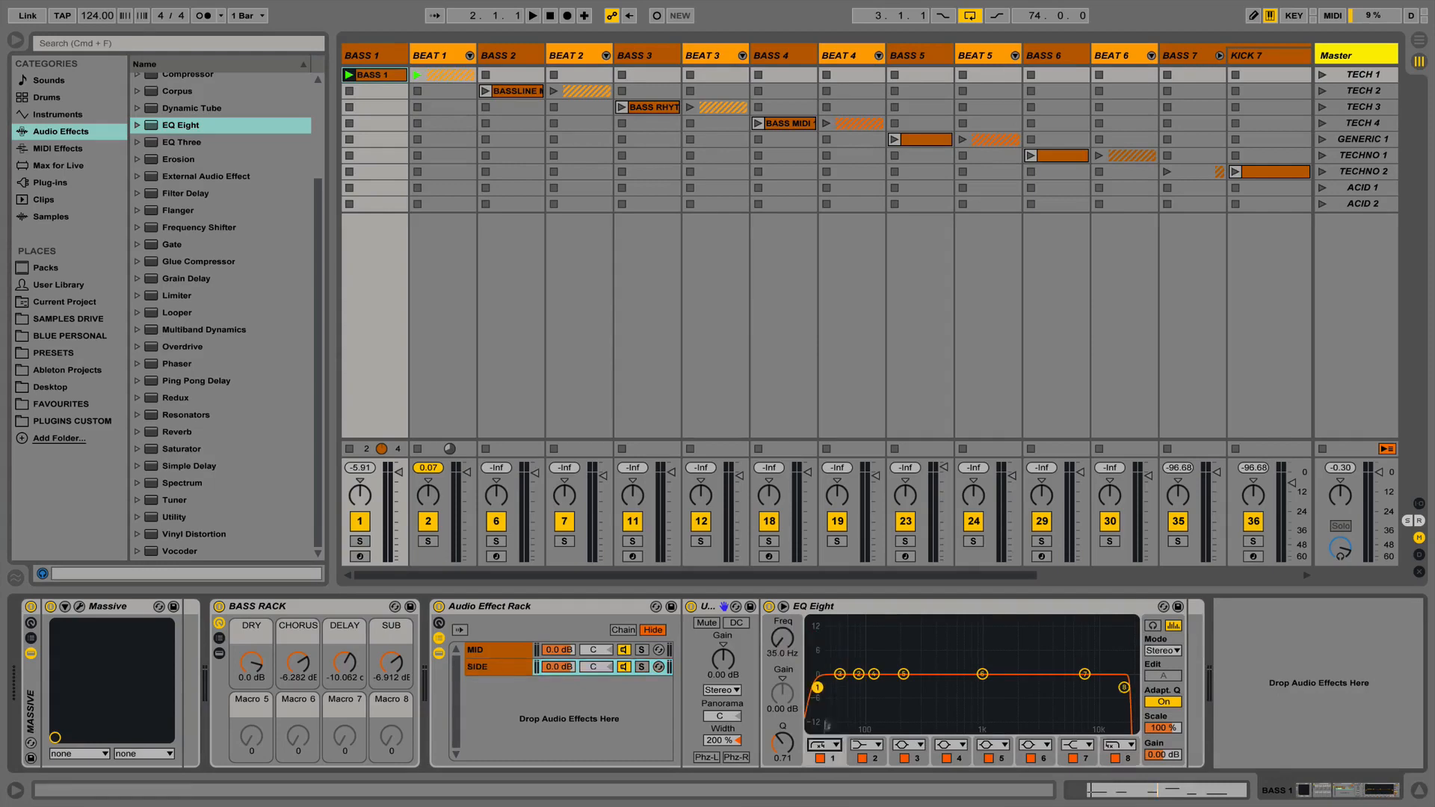
pyautogui.click(833, 745)
pyautogui.click(820, 652)
pyautogui.moveTo(783, 641)
pyautogui.mouseDown()
pyautogui.moveTo(783, 616)
pyautogui.moveTo(771, 655)
pyautogui.mouseUp()
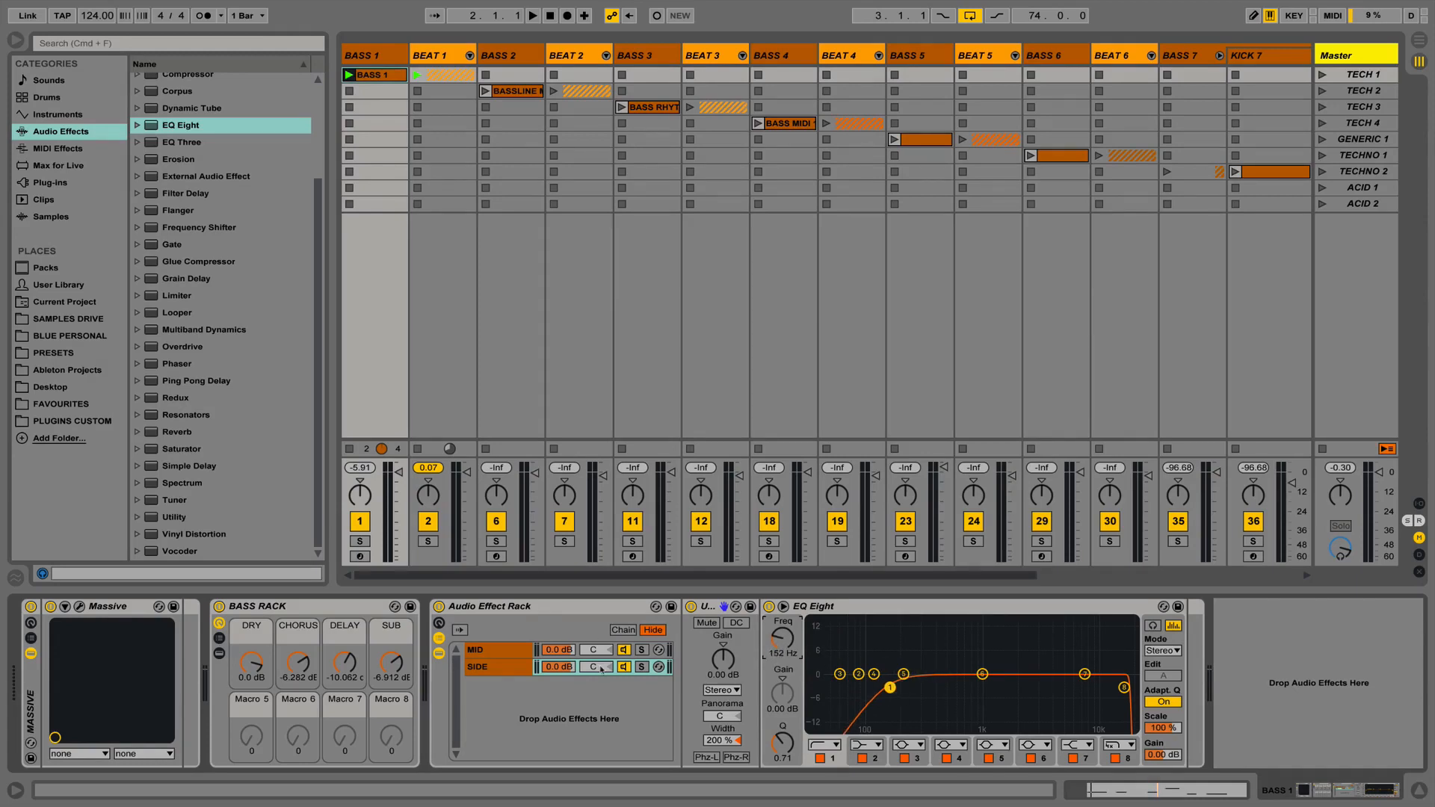
# During playback, raise the SIDE chain volume to 5.0 dB and compare the sound with the rack bypassed and active.
pyautogui.press('space')
pyautogui.click(561, 670)
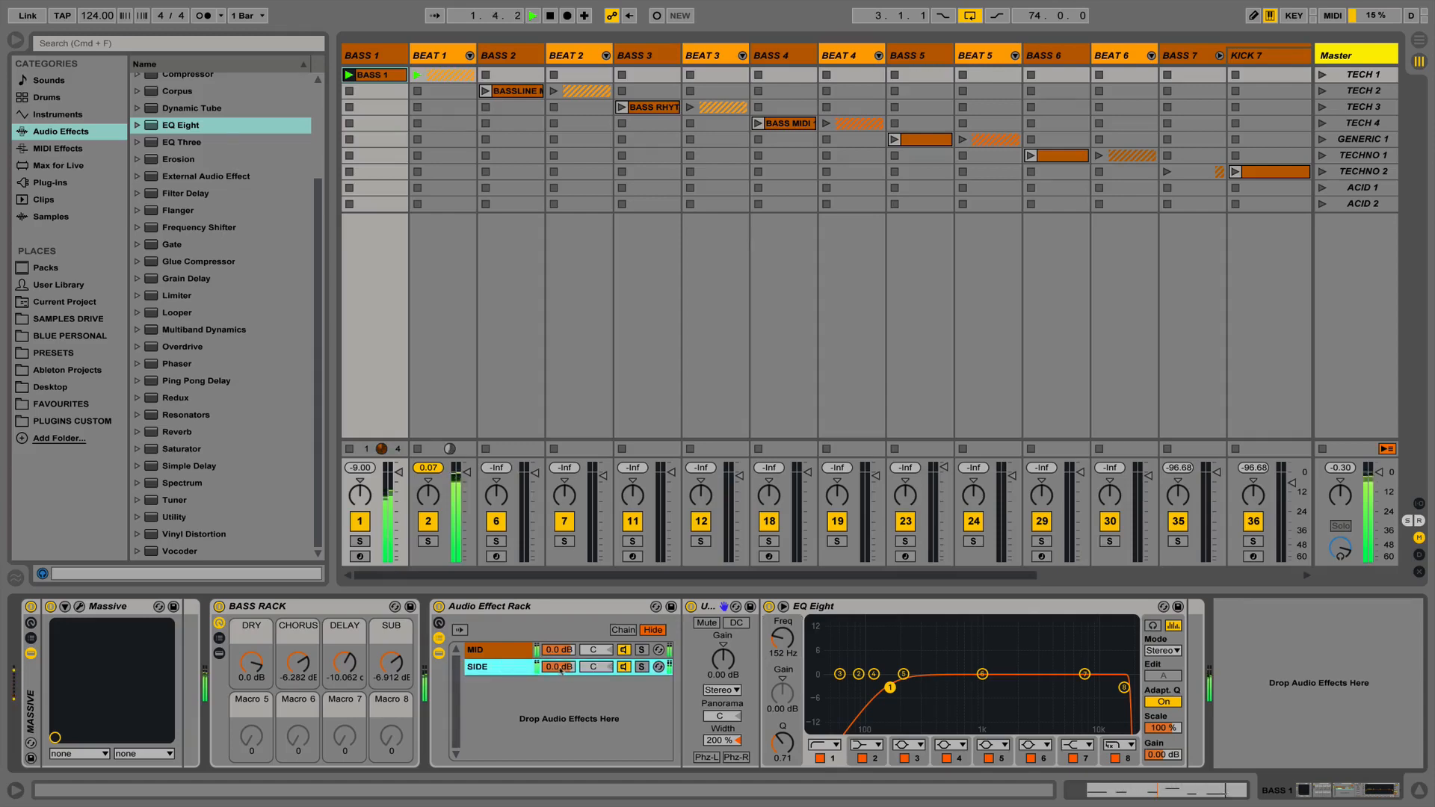
pyautogui.moveTo(561, 671); pyautogui.dragTo(561, 656)
pyautogui.click(439, 606)
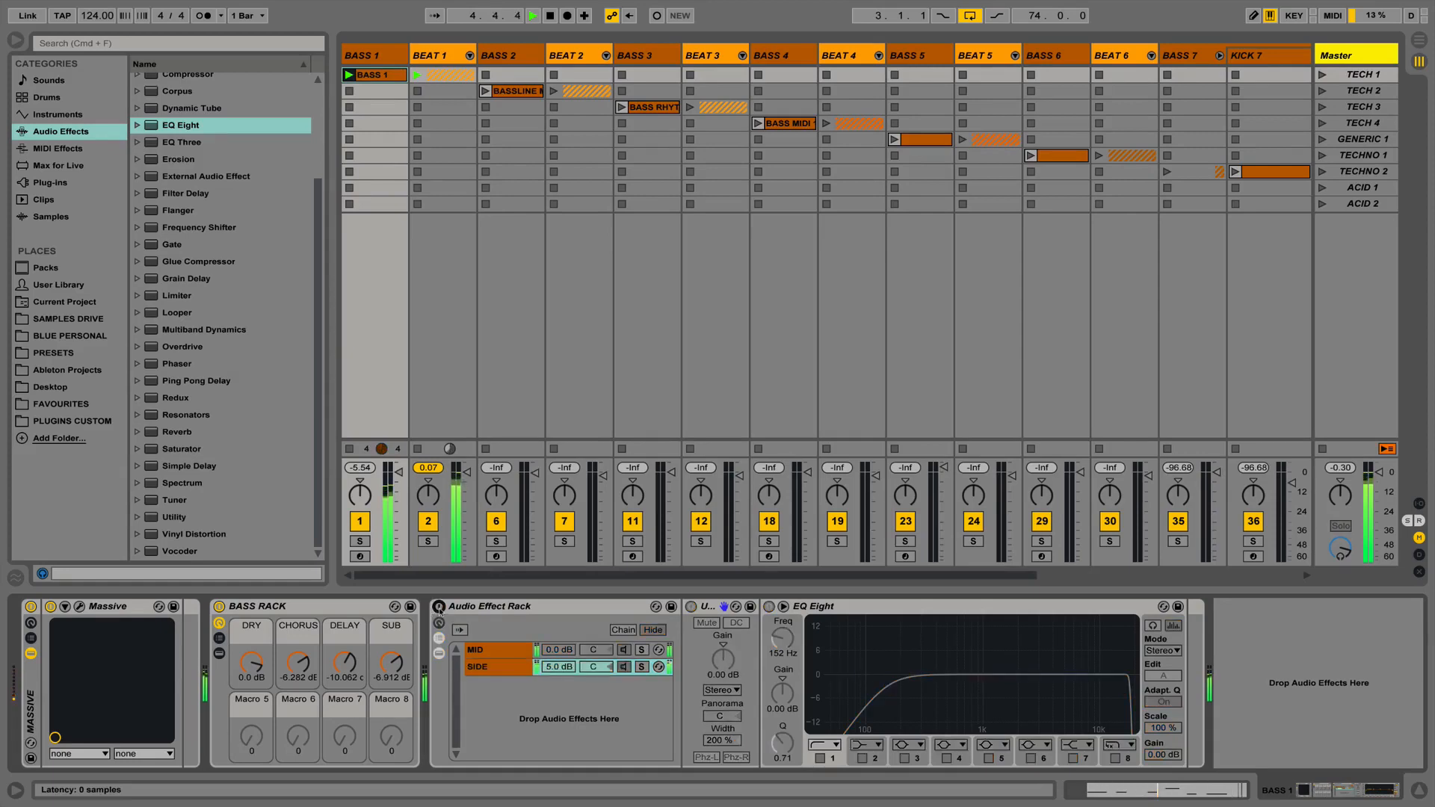
pyautogui.click(439, 607)
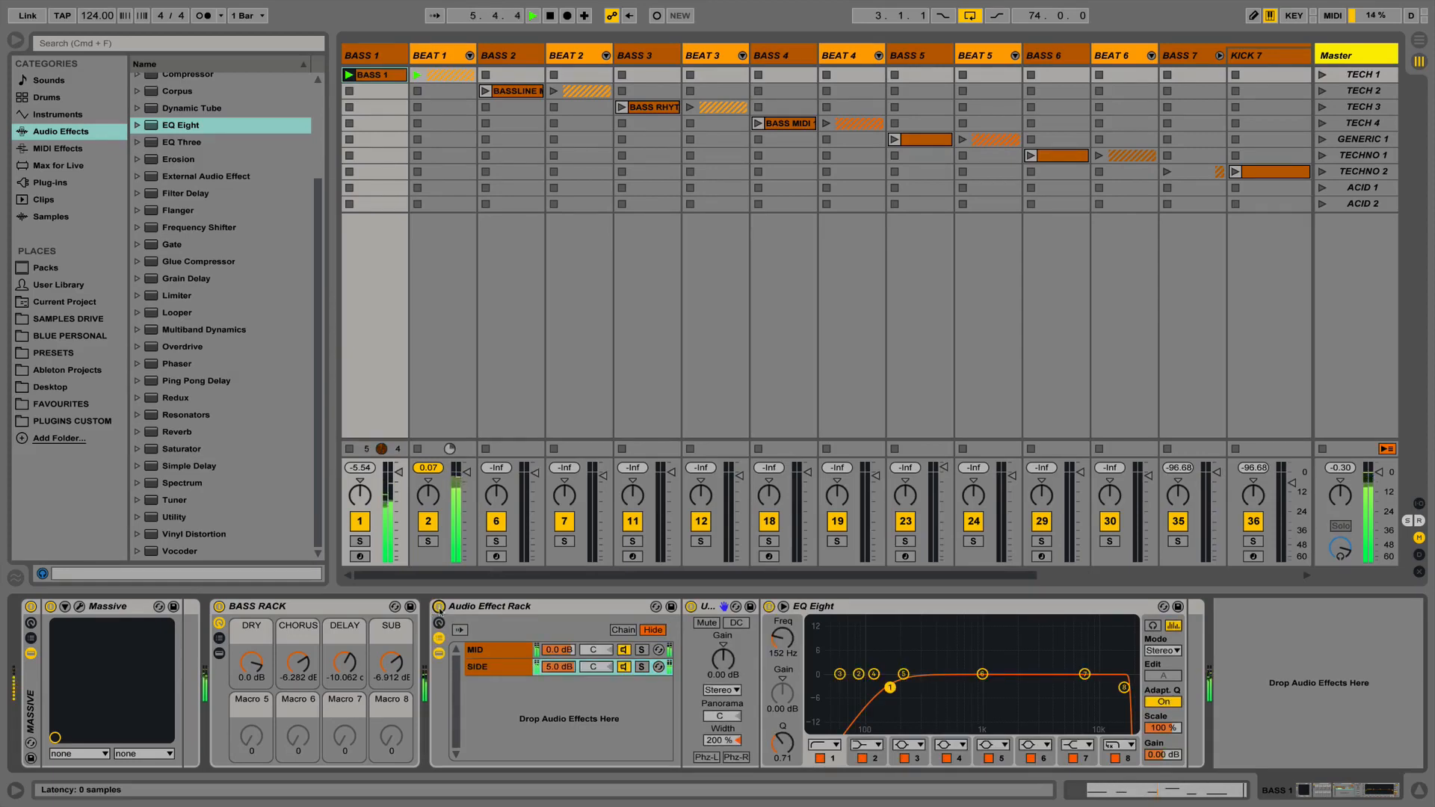
pyautogui.click(439, 607)
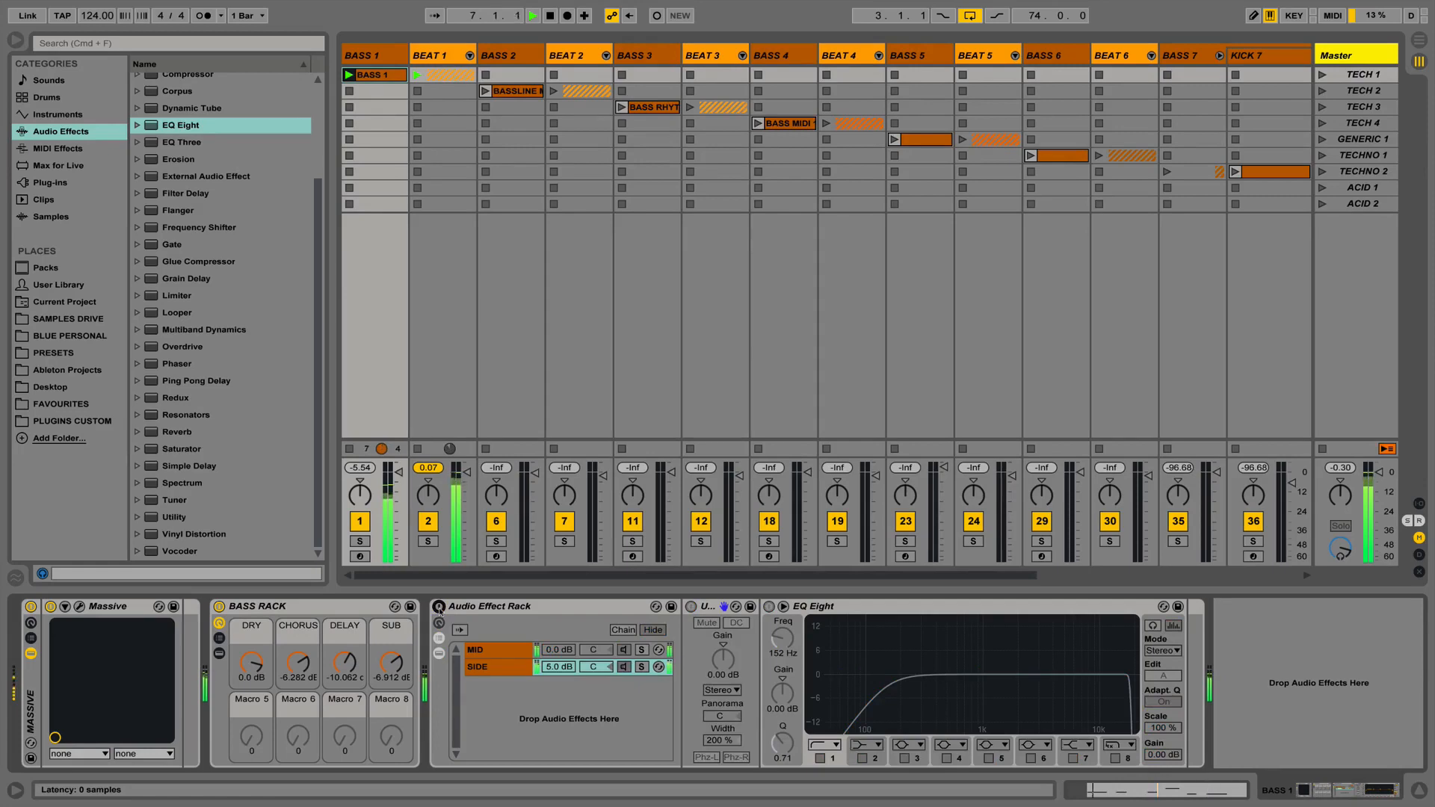
pyautogui.click(438, 607)
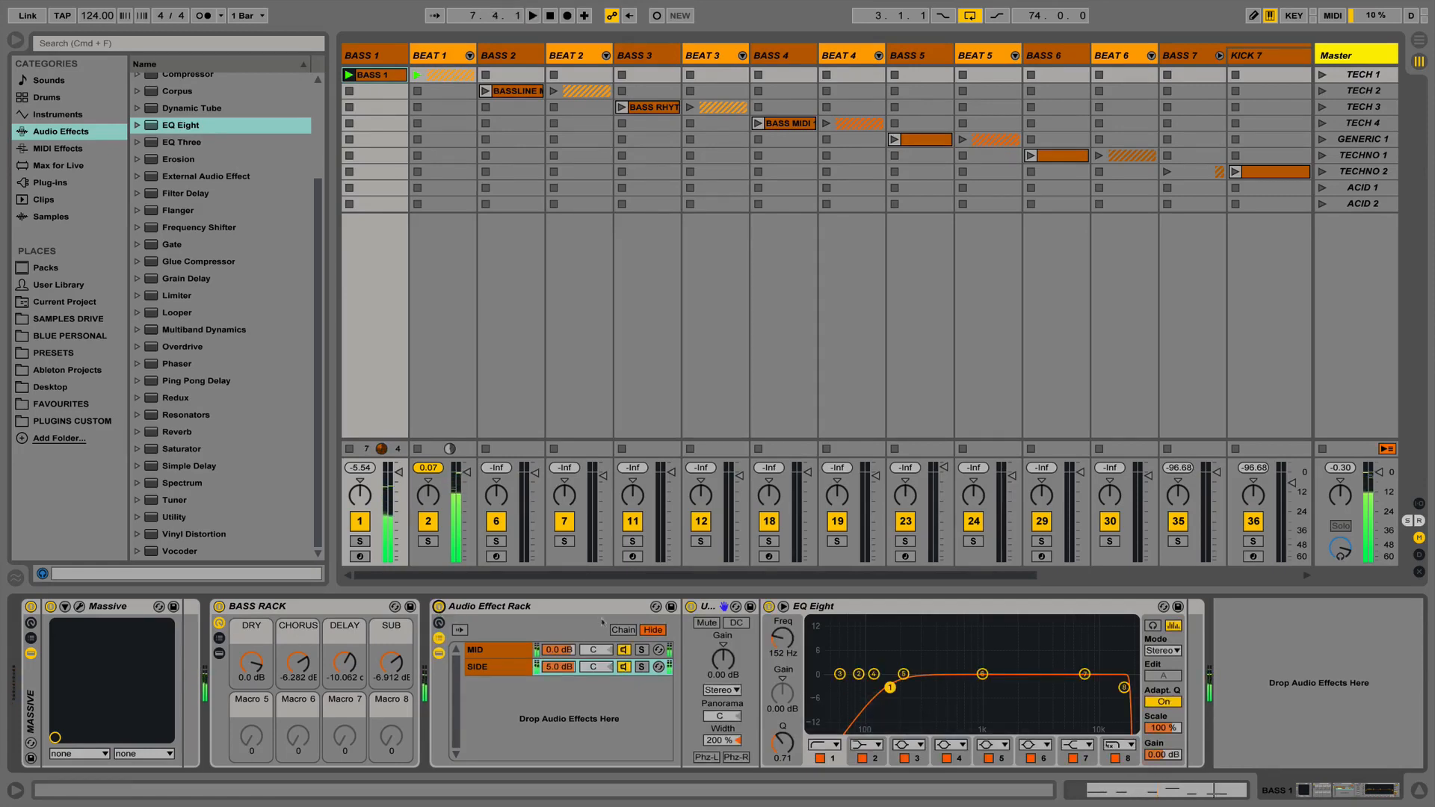
# Delete the mid/side Audio Effect Rack and add an EQ Eight after the BASS RACK.
pyautogui.click(525, 607)
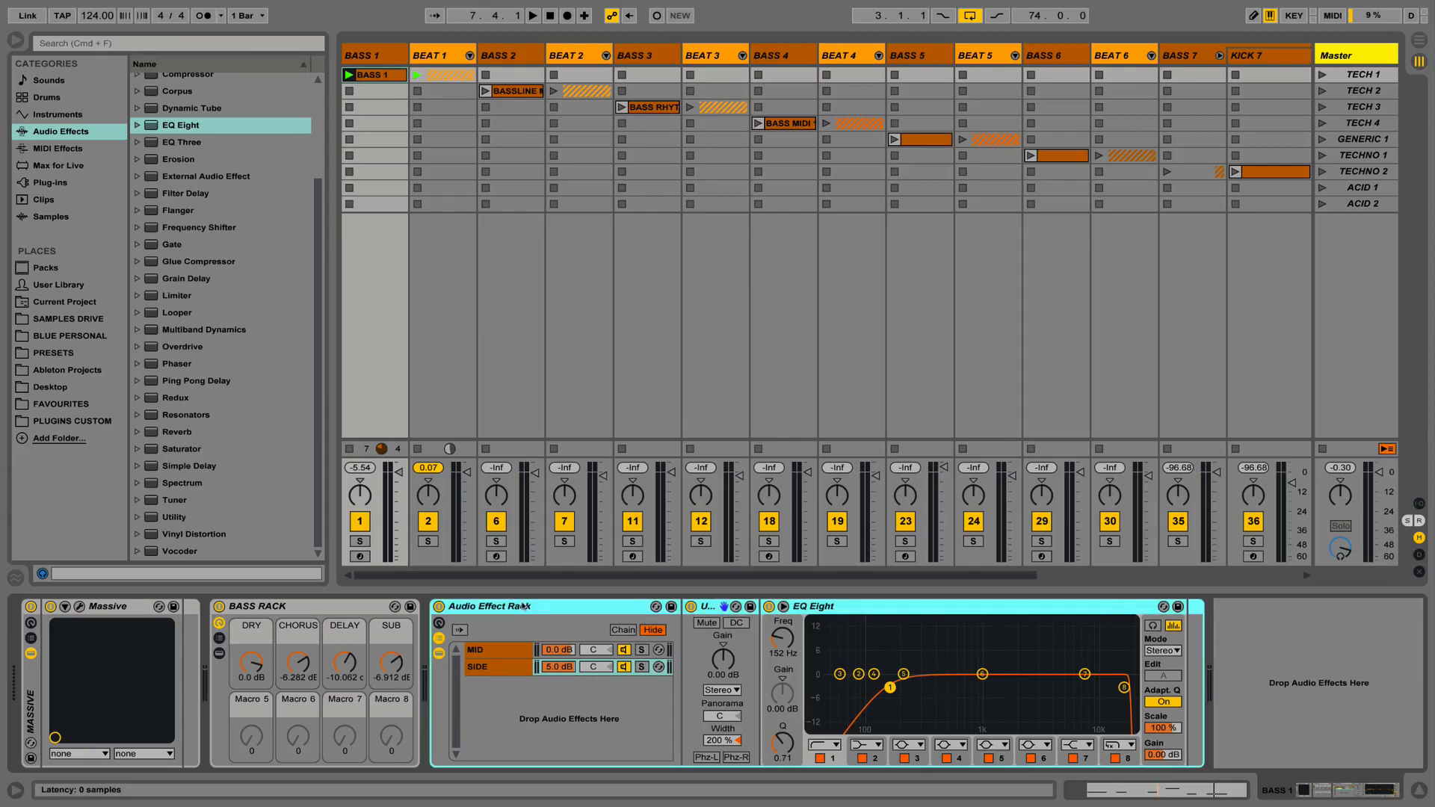
pyautogui.press('Delete')
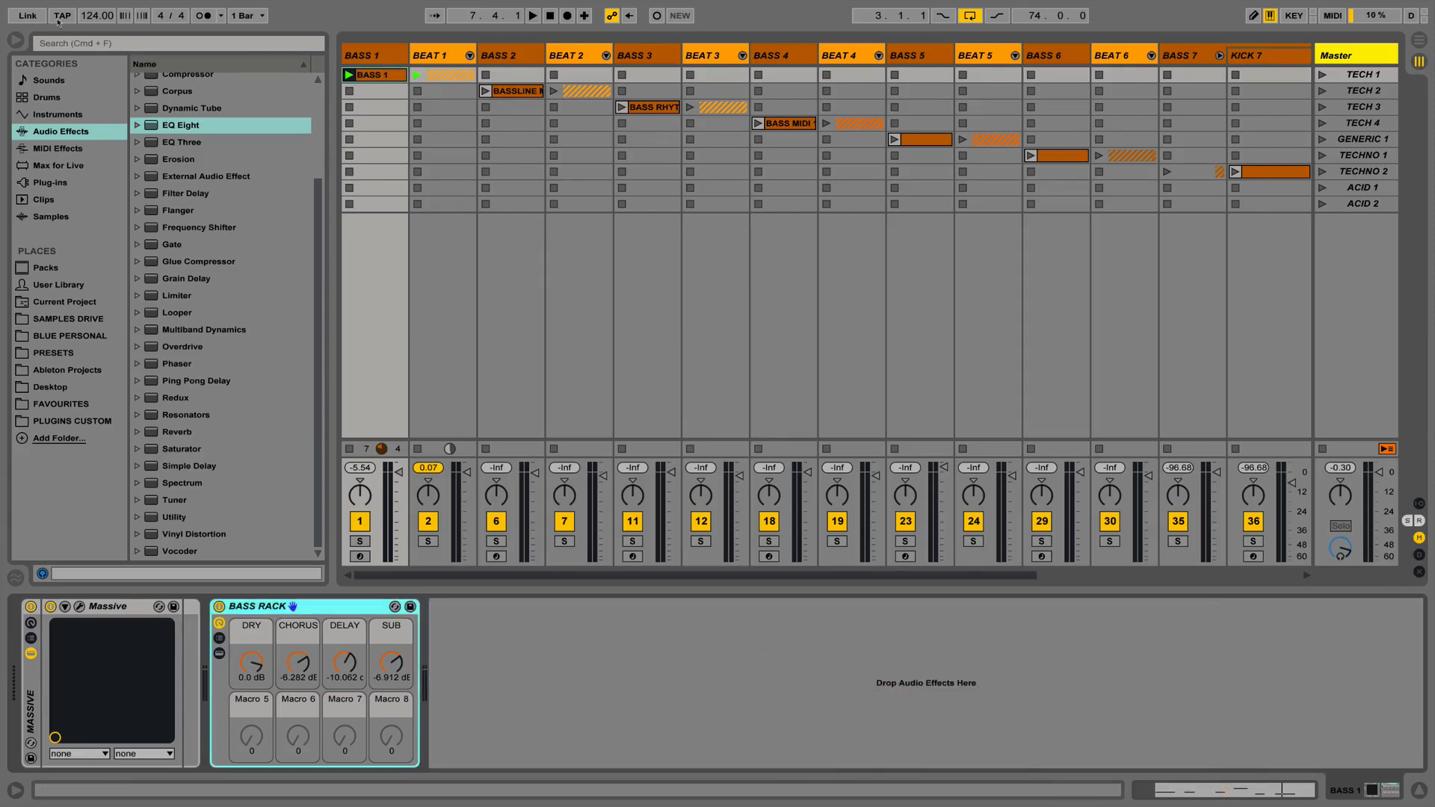
pyautogui.moveTo(174, 135)
pyautogui.mouseDown()
pyautogui.moveTo(389, 449)
pyautogui.moveTo(588, 661)
pyautogui.mouseUp()
# Switch the EQ Eight to M/S mode and lower the mid channel's band 7 shelf to -8.55 dB at 805 Hz.
pyautogui.click(834, 653)
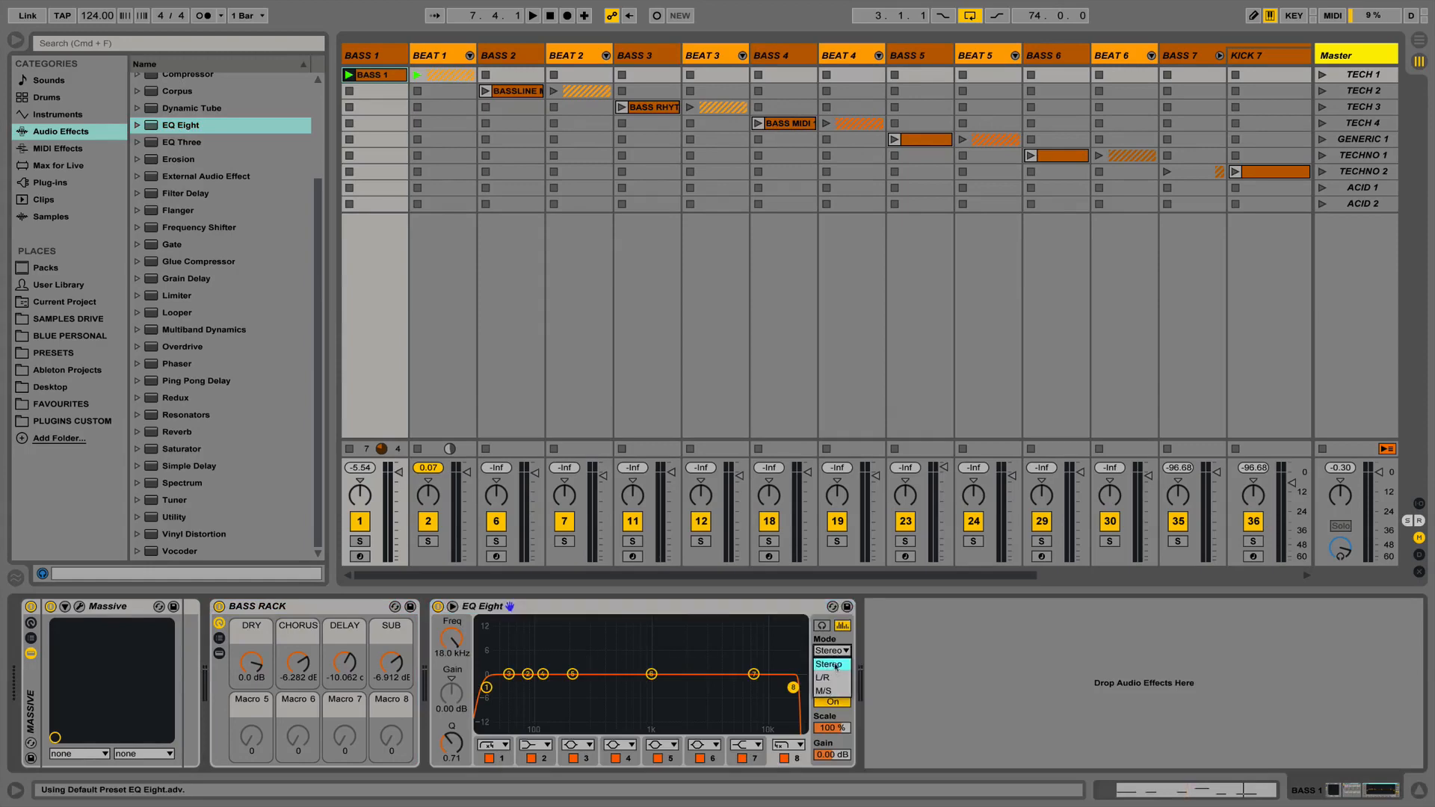
pyautogui.click(827, 677)
pyautogui.click(832, 652)
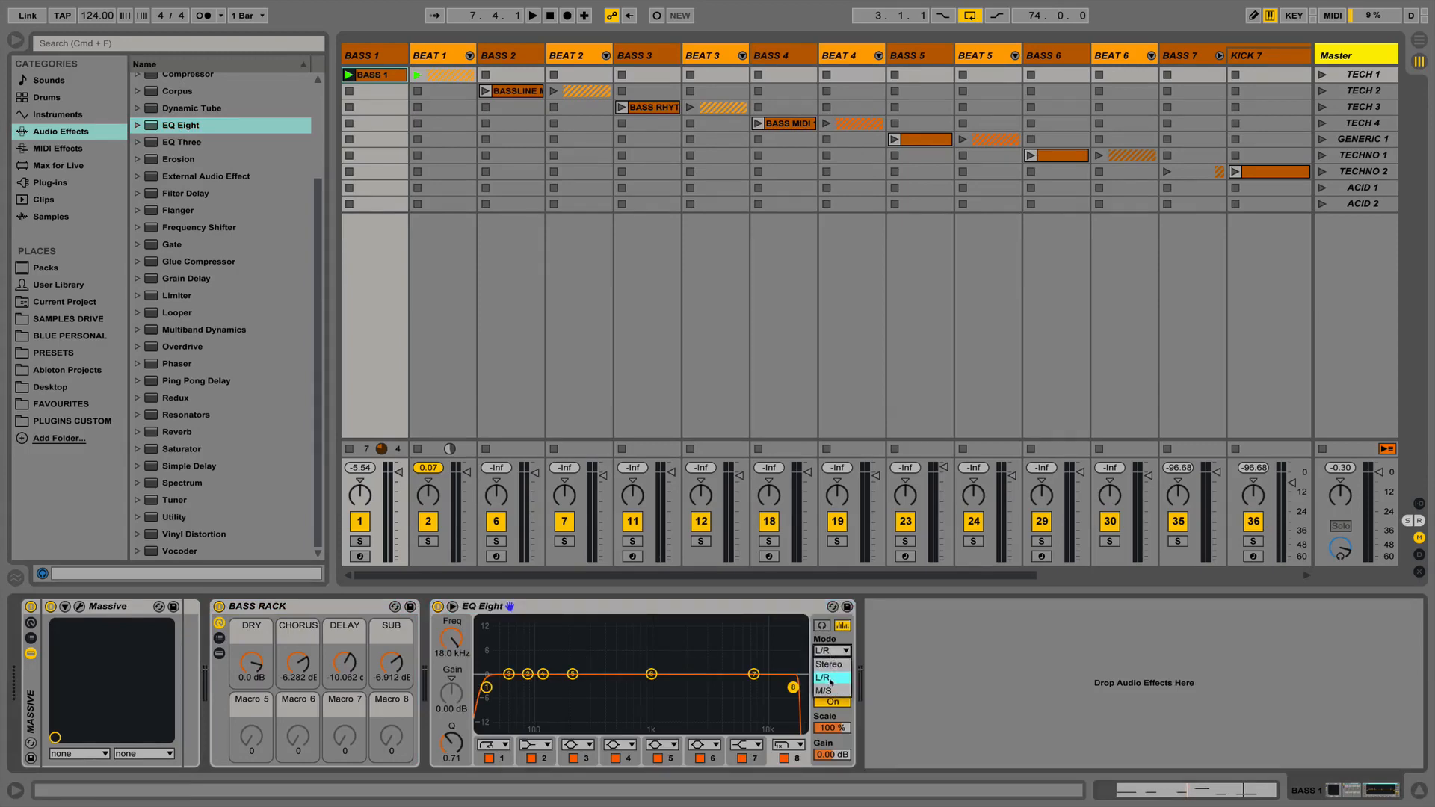
pyautogui.click(826, 691)
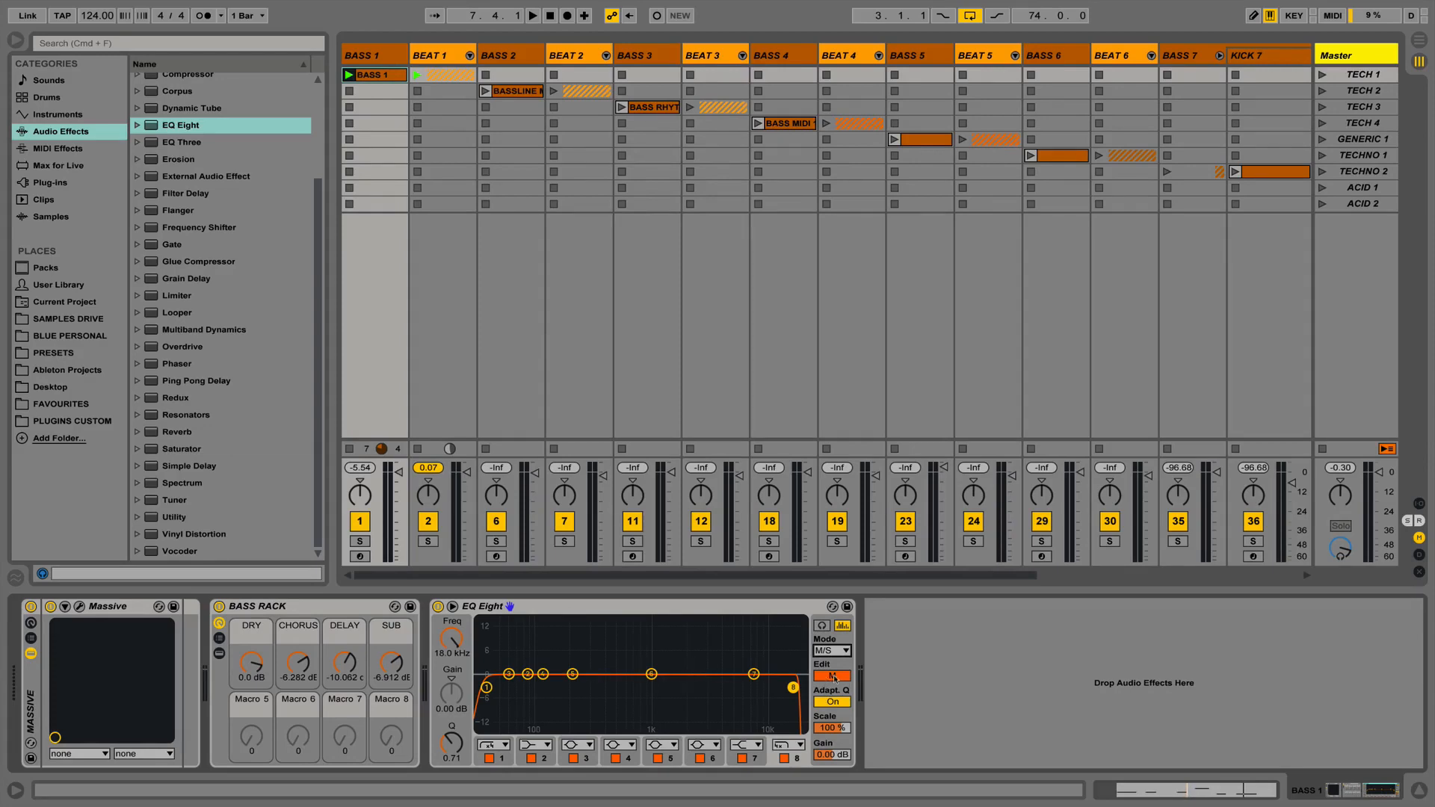
pyautogui.moveTo(754, 674); pyautogui.dragTo(640, 706)
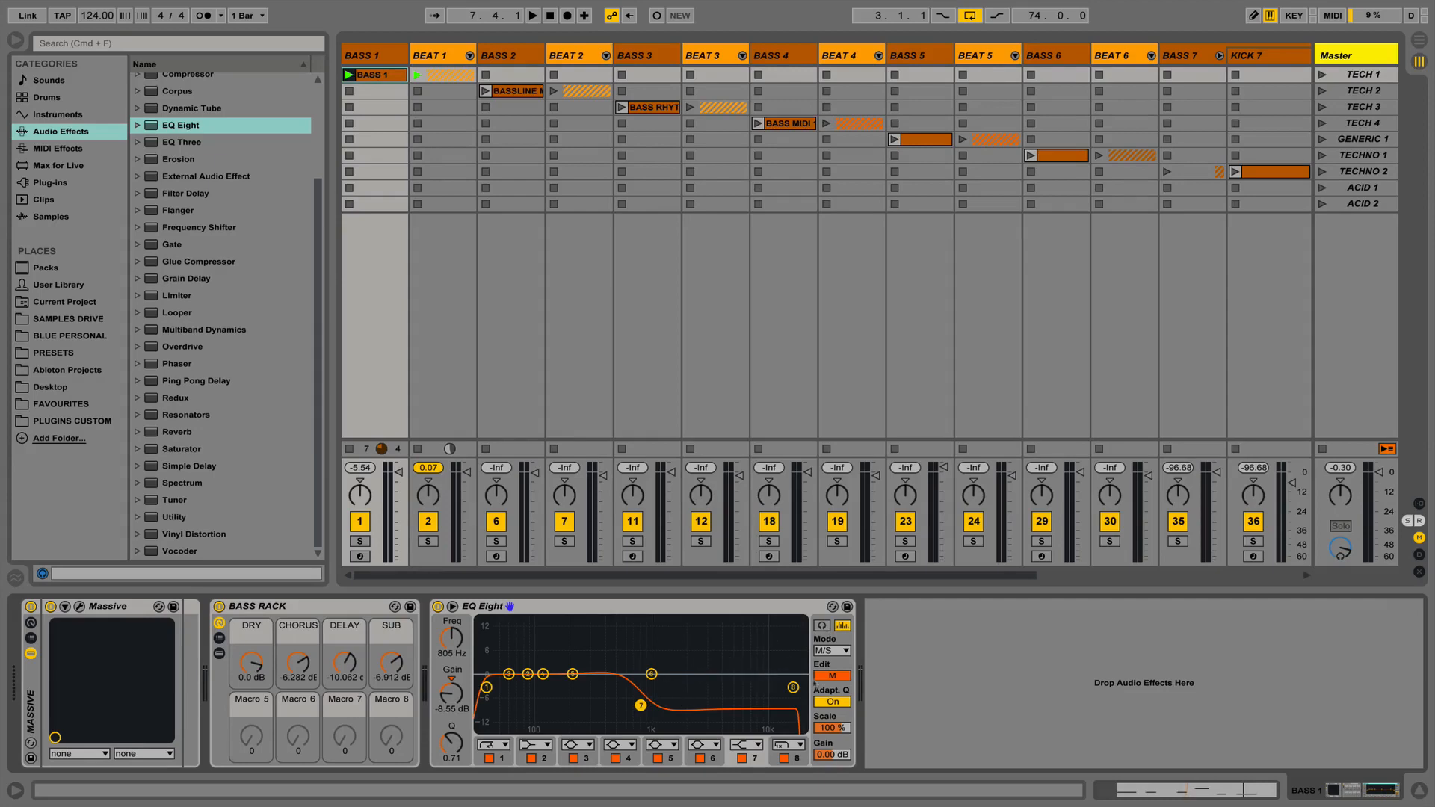
# In the EQ Eight's side channel, enable band 1 as a low cut and boost band 6 and band 5, the latter by 3.84 dB at 1.90 kHz.
pyautogui.click(829, 678)
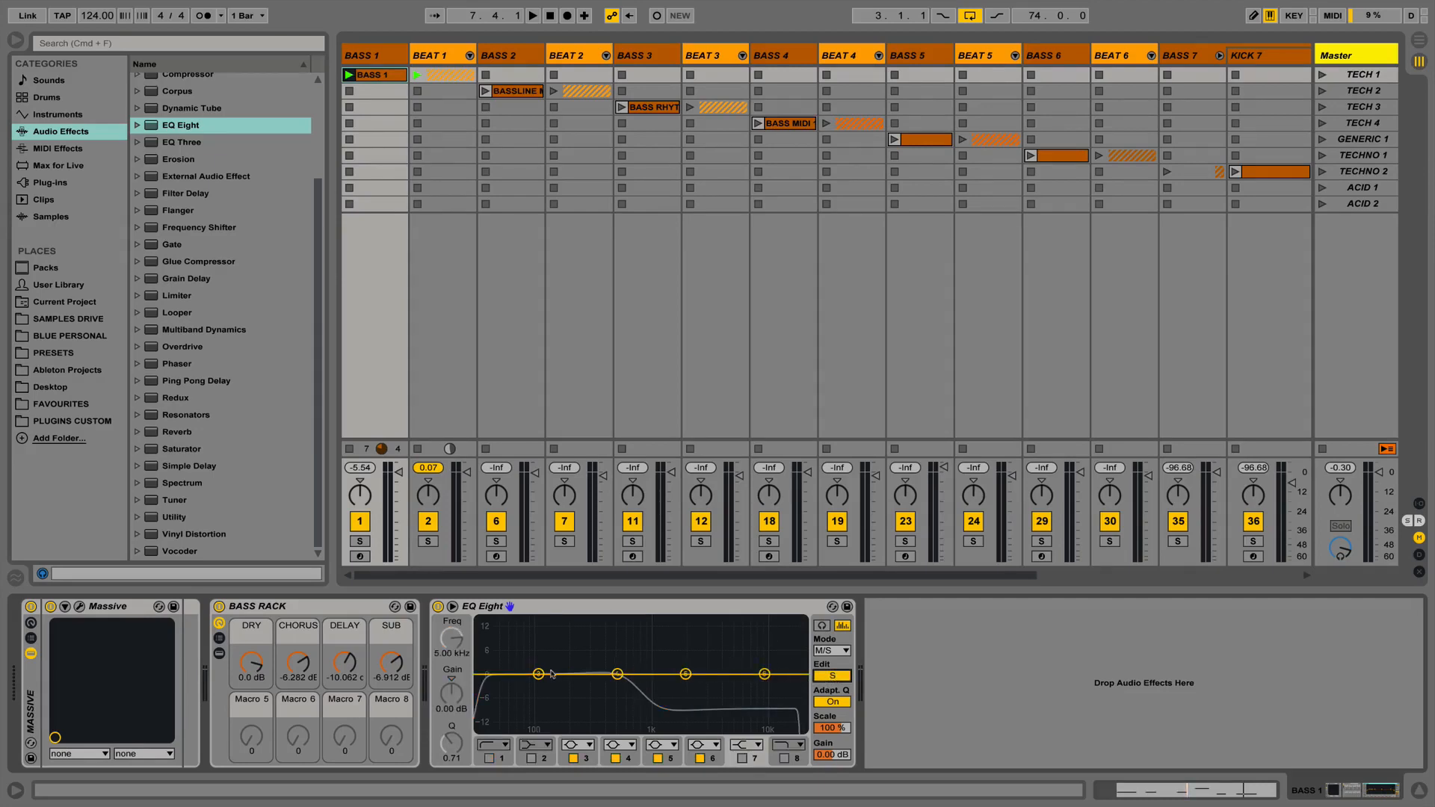
pyautogui.click(491, 758)
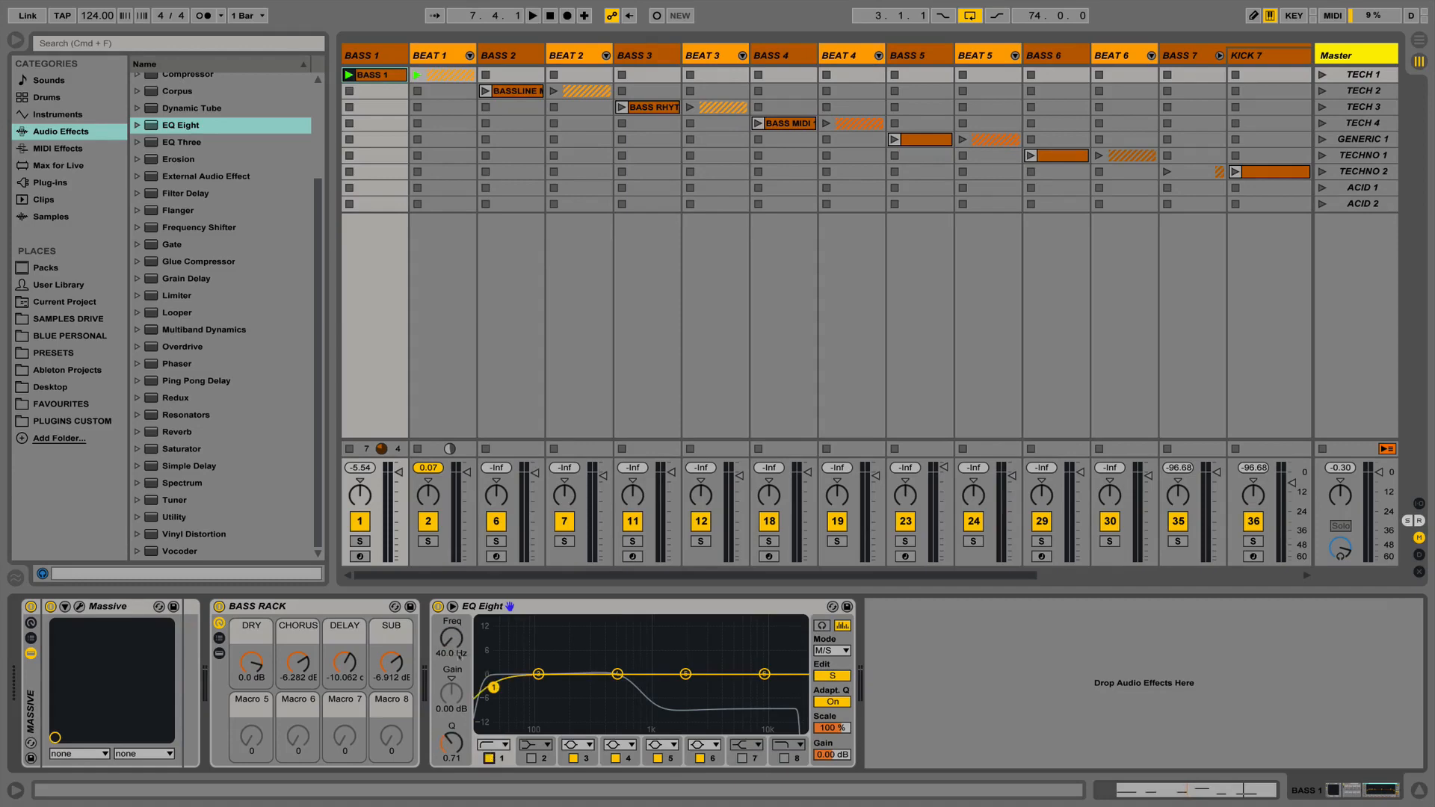
pyautogui.moveTo(466, 621); pyautogui.dragTo(466, 586)
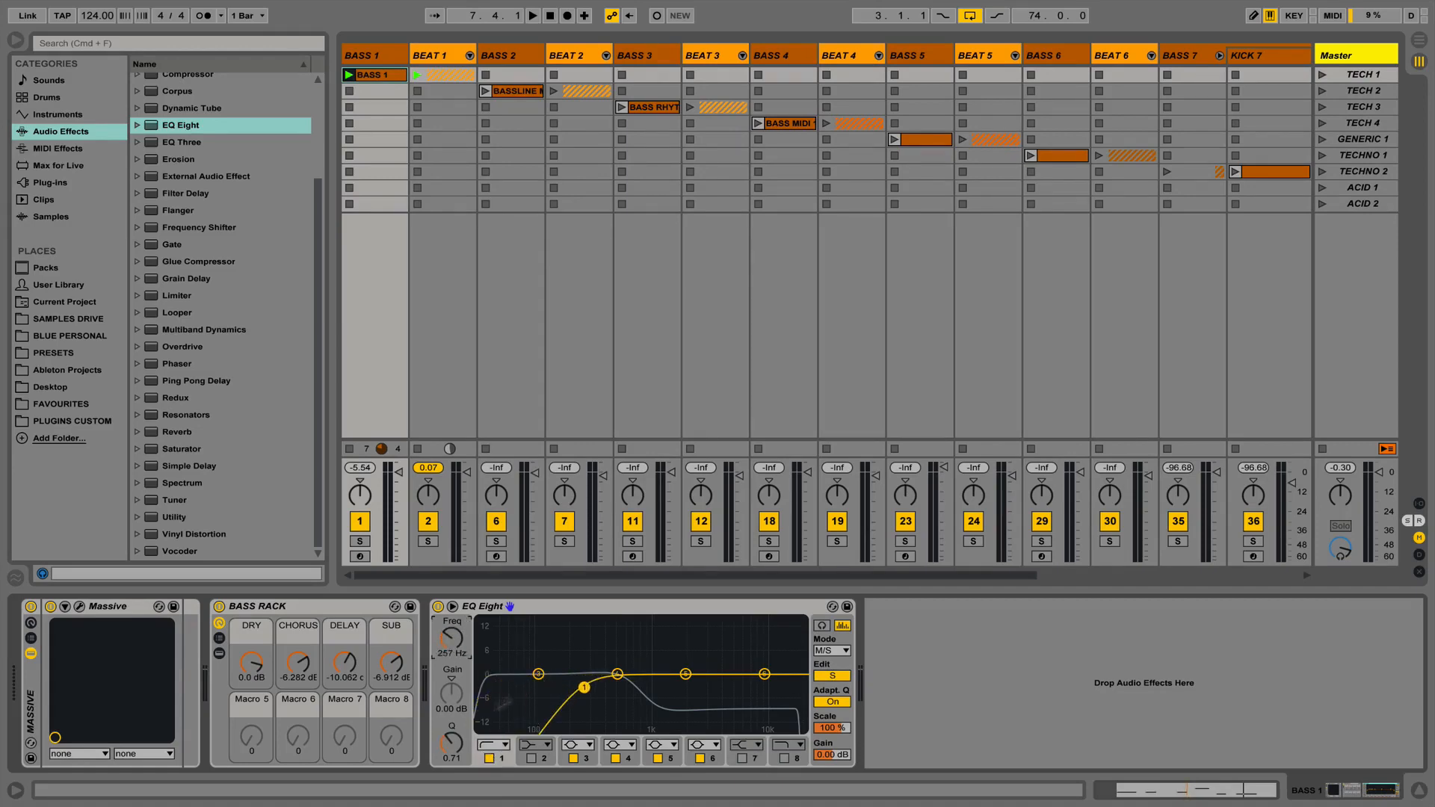
pyautogui.moveTo(470, 656); pyautogui.dragTo(469, 652)
pyautogui.moveTo(687, 674)
pyautogui.mouseDown()
pyautogui.moveTo(702, 657)
pyautogui.moveTo(764, 672)
pyautogui.moveTo(765, 658)
pyautogui.moveTo(685, 664)
pyautogui.mouseUp()
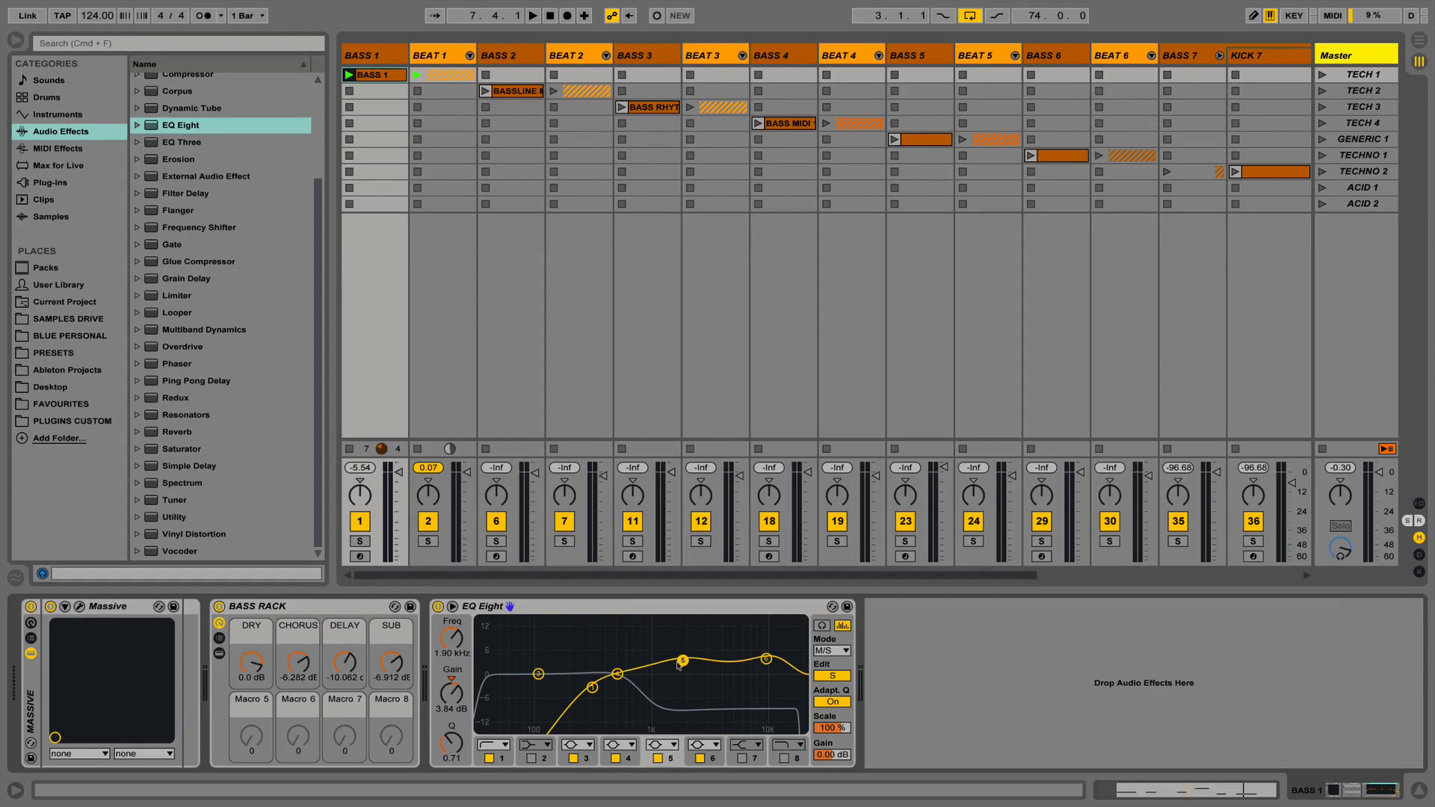
# Solo the BASS 1 track and compare its sound during playback with the EQ Eight bypassed and active.
pyautogui.click(360, 541)
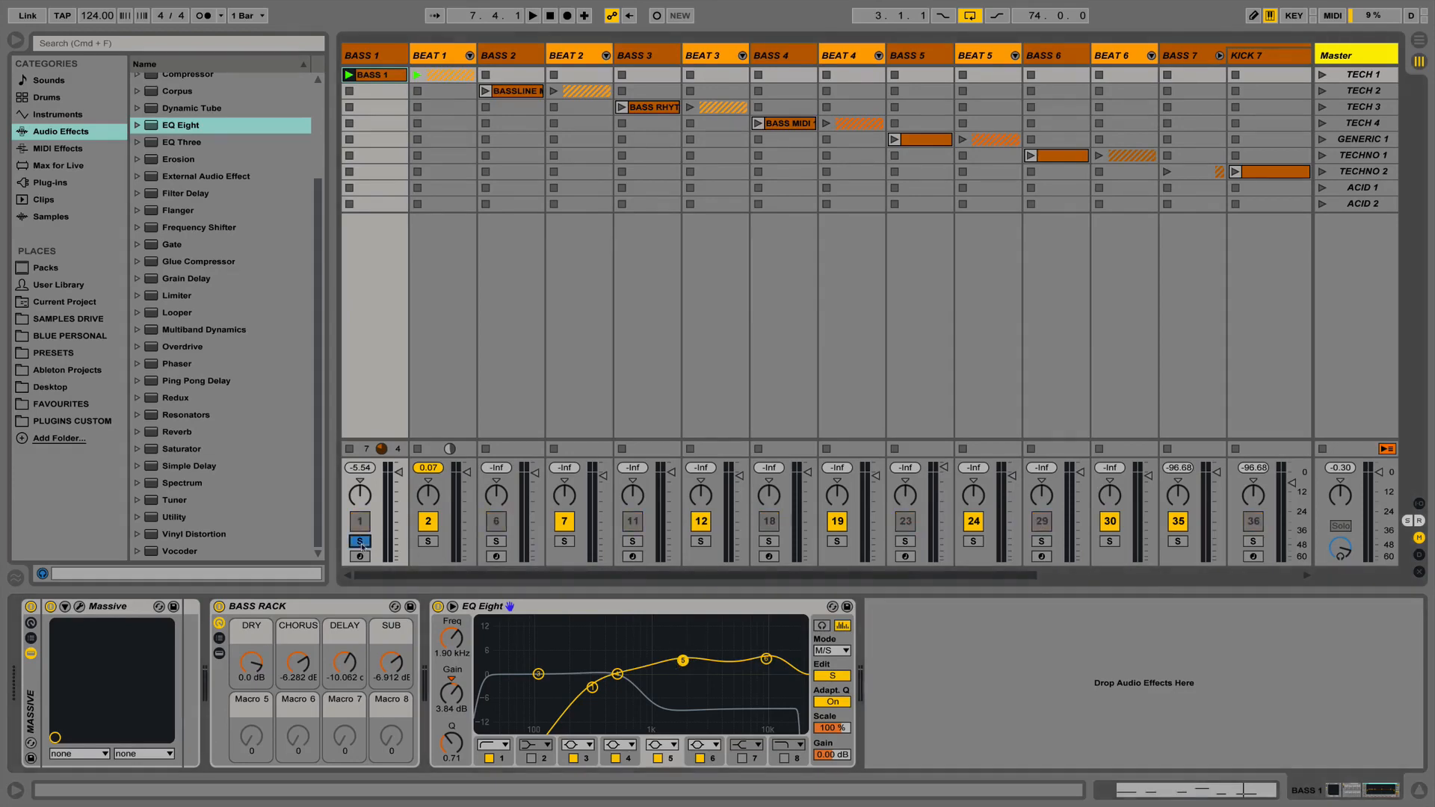
pyautogui.press('space')
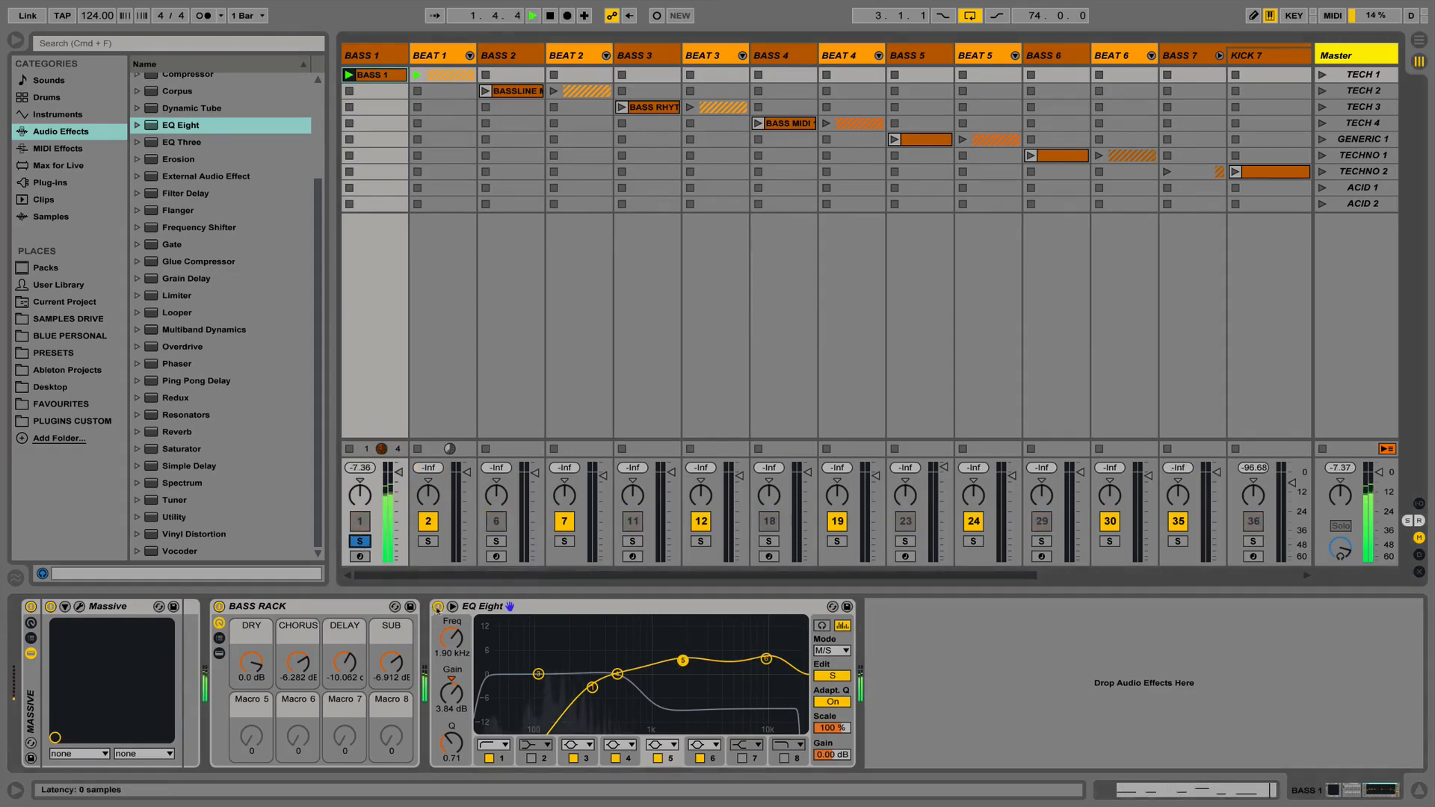
pyautogui.click(437, 607)
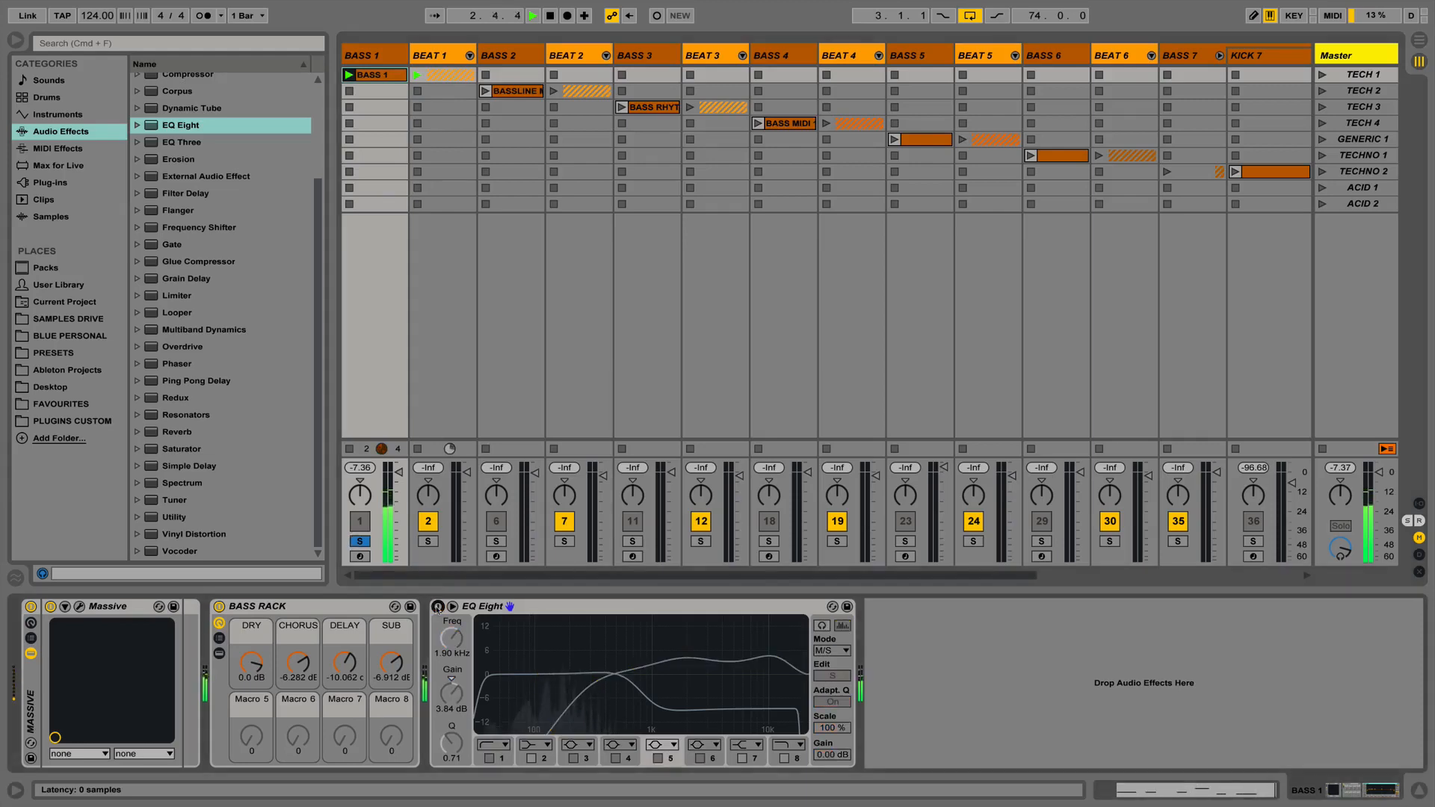
pyautogui.click(437, 607)
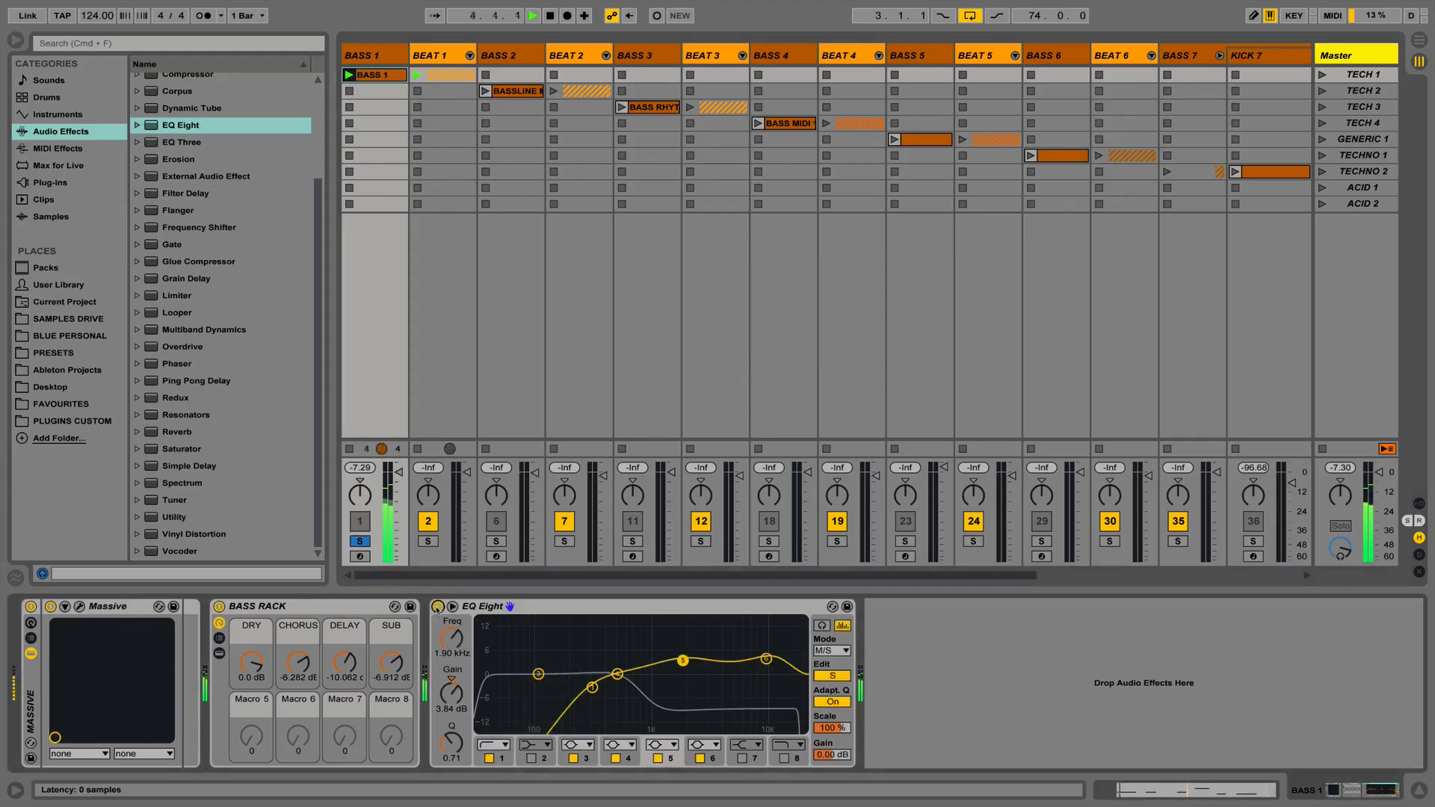
# In the EQ Eight's mid channel, move band 7 slightly and boost bands 5 and 3, the latter by 1.61 dB at 61.2 Hz.
pyautogui.click(835, 676)
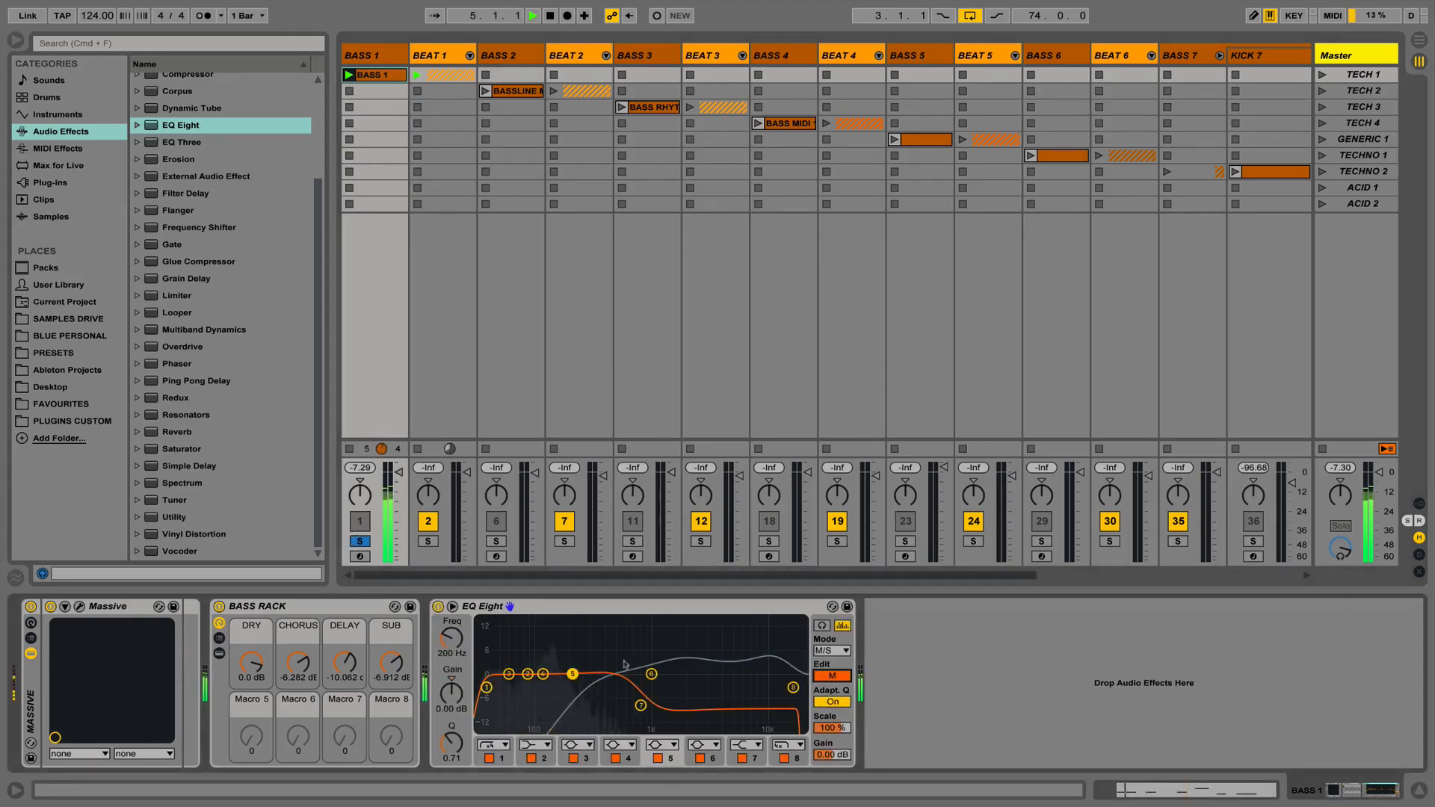
pyautogui.moveTo(641, 705); pyautogui.dragTo(645, 704)
pyautogui.moveTo(573, 675); pyautogui.dragTo(514, 669)
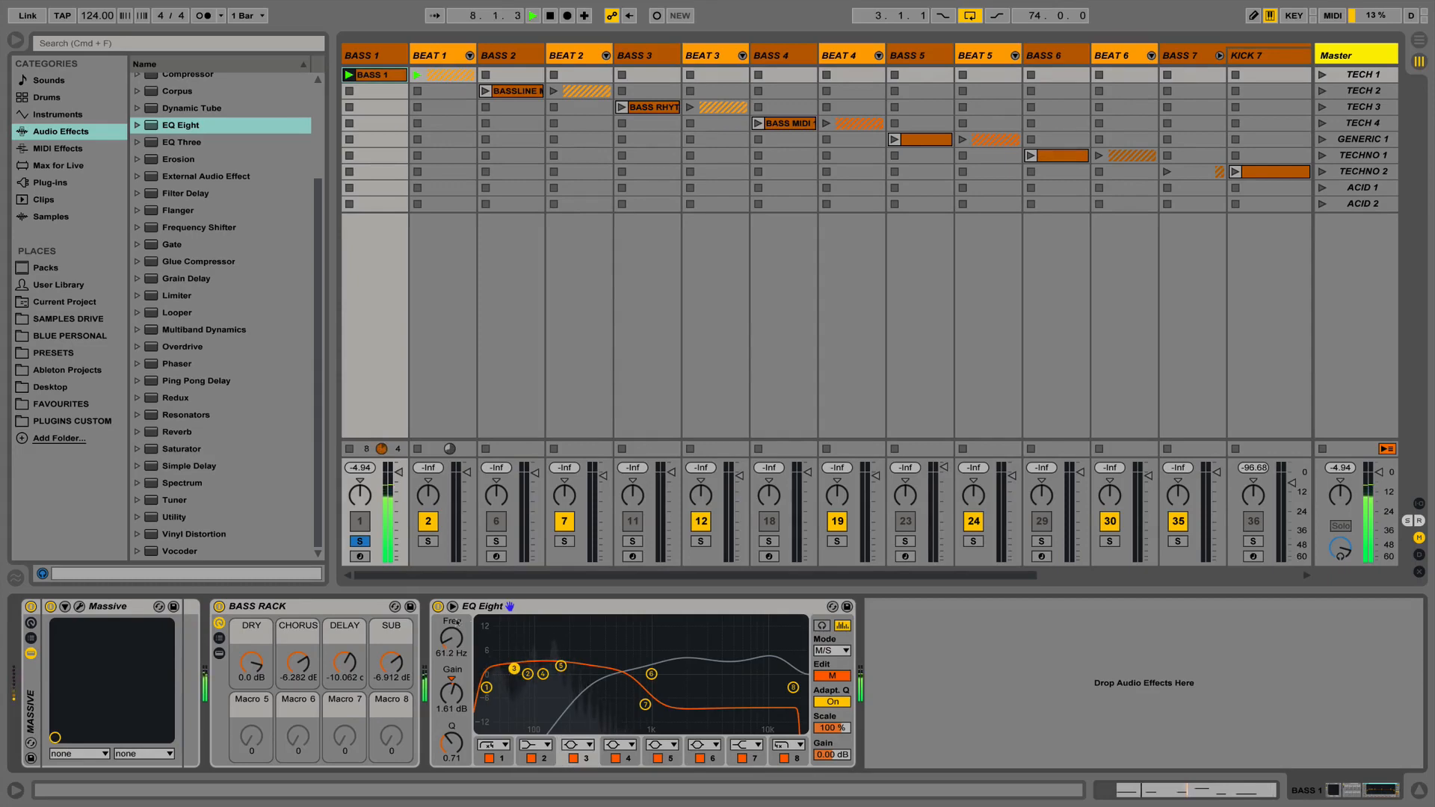
# Compare the bass with the EQ Eight bypassed and active, and delete the EQ Eight from BASS 1.
pyautogui.click(438, 606)
pyautogui.click(437, 606)
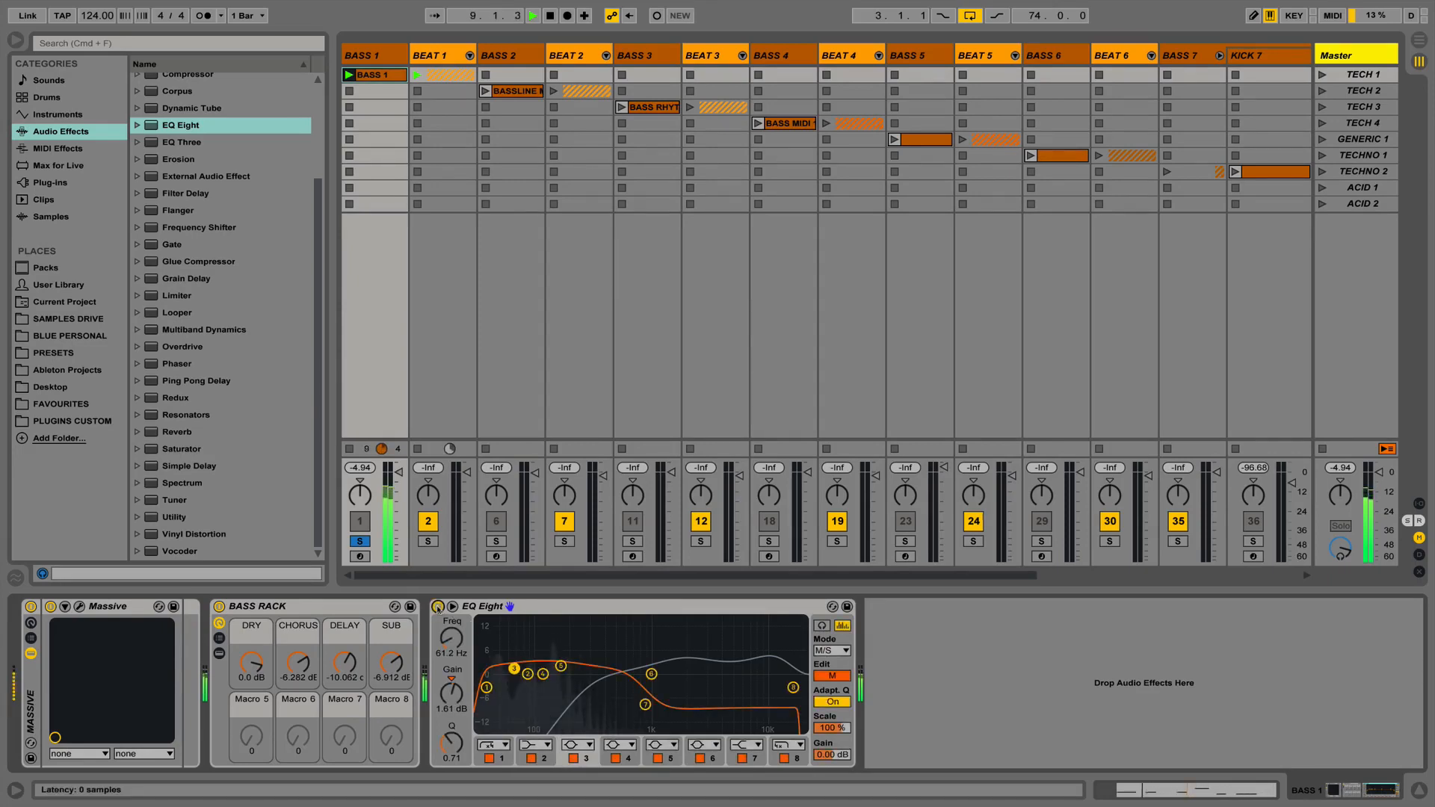
pyautogui.click(438, 606)
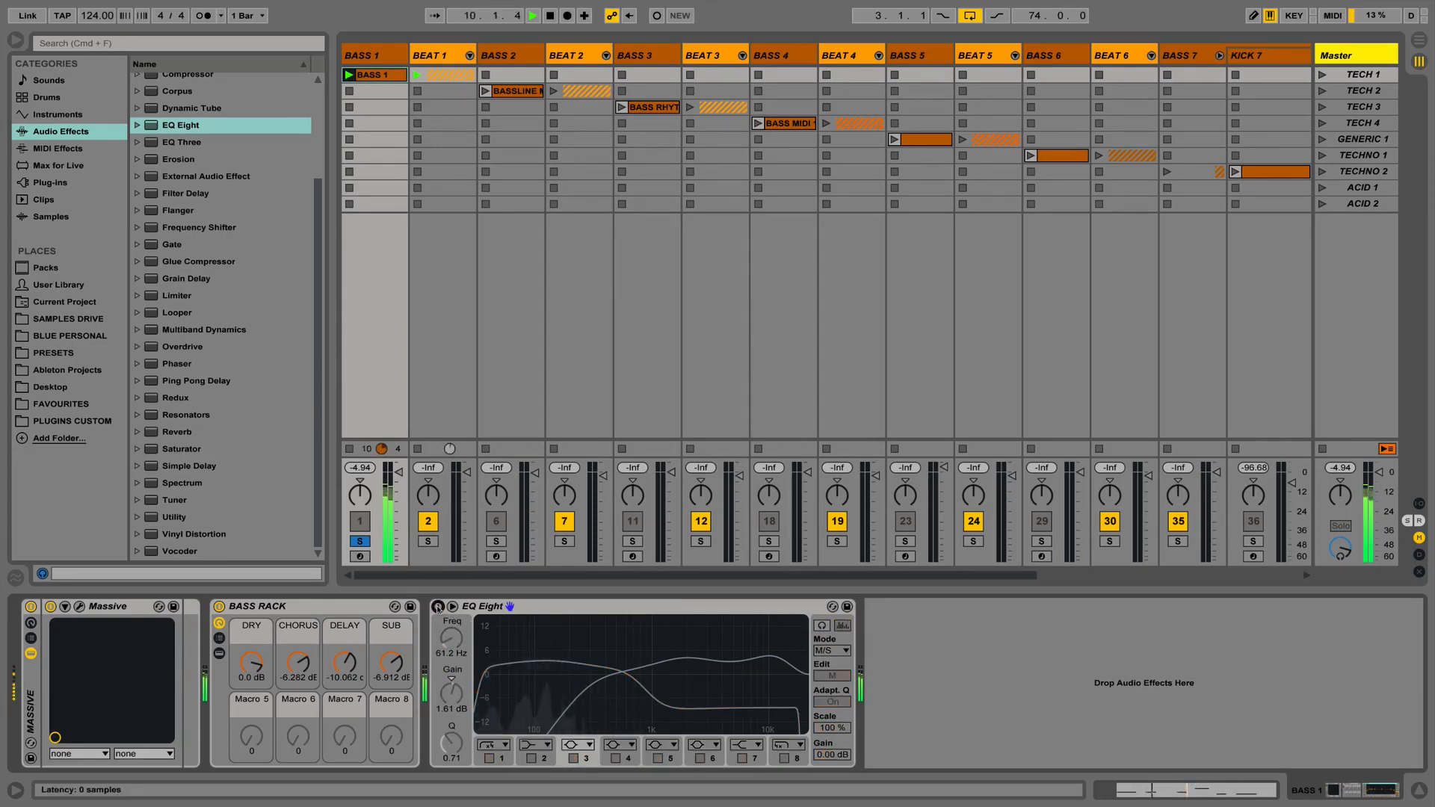
pyautogui.click(505, 609)
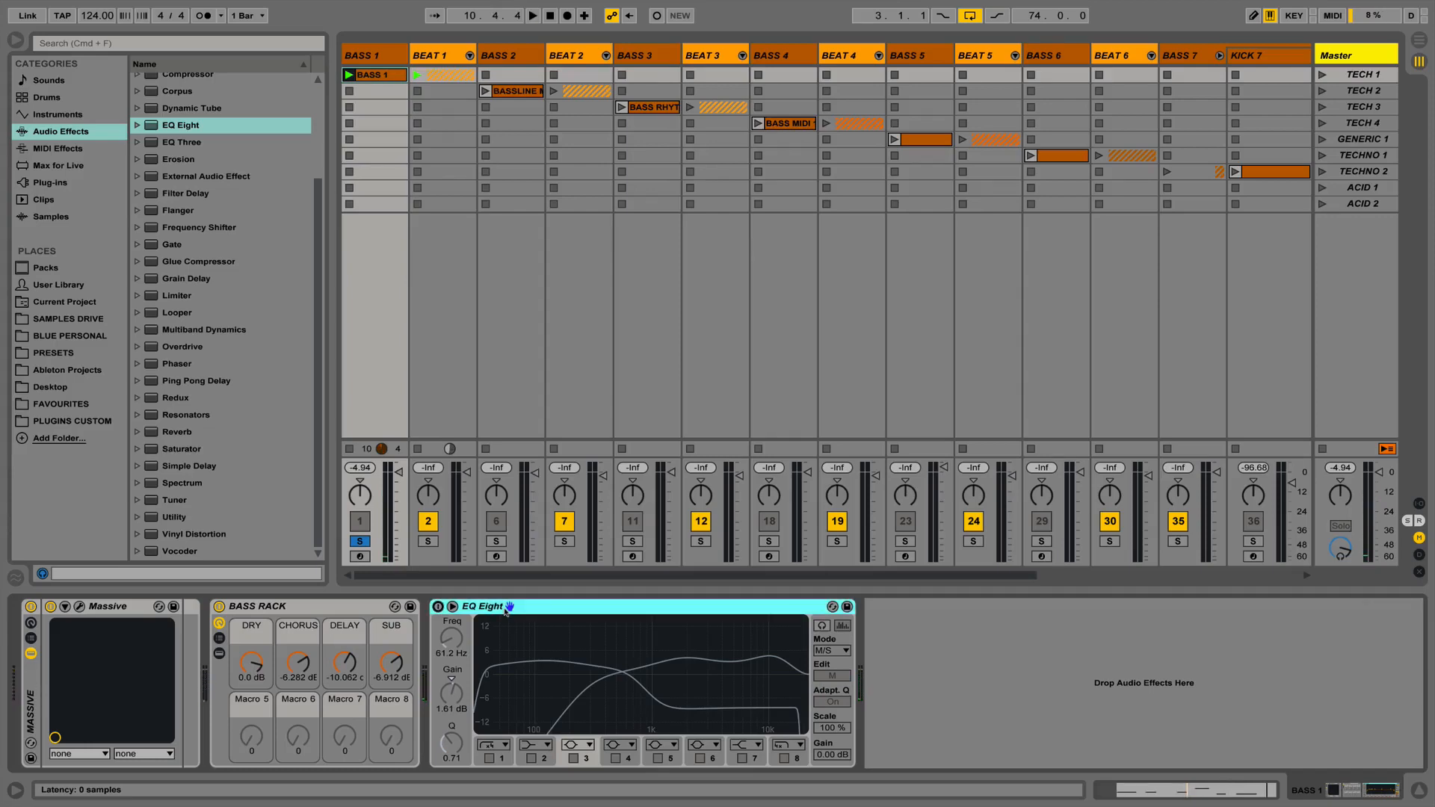
pyautogui.press('Delete')
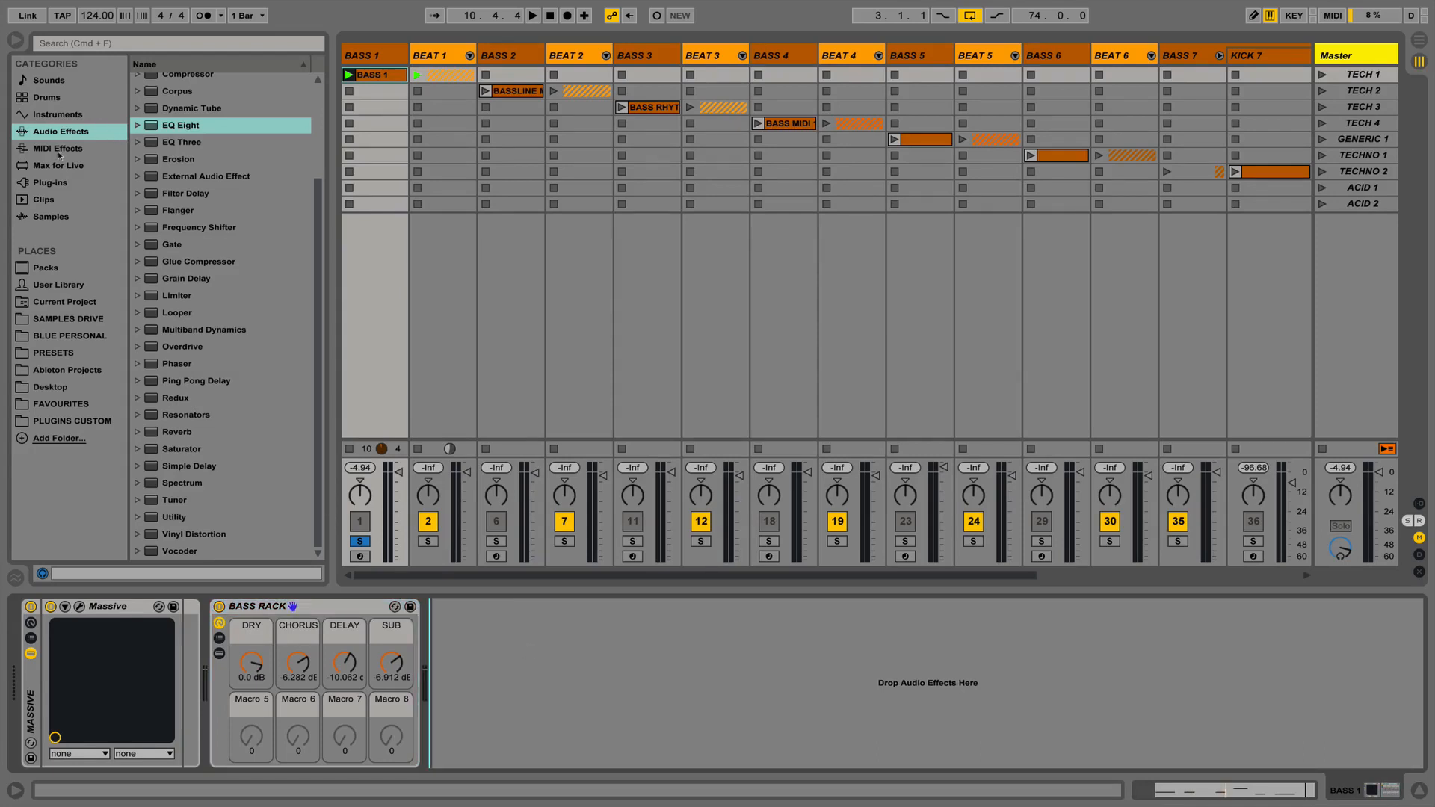
# Load BX CONTROL.adg from the custom METERING & WIDTH folder after the BASS RACK, and raise the CHORUS macro to -3.133 dB.
pyautogui.click(62, 421)
pyautogui.click(138, 251)
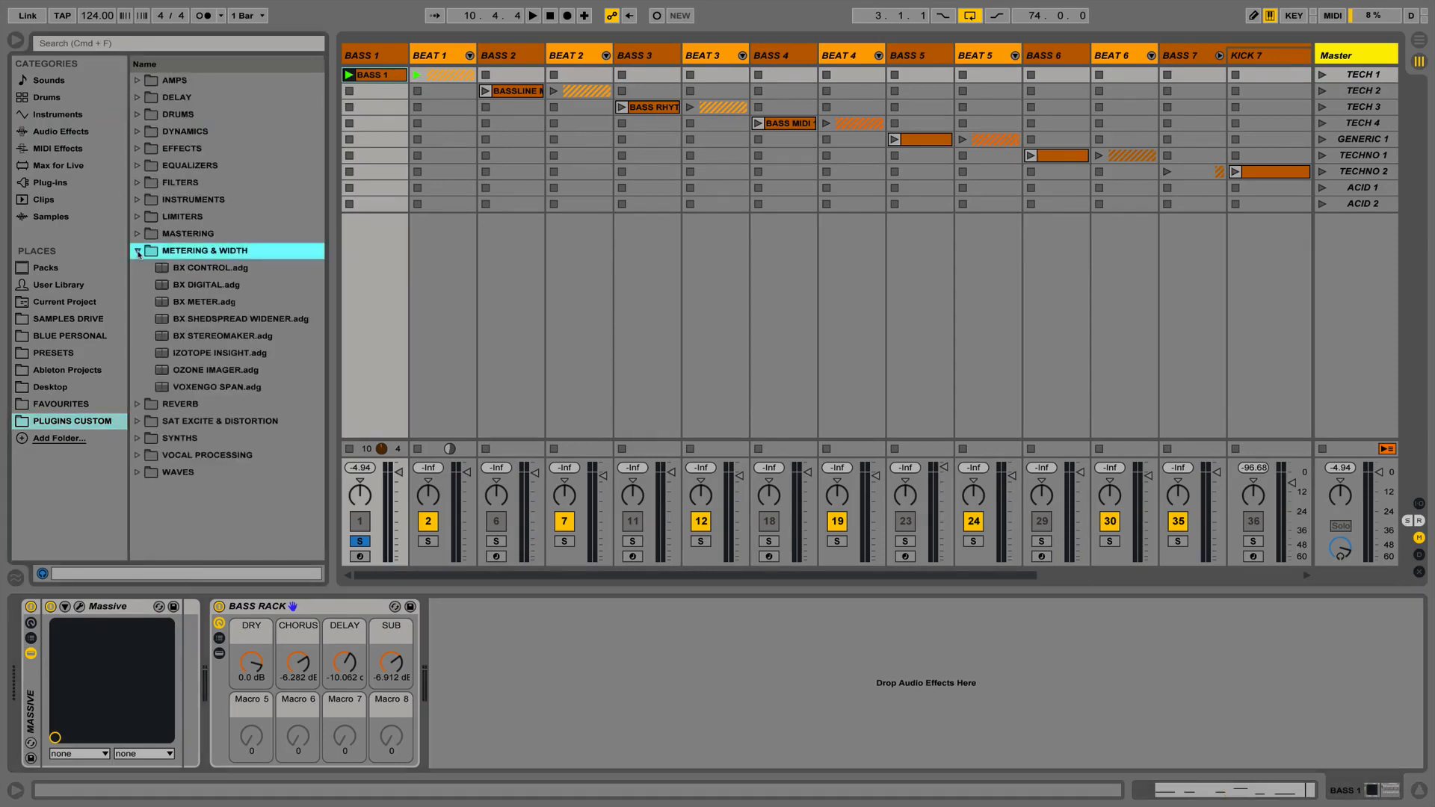
pyautogui.click(200, 285)
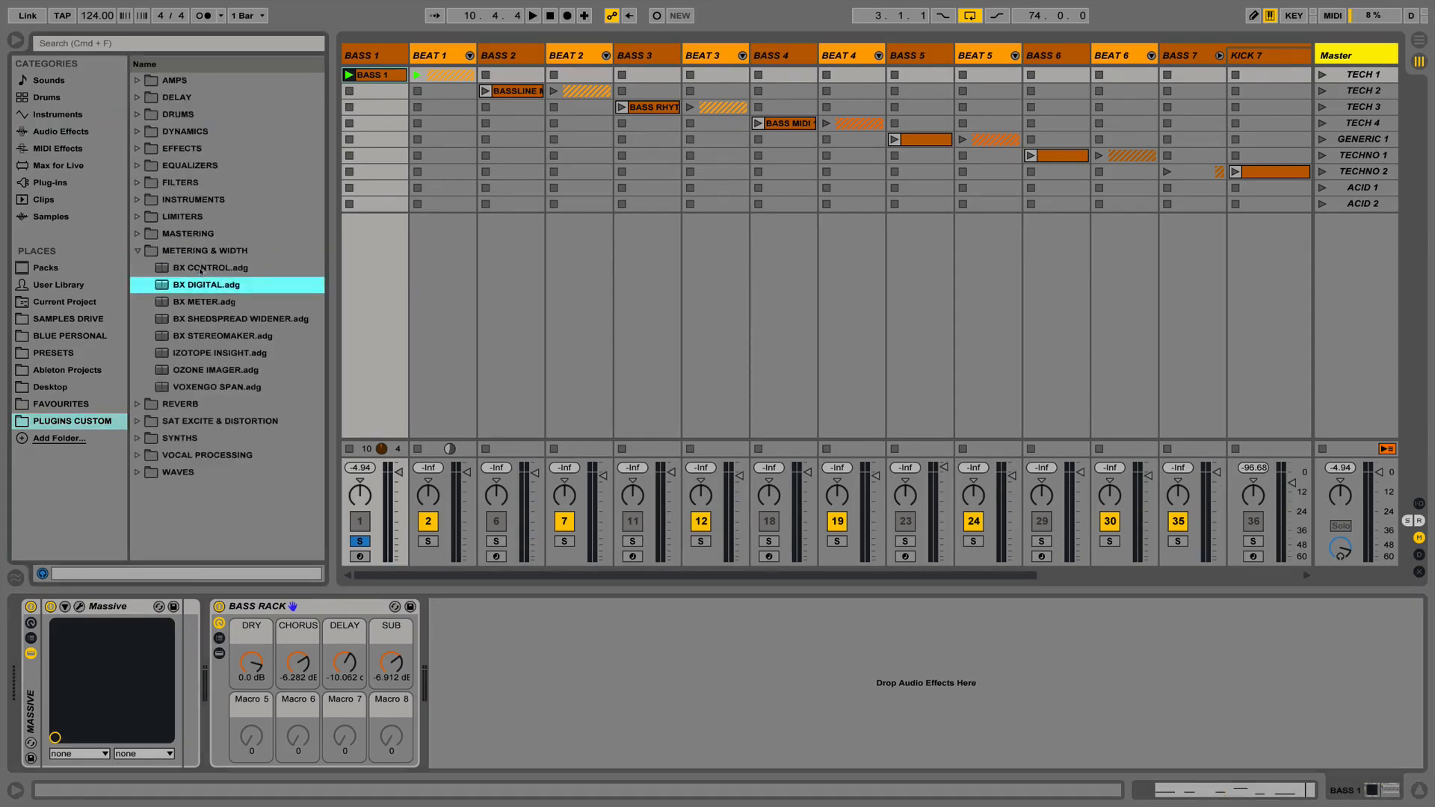
pyautogui.click(198, 268)
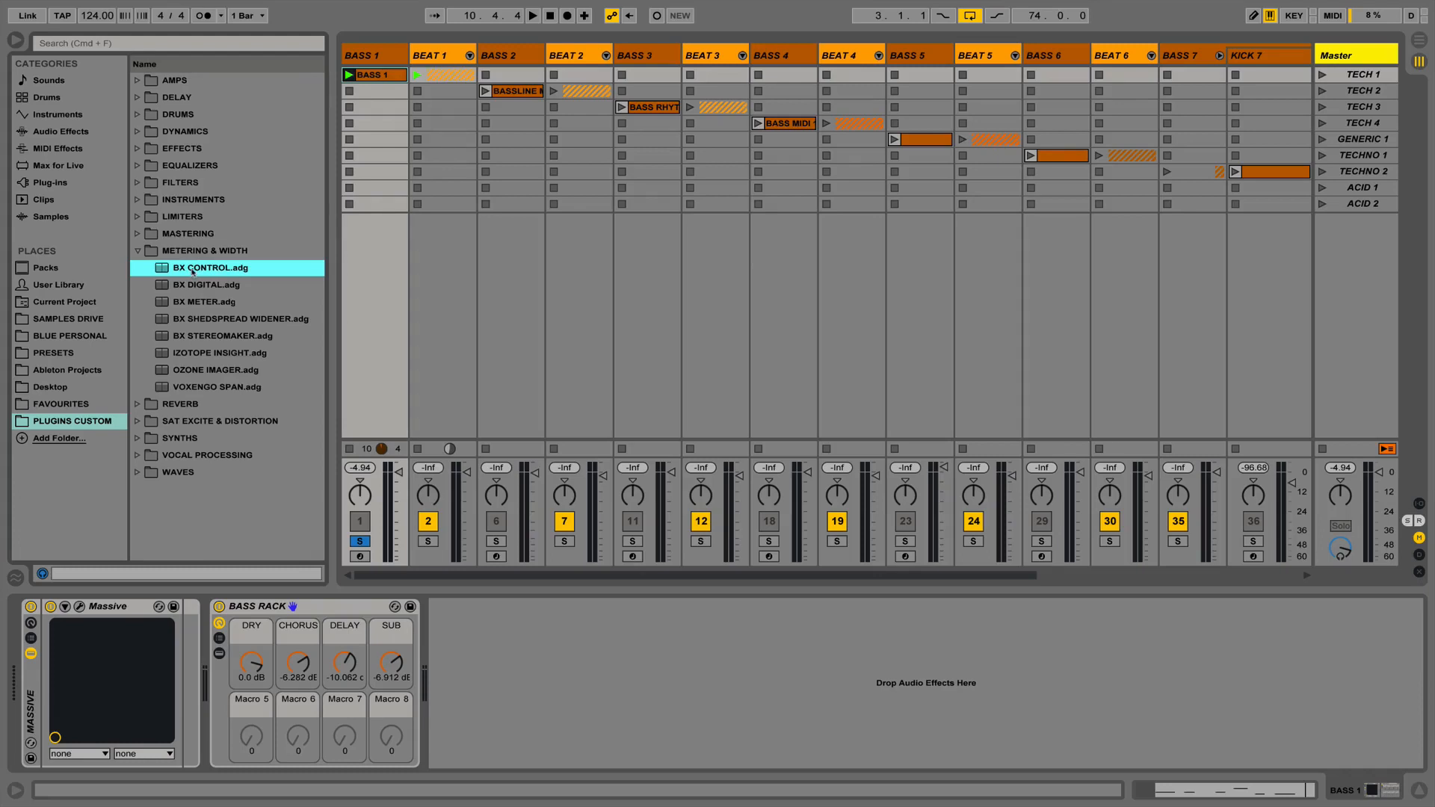
pyautogui.moveTo(192, 272); pyautogui.dragTo(583, 734)
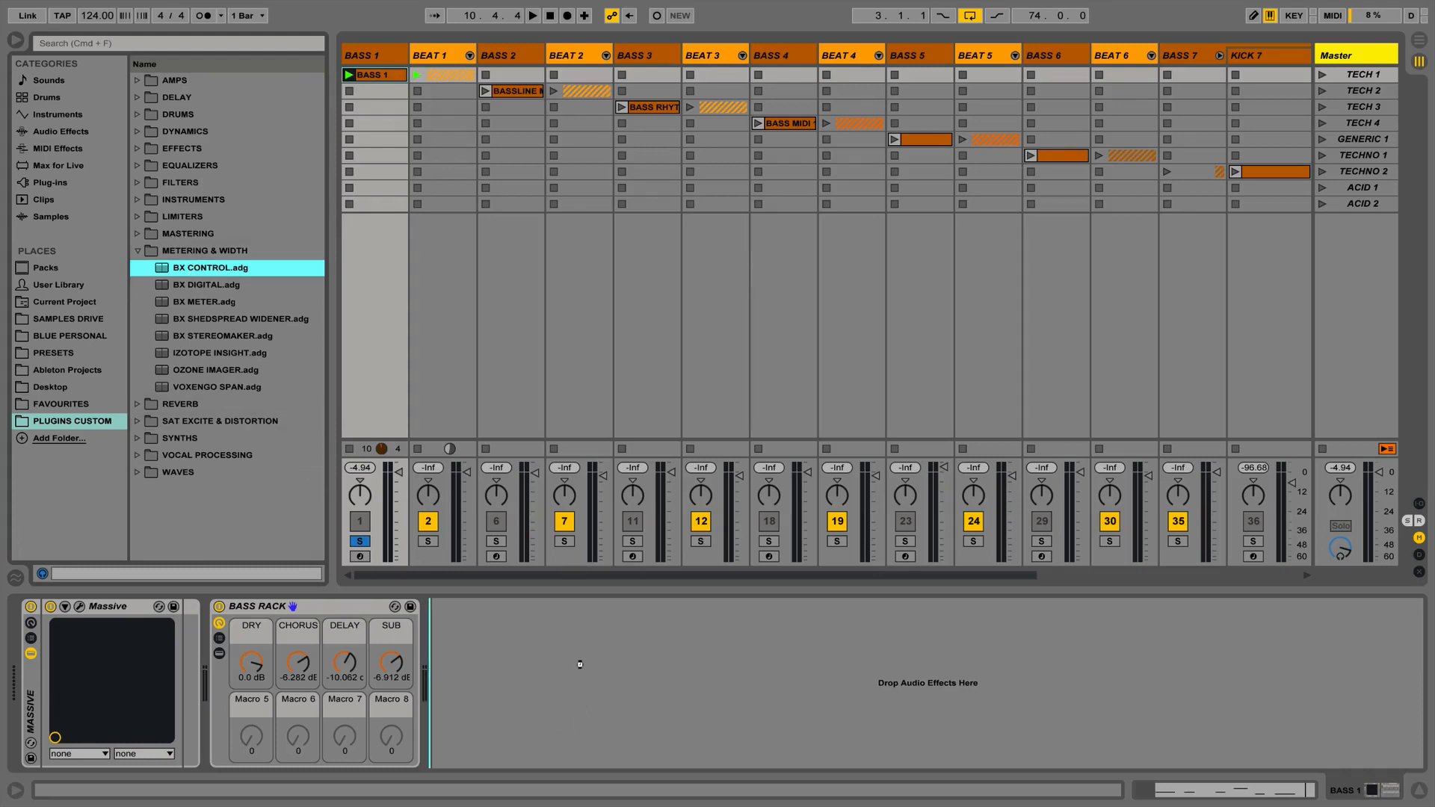
pyautogui.moveTo(580, 664); pyautogui.dragTo(581, 665)
pyautogui.moveTo(300, 661); pyautogui.dragTo(299, 653)
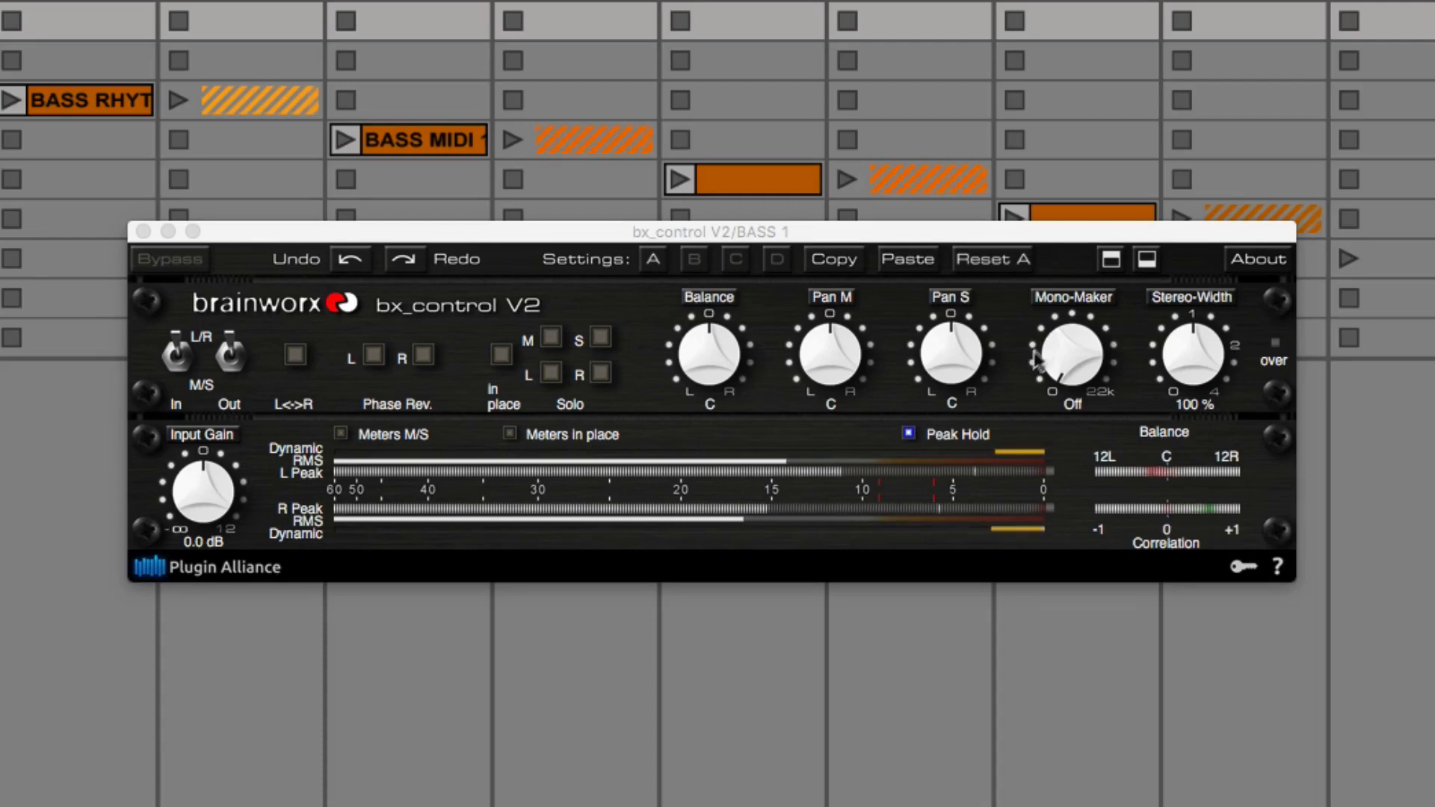
# In bx_control V2, sweep the Mono-Maker up to 22 kHz and back to 155 Hz, and raise the Stereo-Width above 200 %.
pyautogui.moveTo(1069, 370); pyautogui.dragTo(1074, 305)
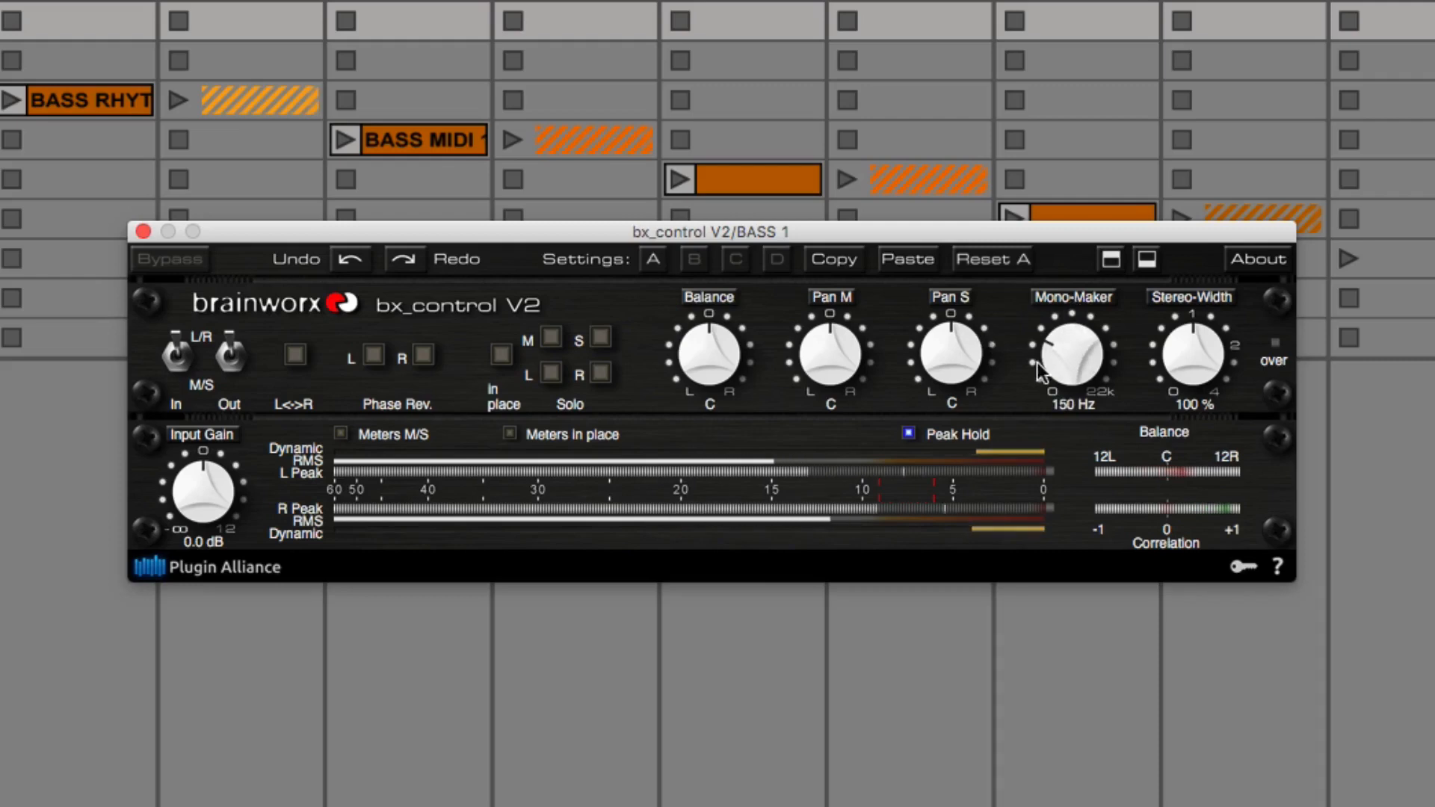
pyautogui.moveTo(1055, 369); pyautogui.dragTo(1055, 201)
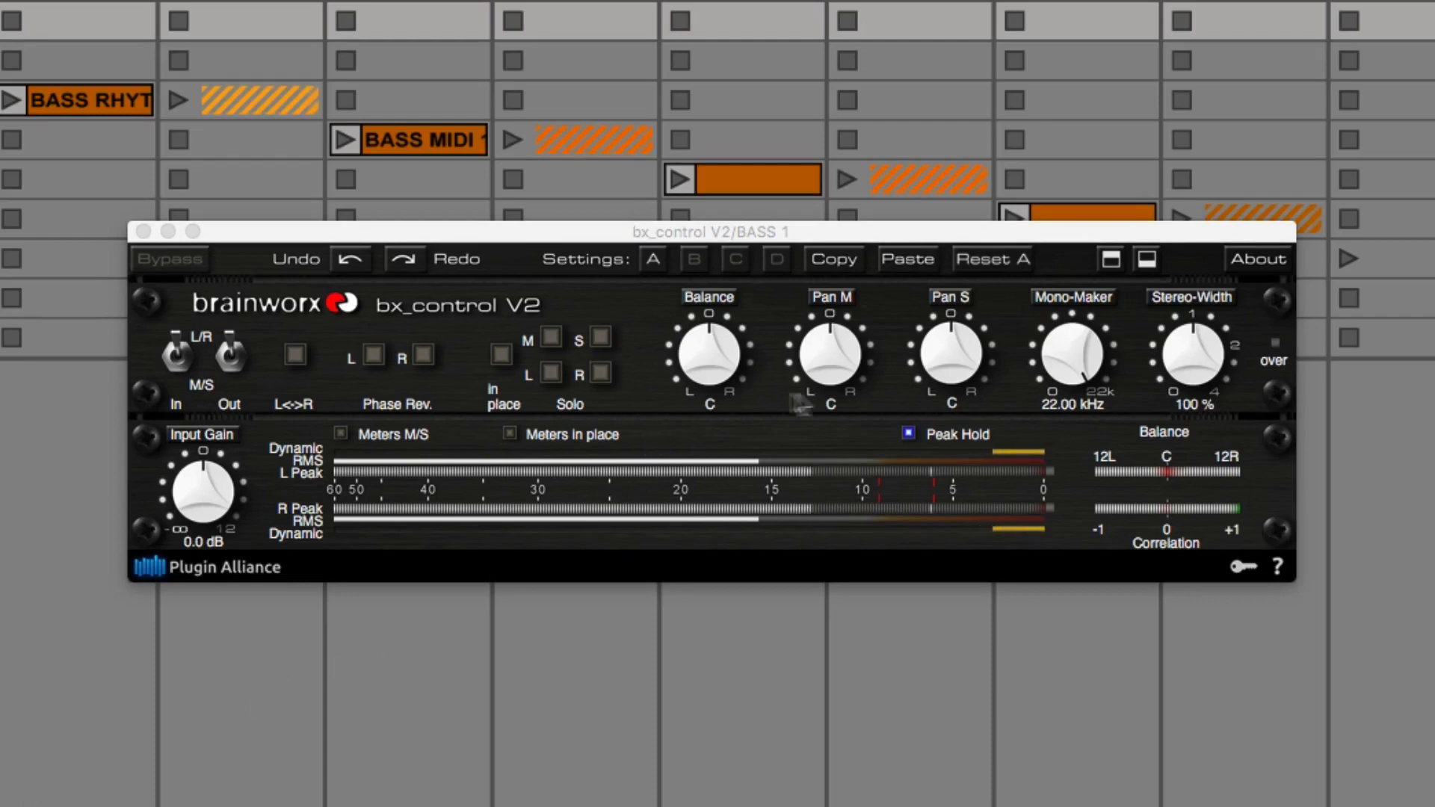
pyautogui.moveTo(1073, 352); pyautogui.dragTo(1065, 494)
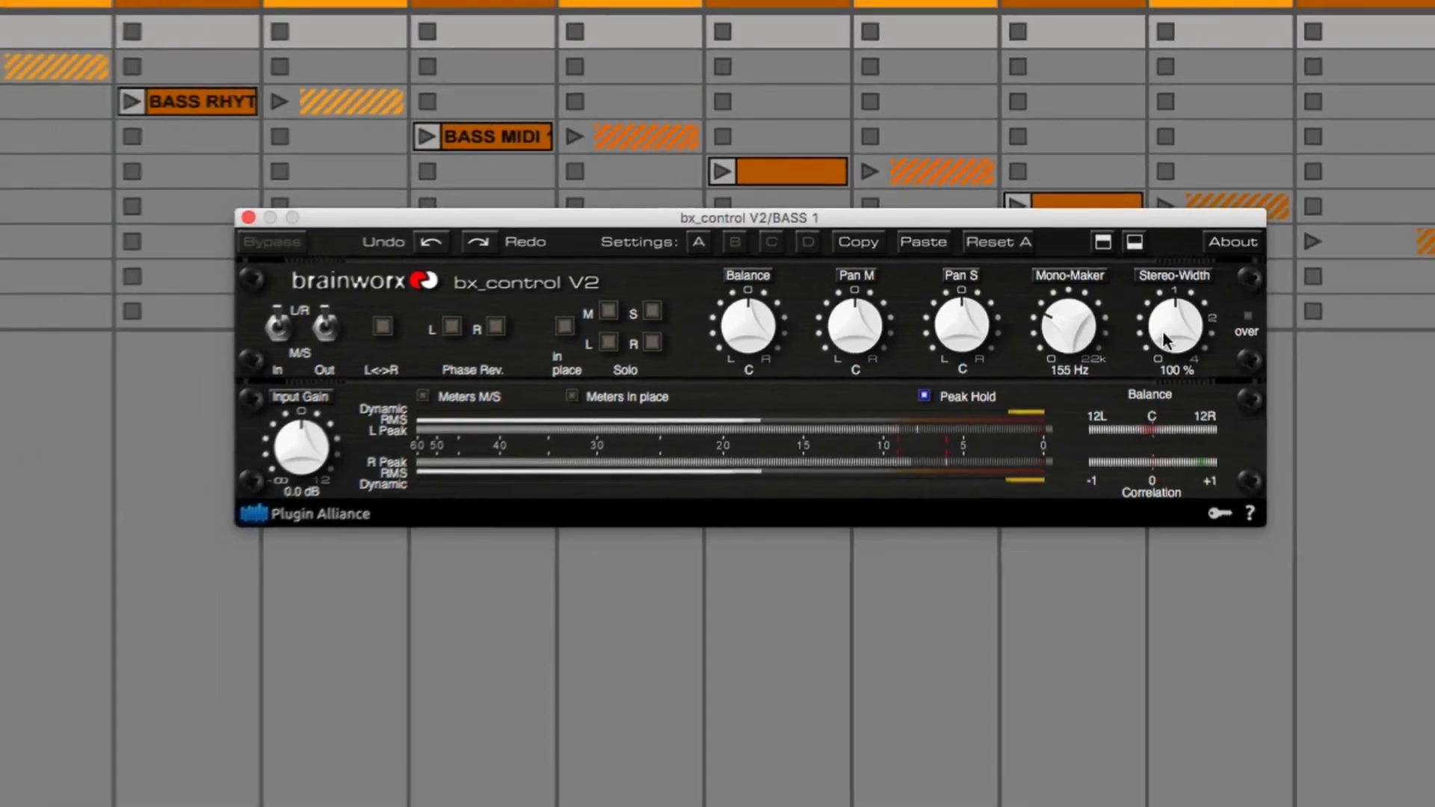
pyautogui.moveTo(1164, 334); pyautogui.dragTo(1173, 311)
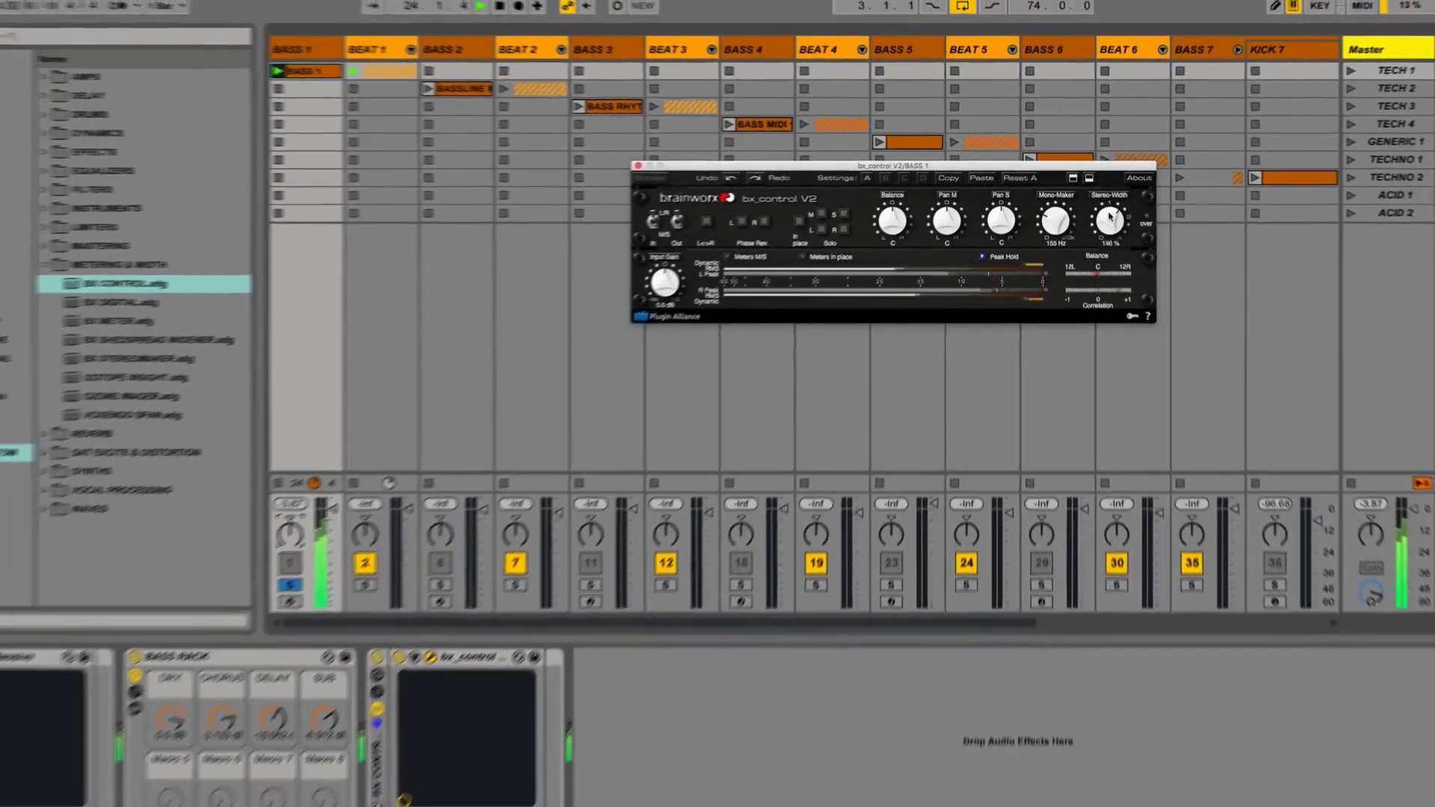
pyautogui.moveTo(1110, 216); pyautogui.dragTo(1105, 204)
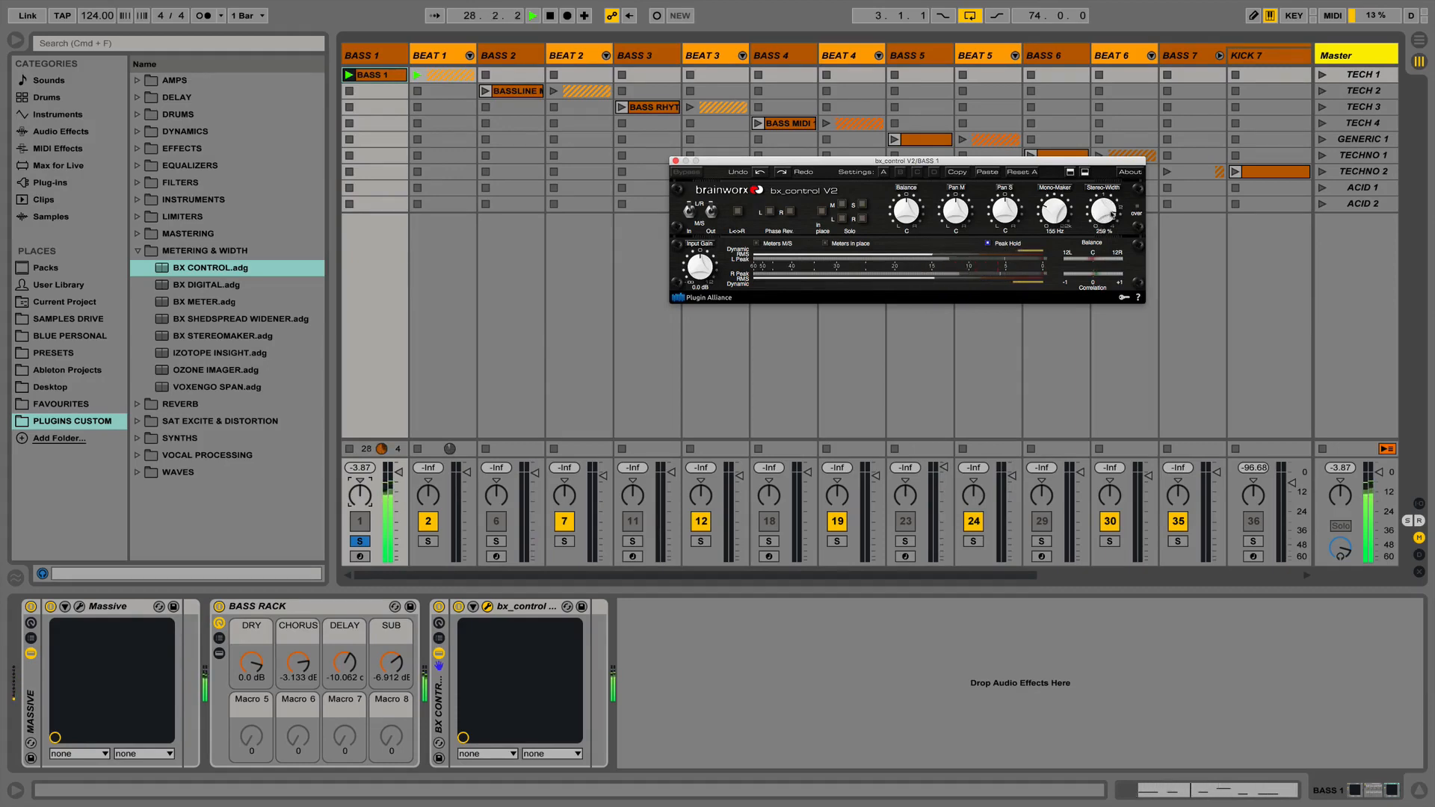
# Compare the bass with the BX CONTROL rack bypassed and active, and delete the rack from BASS 1.
pyautogui.click(439, 607)
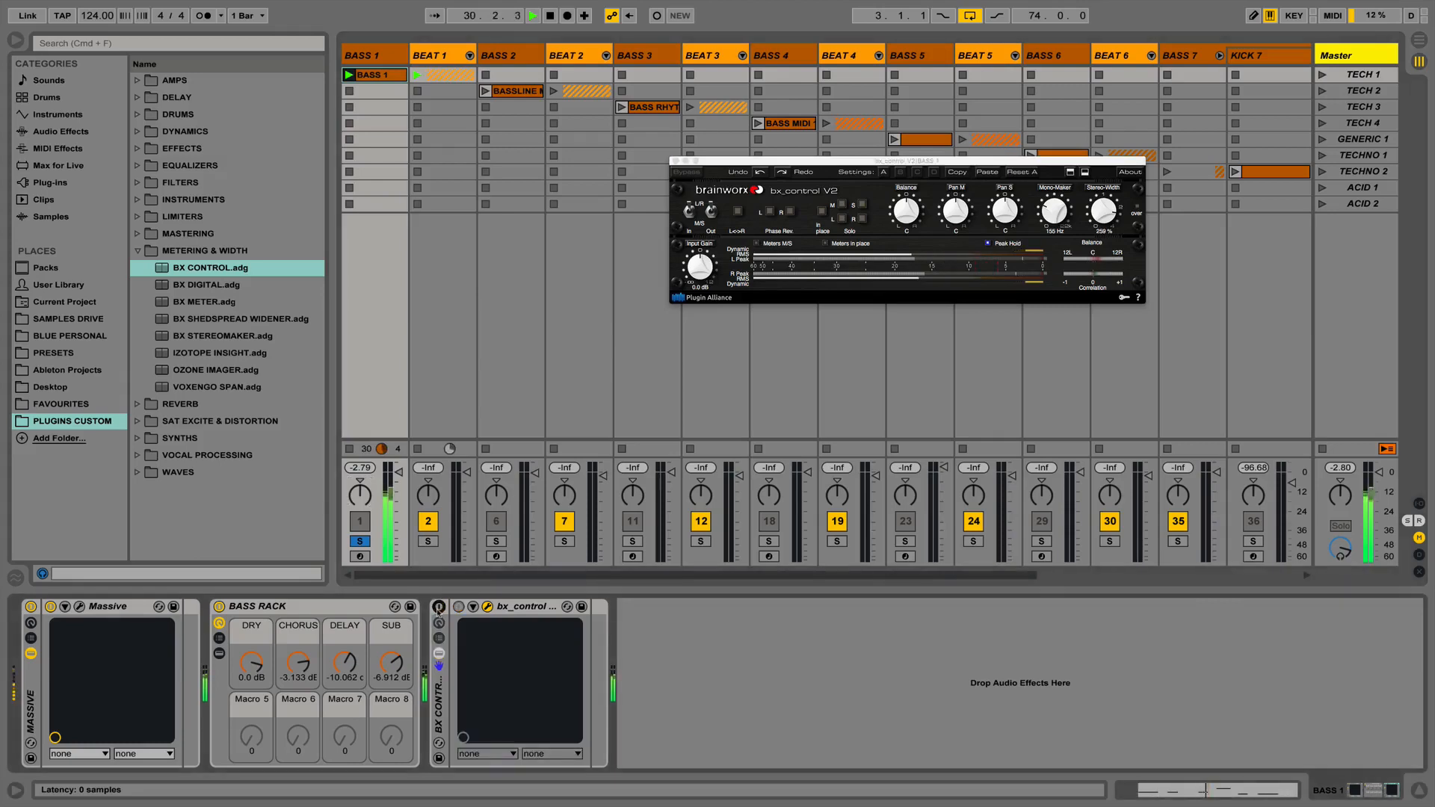
pyautogui.click(439, 607)
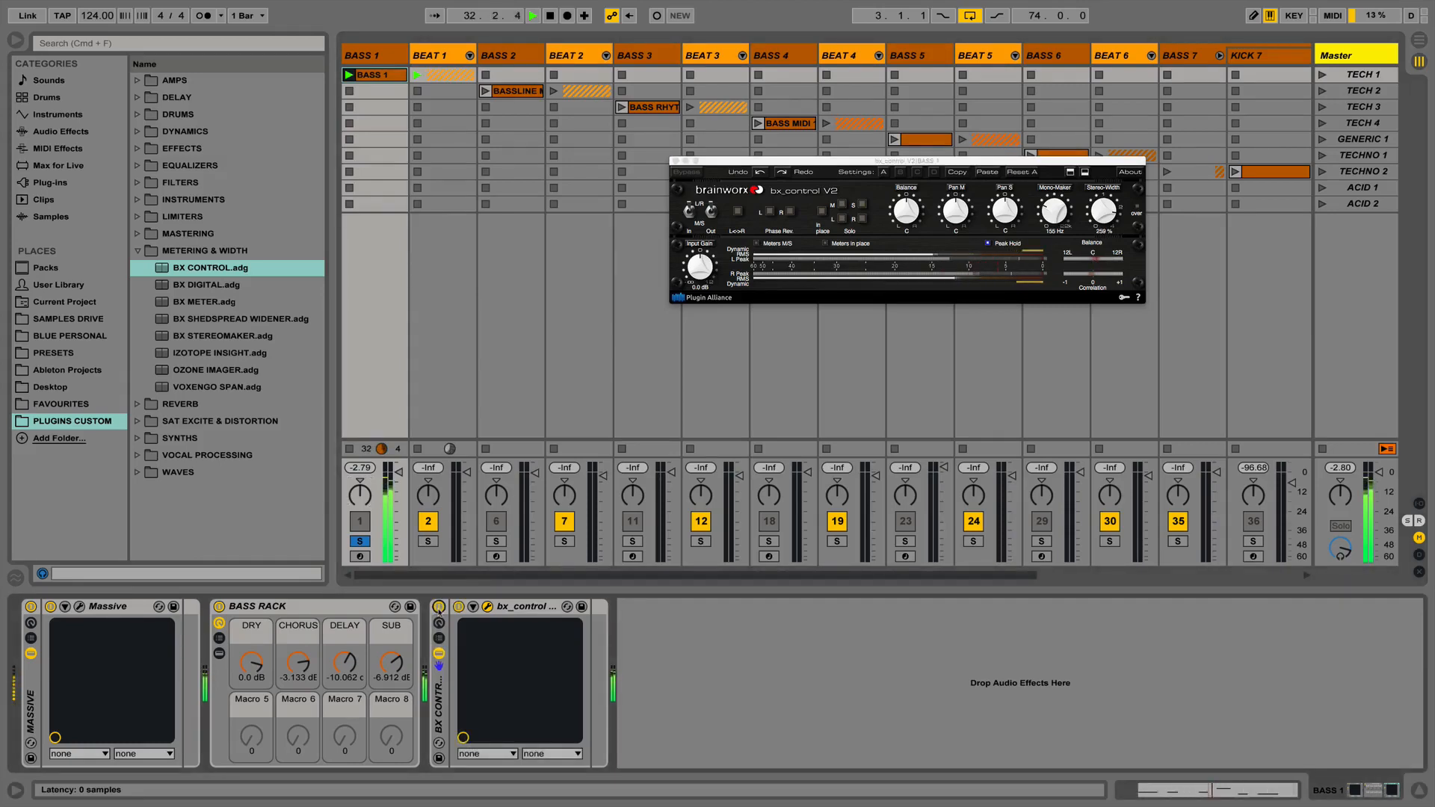
pyautogui.click(436, 709)
pyautogui.press('Delete')
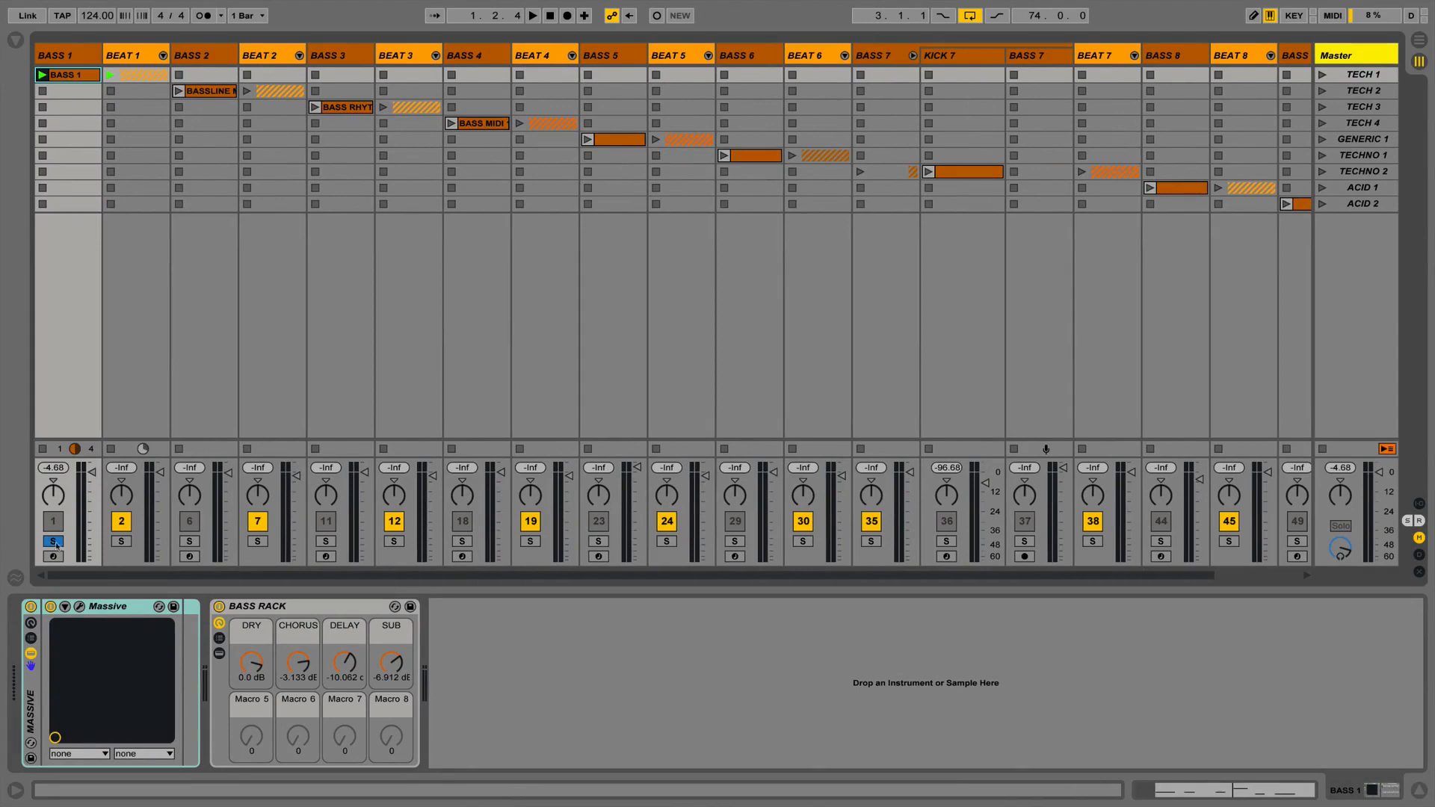
# Take BASS 1 out of solo and launch the GENERIC 1 scene followed by the TECHNO 1 scene.
pyautogui.click(53, 541)
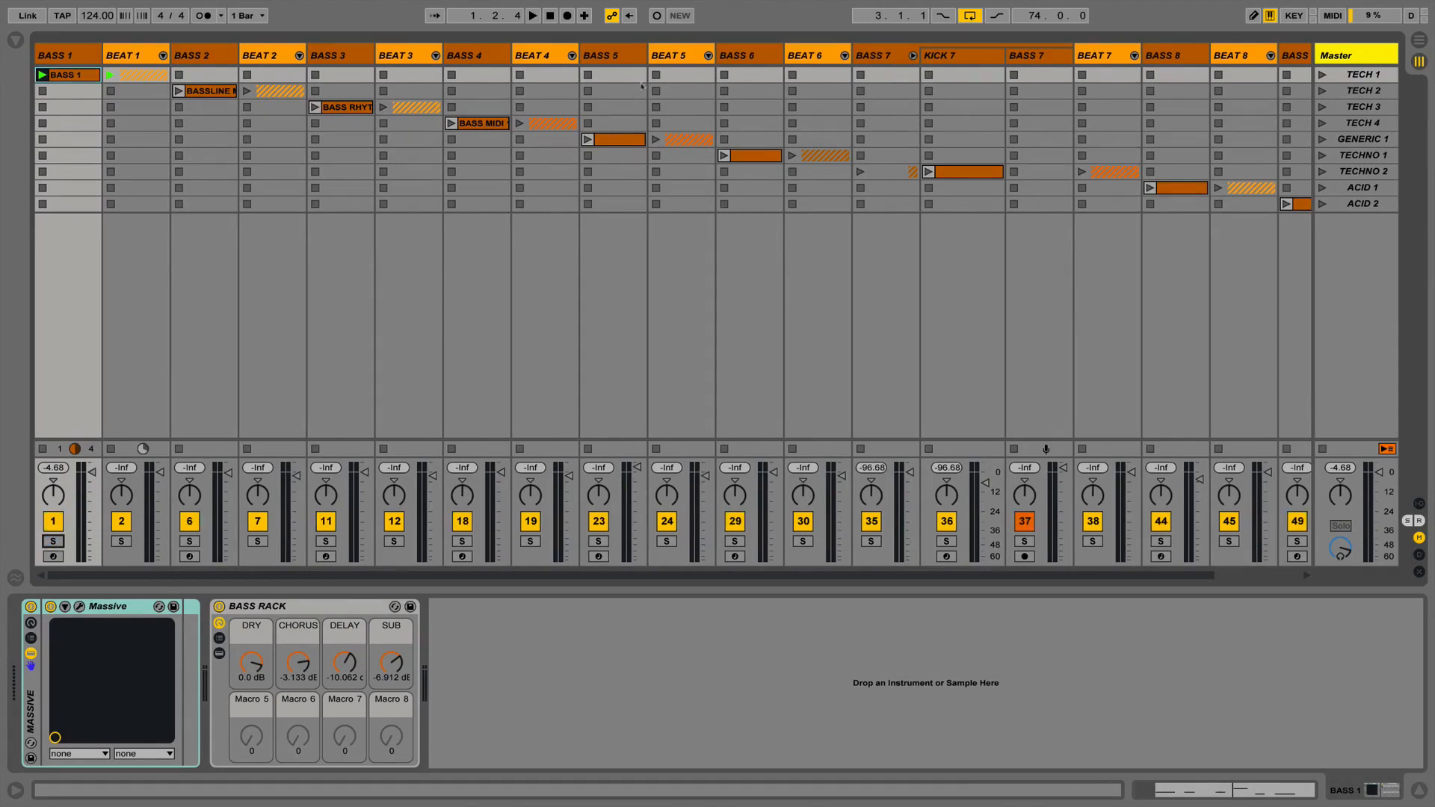
pyautogui.click(1321, 140)
pyautogui.click(1322, 156)
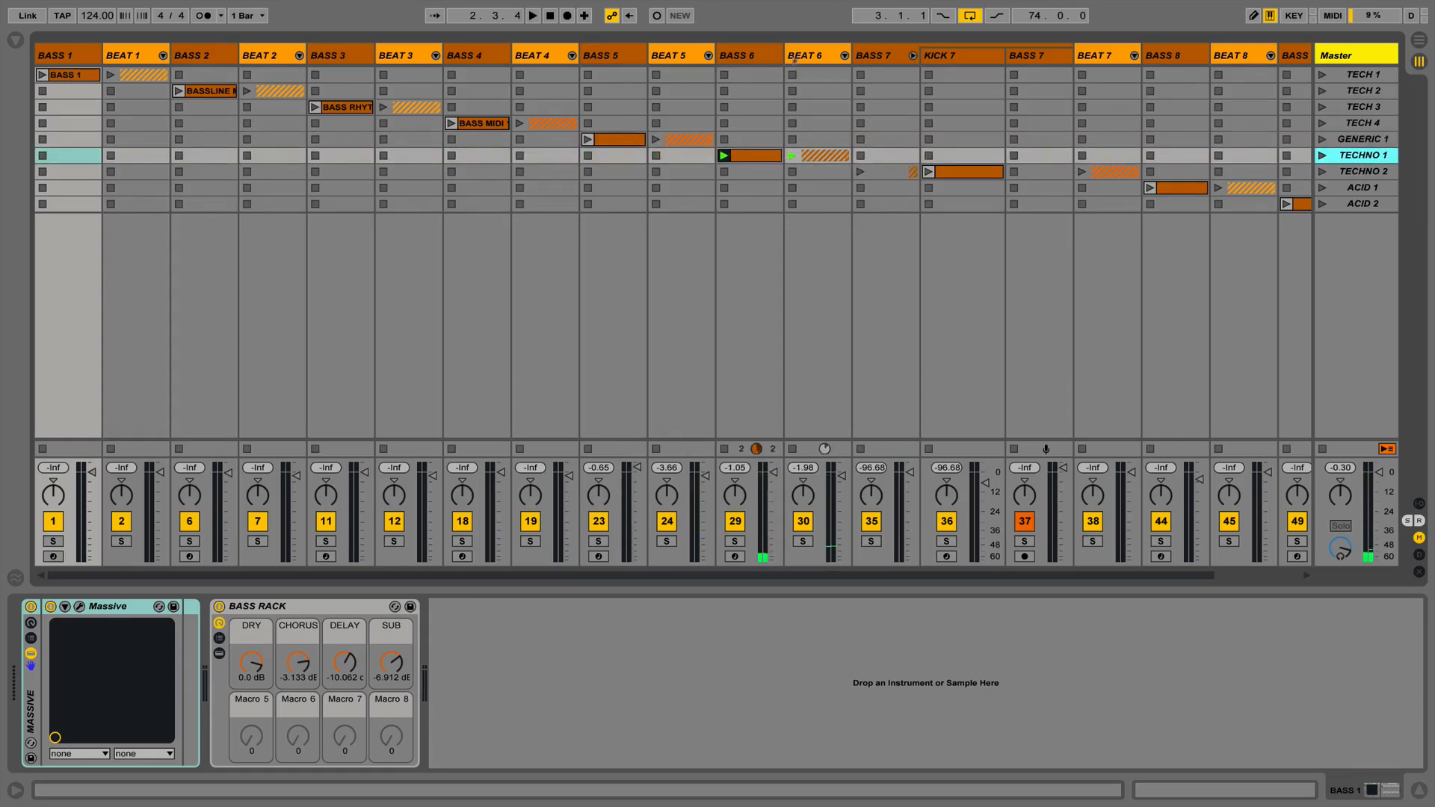
# Unfold the BEAT 6 group, and listen to BASS 6 soloed and with the full beat.
pyautogui.click(845, 55)
pyautogui.click(743, 57)
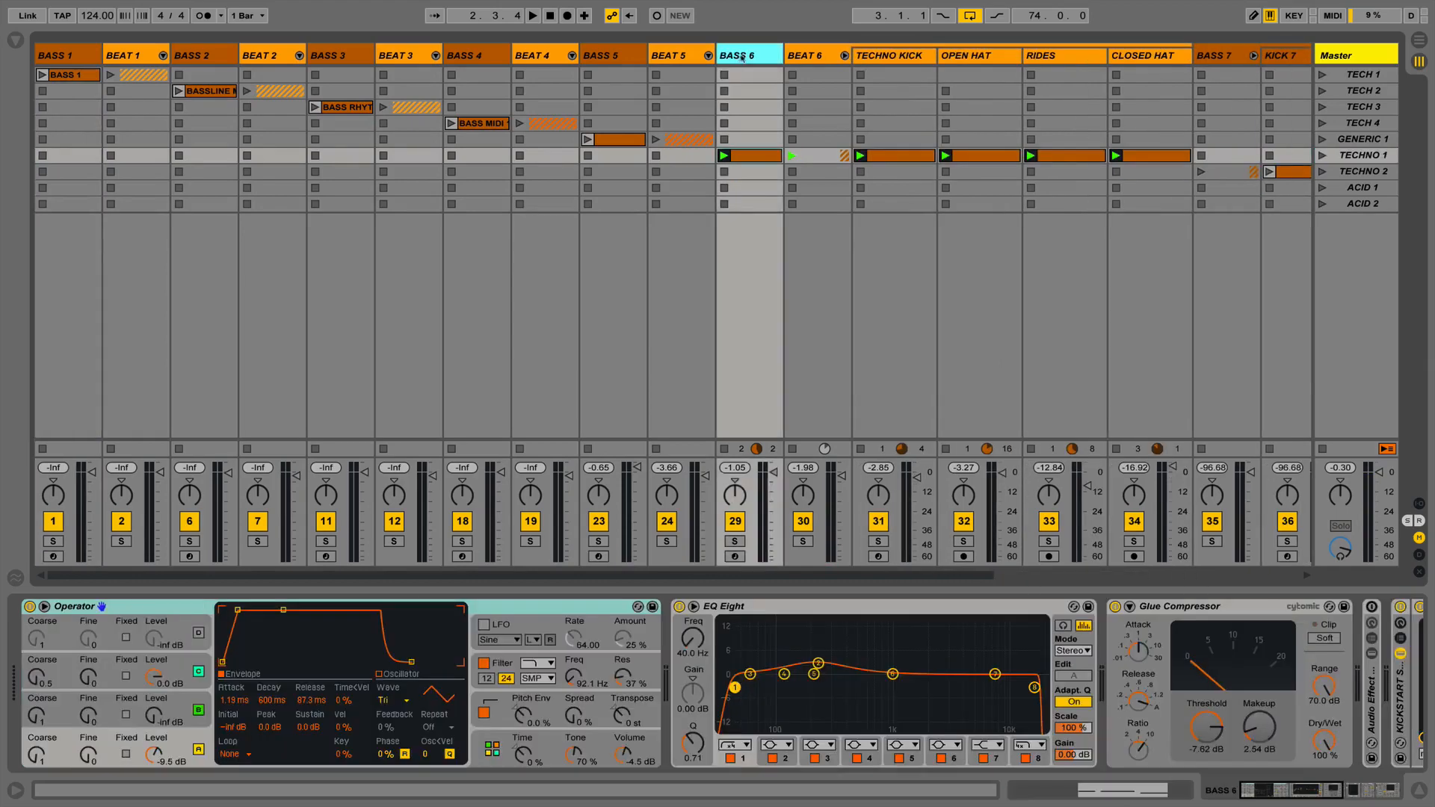
pyautogui.click(734, 541)
pyautogui.press('space')
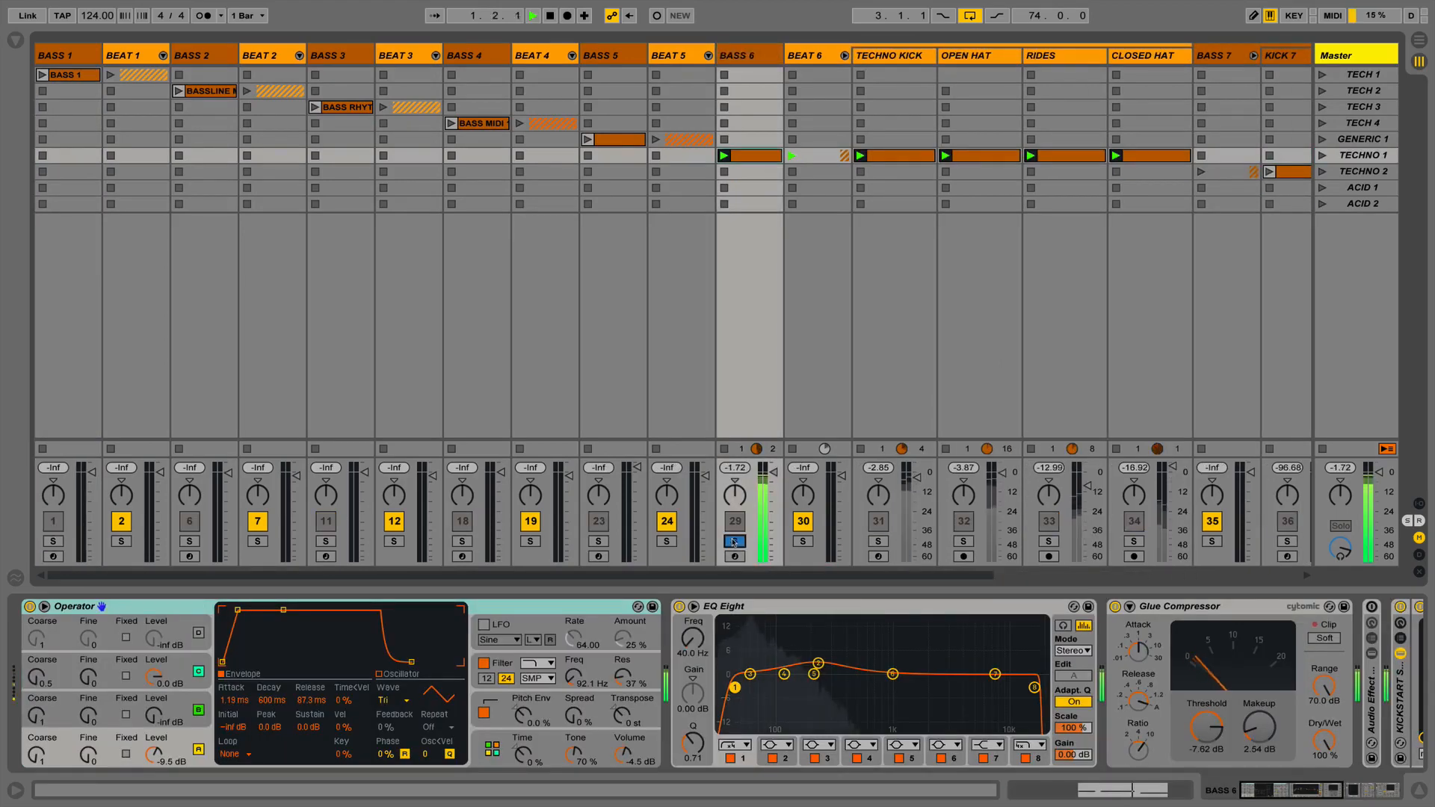
pyautogui.click(735, 541)
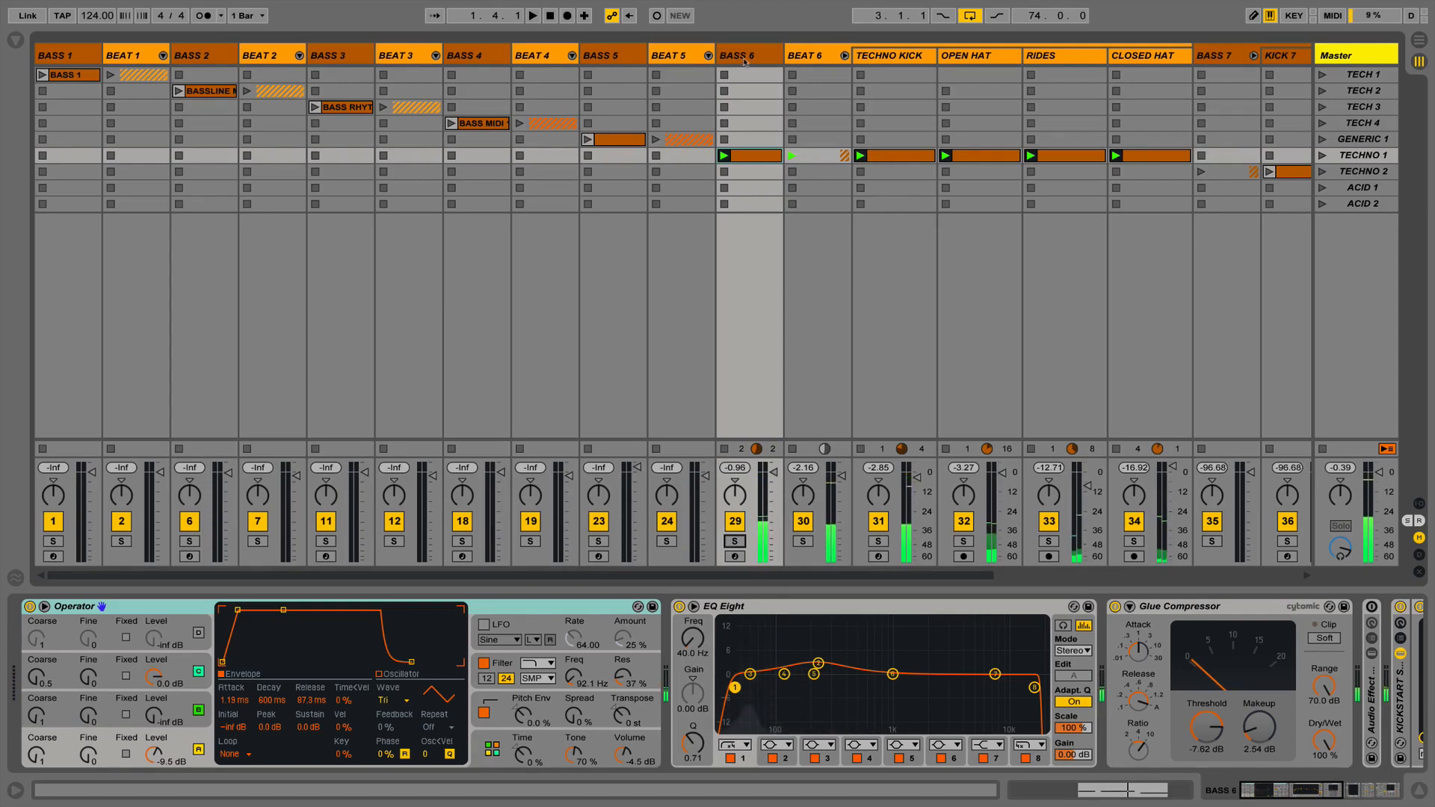
# Insert a new MIDI track after BASS 6 and load a Simpler onto it.
pyautogui.click(777, 63)
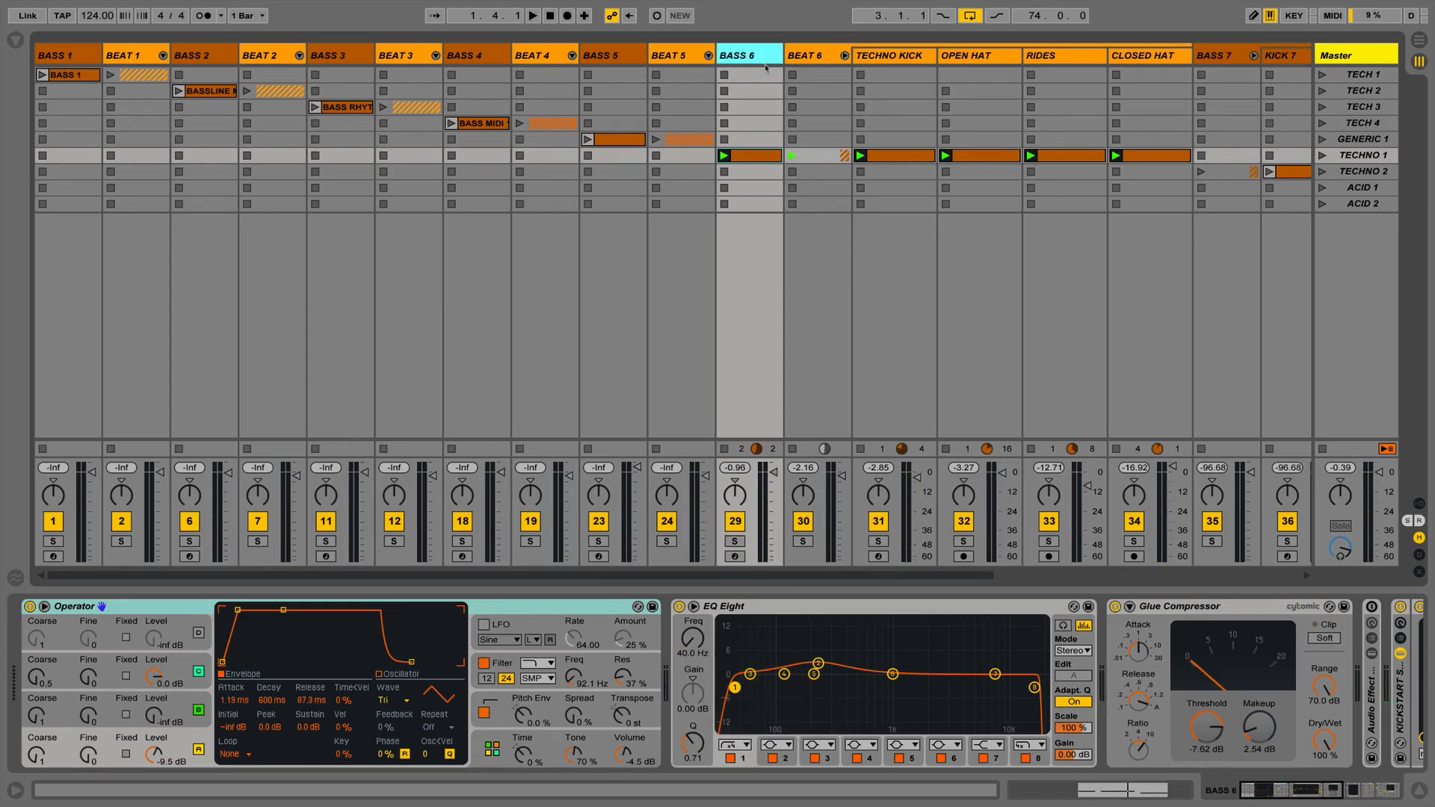
pyautogui.hotkey('ctrl', 'shift', 't')
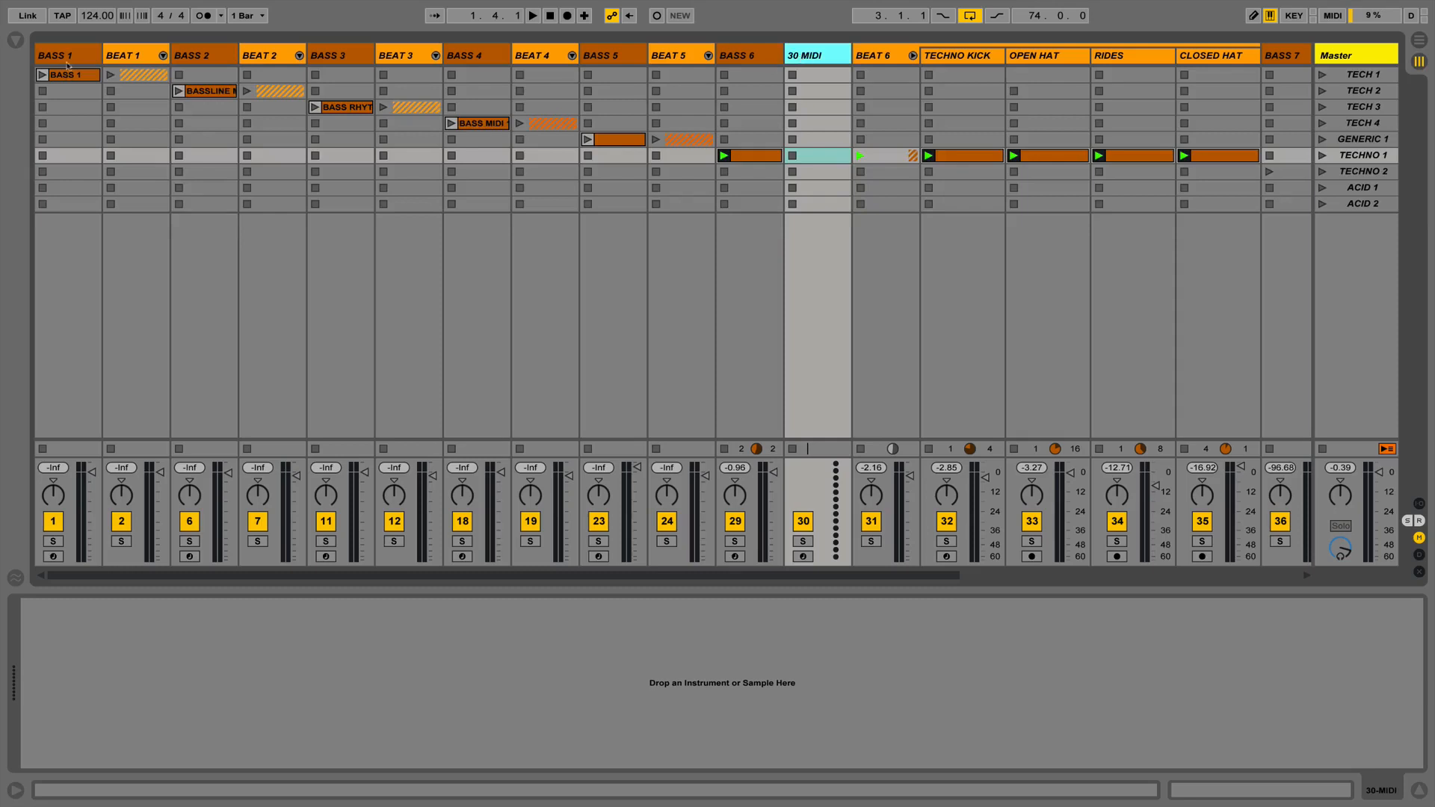
pyautogui.click(14, 41)
pyautogui.click(57, 115)
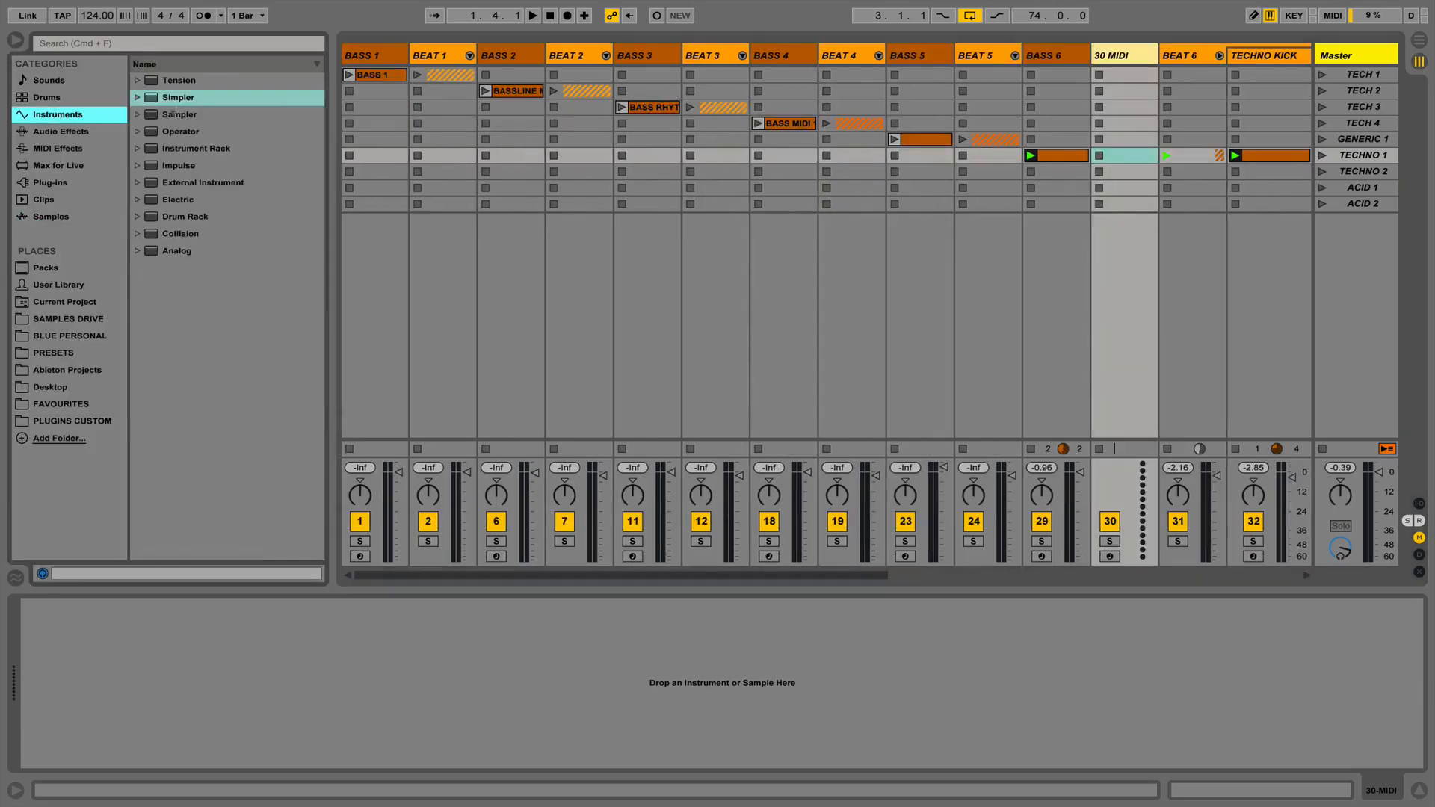
pyautogui.click(179, 97)
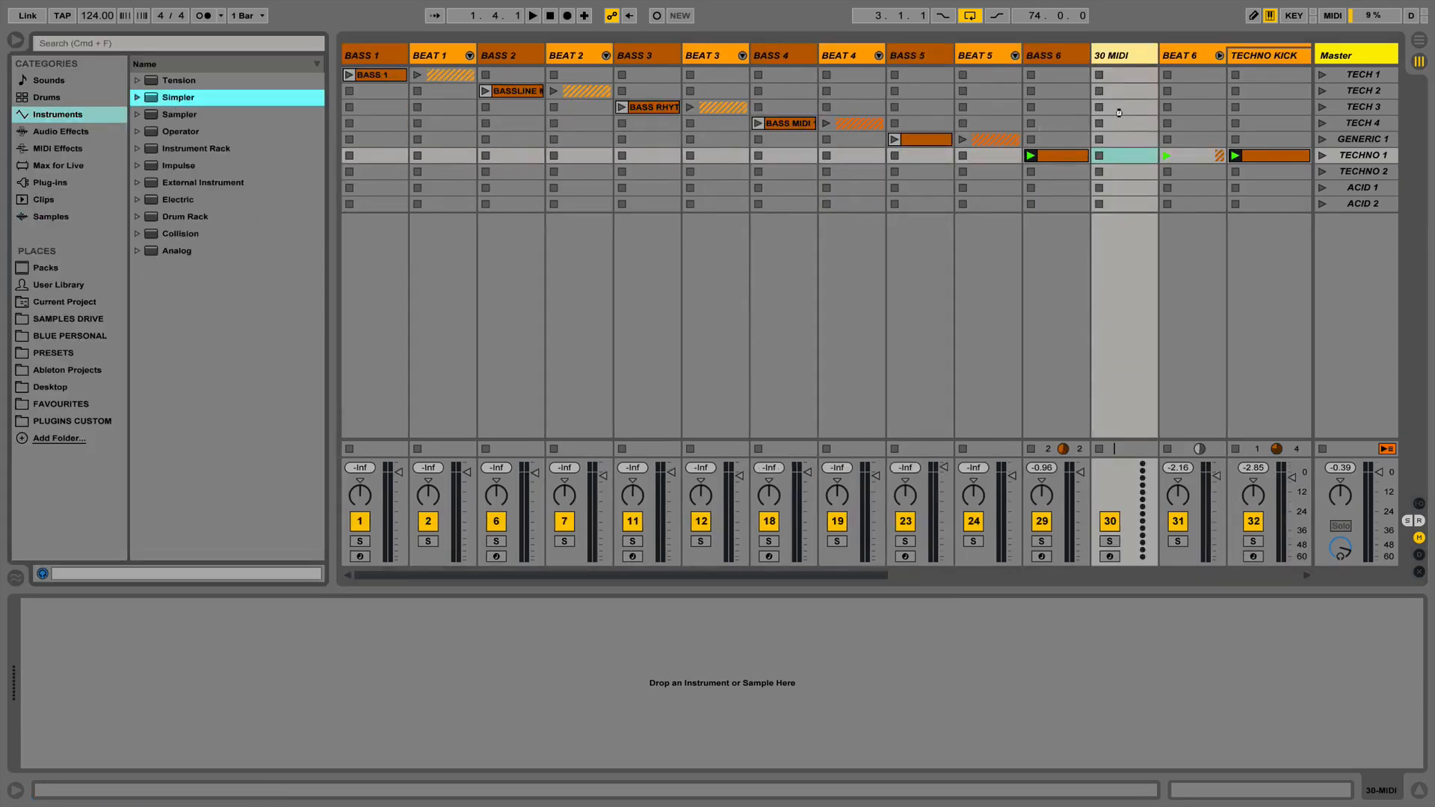
pyautogui.press('Return')
# Search the sample library for "tom" to find a sound for the new Simpler track.
pyautogui.hscroll(5, 1112, 116)
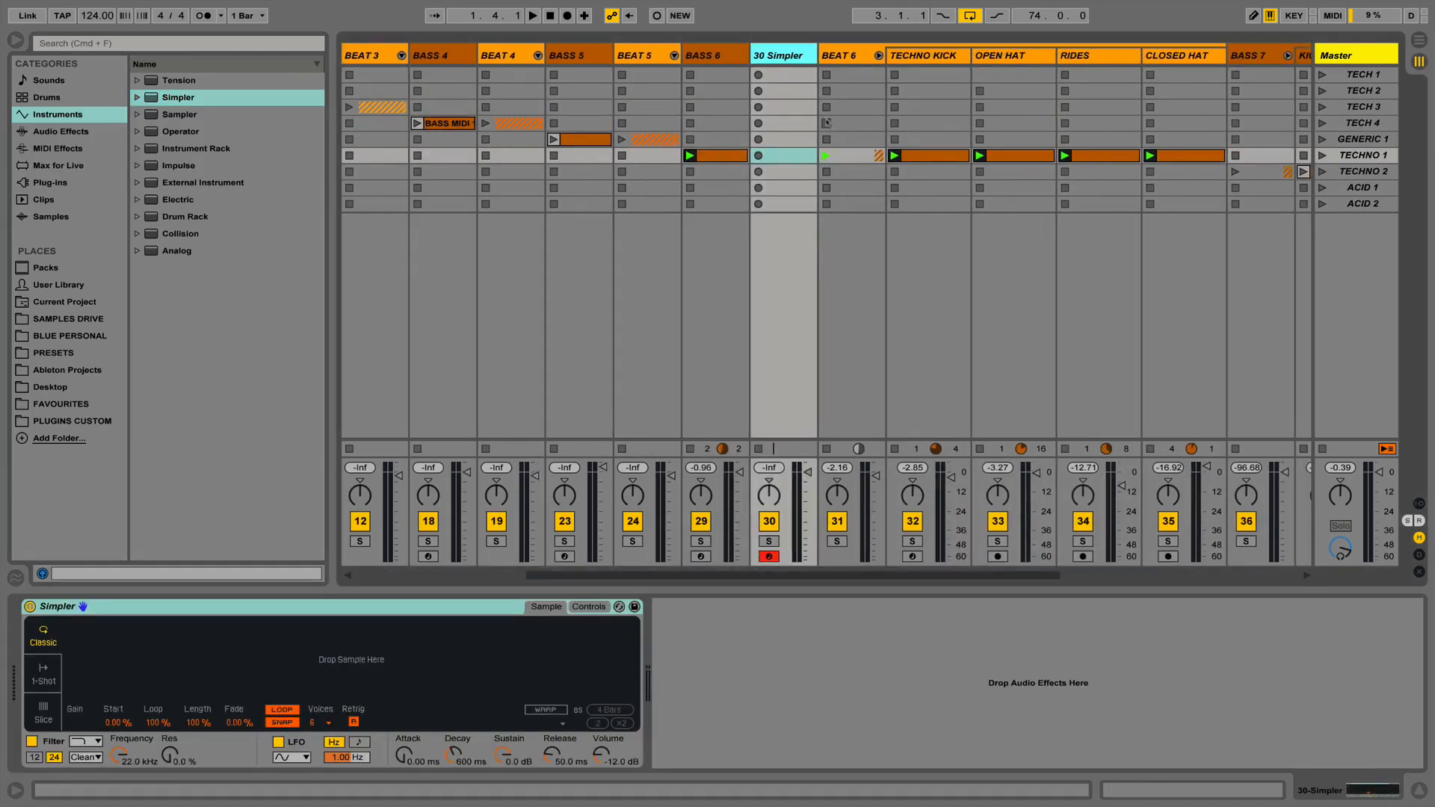
pyautogui.hscroll(2, 840, 137)
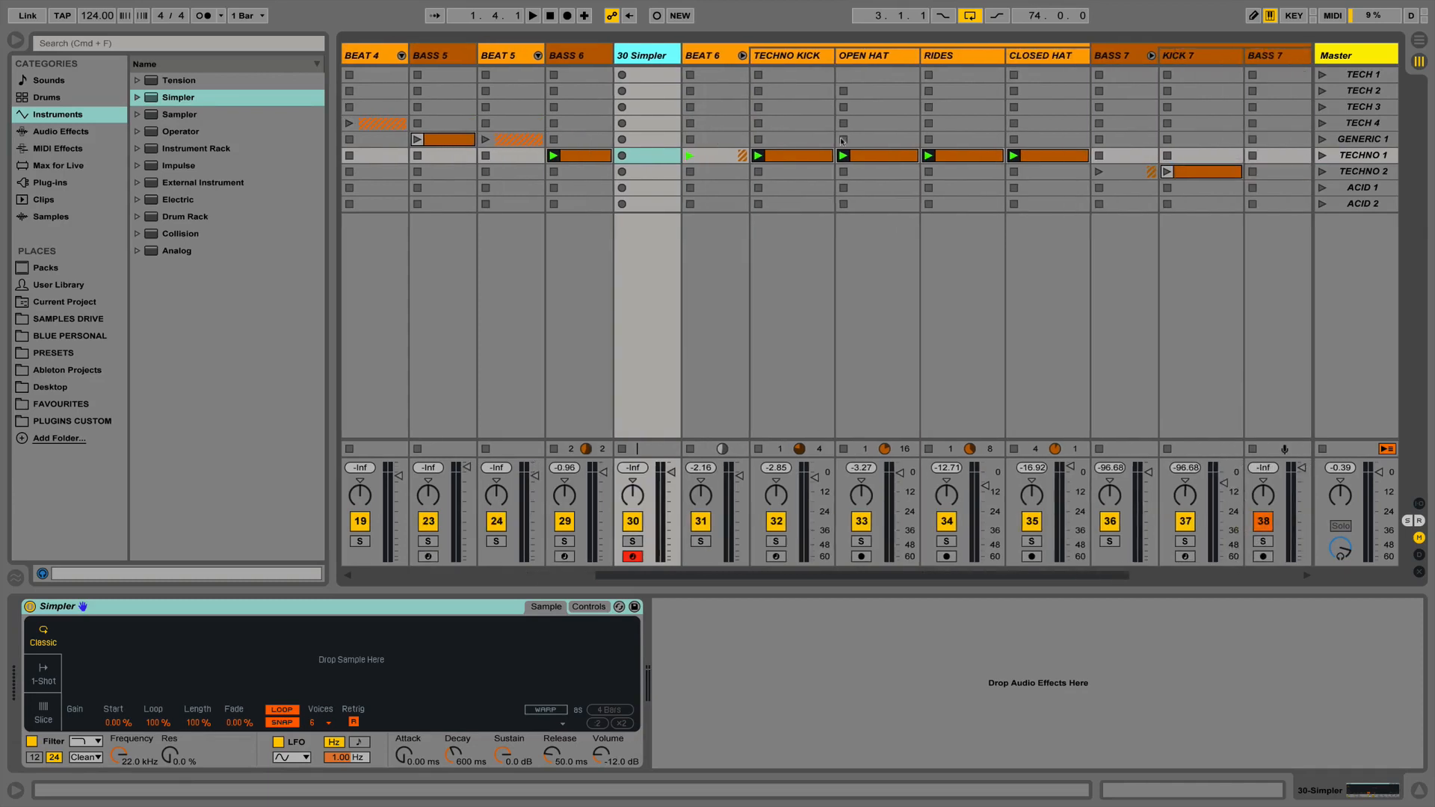
pyautogui.click(51, 217)
pyautogui.click(148, 48)
pyautogui.write('t')
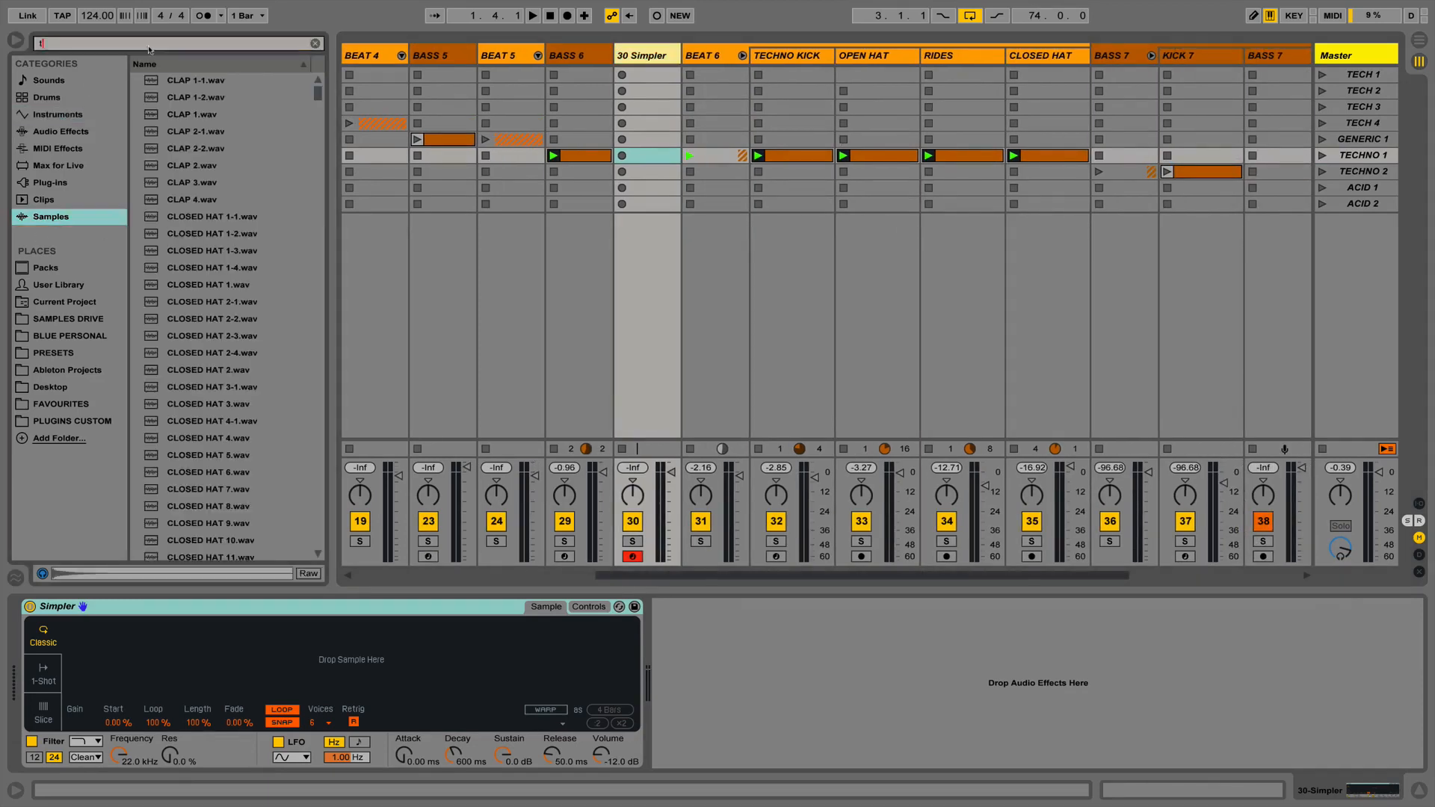
pyautogui.write('om')
# Audition several low tom samples, load LOW TOM 4-1.wav into Simpler, and hide the browser.
pyautogui.scroll(-4, 199, 224)
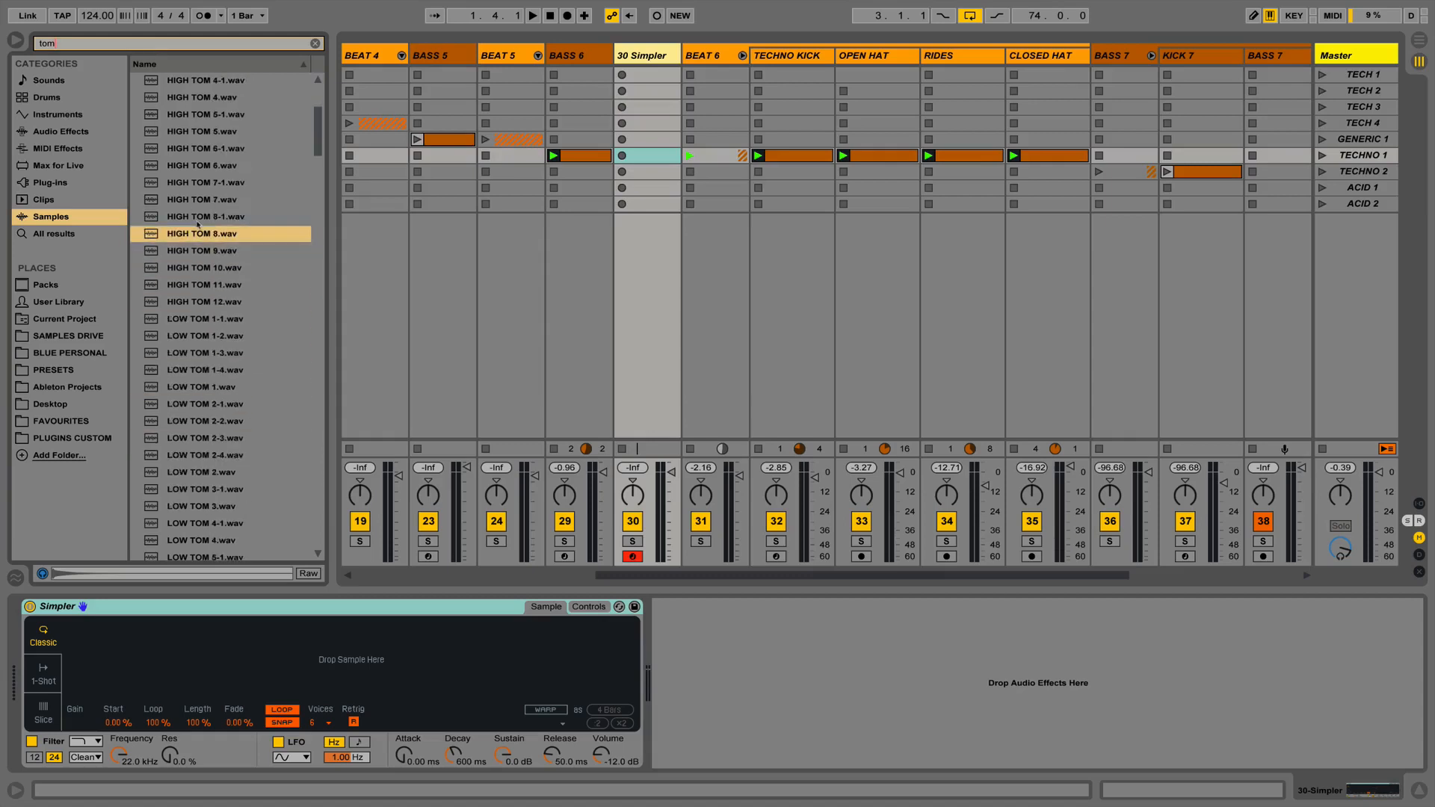
pyautogui.scroll(-3, 197, 252)
pyautogui.click(197, 253)
pyautogui.scroll(-3, 195, 255)
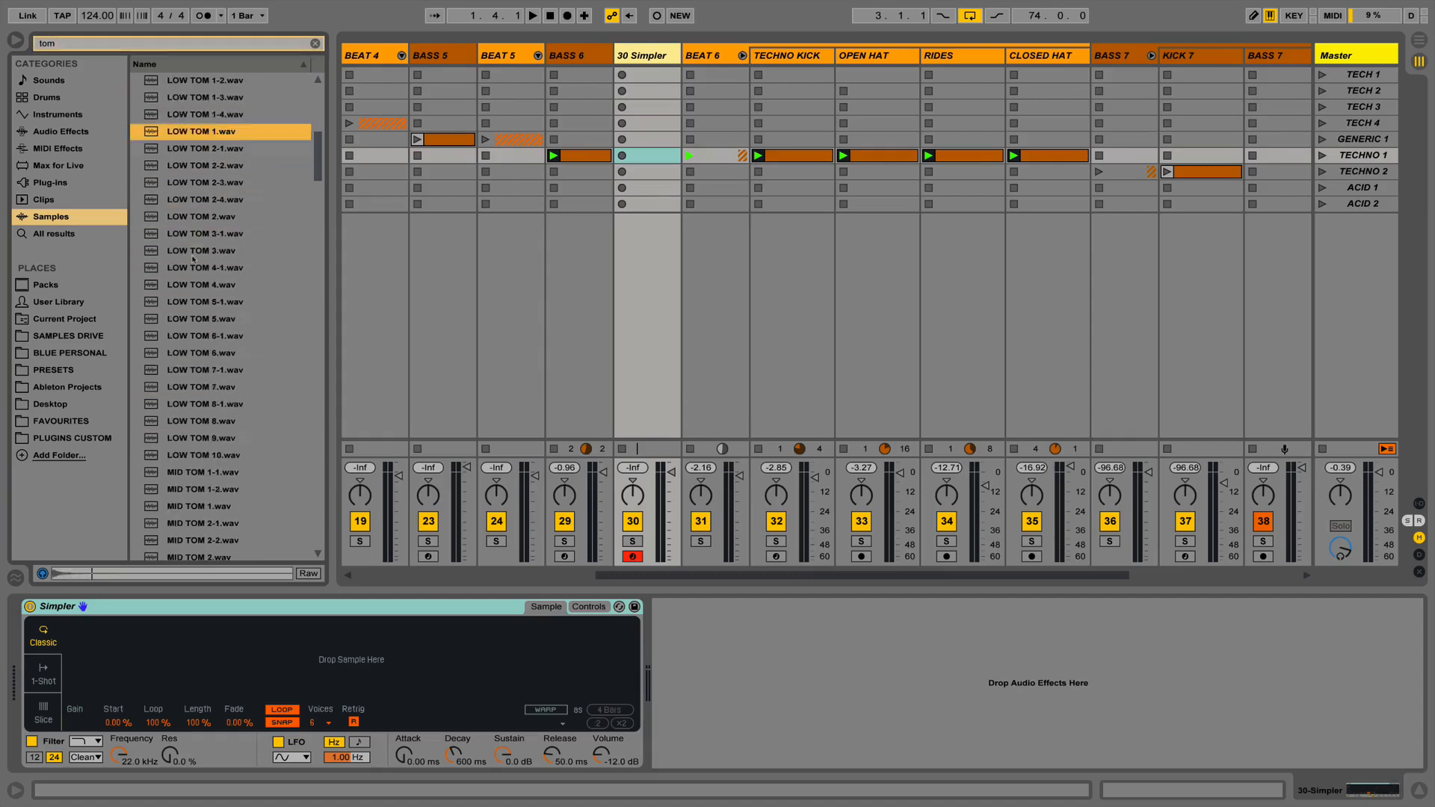
pyautogui.click(193, 258)
pyautogui.click(195, 291)
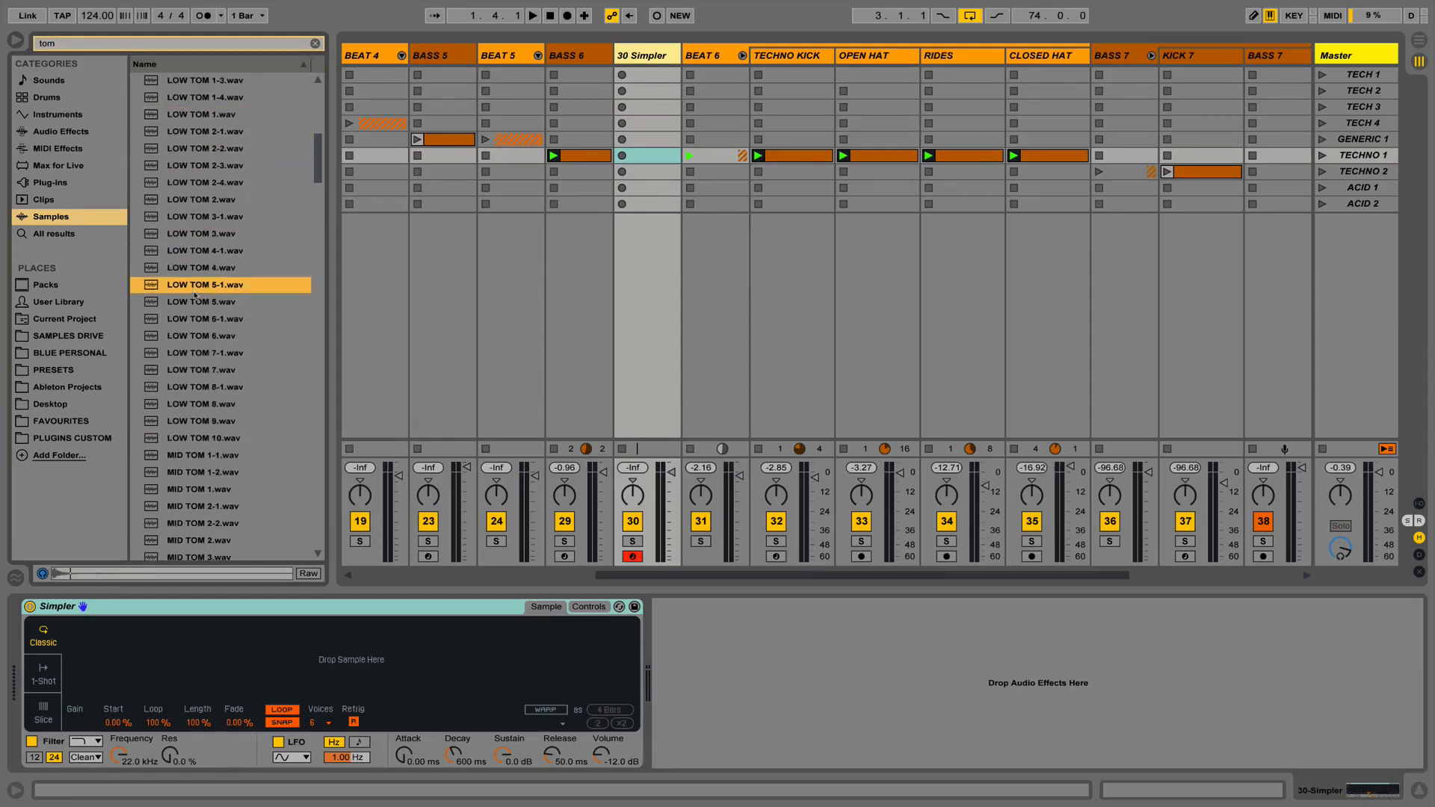
pyautogui.click(202, 253)
pyautogui.moveTo(200, 254); pyautogui.dragTo(319, 652)
pyautogui.click(16, 41)
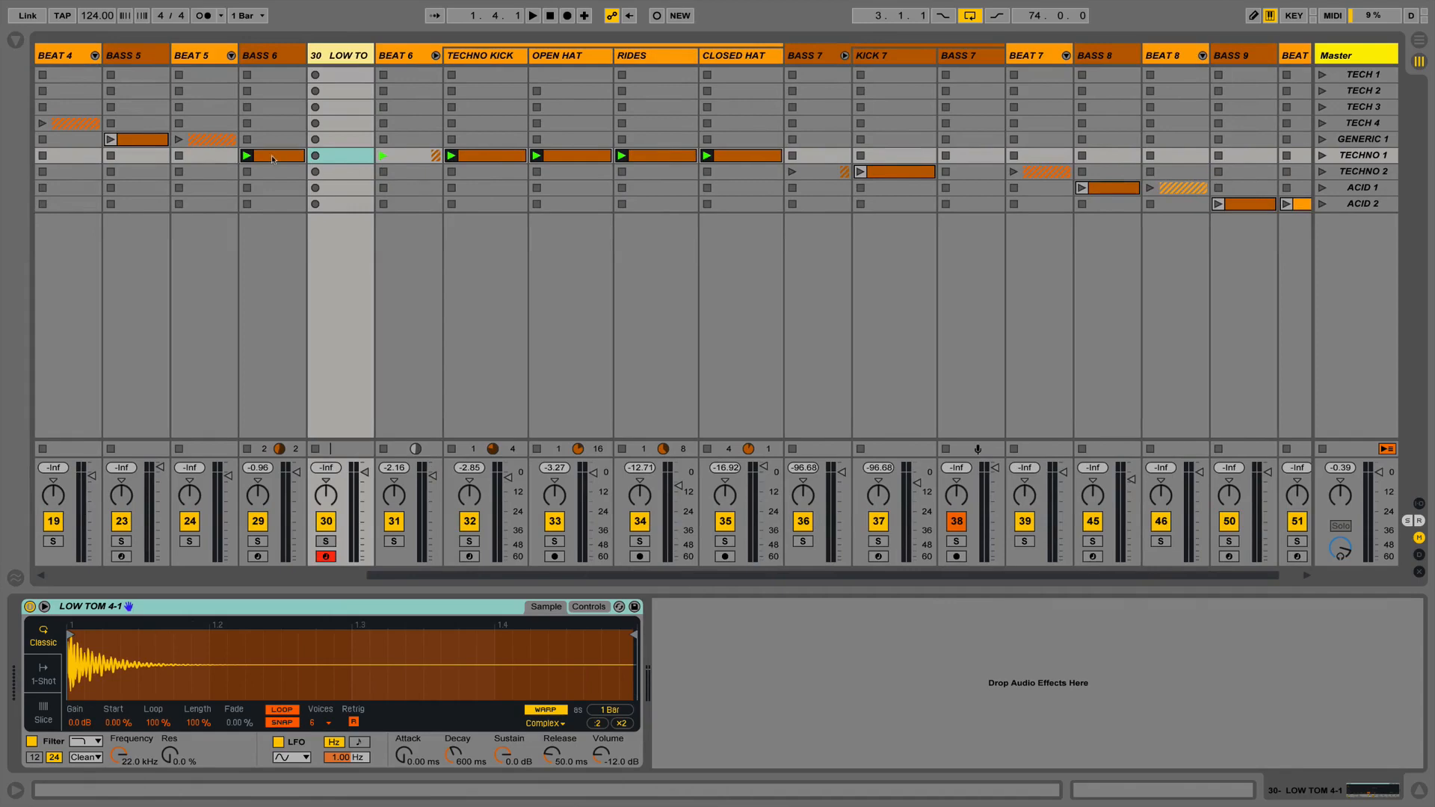
# Copy the BASS 6 clip in the TECHNO 1 scene to the low tom track, launch it and solo that track.
pyautogui.moveTo(273, 159); pyautogui.dragTo(358, 157)
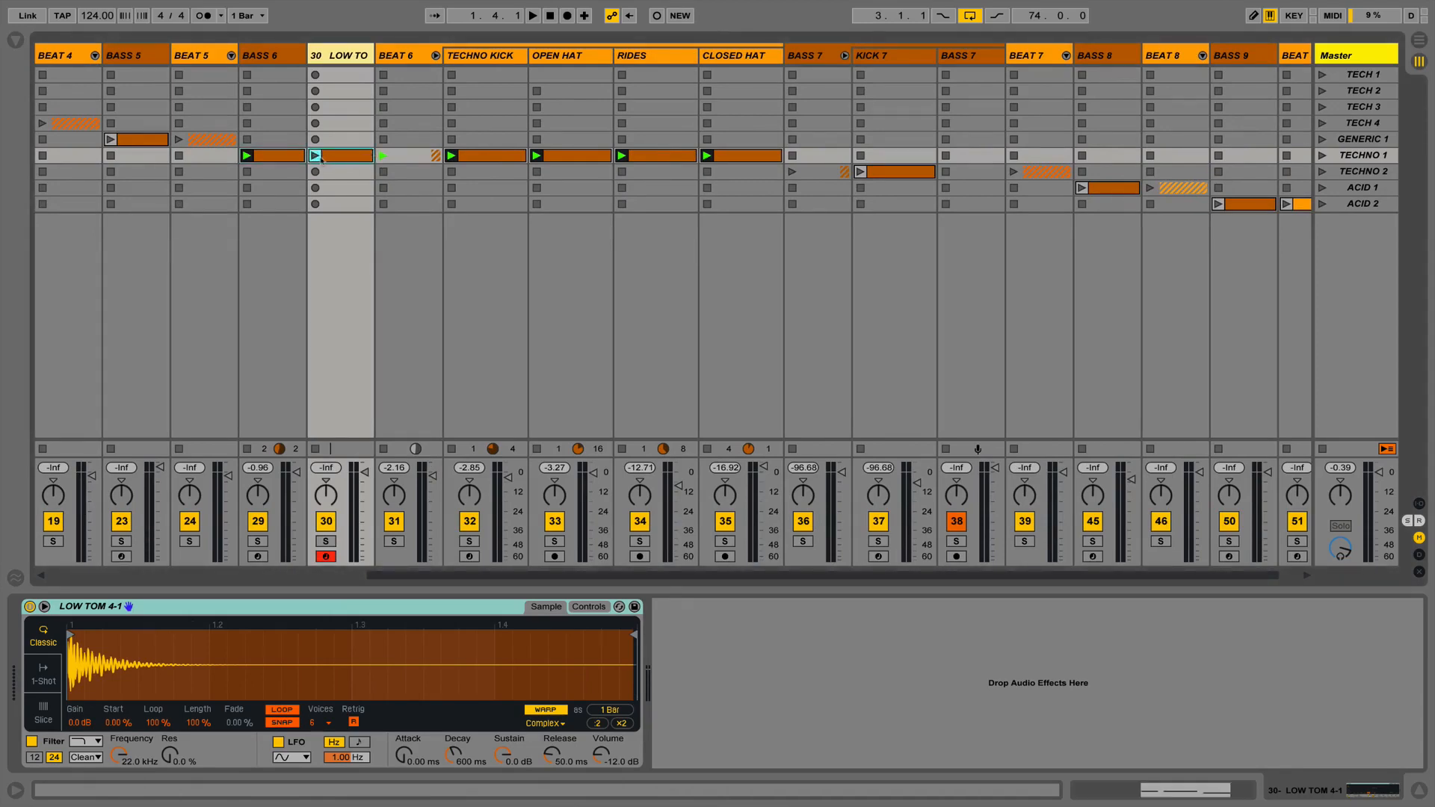
pyautogui.click(287, 159)
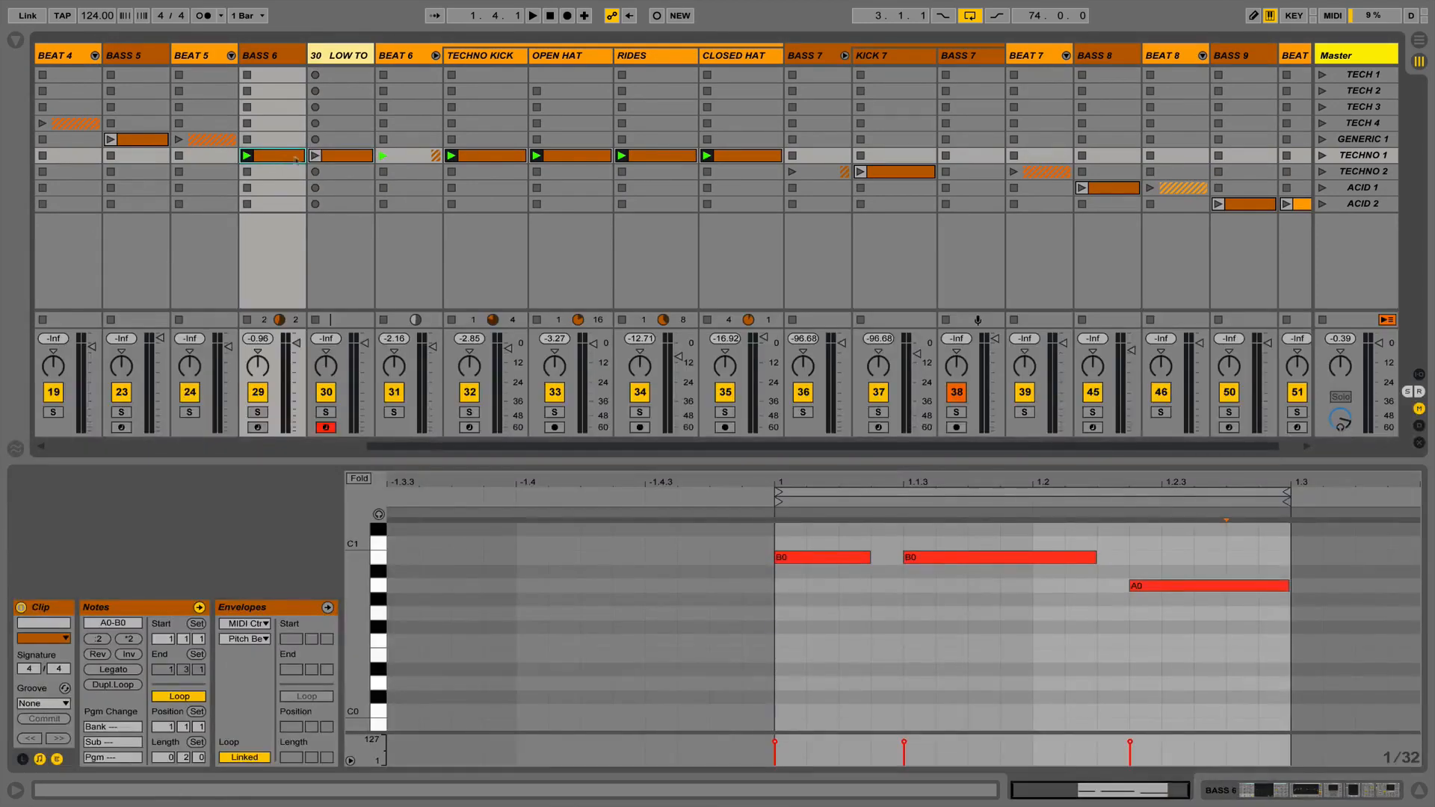
pyautogui.click(315, 157)
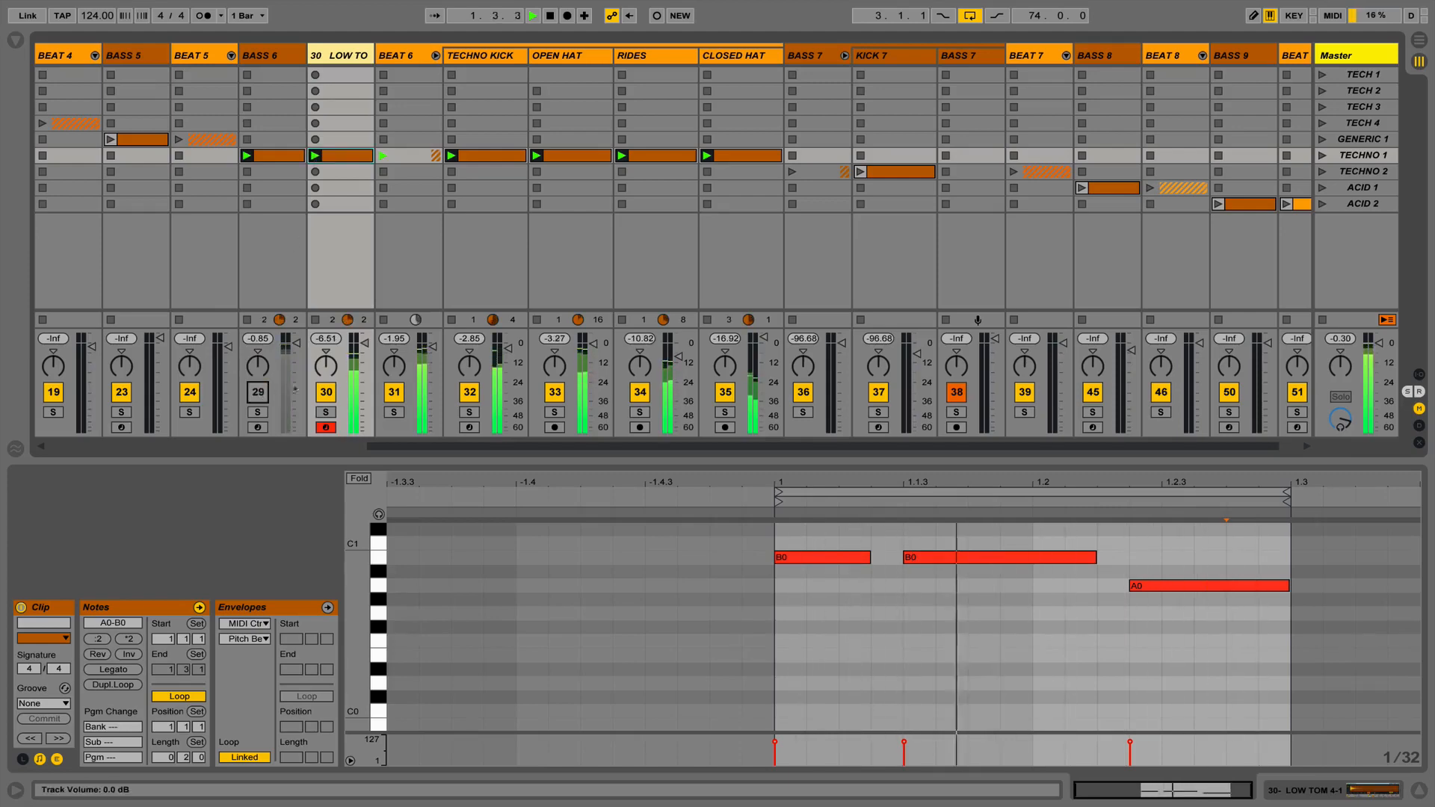
pyautogui.click(326, 411)
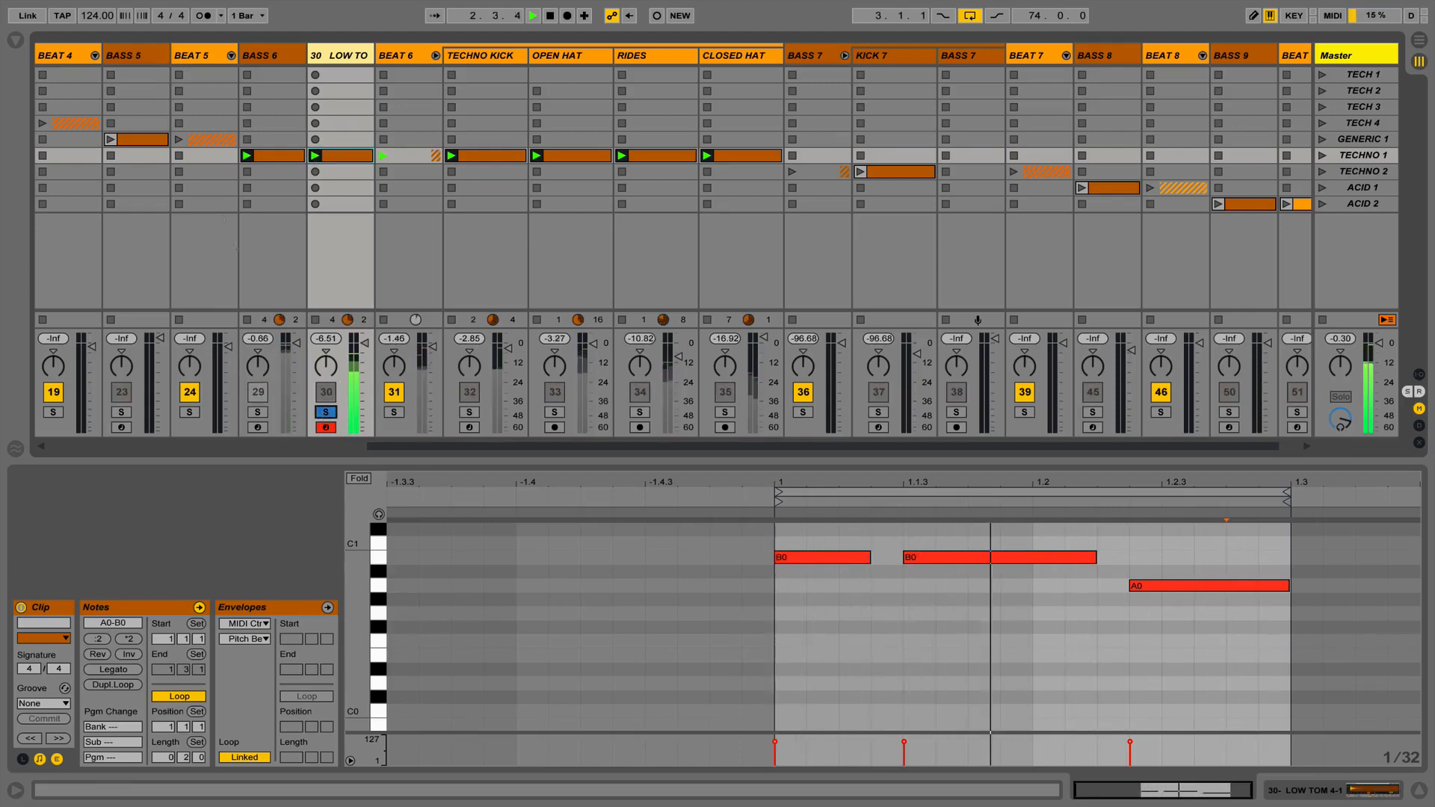
# Add a Pitch MIDI effect to the low tom track and set it to +12 st.
pyautogui.hotkey('ctrl', 'alt', 'b')
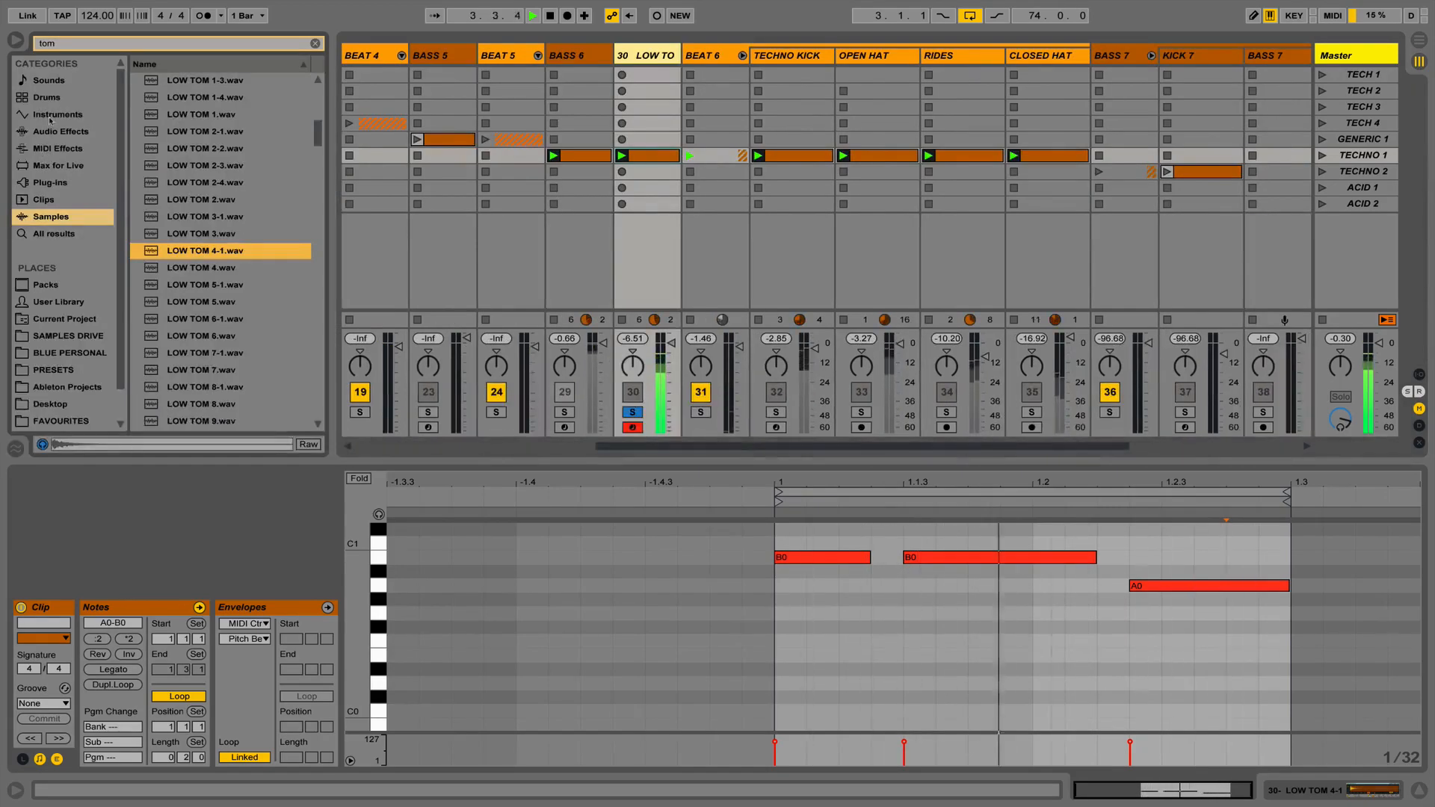
pyautogui.click(47, 147)
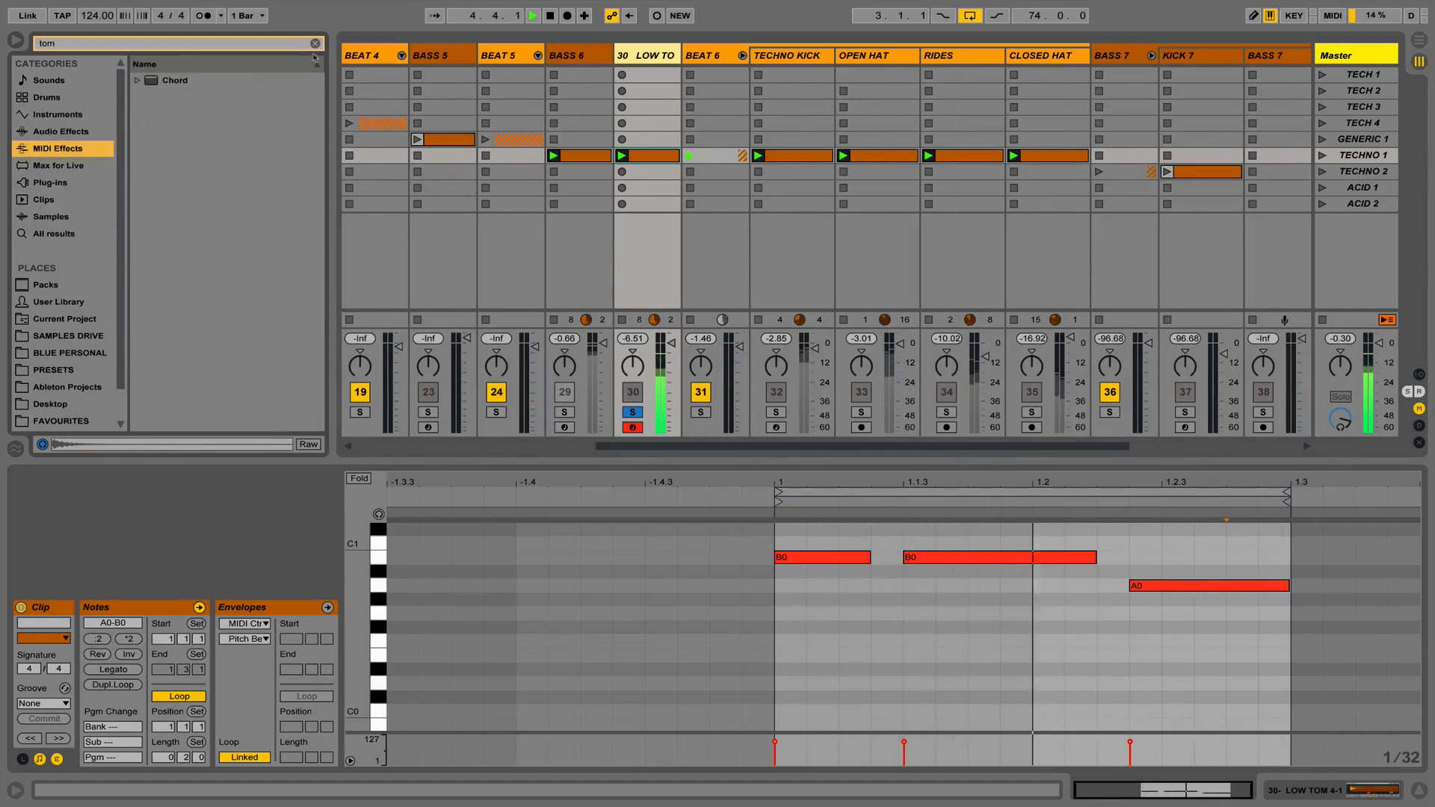
pyautogui.hotkey('ctrl', 'f')
pyautogui.moveTo(179, 148); pyautogui.dragTo(634, 322)
pyautogui.moveTo(59, 649); pyautogui.dragTo(59, 636)
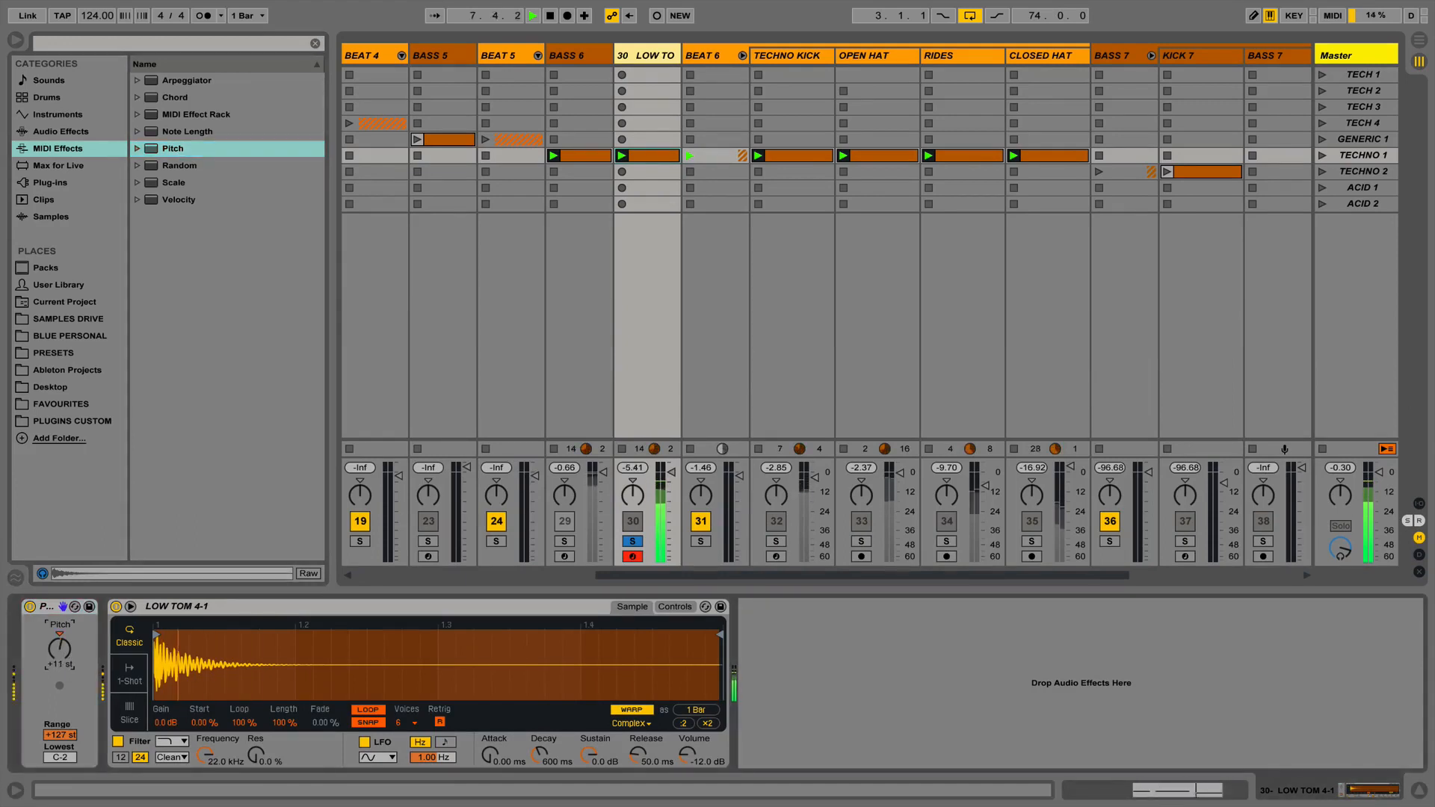
# Solo TECHNO KICK alongside the low tom, shift all the tom clip's notes a sixteenth later, and start the A0 note at 1.2.3.
pyautogui.click(776, 541)
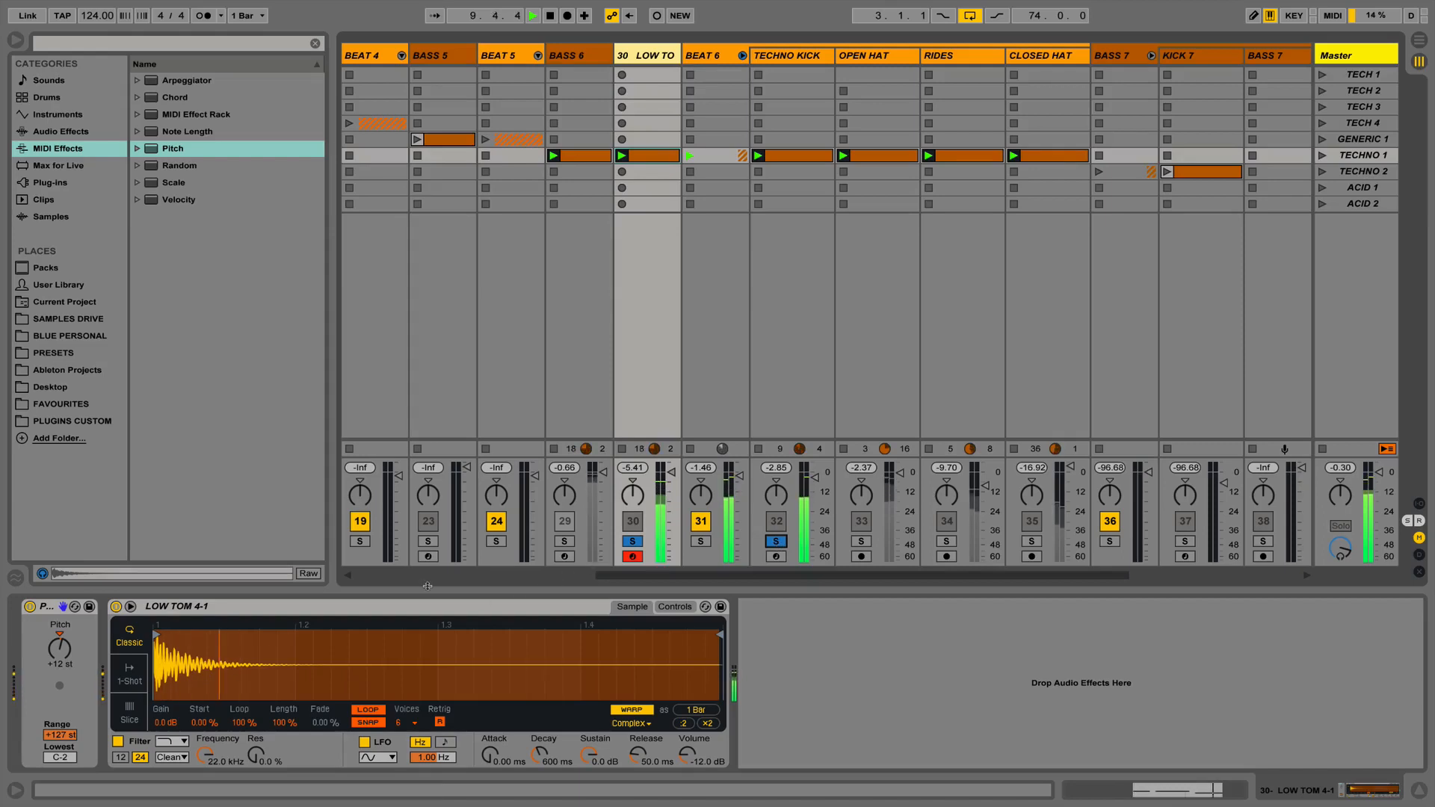
pyautogui.doubleClick(652, 155)
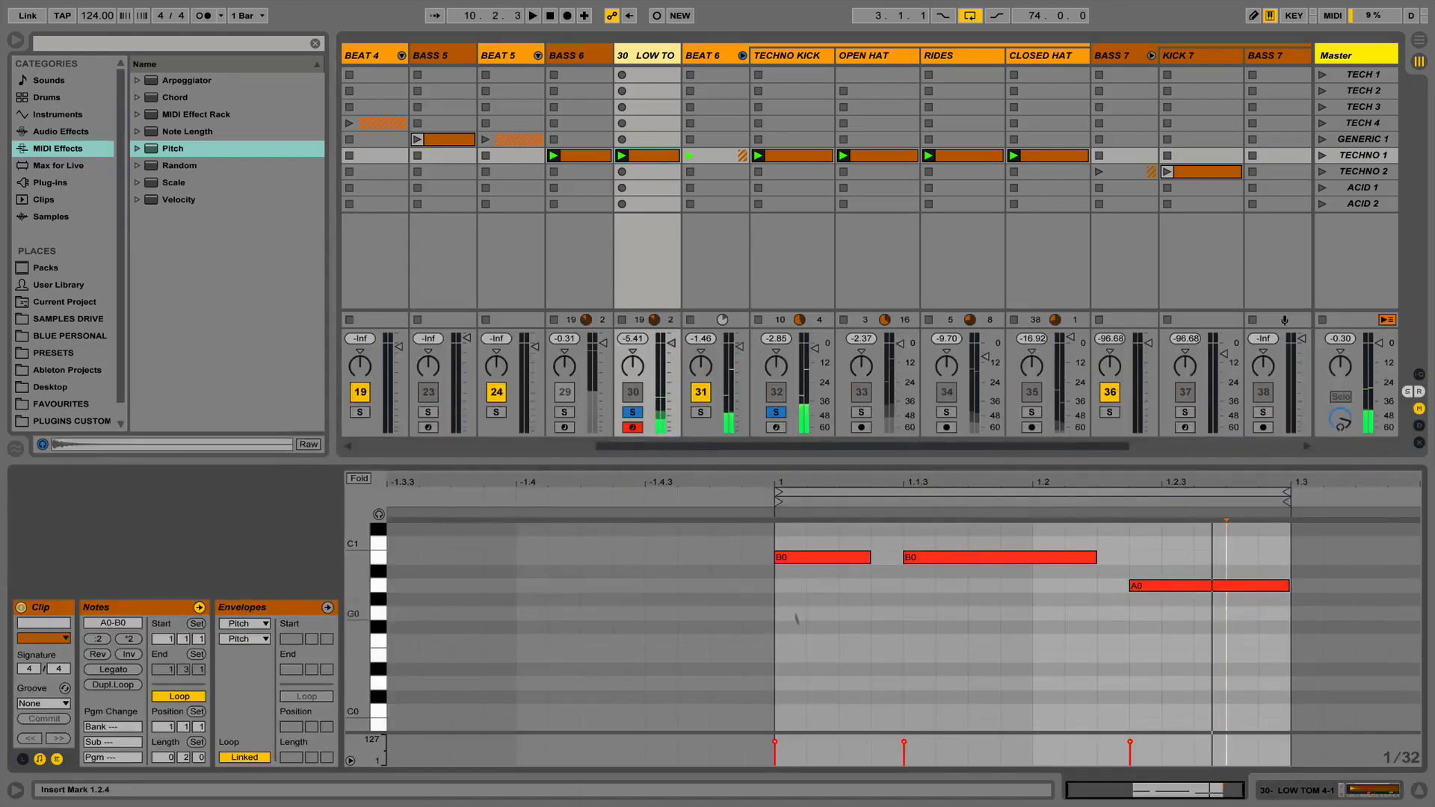
pyautogui.moveTo(816, 650); pyautogui.dragTo(1202, 524)
pyautogui.press('Right')
pyautogui.press('Right')
pyautogui.press('space')
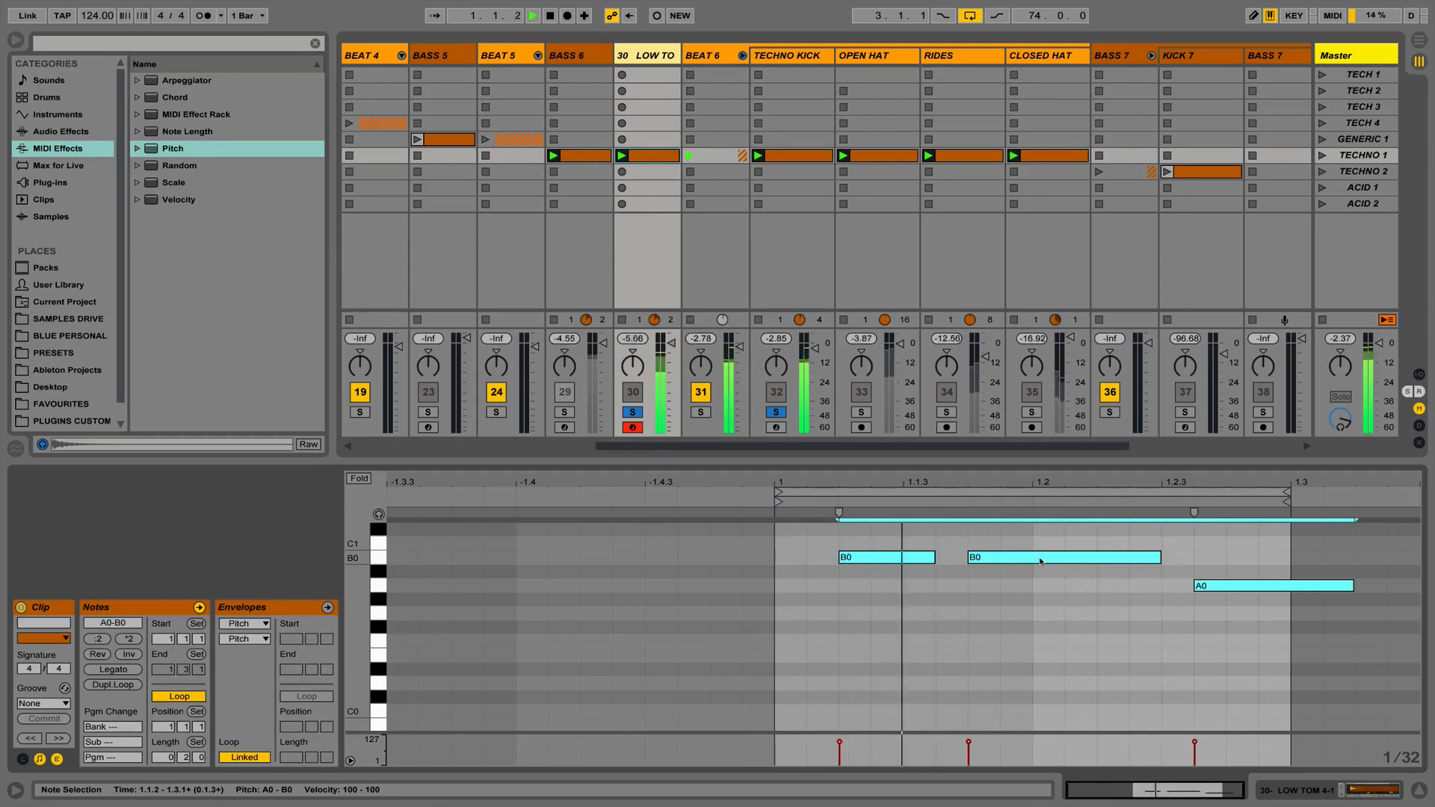
pyautogui.click(1211, 587)
pyautogui.press('Left')
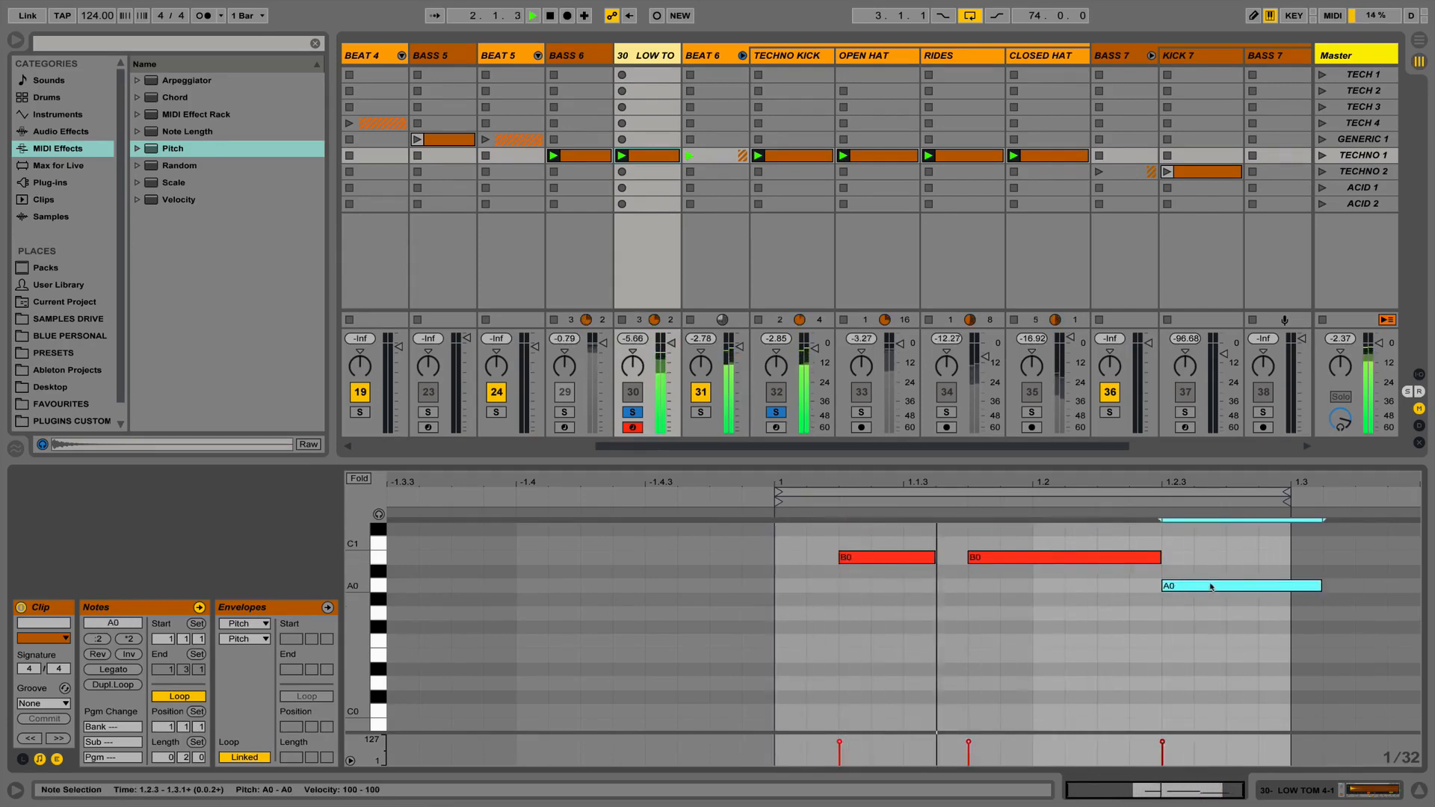
pyautogui.hotkey('shift', 'Tab')
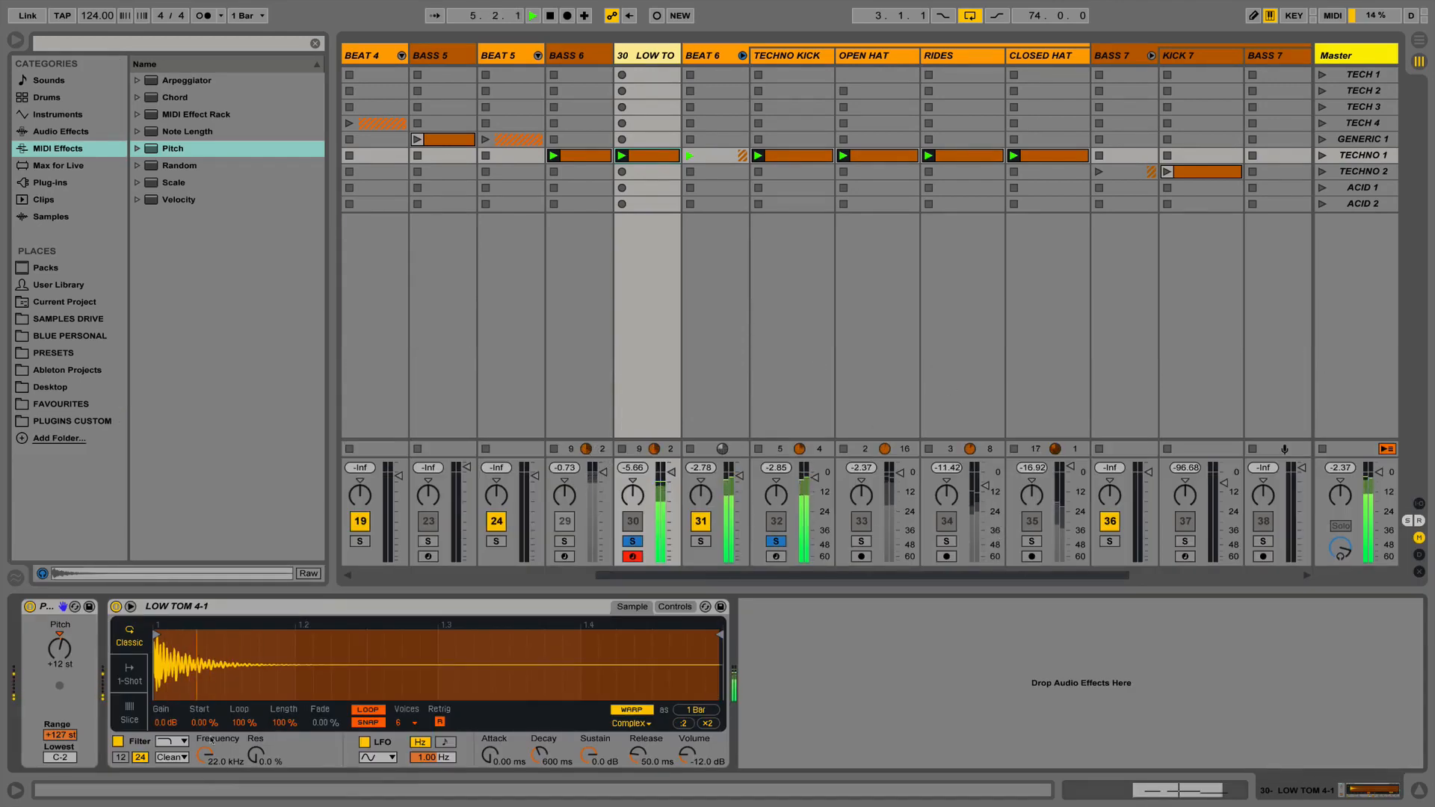
pyautogui.press('space')
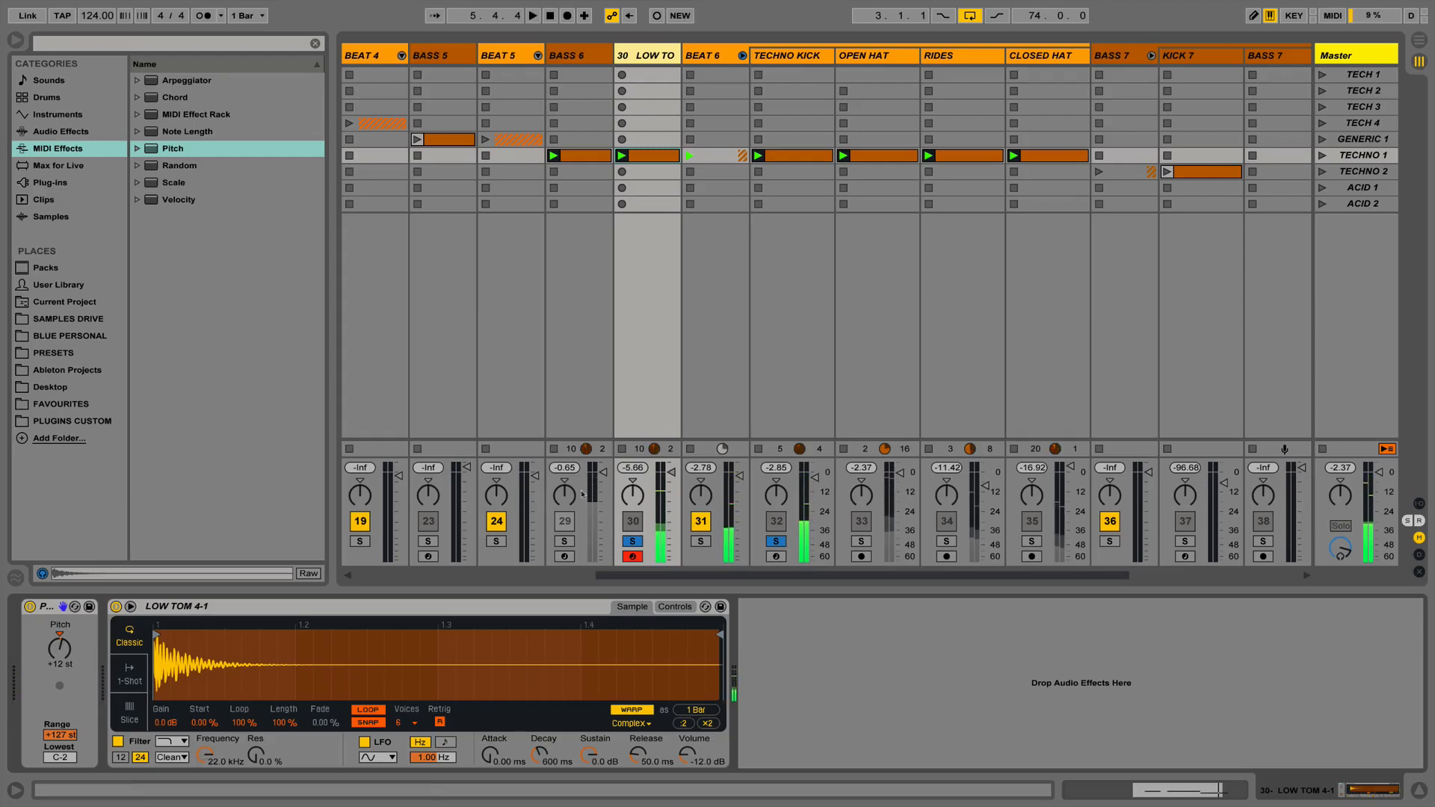
# Rename the low tom track as TOM BASS.
pyautogui.click(791, 59)
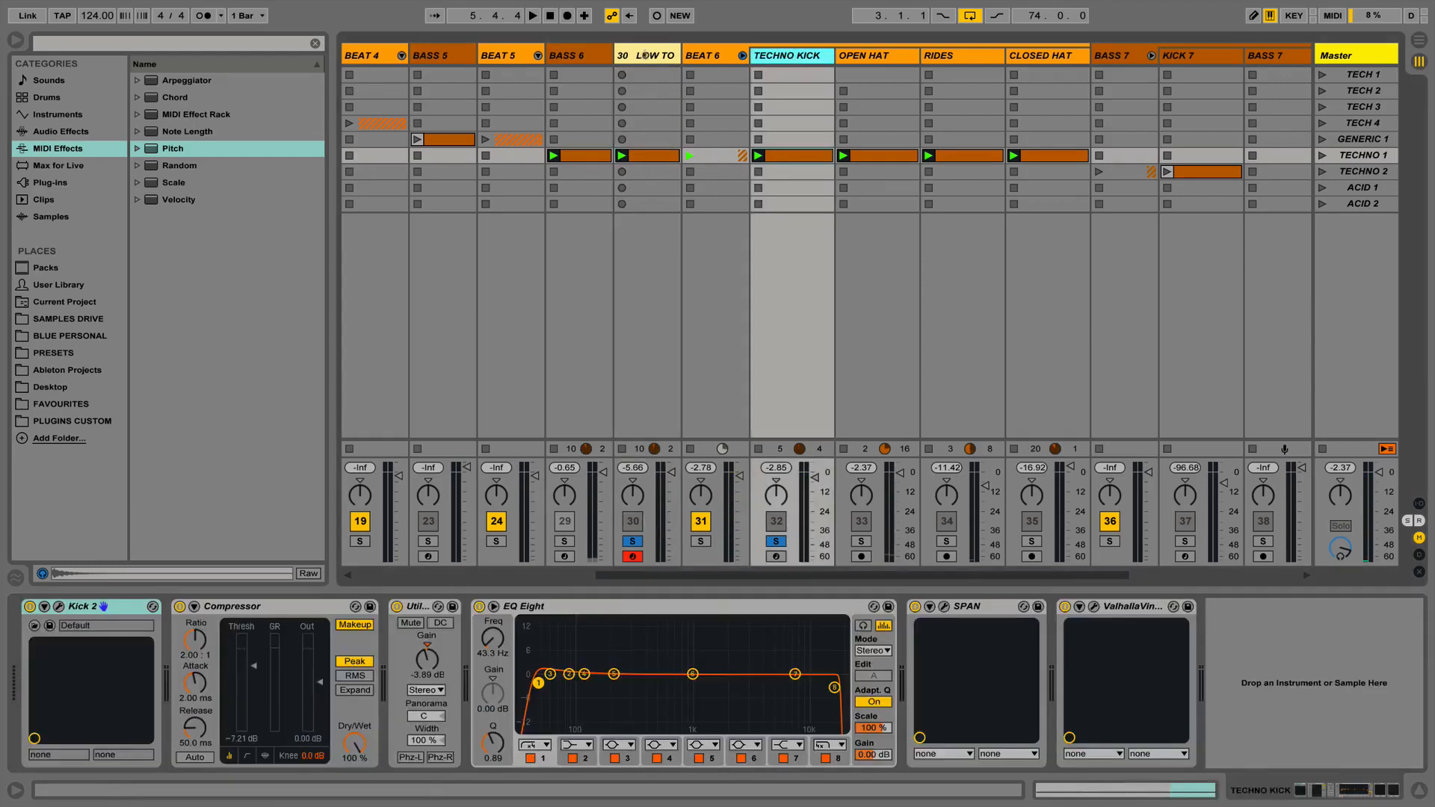
pyautogui.click(645, 56)
pyautogui.hotkey('ctrl', 'r')
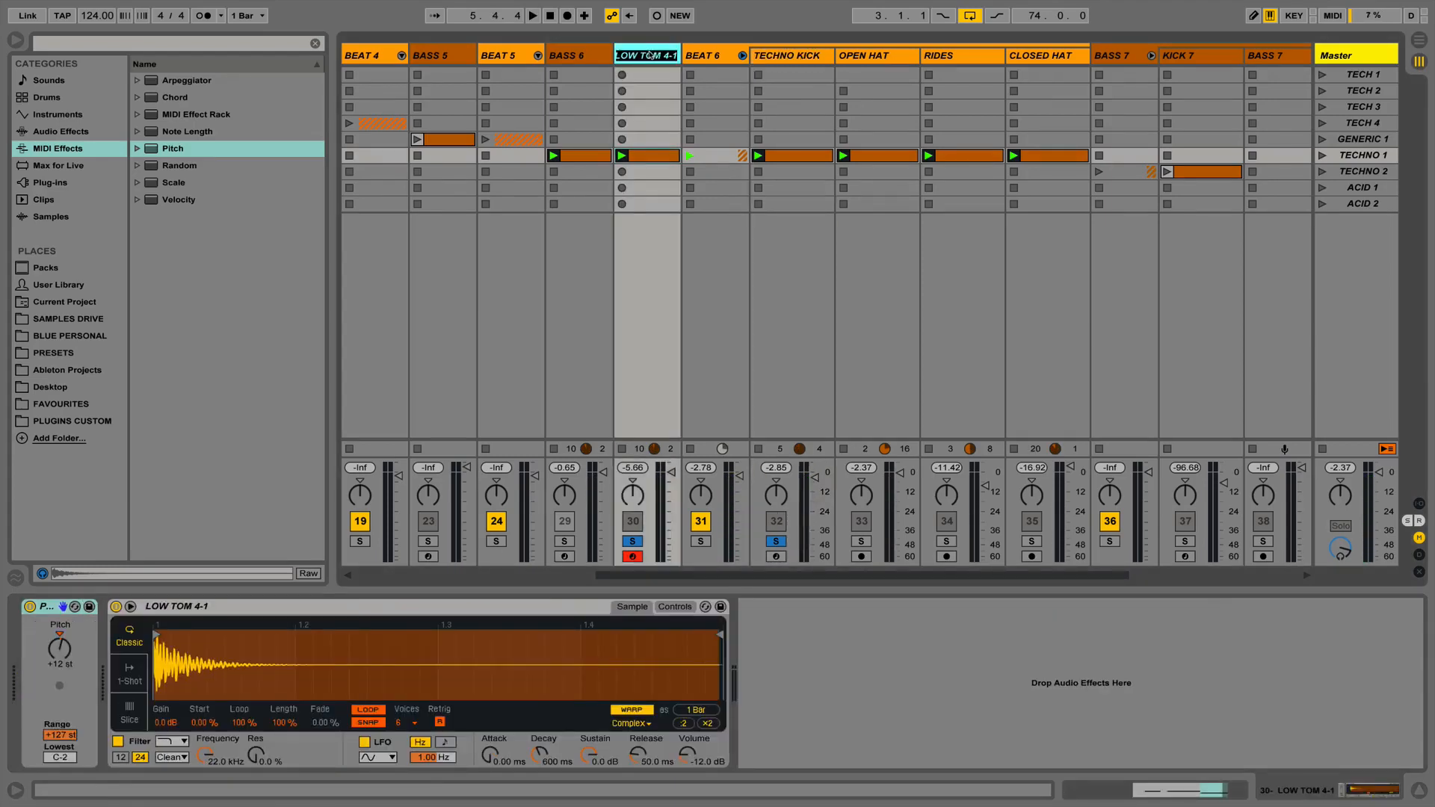
pyautogui.write('TOM BASS')
pyautogui.press('Return')
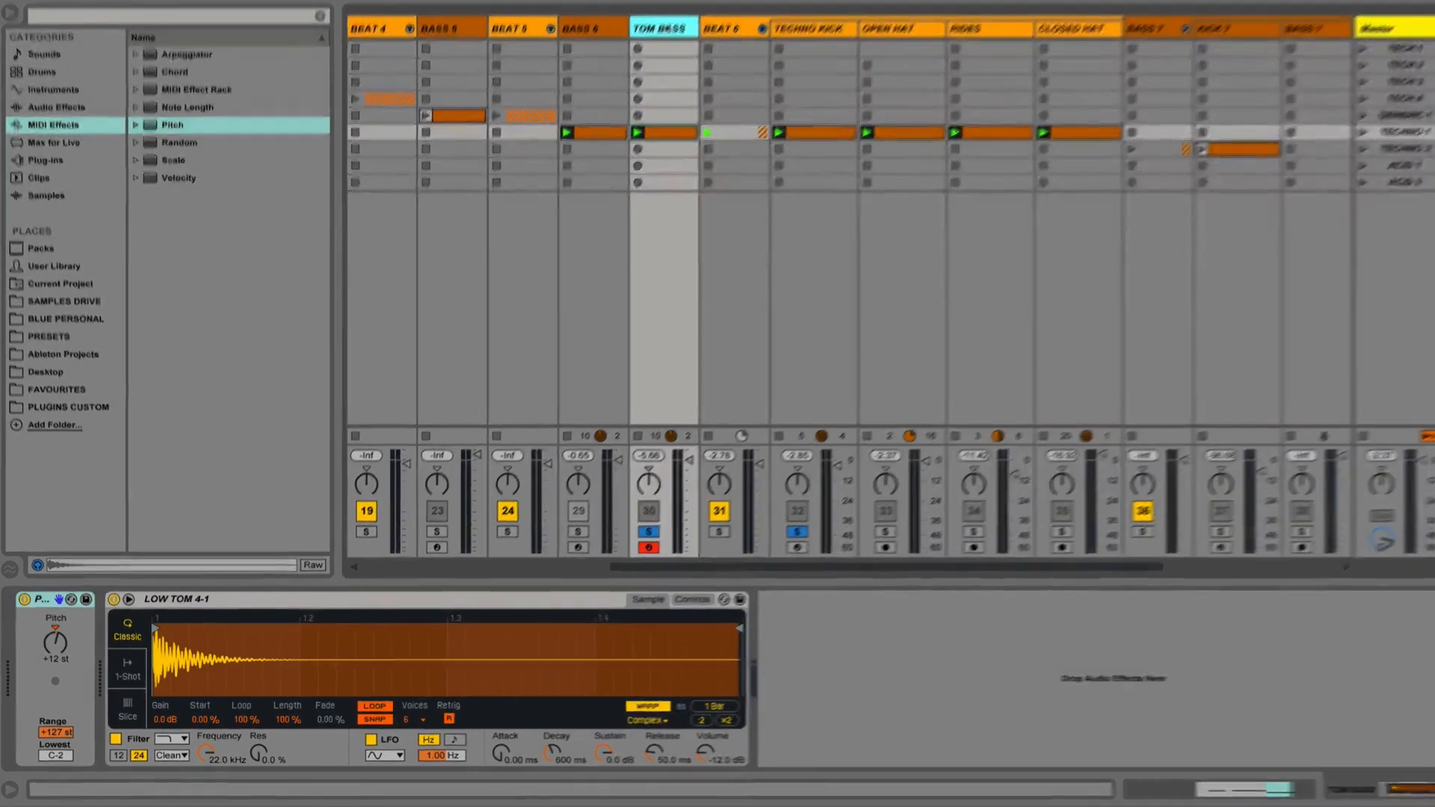
# Play the clip and move Simpler's sample start past the tom's initial transient to the first tall peak of the waveform.
pyautogui.press('space')
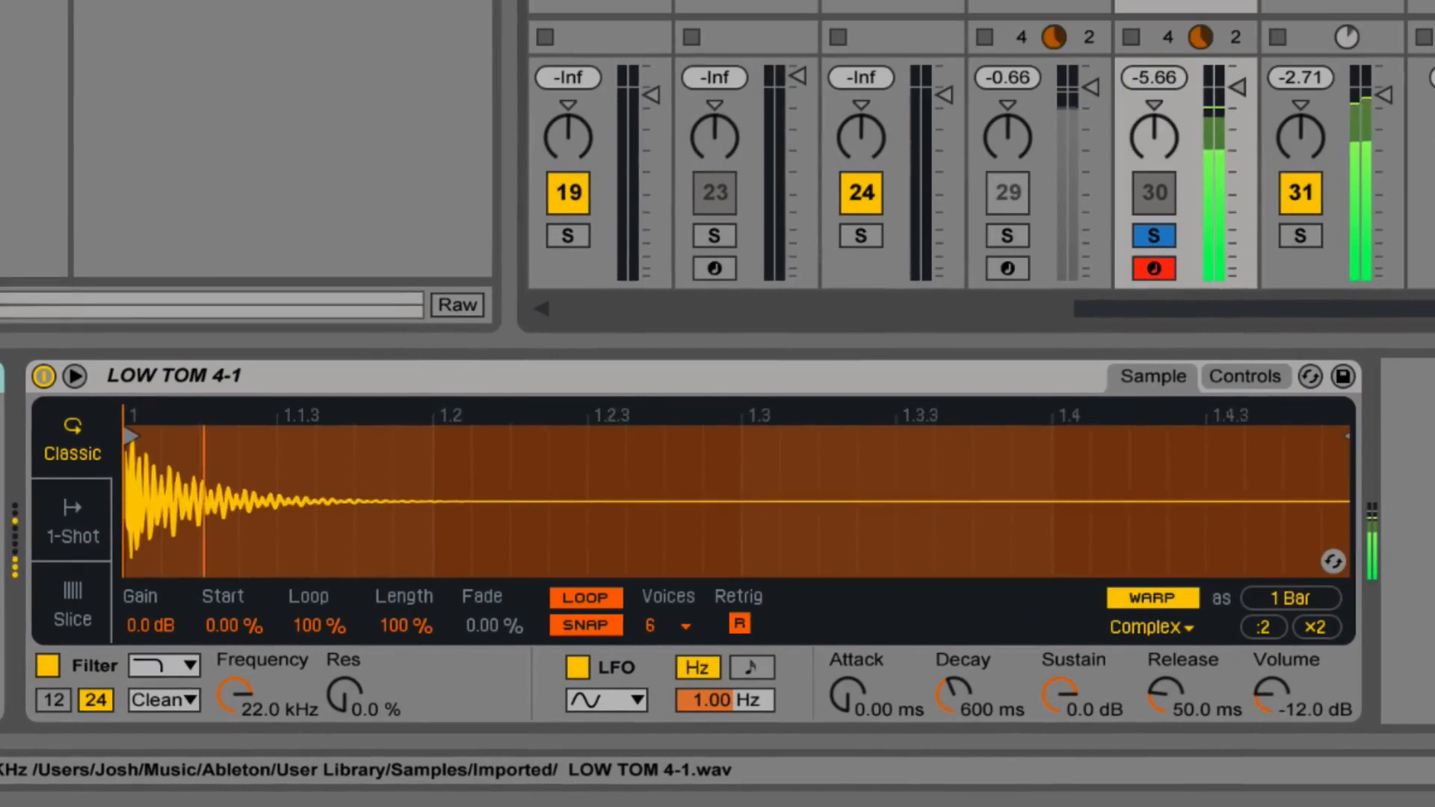
pyautogui.moveTo(151, 412); pyautogui.dragTo(151, 516)
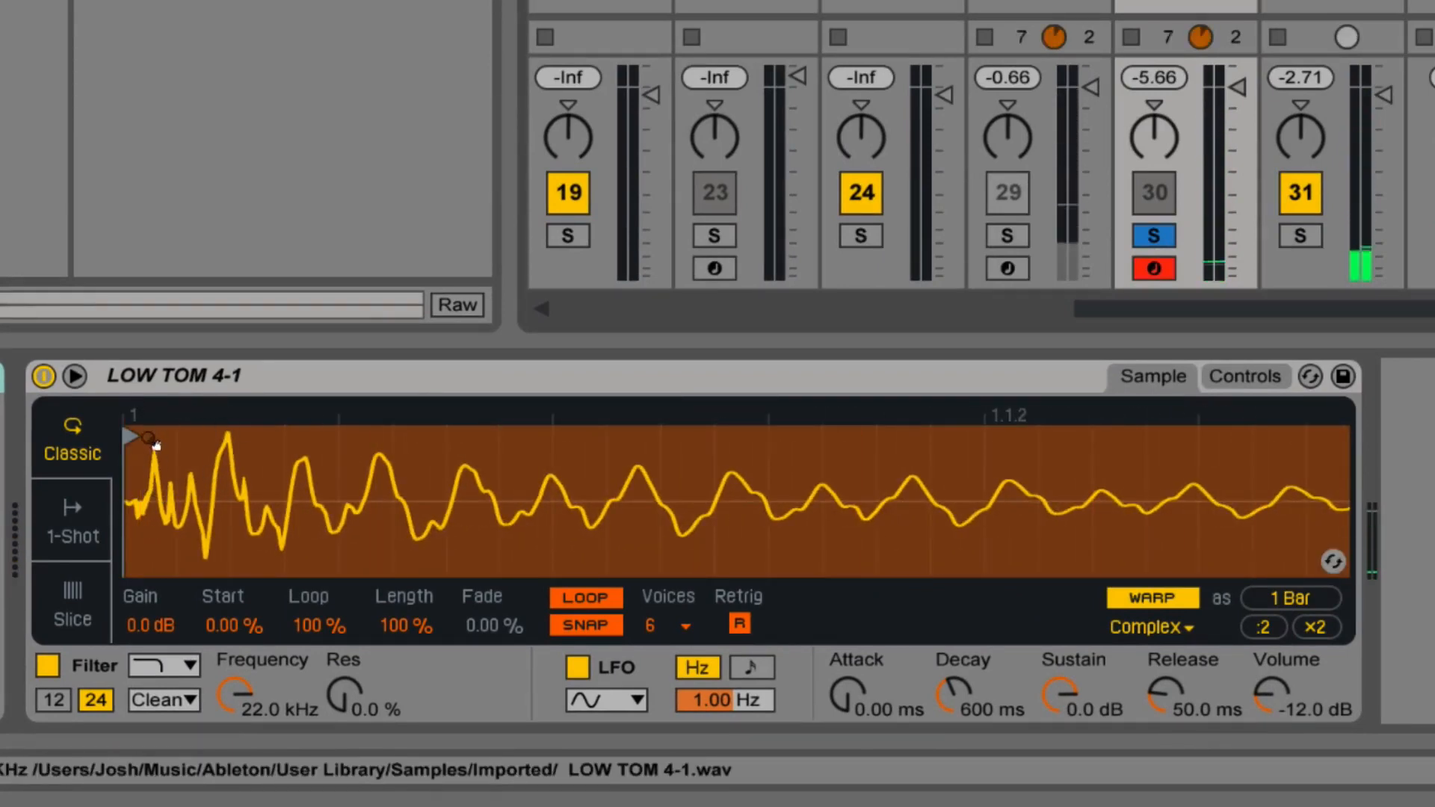
pyautogui.moveTo(130, 435)
pyautogui.mouseDown()
pyautogui.moveTo(519, 430)
pyautogui.moveTo(126, 417)
pyautogui.moveTo(155, 448)
pyautogui.moveTo(239, 481)
pyautogui.mouseUp()
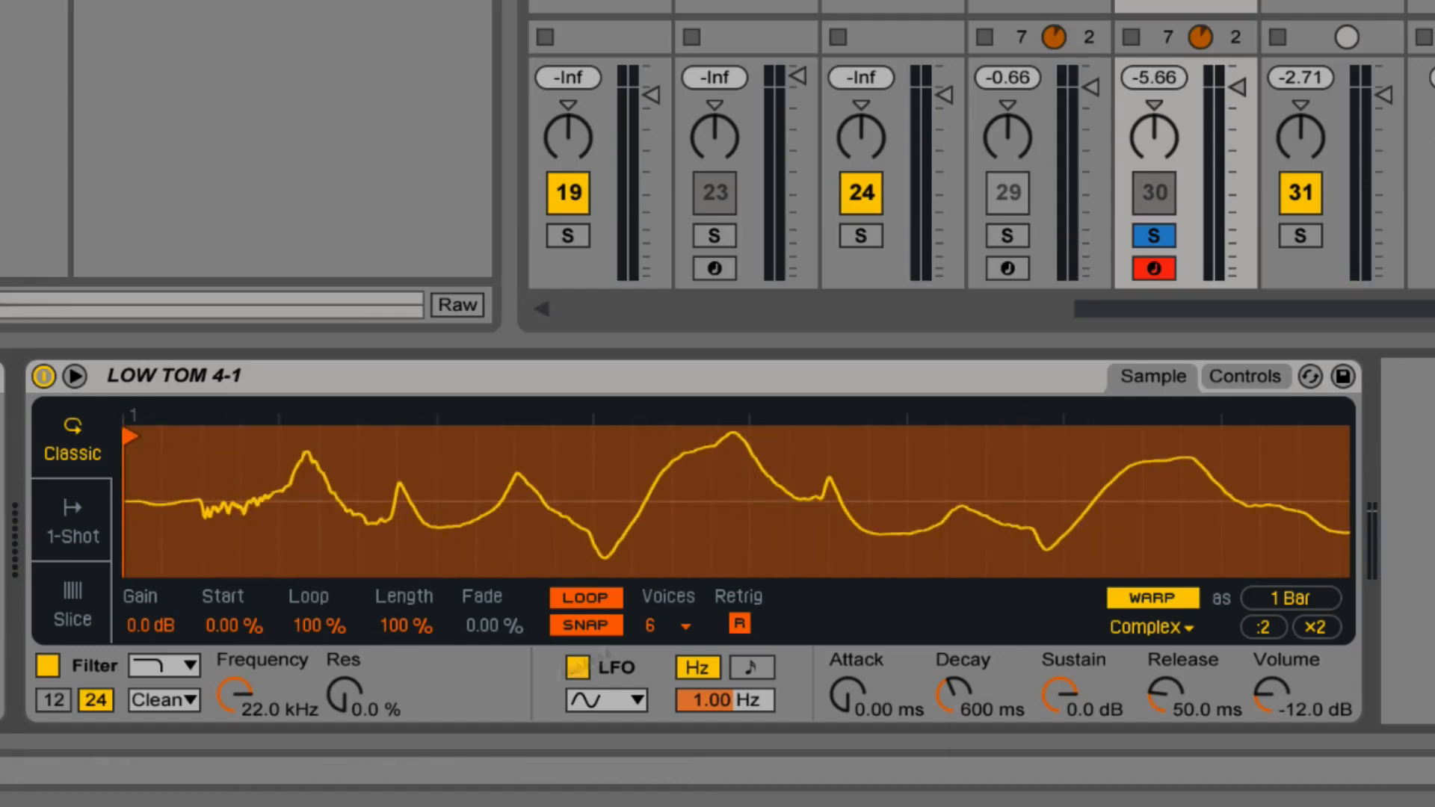
pyautogui.moveTo(308, 418); pyautogui.dragTo(308, 365)
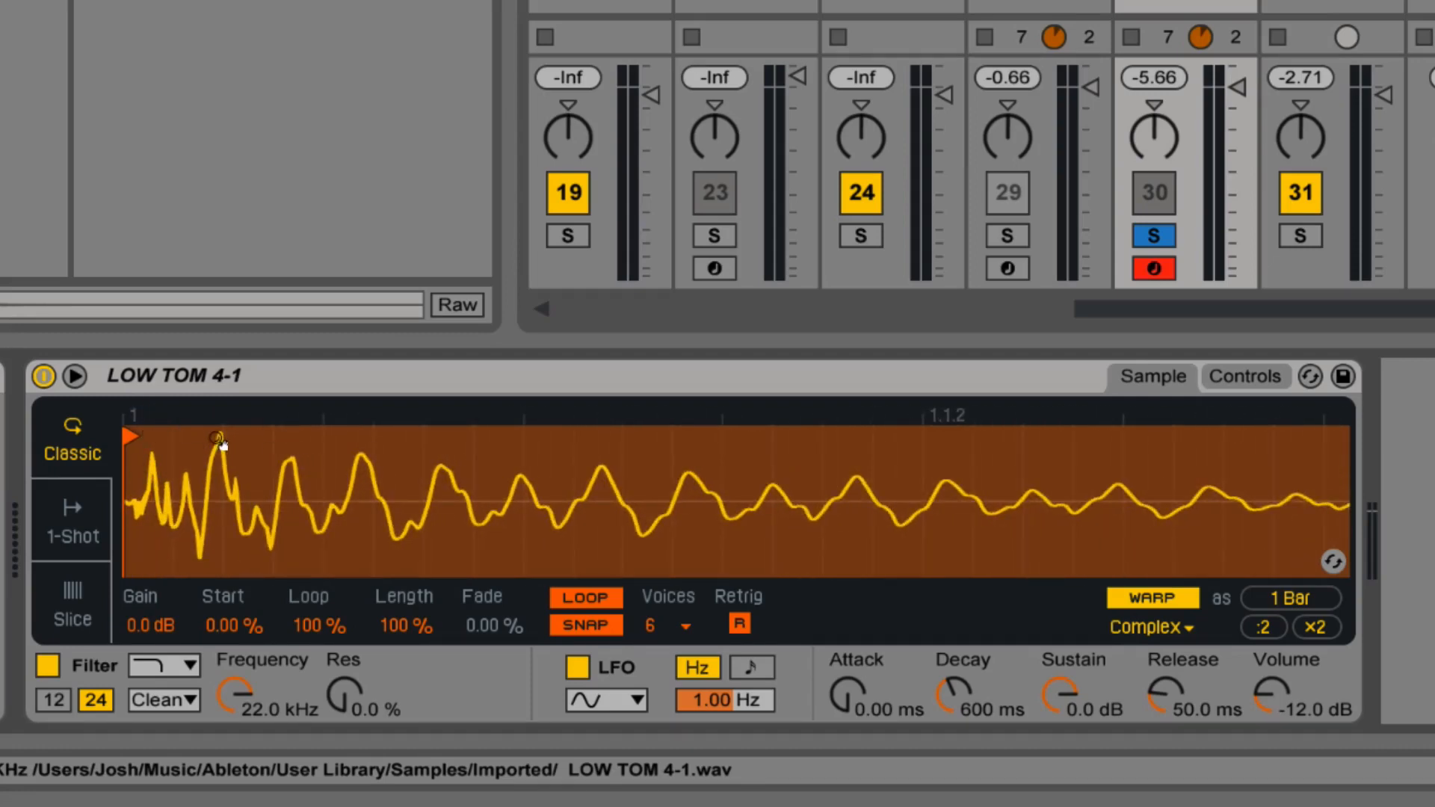
pyautogui.moveTo(140, 436)
pyautogui.mouseDown()
pyautogui.moveTo(299, 437)
pyautogui.moveTo(128, 437)
pyautogui.mouseUp()
pyautogui.moveTo(129, 437); pyautogui.dragTo(129, 493)
pyautogui.moveTo(129, 436)
pyautogui.mouseDown()
pyautogui.moveTo(374, 431)
pyautogui.moveTo(599, 400)
pyautogui.moveTo(627, 430)
pyautogui.moveTo(326, 413)
pyautogui.mouseUp()
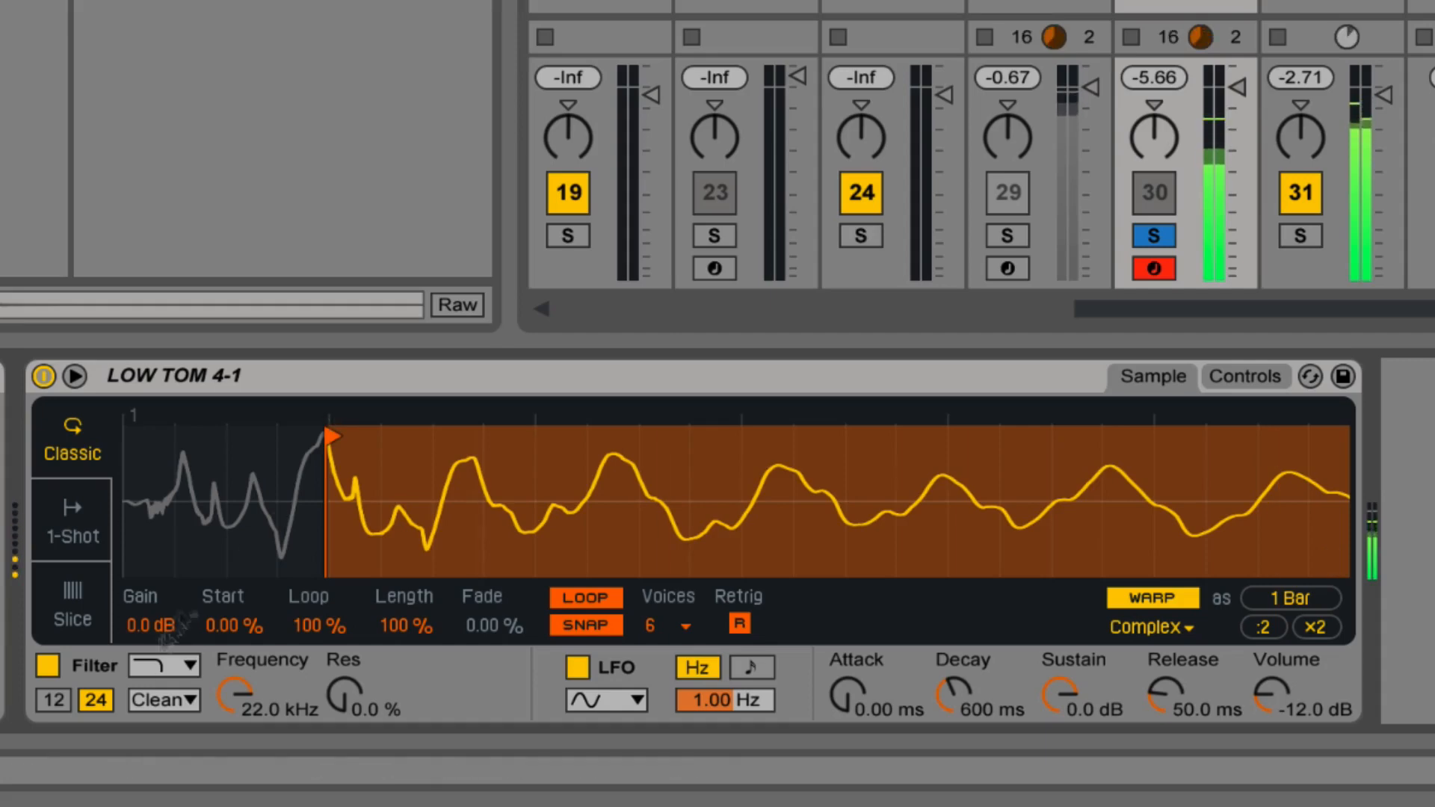
# Set Simpler's filter to 998 Hz with 39 % resonance, and pull the sample start slightly back before the tall peak.
pyautogui.moveTo(235, 695); pyautogui.dragTo(236, 778)
pyautogui.moveTo(329, 432)
pyautogui.mouseDown()
pyautogui.moveTo(873, 396)
pyautogui.moveTo(308, 402)
pyautogui.mouseUp()
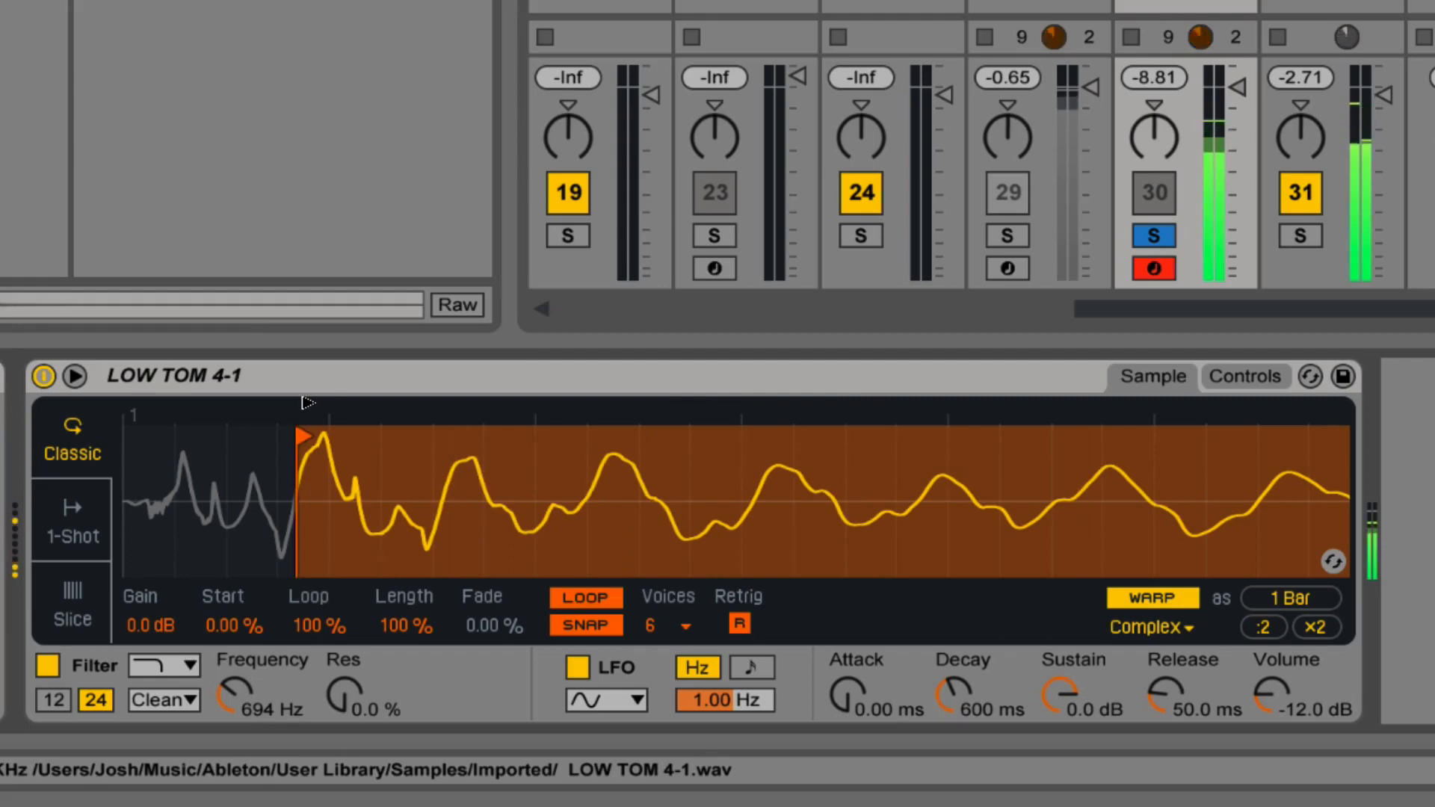
pyautogui.moveTo(233, 692); pyautogui.dragTo(234, 643)
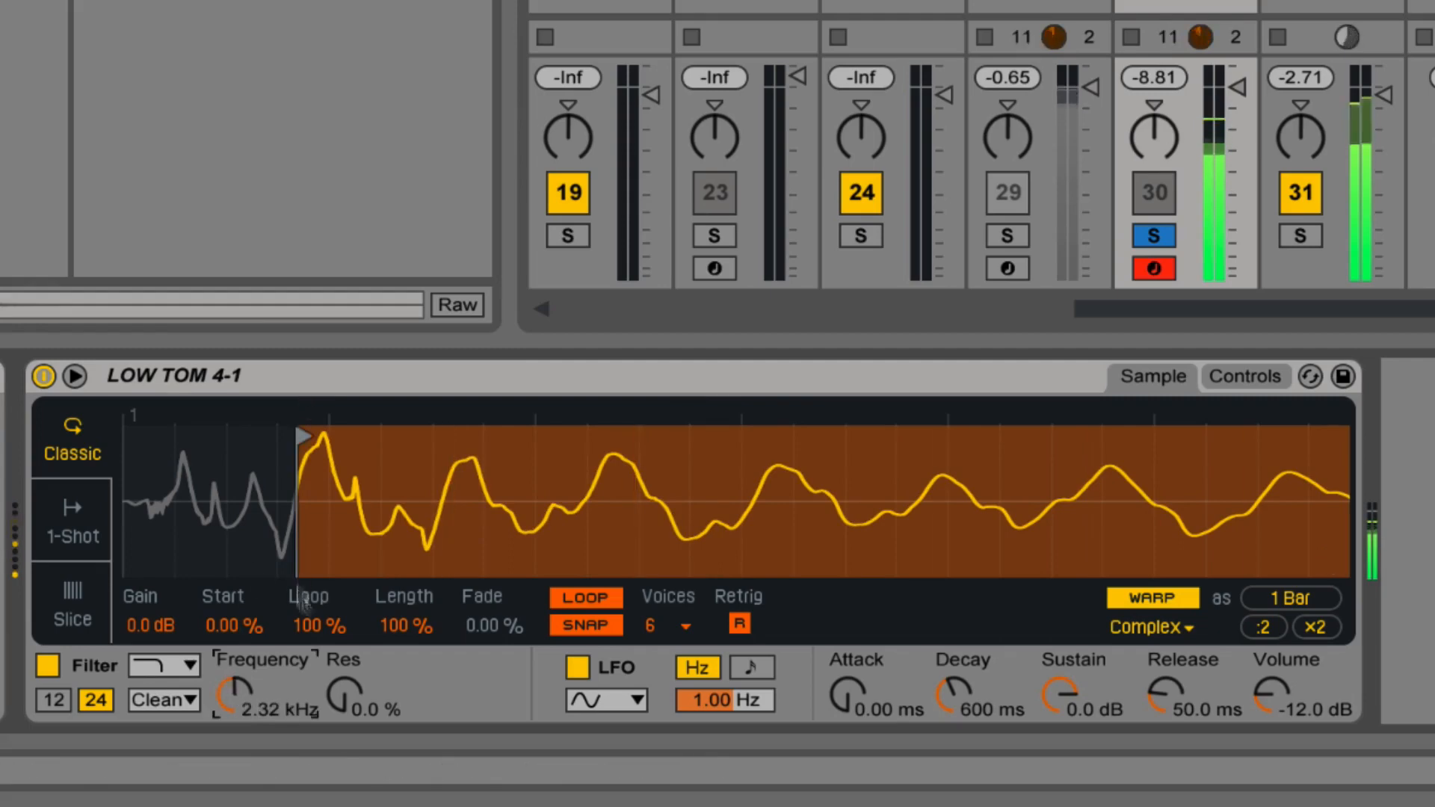
pyautogui.moveTo(344, 695); pyautogui.dragTo(345, 645)
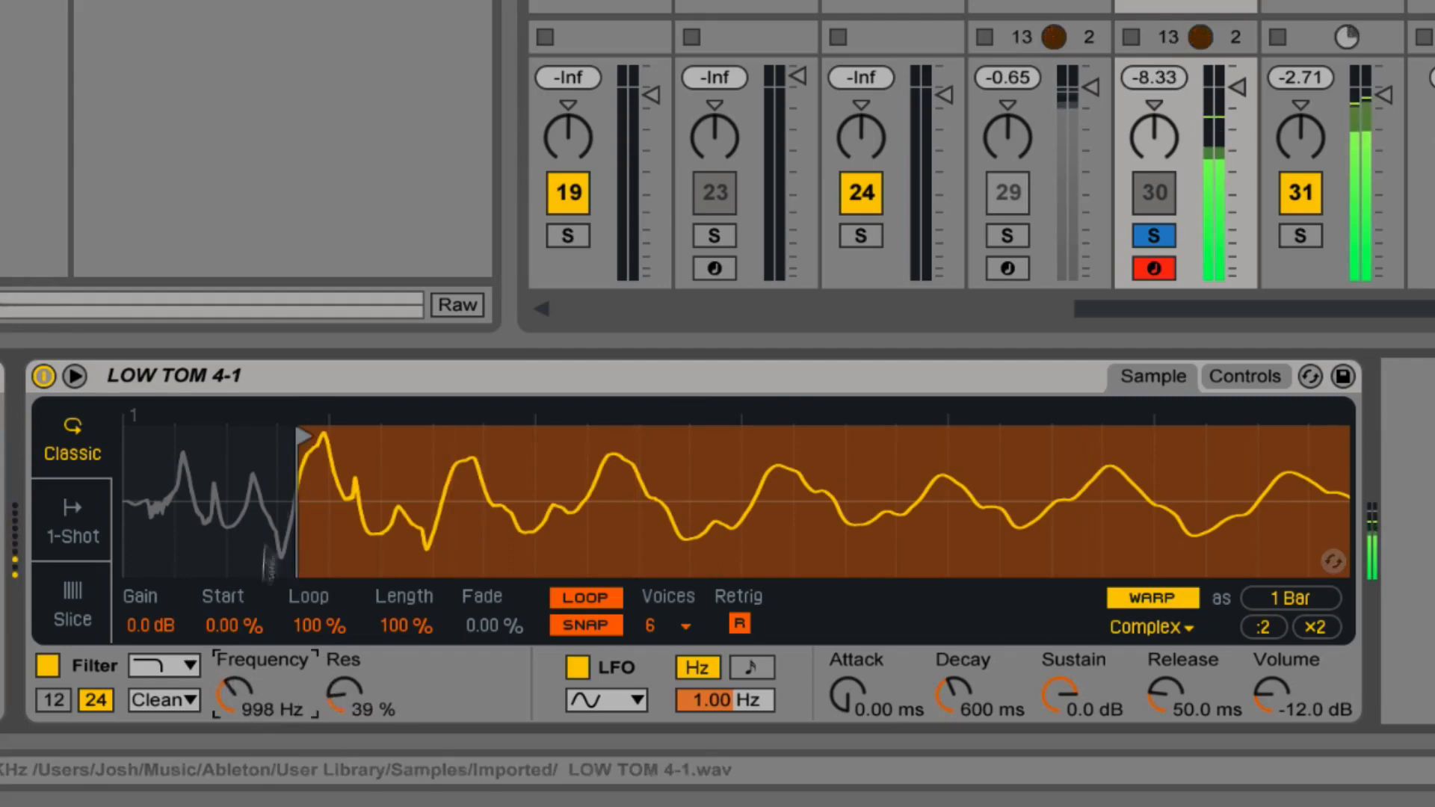
# Move the sample start later, beyond the tall peak, and switch Simpler to 1-Shot mode.
pyautogui.moveTo(303, 434); pyautogui.dragTo(436, 422)
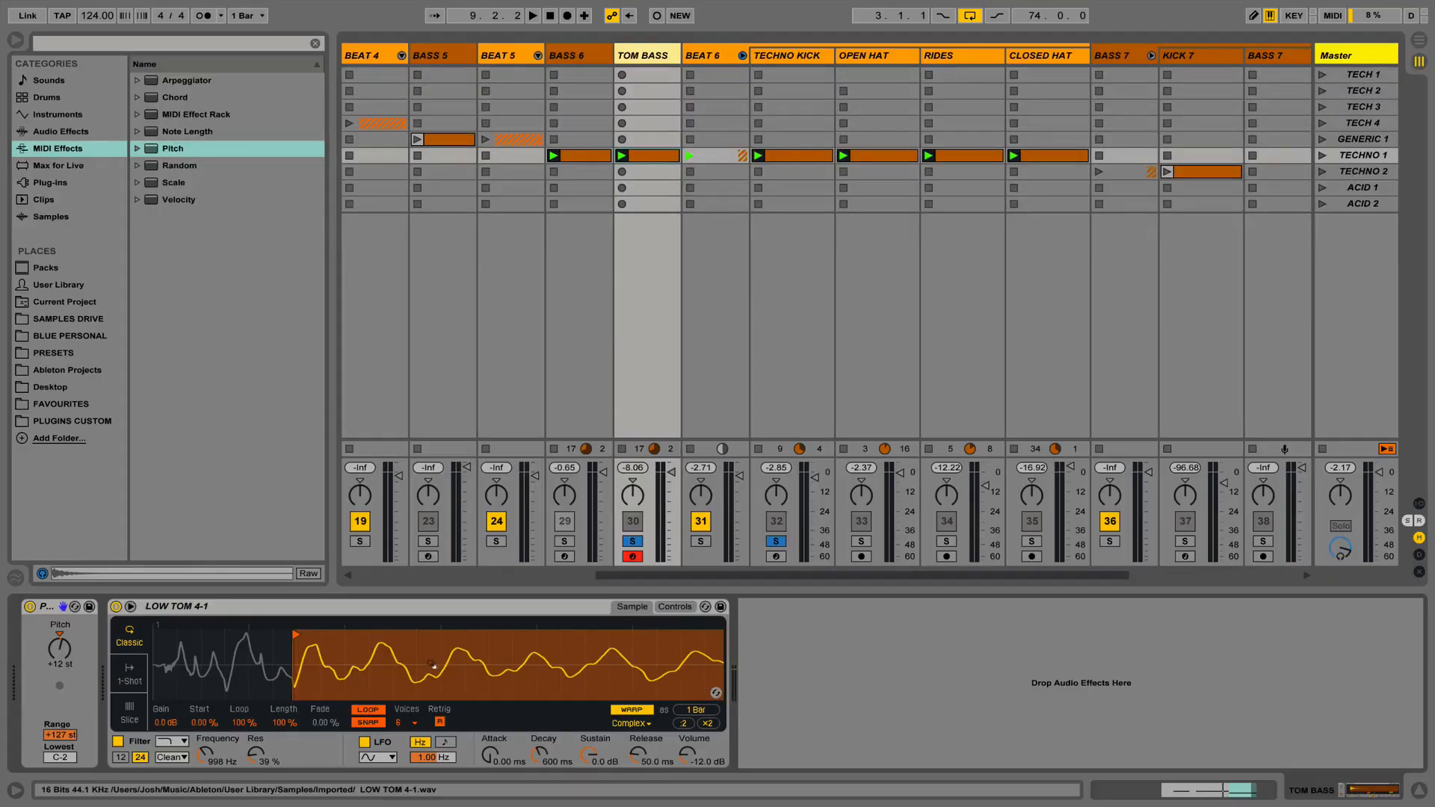
pyautogui.click(123, 671)
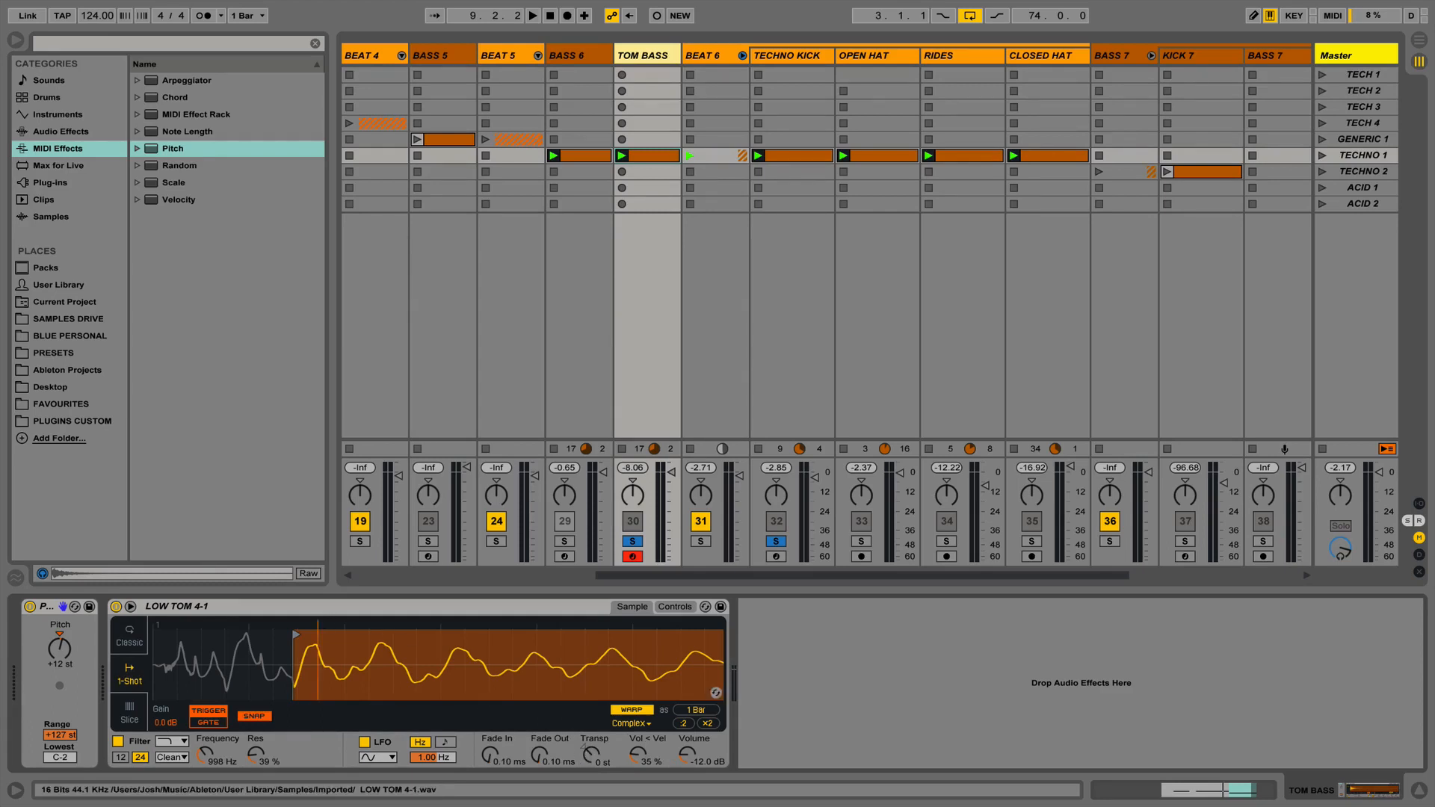
pyautogui.moveTo(195, 679); pyautogui.dragTo(187, 658)
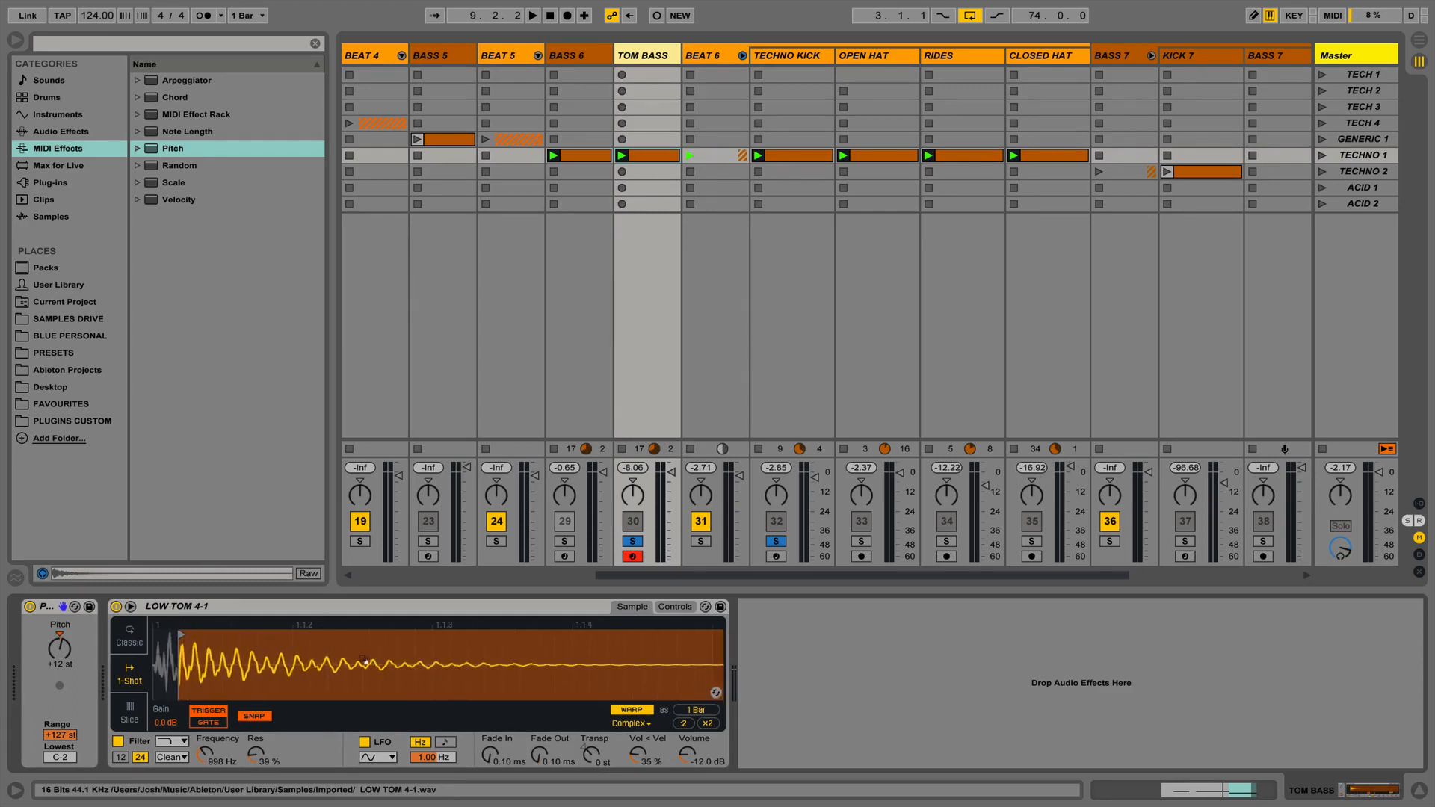
# Add a Frequency Shifter after Simpler on the TOM BASS track, nudge its Fine control, and reset it to 0.00 Hz.
pyautogui.click(61, 131)
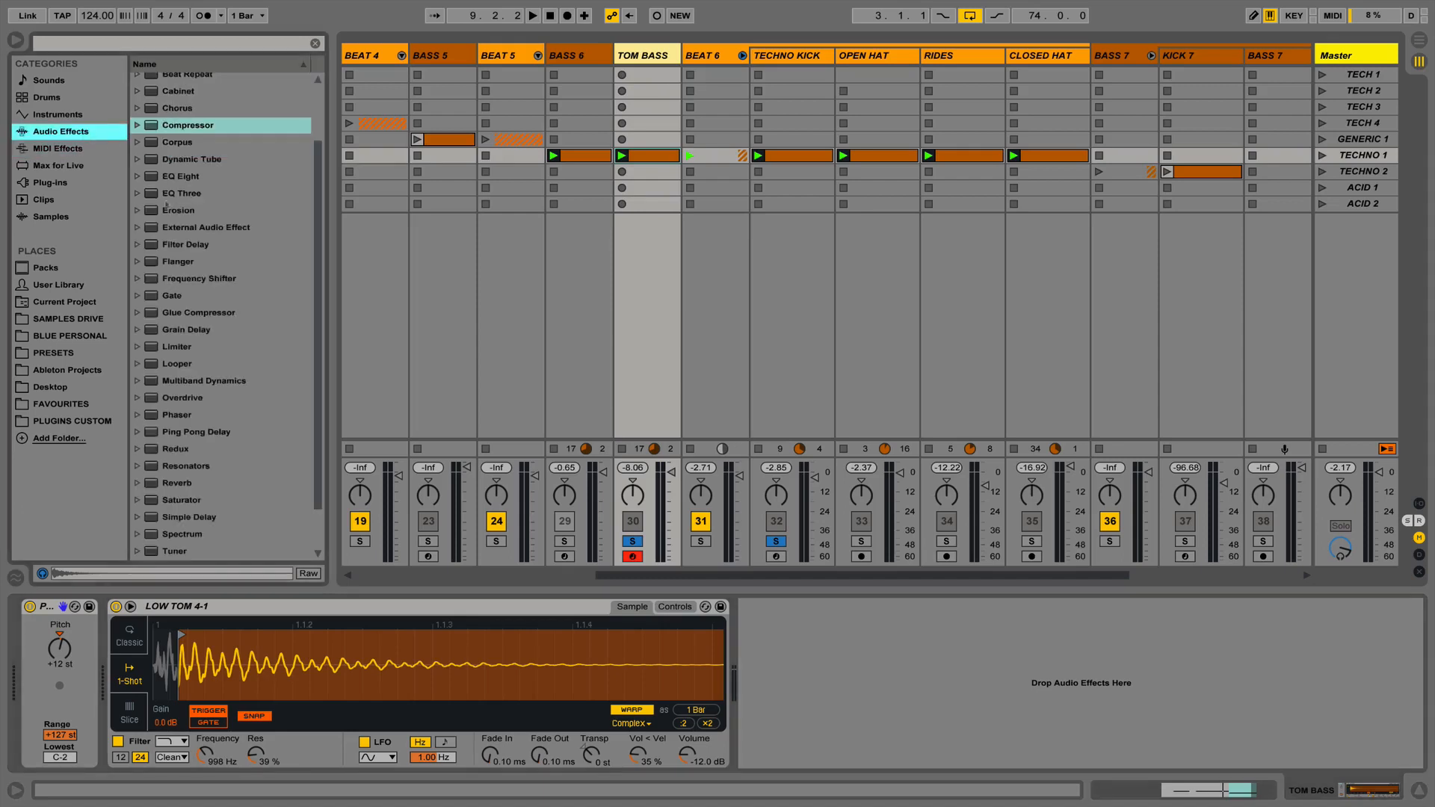
pyautogui.scroll(-3, 224, 314)
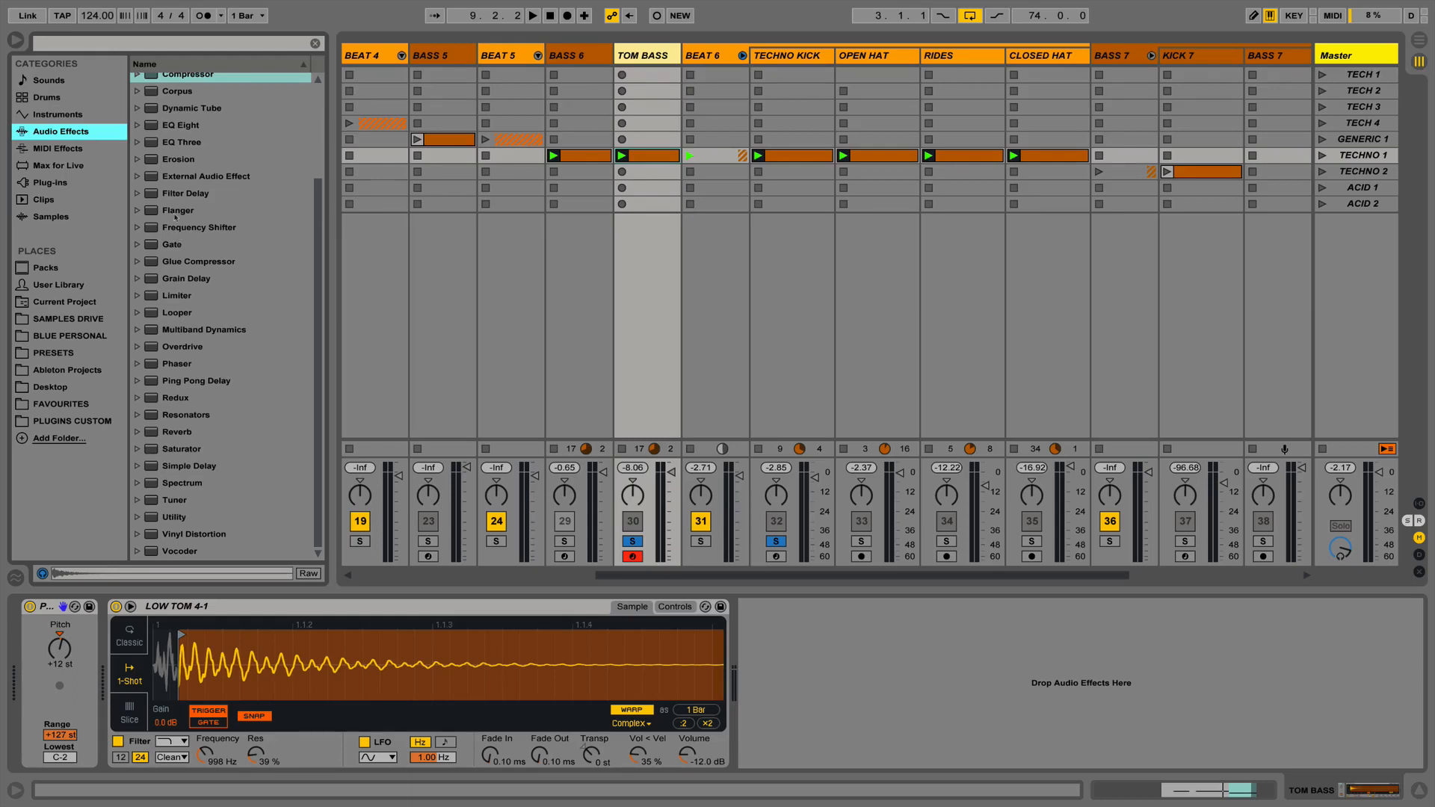
pyautogui.moveTo(180, 227); pyautogui.dragTo(815, 656)
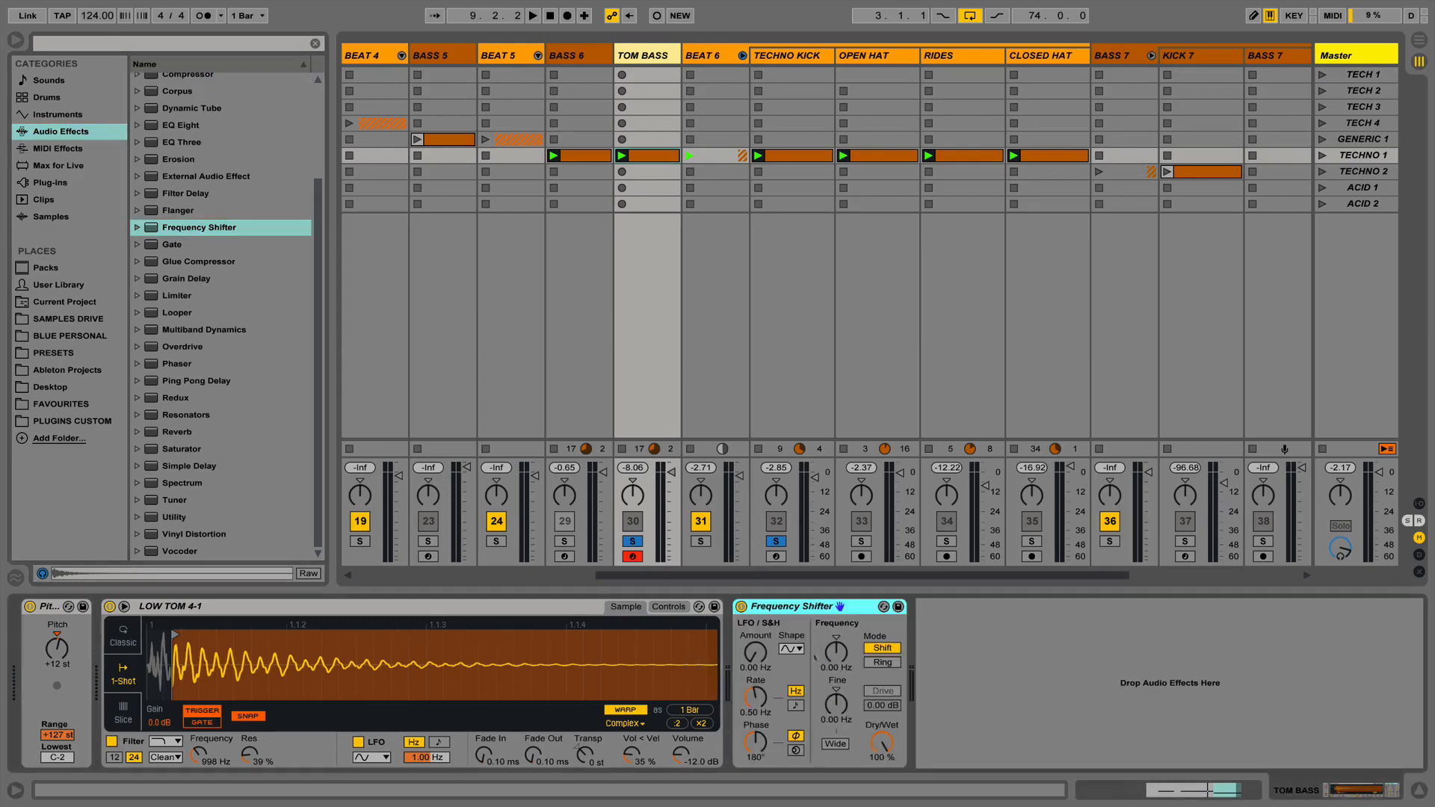
pyautogui.click(838, 706)
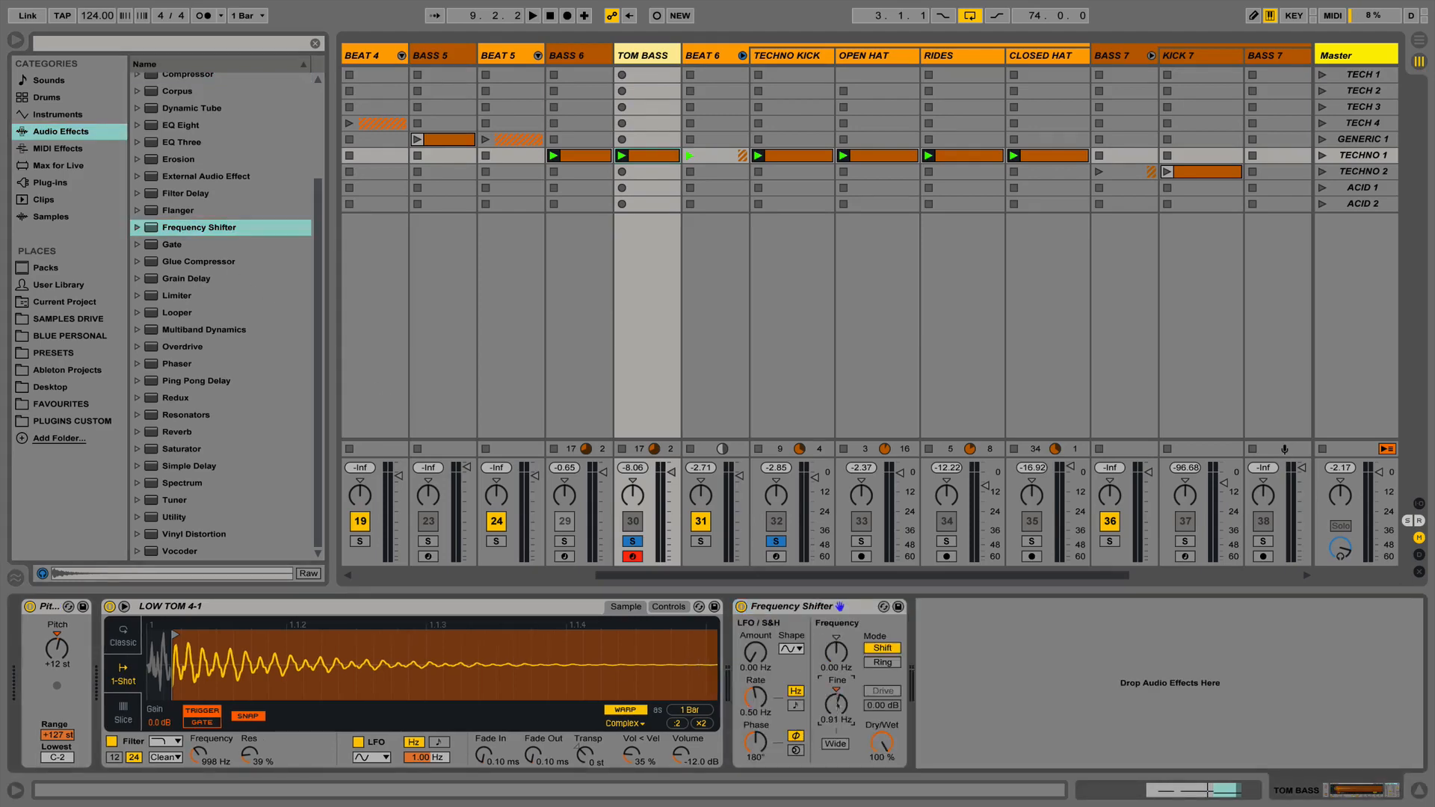
pyautogui.press('Delete')
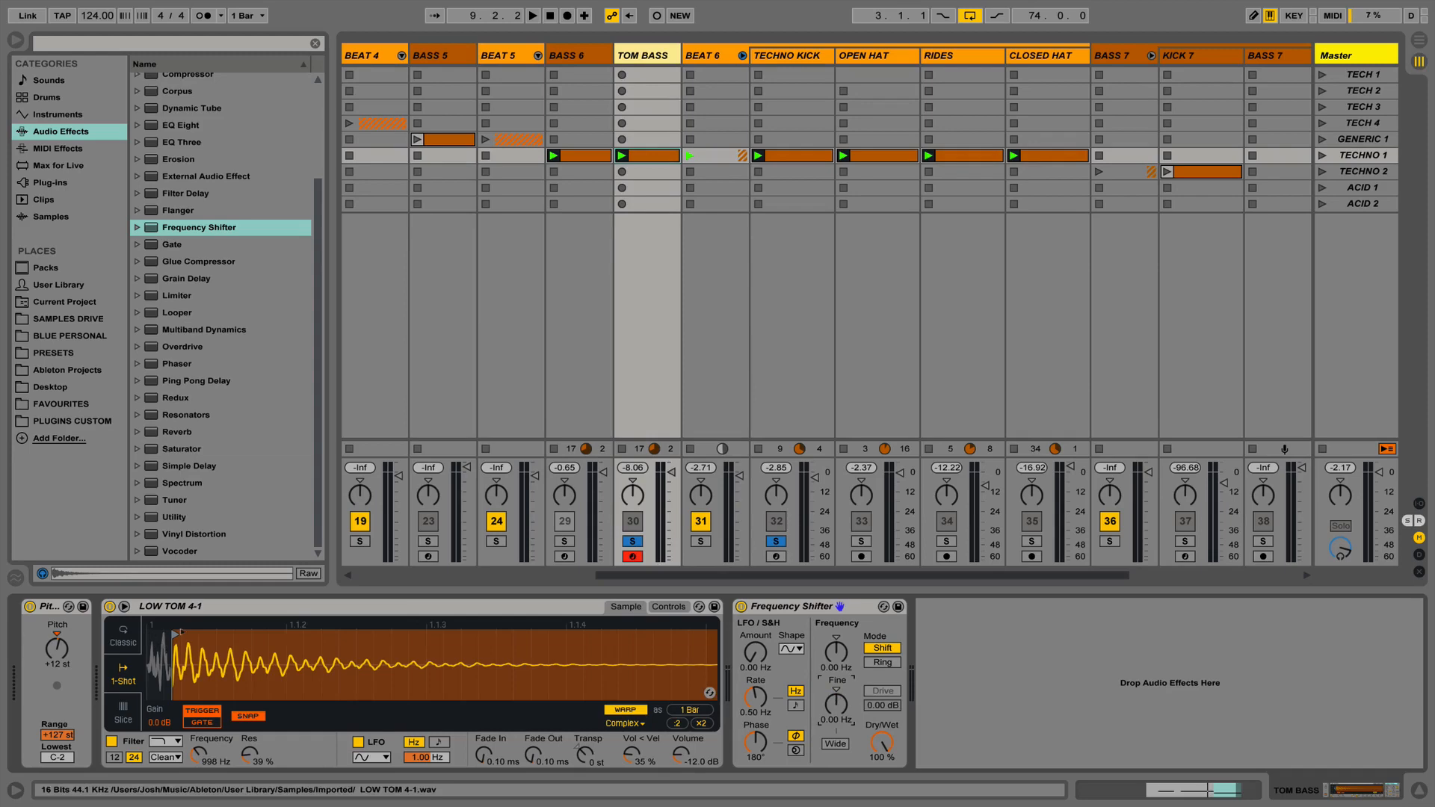
# Try shifting the Frequency Shifter's Fine control by about 4.59 Hz during playback, and reset it to its default.
pyautogui.press('space')
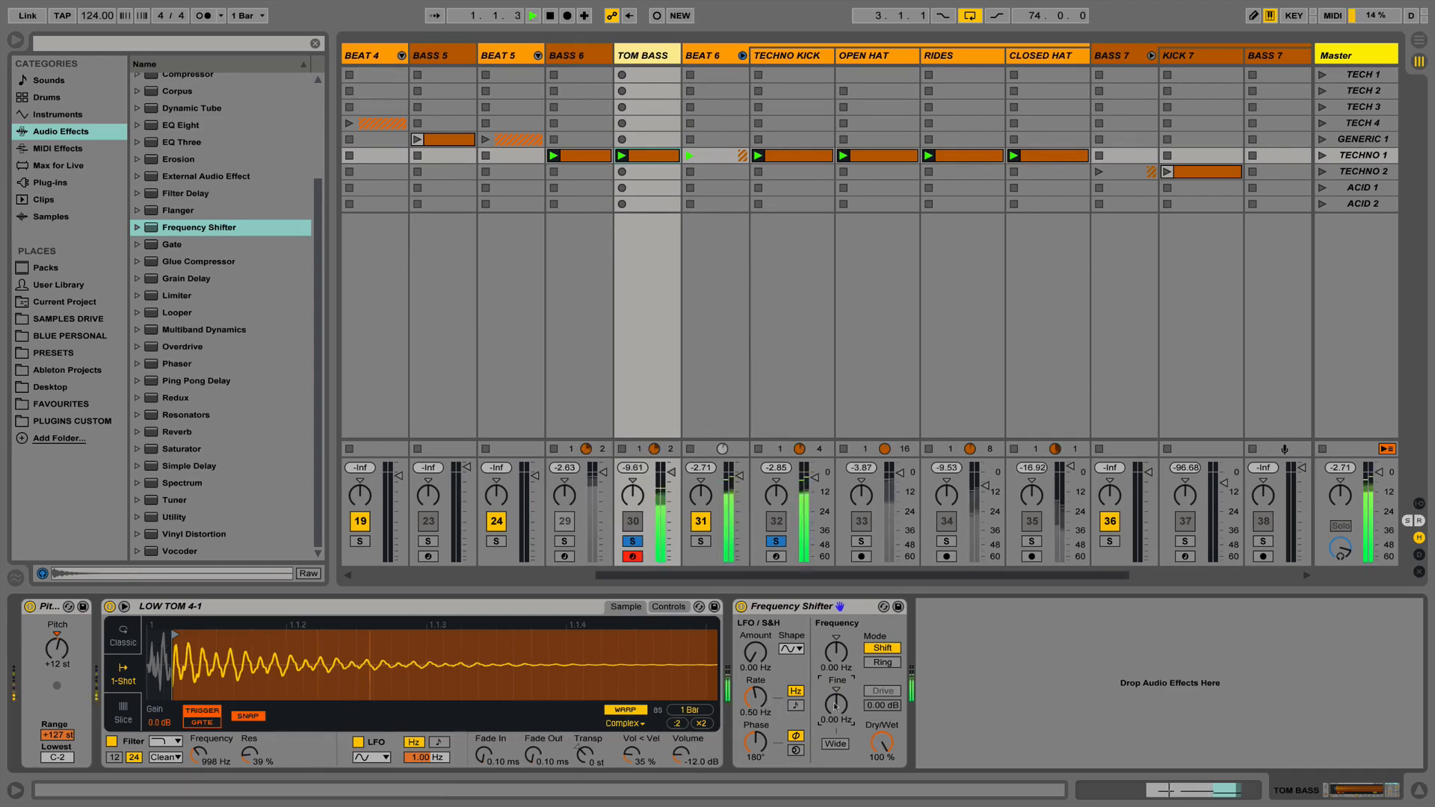
pyautogui.moveTo(836, 705)
pyautogui.mouseDown()
pyautogui.moveTo(837, 683)
pyautogui.moveTo(836, 732)
pyautogui.moveTo(837, 701)
pyautogui.mouseUp()
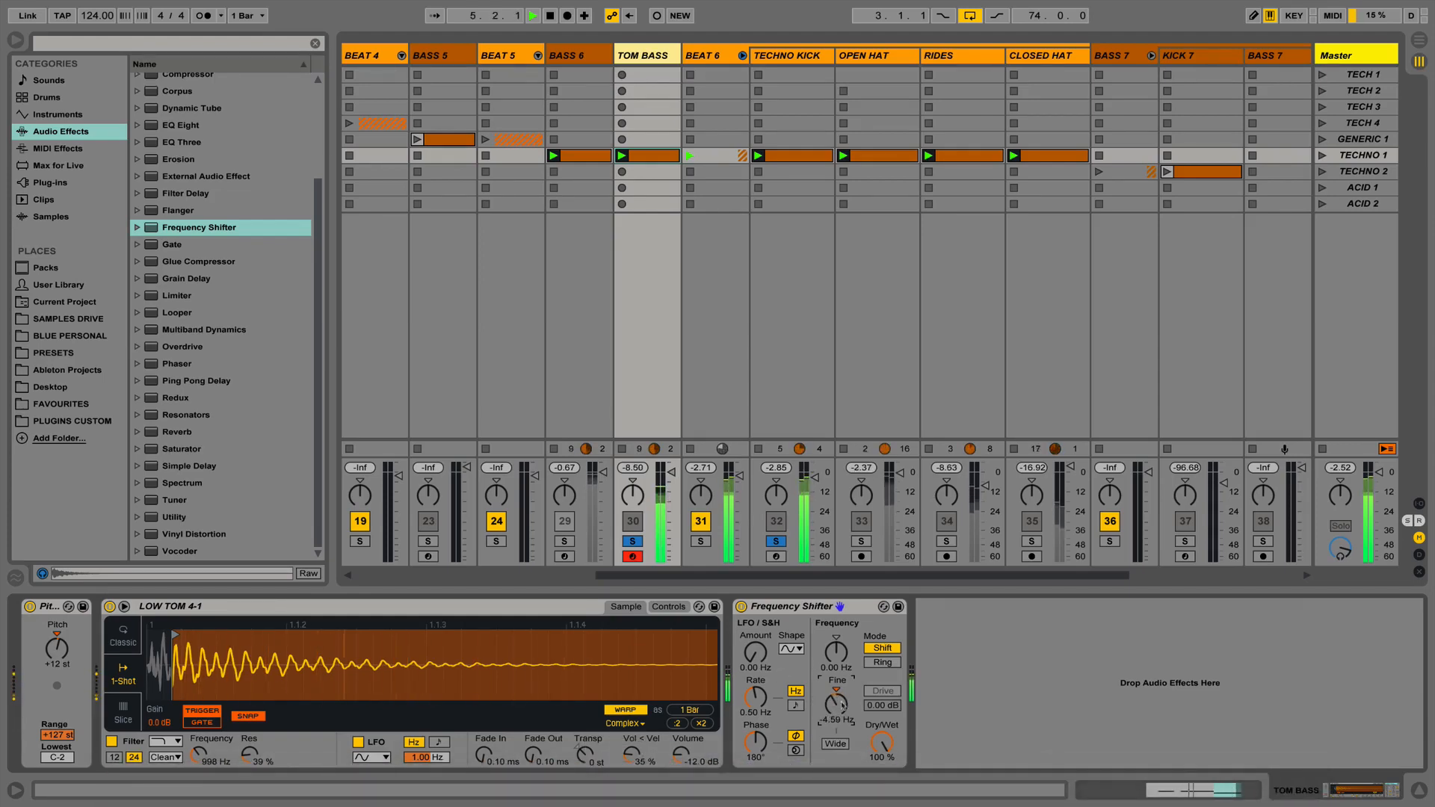
pyautogui.press('Delete')
pyautogui.click(782, 608)
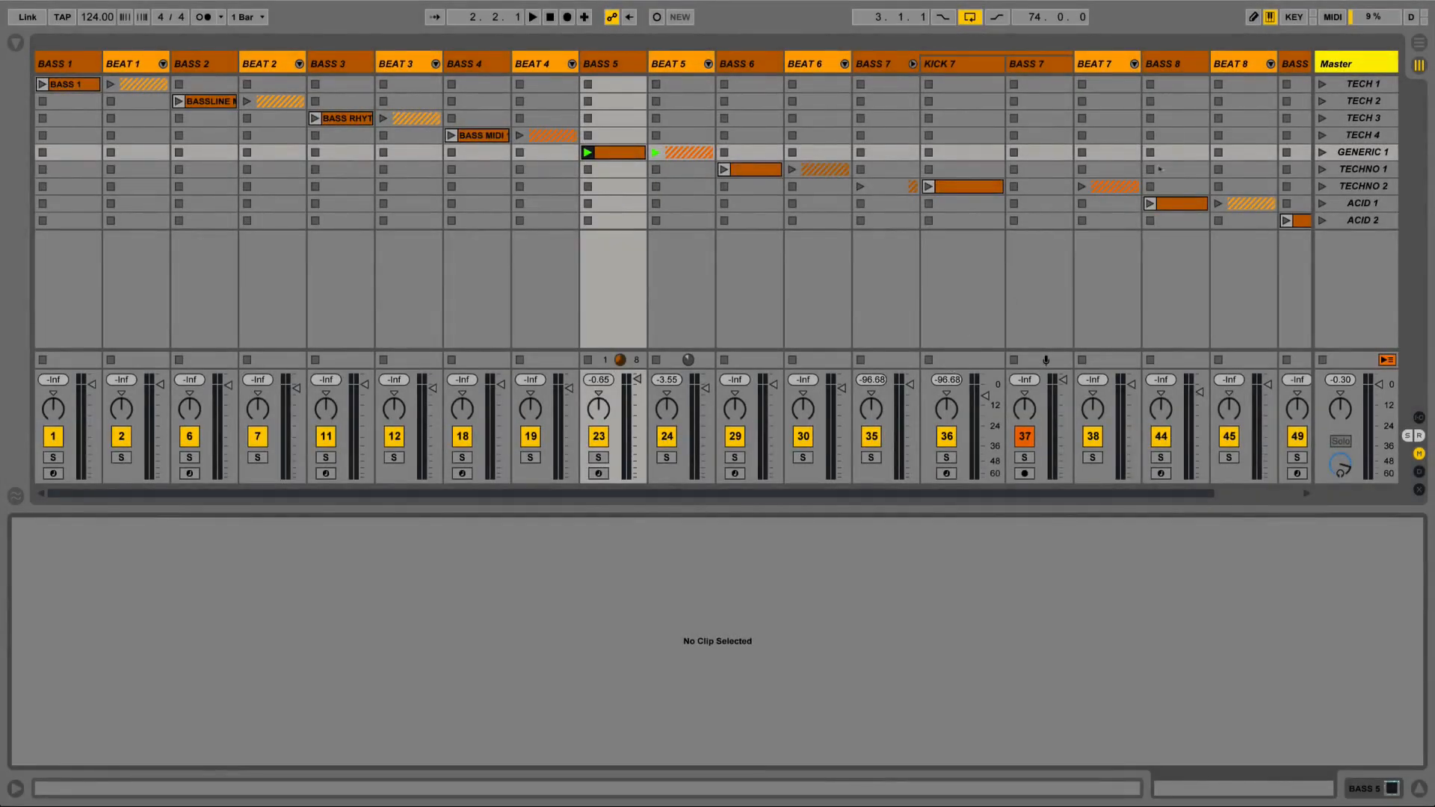
# Play the GENERIC 1 scene and add an EQ Eight after Sylenth1 on the BASS 5 track.
pyautogui.click(1322, 152)
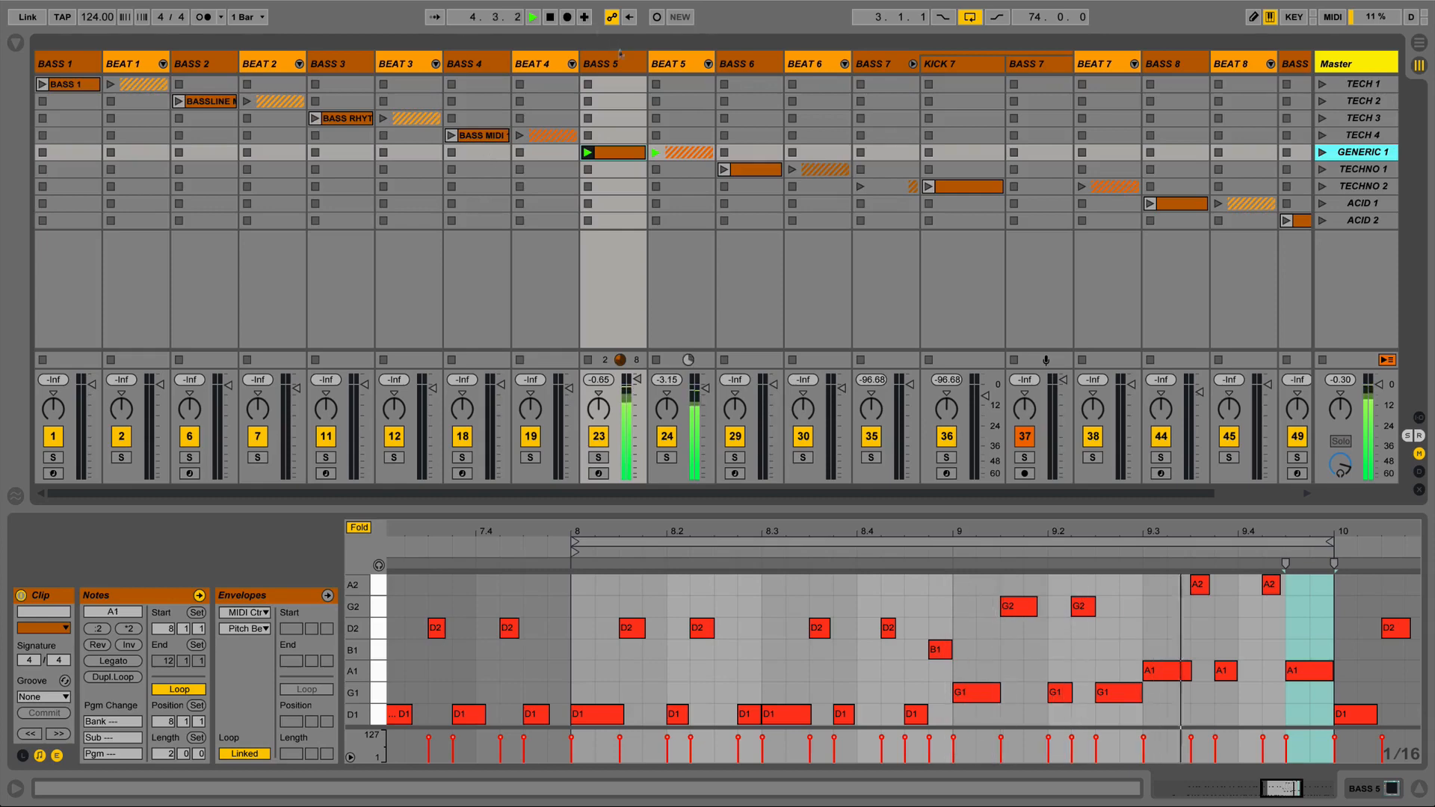
pyautogui.click(602, 66)
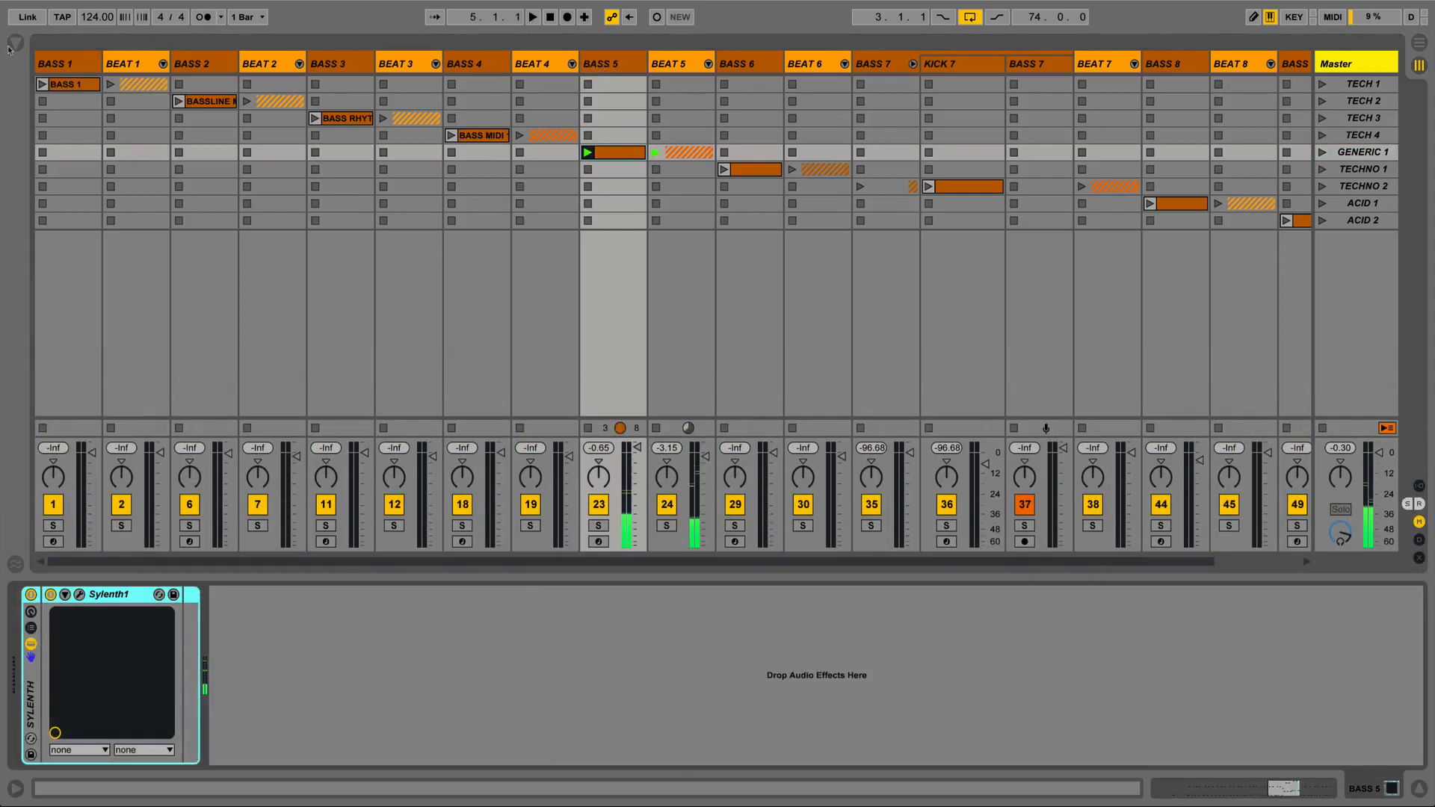
pyautogui.press('super+alt+b')
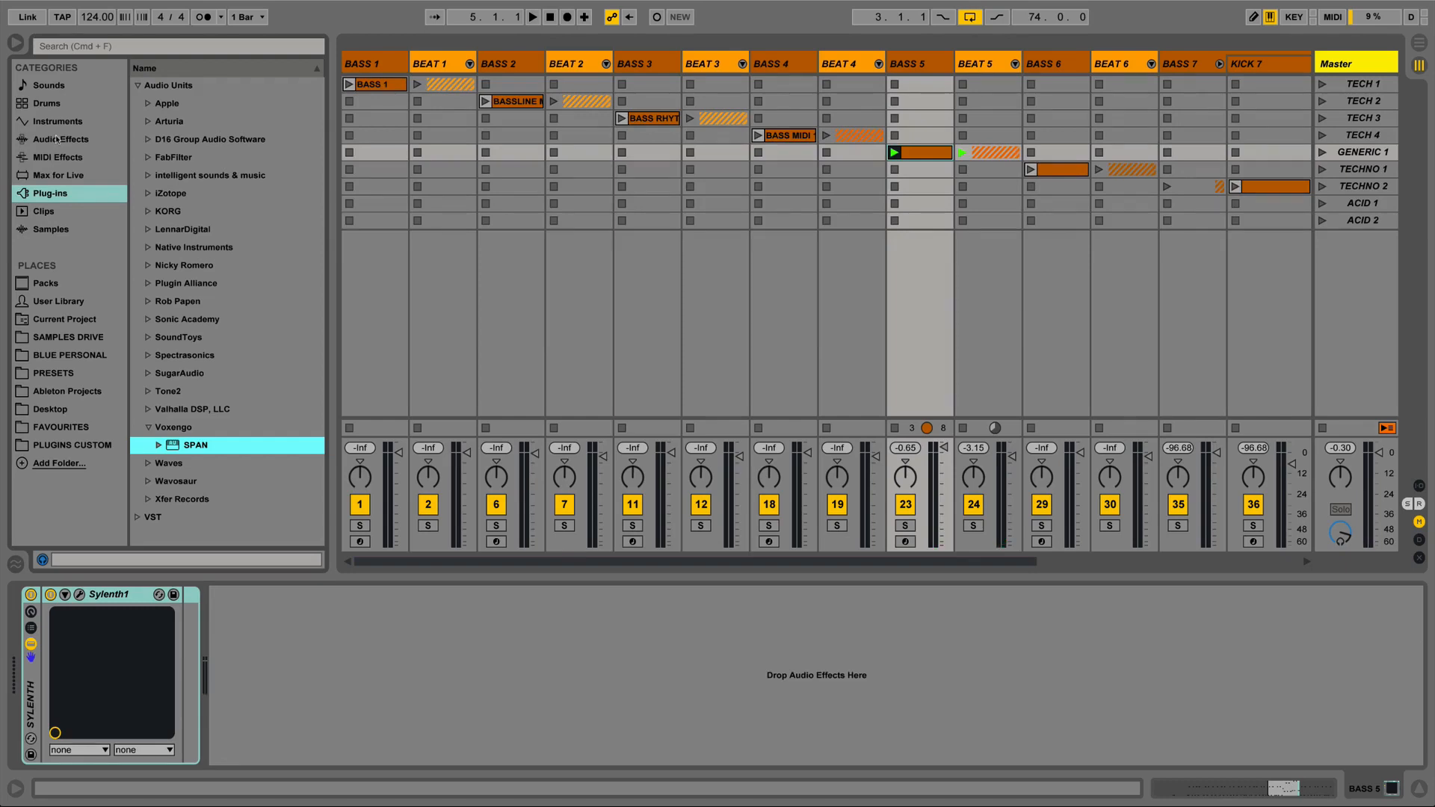
pyautogui.click(56, 141)
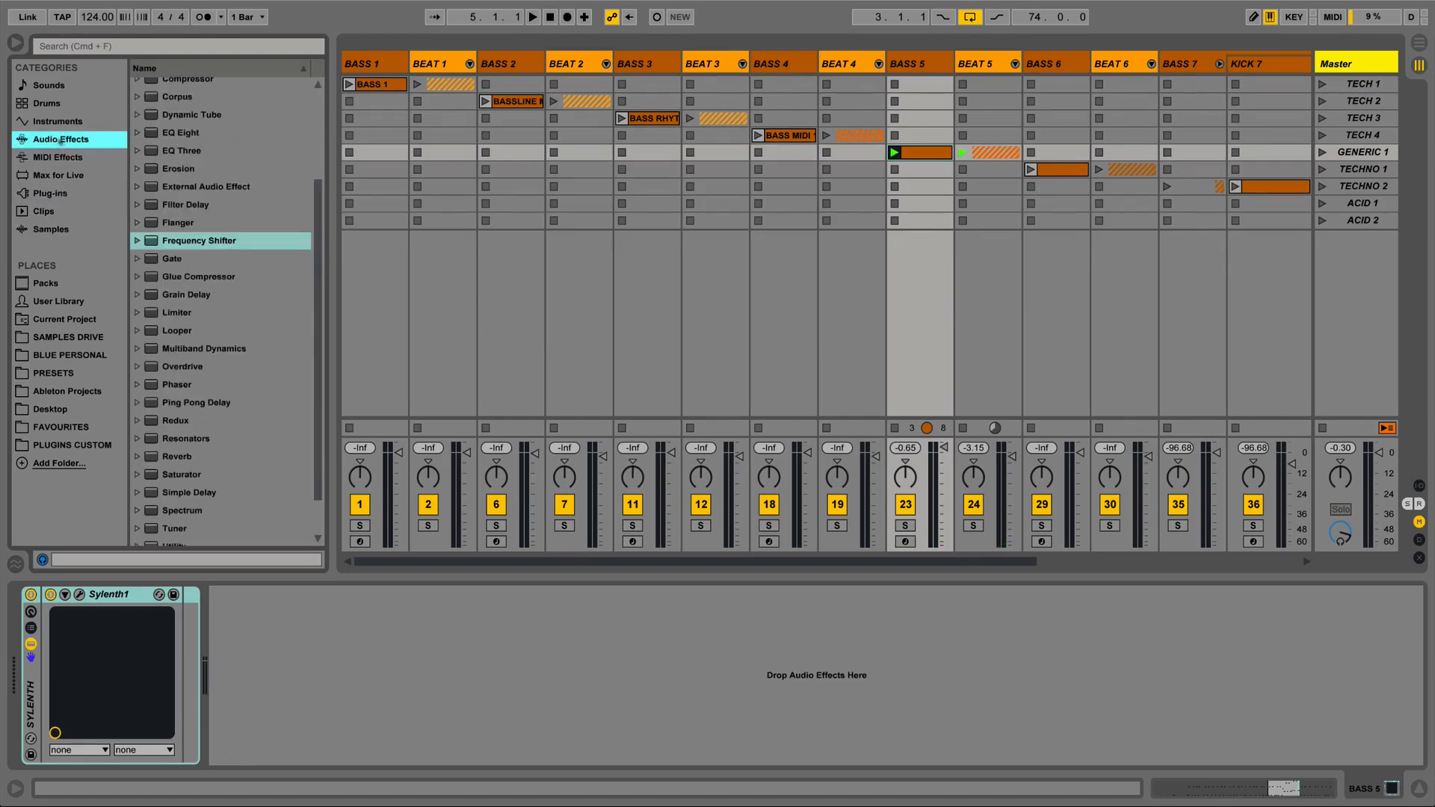
pyautogui.click(196, 134)
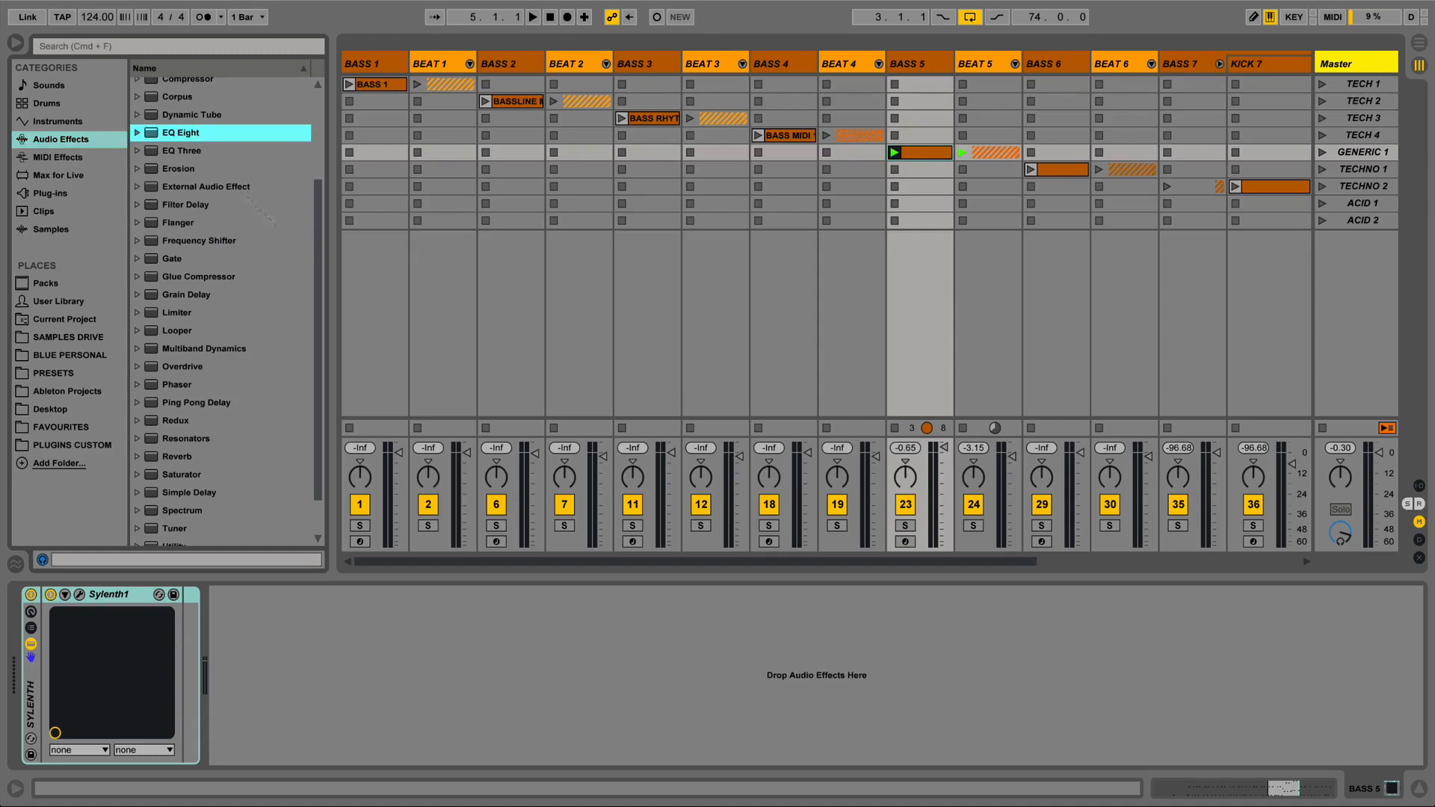
pyautogui.moveTo(263, 213); pyautogui.dragTo(404, 624)
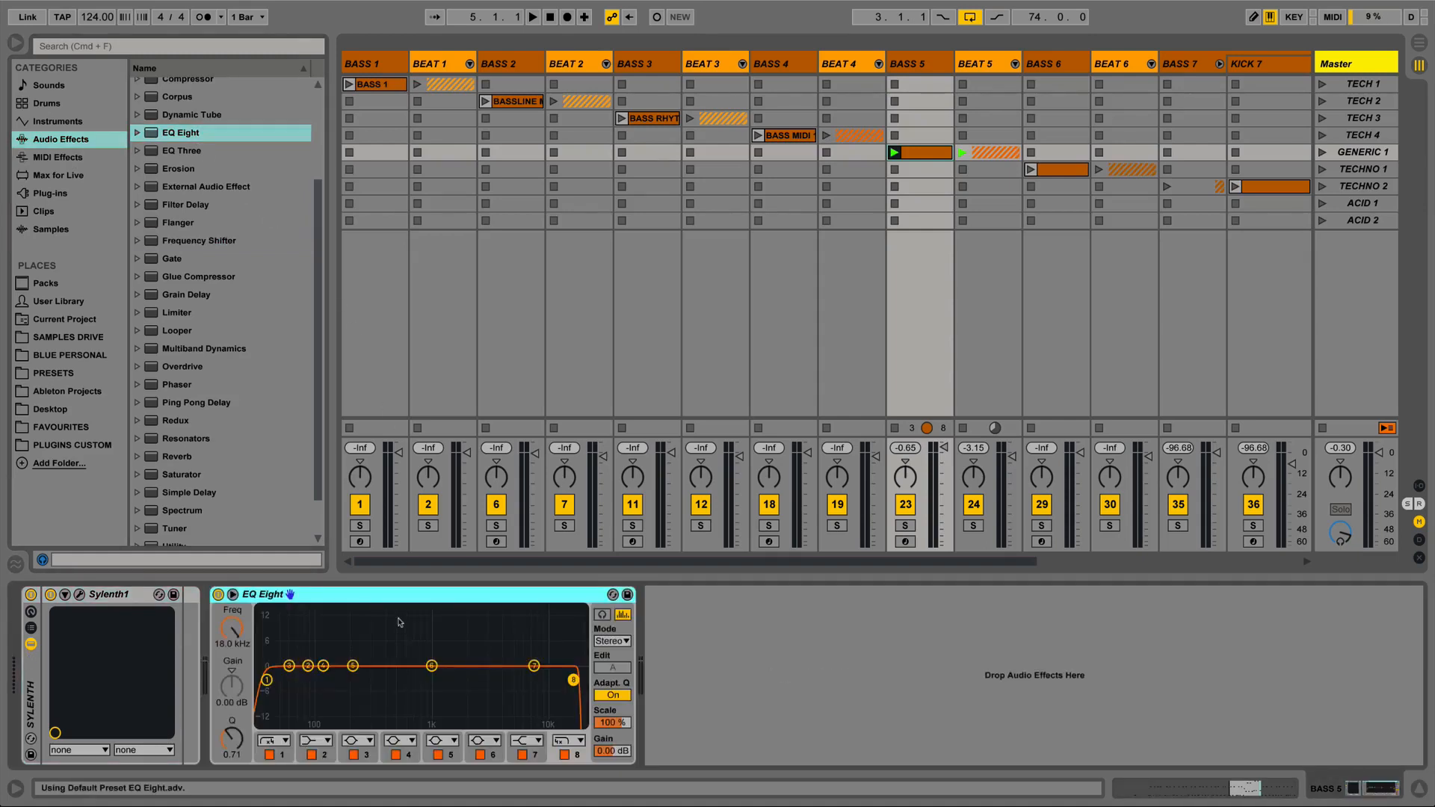
# Turn off bands 1 and 8 of the EQ Eight, and audition BASS 5 soloed alone and together with BEAT 5.
pyautogui.click(271, 754)
pyautogui.click(565, 755)
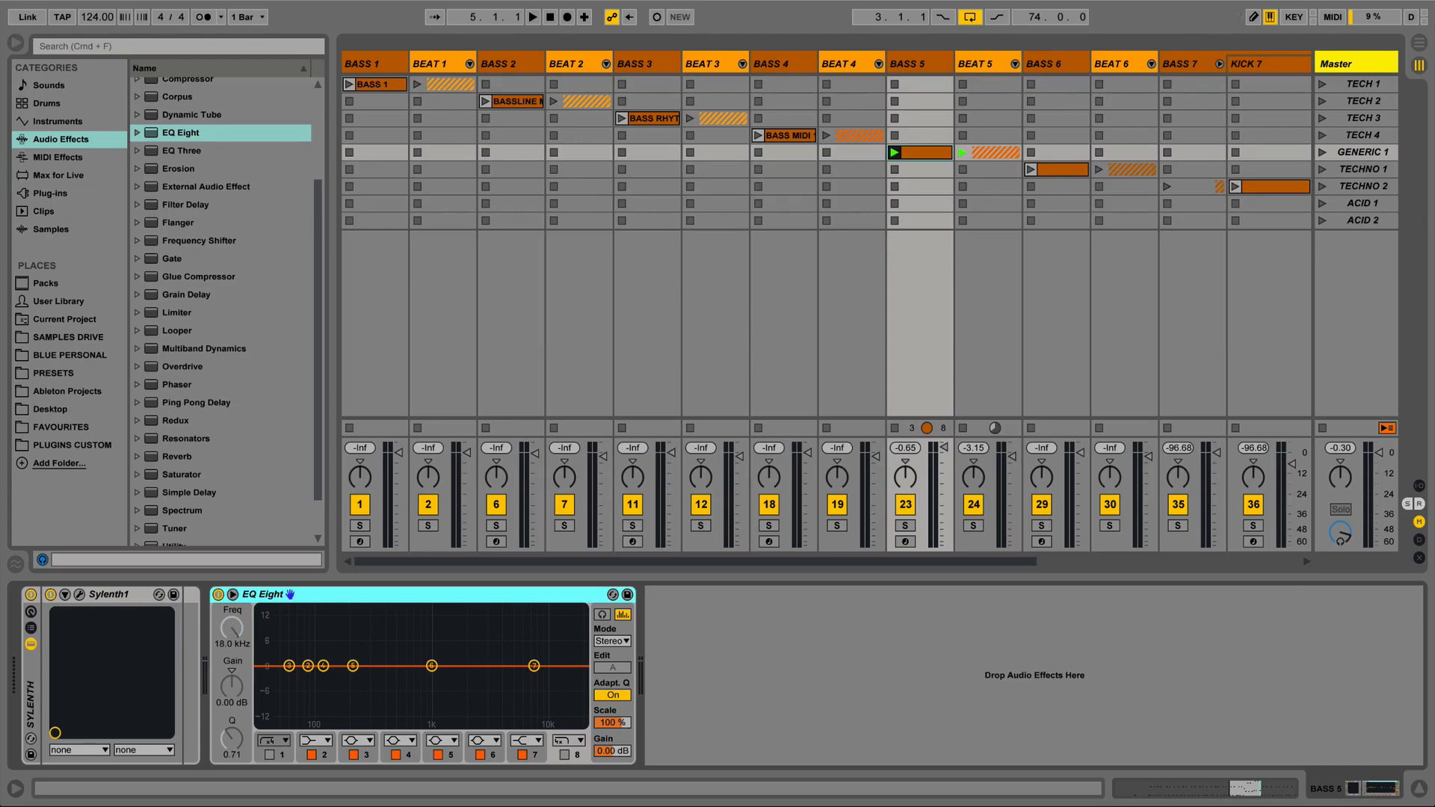
pyautogui.press('space')
pyautogui.click(905, 526)
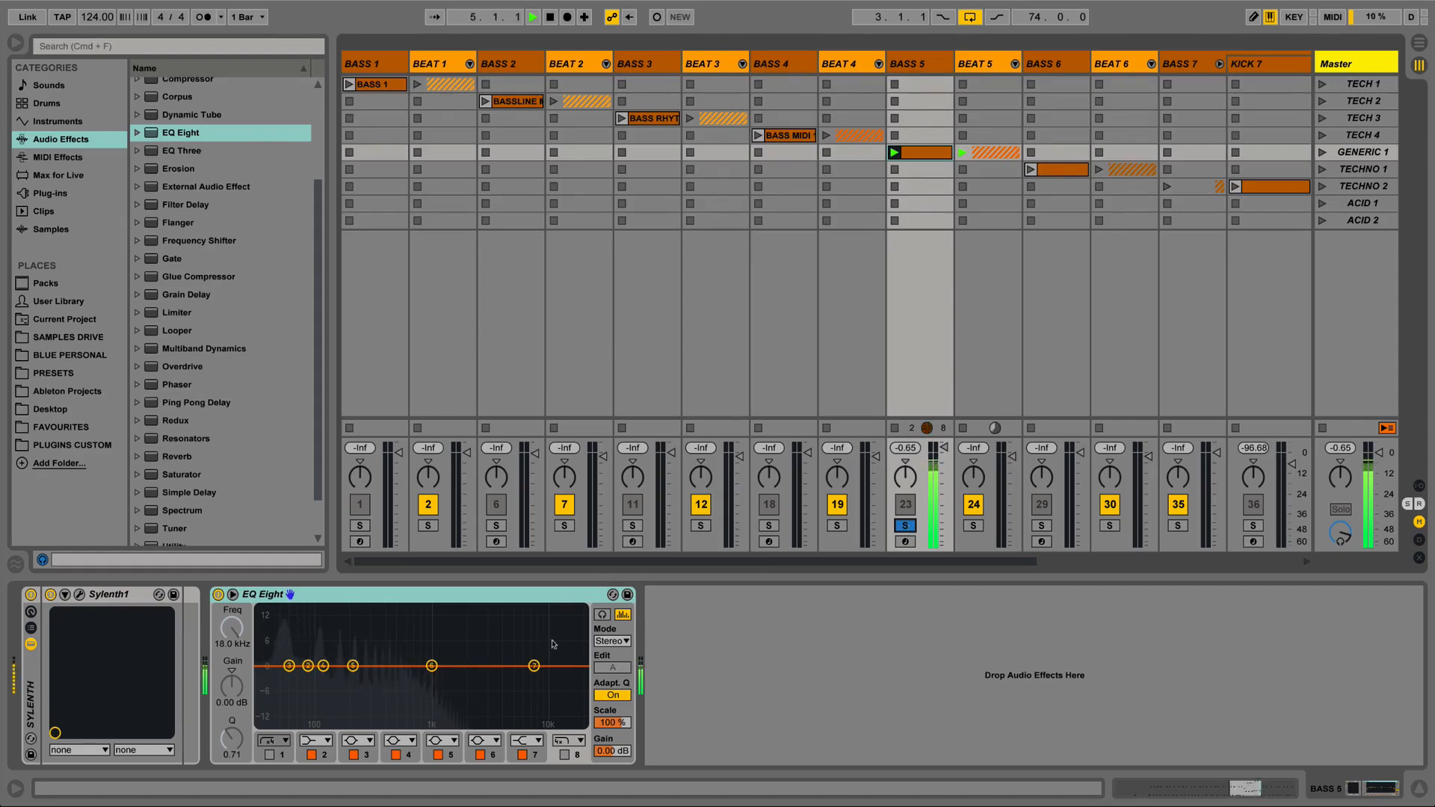
pyautogui.press('space')
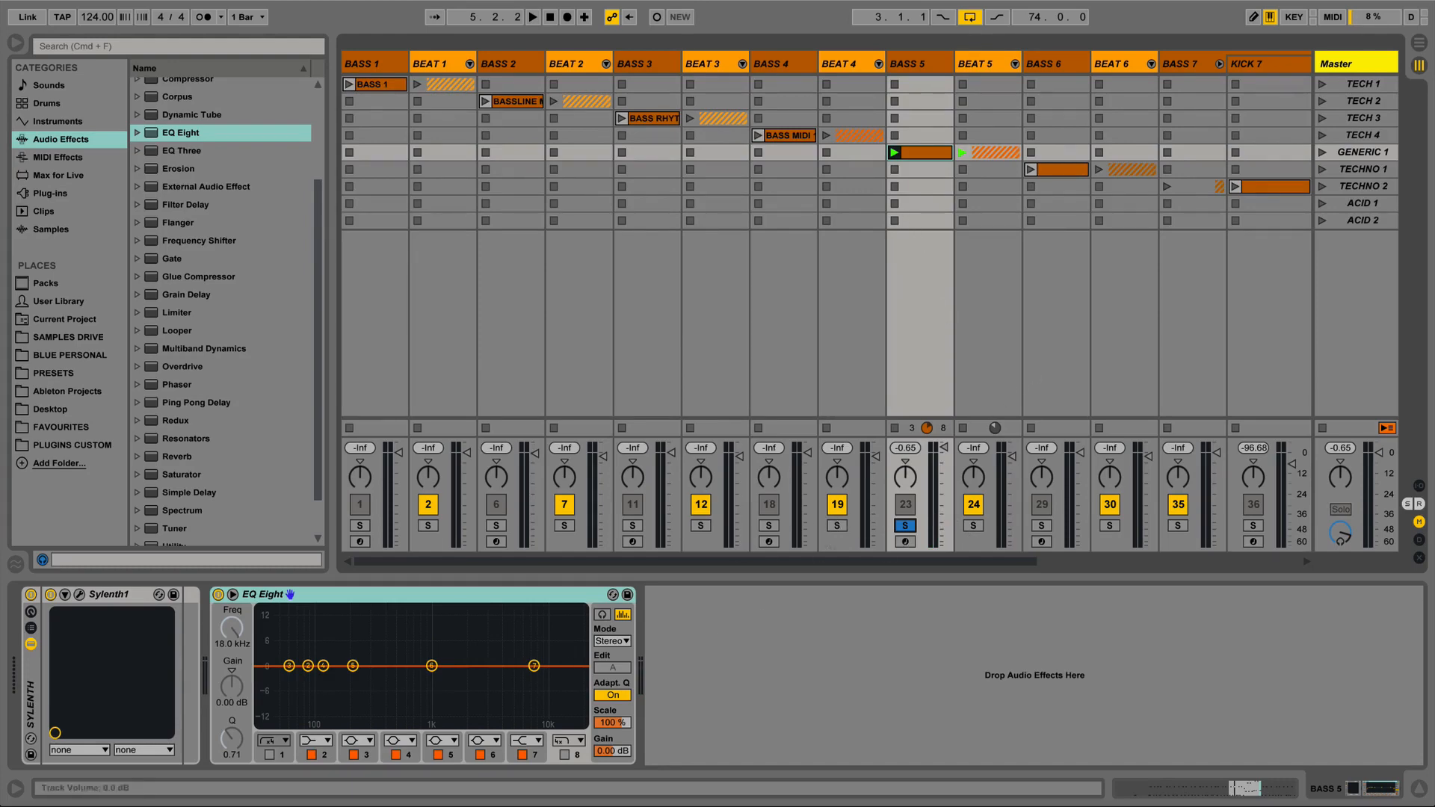
pyautogui.press('space')
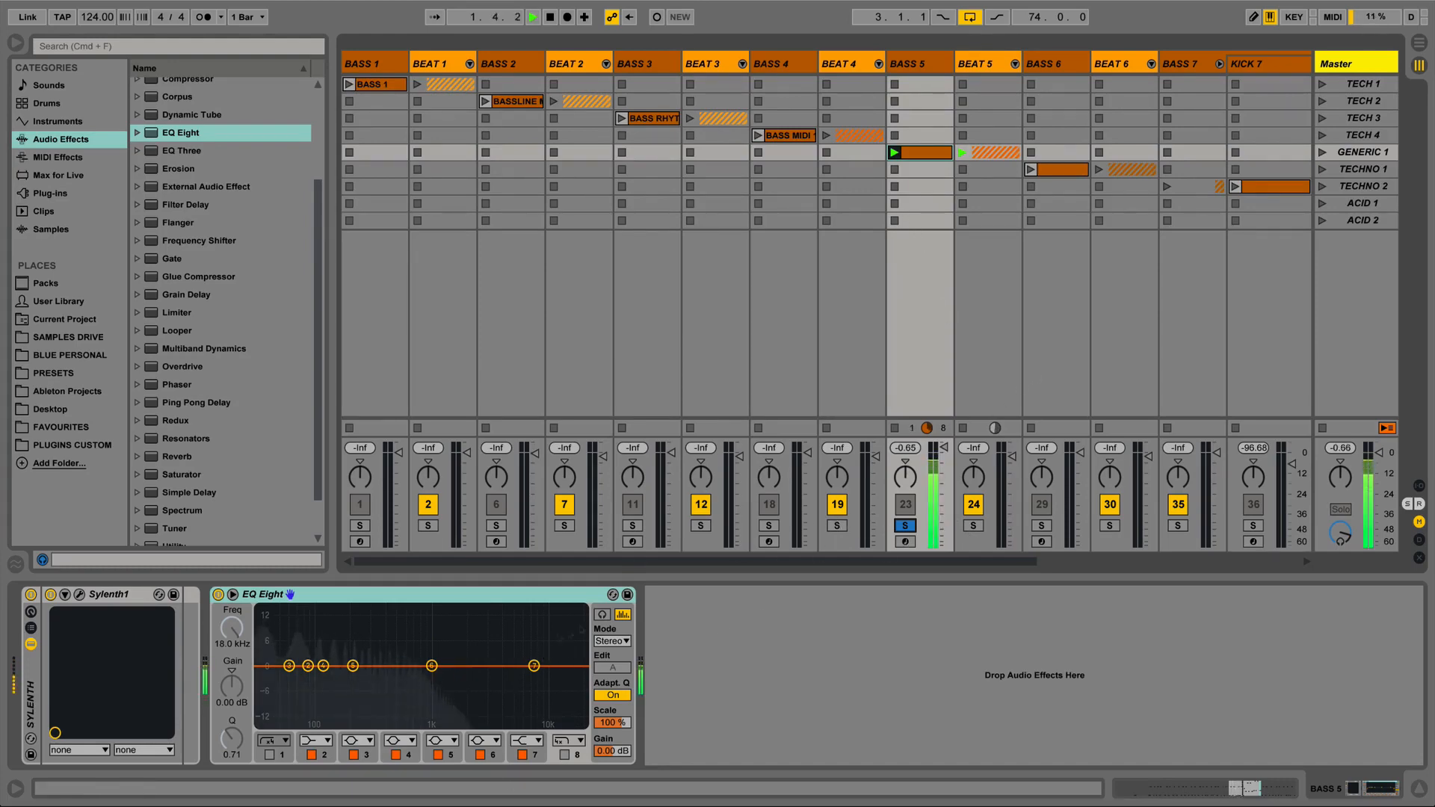
pyautogui.click(972, 526)
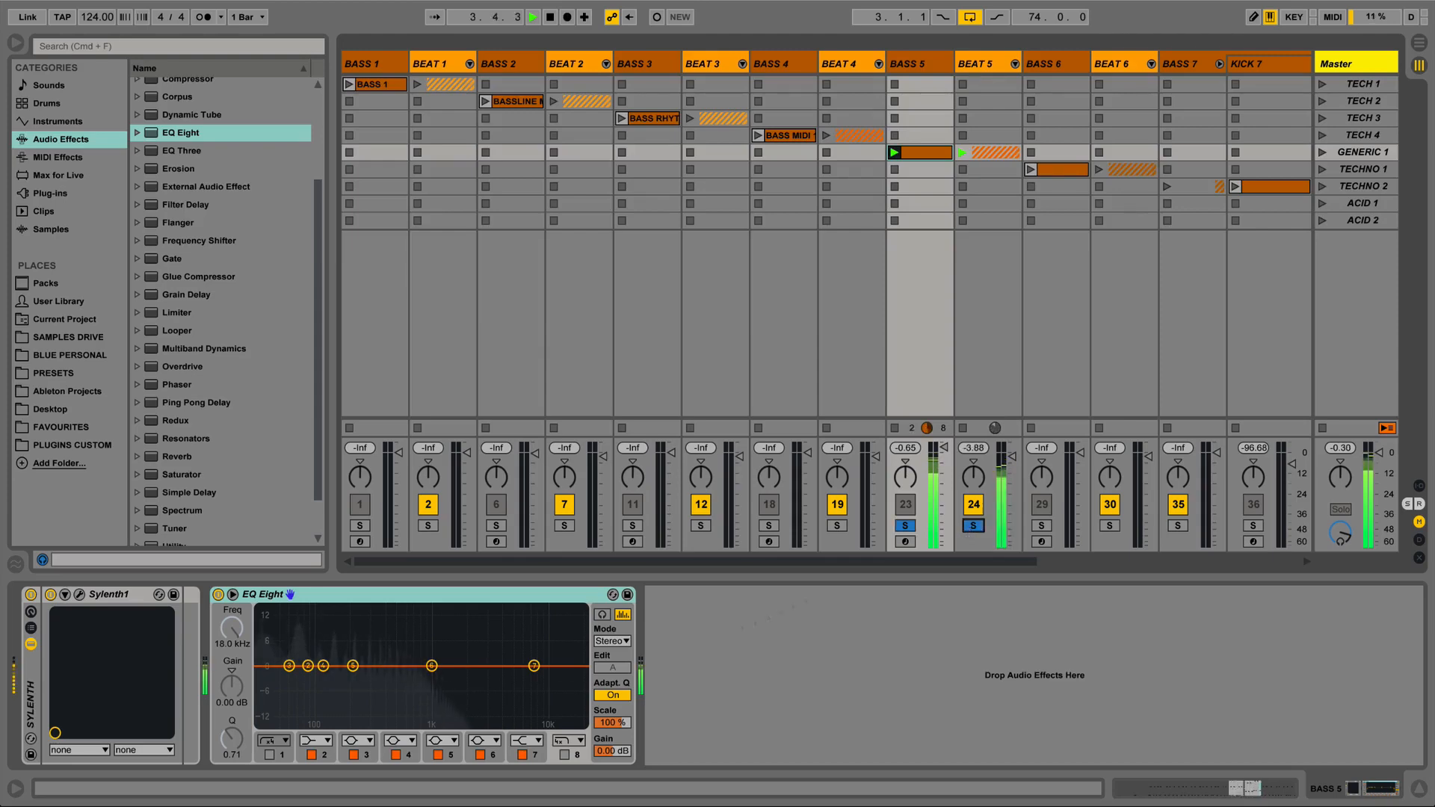
# Turn on EQ Eight band 8 with the gentler low-pass shape and lower its cutoff to 1.11 kHz.
pyautogui.click(565, 755)
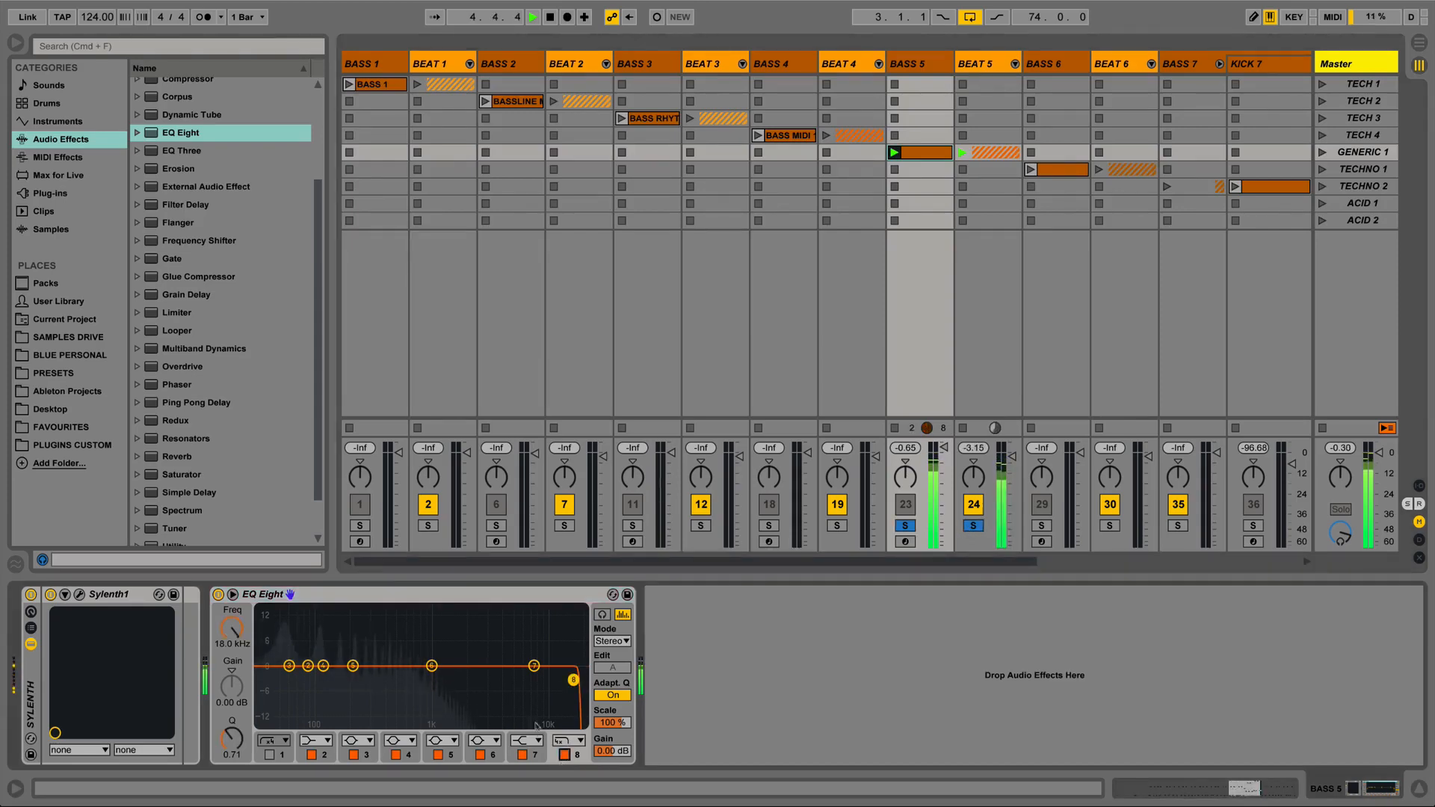
pyautogui.click(572, 741)
pyautogui.click(568, 735)
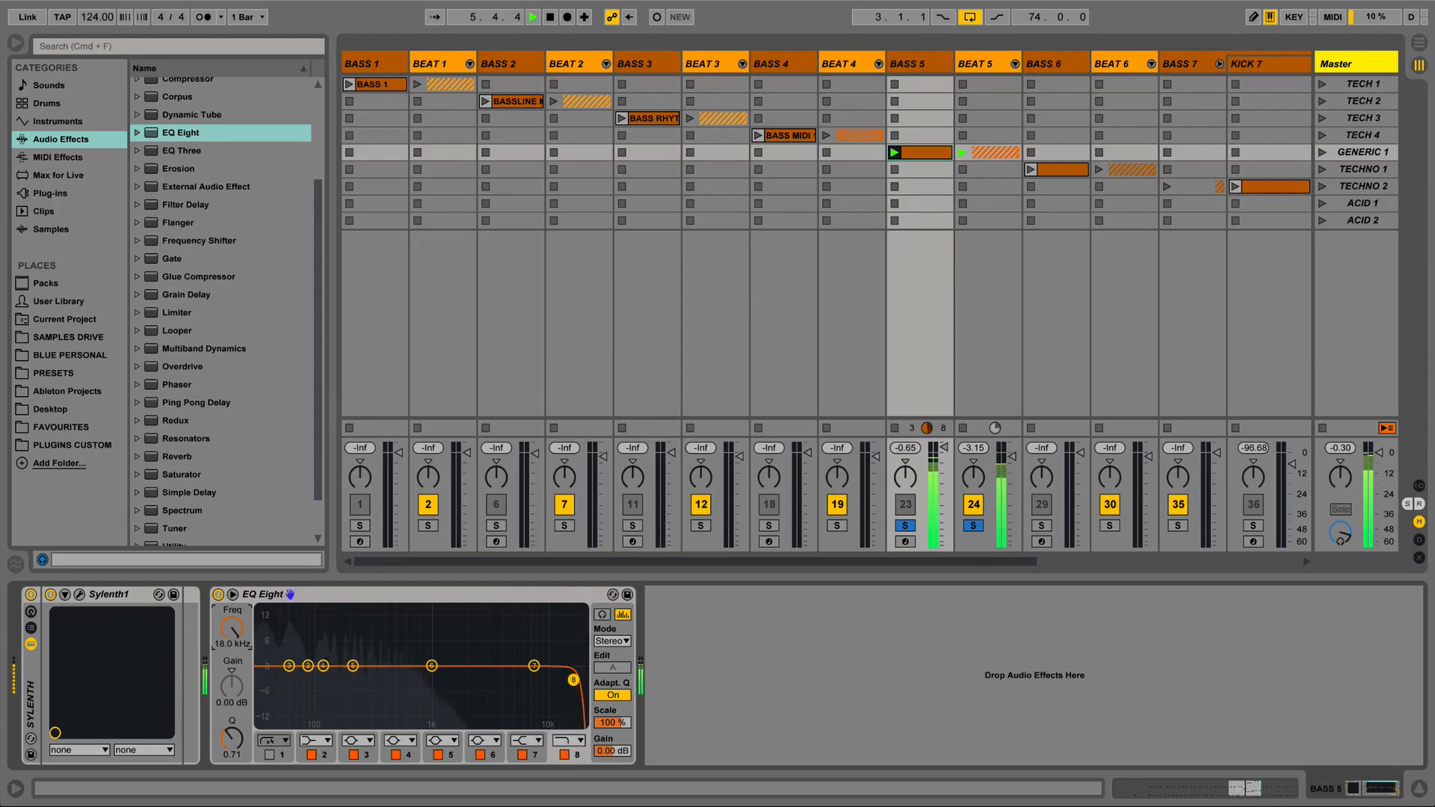
pyautogui.moveTo(573, 680); pyautogui.dragTo(437, 680)
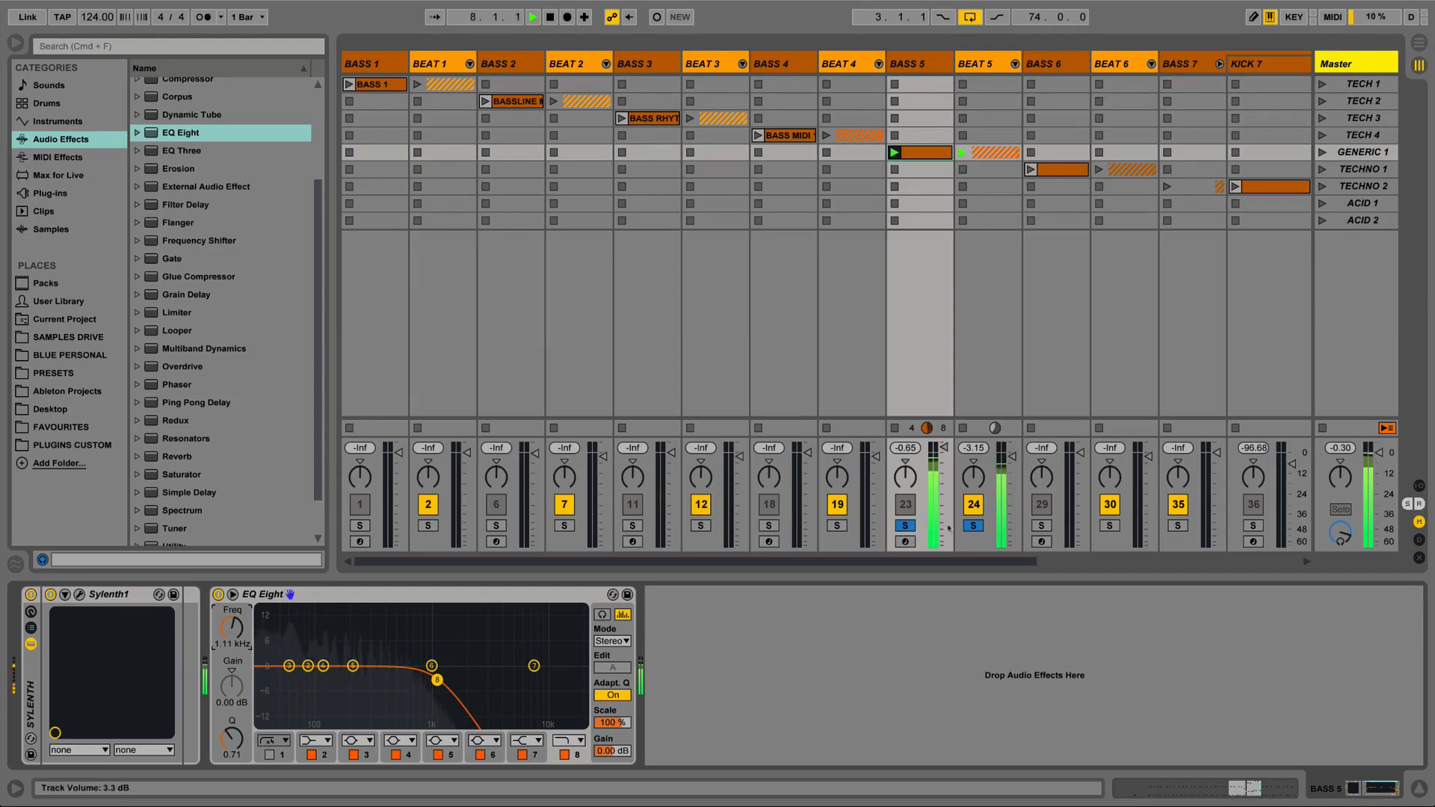
# Compare the bass with the EQ Eight bypassed and active, and lower band 8's cutoff to 732 Hz.
pyautogui.click(218, 594)
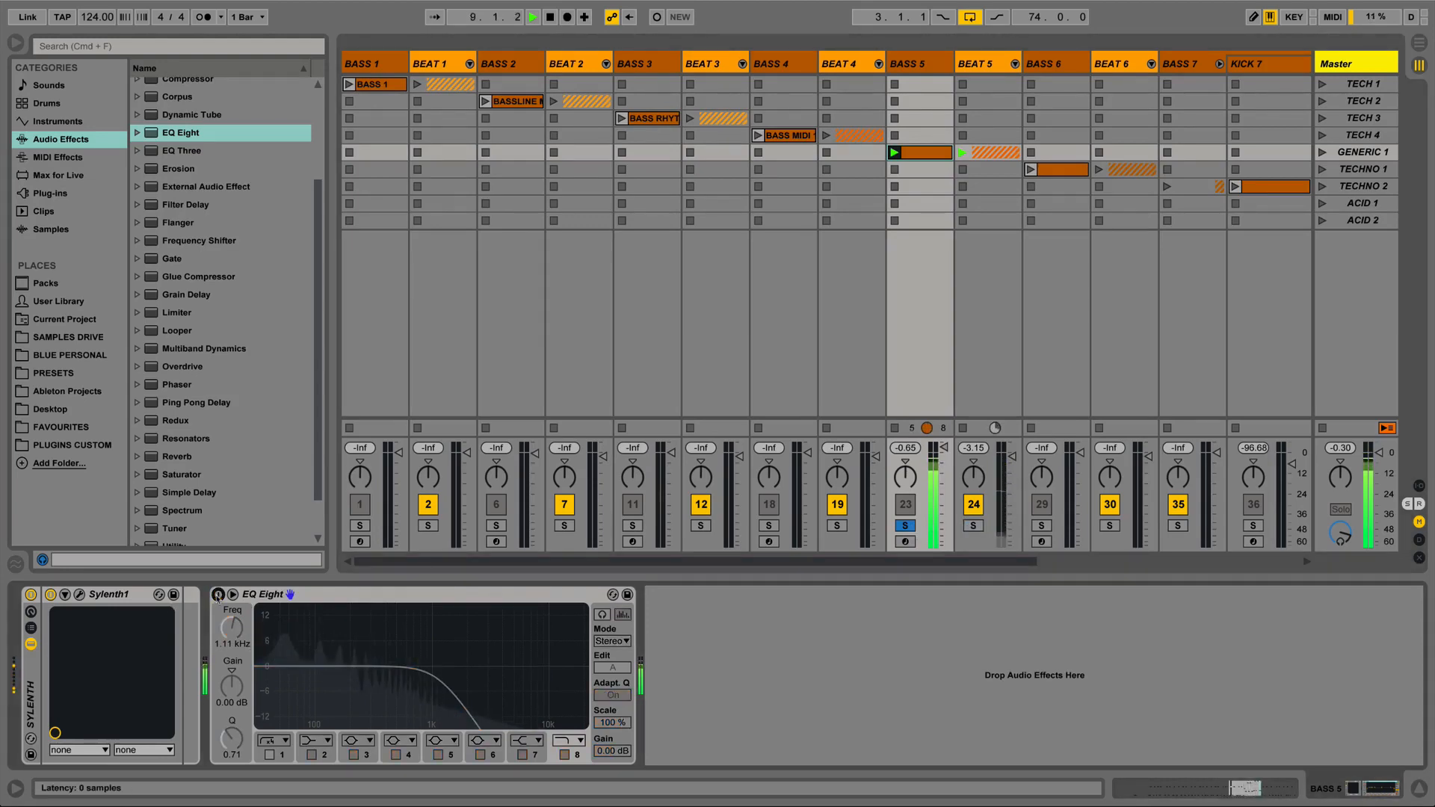
pyautogui.click(217, 594)
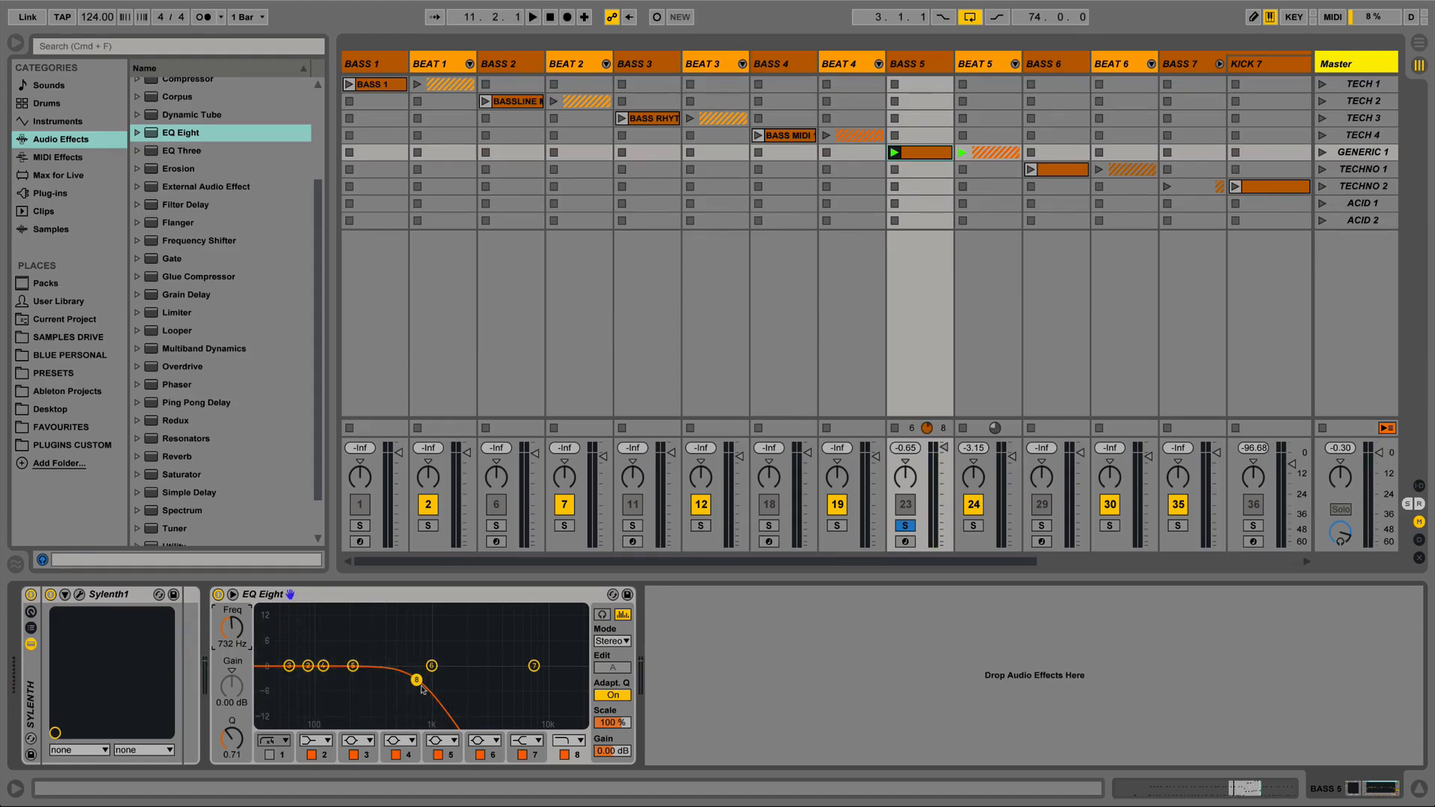
# Play BASS 5 and BEAT 5 soloed together and set band 8's cutoff to 743 Hz.
pyautogui.click(973, 526)
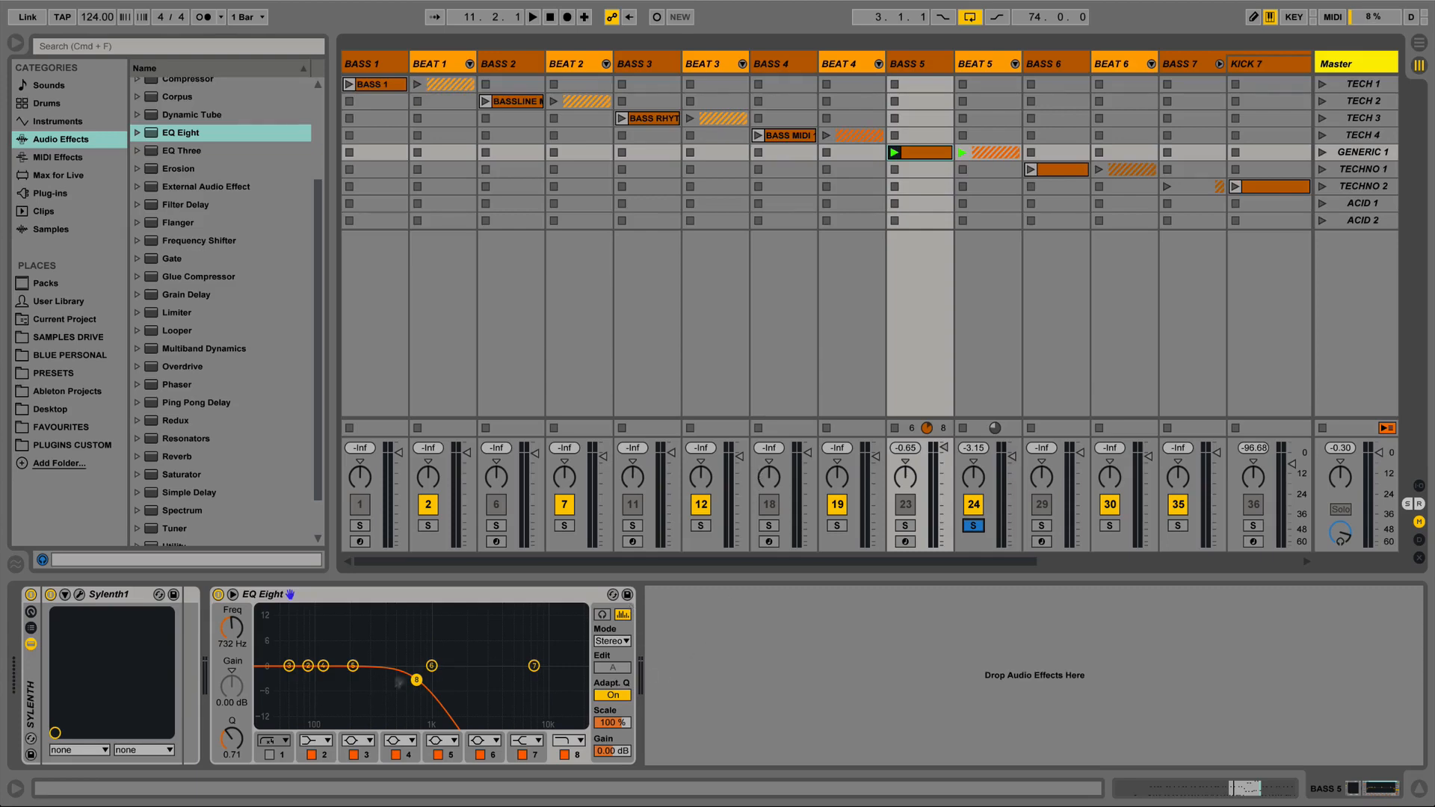
pyautogui.click(905, 526)
pyautogui.click(974, 526)
pyautogui.press('space')
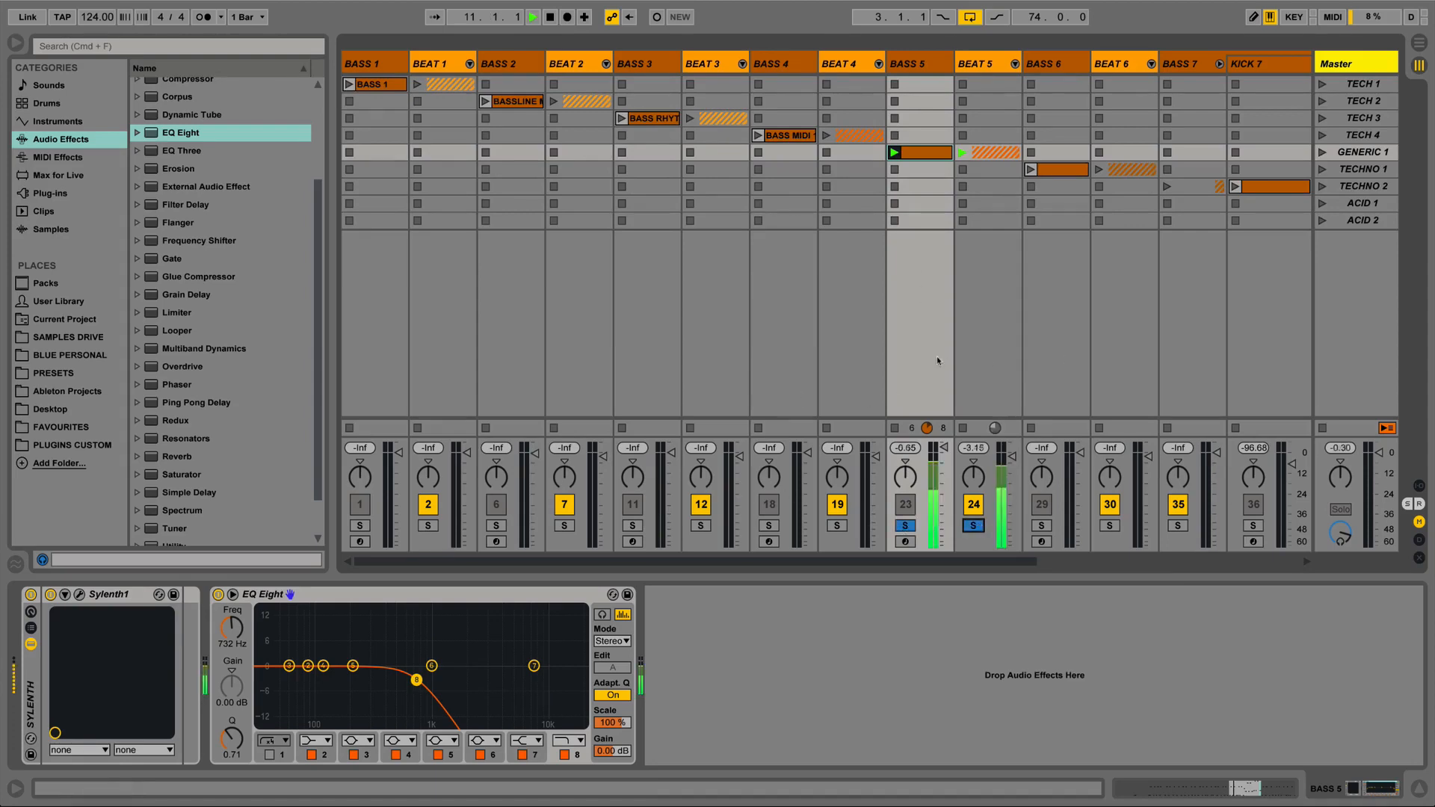
pyautogui.moveTo(232, 628); pyautogui.dragTo(222, 595)
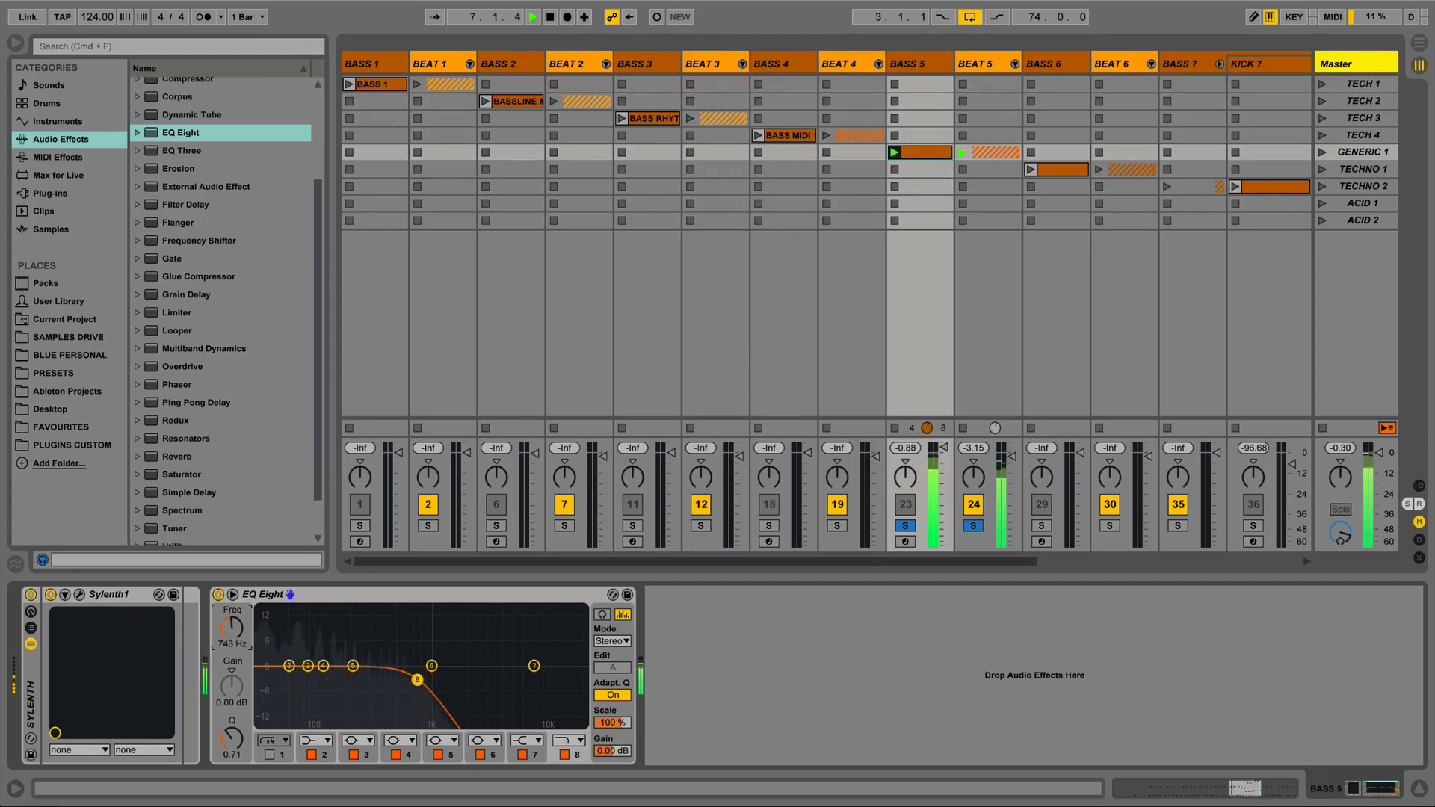
pyautogui.press('space')
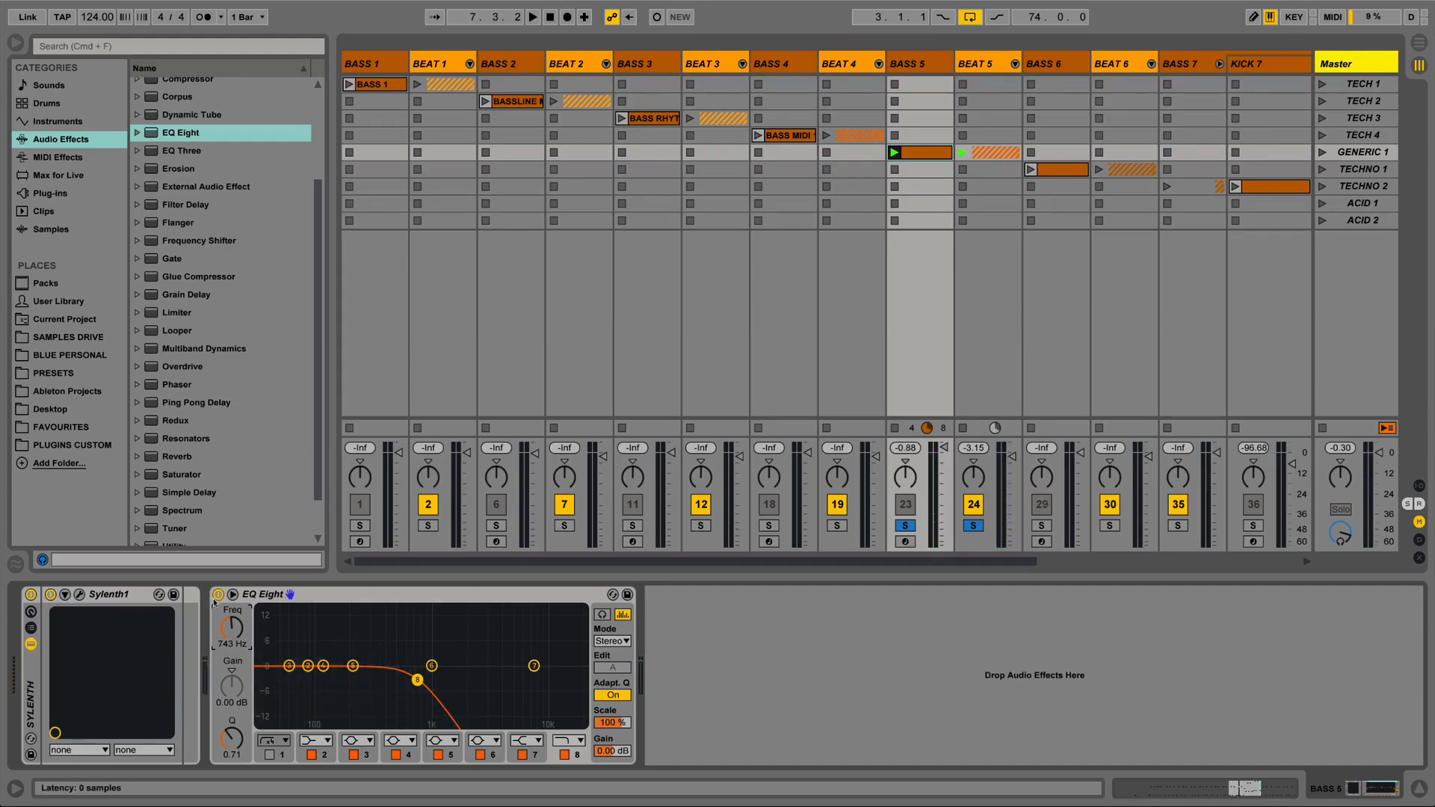
# Solo only BASS 5 and play it, comparing the sound with the EQ Eight bypassed and active.
pyautogui.click(973, 526)
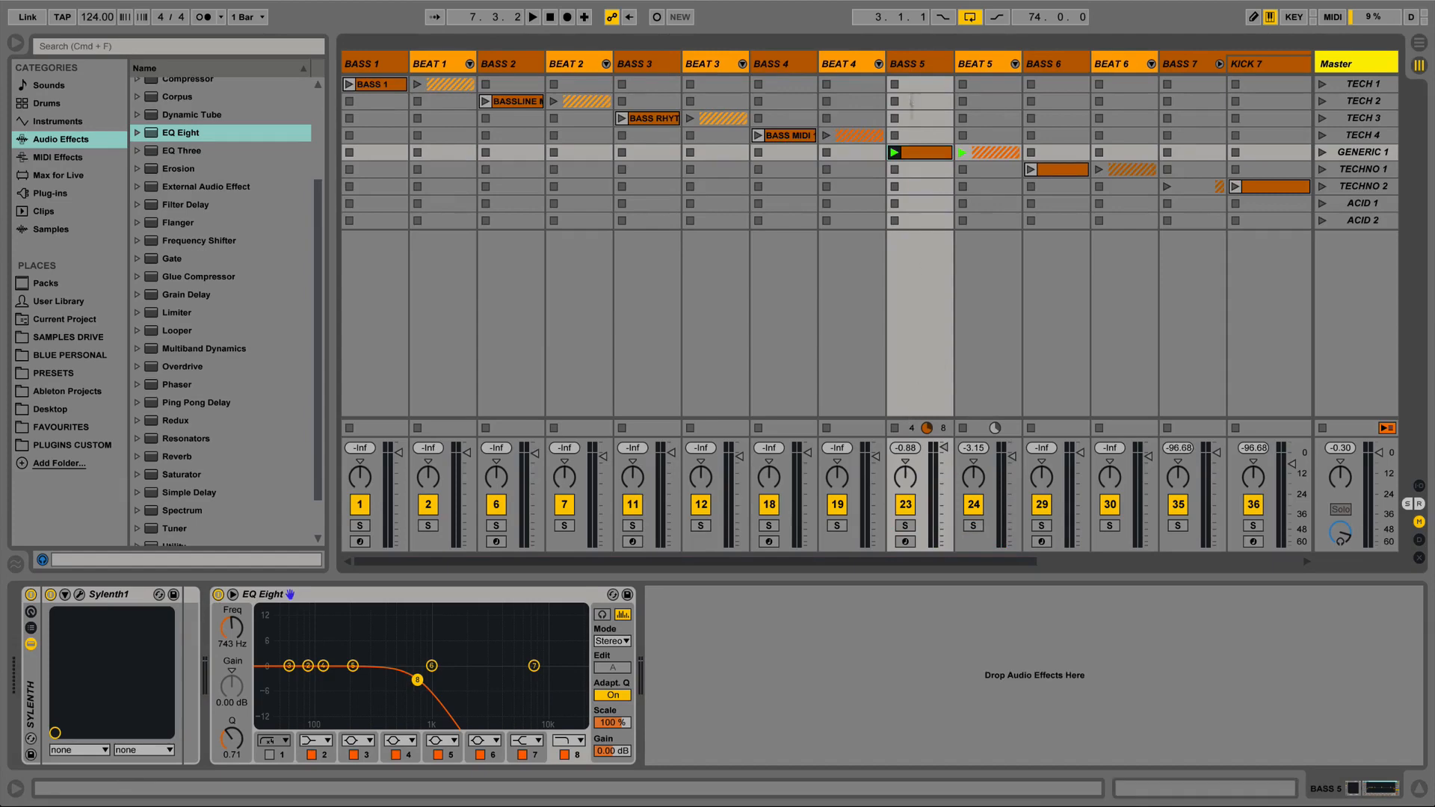
pyautogui.click(927, 61)
pyautogui.click(900, 528)
pyautogui.press('space')
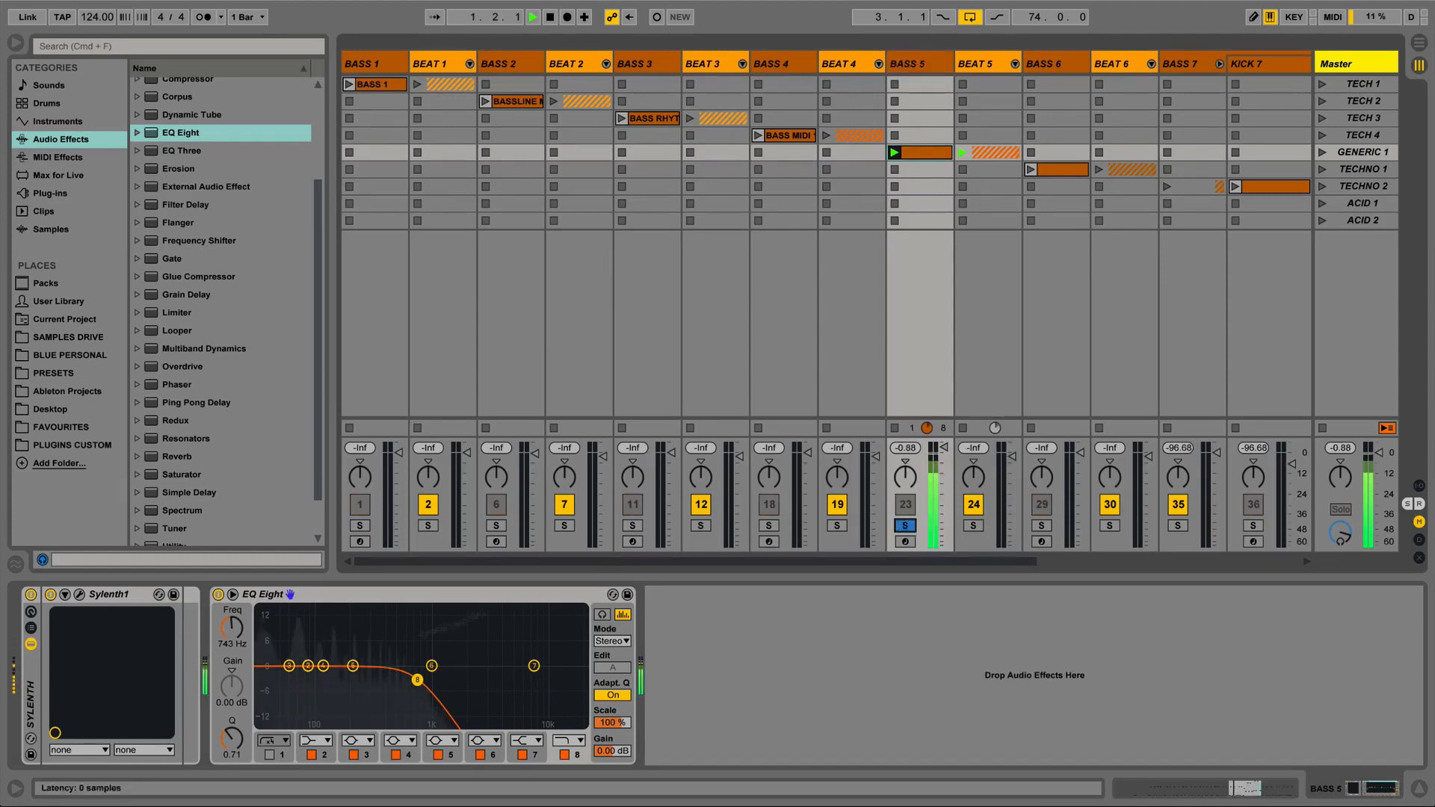
pyautogui.click(218, 594)
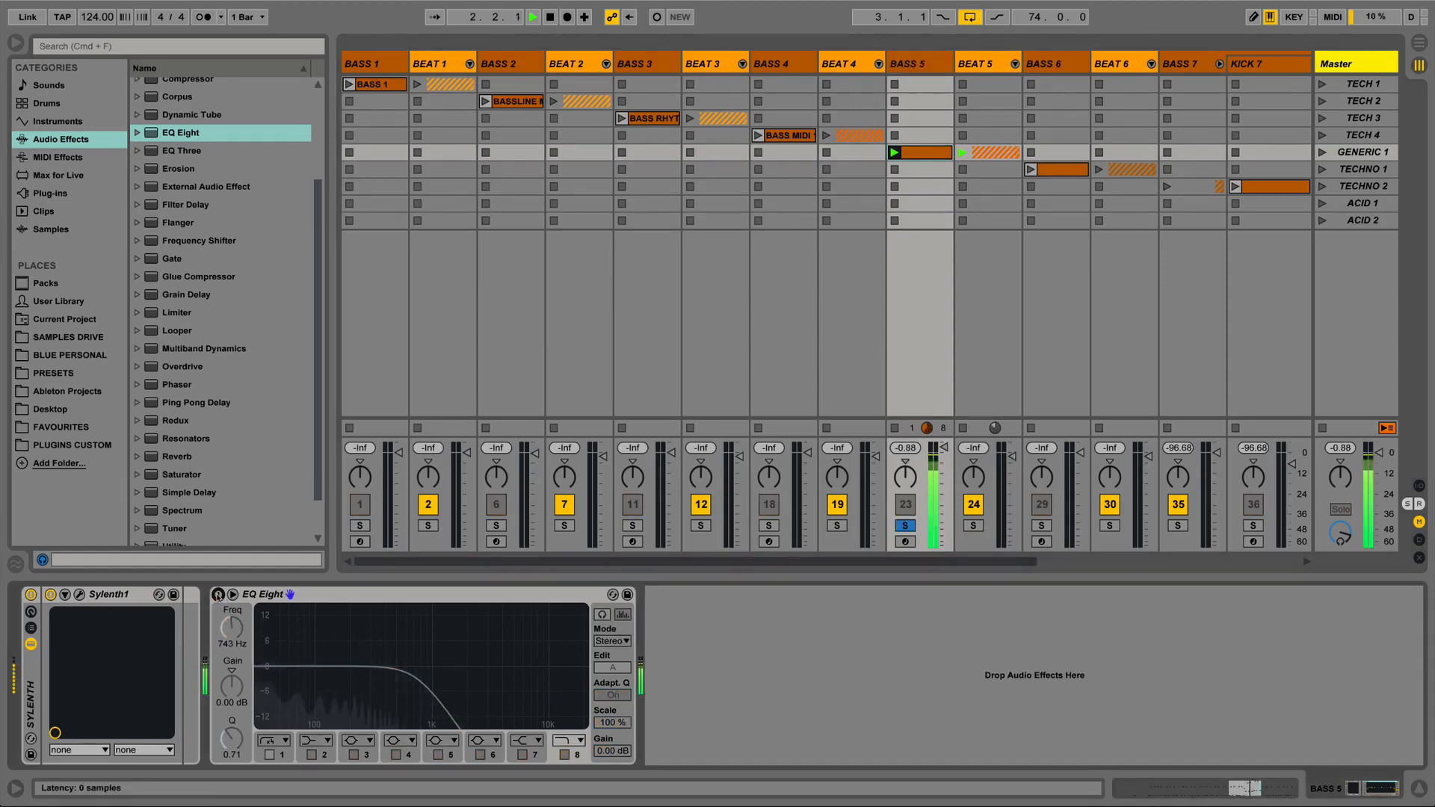
pyautogui.click(218, 595)
# Set EQ Eight band 8's cutoff to 750 Hz and switch it to the steep x4 low-pass shape.
pyautogui.moveTo(241, 643); pyautogui.dragTo(234, 650)
pyautogui.write('750')
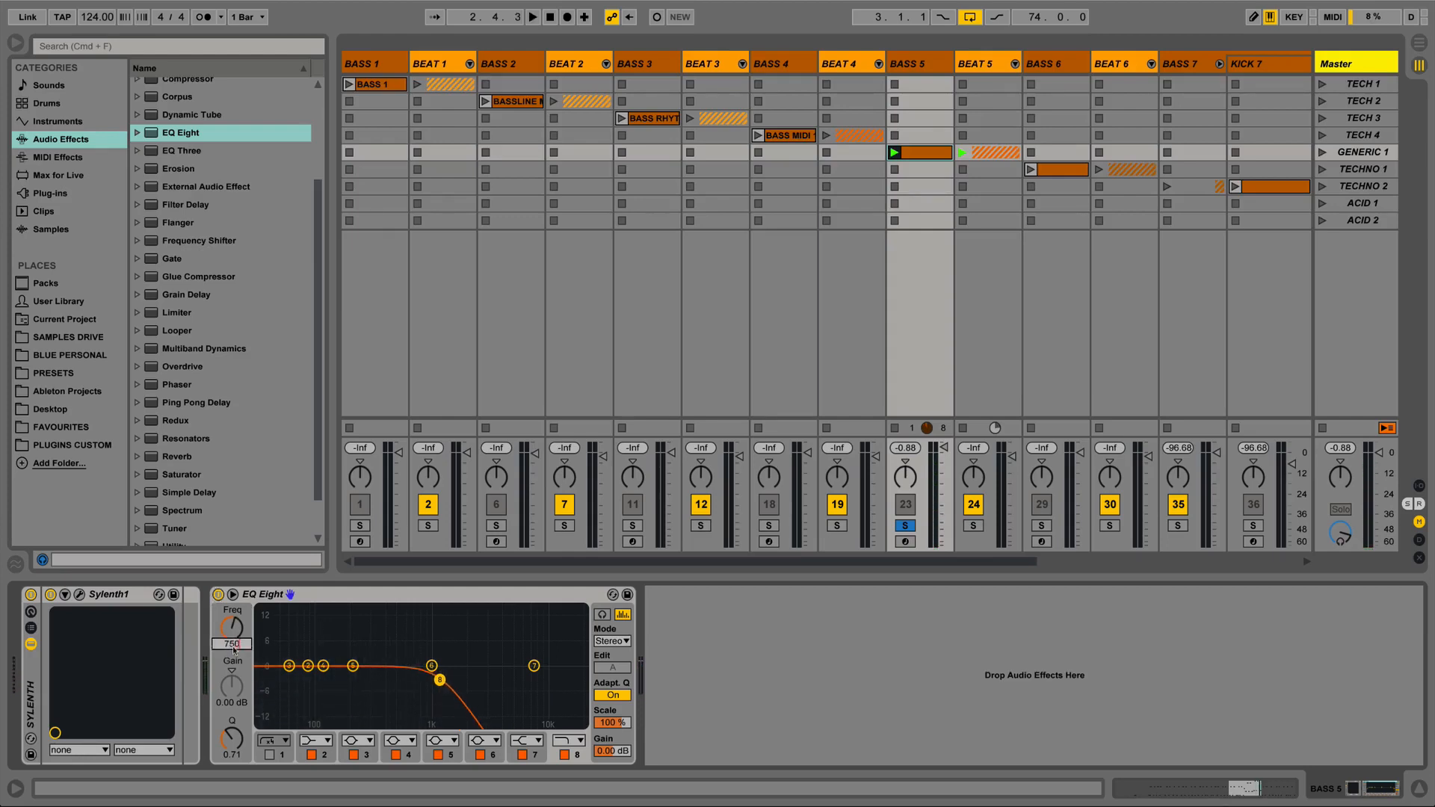
pyautogui.press('Return')
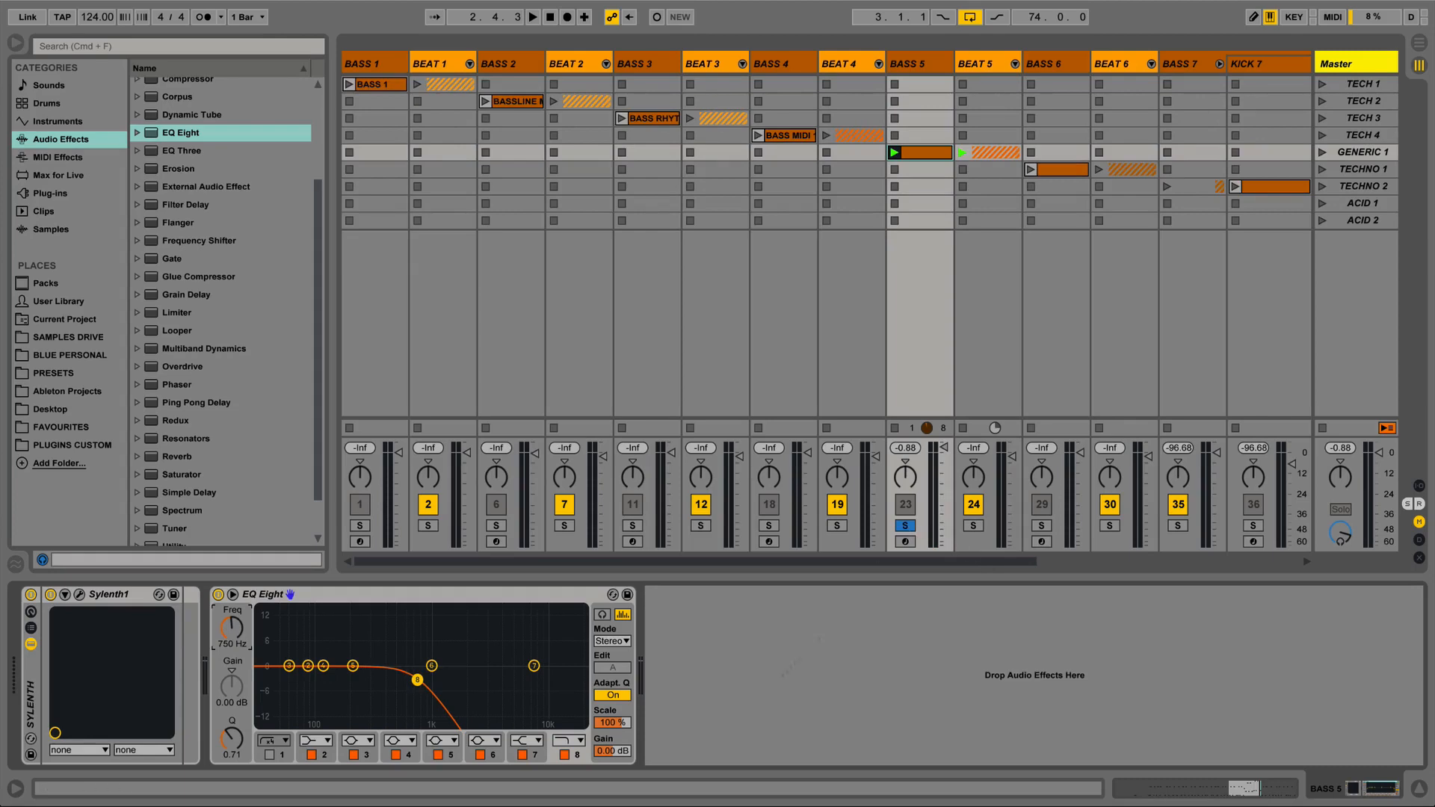
pyautogui.click(567, 740)
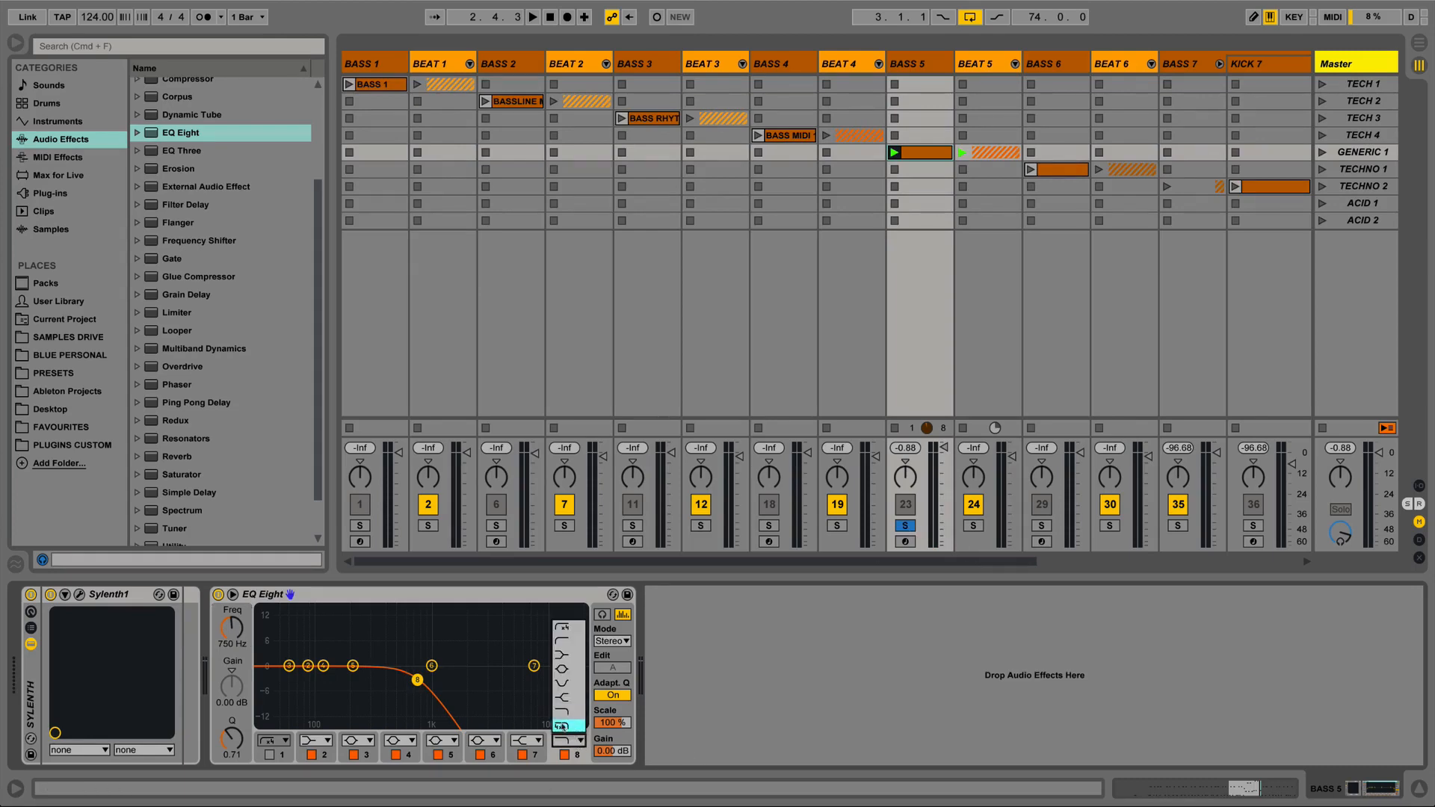
pyautogui.click(562, 727)
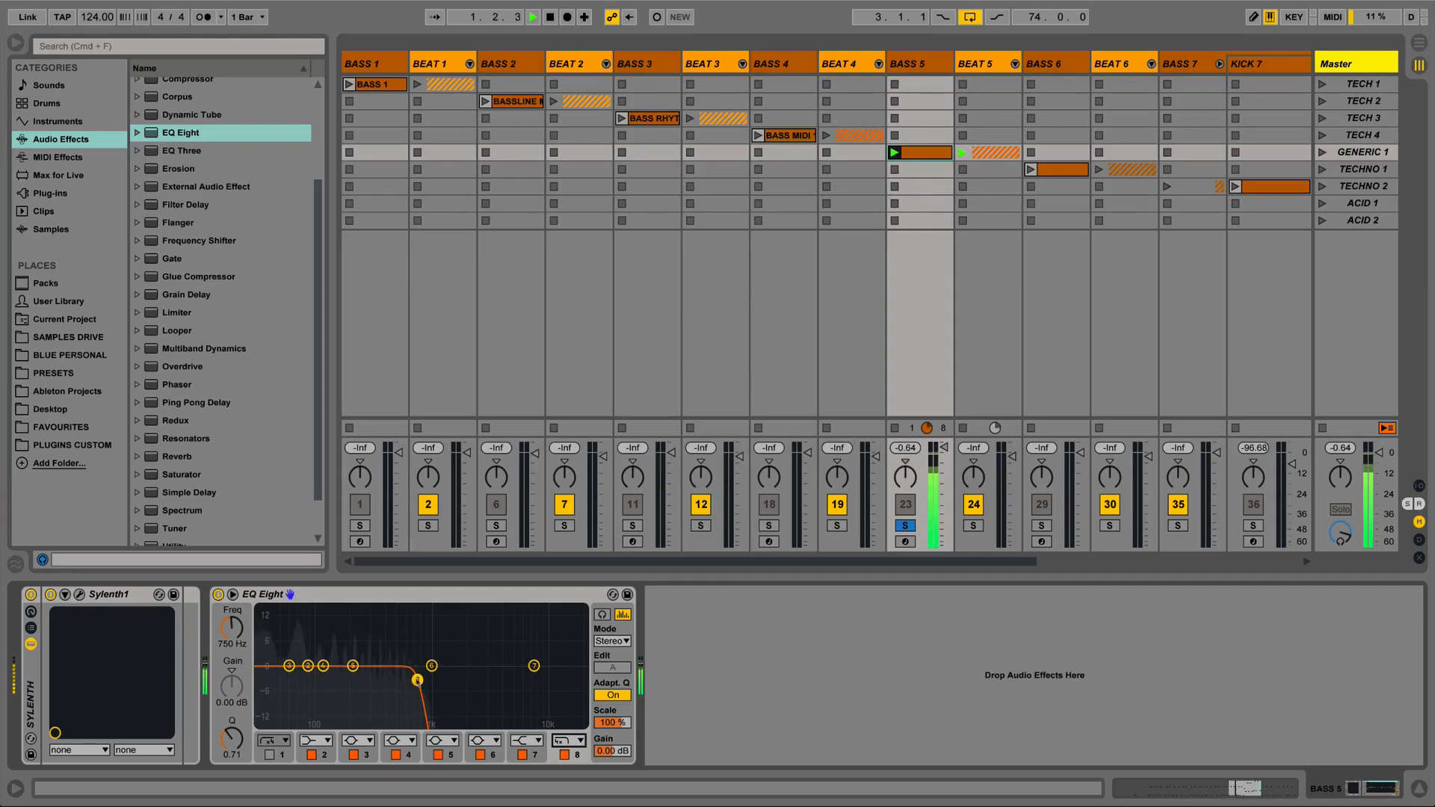
# Switch EQ Eight band 8 to the gentler low-pass shape, return its Q to the default 0.71, and play BASS 5.
pyautogui.click(568, 740)
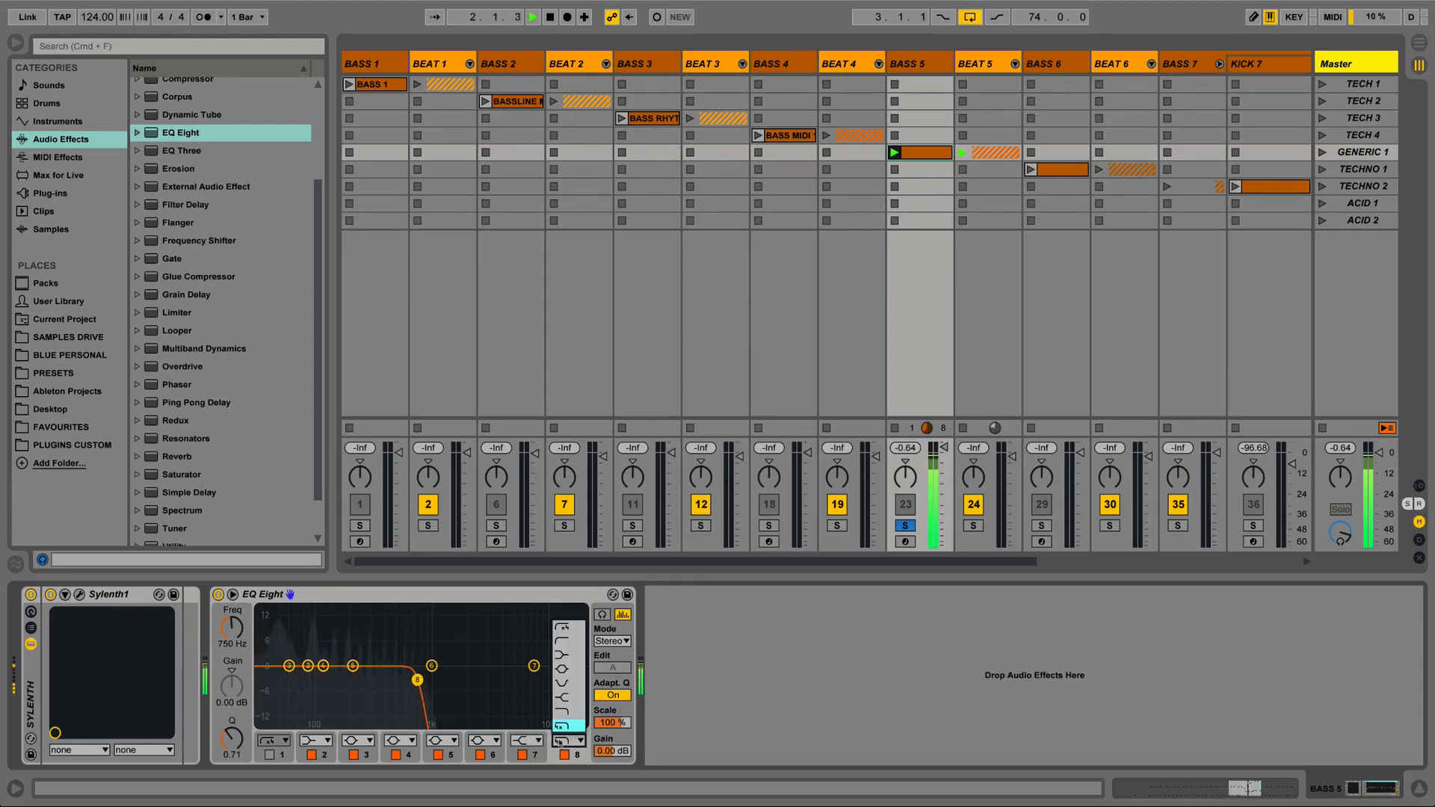
pyautogui.click(568, 721)
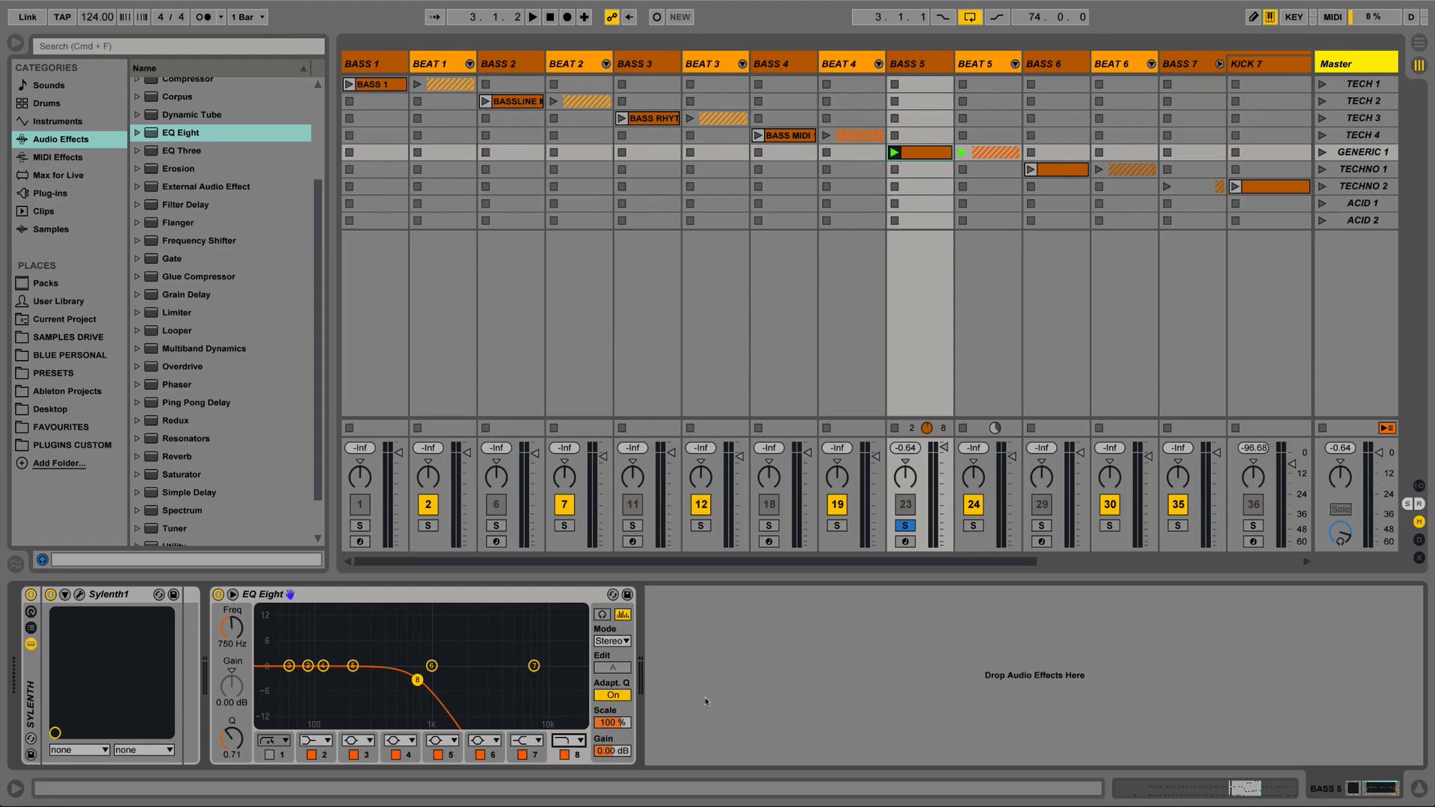
pyautogui.moveTo(227, 743); pyautogui.dragTo(226, 732)
pyautogui.rightClick(228, 743)
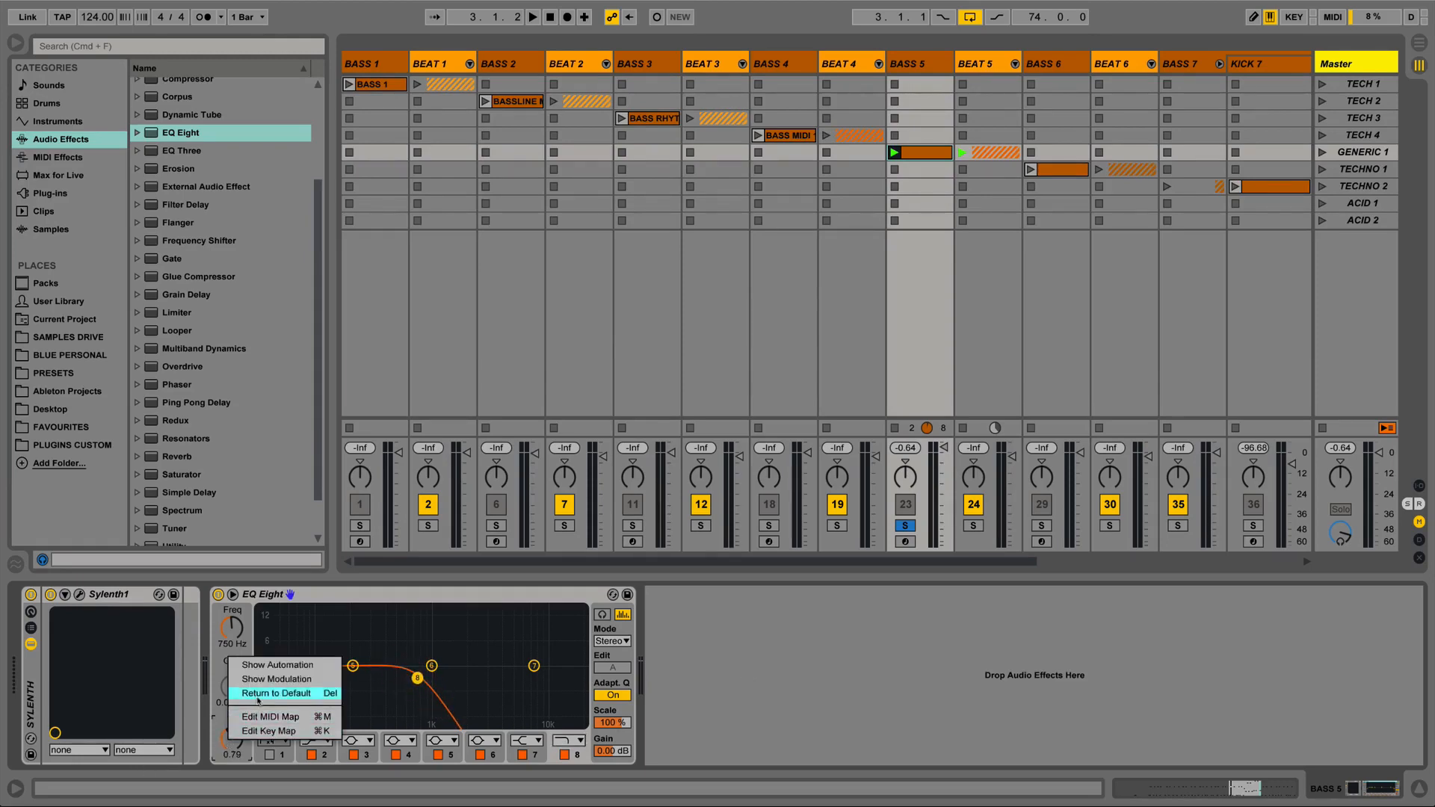
pyautogui.click(258, 700)
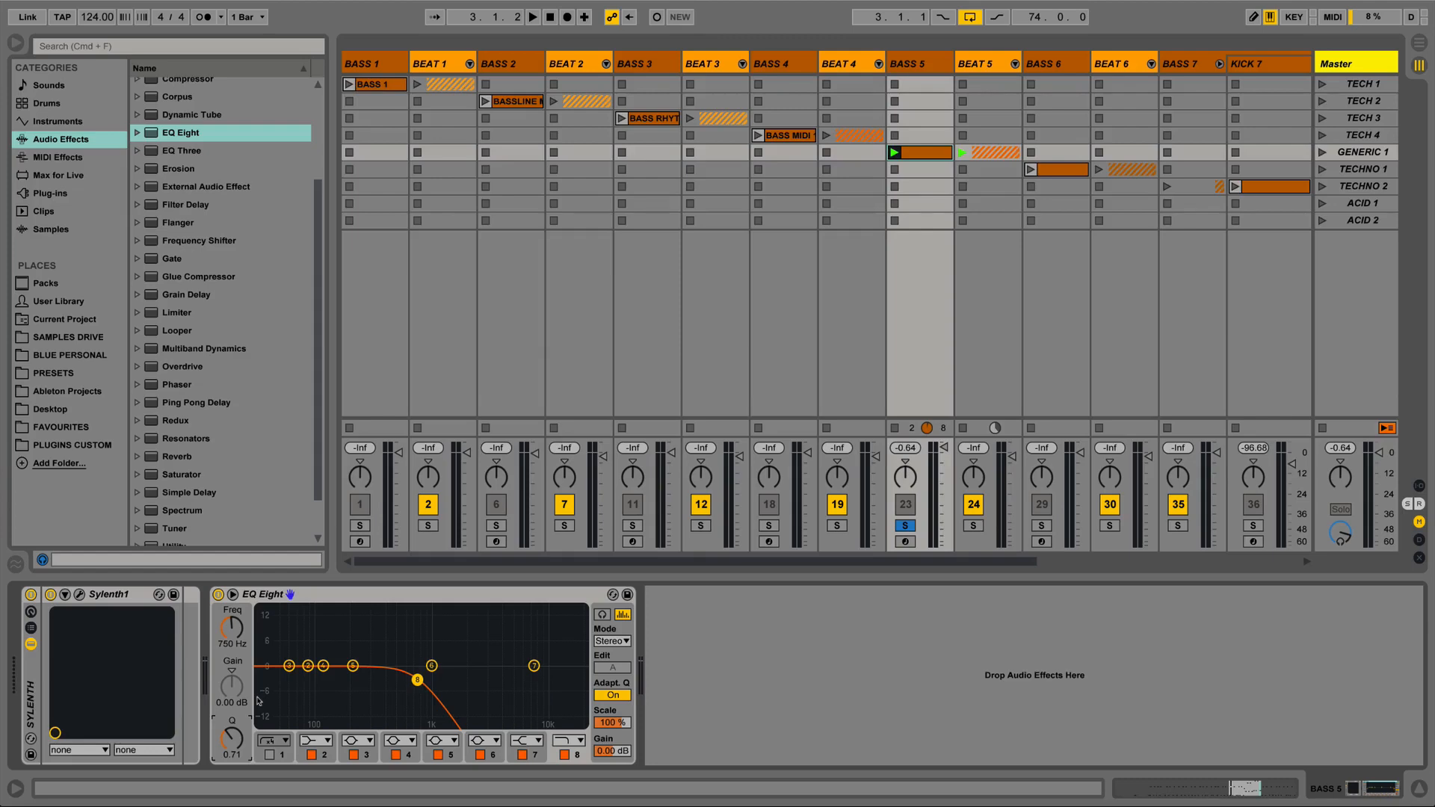
pyautogui.press('space')
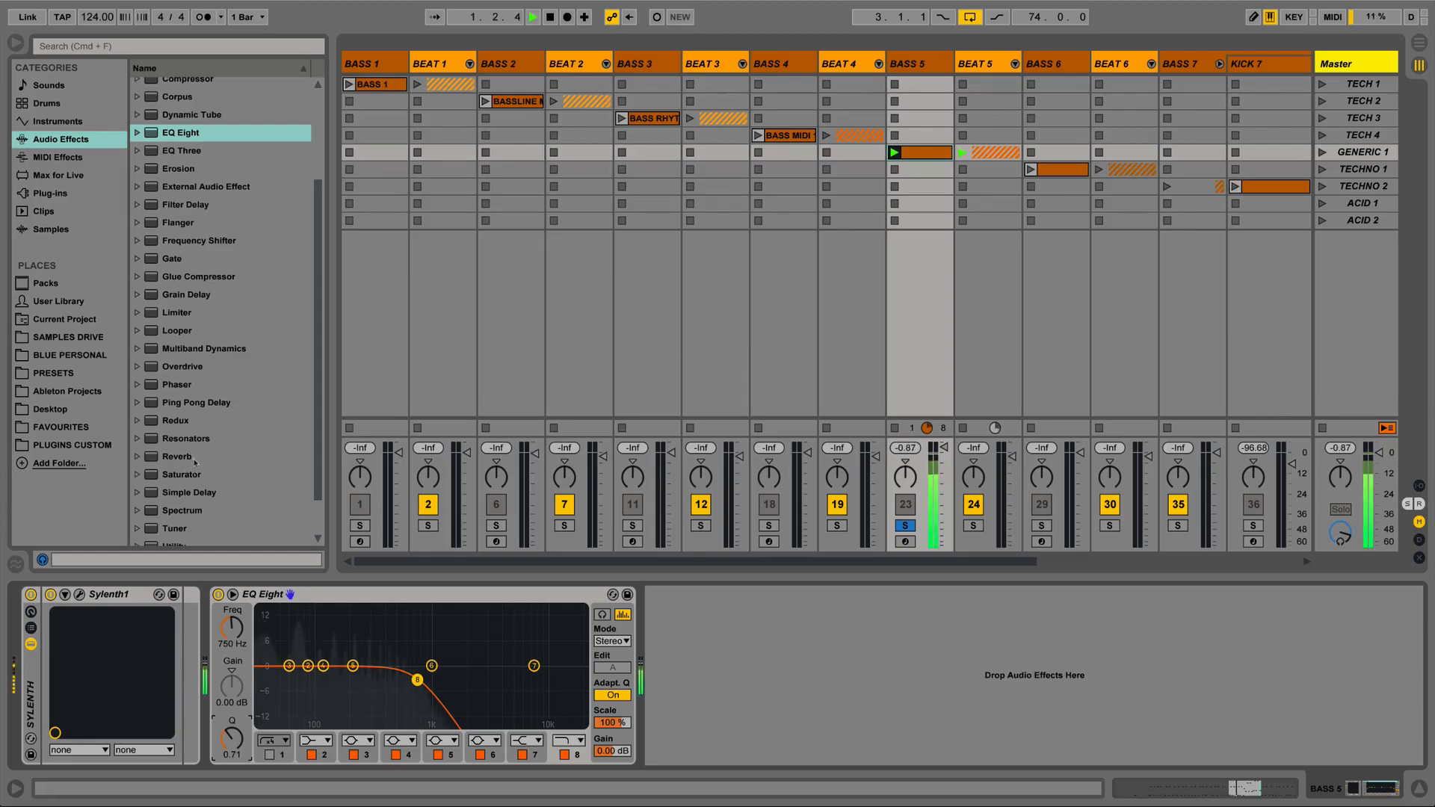
# Insert the Voxengo SPAN plug-in before the EQ Eight on BASS 5, load a Factory ROM preset, and play the bass through it.
pyautogui.scroll(-3, 194, 463)
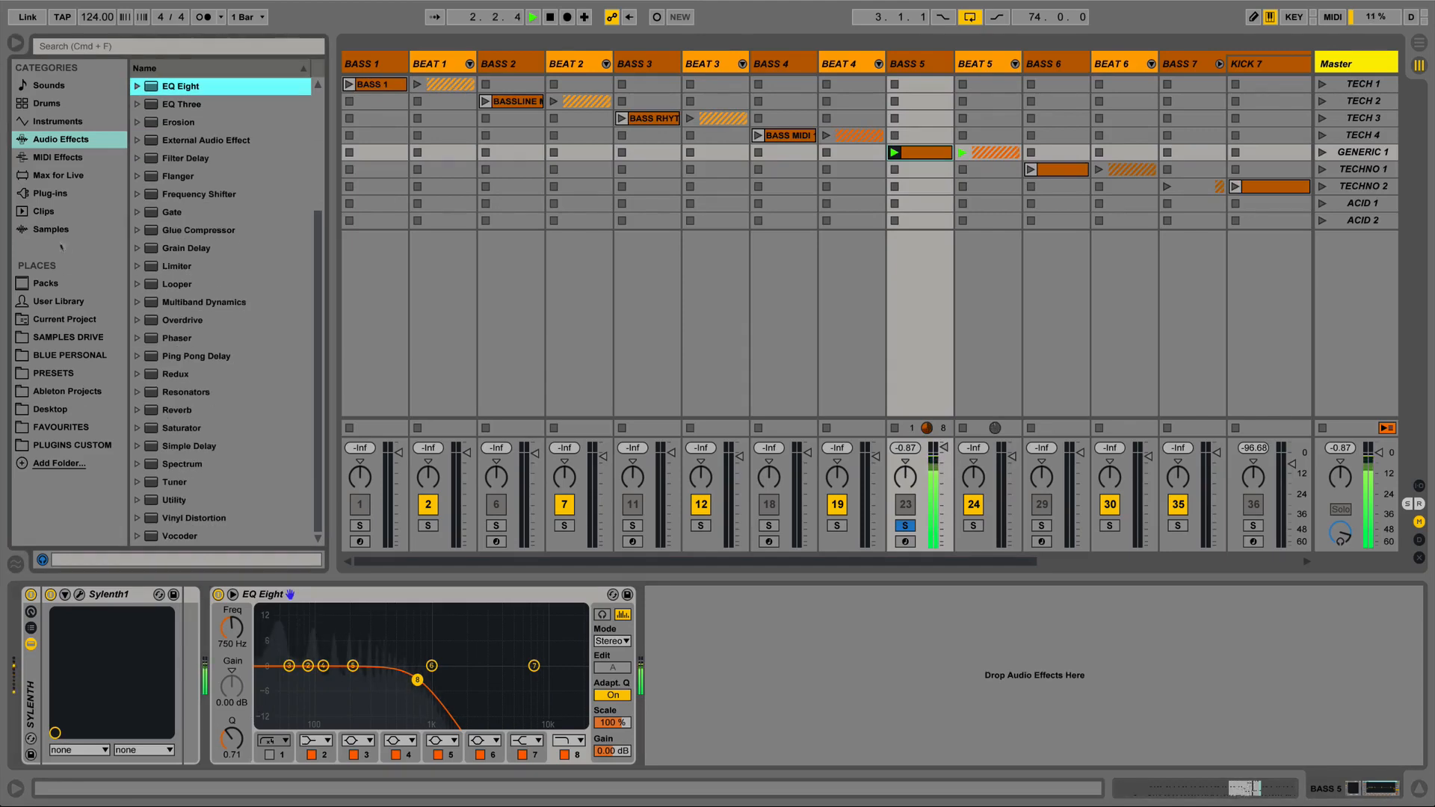
pyautogui.click(50, 193)
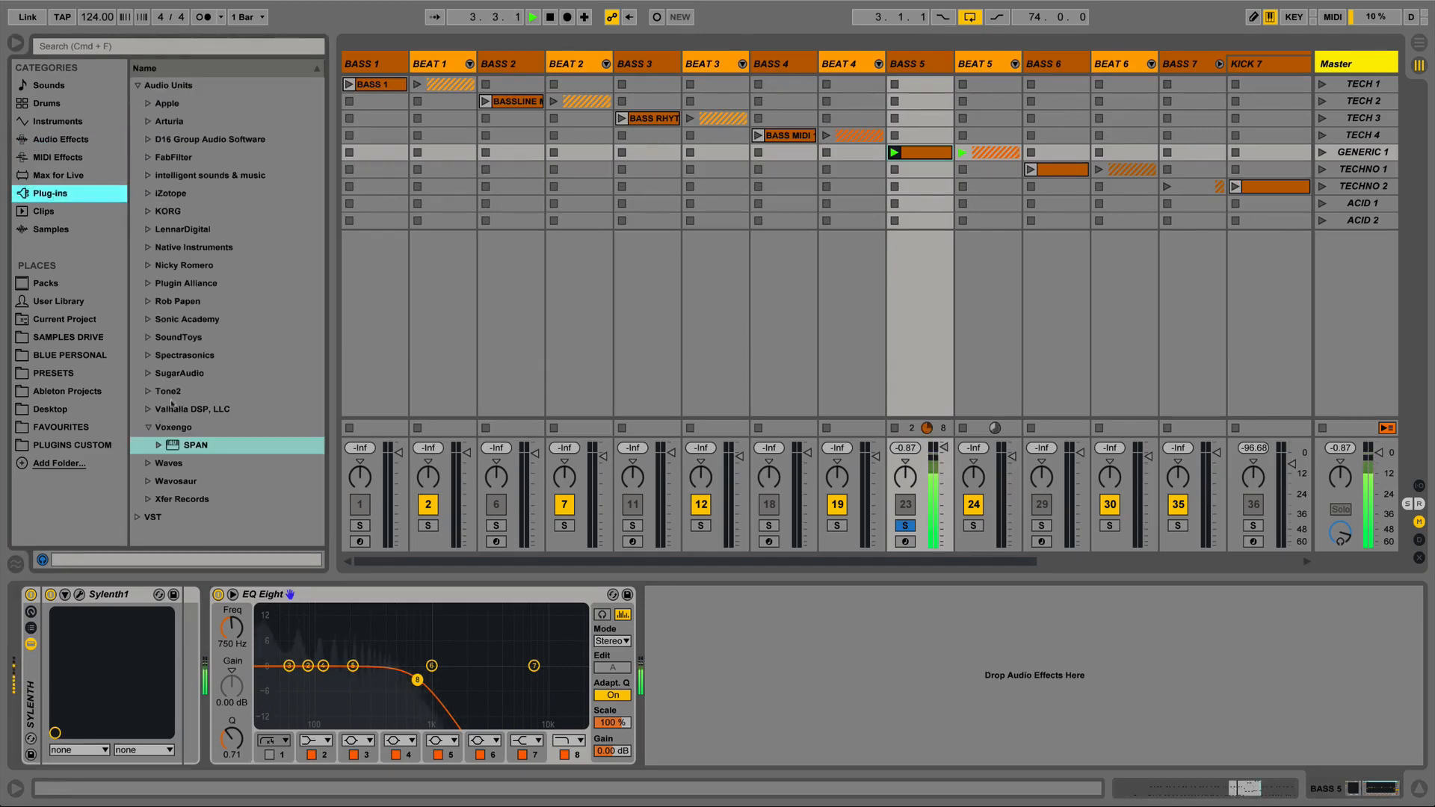
pyautogui.moveTo(191, 451); pyautogui.dragTo(222, 624)
pyautogui.click(118, 45)
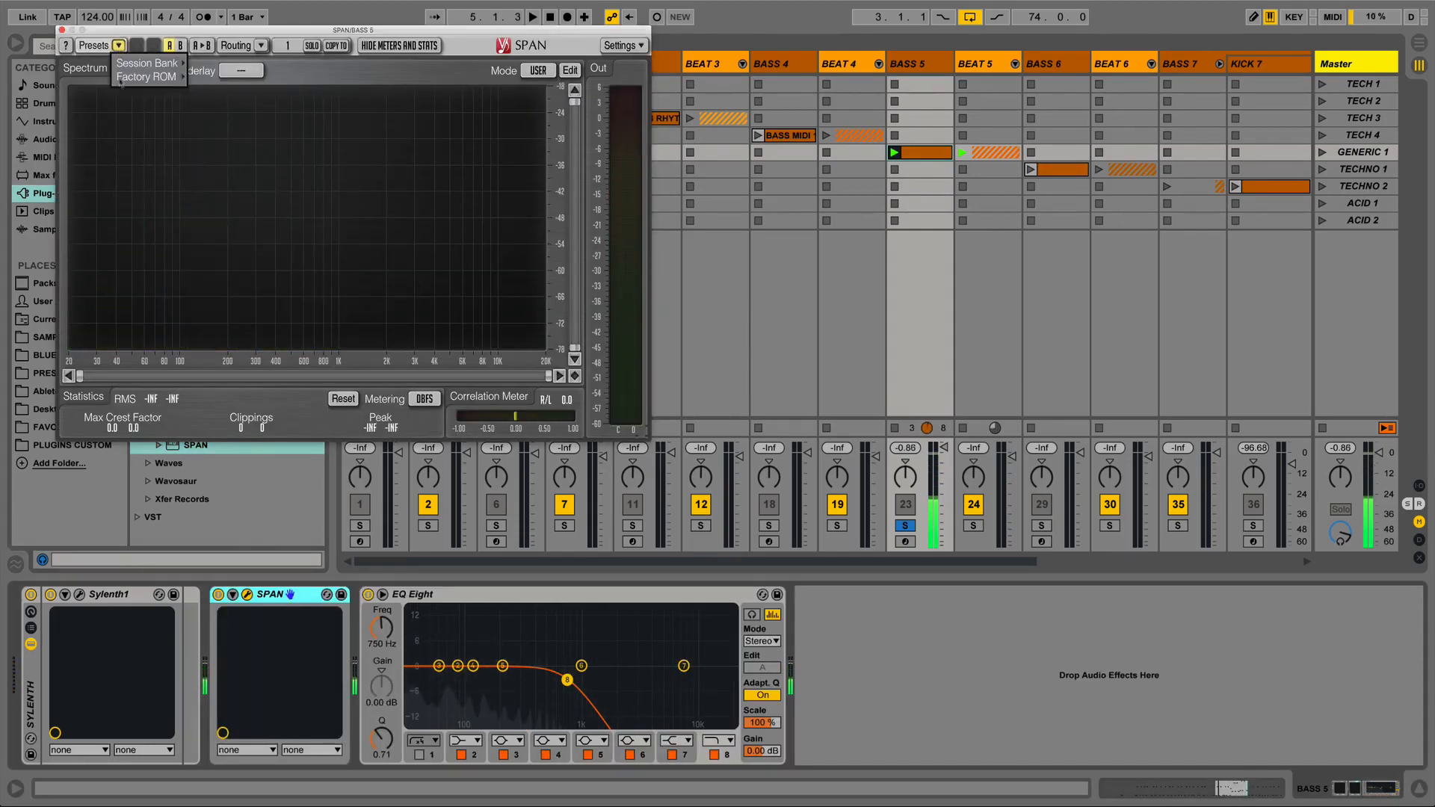
pyautogui.moveTo(135, 78)
pyautogui.click(206, 105)
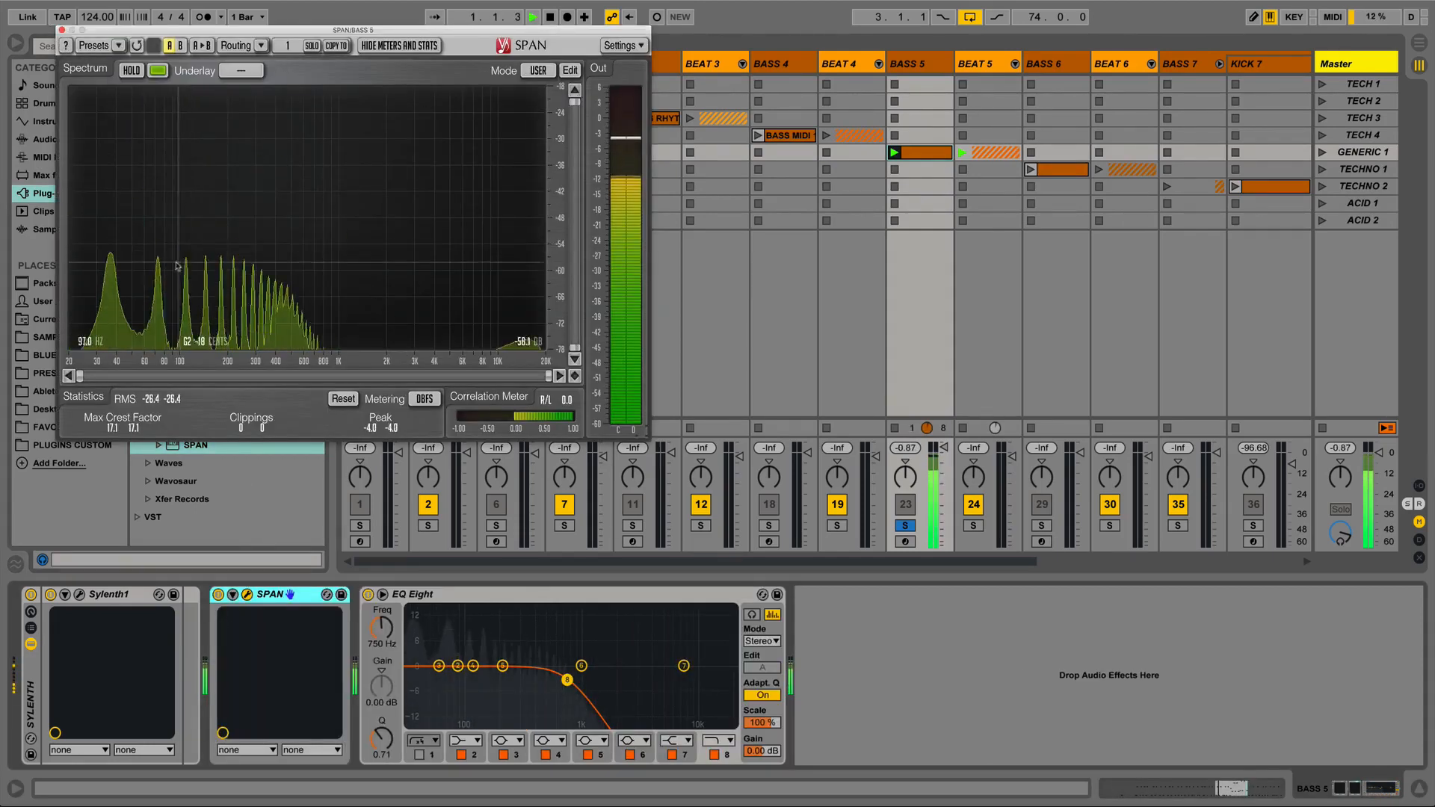
pyautogui.press('space')
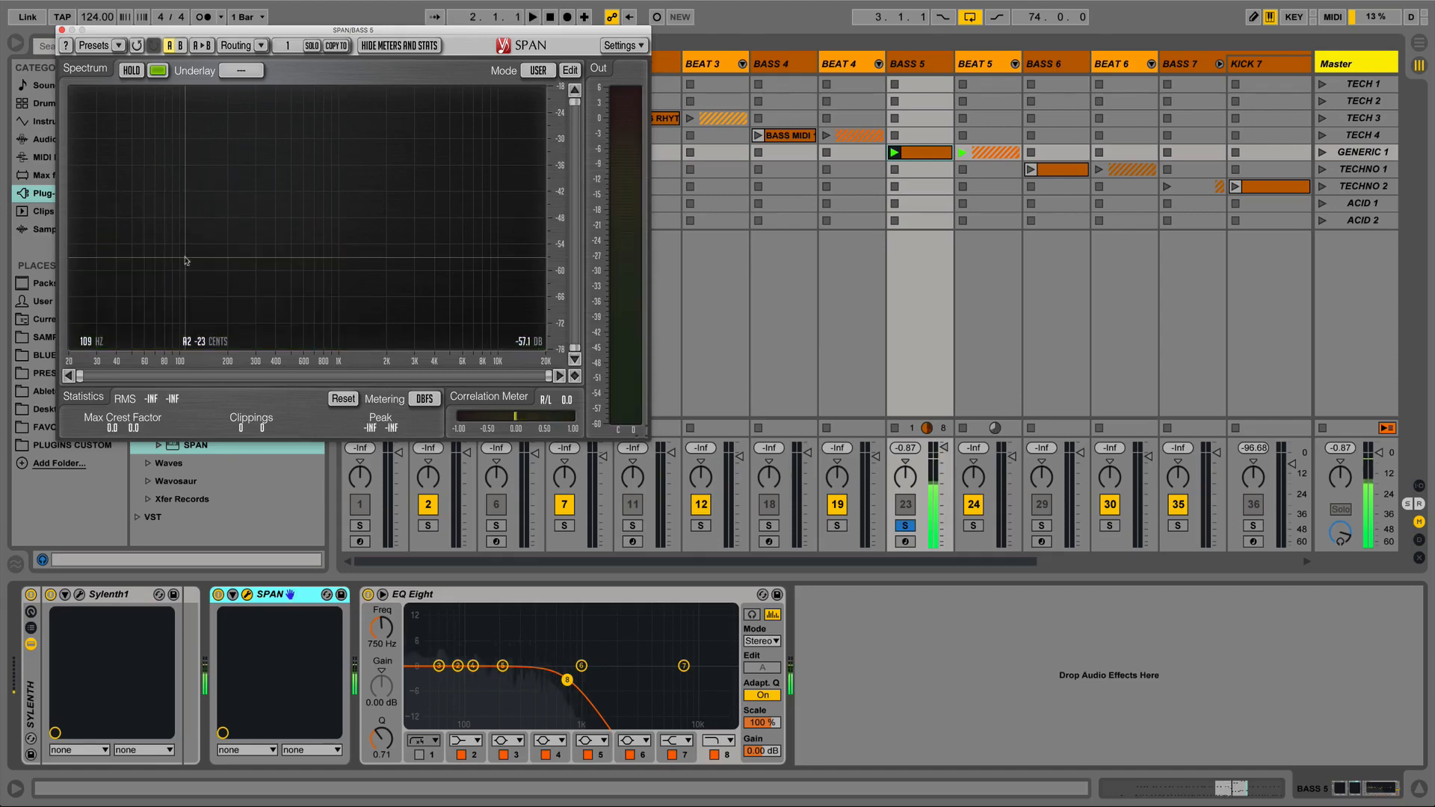
# Enable EQ Eight band 1 as a steep low cut at 30 Hz, and check the bass notes and spectrum.
pyautogui.click(419, 754)
pyautogui.moveTo(416, 680); pyautogui.dragTo(383, 658)
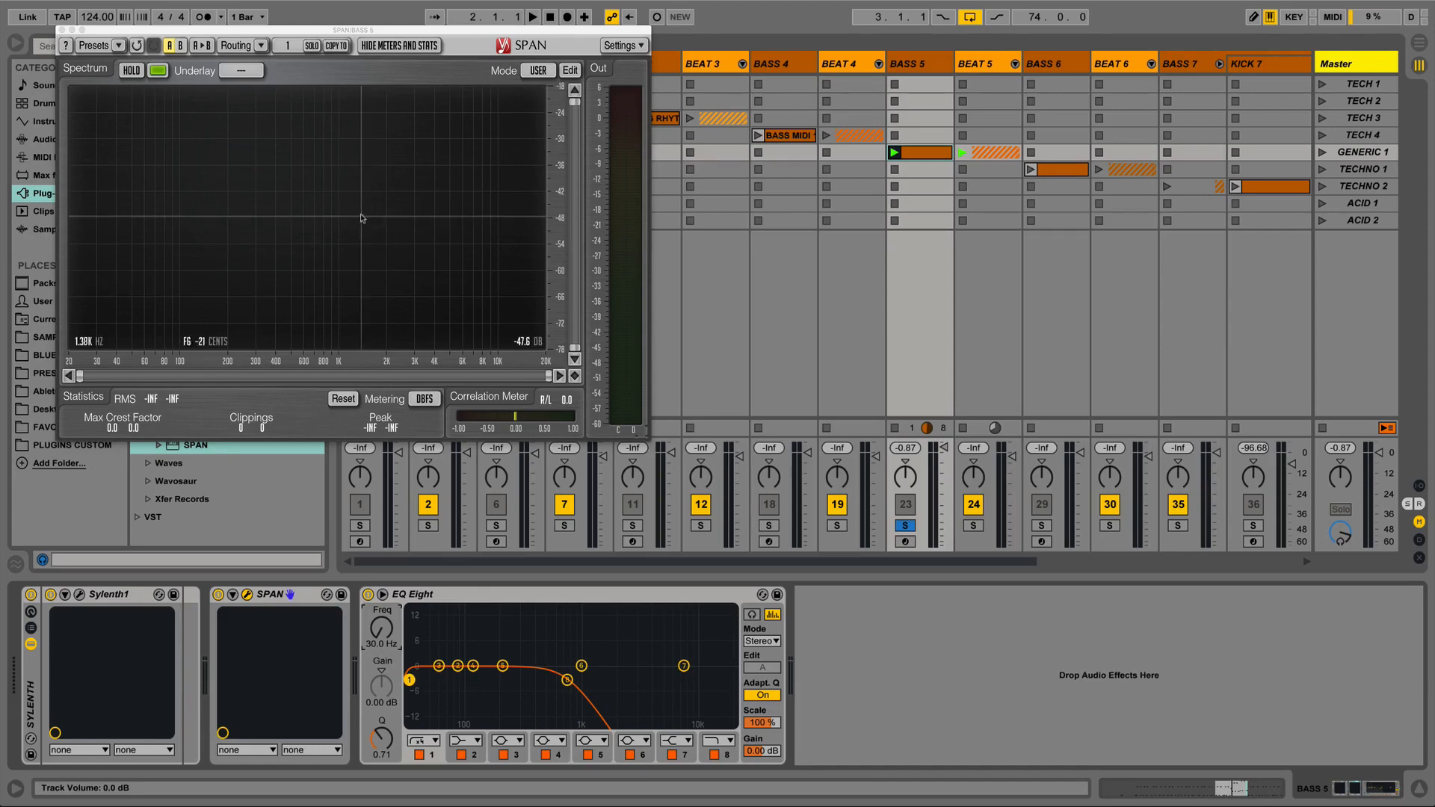
pyautogui.doubleClick(929, 152)
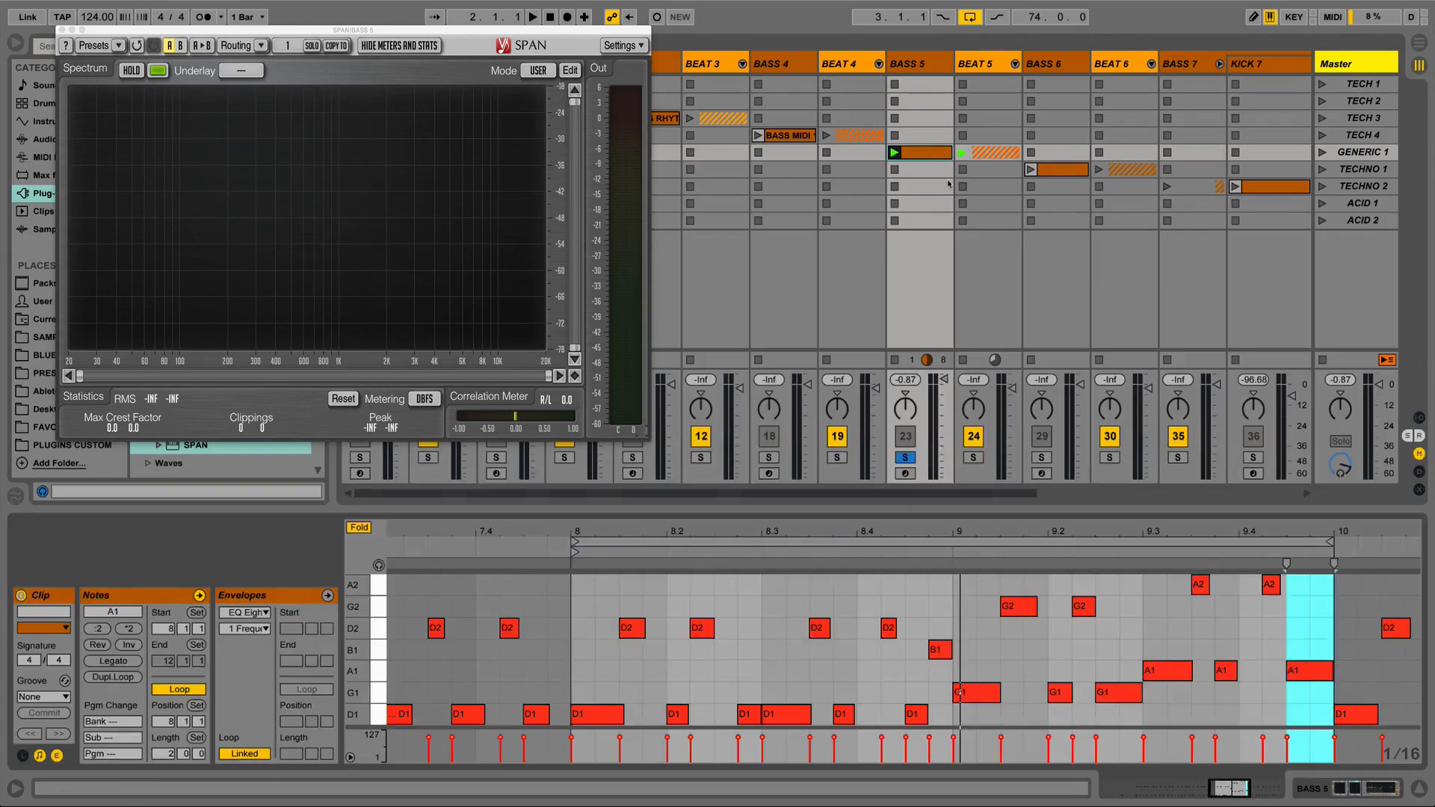
pyautogui.hotkey('shift', 'Tab')
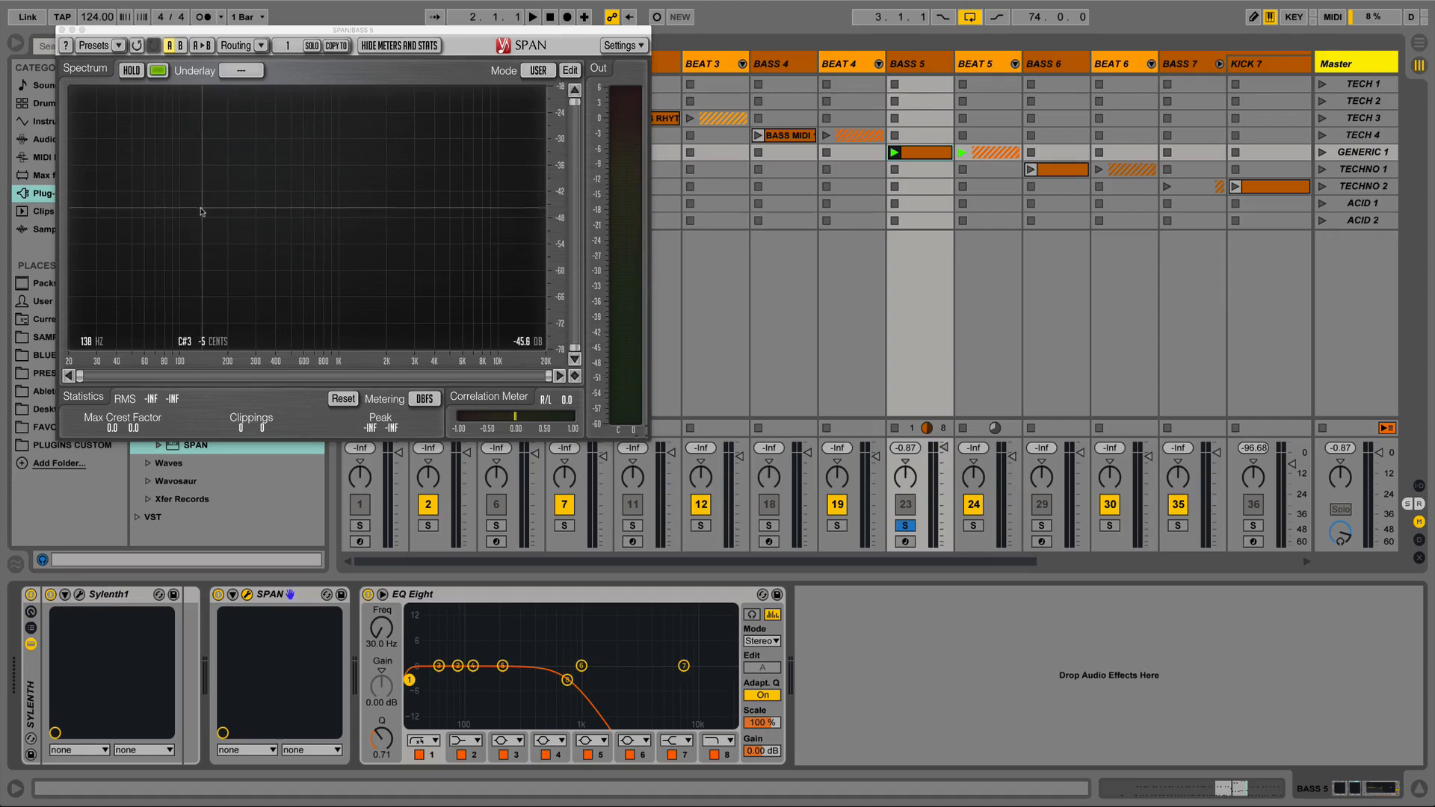
pyautogui.press('space')
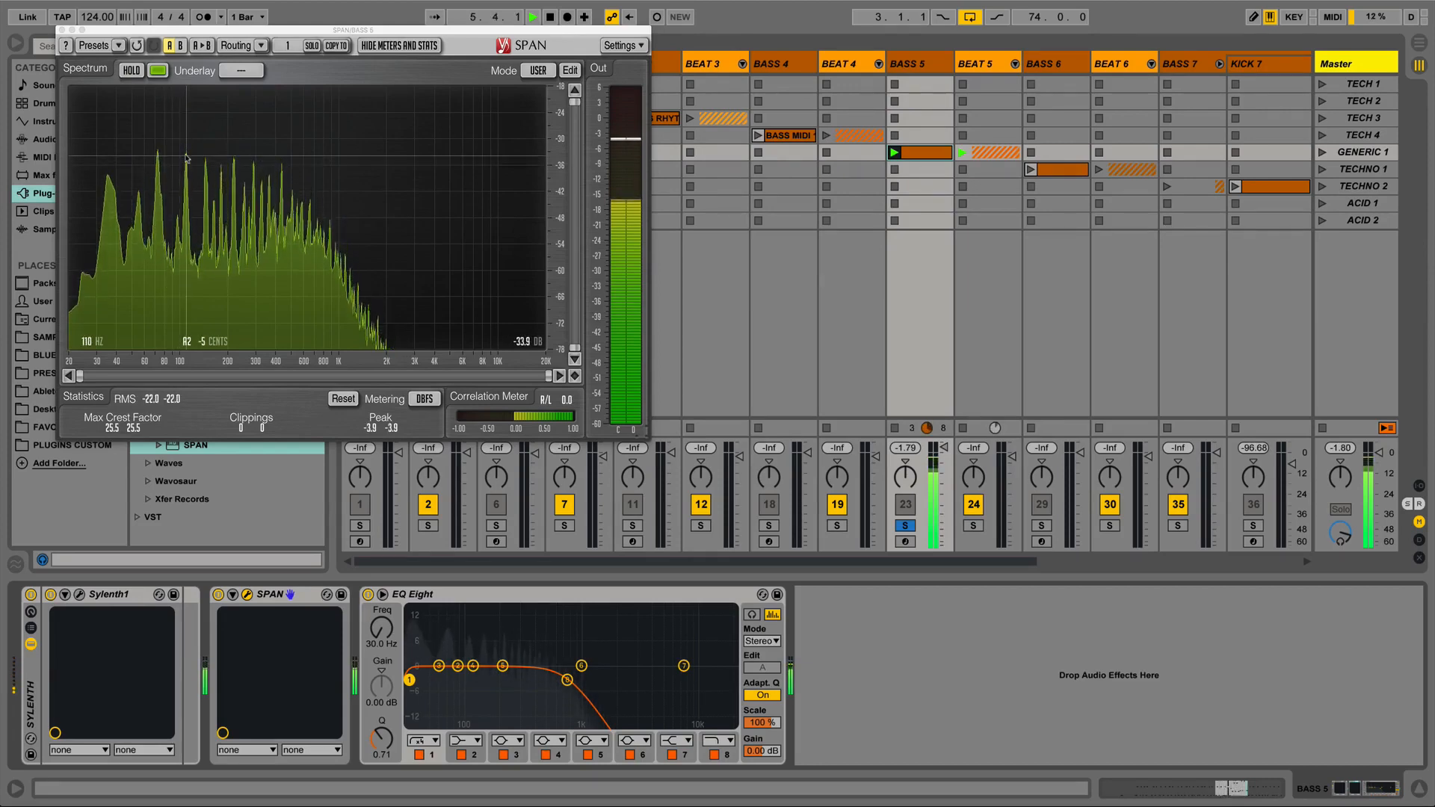
pyautogui.press('space')
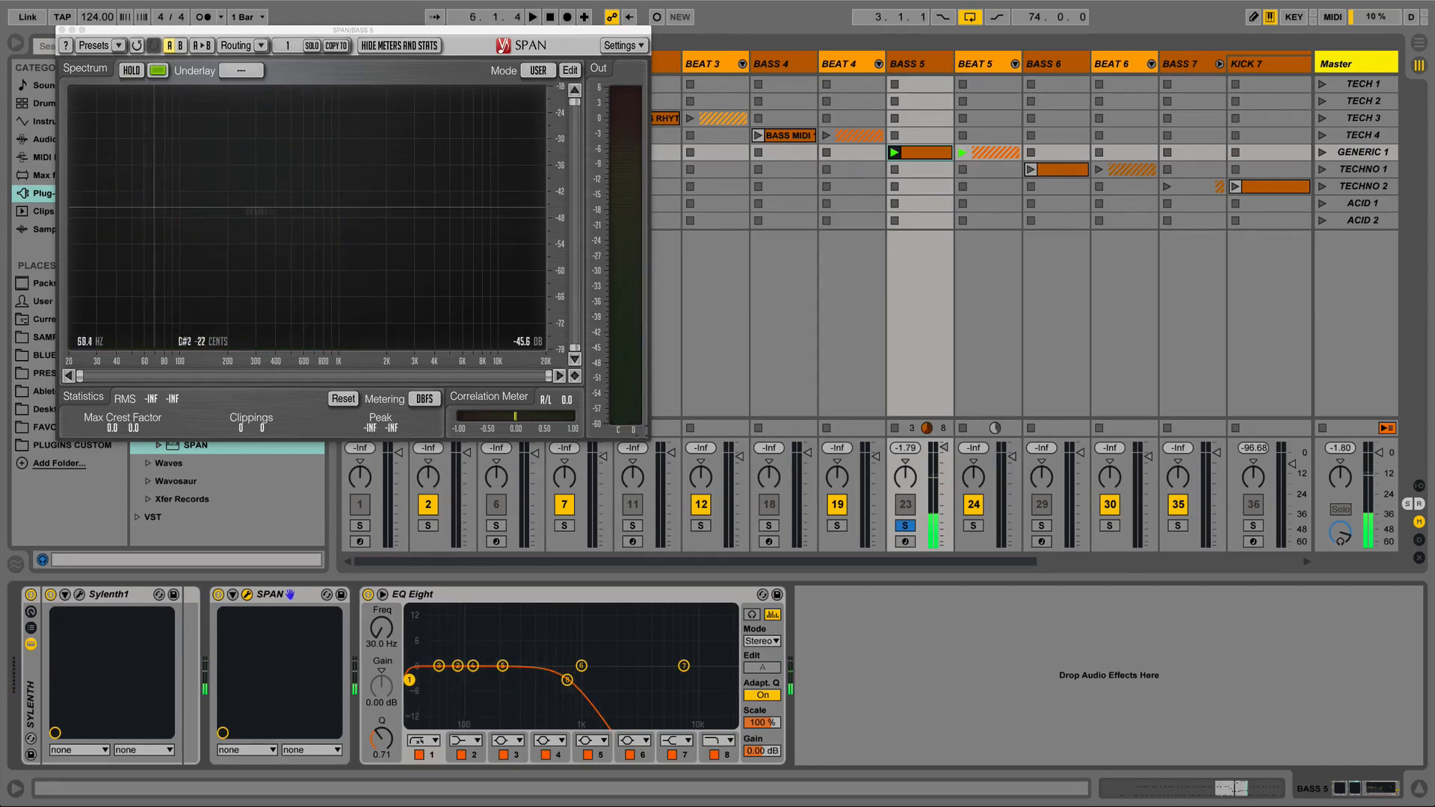
# Examine the D, G and A notes in the BASS 5 clip and play it to read the D1 fundamental in SPAN.
pyautogui.doubleClick(911, 153)
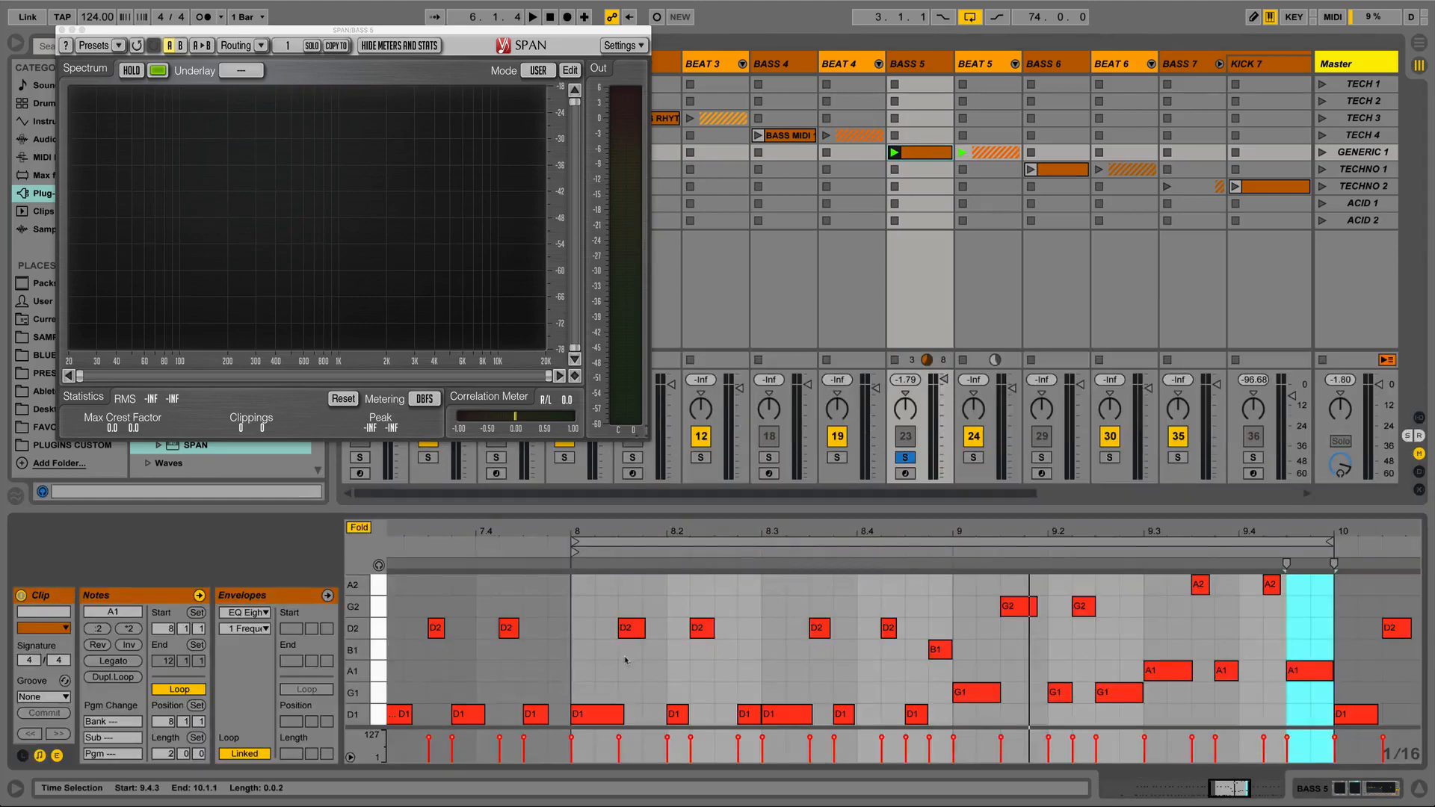
pyautogui.click(592, 715)
pyautogui.click(627, 630)
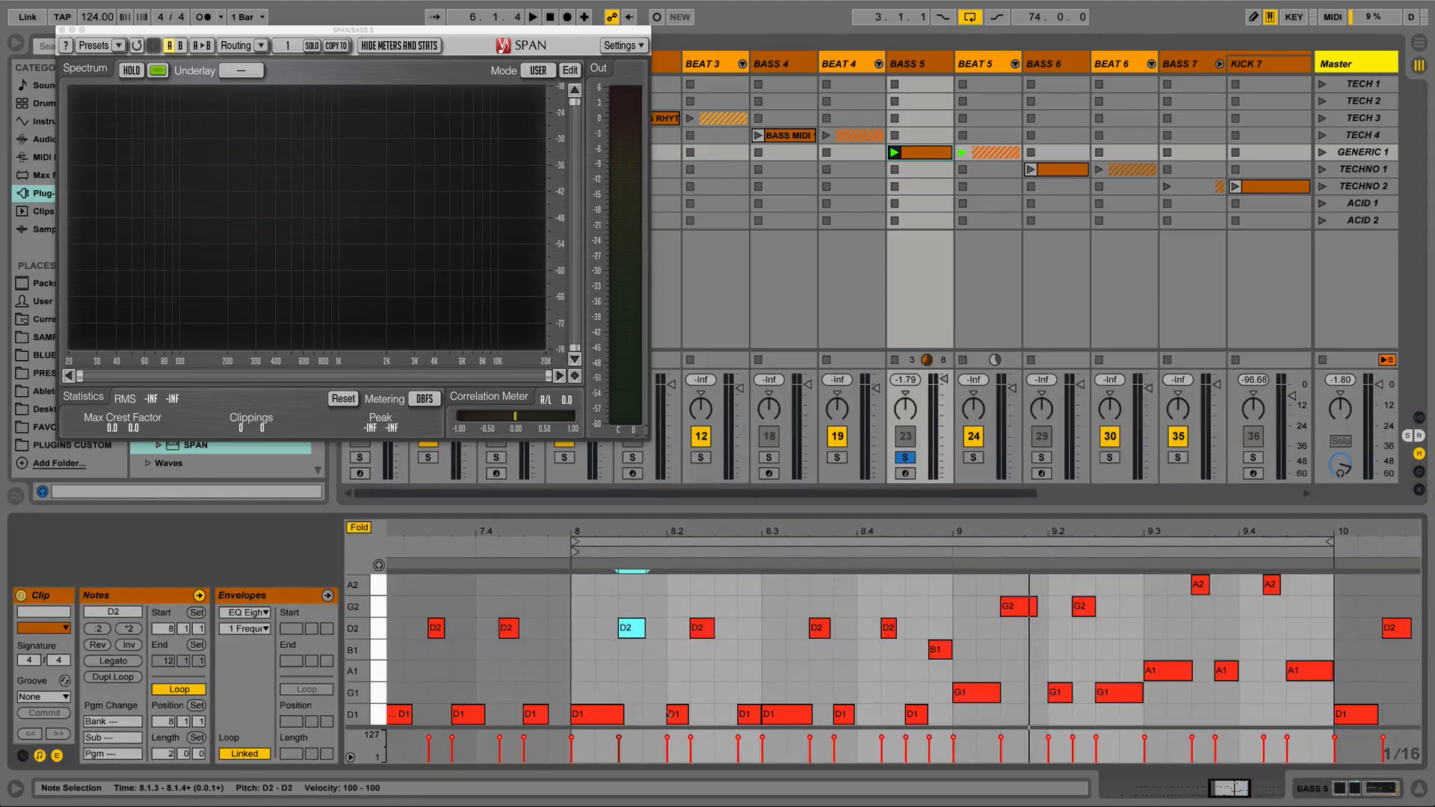
pyautogui.click(676, 714)
pyautogui.click(702, 697)
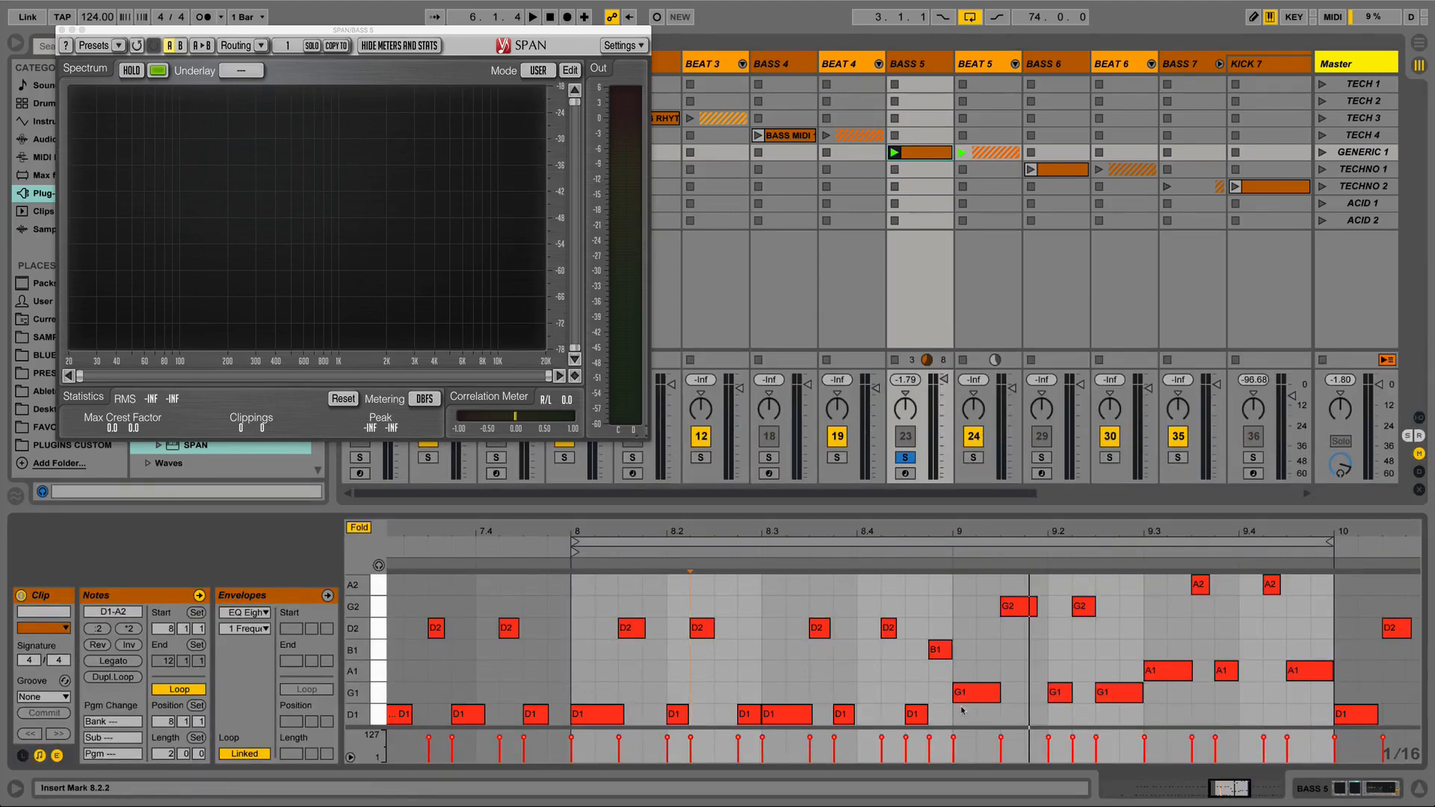
pyautogui.moveTo(962, 710); pyautogui.dragTo(1142, 602)
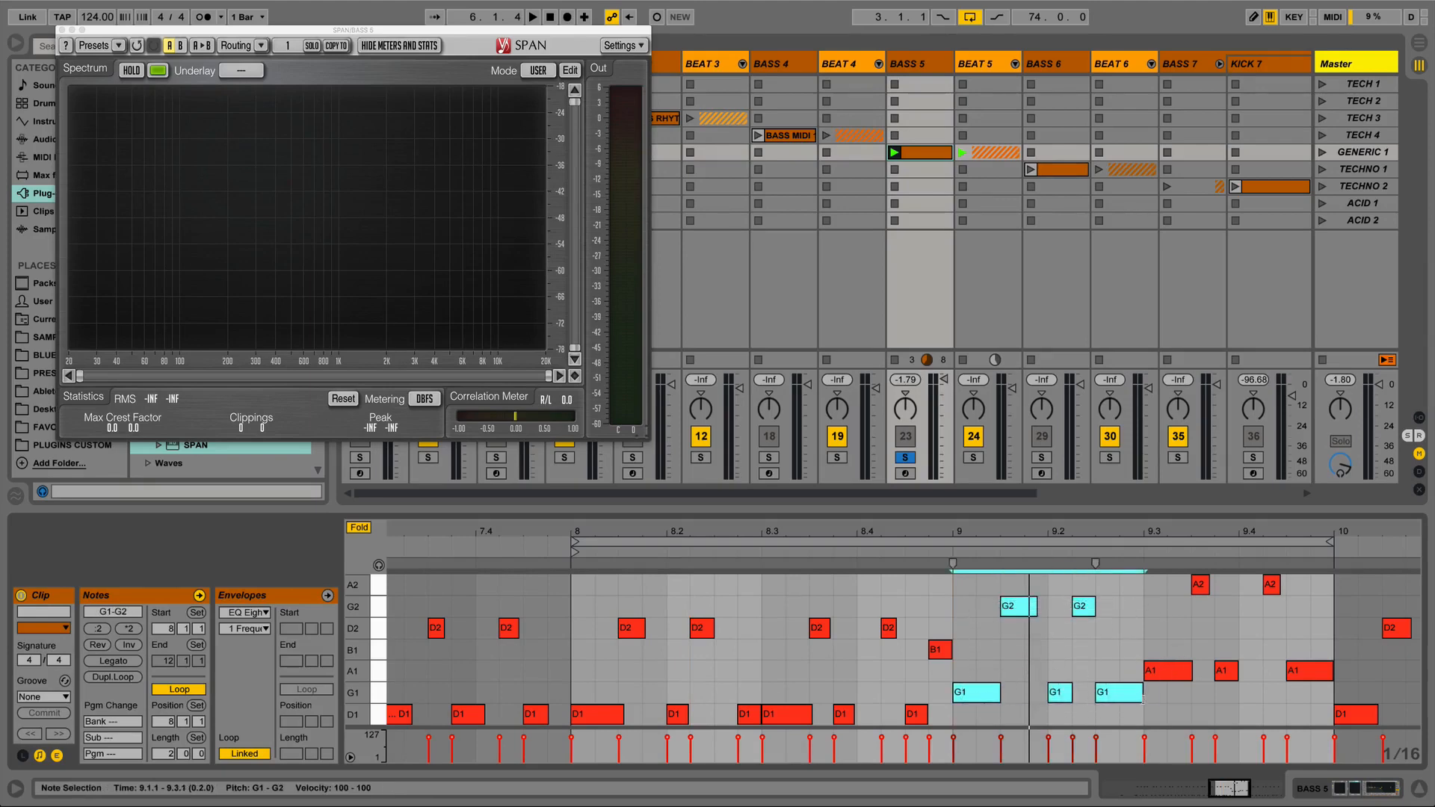
pyautogui.moveTo(1144, 700); pyautogui.dragTo(1333, 578)
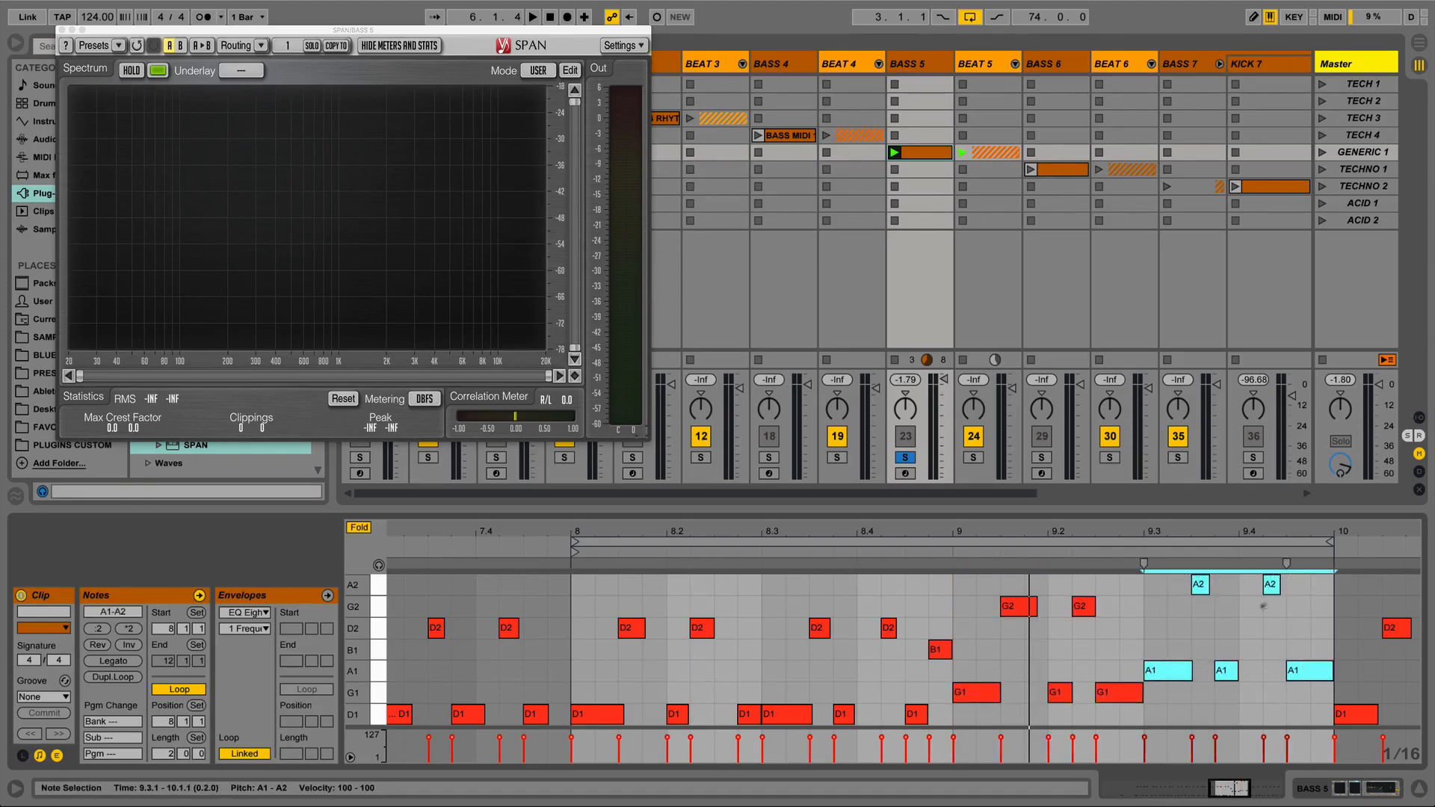
pyautogui.click(1215, 607)
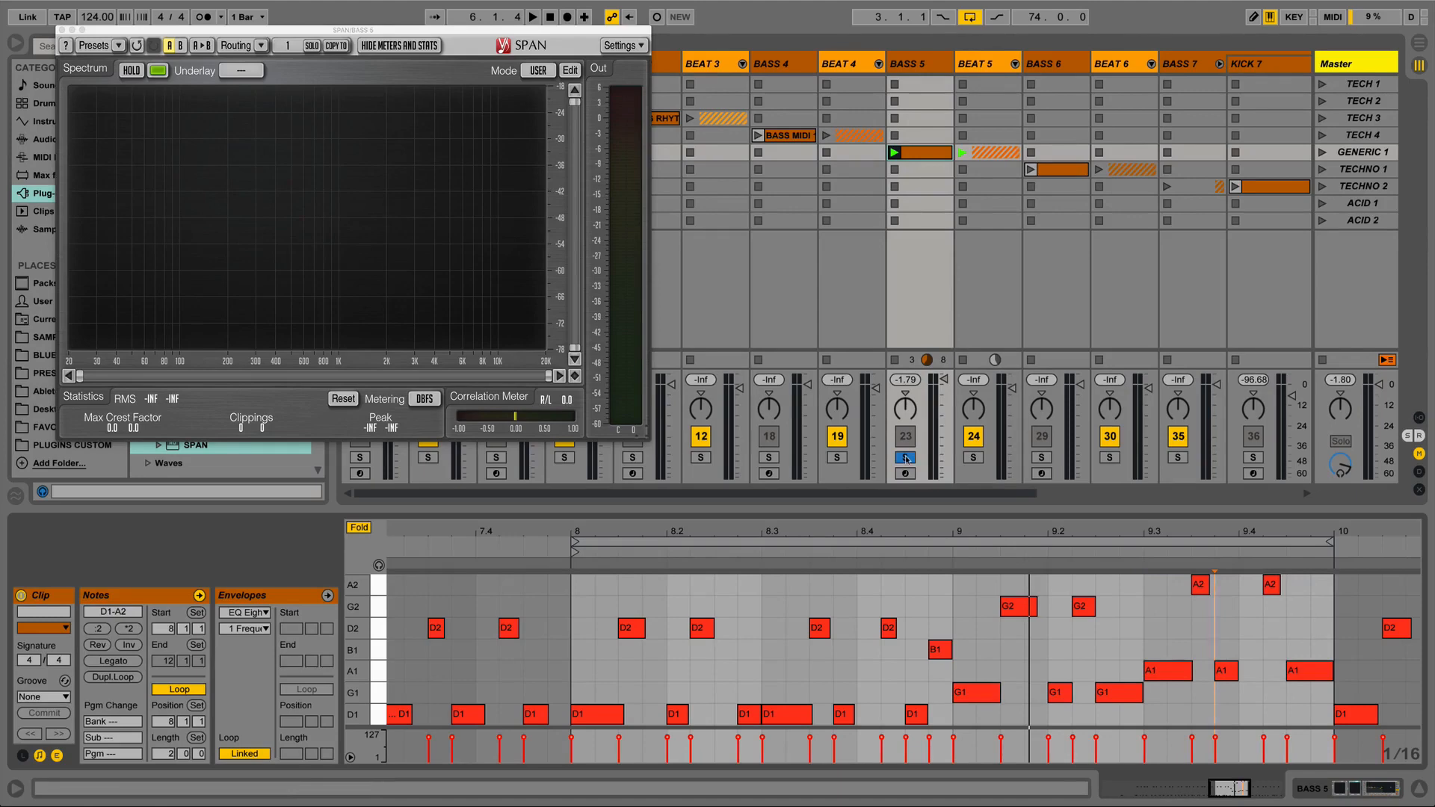
pyautogui.click(581, 722)
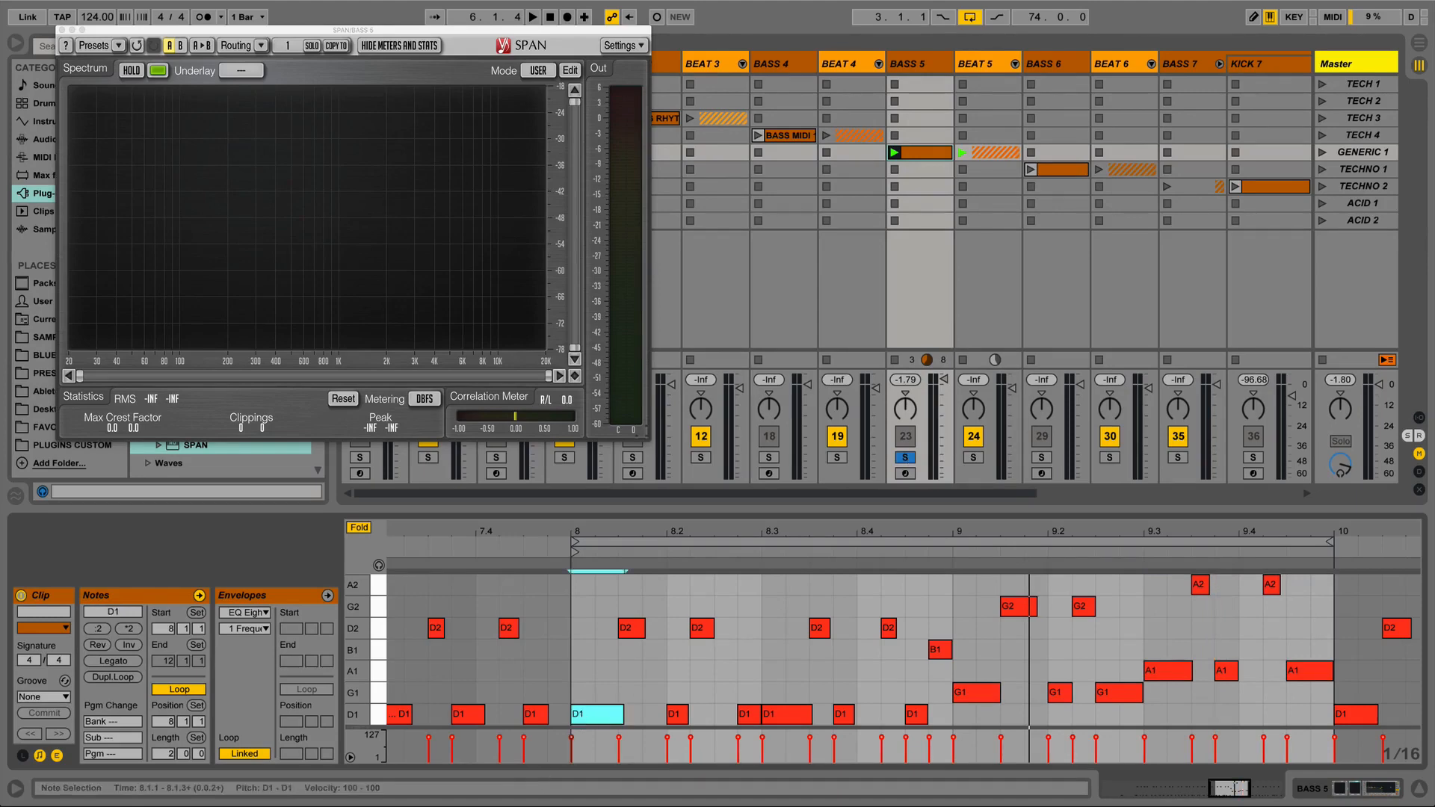
pyautogui.press('space')
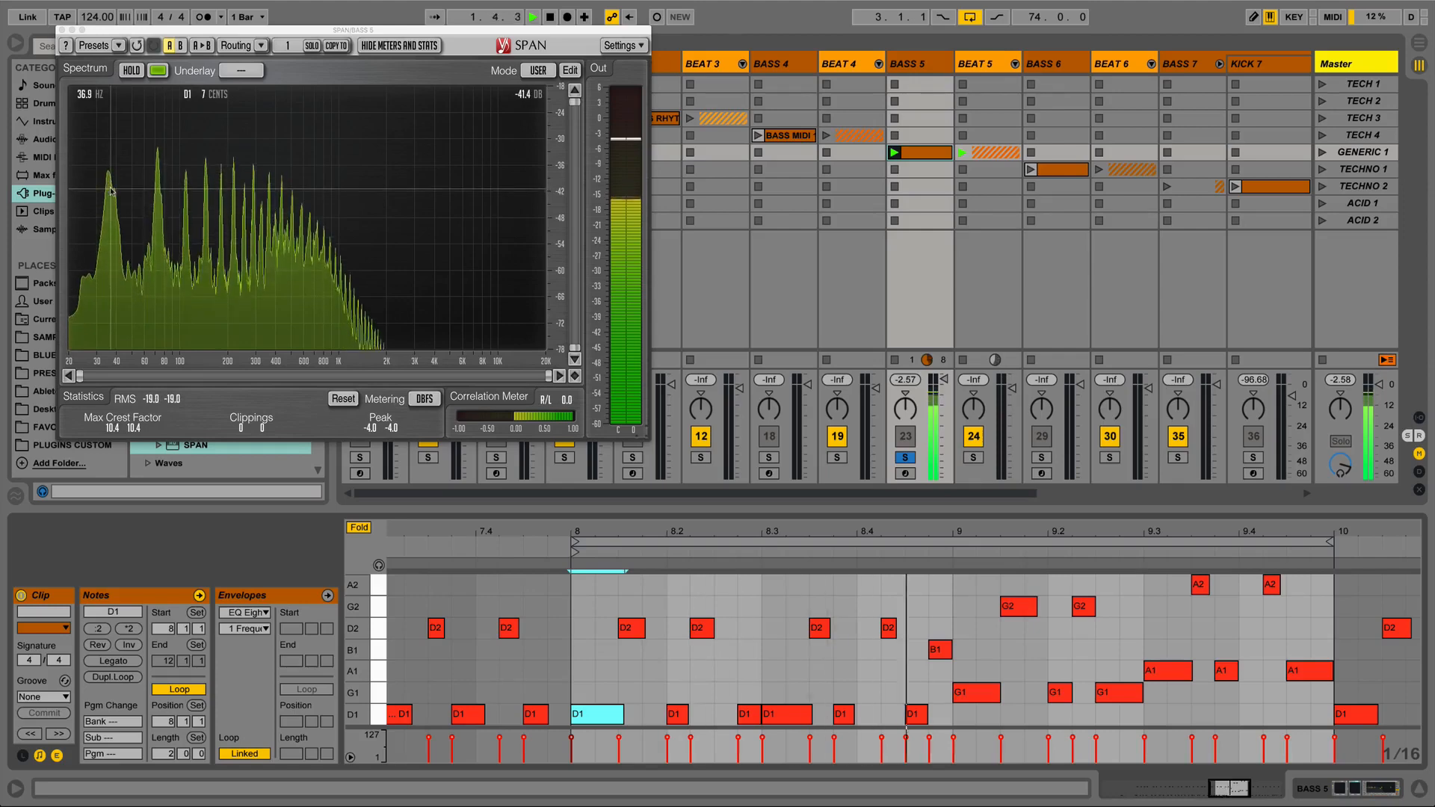
pyautogui.press('space')
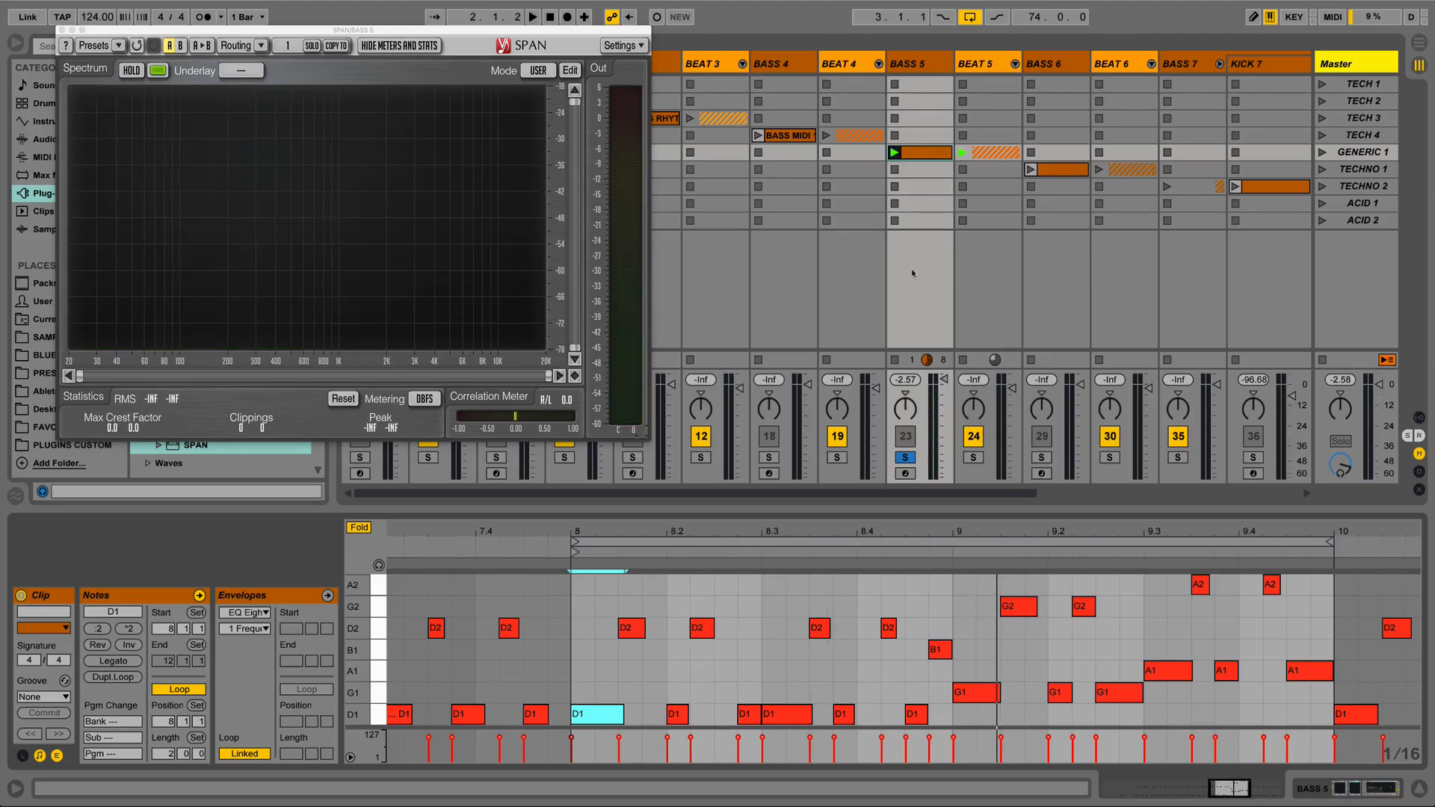
# Set EQ Eight band 1's cutoff to 36 Hz and compare the bass with the EQ bypassed and active.
pyautogui.hotkey('shift', 'Tab')
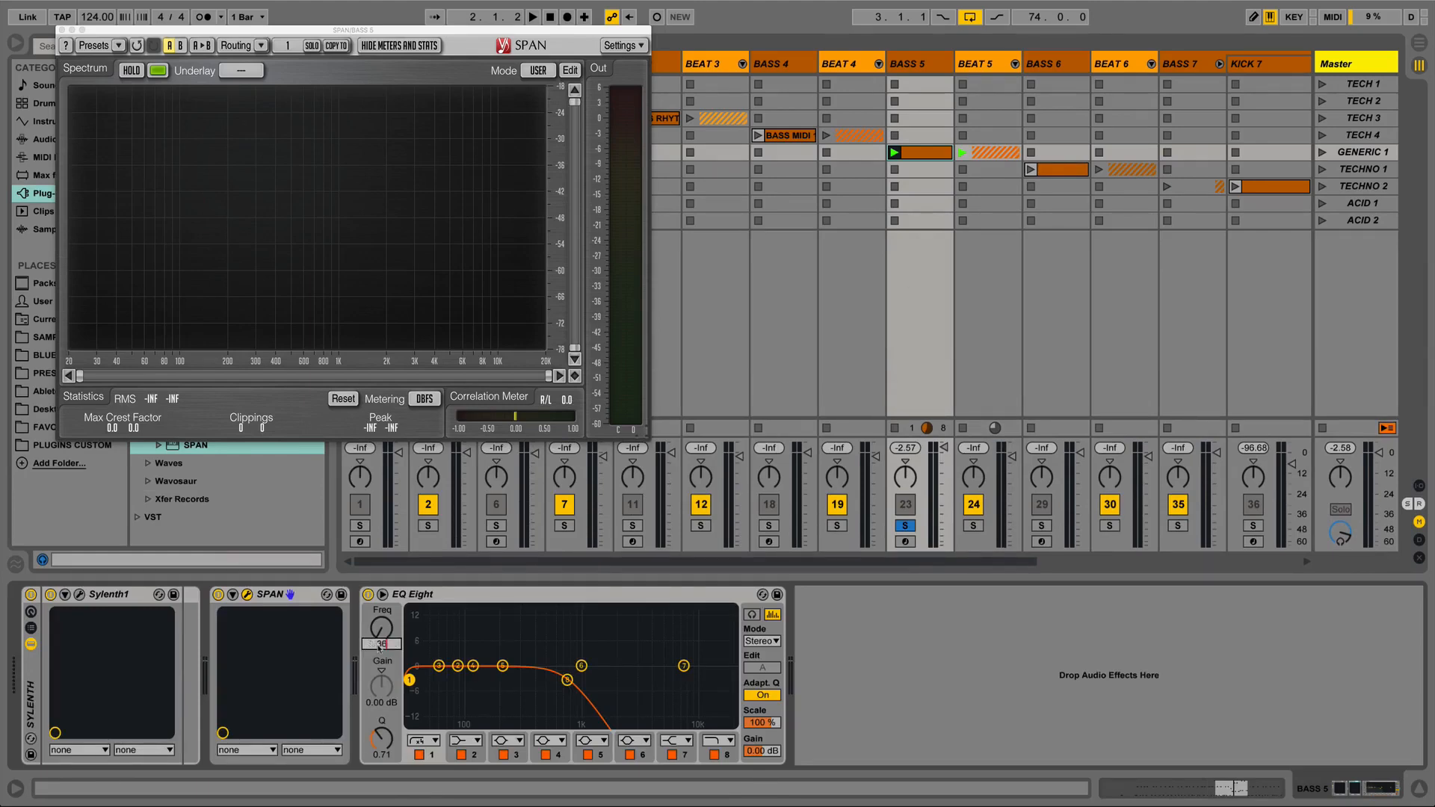
pyautogui.press('Return')
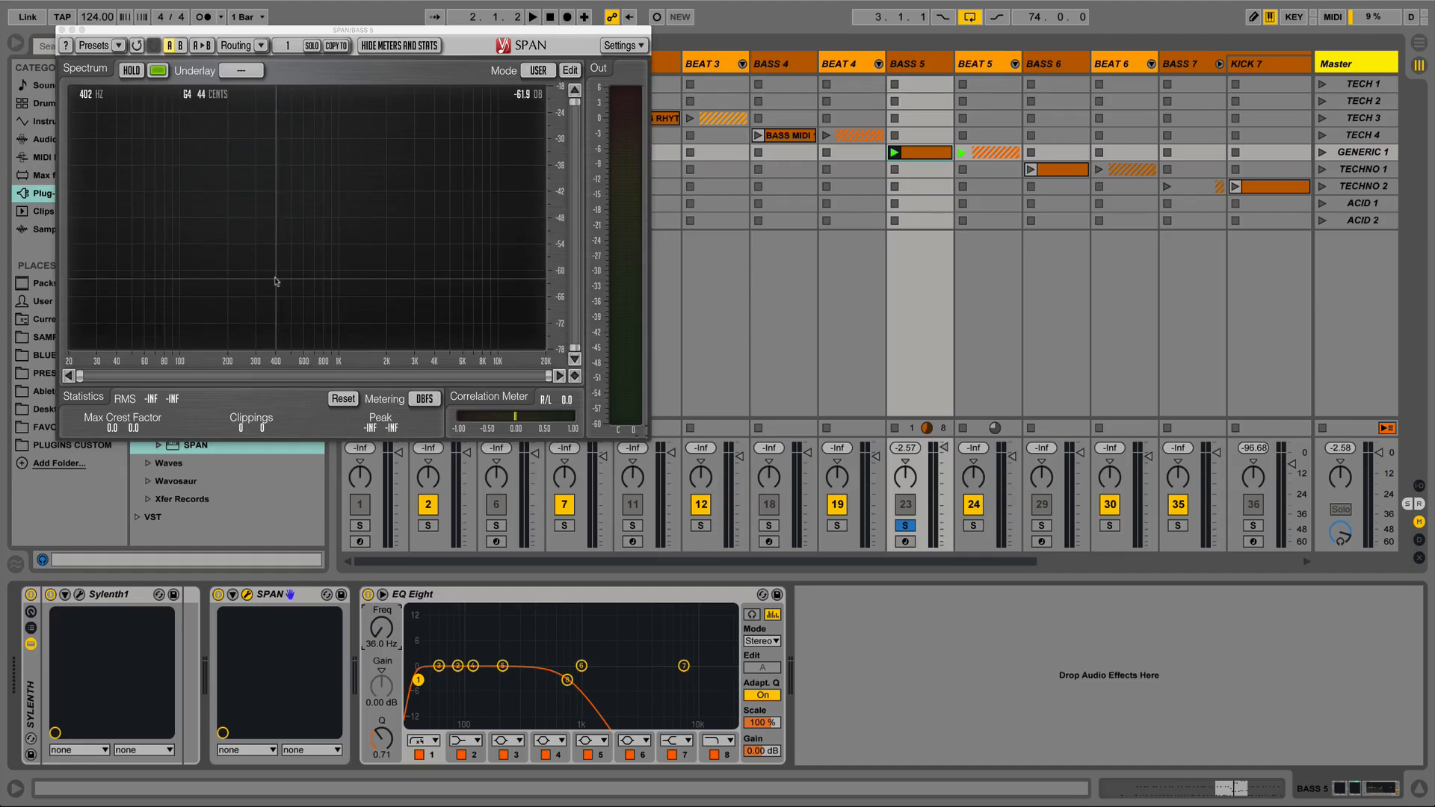
pyautogui.press('space')
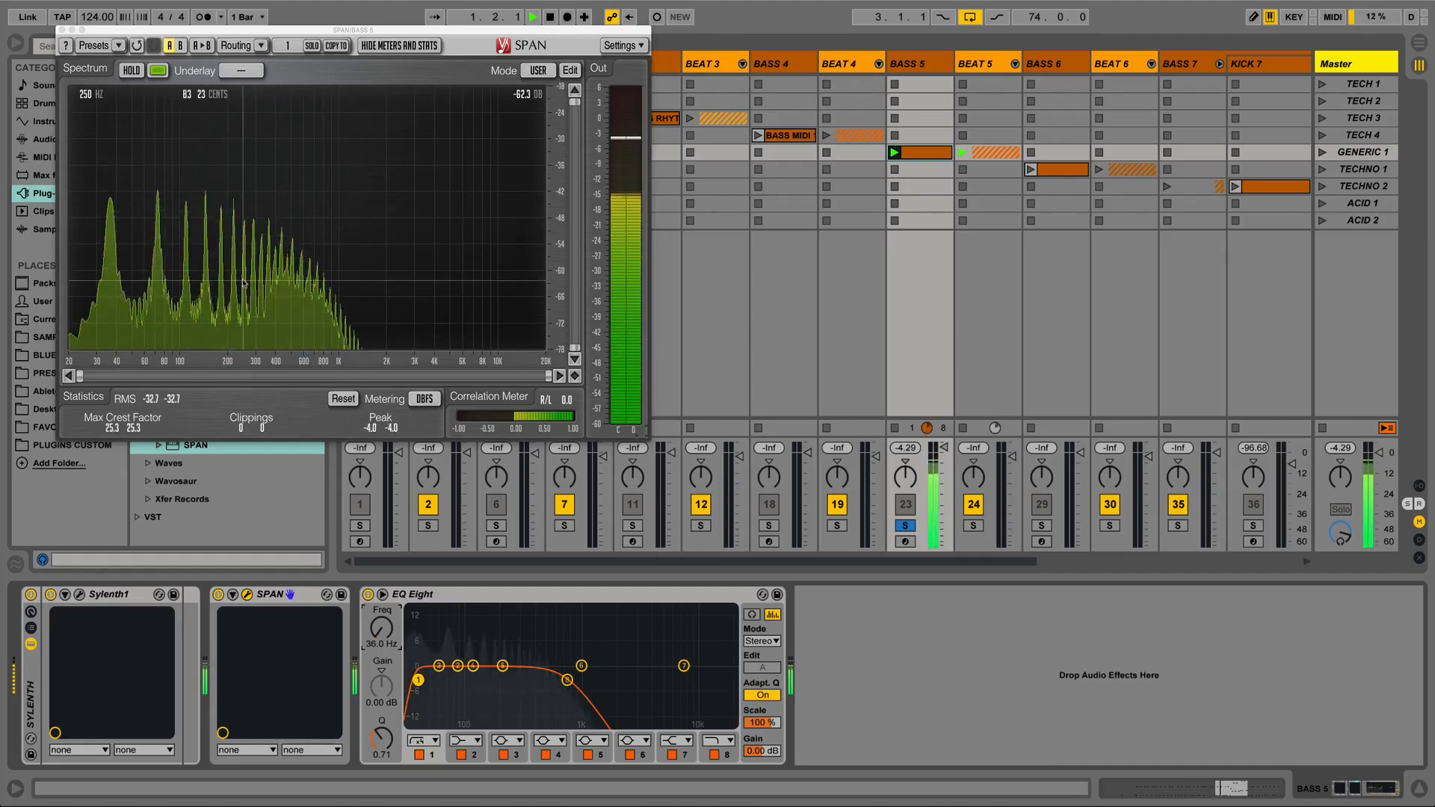
pyautogui.click(368, 594)
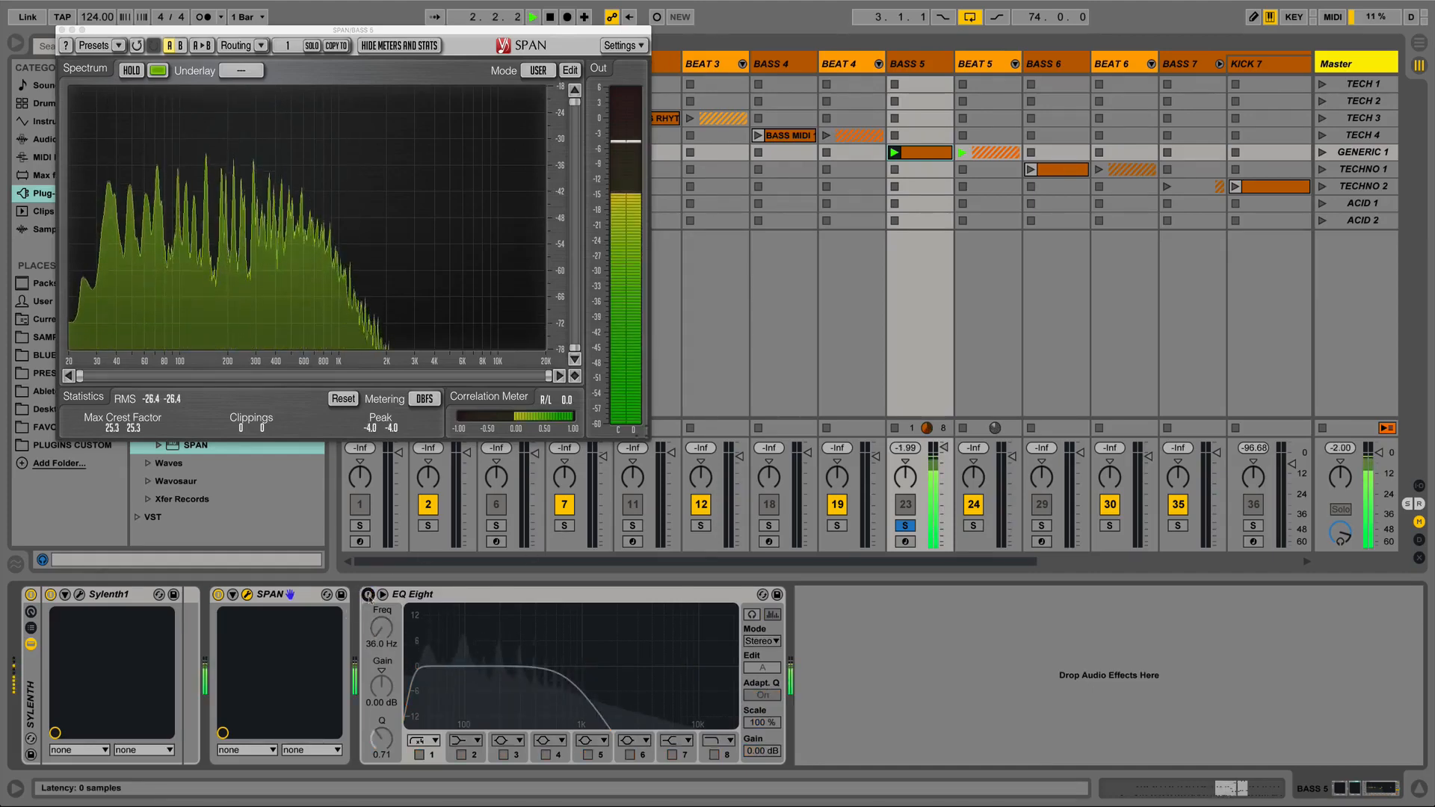
pyautogui.click(368, 594)
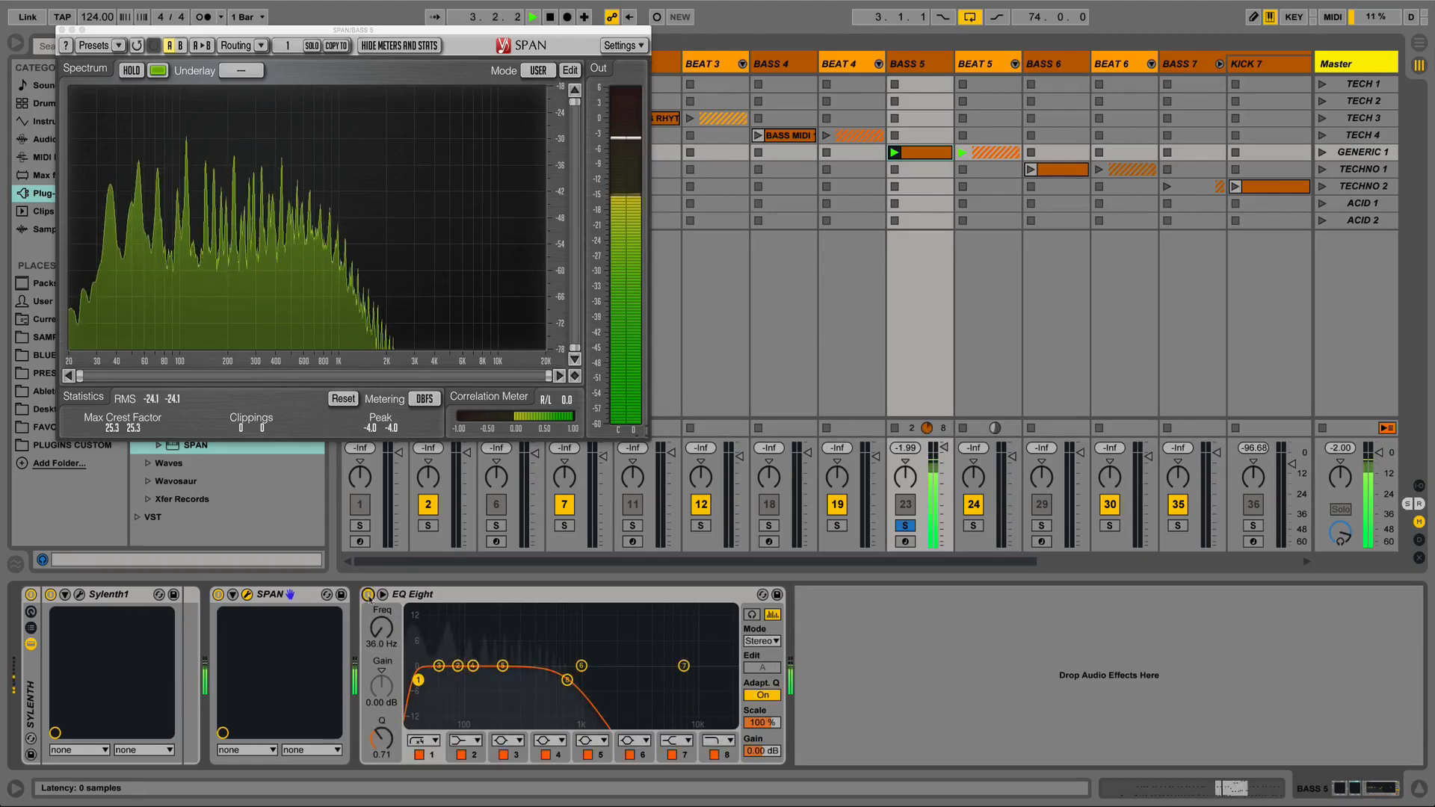
pyautogui.press('space')
# Try the gentler low-cut shape on EQ Eight band 1 and play the bass through it.
pyautogui.click(424, 740)
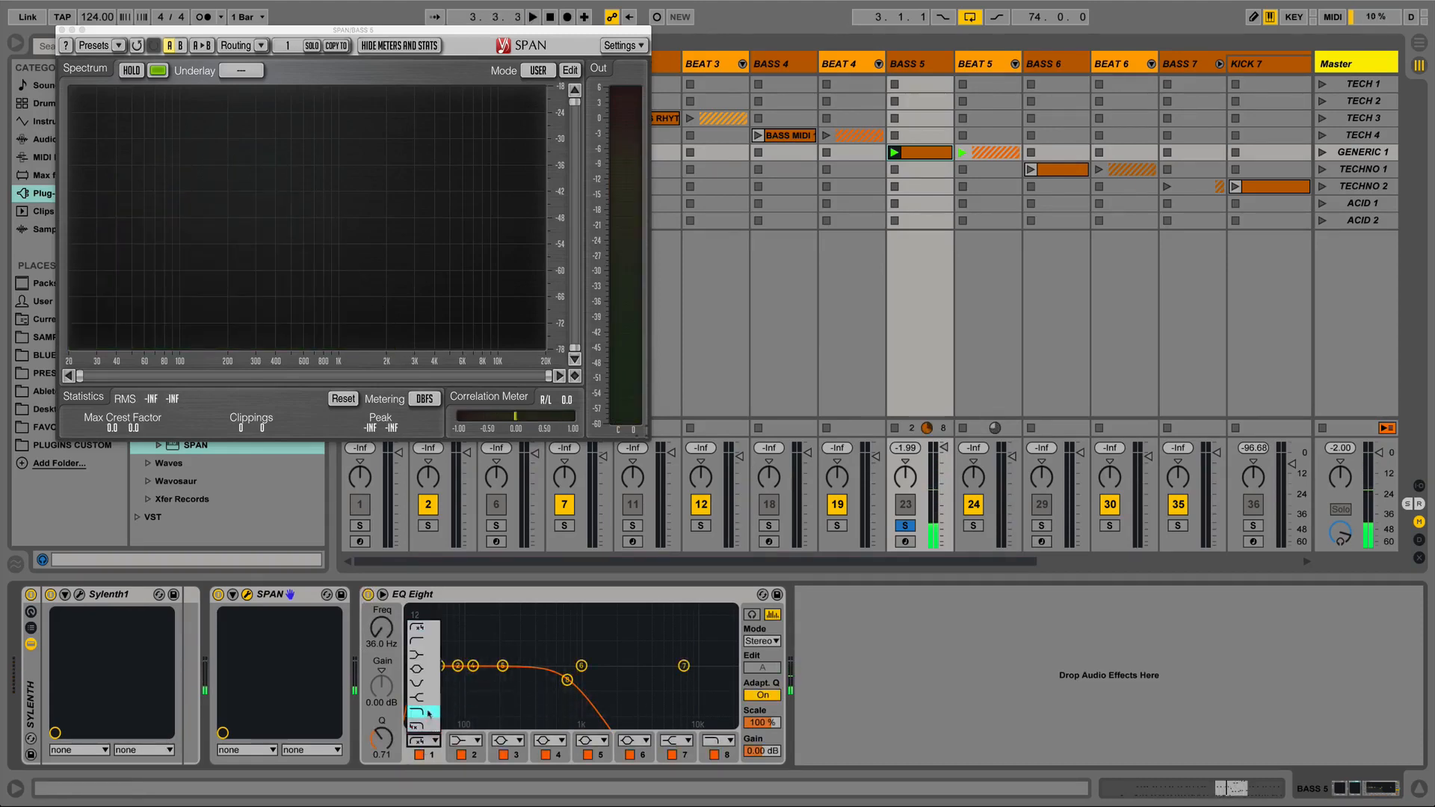
pyautogui.click(430, 709)
pyautogui.click(434, 740)
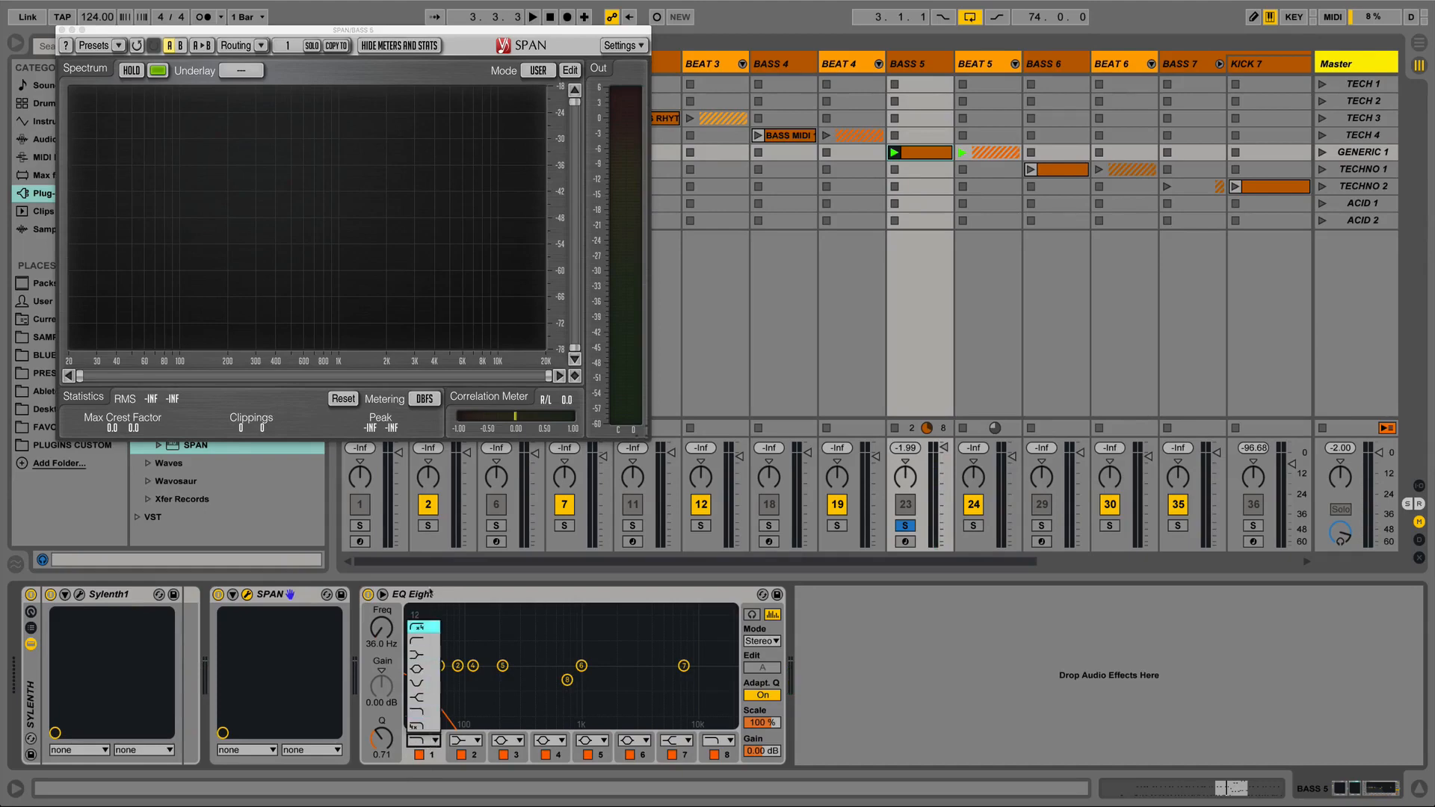
pyautogui.click(424, 632)
pyautogui.press('space')
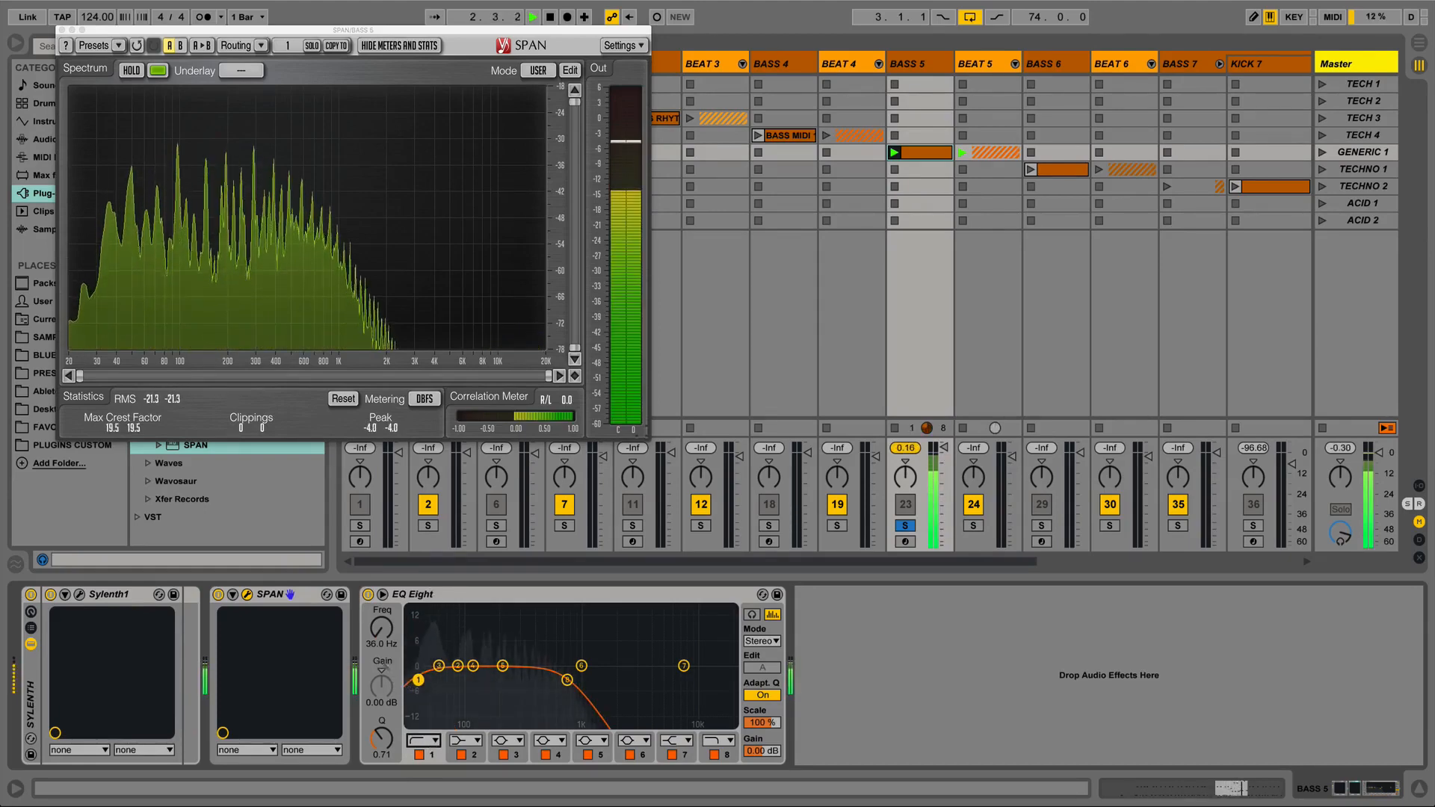
pyautogui.press('space')
# Return band 1 to the steep x4 low-cut shape at 32.1 Hz and play BASS 5 with BEAT 5 also soloed.
pyautogui.click(424, 740)
pyautogui.click(416, 627)
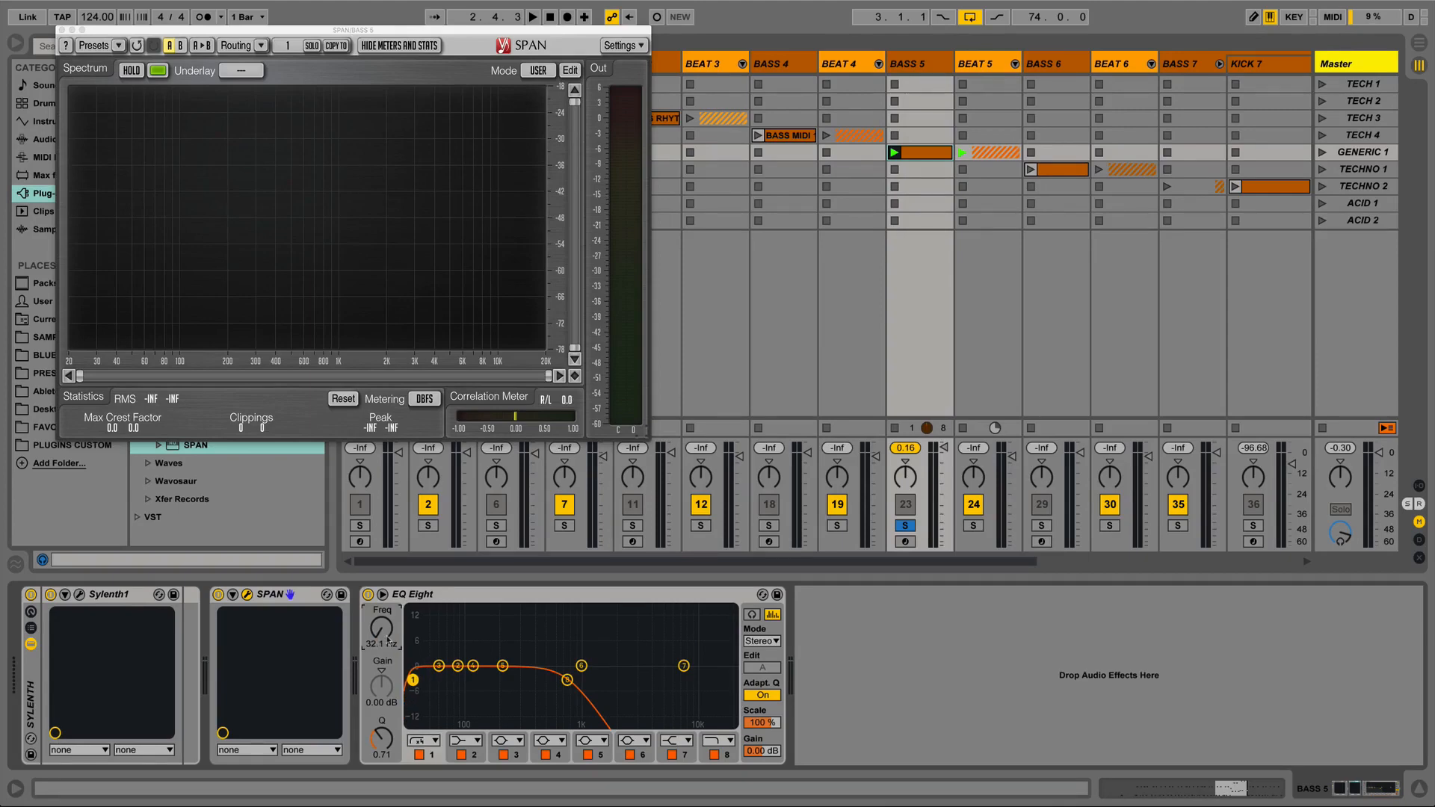
pyautogui.press('space')
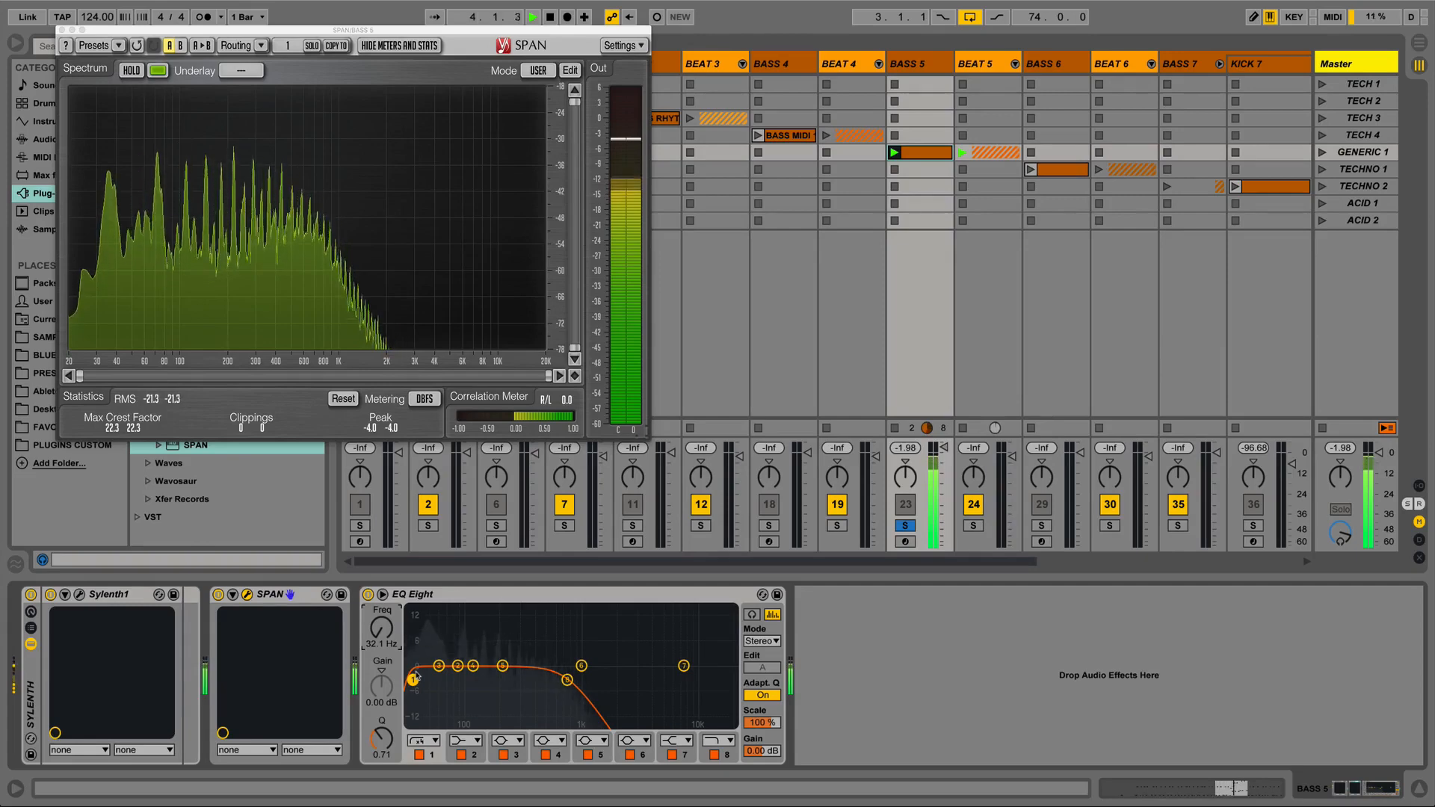
pyautogui.click(974, 526)
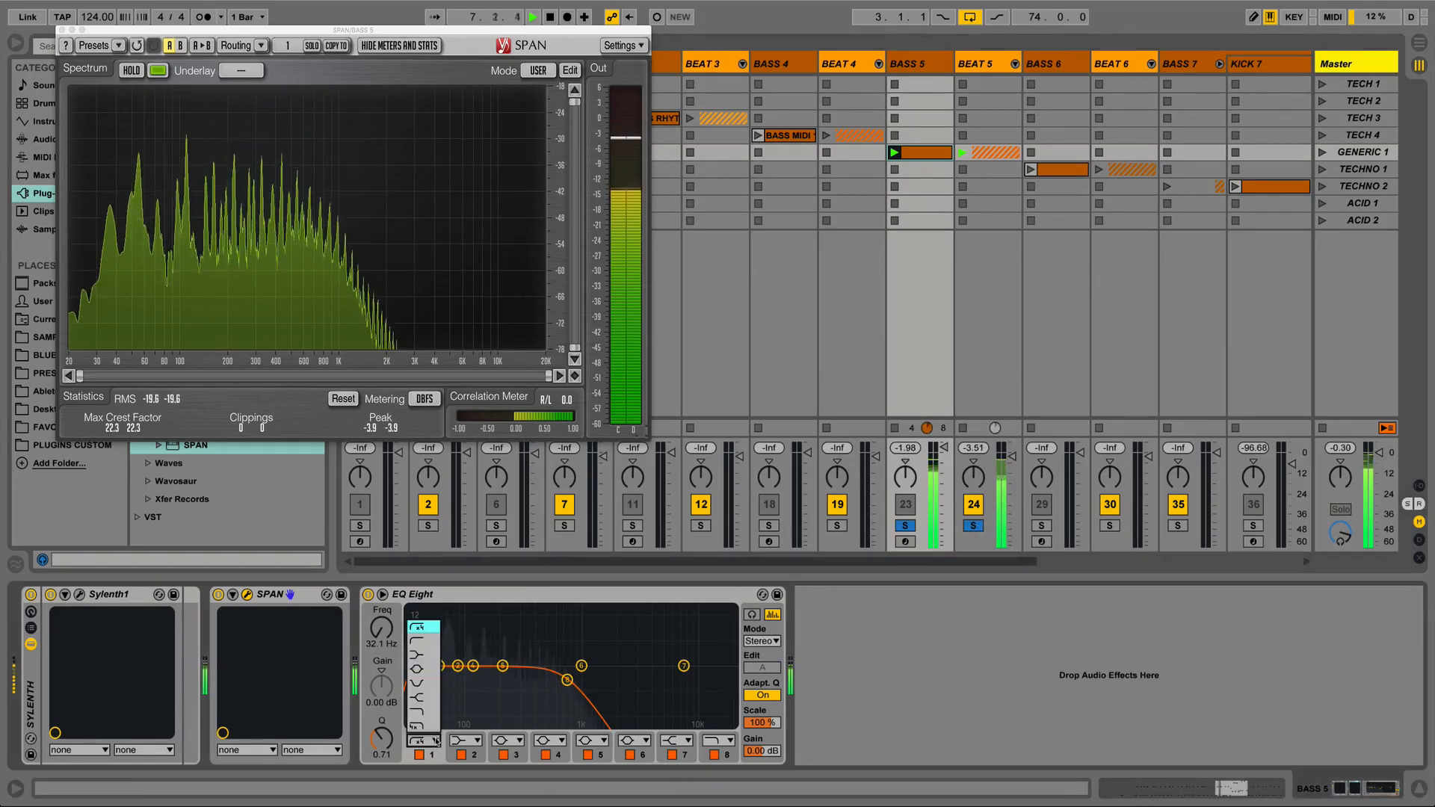
# Try the gentler low-cut shape on EQ Eight band 1 with its cutoff raised to 48.1 Hz during playback.
pyautogui.click(434, 741)
pyautogui.click(422, 643)
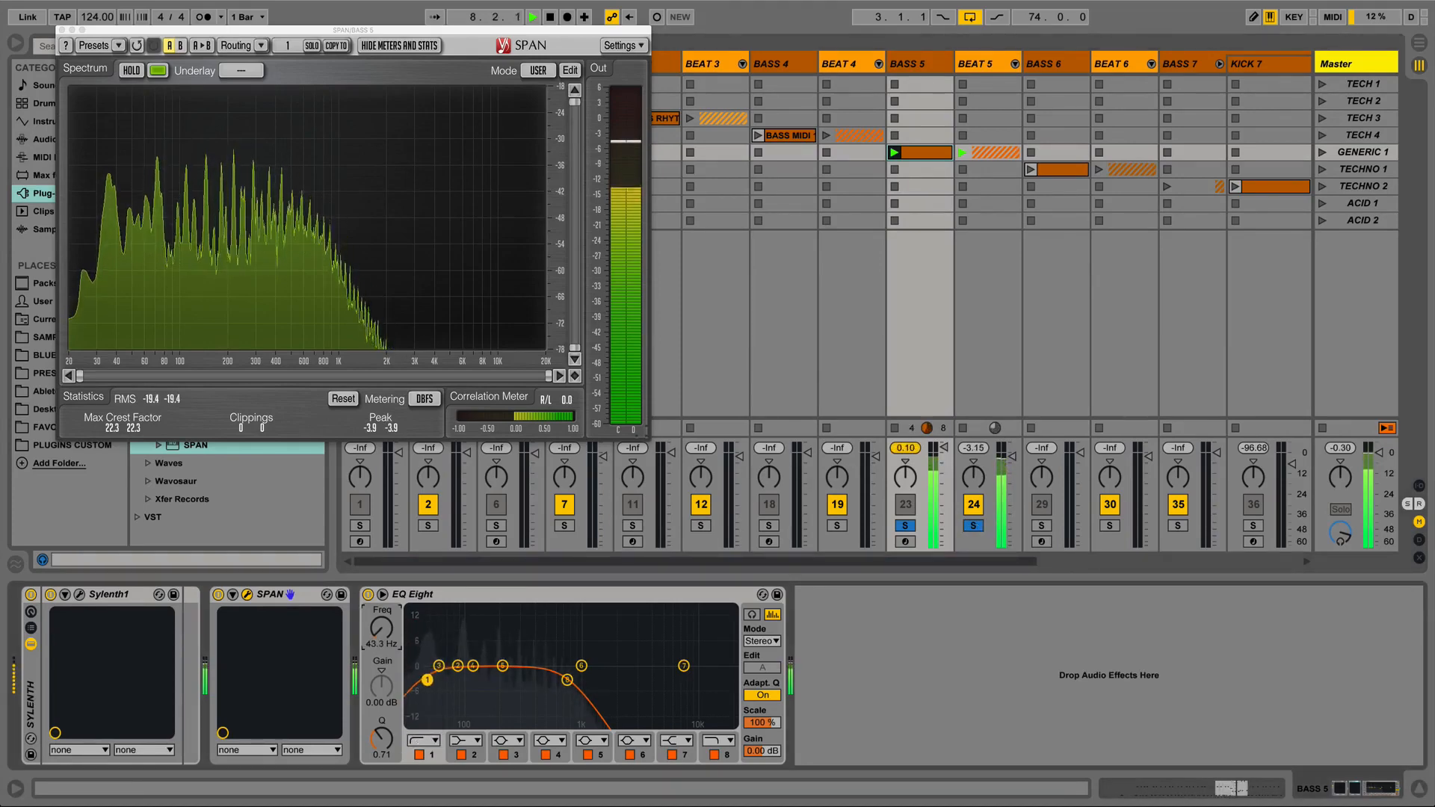
pyautogui.press('space')
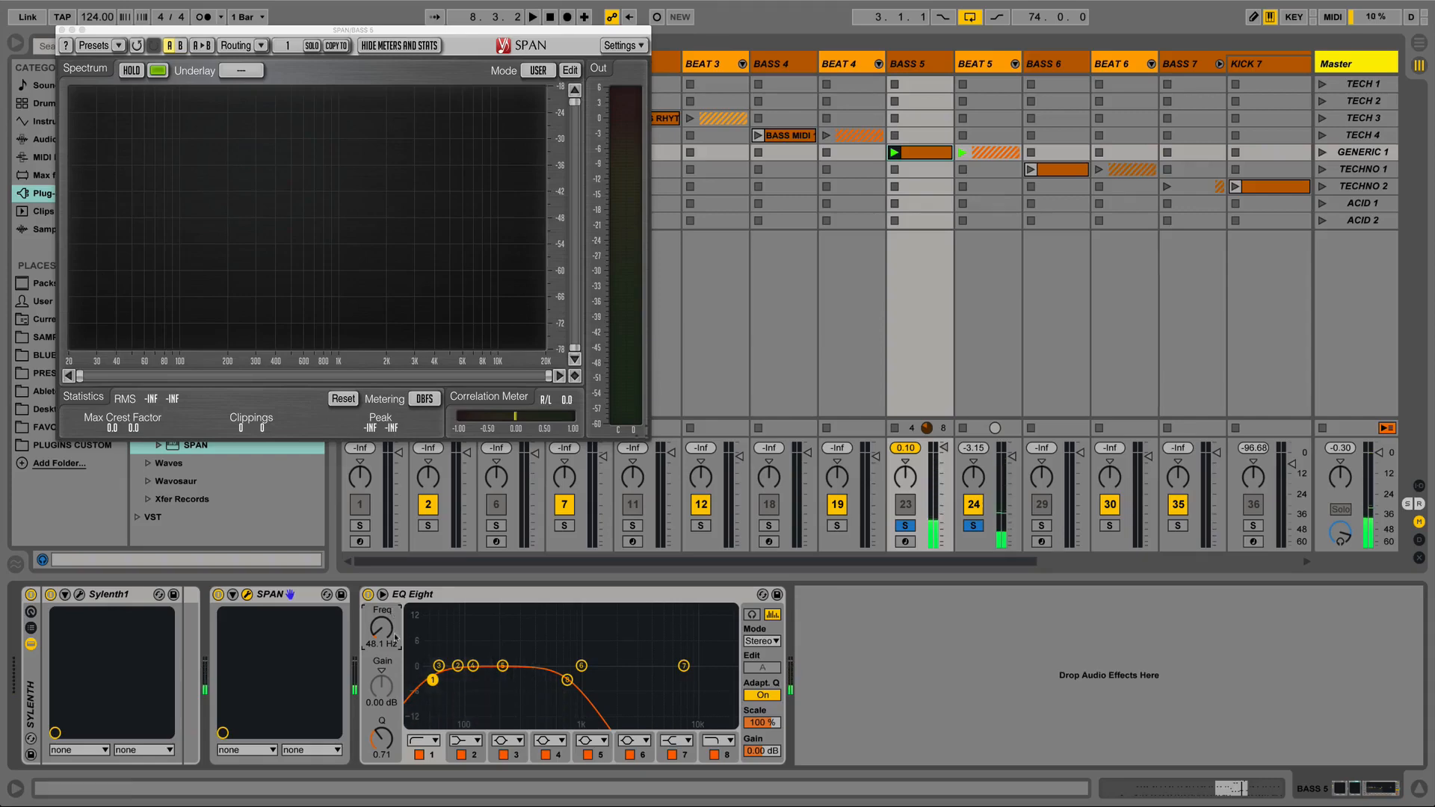
# Restore the steep x4 low-cut shape on EQ Eight band 1 at 36.9 Hz and play the bass to check its low end in SPAN.
pyautogui.click(420, 739)
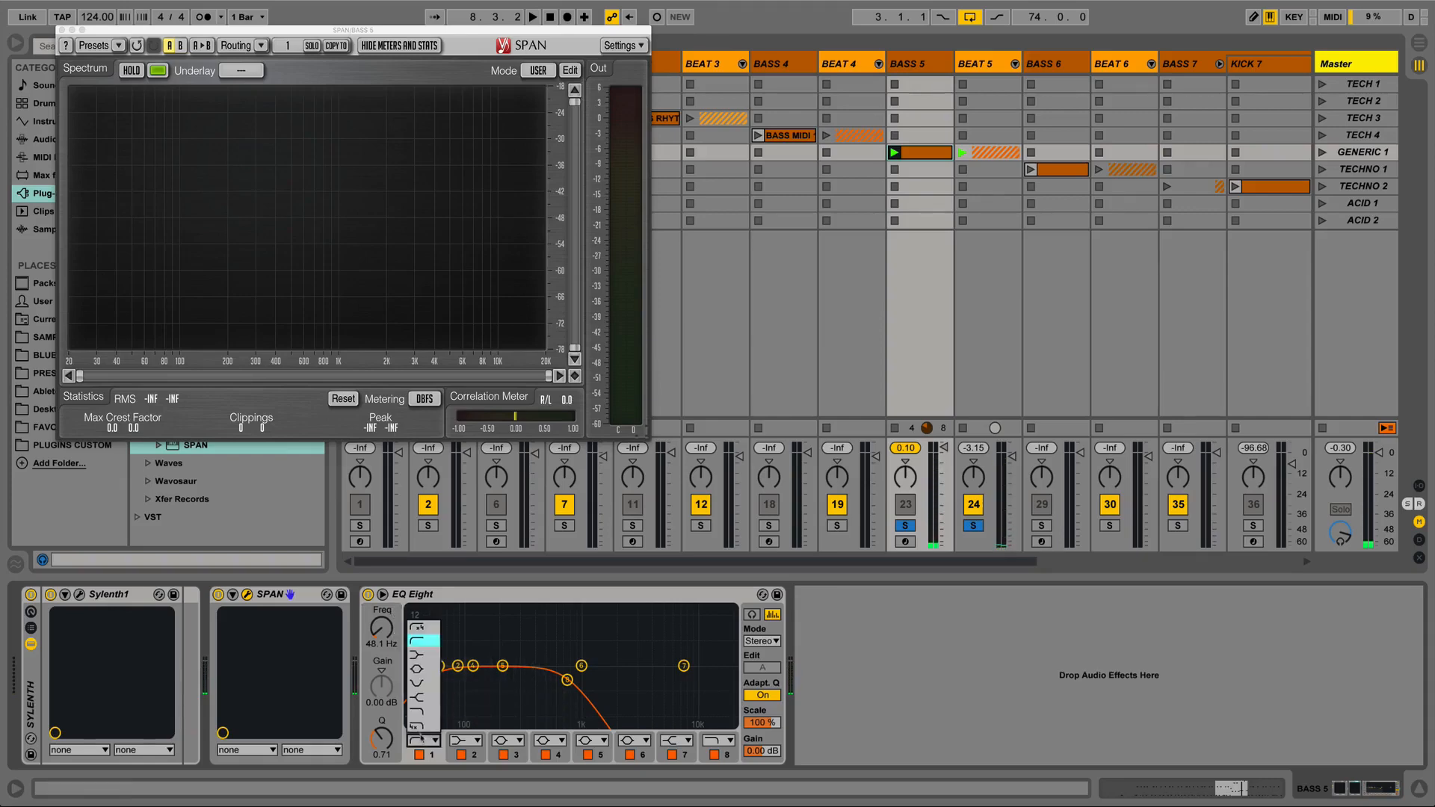
pyautogui.click(420, 629)
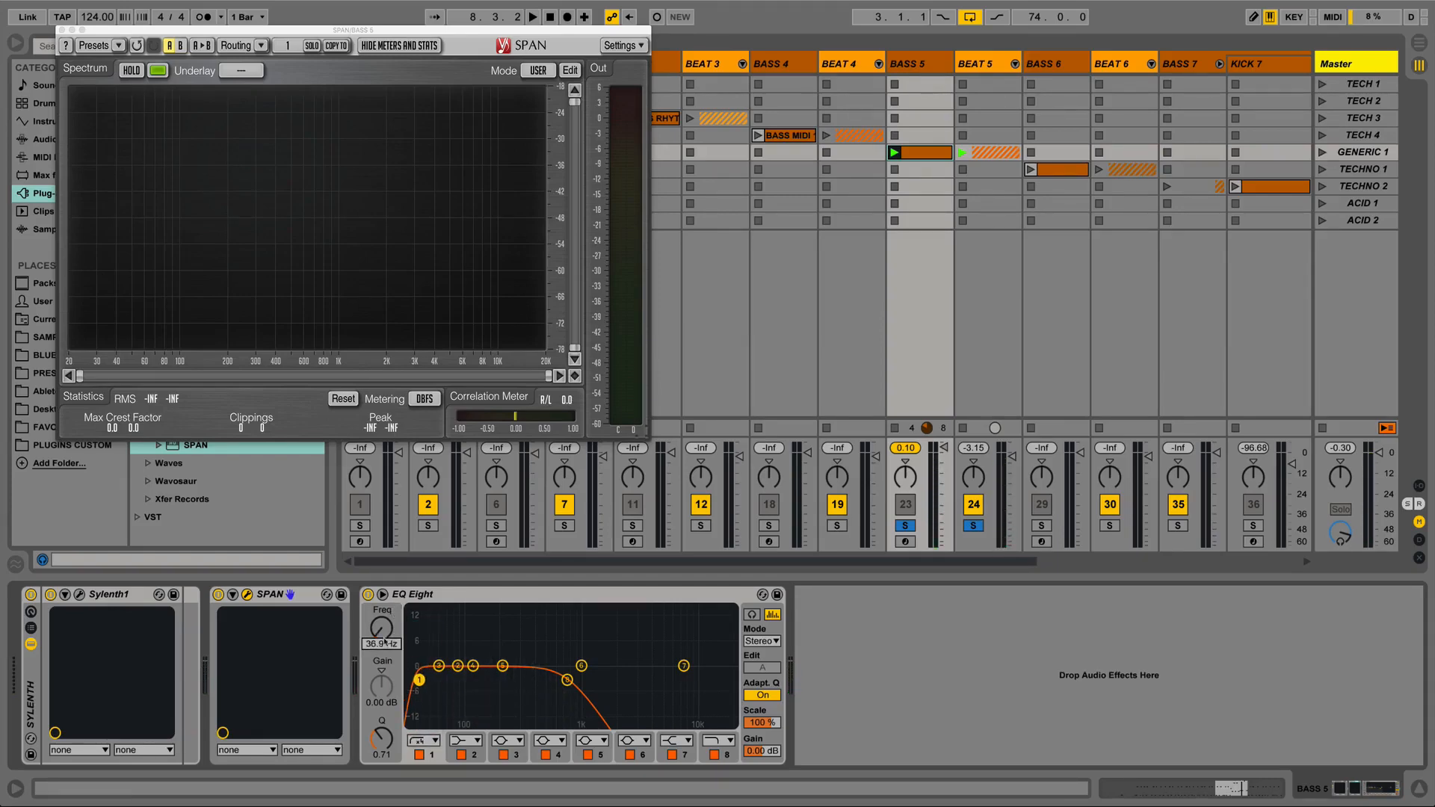
pyautogui.press('space')
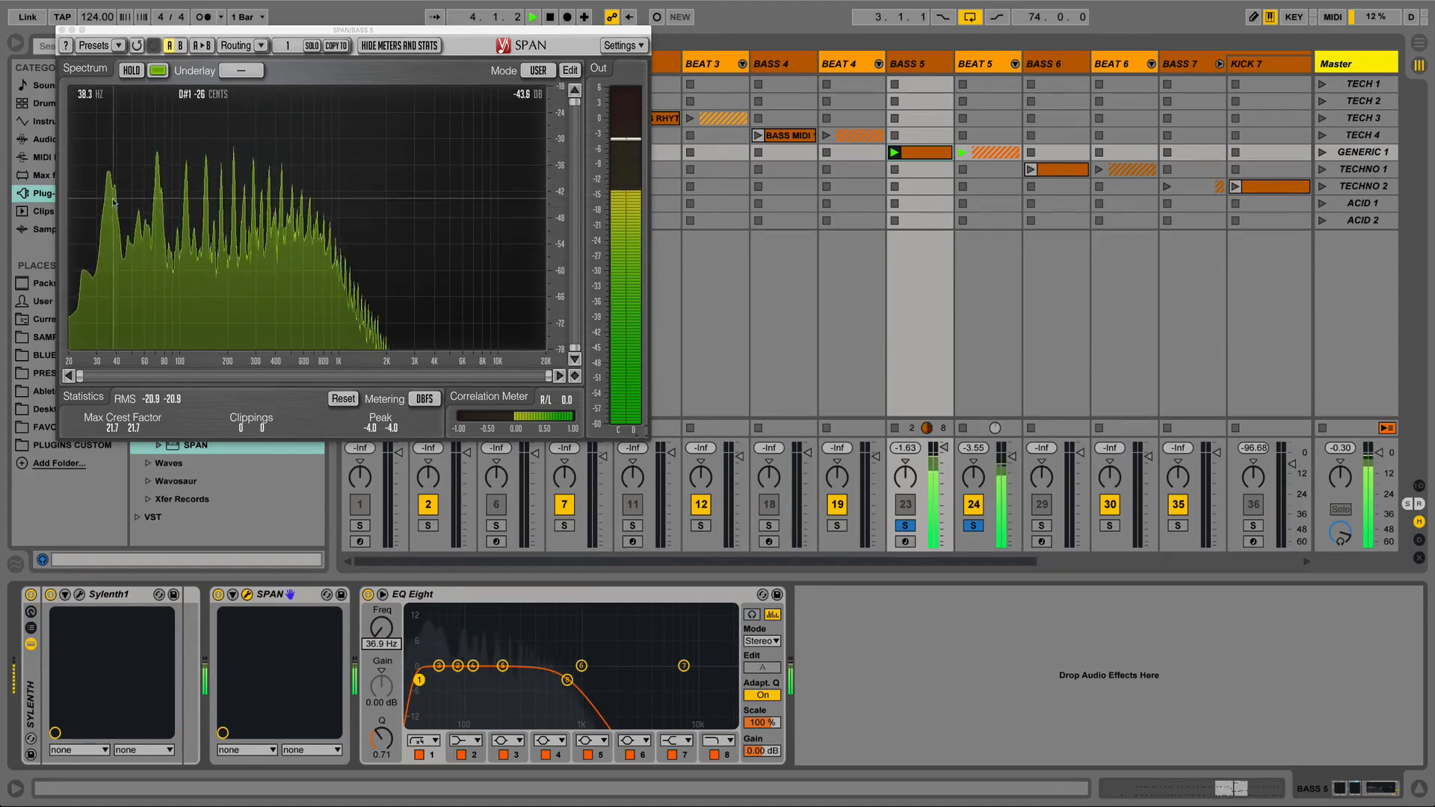
pyautogui.press('space')
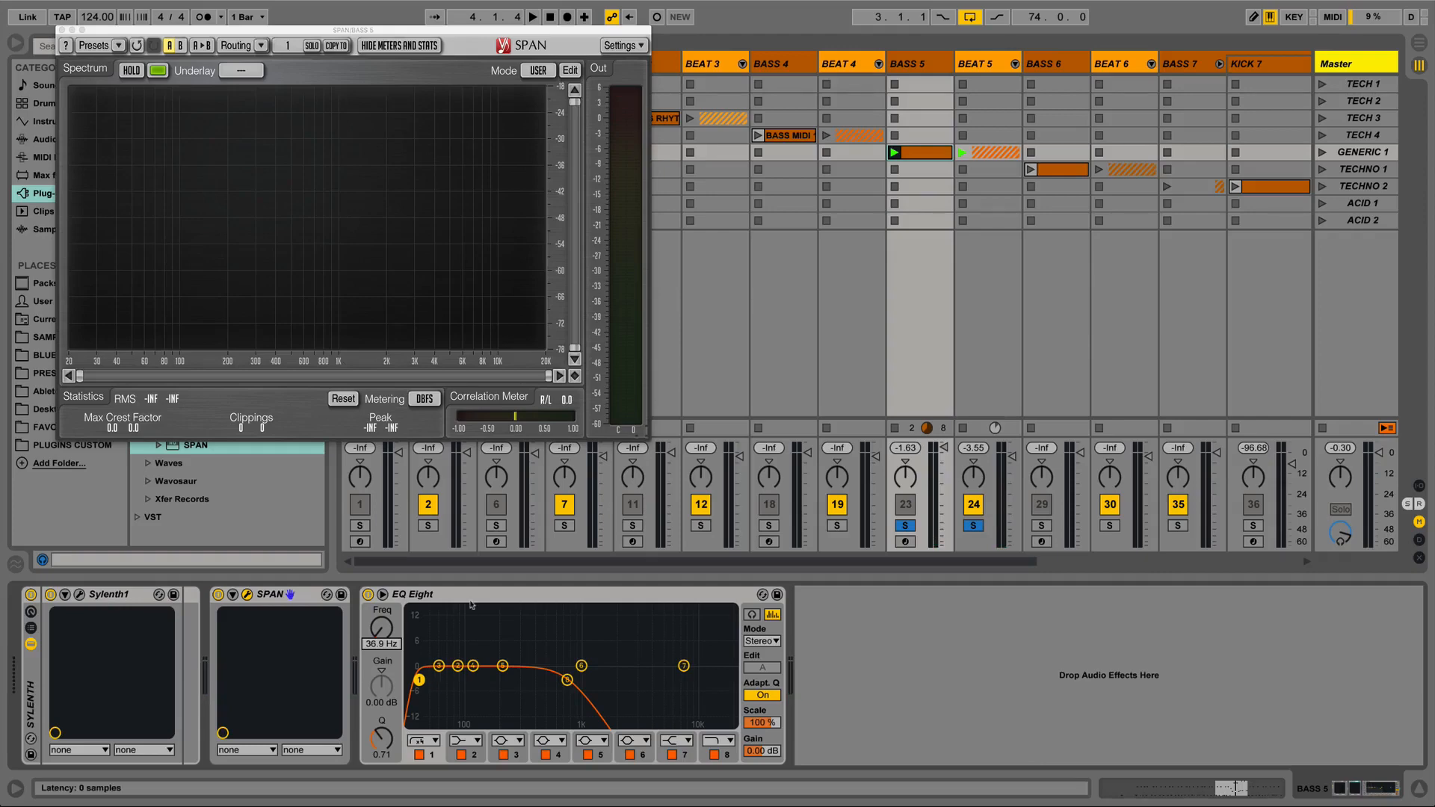
# Duplicate EQ Eight in front of SPAN and boost its band 3 by 6.43 dB at 73.1 Hz with a Q of 2.20 during playback.
pyautogui.moveTo(472, 599); pyautogui.dragTo(230, 627)
pyautogui.click(288, 666)
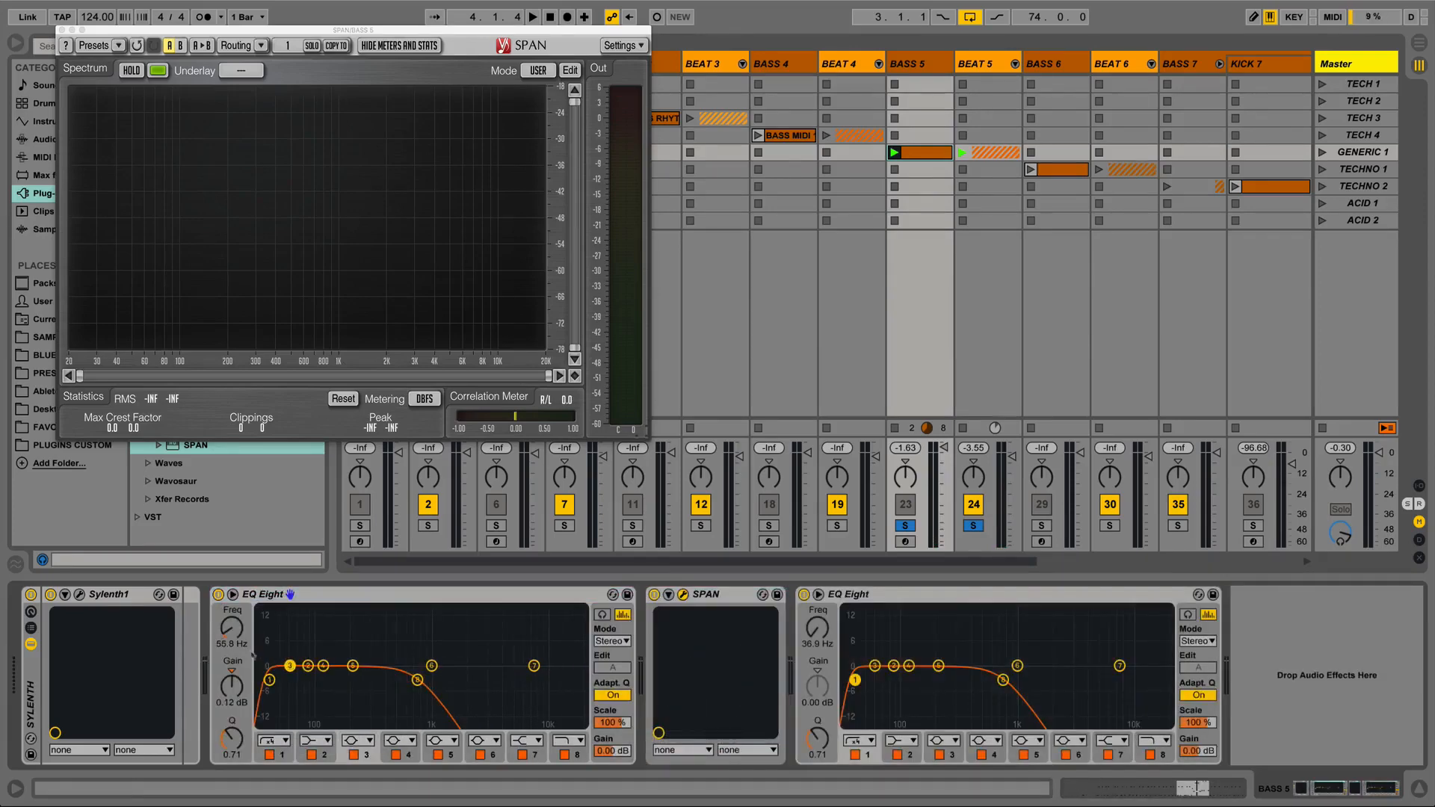
pyautogui.moveTo(288, 666); pyautogui.dragTo(289, 641)
pyautogui.press('space')
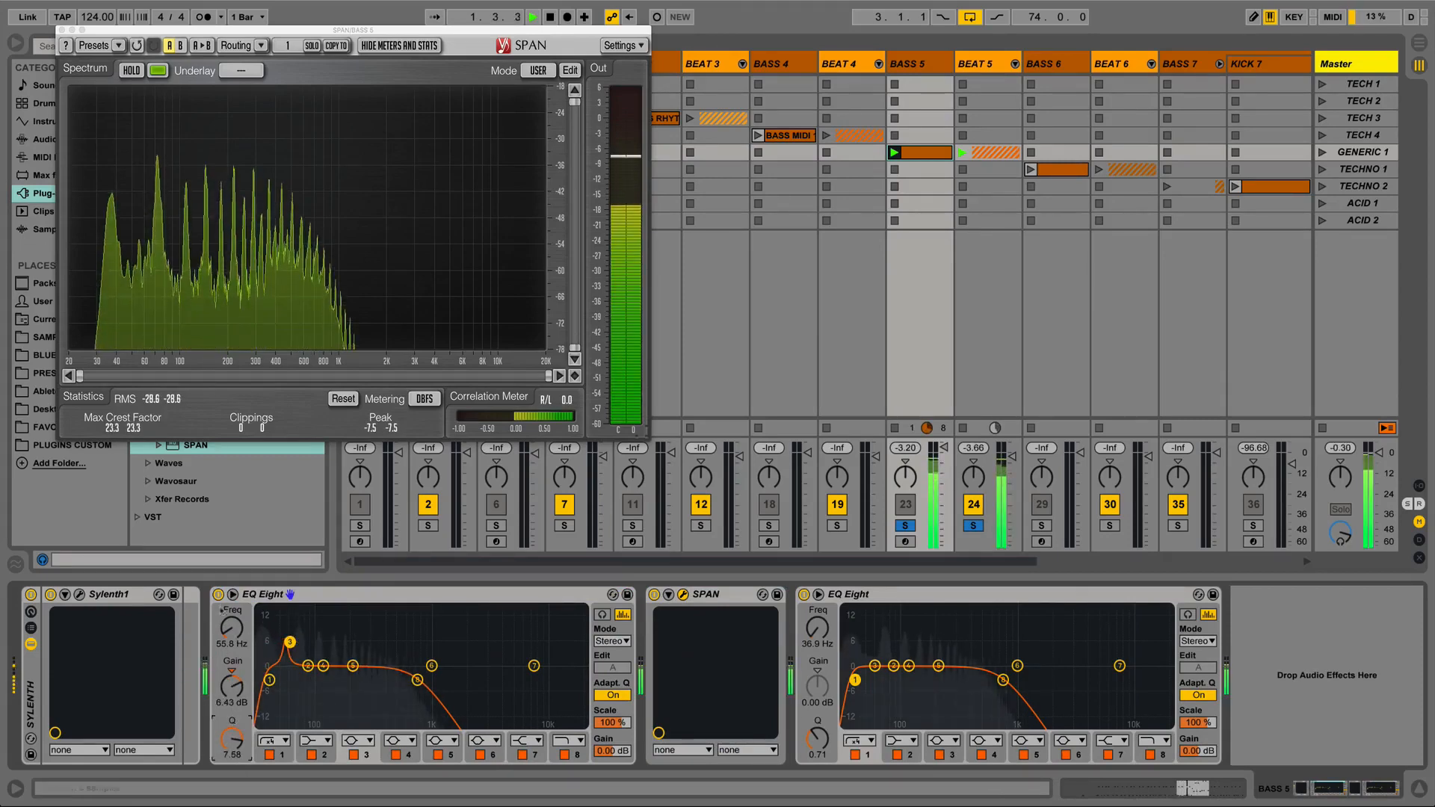
pyautogui.moveTo(237, 633); pyautogui.dragTo(236, 628)
pyautogui.moveTo(234, 739); pyautogui.dragTo(233, 764)
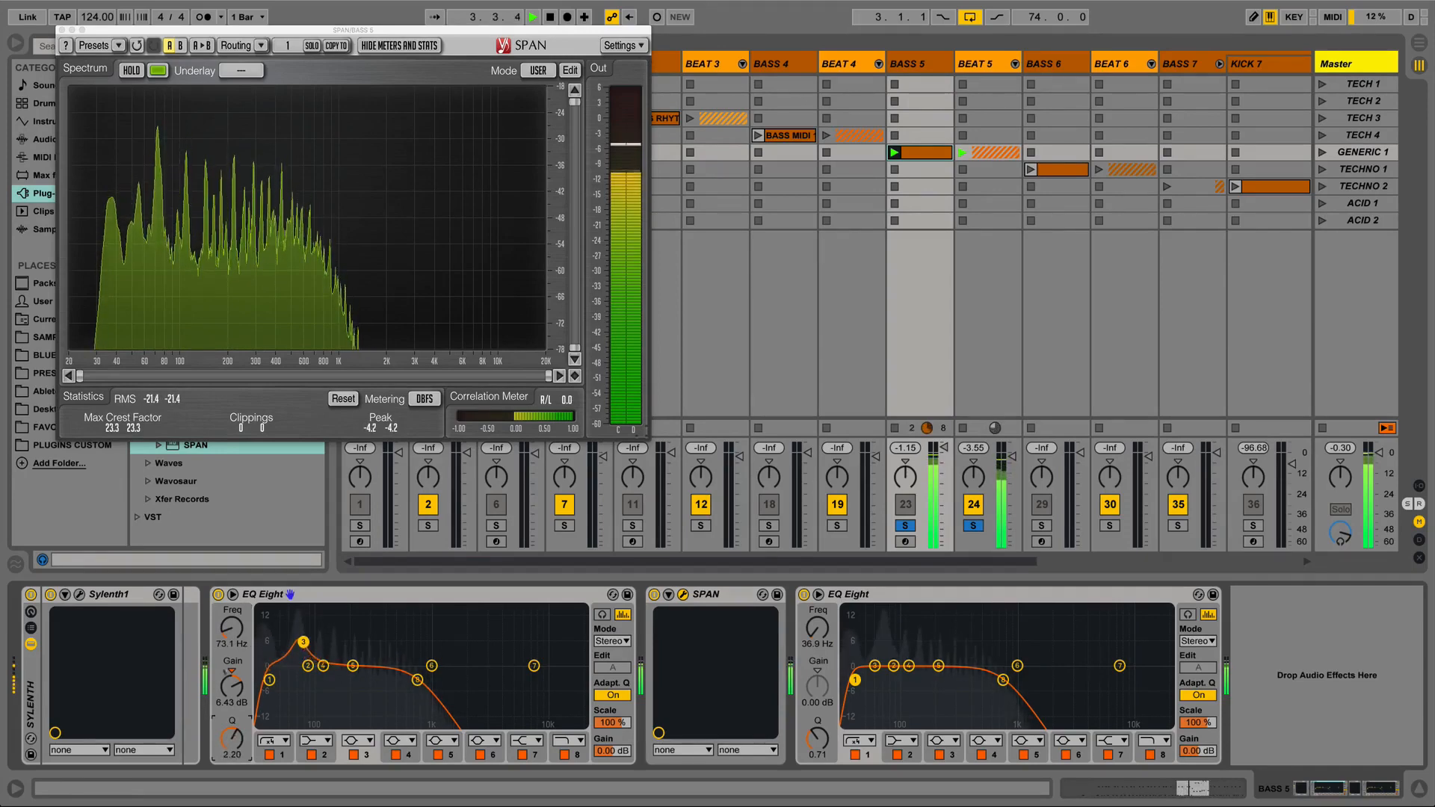
# Move band 3 of the first EQ Eight to 110 Hz, raise its gain to 10.0 dB, and check the boosted harmonic in SPAN.
pyautogui.moveTo(233, 628); pyautogui.dragTo(233, 618)
pyautogui.press('space')
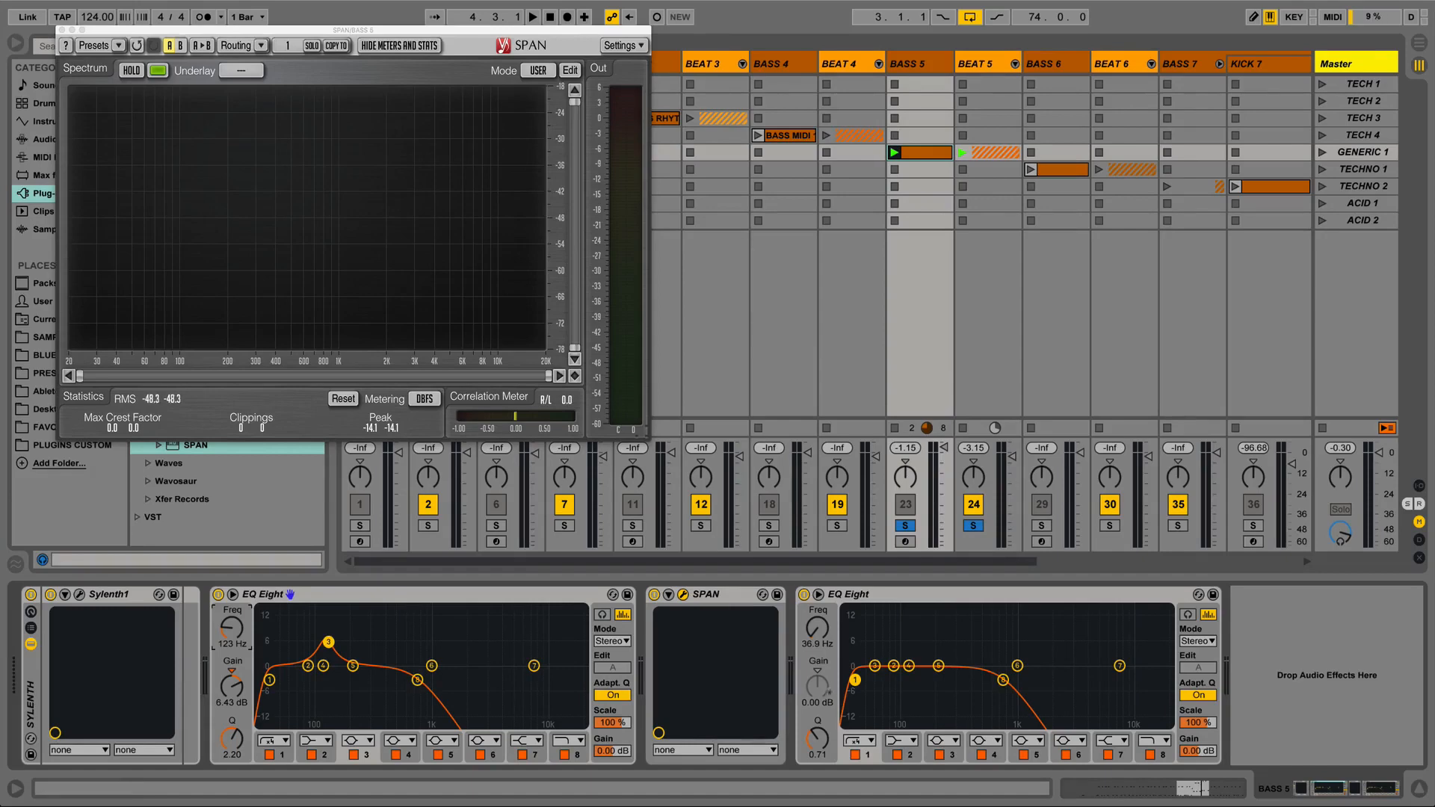
pyautogui.press('space')
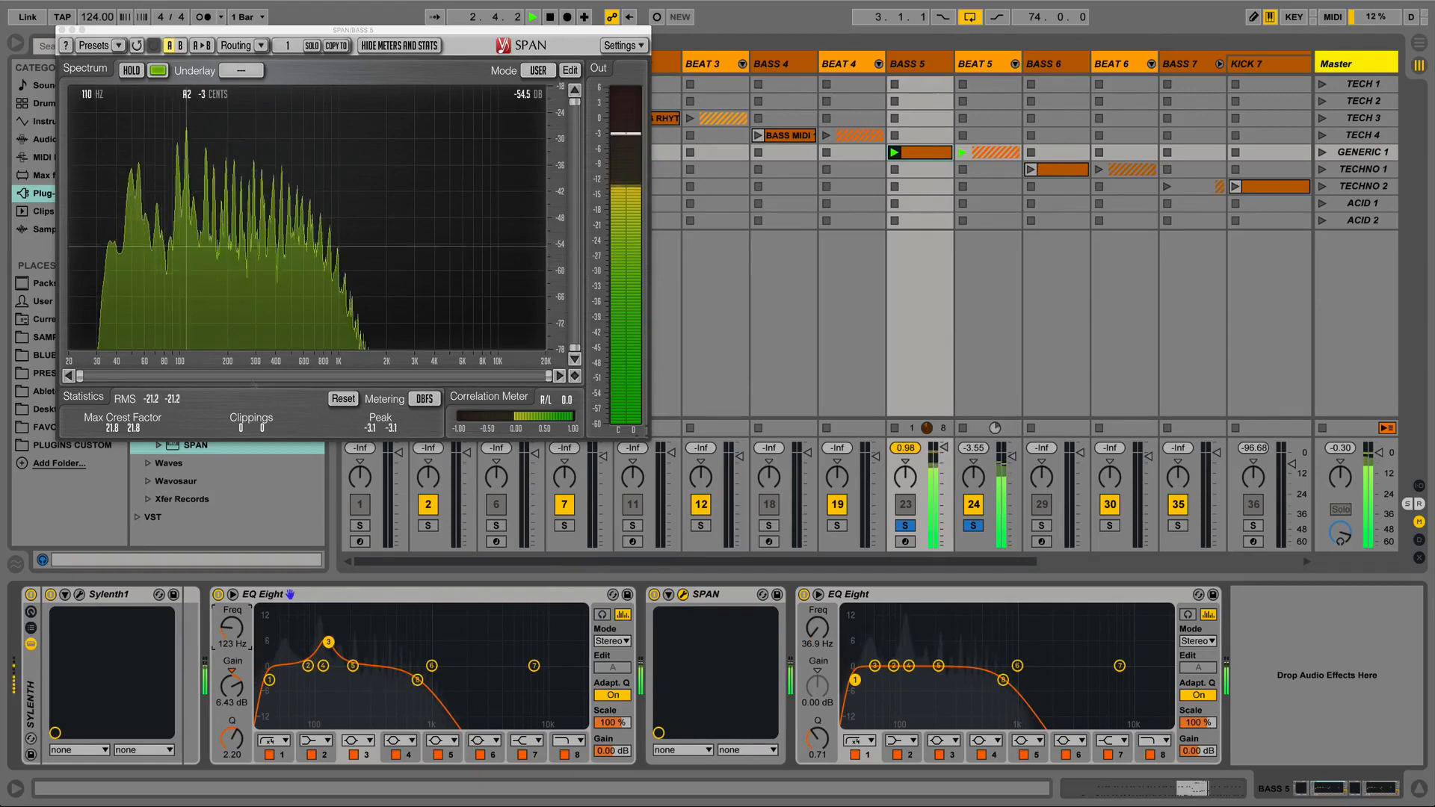
pyautogui.moveTo(328, 641); pyautogui.dragTo(322, 628)
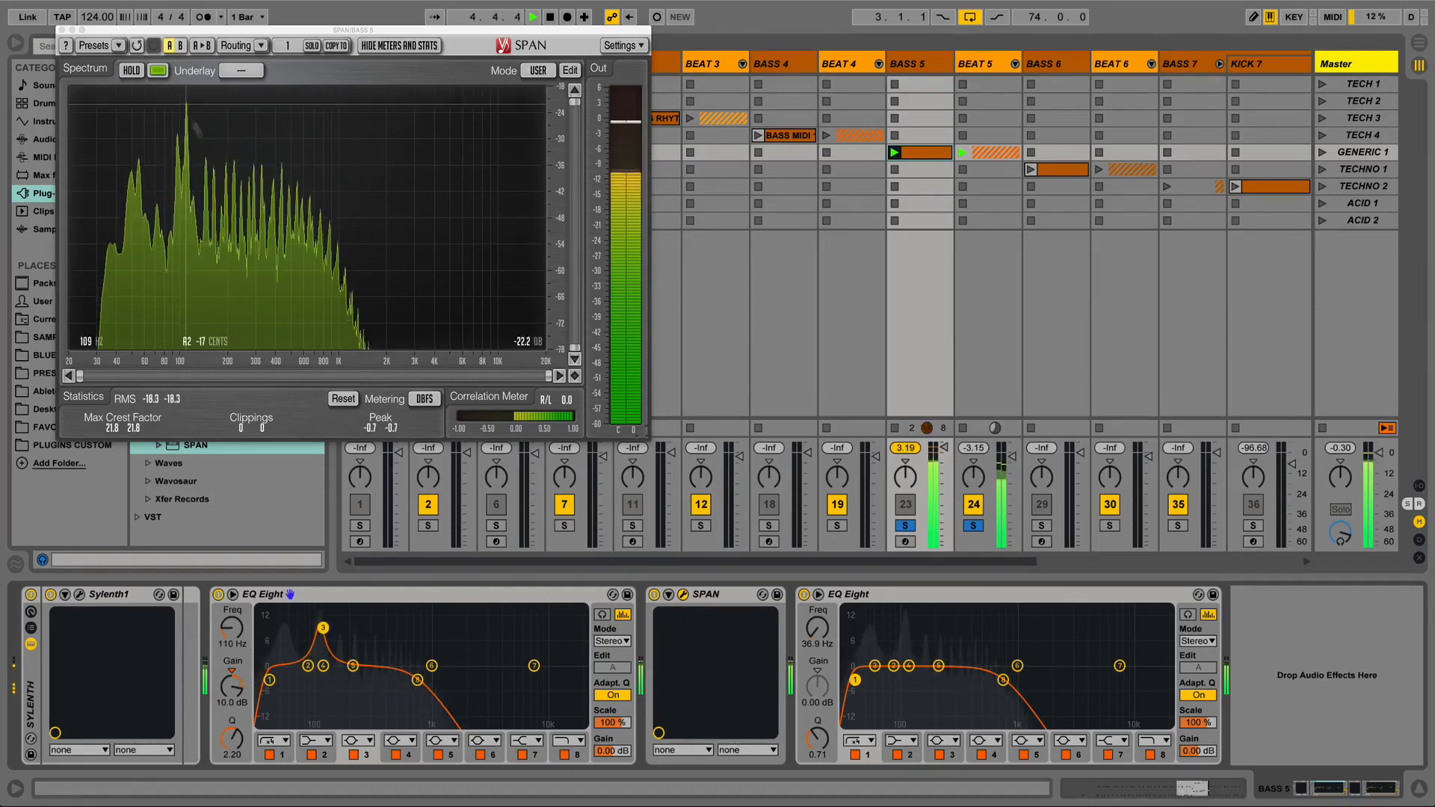
pyautogui.press('space')
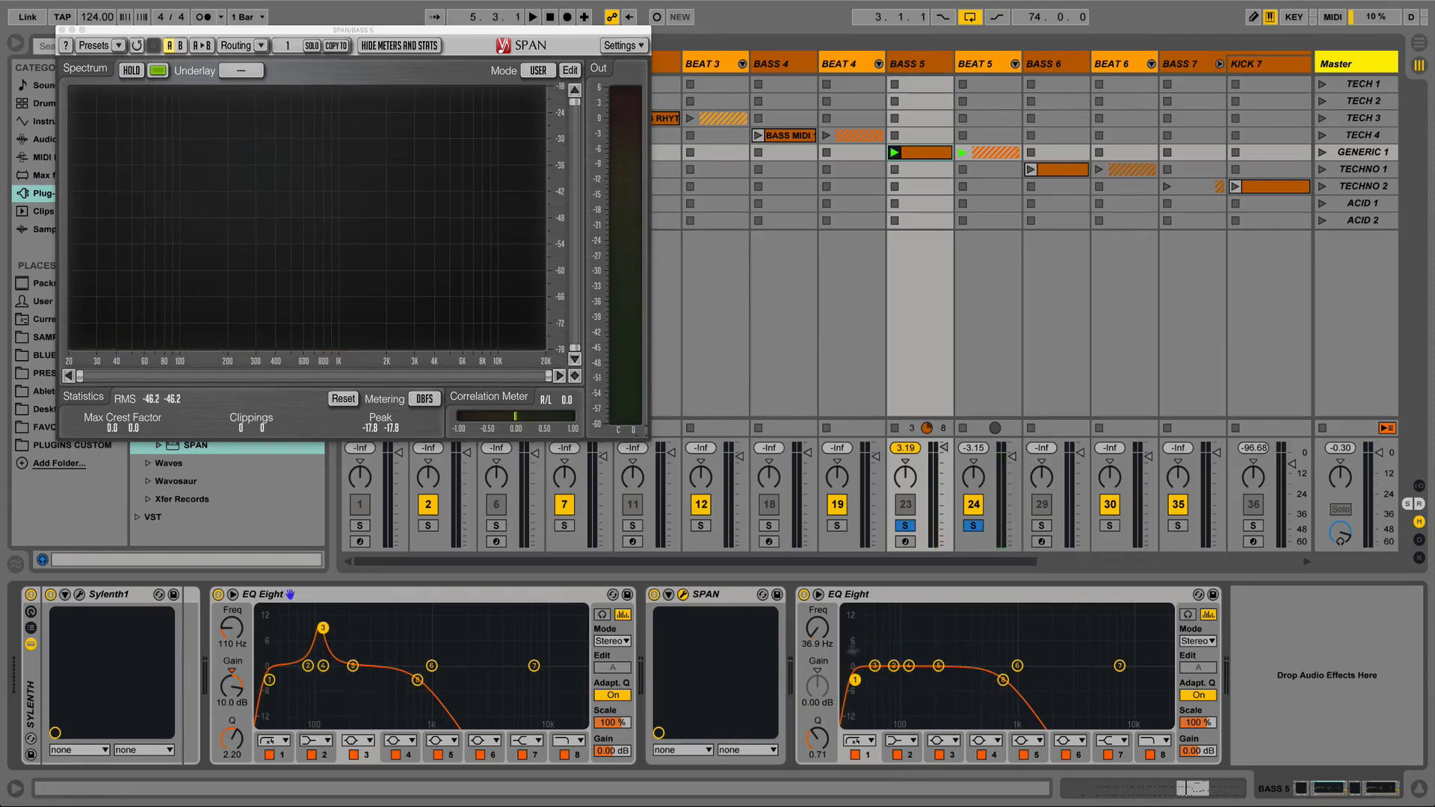
# Audition an 11.0 dB cut at 110 Hz with a Q of 4.08 on the second EQ Eight's band 4, and switch that band off.
pyautogui.click(909, 665)
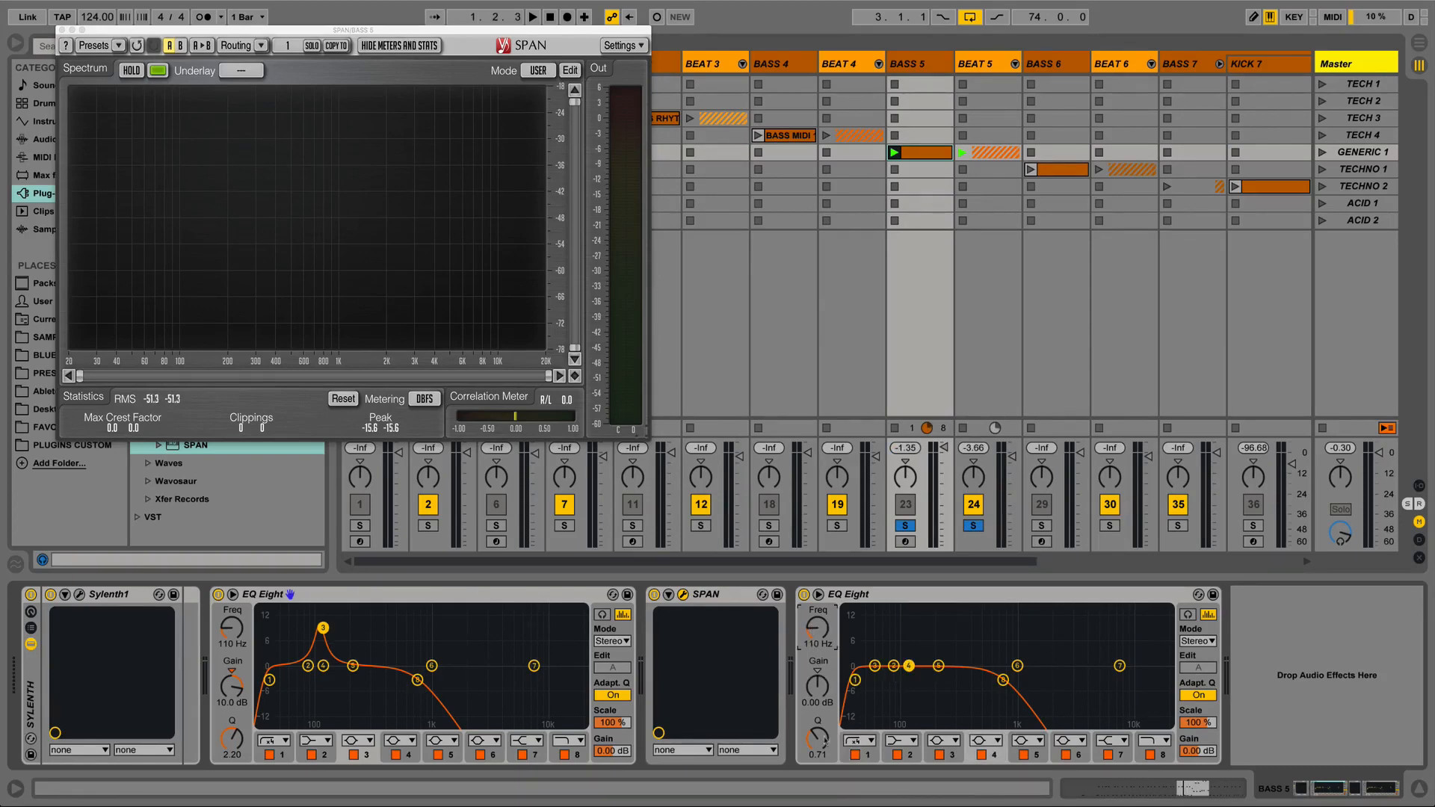
pyautogui.moveTo(834, 686); pyautogui.dragTo(833, 710)
pyautogui.press('space')
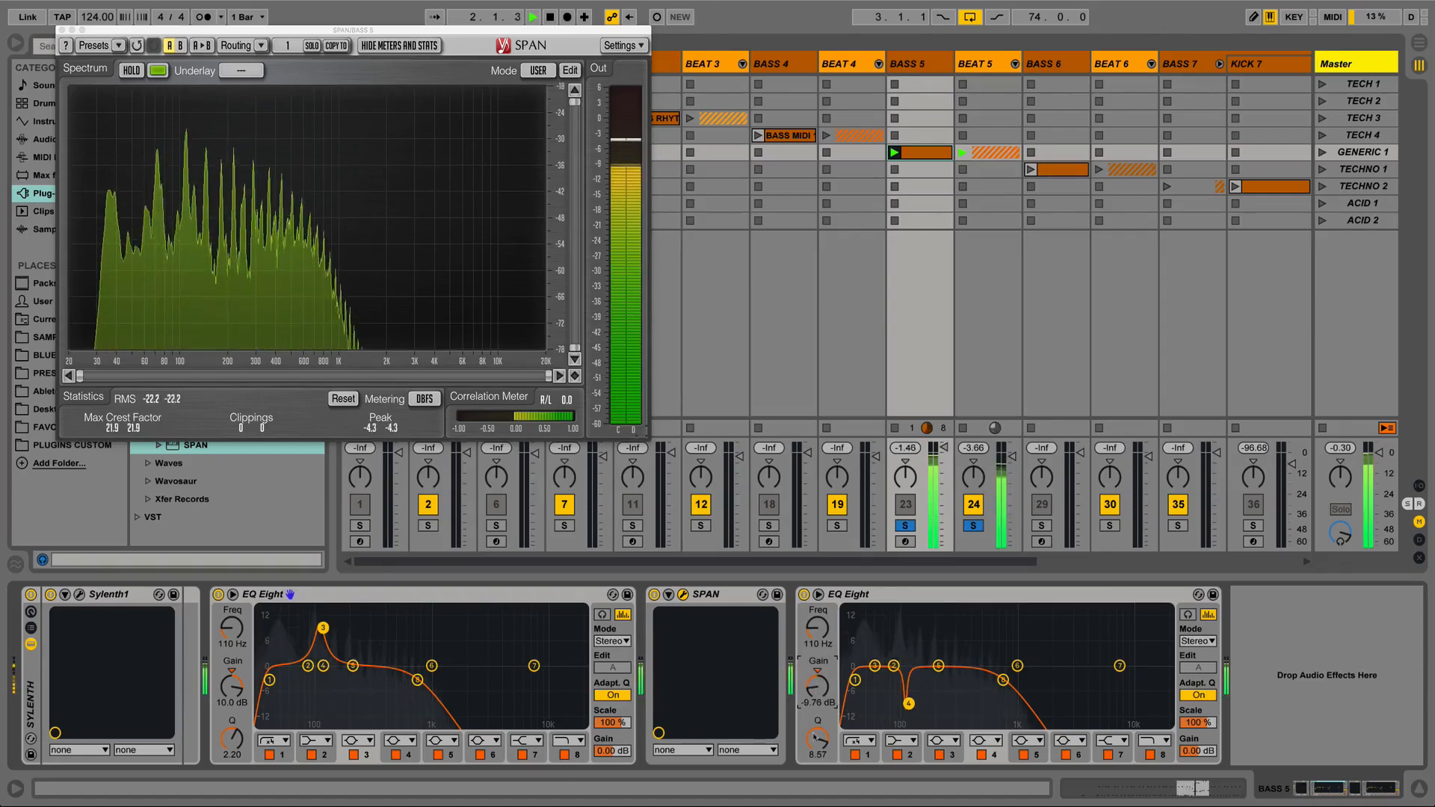
pyautogui.moveTo(821, 738); pyautogui.dragTo(819, 745)
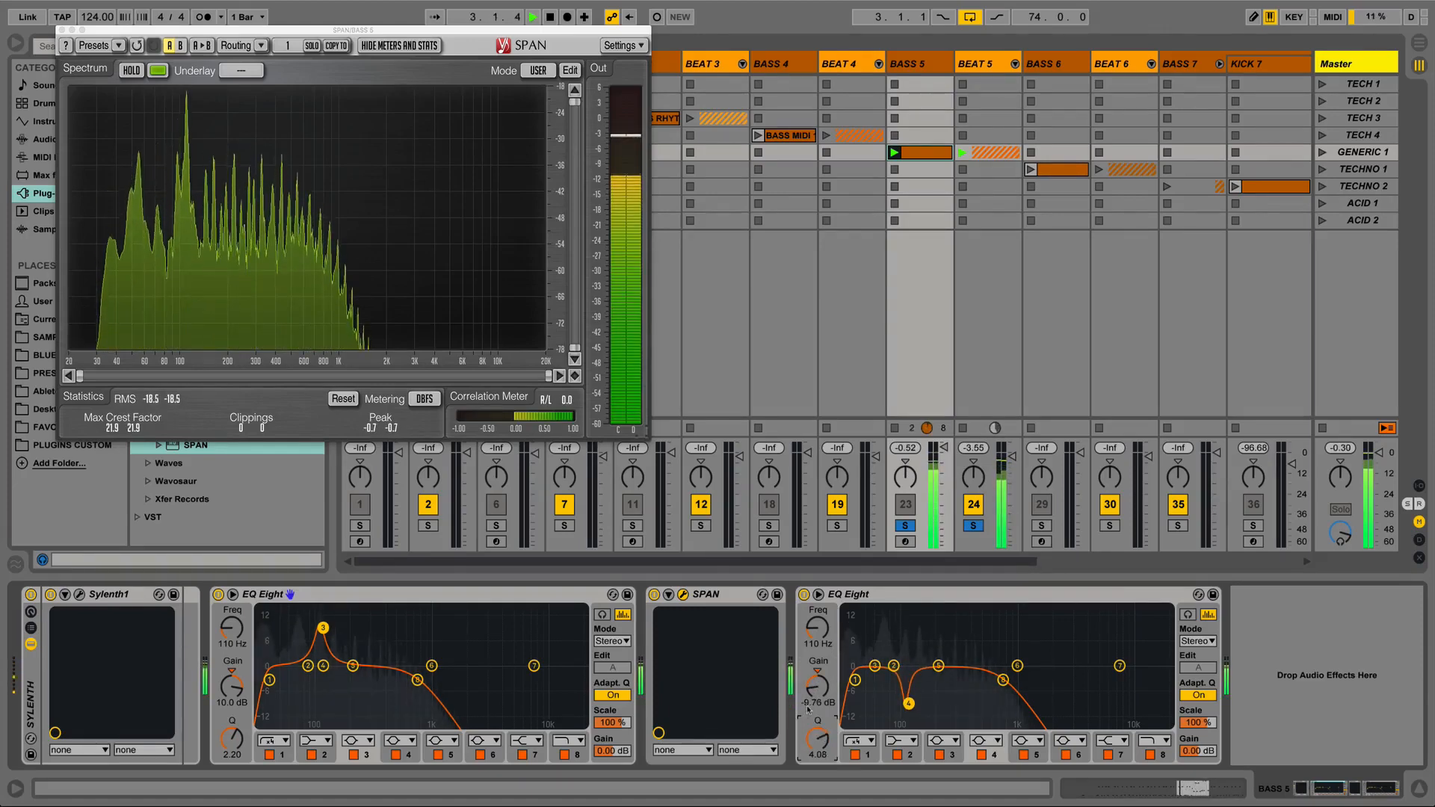
pyautogui.moveTo(818, 687); pyautogui.dragTo(818, 691)
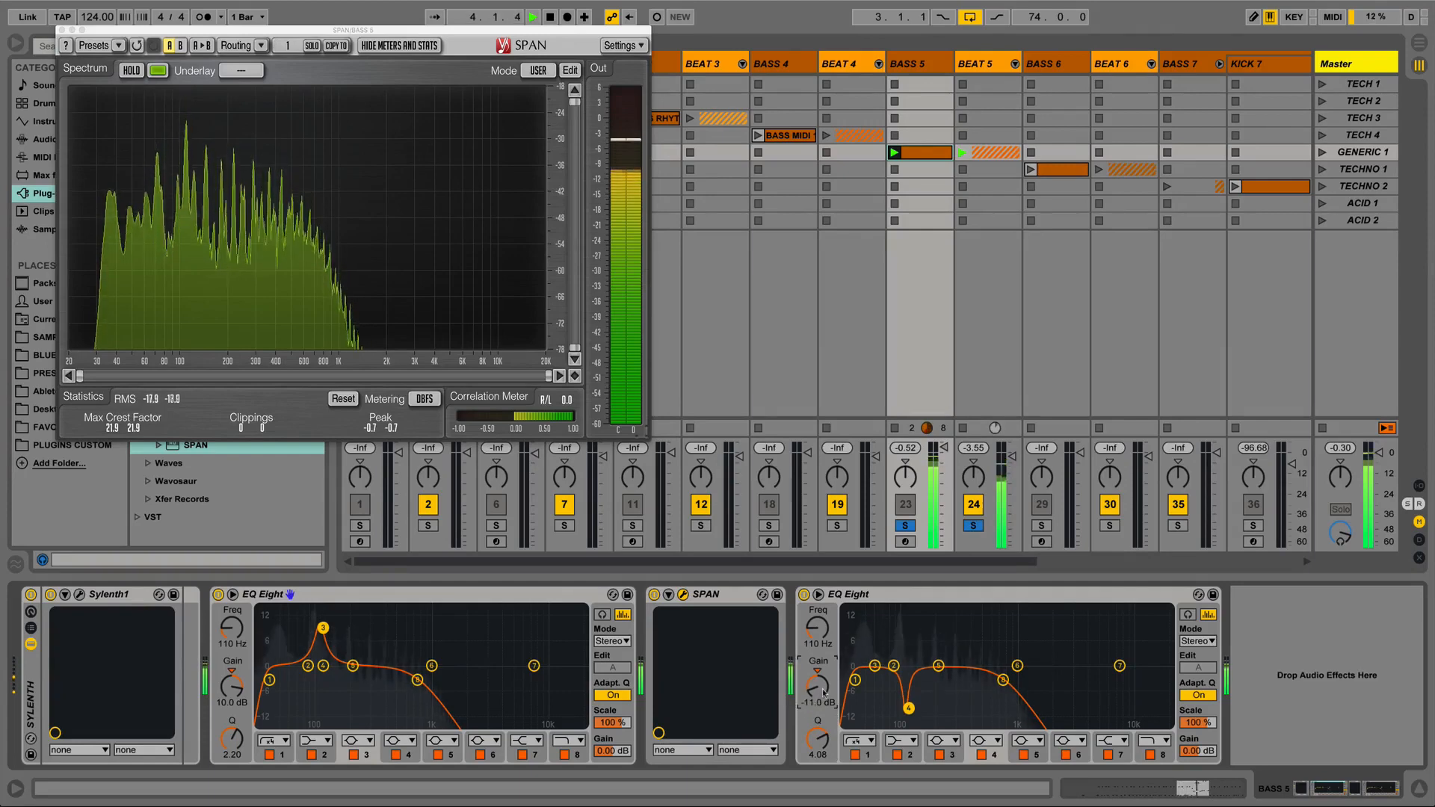
pyautogui.press('space')
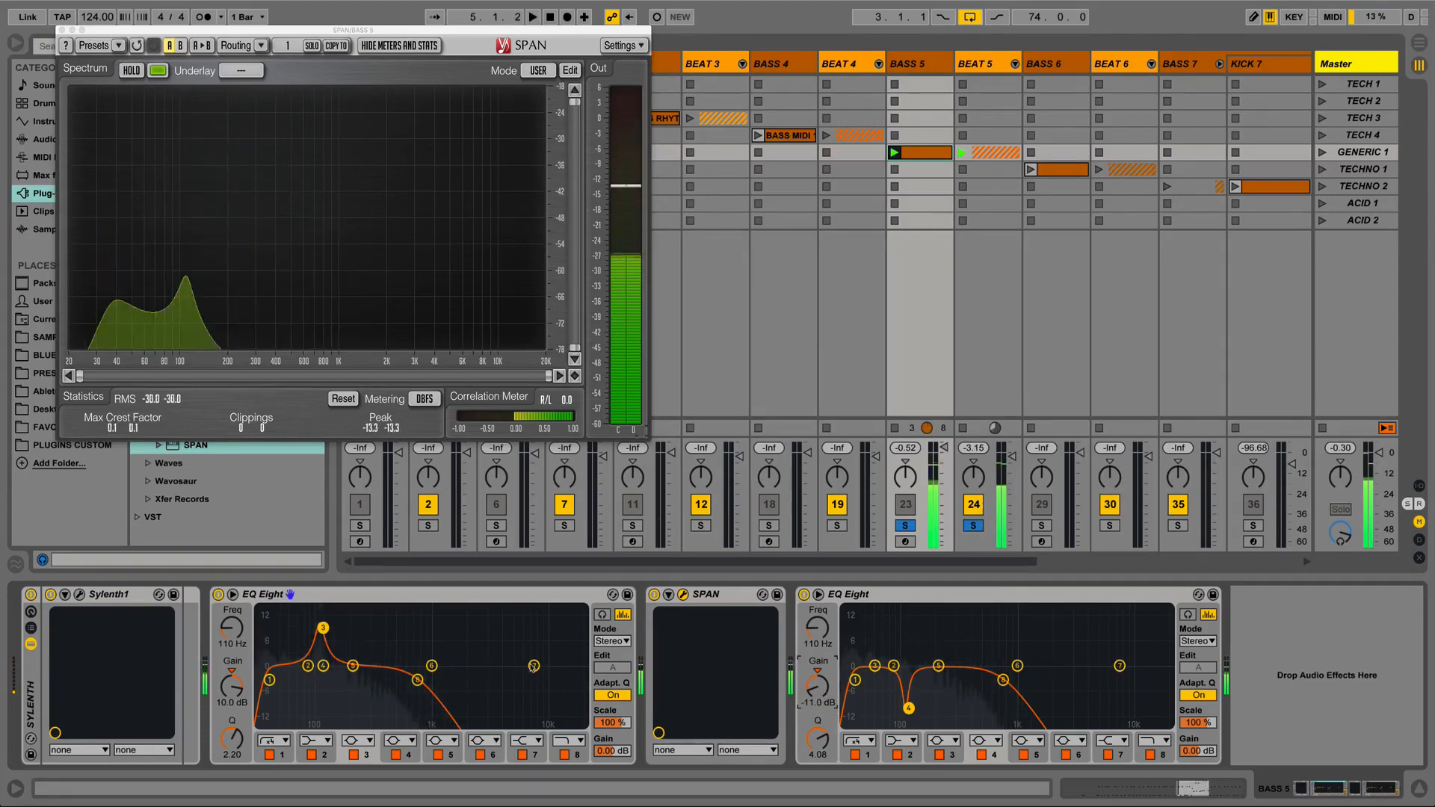
pyautogui.click(981, 755)
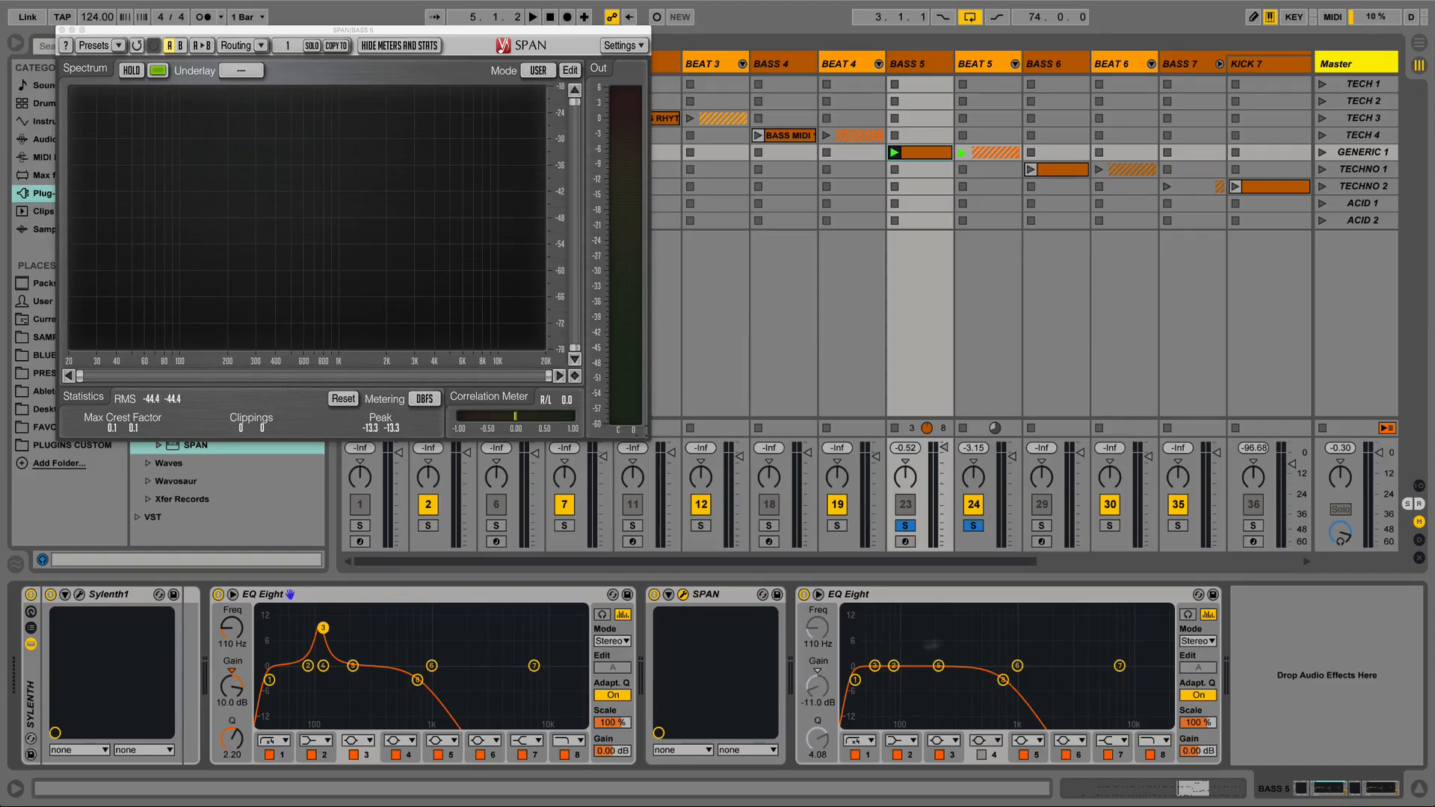
# During playback, shape band 2 of the second EQ Eight with about -5.95 dB gain, 117 Hz frequency and Q 0.93.
pyautogui.click(895, 667)
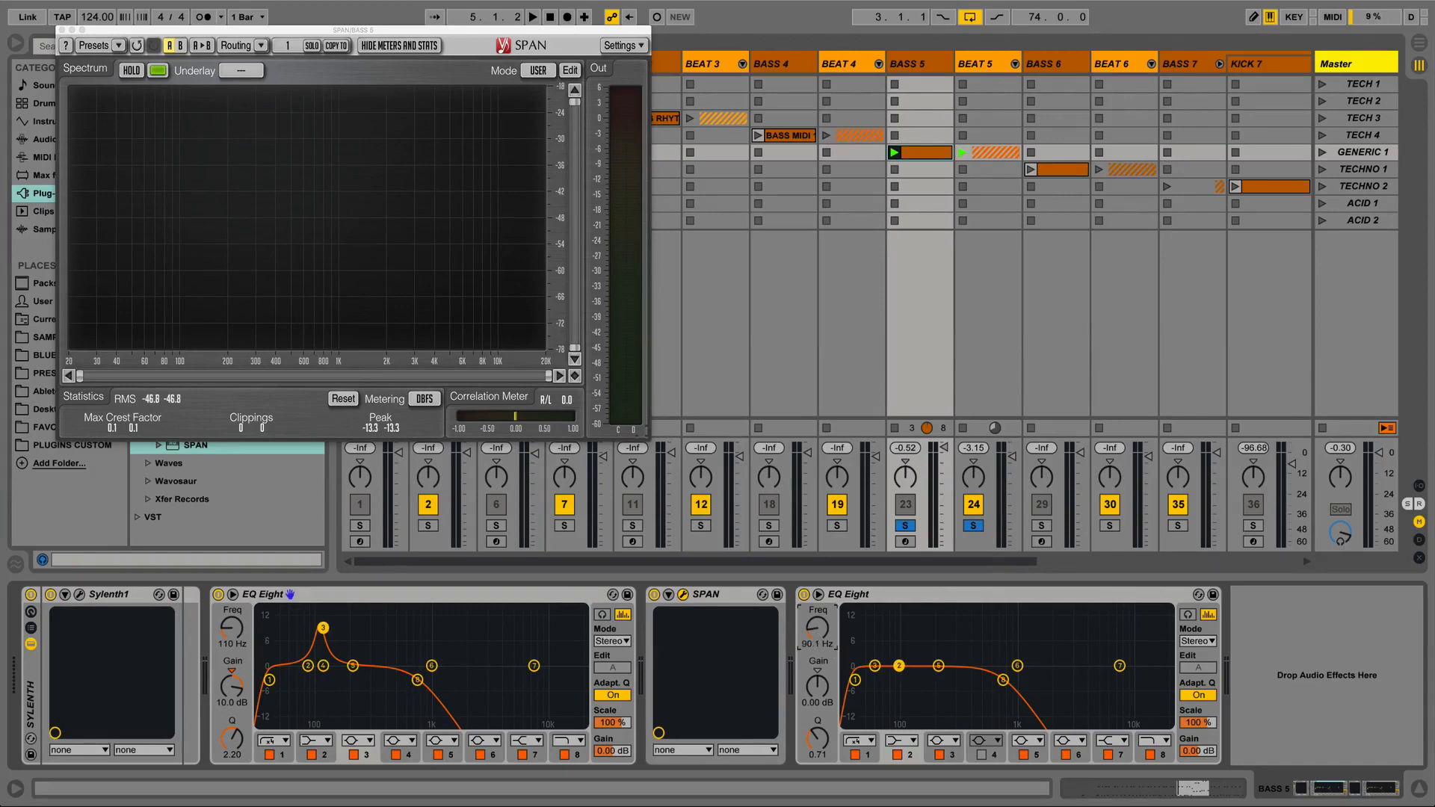
pyautogui.press('space')
pyautogui.moveTo(817, 686); pyautogui.dragTo(817, 744)
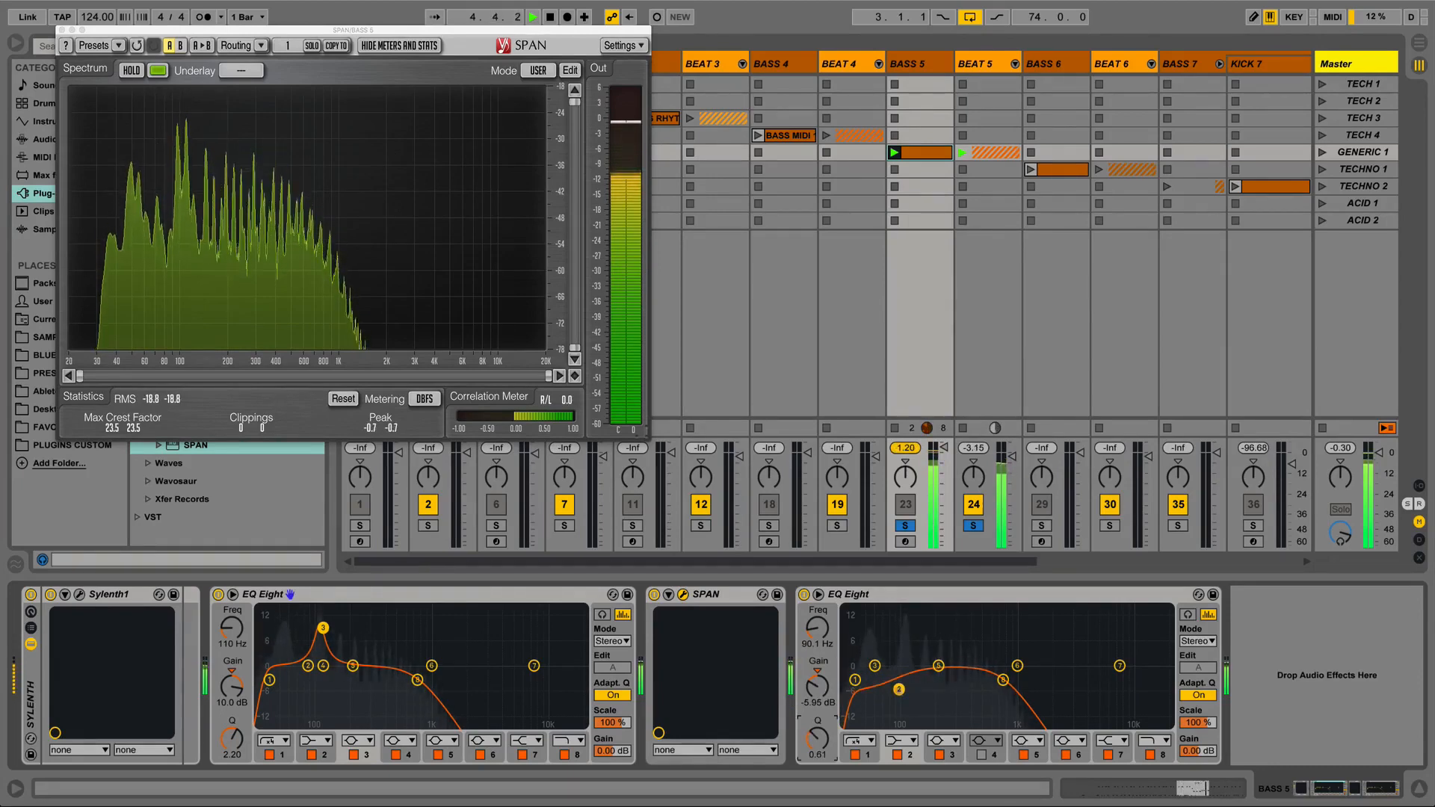
pyautogui.press('space')
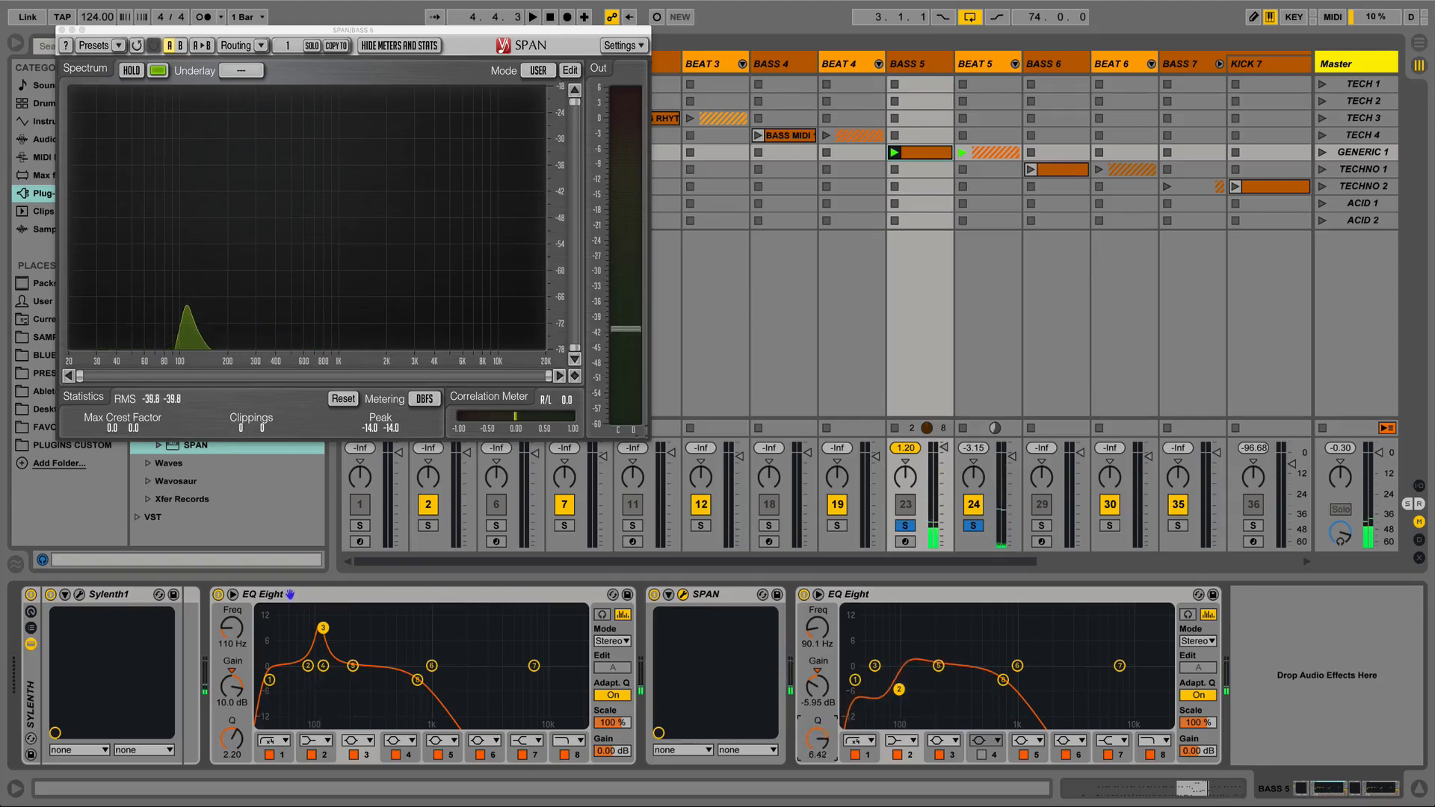
pyautogui.moveTo(817, 739)
pyautogui.mouseDown()
pyautogui.moveTo(817, 658)
pyautogui.moveTo(816, 721)
pyautogui.mouseUp()
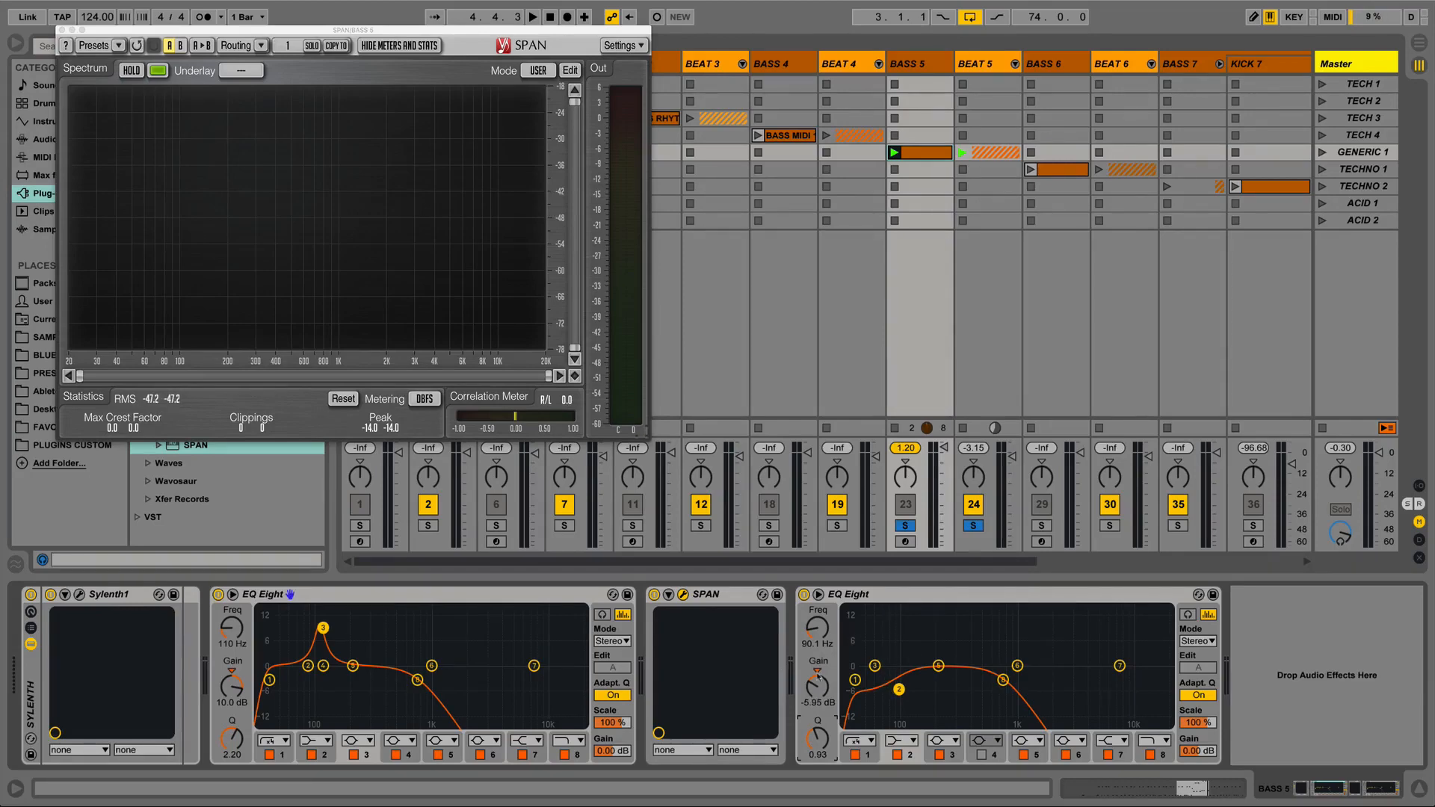
pyautogui.moveTo(816, 637); pyautogui.dragTo(816, 626)
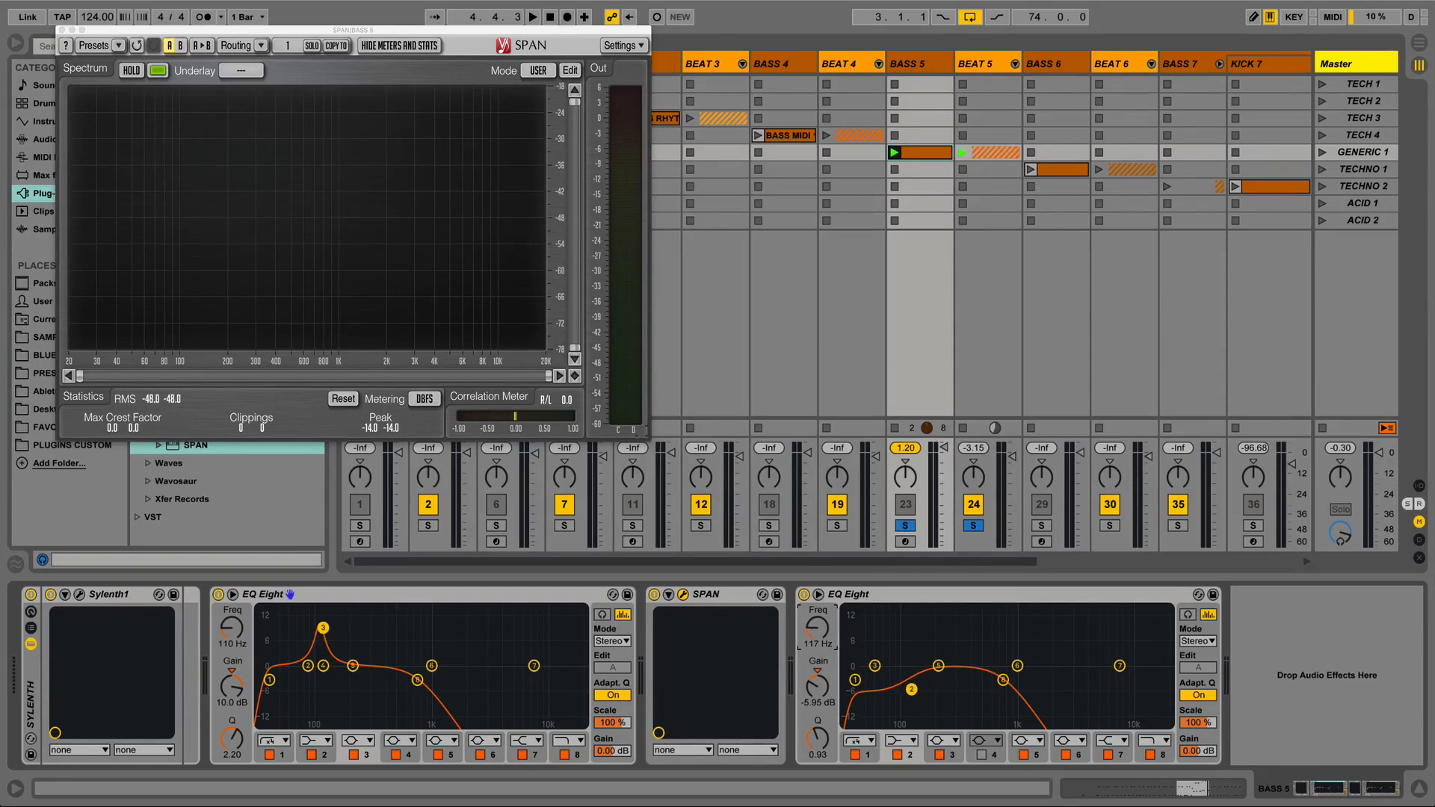
# Enable band 7 of the second EQ Eight and shape it to about 160 Hz, 5.71 dB gain and Q 0.34 during playback.
pyautogui.click(1121, 763)
pyautogui.moveTo(816, 630); pyautogui.dragTo(822, 668)
pyautogui.press('space')
pyautogui.moveTo(922, 645); pyautogui.dragTo(928, 644)
pyautogui.moveTo(818, 739); pyautogui.dragTo(817, 754)
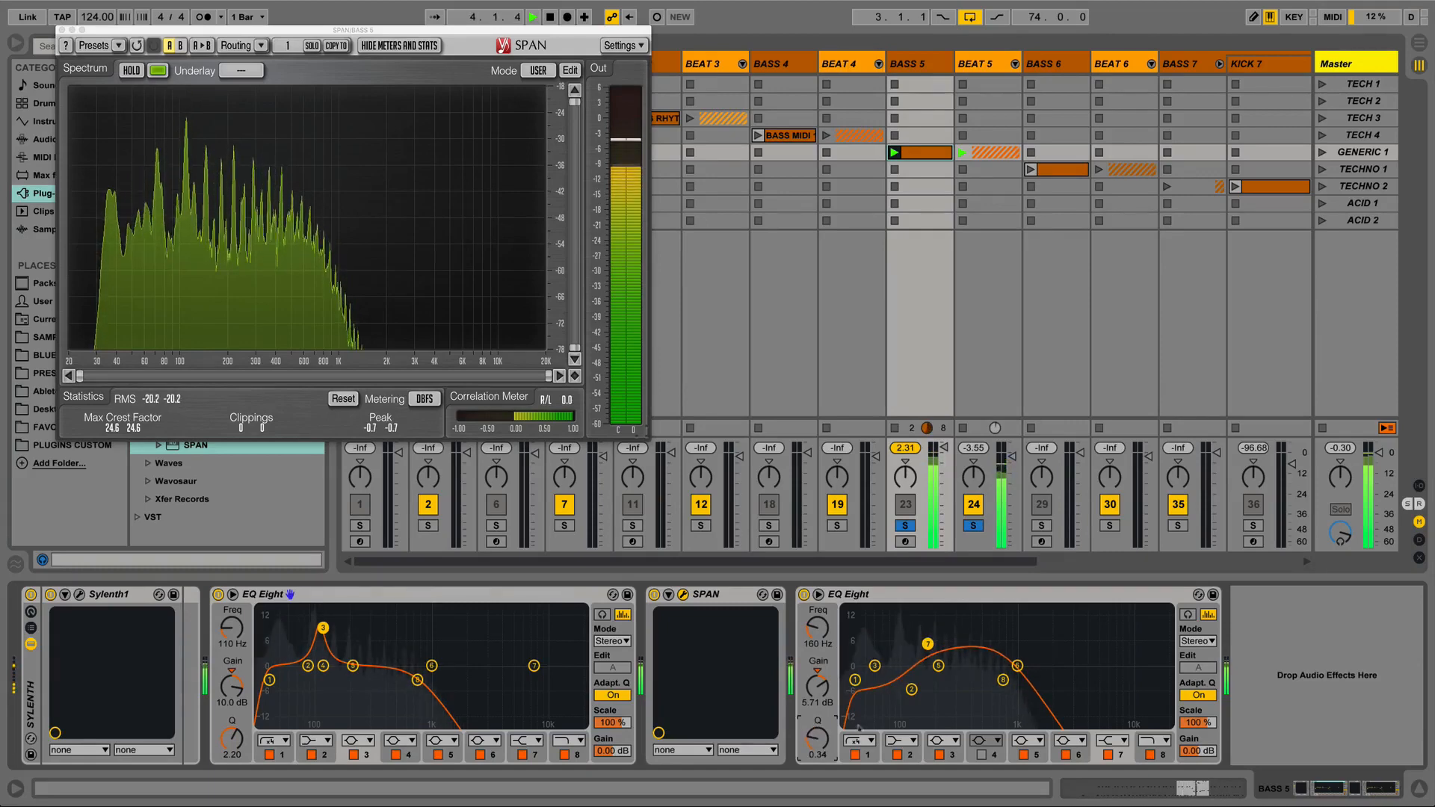
pyautogui.press('space')
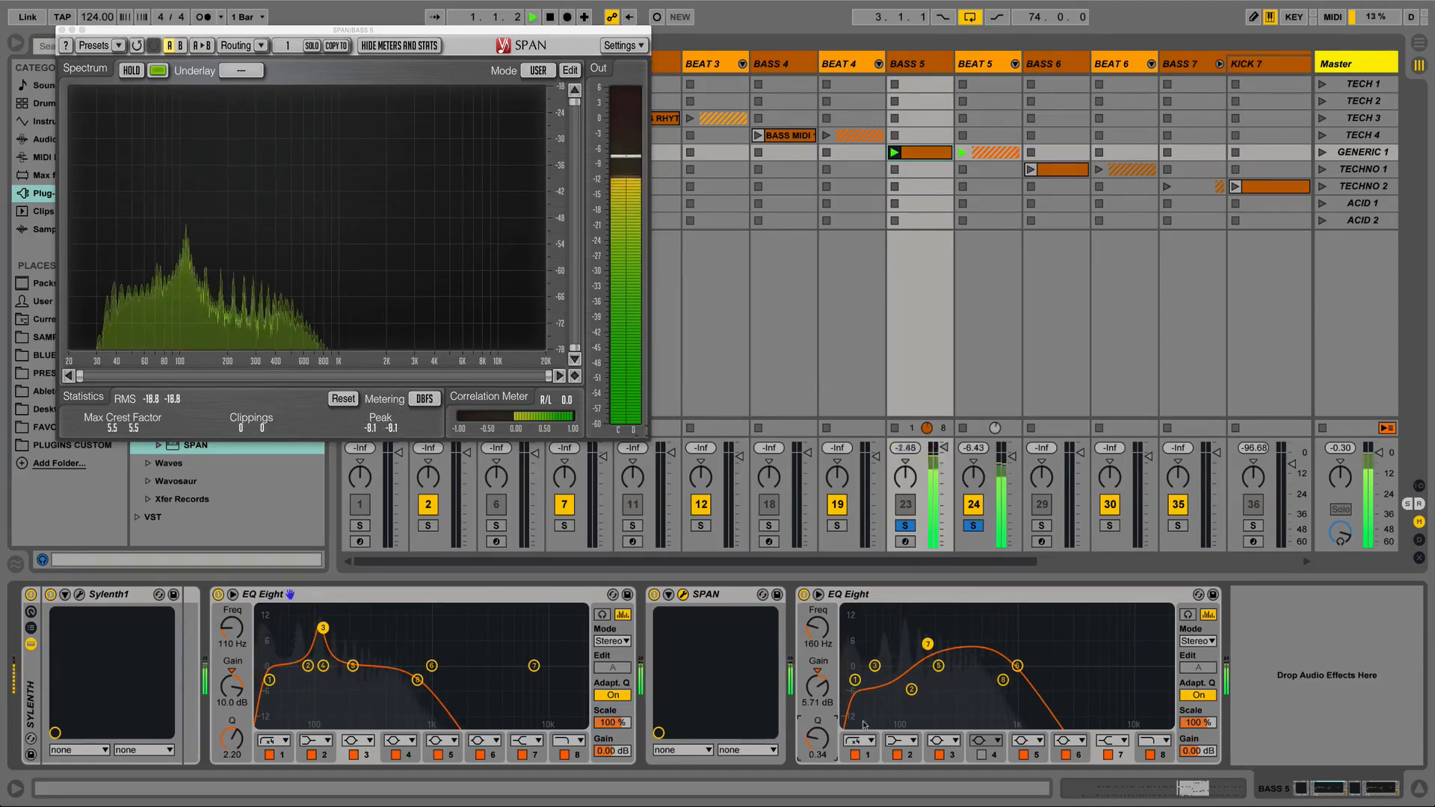
# Disable bands 1 and 8 of the second EQ Eight and set band 2's gain to -9 dB.
pyautogui.click(855, 755)
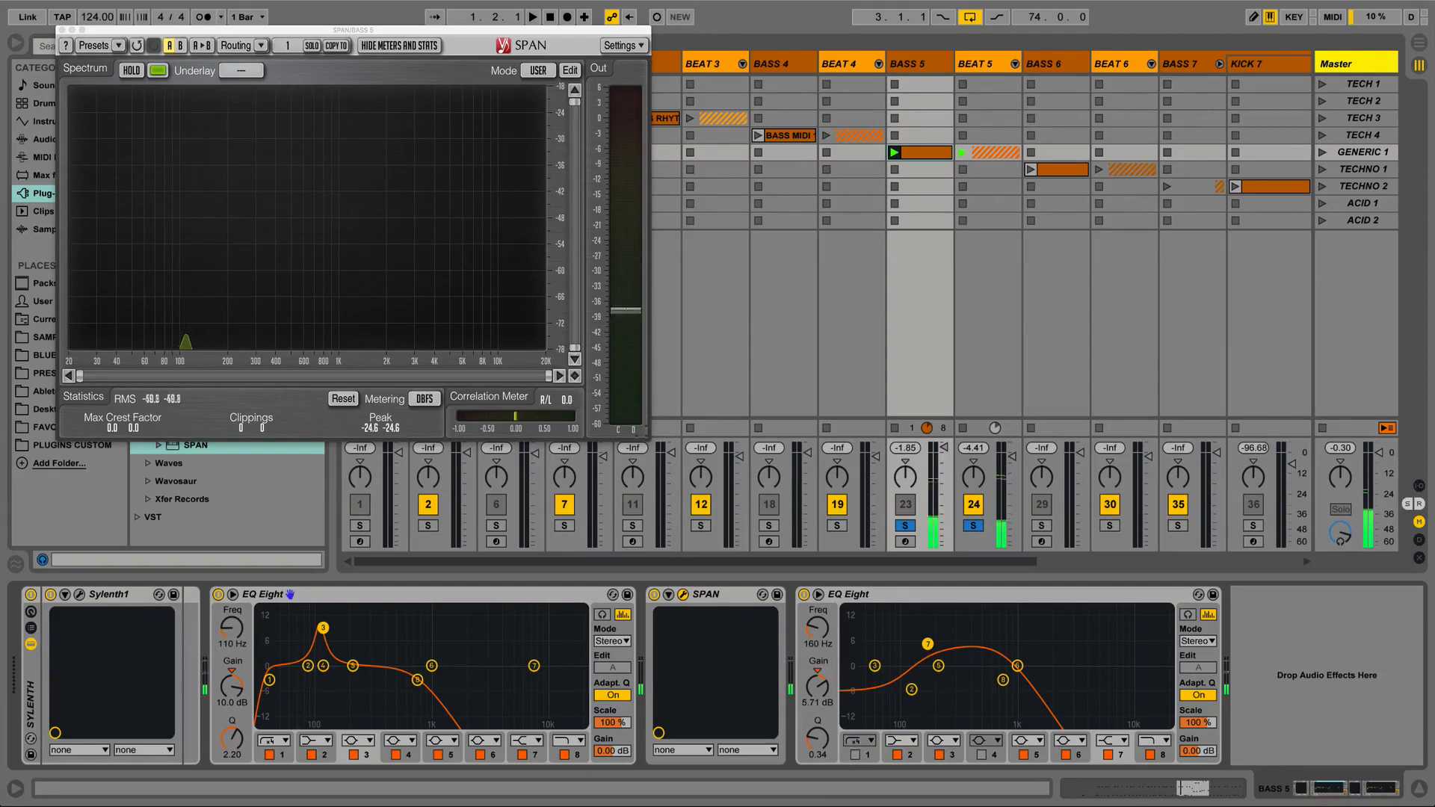
pyautogui.click(1150, 755)
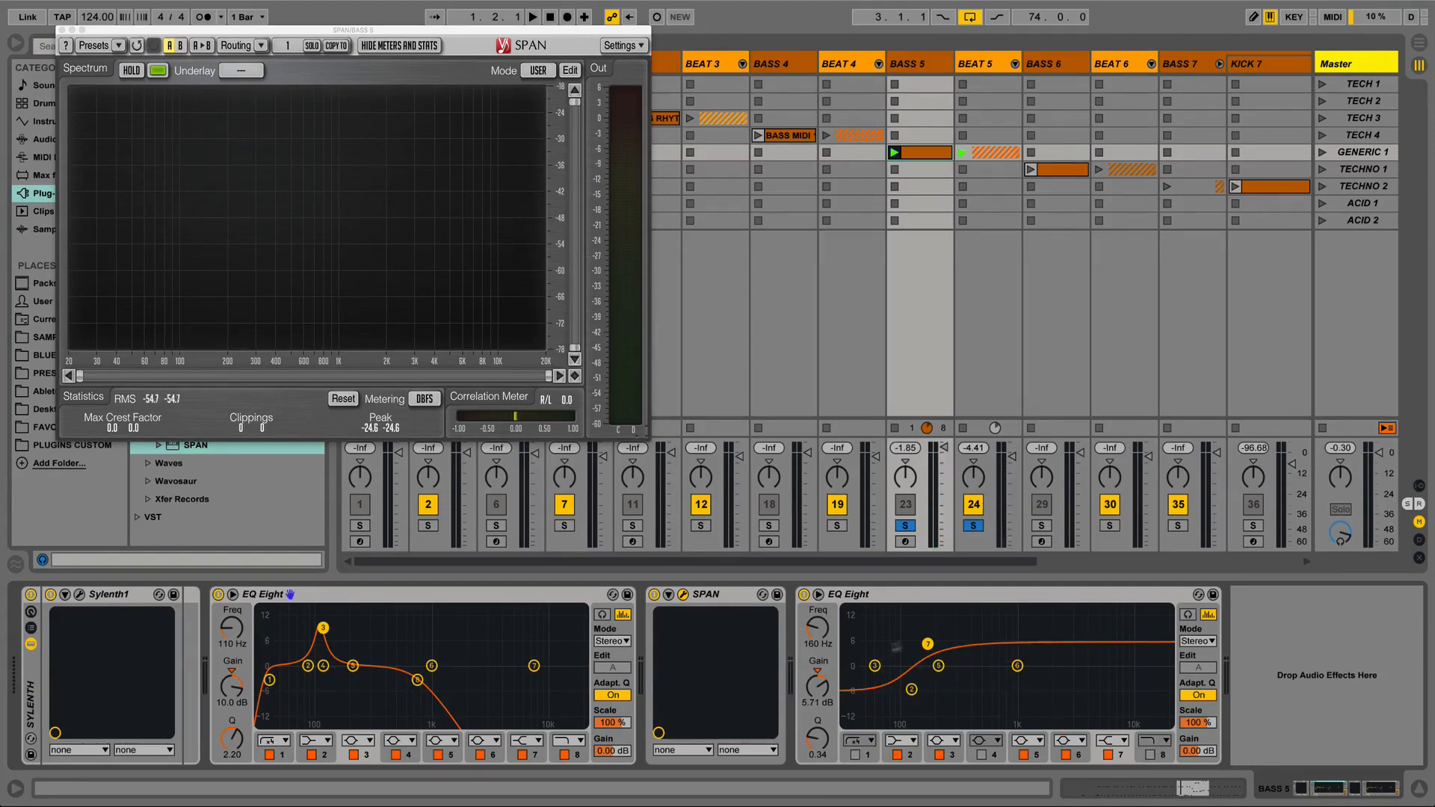
pyautogui.click(924, 754)
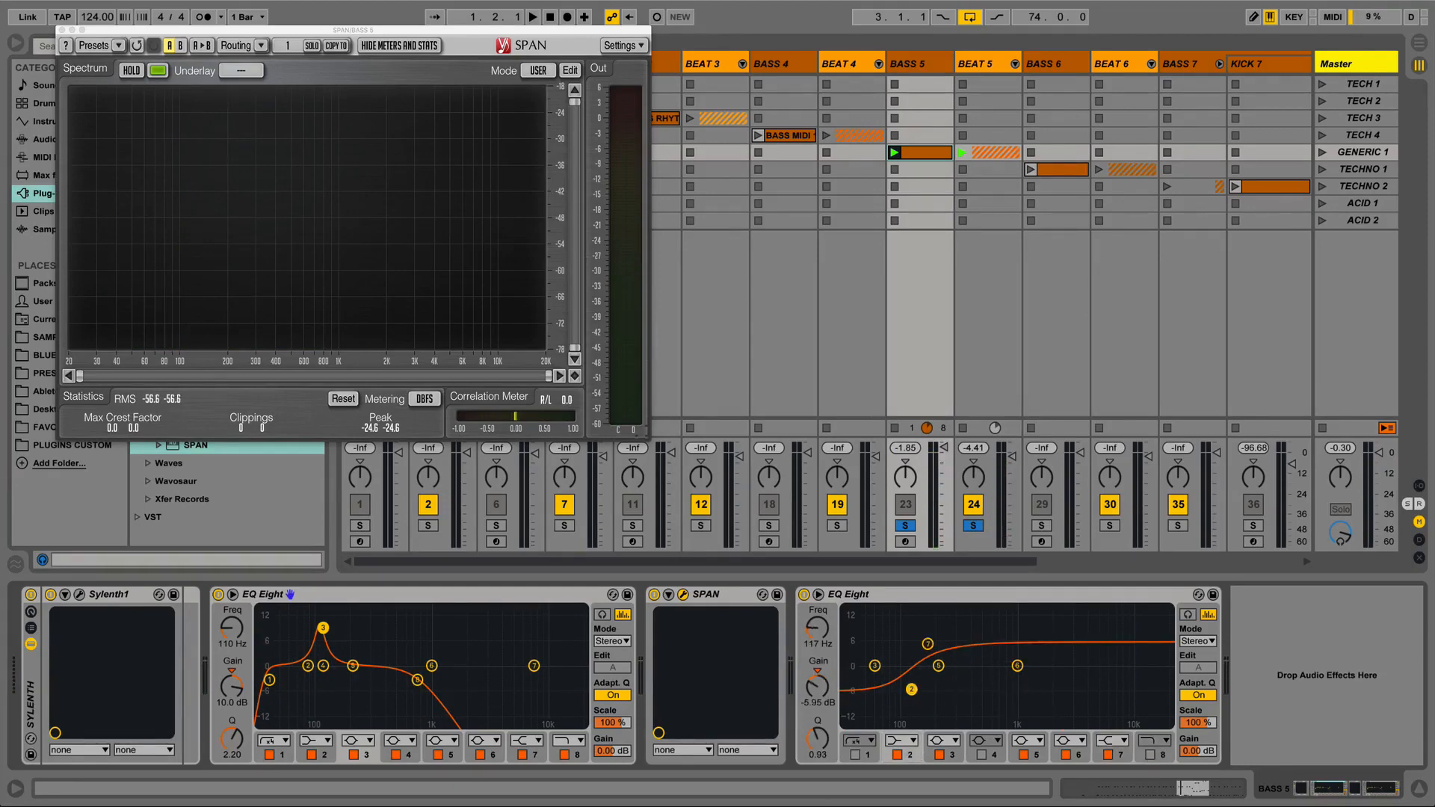
pyautogui.moveTo(911, 689); pyautogui.dragTo(911, 723)
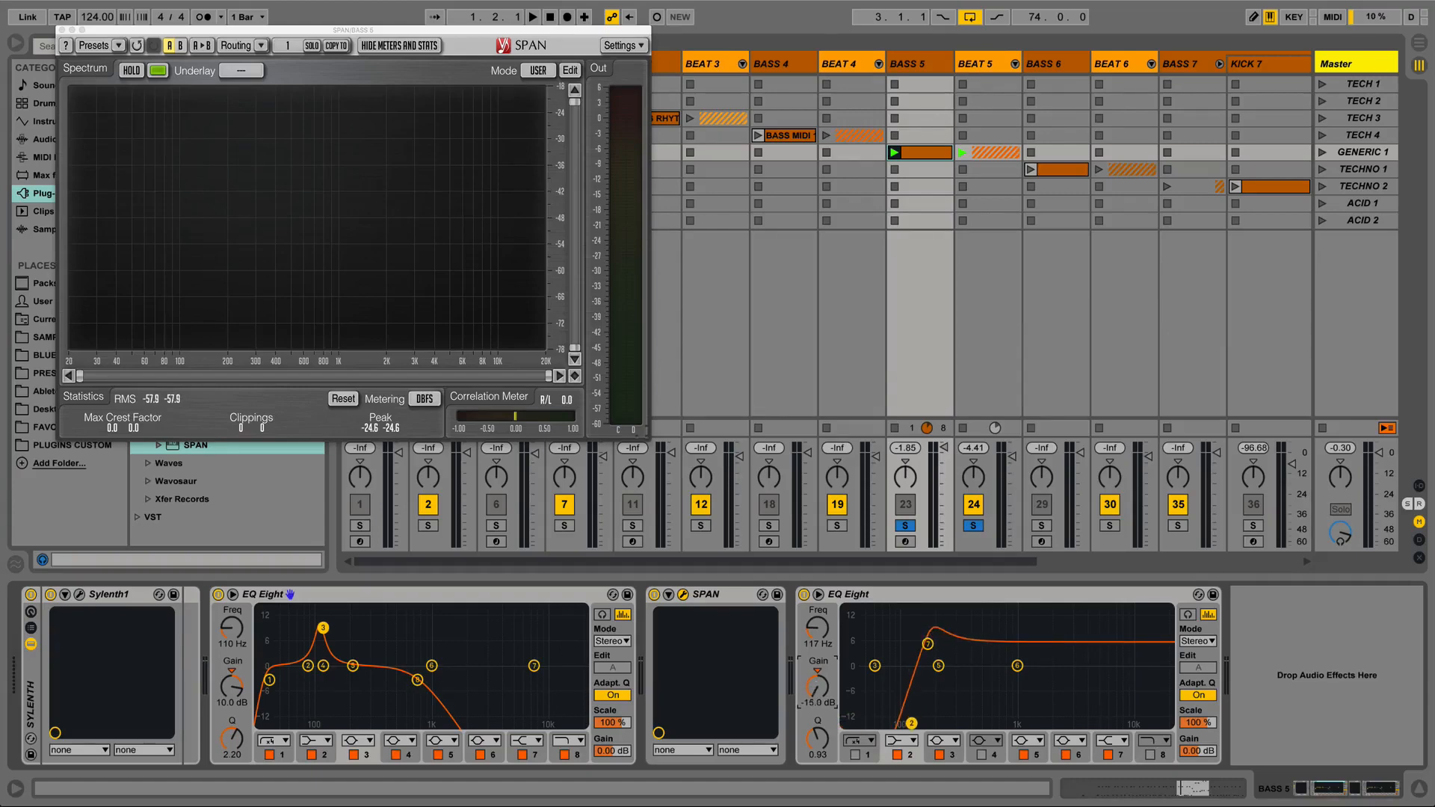
pyautogui.click(822, 705)
pyautogui.write('9')
pyautogui.press('Return')
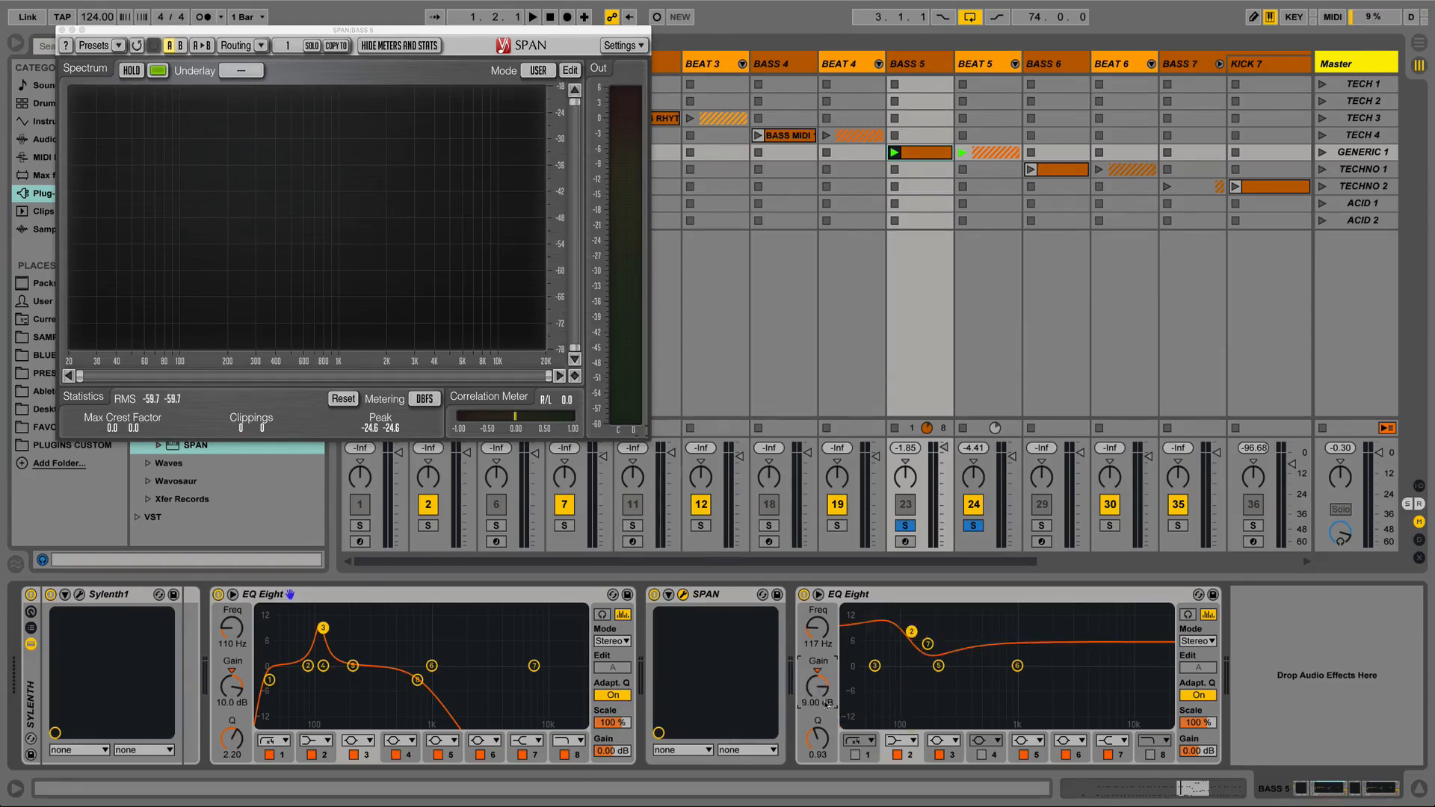
pyautogui.click(825, 704)
pyautogui.press('Return')
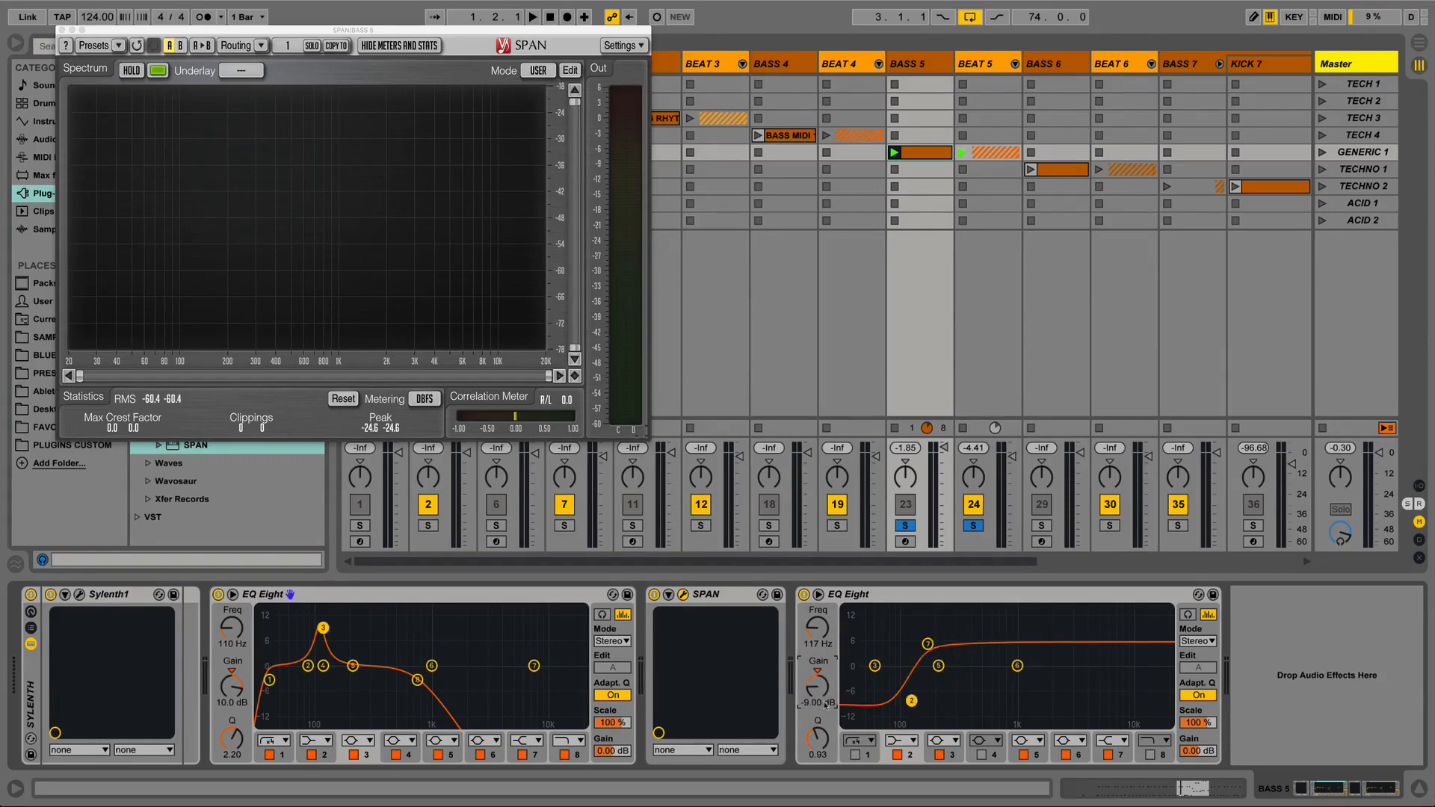
# Set the gain of band 7 in the second EQ Eight to 9 dB.
pyautogui.click(1096, 752)
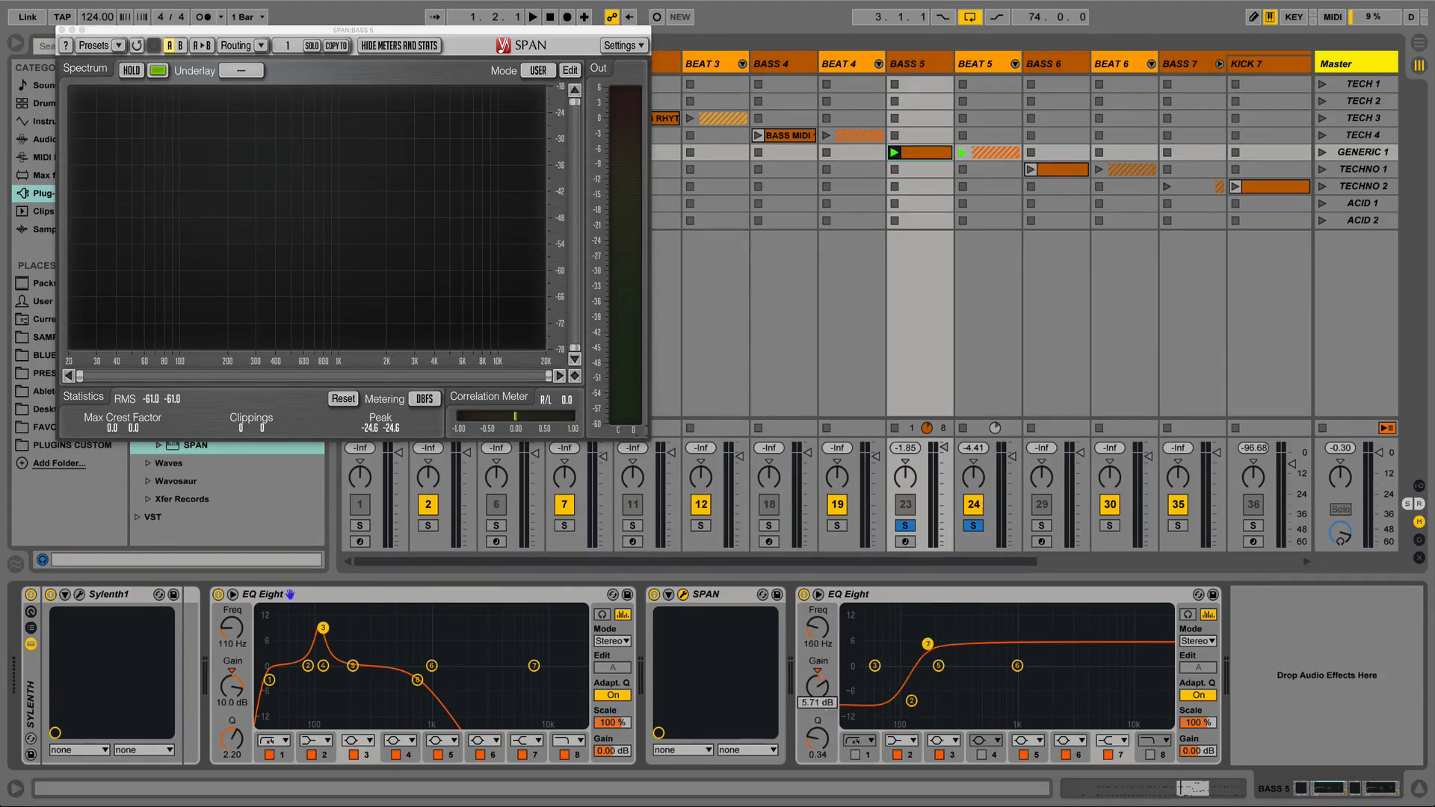
pyautogui.write('9')
pyautogui.press('Return')
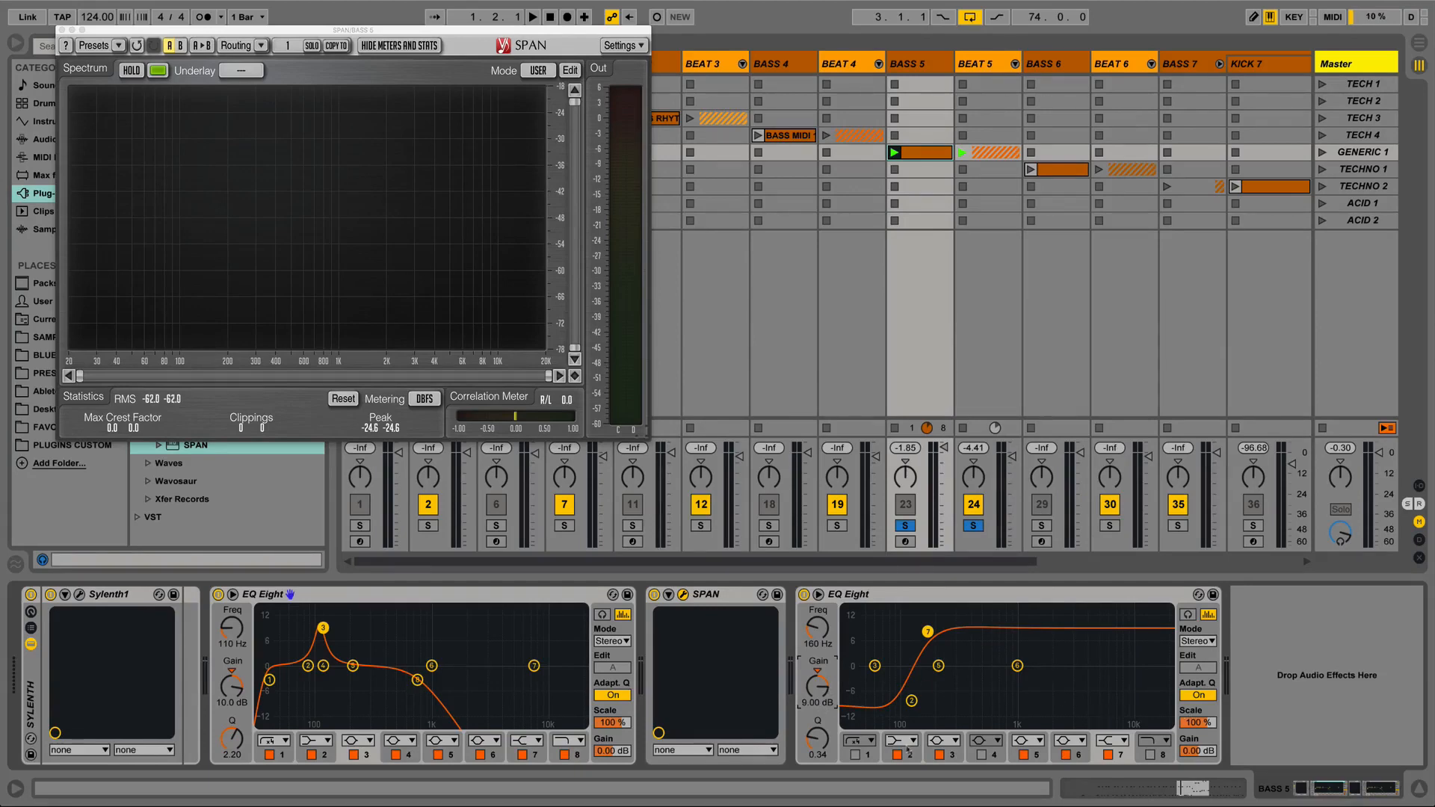
# Group the second EQ Eight into an Audio Effect Rack, show its macros and map the EQ's Scale to Macro 1.
pyautogui.rightClick(825, 681)
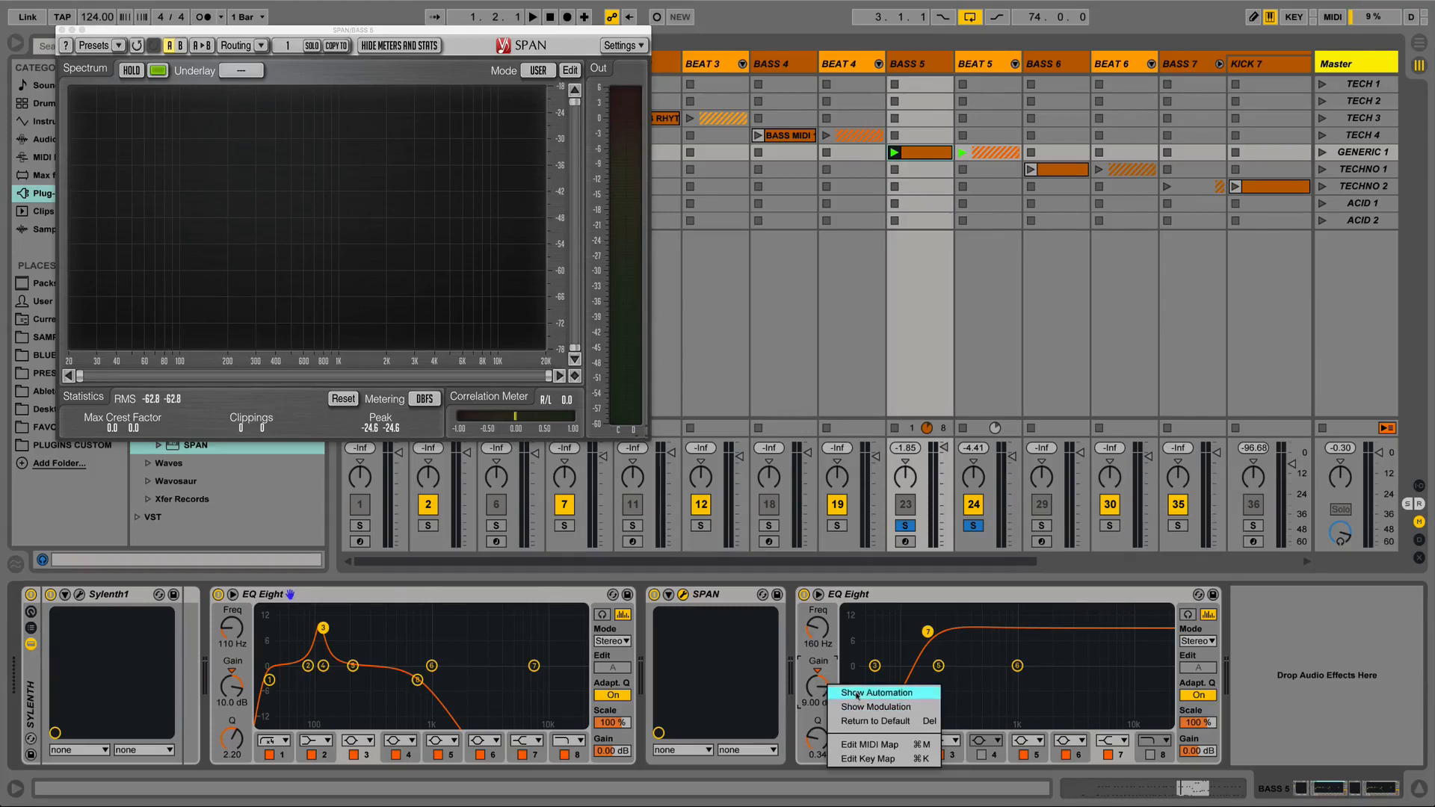
pyautogui.press('Escape')
pyautogui.rightClick(858, 603)
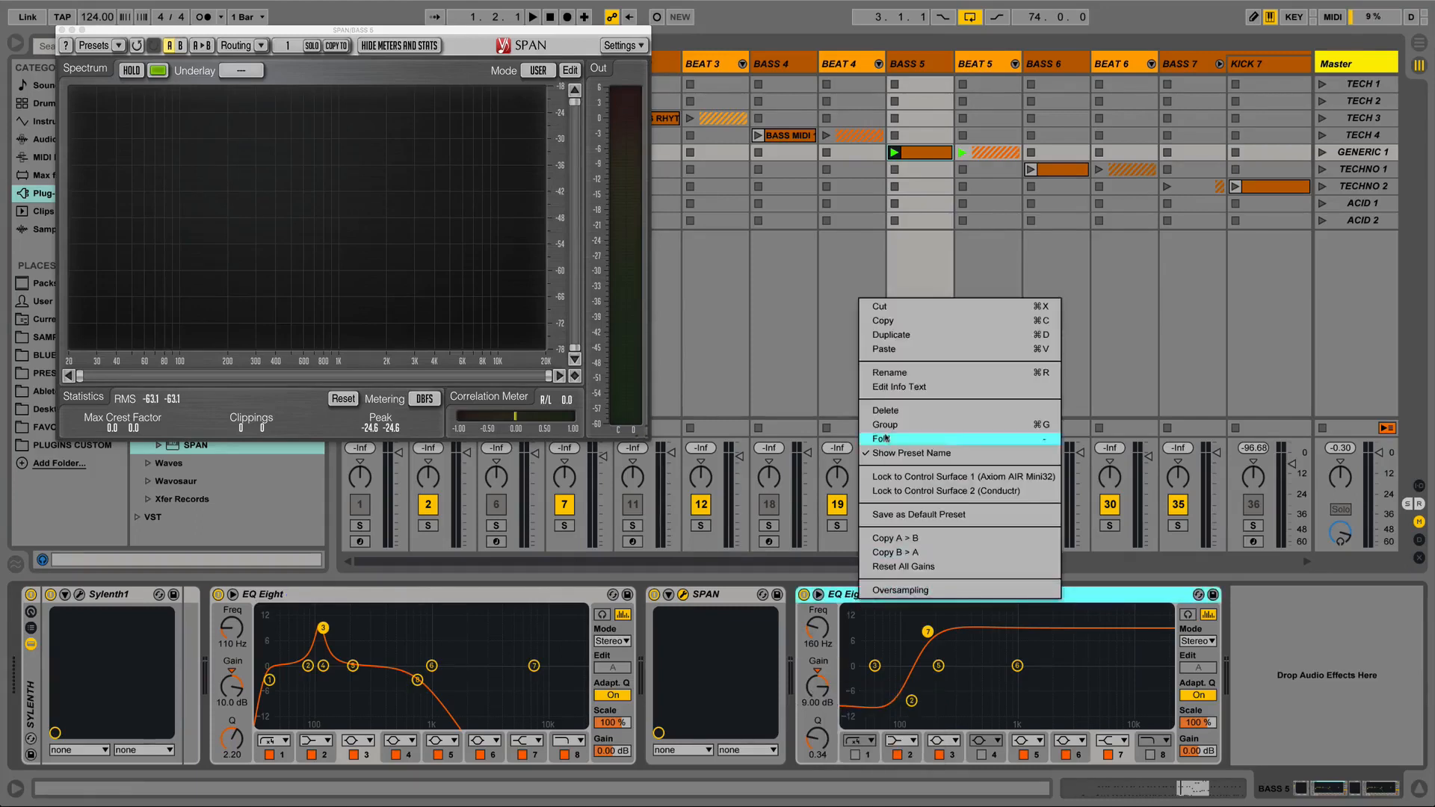
pyautogui.press('Return')
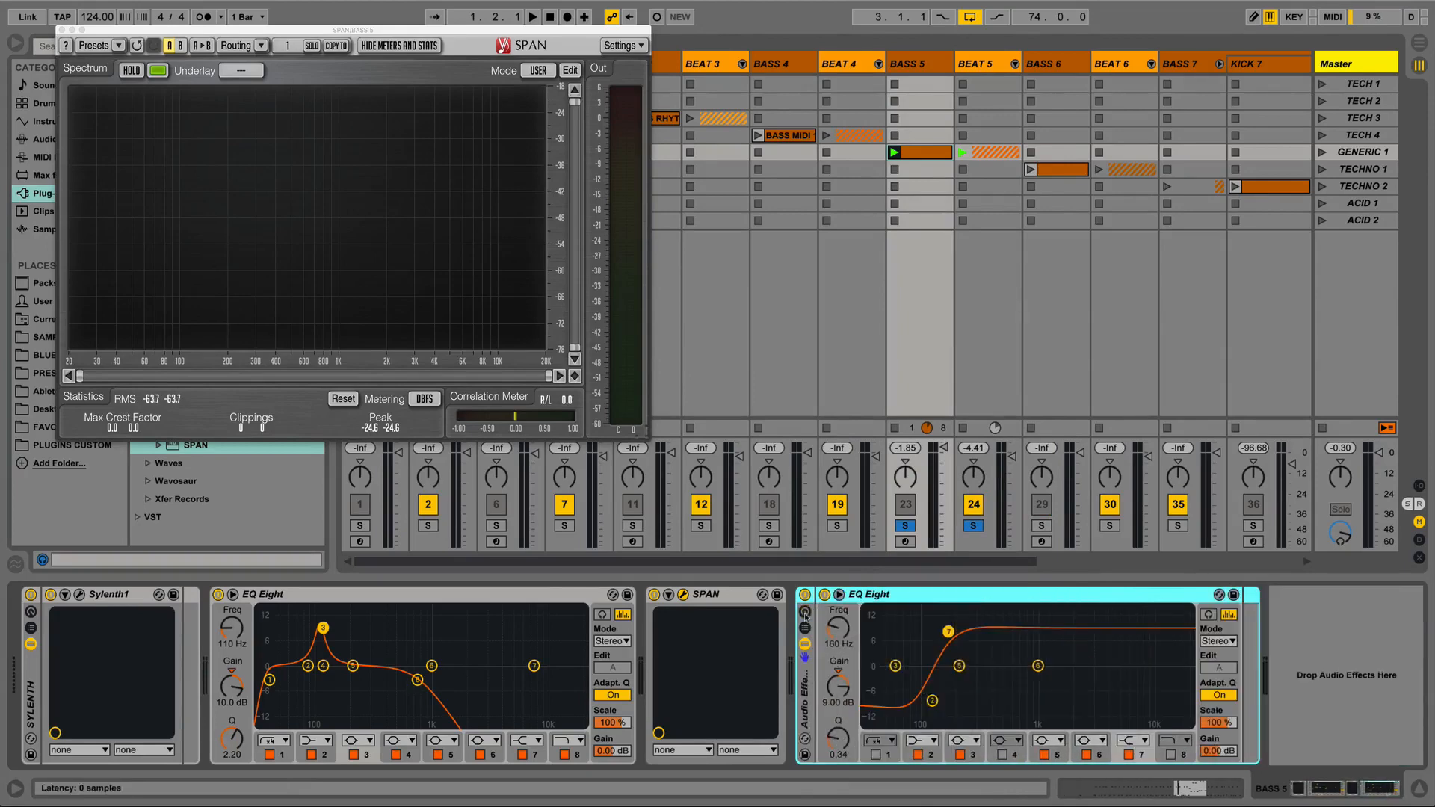
pyautogui.click(805, 613)
pyautogui.rightClick(1213, 723)
pyautogui.click(1247, 624)
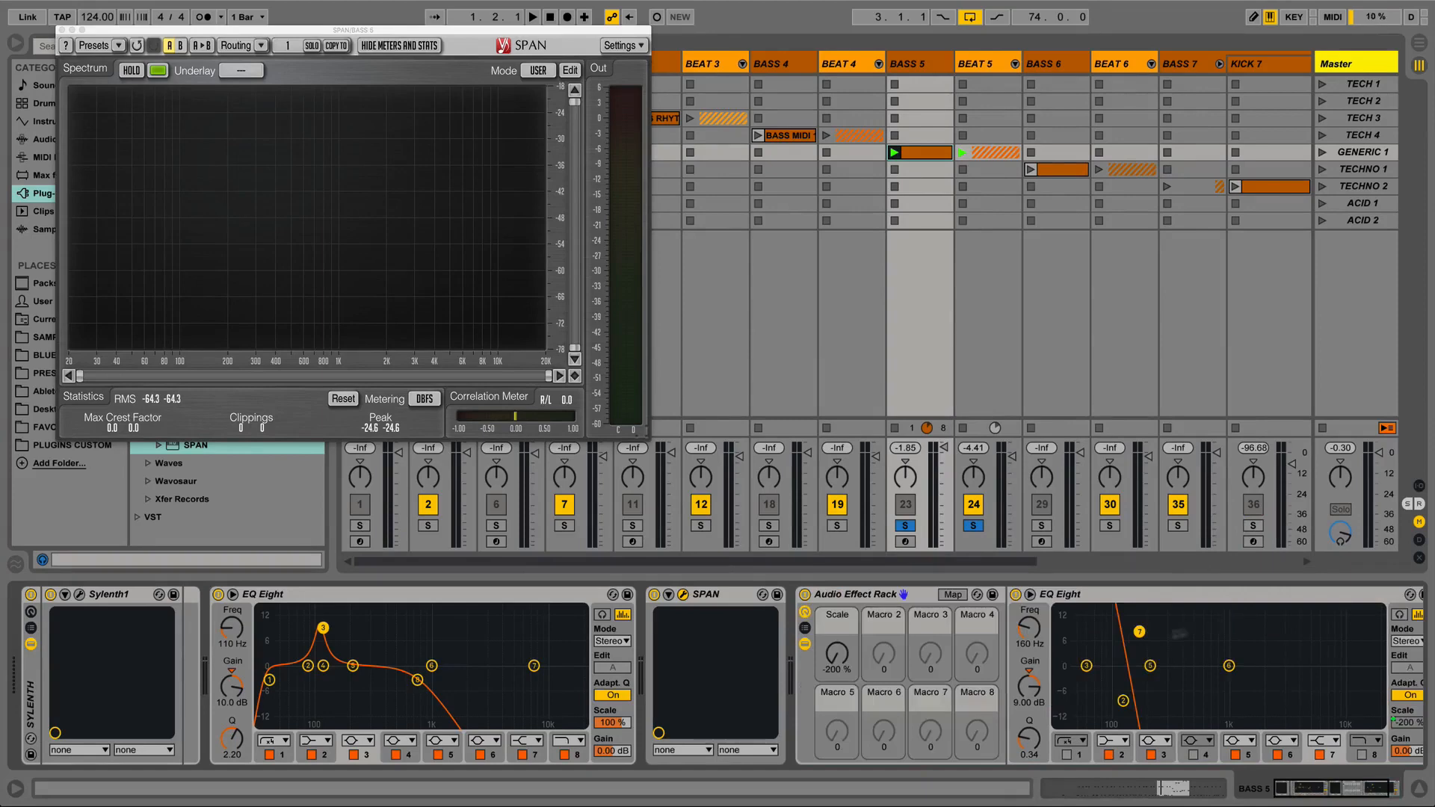
# Limit the Scale macro mapping to a range of -100 % to 100 %.
pyautogui.click(955, 596)
pyautogui.hscroll(5, 1046, 429)
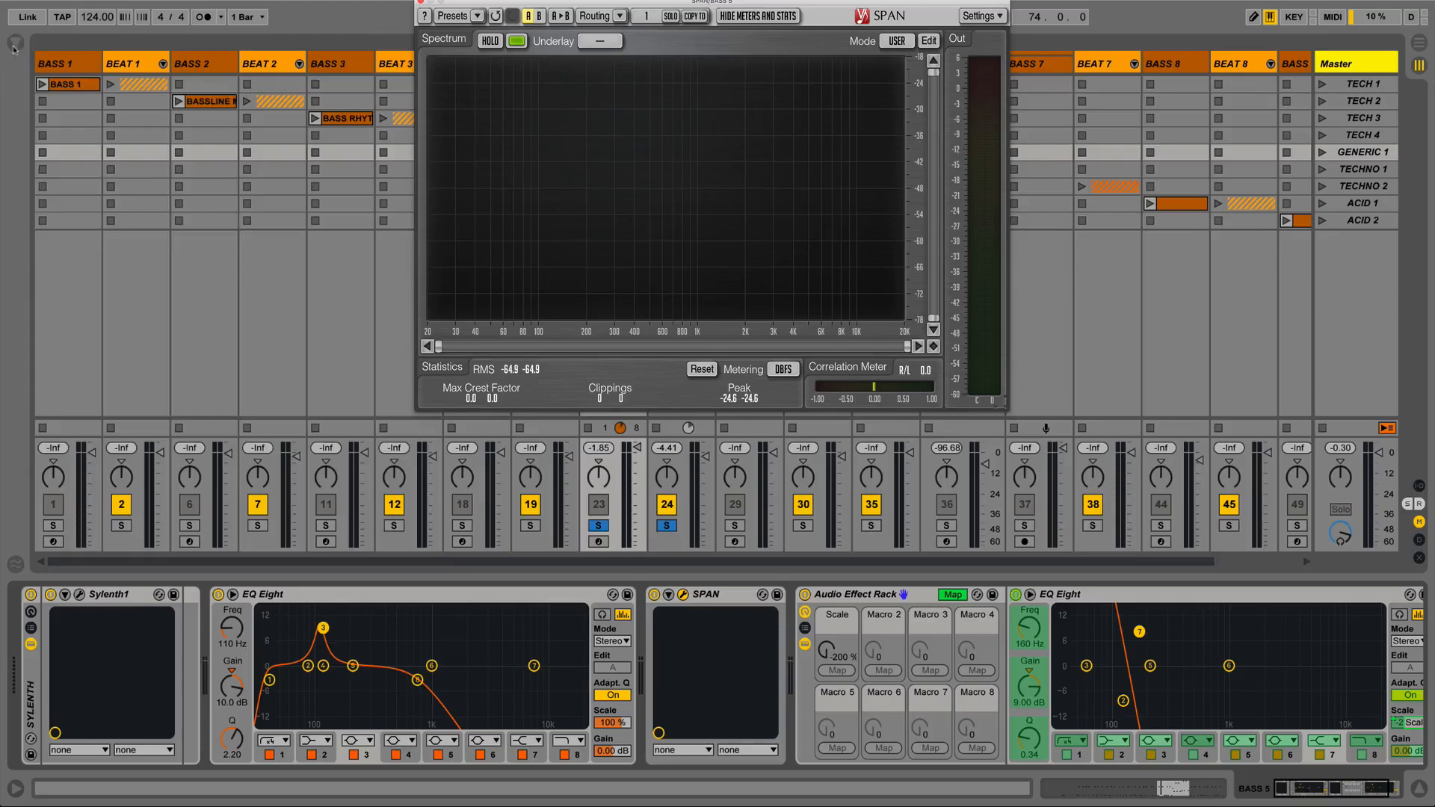
pyautogui.click(14, 45)
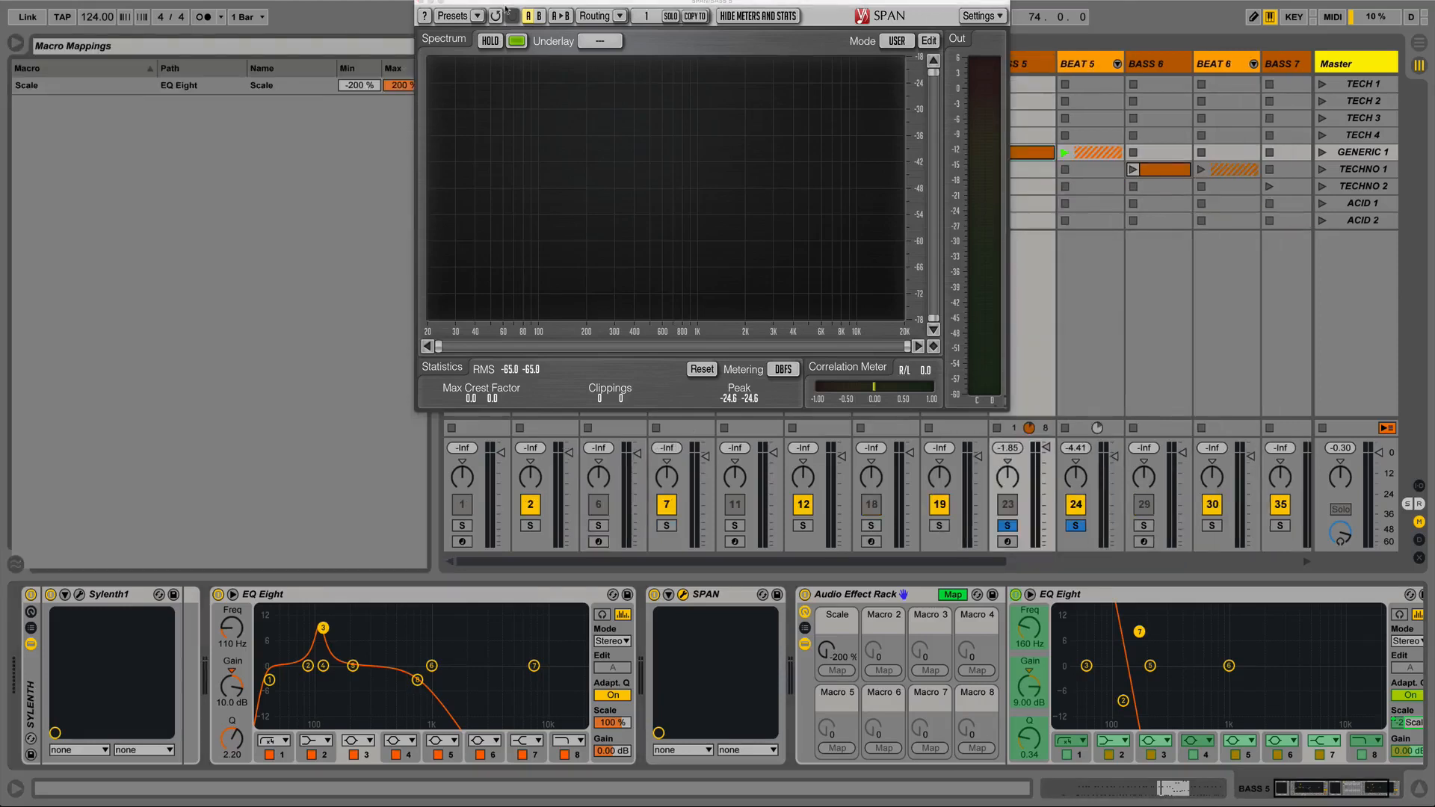
pyautogui.moveTo(507, 2); pyautogui.dragTo(661, 0)
pyautogui.click(359, 85)
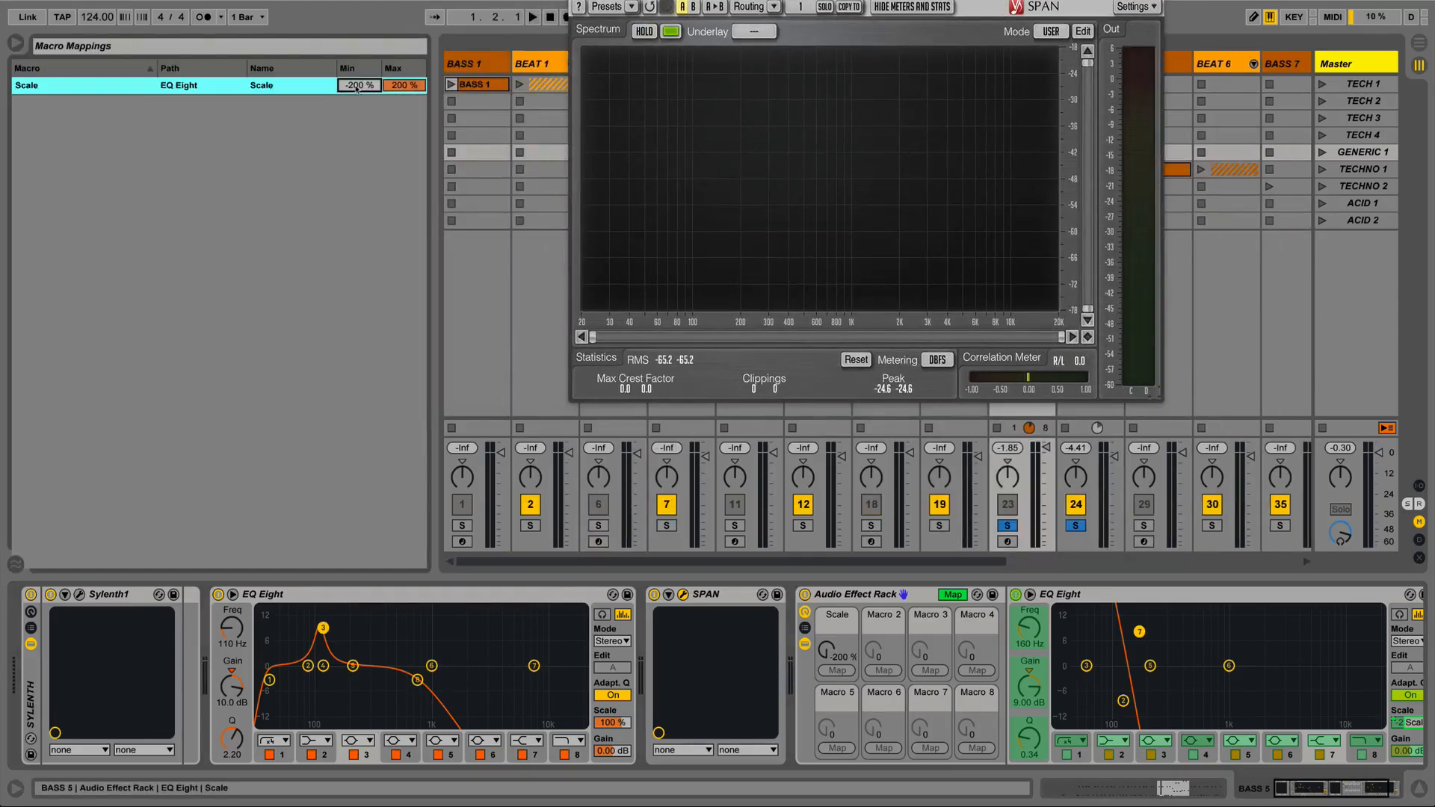
pyautogui.write('0')
pyautogui.press('Return')
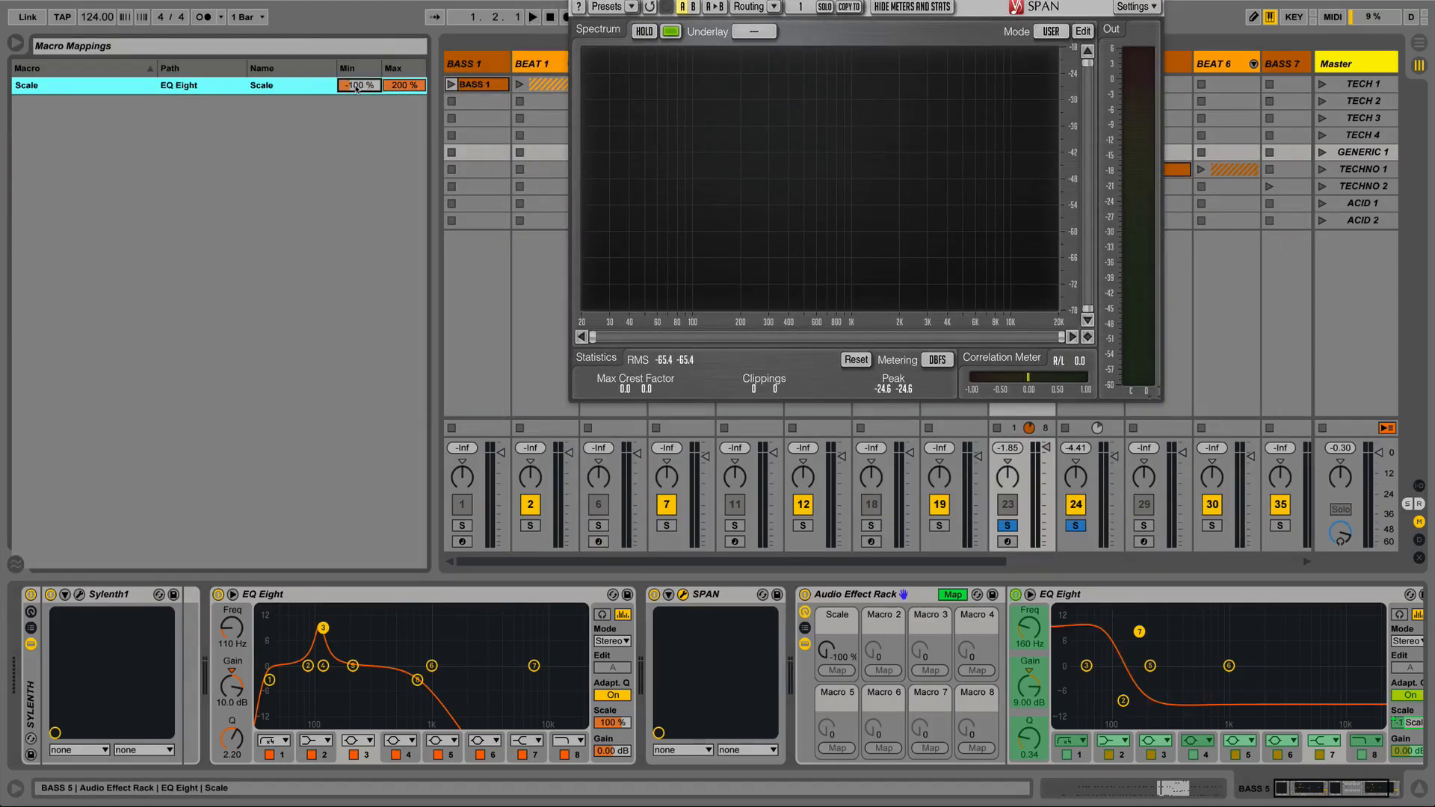
pyautogui.click(404, 87)
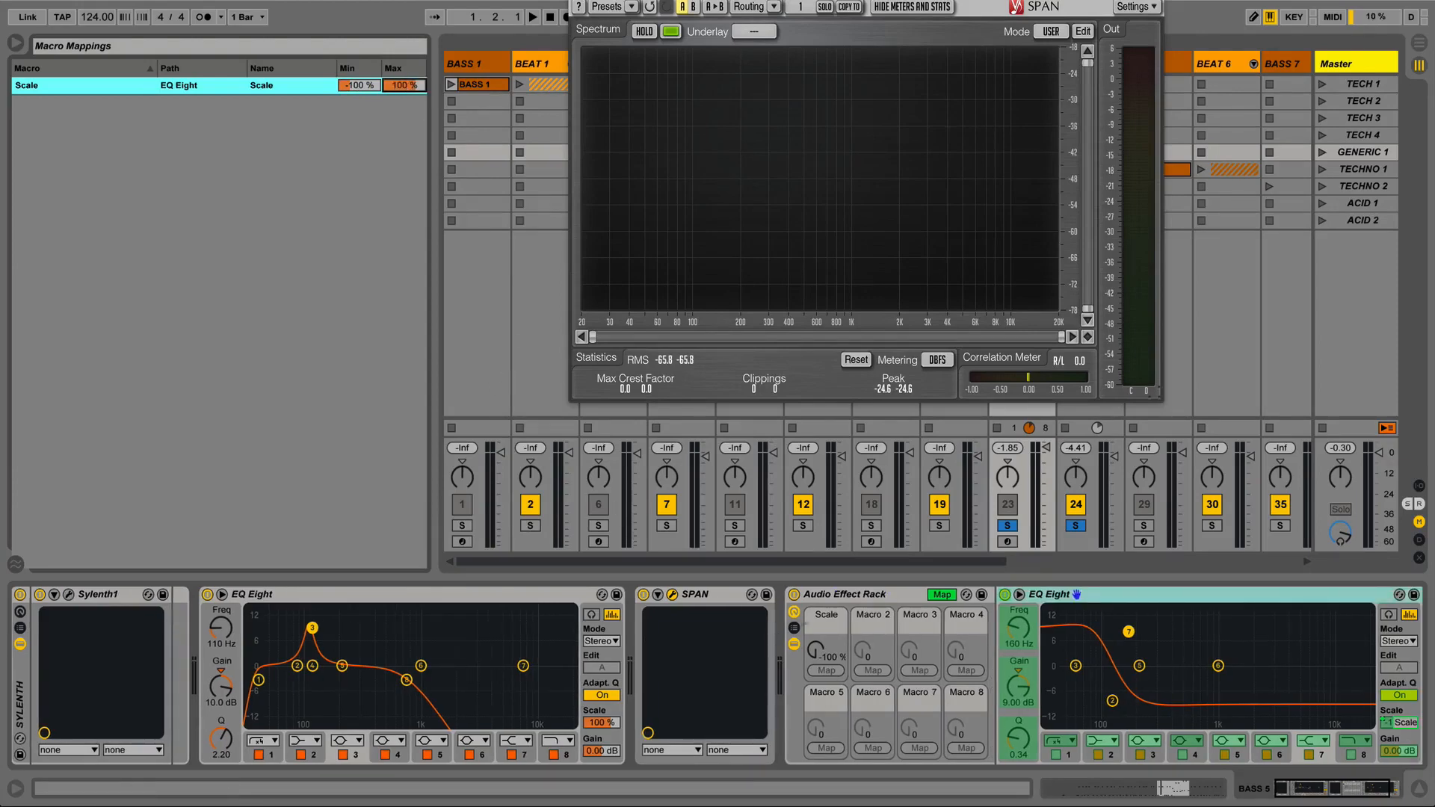
# Leave macro mapping and sweep the Scale macro during playback, bringing it to about 45 %.
pyautogui.click(941, 595)
pyautogui.moveTo(826, 654); pyautogui.dragTo(826, 583)
pyautogui.press('space')
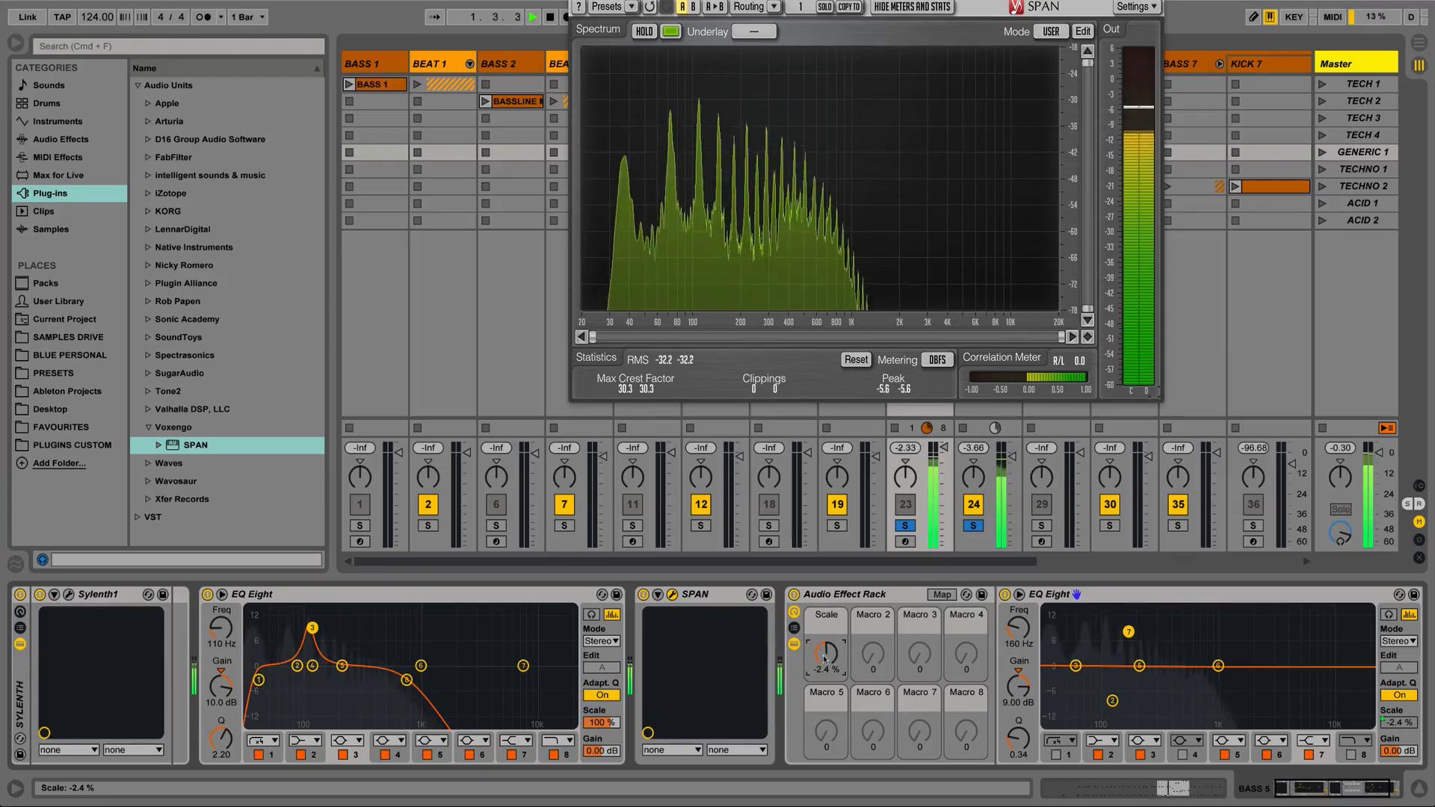
pyautogui.moveTo(825, 659)
pyautogui.mouseDown()
pyautogui.moveTo(826, 584)
pyautogui.moveTo(826, 724)
pyautogui.moveTo(825, 617)
pyautogui.moveTo(823, 667)
pyautogui.mouseUp()
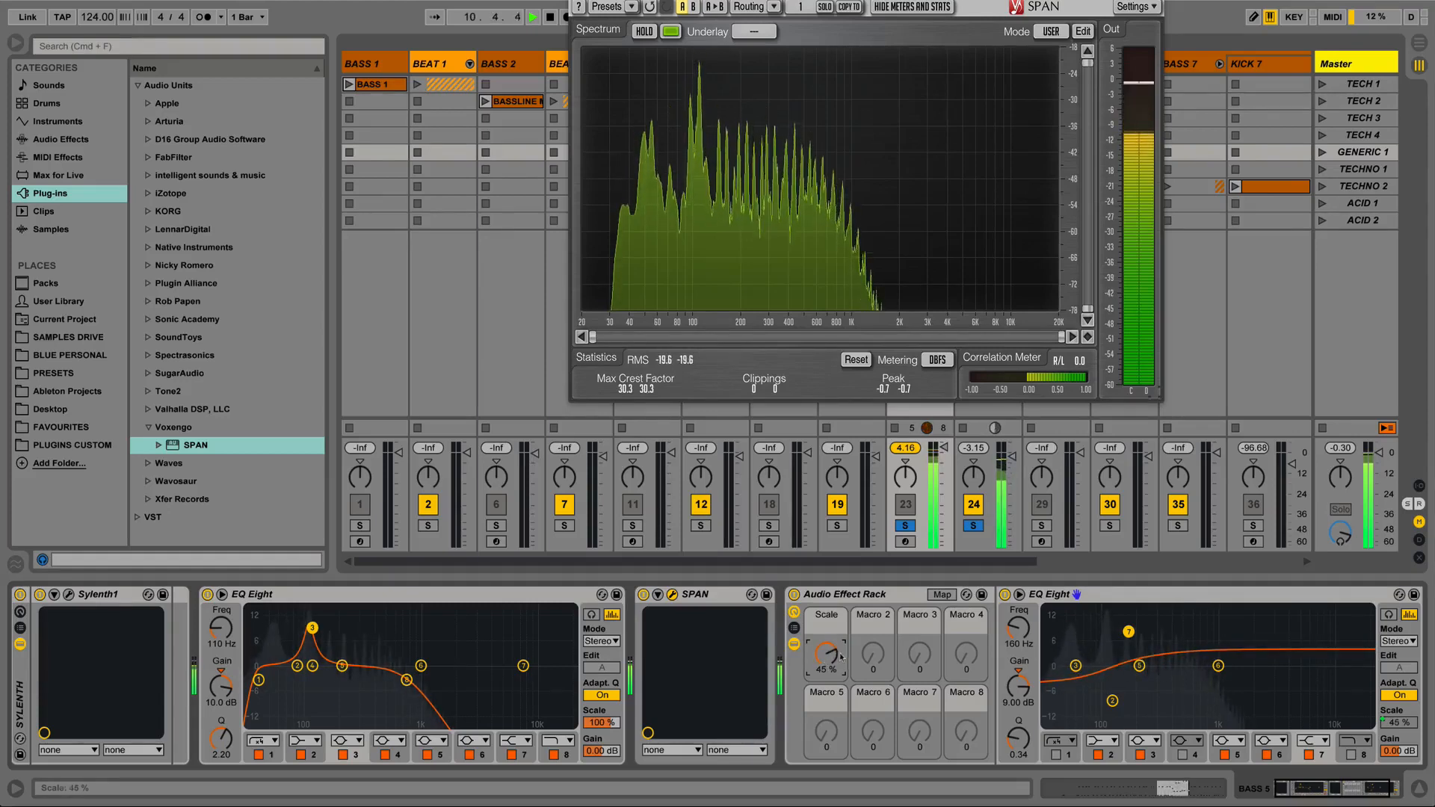
pyautogui.press('space')
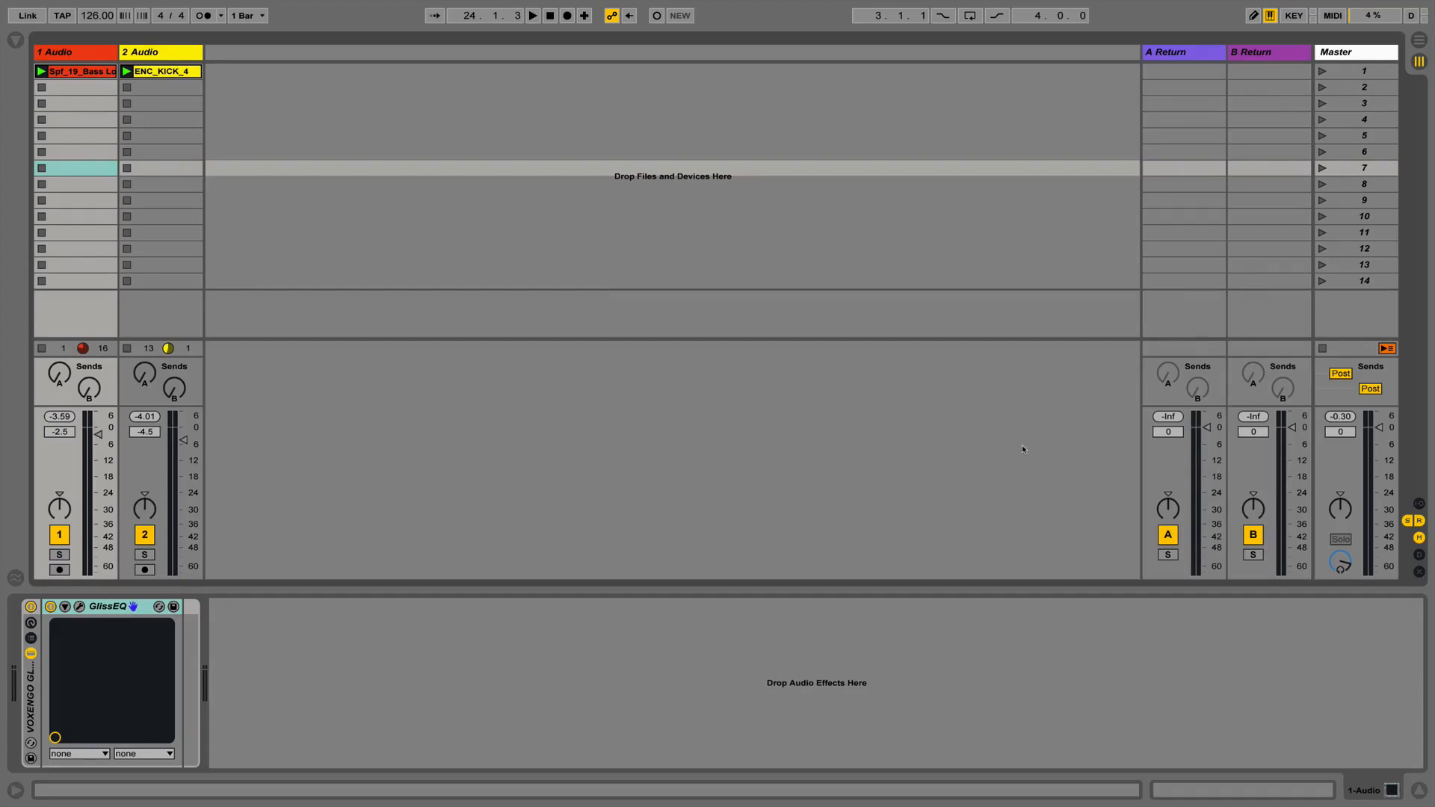
# Audition the bass track and the kick track soloed, one after the other.
pyautogui.click(59, 555)
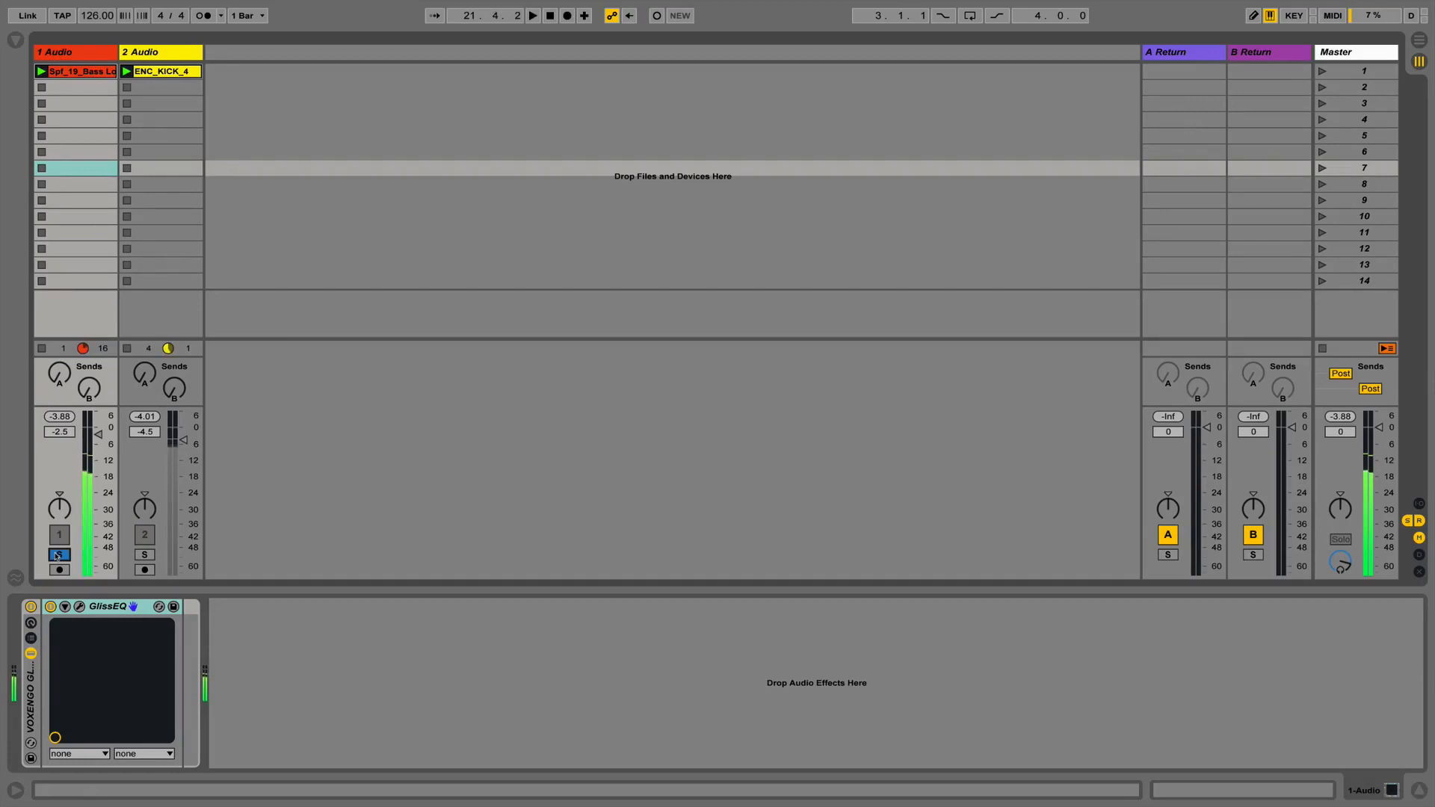
pyautogui.click(144, 554)
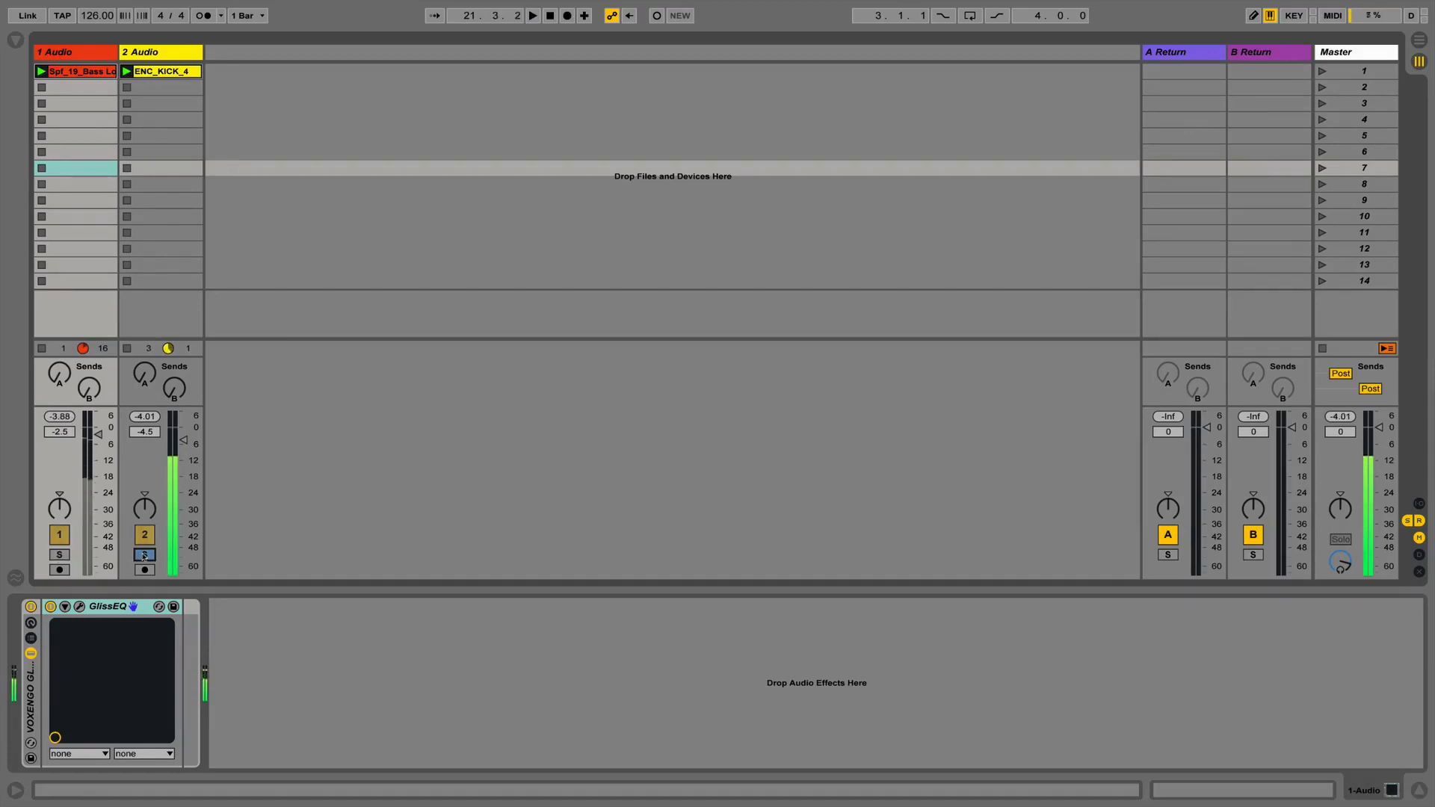
# Show the GlissEQ windows of the bass and kick tracks side by side and play both clips to compare their spectra.
pyautogui.click(79, 606)
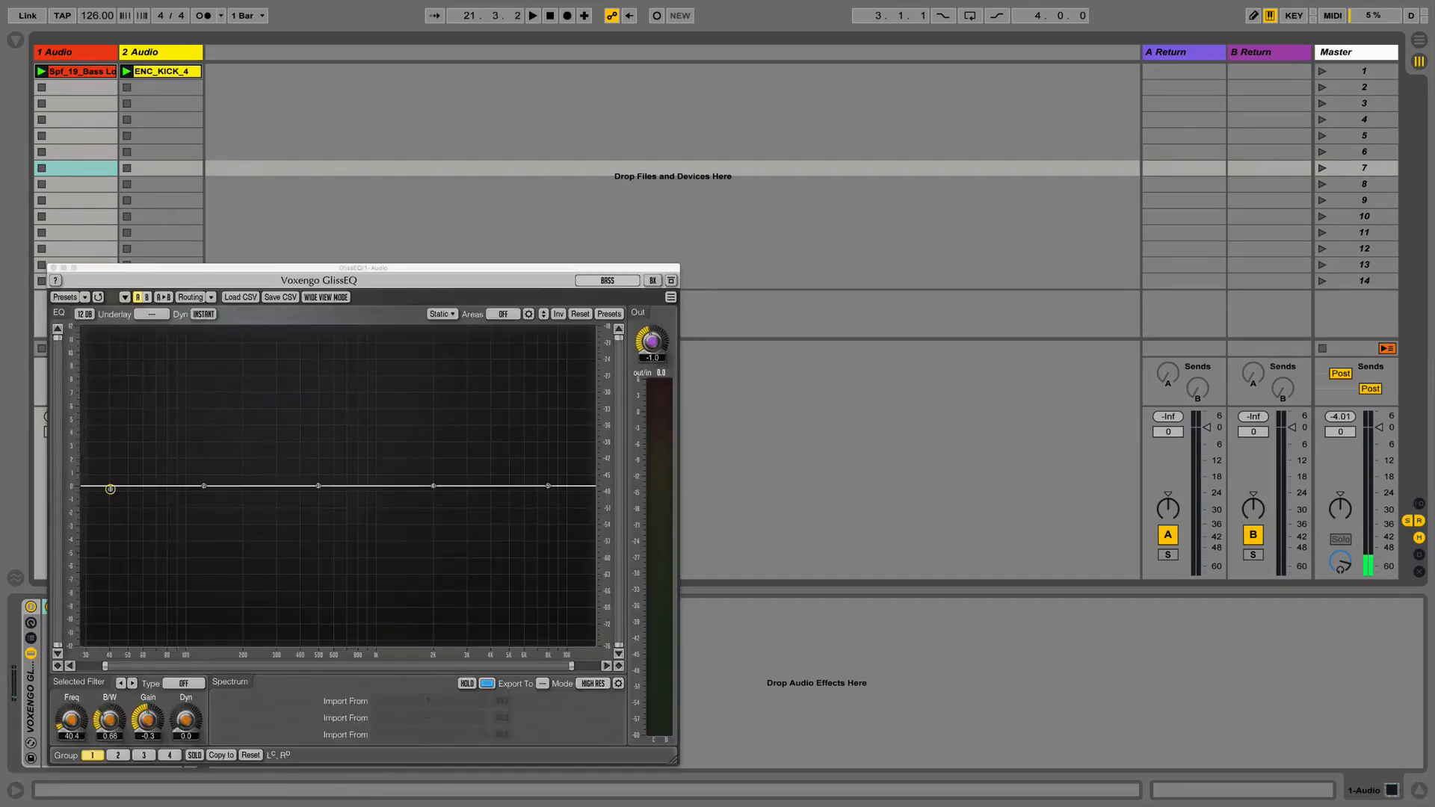
pyautogui.click(148, 185)
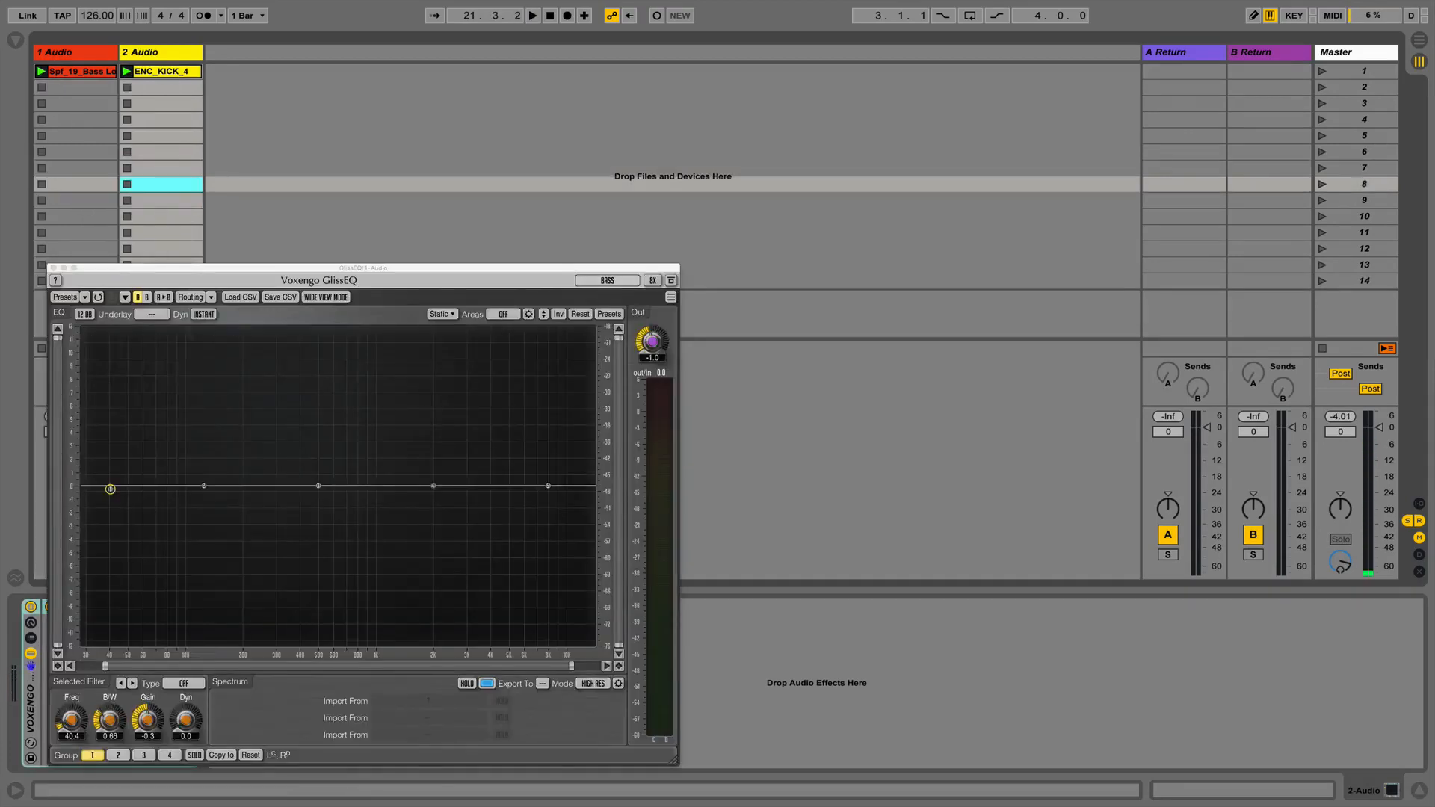
pyautogui.click(53, 268)
pyautogui.click(141, 57)
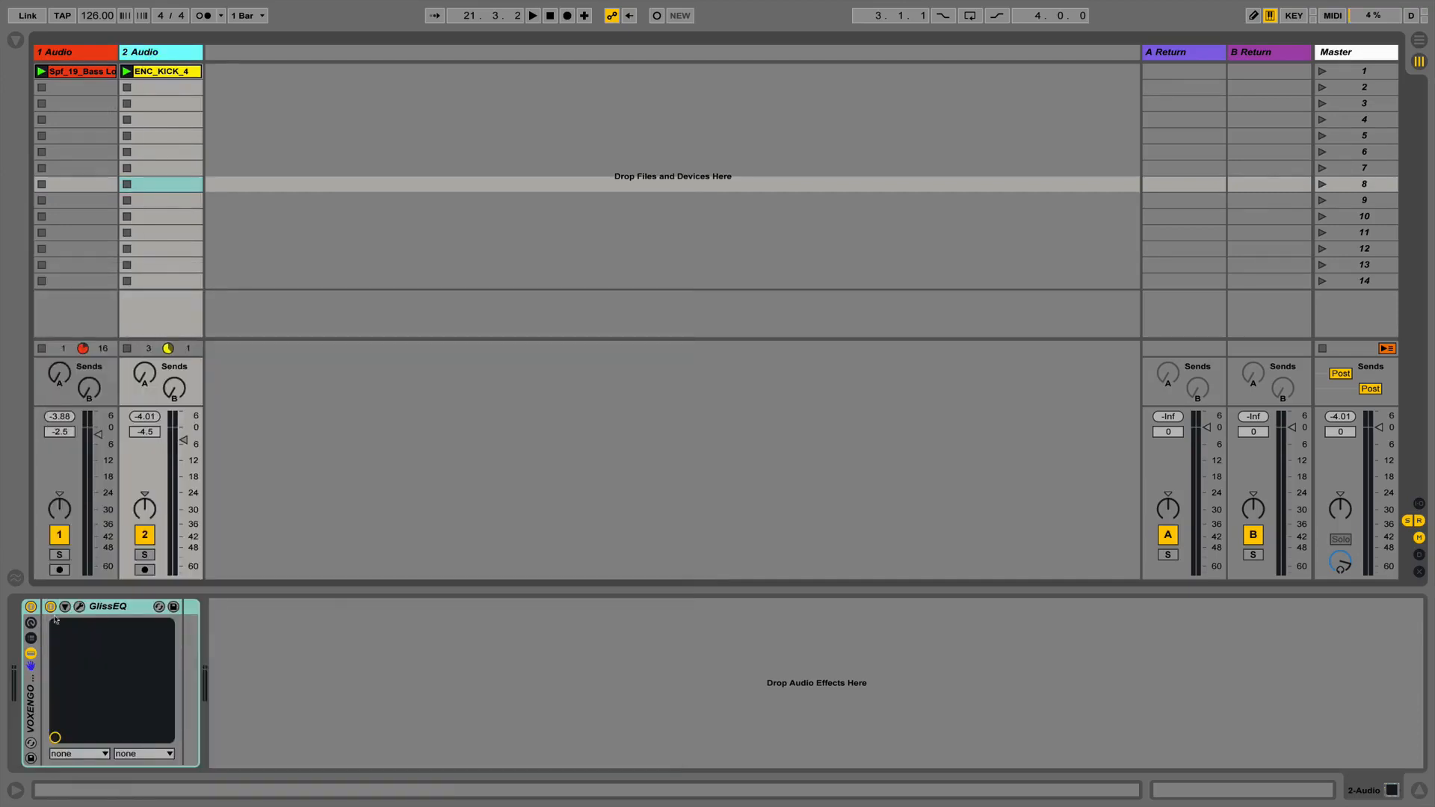
pyautogui.click(79, 606)
pyautogui.click(80, 87)
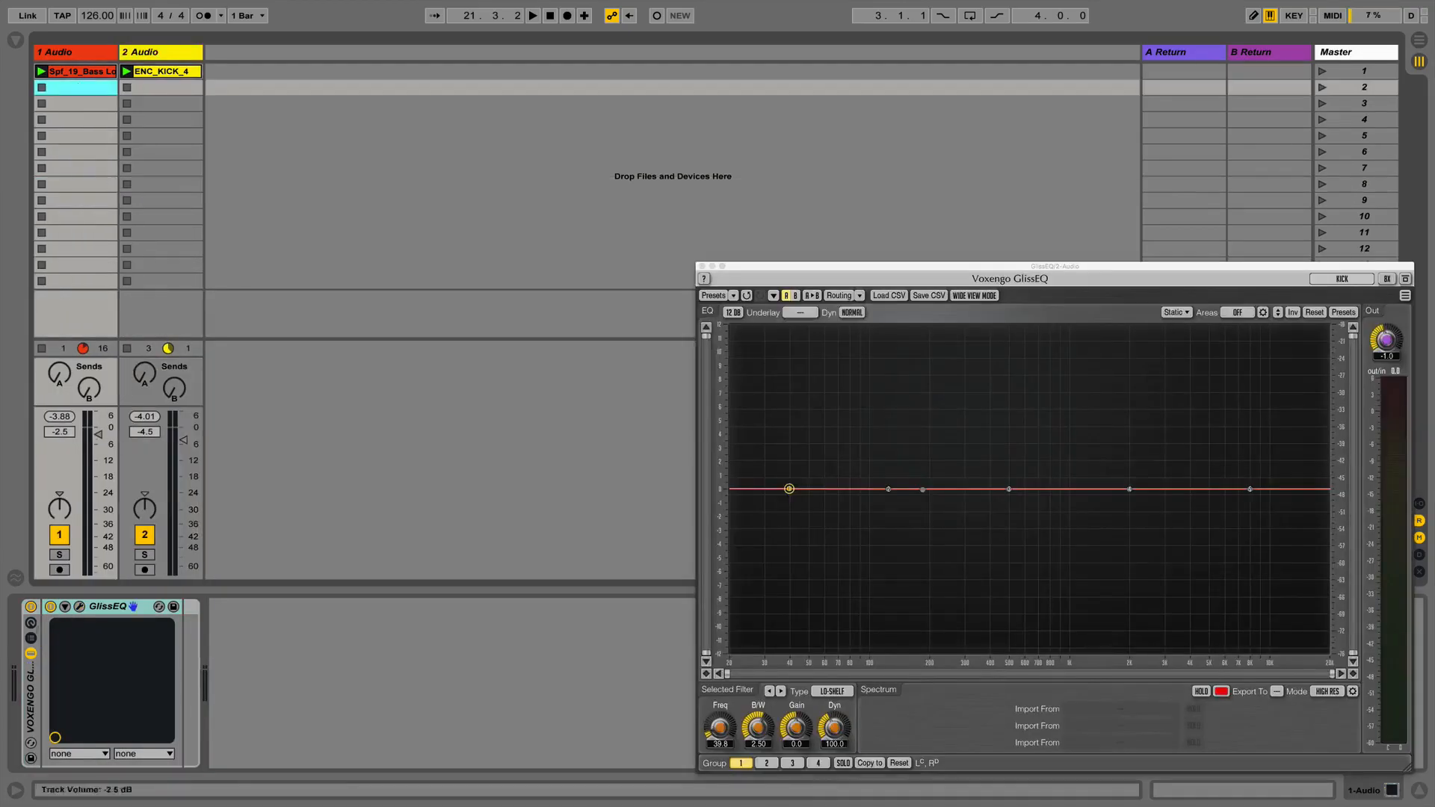
pyautogui.click(80, 607)
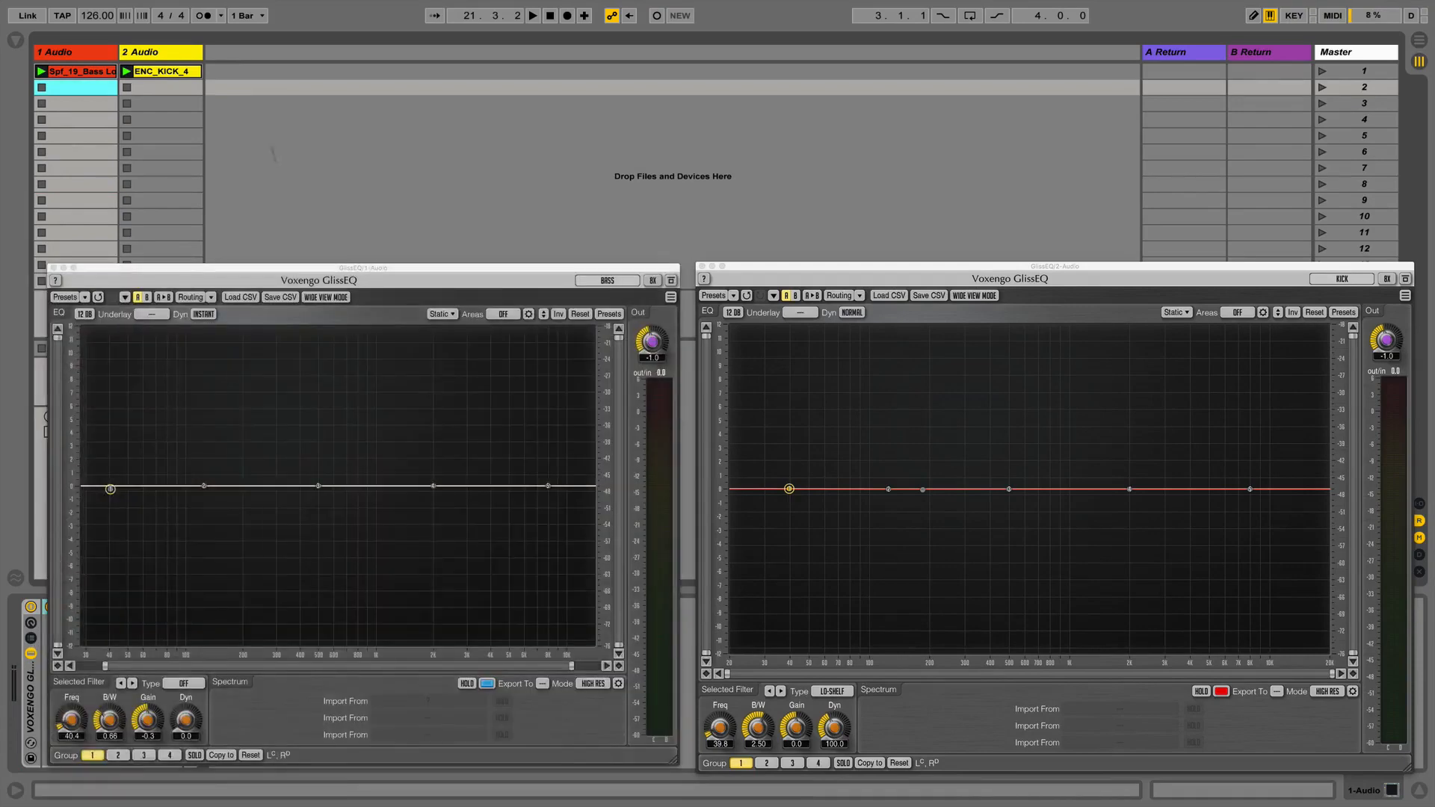
pyautogui.press('space')
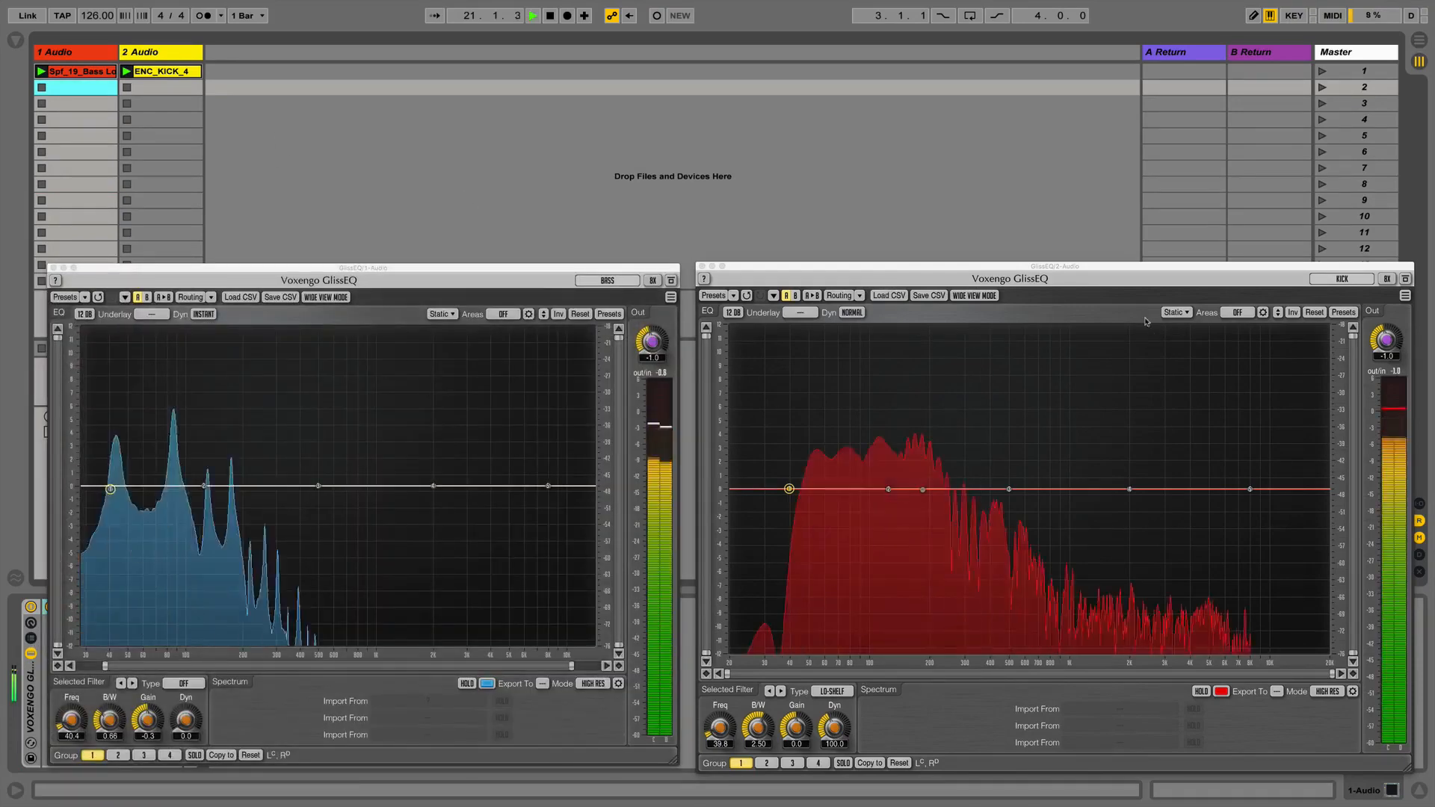
# Colour the kick track (2 Audio) red and the bass track (1 Audio) blue to match their spectrum displays.
pyautogui.rightClick(158, 52)
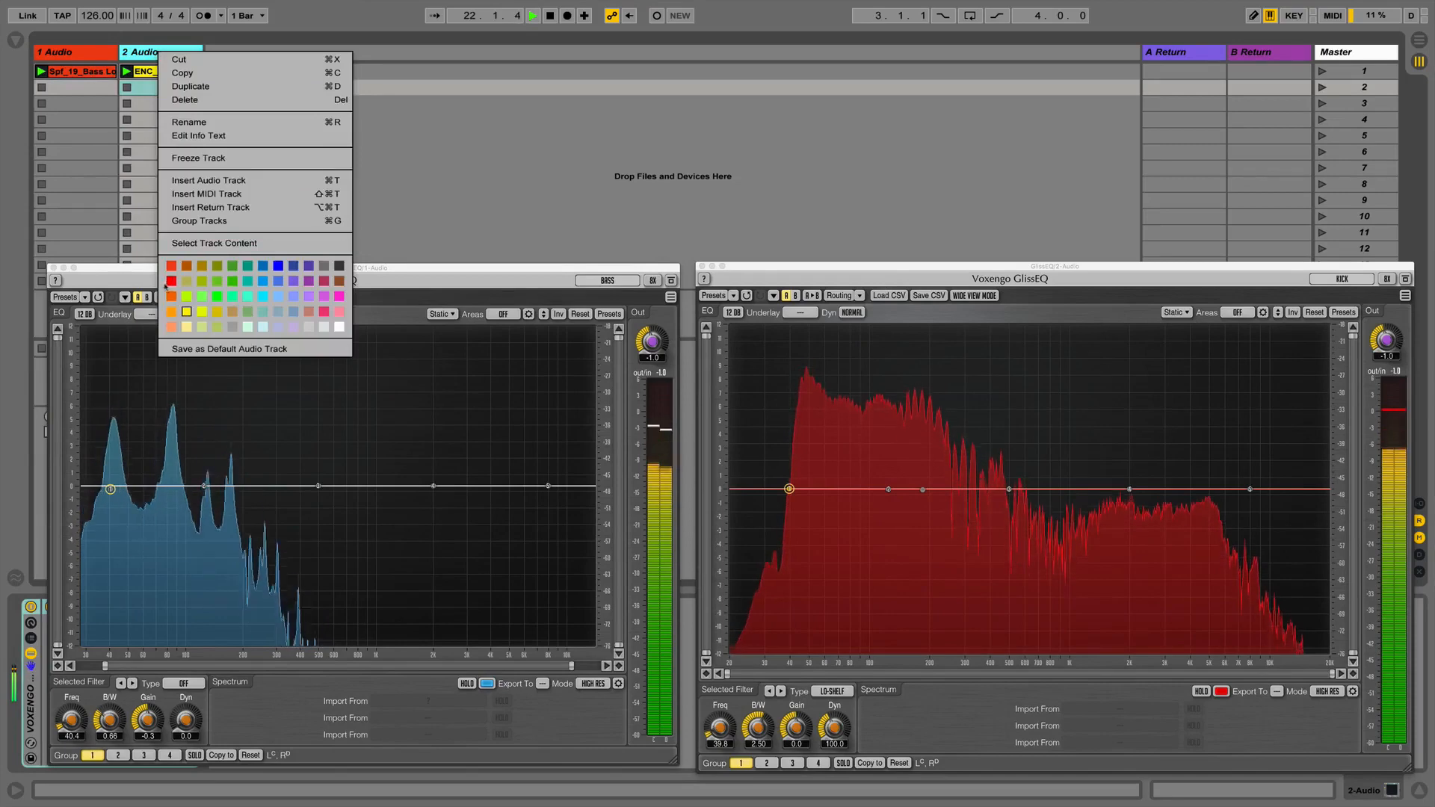
pyautogui.click(182, 285)
pyautogui.rightClick(69, 52)
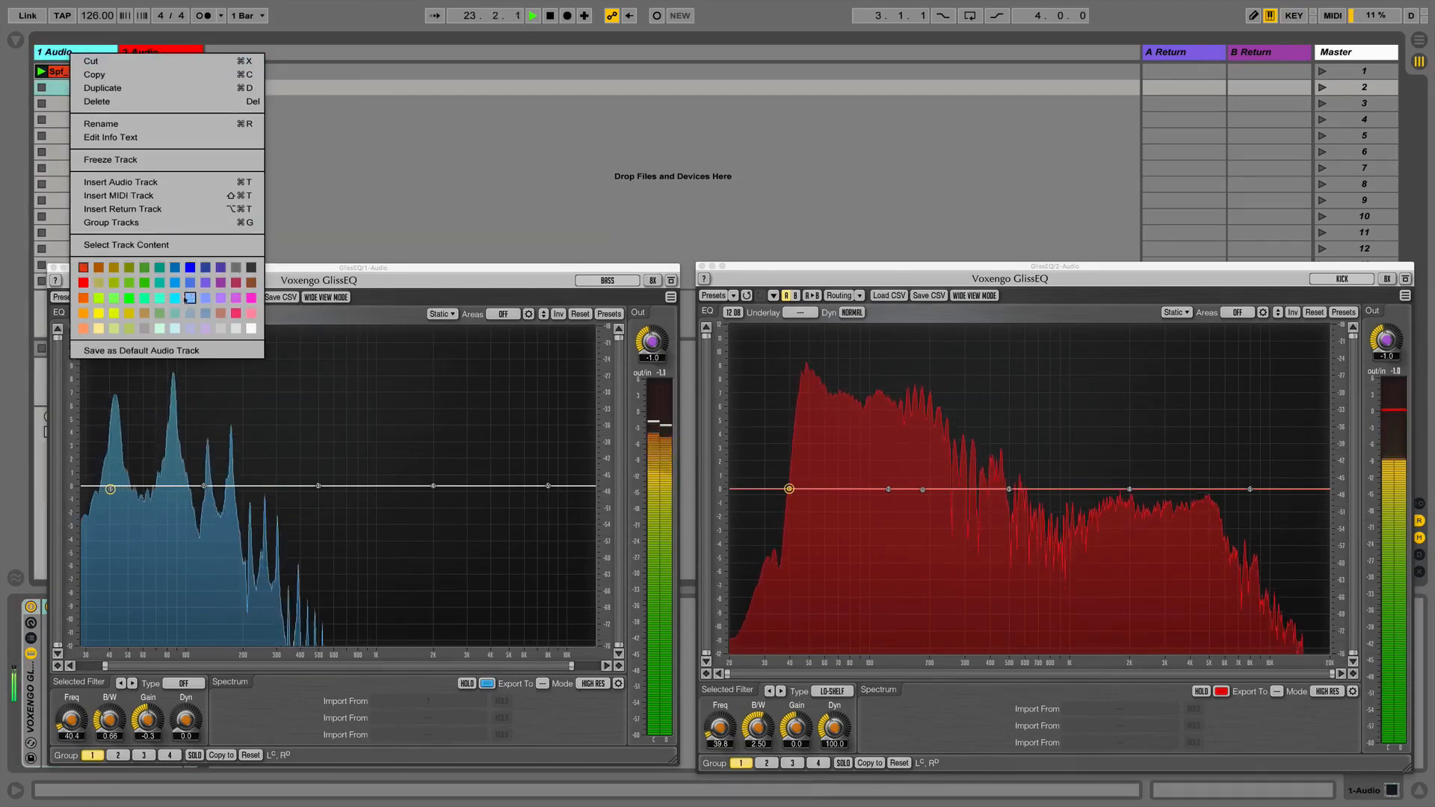
pyautogui.click(192, 283)
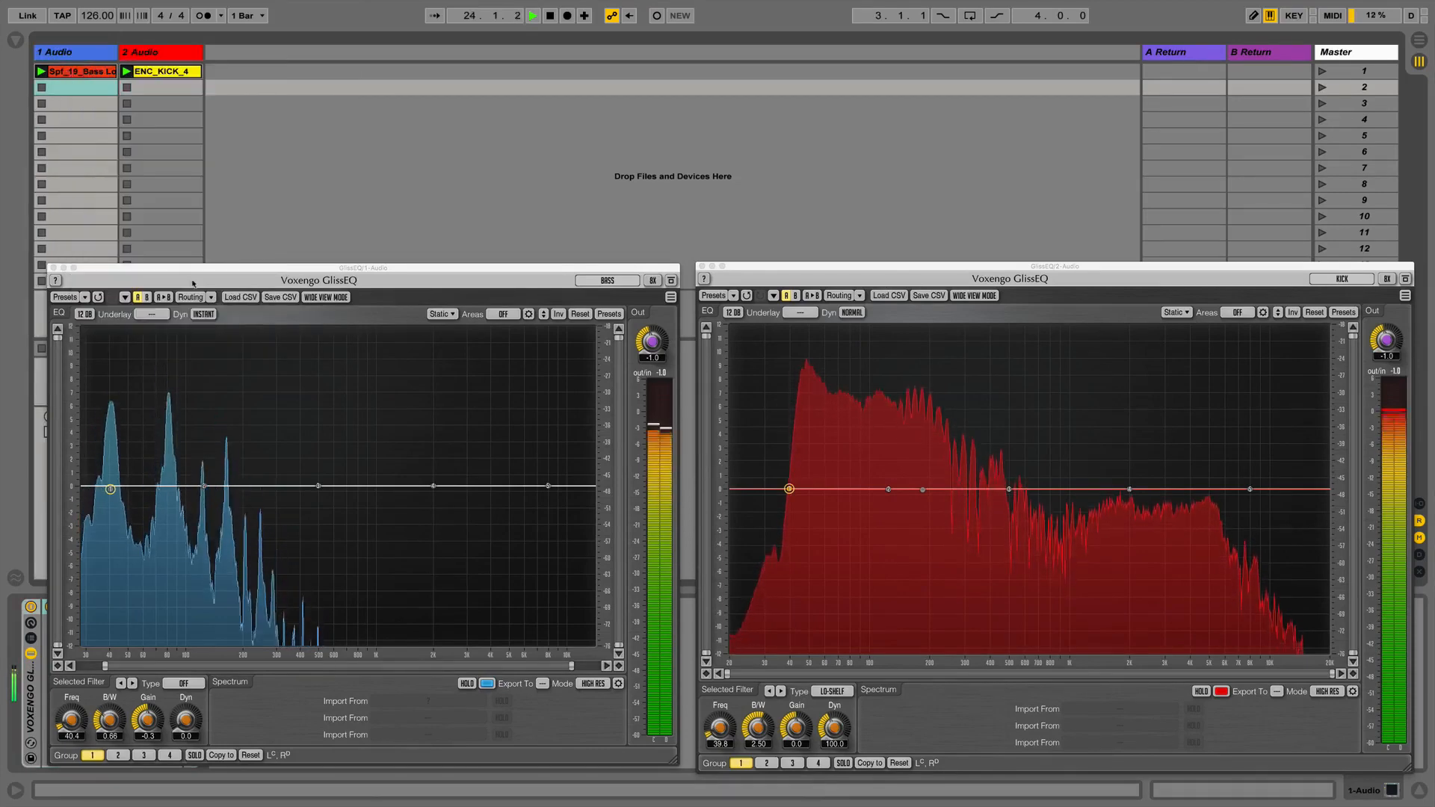
pyautogui.rightClick(59, 53)
pyautogui.click(170, 284)
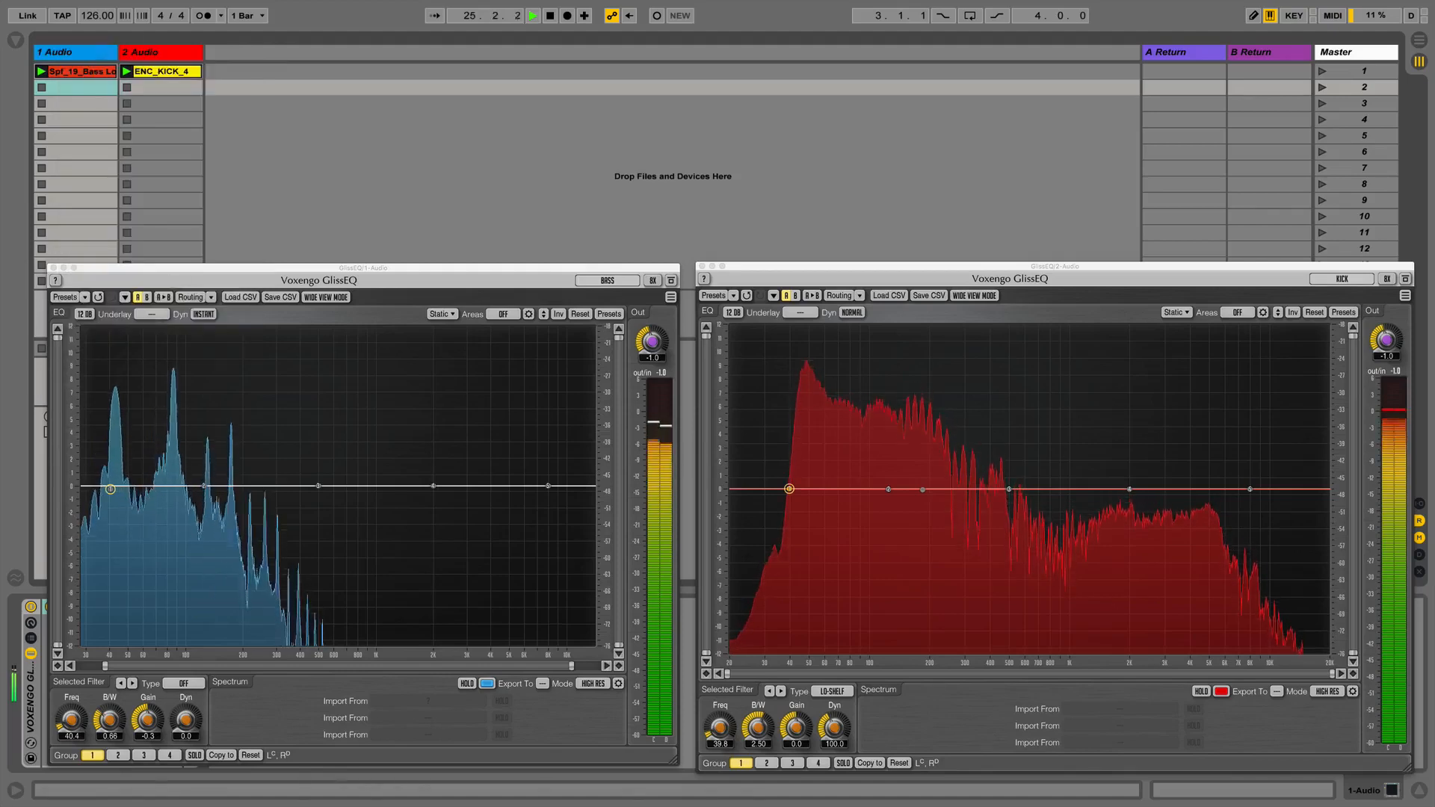
# Rename the second track KICK and try to rename the first track BASS.
pyautogui.click(139, 52)
pyautogui.press('super+r')
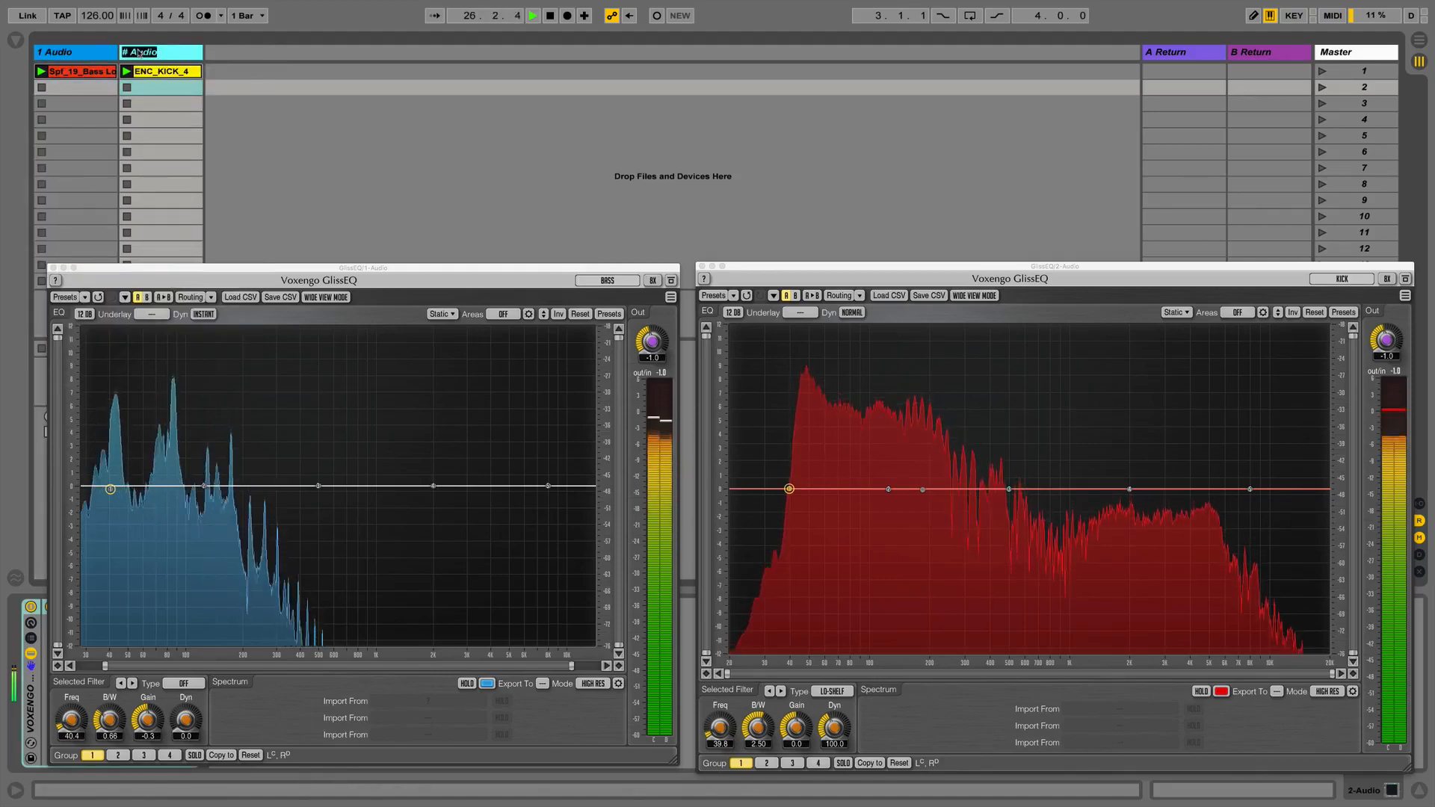
pyautogui.write('KICK')
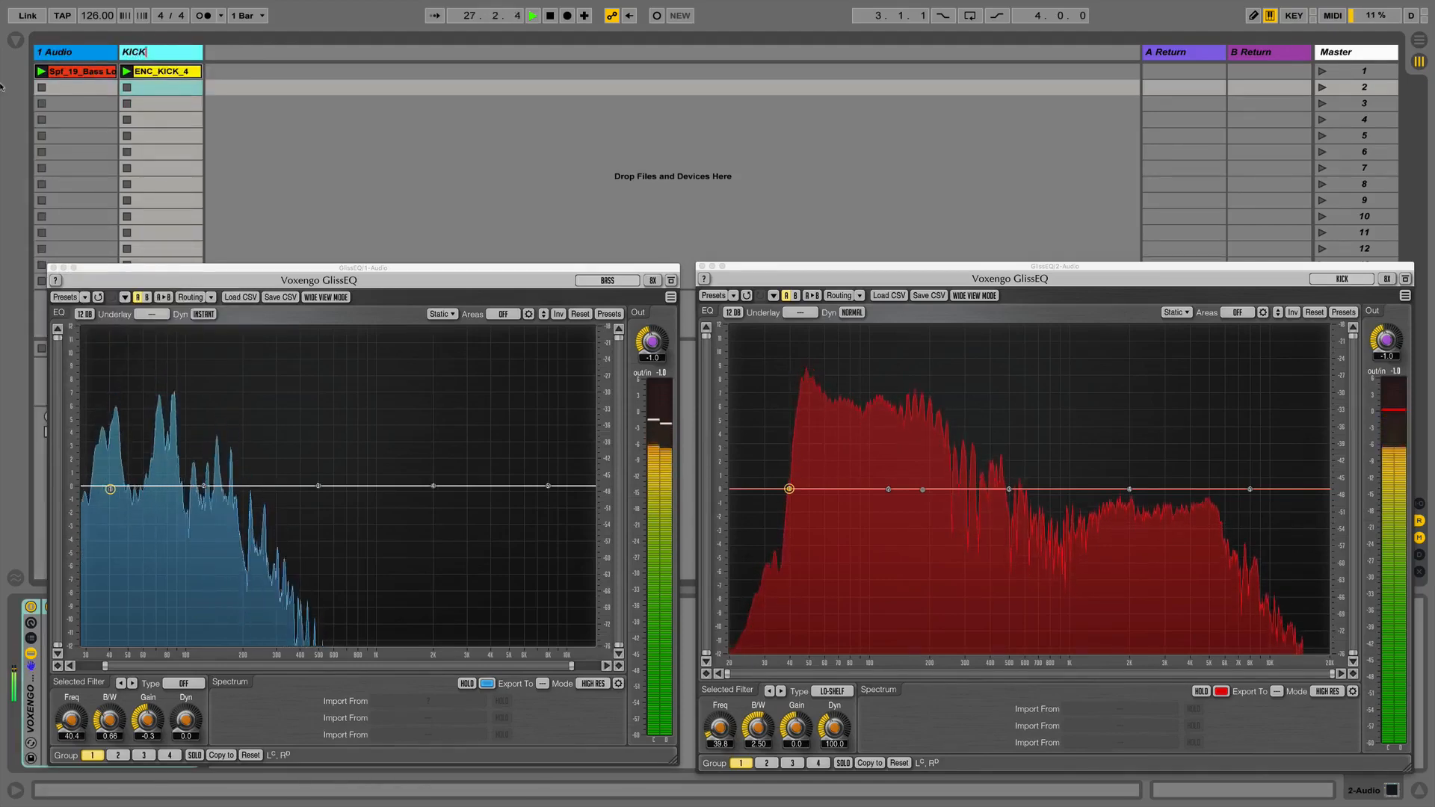
pyautogui.click(82, 58)
pyautogui.press('super+r')
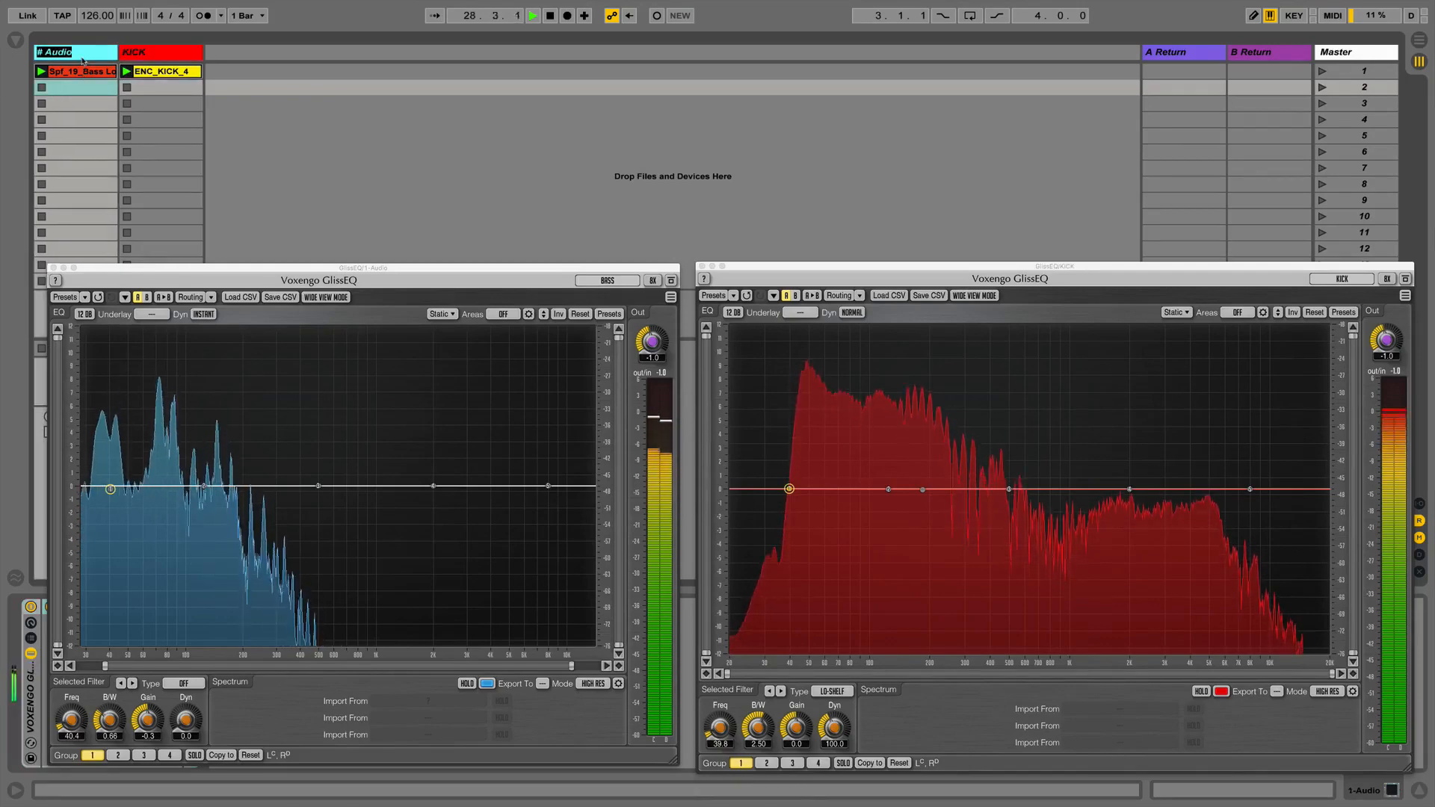
pyautogui.write('BASS')
pyautogui.click(420, 275)
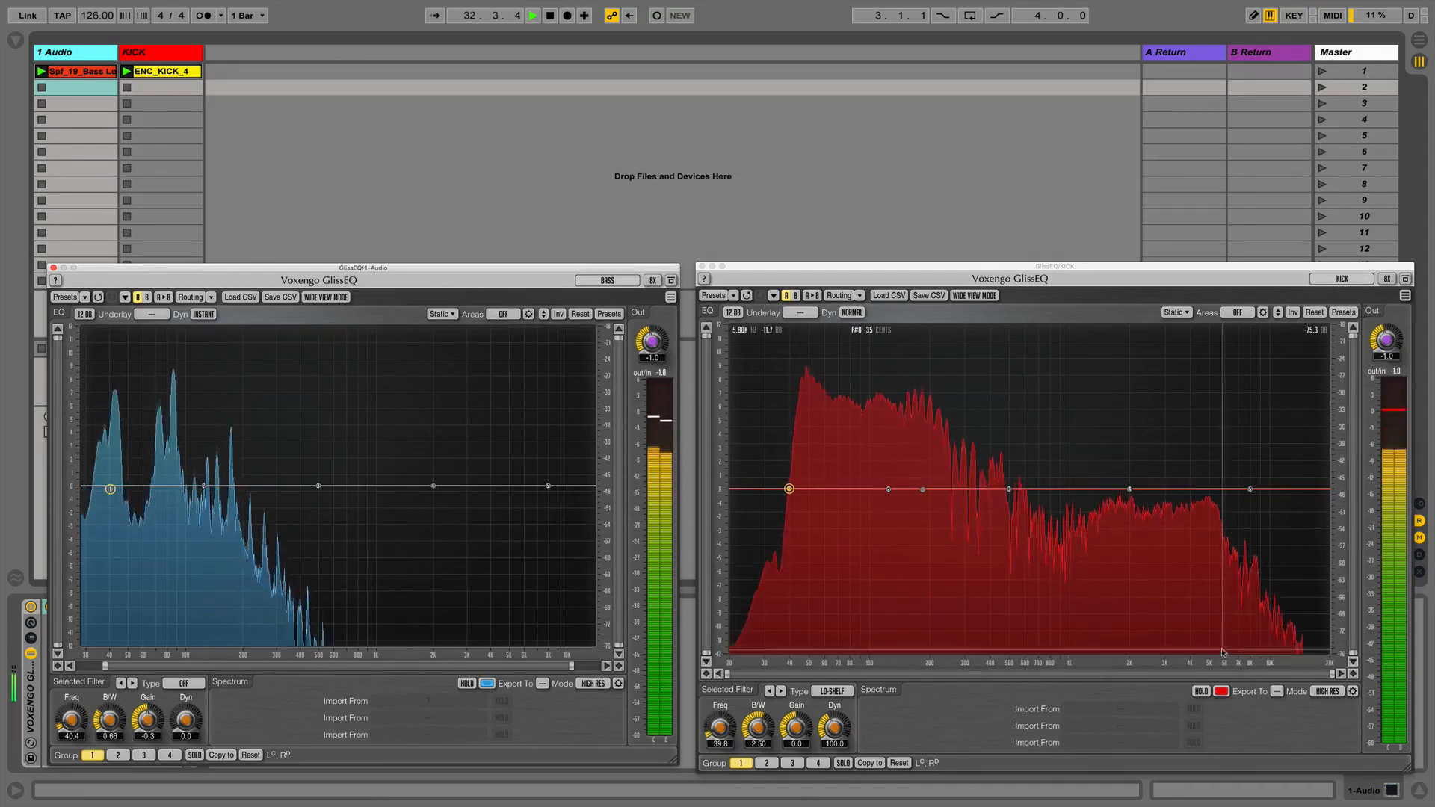
# Stop playback and step the kick's GlissEQ through the Bass, Basic and Octaves area overlays.
pyautogui.press('space')
pyautogui.click(1238, 313)
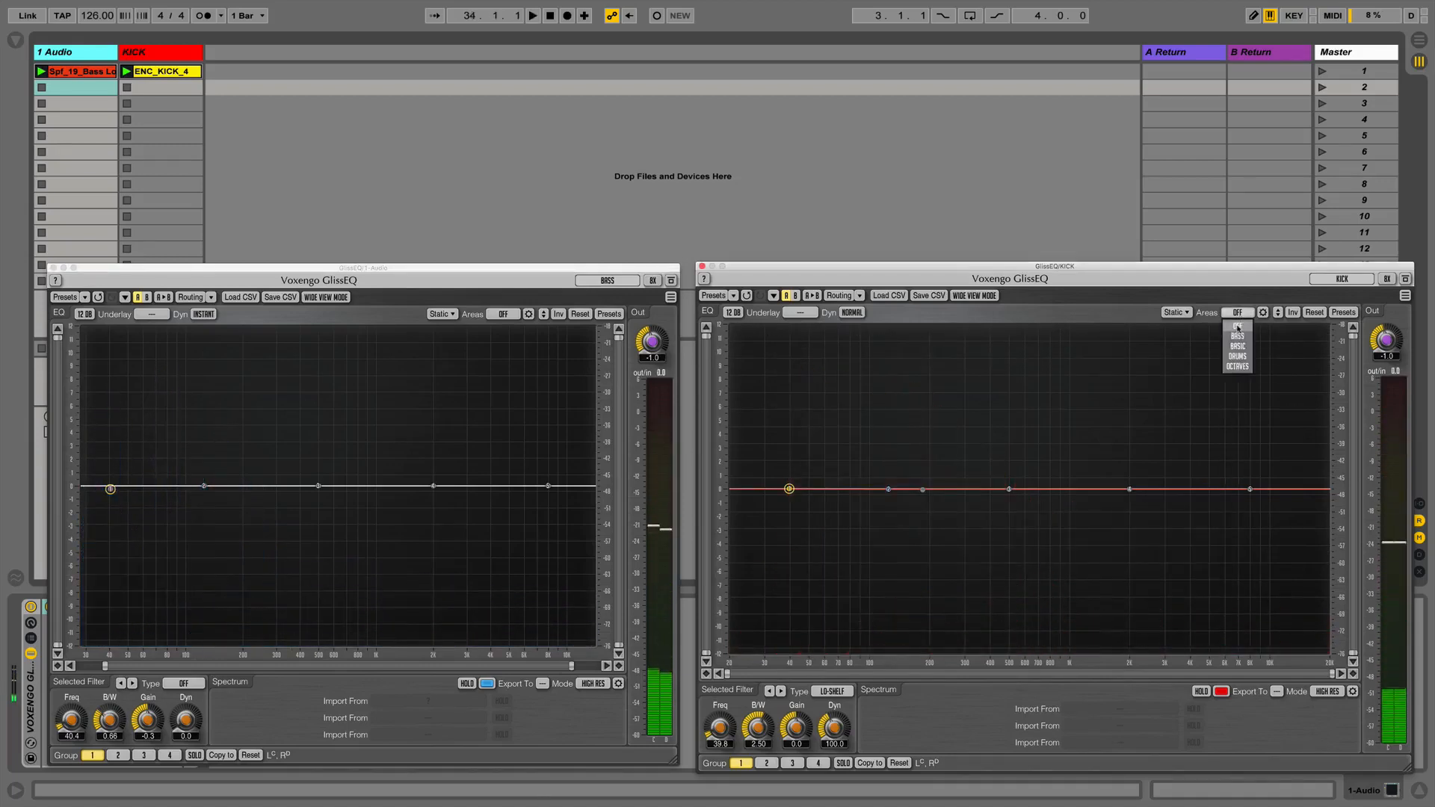
pyautogui.click(1237, 335)
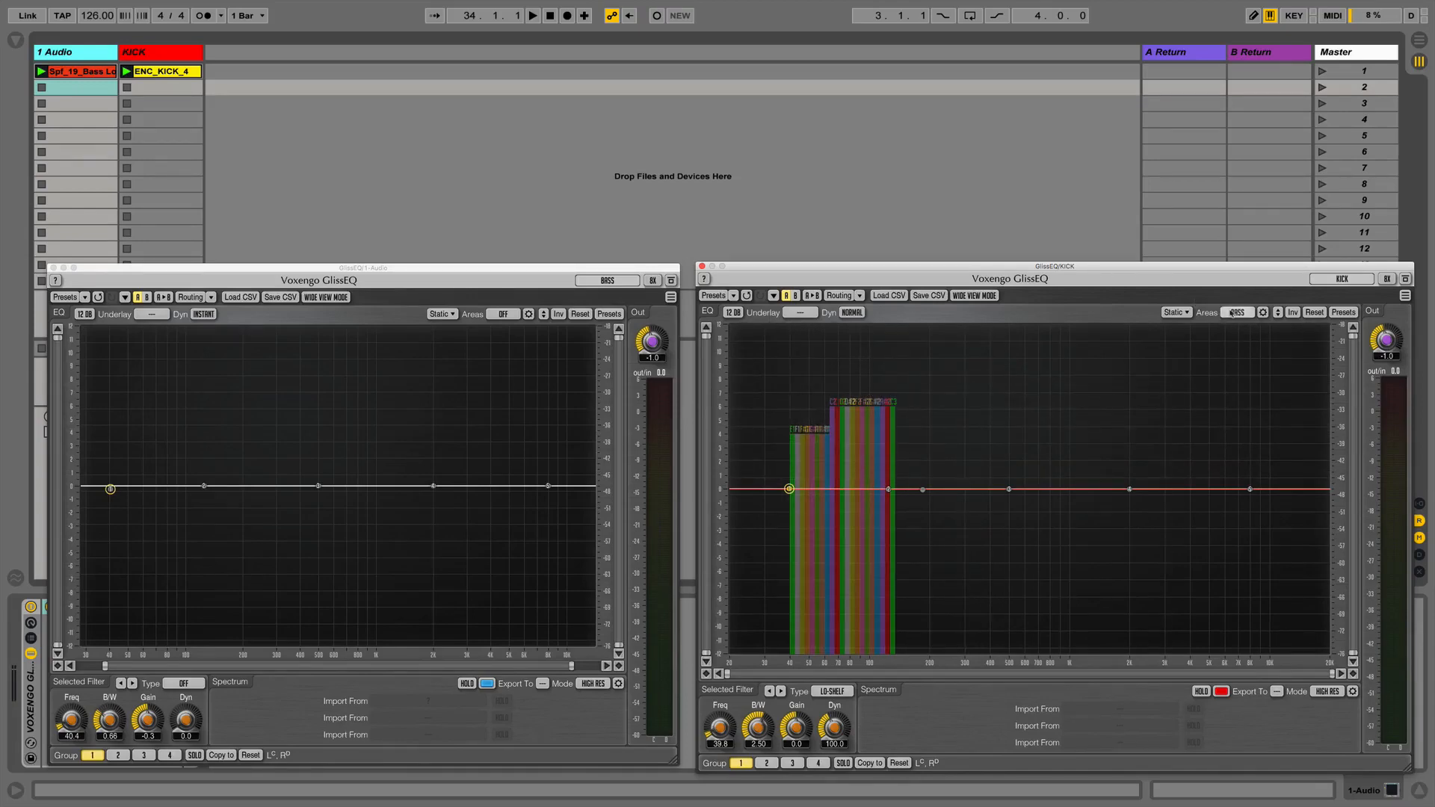
pyautogui.click(1232, 313)
pyautogui.click(1241, 346)
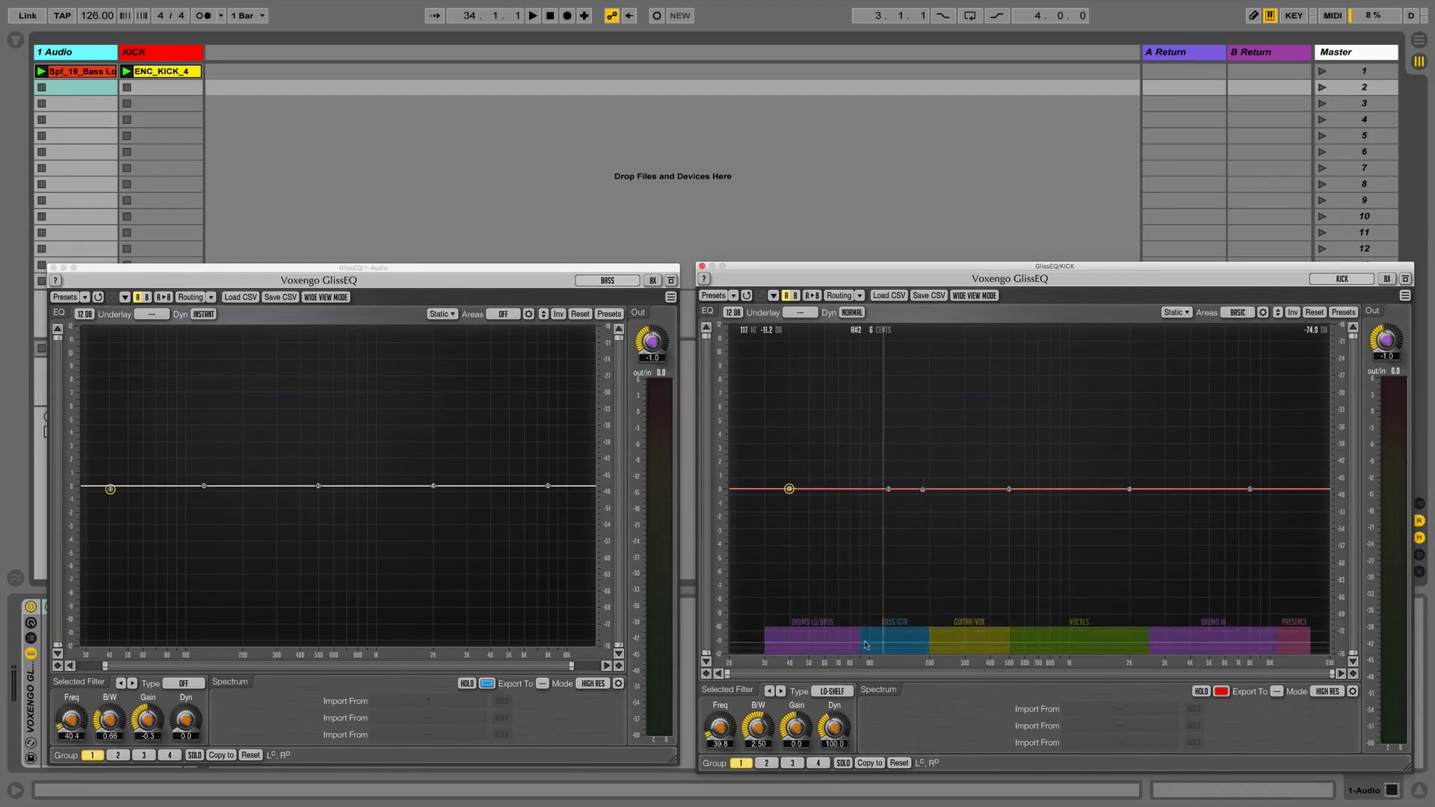
pyautogui.click(1247, 314)
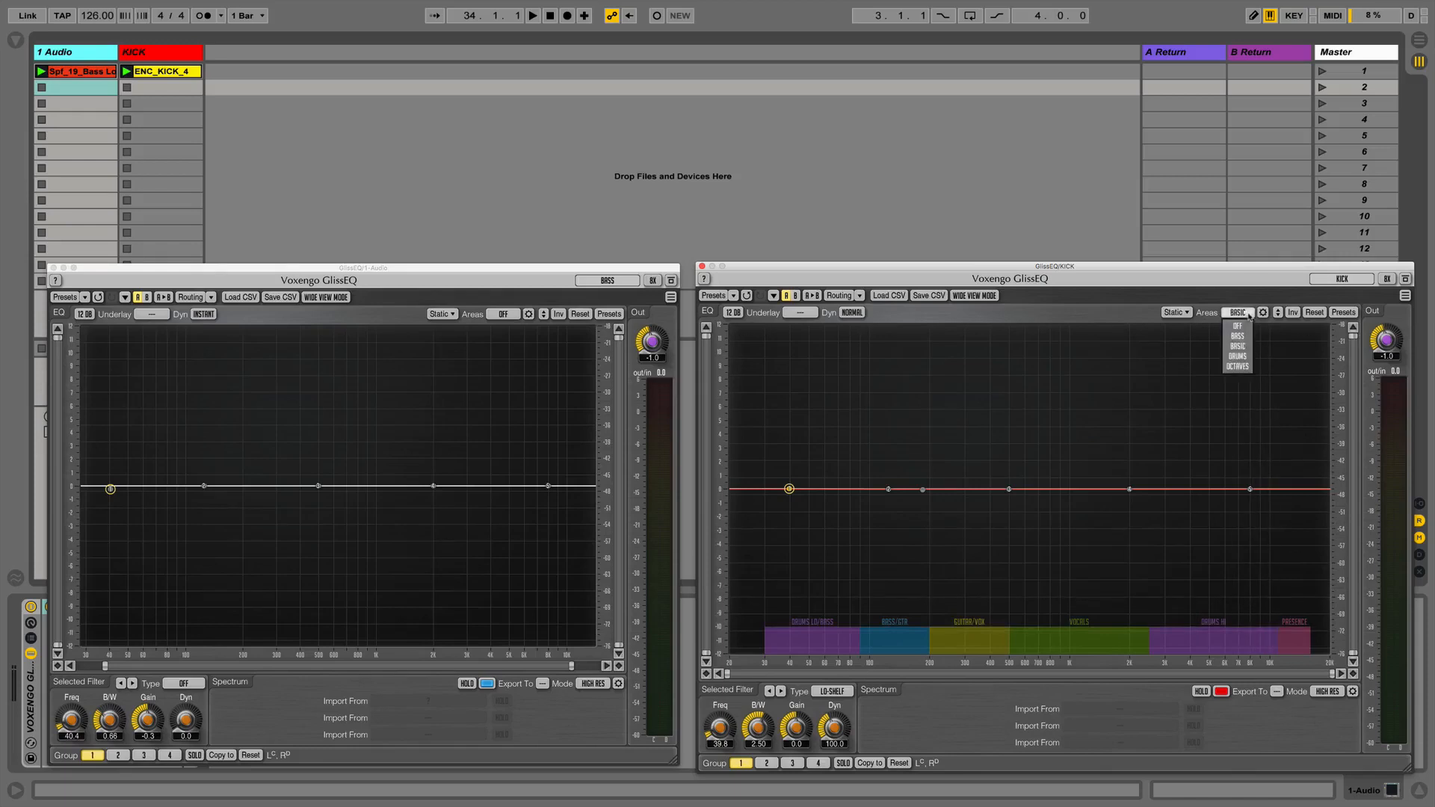
pyautogui.click(1244, 366)
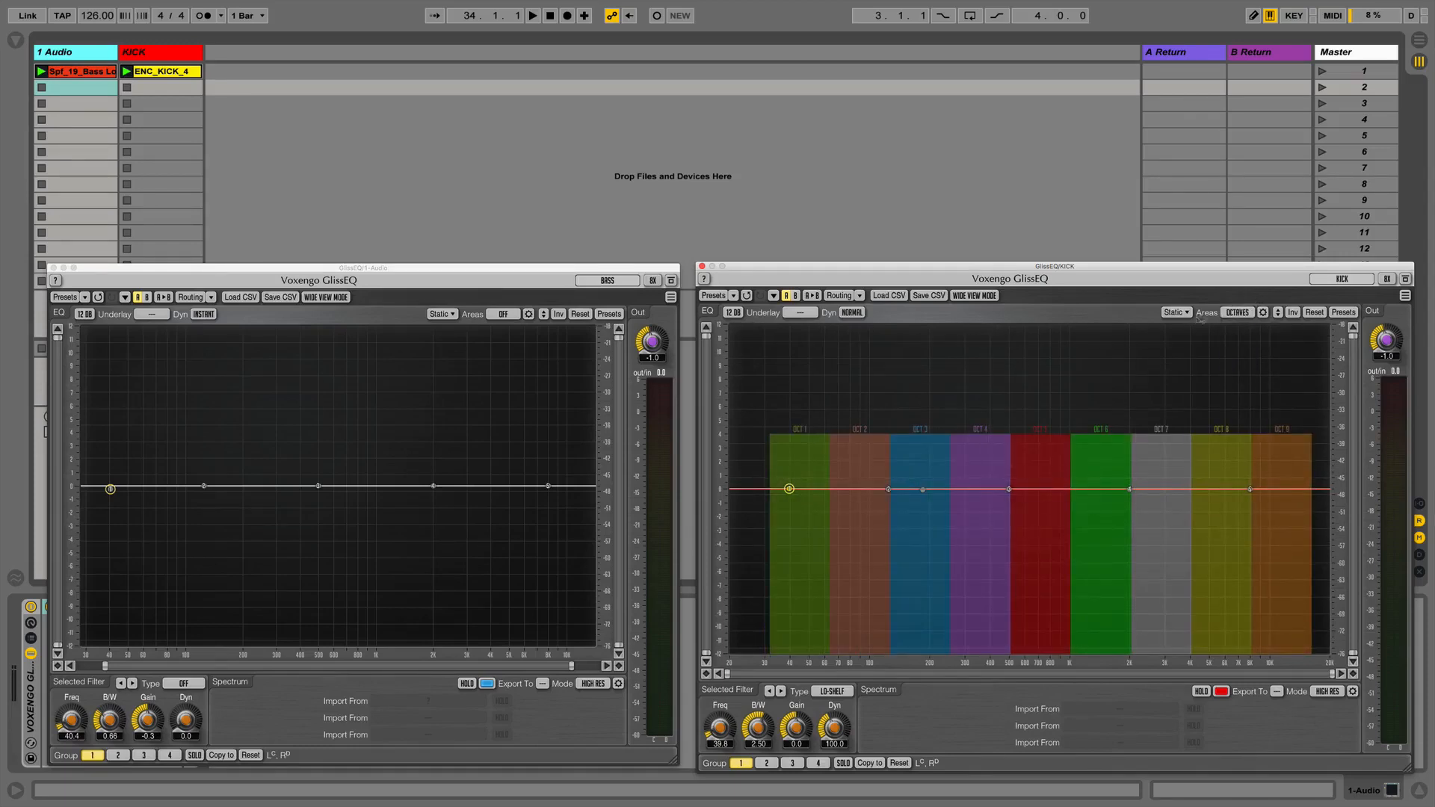
# Load CUSTOM EQ AREA TEMPLATE.csv as the EQ areas of the kick's GlissEQ.
pyautogui.click(1262, 313)
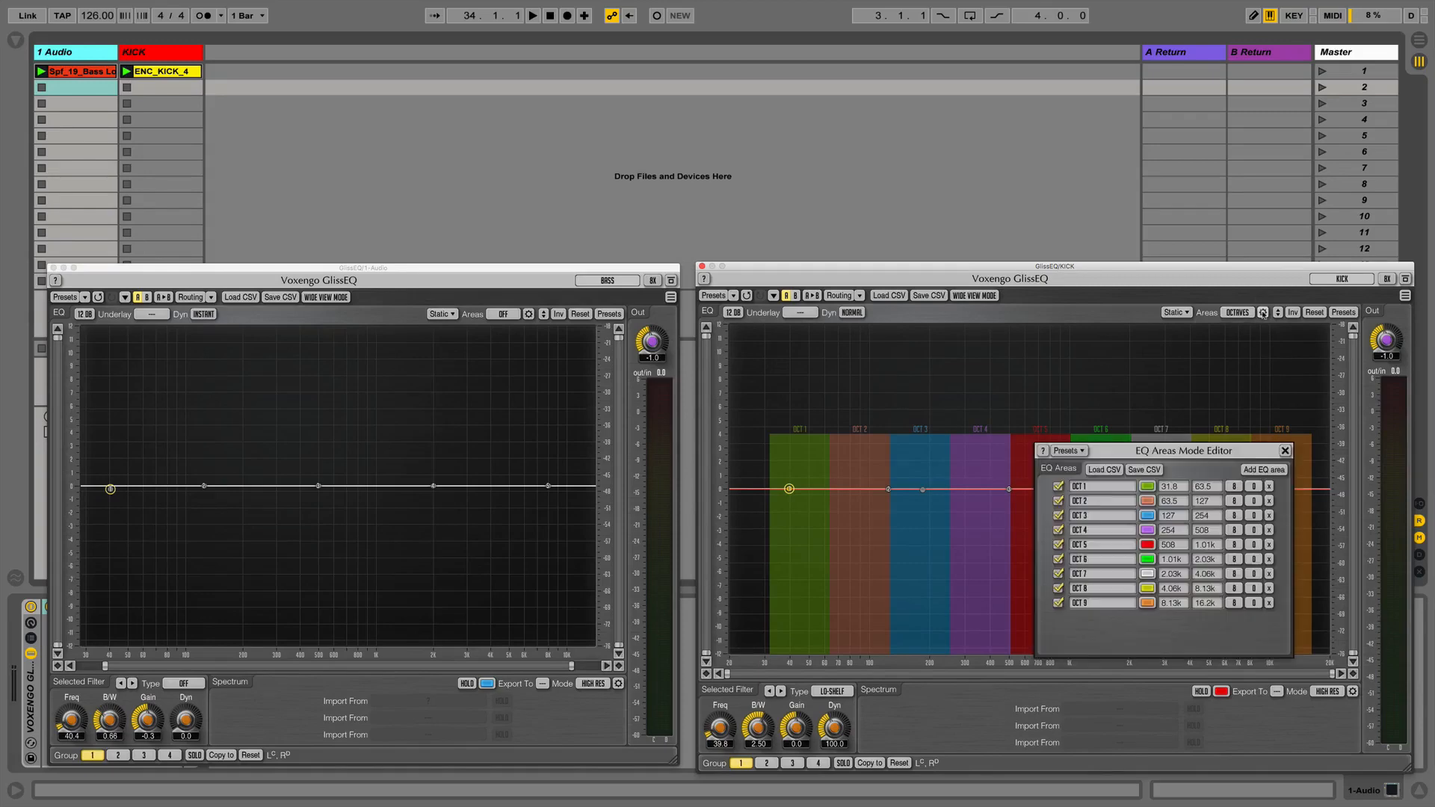
pyautogui.click(1102, 471)
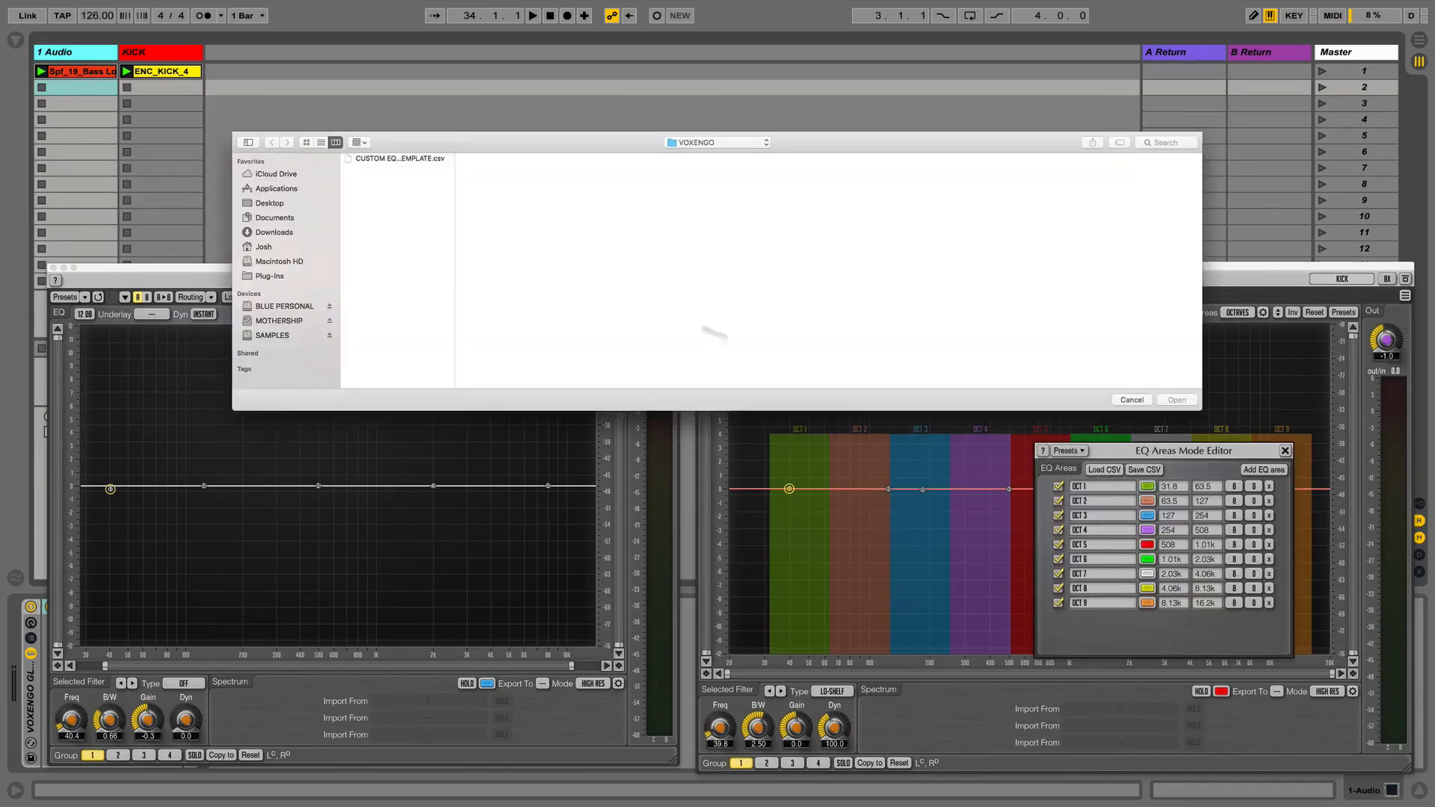
pyautogui.click(434, 159)
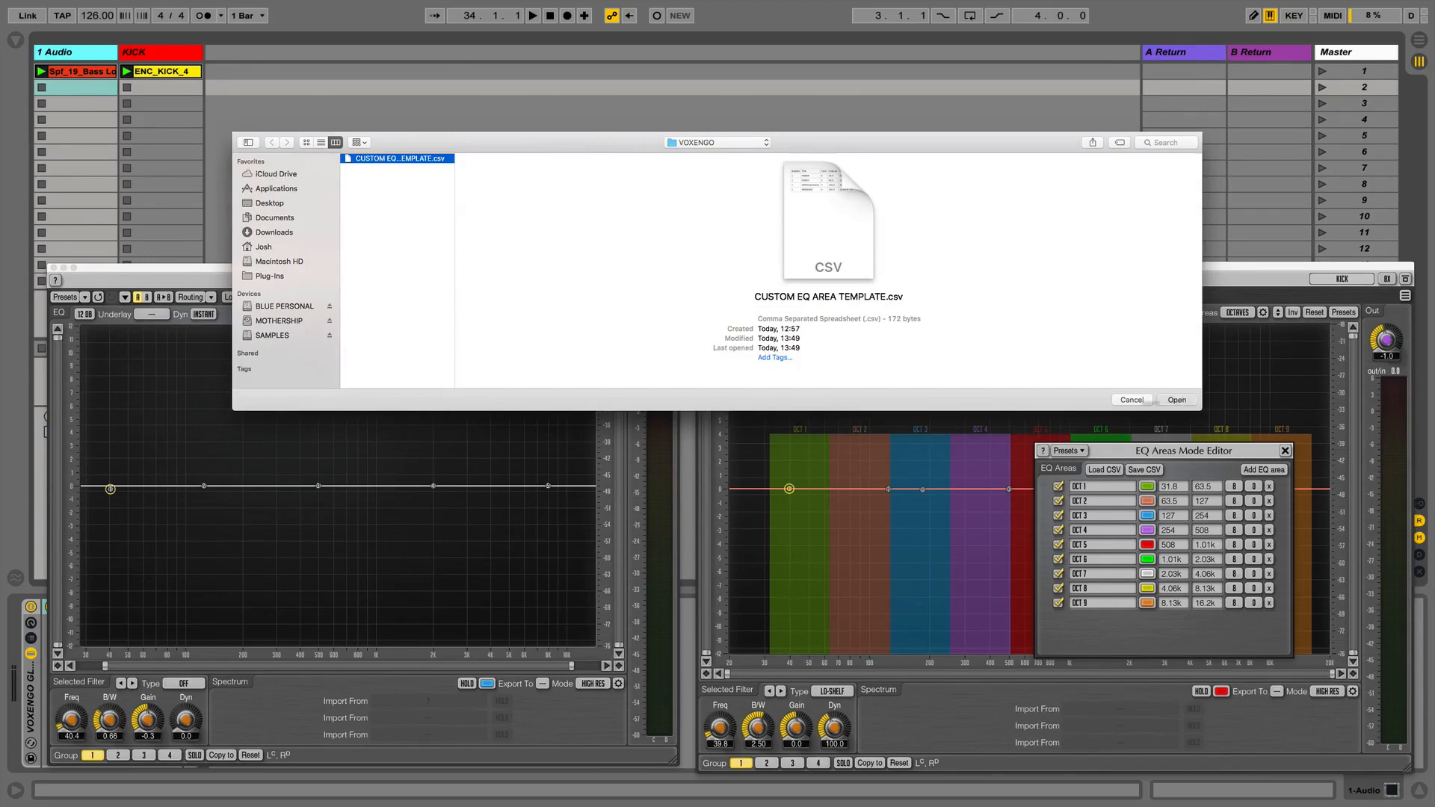
pyautogui.click(1172, 401)
# Load CUSTOM EQ AREA TEMPLATE.csv as the EQ areas of the bass GlissEQ and close the area editor.
pyautogui.click(529, 314)
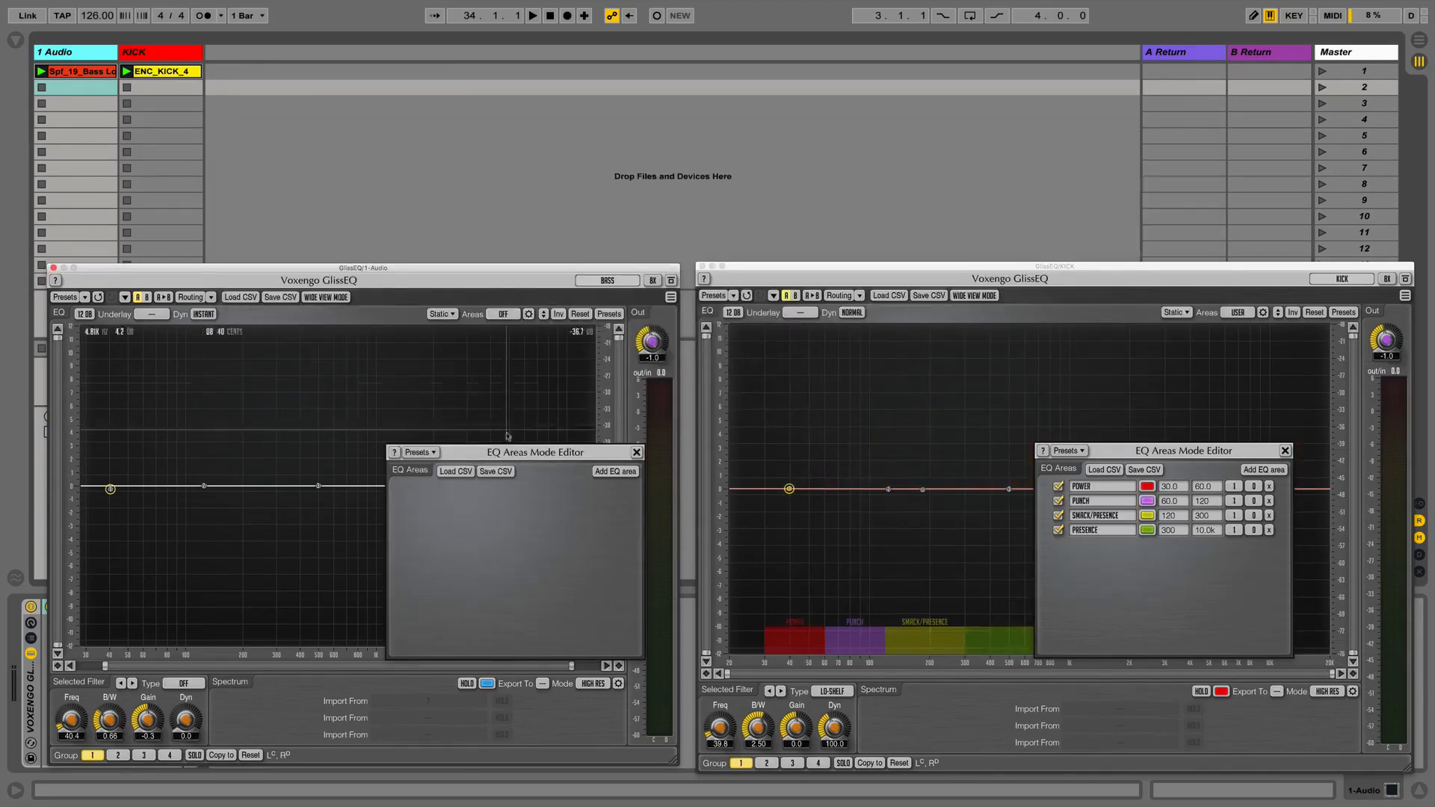
pyautogui.click(456, 471)
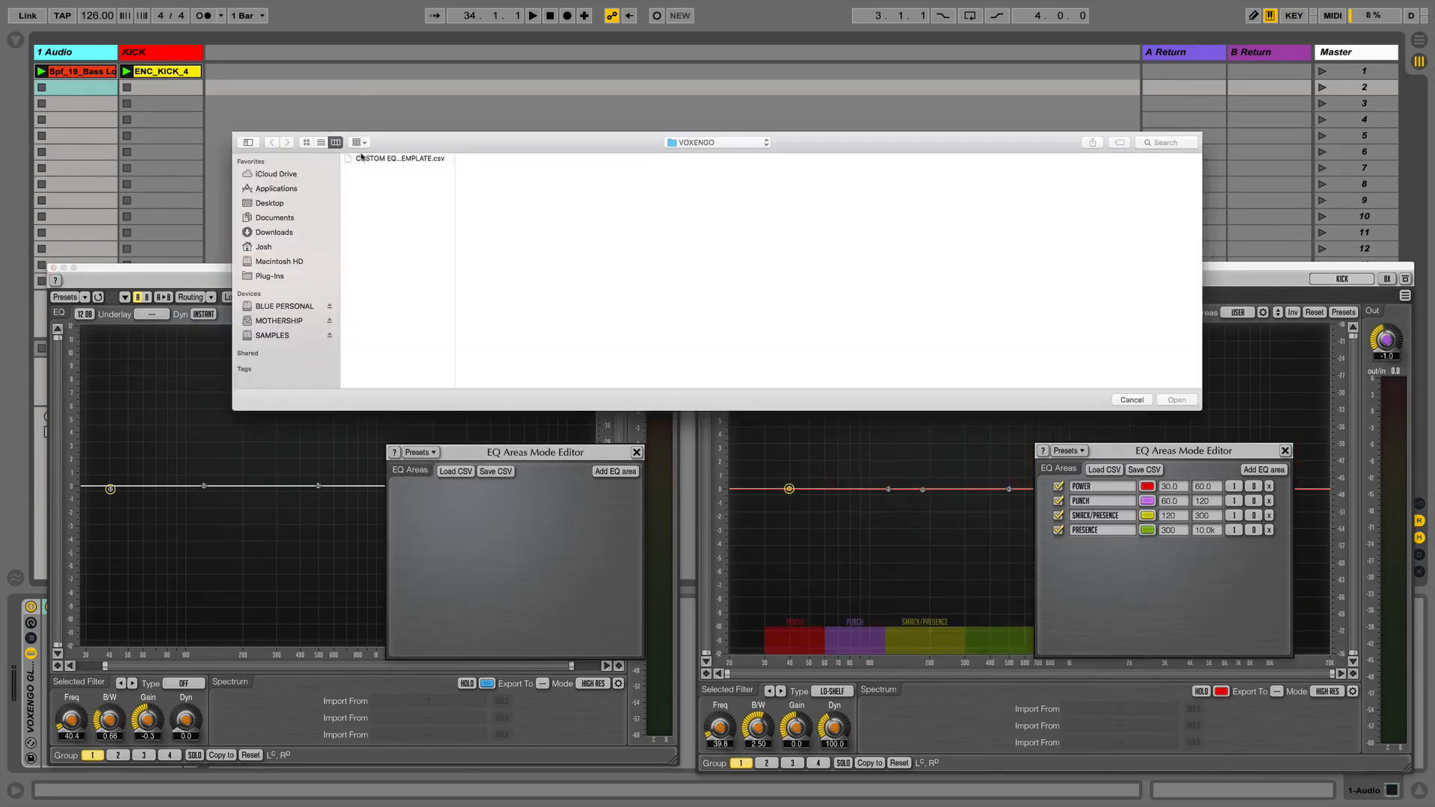
pyautogui.click(361, 158)
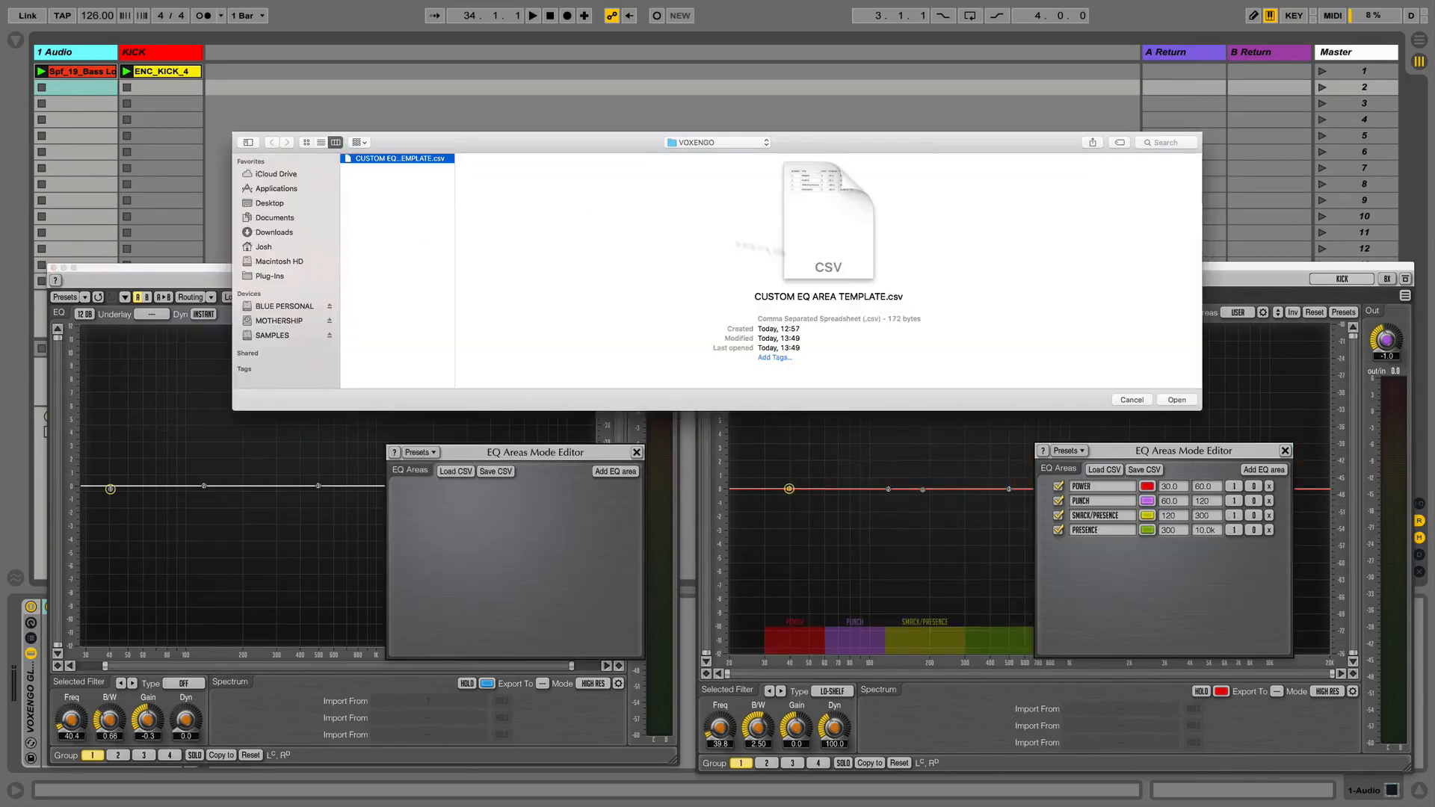
pyautogui.click(1187, 403)
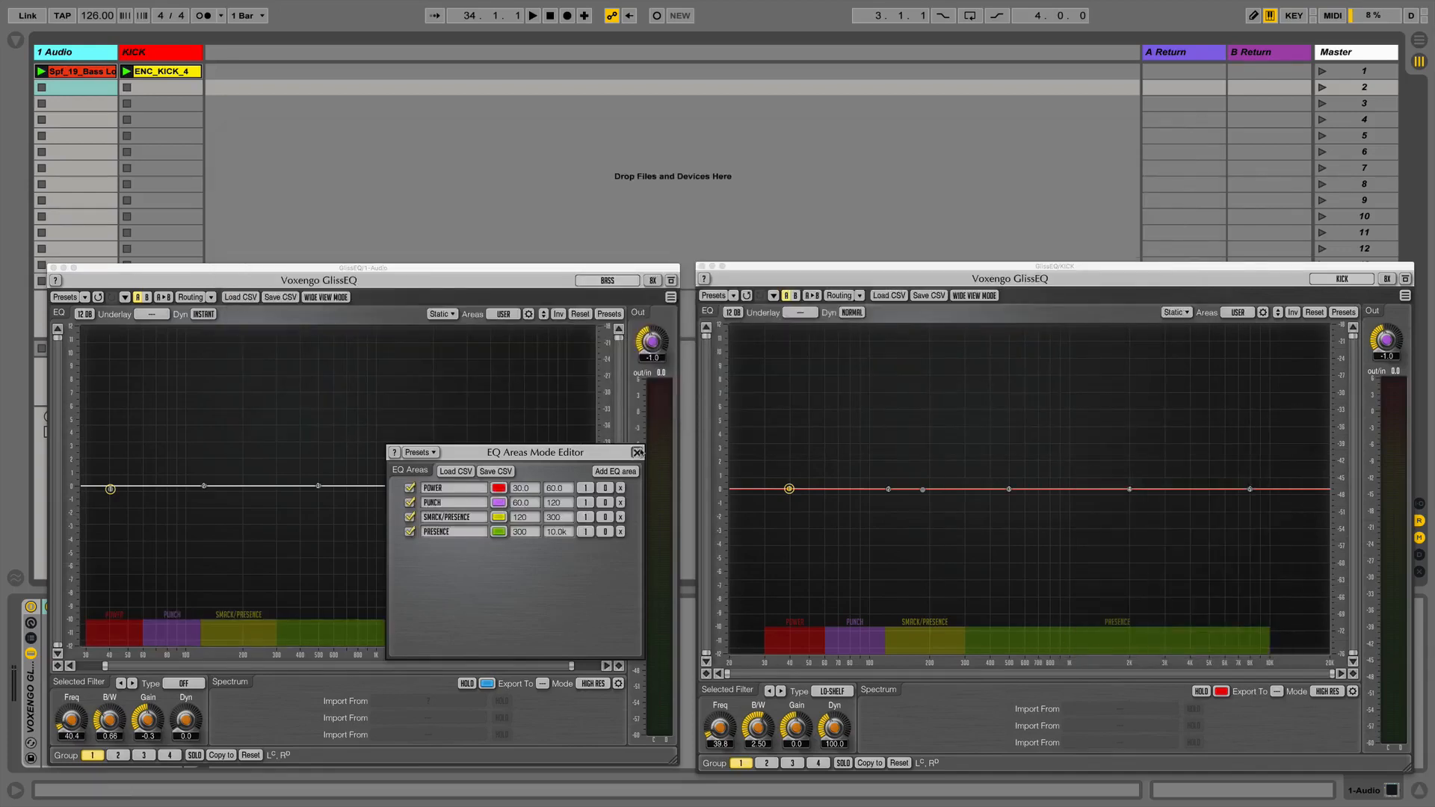
pyautogui.click(636, 452)
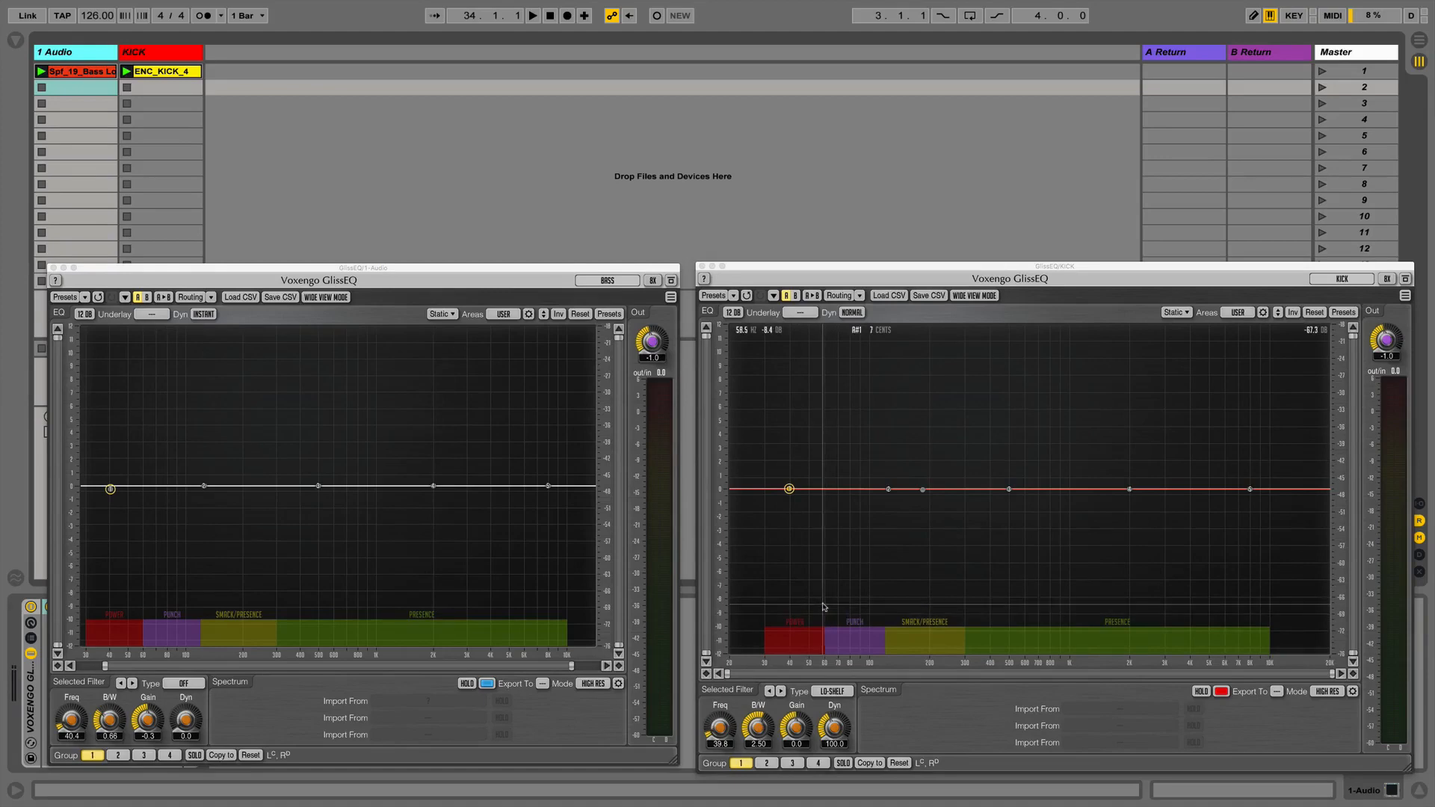
# Audition the kick during playback through a bandpass filter moved to about 43 Hz and 87 Hz, and set its bandwidth to about 1.27 octaves.
pyautogui.press('space')
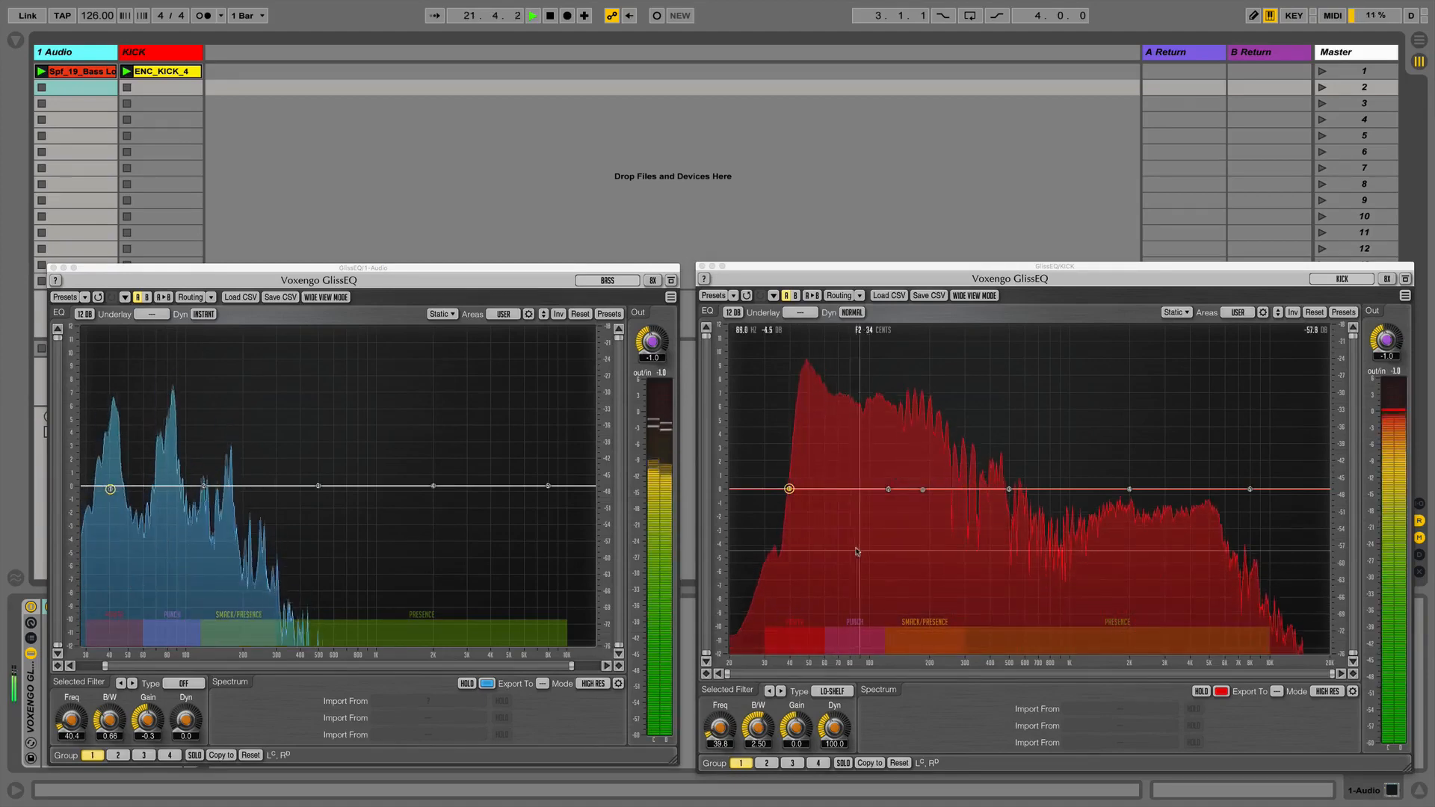
pyautogui.click(831, 692)
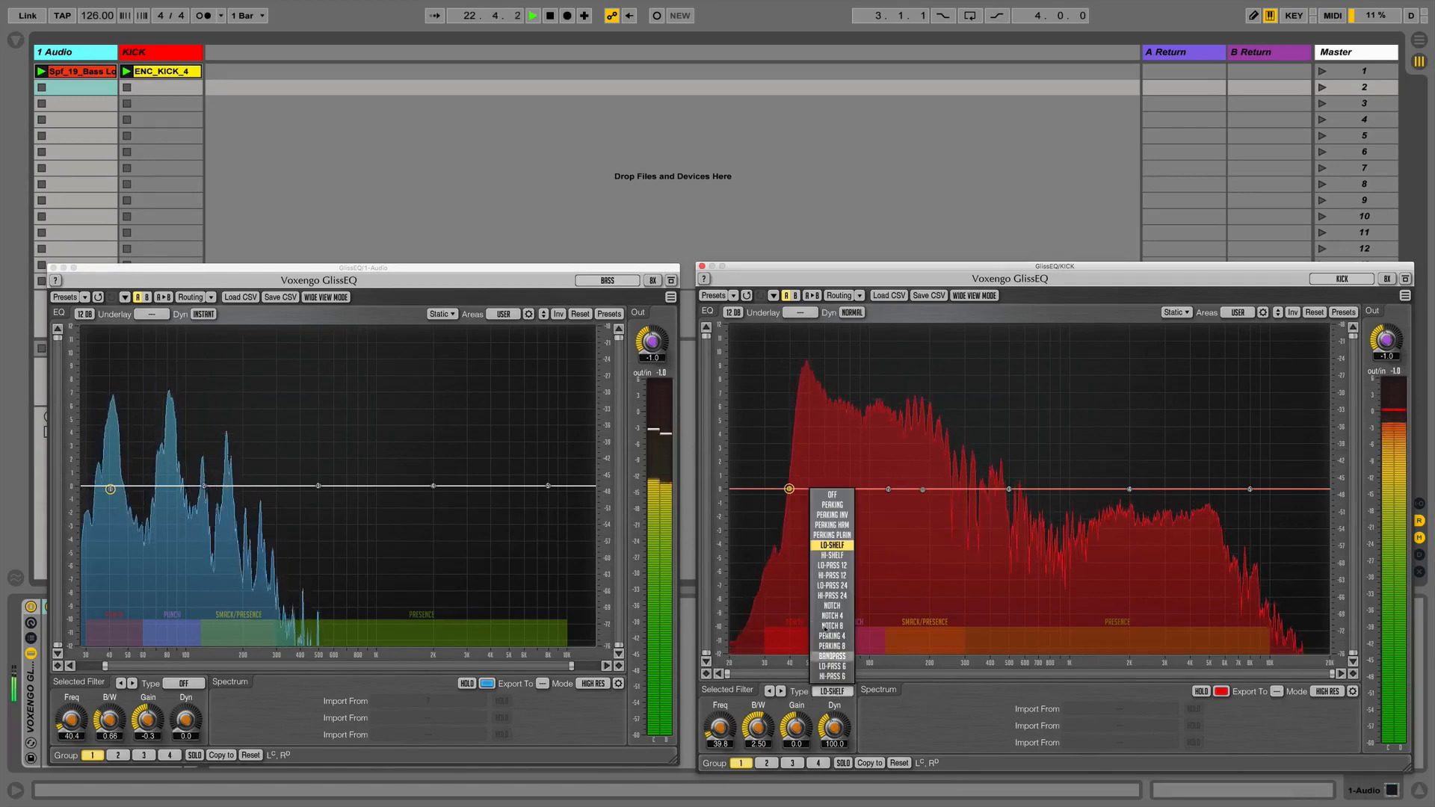
pyautogui.click(831, 656)
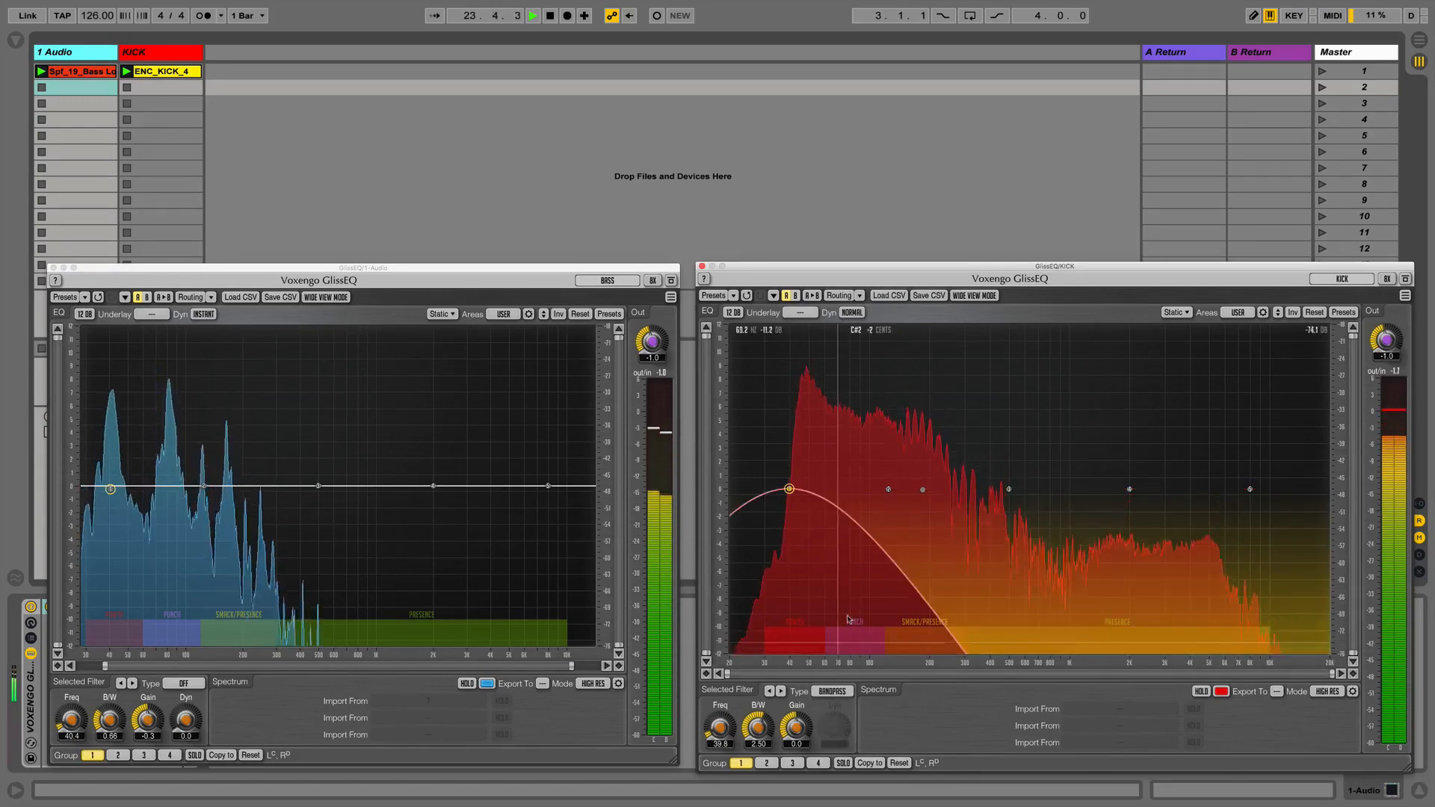
pyautogui.moveTo(790, 494); pyautogui.dragTo(796, 472)
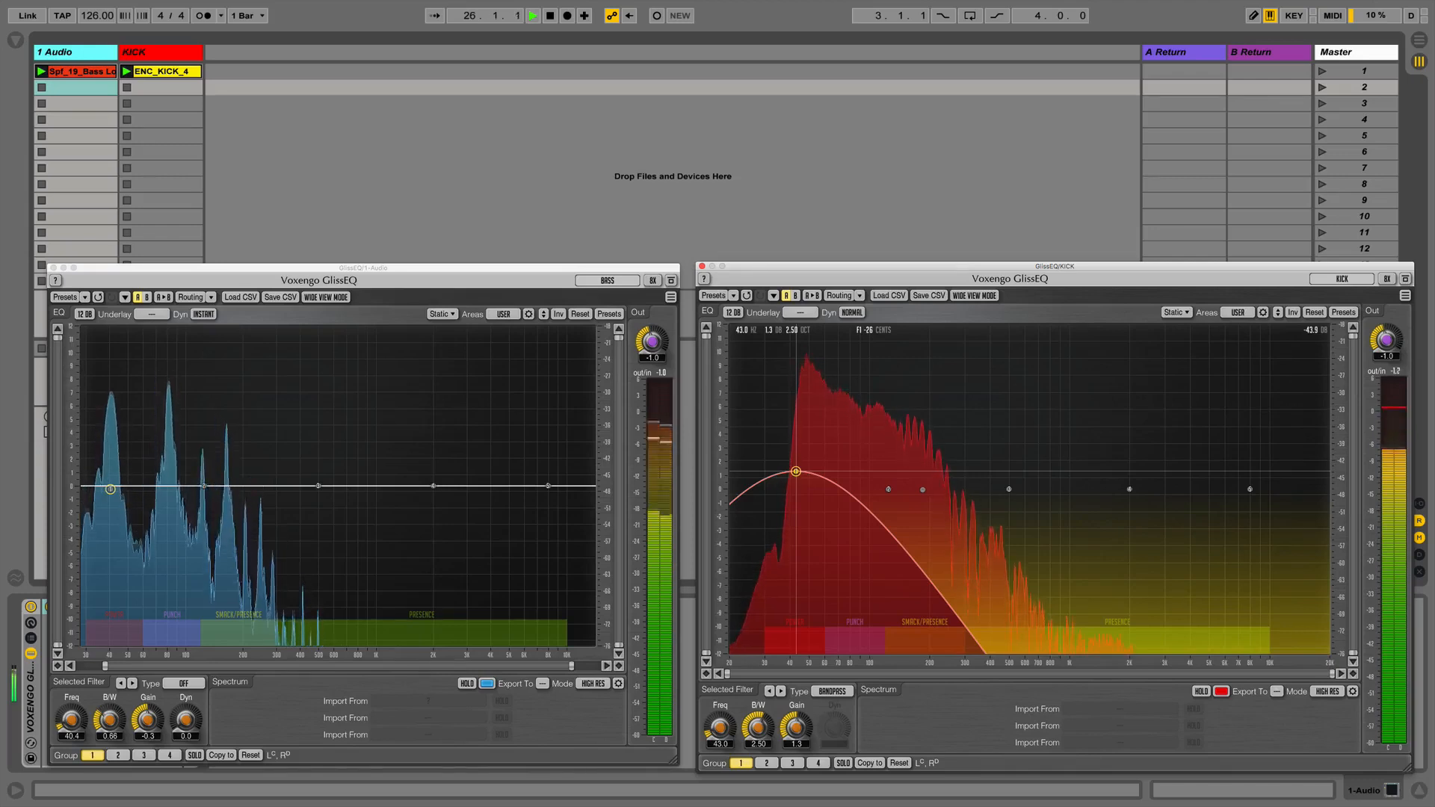
pyautogui.moveTo(796, 471); pyautogui.dragTo(858, 473)
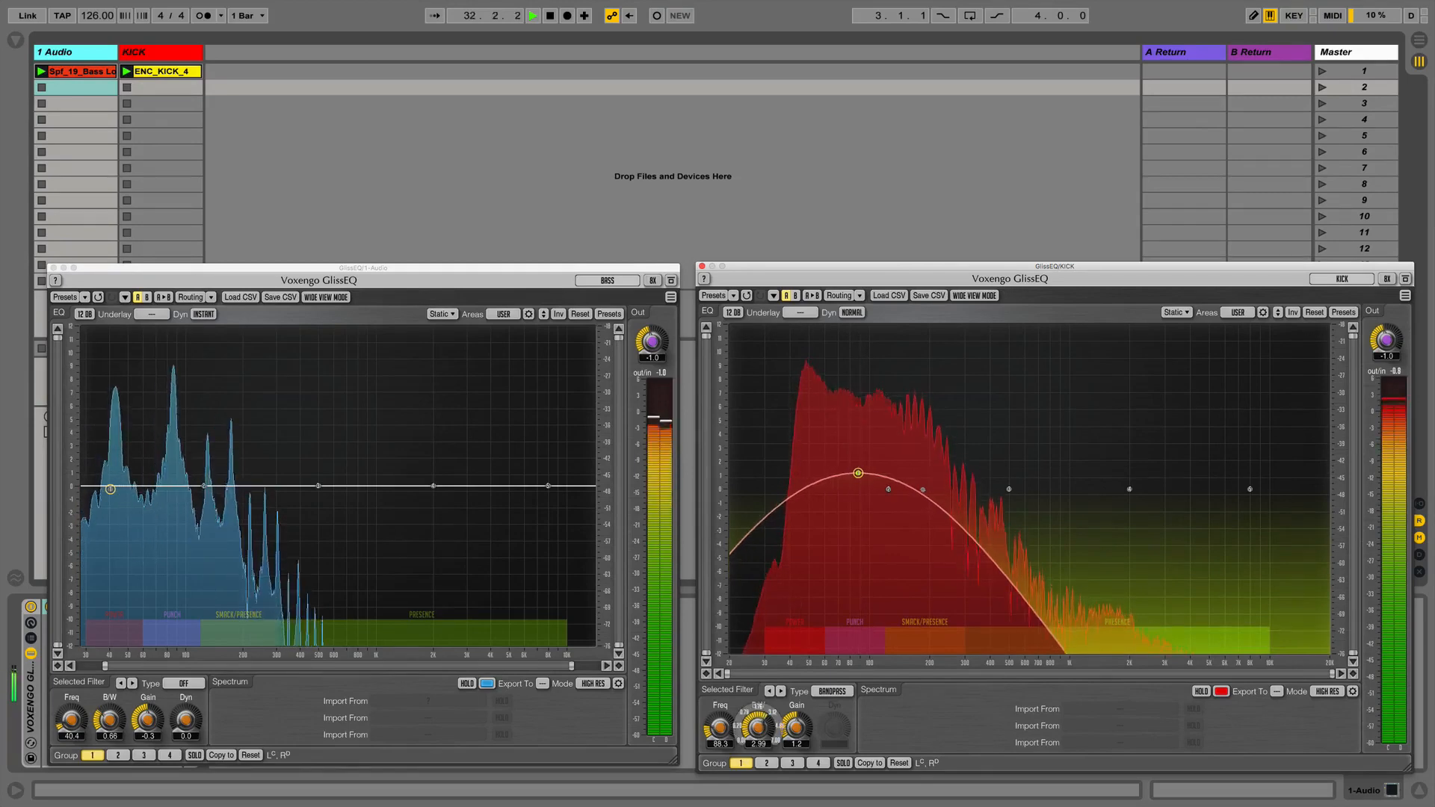
pyautogui.moveTo(757, 725); pyautogui.dragTo(758, 740)
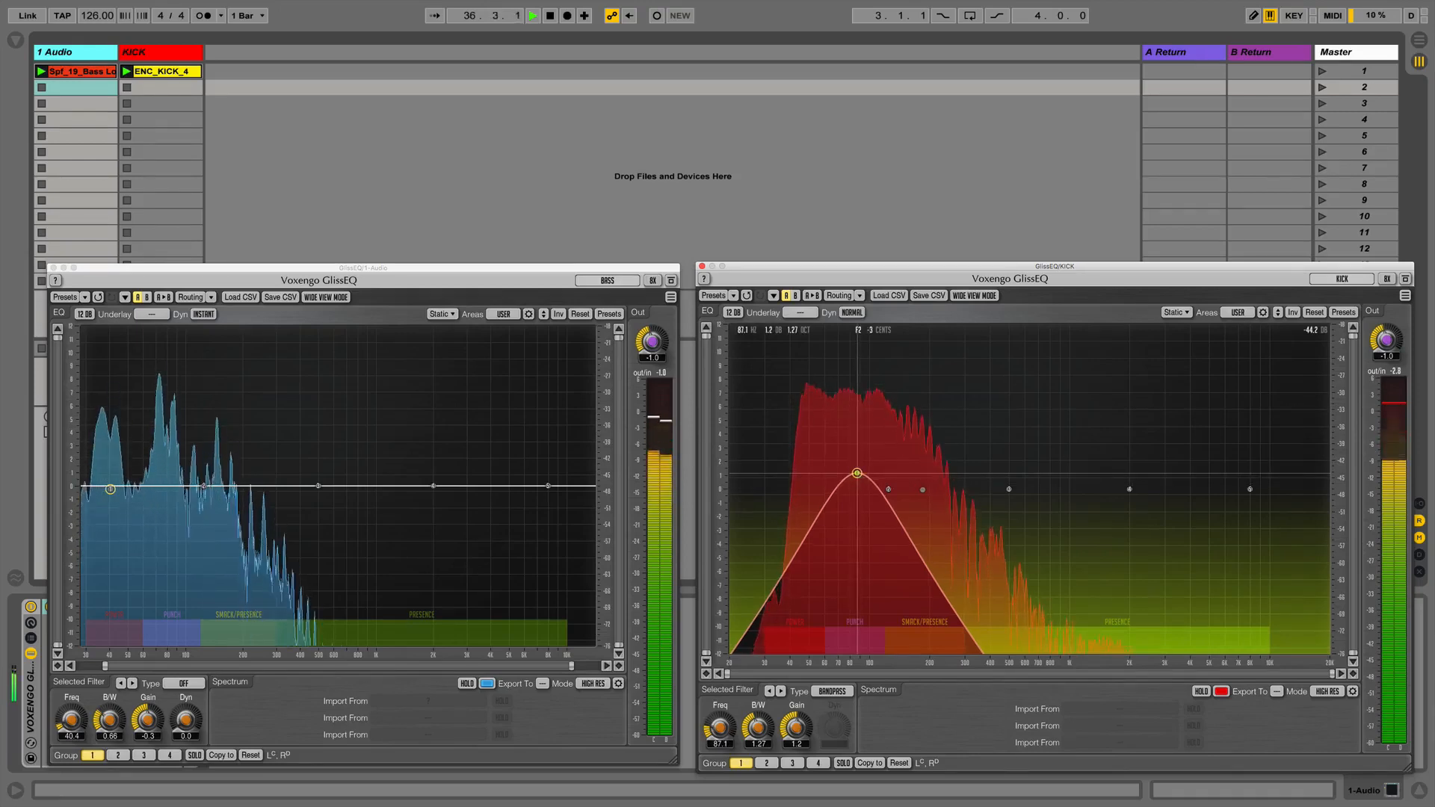
# Sweep the kick's bandpass filter to about 43 Hz, 293 Hz and 54 Hz, and turn the filter off.
pyautogui.moveTo(858, 471); pyautogui.dragTo(797, 475)
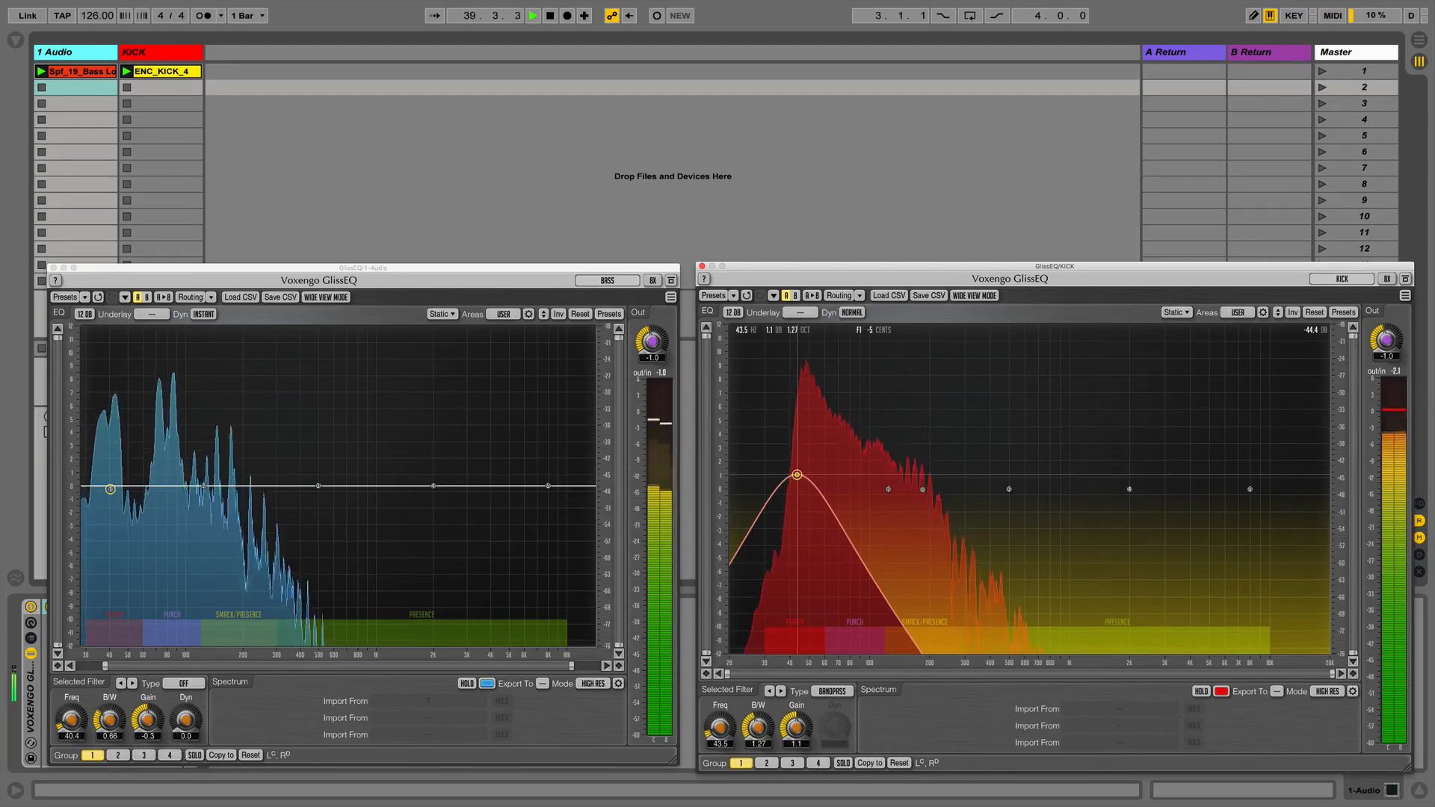
pyautogui.moveTo(797, 474); pyautogui.dragTo(966, 469)
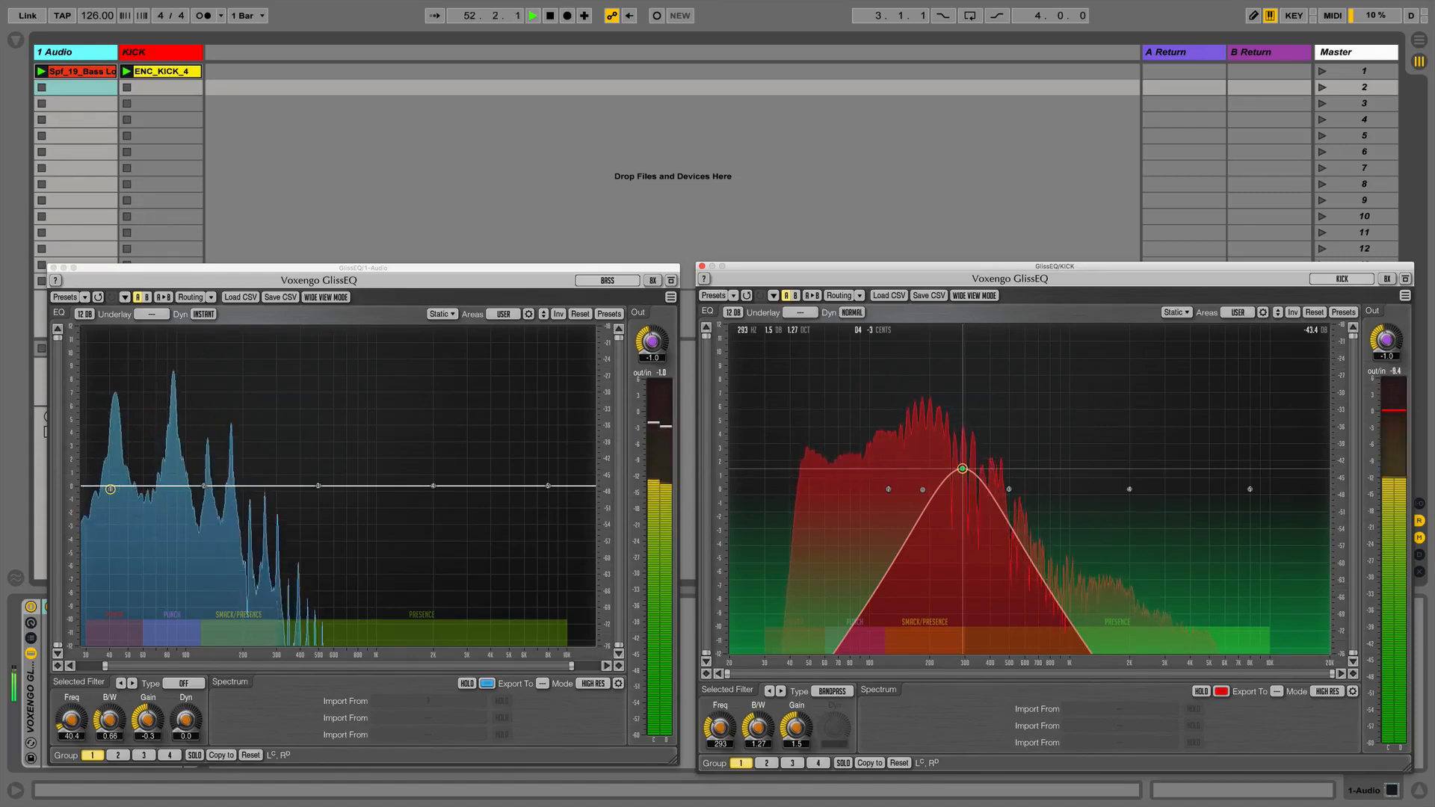
pyautogui.moveTo(962, 468); pyautogui.dragTo(817, 478)
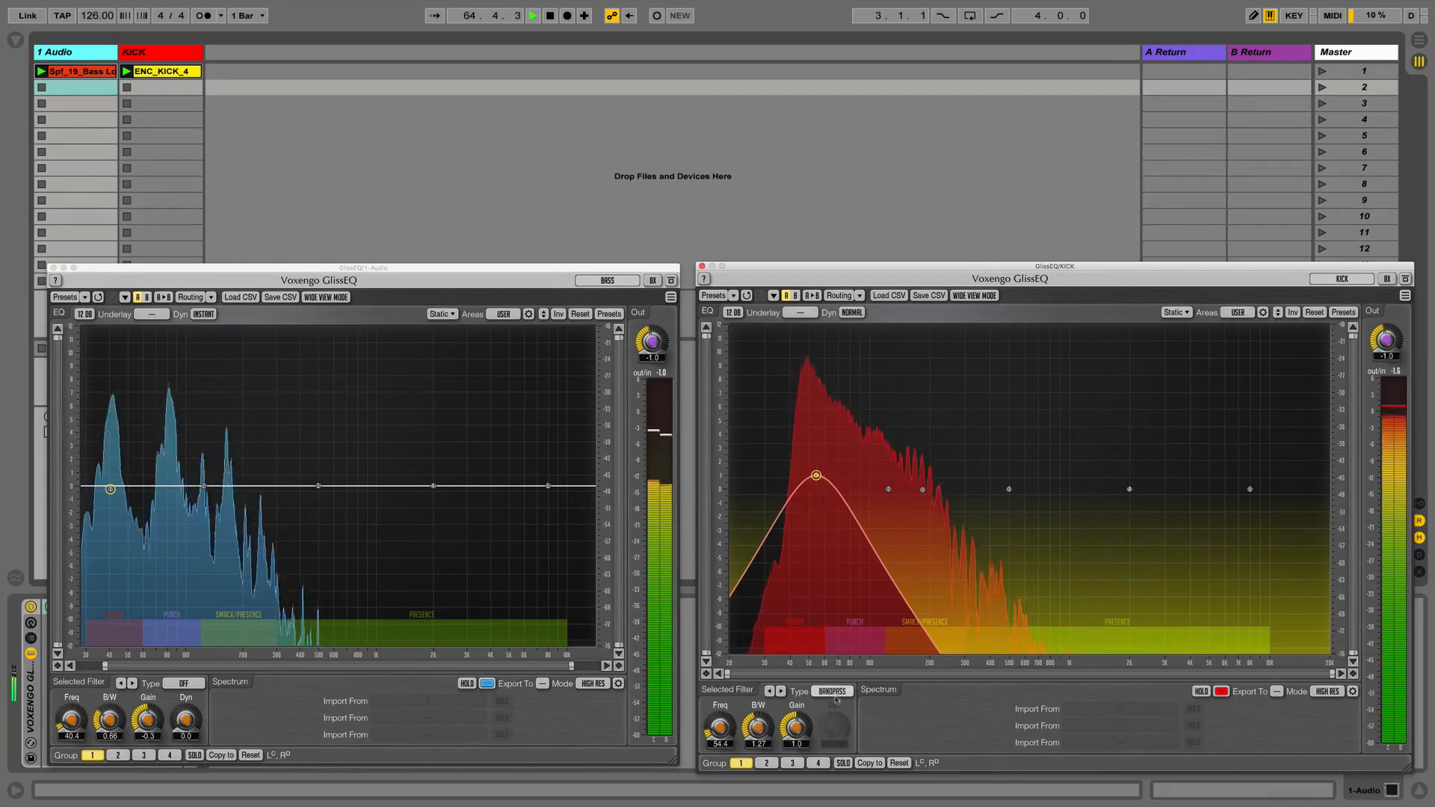
pyautogui.rightClick(816, 476)
pyautogui.click(839, 498)
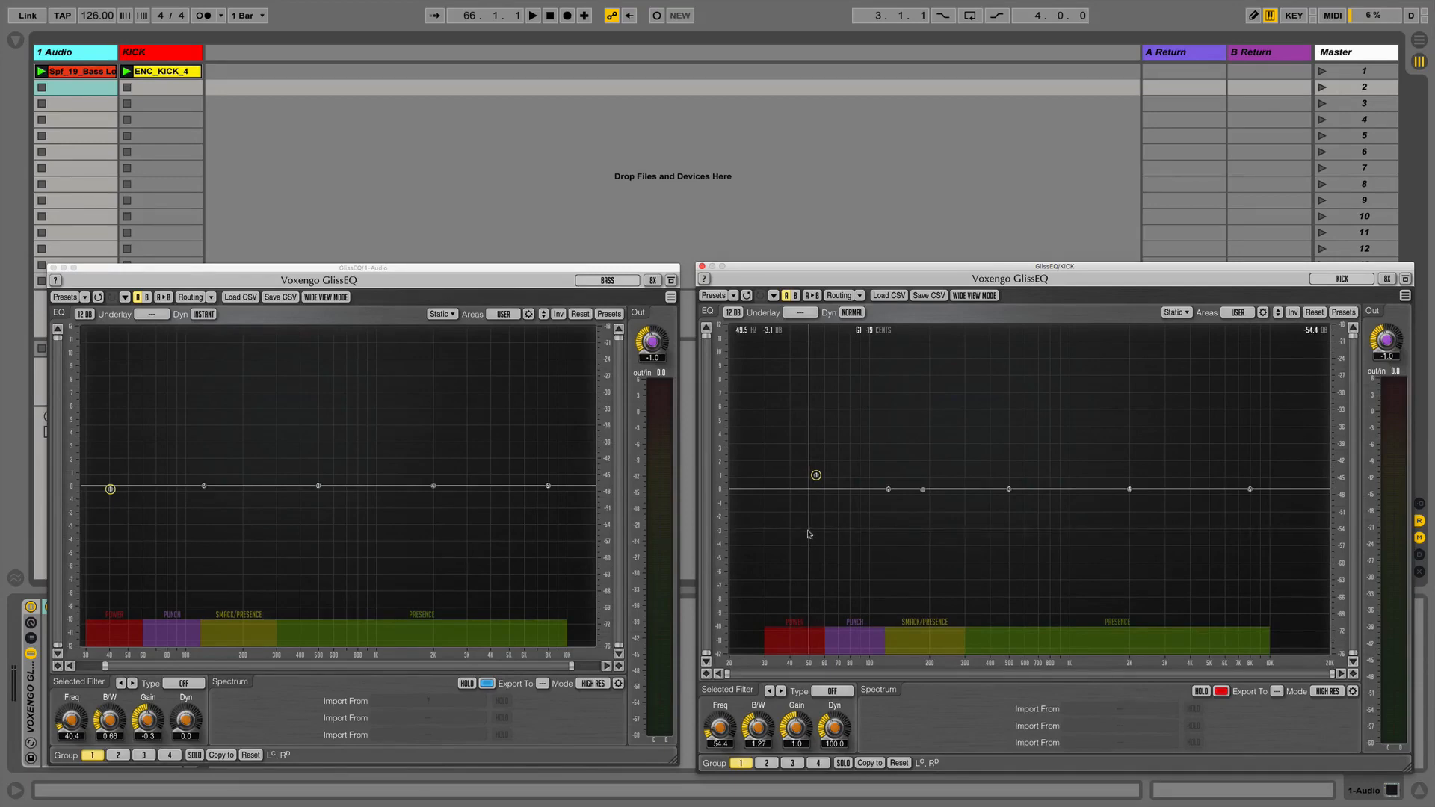
# Solo the BASS 5 track during playback and add the Voxengo SPAN analyzer after its Sylenth1.
pyautogui.press('space')
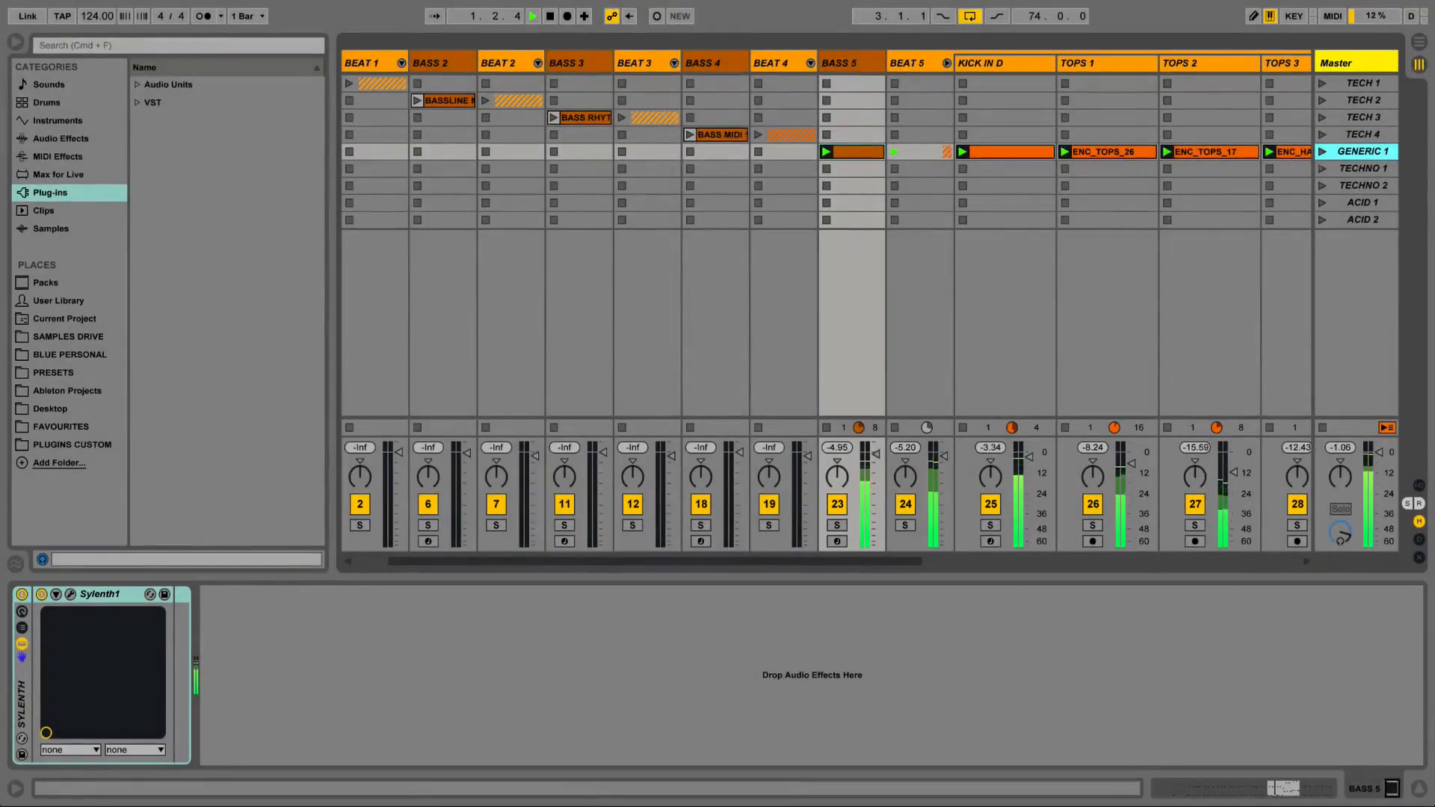
pyautogui.click(837, 525)
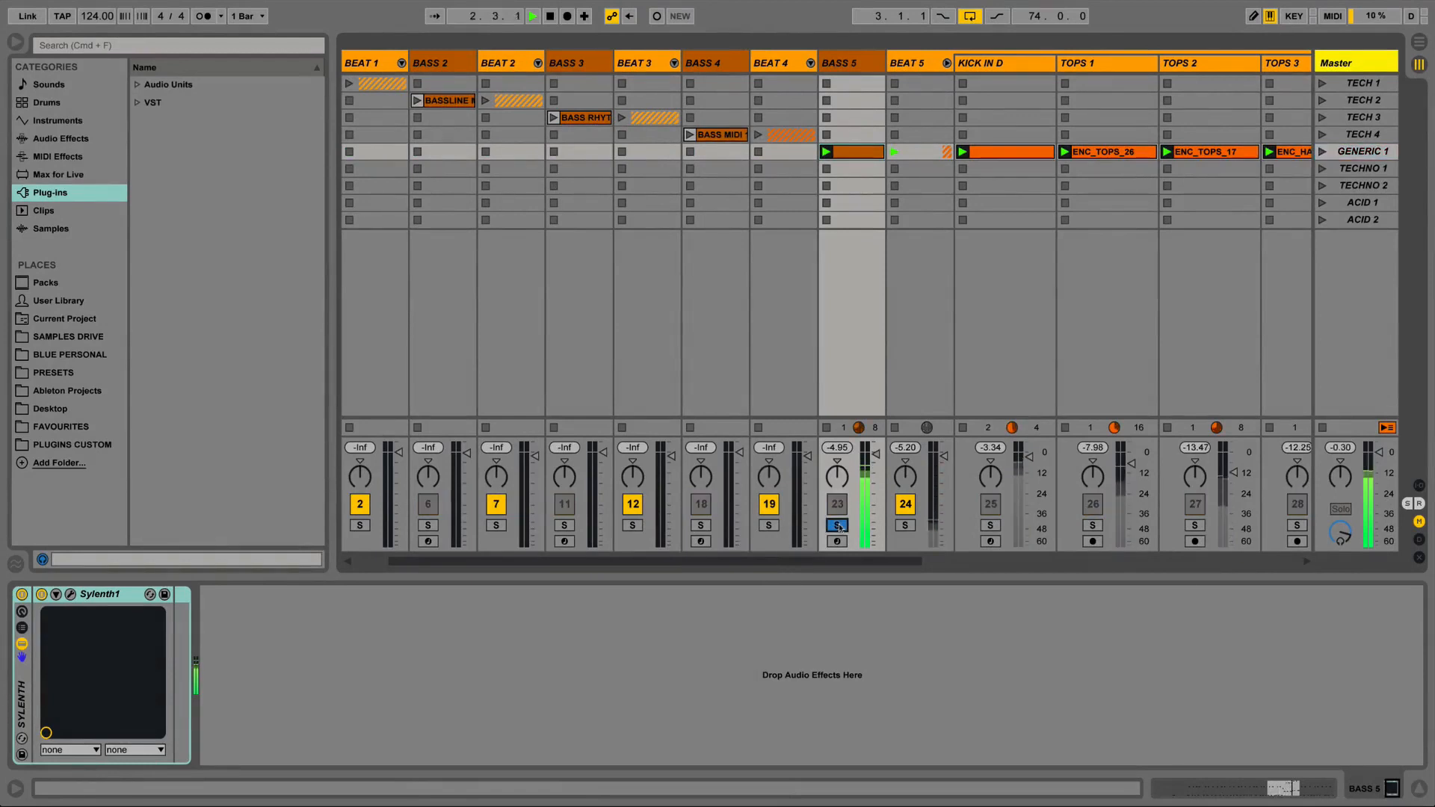
pyautogui.click(138, 84)
pyautogui.click(147, 428)
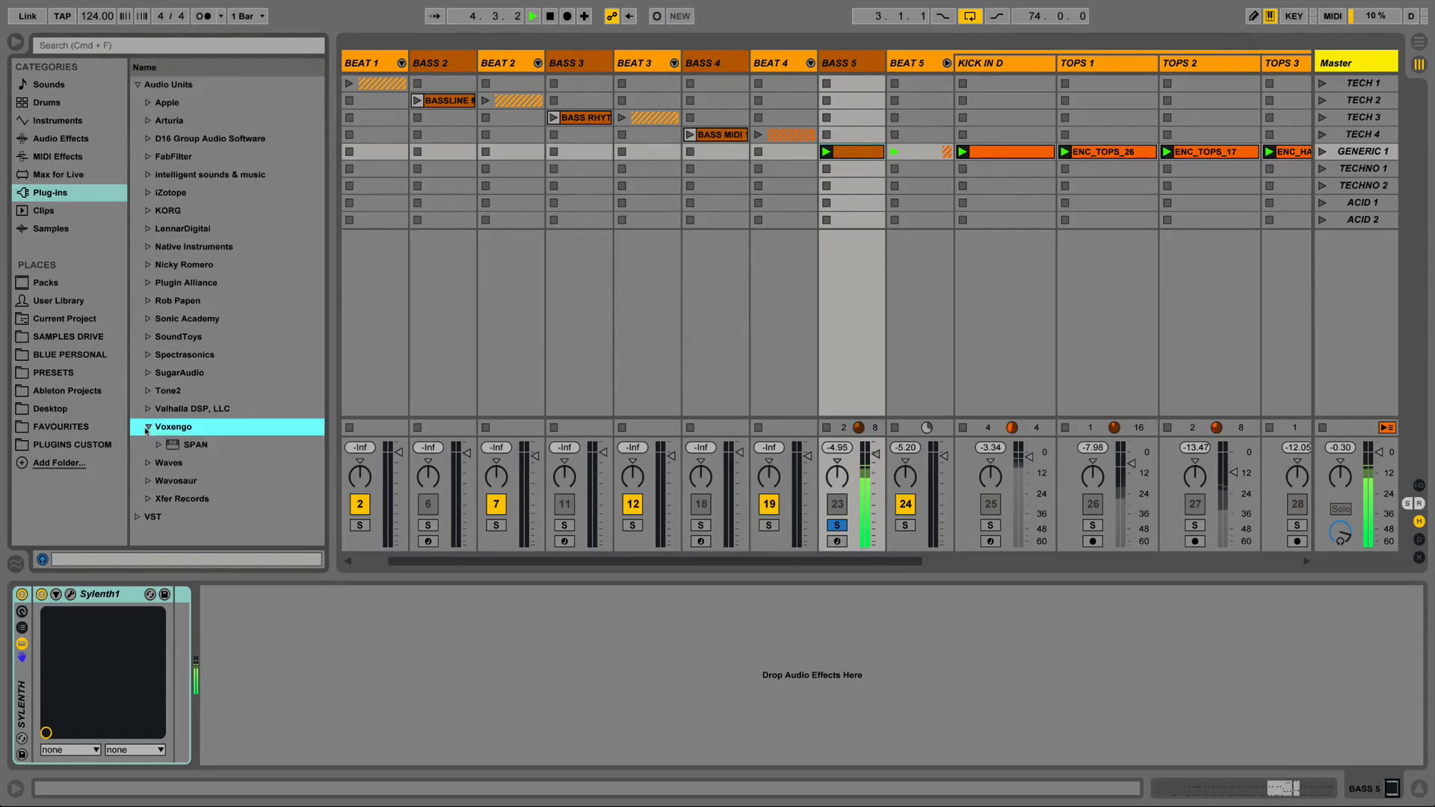
pyautogui.click(187, 444)
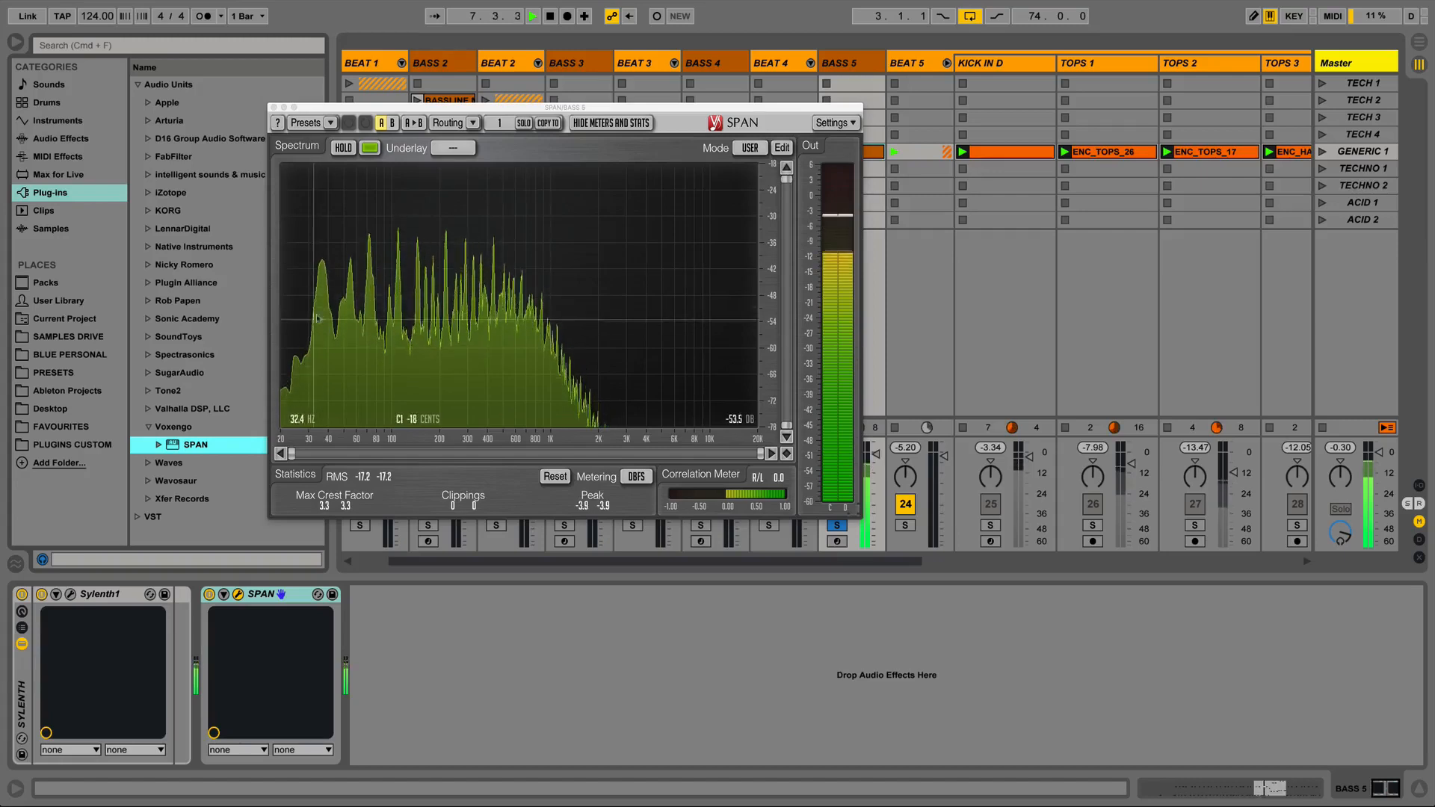
# Close the bass analyzer, solo the KICK IN D track and open its SPAN analyzer during playback.
pyautogui.click(273, 107)
pyautogui.click(909, 65)
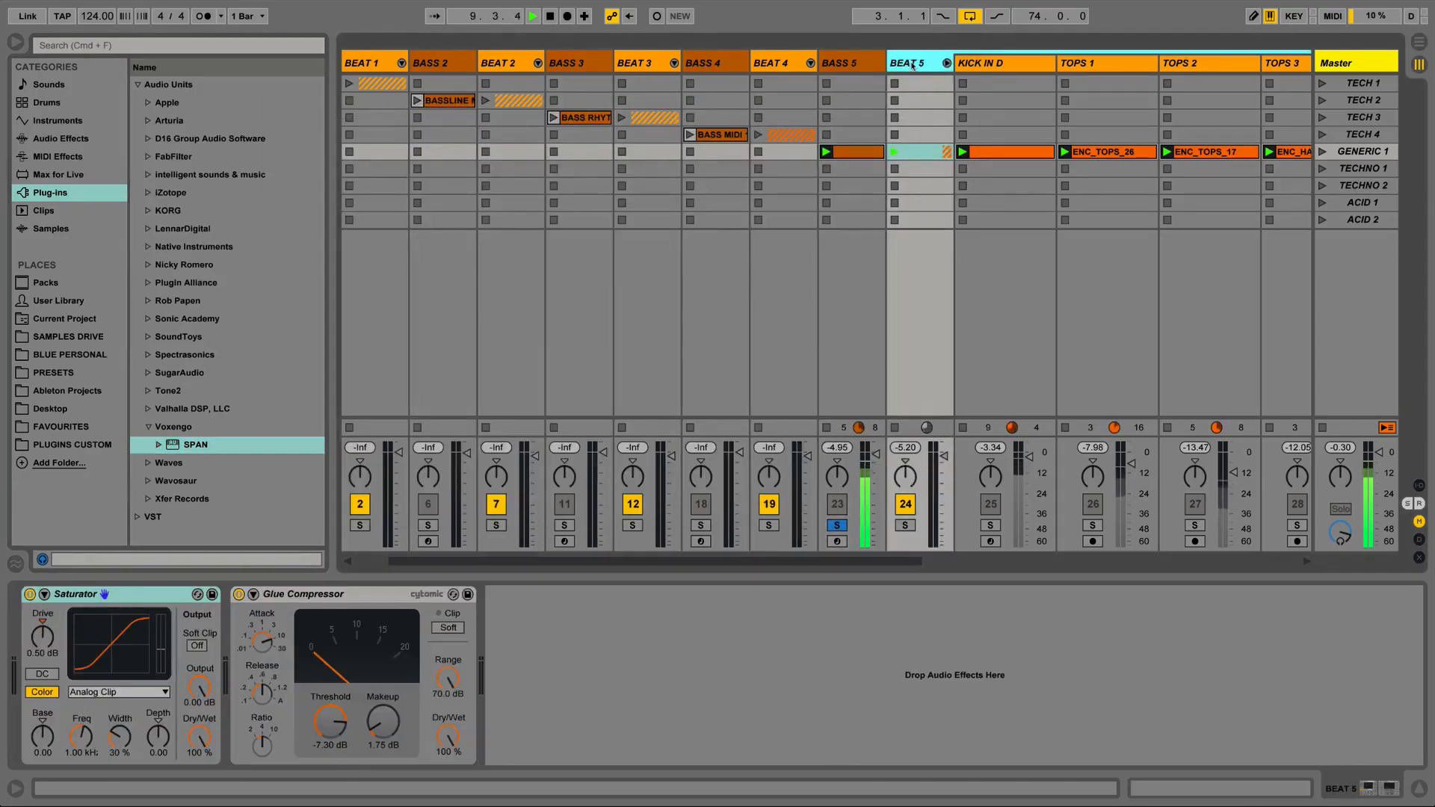
pyautogui.click(1019, 81)
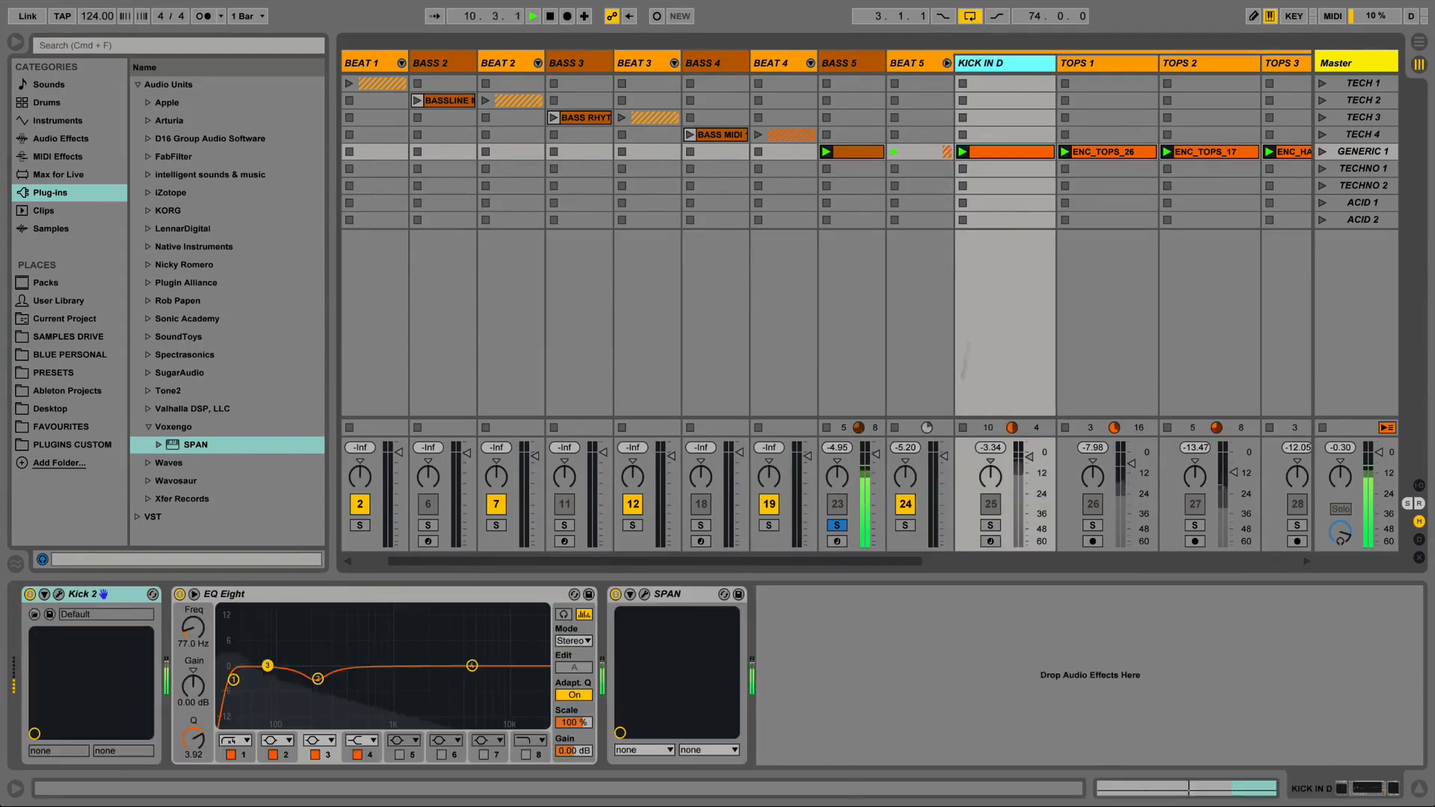
pyautogui.click(990, 525)
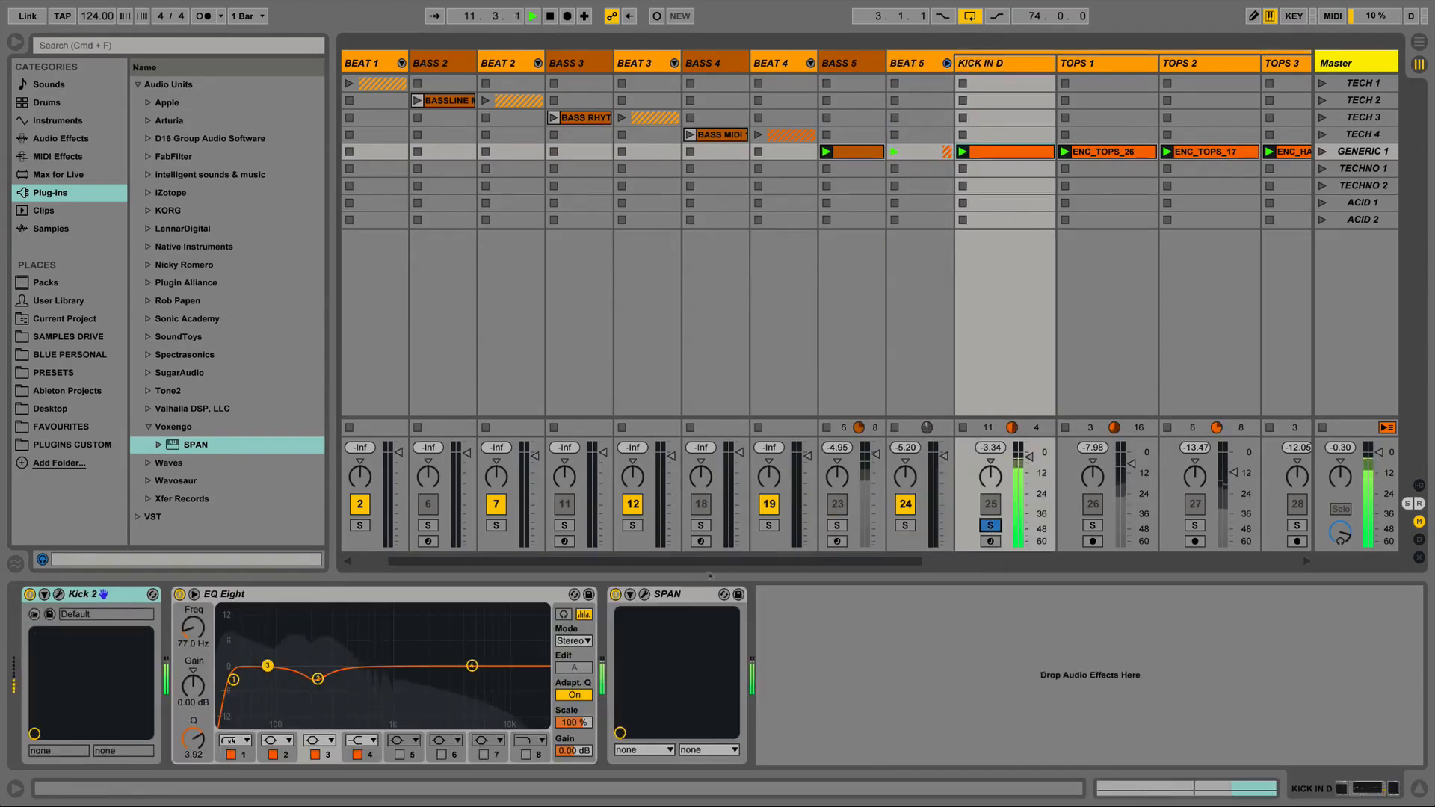
pyautogui.click(644, 594)
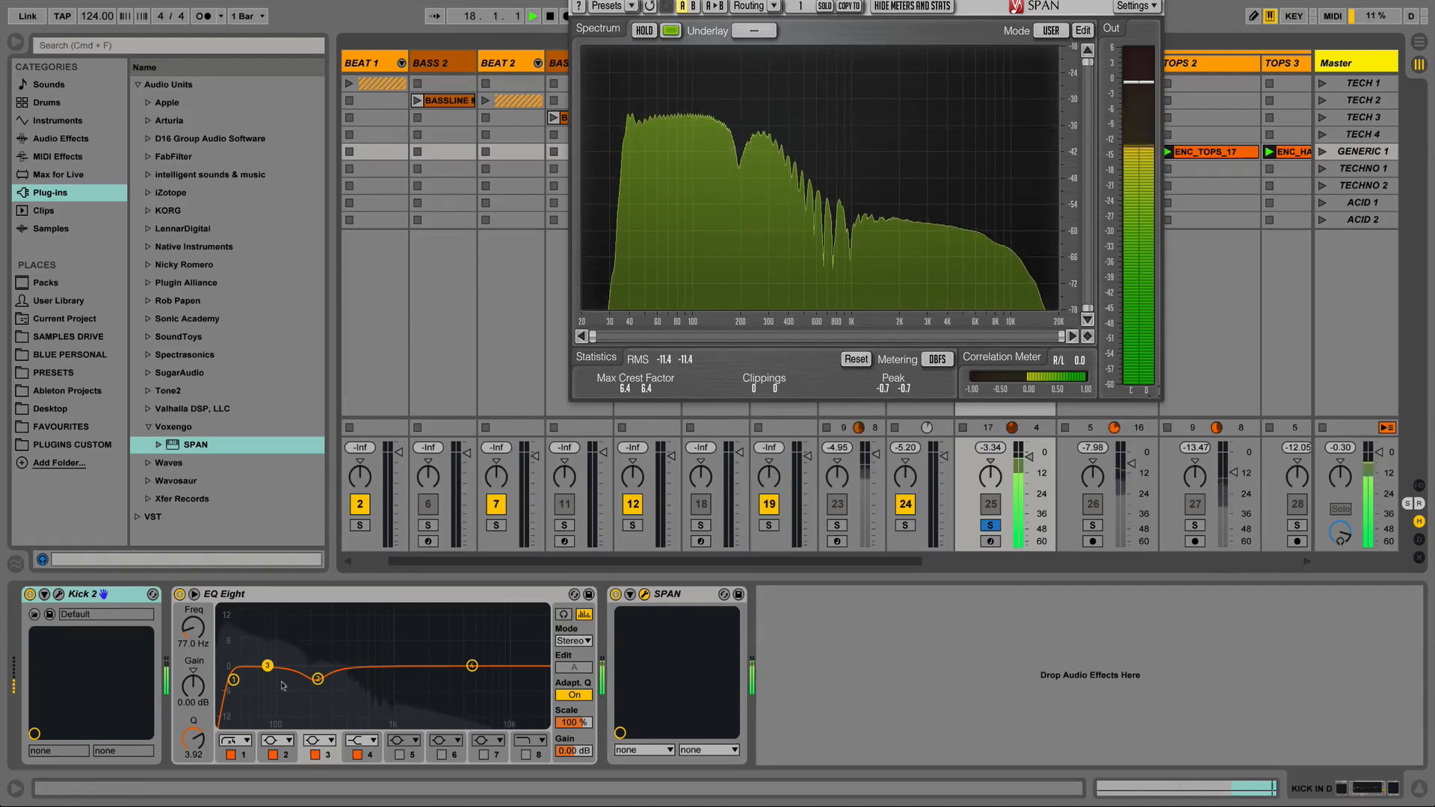
# Set band 3 of the kick's EQ Eight to 41 Hz, boost it about 6.6 dB and play the result.
pyautogui.press('space')
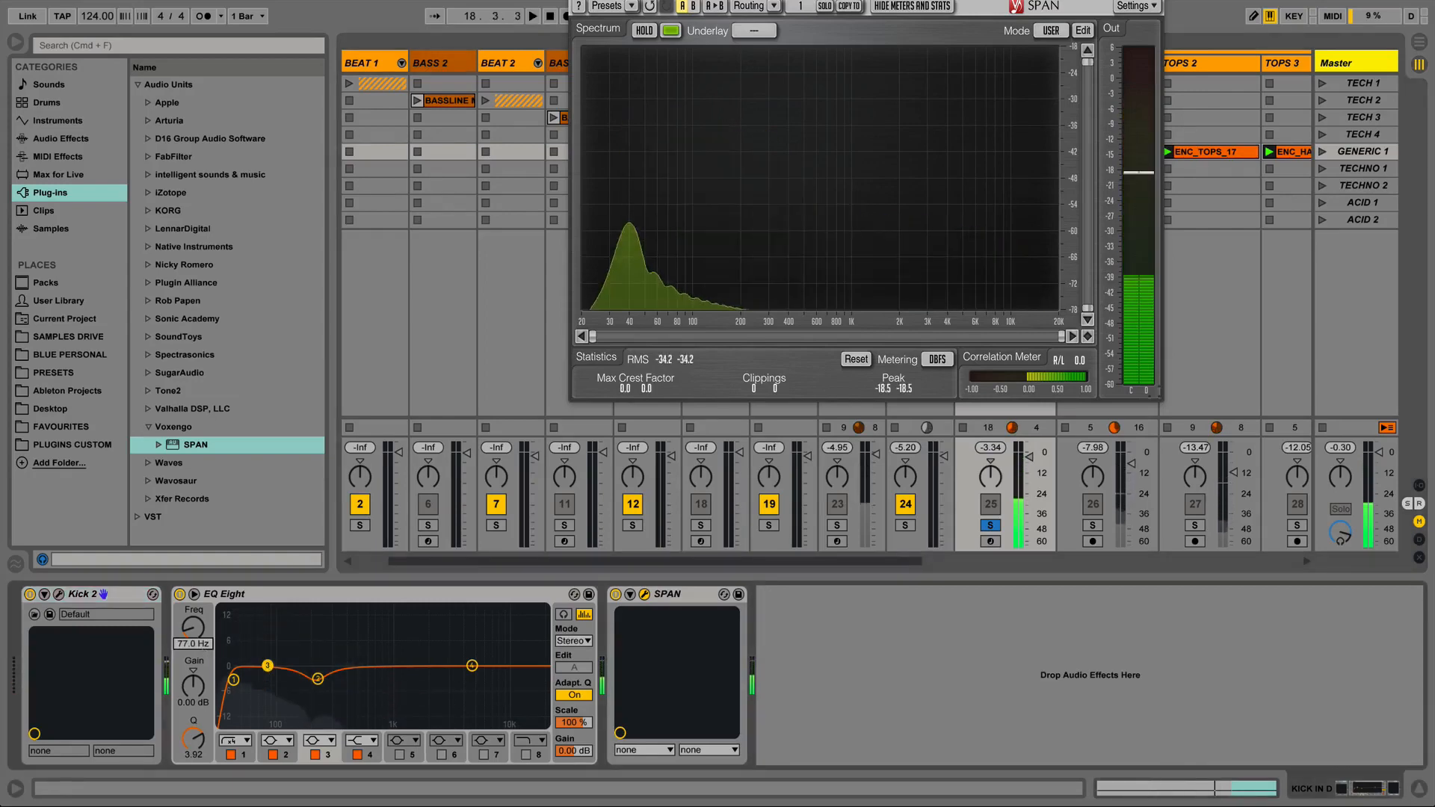
pyautogui.click(199, 650)
pyautogui.write('41')
pyautogui.press('Return')
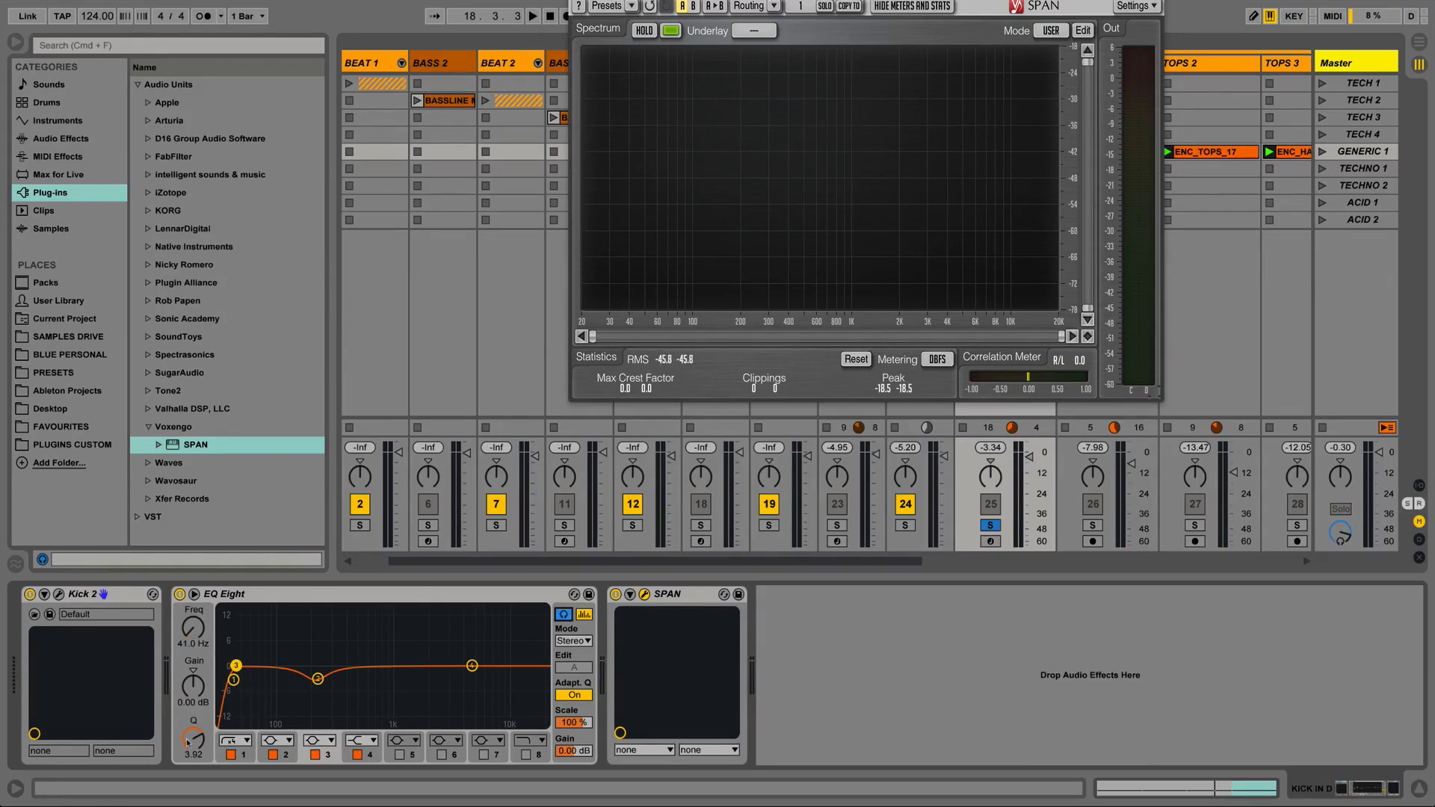
pyautogui.moveTo(235, 633); pyautogui.dragTo(235, 641)
pyautogui.press('space')
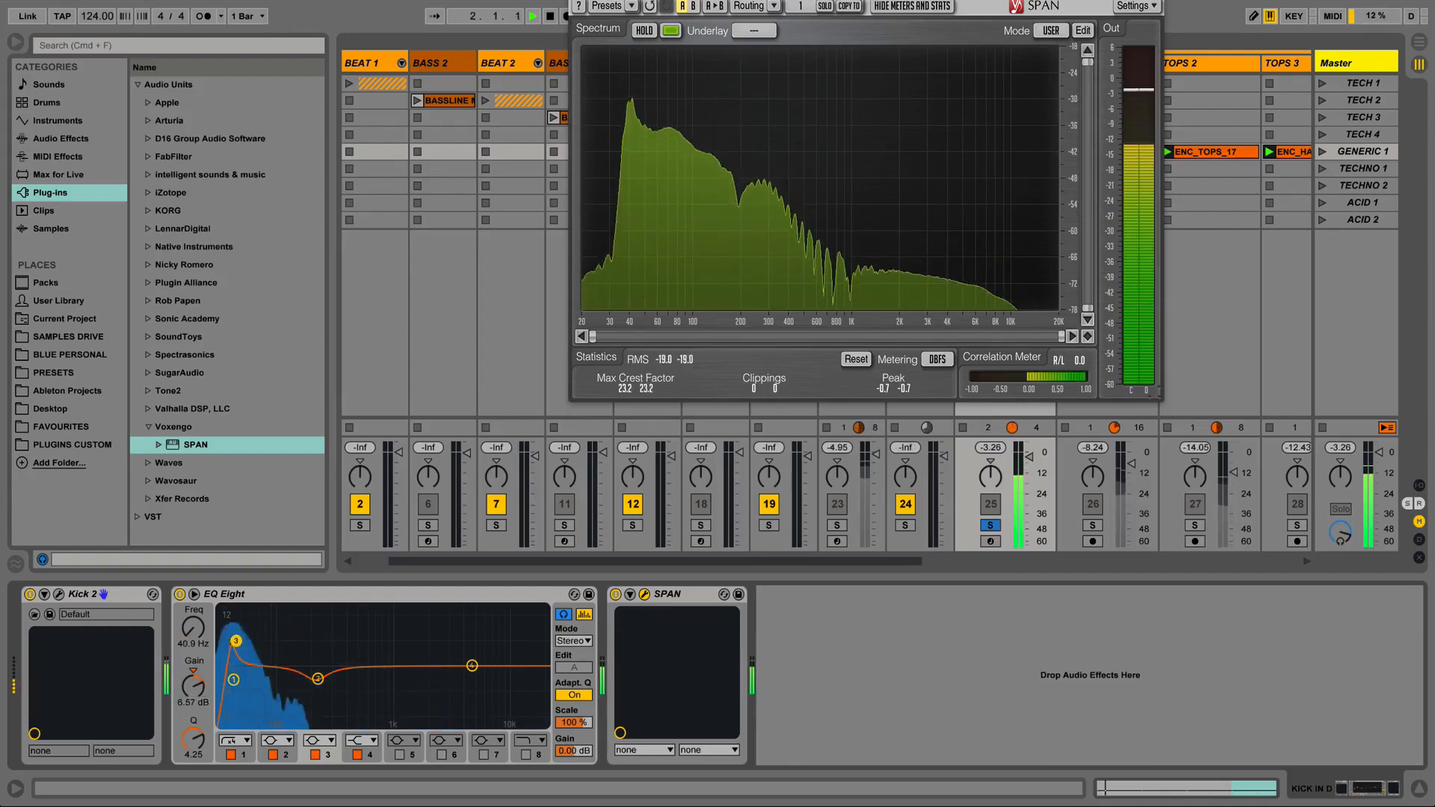
# Move band 3 of the kick's EQ Eight to 295 Hz with a Q of 1.24 and a gain of 3.60 dB.
pyautogui.moveTo(235, 642); pyautogui.dragTo(334, 651)
pyautogui.moveTo(193, 738)
pyautogui.mouseDown()
pyautogui.moveTo(193, 774)
pyautogui.moveTo(193, 742)
pyautogui.mouseUp()
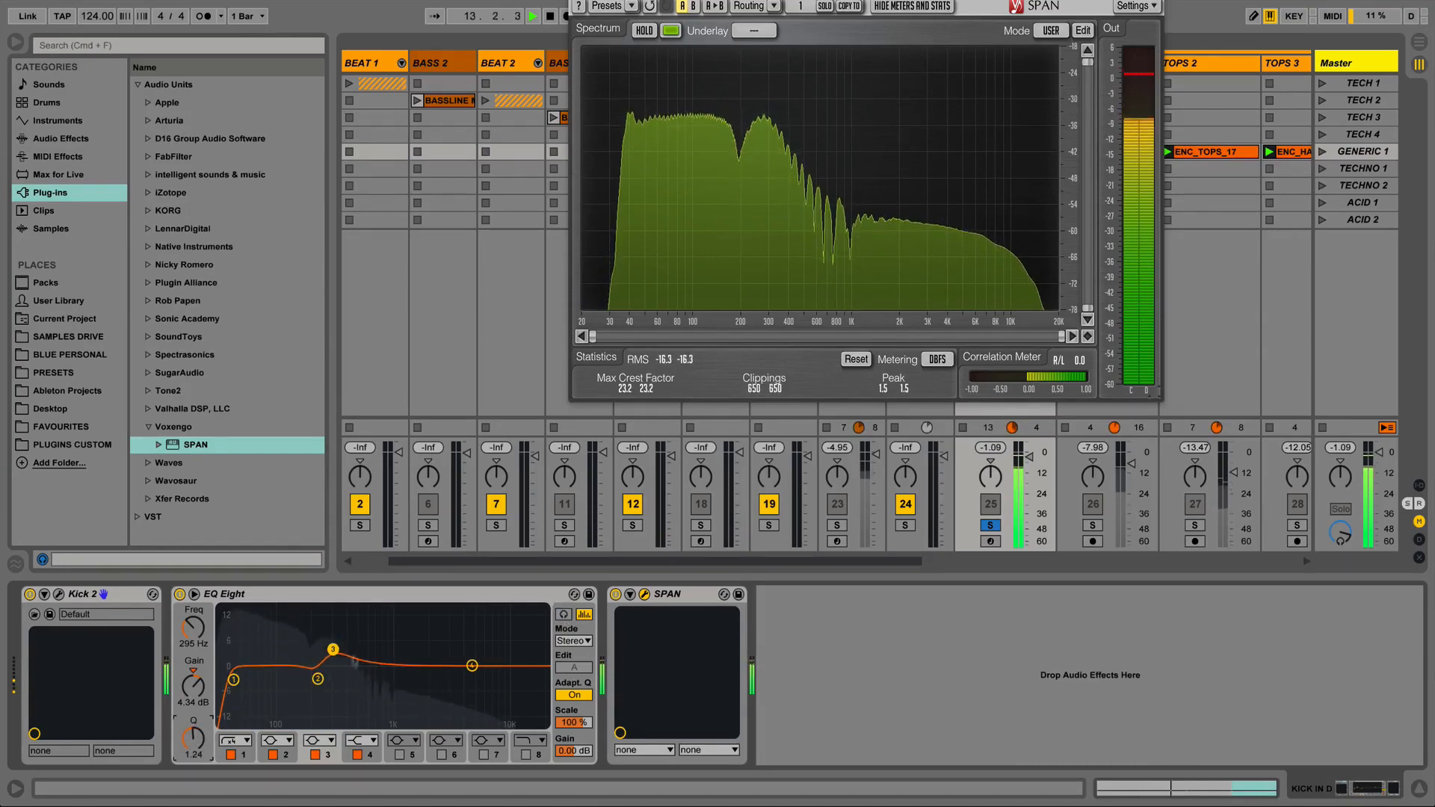
pyautogui.moveTo(333, 649); pyautogui.dragTo(334, 652)
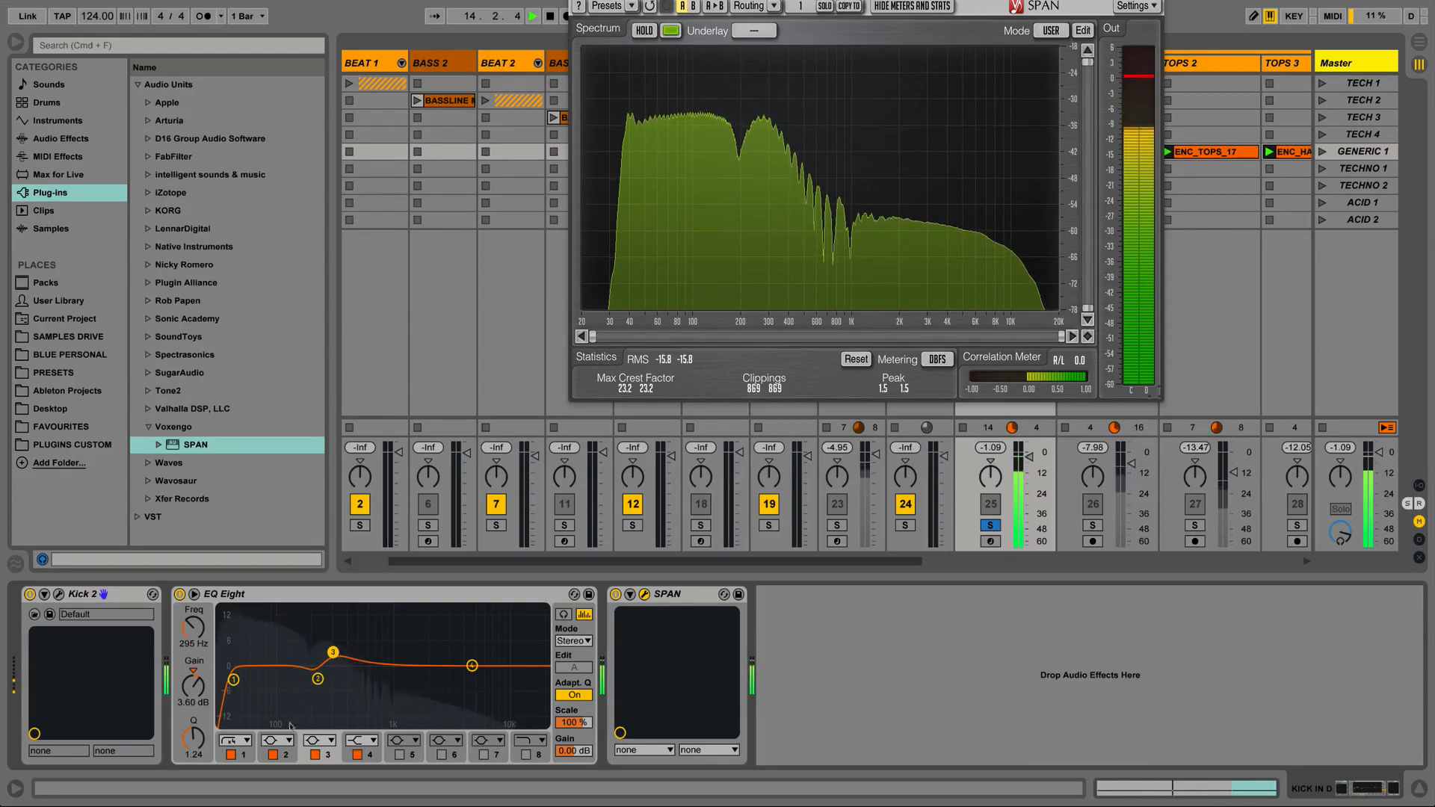
# Make band 4 of the kick's EQ Eight a bell at 80 Hz with 2.62 dB gain and Q 3.46, and hide the plug-in windows.
pyautogui.click(357, 742)
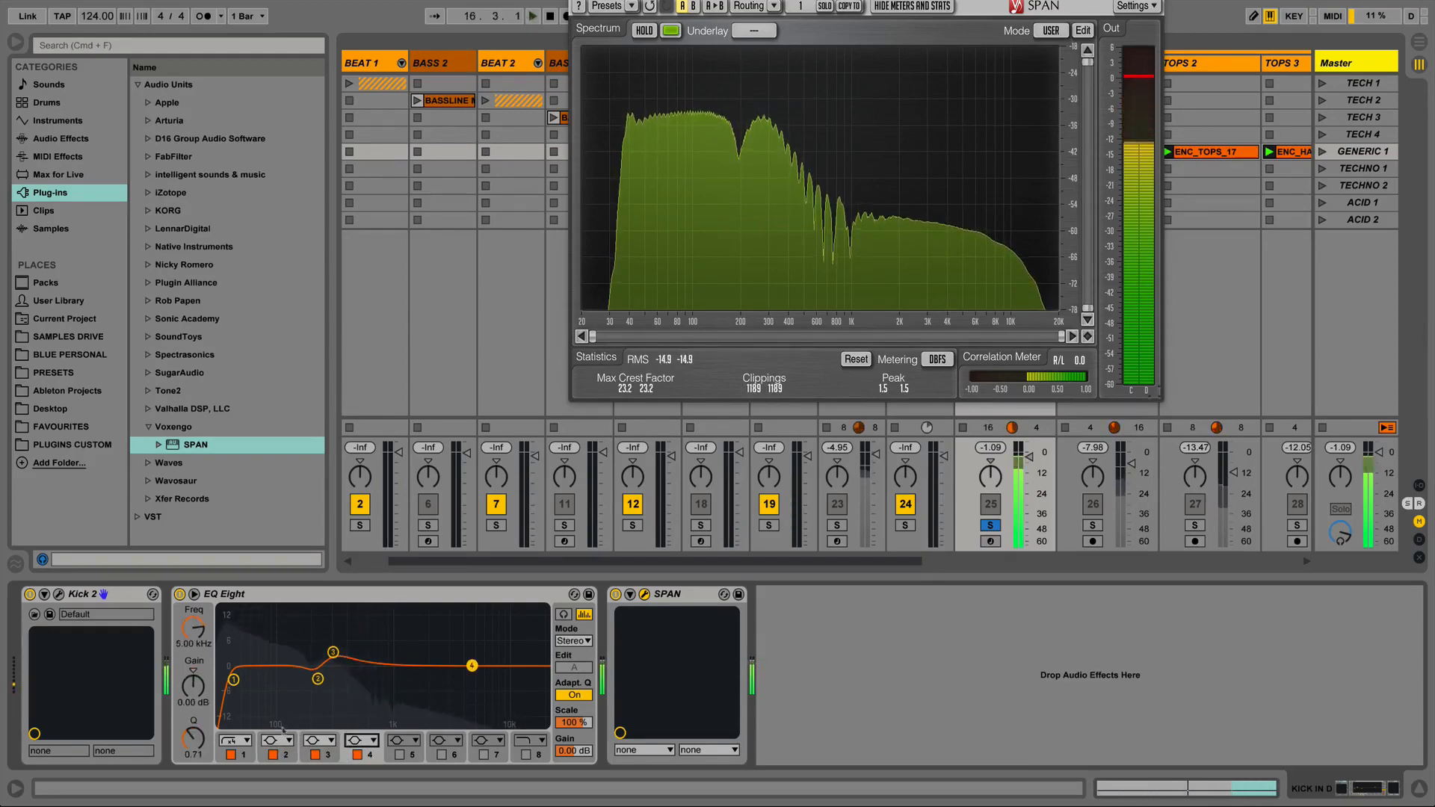
pyautogui.click(179, 647)
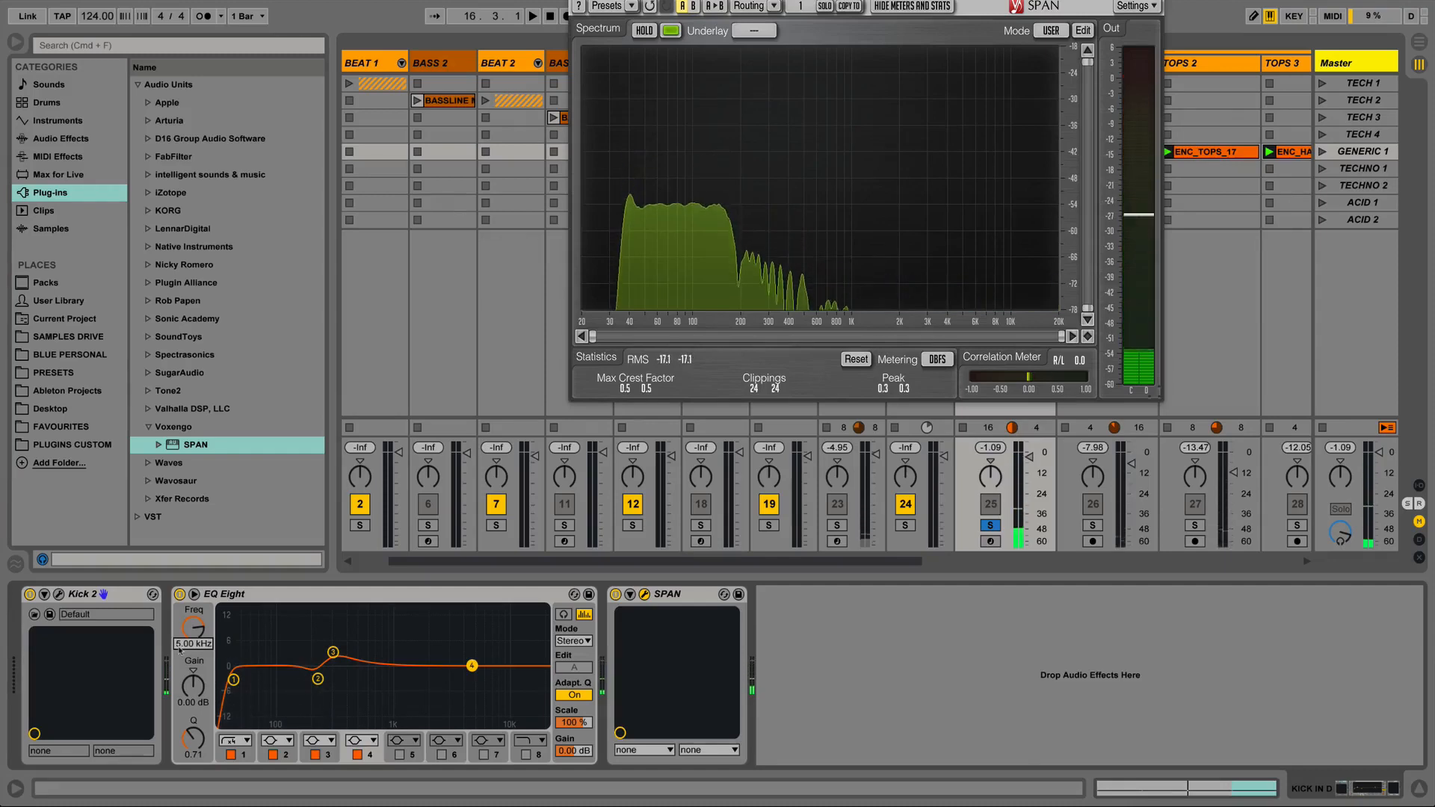
pyautogui.write('80')
pyautogui.press('Return')
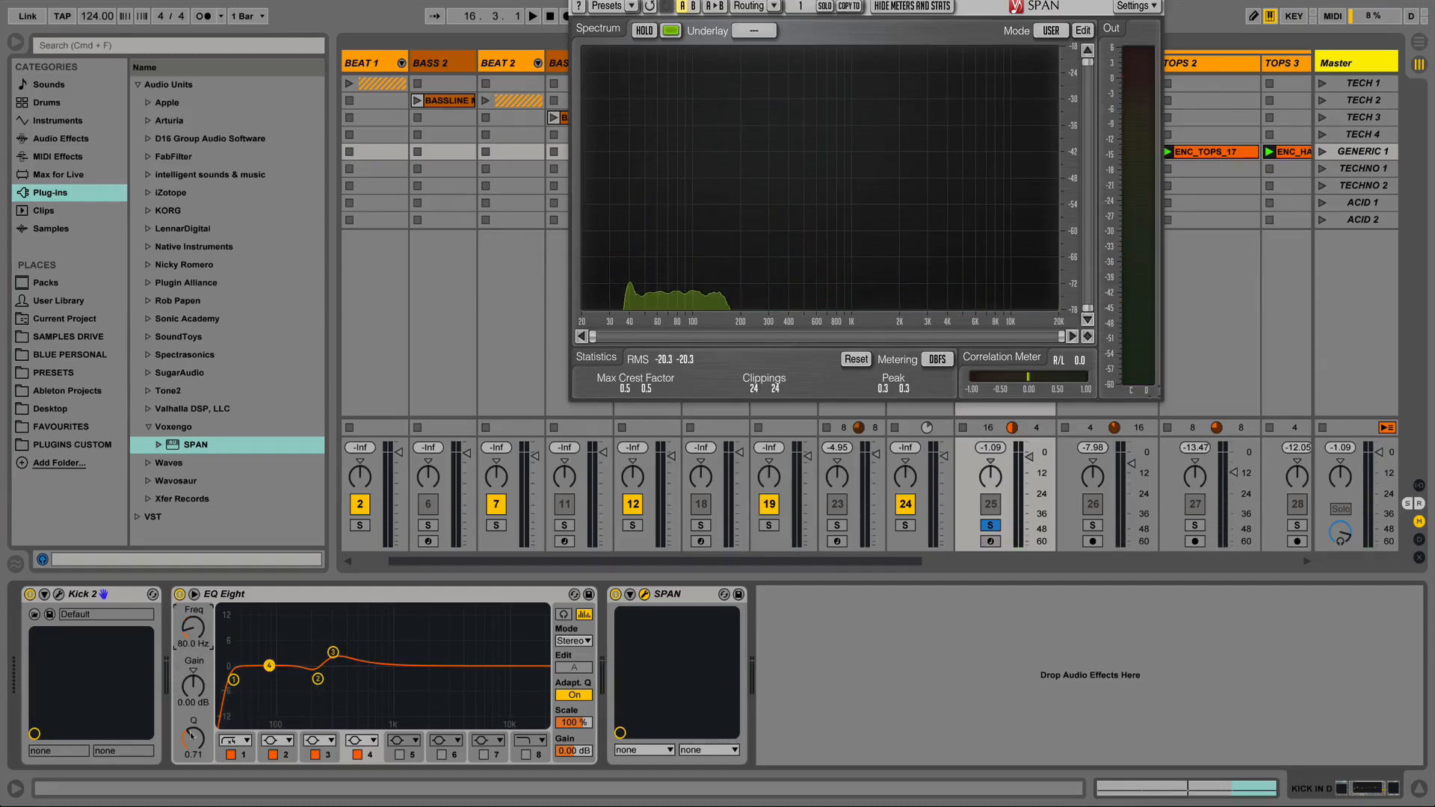
pyautogui.moveTo(193, 738); pyautogui.dragTo(193, 717)
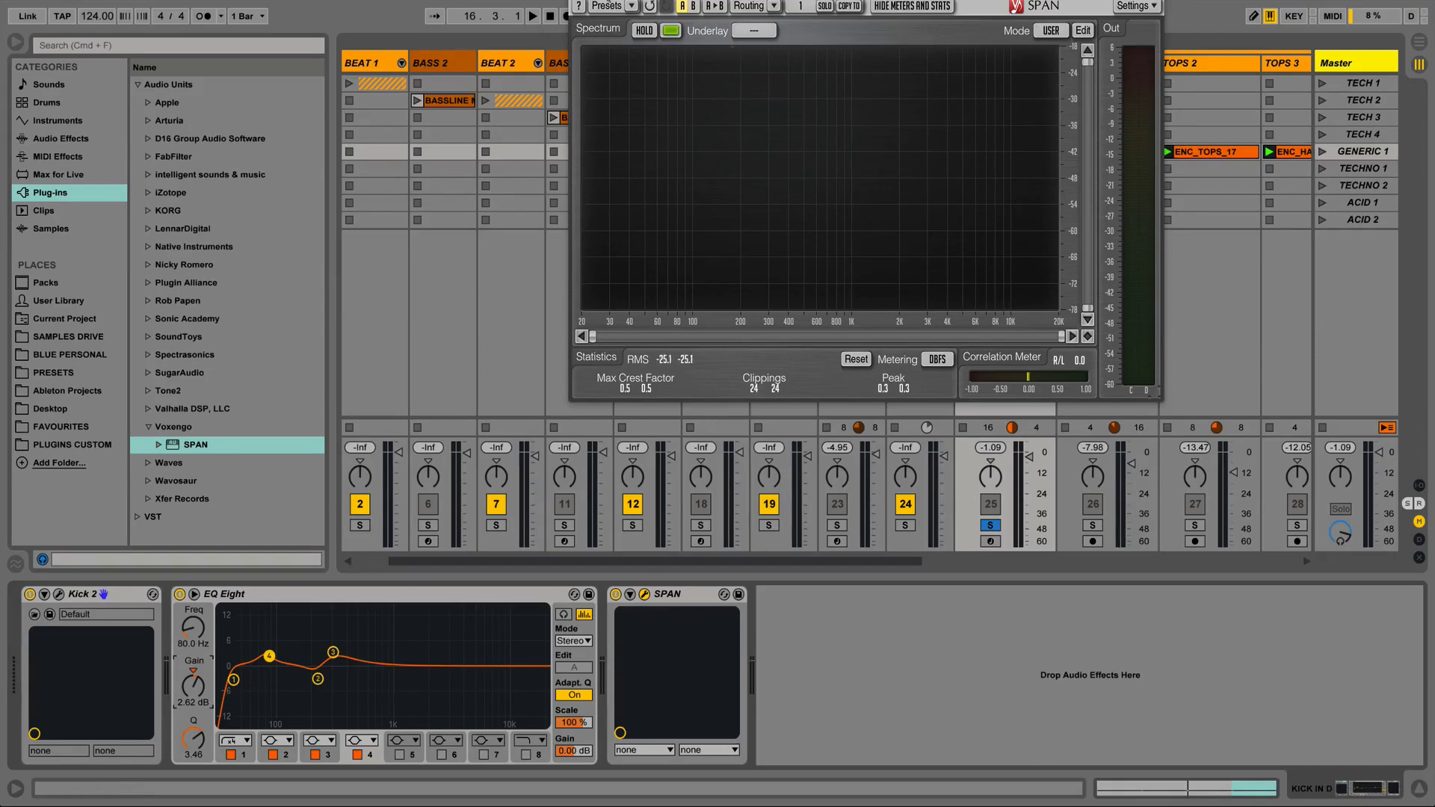
pyautogui.press('super+alt+p')
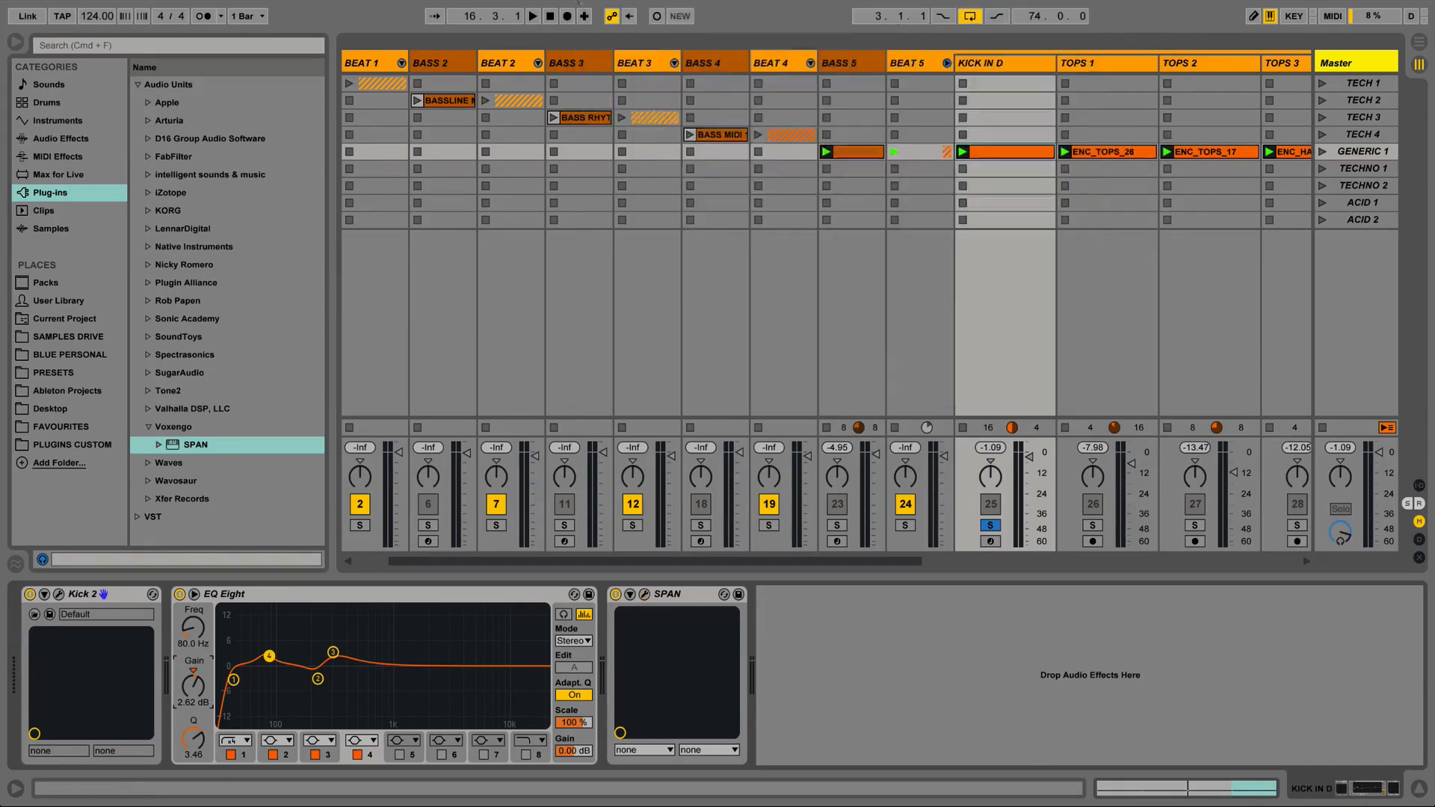
# Play the soloed kick with its SPAN analyzer open, and turn off the kick's solo.
pyautogui.click(818, 66)
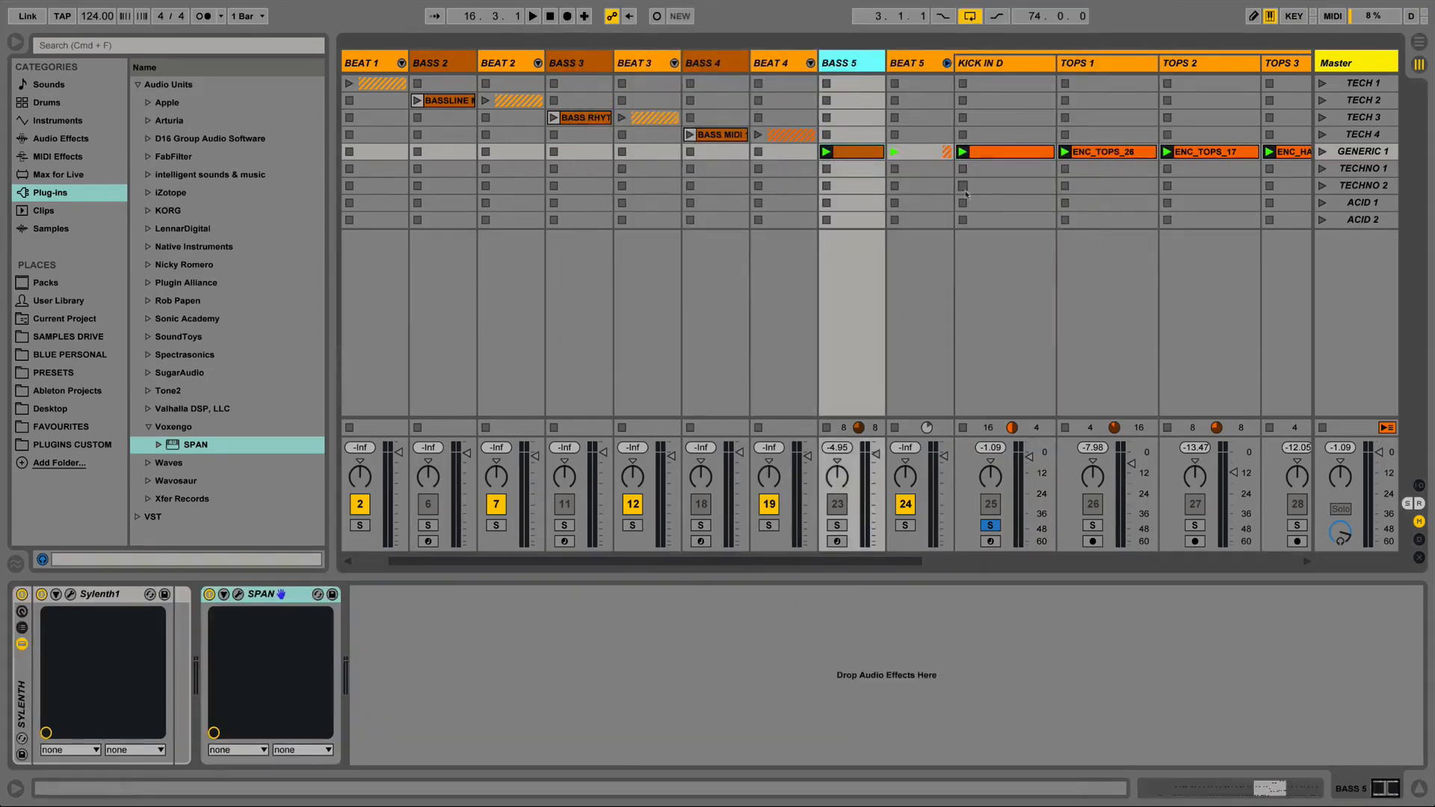
pyautogui.click(1001, 65)
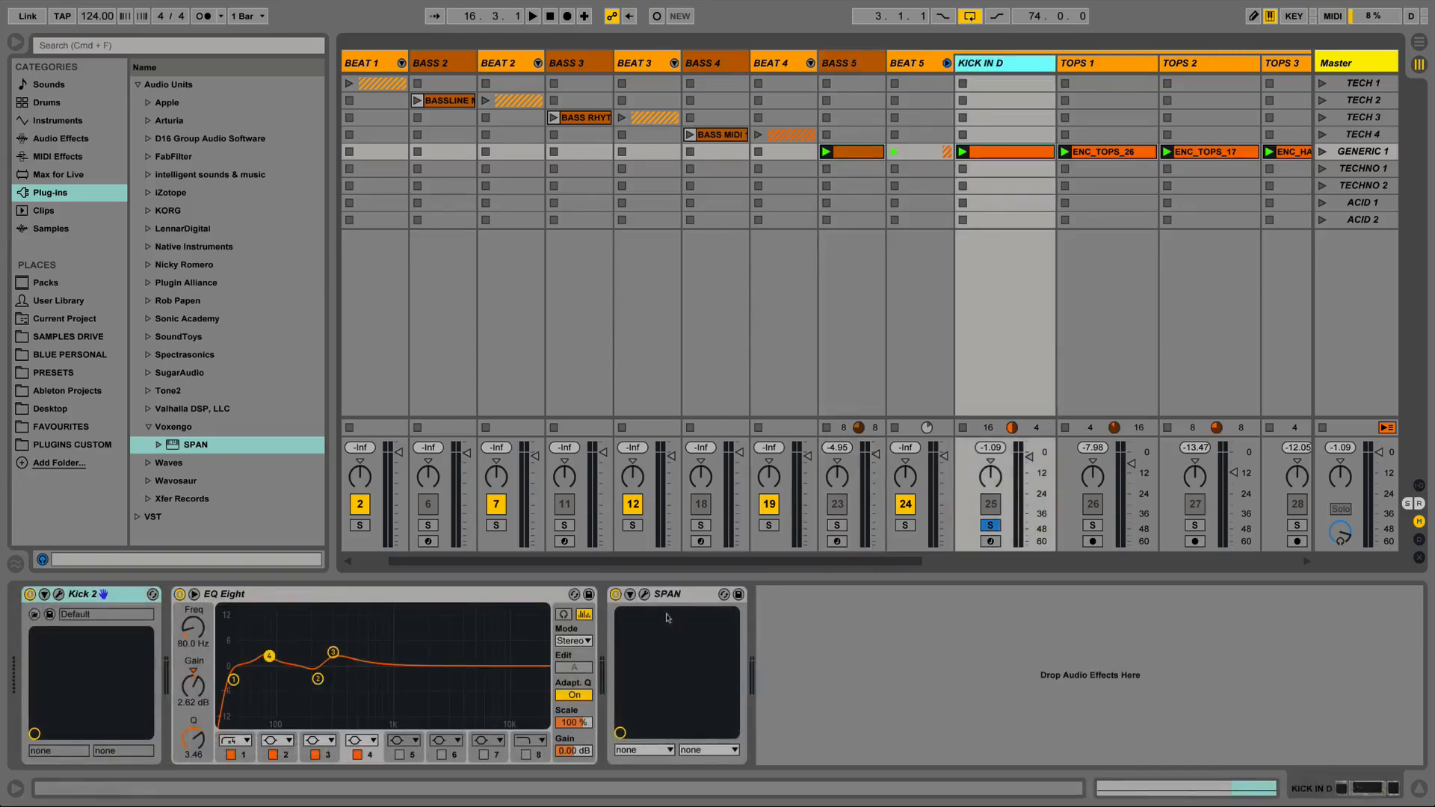
pyautogui.click(645, 594)
pyautogui.press('space')
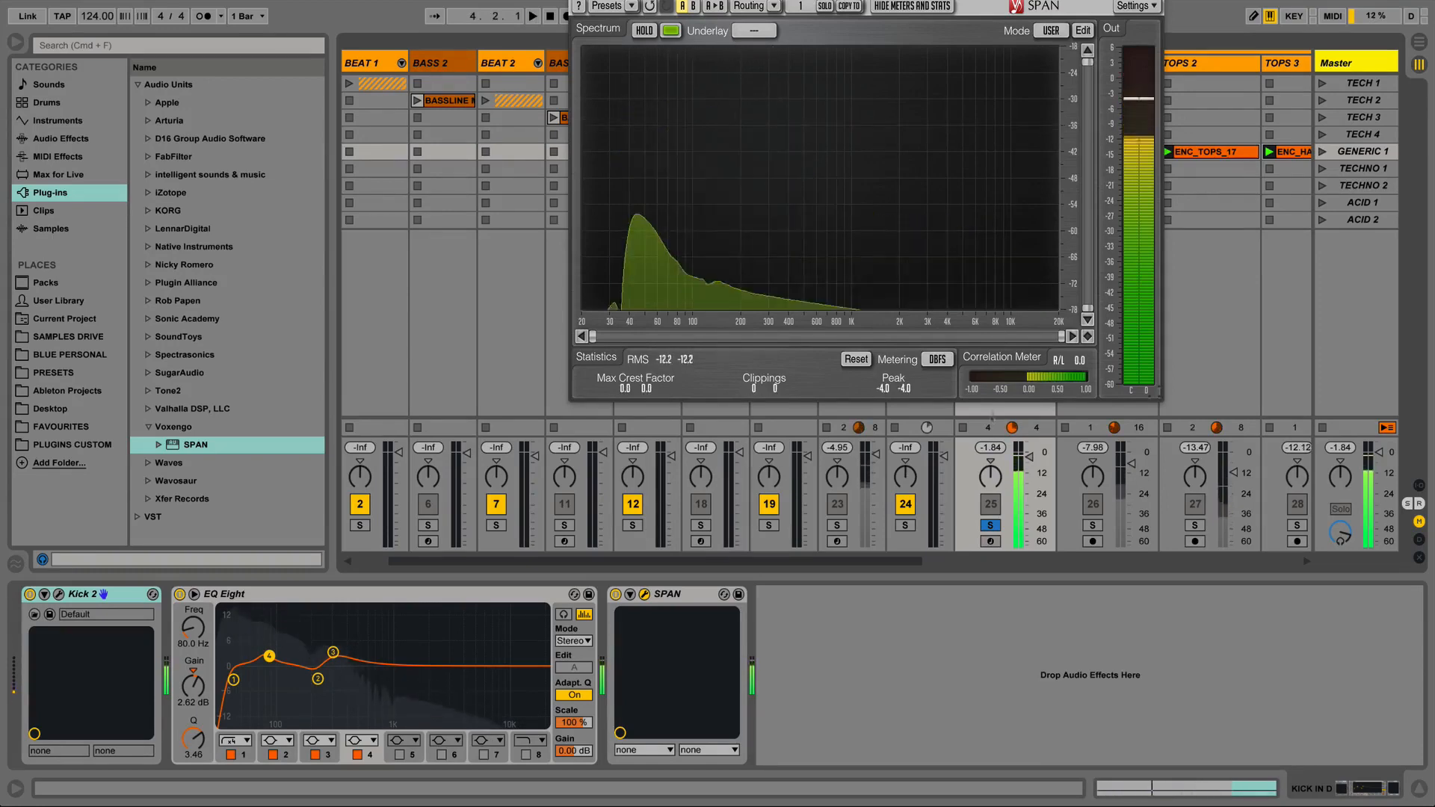
pyautogui.click(991, 525)
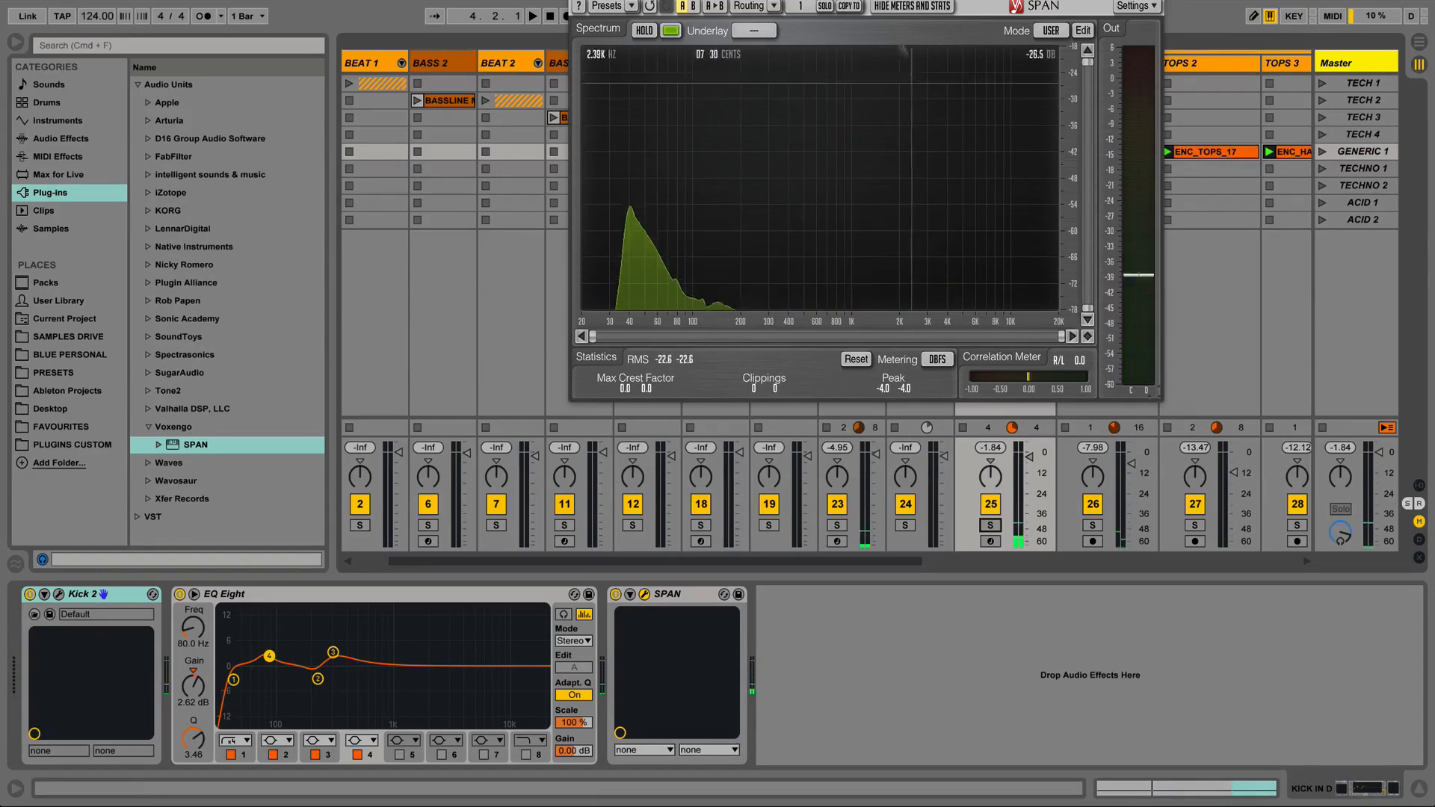
# Move the SPAN window aside and add an EQ Eight after SPAN on the BASS 5 track.
pyautogui.moveTo(913, 1); pyautogui.dragTo(1092, 129)
pyautogui.click(840, 64)
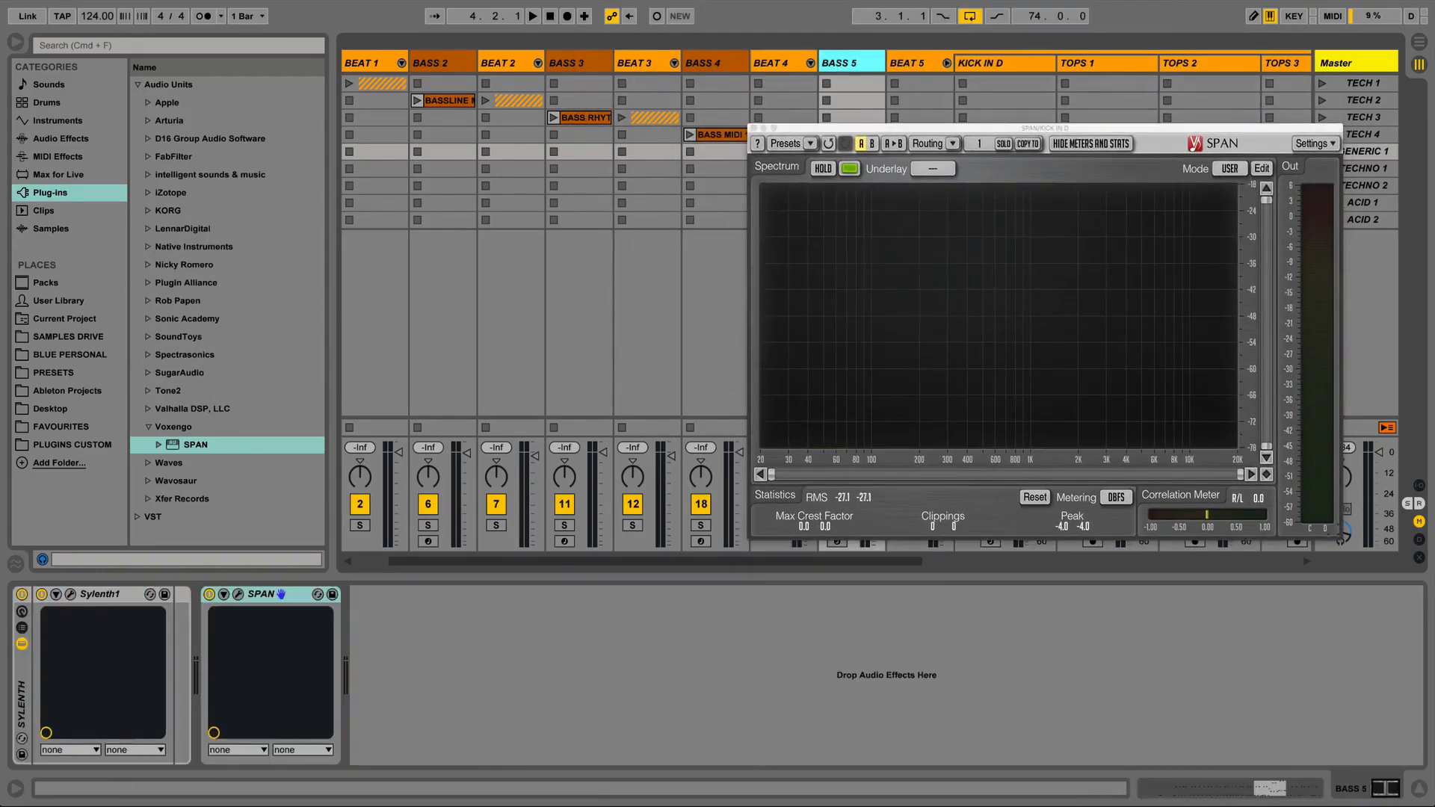
pyautogui.click(67, 139)
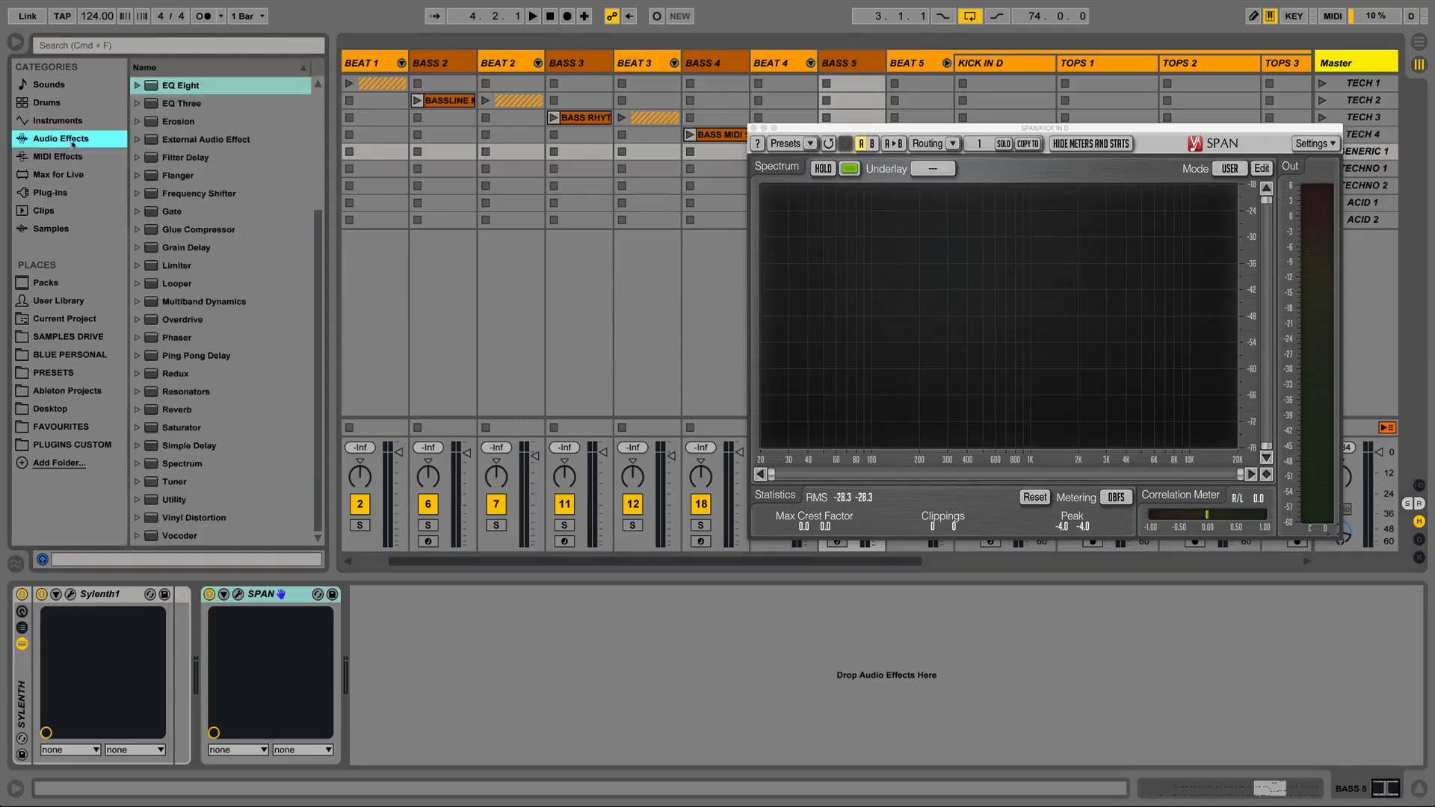
pyautogui.moveTo(180, 86); pyautogui.dragTo(447, 641)
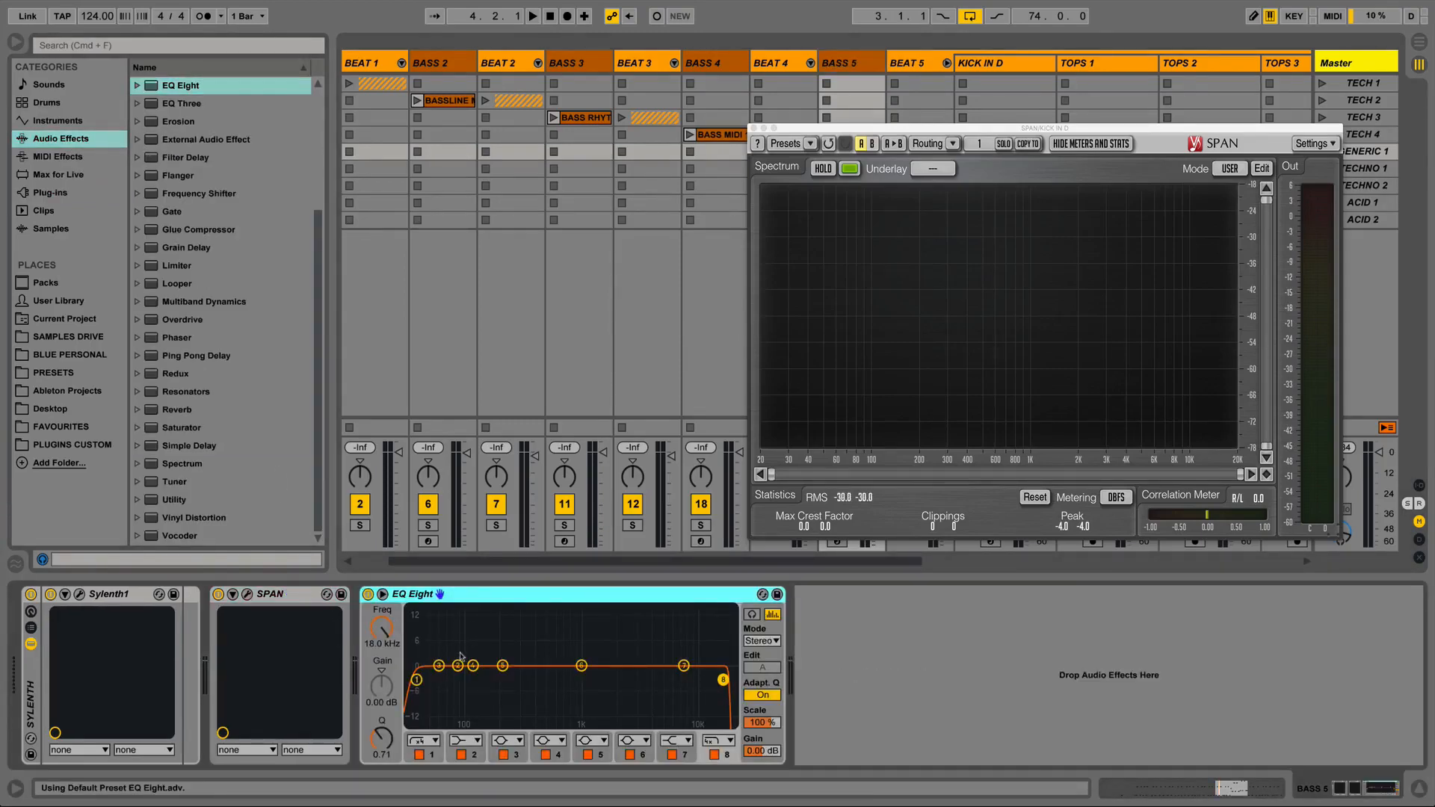
# Cut the 80 Hz low shelf in band 2 of the bass EQ by 7.62 dB with a Q of 3.06, and start playback.
pyautogui.click(467, 748)
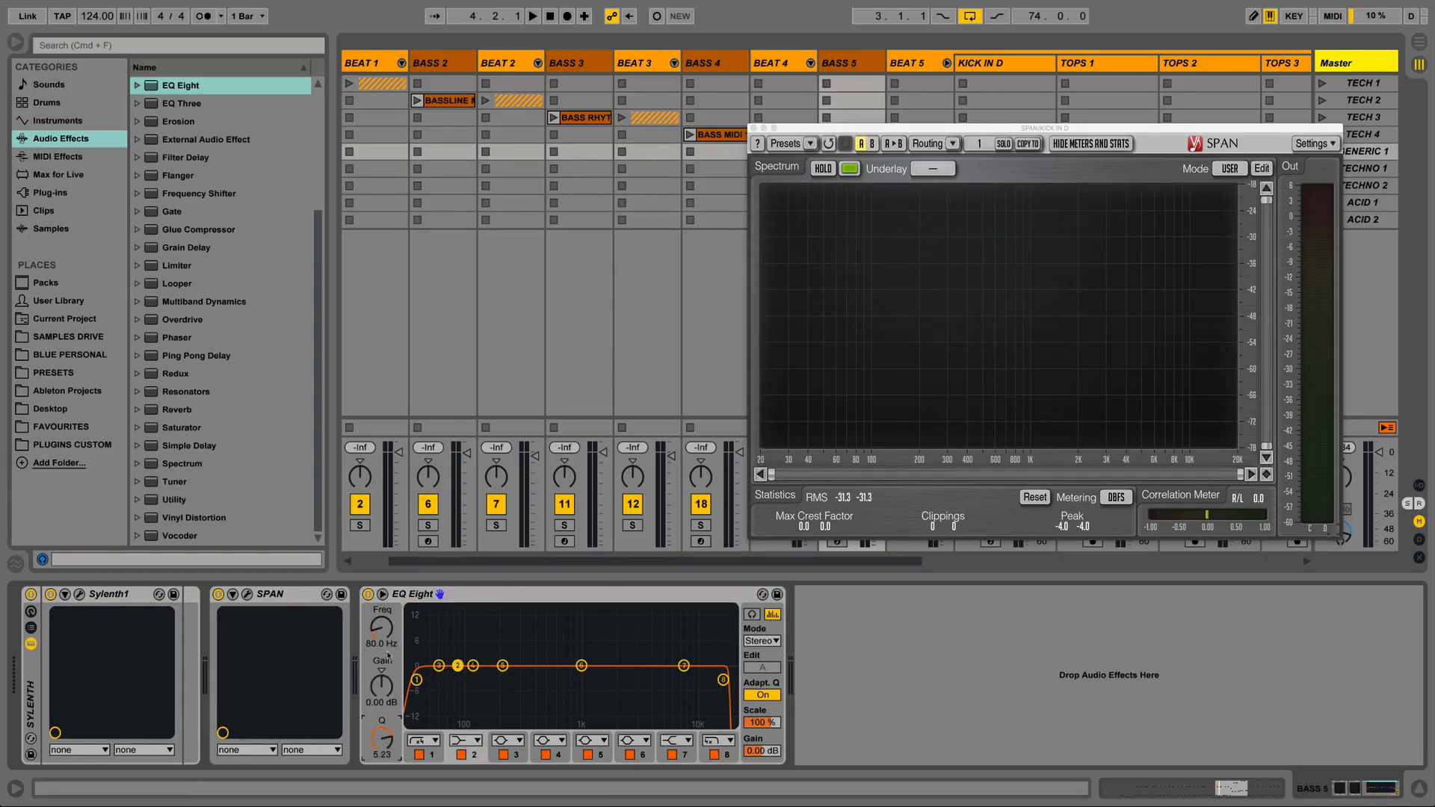
pyautogui.moveTo(379, 685); pyautogui.dragTo(379, 706)
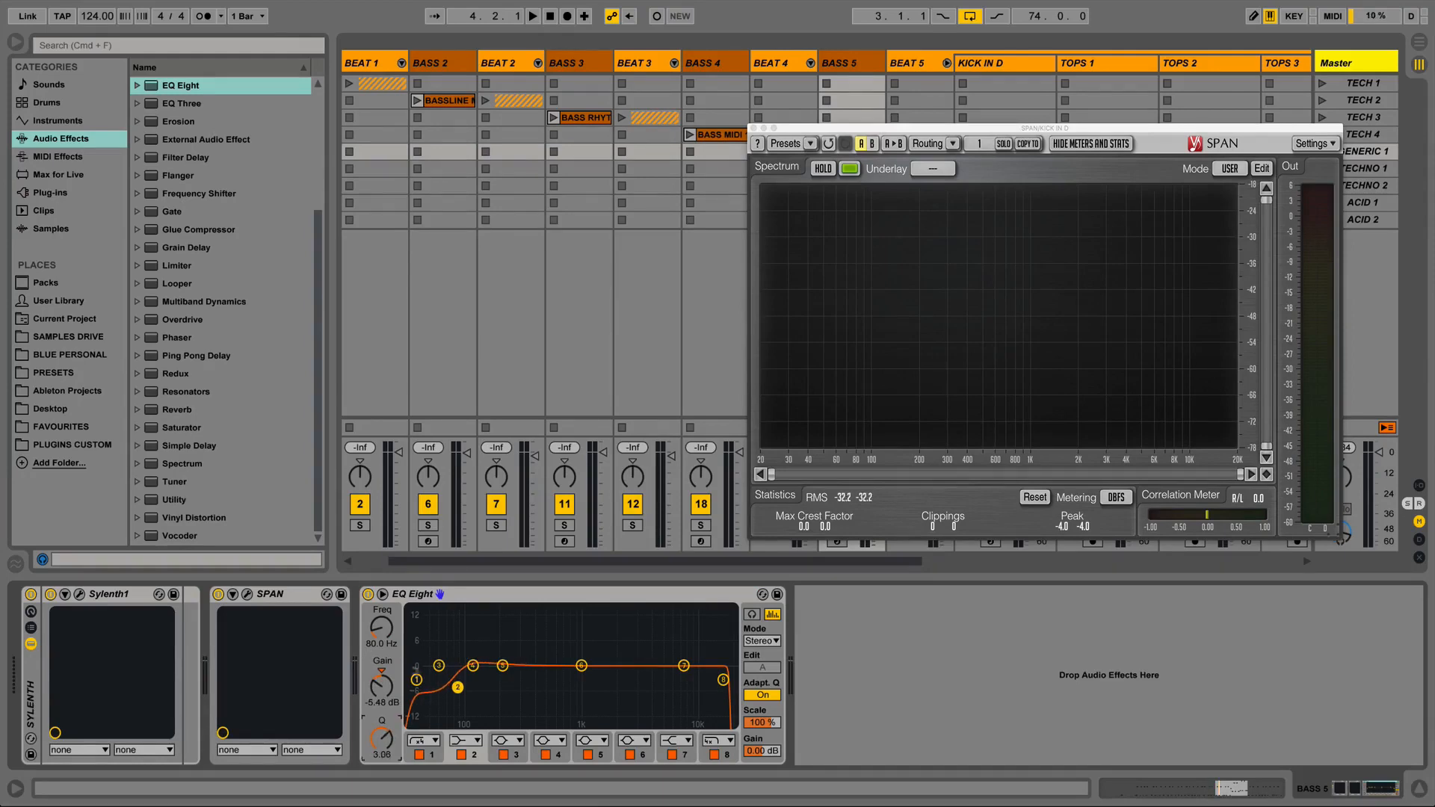
pyautogui.moveTo(381, 686); pyautogui.dragTo(381, 692)
pyautogui.press('space')
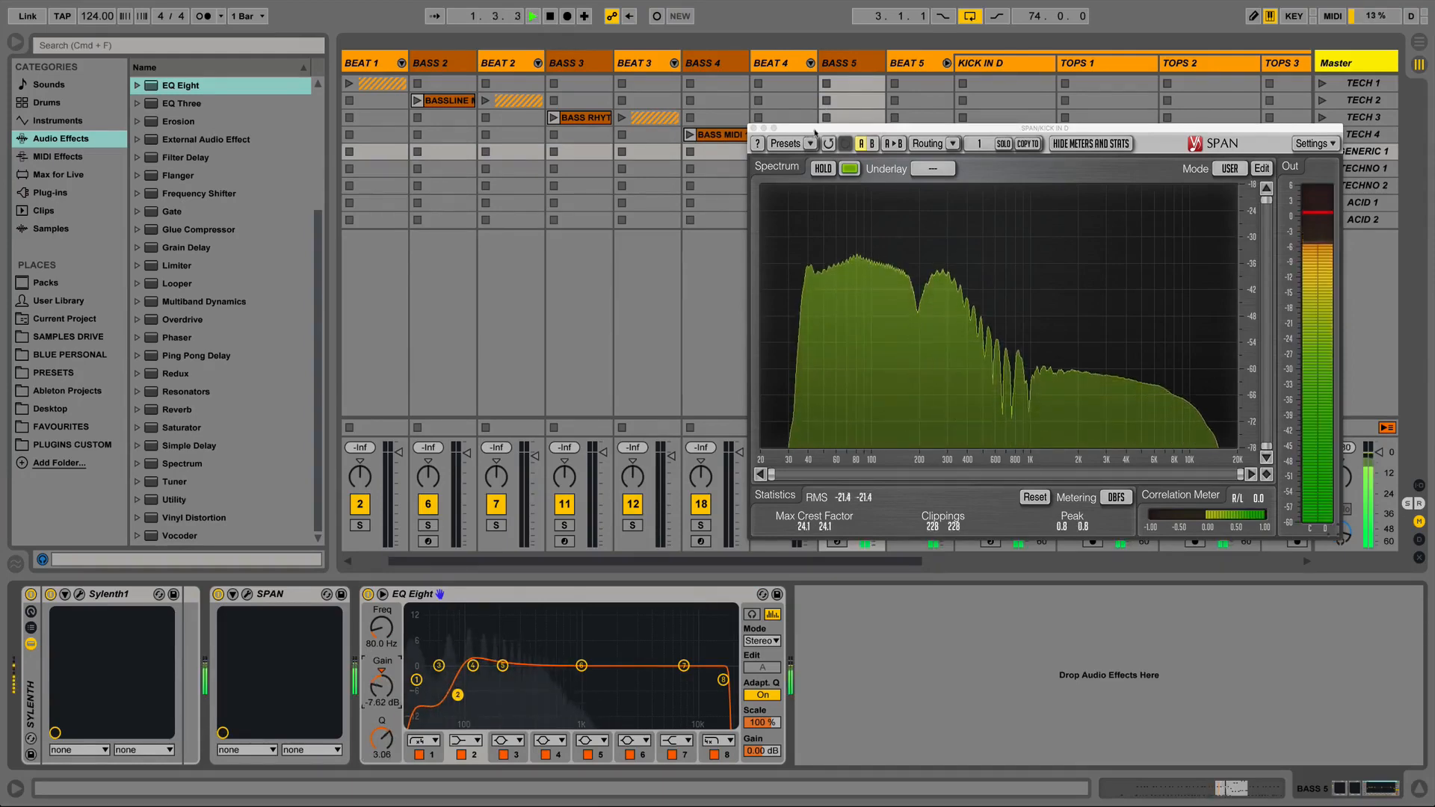
# Move the SPAN window clear of the bass and kick tracks, and solo BASS 5 and KICK IN D together.
pyautogui.moveTo(927, 127); pyautogui.dragTo(439, 88)
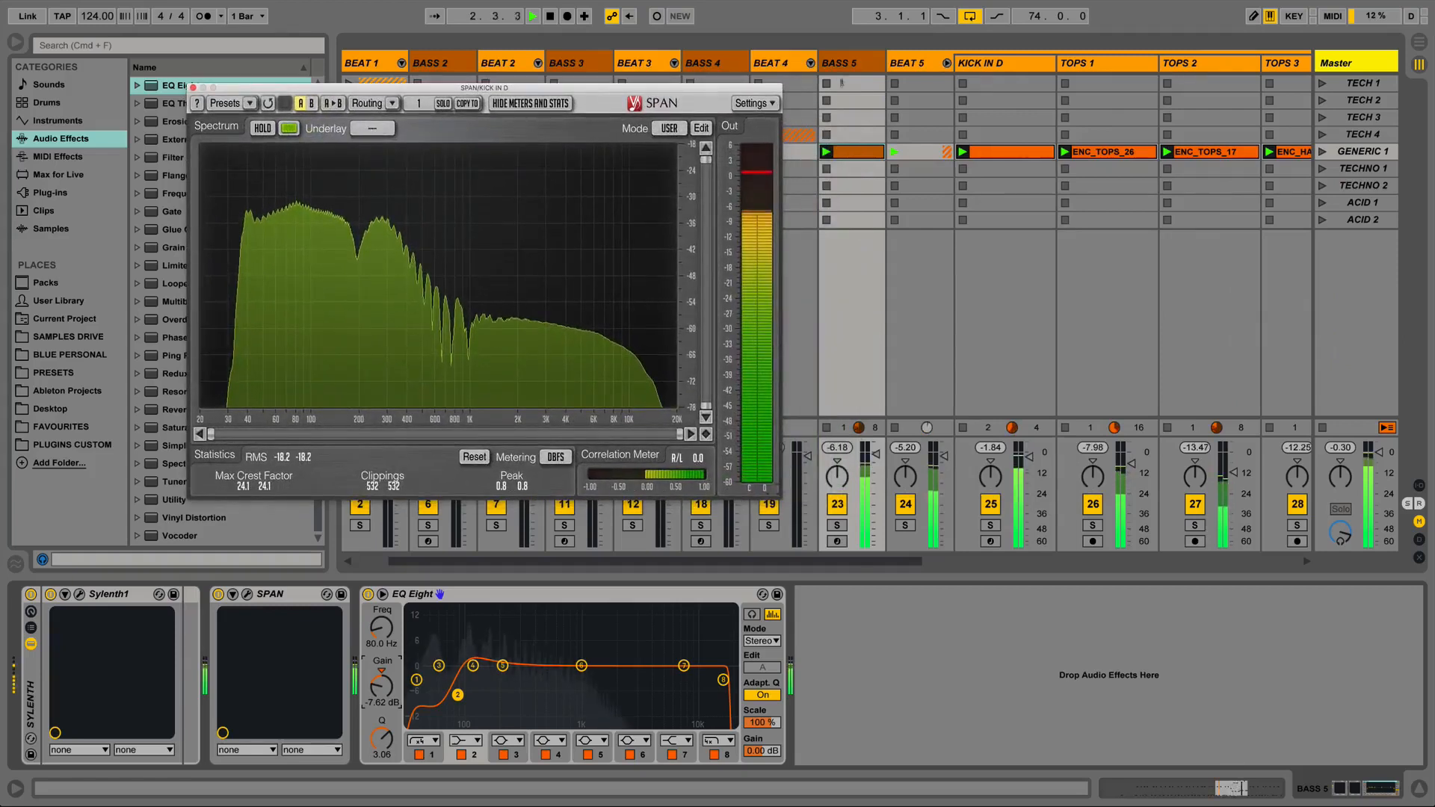
pyautogui.click(837, 525)
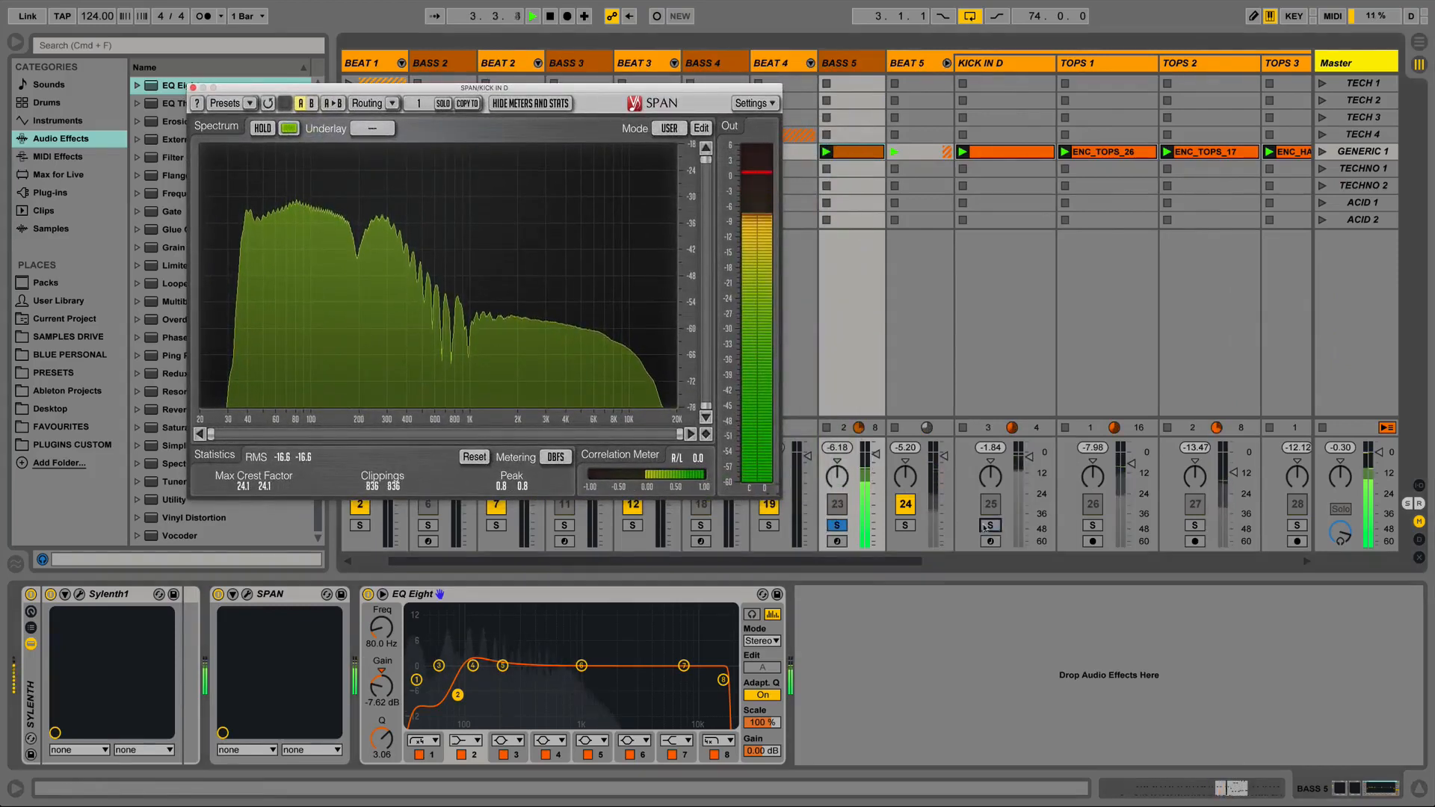
pyautogui.keyDown('super'); pyautogui.click(991, 526); pyautogui.keyUp('super')
# Set band 2 of the bass EQ Eight to 105 Hz with a gain of -6.19 dB, and bypass the EQ.
pyautogui.moveTo(379, 634); pyautogui.dragTo(379, 628)
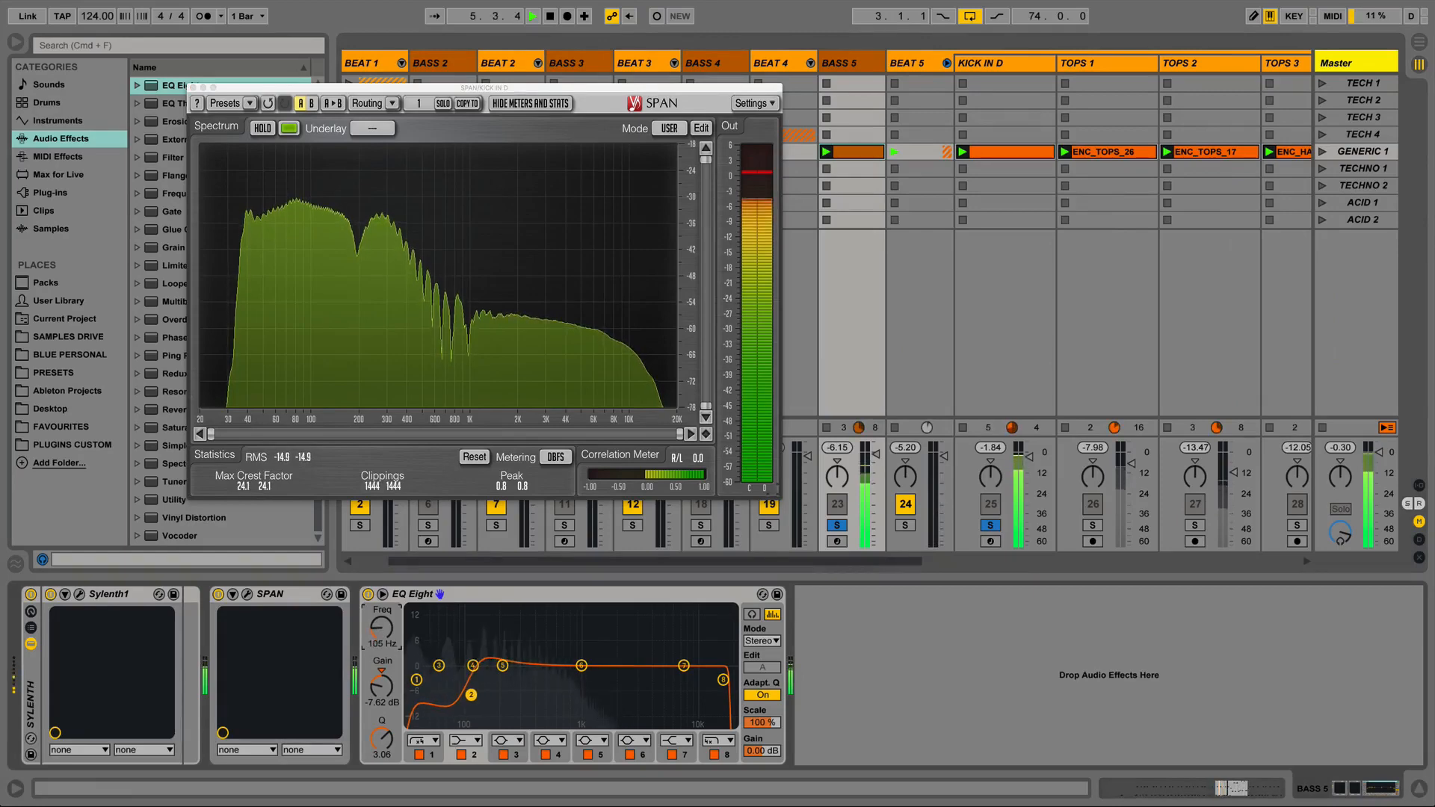
pyautogui.moveTo(376, 690); pyautogui.dragTo(376, 682)
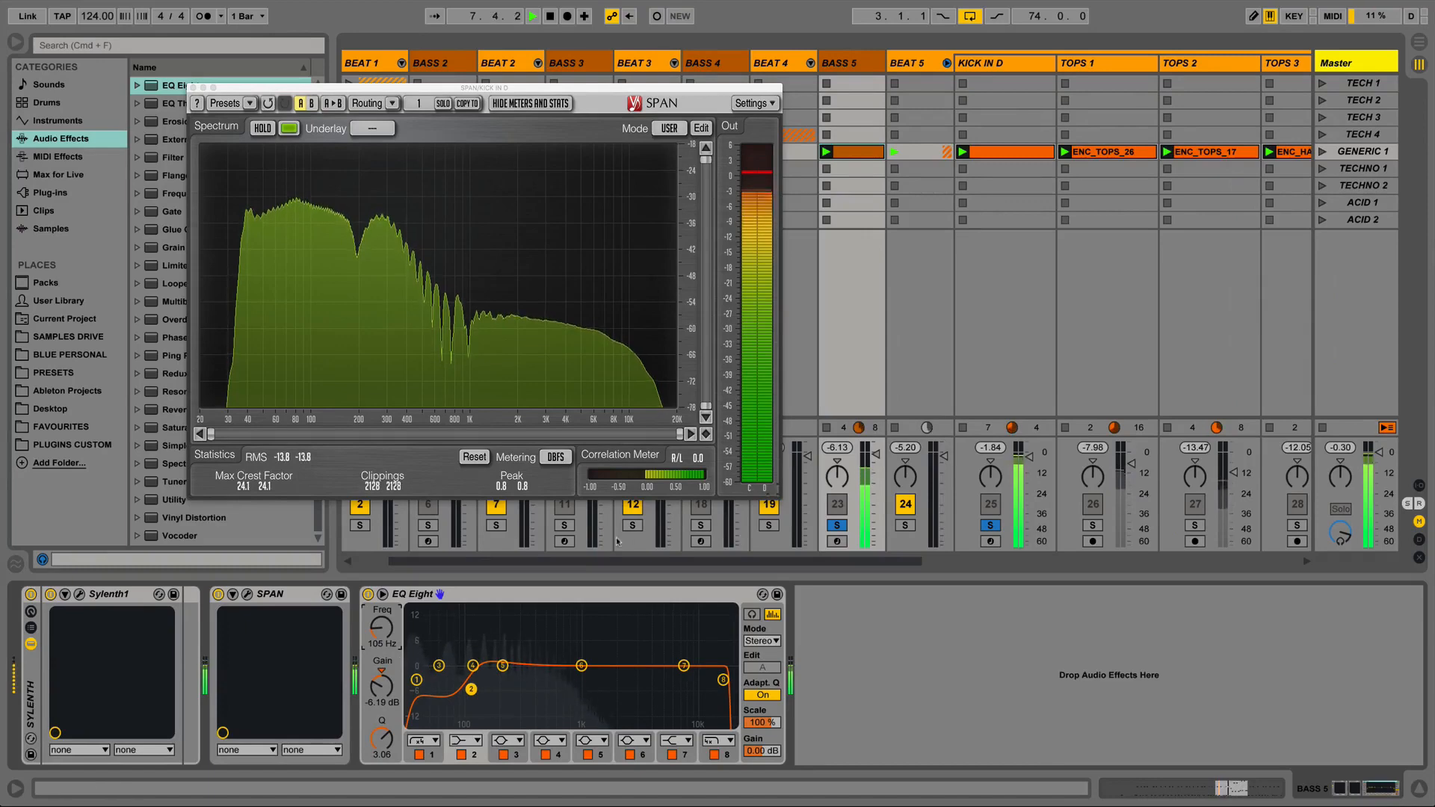
pyautogui.click(369, 596)
# Turn off bands 3 and 4 of the kick's EQ Eight, keeping band 2 on.
pyautogui.click(1000, 64)
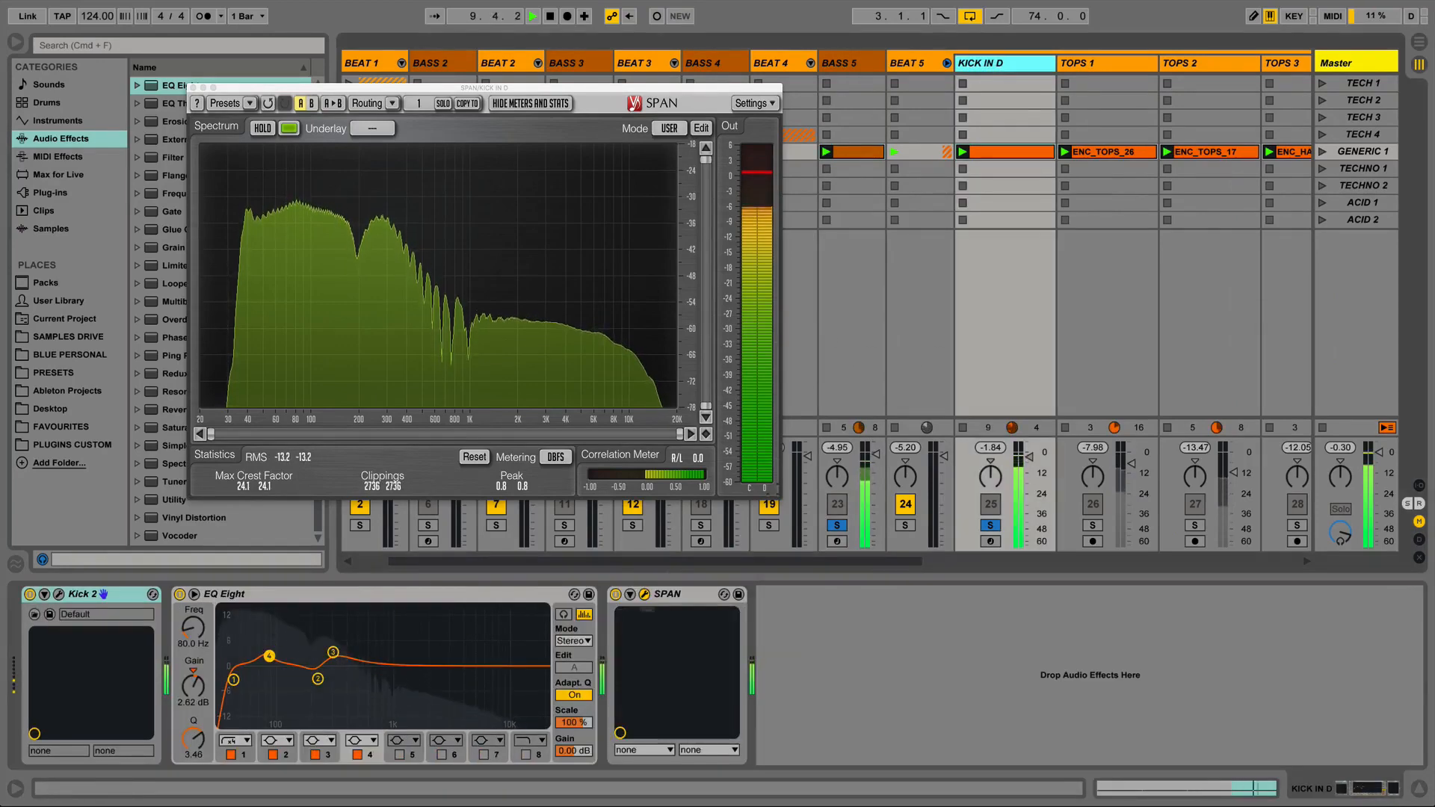
pyautogui.click(357, 754)
pyautogui.click(273, 754)
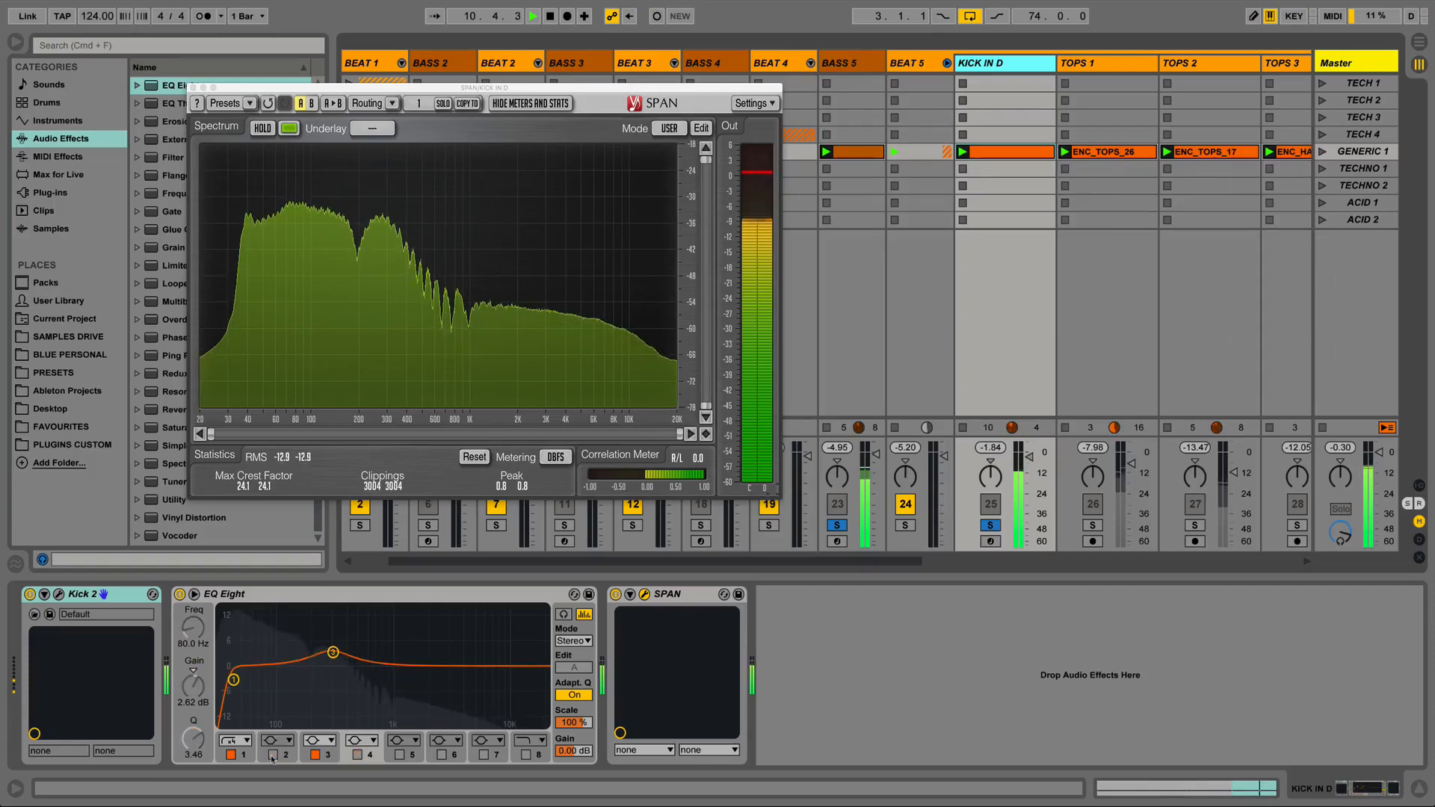
pyautogui.click(273, 755)
pyautogui.click(315, 755)
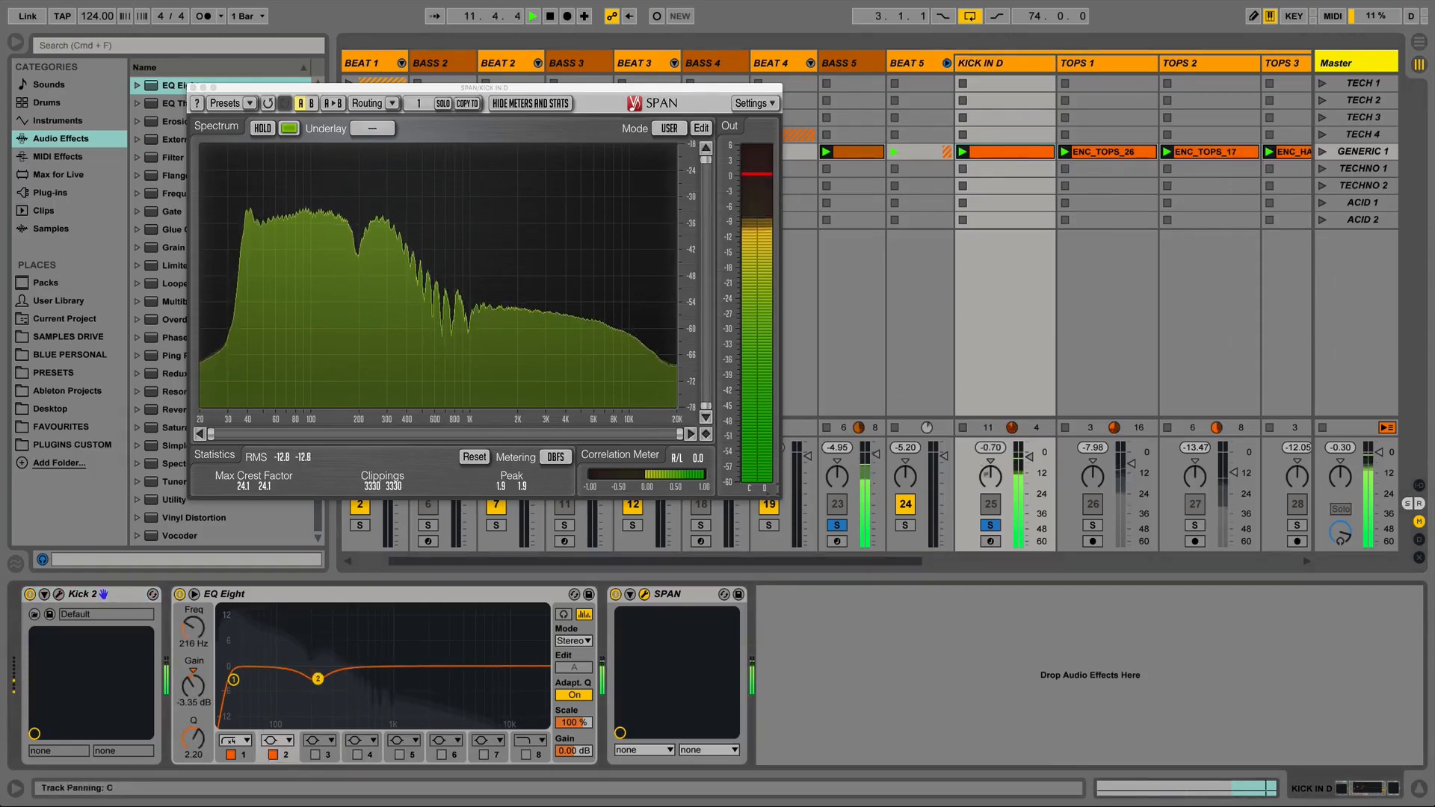
# Re-enable the bass EQ Eight to set band 2 to -8.33 dB at 117 Hz, and bypass the EQ again.
pyautogui.click(851, 64)
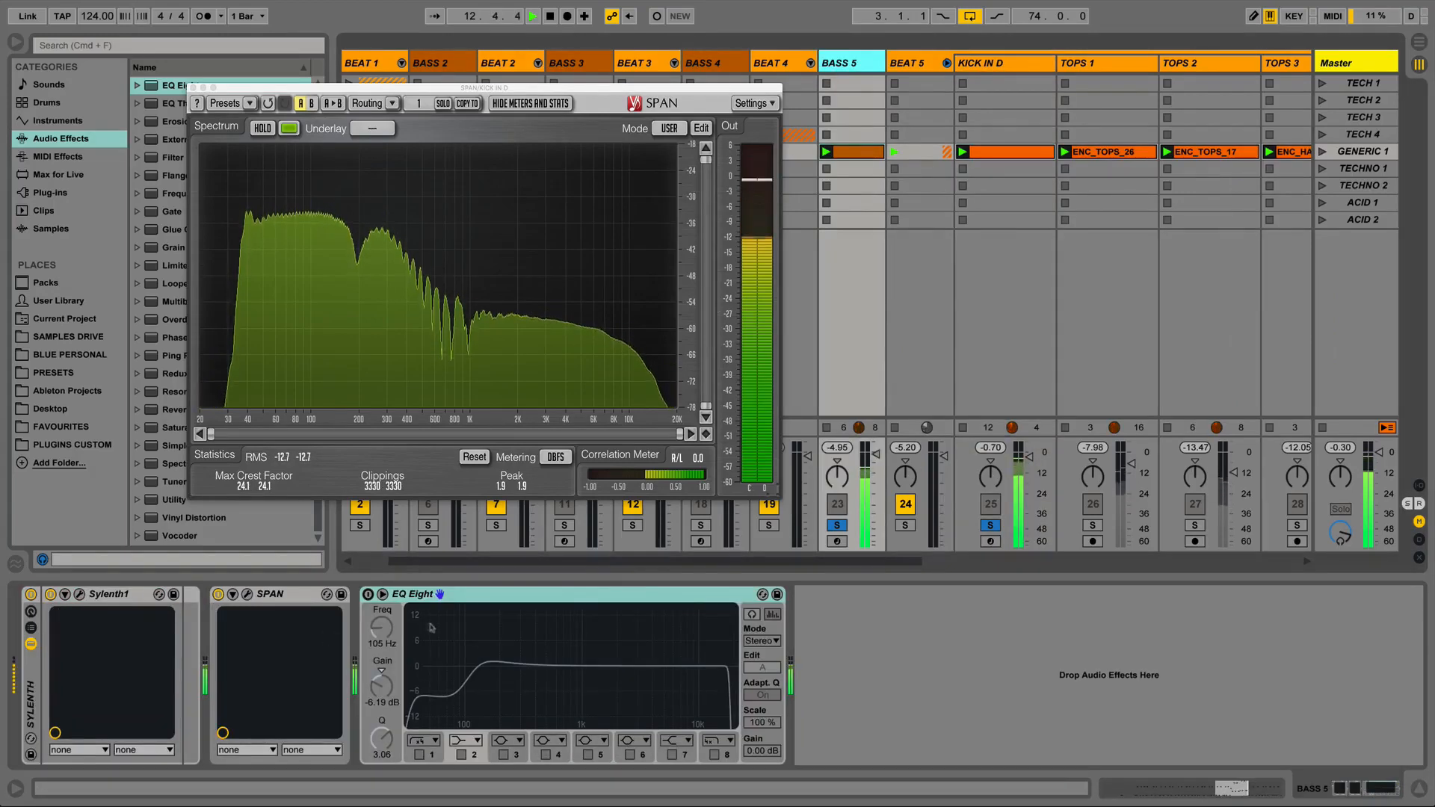
pyautogui.click(367, 595)
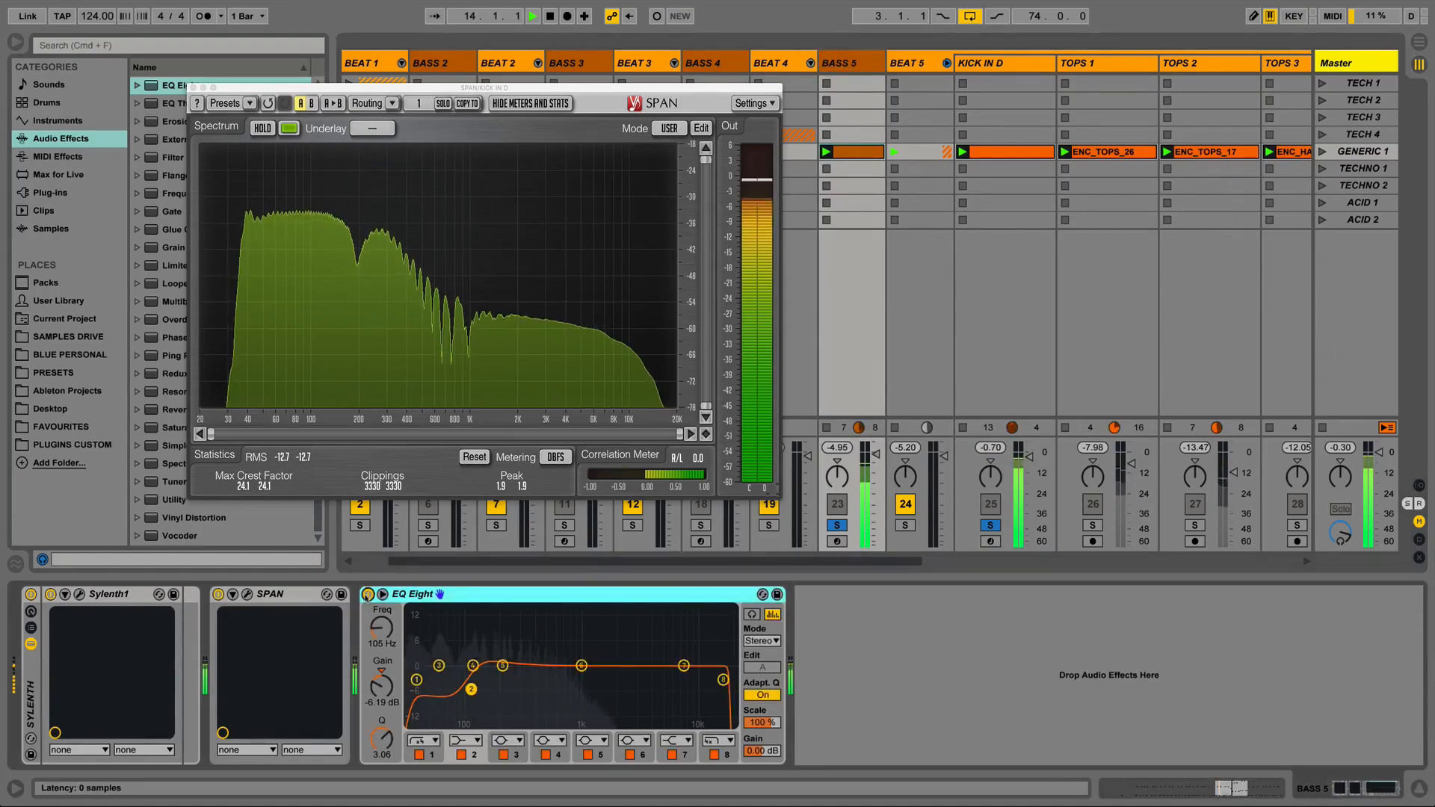
pyautogui.moveTo(381, 686); pyautogui.dragTo(381, 697)
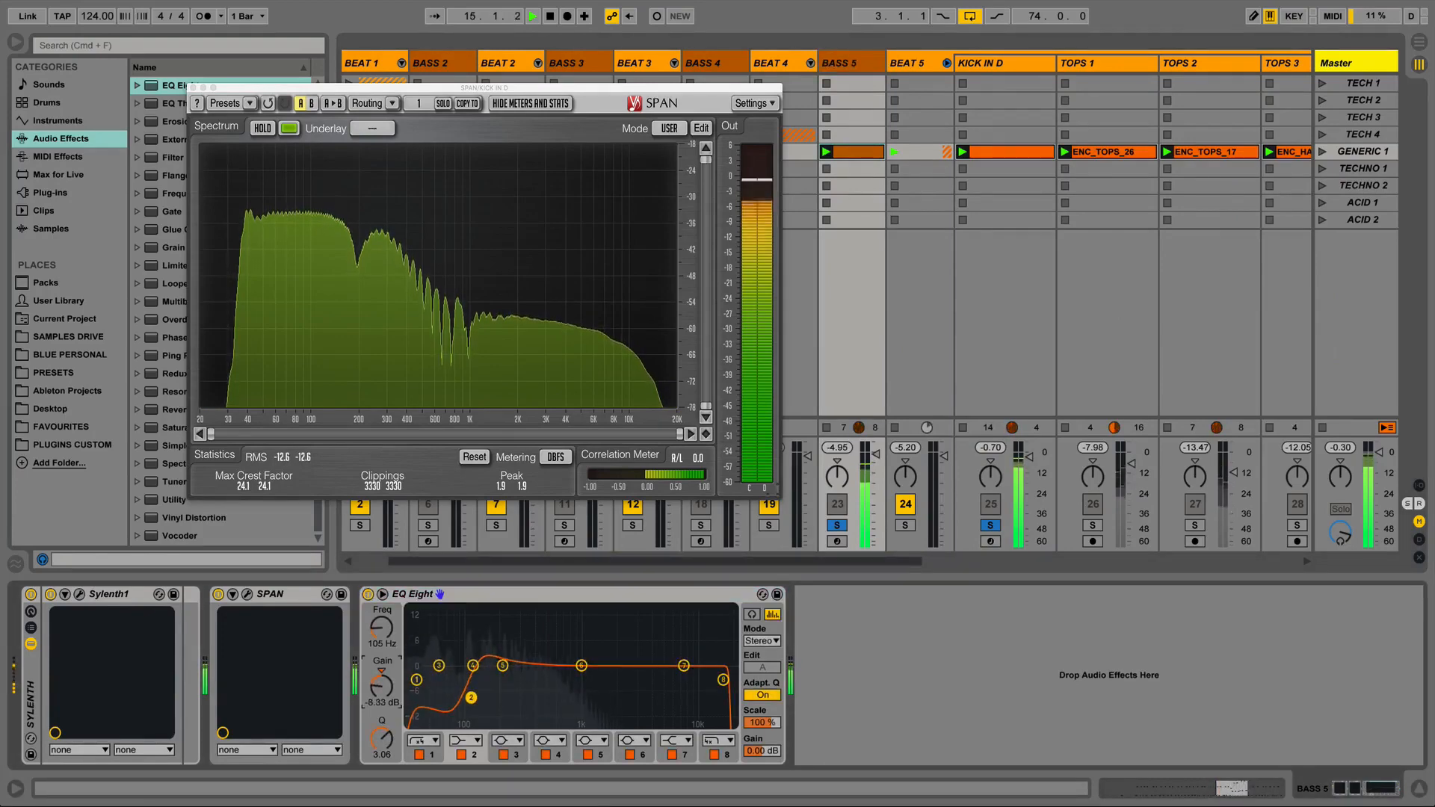
pyautogui.moveTo(368, 625); pyautogui.dragTo(368, 624)
pyautogui.click(368, 594)
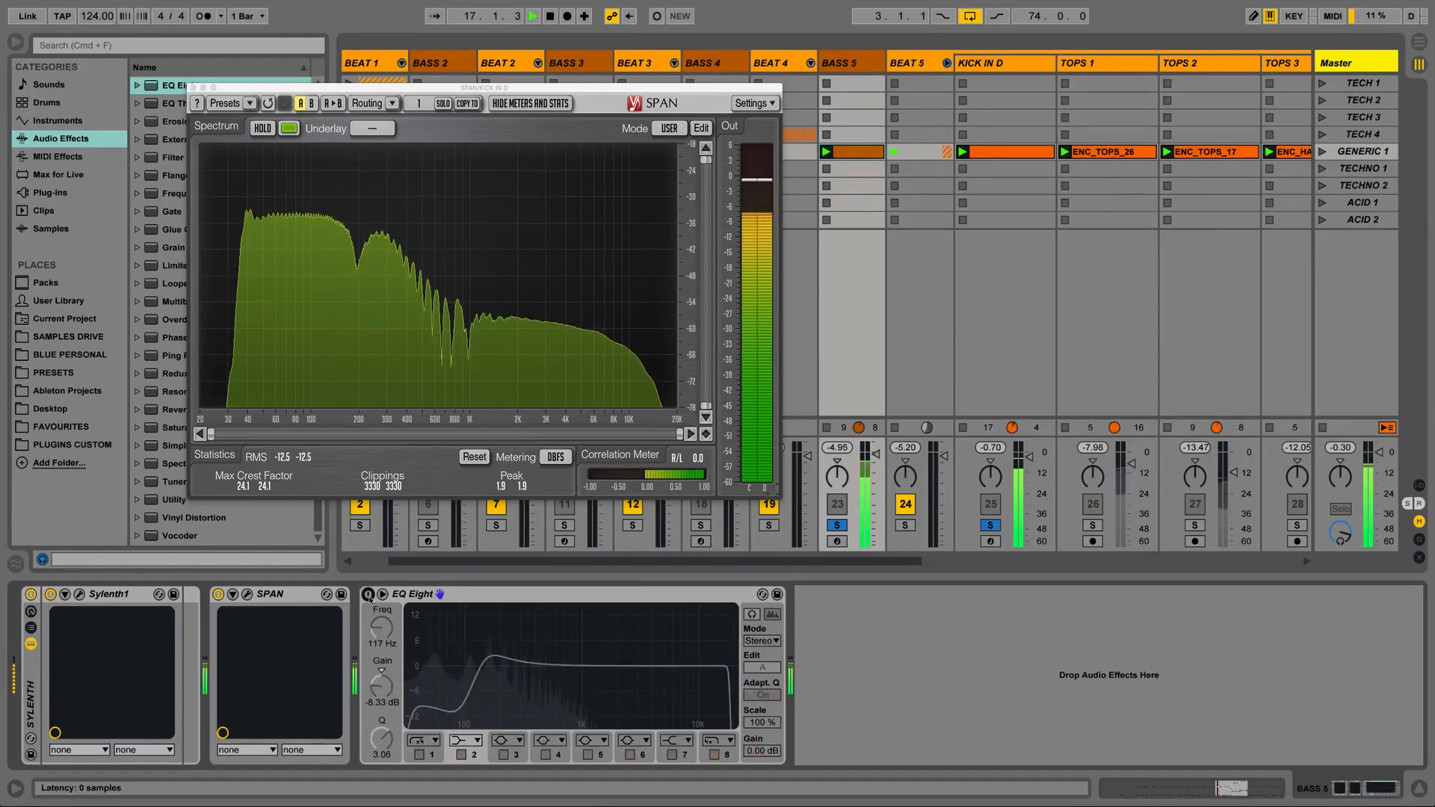
# Re-enable the bass EQ Eight, turn off band 2, and set band 3 to 40 Hz and band 4 to 80 Hz.
pyautogui.click(368, 594)
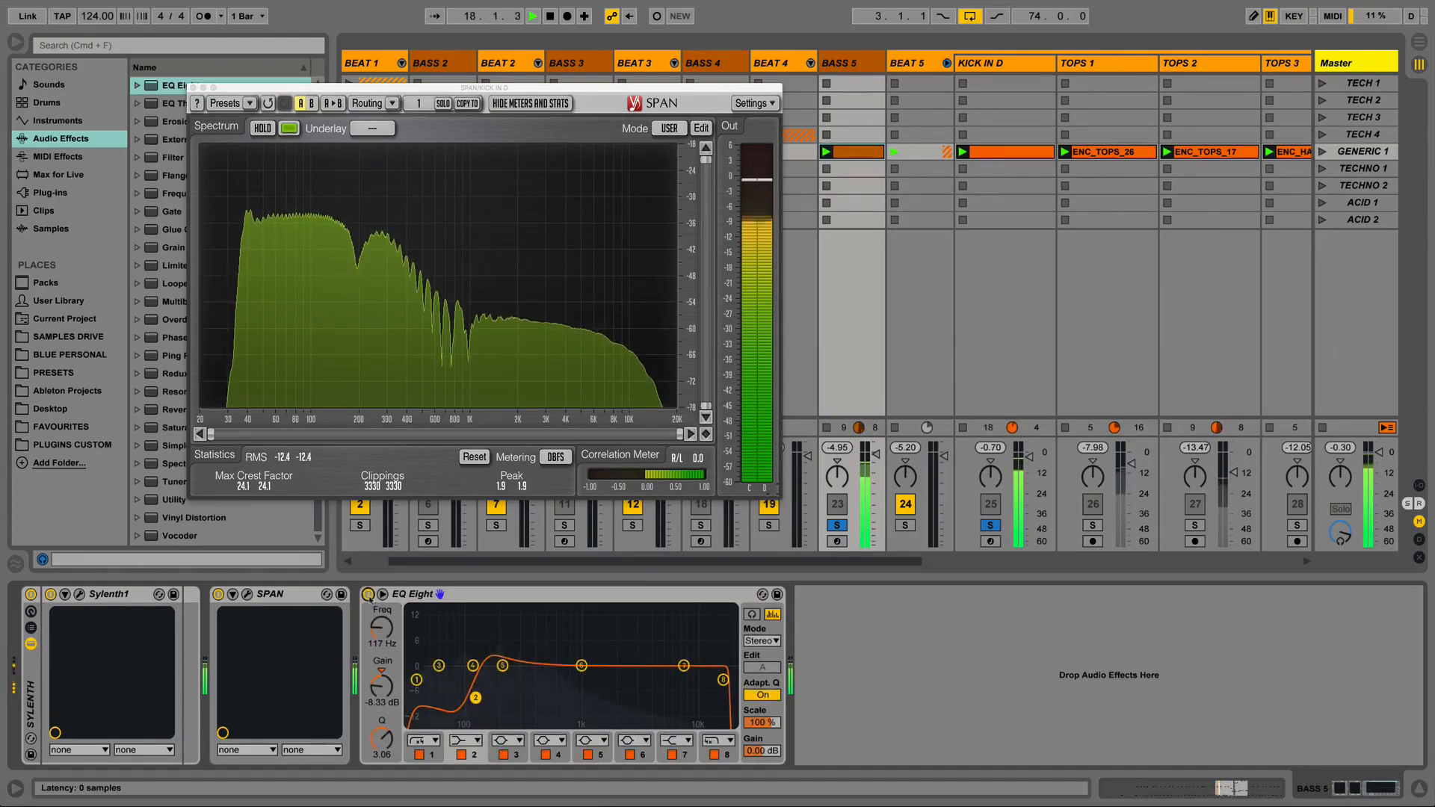
pyautogui.press('space')
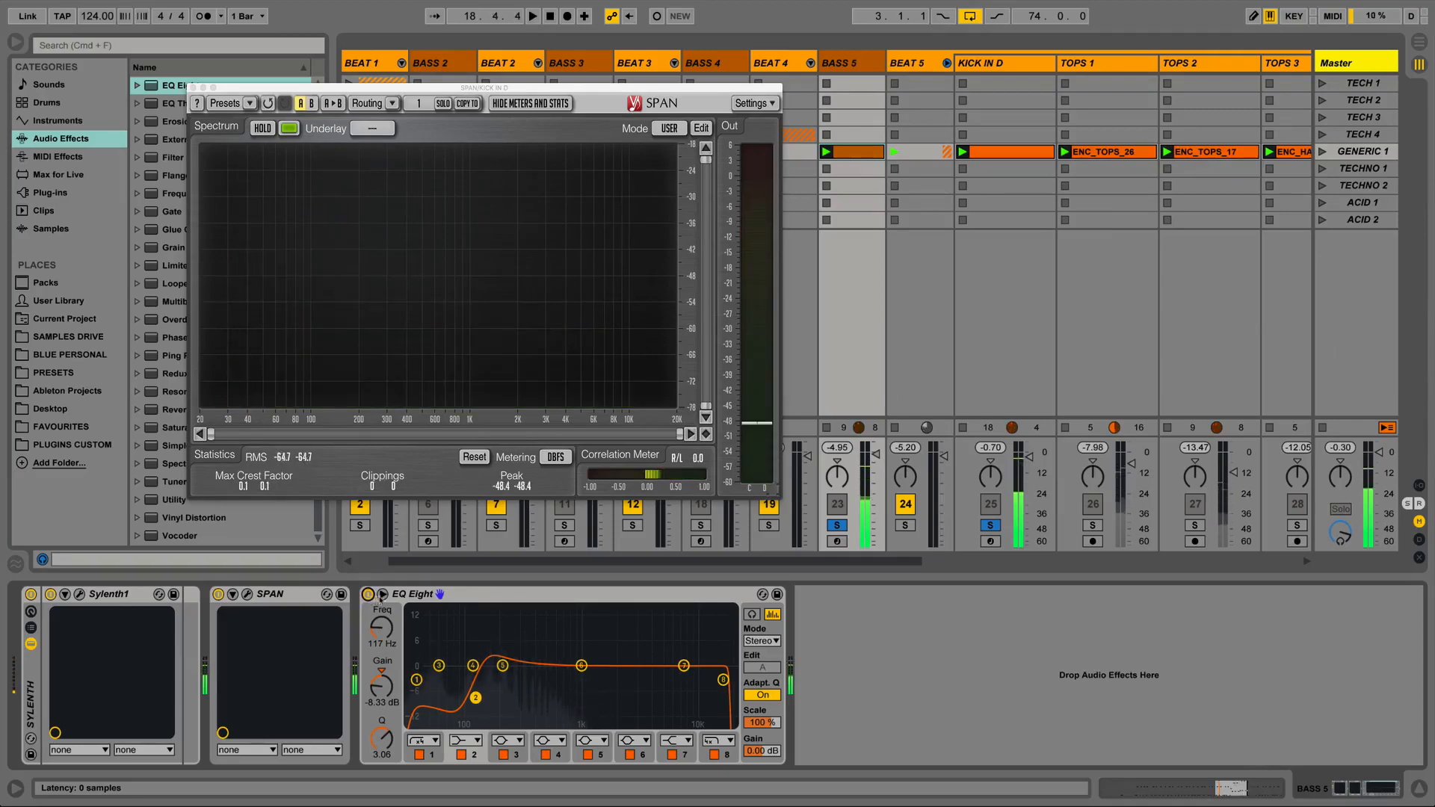
pyautogui.click(461, 755)
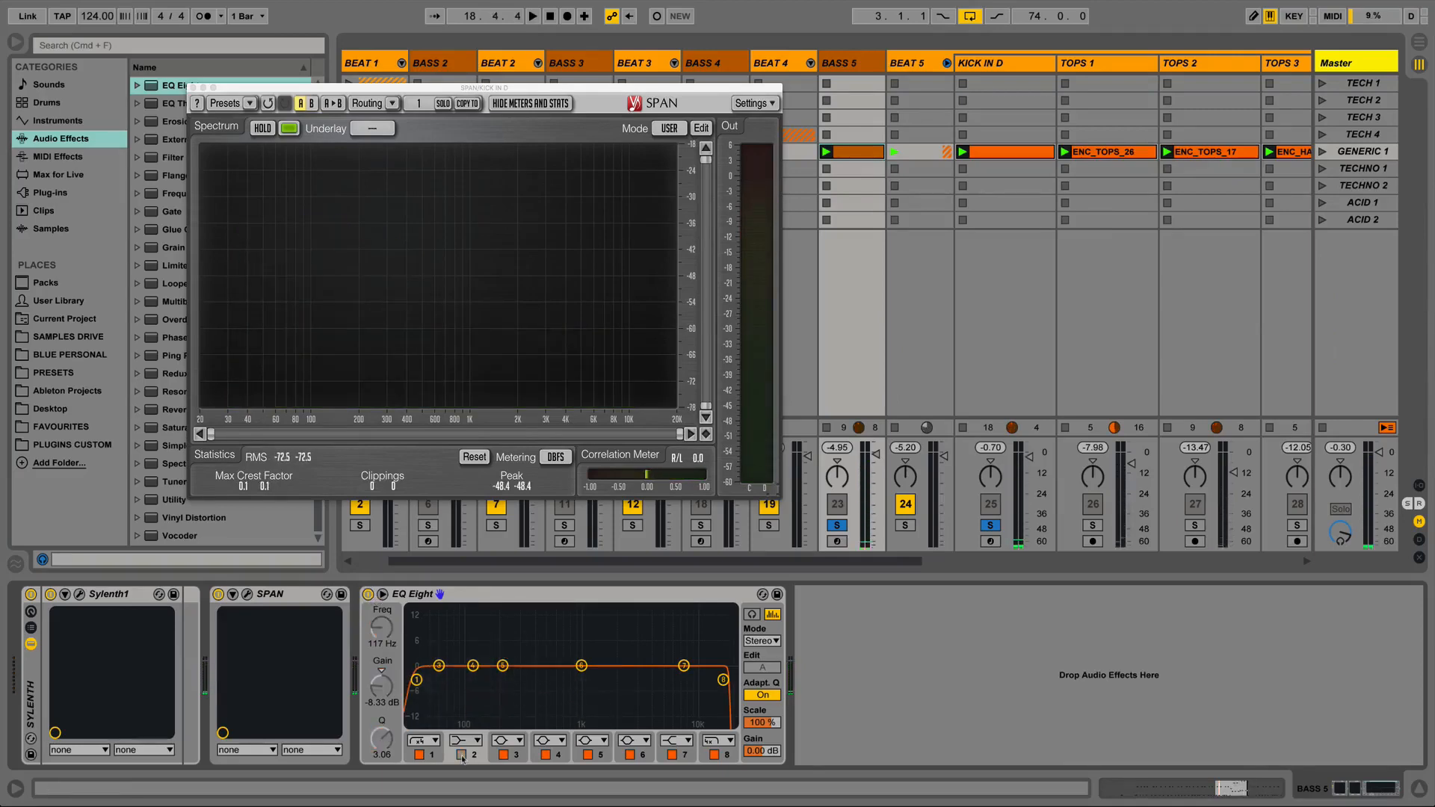
pyautogui.click(517, 761)
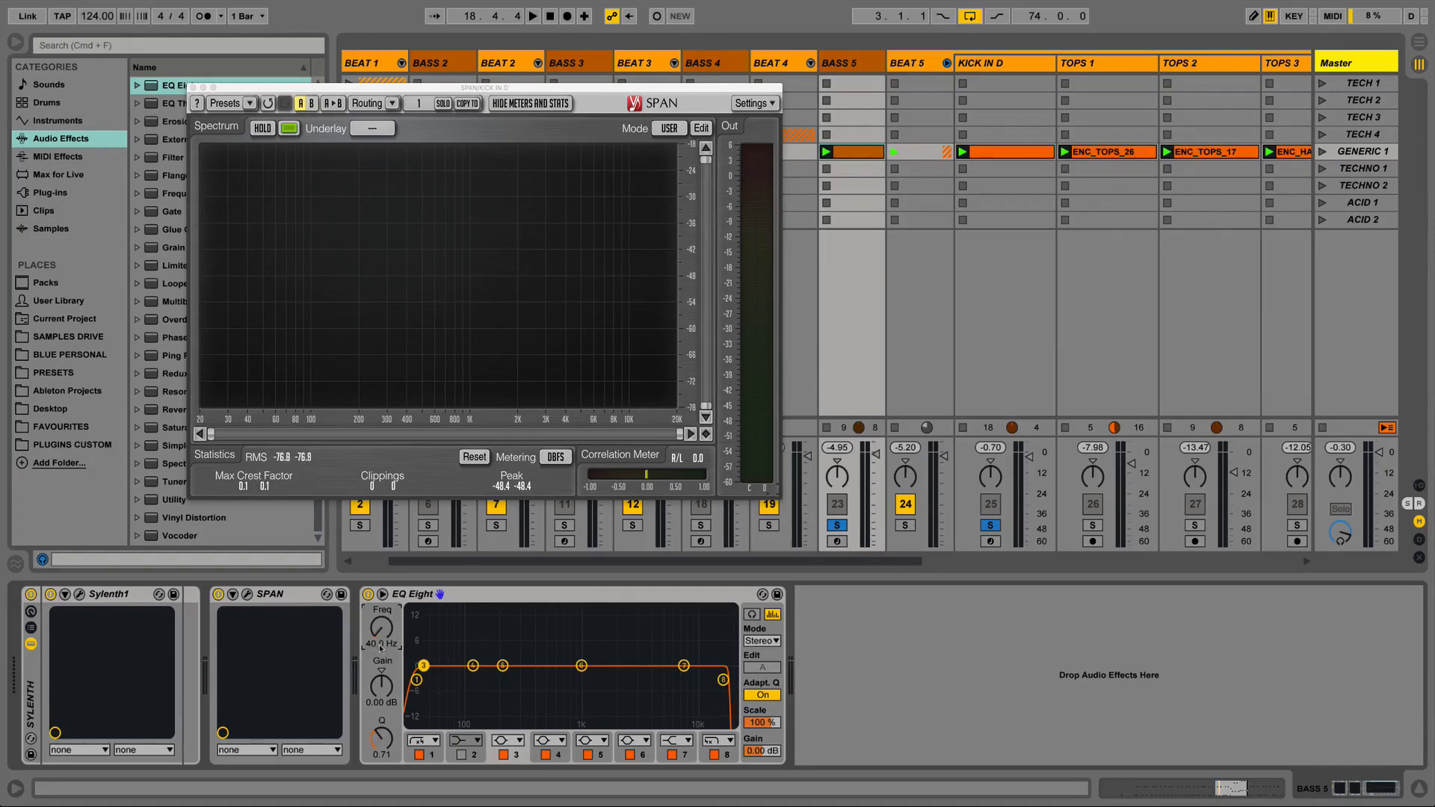
pyautogui.click(535, 756)
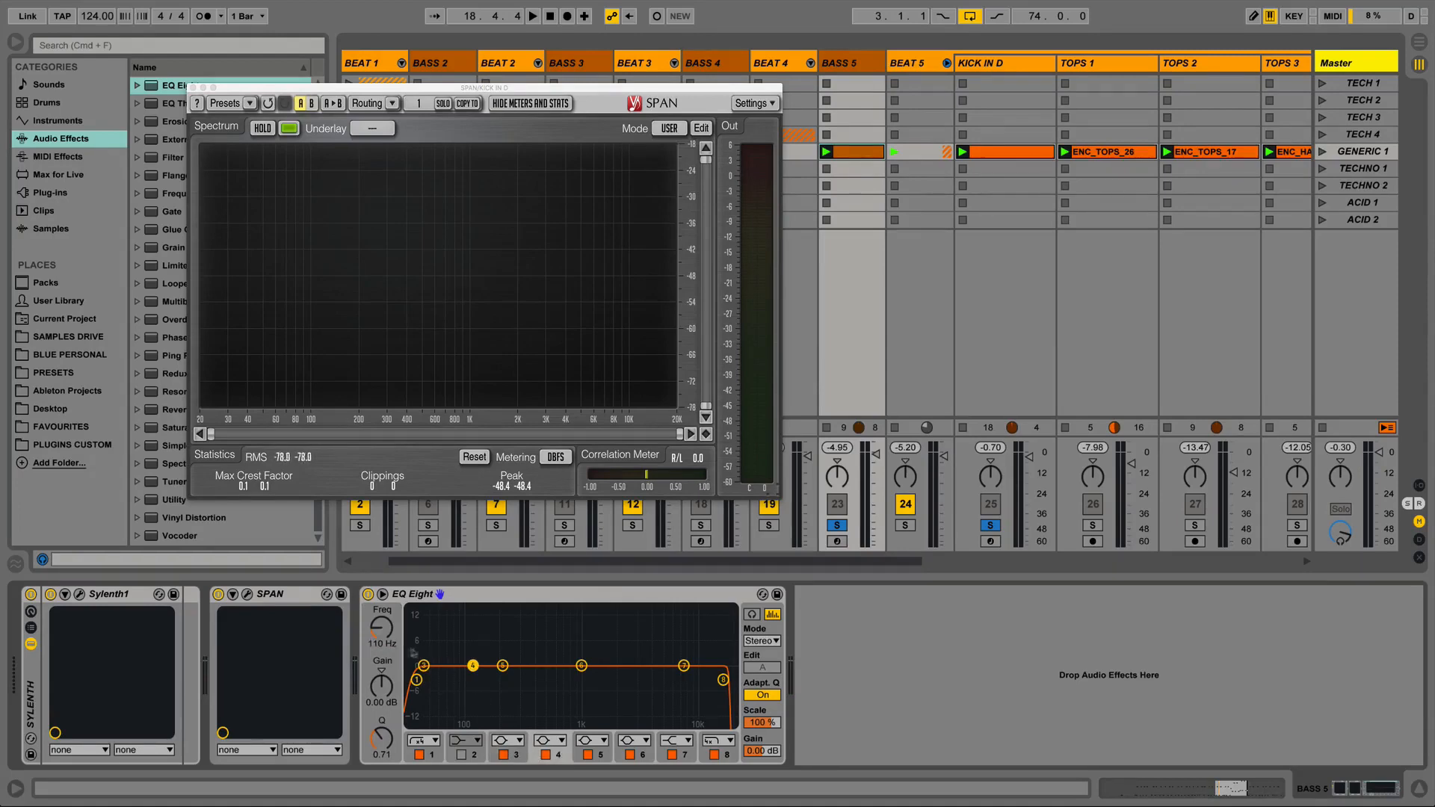
pyautogui.write('80')
pyautogui.press('Return')
# Play bass and kick together to examine the spectrum in KICK IN D's SPAN, and close the SPAN window.
pyautogui.click(983, 66)
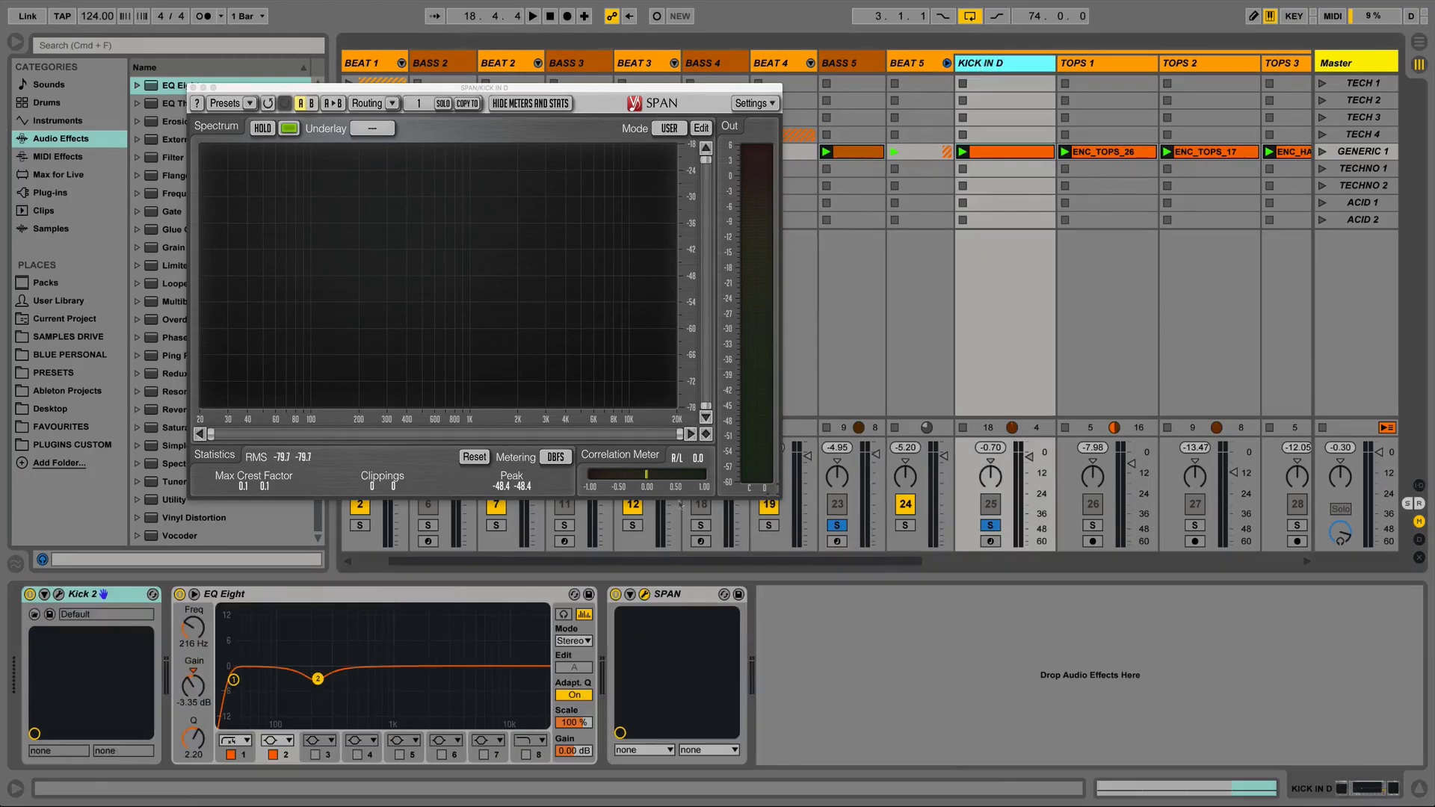
pyautogui.click(643, 596)
pyautogui.click(644, 595)
pyautogui.press('space')
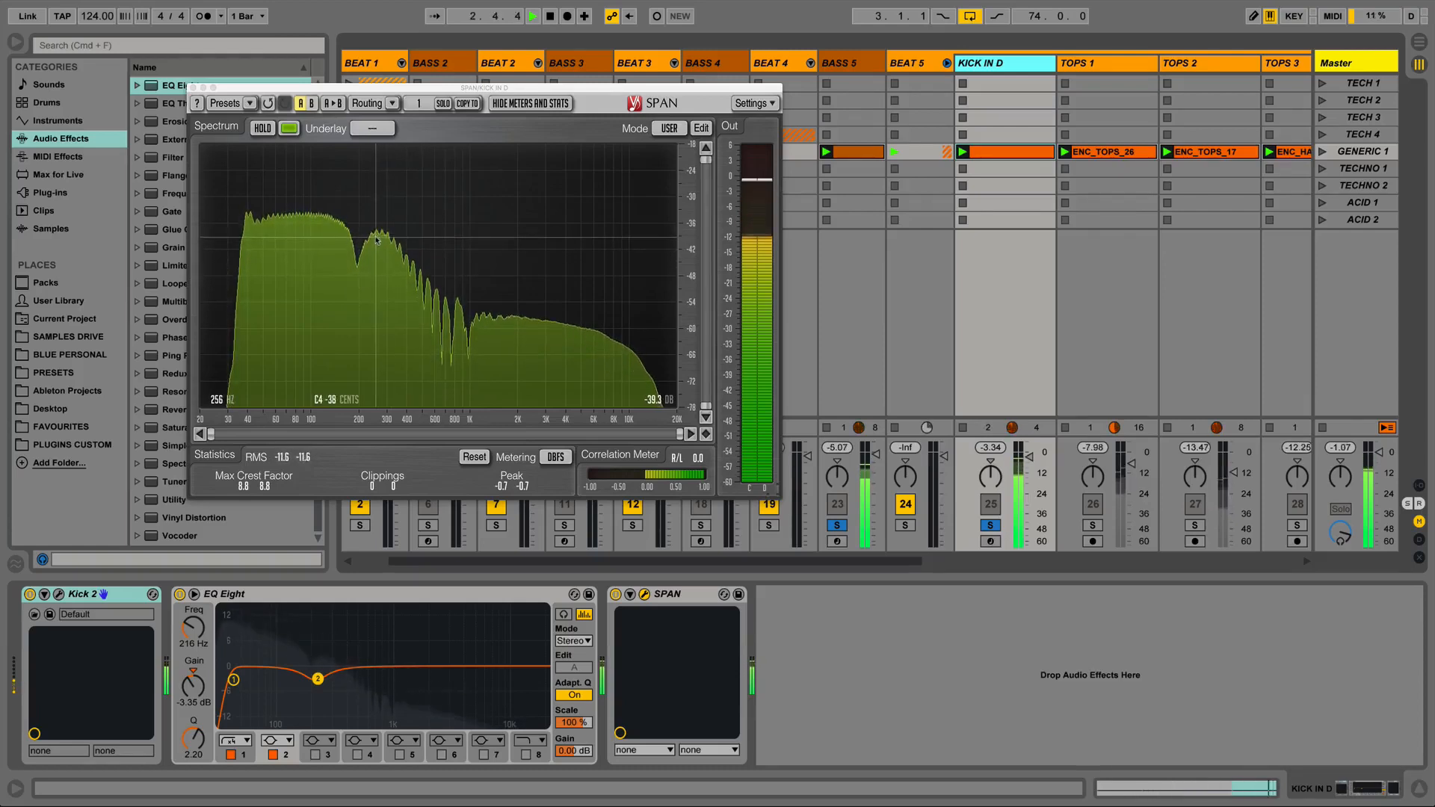
pyautogui.click(193, 87)
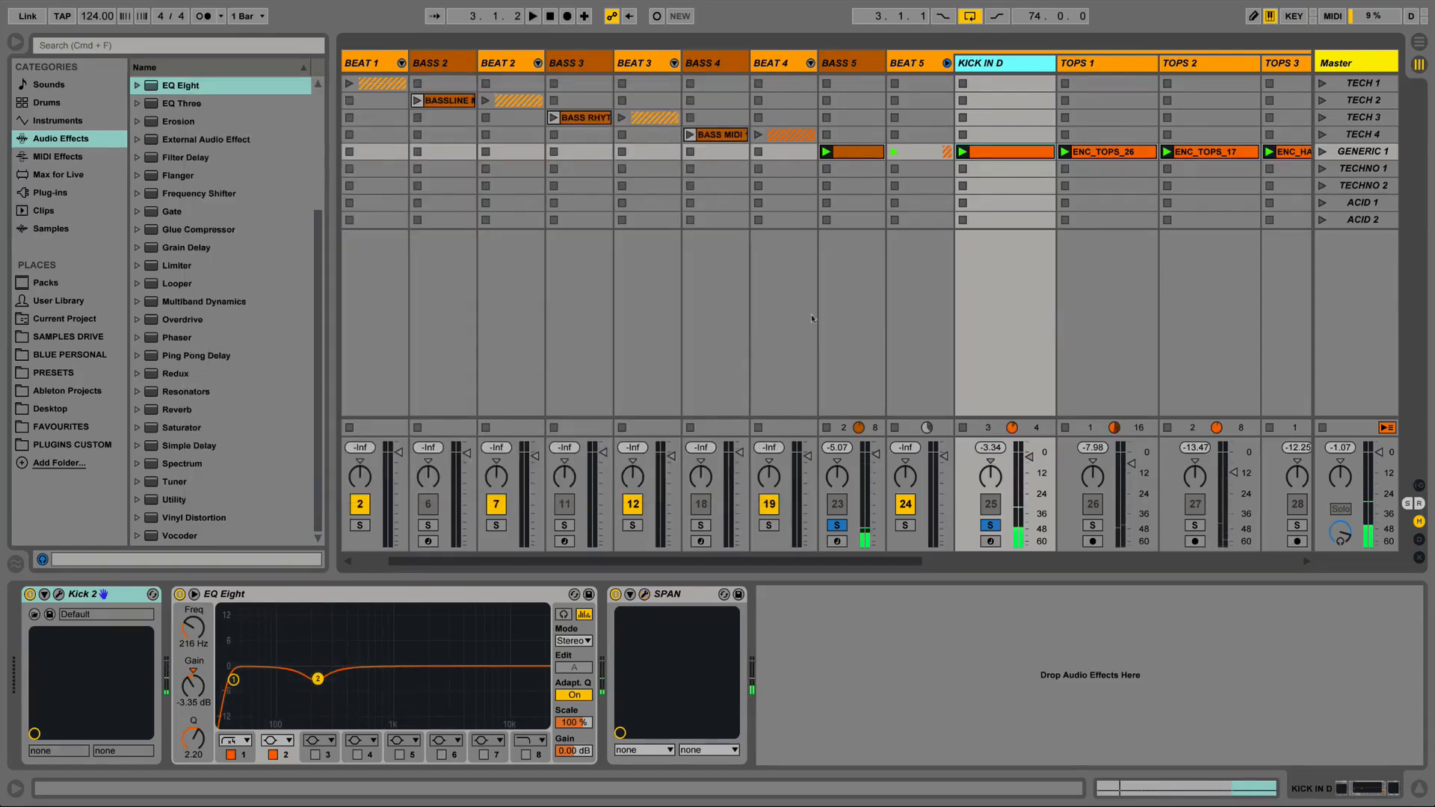
# Cut narrow notches with bands 3, 4 and 5 of the bass EQ Eight, setting band 5 to 260 Hz, -7.95 dB and Q 5.58.
pyautogui.click(851, 304)
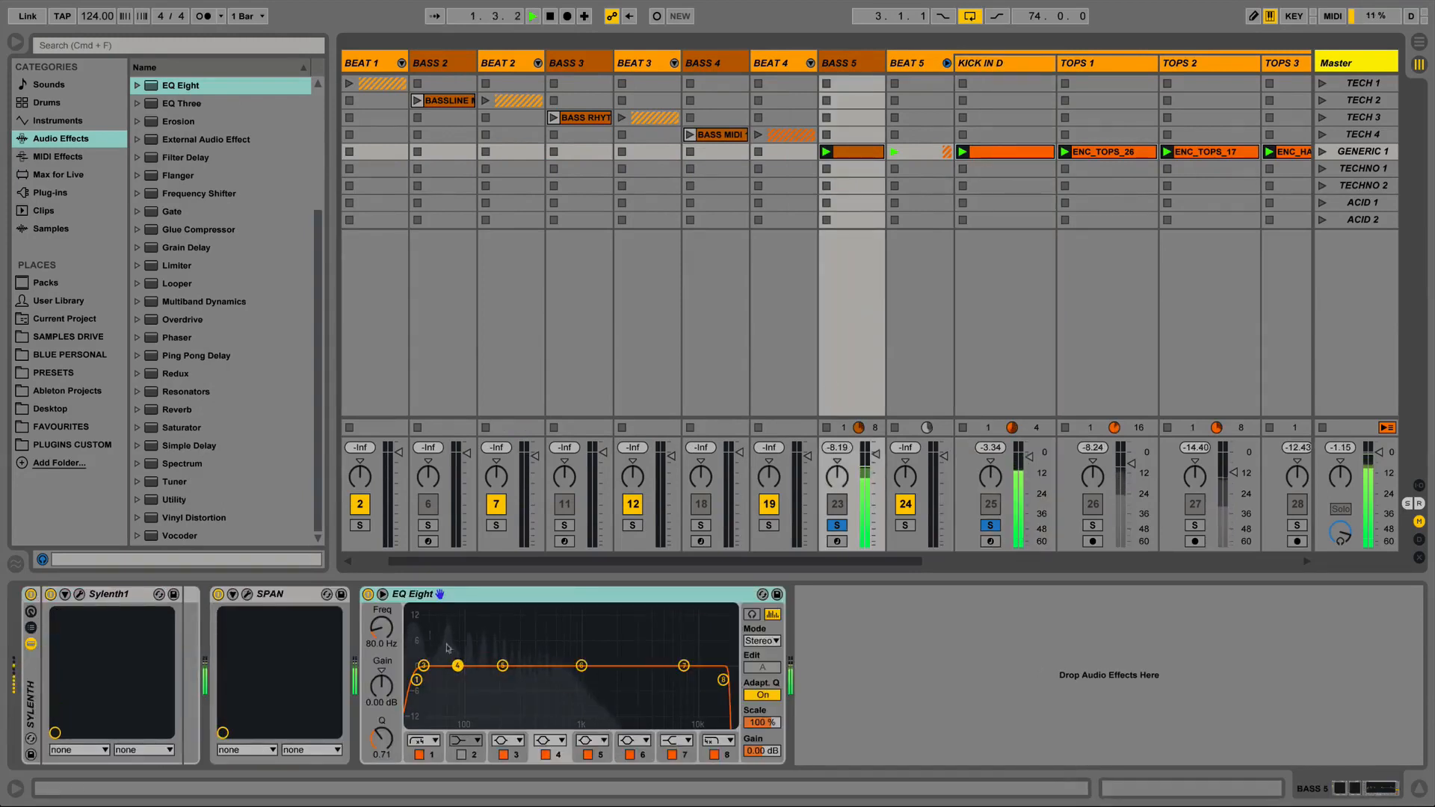
pyautogui.click(502, 665)
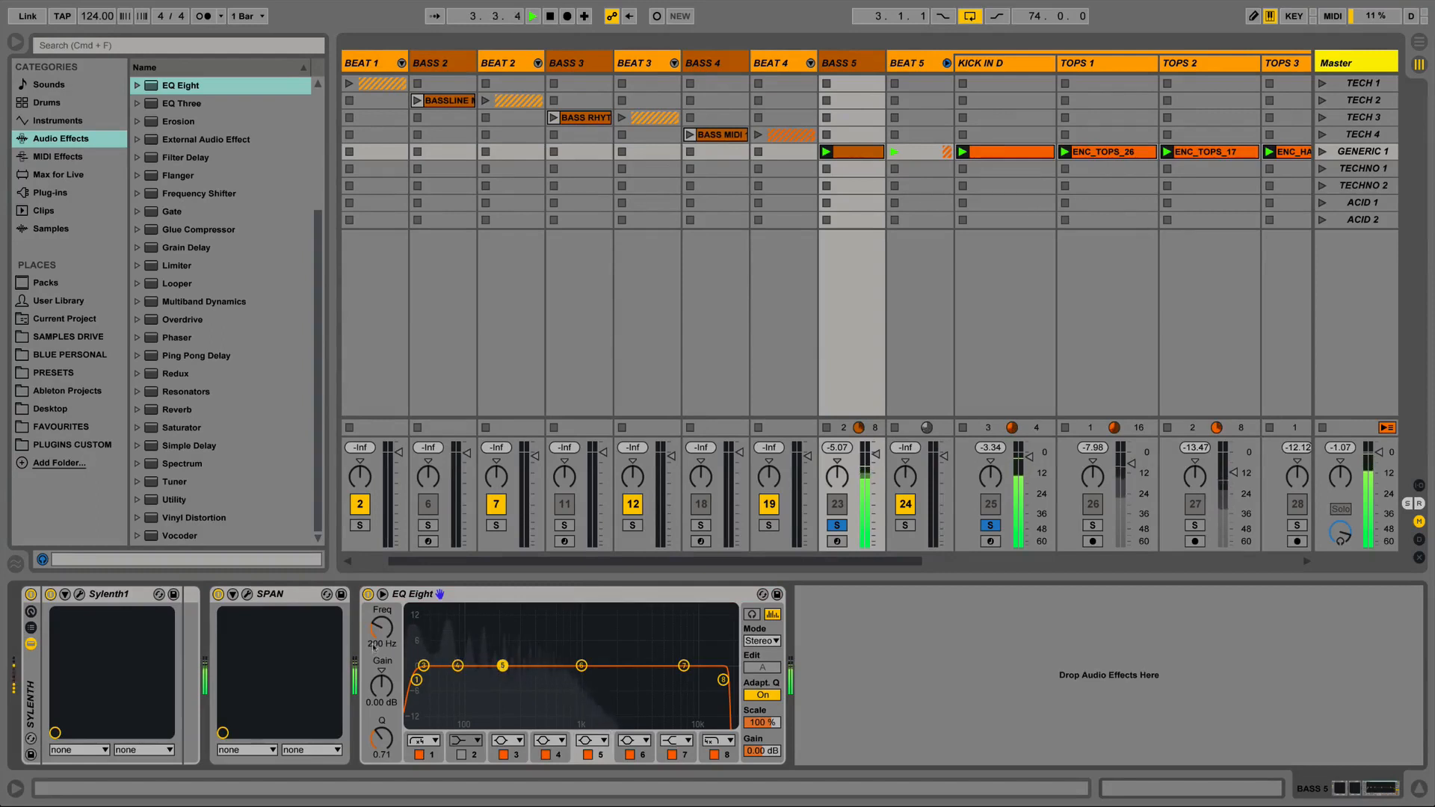
pyautogui.moveTo(374, 648); pyautogui.dragTo(375, 636)
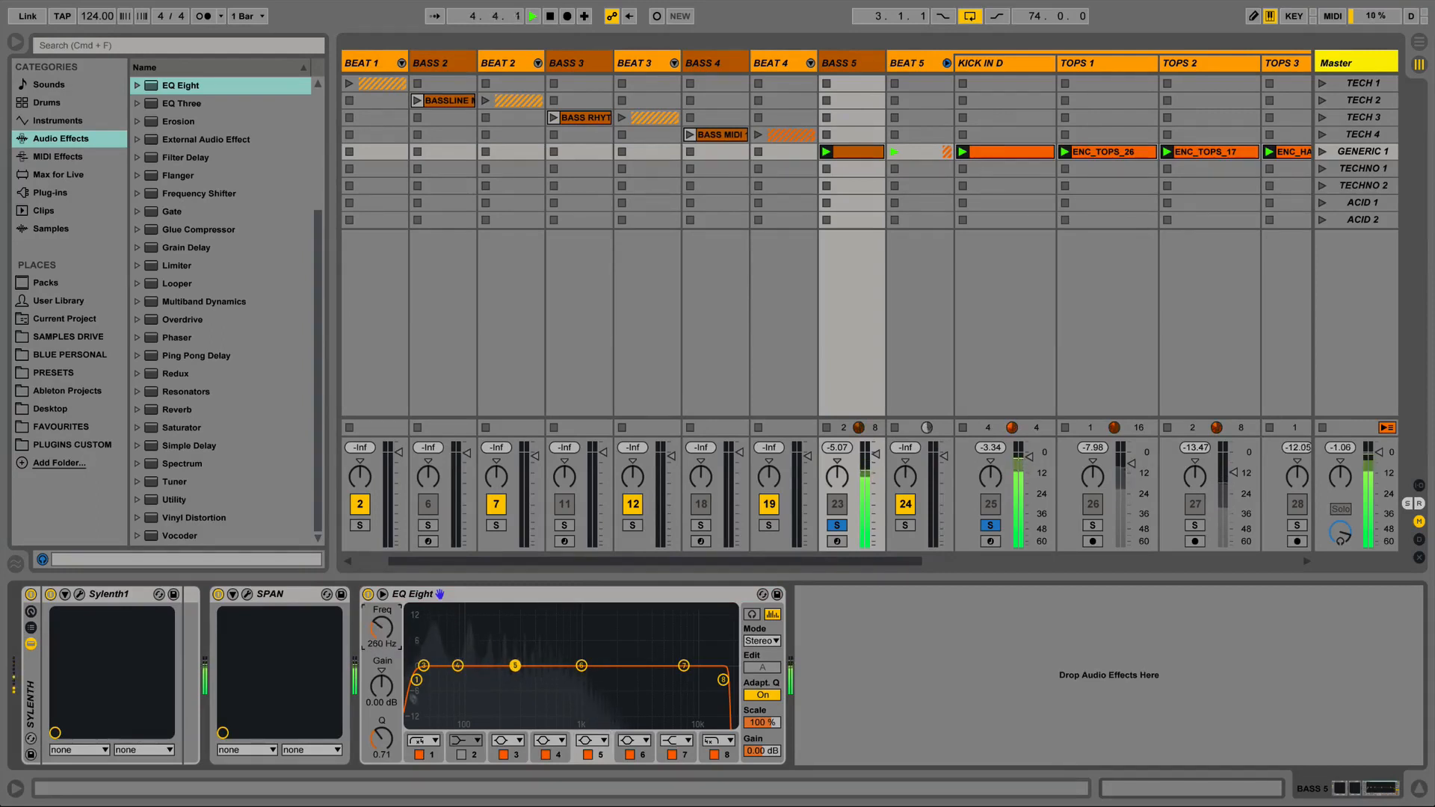
pyautogui.press('space')
pyautogui.moveTo(426, 674); pyautogui.dragTo(520, 656)
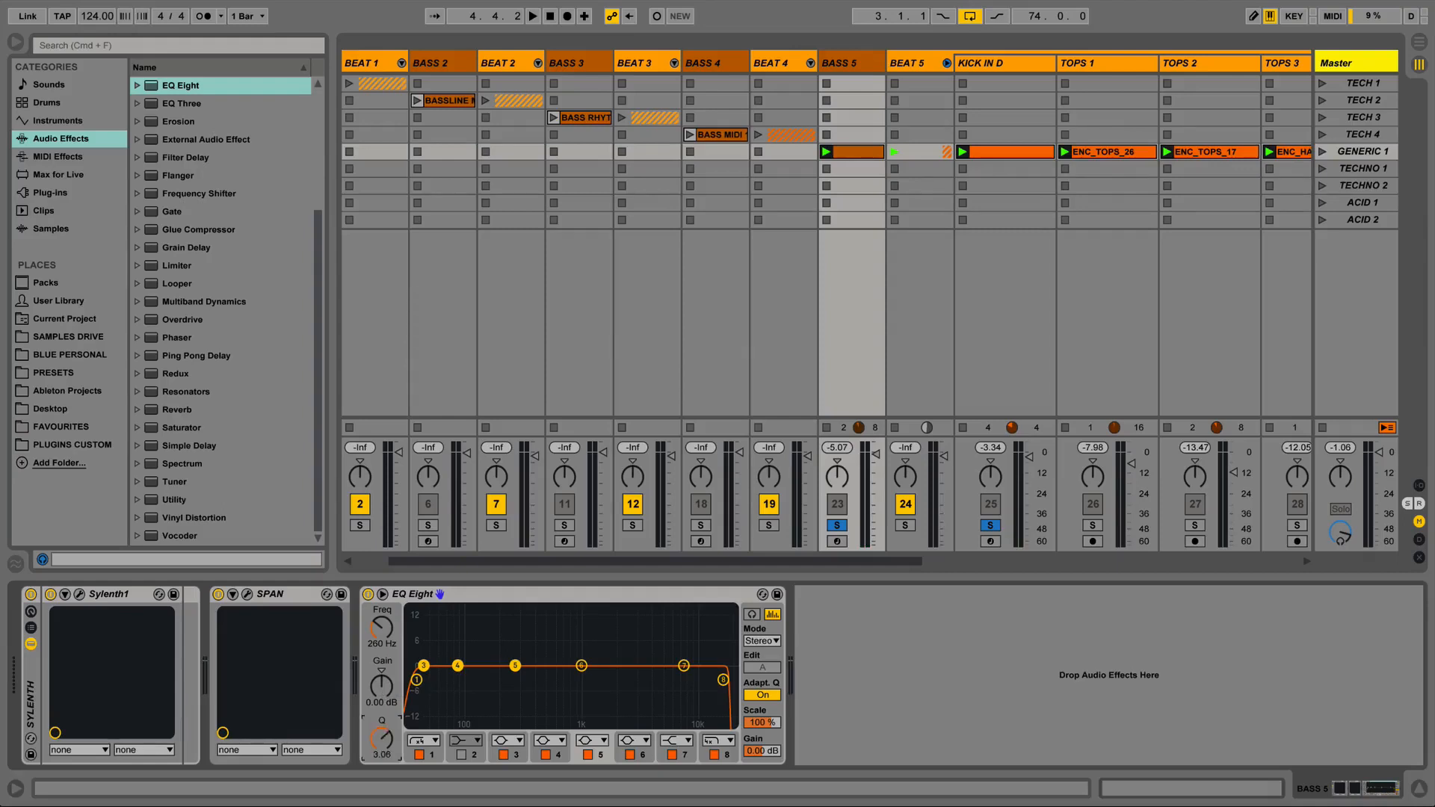
# Compare the bass with its EQ Eight on and bypassed during playback, and delete the EQ Eight from BASS 5.
pyautogui.press('space')
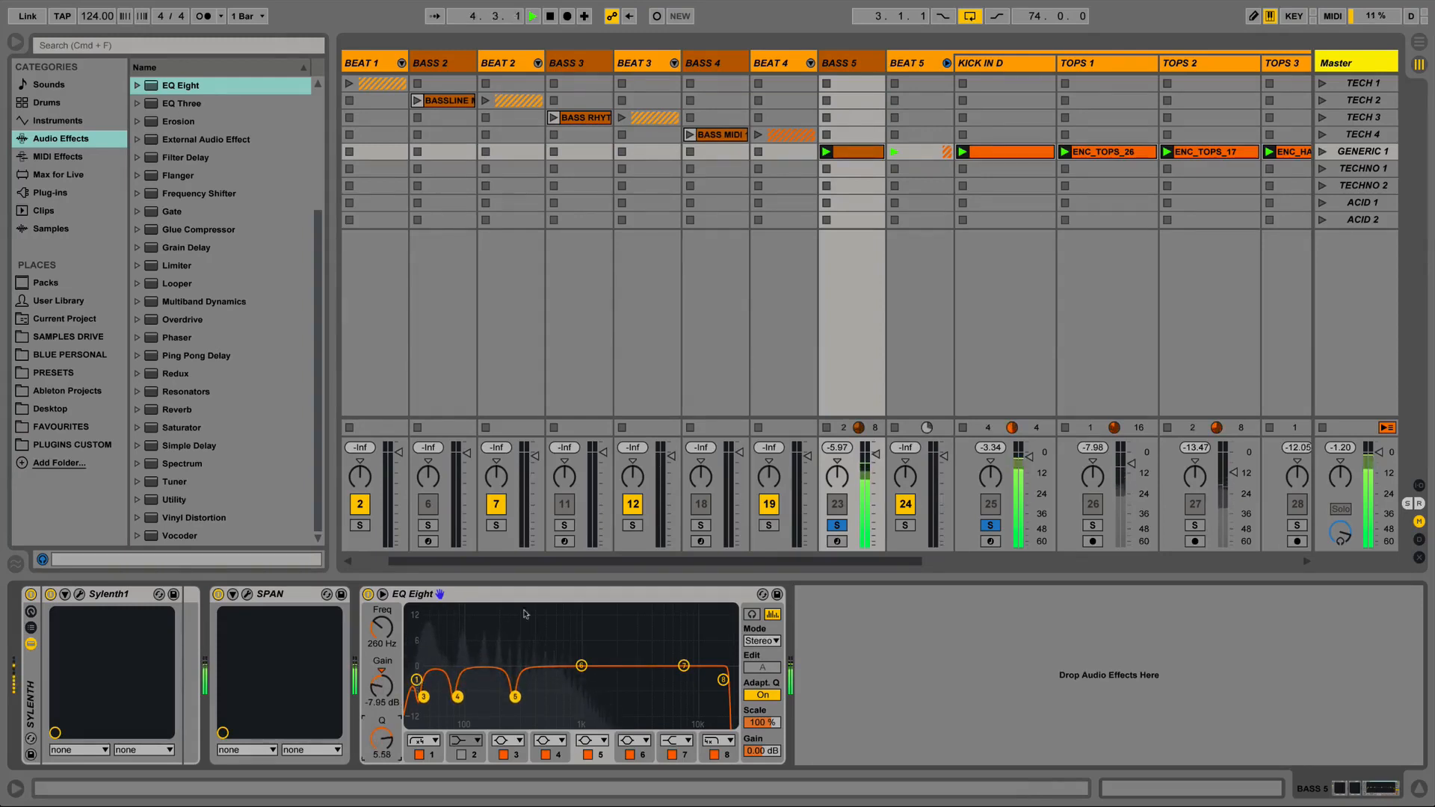
pyautogui.click(368, 594)
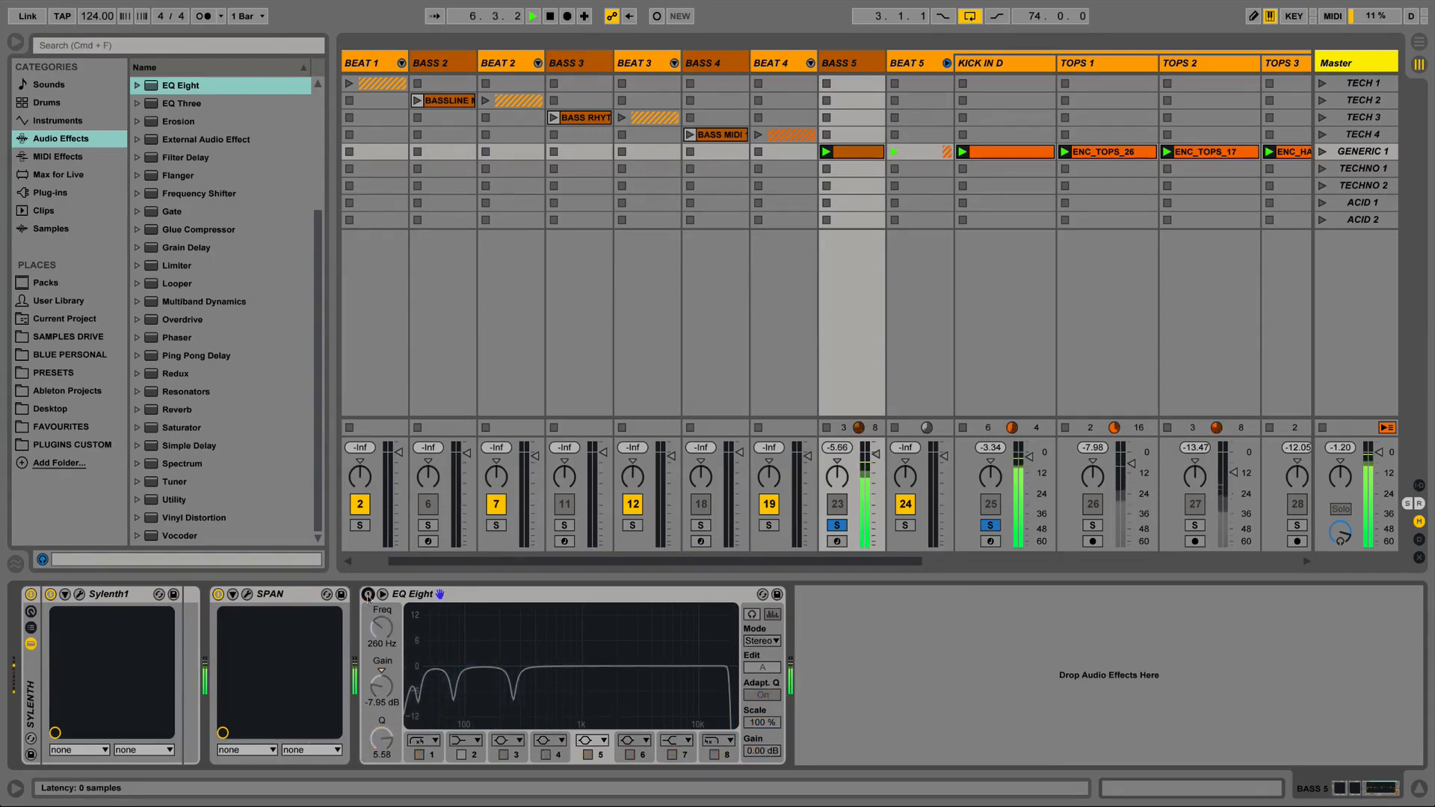
pyautogui.click(368, 595)
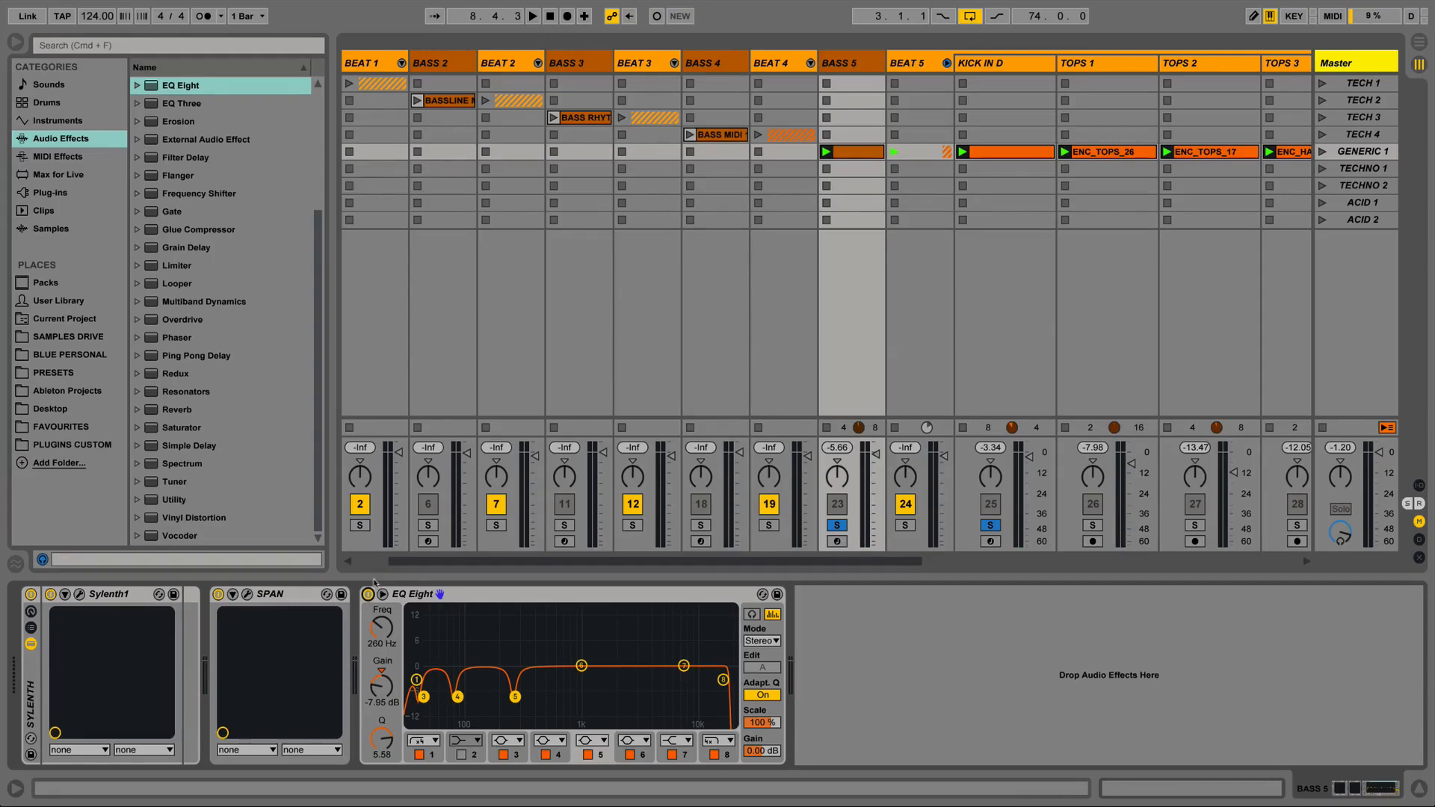
pyautogui.click(410, 594)
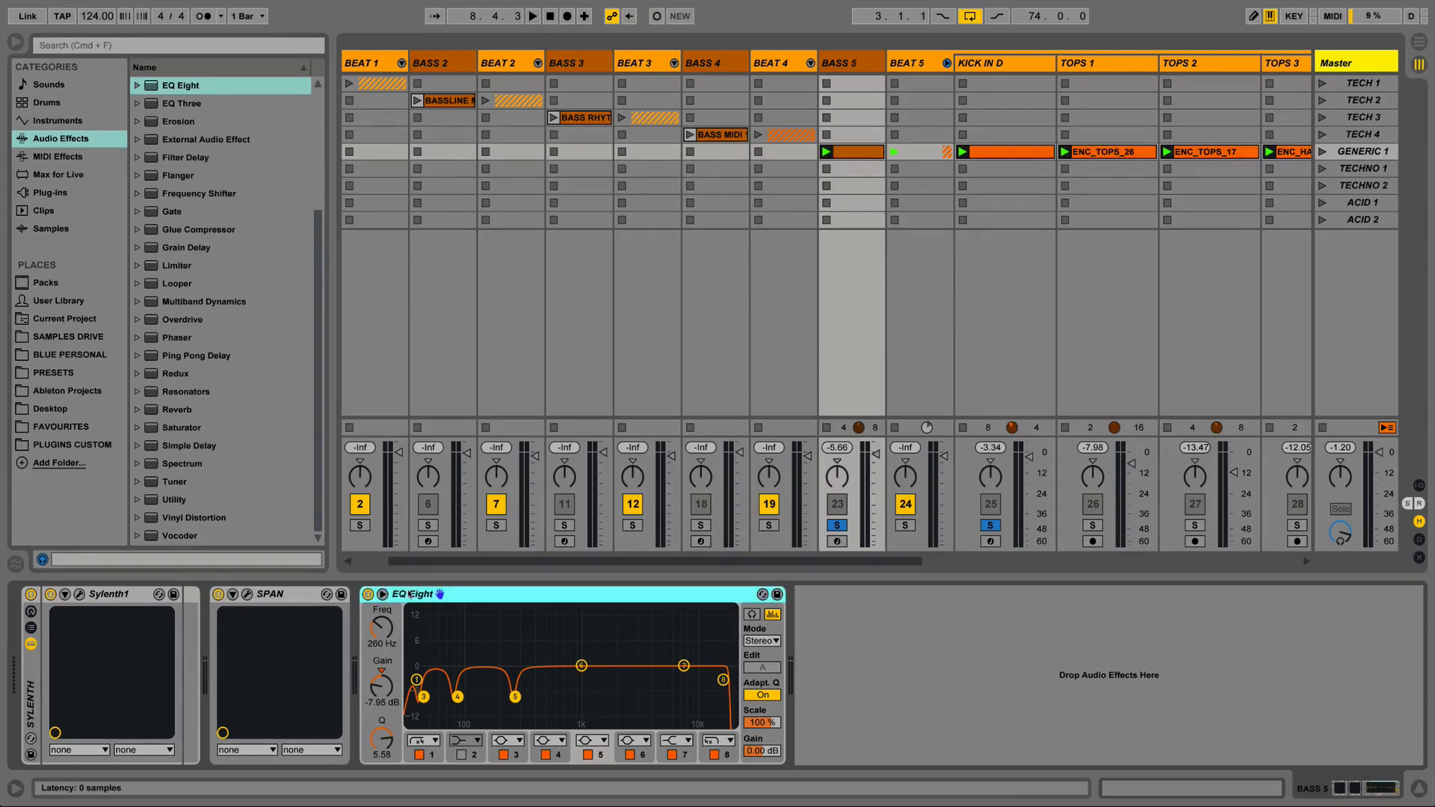
pyautogui.press('Delete')
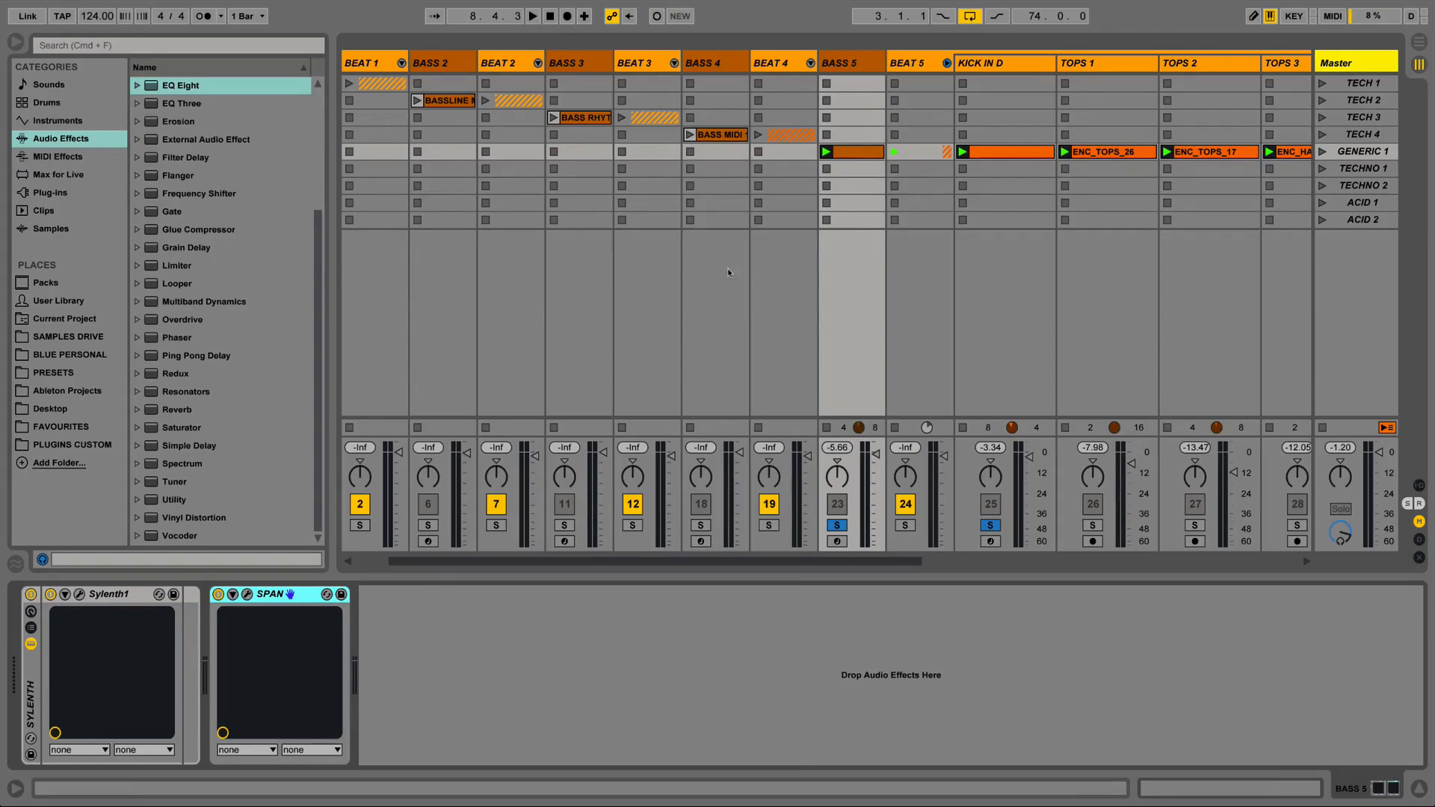
# Open the BASS 5 clip in an enlarged note editor and highlight its note groups to examine the two-bar pattern.
pyautogui.click(857, 152)
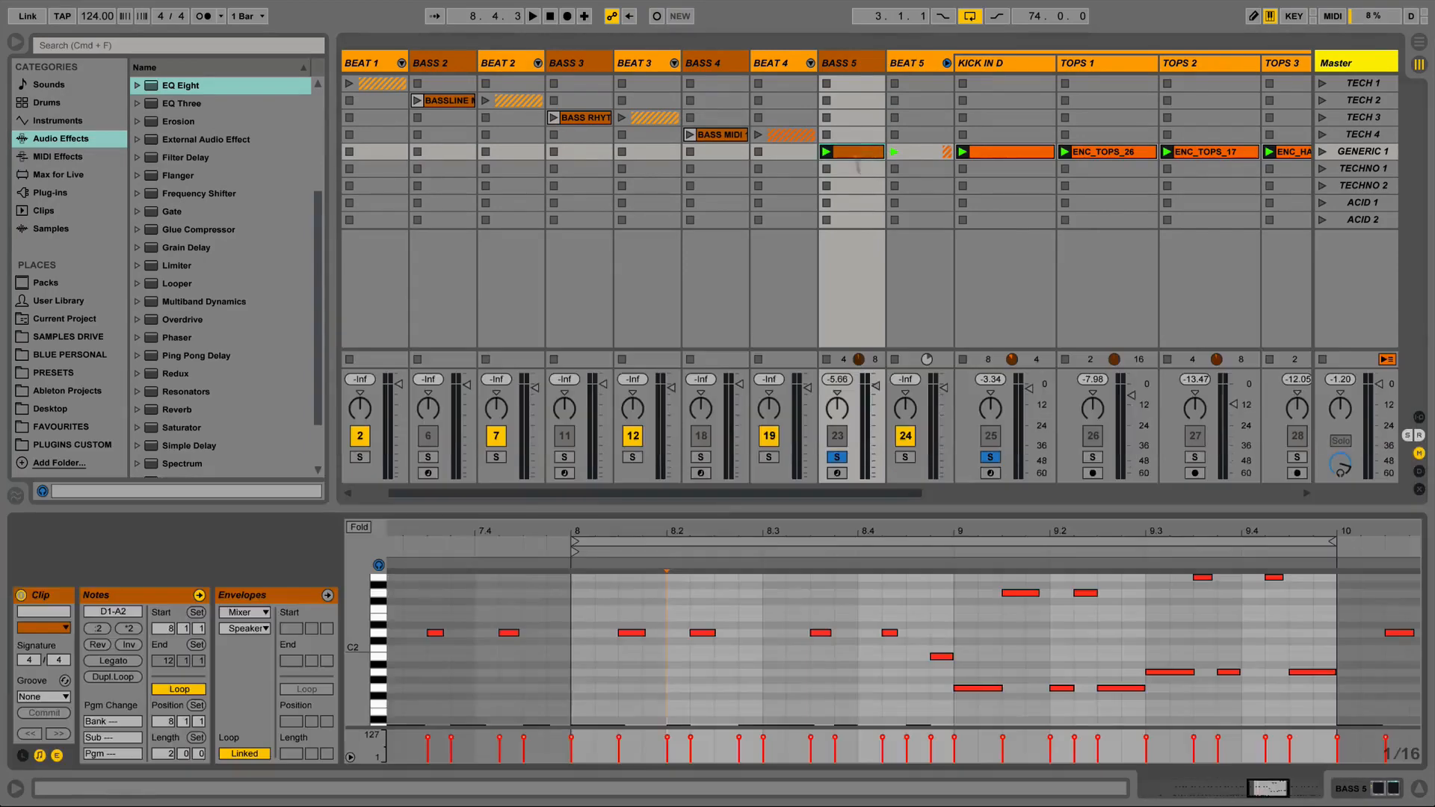
pyautogui.moveTo(614, 511); pyautogui.dragTo(615, 289)
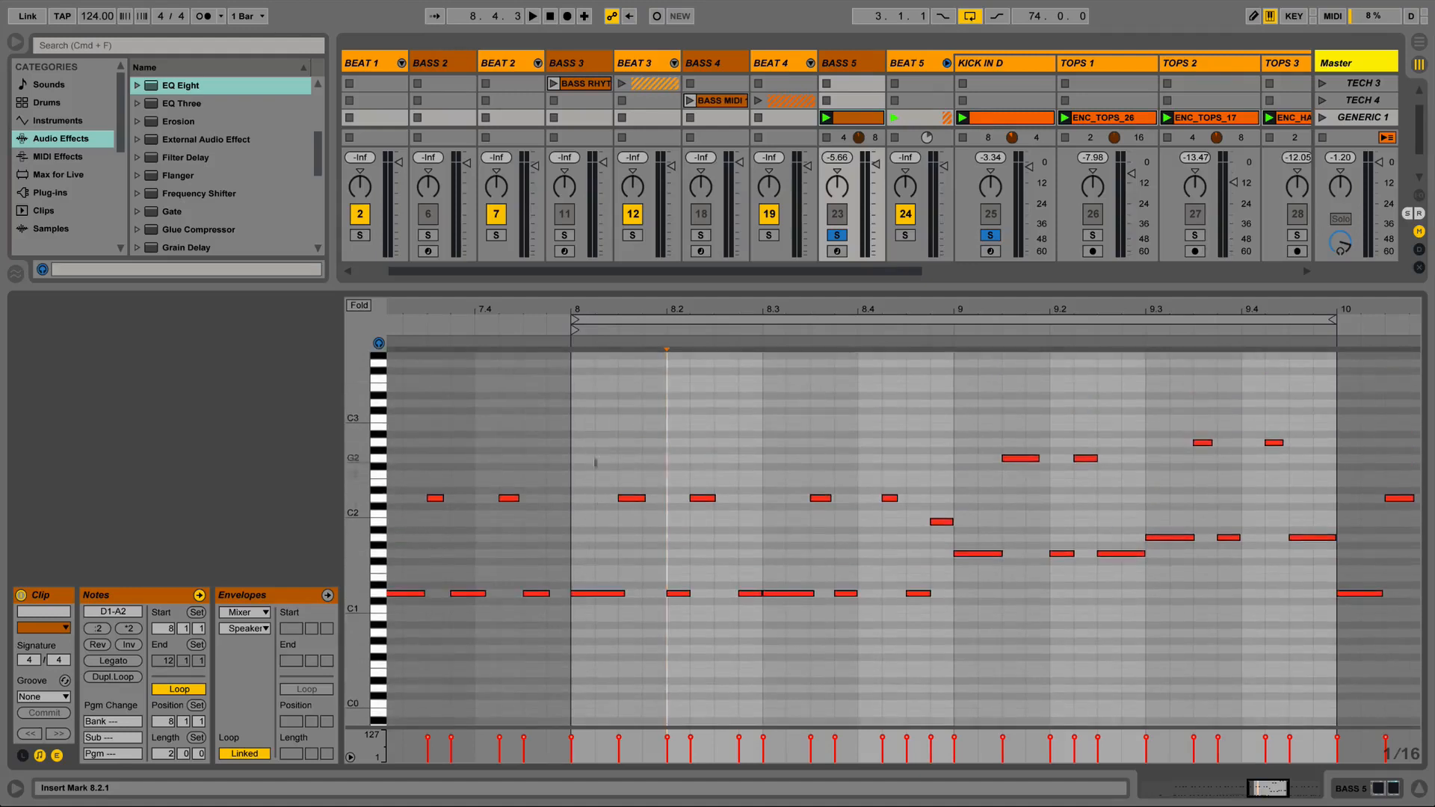
pyautogui.moveTo(578, 368); pyautogui.dragTo(753, 673)
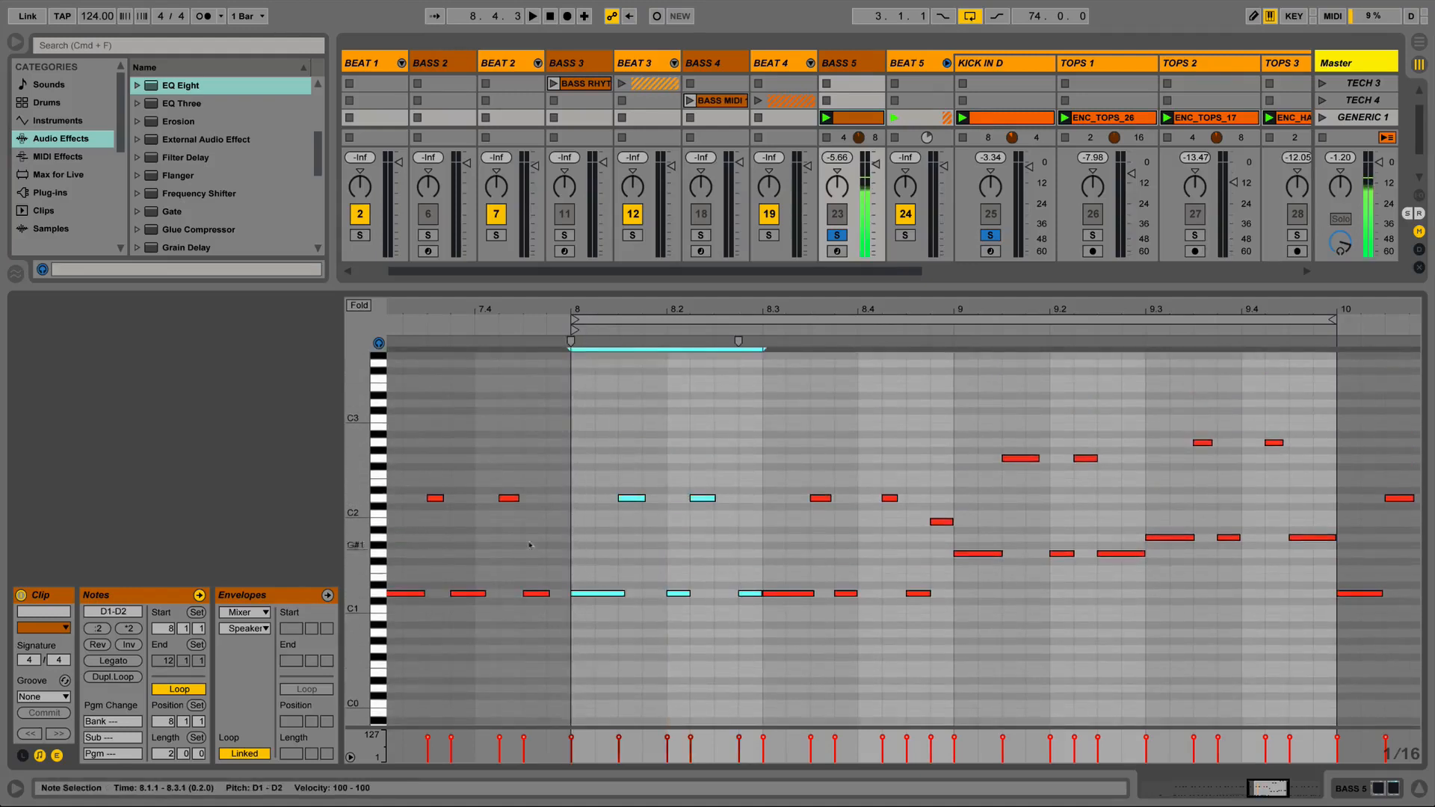
pyautogui.moveTo(775, 390); pyautogui.dragTo(949, 665)
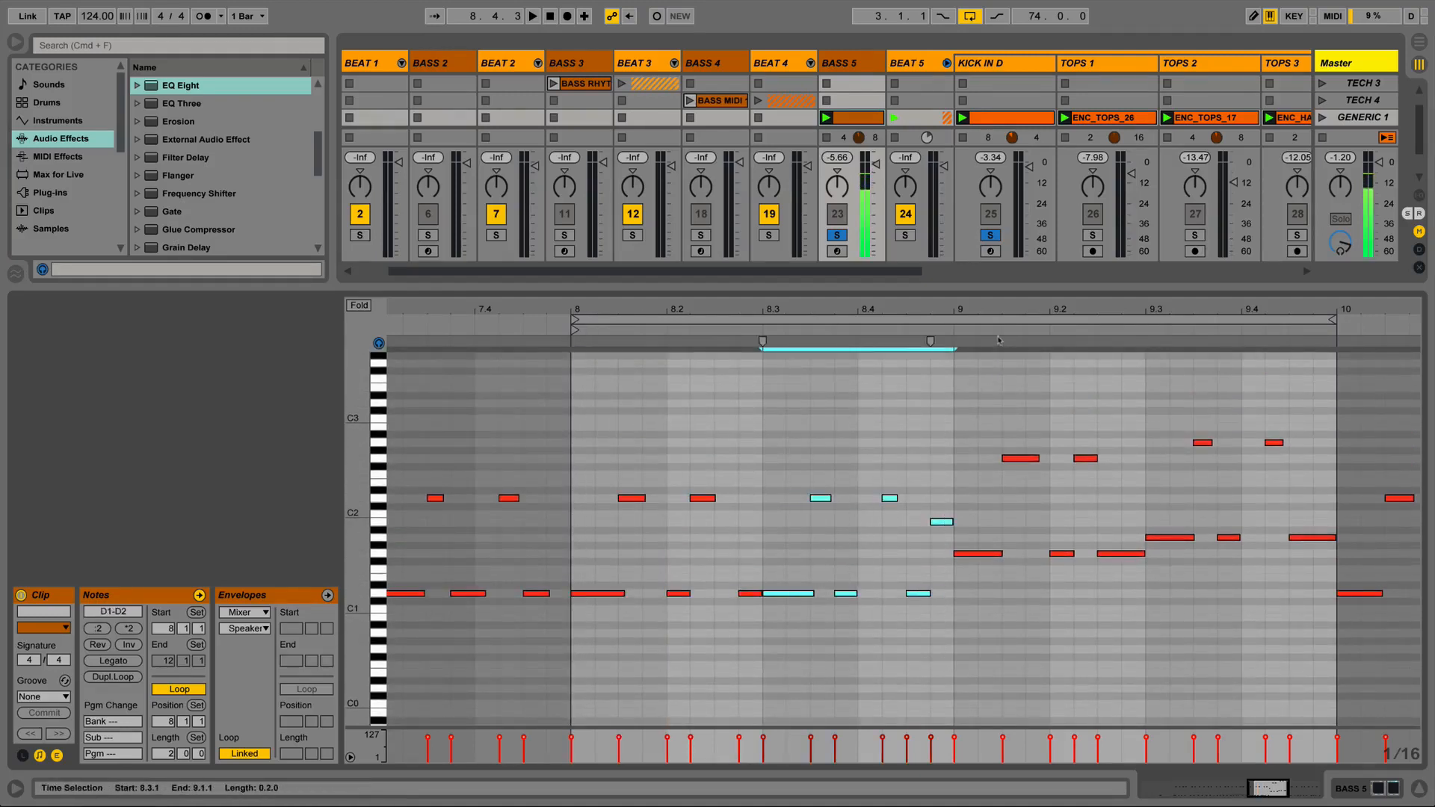
pyautogui.click(959, 376)
pyautogui.moveTo(959, 376); pyautogui.dragTo(1119, 616)
pyautogui.moveTo(1179, 384); pyautogui.dragTo(1340, 625)
pyautogui.click(726, 659)
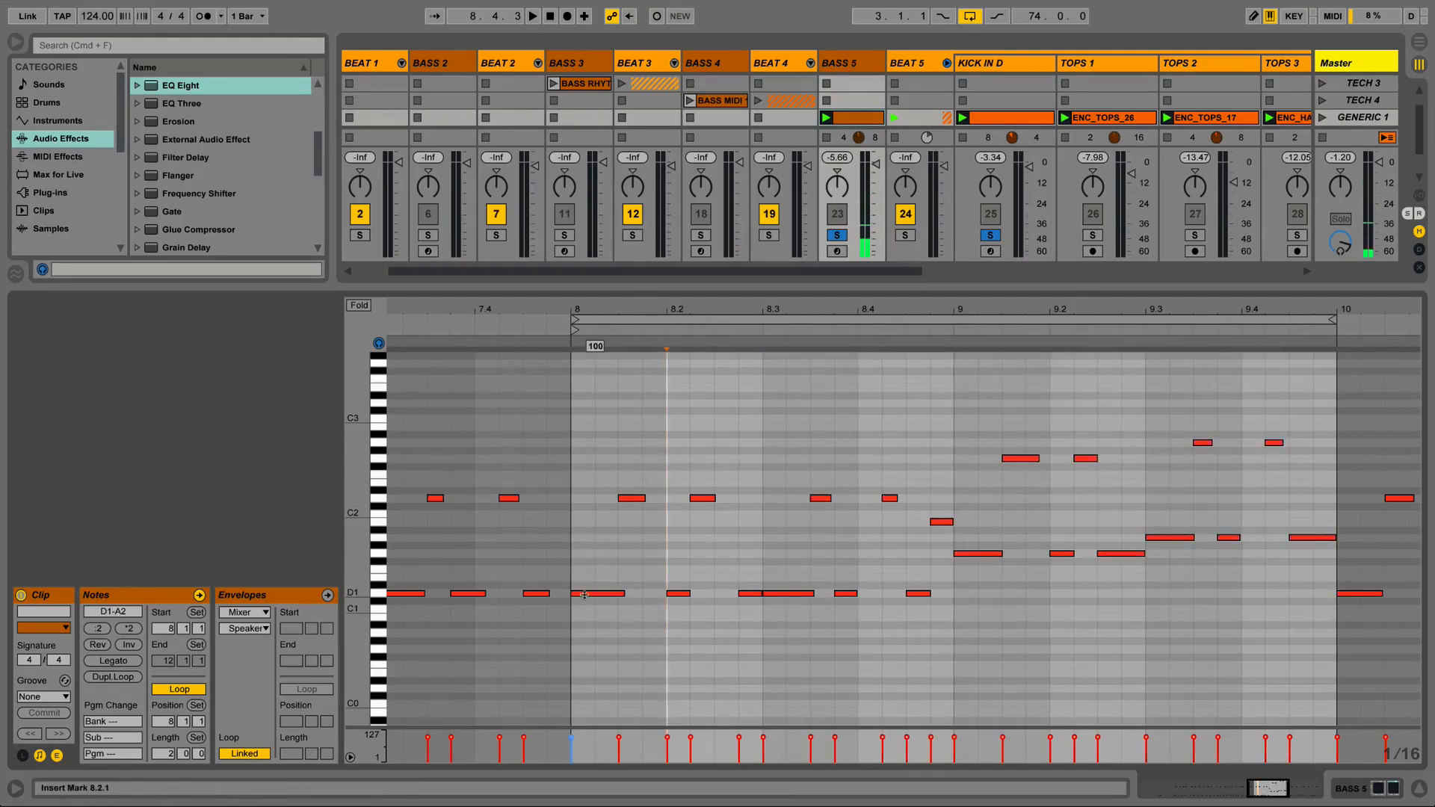
# Lower the velocities of the bass notes at 8.1, 8.3, 9.1 and 9.3 one by one, with the 9.3 note at 65.
pyautogui.click(598, 594)
pyautogui.moveTo(593, 593); pyautogui.dragTo(593, 597)
pyautogui.moveTo(778, 594); pyautogui.dragTo(778, 627)
pyautogui.moveTo(959, 554); pyautogui.dragTo(959, 557)
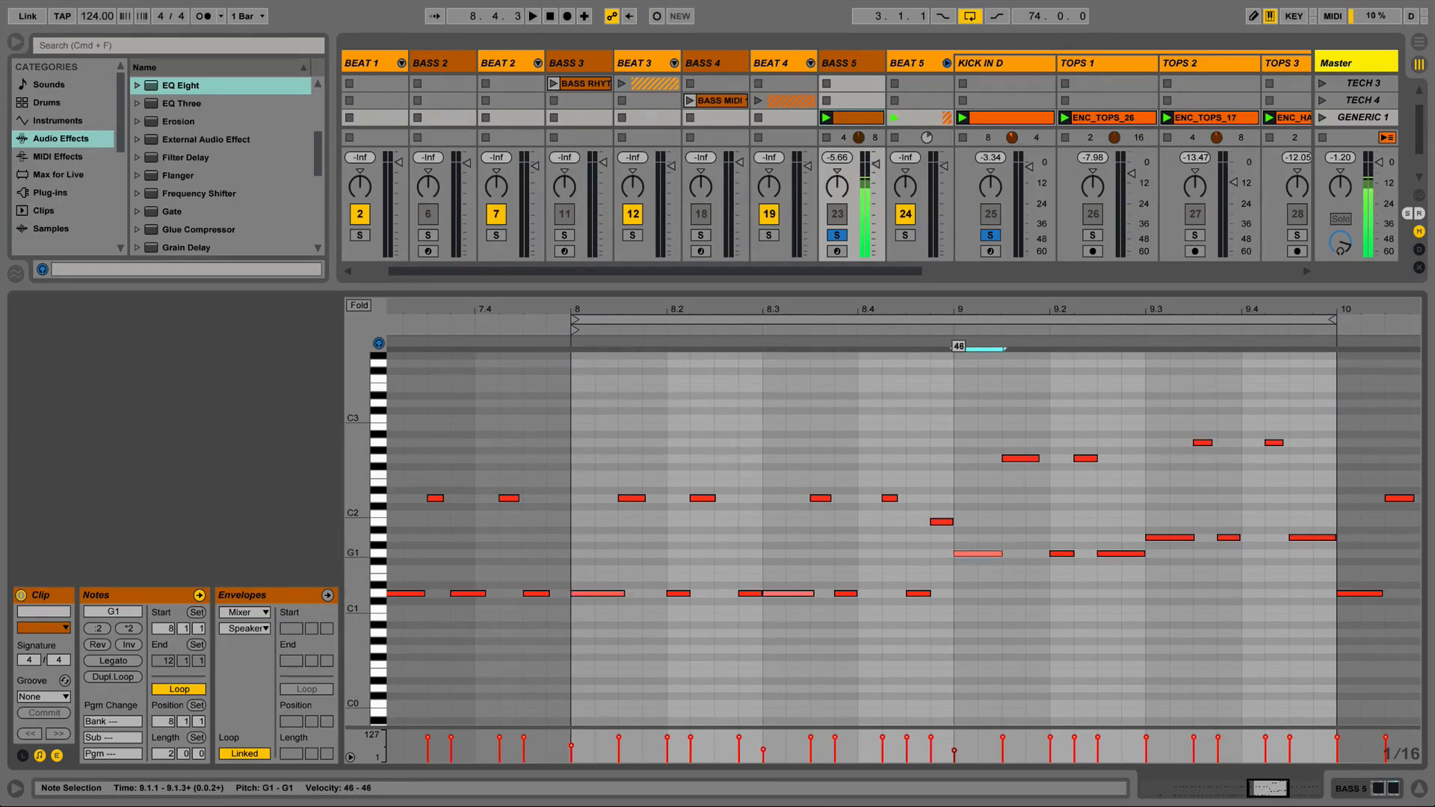
pyautogui.moveTo(1162, 537)
pyautogui.mouseDown()
pyautogui.moveTo(1162, 580)
pyautogui.moveTo(1162, 527)
pyautogui.mouseUp()
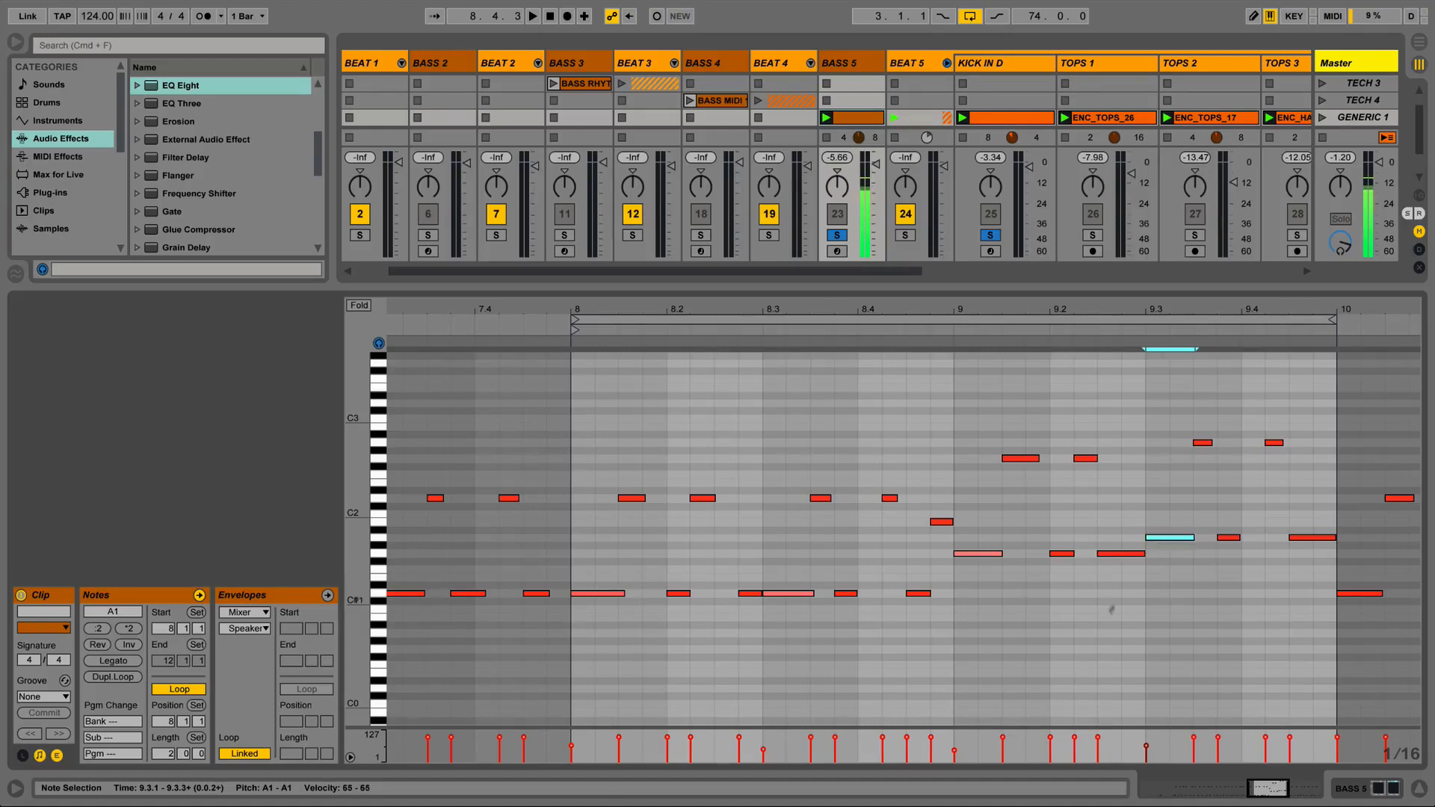
# Enlarge the velocity lane and set the four bass notes at 8.1, 8.3, 9.1 and 9.3 together to velocity 51.
pyautogui.click(1077, 726)
pyautogui.moveTo(1077, 725)
pyautogui.mouseDown()
pyautogui.moveTo(1063, 631)
pyautogui.moveTo(1063, 652)
pyautogui.mouseUp()
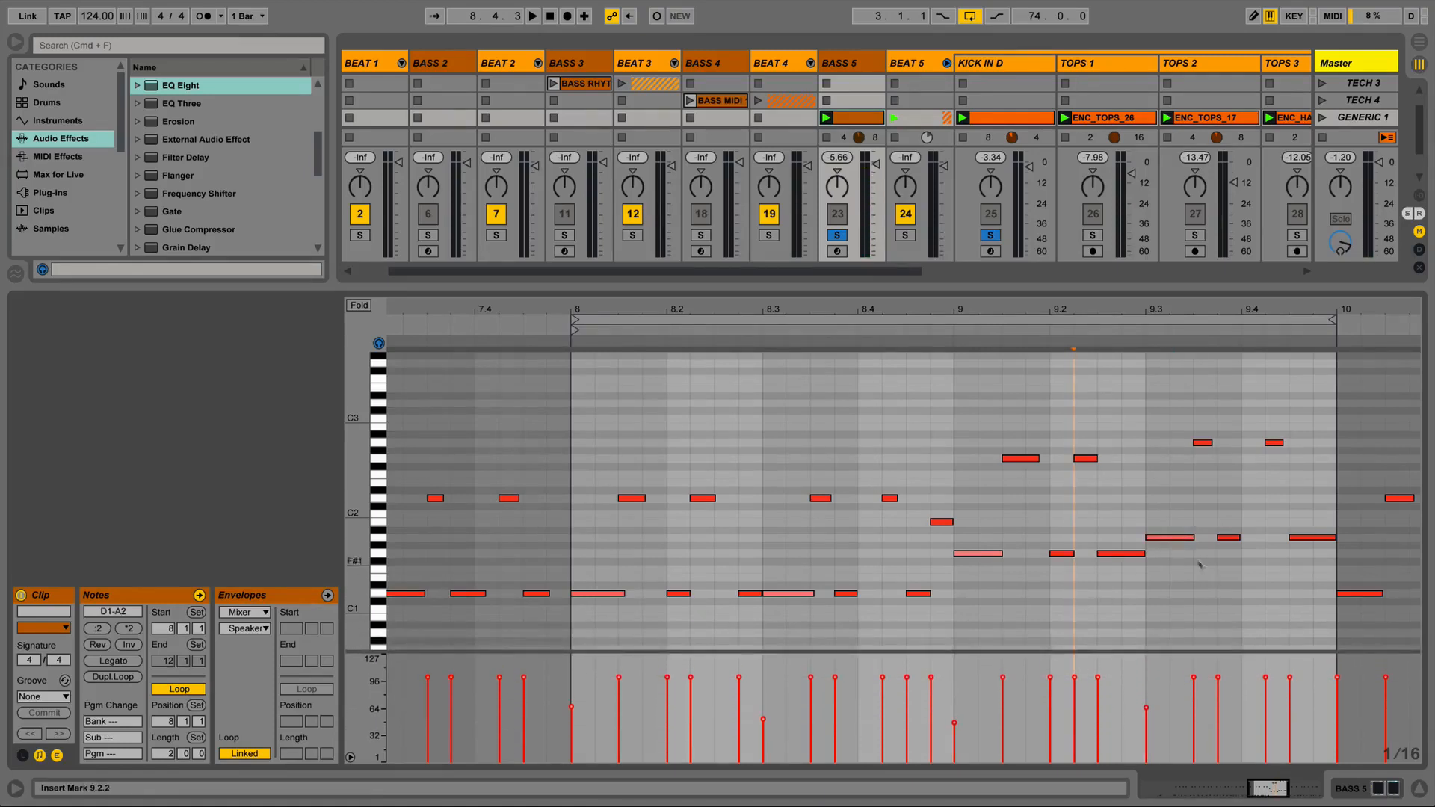
pyautogui.click(1174, 538)
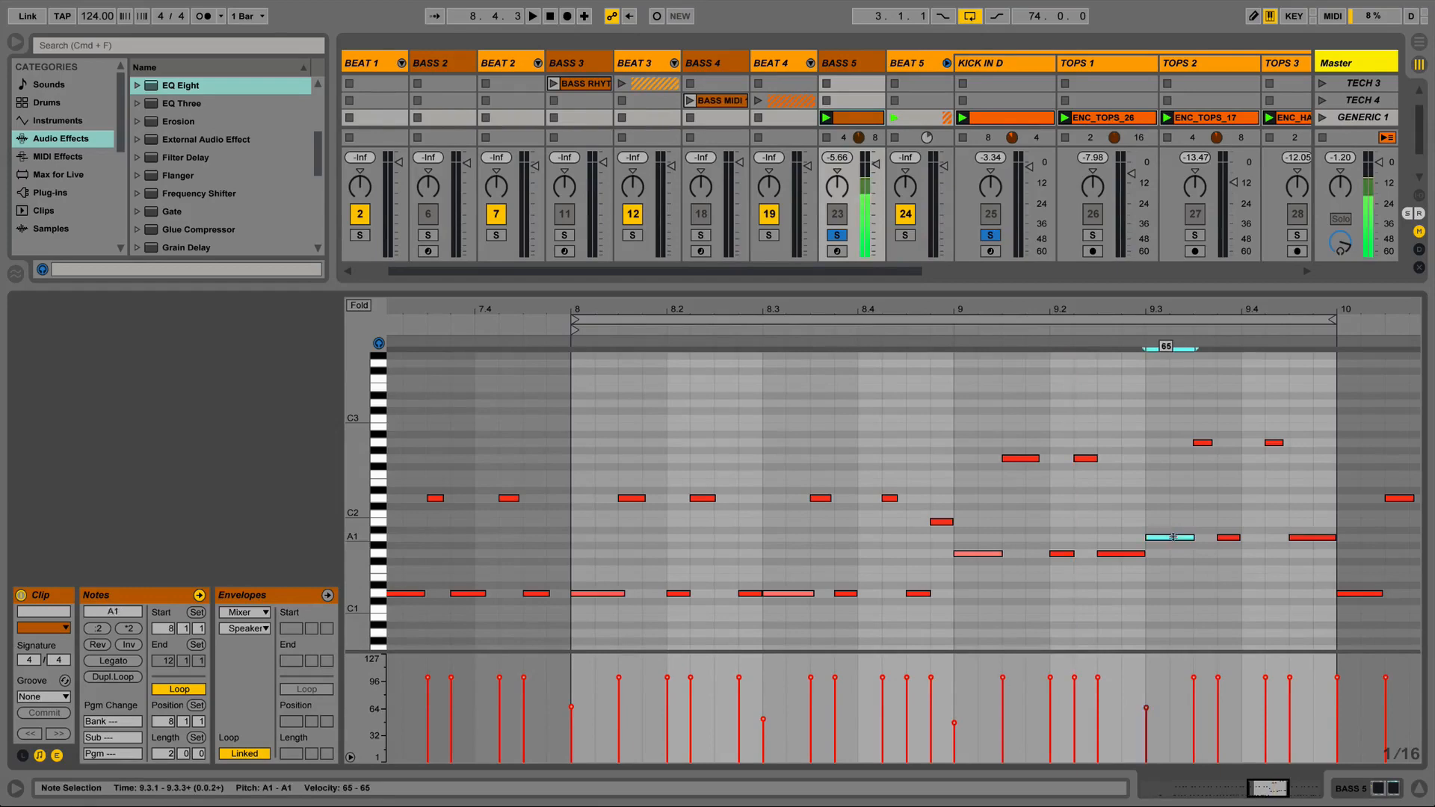
pyautogui.keyDown('shift'); pyautogui.click(985, 554); pyautogui.keyUp('shift')
pyautogui.keyDown('shift'); pyautogui.click(790, 594); pyautogui.keyUp('shift')
pyautogui.keyDown('shift'); pyautogui.click(598, 595); pyautogui.keyUp('shift')
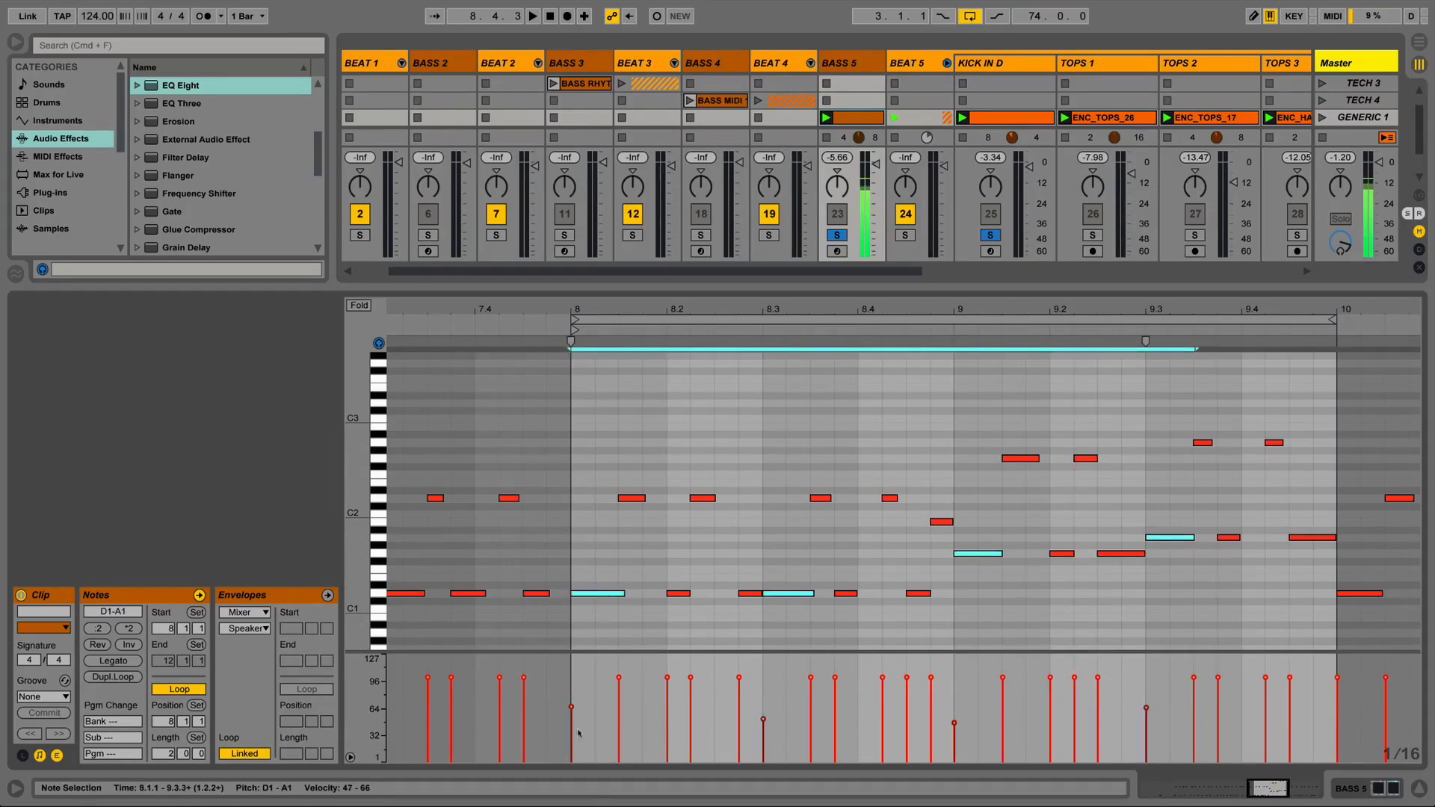
pyautogui.moveTo(571, 707)
pyautogui.mouseDown()
pyautogui.moveTo(571, 758)
pyautogui.moveTo(571, 719)
pyautogui.mouseUp()
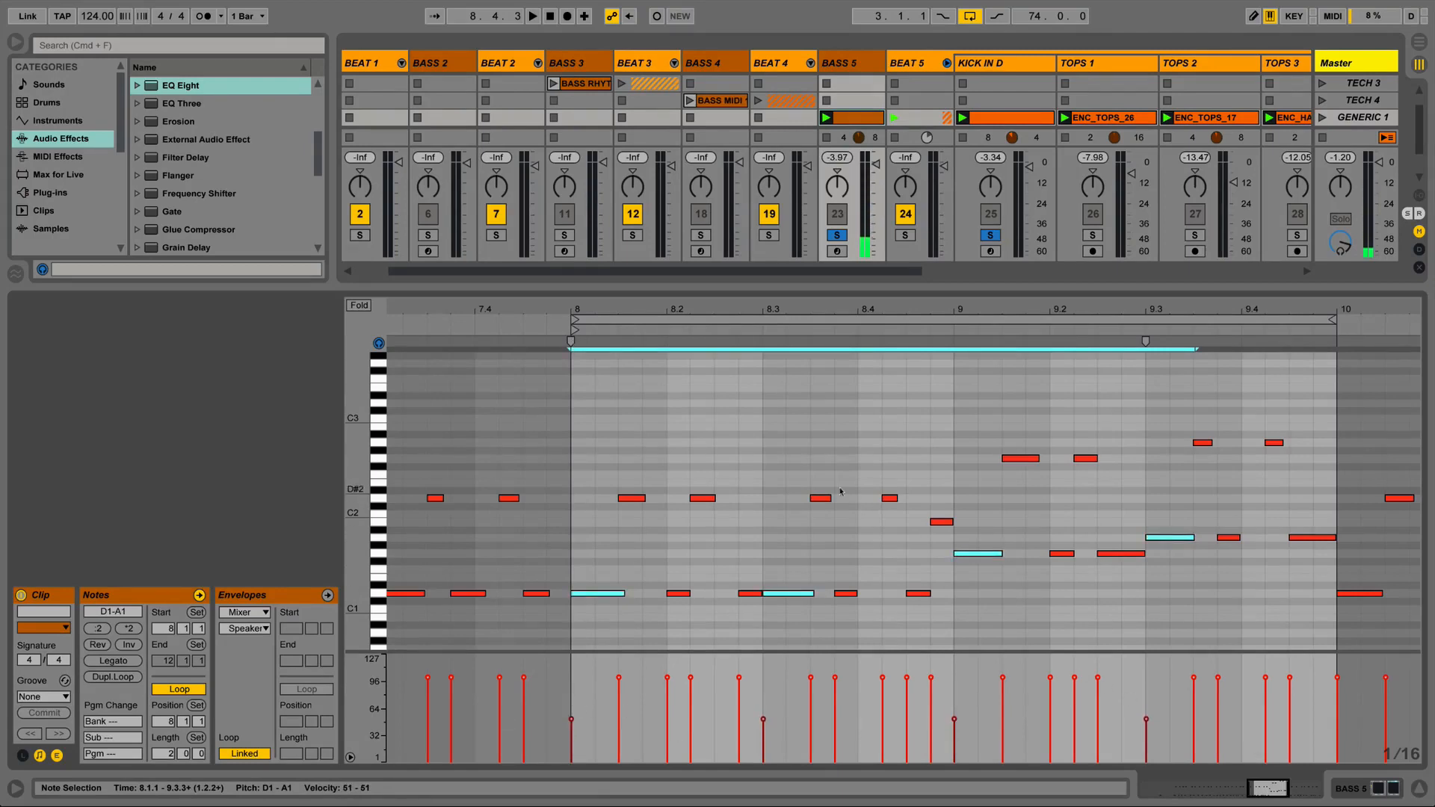
pyautogui.click(833, 491)
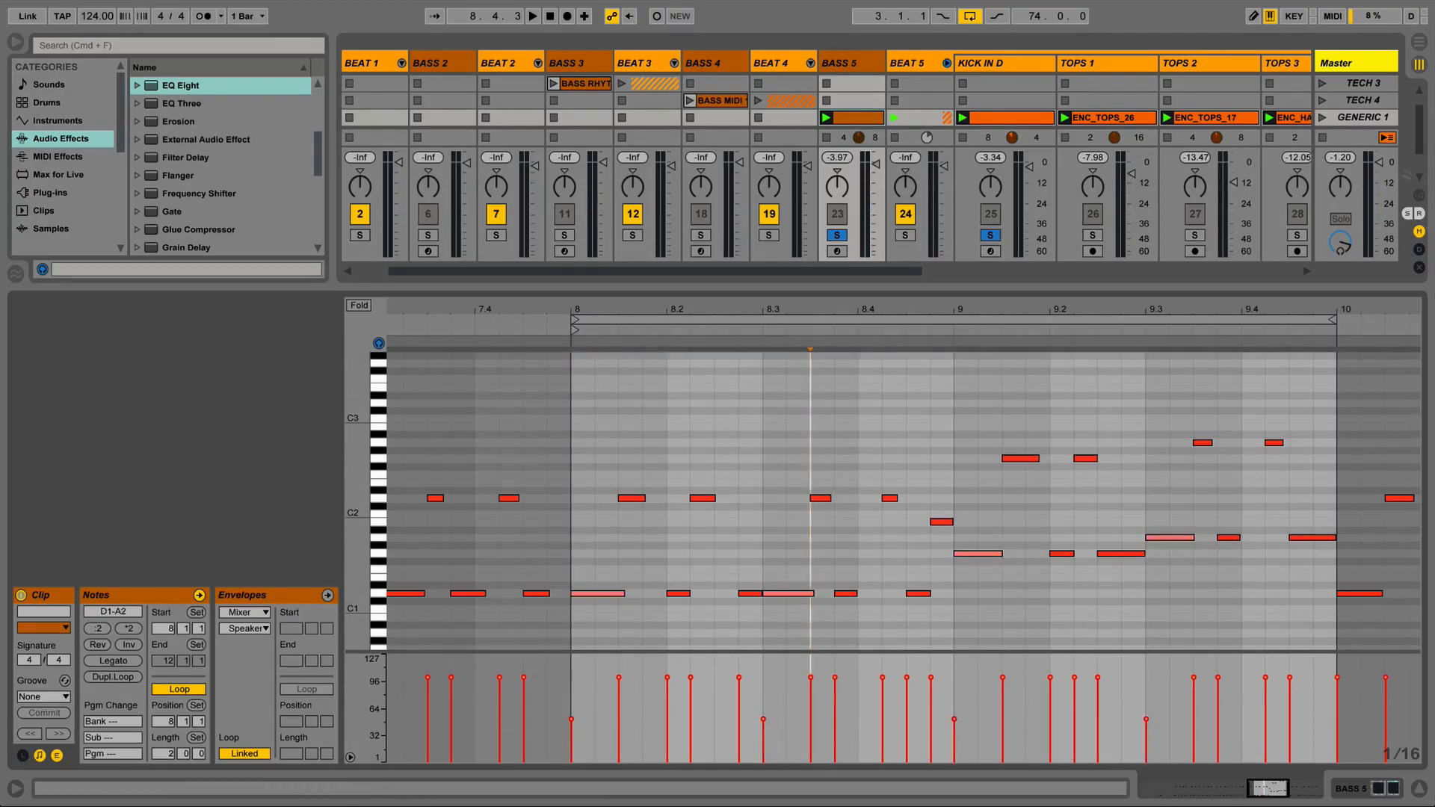
# Audition the edited bass with the kick, and return from the clip editor to BASS 5's device chain.
pyautogui.press('space')
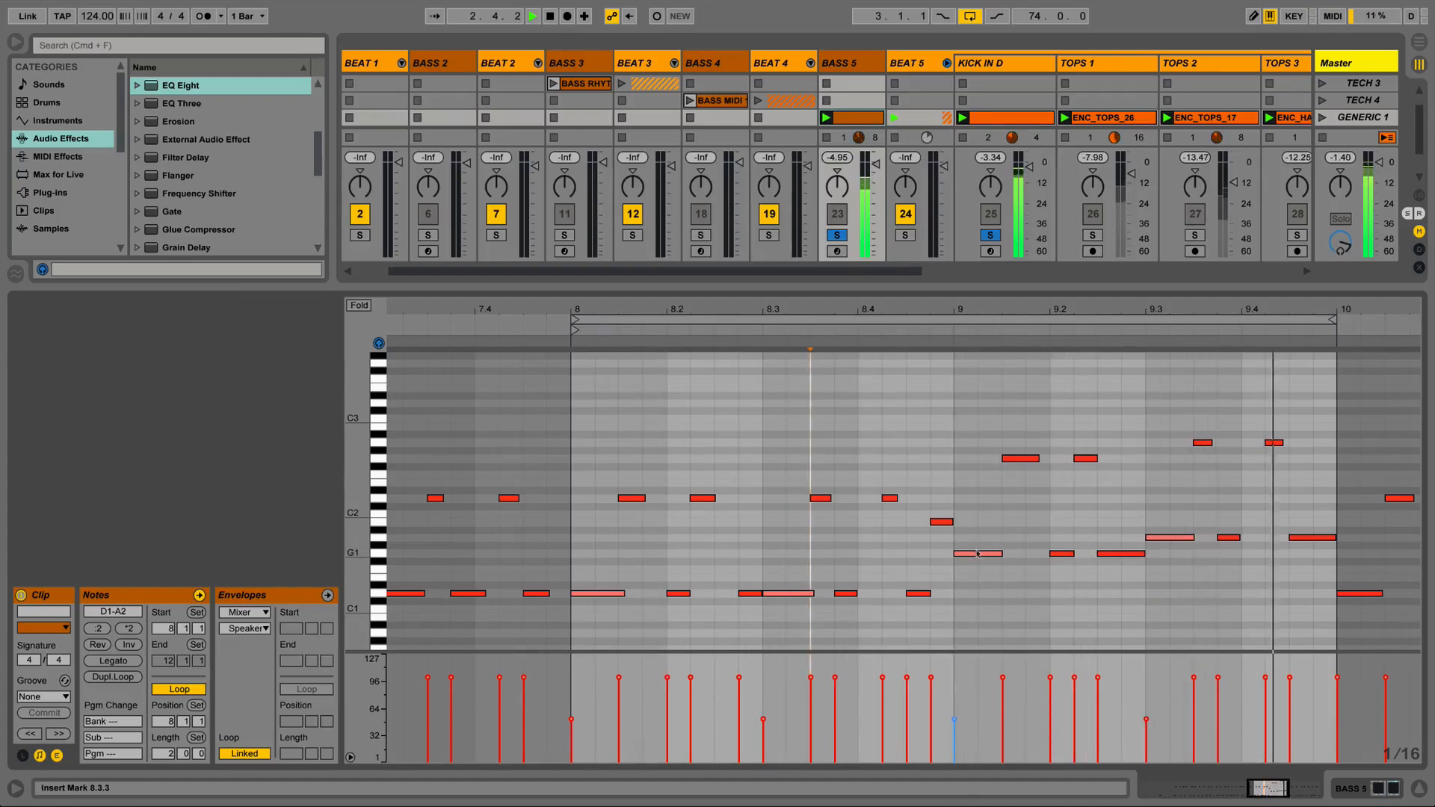
pyautogui.hotkey('shift', 'Tab')
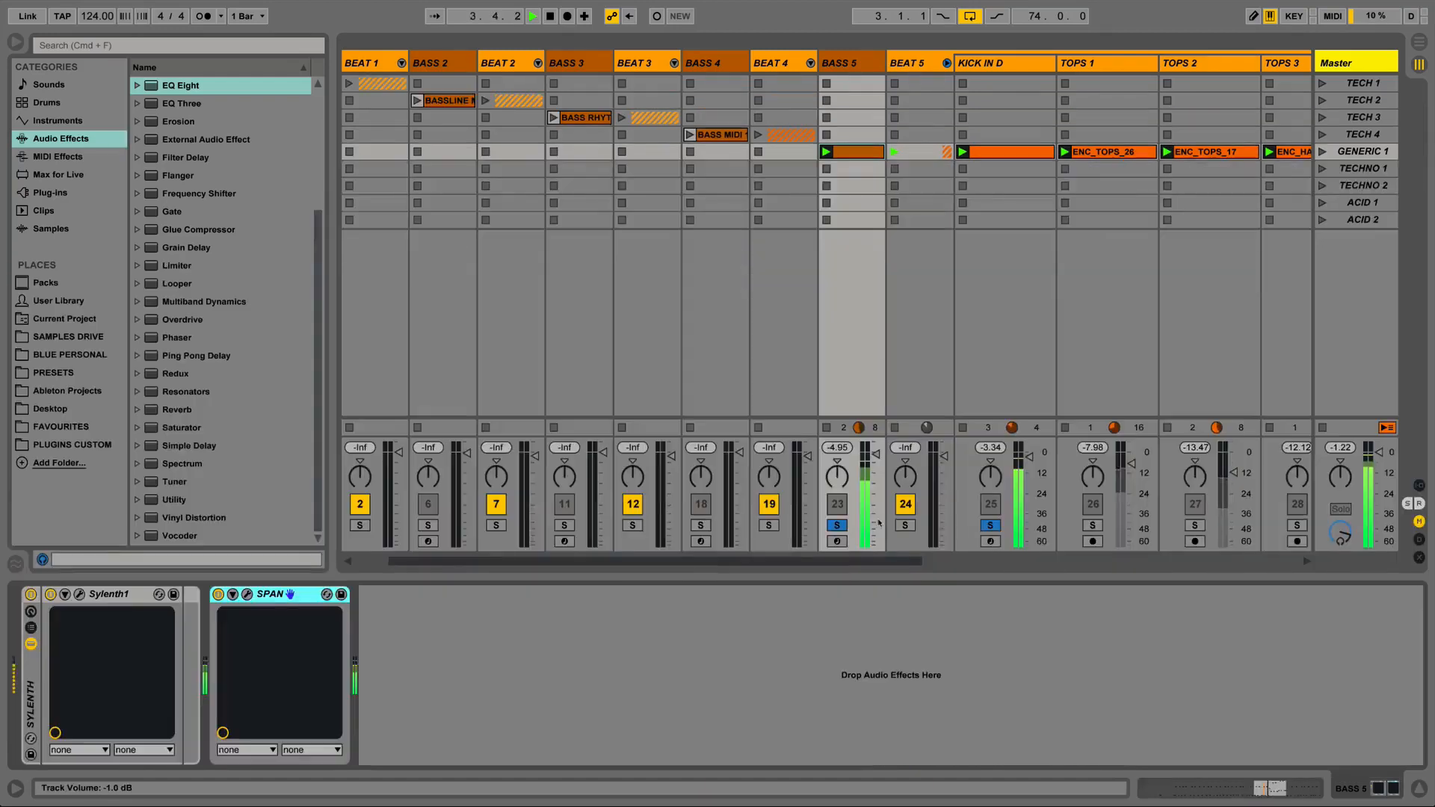
pyautogui.press('space')
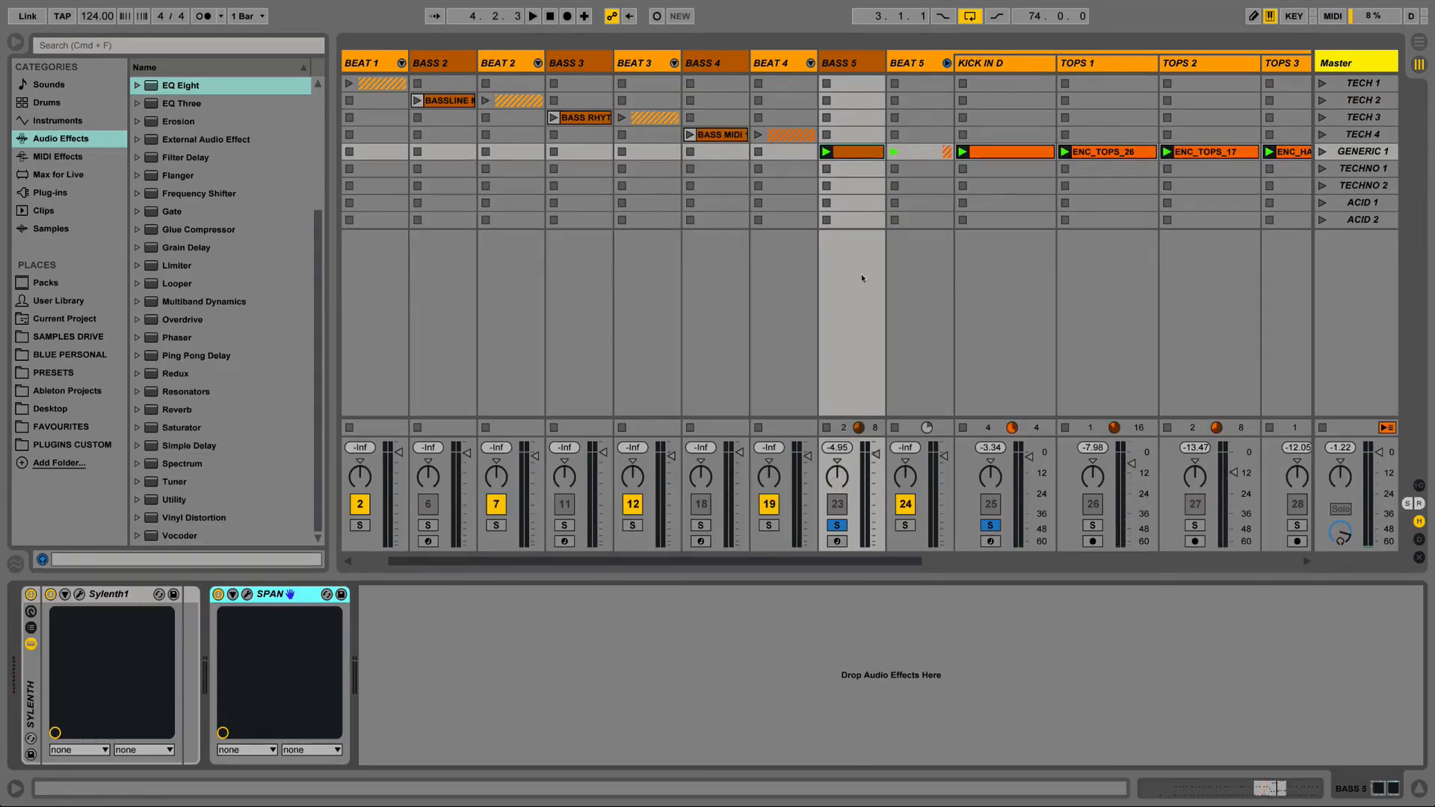
# Load the FabFilter plug-in FF Pro-MB onto BASS 5 after SPAN.
pyautogui.click(50, 192)
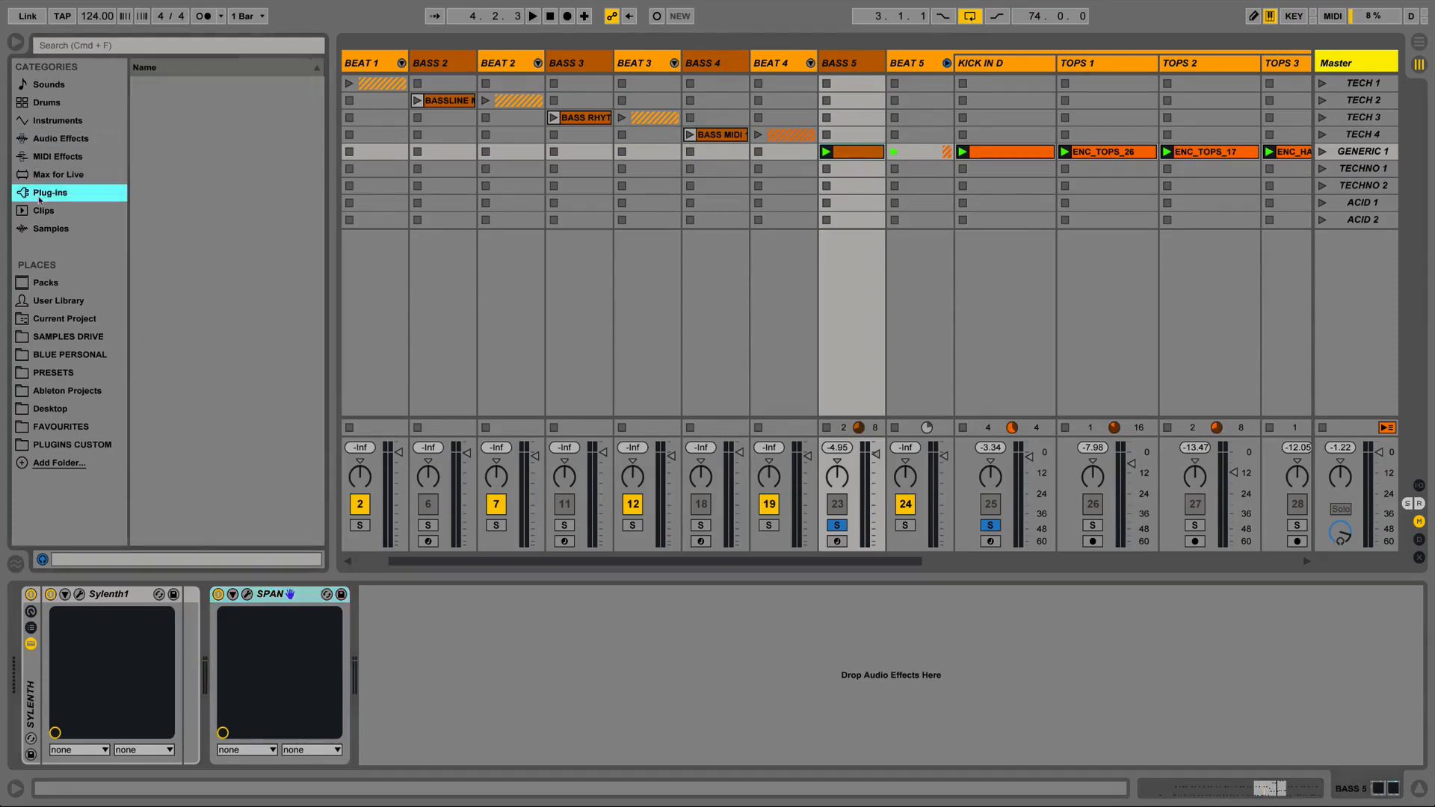
pyautogui.click(149, 156)
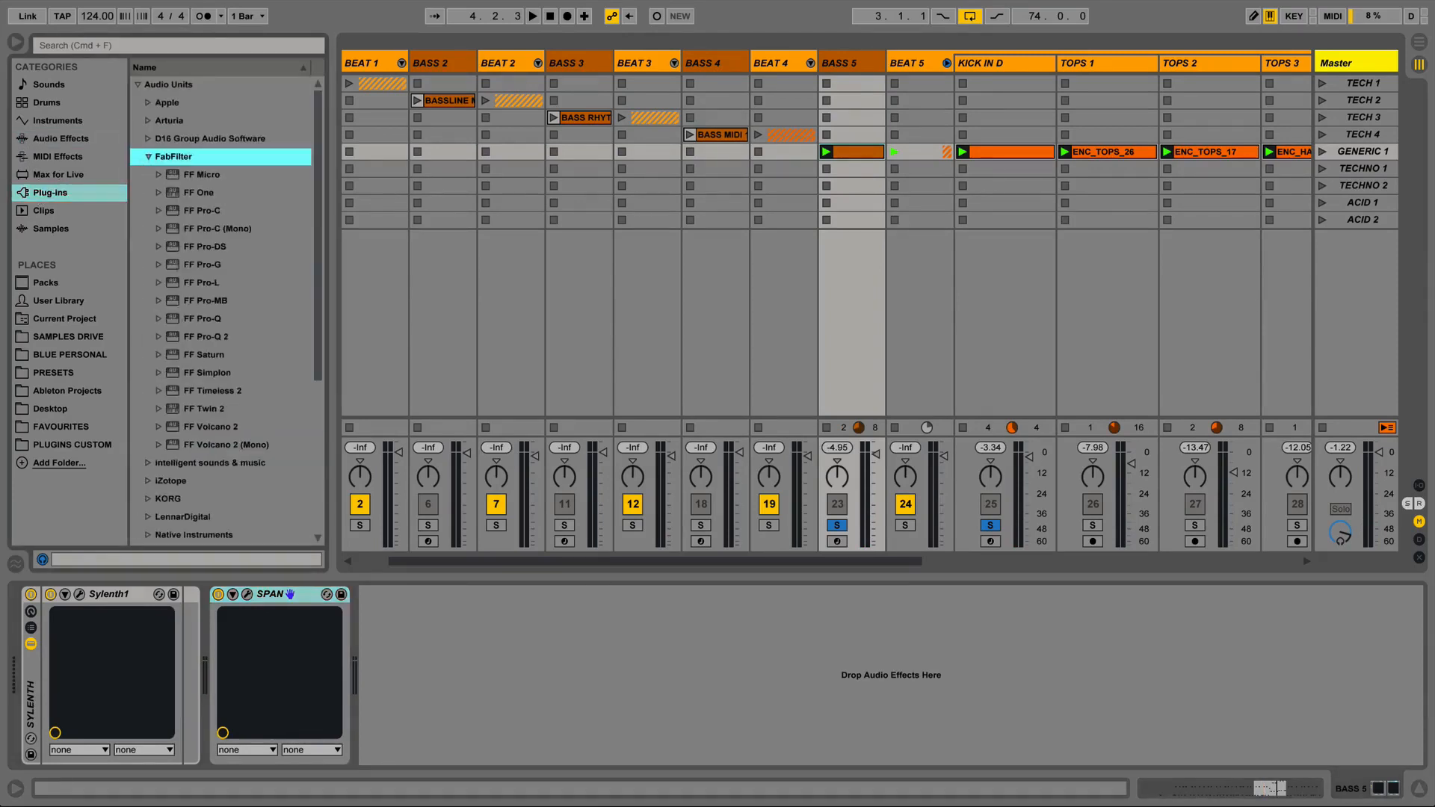
pyautogui.moveTo(186, 300); pyautogui.dragTo(443, 665)
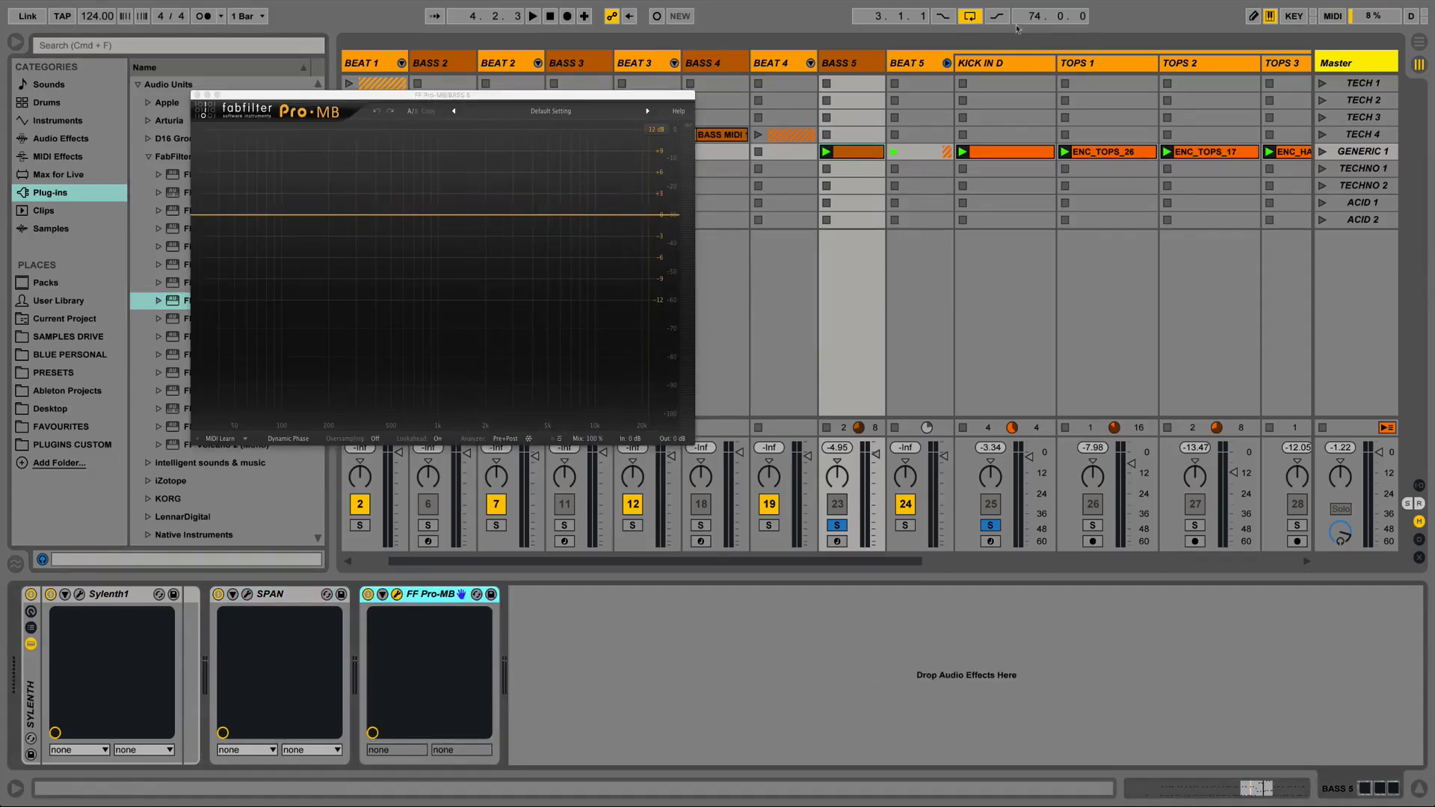
# Add a Pro-MB band over the lowest frequencies of BASS 5 and switch its side chain to external.
pyautogui.click(995, 64)
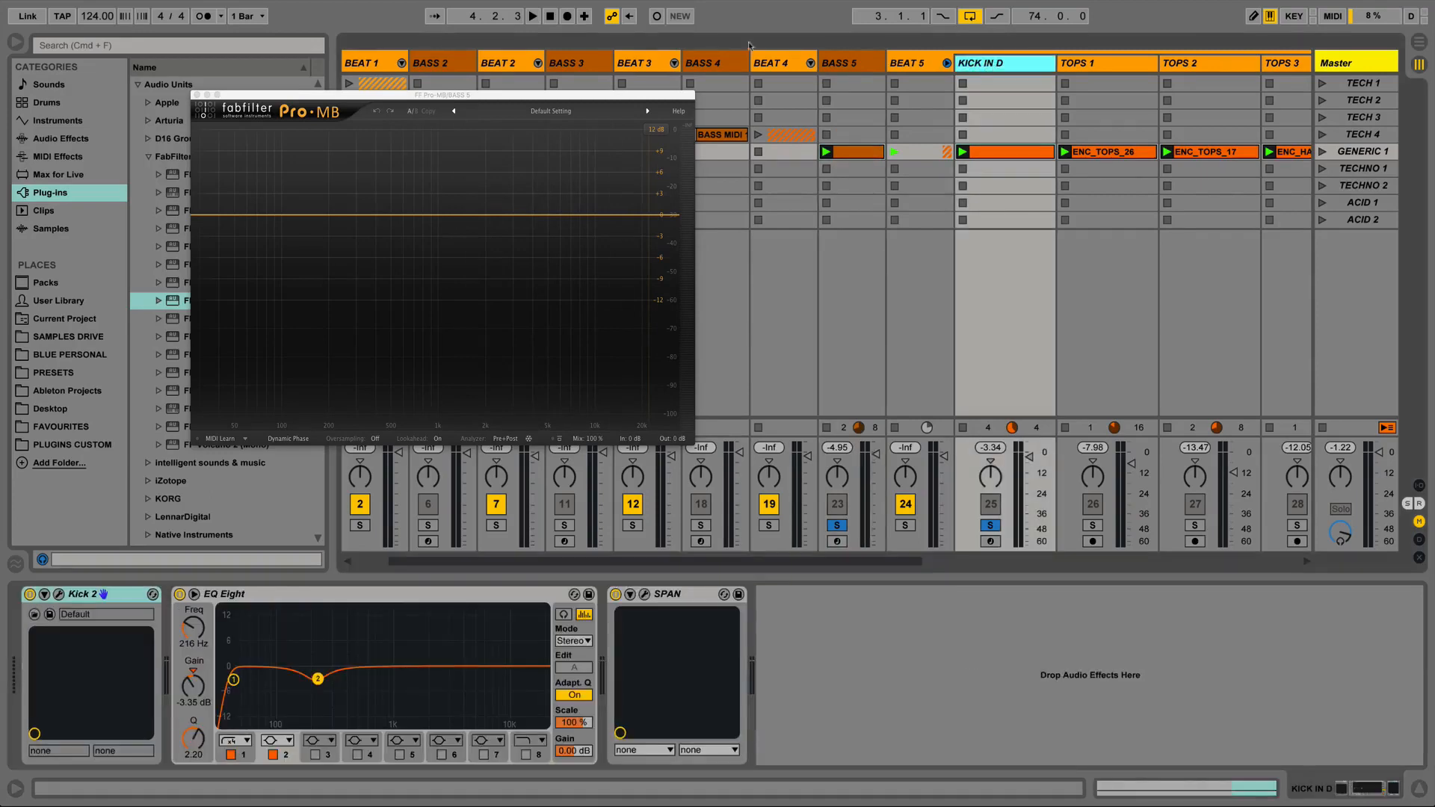
pyautogui.click(840, 66)
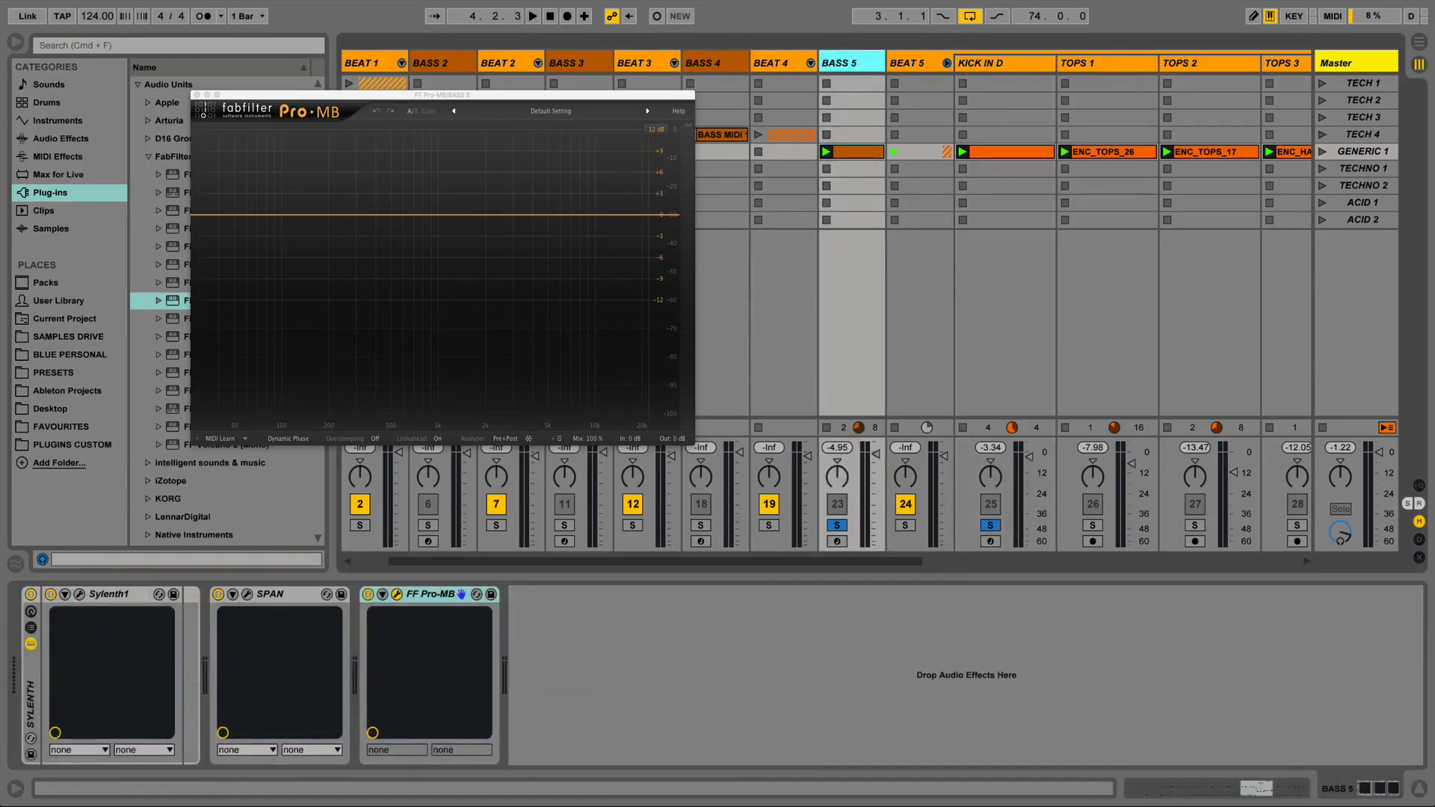
pyautogui.press('space')
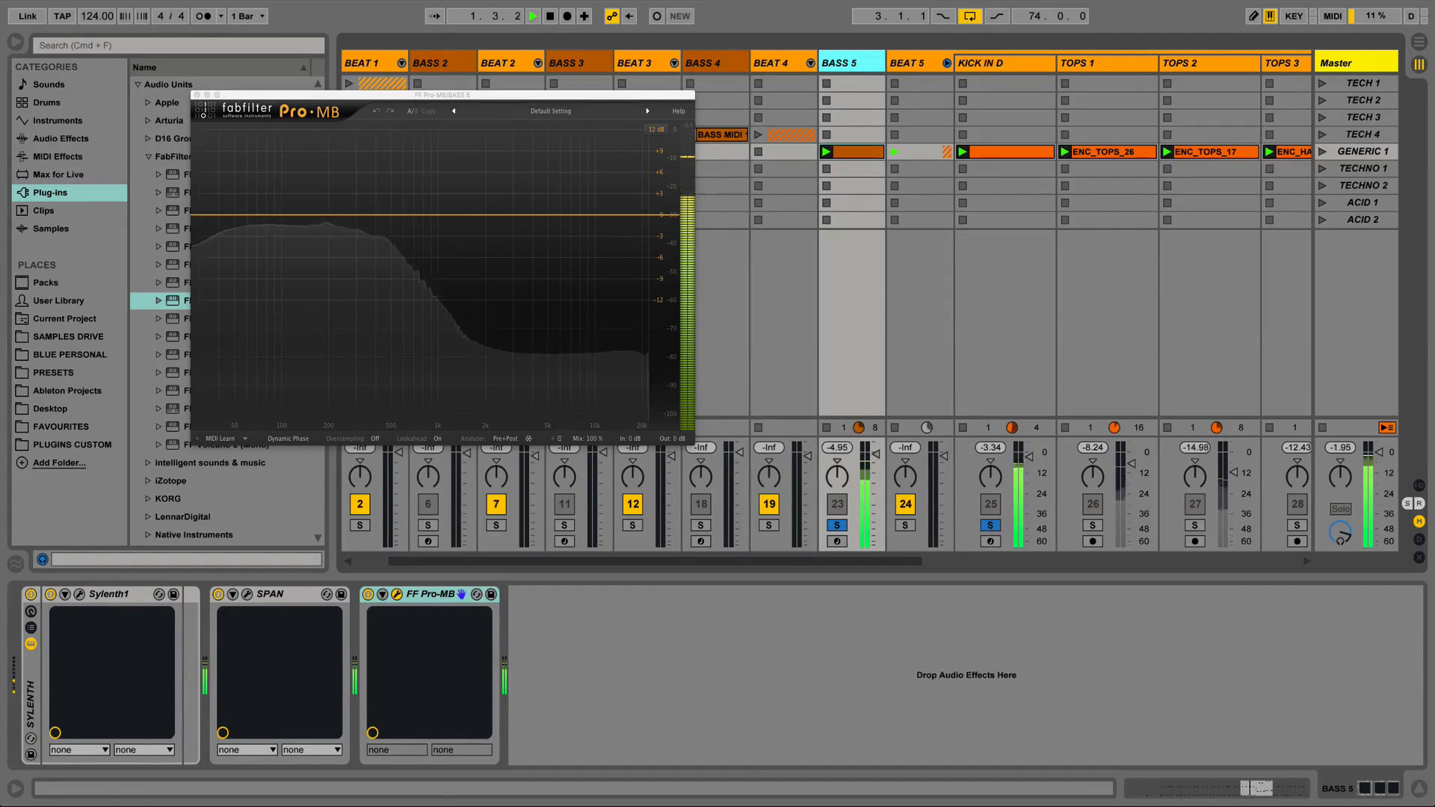
pyautogui.click(275, 216)
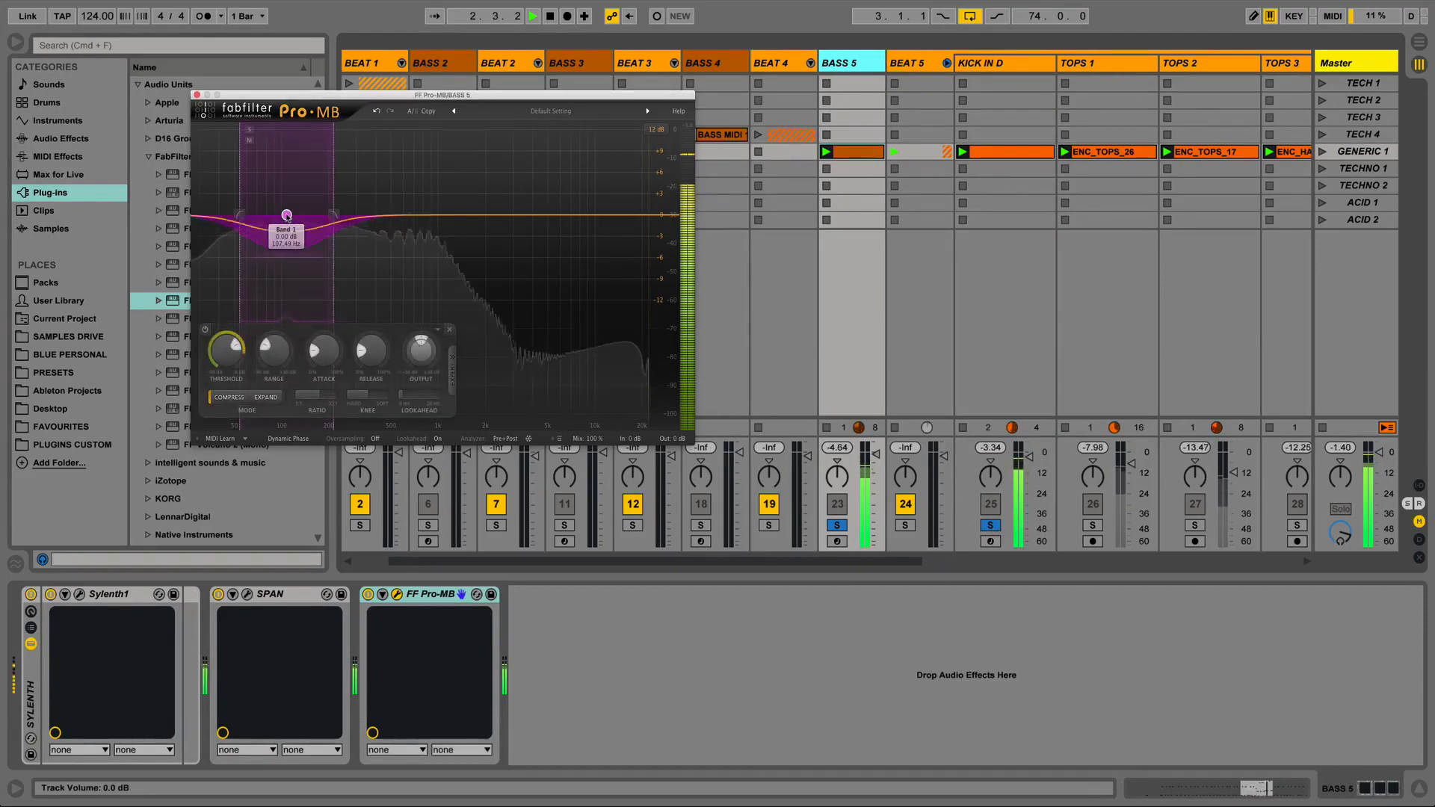
pyautogui.moveTo(260, 216); pyautogui.dragTo(243, 213)
pyautogui.press('space')
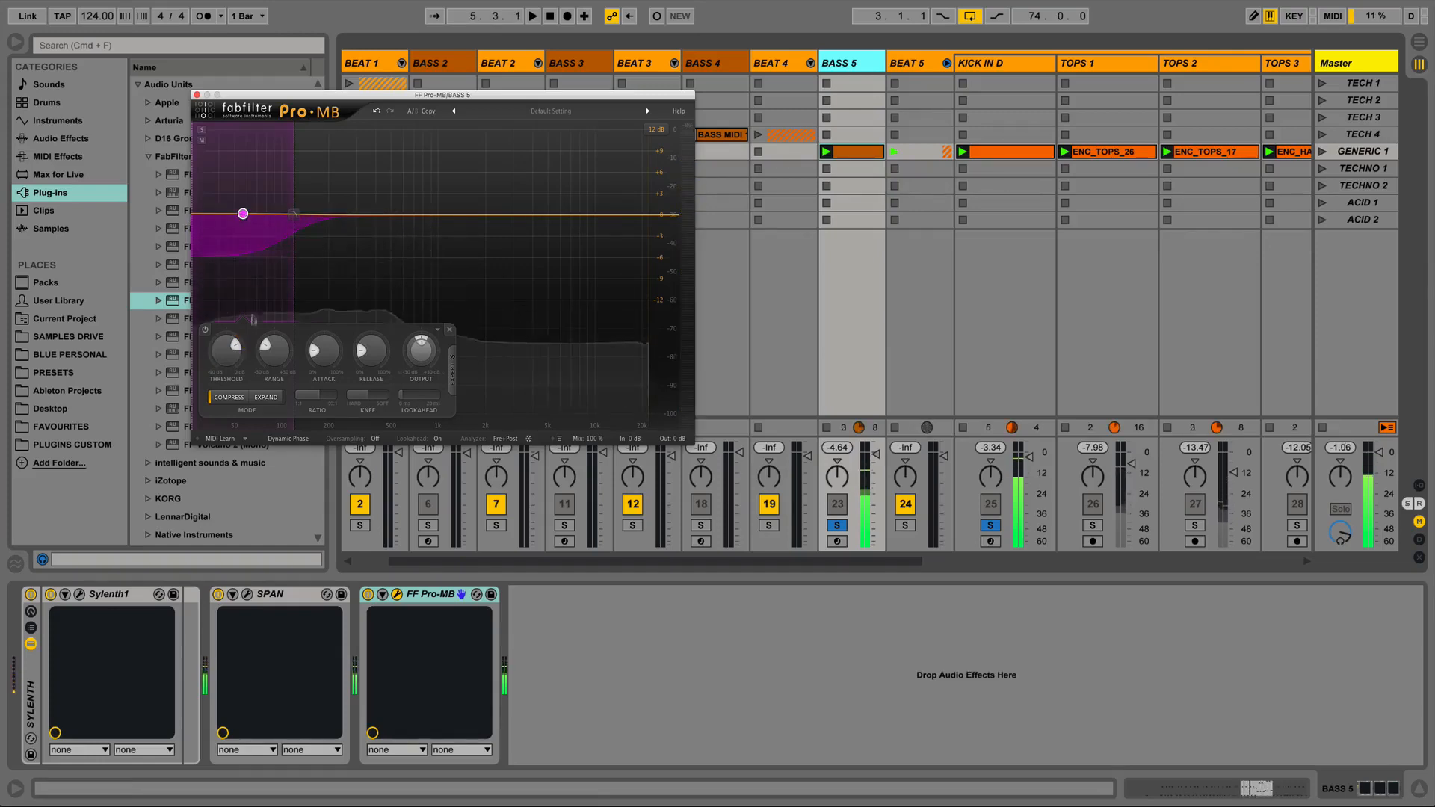
pyautogui.click(452, 368)
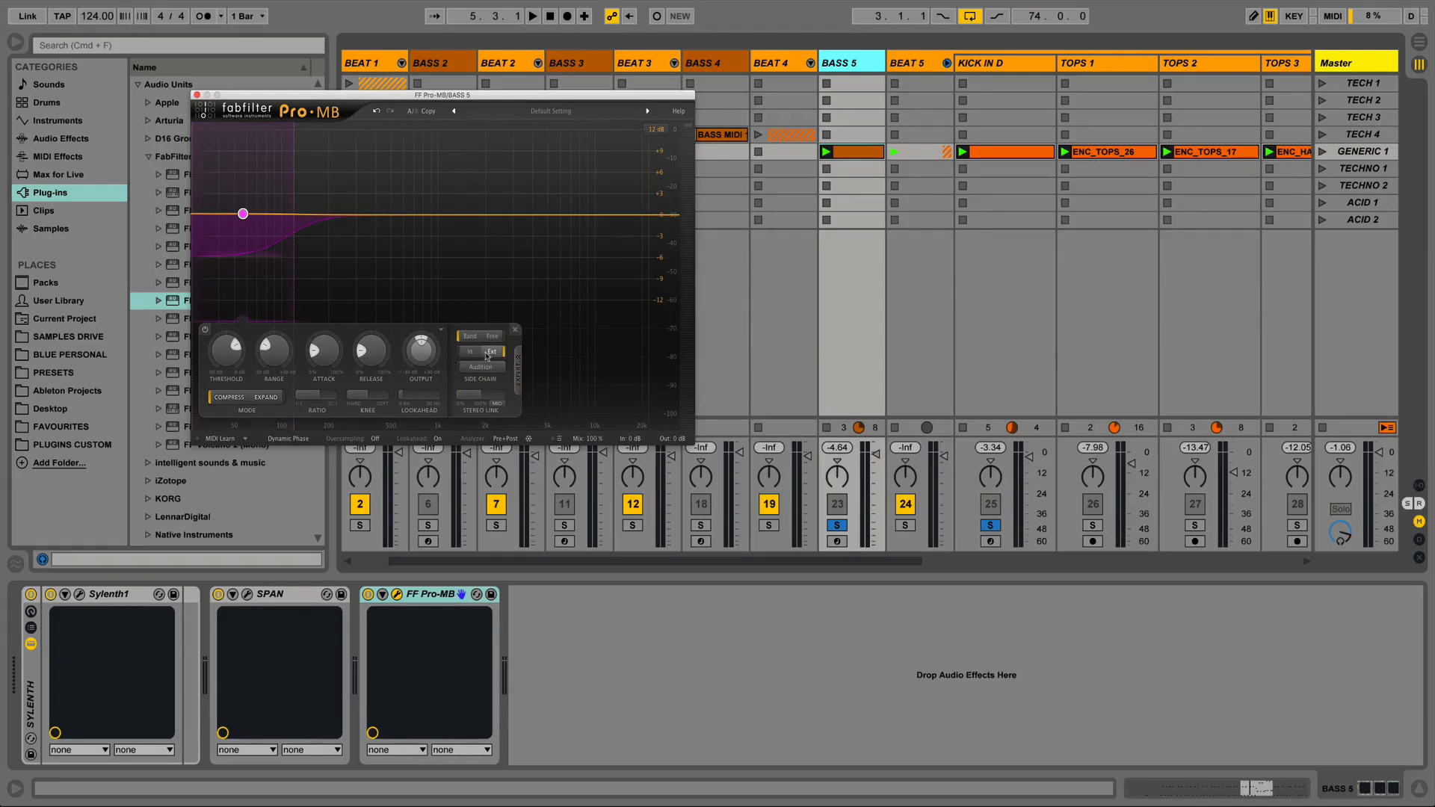
# Duplicate the KICK IN D track and route the original's audio output to the FF Pro-MB side-chain input on BASS 5.
pyautogui.click(993, 67)
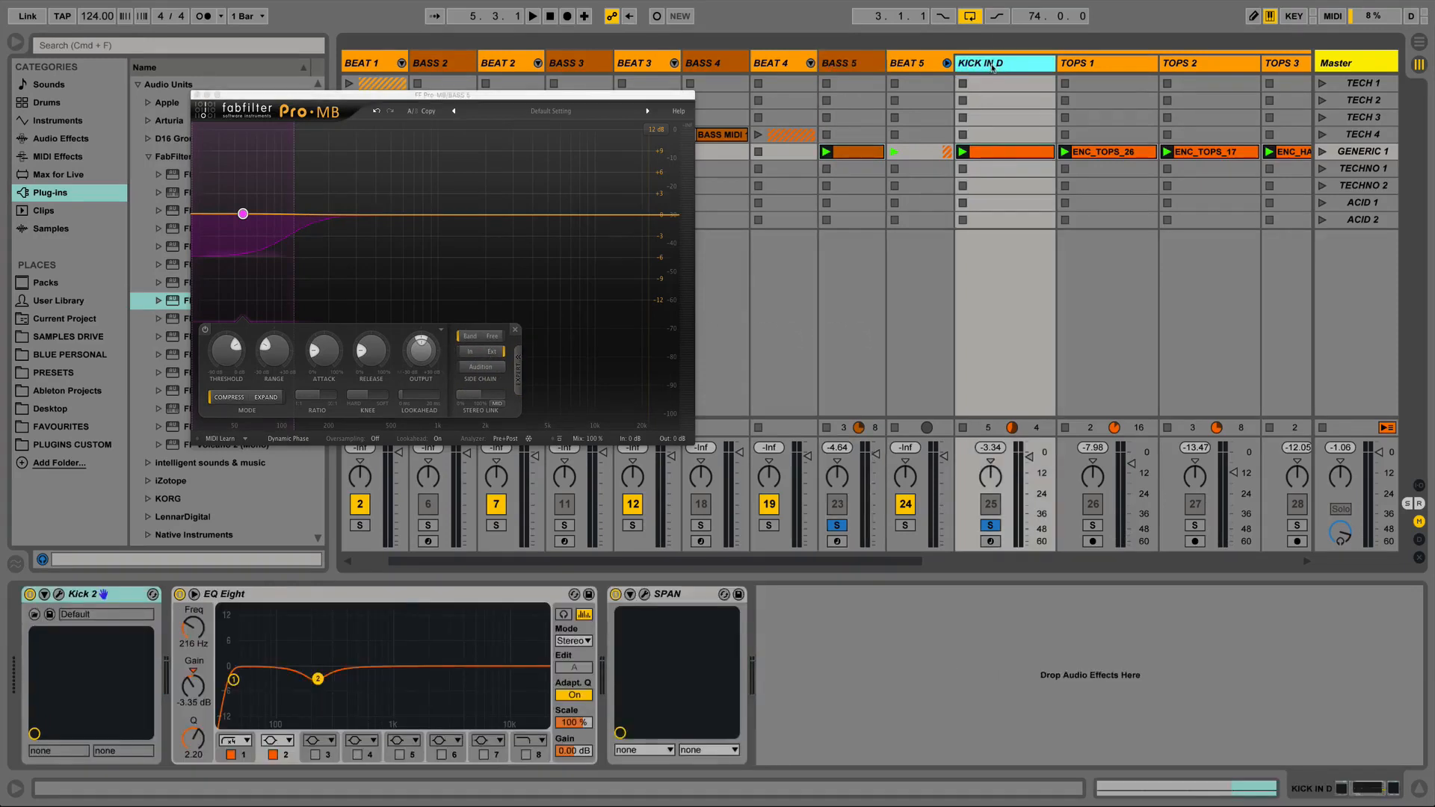
pyautogui.press('super+d')
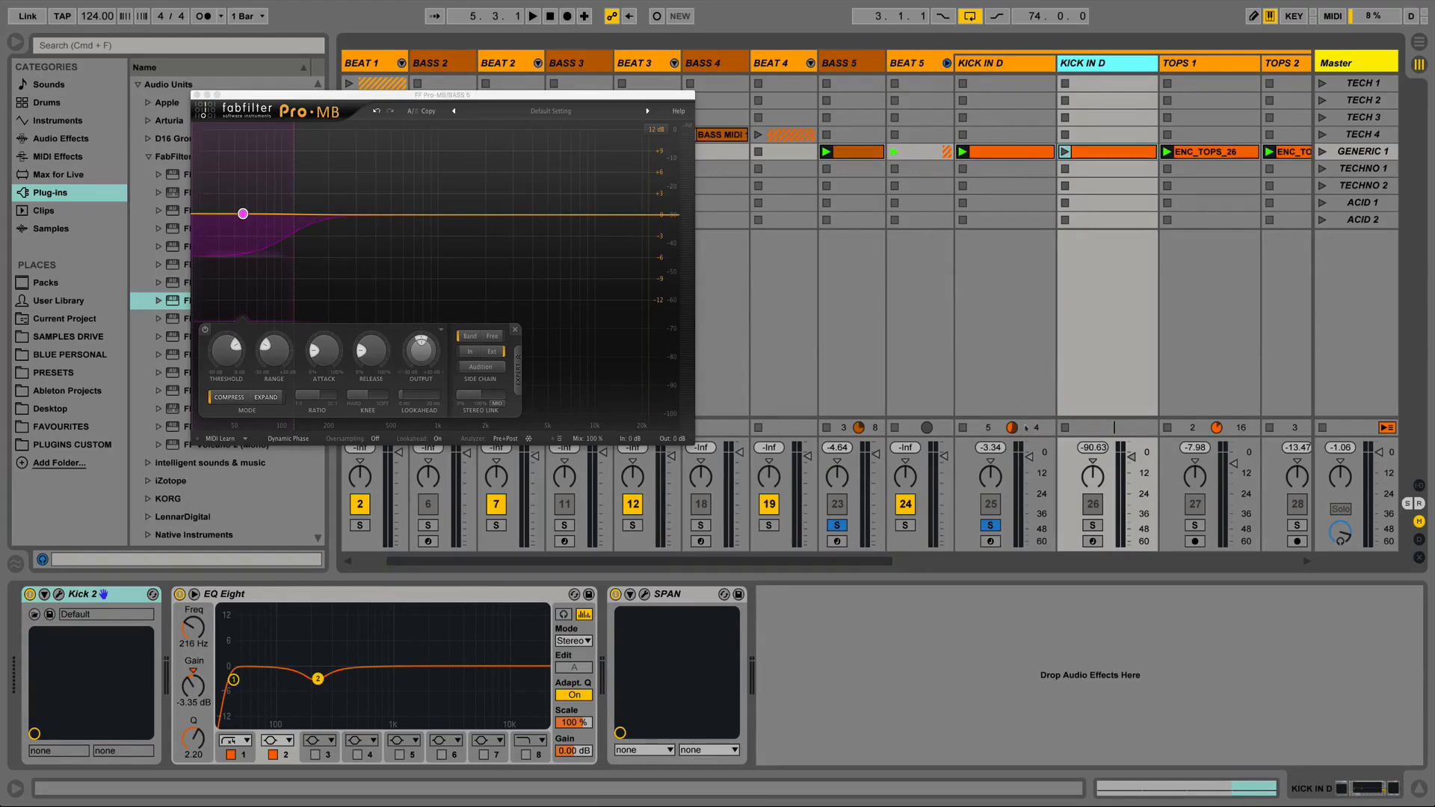
pyautogui.click(1418, 486)
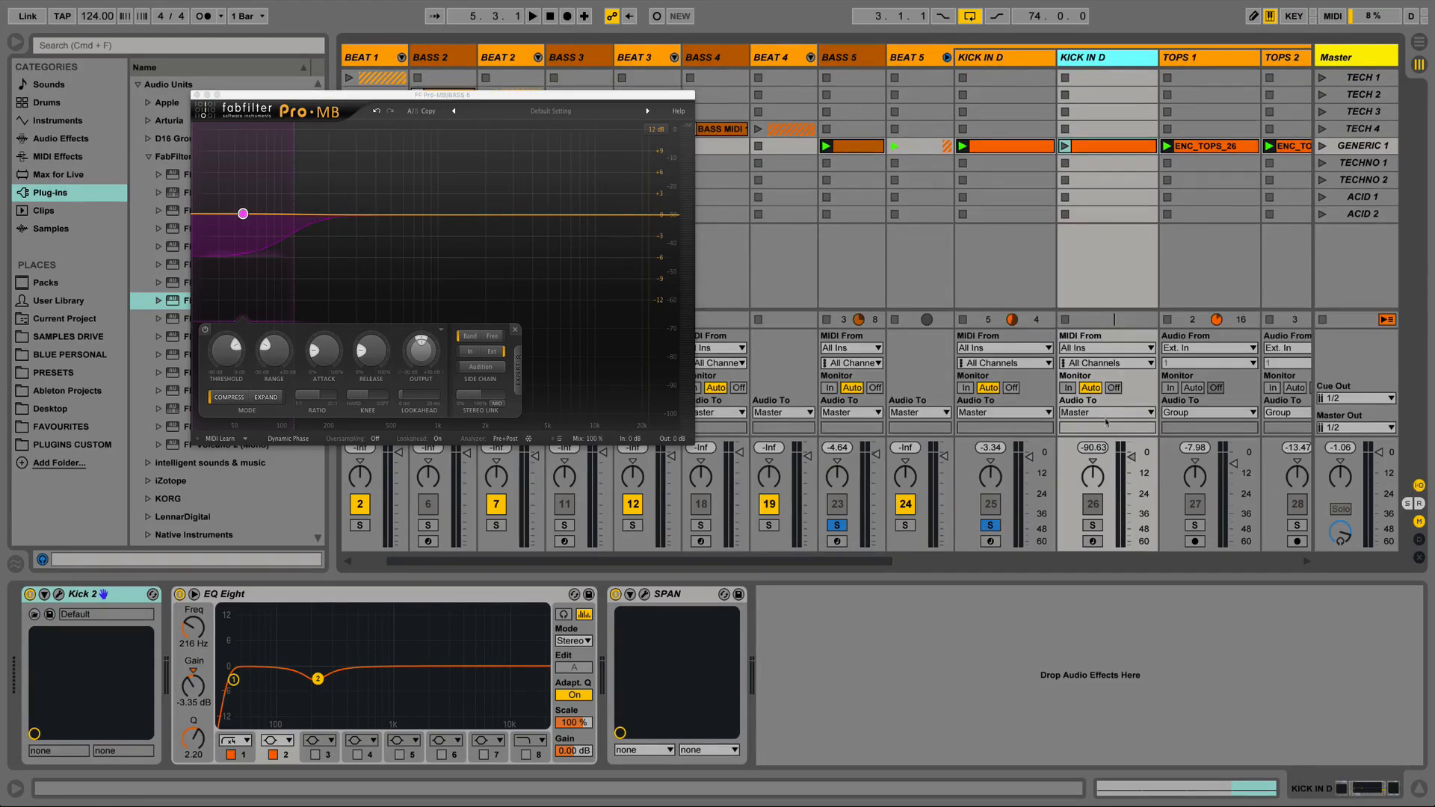
pyautogui.click(990, 414)
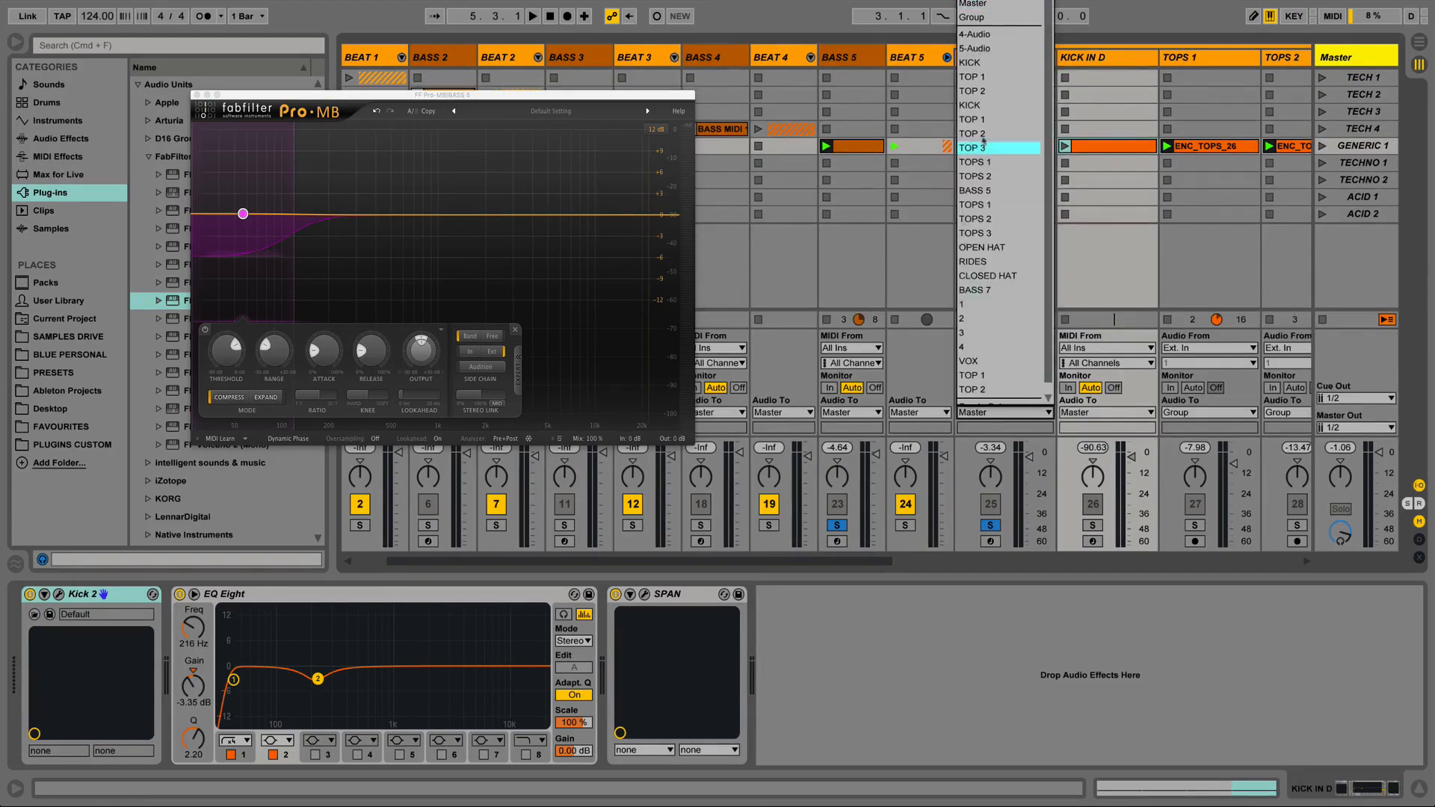
pyautogui.scroll(-1, 996, 242)
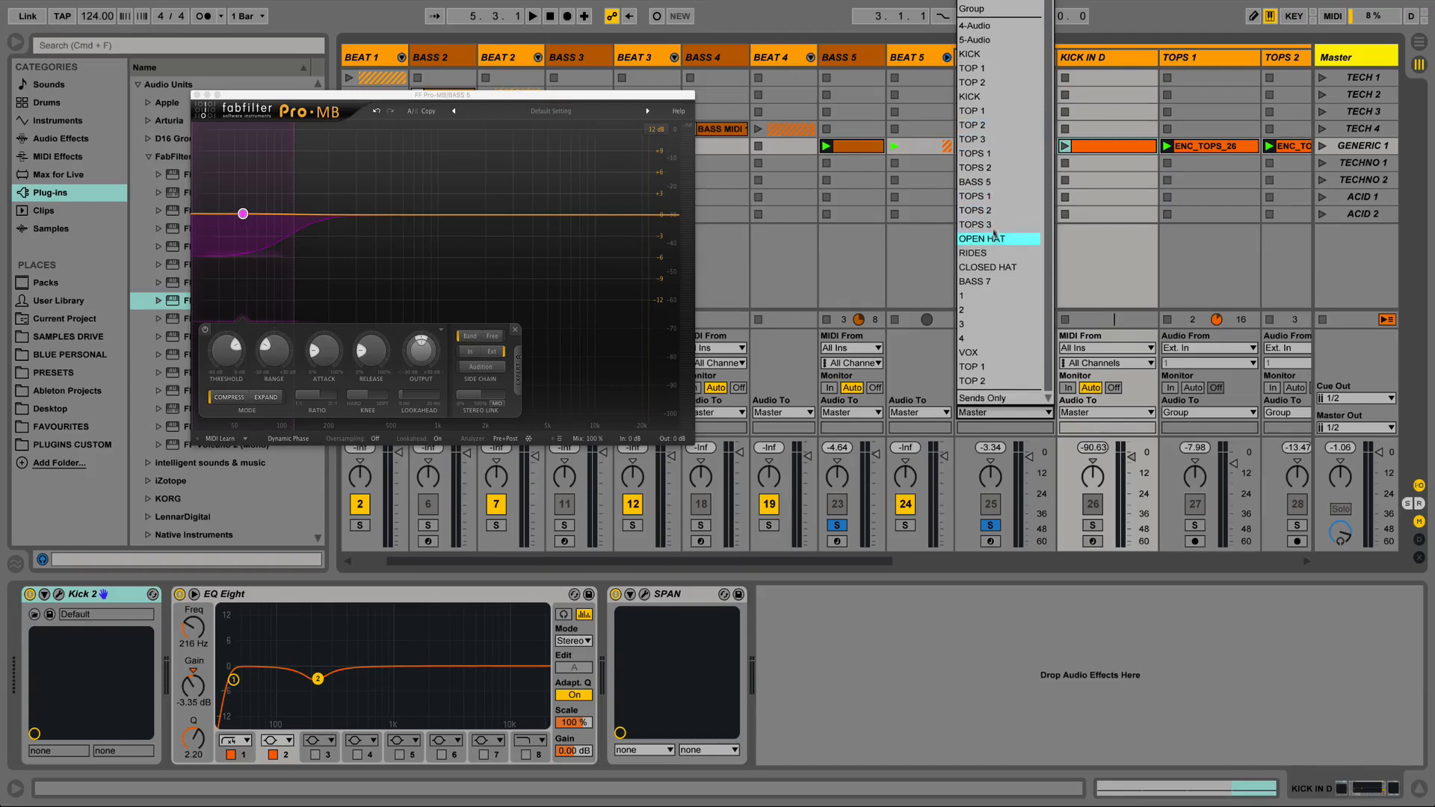
pyautogui.scroll(1, 986, 239)
pyautogui.scroll(-1, 986, 240)
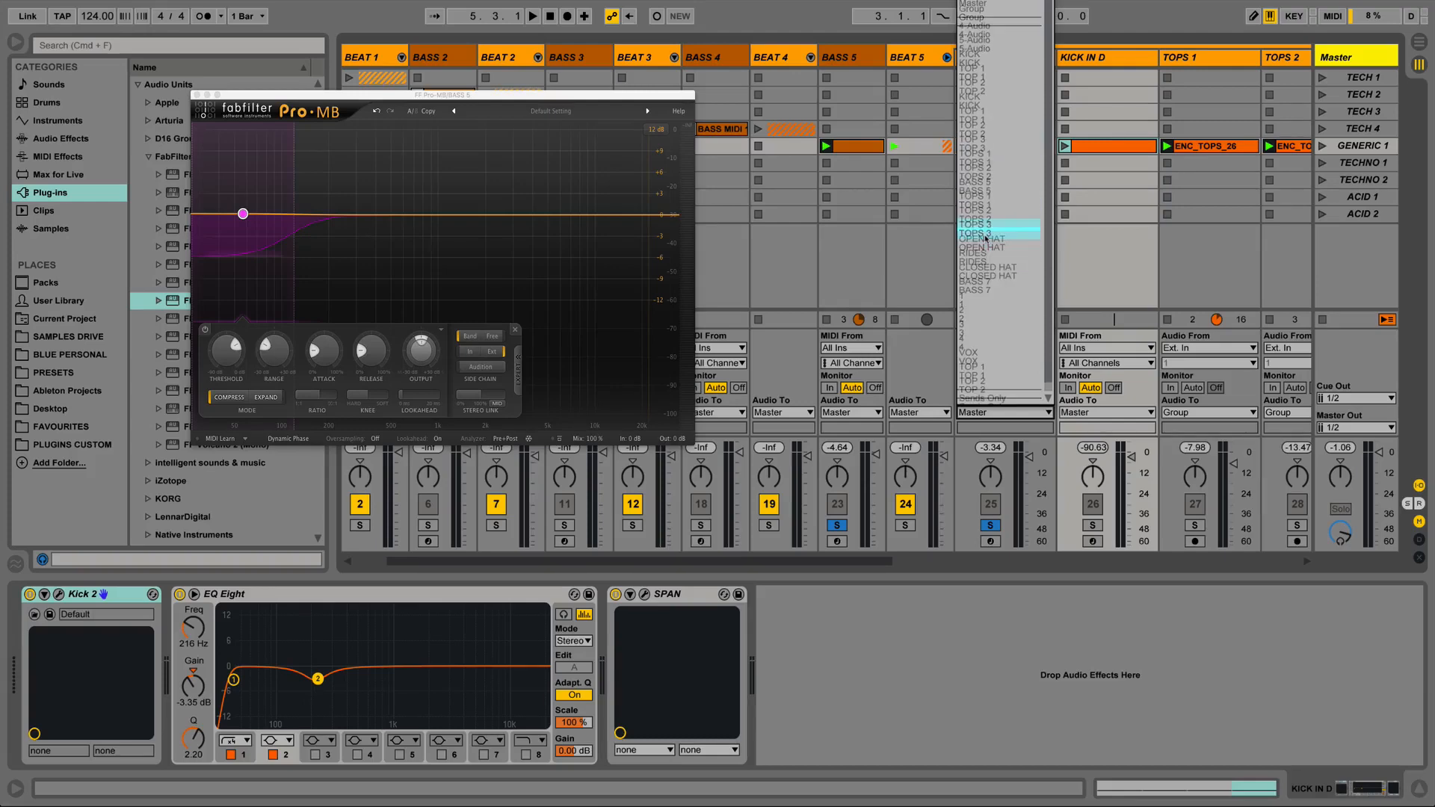
pyautogui.click(986, 183)
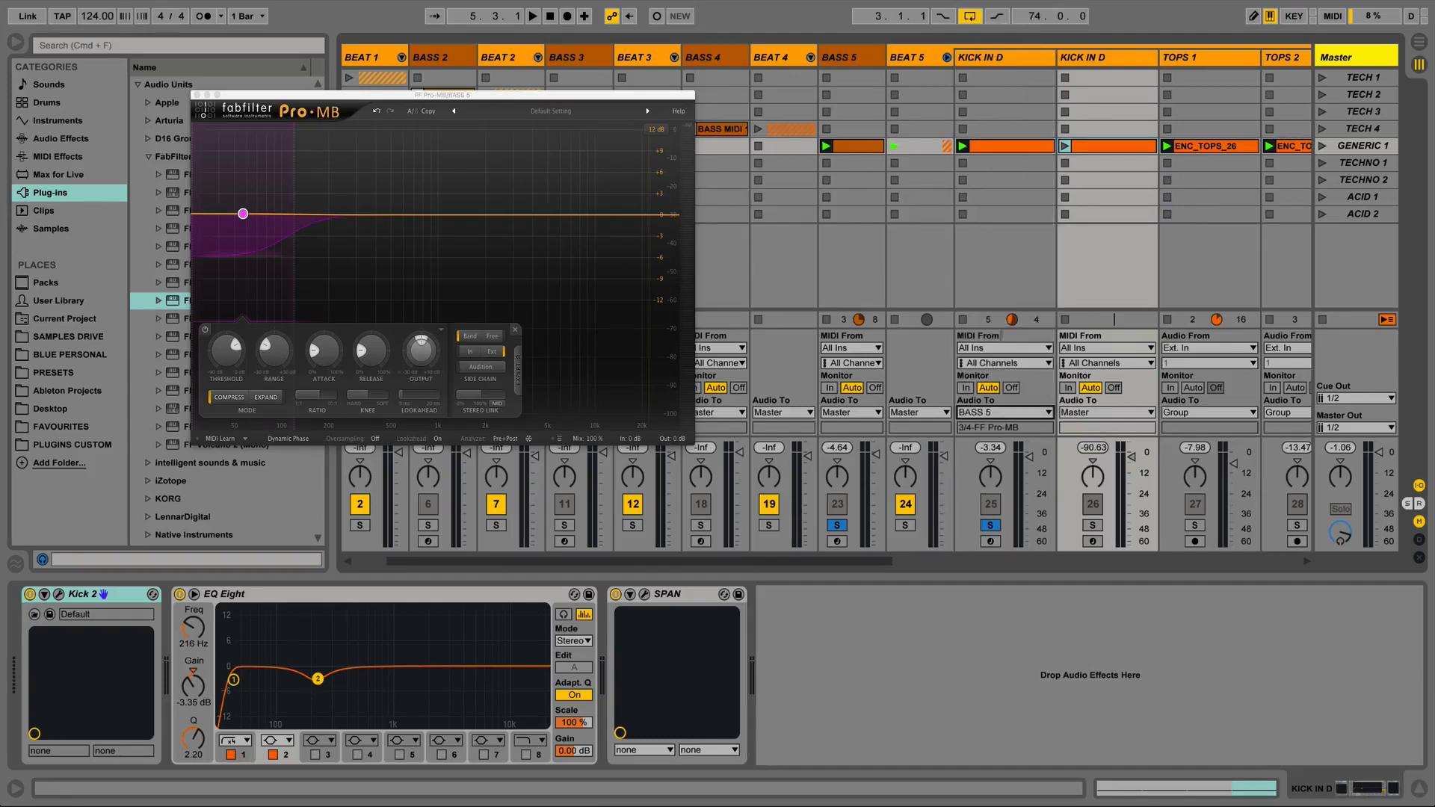
# During playback, turn on side-chain audition for Pro-MB's low band and set its side-chain range to Free.
pyautogui.press('space')
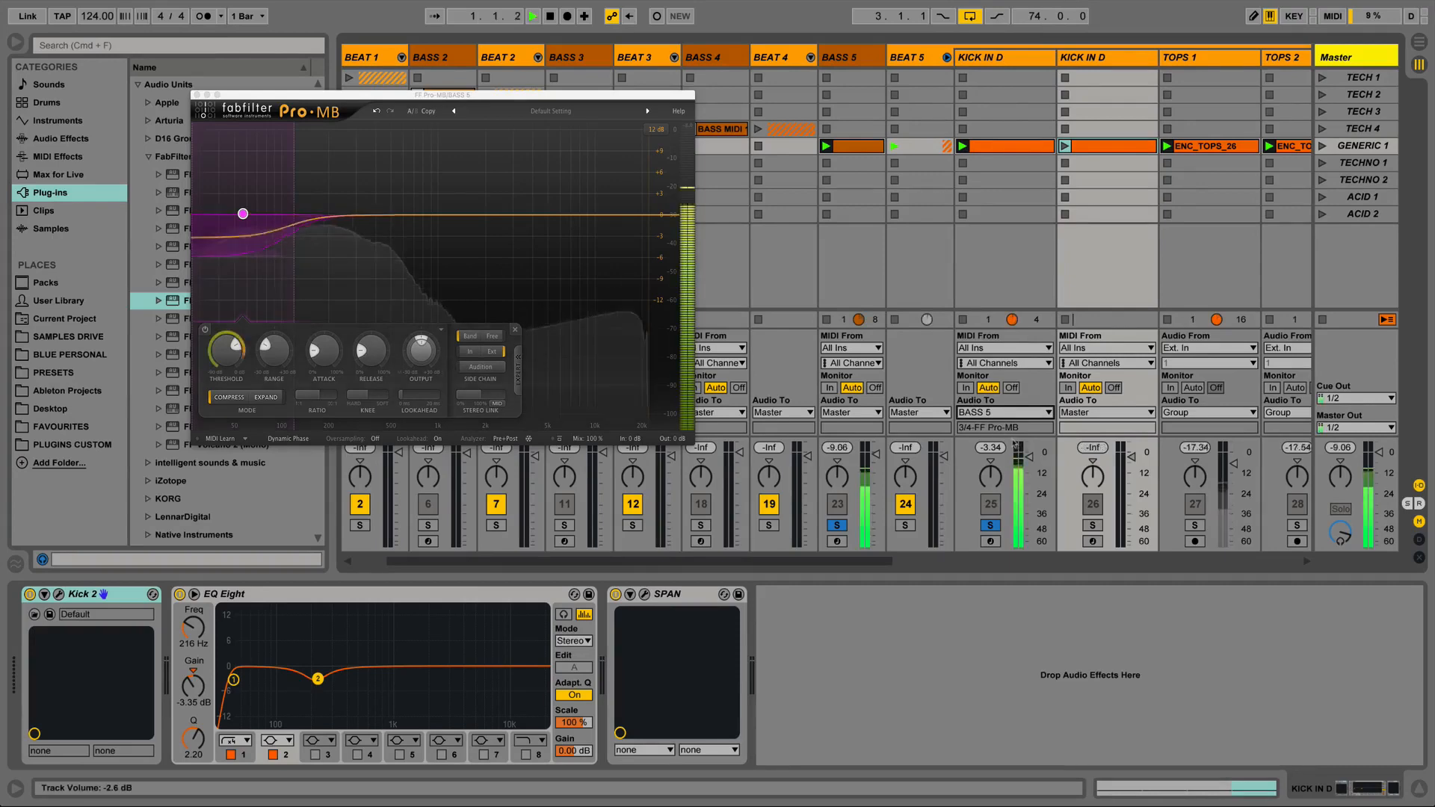
pyautogui.click(480, 367)
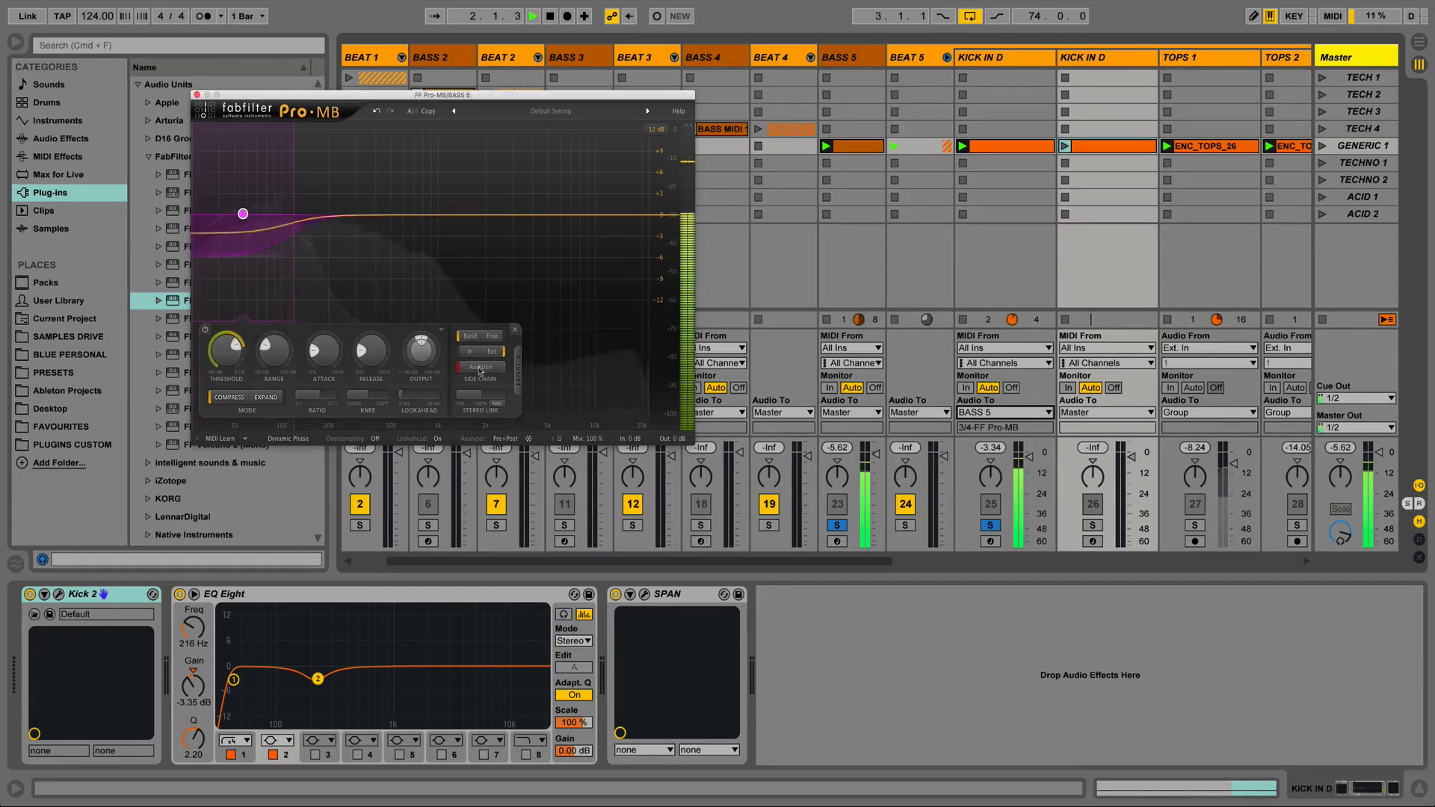
pyautogui.click(494, 336)
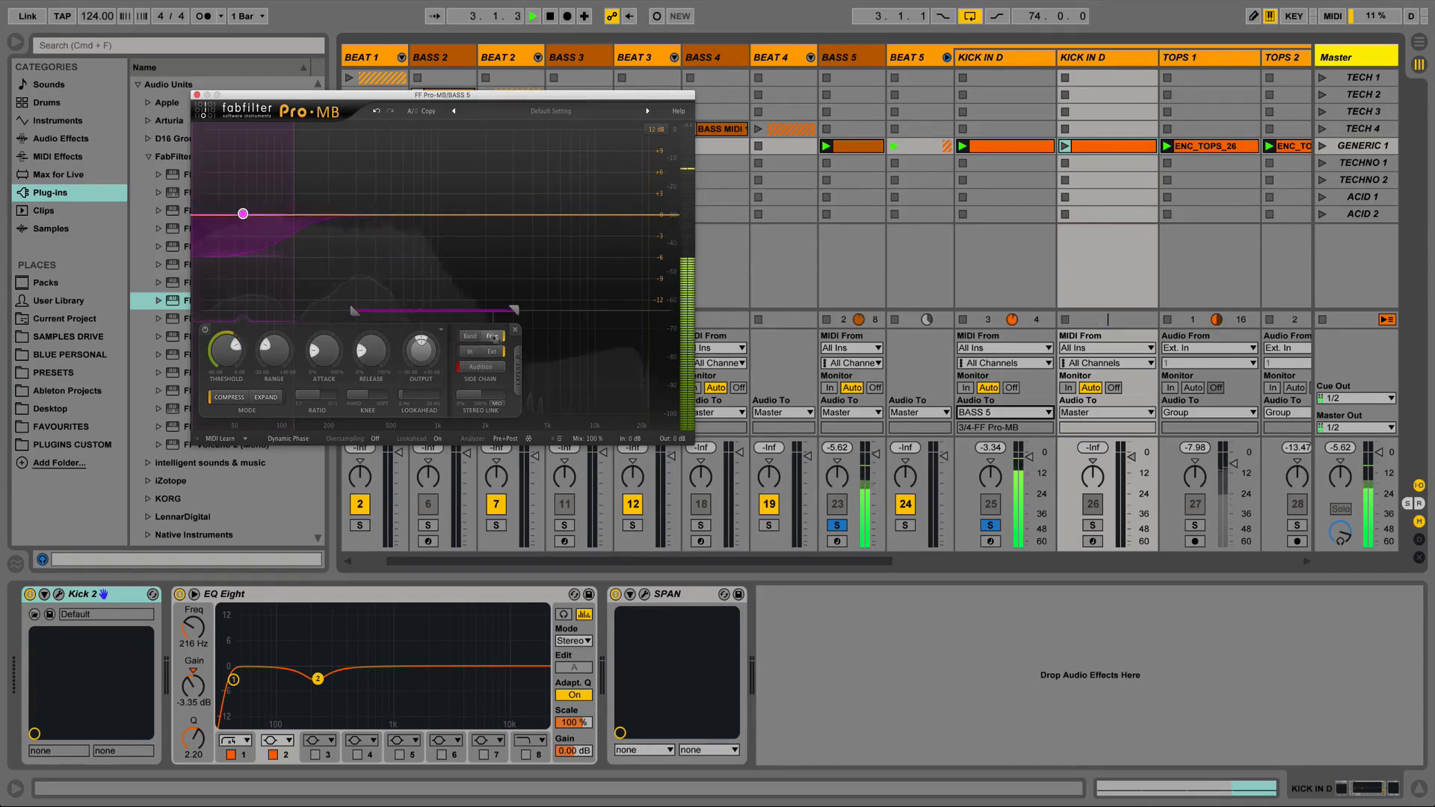
pyautogui.press('space')
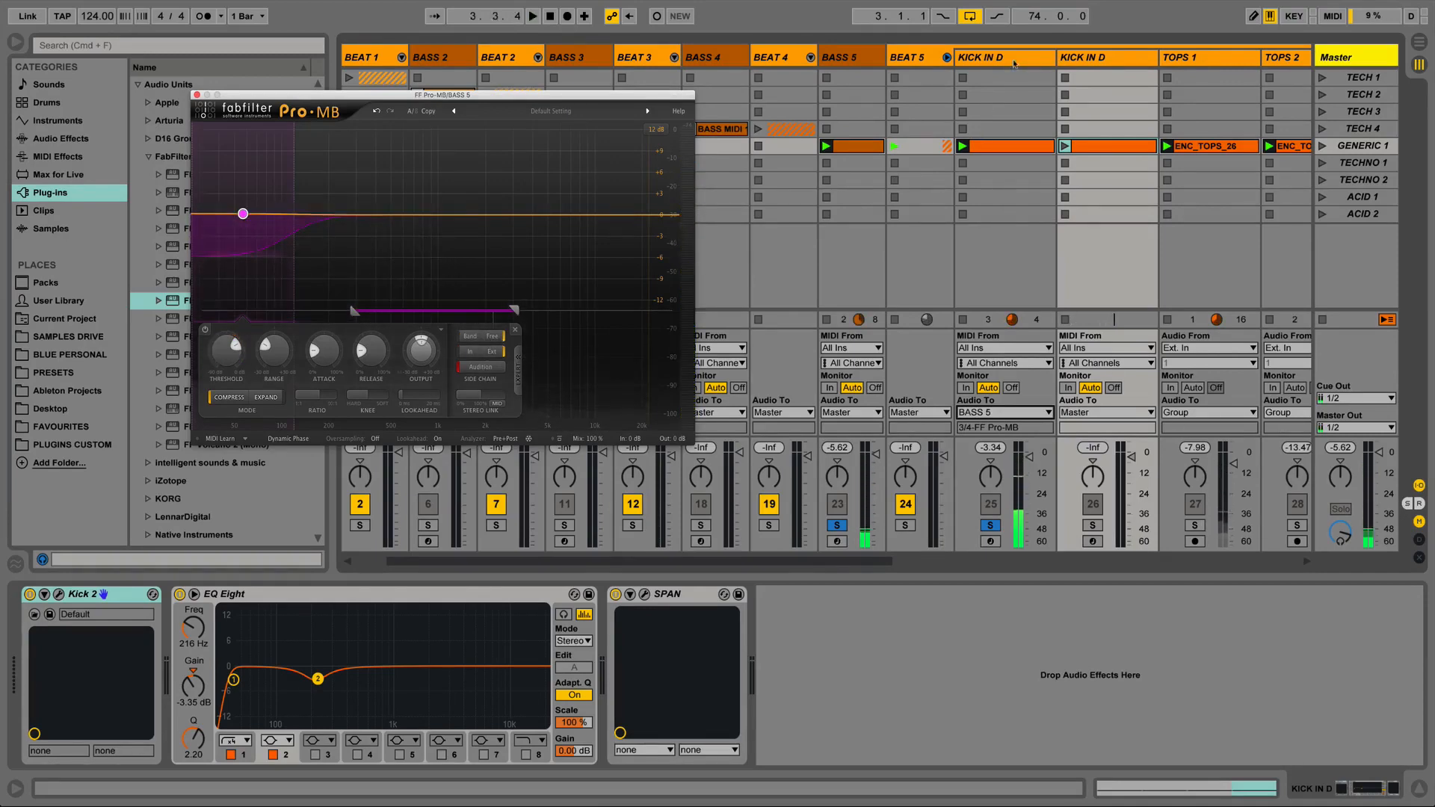
# Launch the duplicate KICK IN D track's GENERIC 1 clip and audition it soloed, hiding the track routing section.
pyautogui.click(1042, 62)
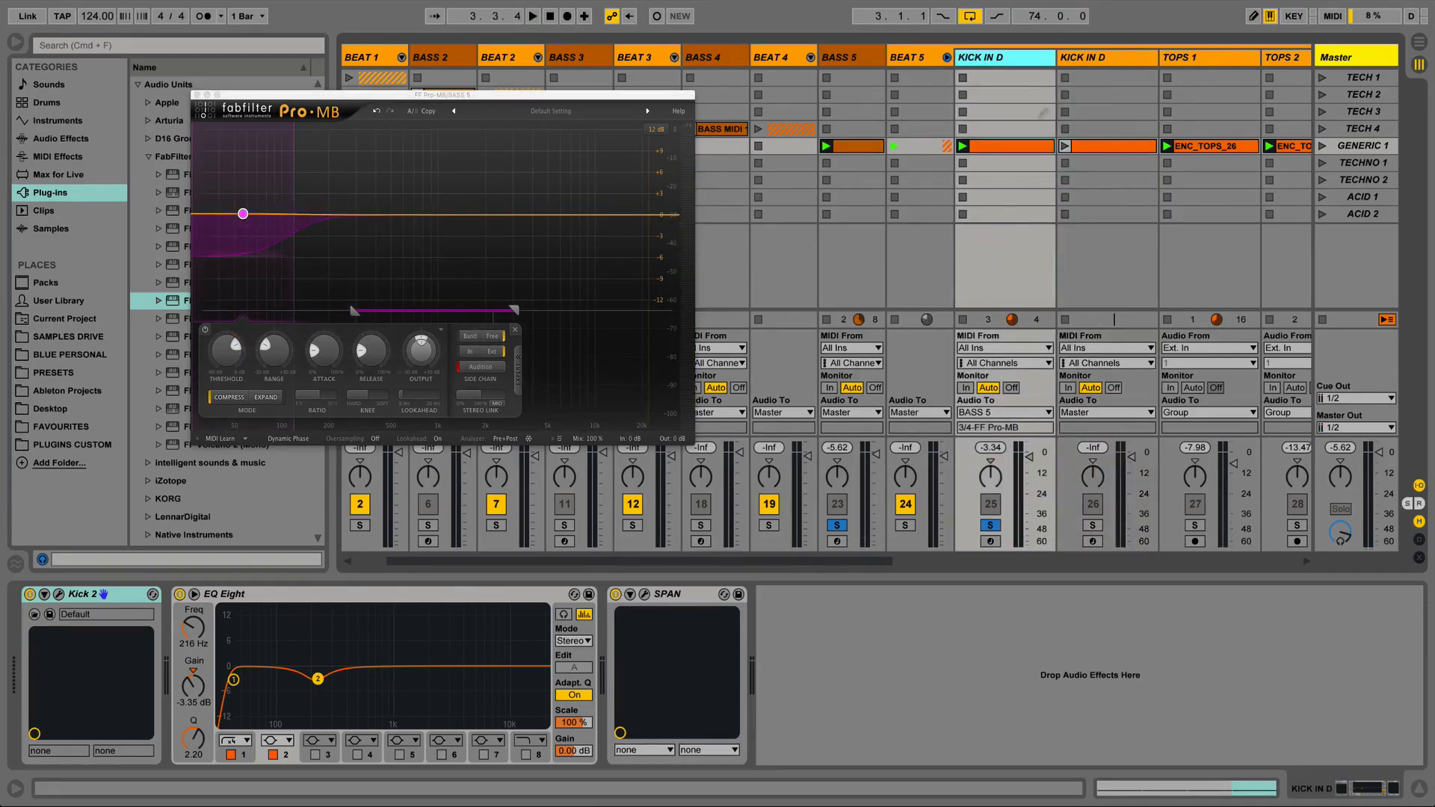
pyautogui.click(1092, 62)
pyautogui.click(1092, 526)
pyautogui.press('space')
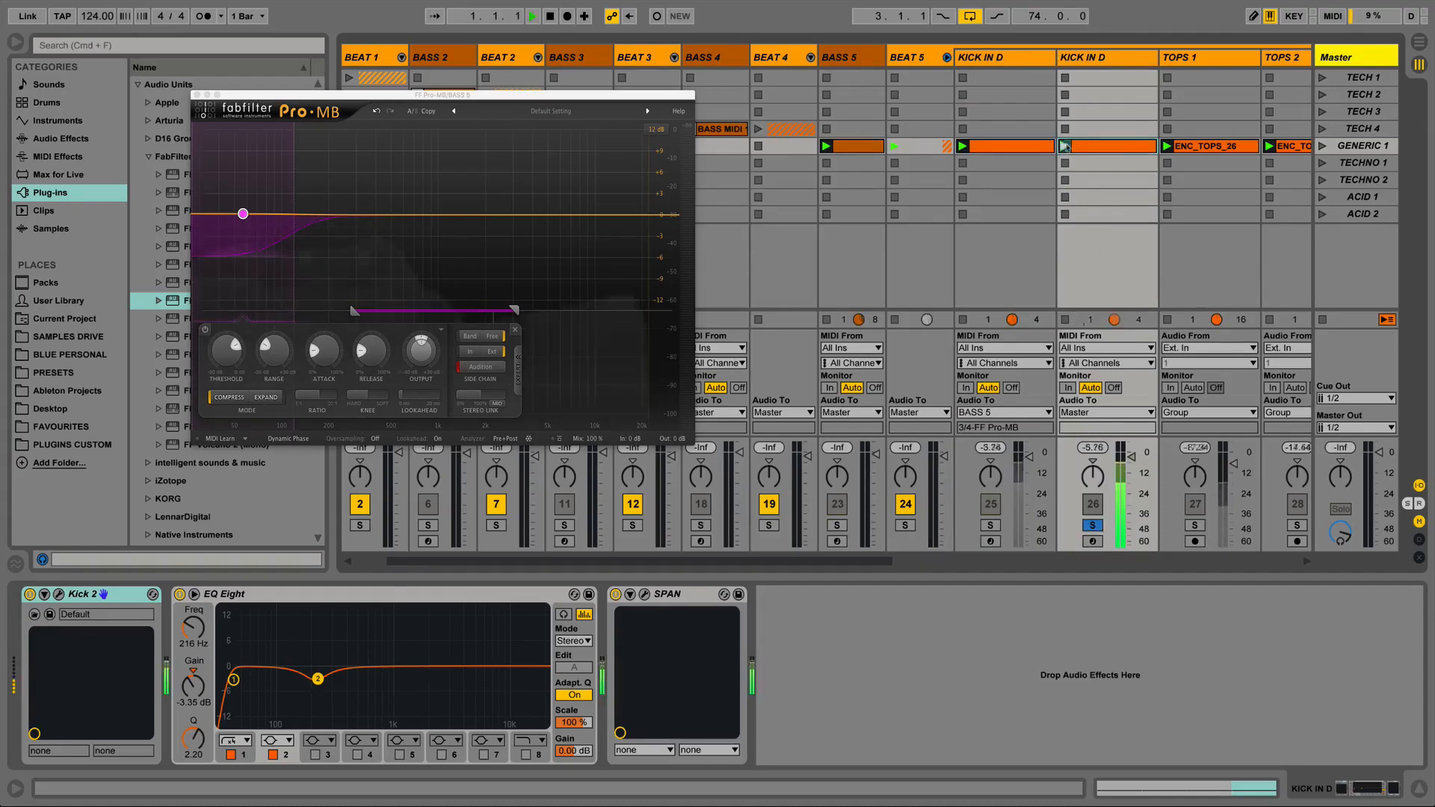
pyautogui.click(1418, 486)
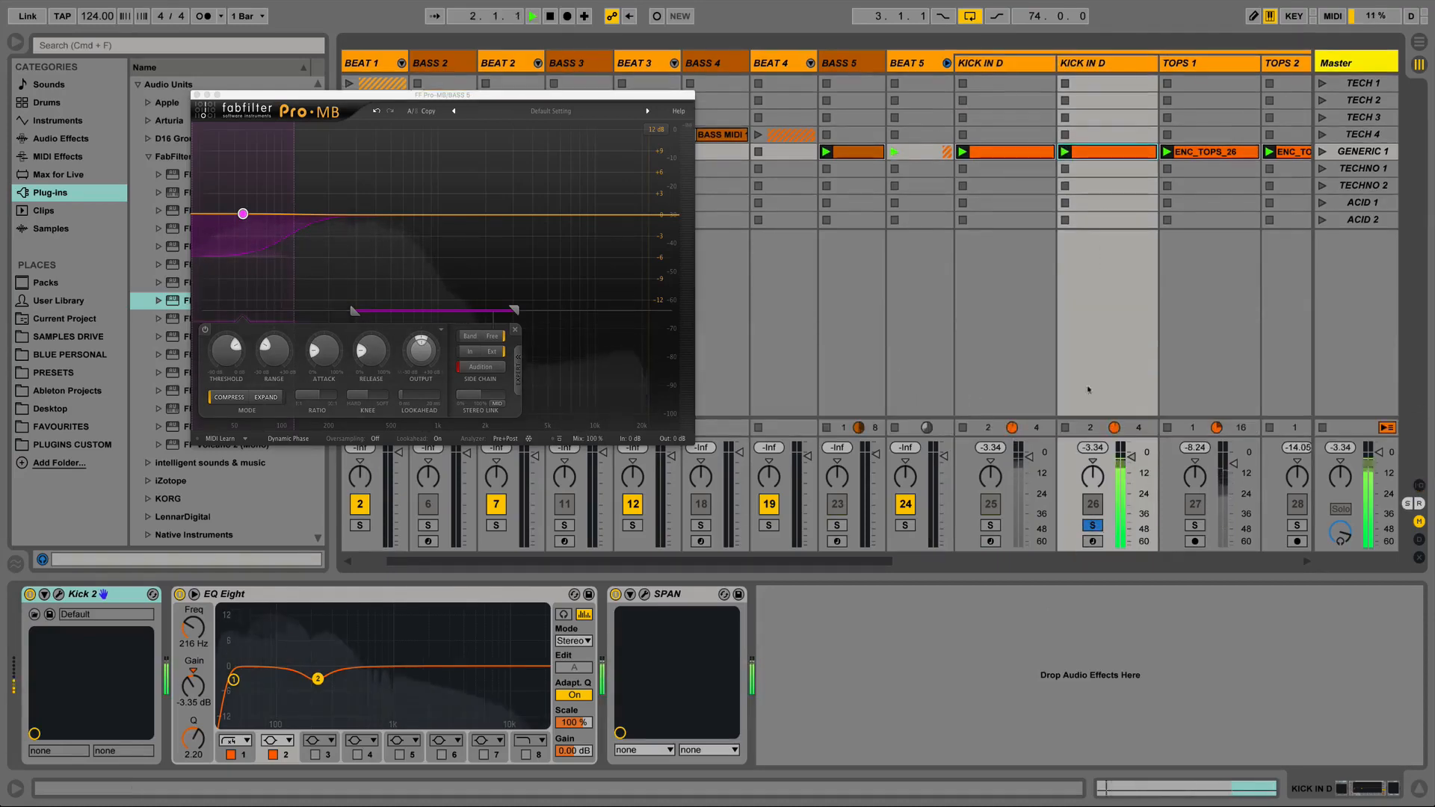
pyautogui.press('space')
pyautogui.click(1093, 525)
# Solo BASS 5 and play it with the original kick feeding Pro-MB's side chain.
pyautogui.click(995, 64)
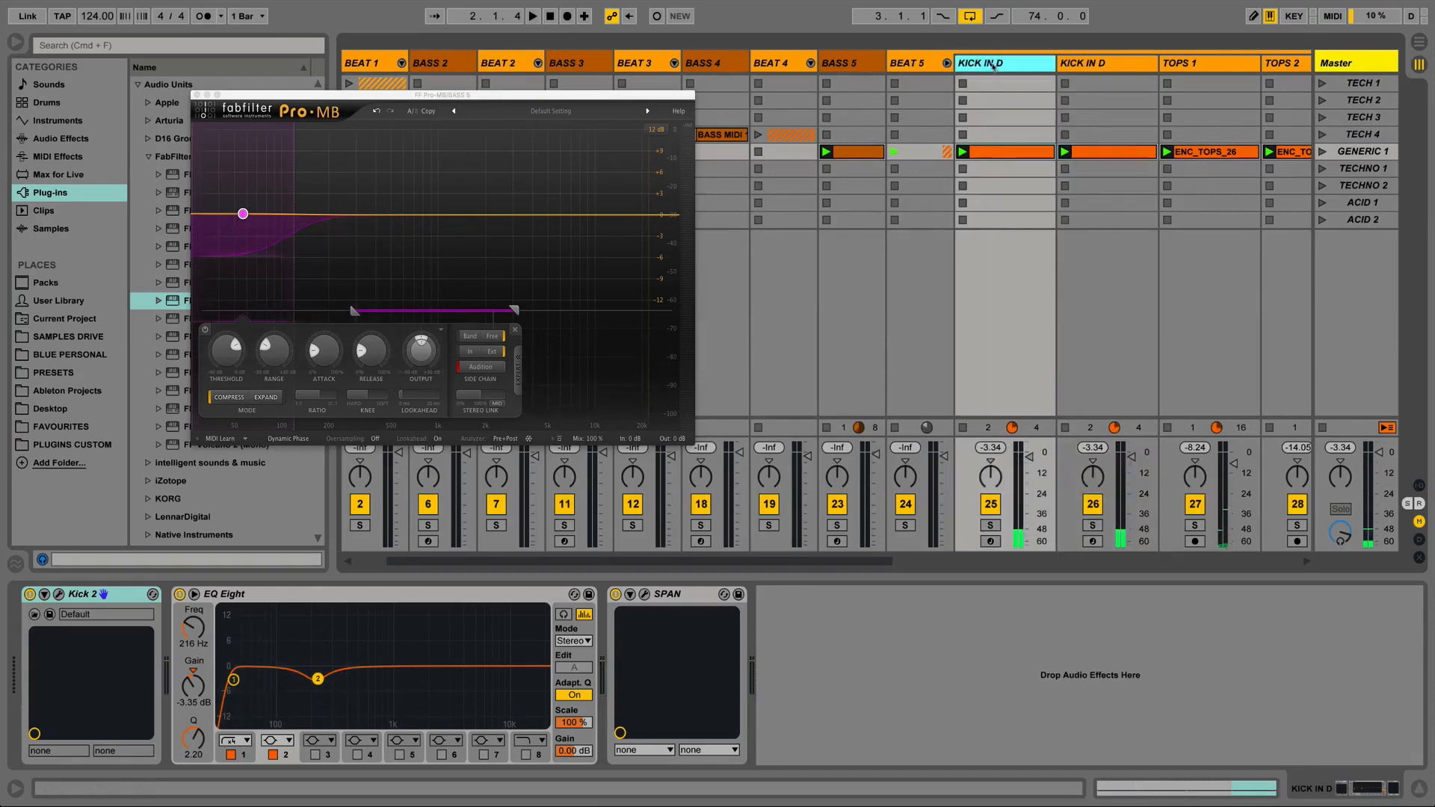
pyautogui.click(1024, 354)
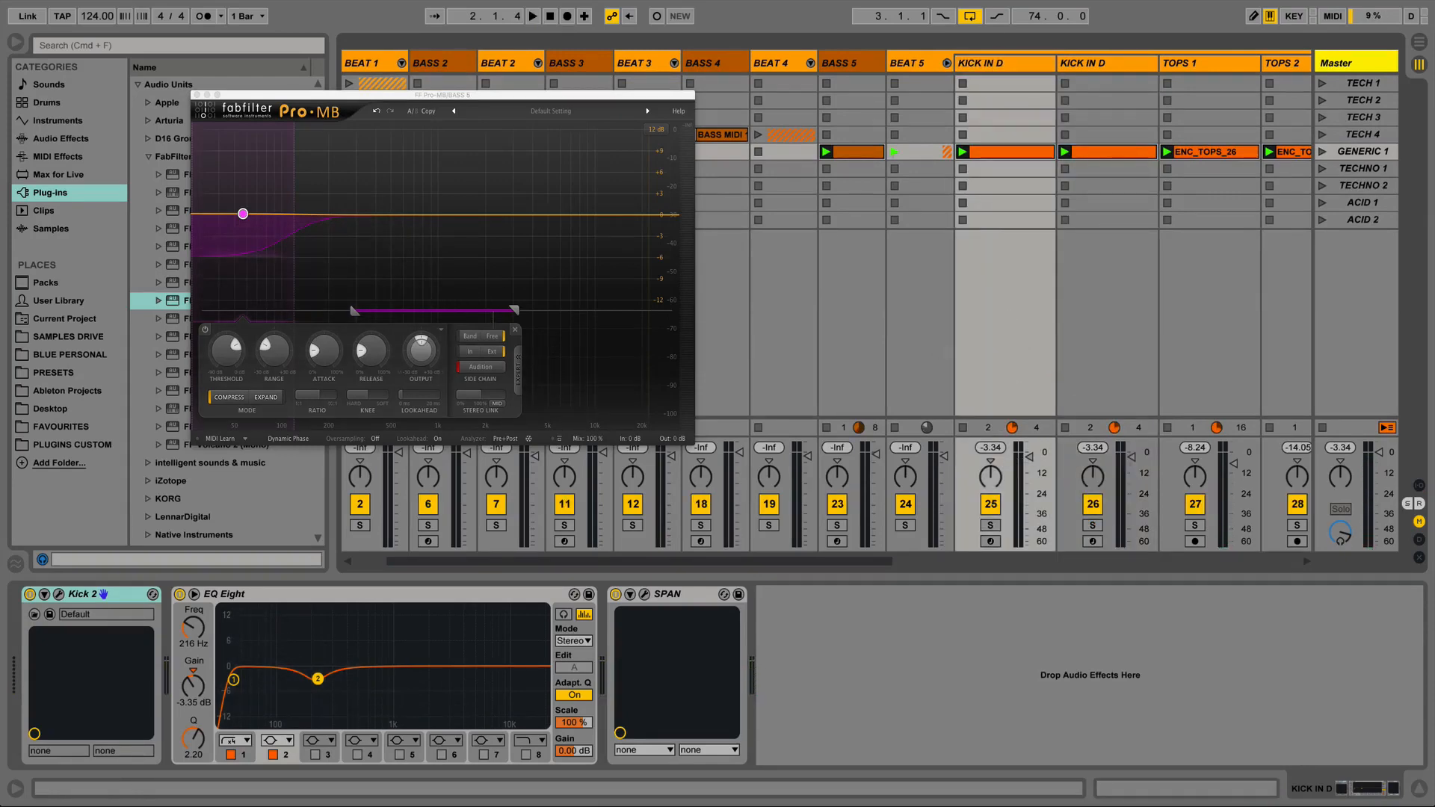
pyautogui.click(835, 60)
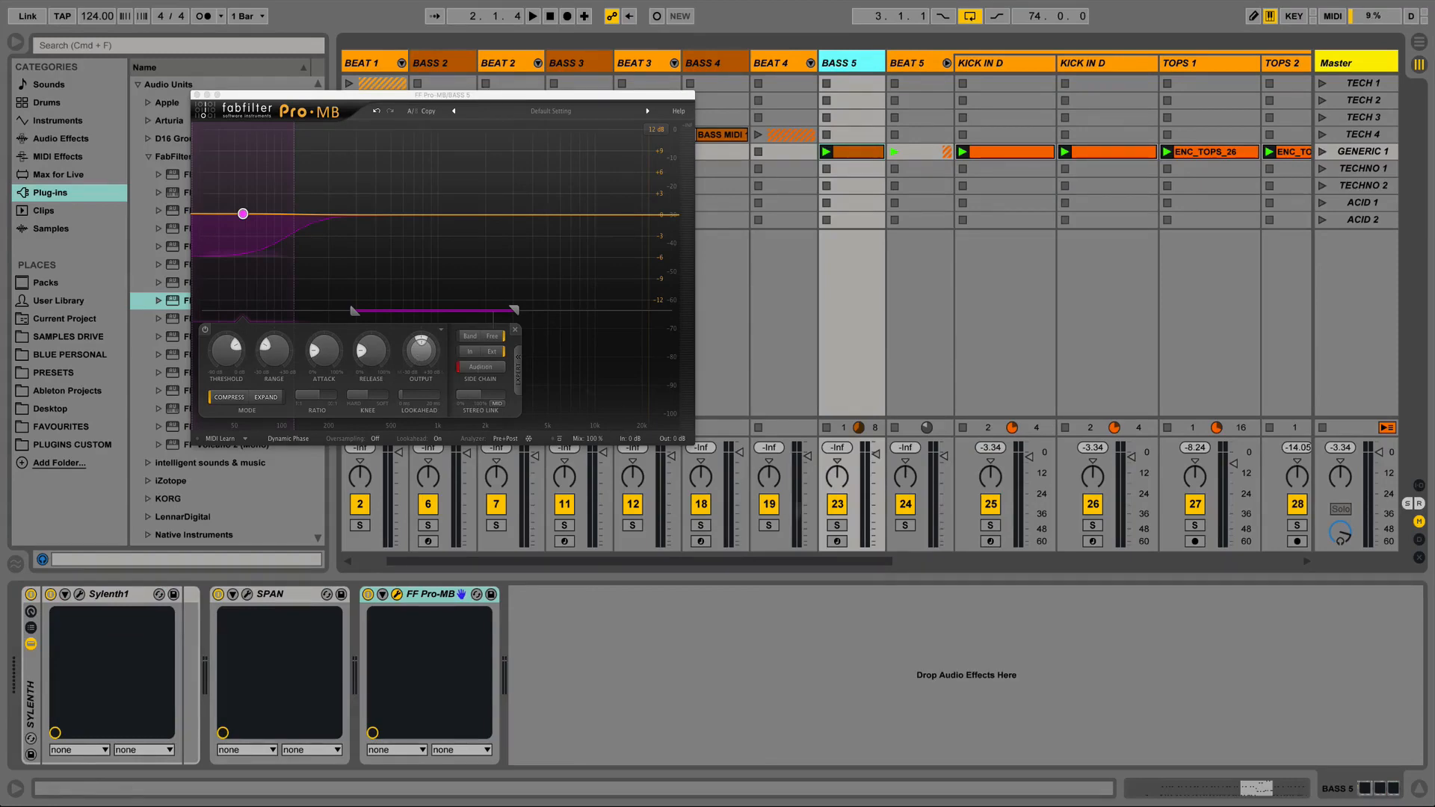
pyautogui.click(837, 525)
pyautogui.press('space')
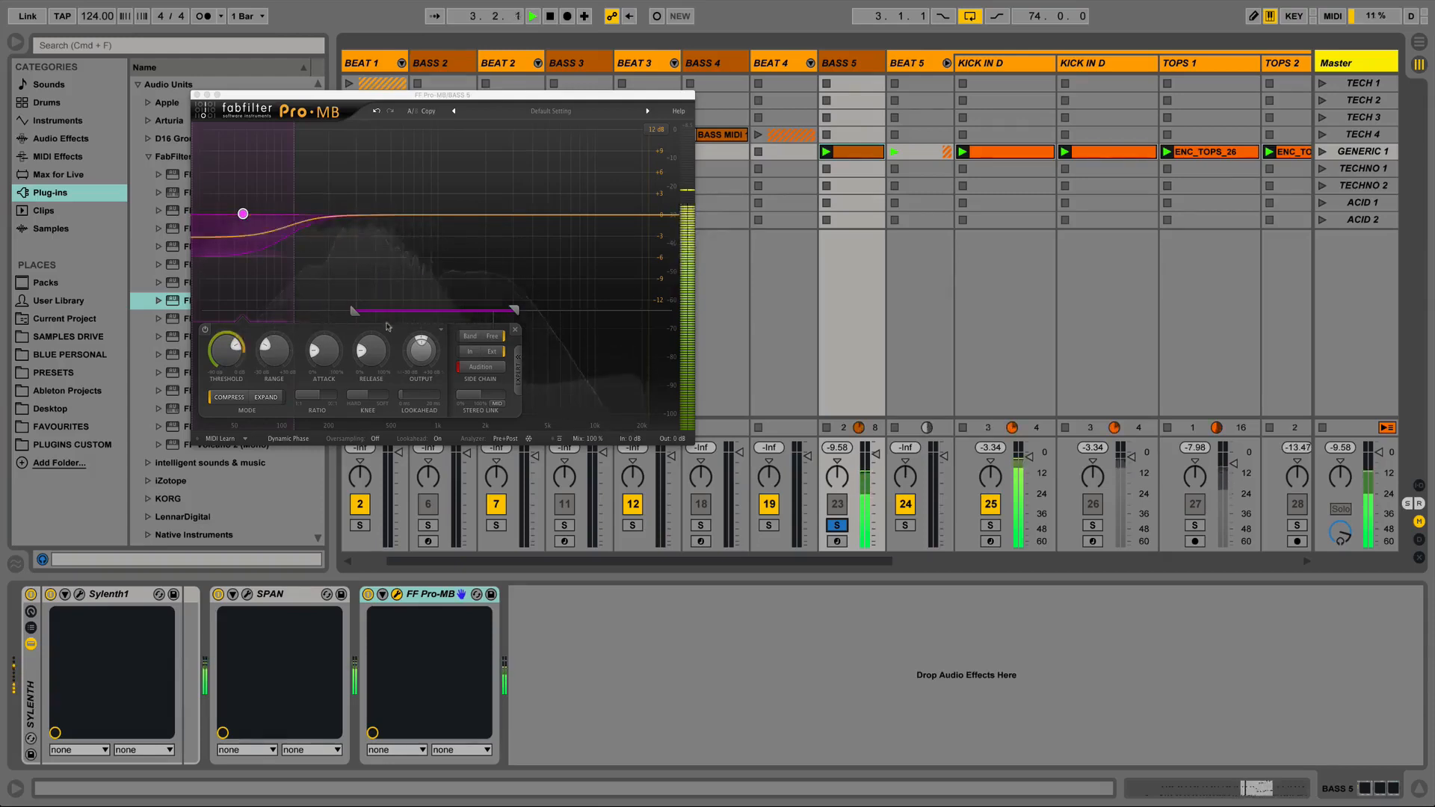
# Try the Band side-chain range for Pro-MB's low band, stop playback, and return the range to Free.
pyautogui.click(472, 341)
pyautogui.press('space')
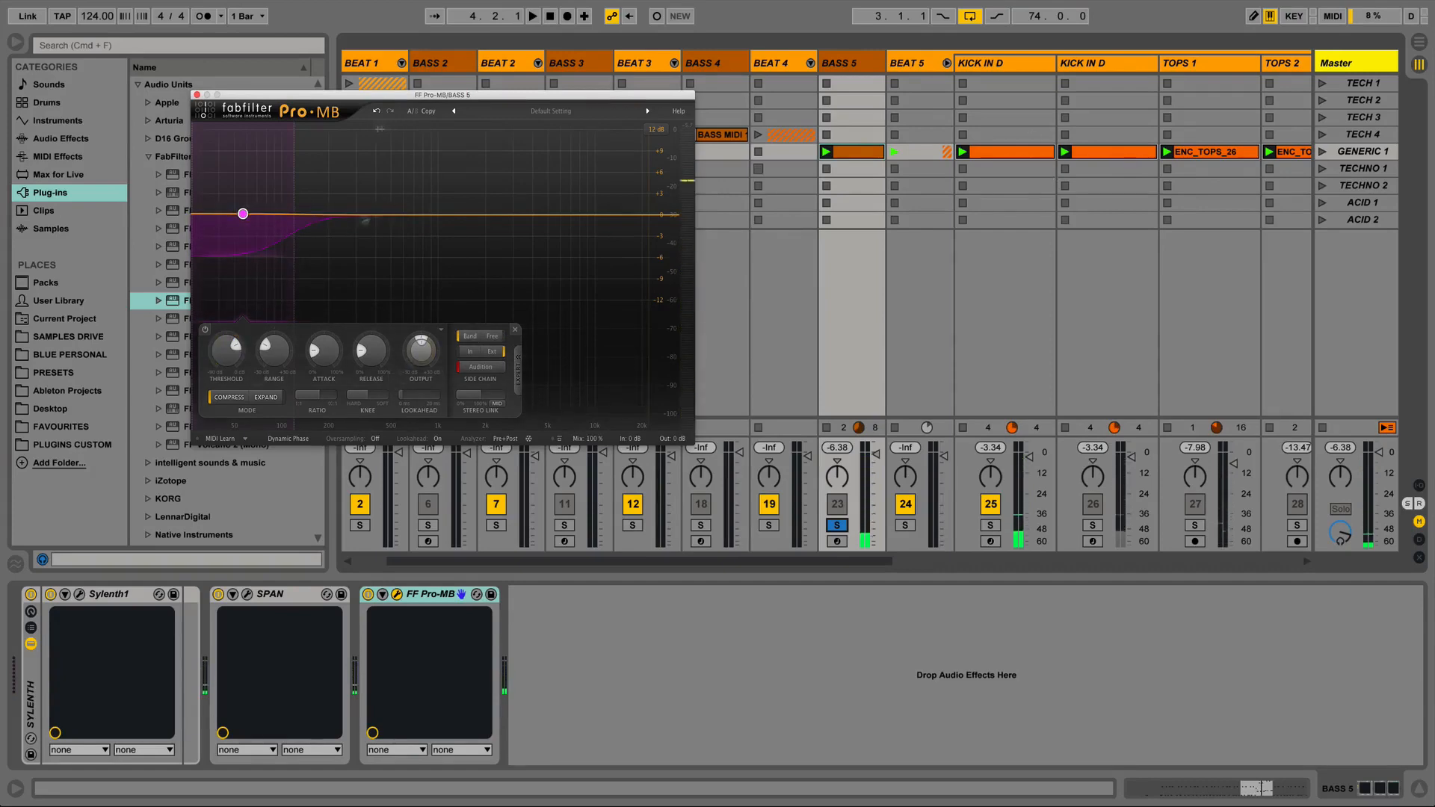
pyautogui.click(492, 336)
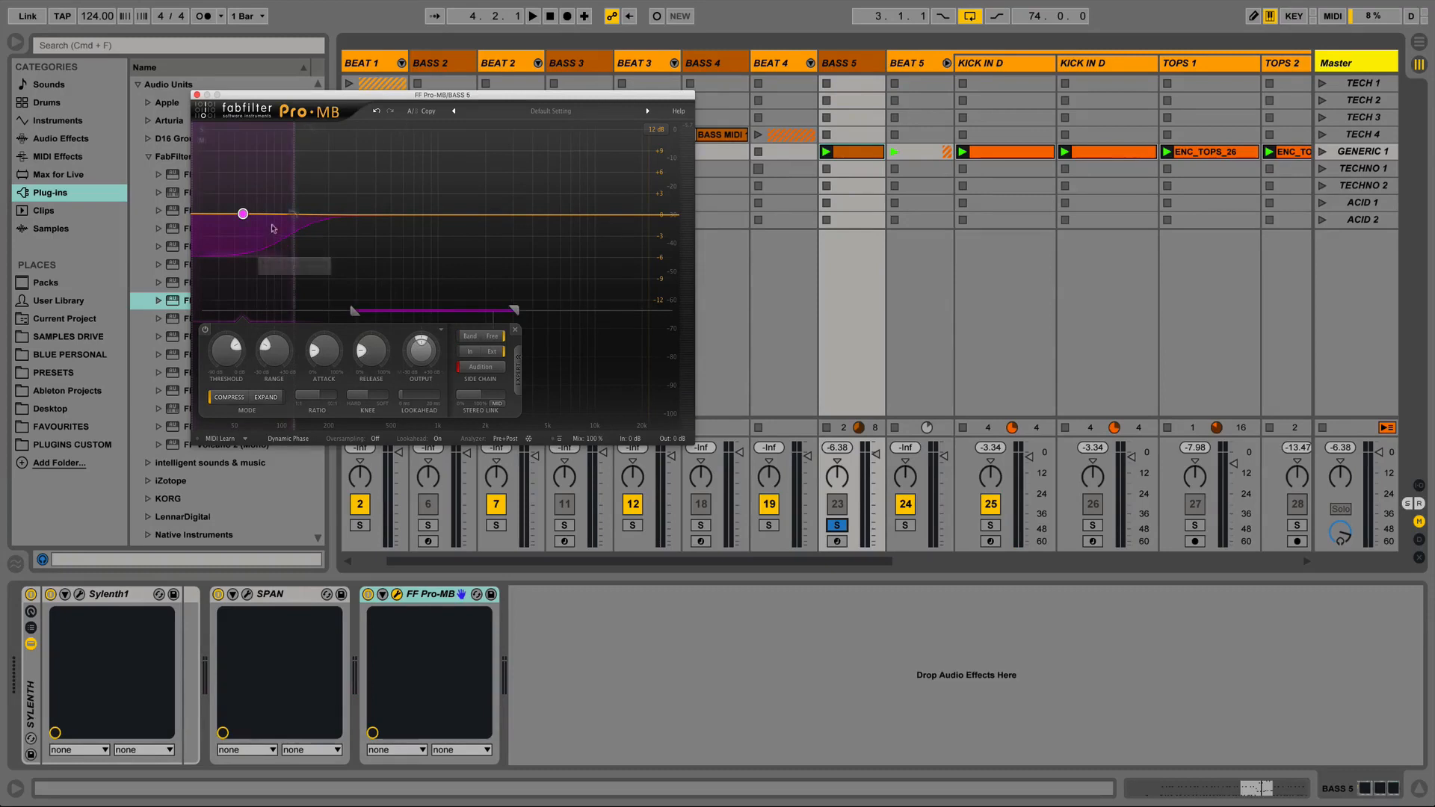
# Shape the low band's kick ducking during playback with a lower threshold, deeper range, 60 Hz high crossover and shorter attack.
pyautogui.press('space')
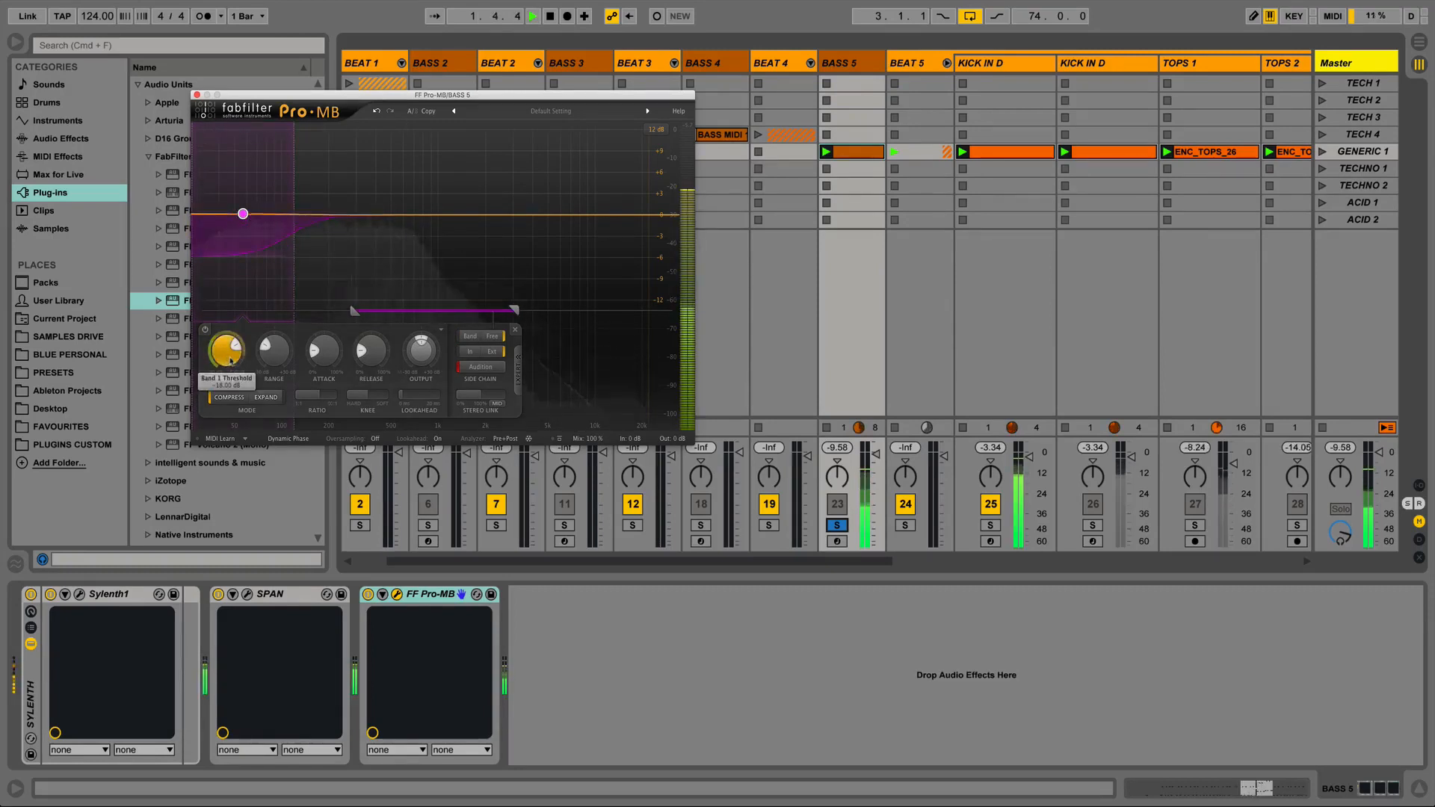
pyautogui.moveTo(226, 355); pyautogui.dragTo(275, 396)
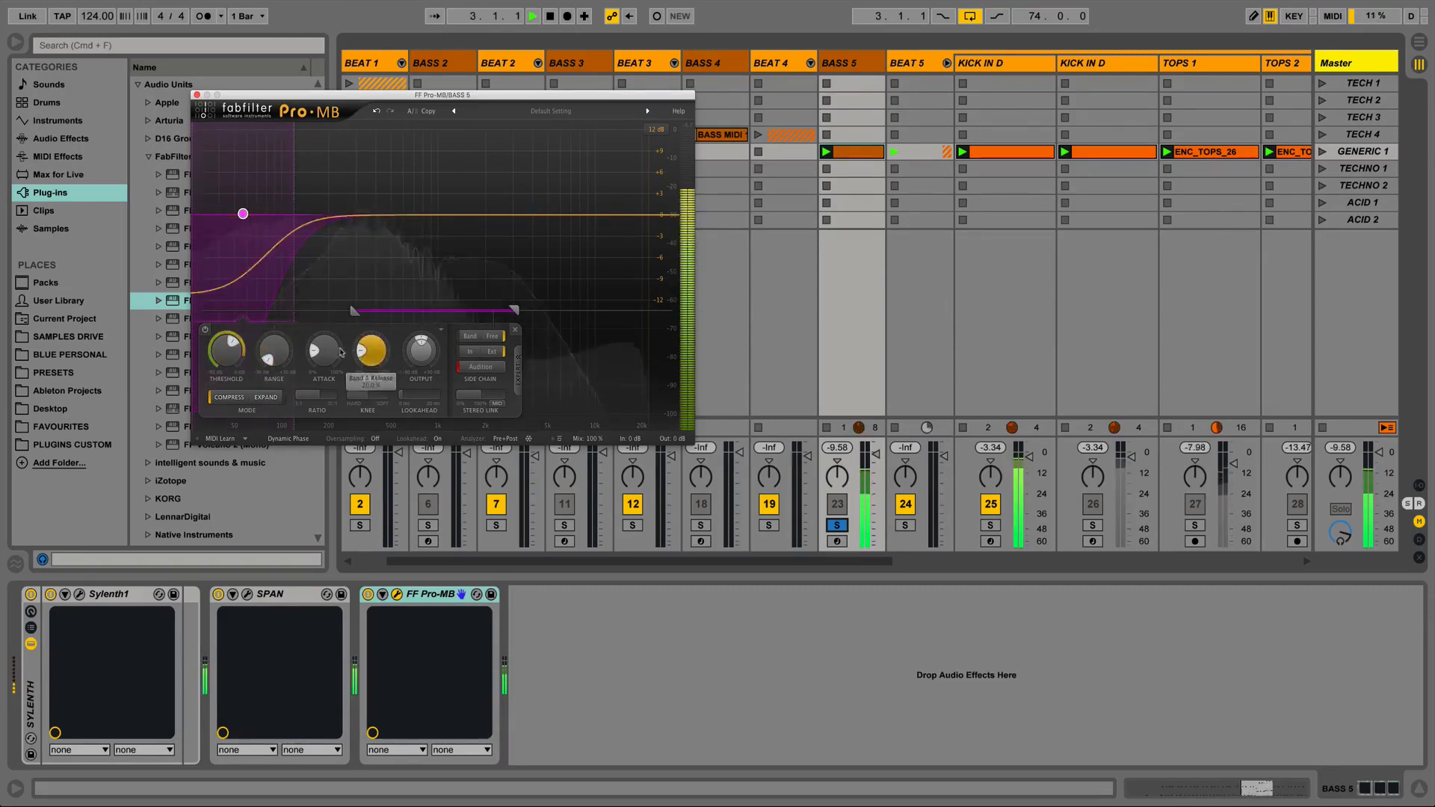
pyautogui.moveTo(290, 216); pyautogui.dragTo(274, 217)
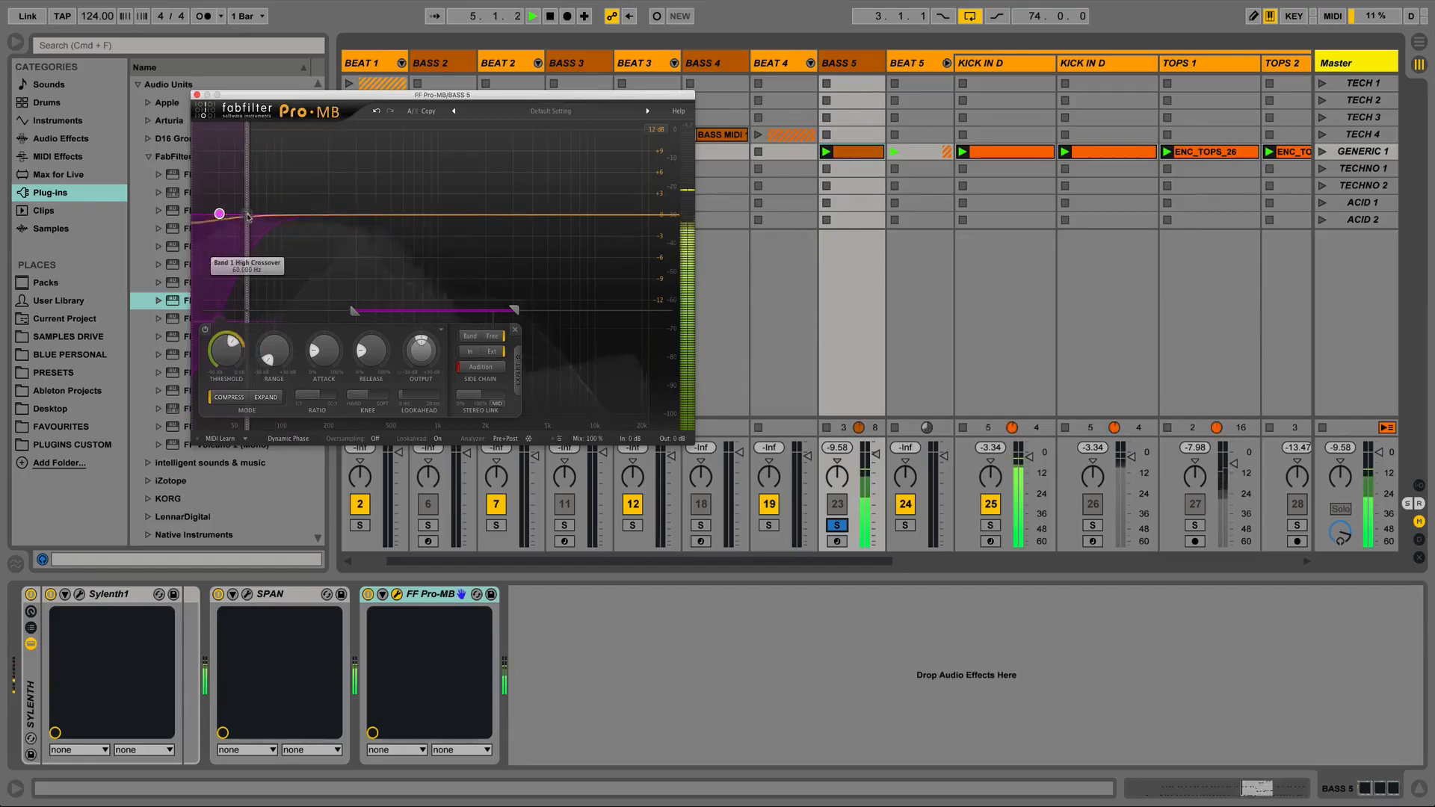
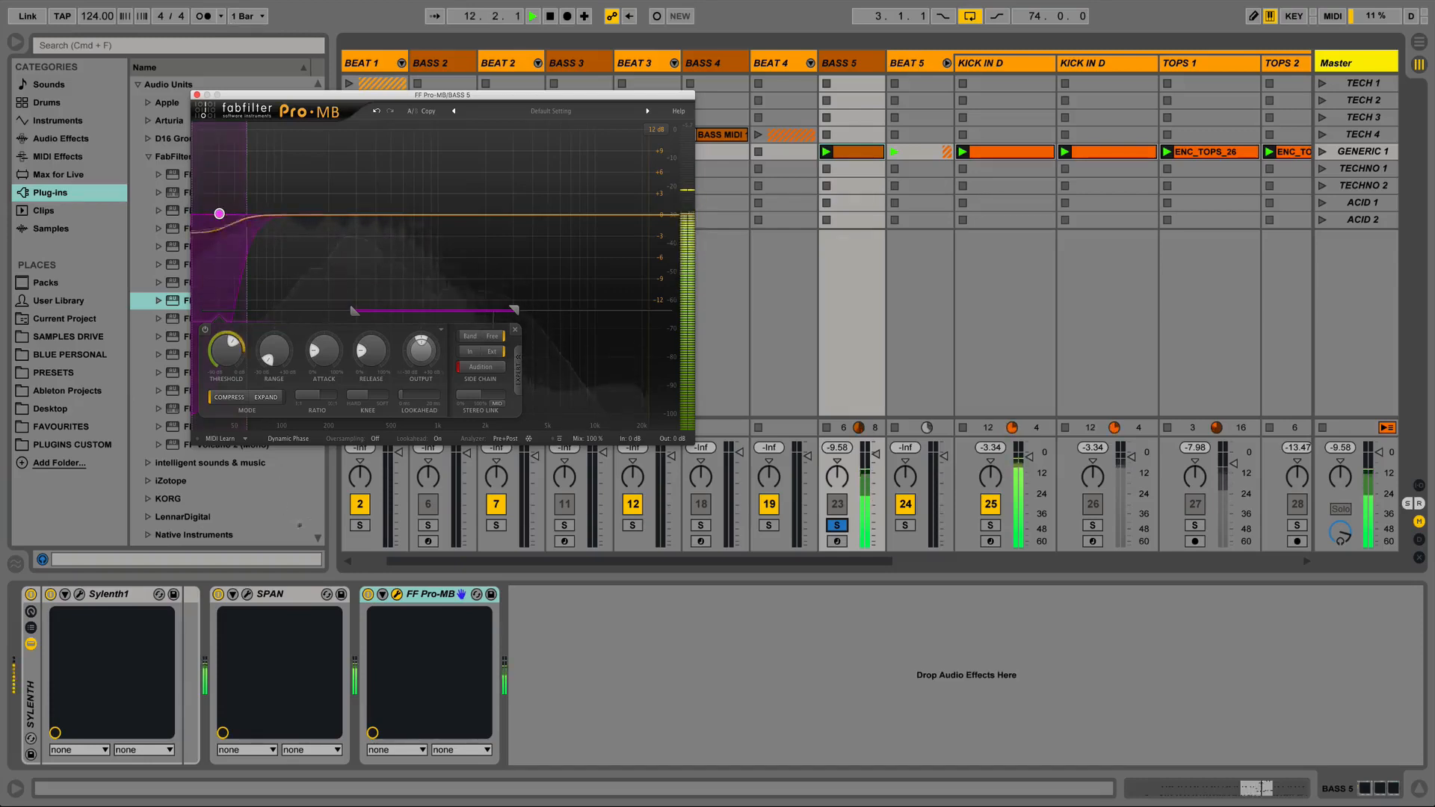
pyautogui.moveTo(341, 356); pyautogui.dragTo(334, 464)
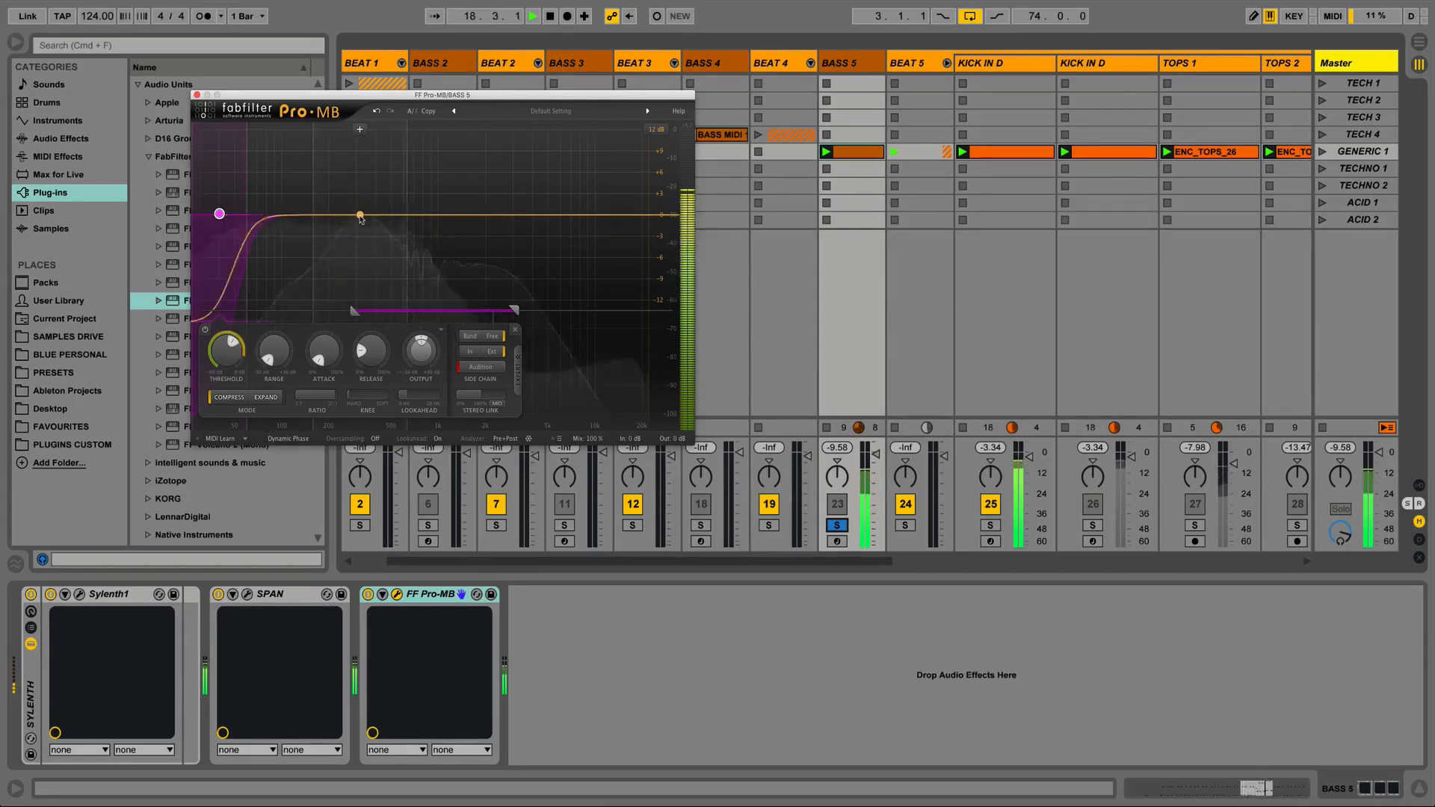
# Add a second, narrower Pro-MB band at about 245 Hz, deepening its range and lowering its threshold.
pyautogui.click(356, 216)
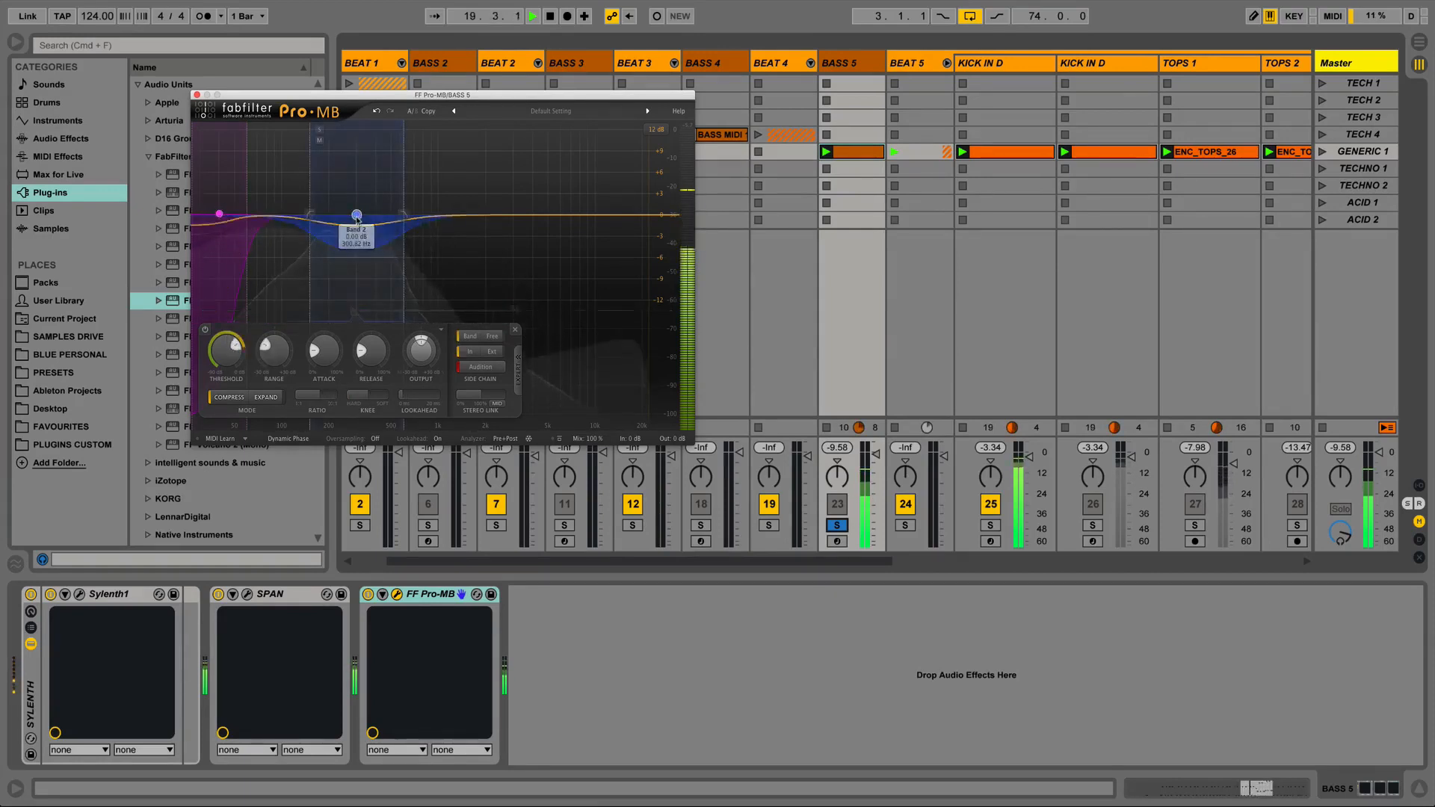
pyautogui.moveTo(356, 216)
pyautogui.mouseDown()
pyautogui.moveTo(311, 218)
pyautogui.moveTo(389, 218)
pyautogui.moveTo(342, 218)
pyautogui.mouseUp()
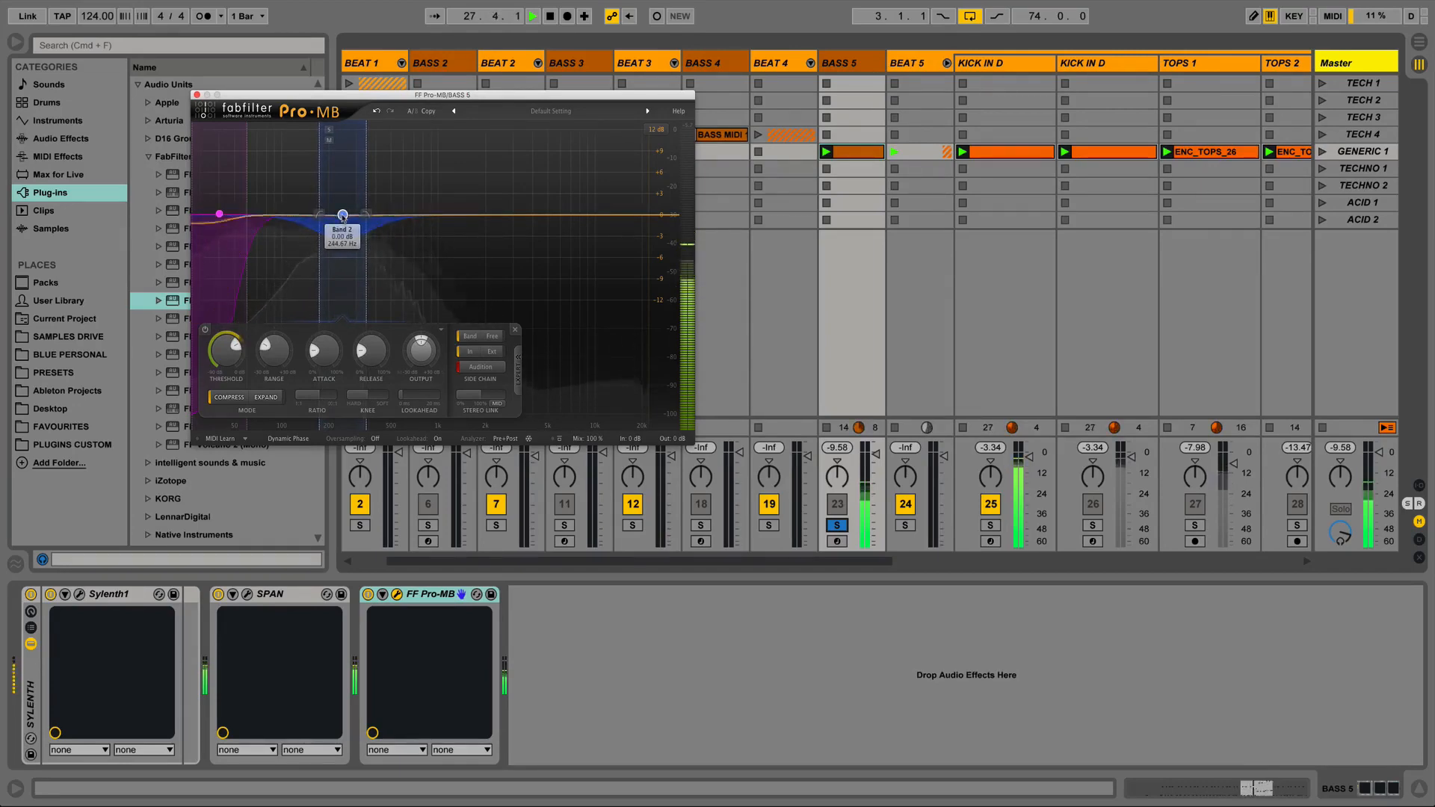
pyautogui.moveTo(272, 367)
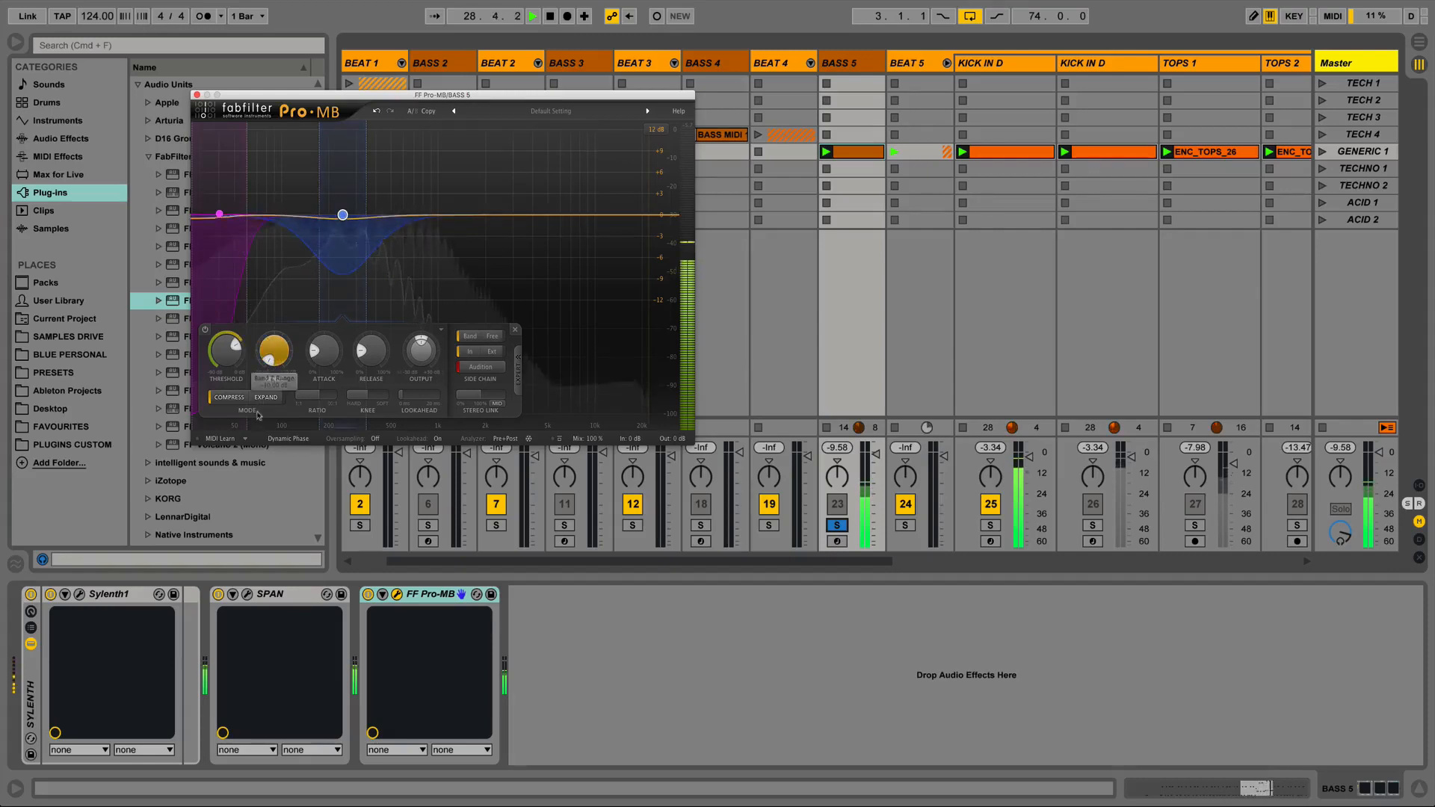
pyautogui.moveTo(221, 375); pyautogui.dragTo(218, 402)
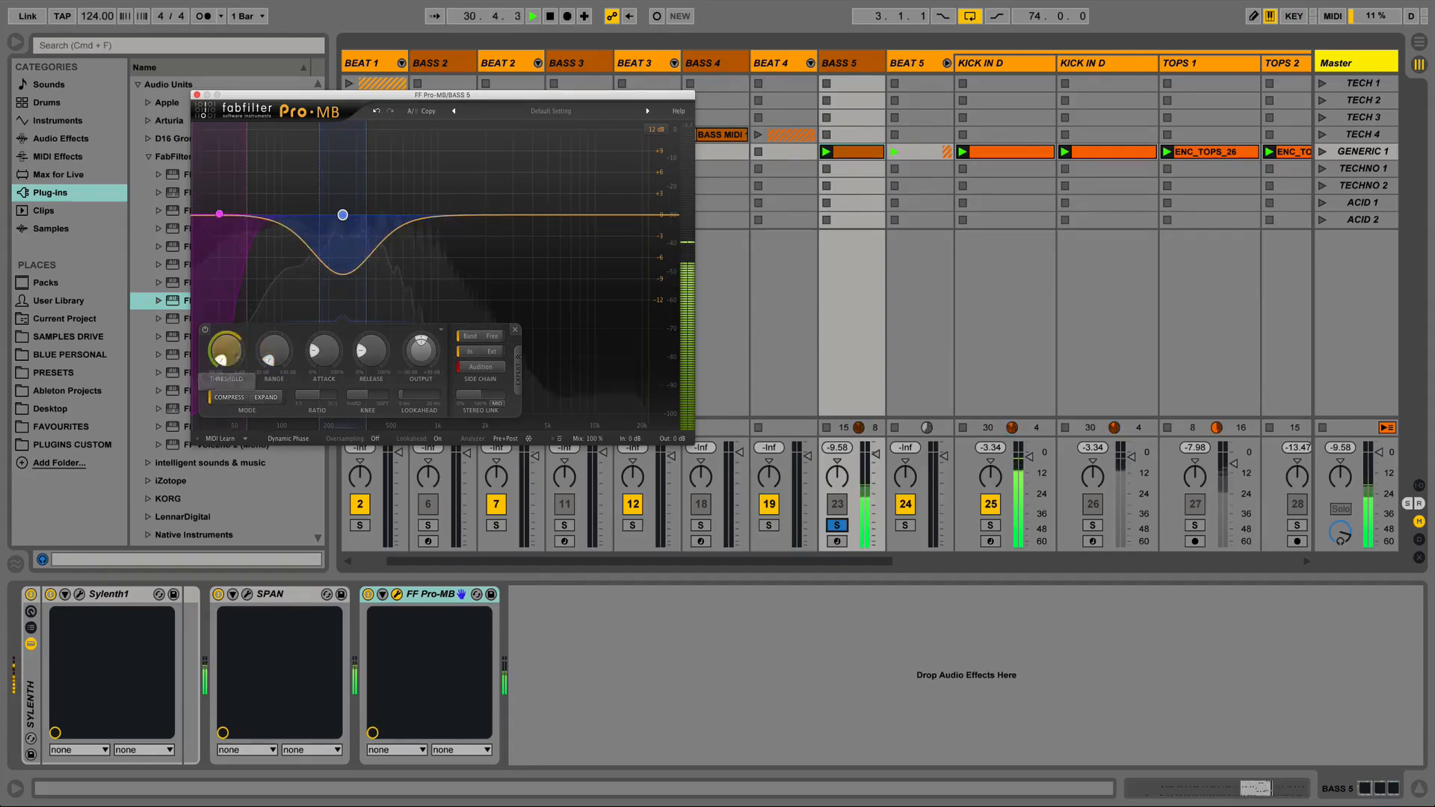
# Fine-tune the release, knee and lookahead of Pro-MB's 245 Hz band during playback and raise its threshold.
pyautogui.moveTo(324, 358)
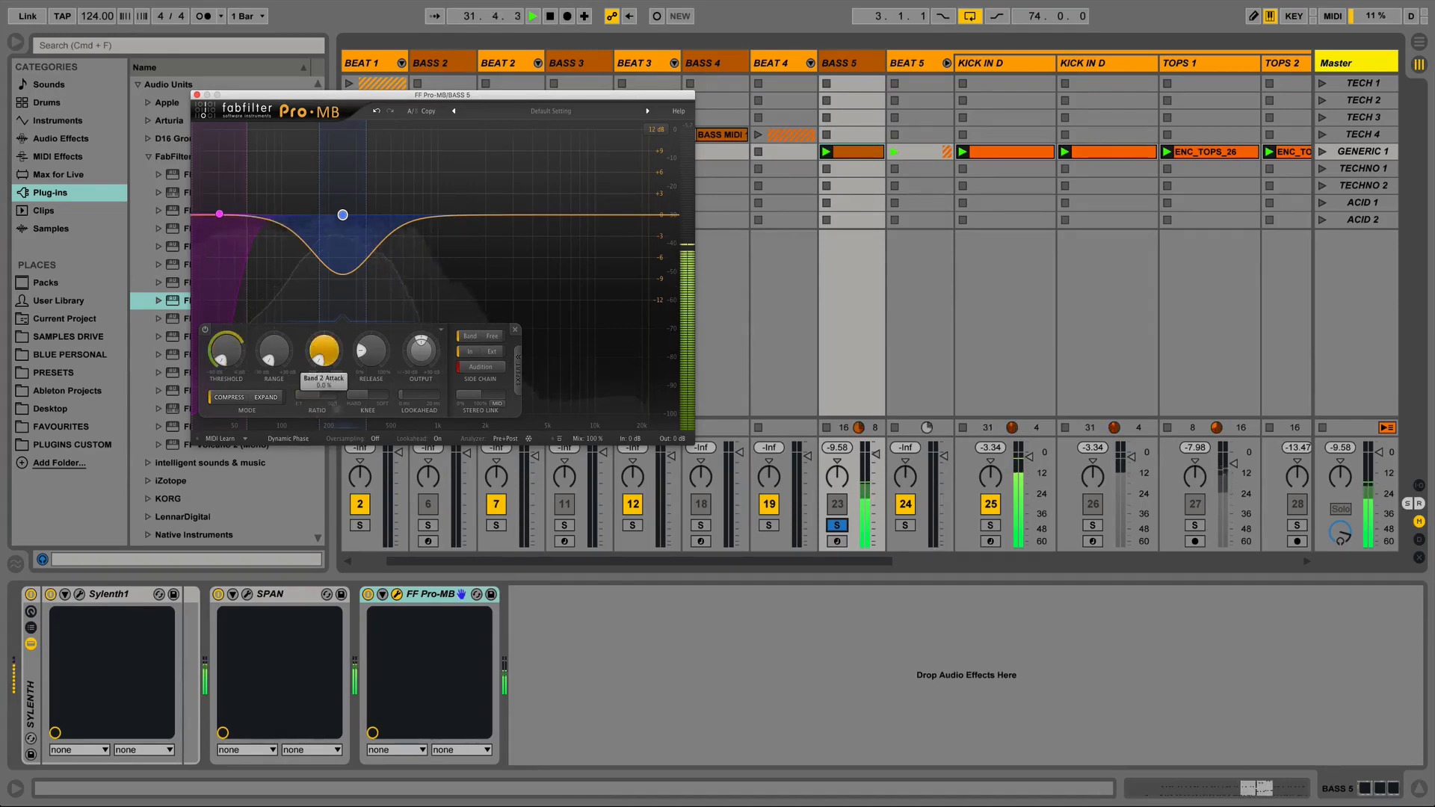
pyautogui.moveTo(369, 359); pyautogui.dragTo(367, 373)
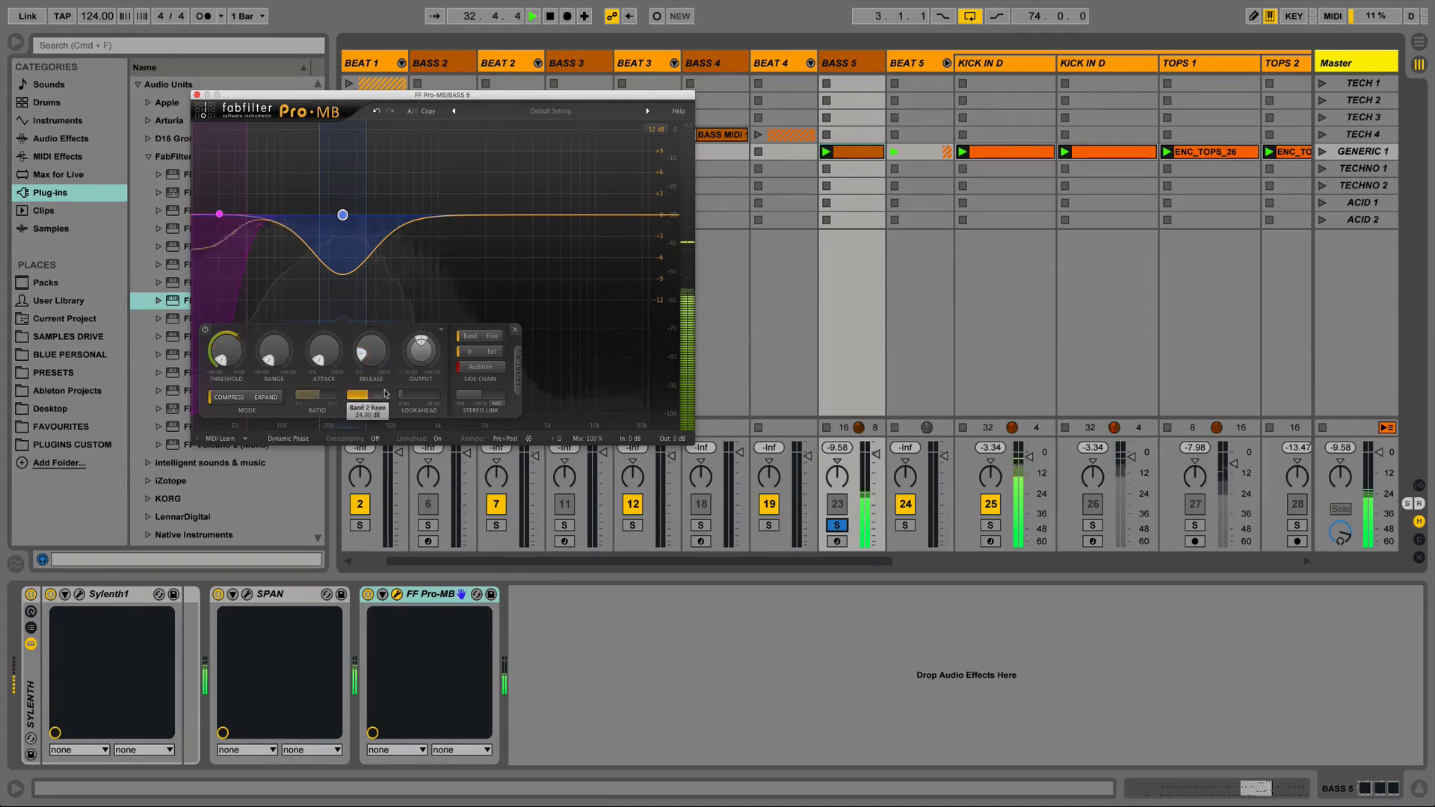
pyautogui.moveTo(323, 399)
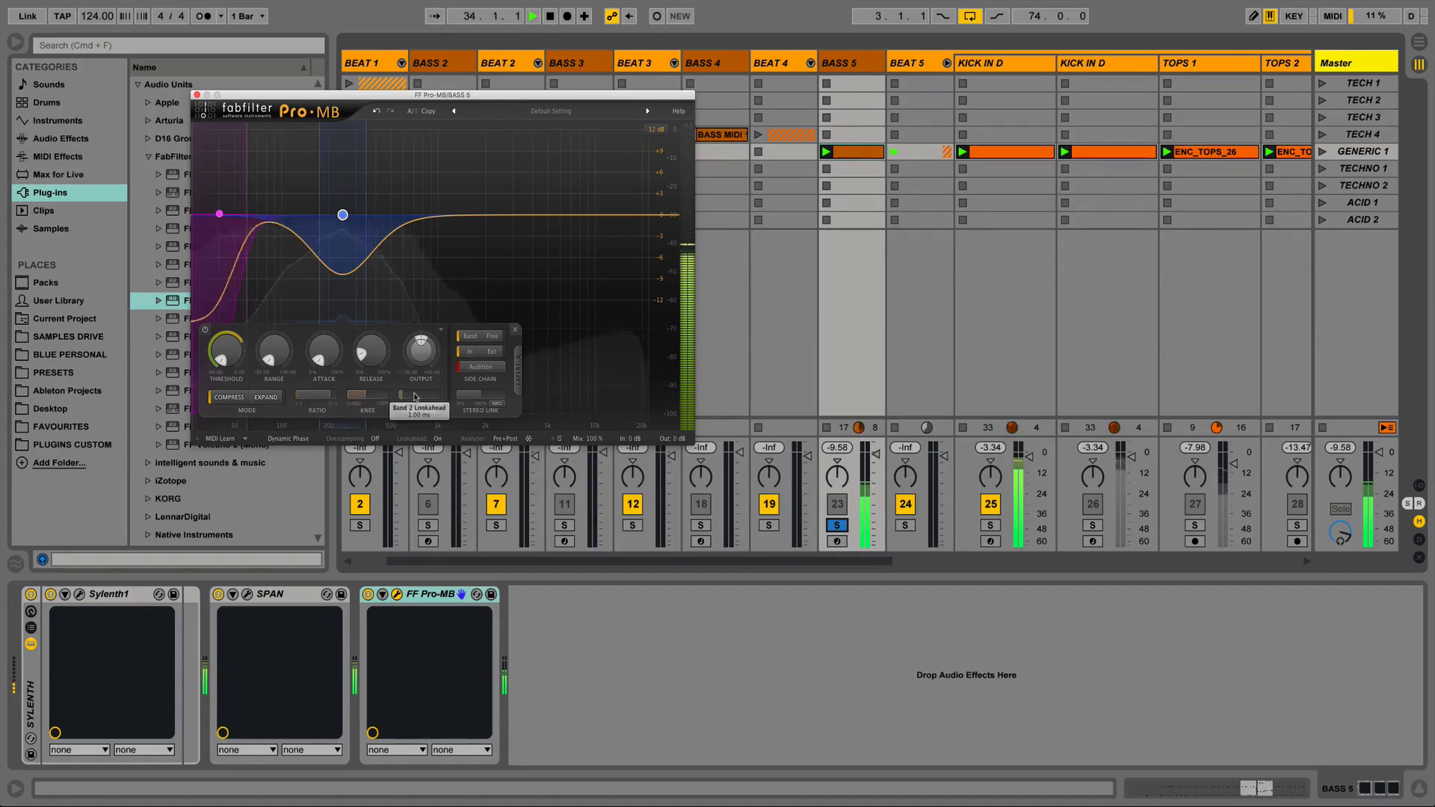
pyautogui.moveTo(405, 397)
pyautogui.moveTo(405, 397); pyautogui.dragTo(414, 397)
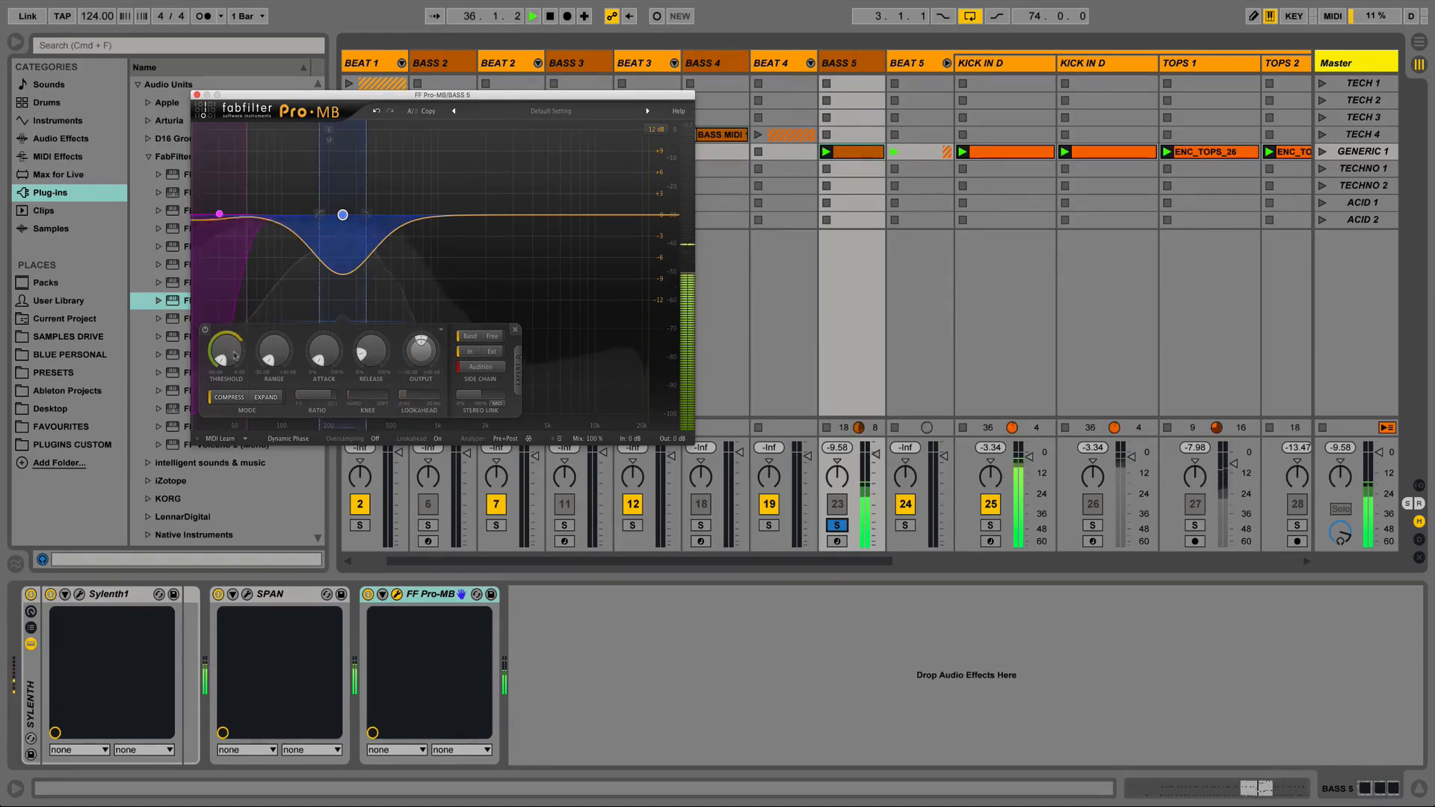
pyautogui.moveTo(228, 292); pyautogui.dragTo(232, 288)
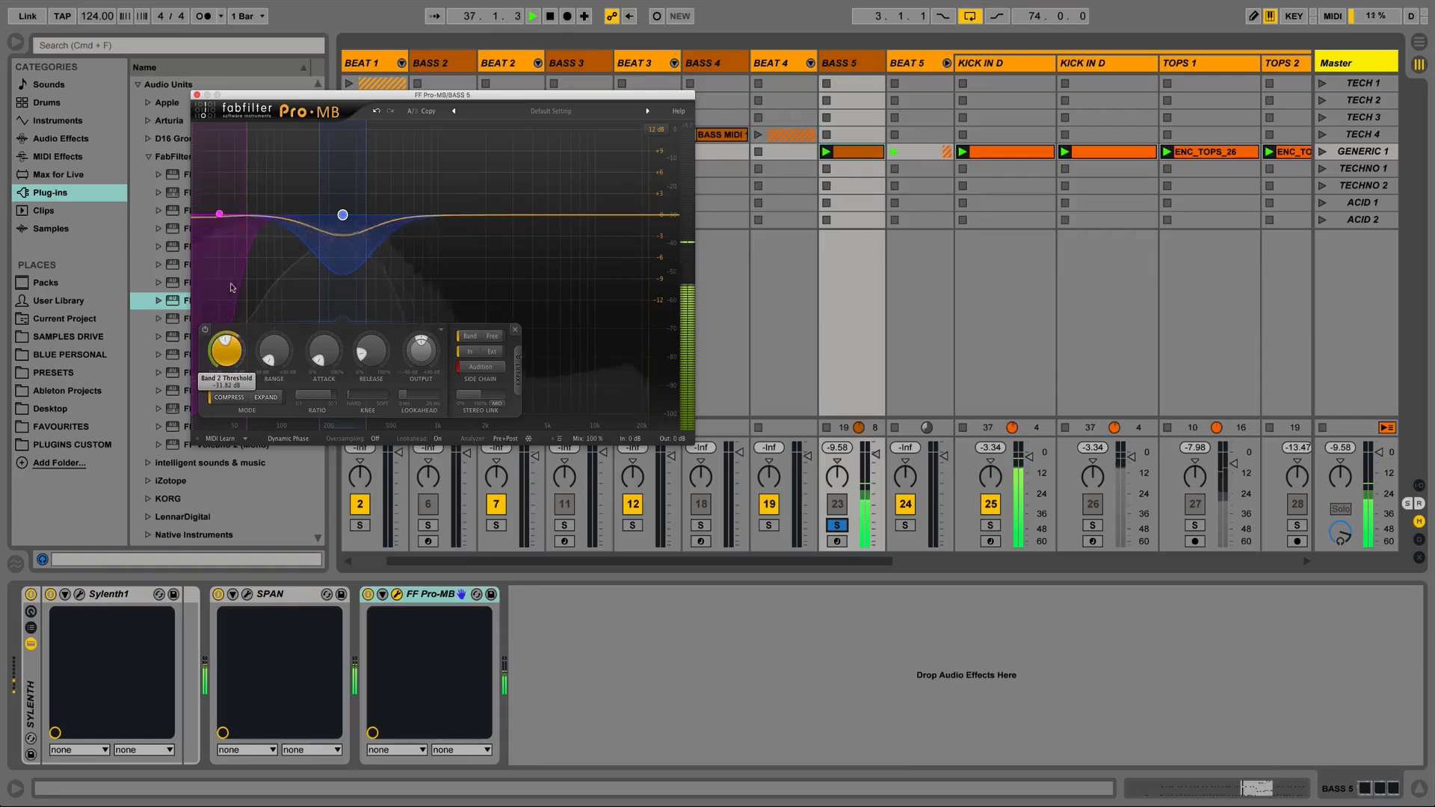
# Feed Pro-MB's 245 Hz band from the external side chain with a Free range, and steepen its low and high slopes.
pyautogui.click(494, 351)
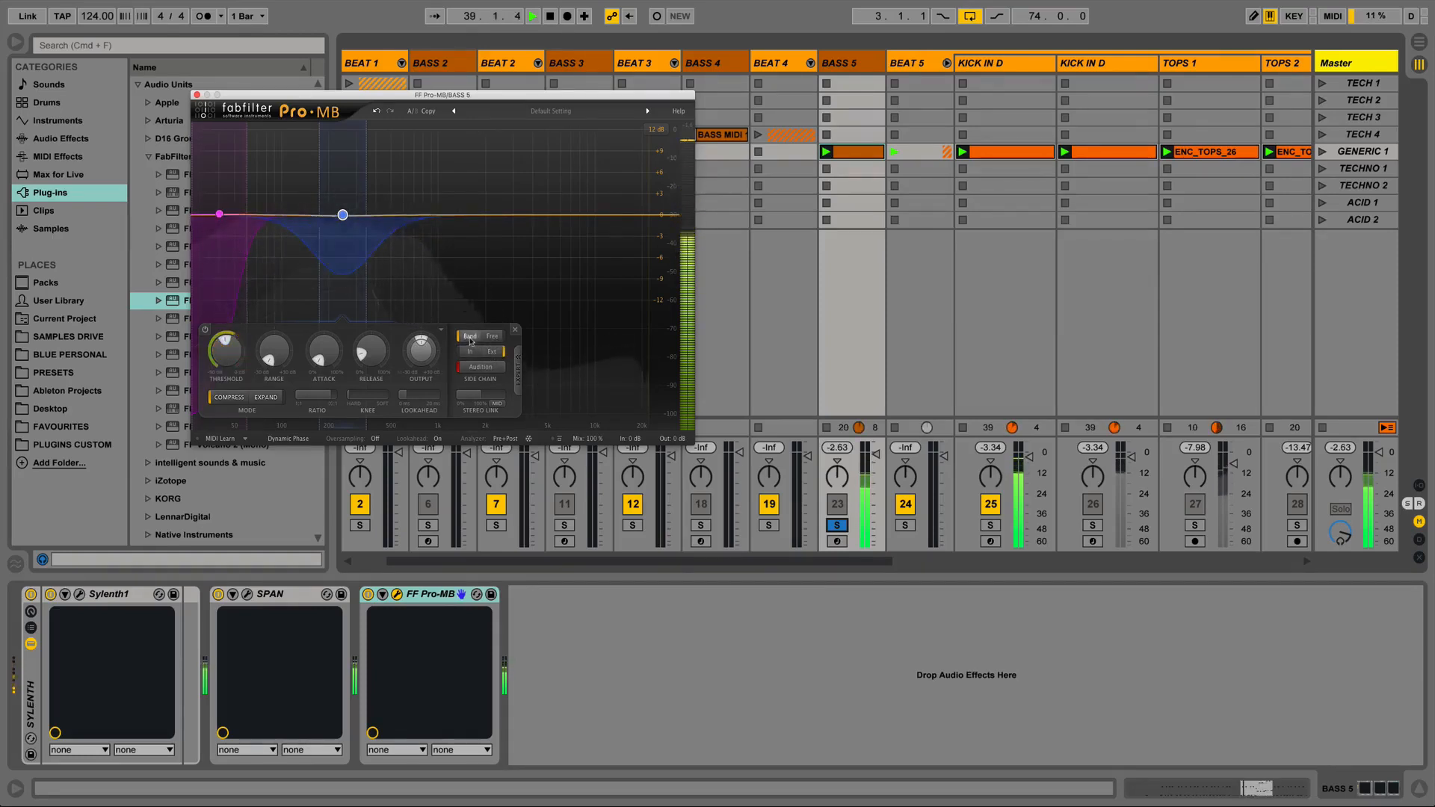
pyautogui.click(491, 336)
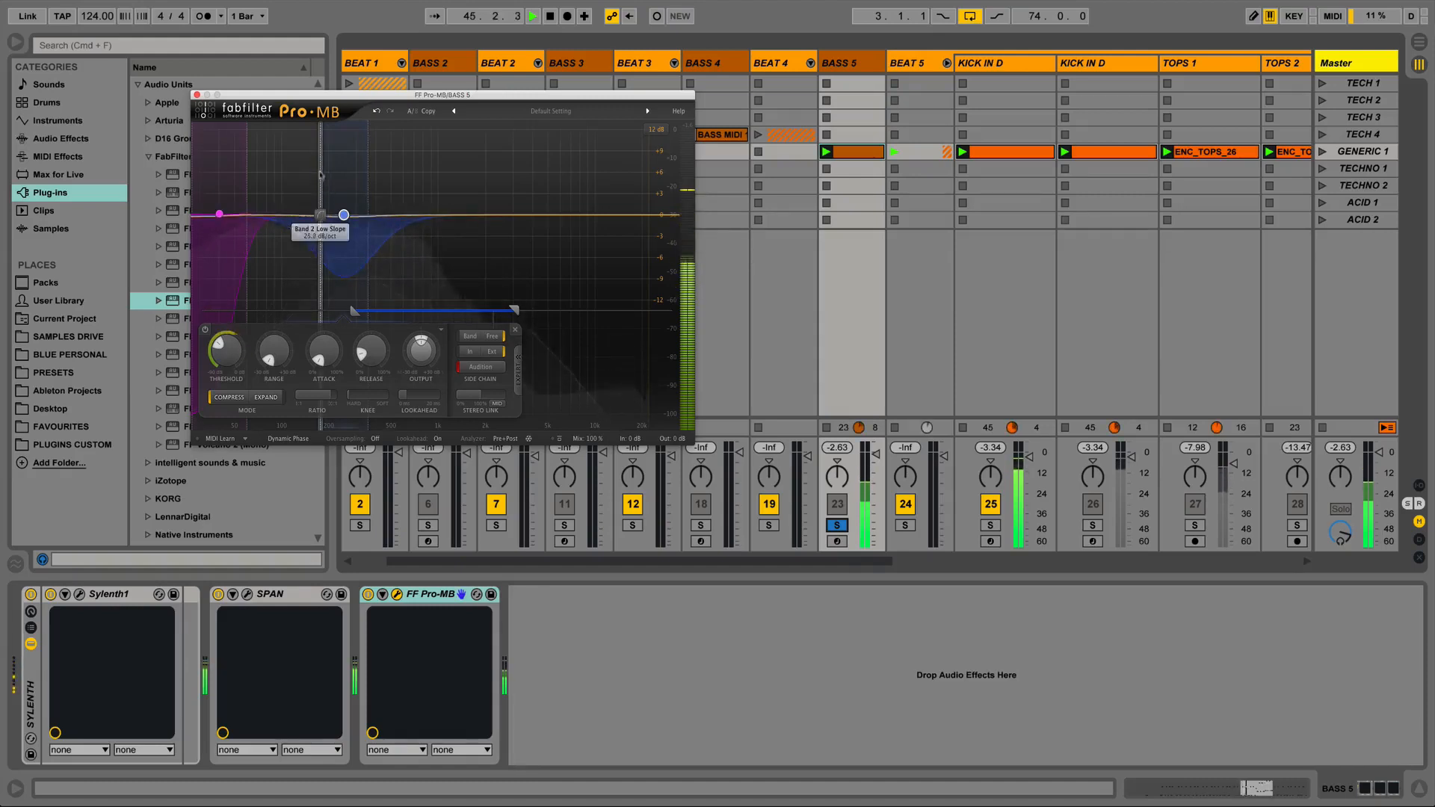
pyautogui.moveTo(320, 175); pyautogui.dragTo(324, 134)
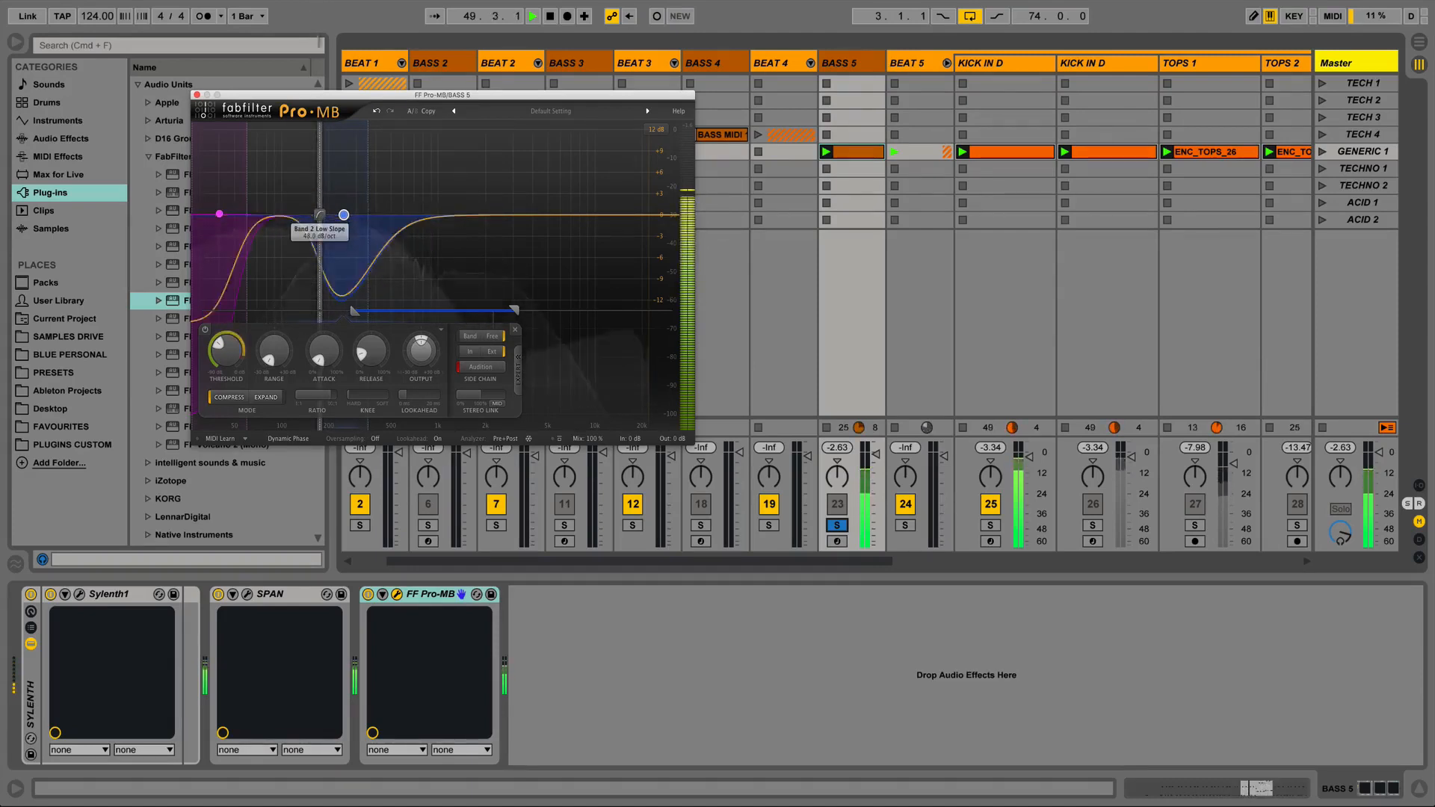
pyautogui.moveTo(319, 215); pyautogui.dragTo(325, 218)
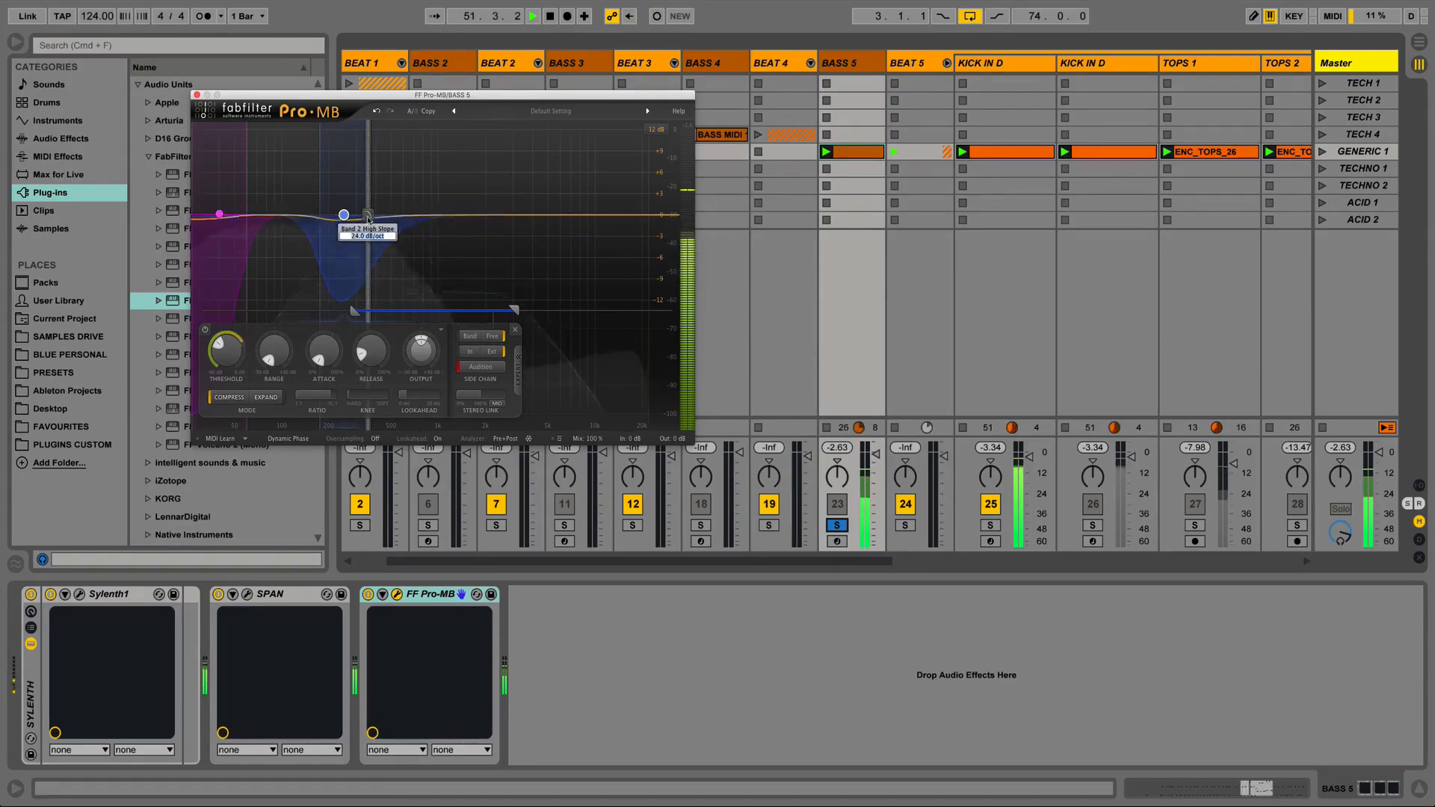
pyautogui.write('4')
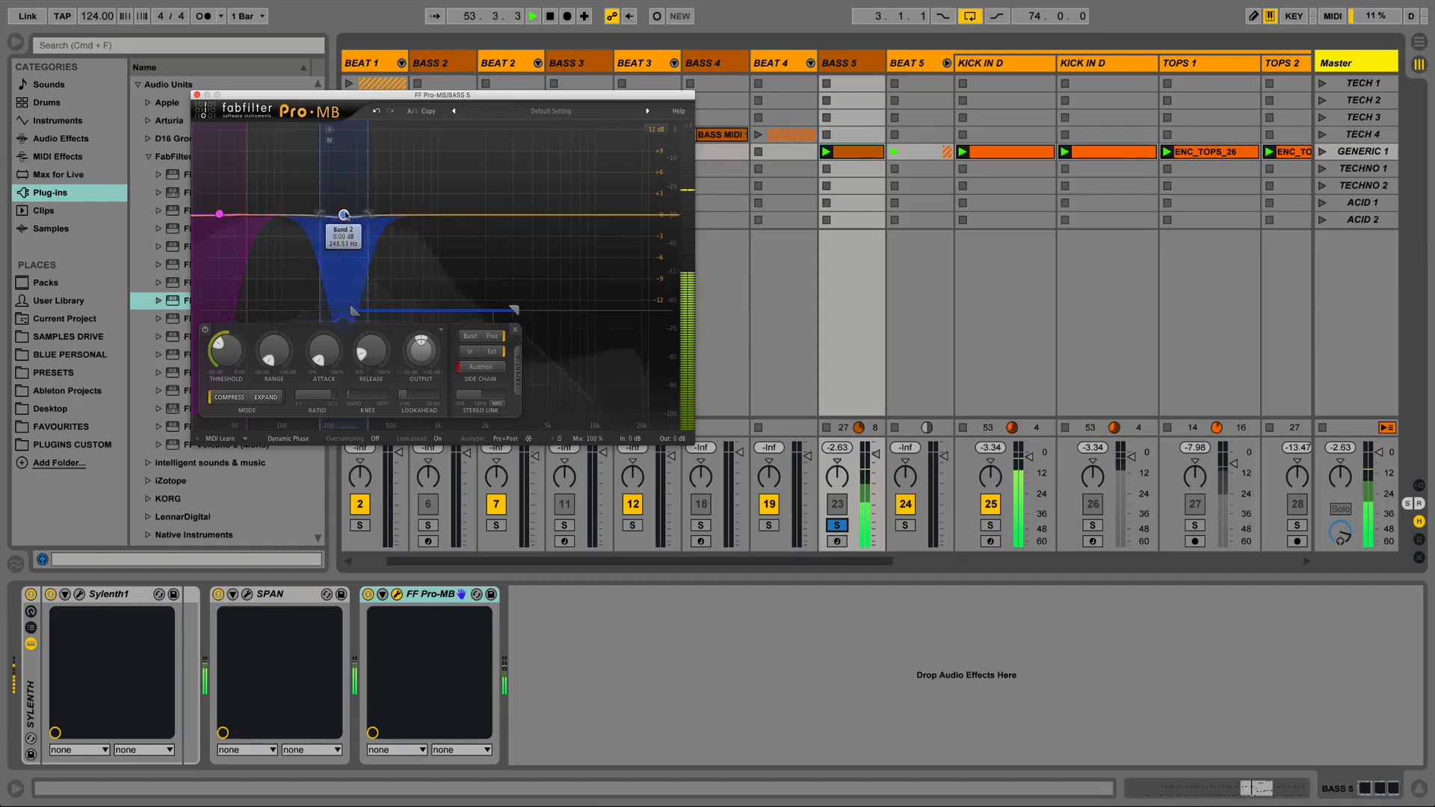
pyautogui.moveTo(345, 215); pyautogui.dragTo(346, 214)
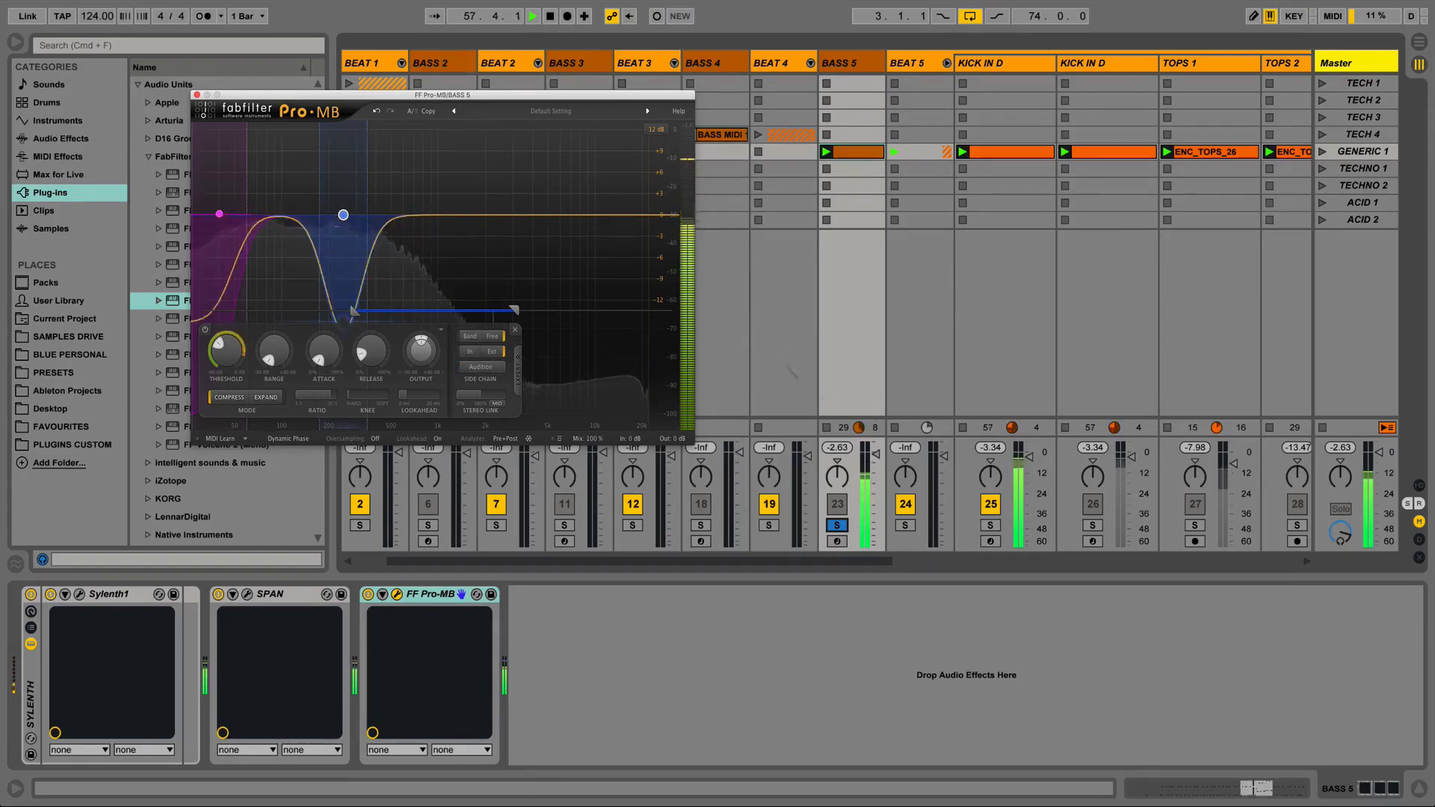
# Stop playback, solo the first KICK IN D track alongside BASS 5, and audition the pair briefly.
pyautogui.press('space')
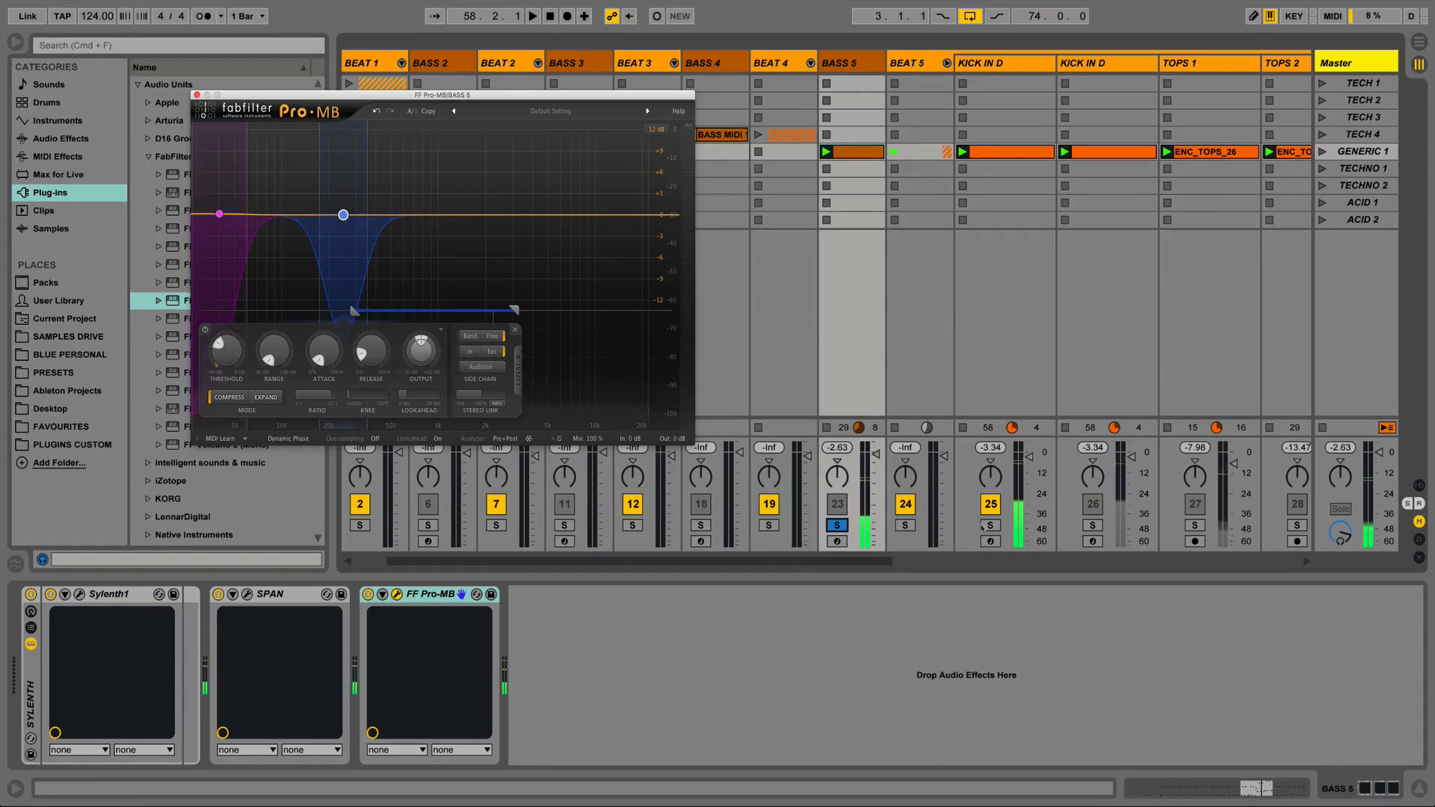
pyautogui.click(992, 527)
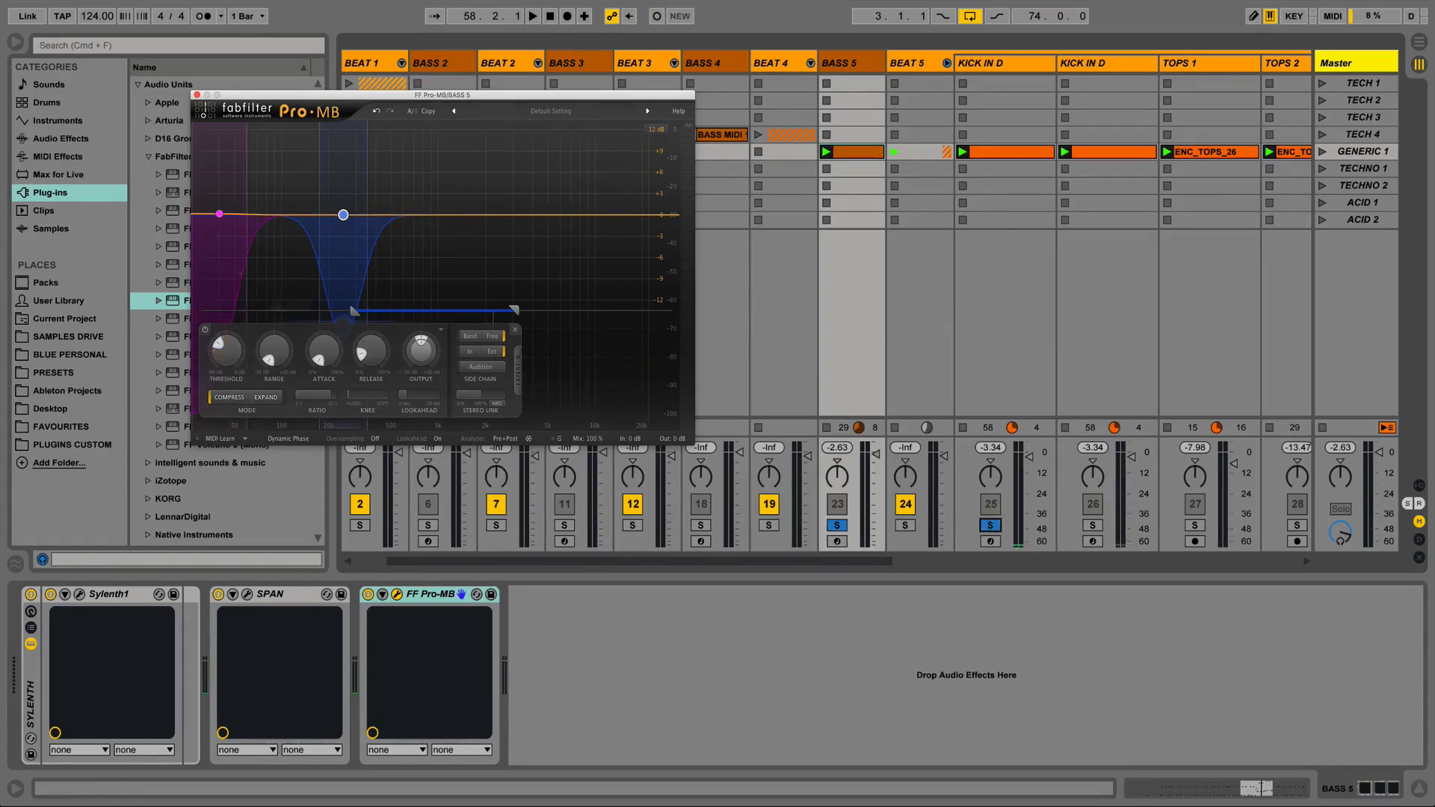
pyautogui.press('space')
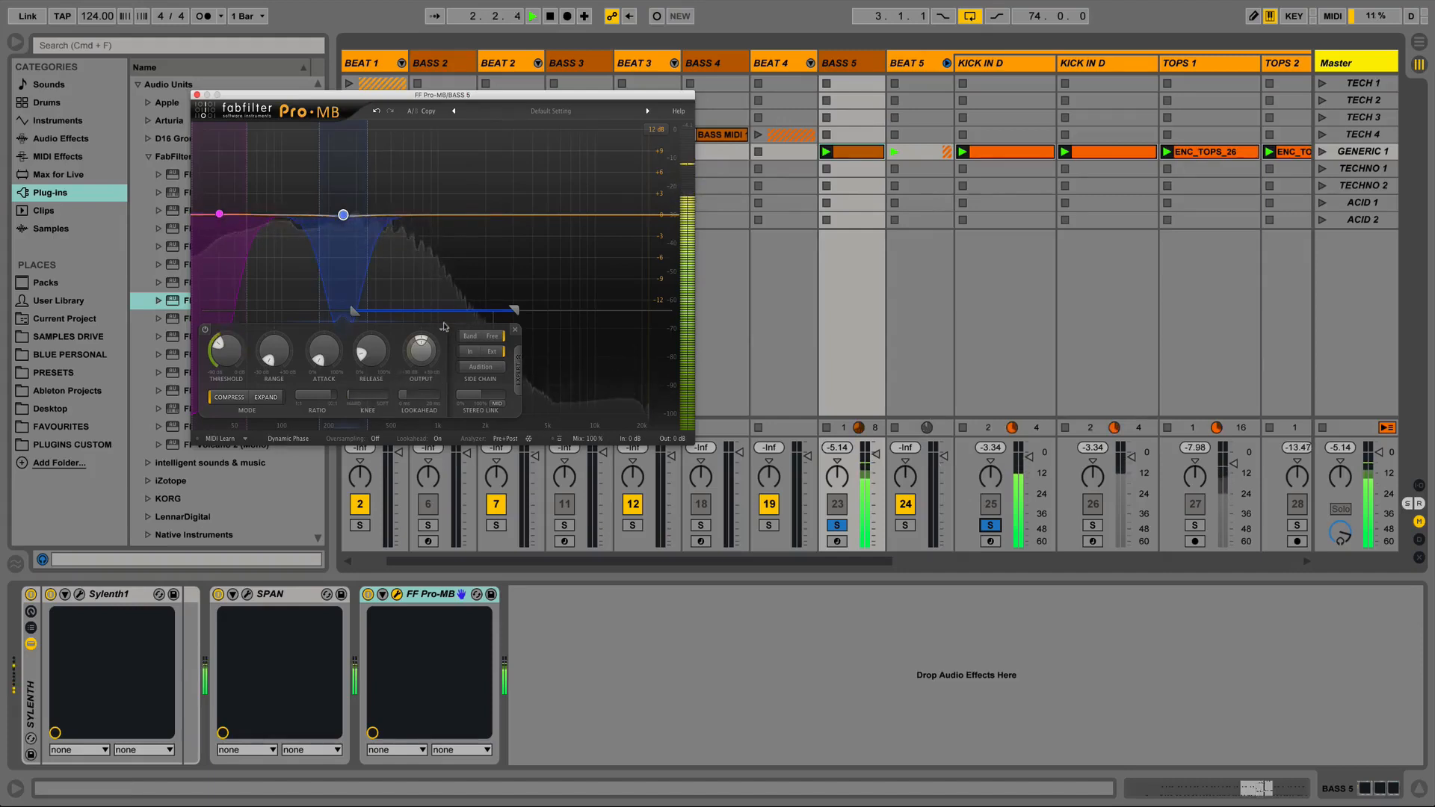
pyautogui.press('space')
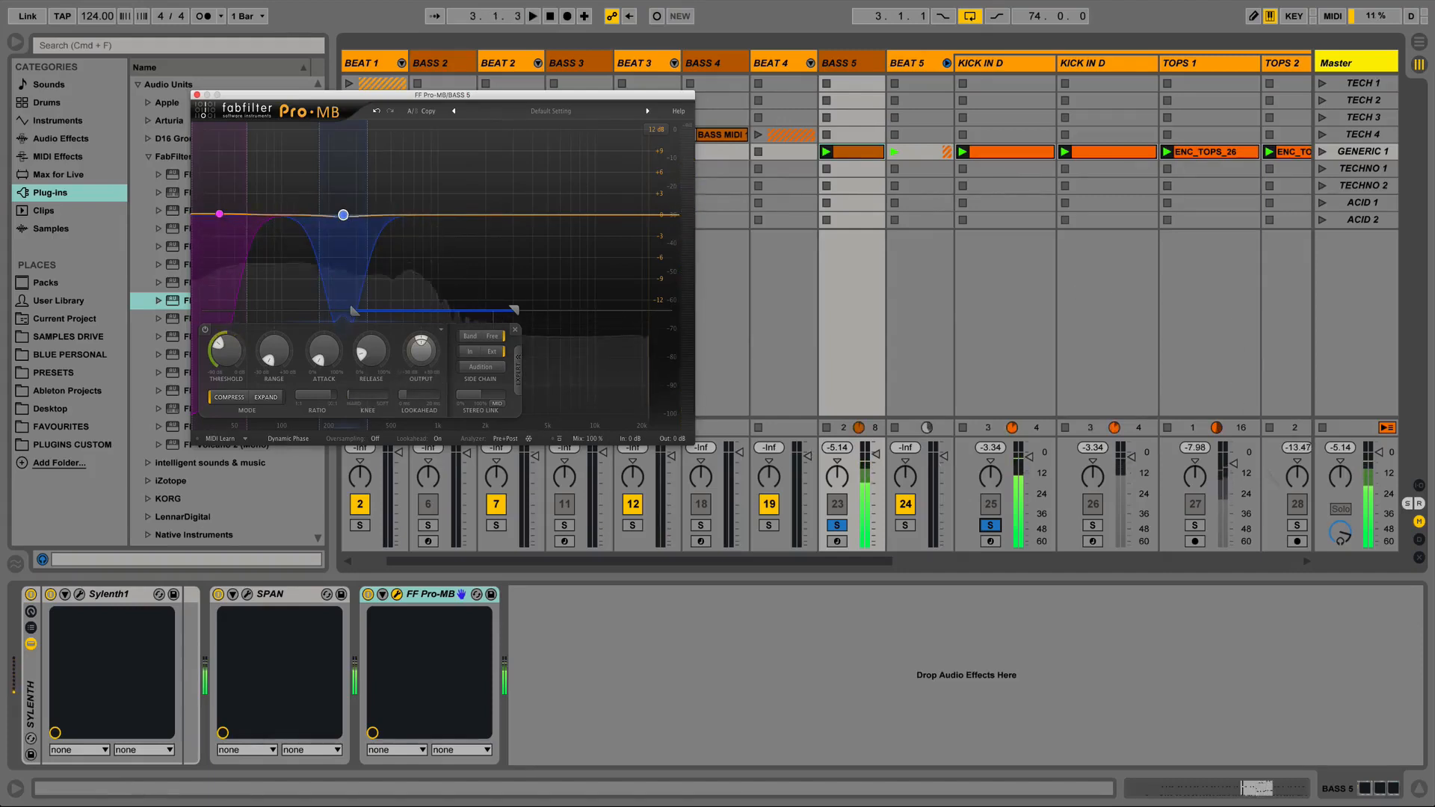
# Try routing the first KICK IN D track's output to Master, and return it to BASS 5's Pro-MB side-chain input.
pyautogui.click(1418, 485)
pyautogui.click(992, 412)
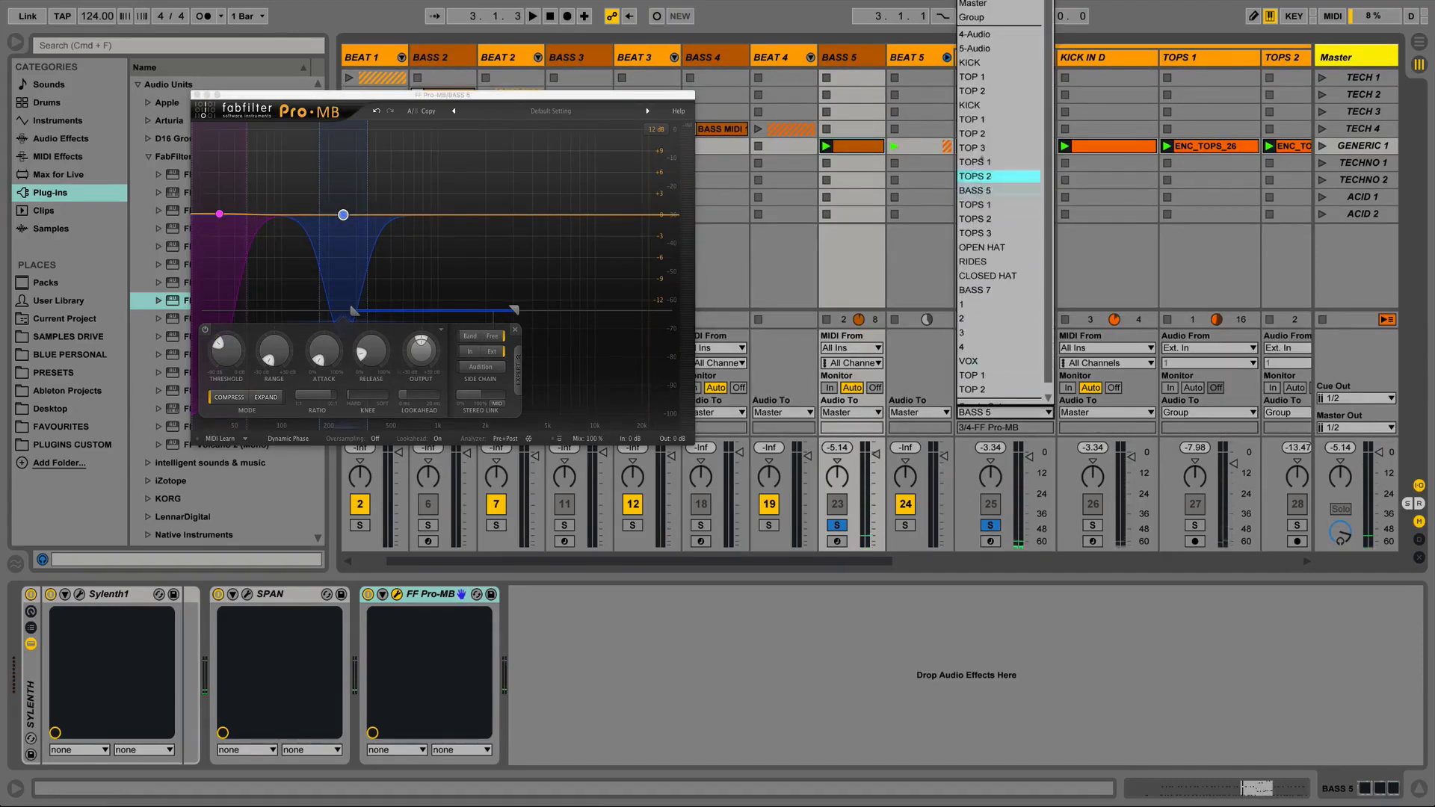
pyautogui.click(994, 17)
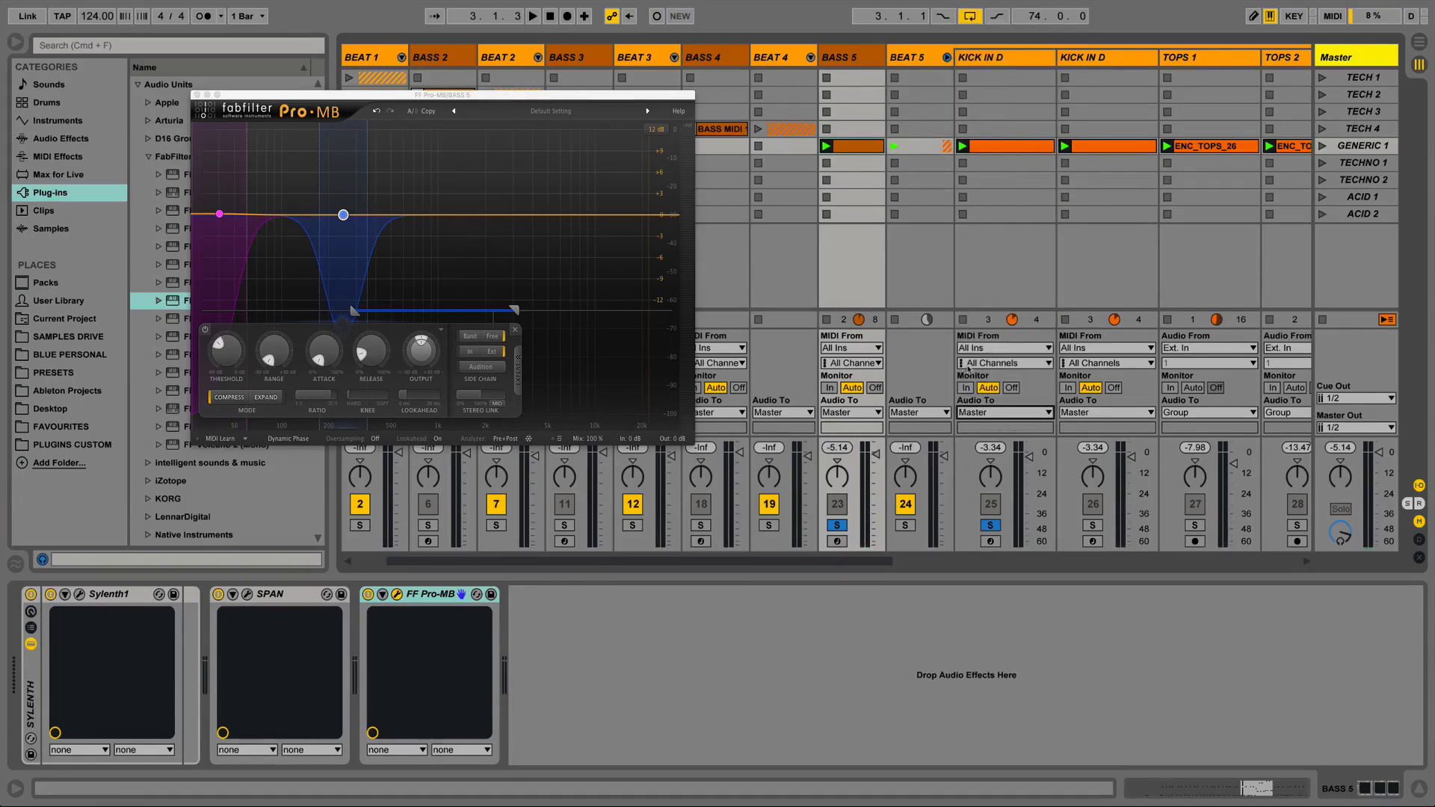
pyautogui.click(1007, 413)
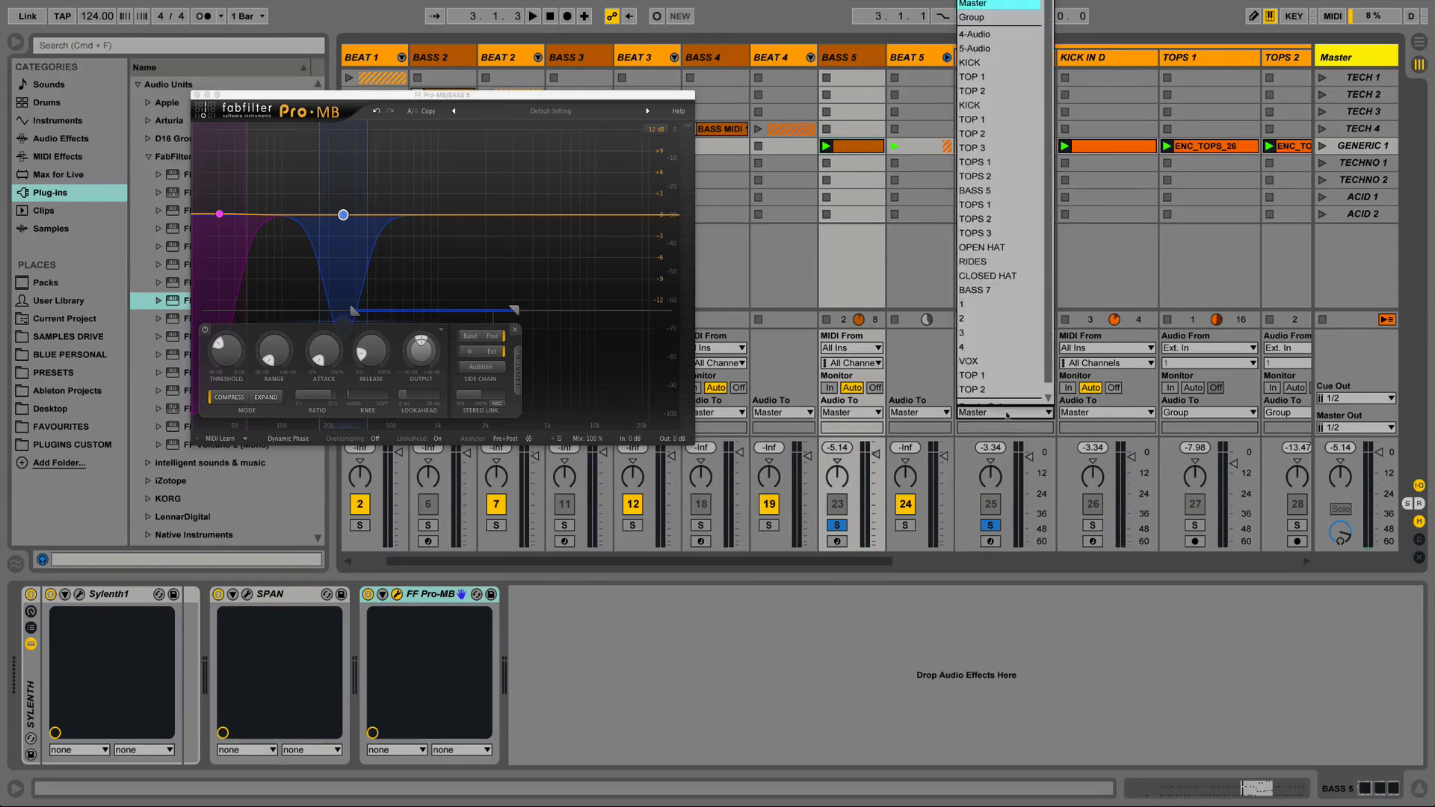
pyautogui.click(990, 191)
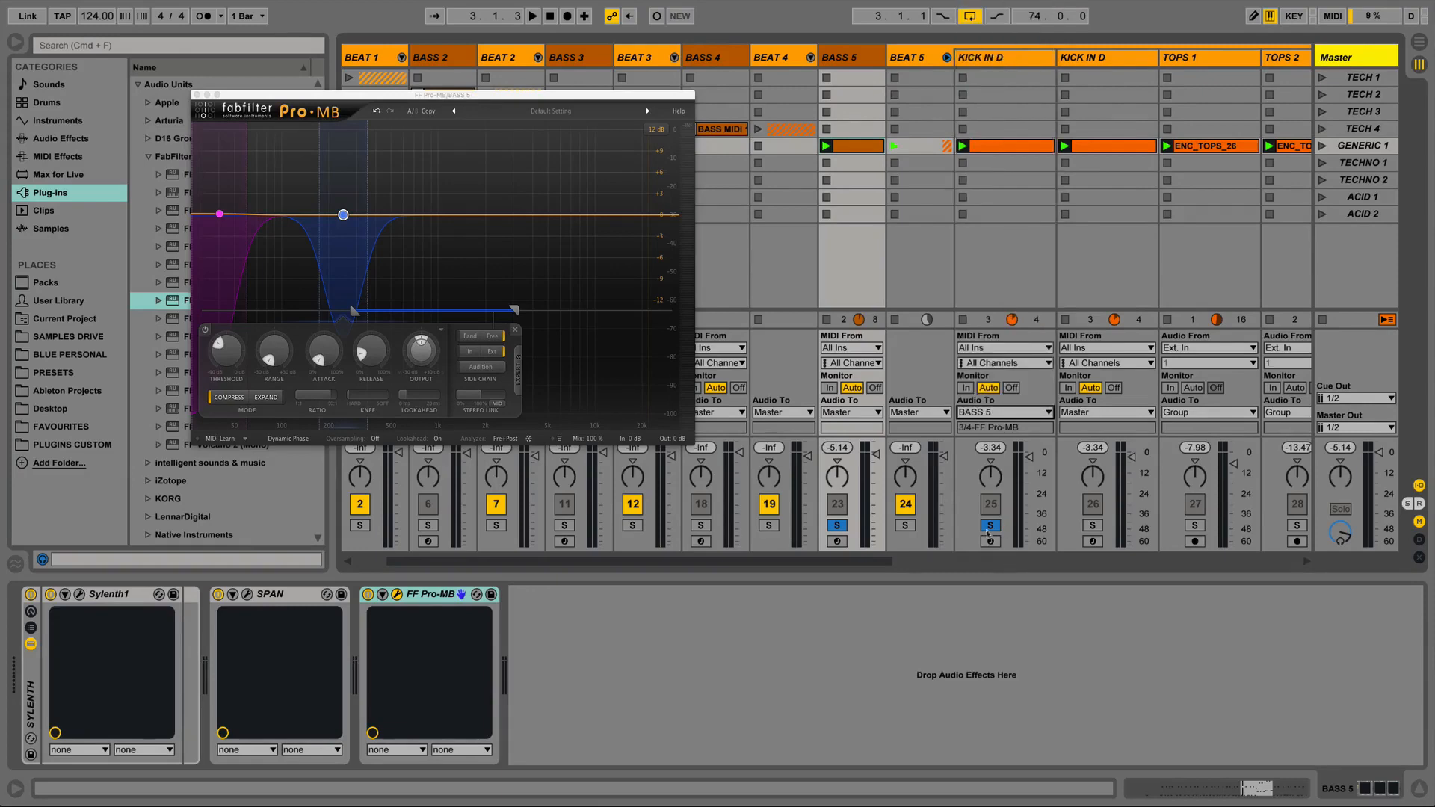
# Play BASS 5 with the second KICK IN D soloed instead of the first, comparing Pro-MB bypassed and active.
pyautogui.press('space')
pyautogui.click(990, 525)
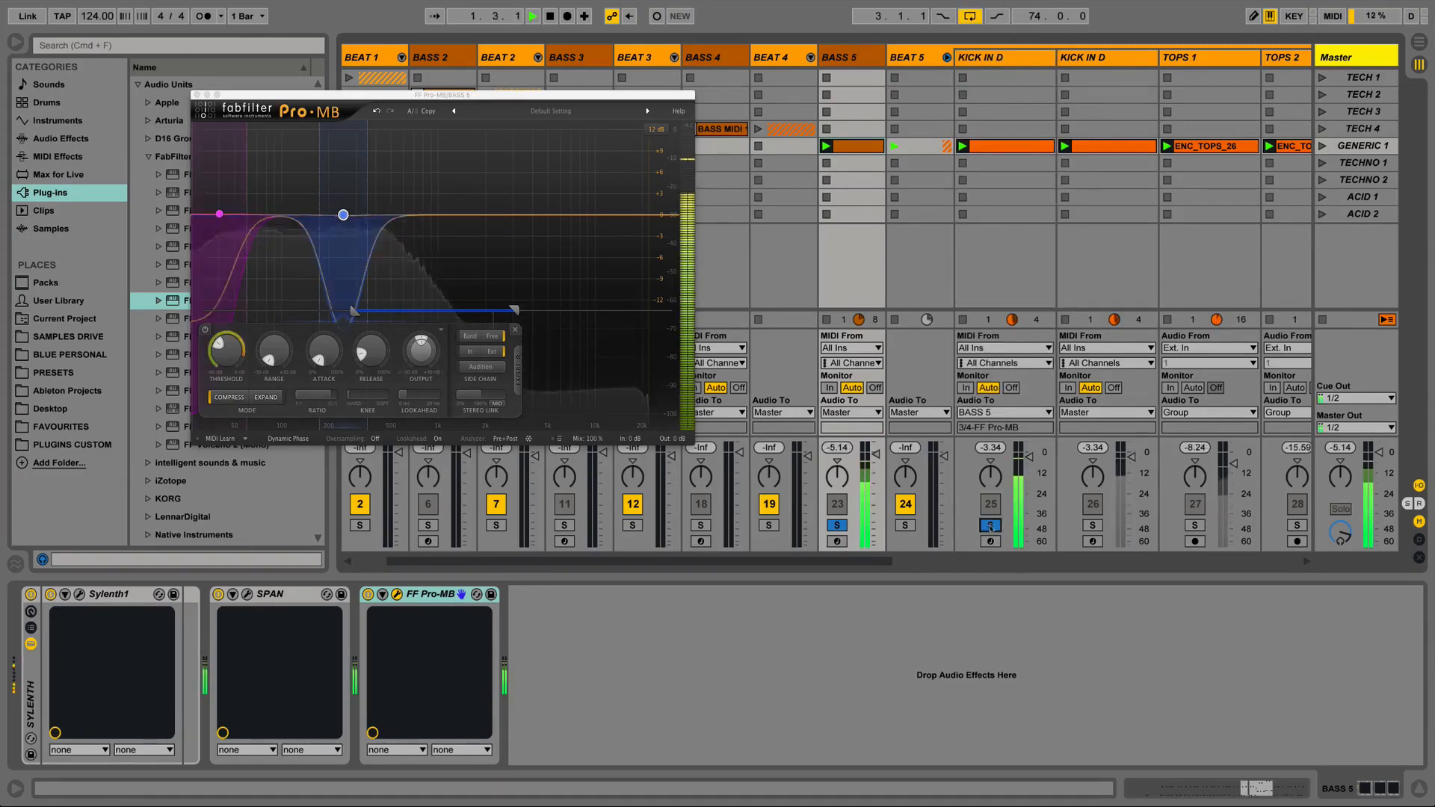
pyautogui.click(1092, 525)
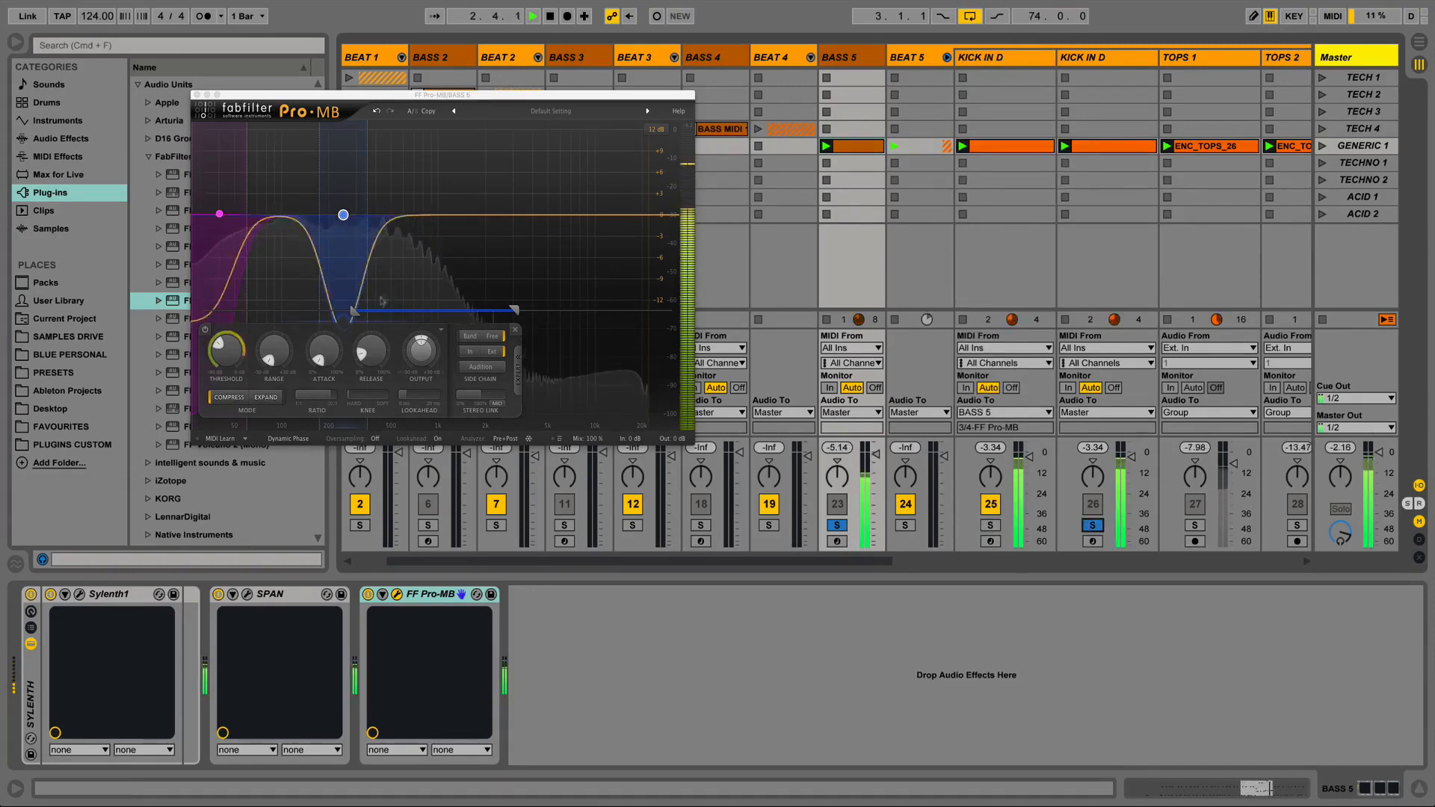
pyautogui.click(368, 594)
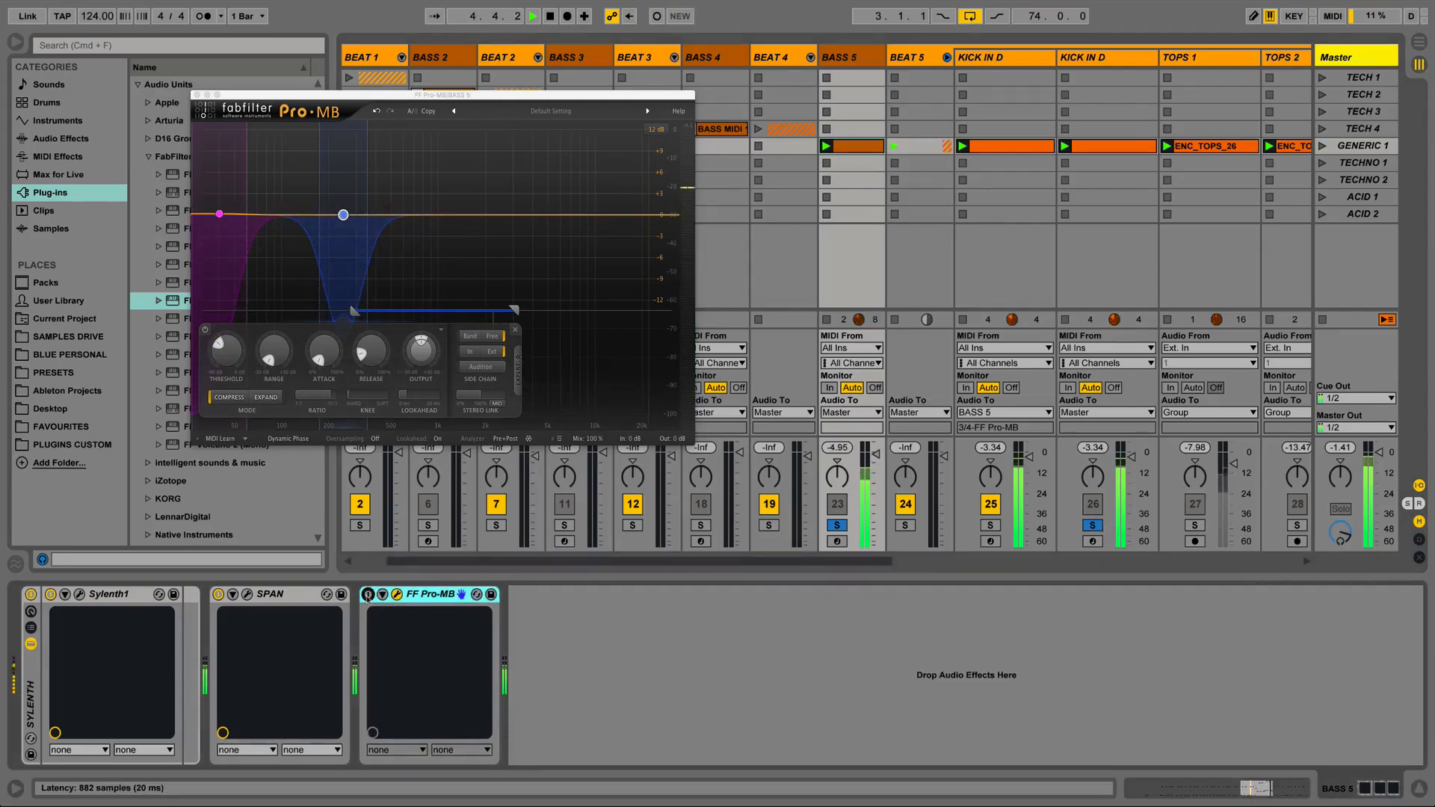
pyautogui.click(368, 594)
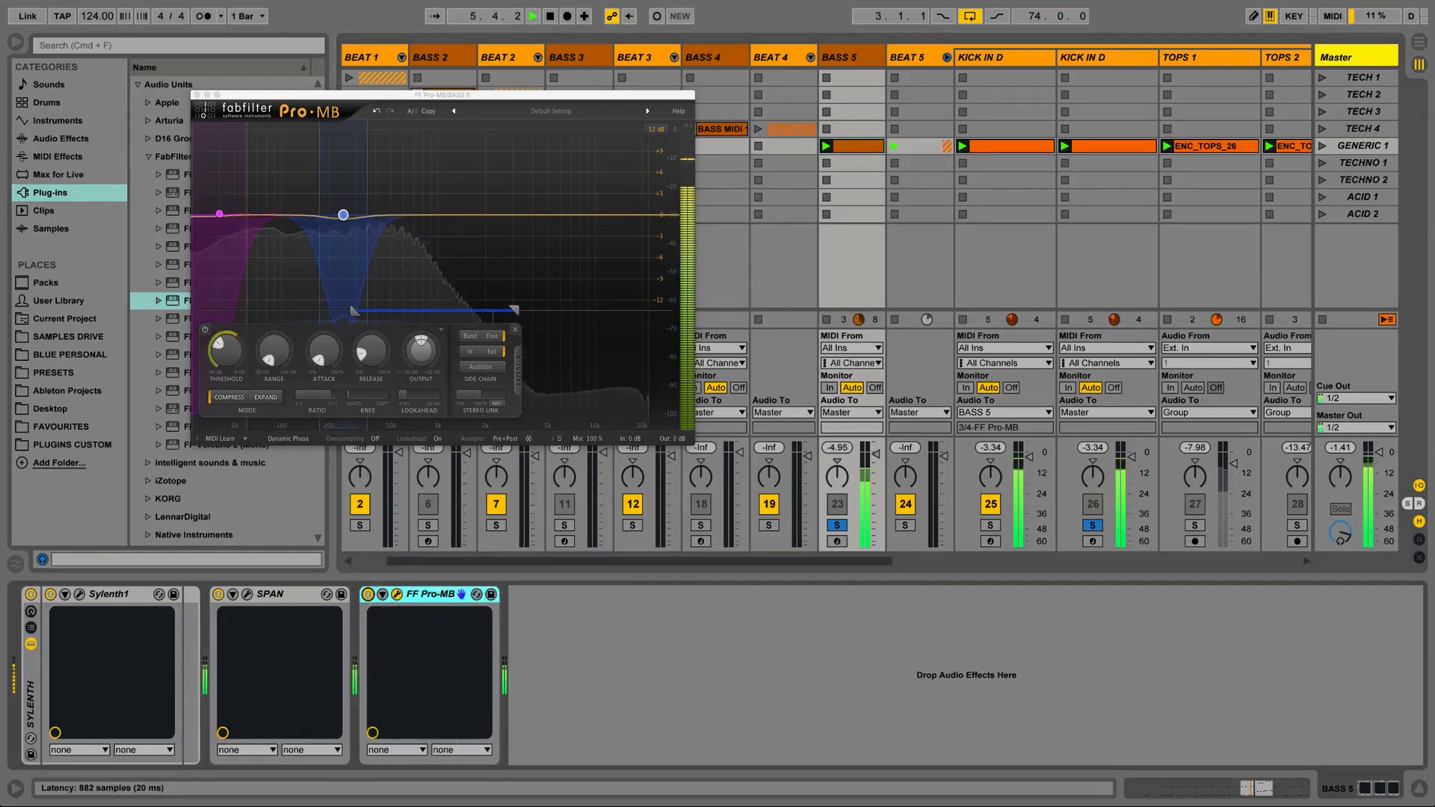
# Refine the threshold and release of Pro-MB's ducking bands during playback, and compare the result with Pro-MB bypassed.
pyautogui.click(233, 345)
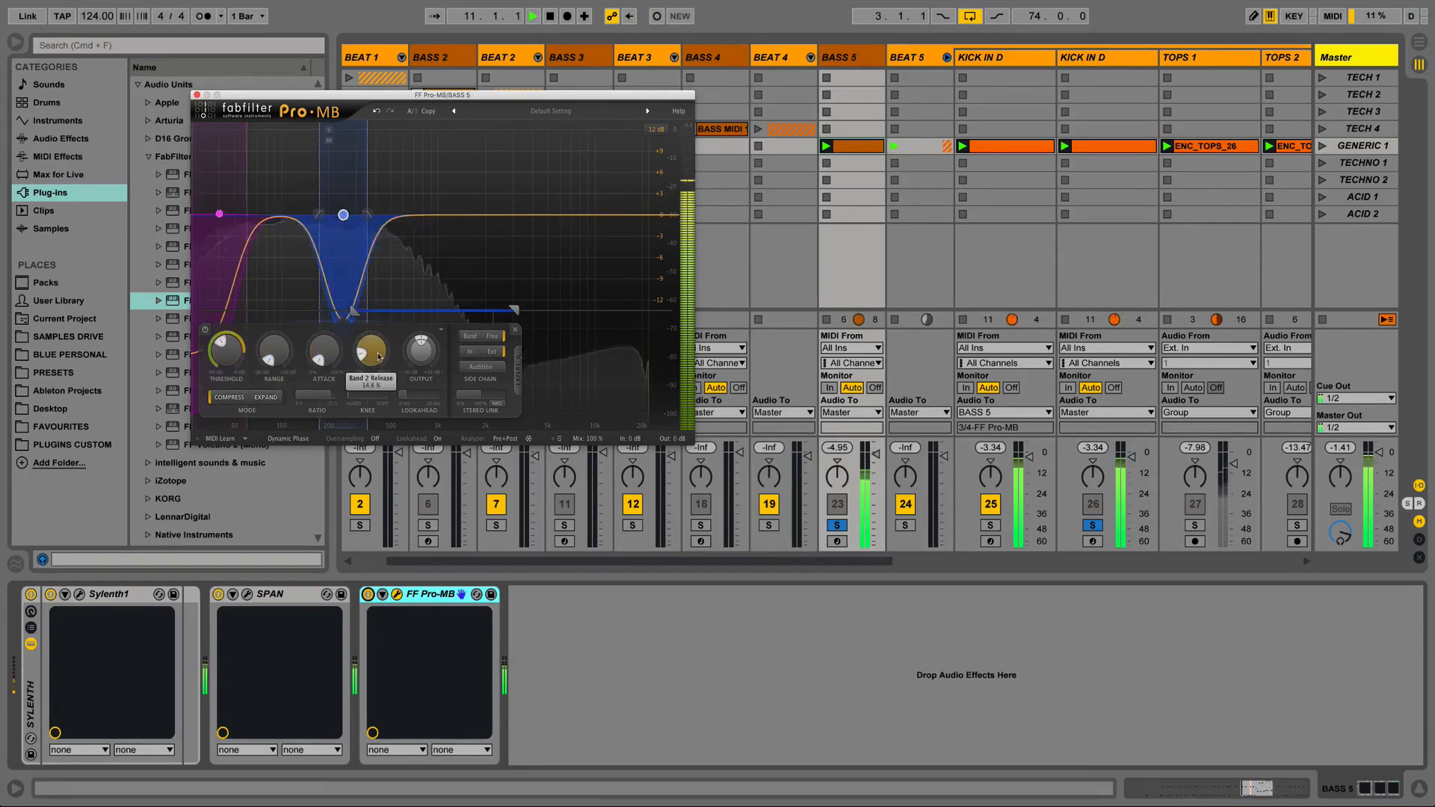
pyautogui.moveTo(388, 331); pyautogui.dragTo(364, 381)
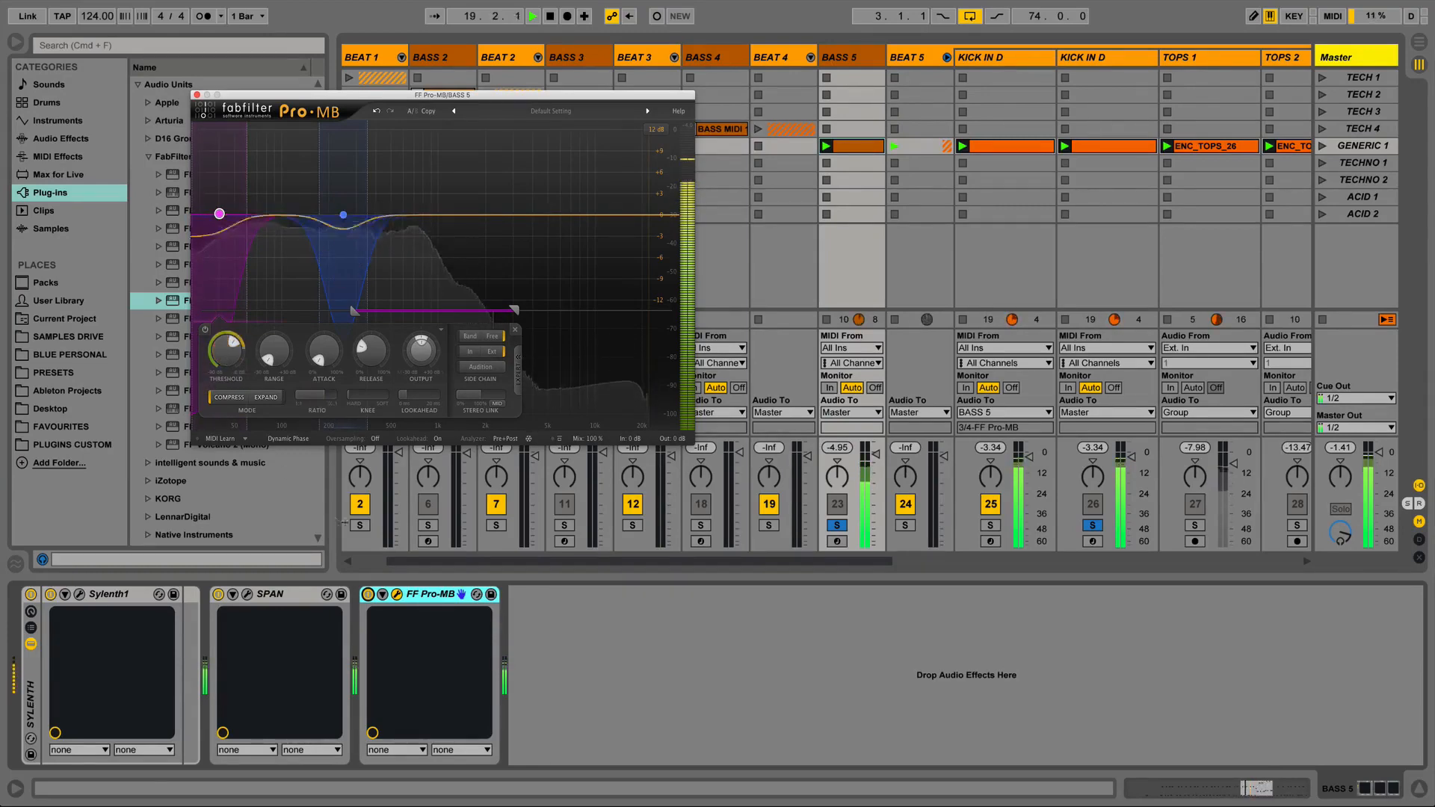
pyautogui.click(367, 594)
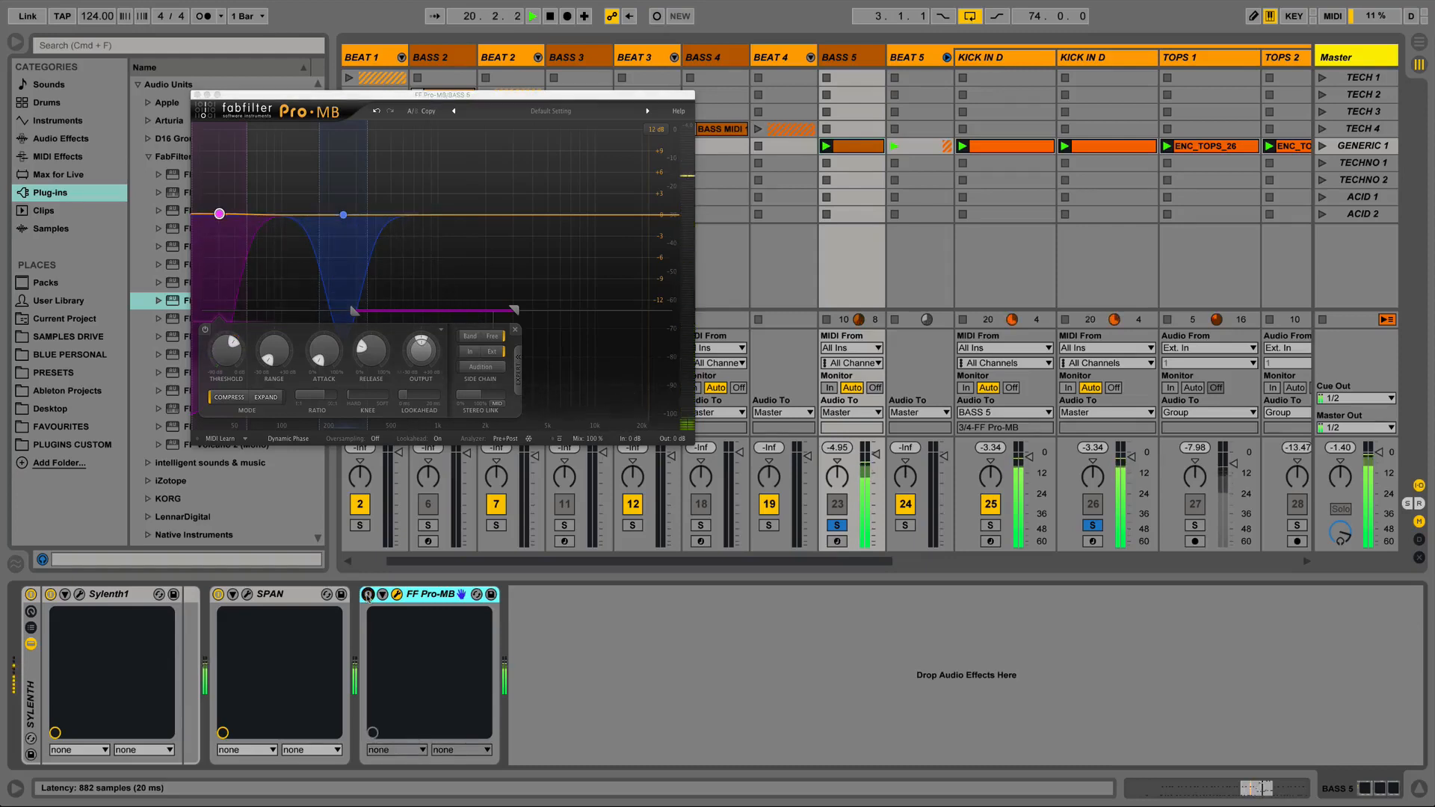
pyautogui.click(367, 594)
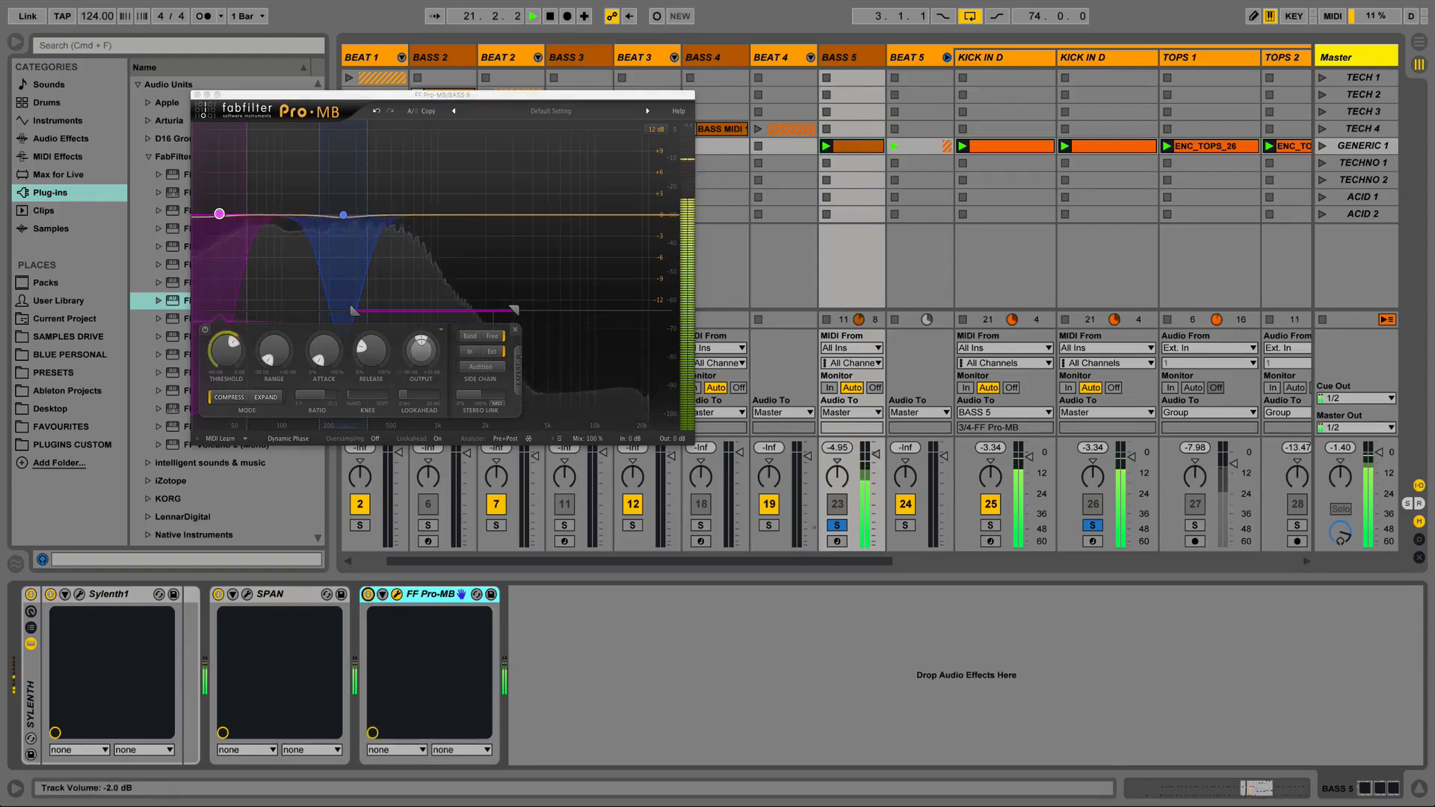
# Turn off BASS 5's solo and insert an EQ Eight after SPAN on that track.
pyautogui.click(835, 526)
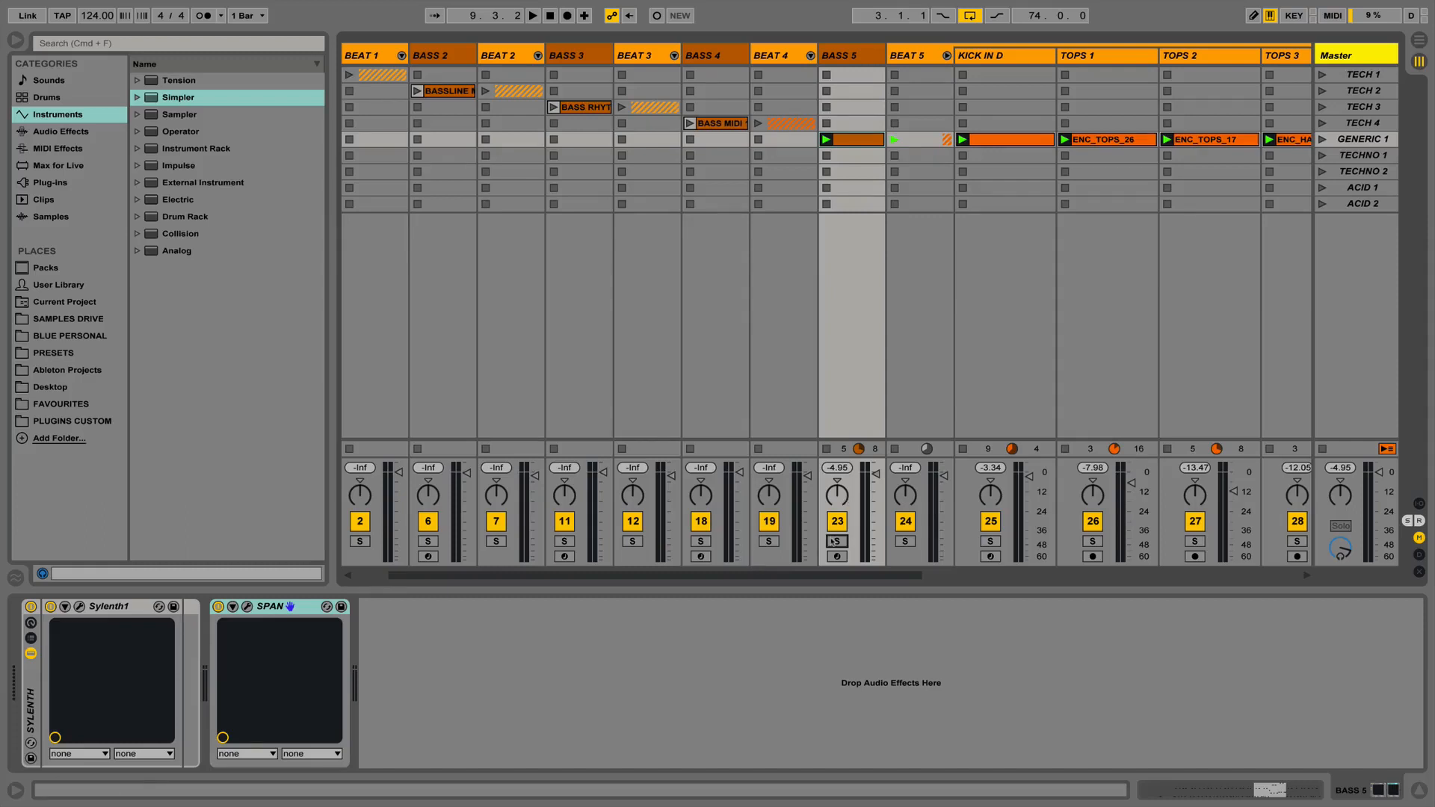
pyautogui.click(74, 133)
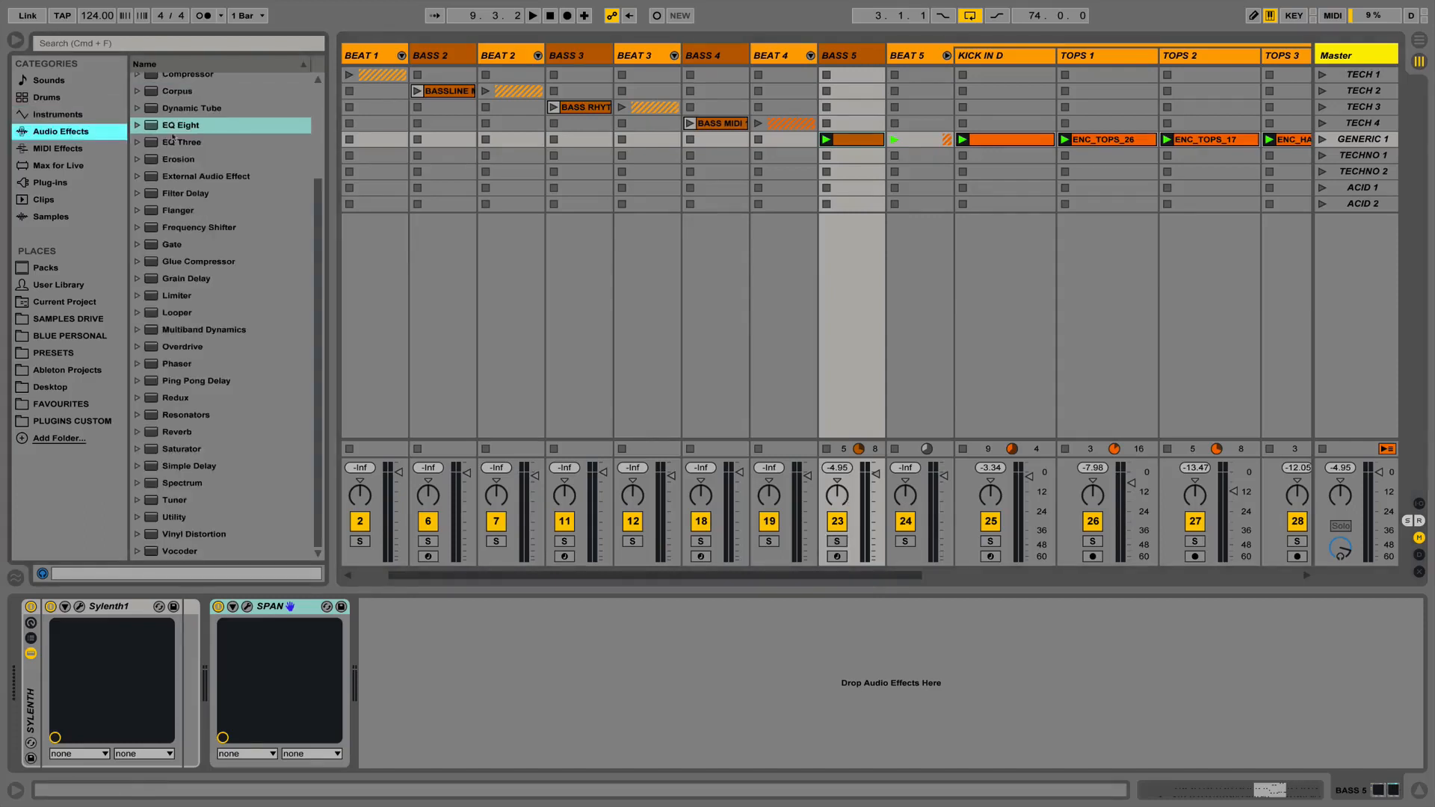
pyautogui.moveTo(173, 133); pyautogui.dragTo(525, 656)
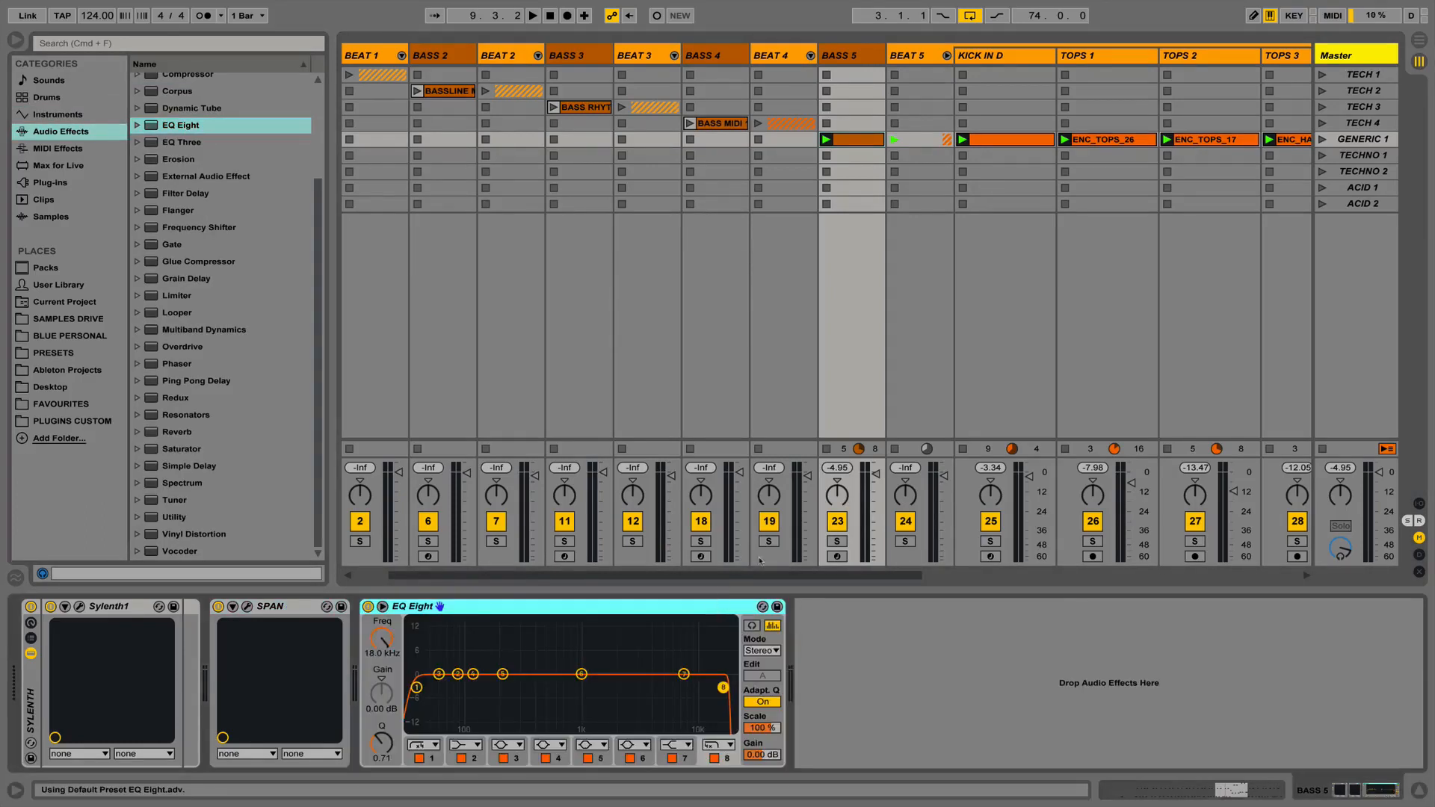
# Audition BASS 5 soloed through EQ Eight, add the soloed KICK IN D track, and stop playback with the solos cleared.
pyautogui.click(837, 541)
pyautogui.press('space')
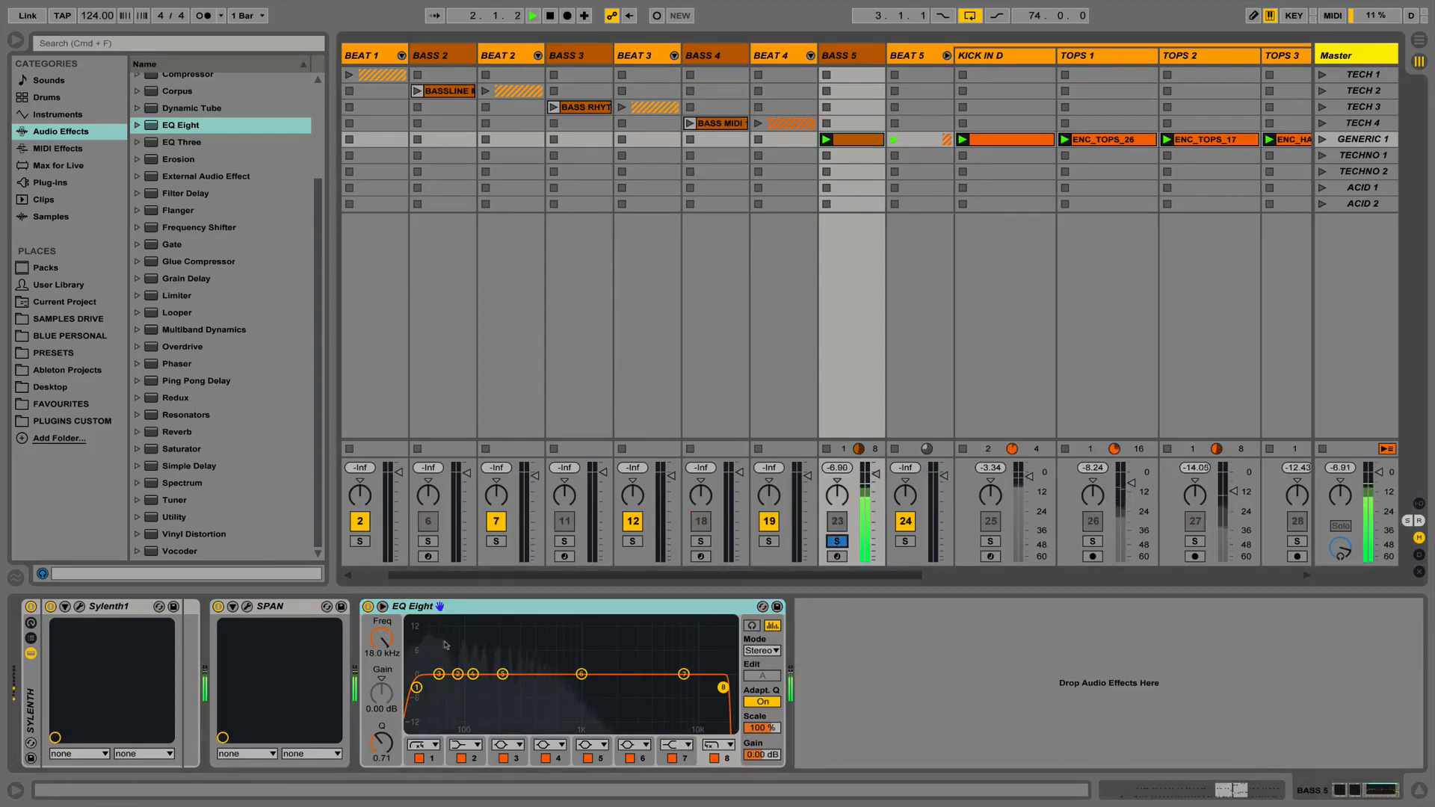
pyautogui.click(990, 542)
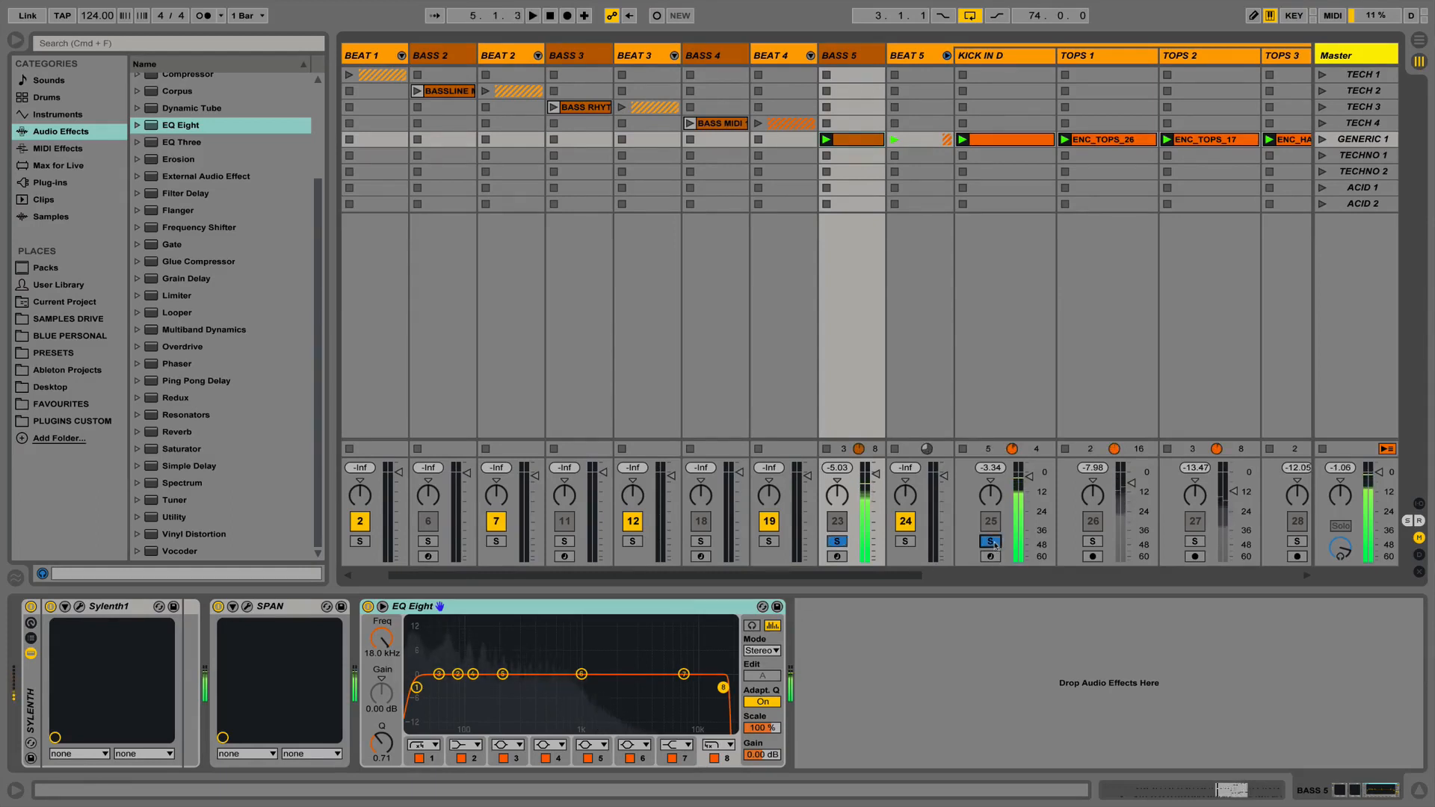
pyautogui.press('space')
pyautogui.click(990, 541)
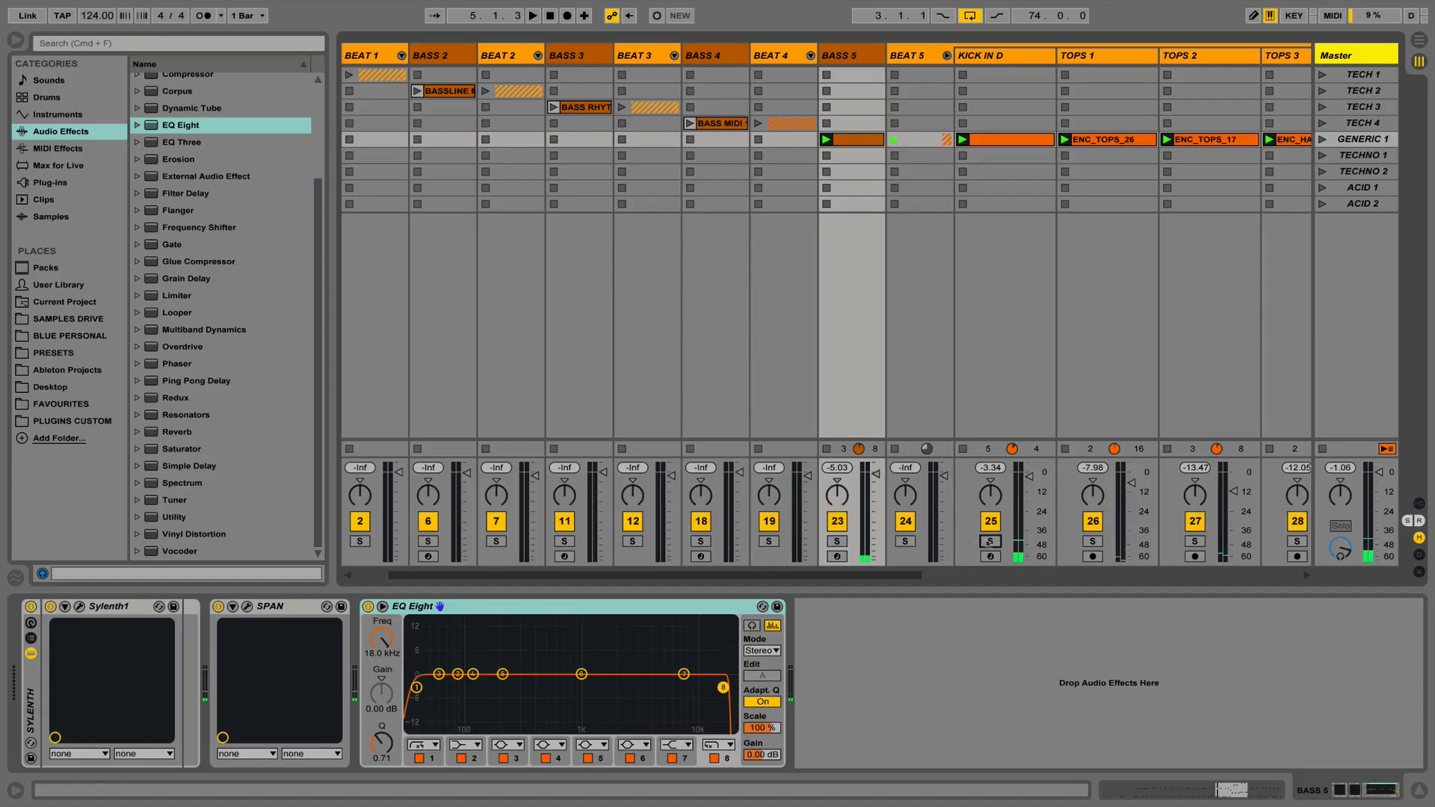
# Solo BASS 5, start playback, and boost band 6 of its EQ Eight to 13.6 dB with a Q of 1.52.
pyautogui.click(837, 541)
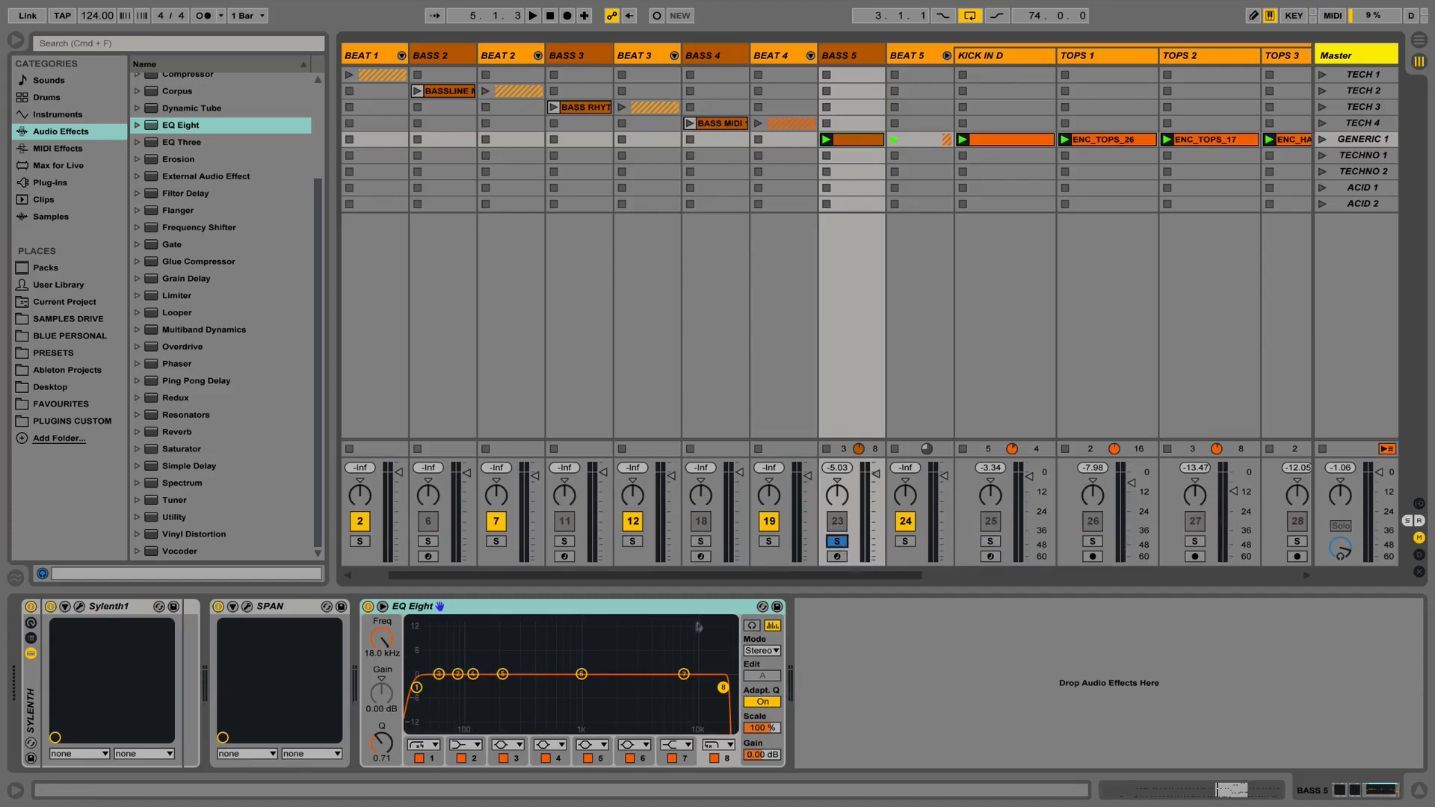
pyautogui.click(581, 675)
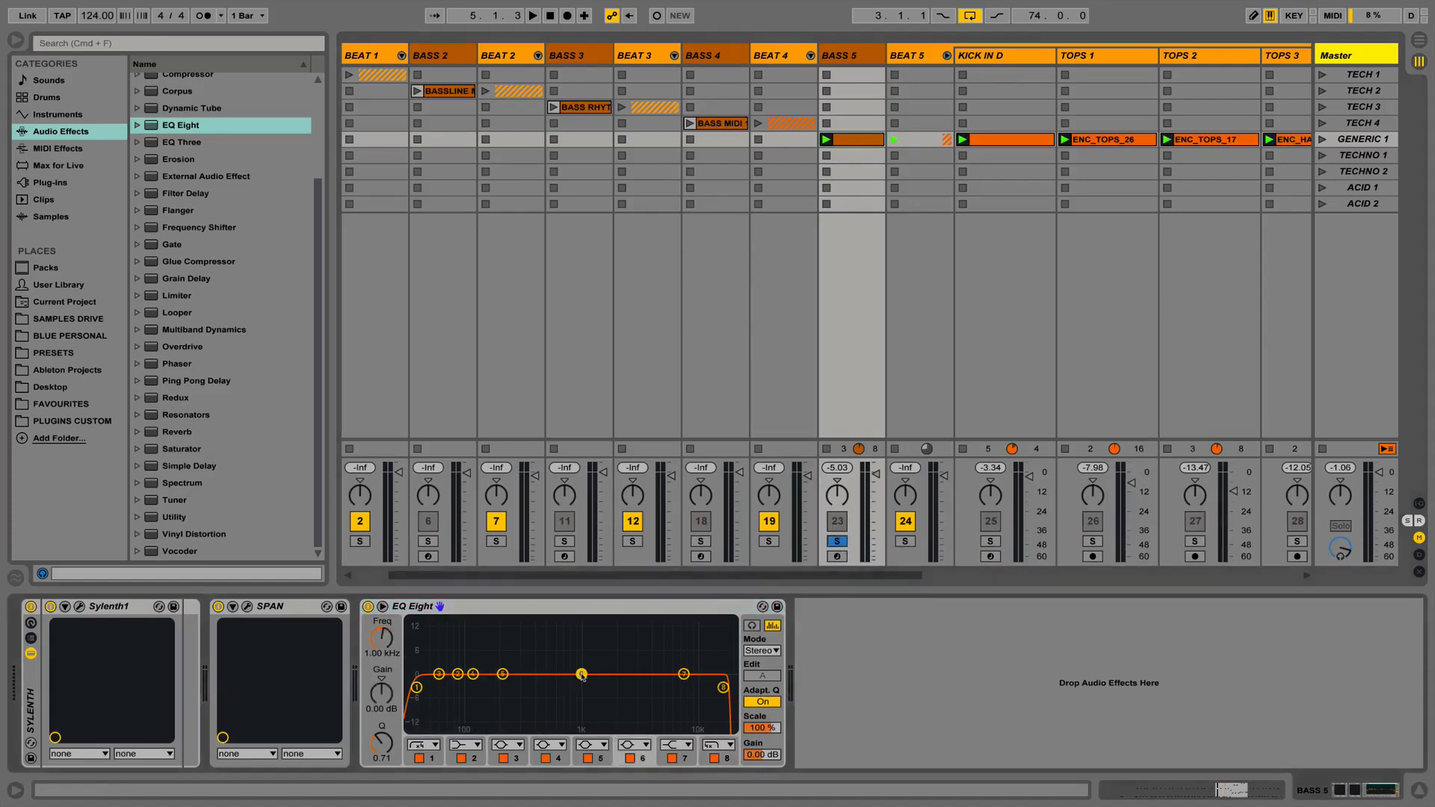
pyautogui.click(637, 750)
pyautogui.click(638, 750)
pyautogui.press('space')
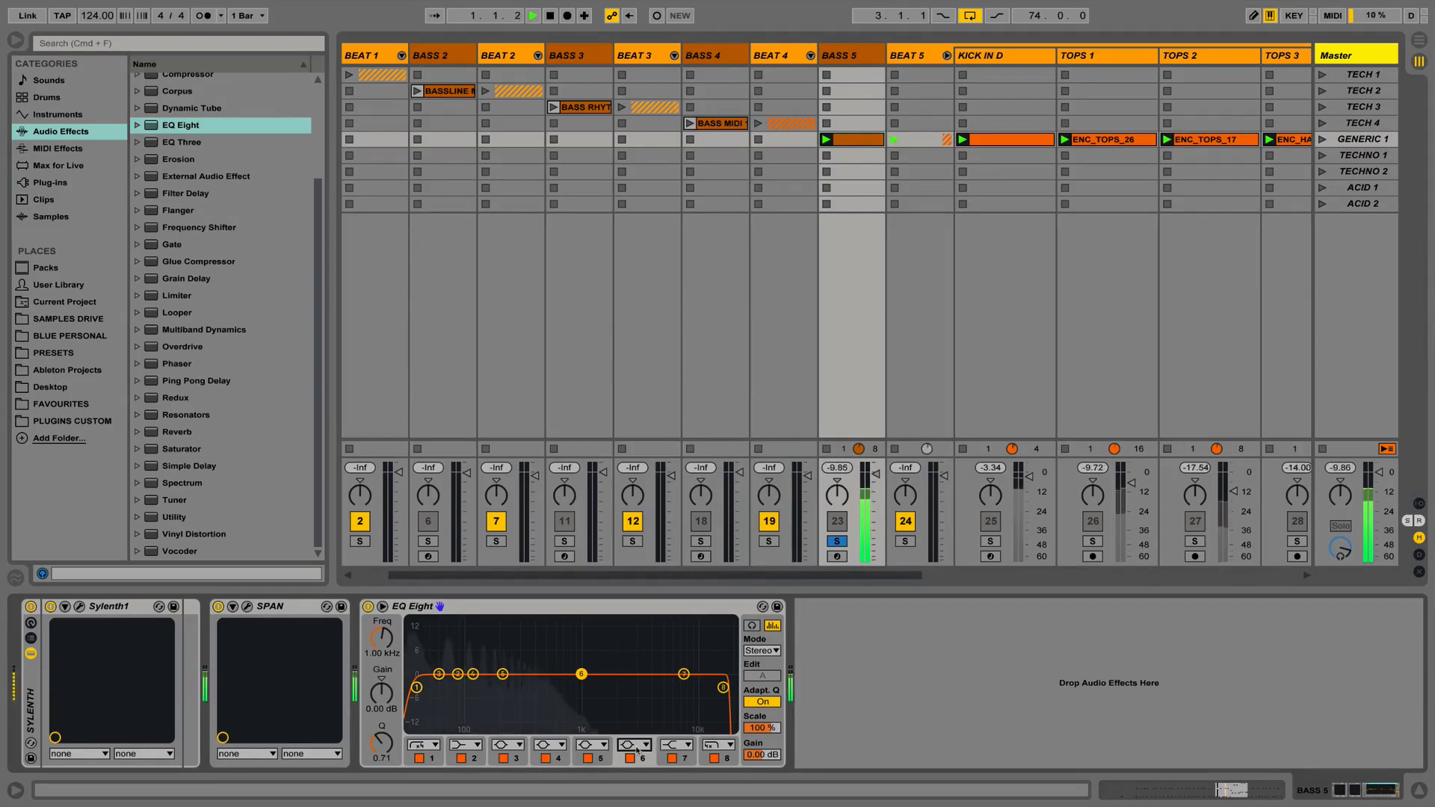
pyautogui.click(750, 626)
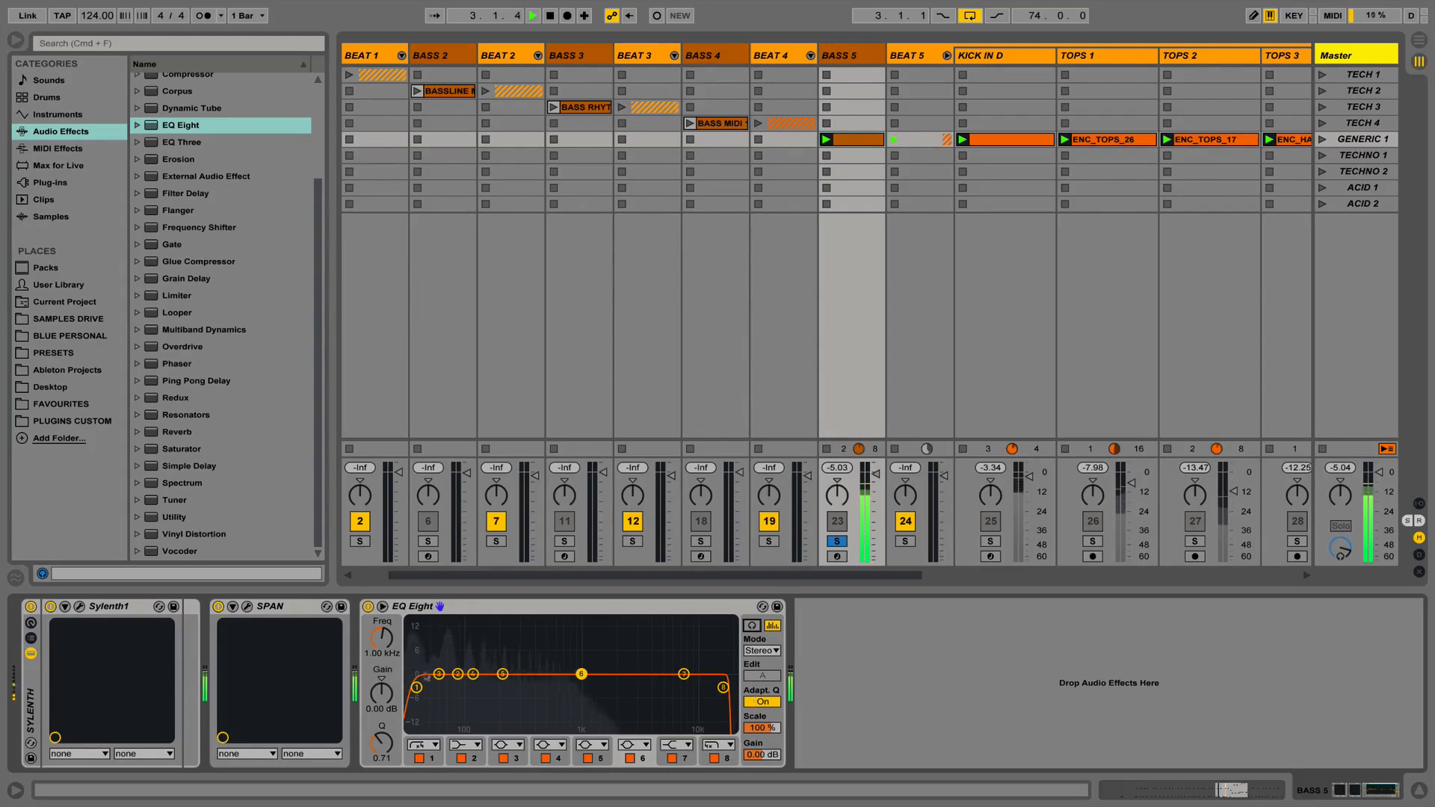
pyautogui.moveTo(376, 745); pyautogui.dragTo(376, 718)
pyautogui.moveTo(581, 674); pyautogui.dragTo(580, 635)
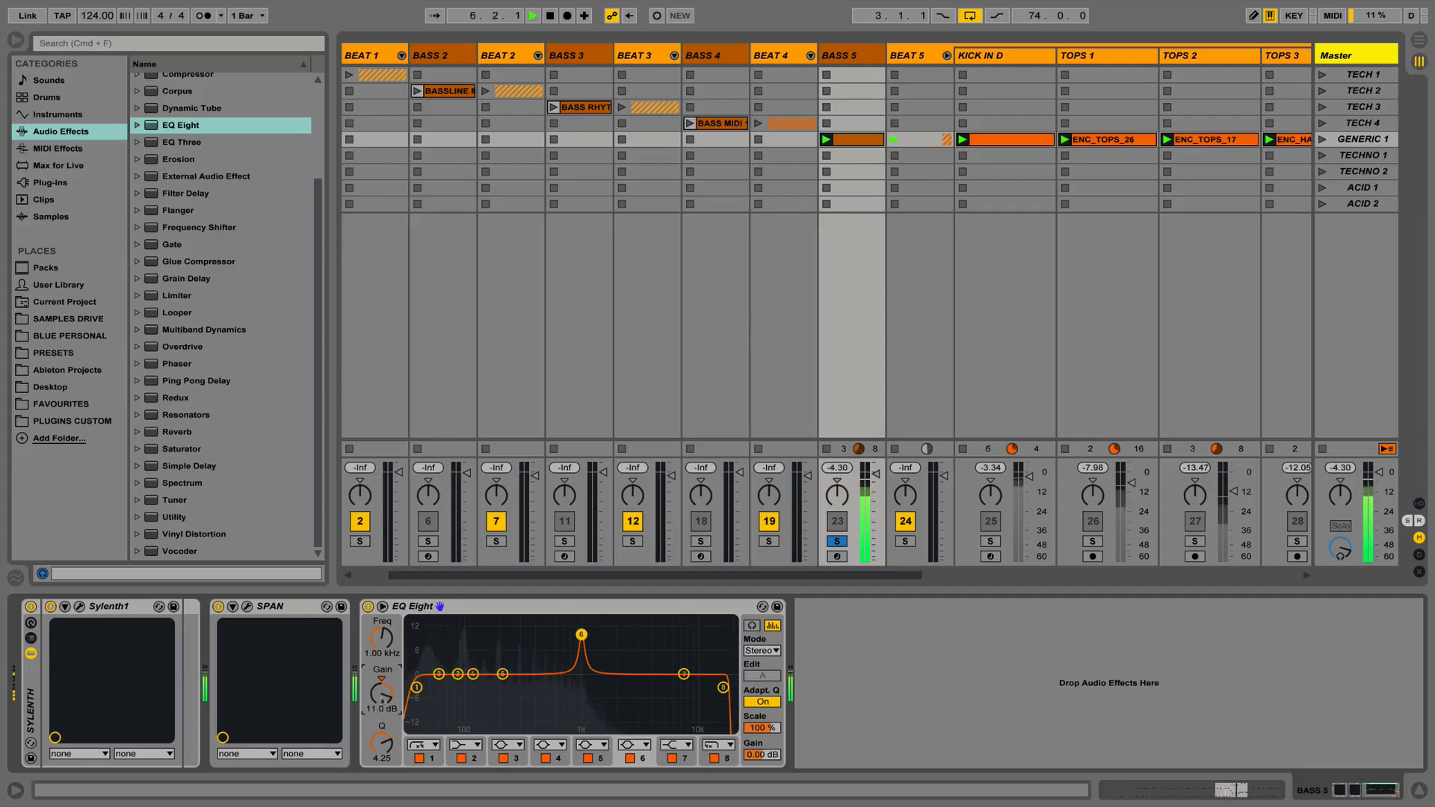
pyautogui.moveTo(581, 637); pyautogui.dragTo(581, 620)
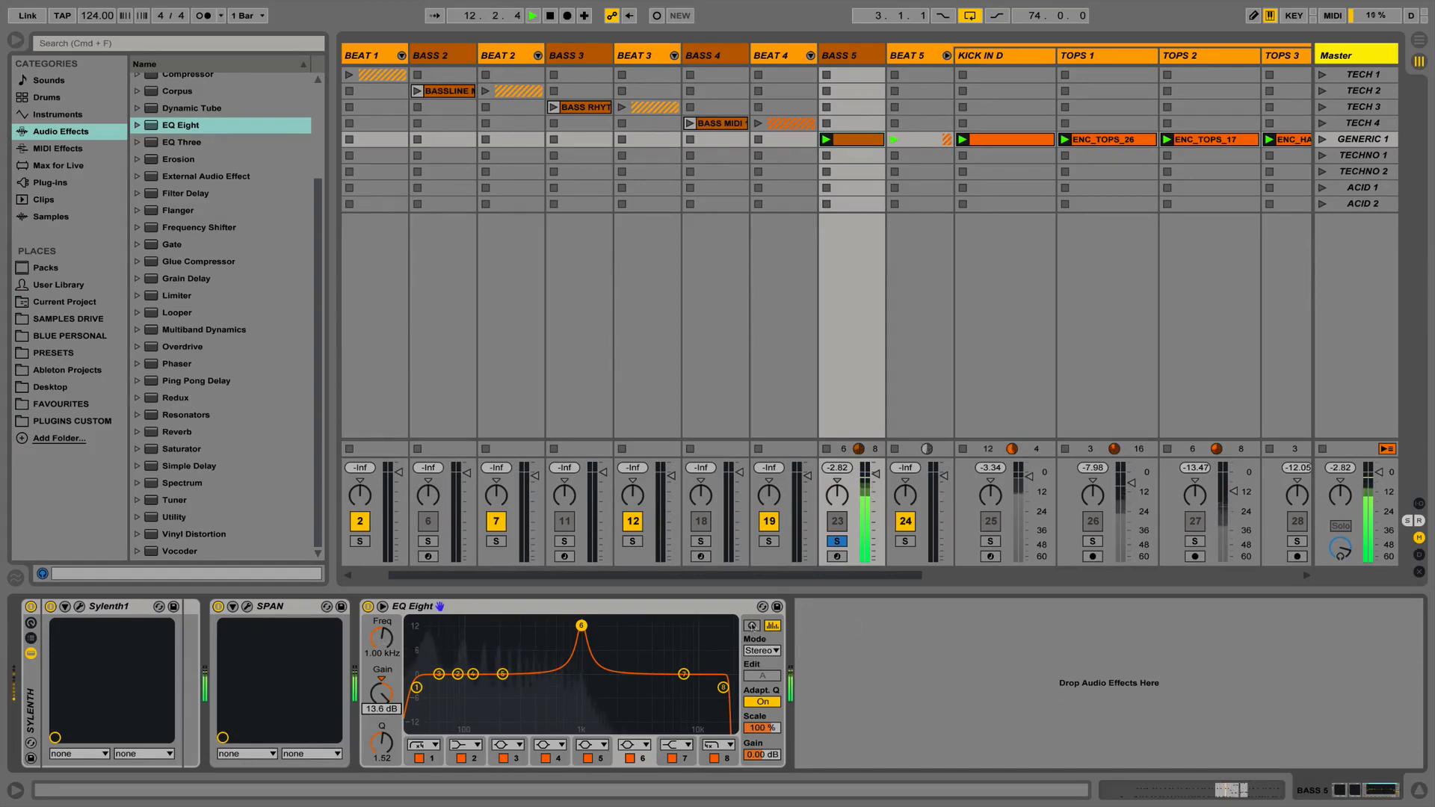
# Sweep the boosted band 6 down through the bass harmonics during playback and settle its frequency at 215 Hz.
pyautogui.moveTo(384, 639); pyautogui.dragTo(385, 642)
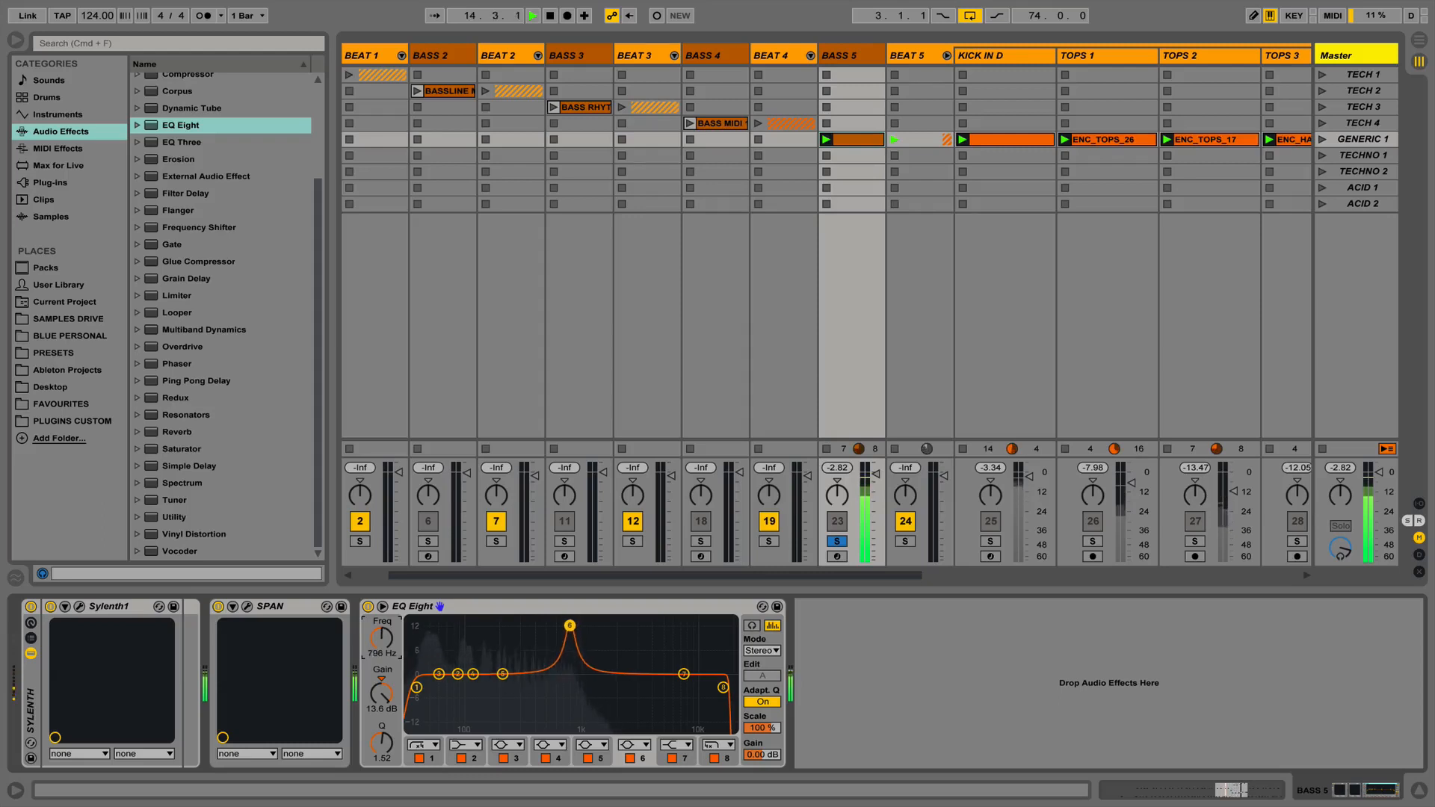
pyautogui.moveTo(382, 639); pyautogui.dragTo(382, 642)
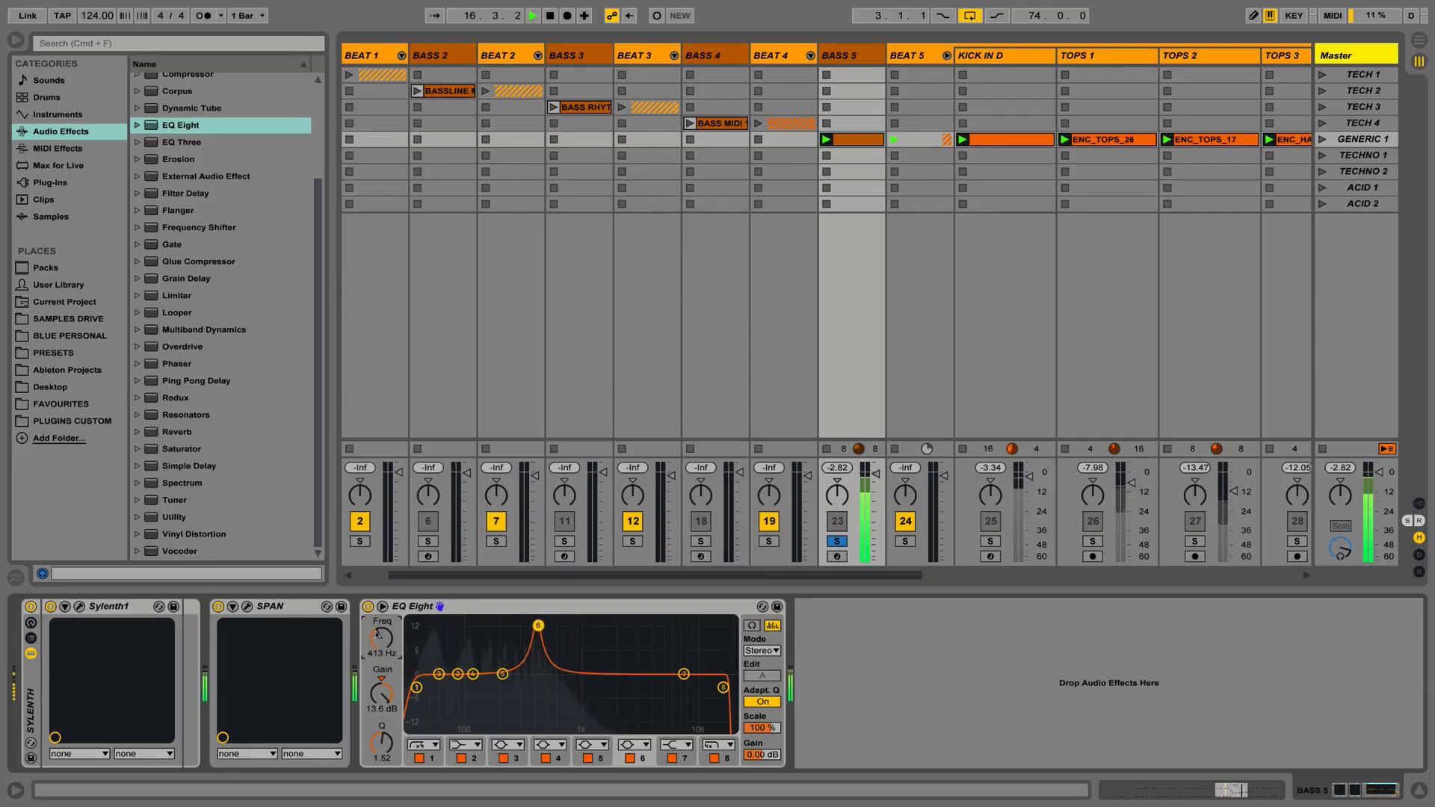
pyautogui.moveTo(382, 639); pyautogui.dragTo(382, 641)
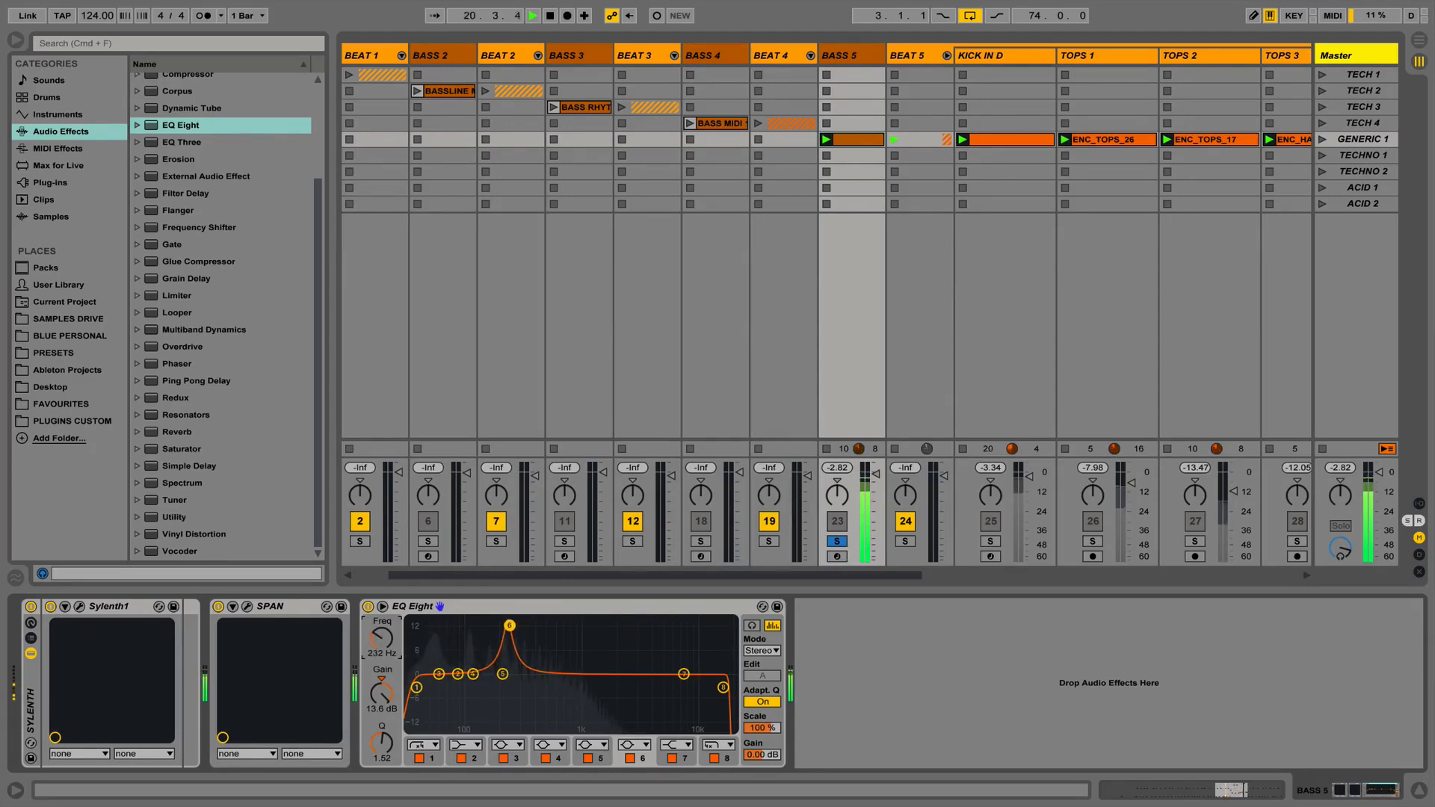
pyautogui.moveTo(382, 639); pyautogui.dragTo(382, 640)
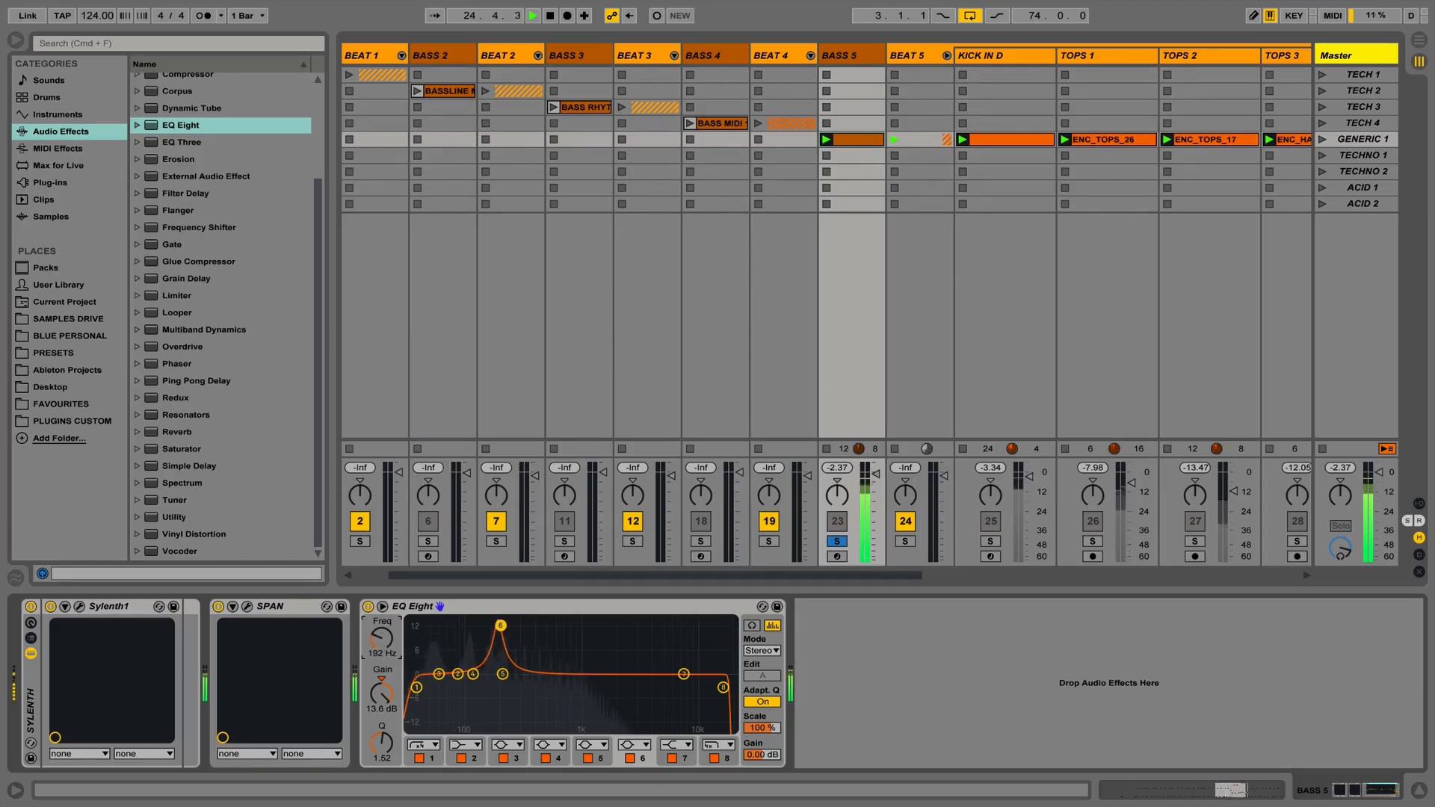
pyautogui.moveTo(382, 639); pyautogui.dragTo(381, 639)
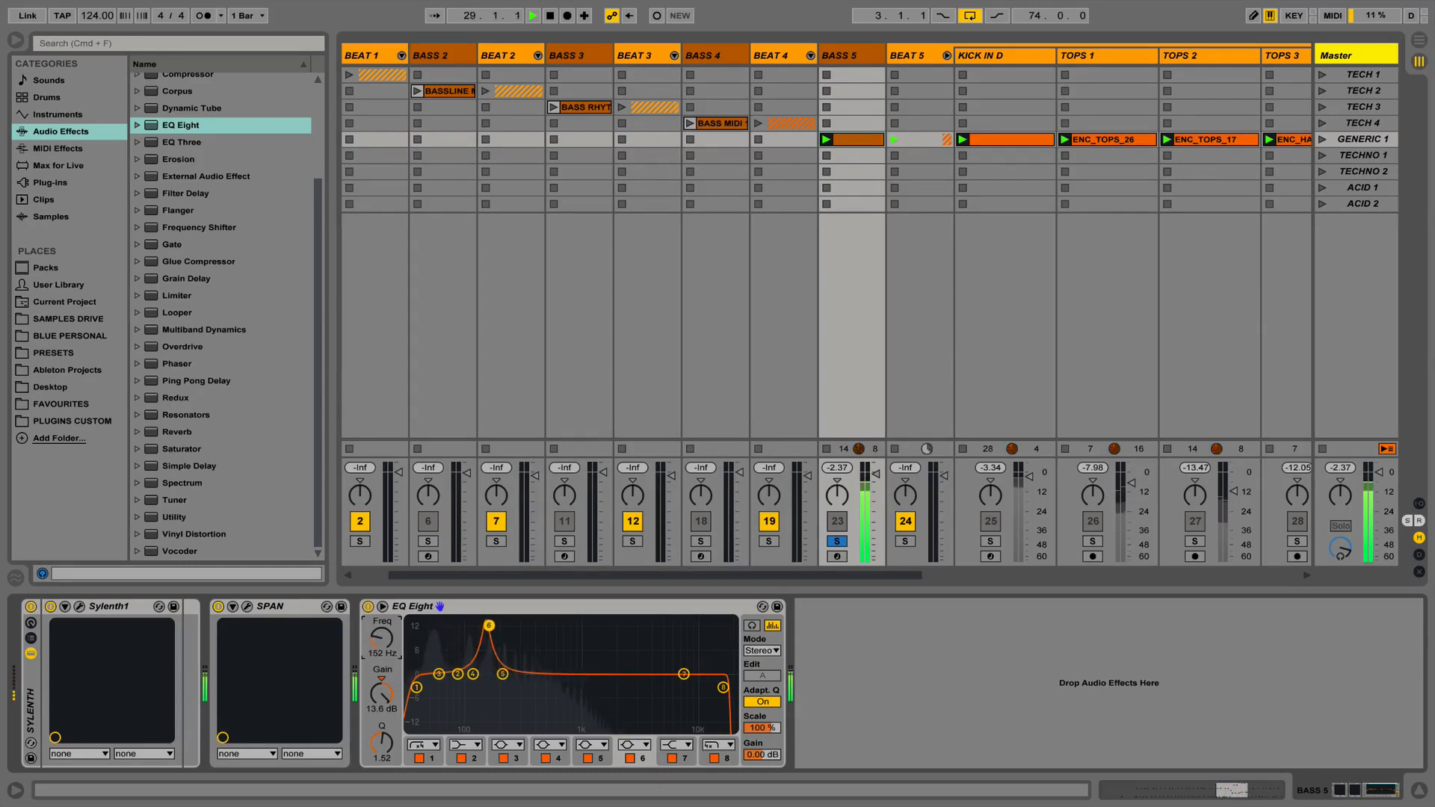
pyautogui.moveTo(381, 638); pyautogui.dragTo(381, 635)
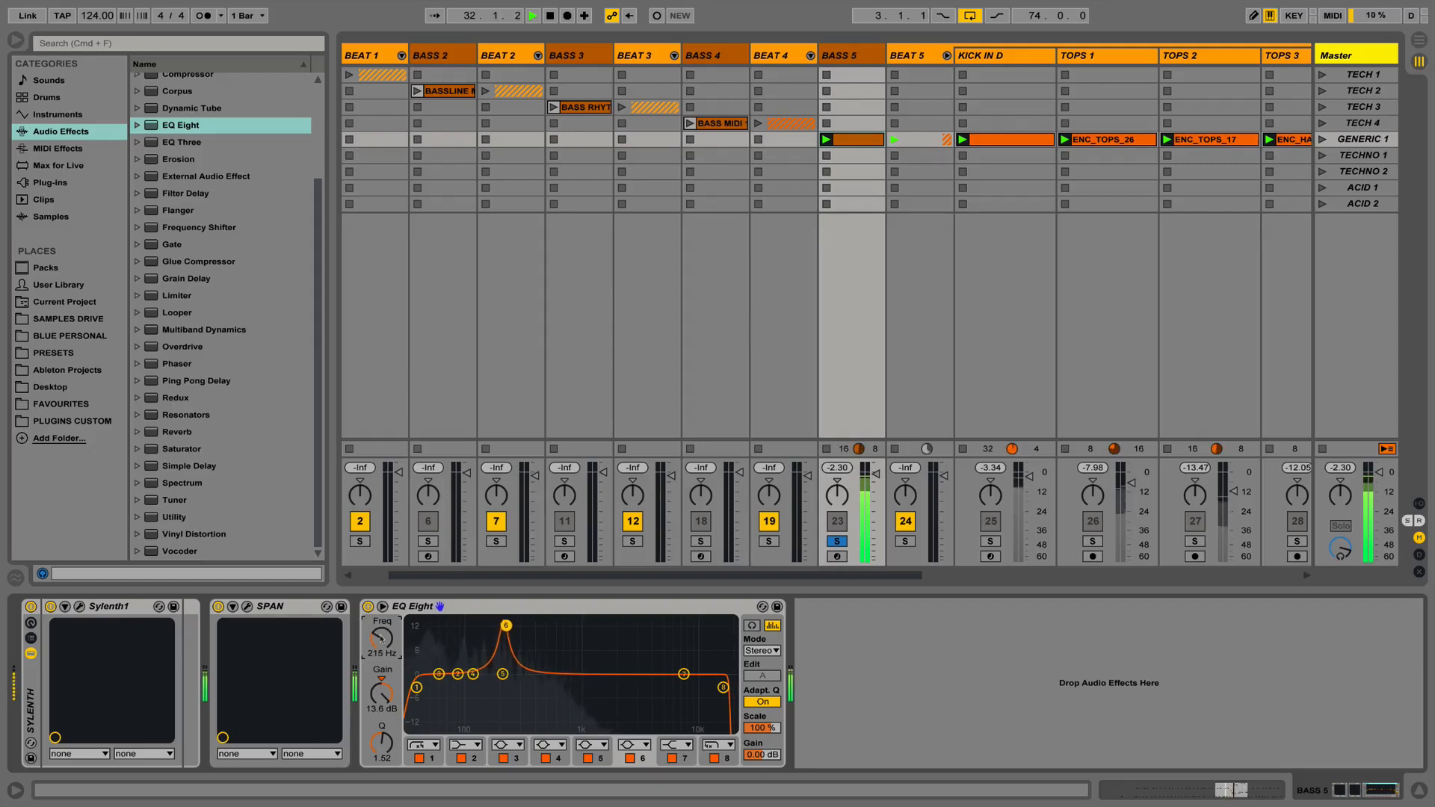
# Turn band 6 into a -6.00 dB cut with a Q of 4.72, using EQ Eight's enlarged display.
pyautogui.moveTo(381, 694); pyautogui.dragTo(384, 746)
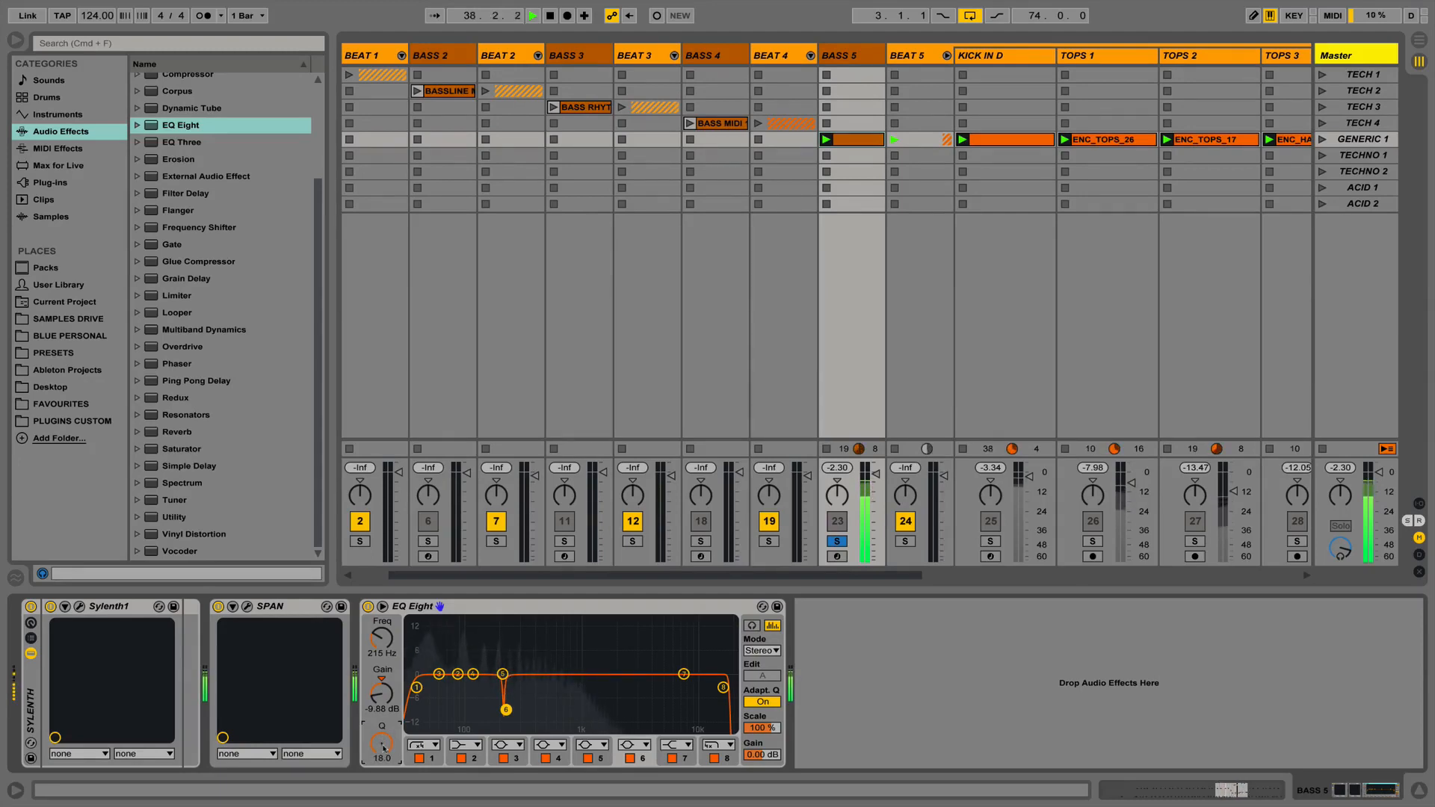
pyautogui.doubleClick(606, 649)
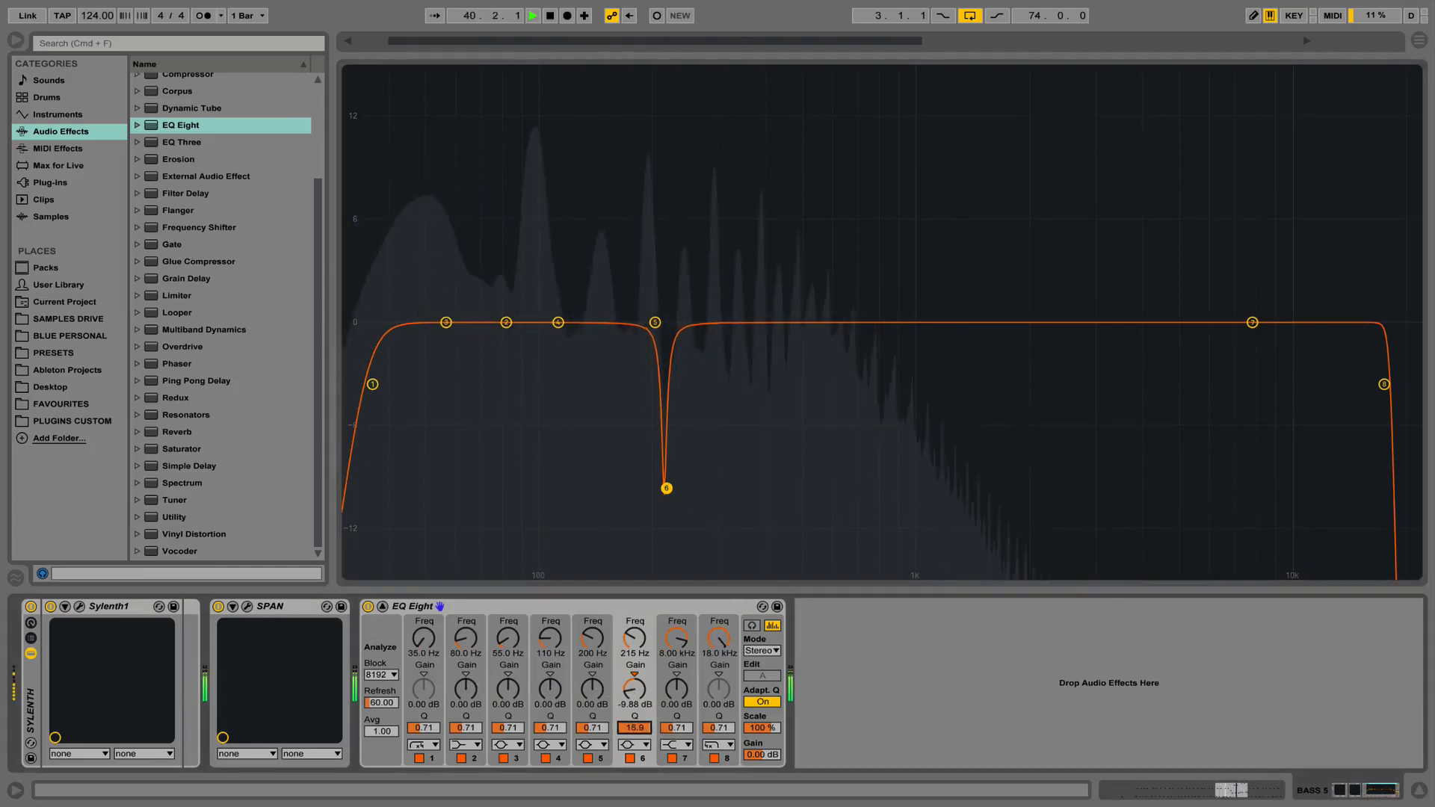
pyautogui.moveTo(634, 728); pyautogui.dragTo(634, 749)
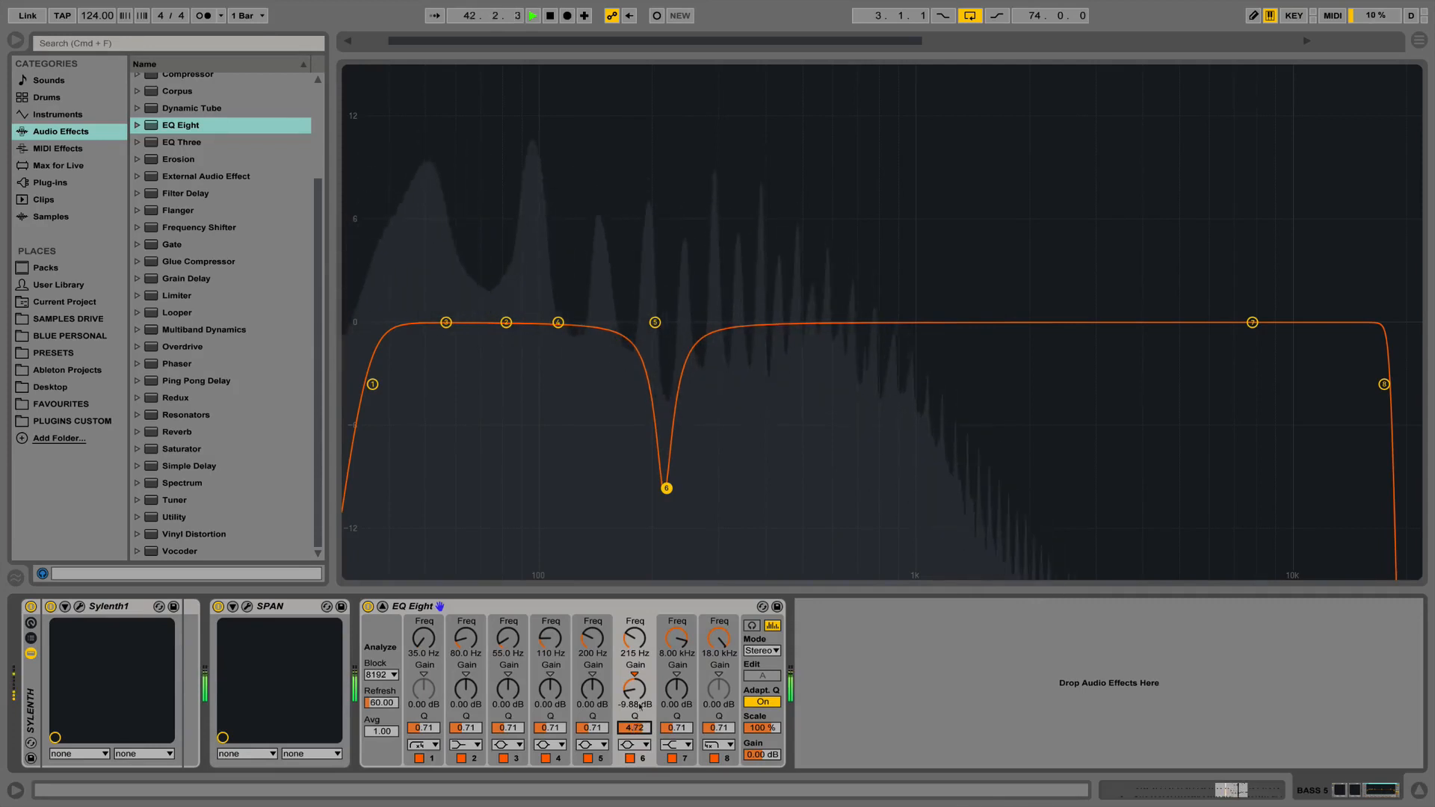
pyautogui.moveTo(632, 695); pyautogui.dragTo(631, 675)
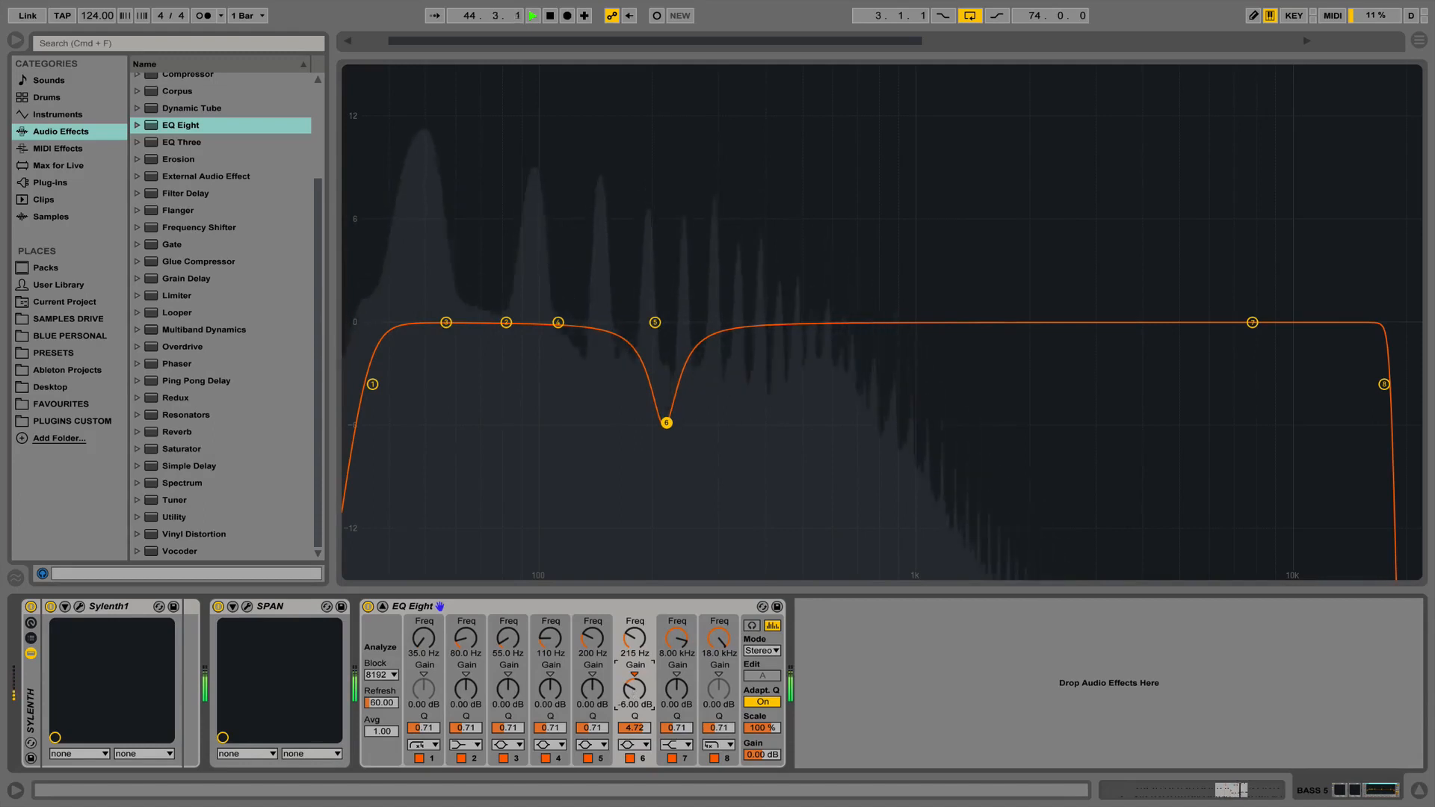
# Compare the bass with band 6 switched off and on, and stop playback with the band active.
pyautogui.click(629, 758)
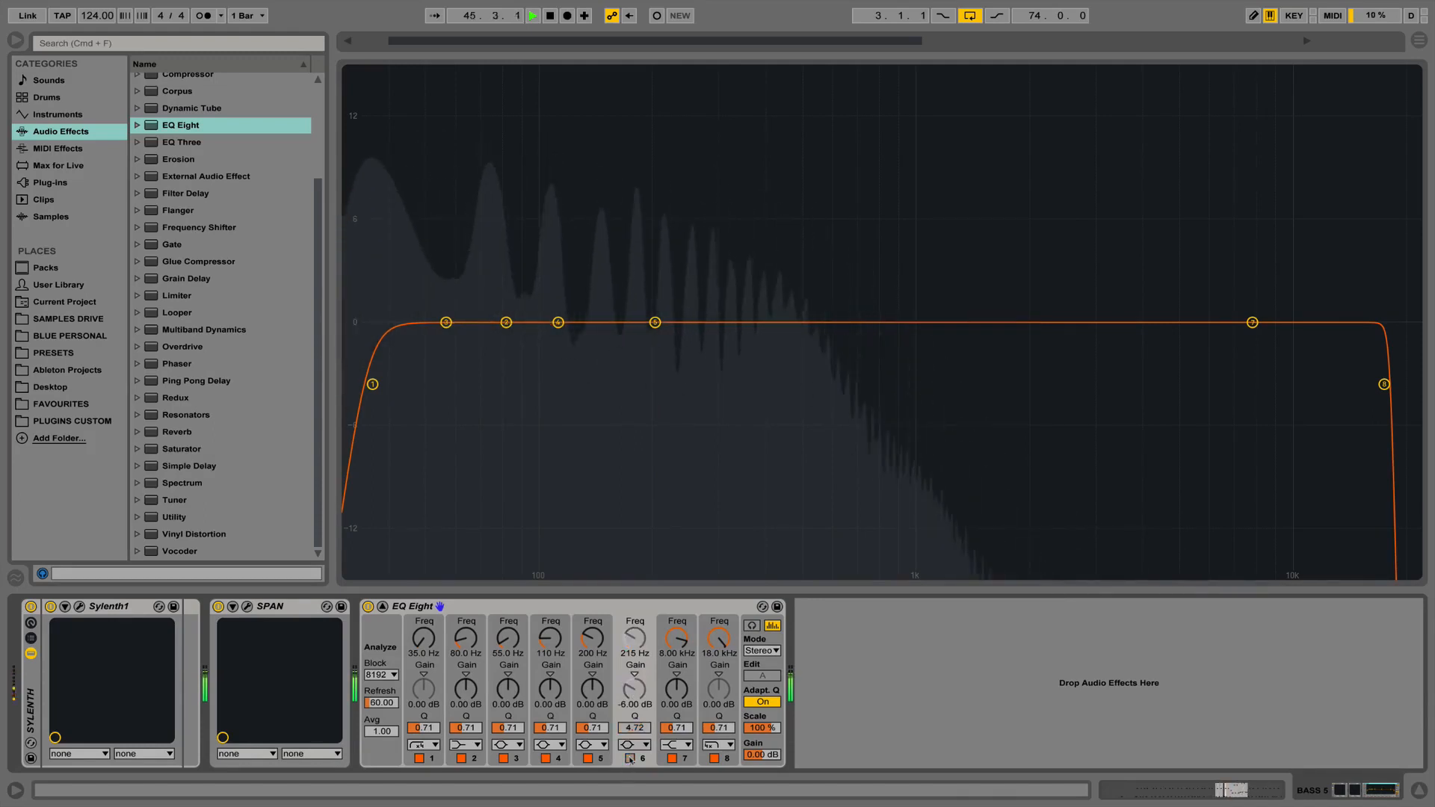
pyautogui.click(630, 759)
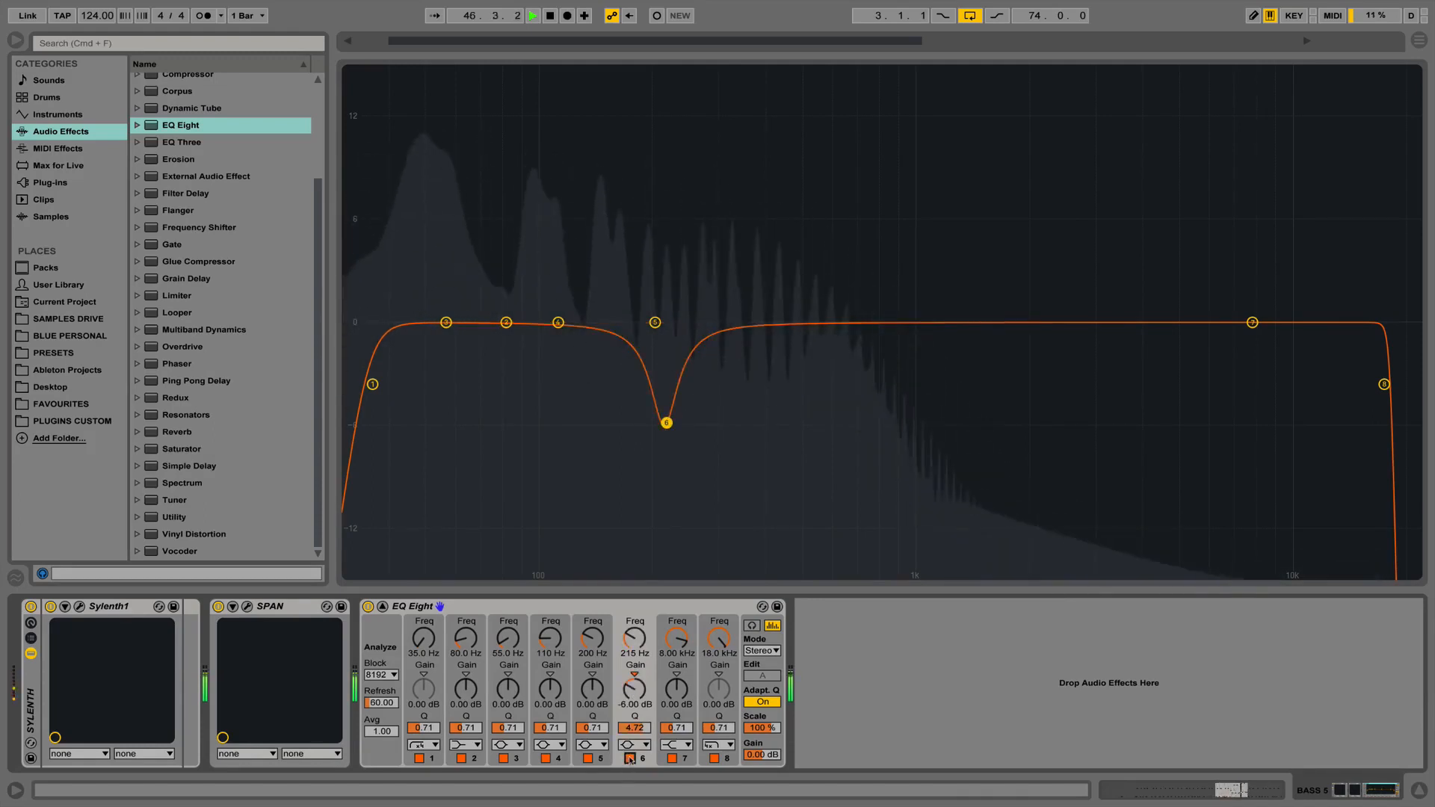
pyautogui.press('space')
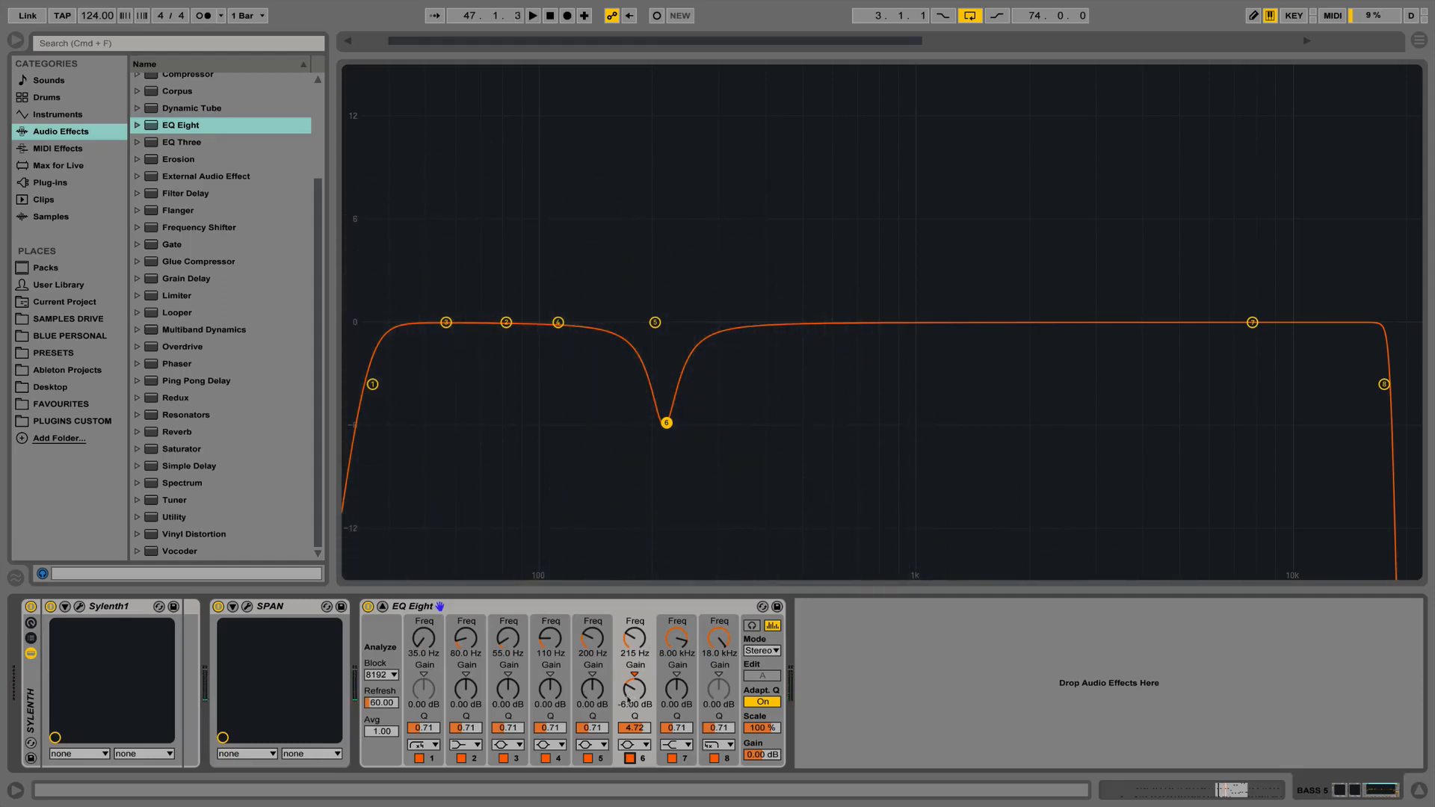
# Set band 6's gain to -5.29 dB, keeping EQ Eight's enlarged display open.
pyautogui.moveTo(630, 698)
pyautogui.mouseDown()
pyautogui.moveTo(630, 725)
pyautogui.moveTo(629, 694)
pyautogui.mouseUp()
pyautogui.doubleClick(765, 569)
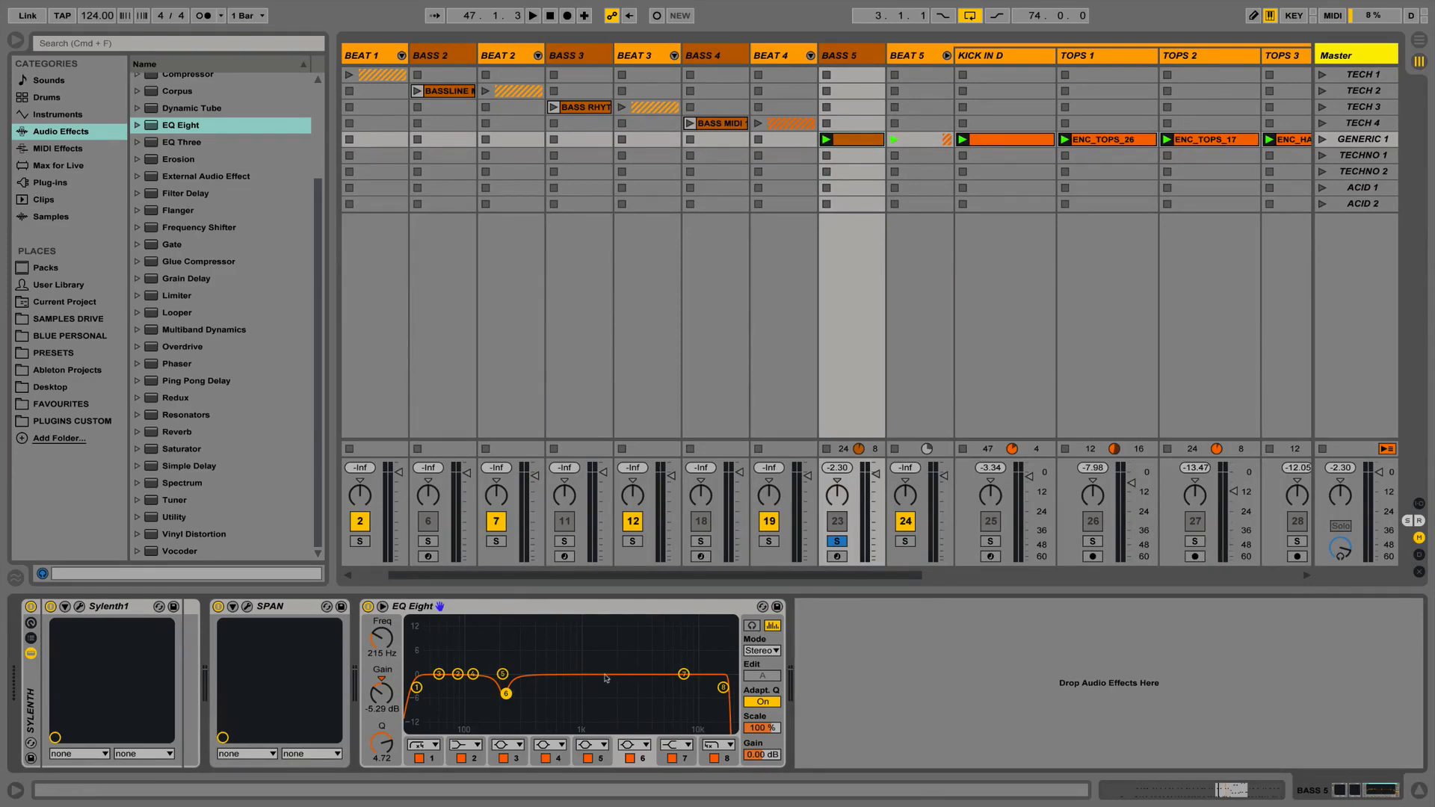
pyautogui.click(383, 606)
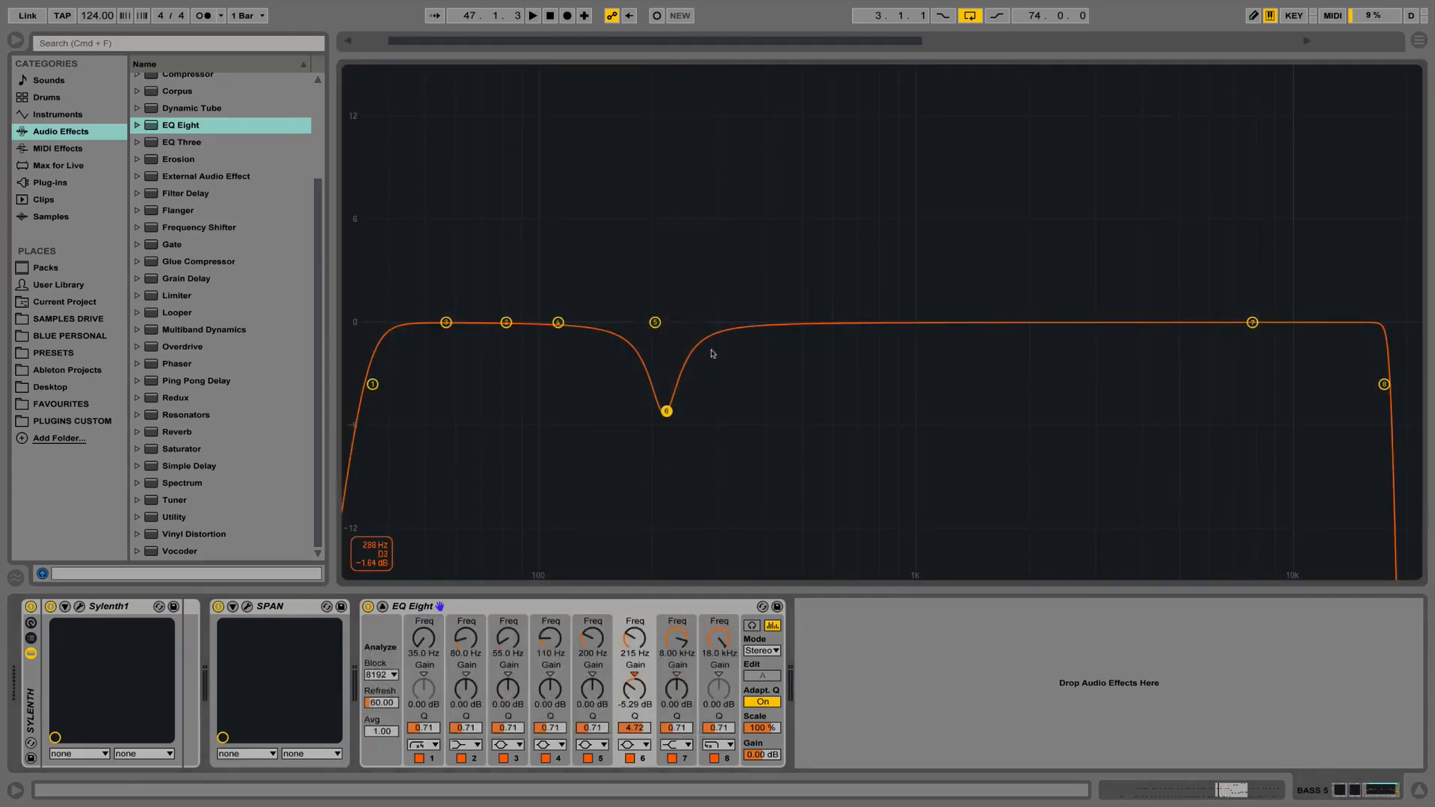
# Play the soloed bass and compare it with the whole EQ Eight bypassed and active, leaving the EQ active.
pyautogui.press('space')
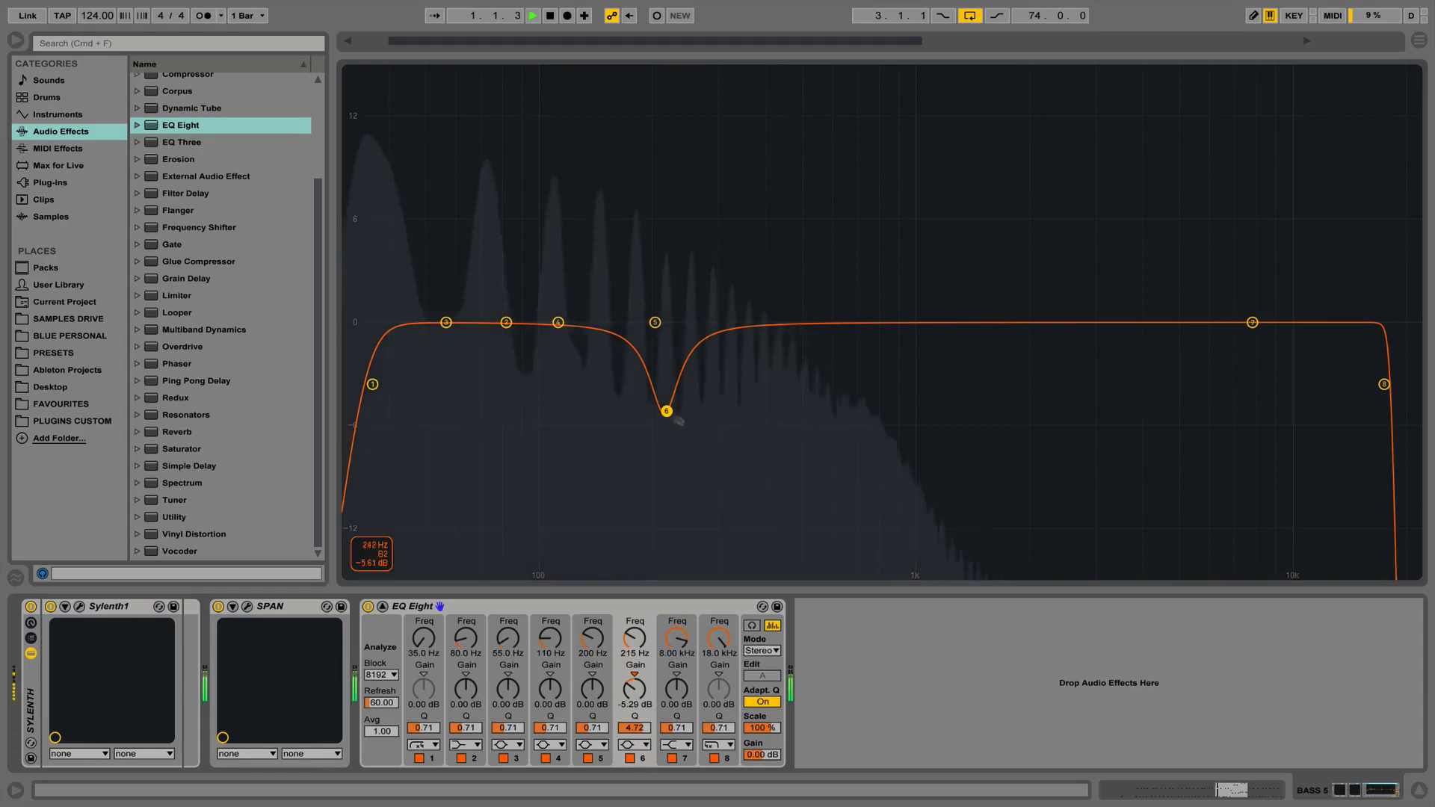
pyautogui.click(368, 606)
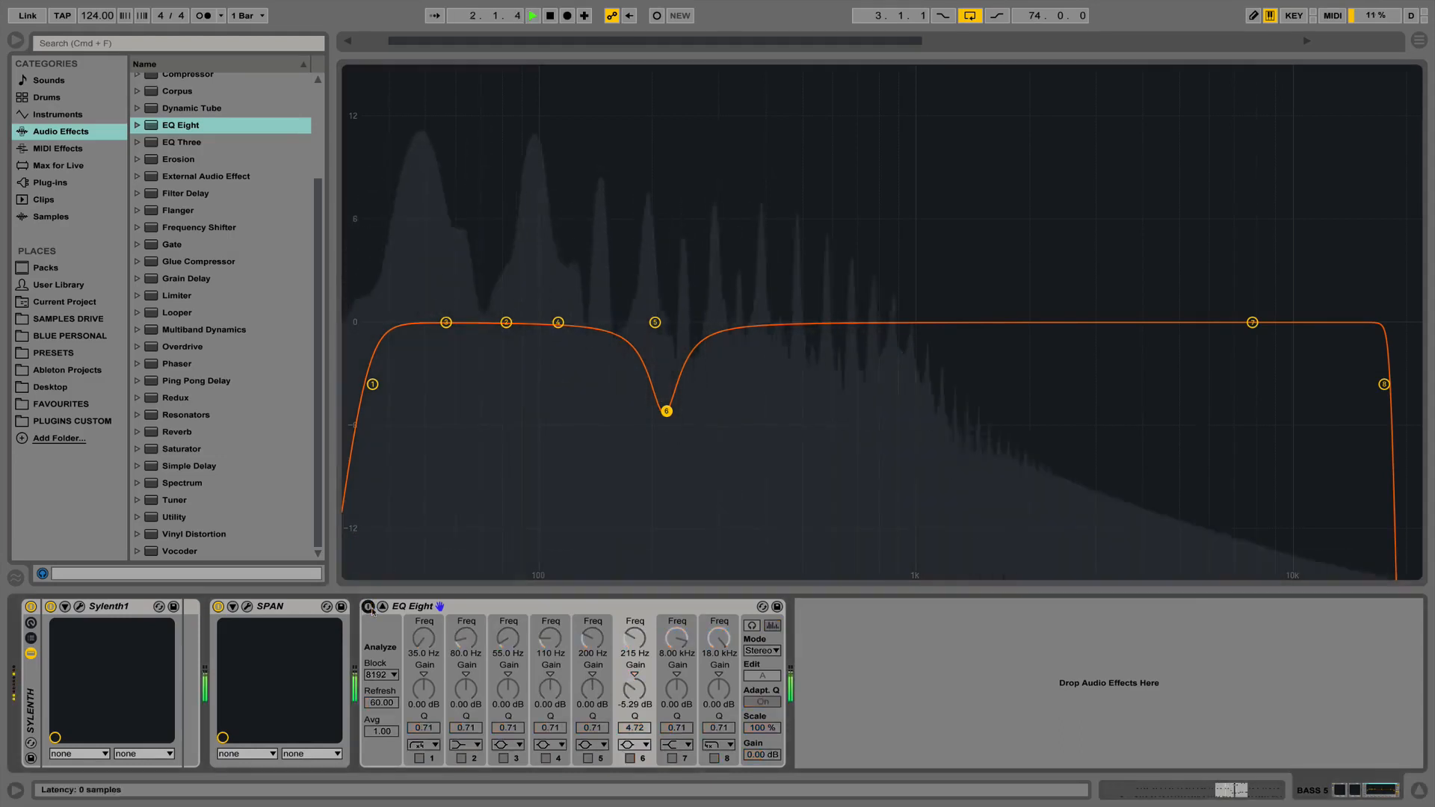
pyautogui.click(369, 606)
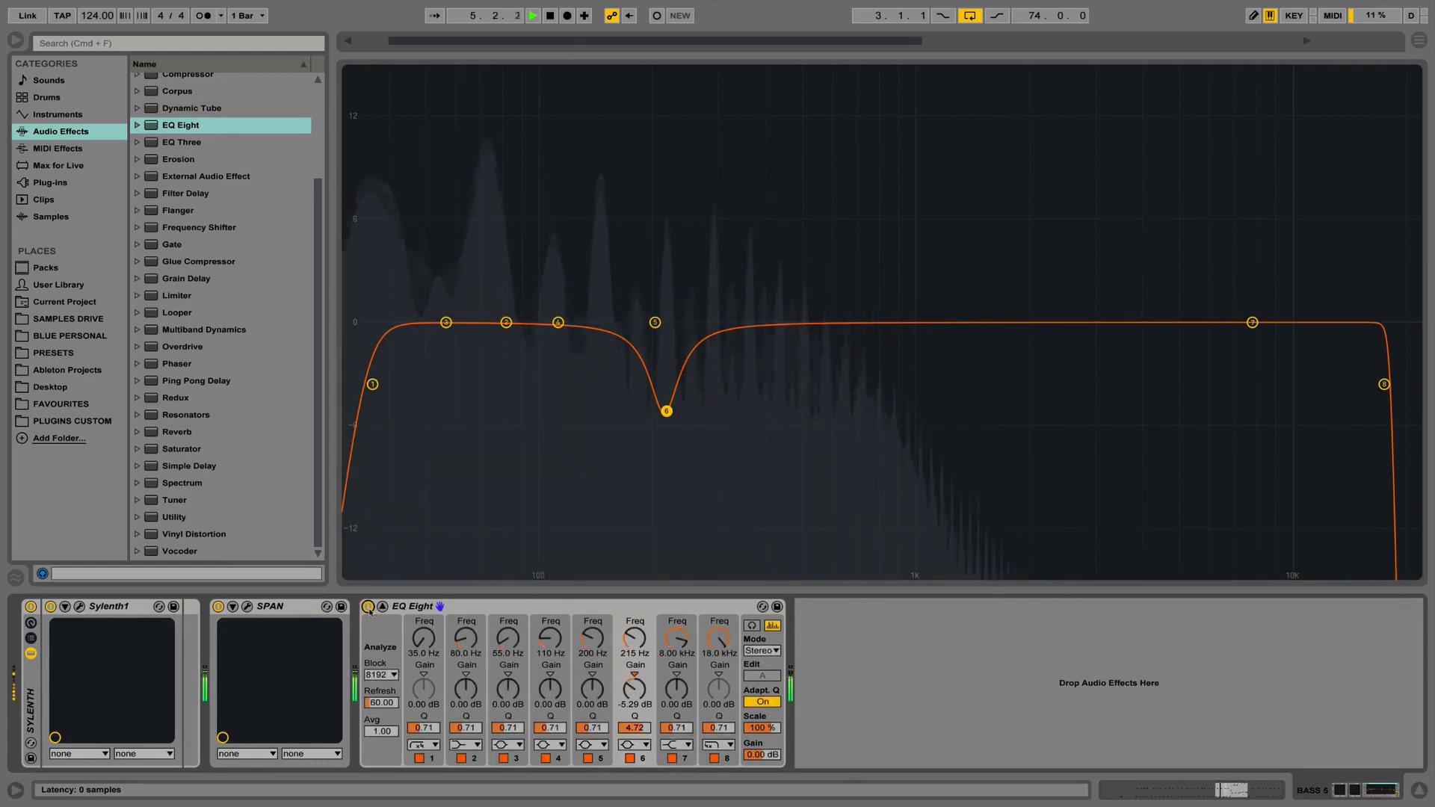
pyautogui.click(368, 606)
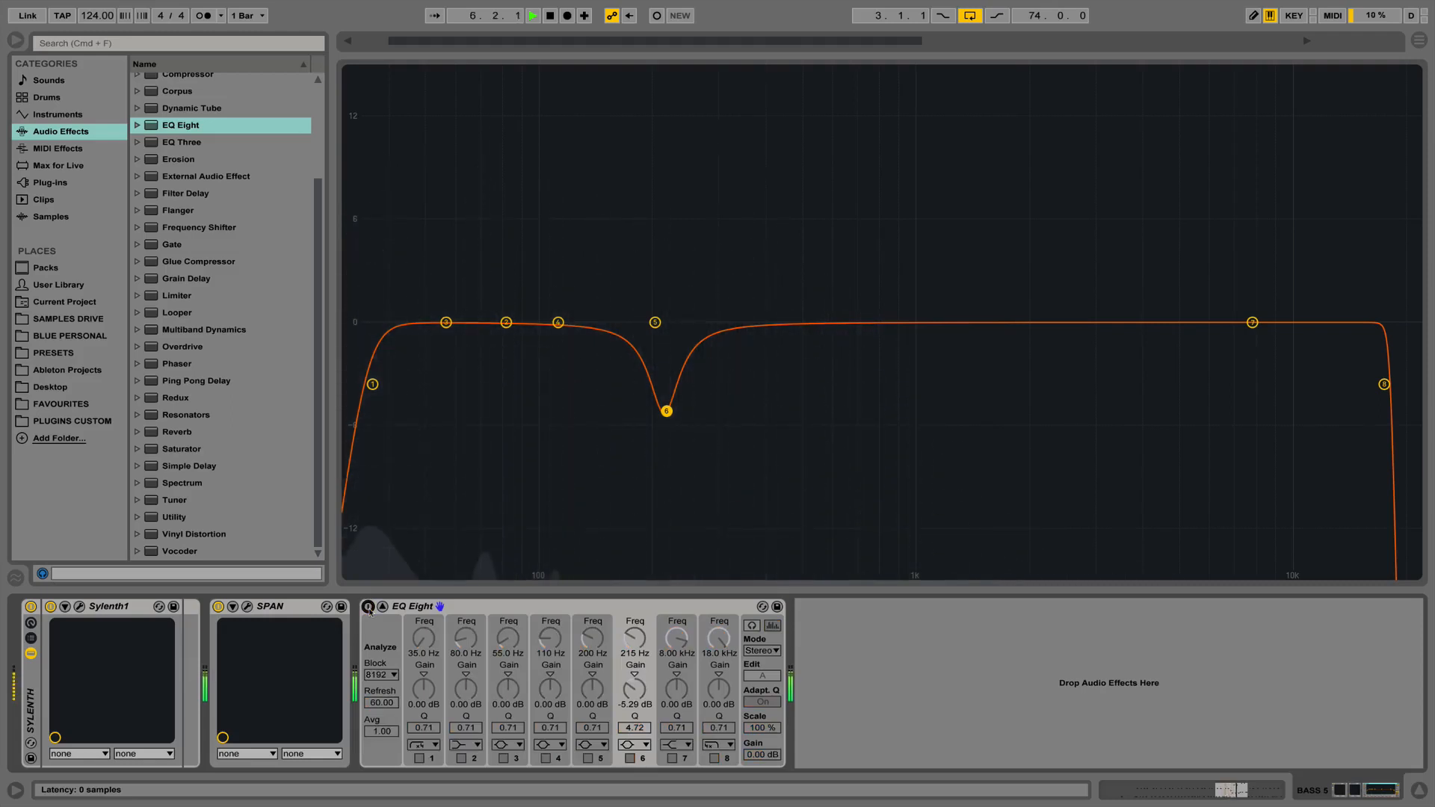
pyautogui.click(368, 607)
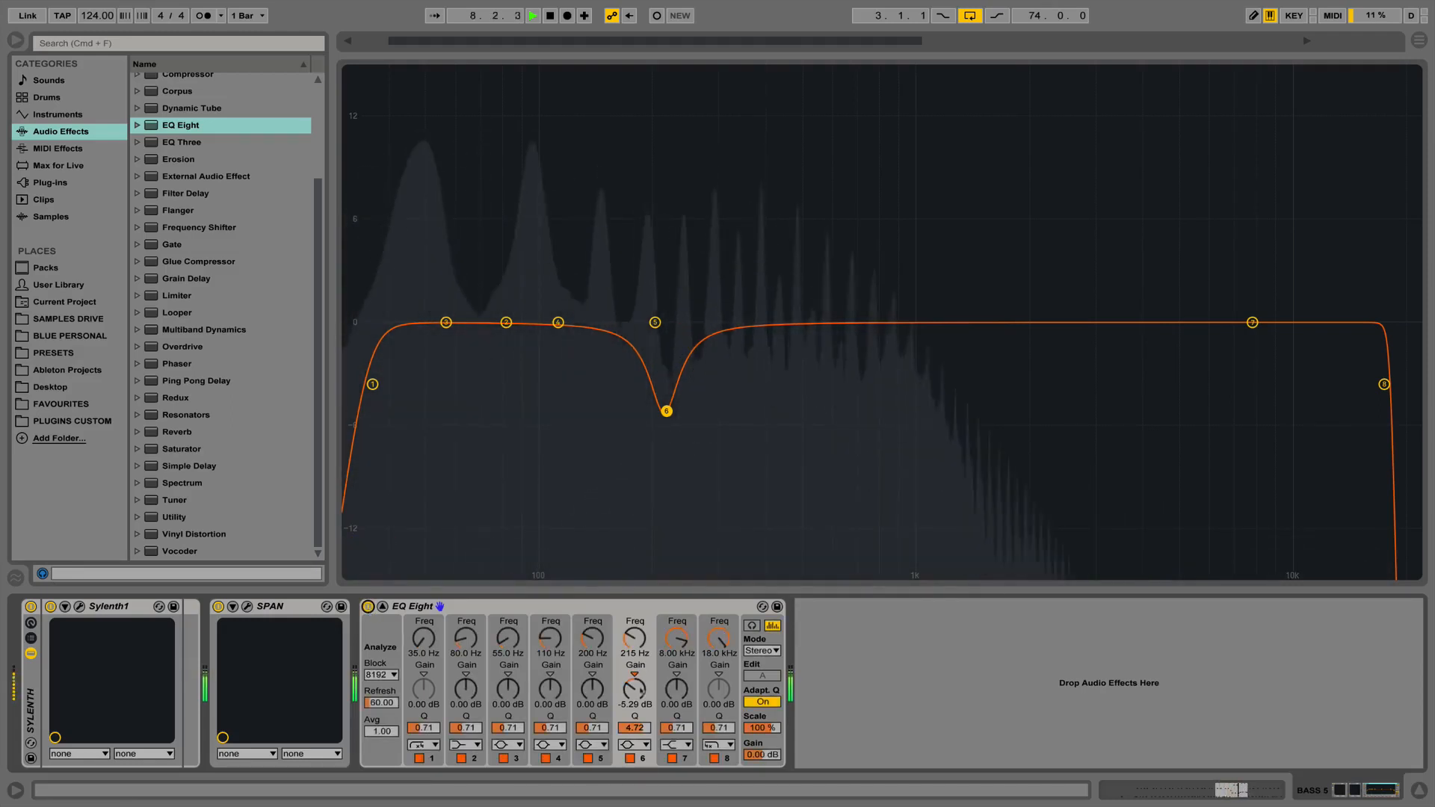
# Reduce band 6's cut to -3.57 dB and return from the enlarged EQ display to the session tracks with playback stopped.
pyautogui.moveTo(645, 698); pyautogui.dragTo(645, 689)
pyautogui.press('space')
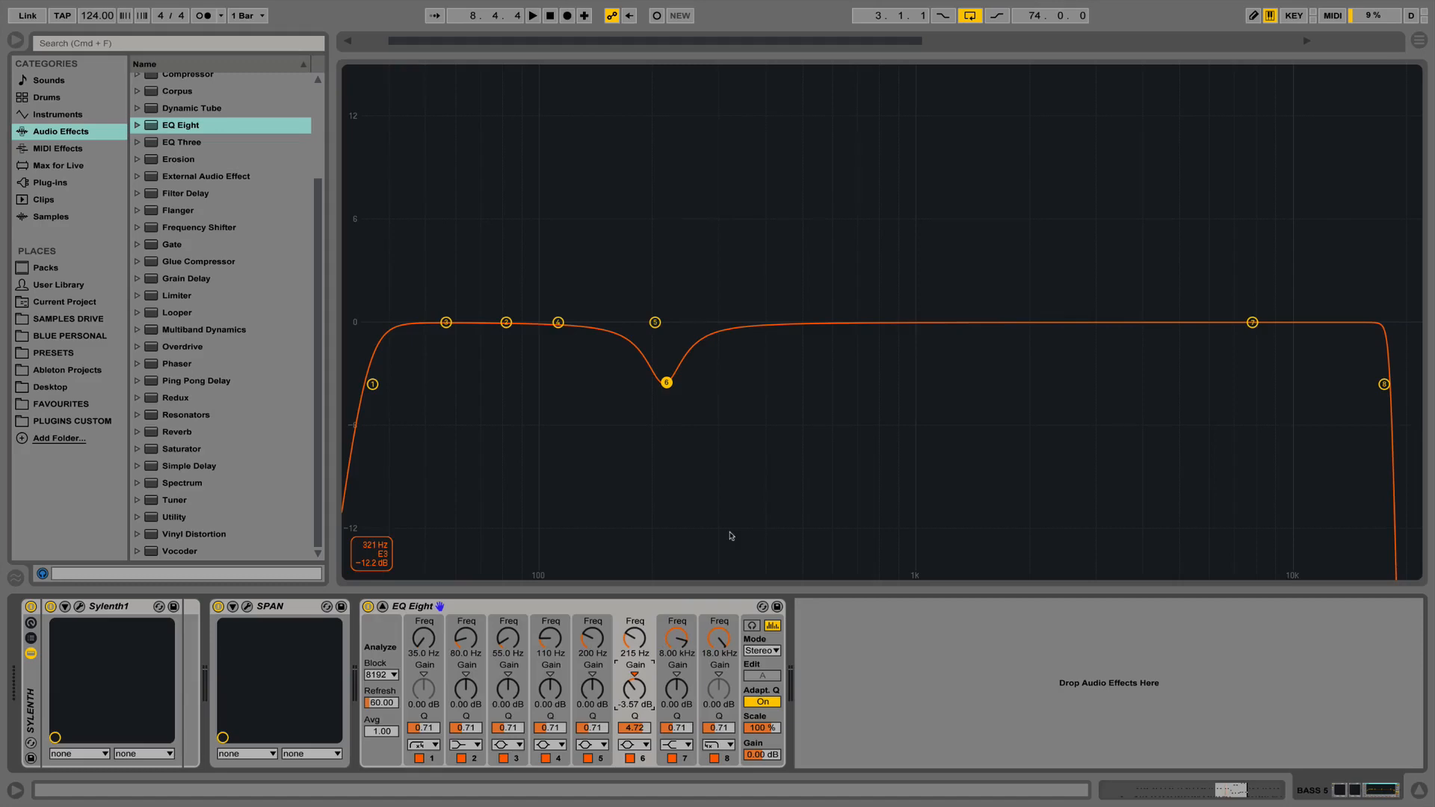
pyautogui.press('Tab')
pyautogui.hscroll(1, 731, 524)
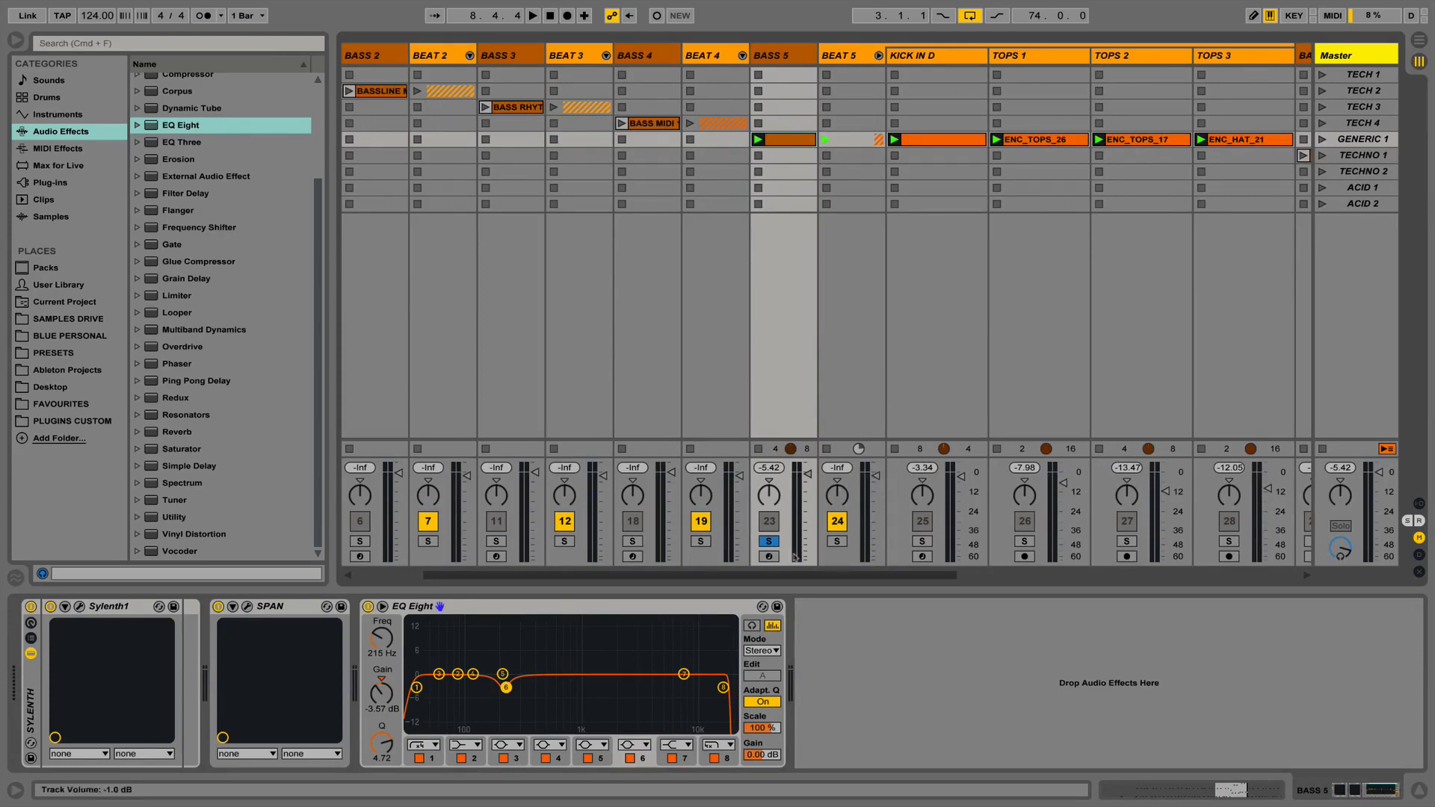
# Play the full mix with BASS 5 unsoloed, comparing it with that track muted and active, and leave the track active with playback stopped.
pyautogui.press('space')
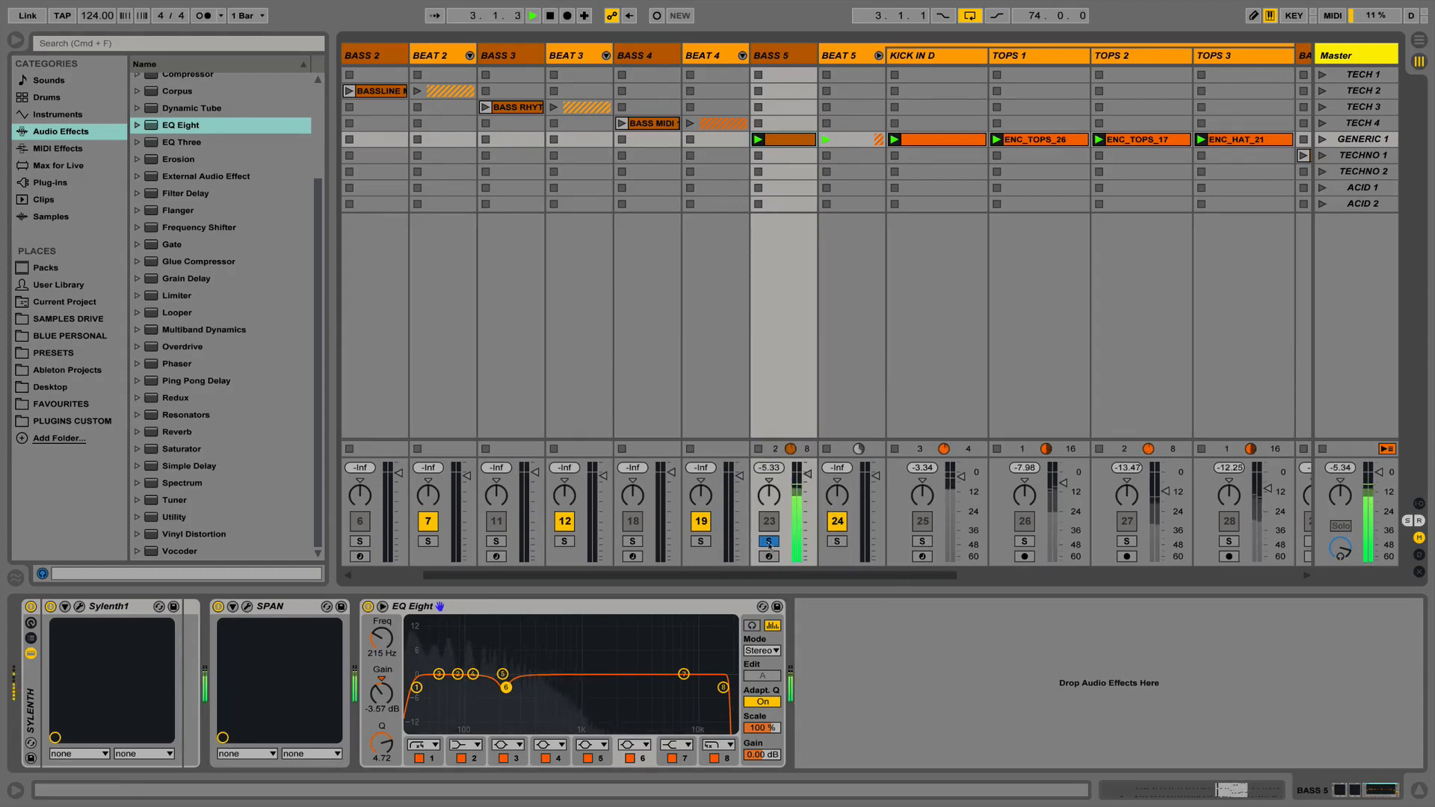
pyautogui.click(762, 541)
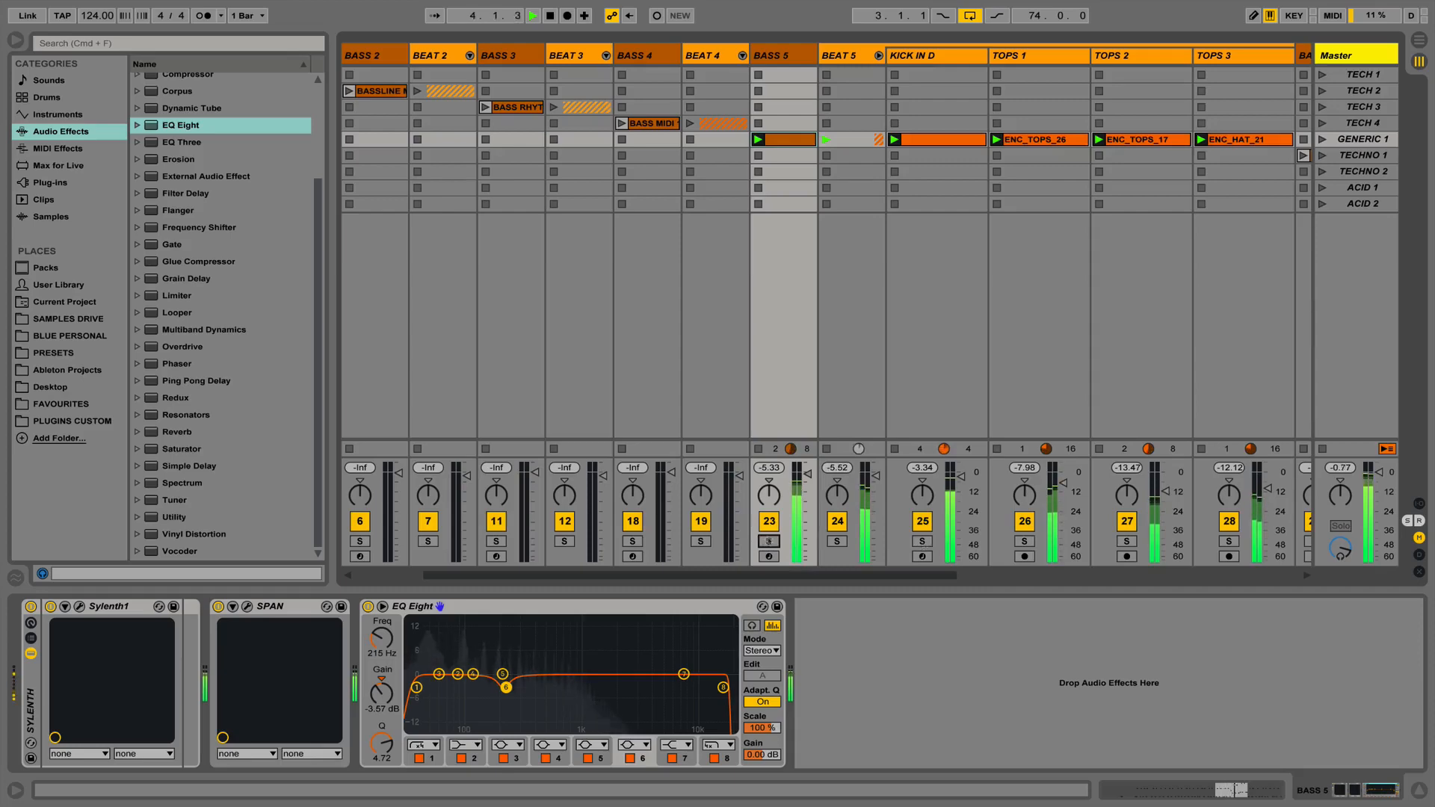
pyautogui.click(771, 524)
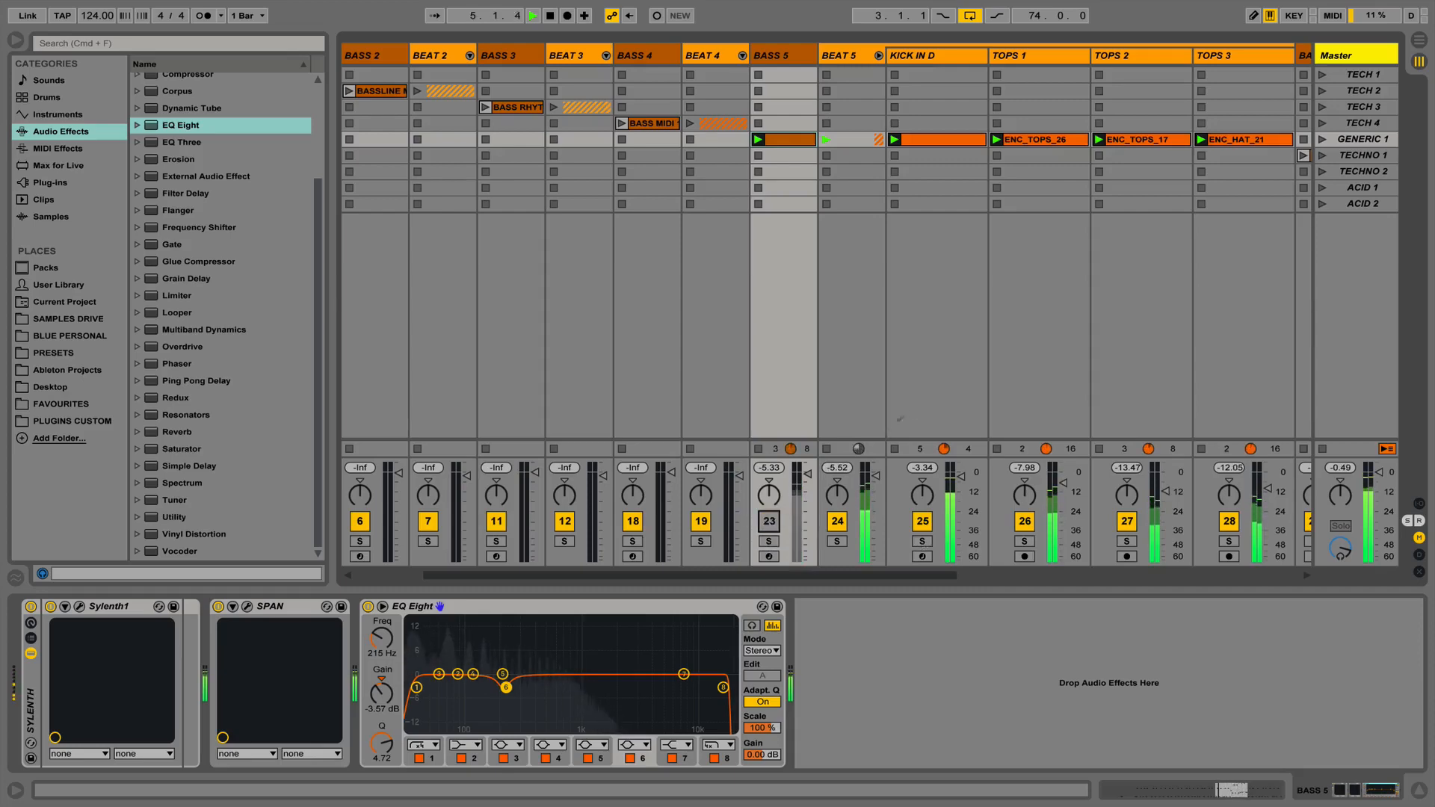
pyautogui.click(770, 521)
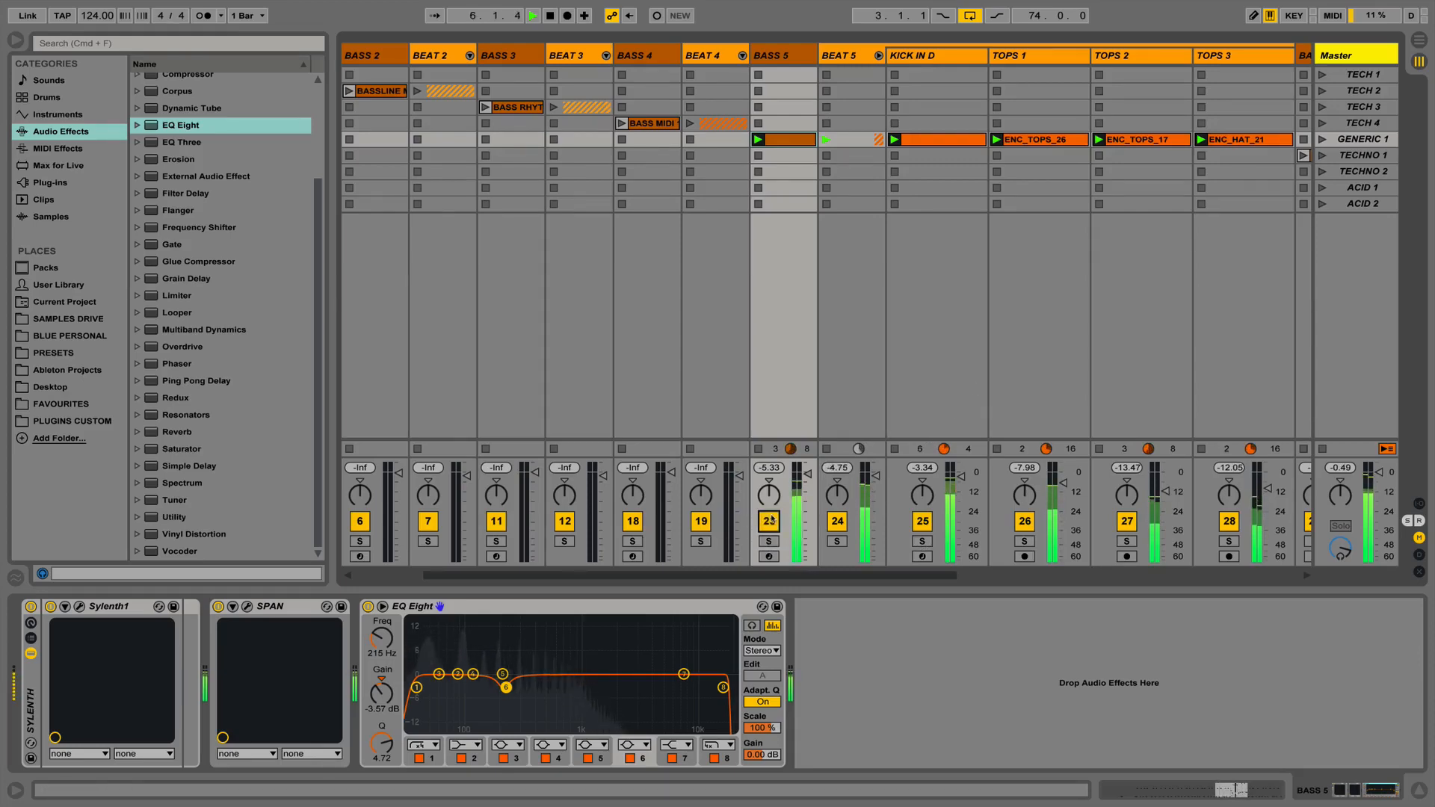
pyautogui.click(770, 522)
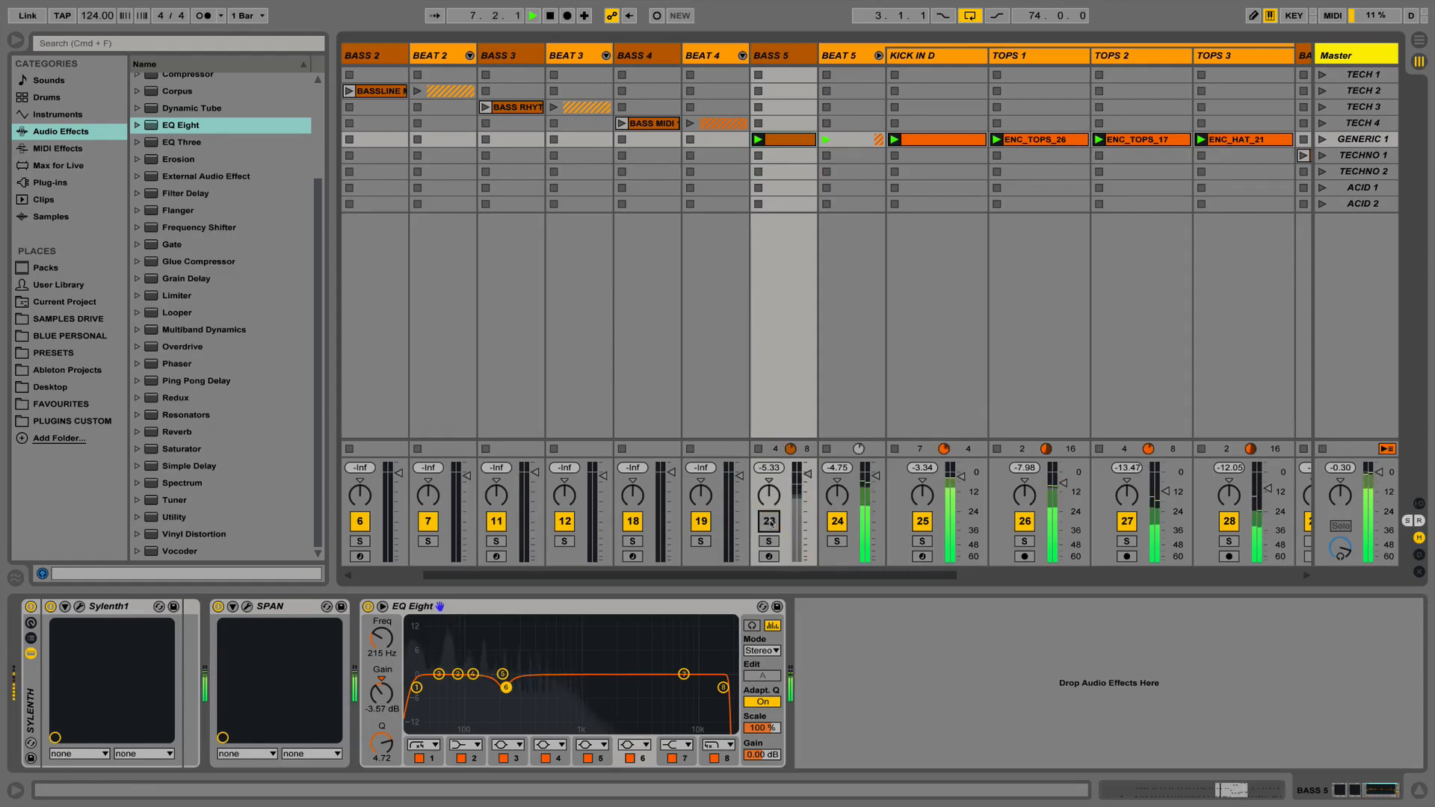
pyautogui.click(771, 522)
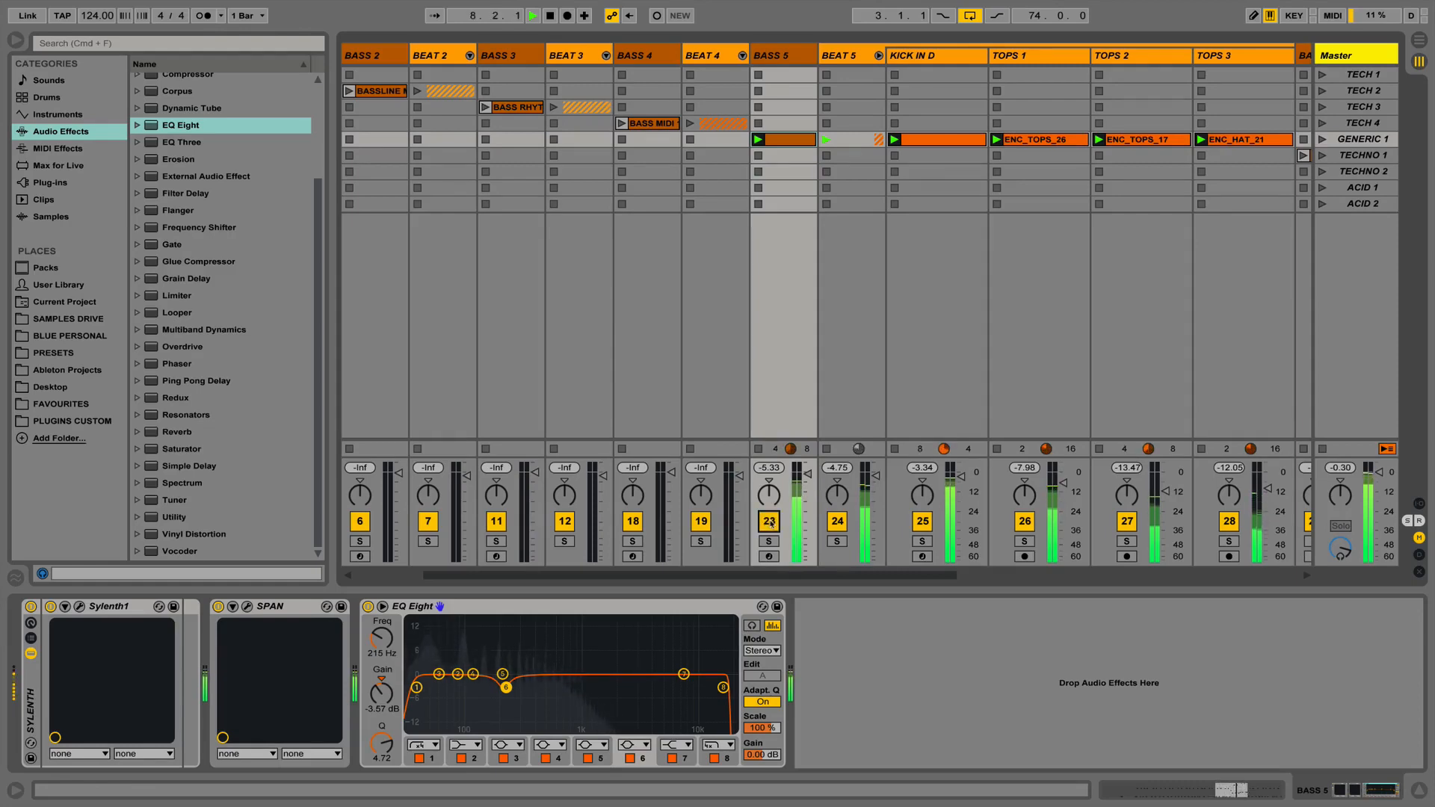
pyautogui.click(770, 523)
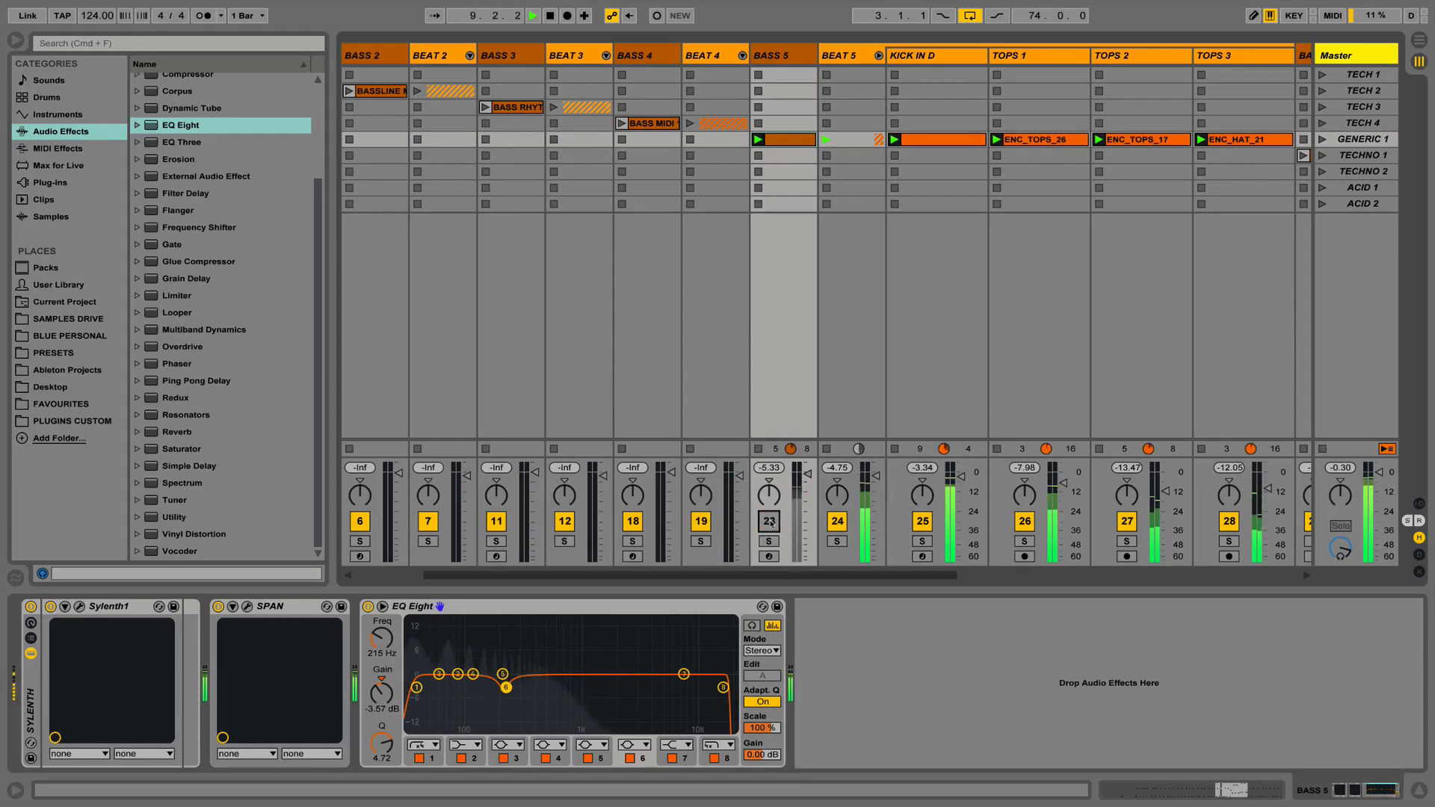
pyautogui.click(771, 522)
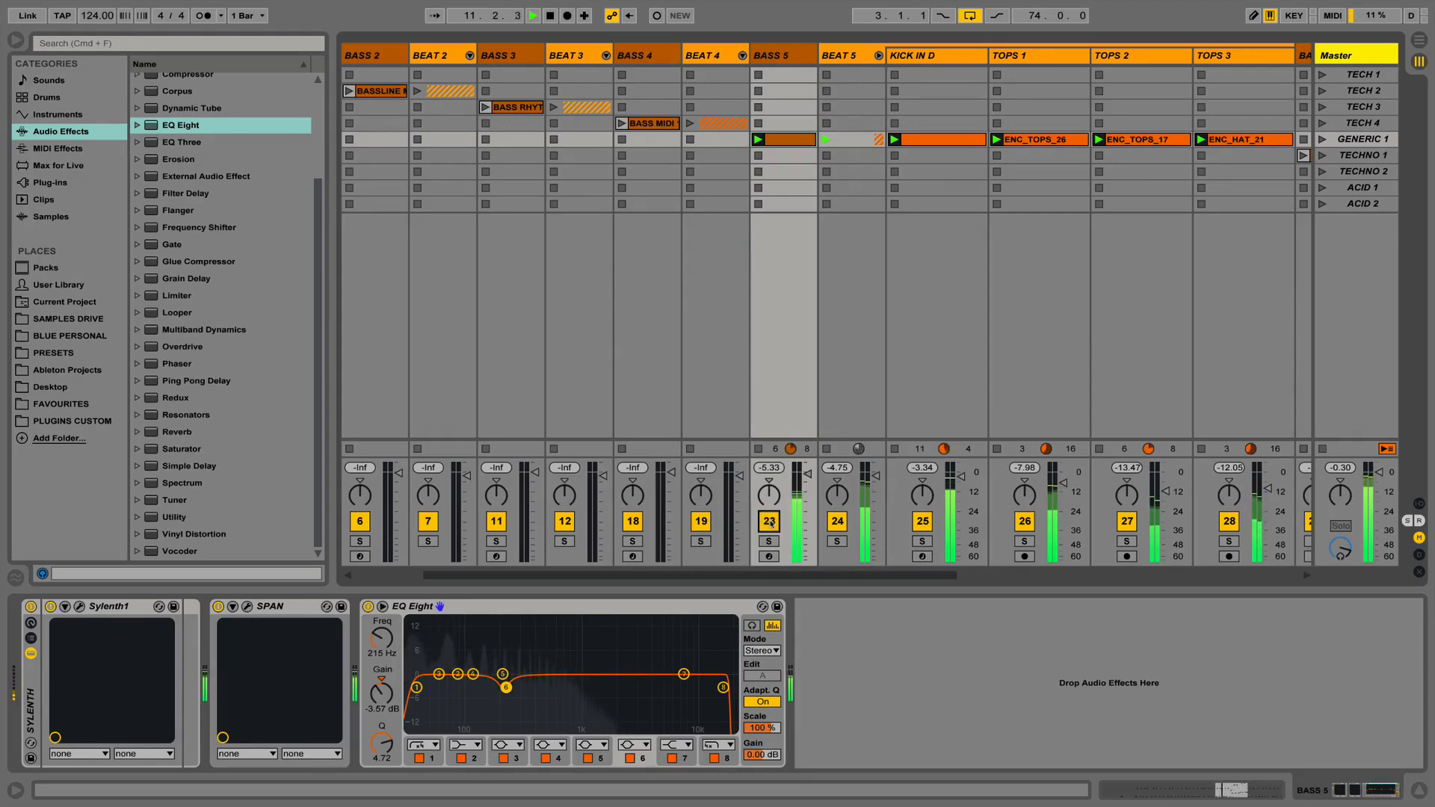
pyautogui.click(771, 522)
pyautogui.click(771, 523)
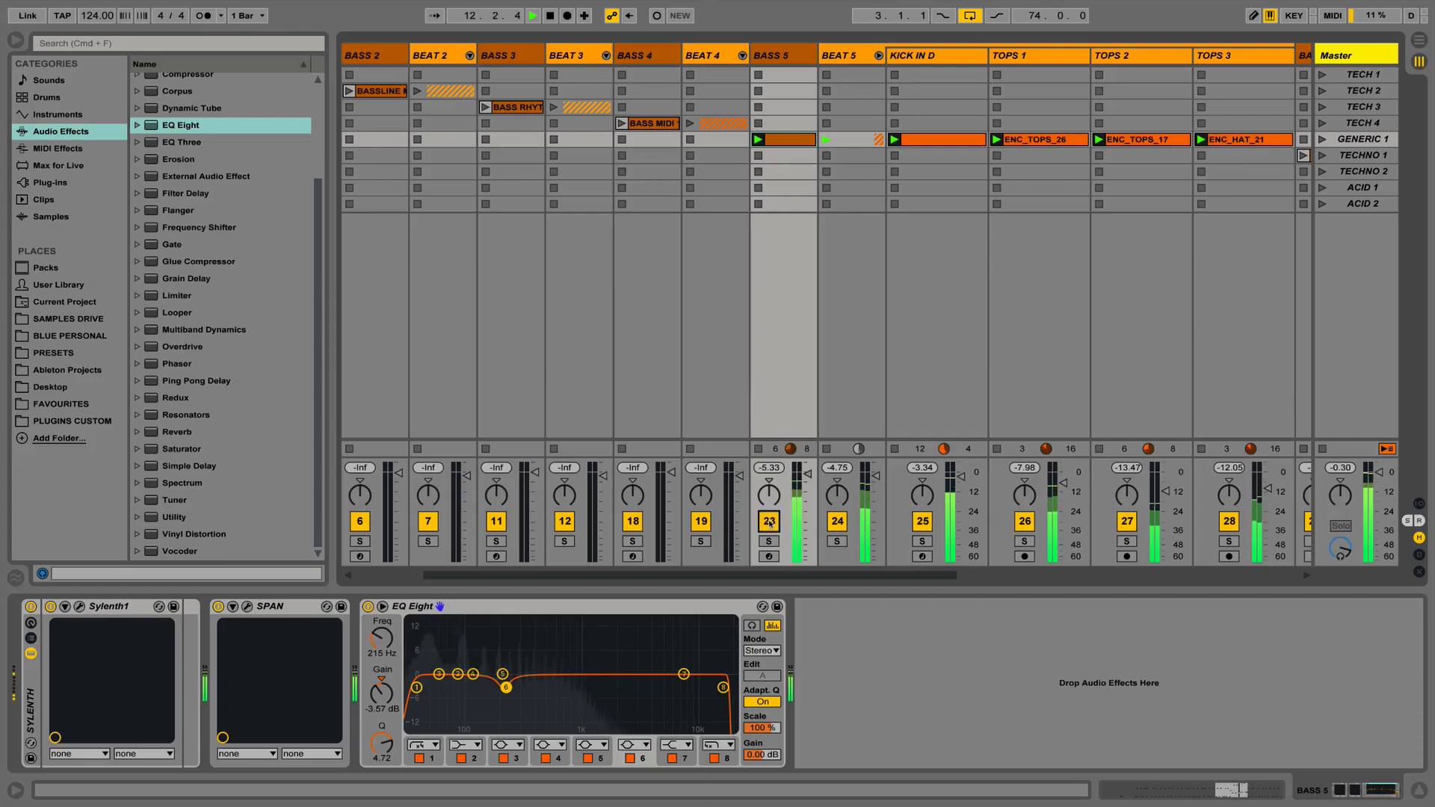
pyautogui.click(770, 522)
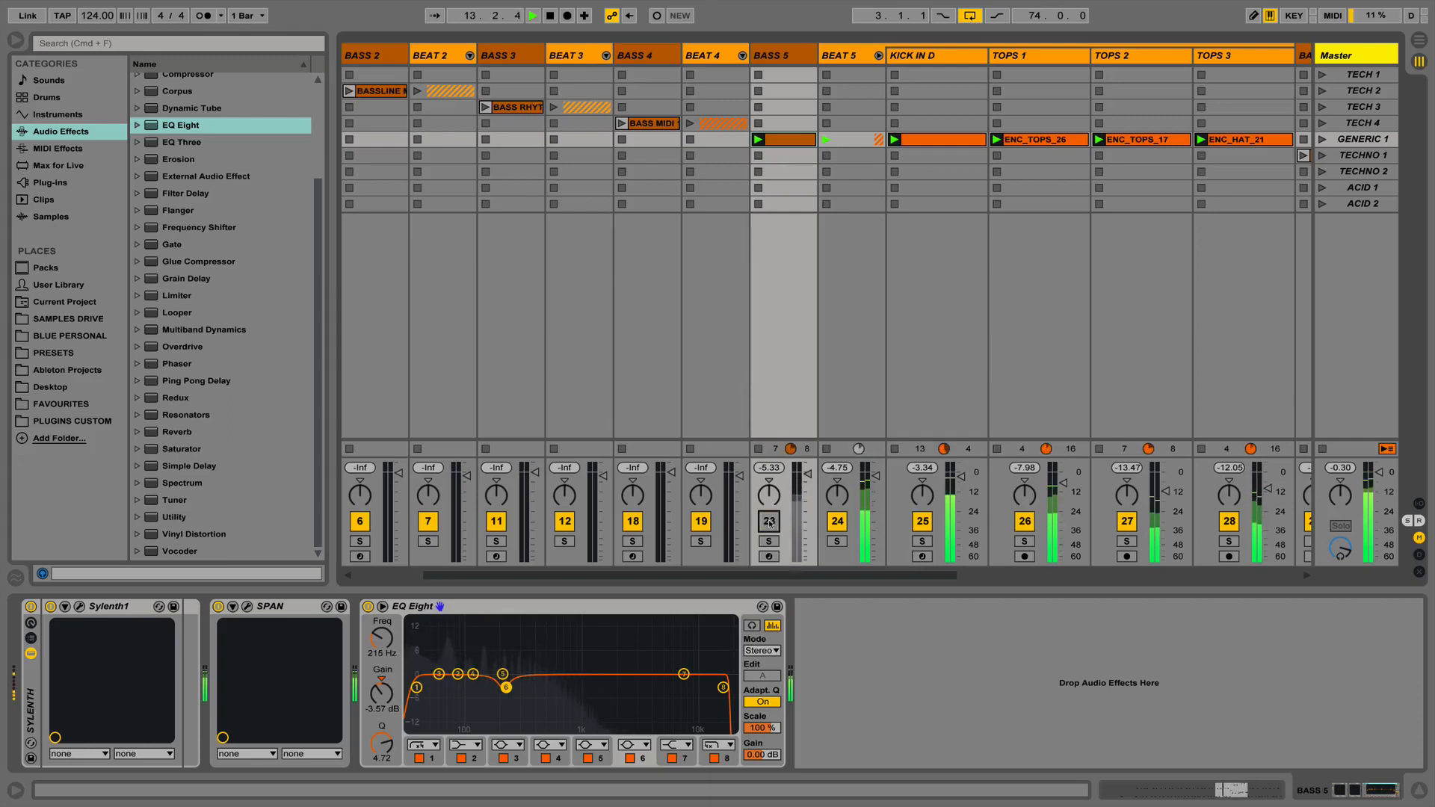
pyautogui.press('space')
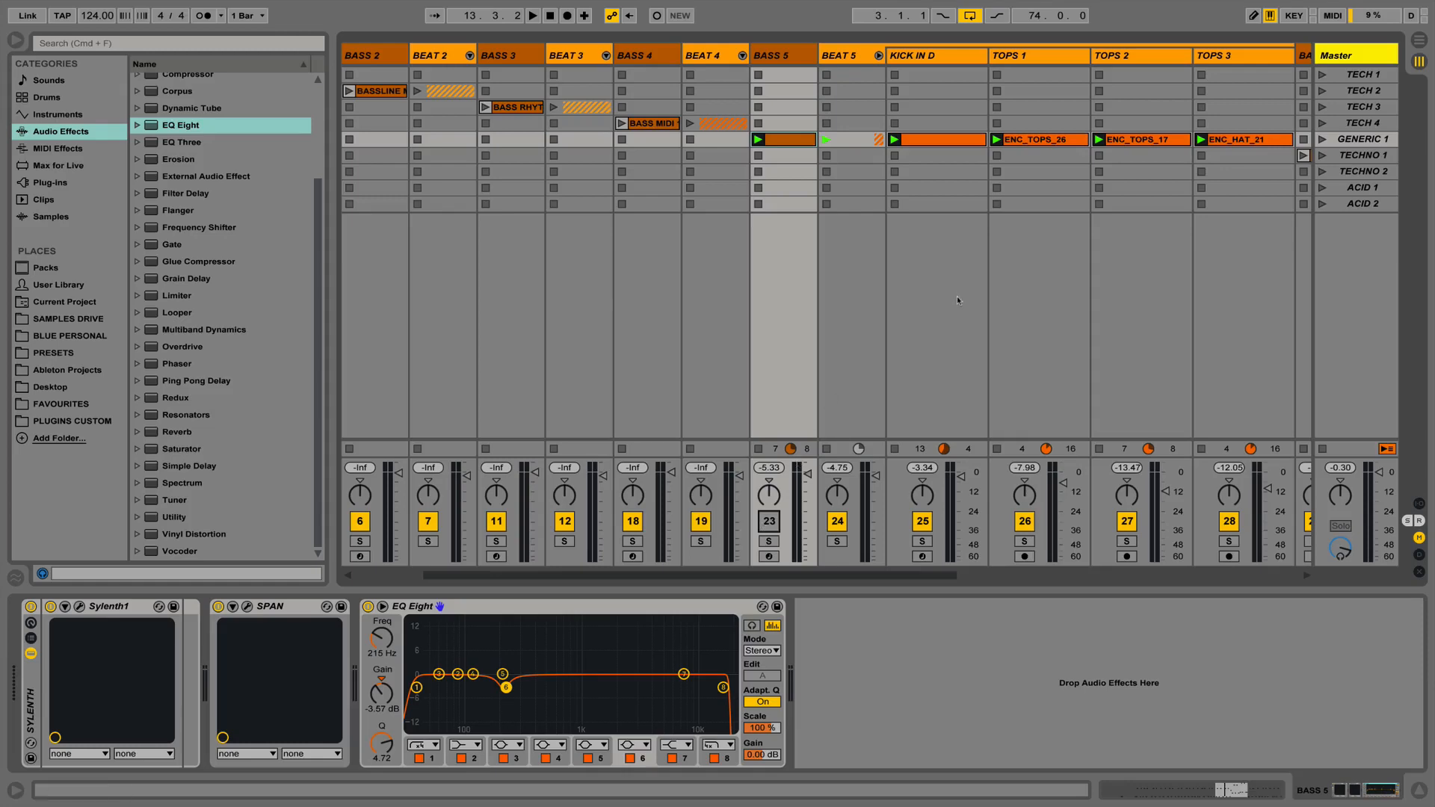
pyautogui.click(770, 521)
# Examine the bass spectrum in EQ Eight's enlarged display during a short playback, then return to the session tracks with playback stopped.
pyautogui.doubleClick(605, 651)
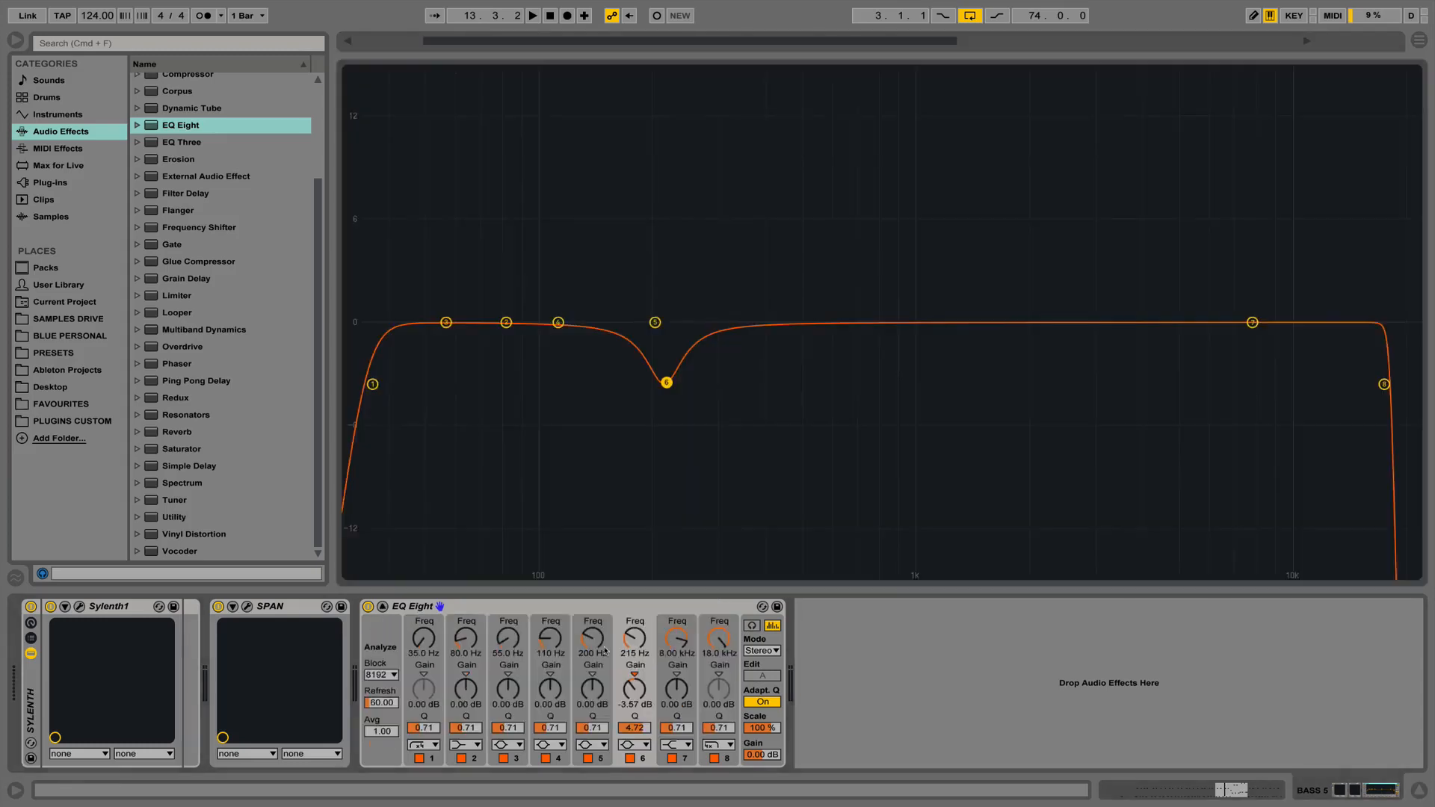
pyautogui.press('space')
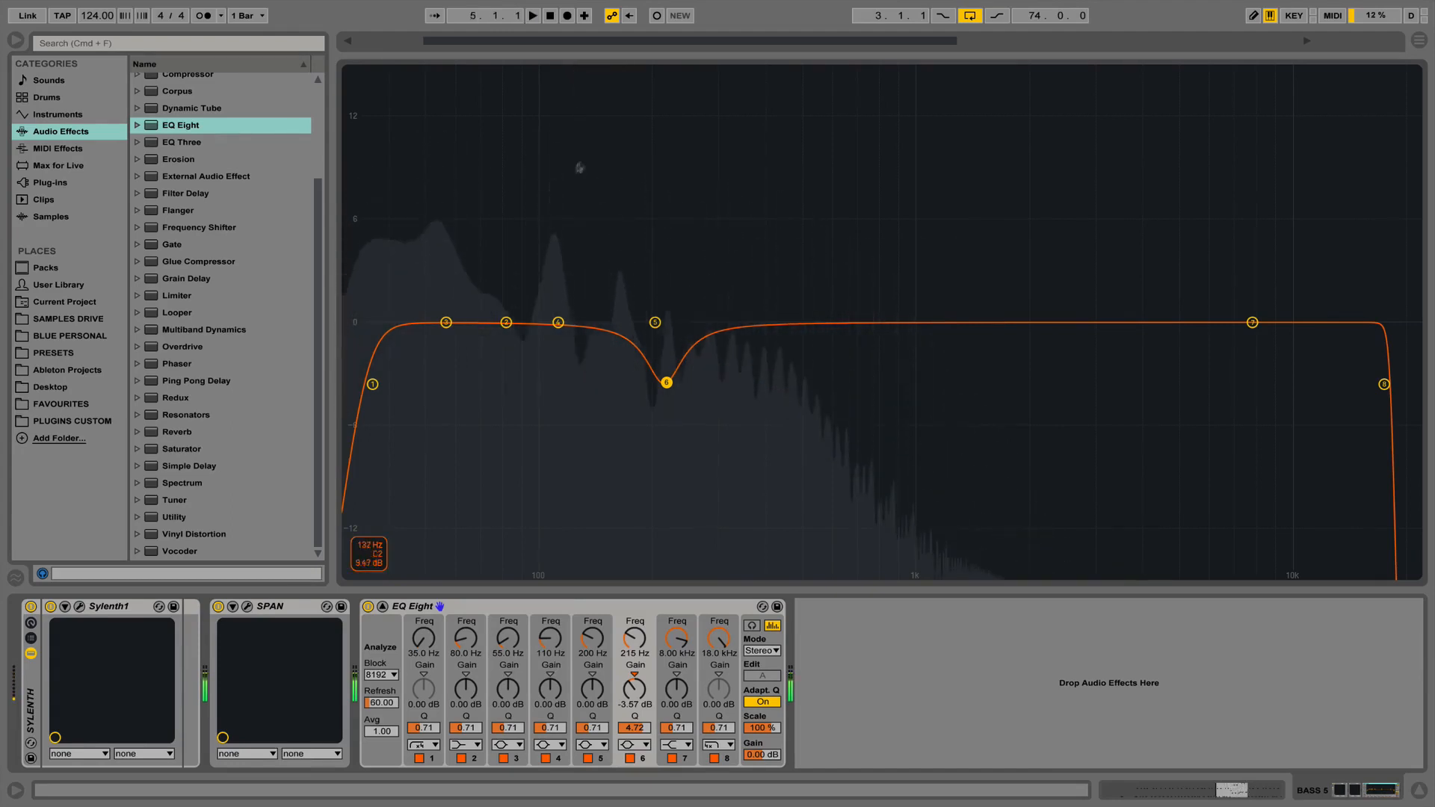
pyautogui.press('space')
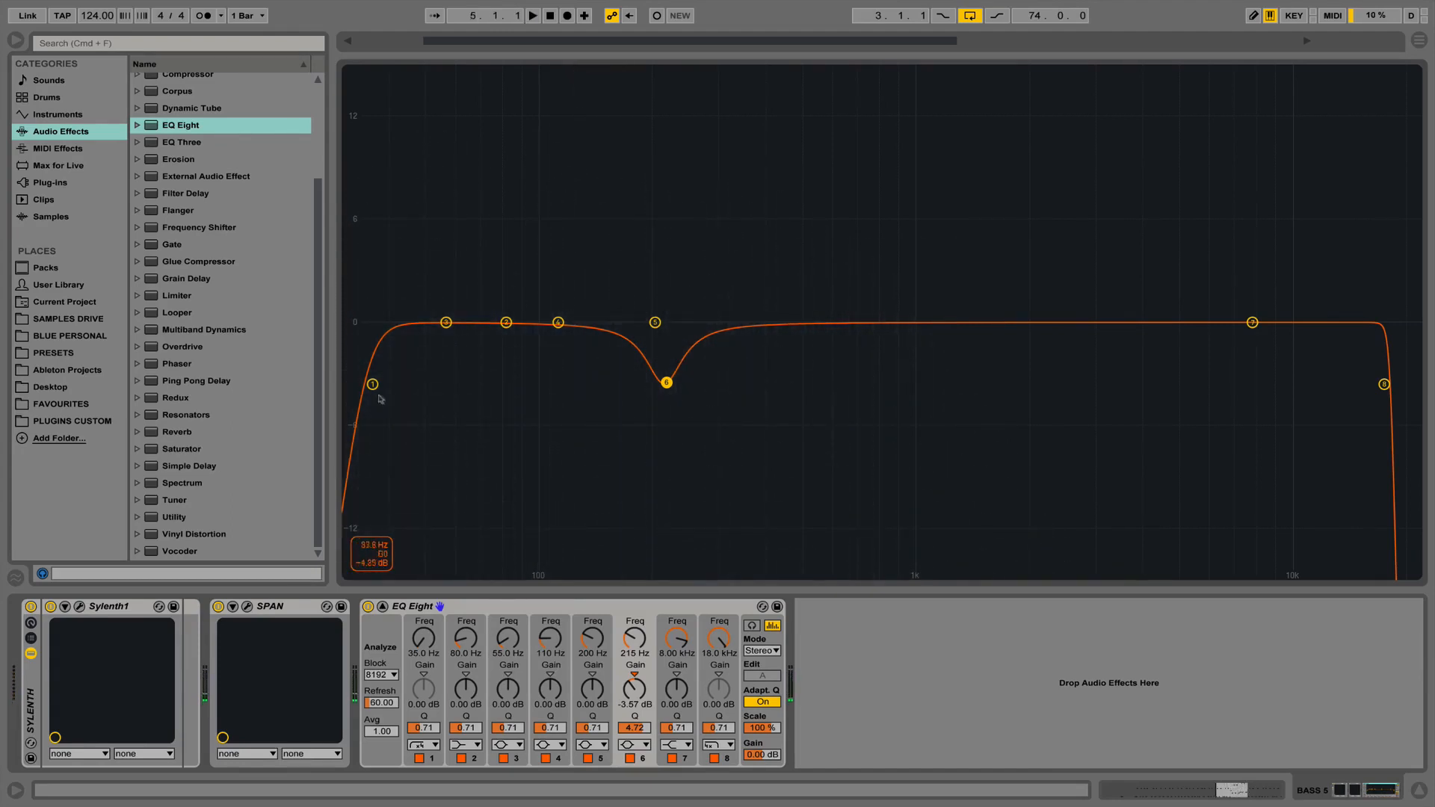
pyautogui.press('Escape')
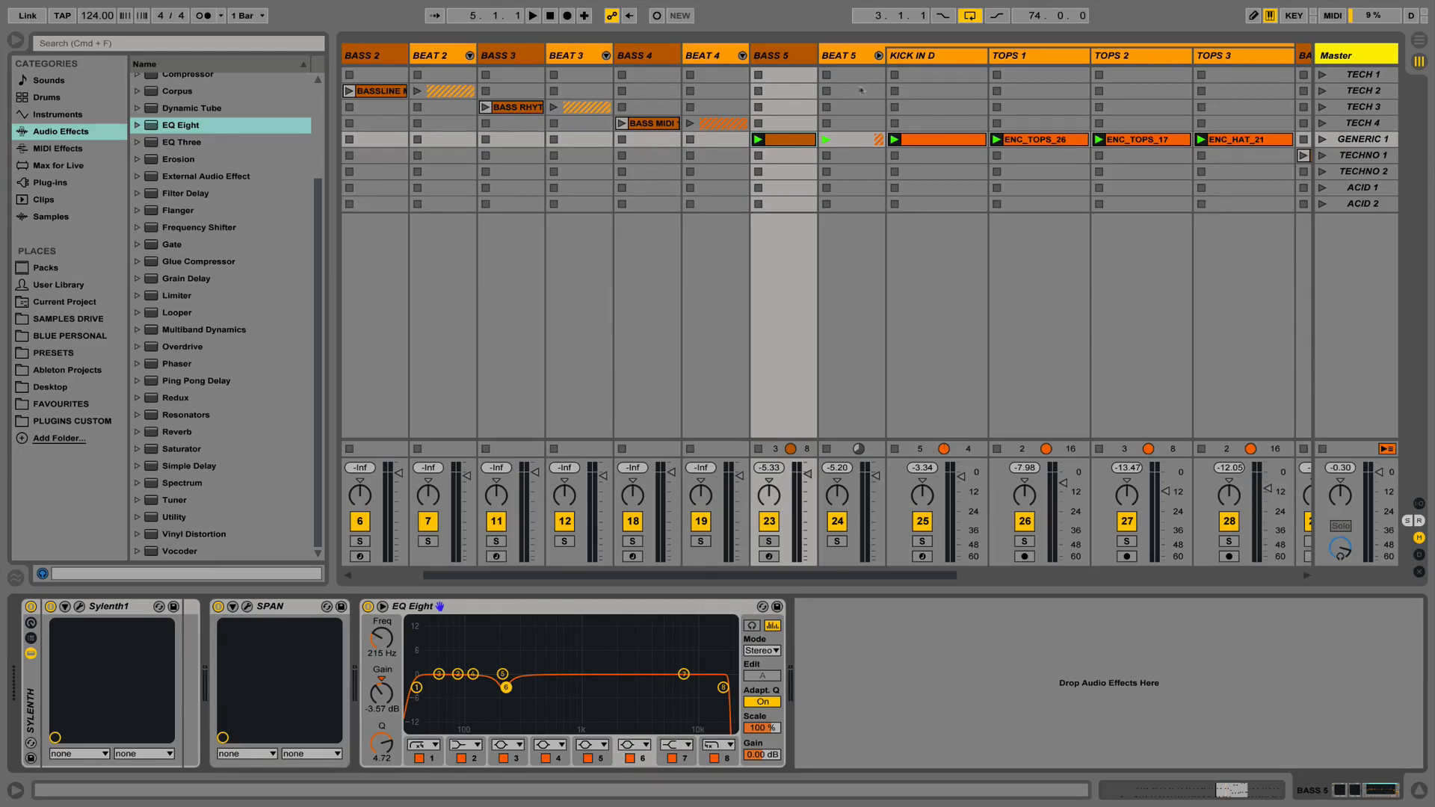
# Review the device chains of the BASS 5, KICK IN D and TOPS tracks, finishing with the Master chain.
pyautogui.click(794, 58)
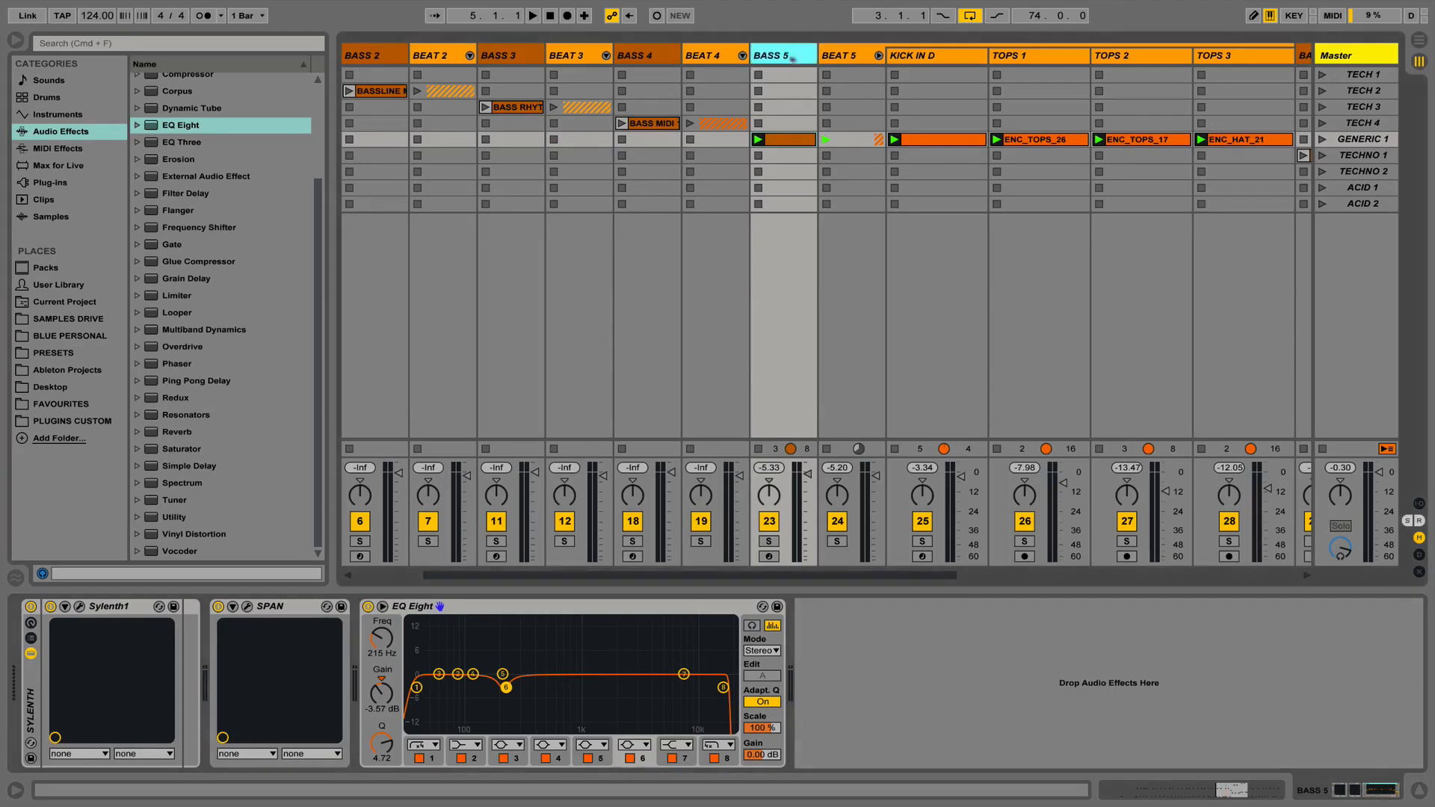
pyautogui.click(918, 58)
pyautogui.click(1050, 60)
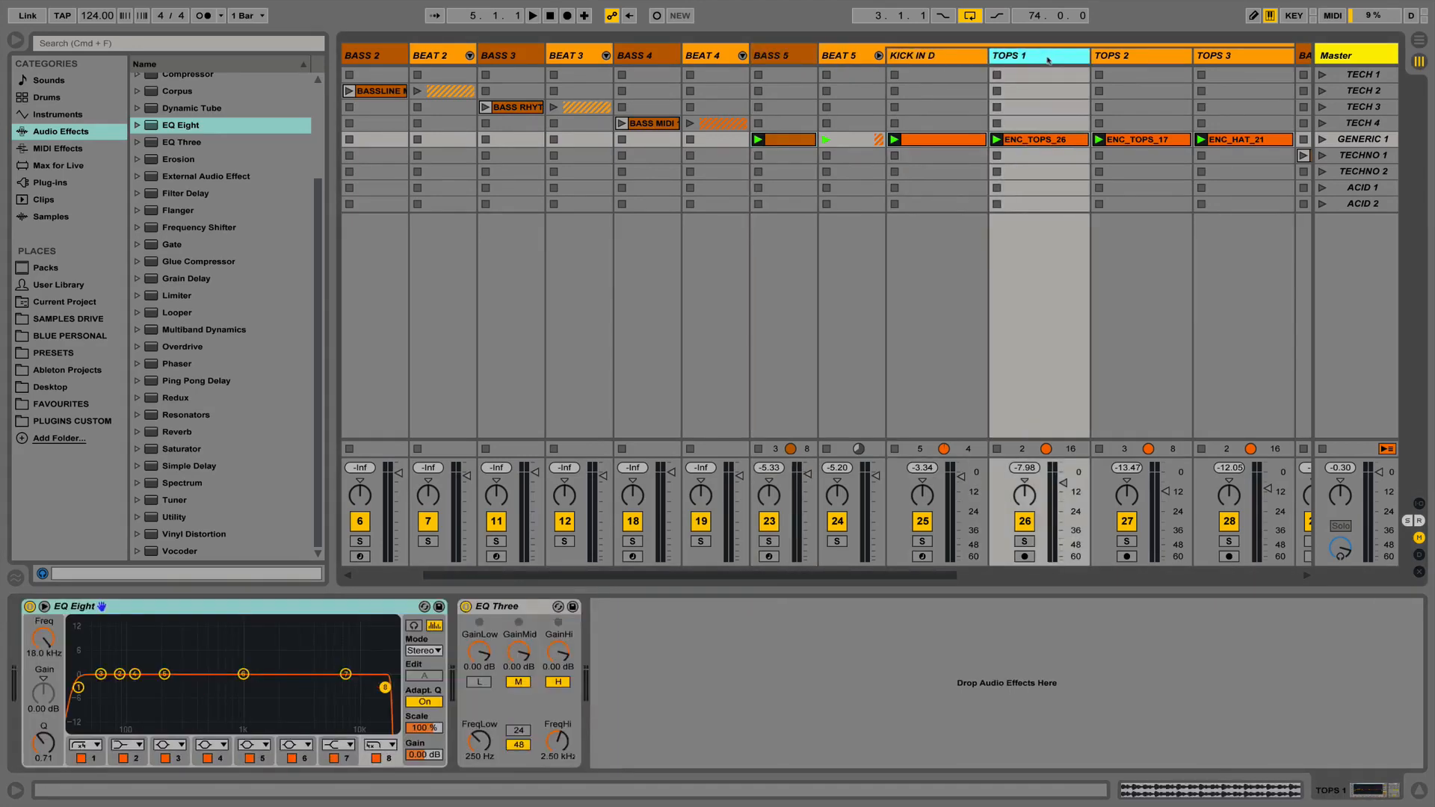
pyautogui.click(1120, 58)
pyautogui.click(1228, 59)
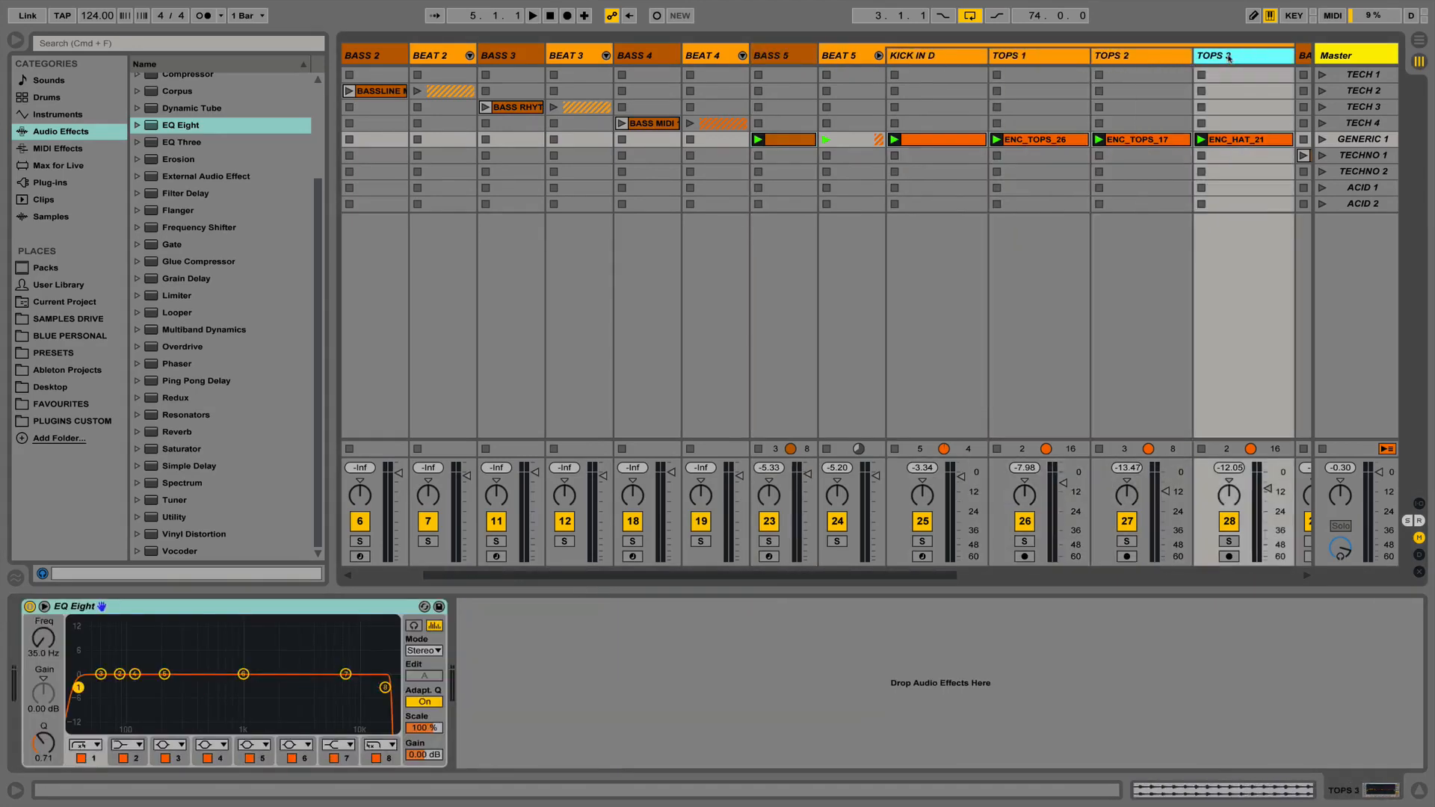
pyautogui.click(1153, 60)
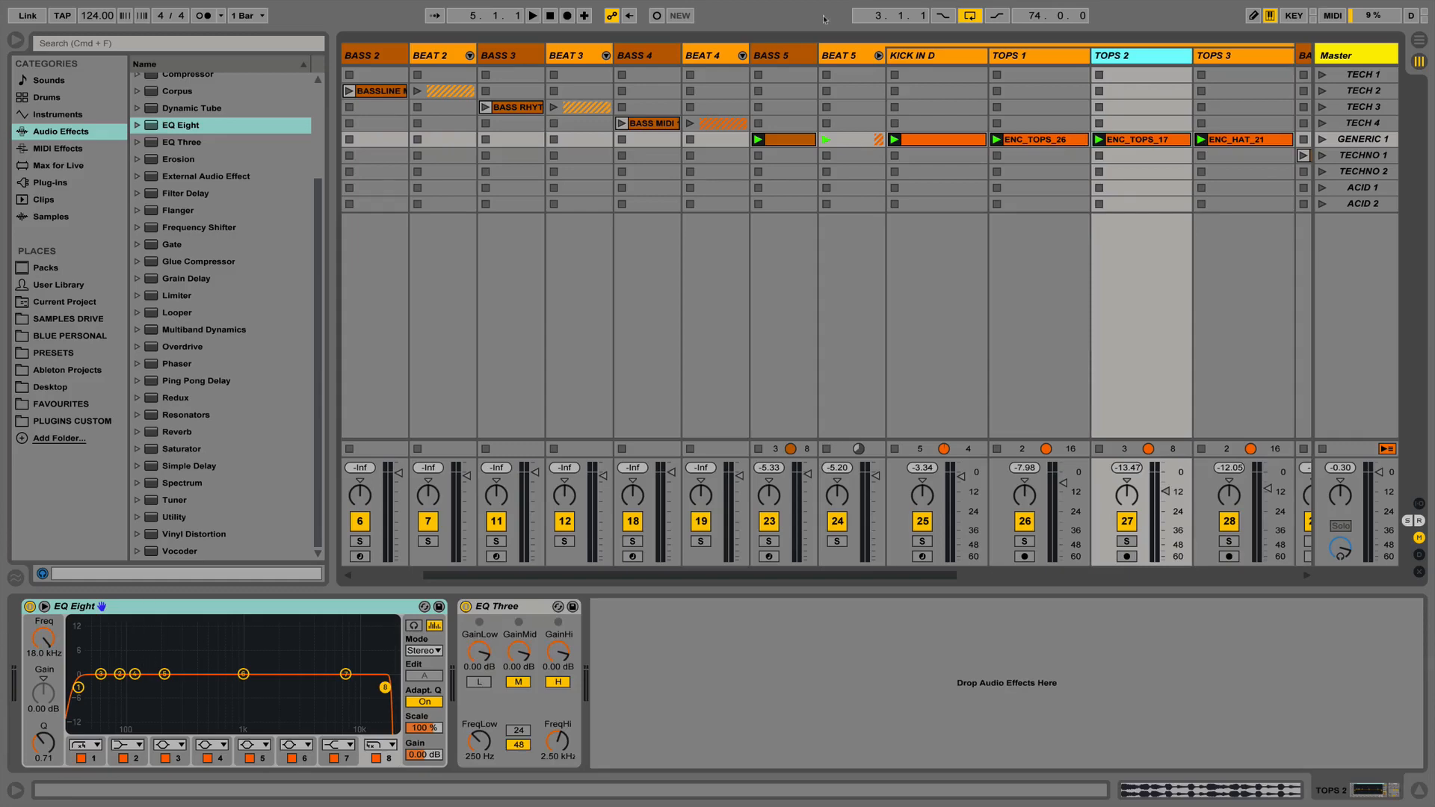
pyautogui.click(1019, 63)
pyautogui.click(928, 63)
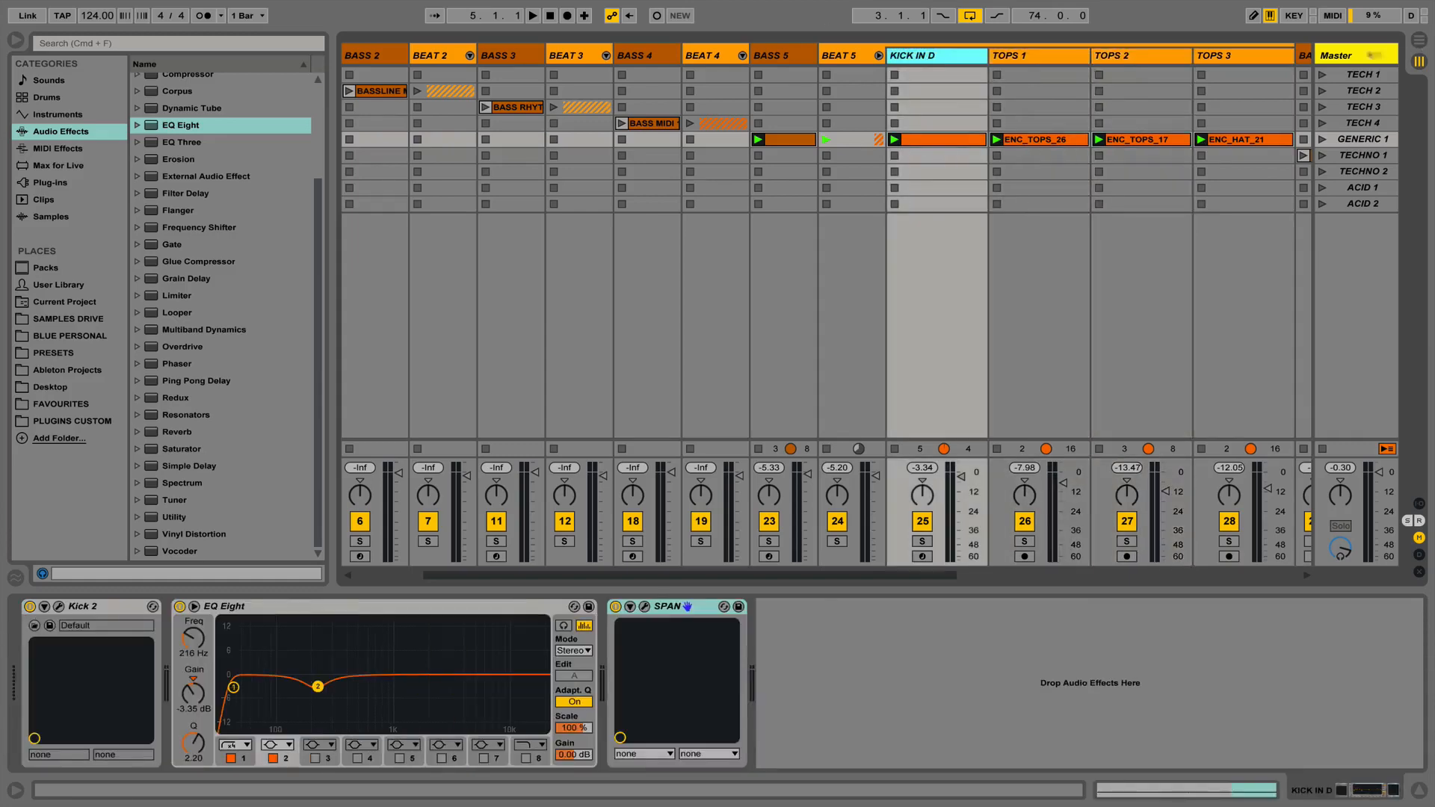
pyautogui.click(1364, 59)
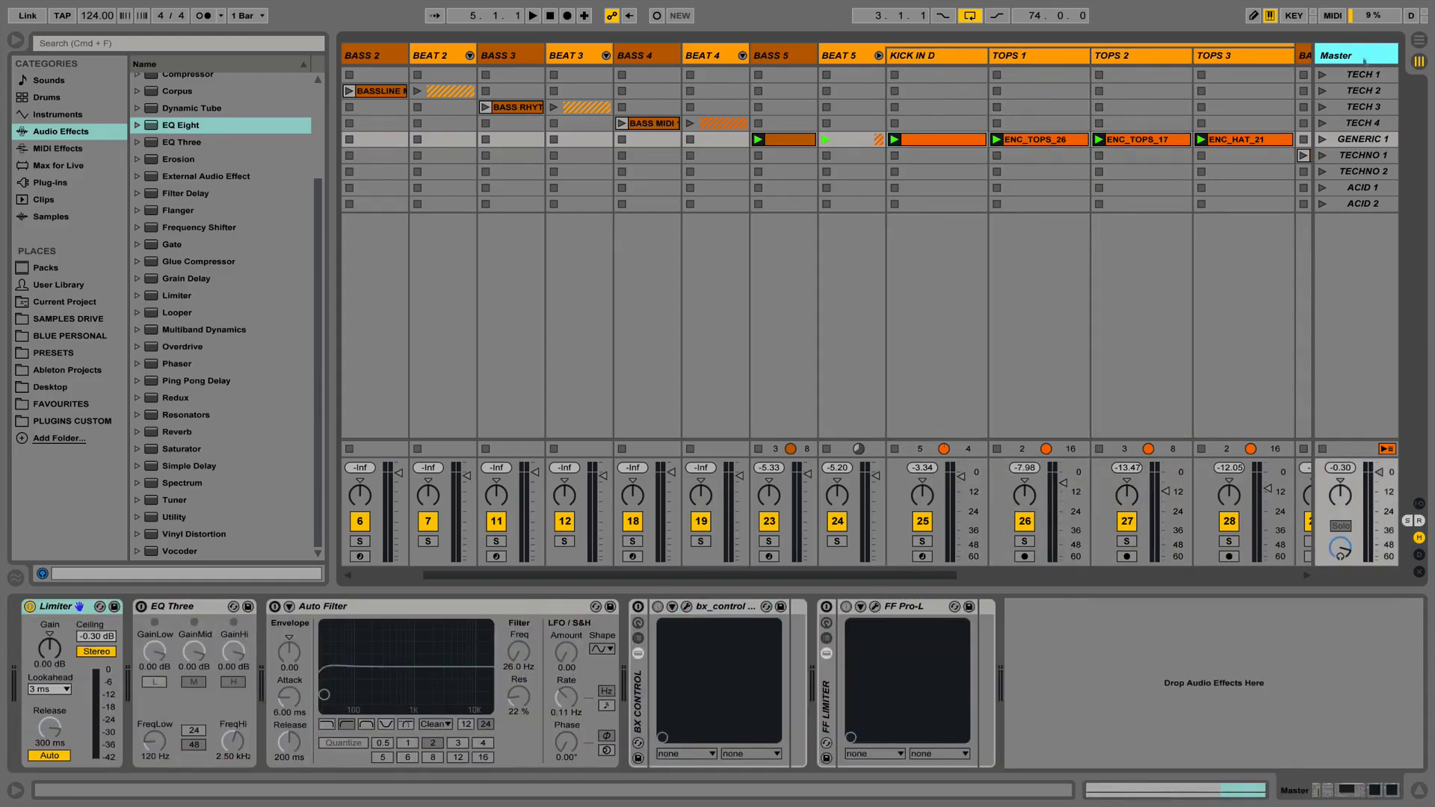
# Go back through the effects on the TOPS, kick and Master tracks and end with BASS 5's devices shown.
pyautogui.click(1199, 56)
pyautogui.click(1121, 58)
pyautogui.click(1024, 60)
pyautogui.click(926, 60)
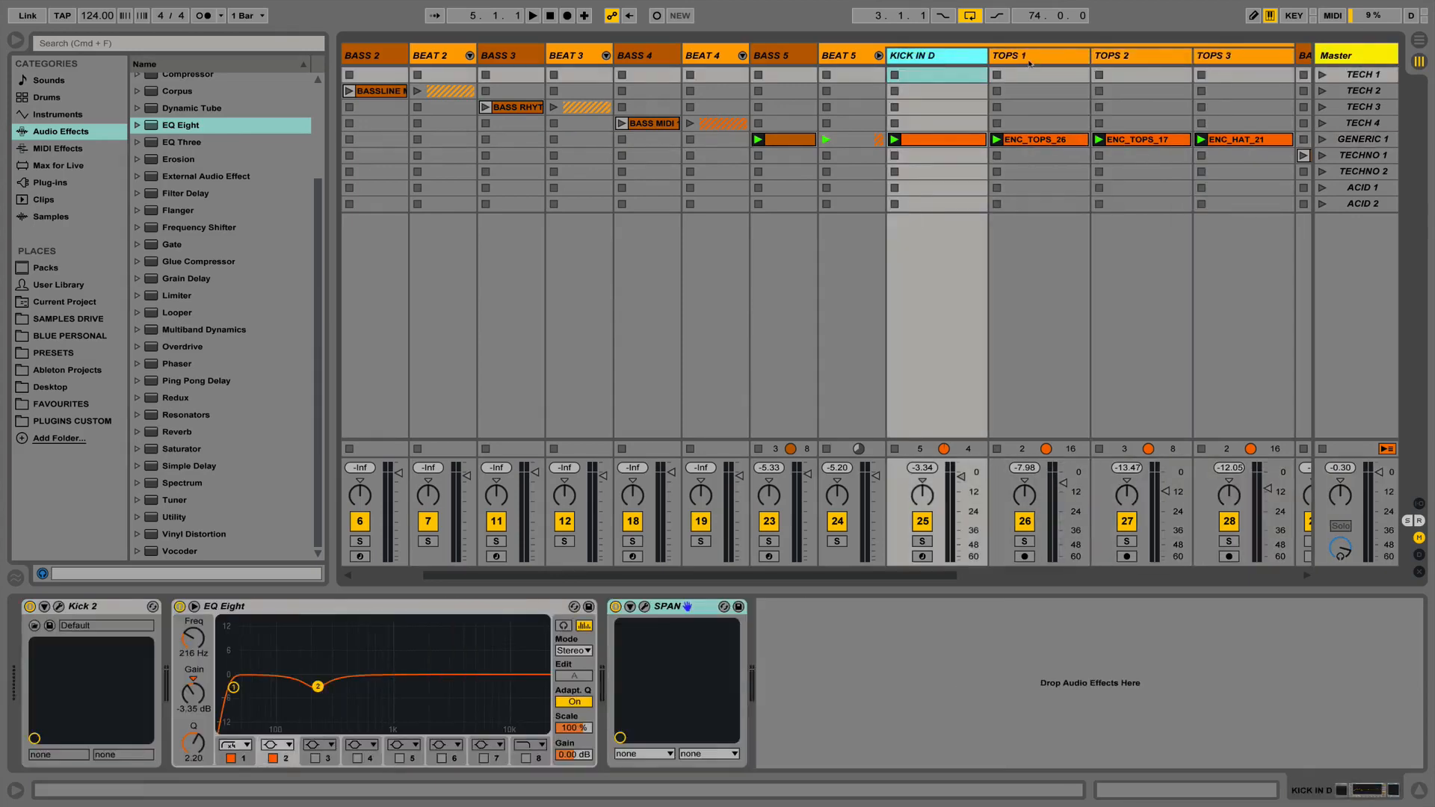
pyautogui.click(1030, 64)
pyautogui.click(1128, 60)
pyautogui.click(1227, 58)
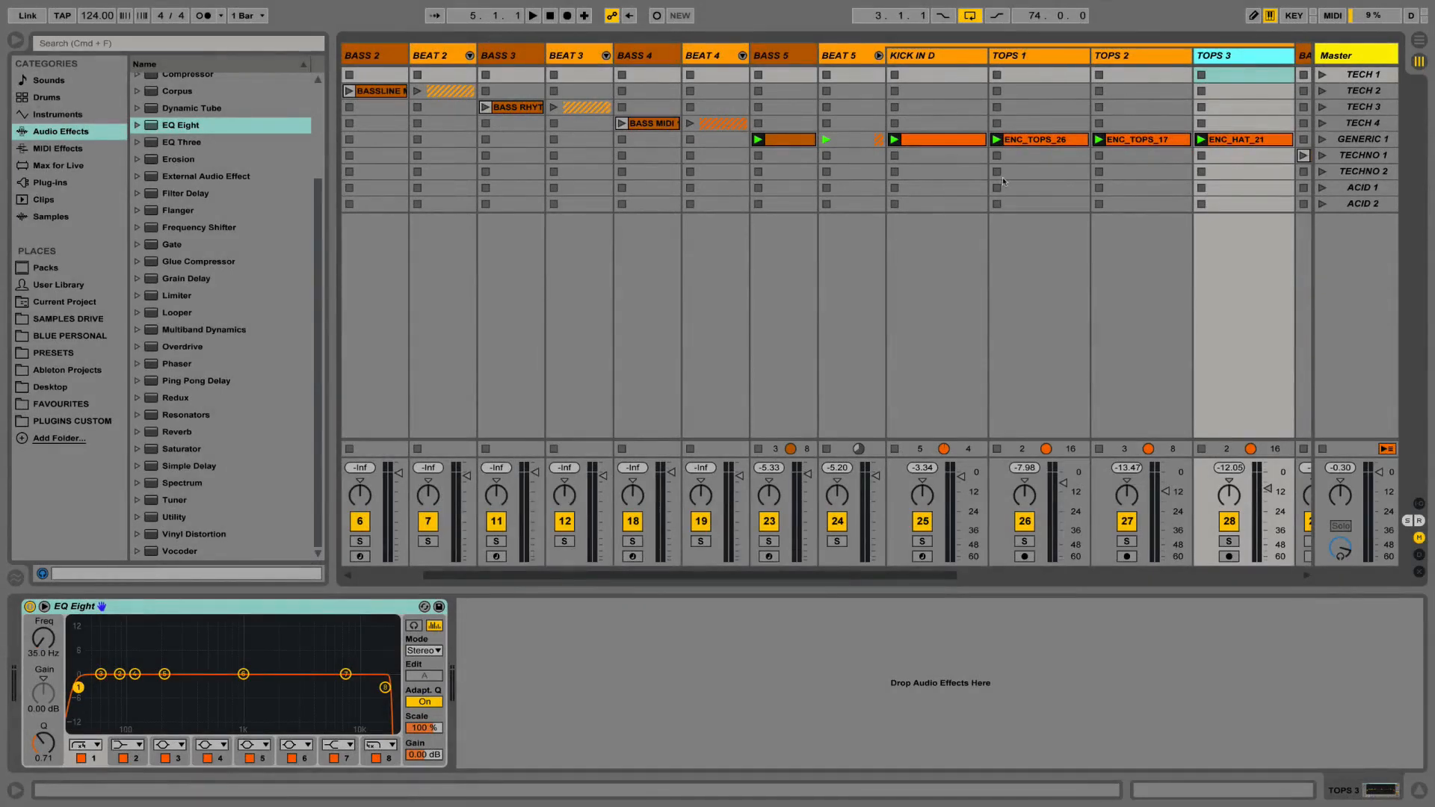
pyautogui.click(1356, 55)
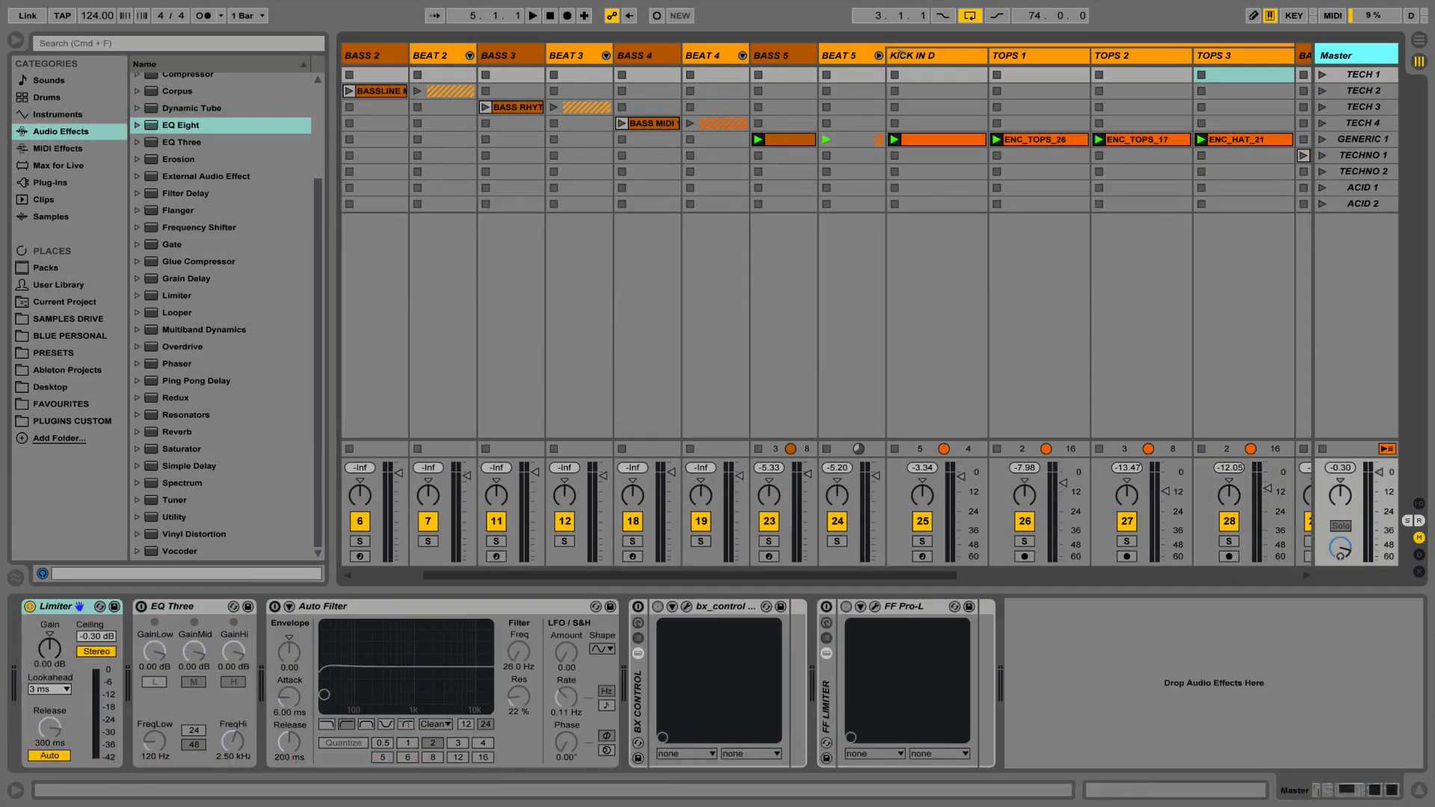
pyautogui.click(845, 57)
pyautogui.click(774, 56)
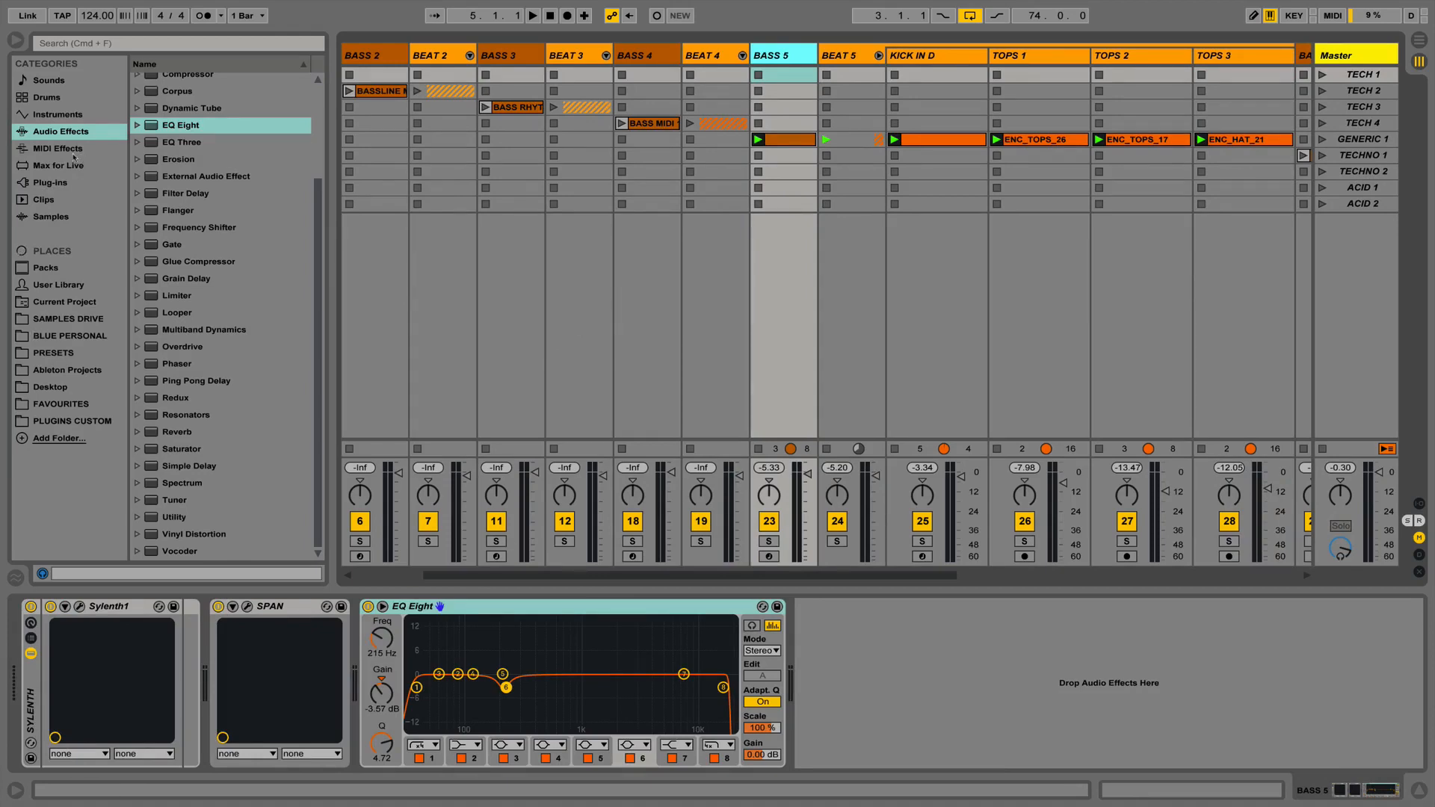
# Search the custom plug-ins for "linear" and add the Waves Linear Phase EQ after EQ Eight on BASS 5.
pyautogui.click(72, 421)
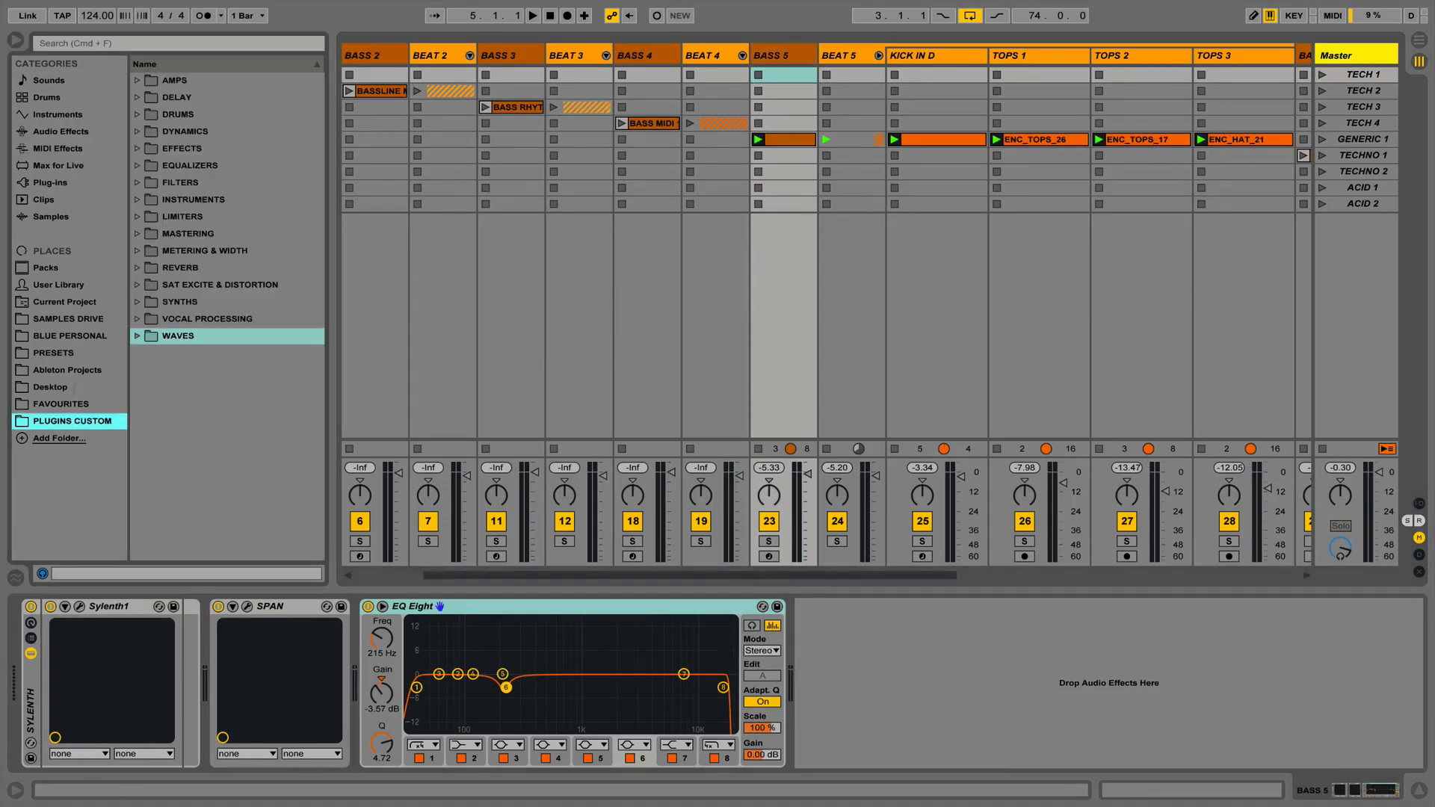
pyautogui.click(116, 44)
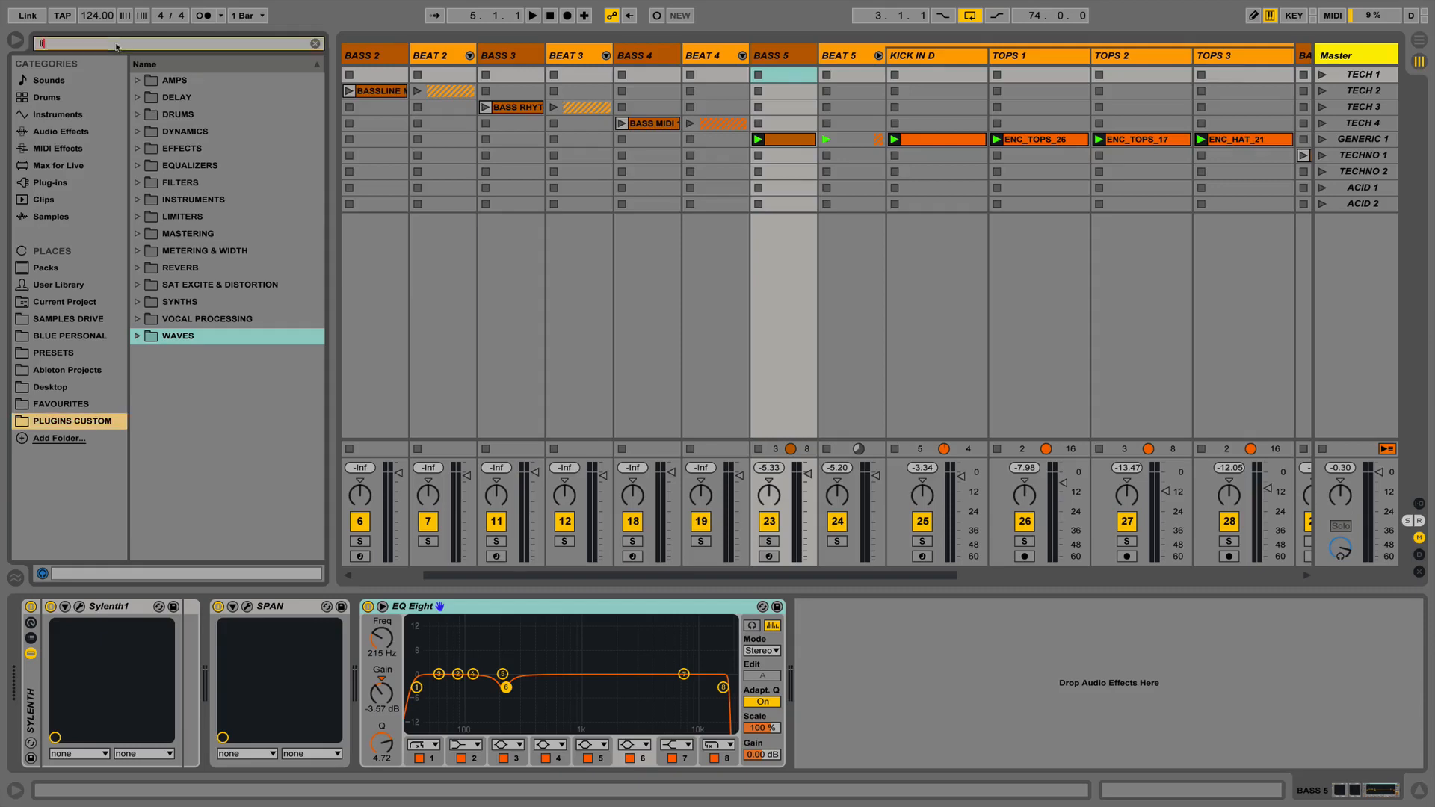
pyautogui.write('linear')
pyautogui.click(138, 83)
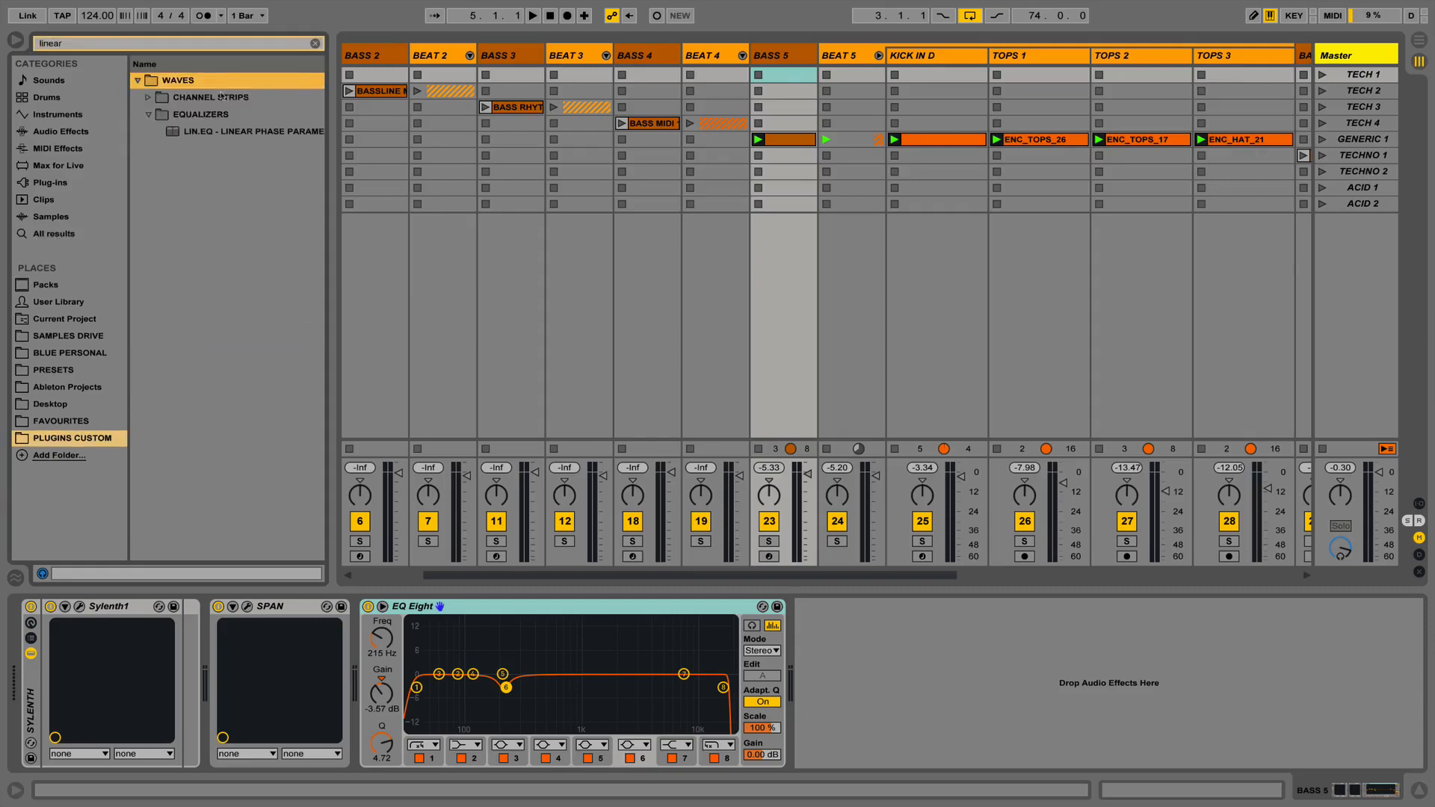
pyautogui.moveTo(192, 135); pyautogui.dragTo(876, 674)
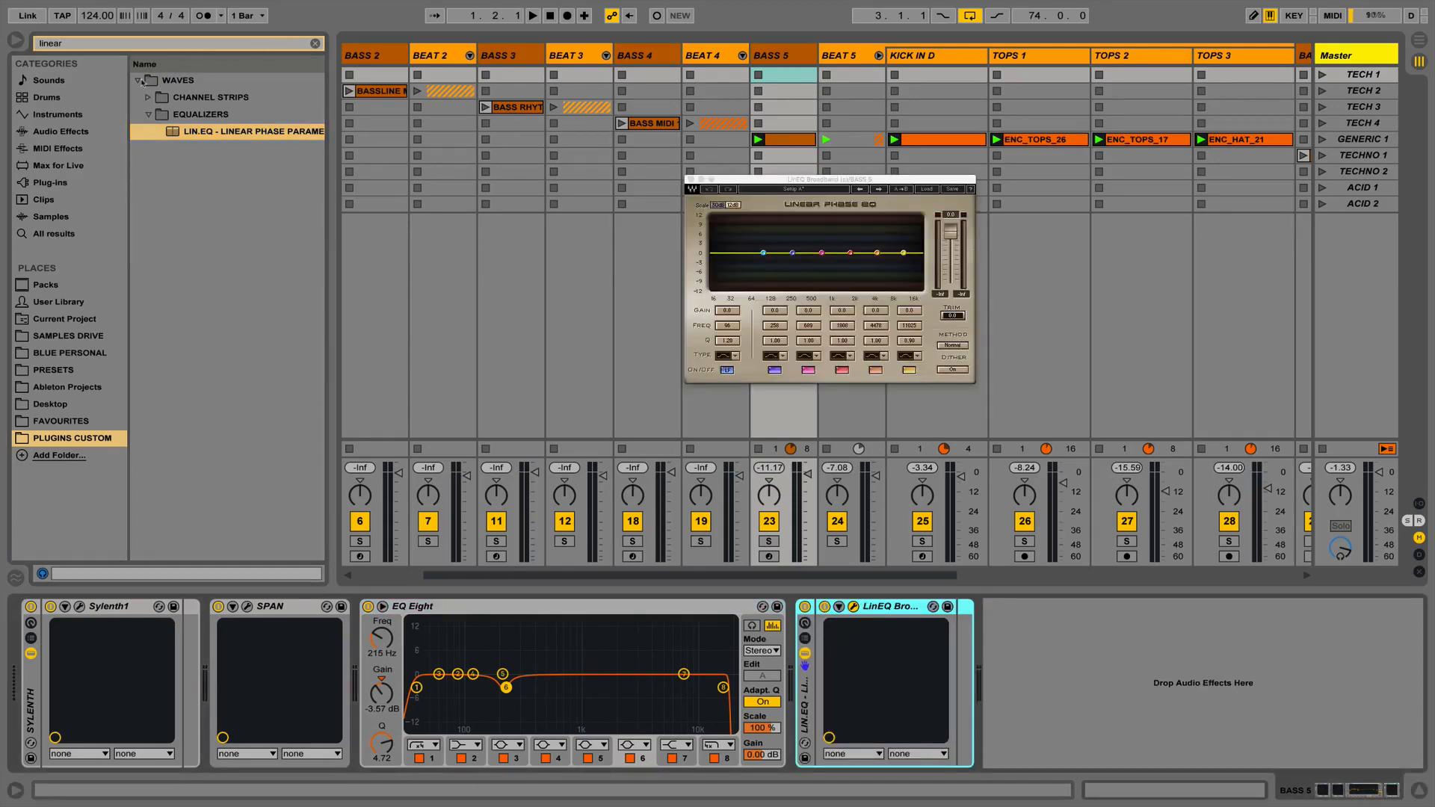
# Clear the browser search, add FF PRO Q 2 from the custom equalizers to BASS 5, and delete the LinEQ device.
pyautogui.click(315, 43)
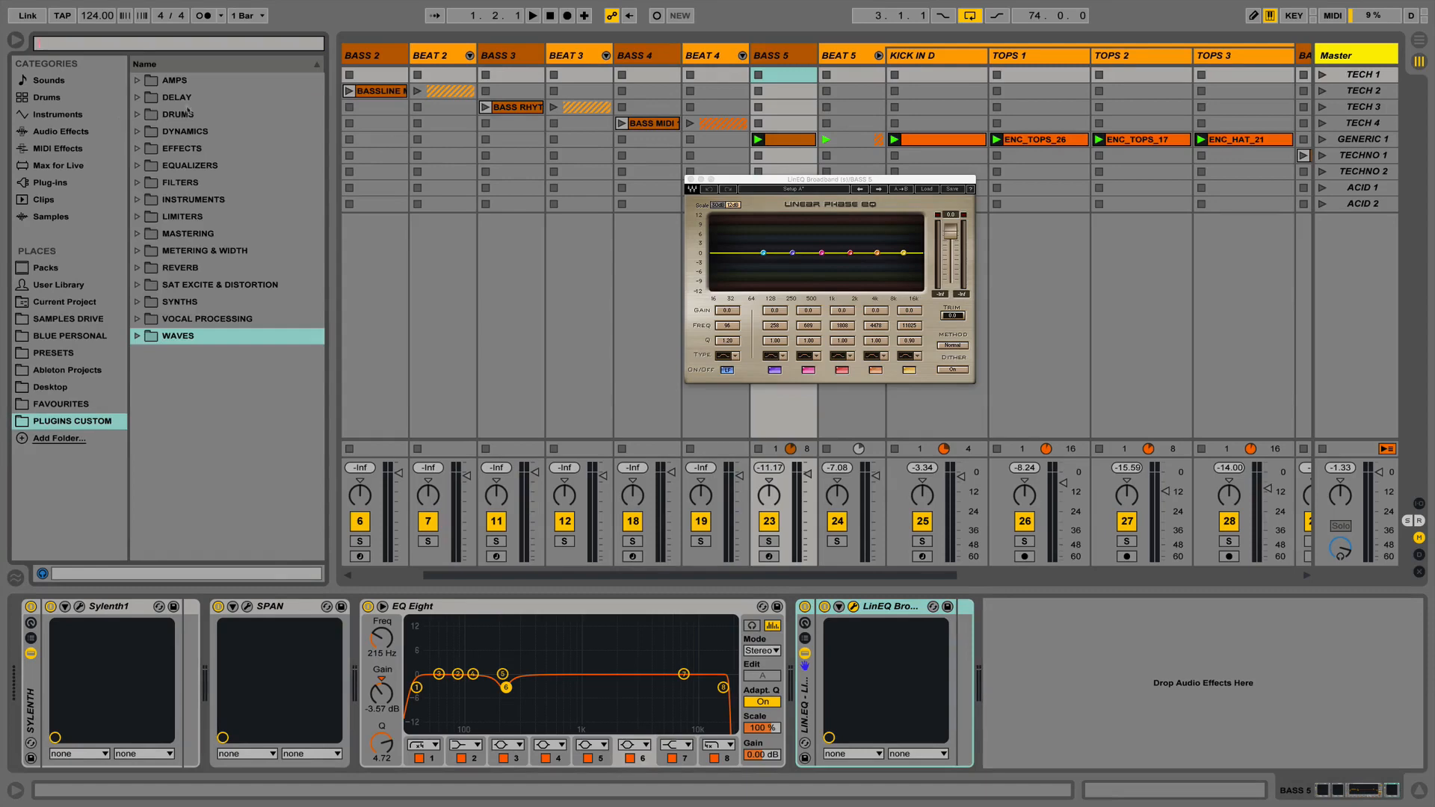
pyautogui.click(136, 166)
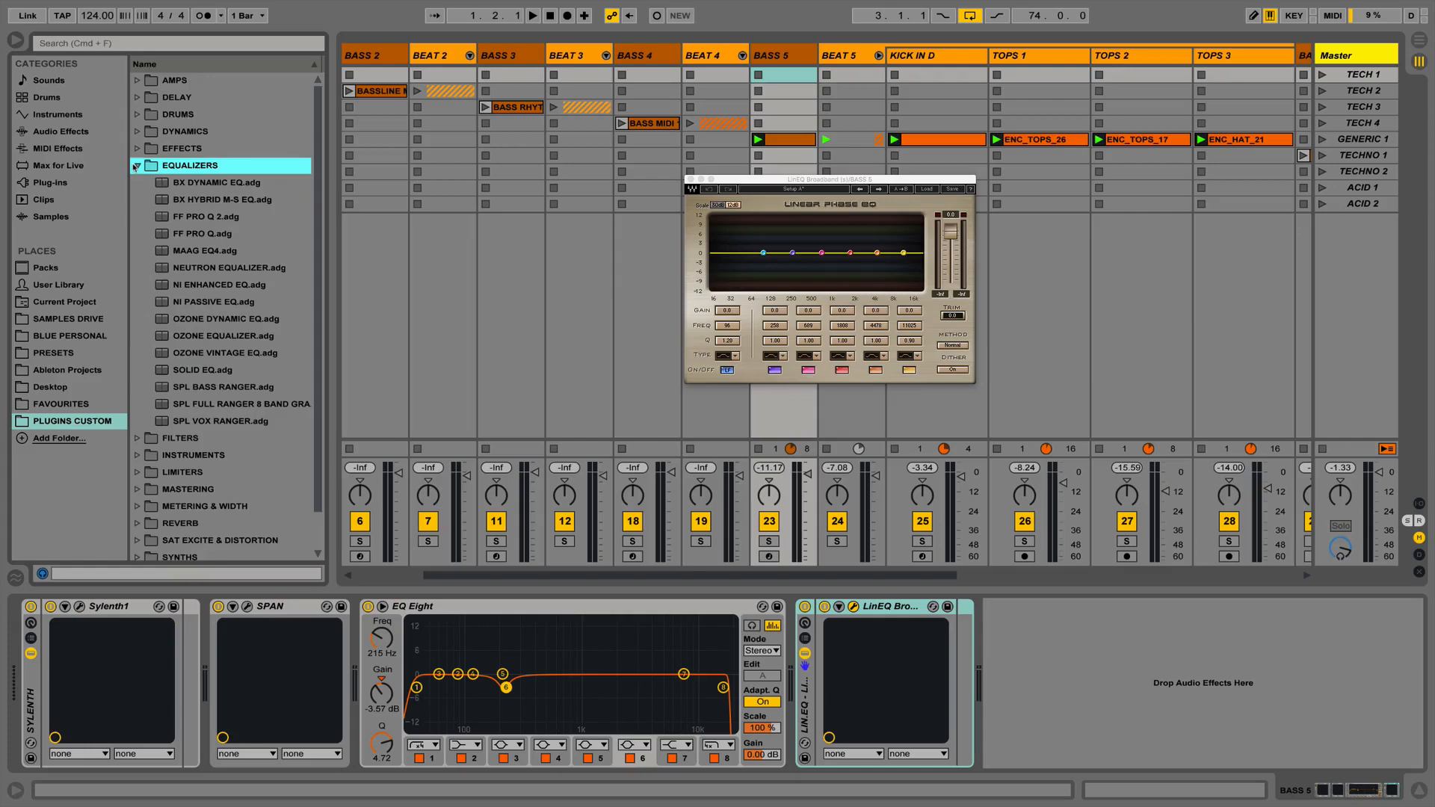
pyautogui.click(209, 235)
pyautogui.moveTo(210, 222)
pyautogui.mouseDown()
pyautogui.moveTo(822, 598)
pyautogui.moveTo(1096, 691)
pyautogui.mouseUp()
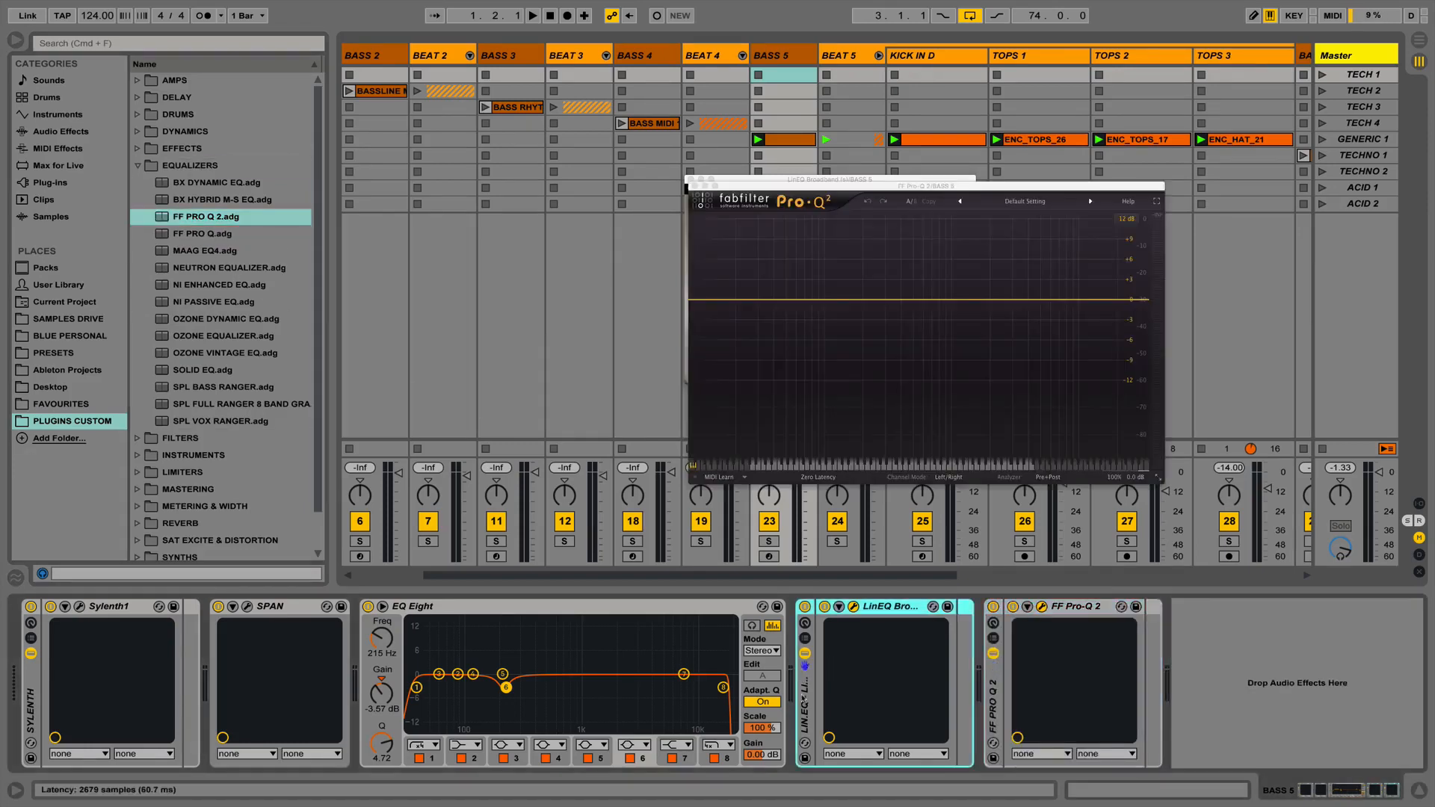
pyautogui.press('Delete')
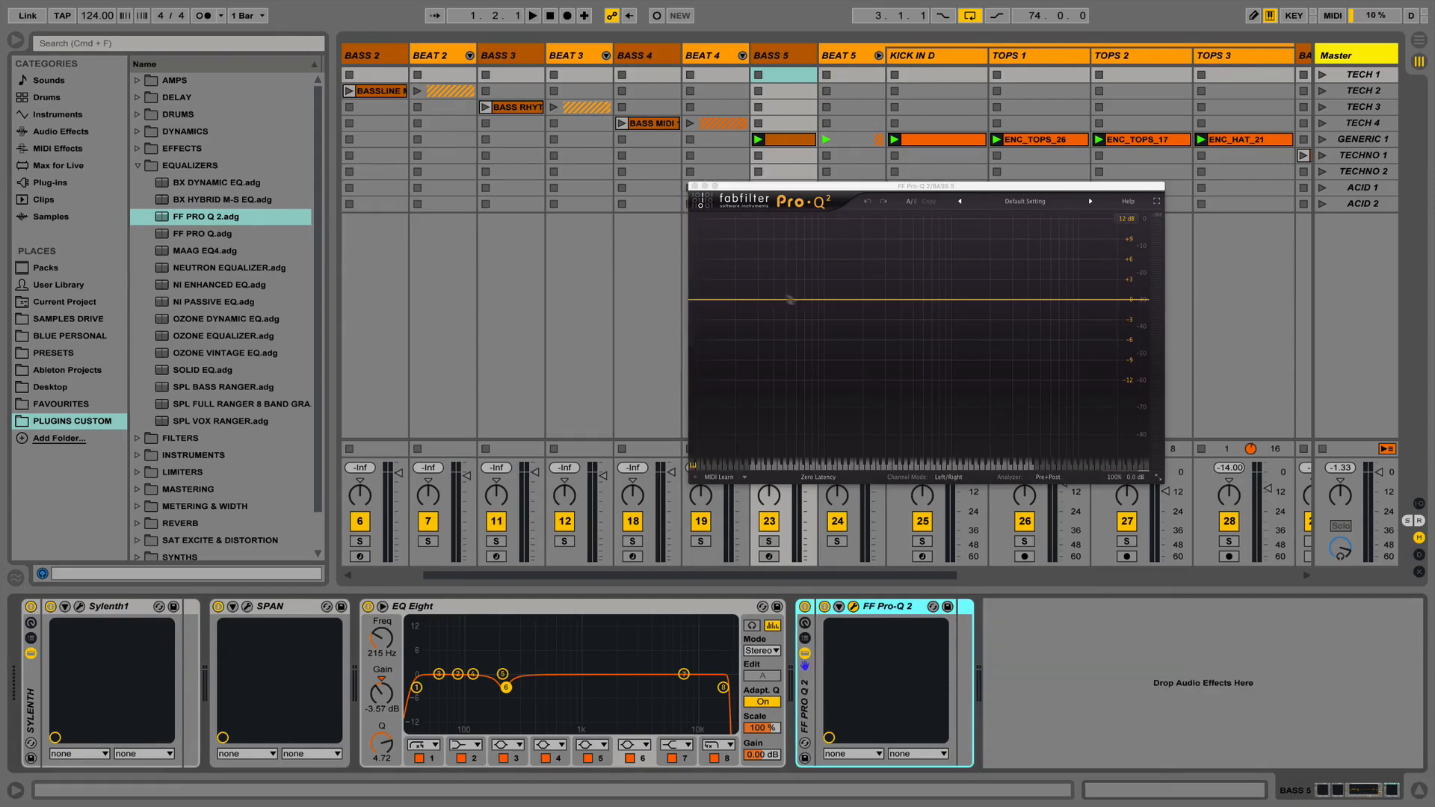
# Create a bell band in Pro-Q 2 and place it at about 74 Hz with -30 dB gain.
pyautogui.click(833, 302)
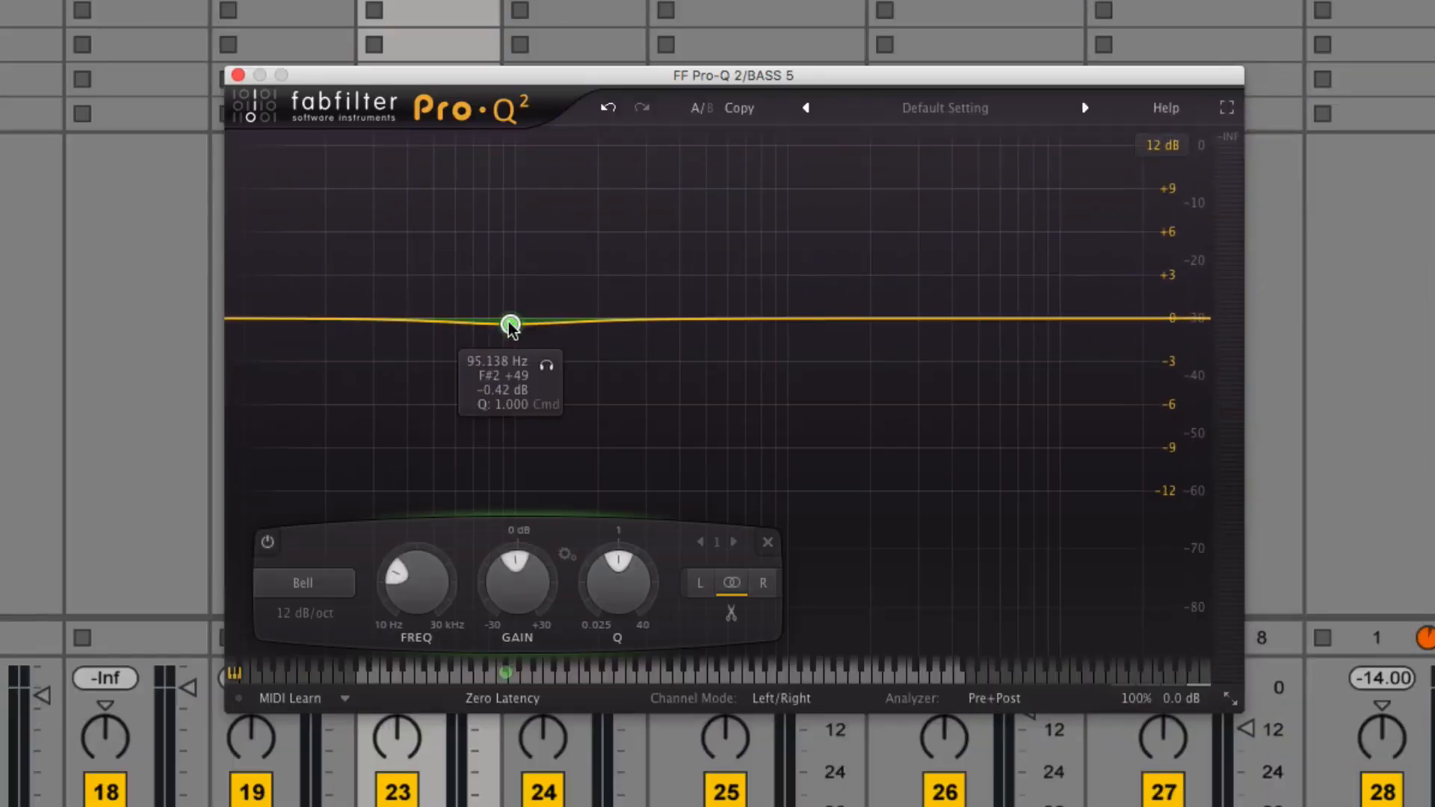
pyautogui.moveTo(832, 302); pyautogui.dragTo(820, 405)
pyautogui.moveTo(500, 535); pyautogui.dragTo(480, 508)
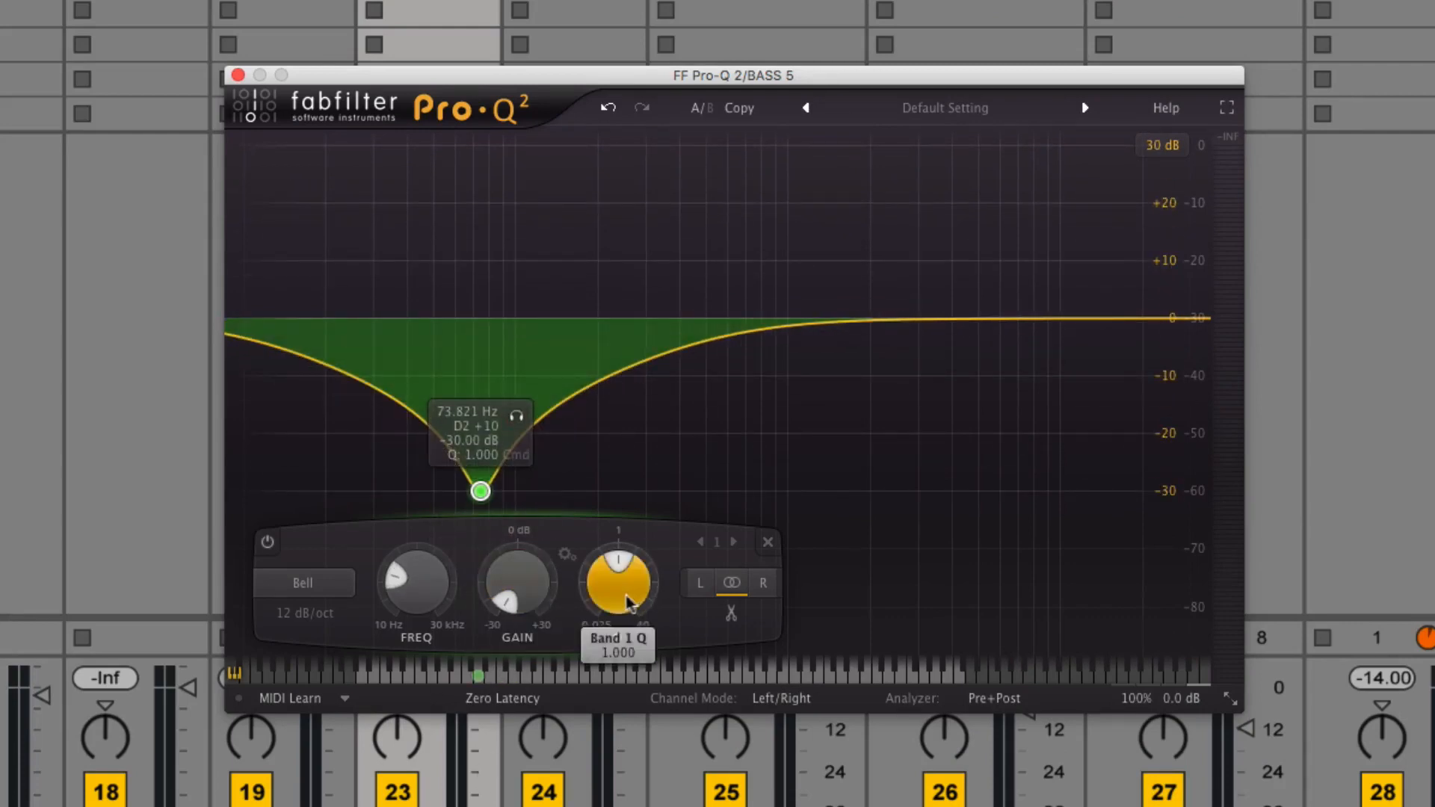
# Narrow the bell band to a Q of about 15.4 and switch the processing mode through Natural Phase to Linear Phase.
pyautogui.moveTo(618, 581); pyautogui.dragTo(625, 513)
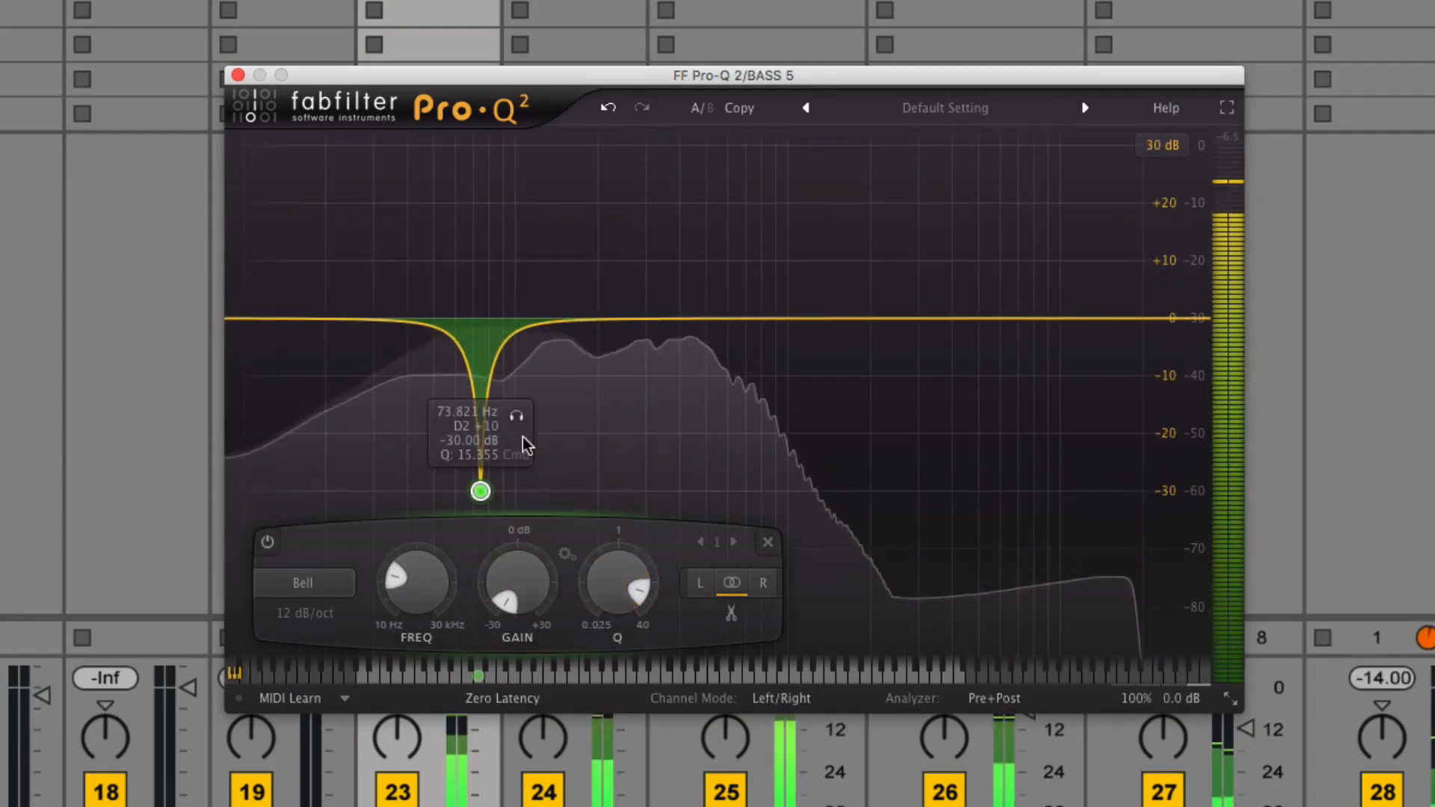
pyautogui.click(491, 700)
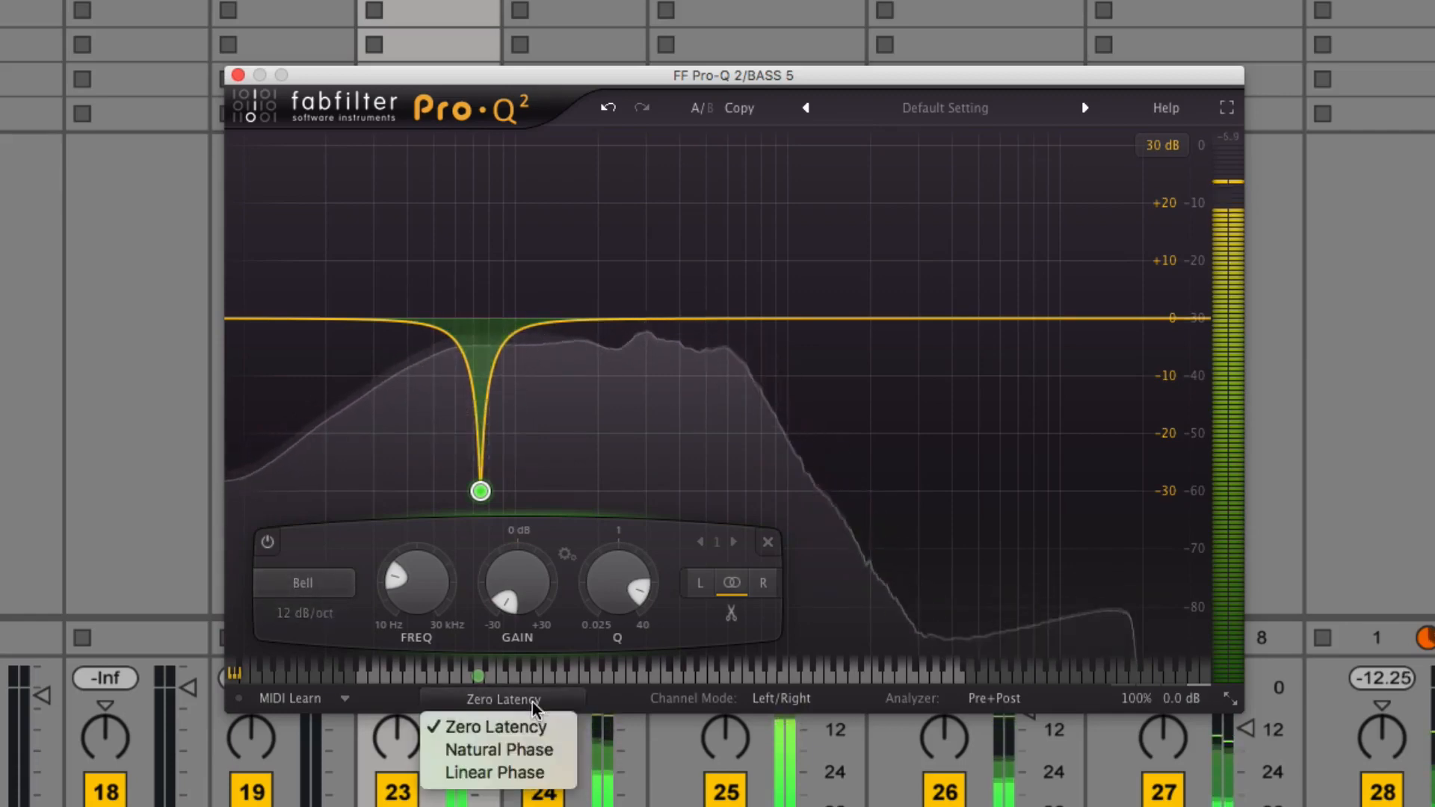
pyautogui.click(487, 752)
pyautogui.click(487, 702)
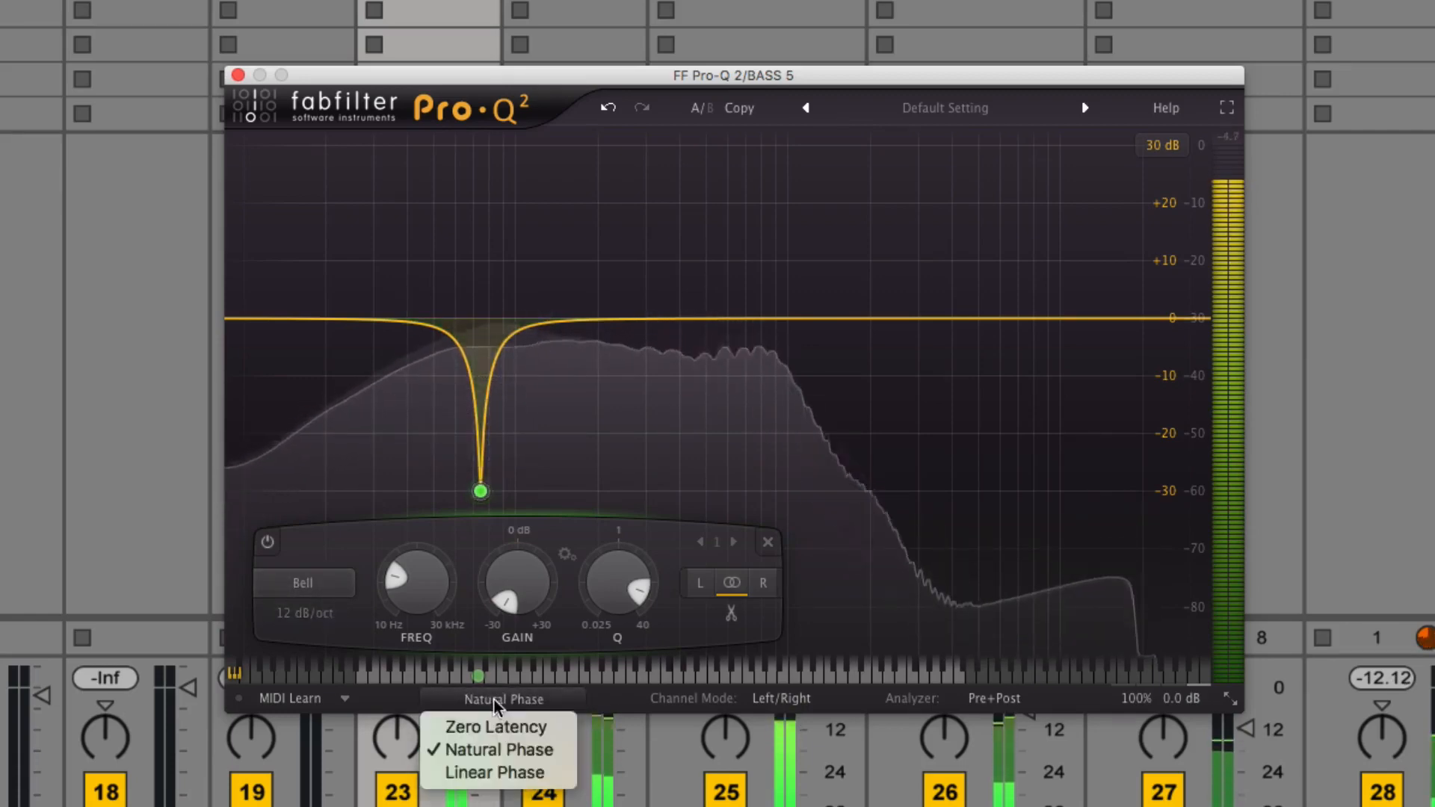
pyautogui.click(484, 774)
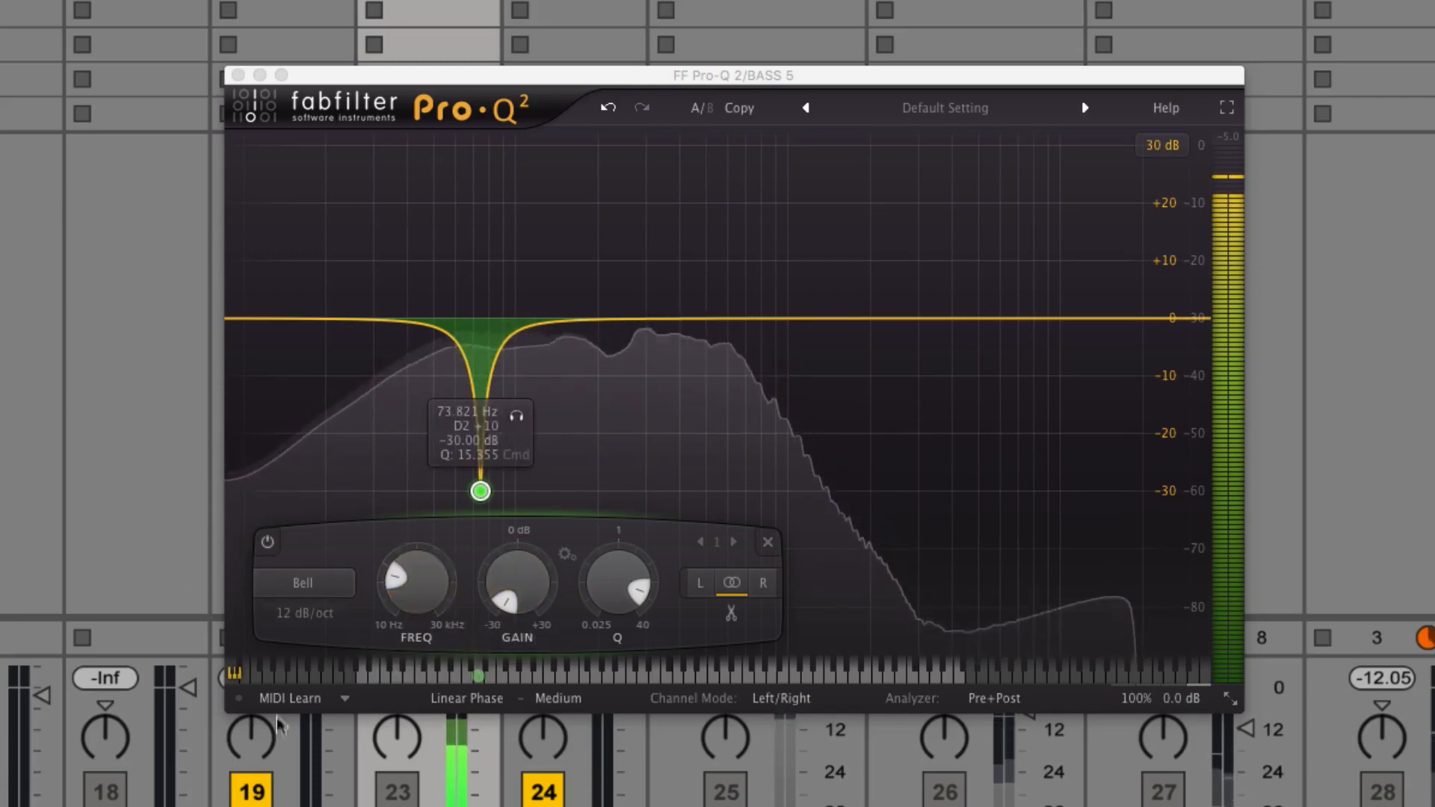
# Set the Linear Phase processing resolution to Max.
pyautogui.click(452, 701)
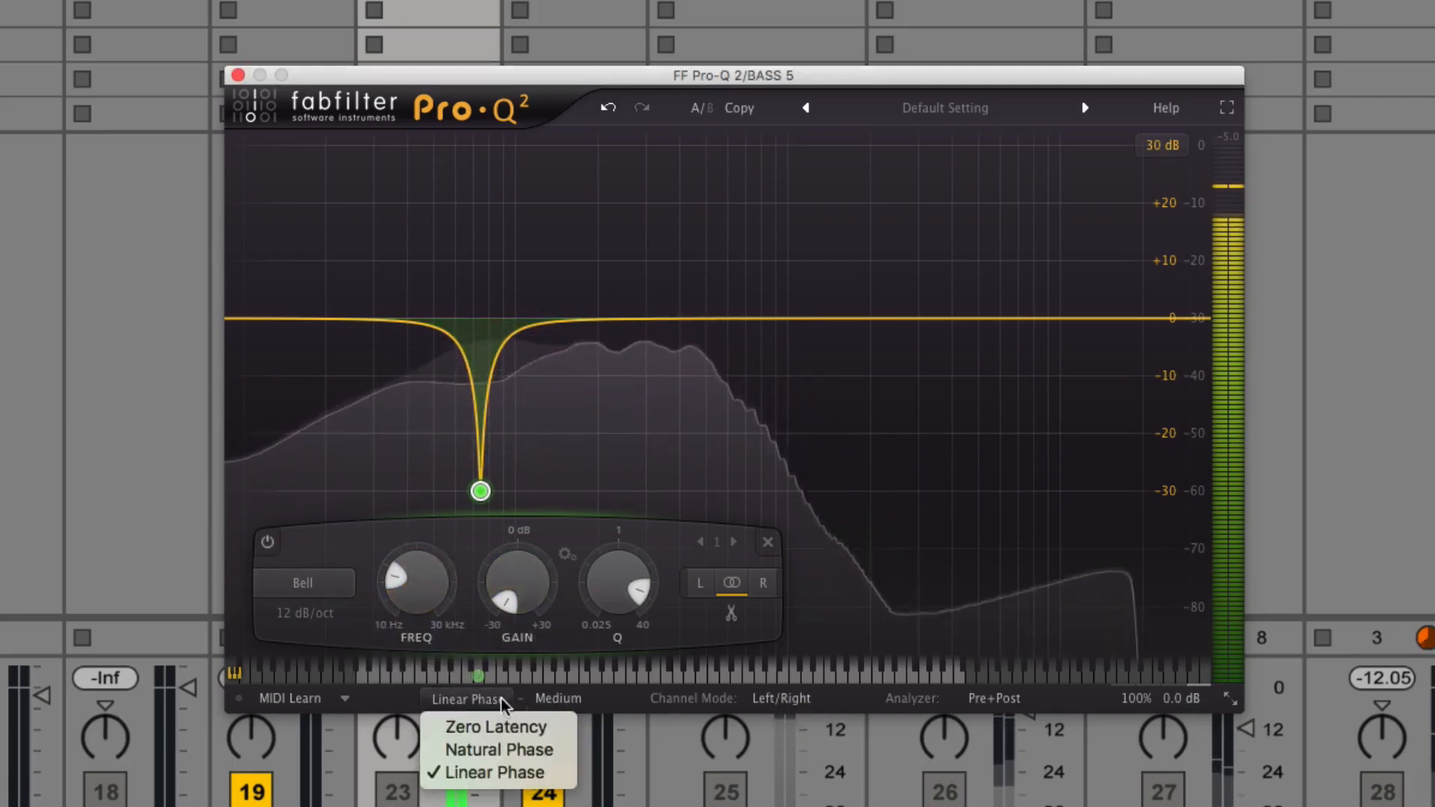
pyautogui.click(559, 702)
pyautogui.click(559, 700)
pyautogui.click(560, 806)
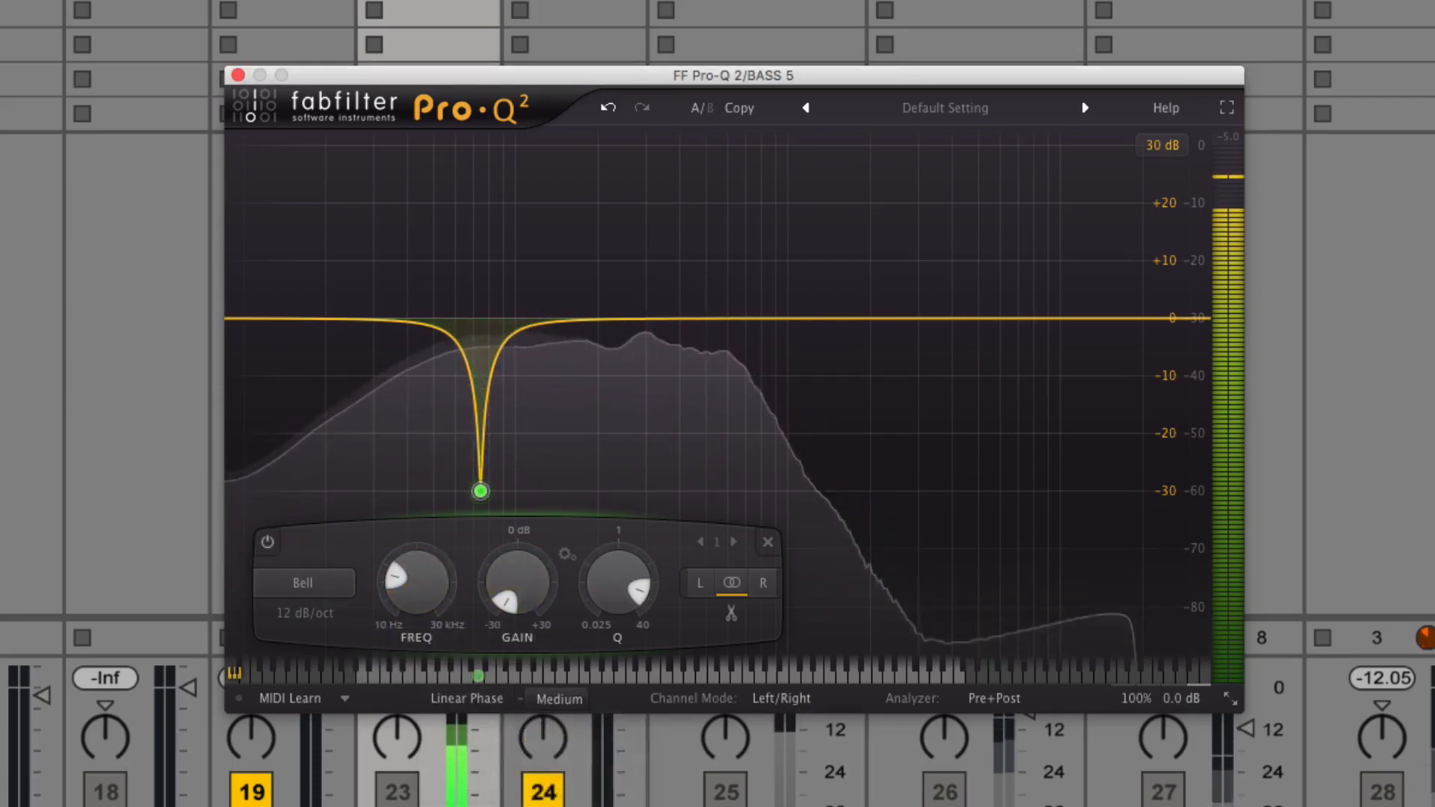
pyautogui.click(551, 699)
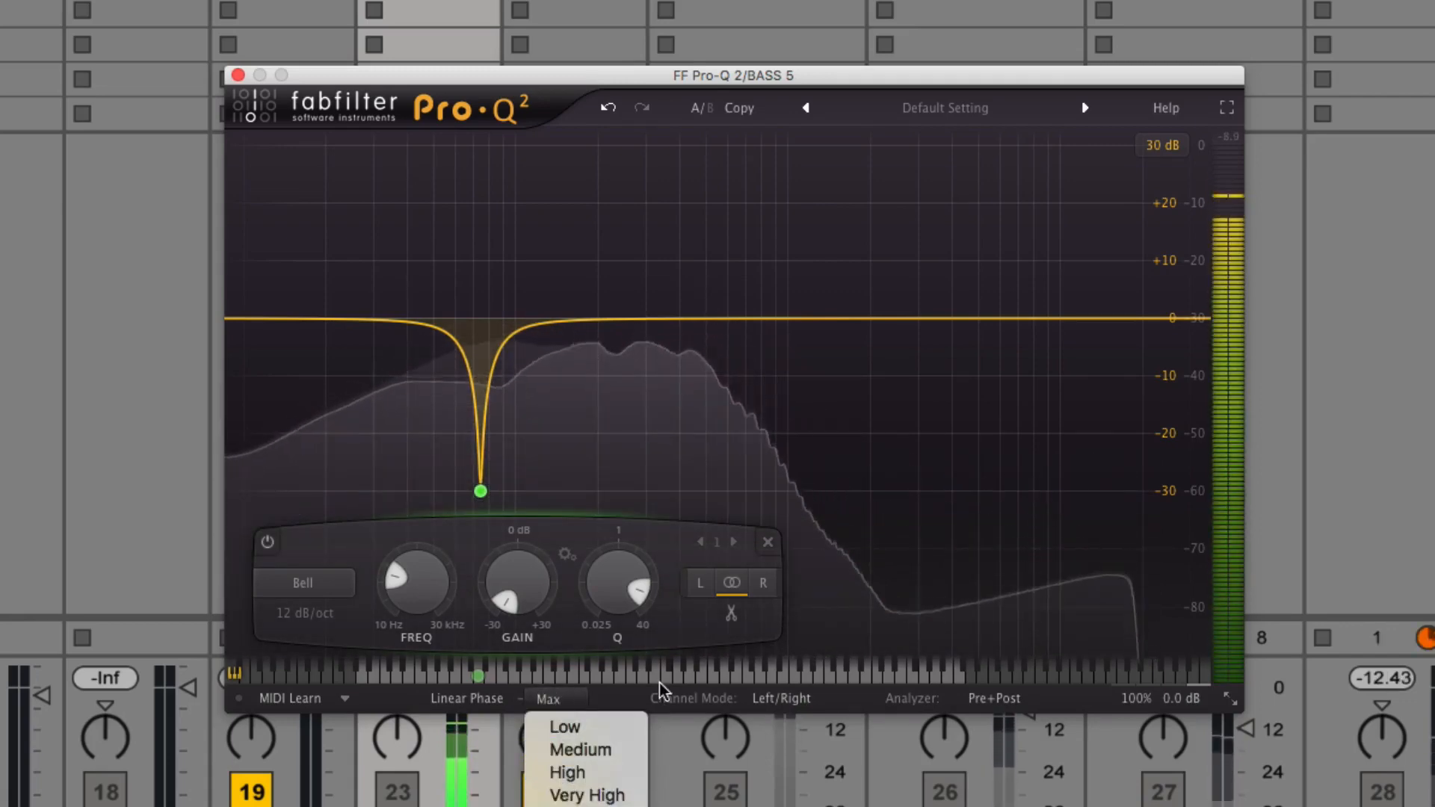
pyautogui.click(615, 702)
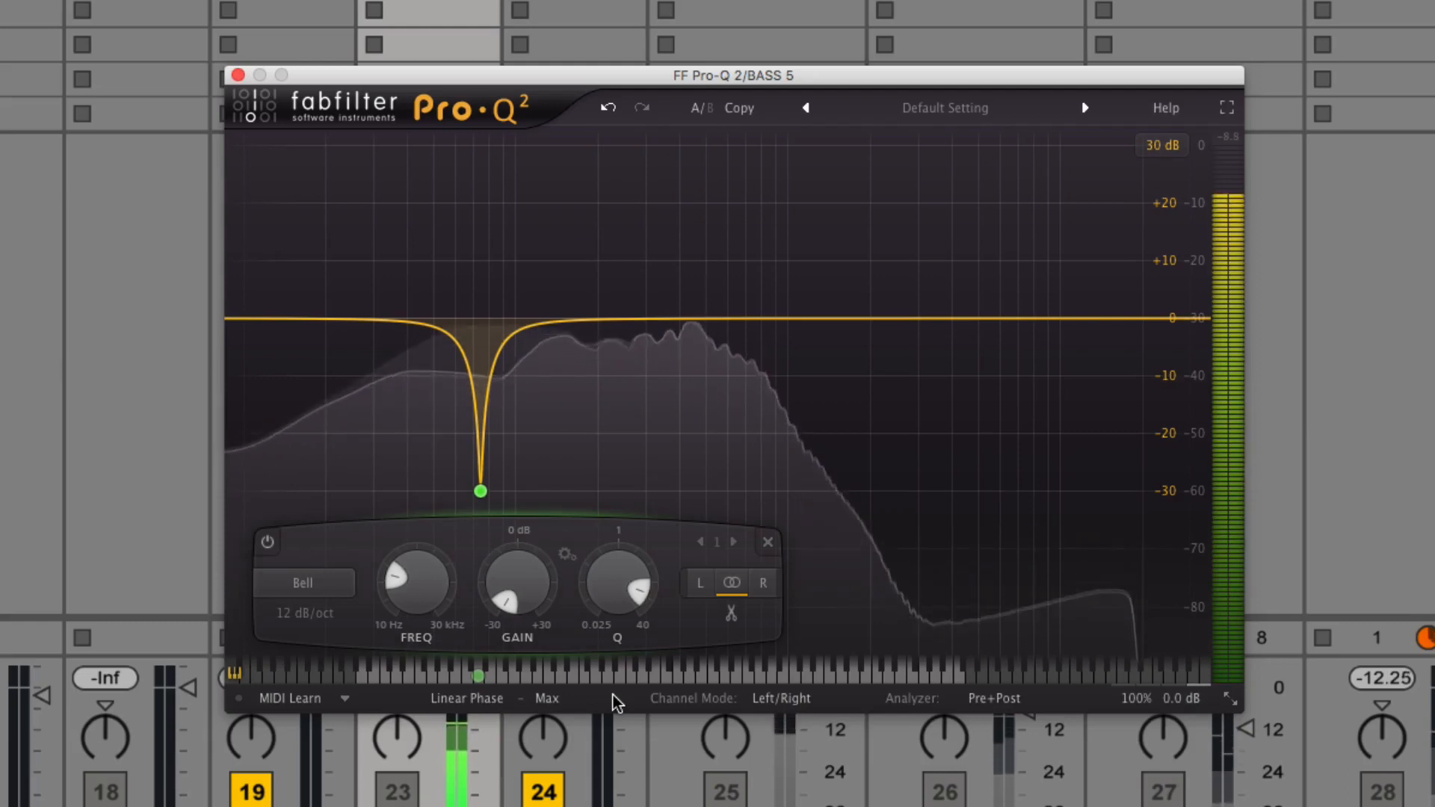
# Compare the Low and Very High Linear Phase resolutions by ear, ending on Low.
pyautogui.click(559, 702)
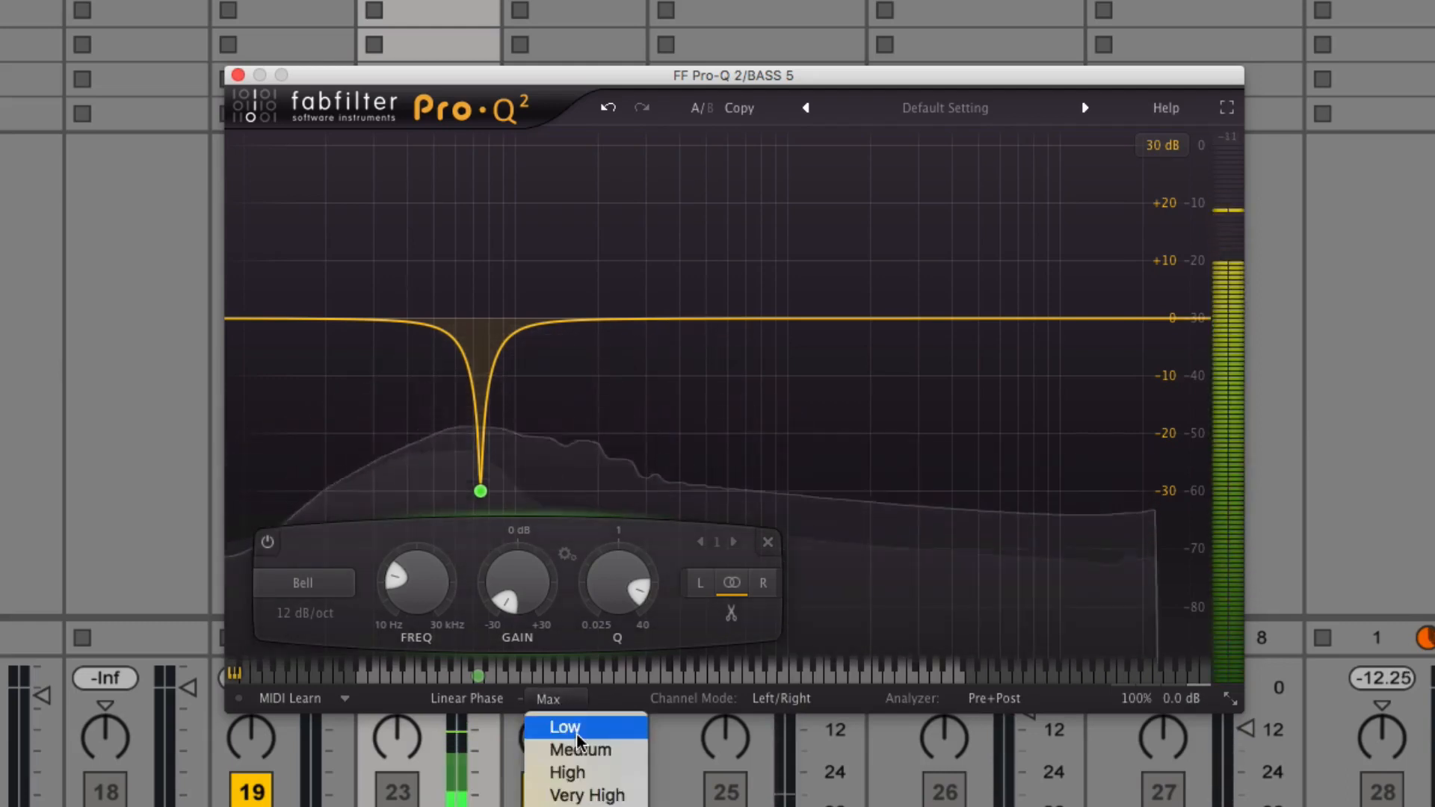
pyautogui.click(565, 727)
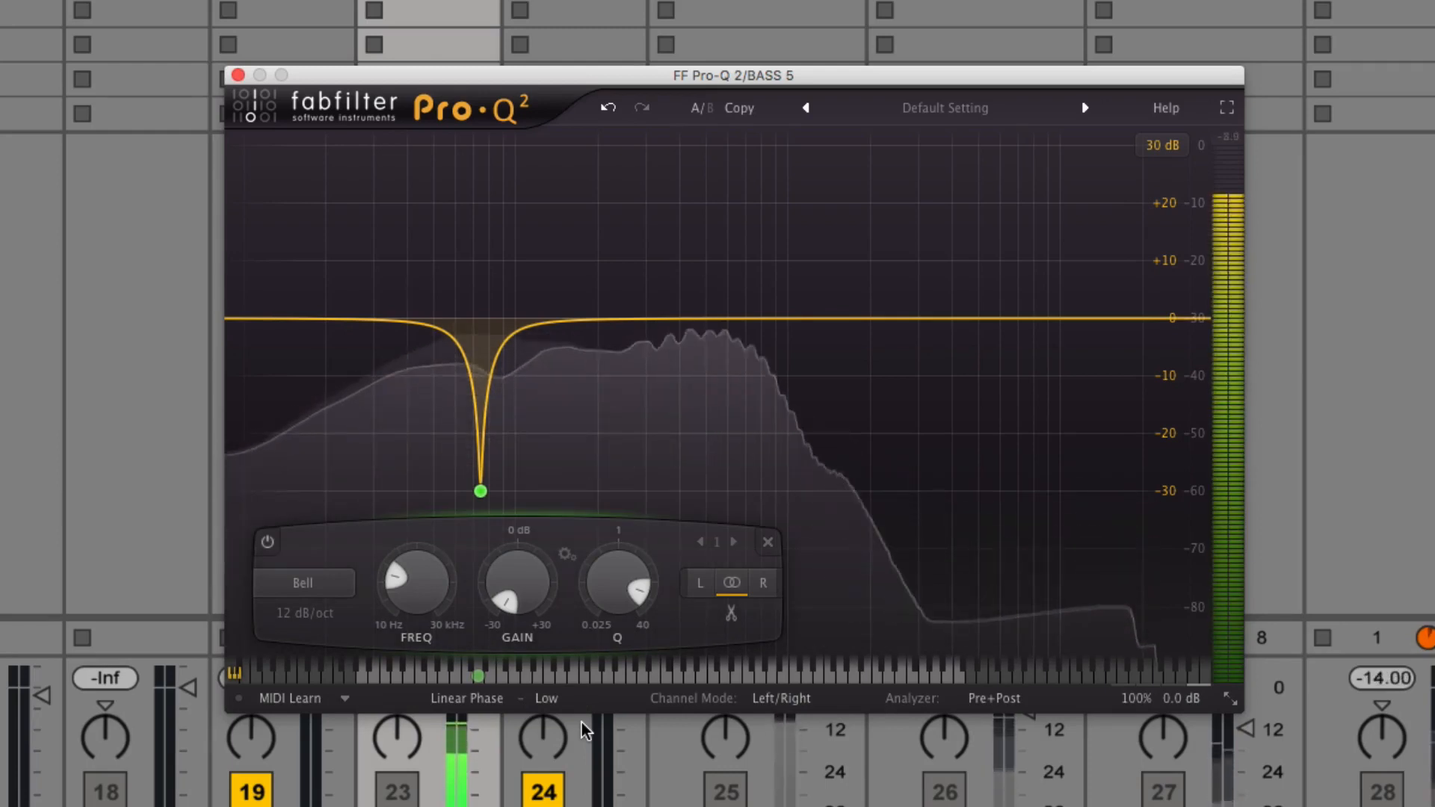
pyautogui.click(553, 689)
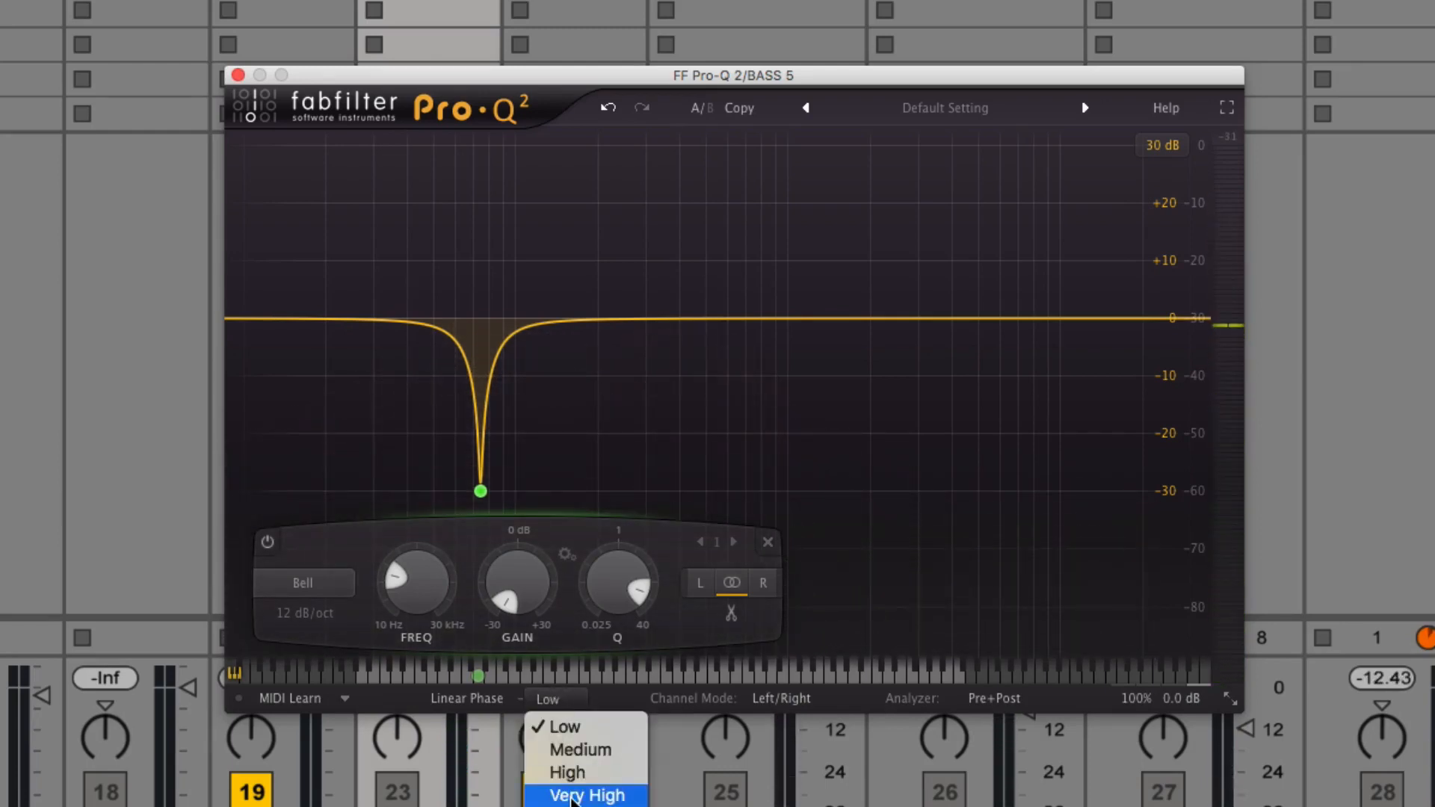
pyautogui.click(568, 795)
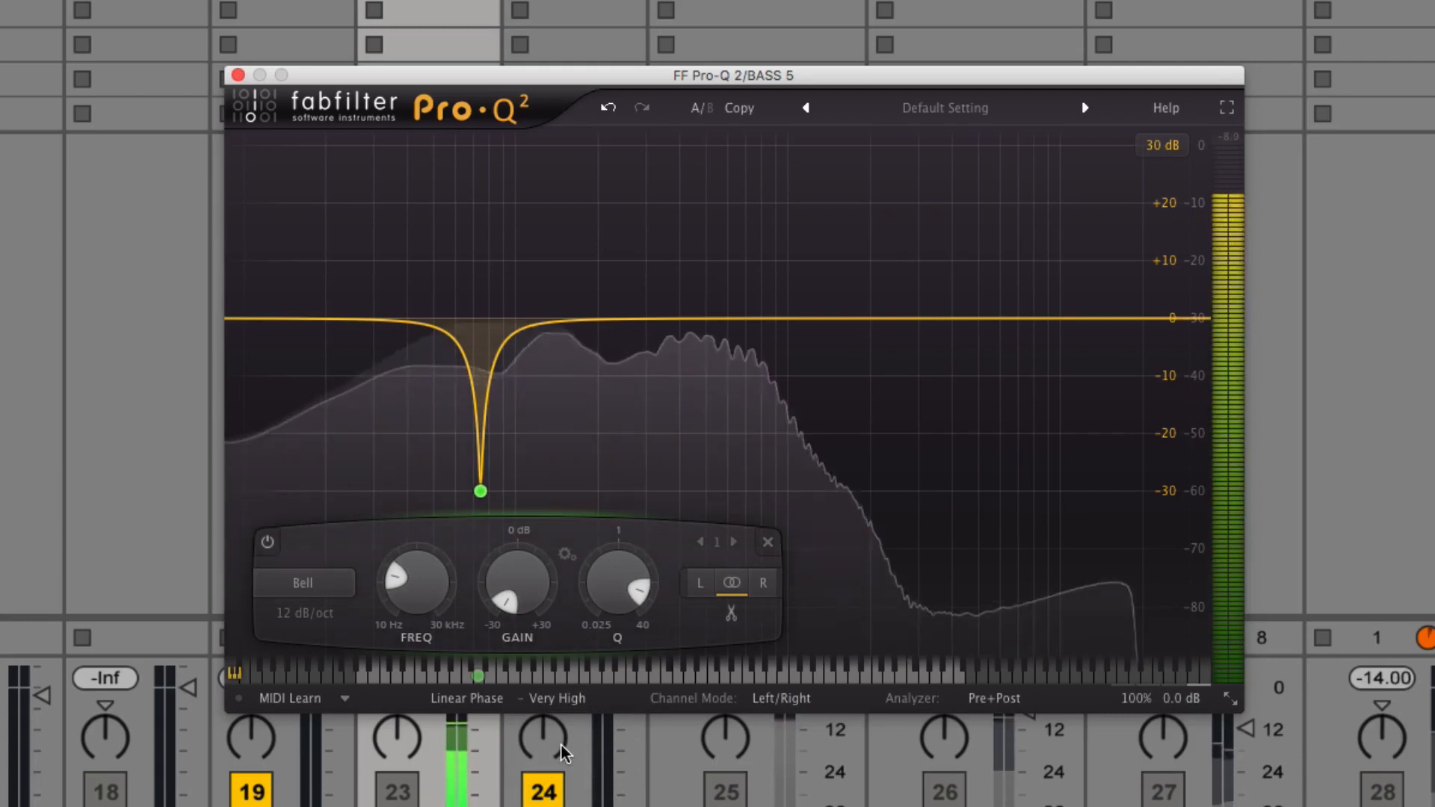
pyautogui.click(557, 698)
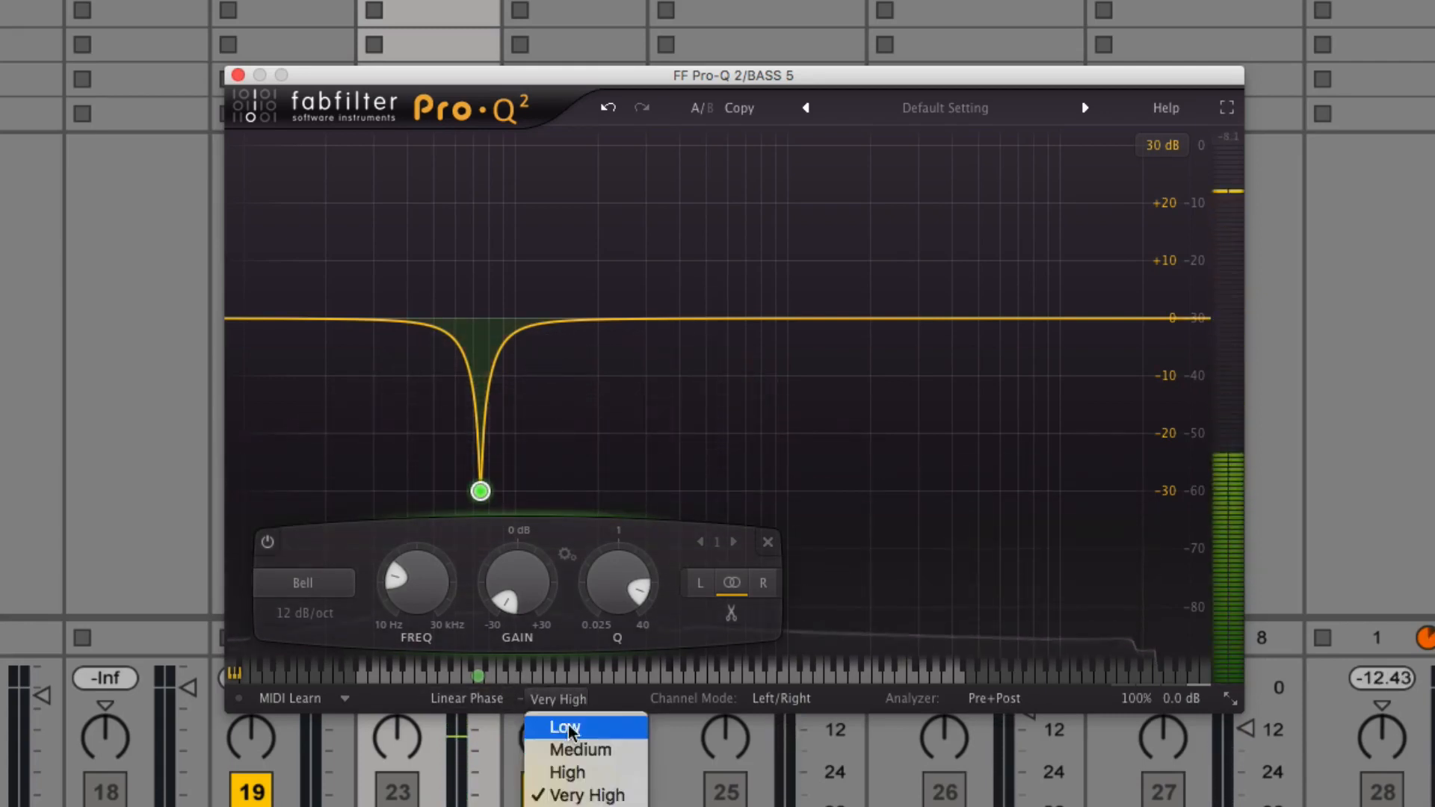
pyautogui.click(562, 725)
# Switch Pro-Q 2's processing mode to Natural Phase and back to Zero Latency.
pyautogui.click(483, 700)
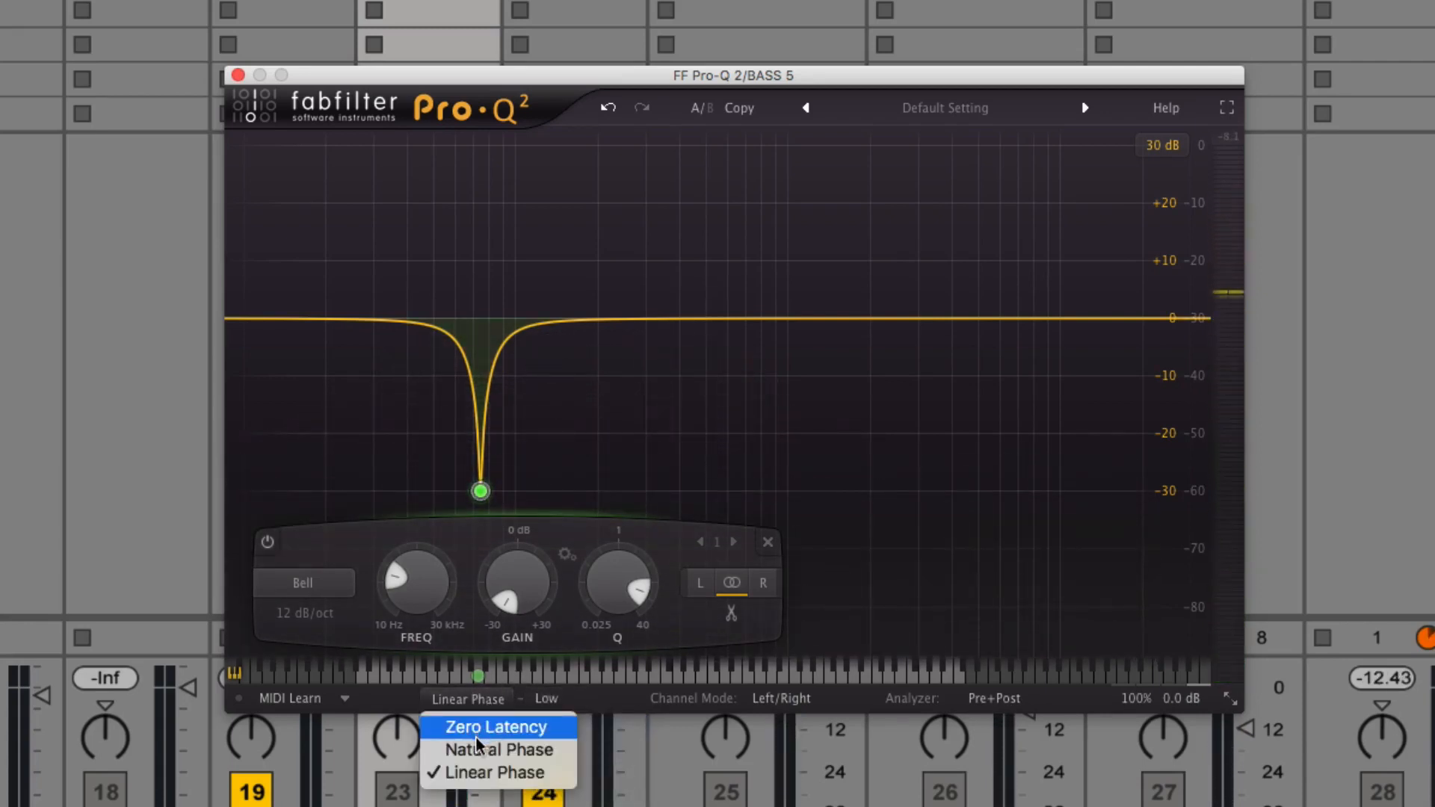
pyautogui.click(497, 750)
pyautogui.click(499, 700)
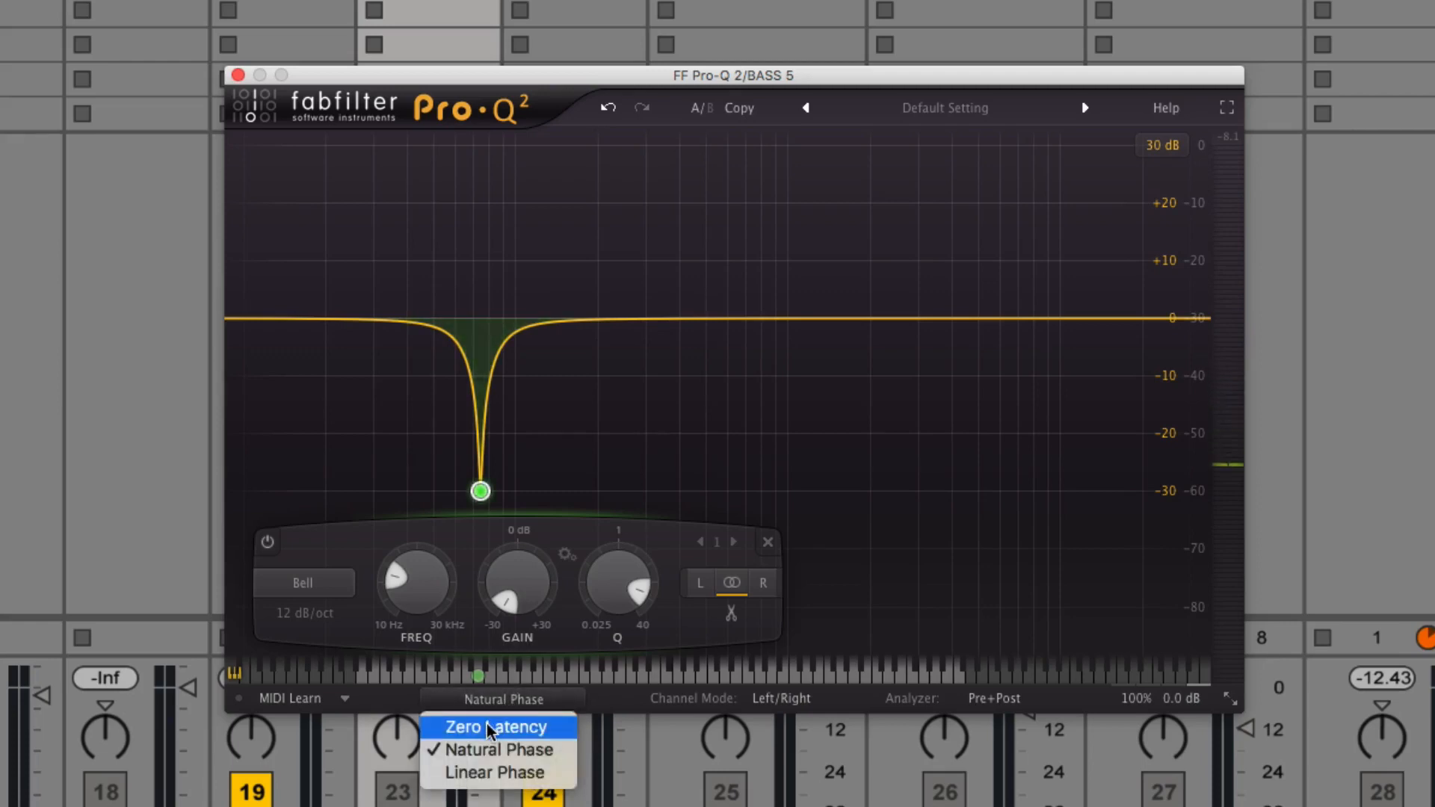
pyautogui.click(493, 727)
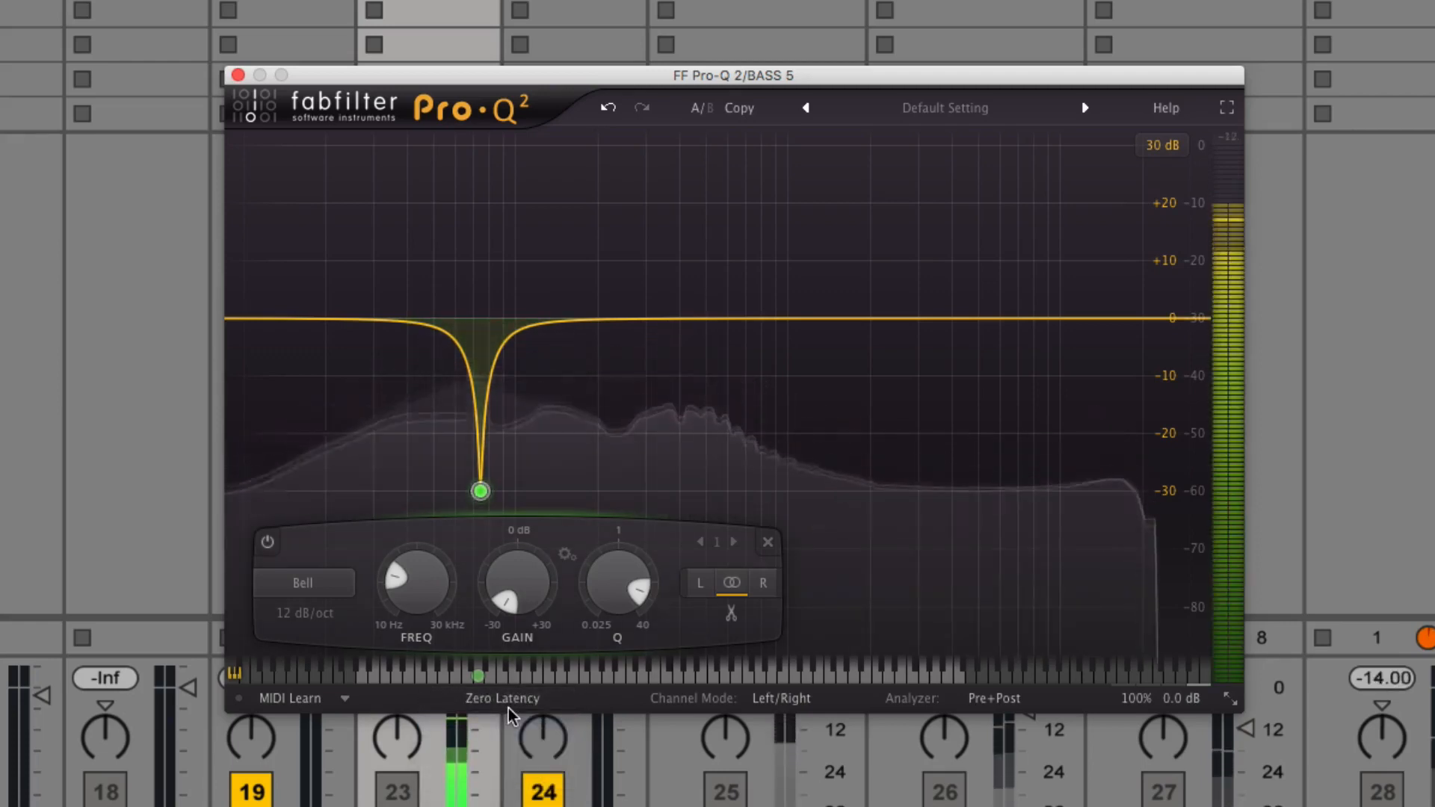
pyautogui.moveTo(520, 402)
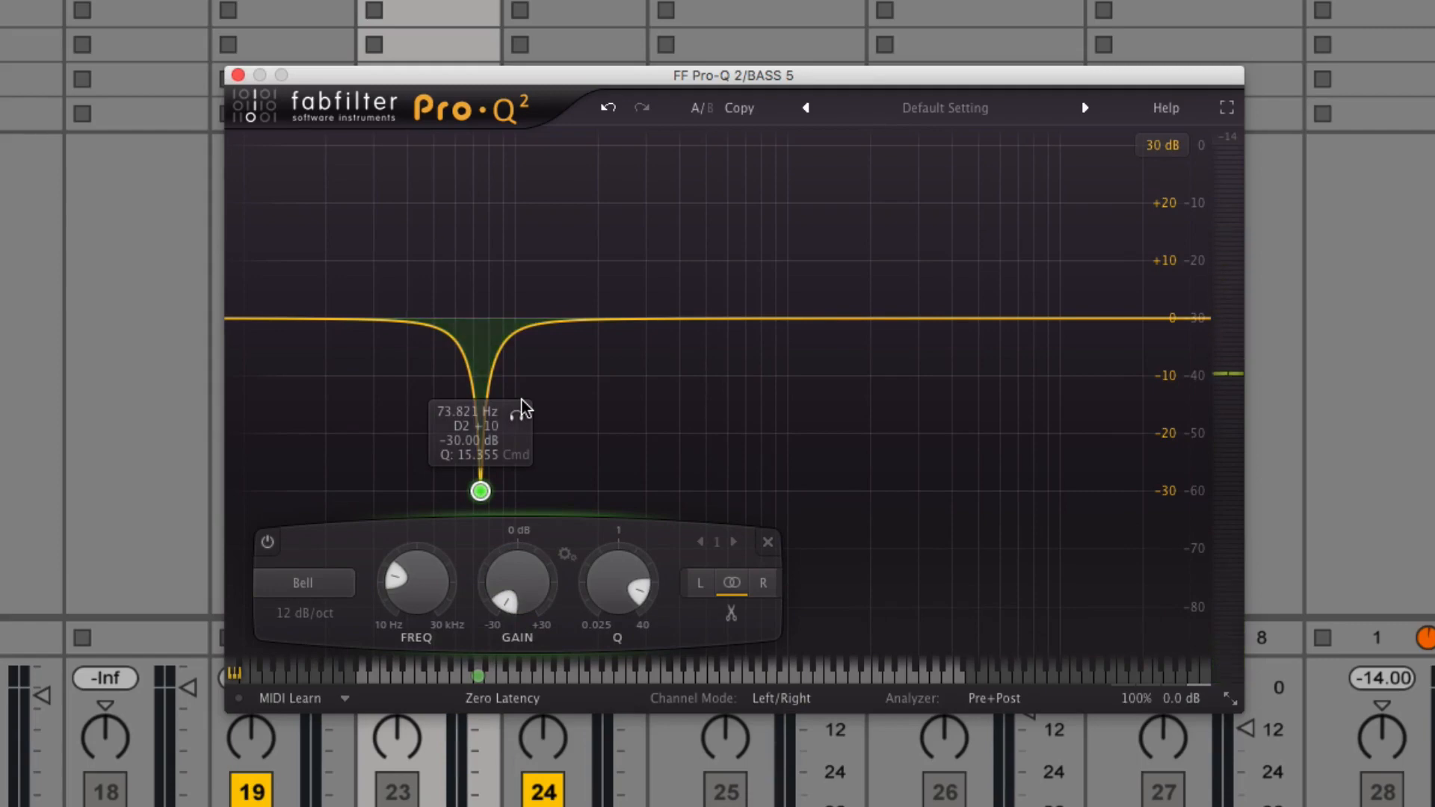
# Delete Pro-Q 2 from BASS 5 and expand the JACK JOSEPH PUIG folder under the WAVES artists in the custom plug-ins.
pyautogui.click(577, 442)
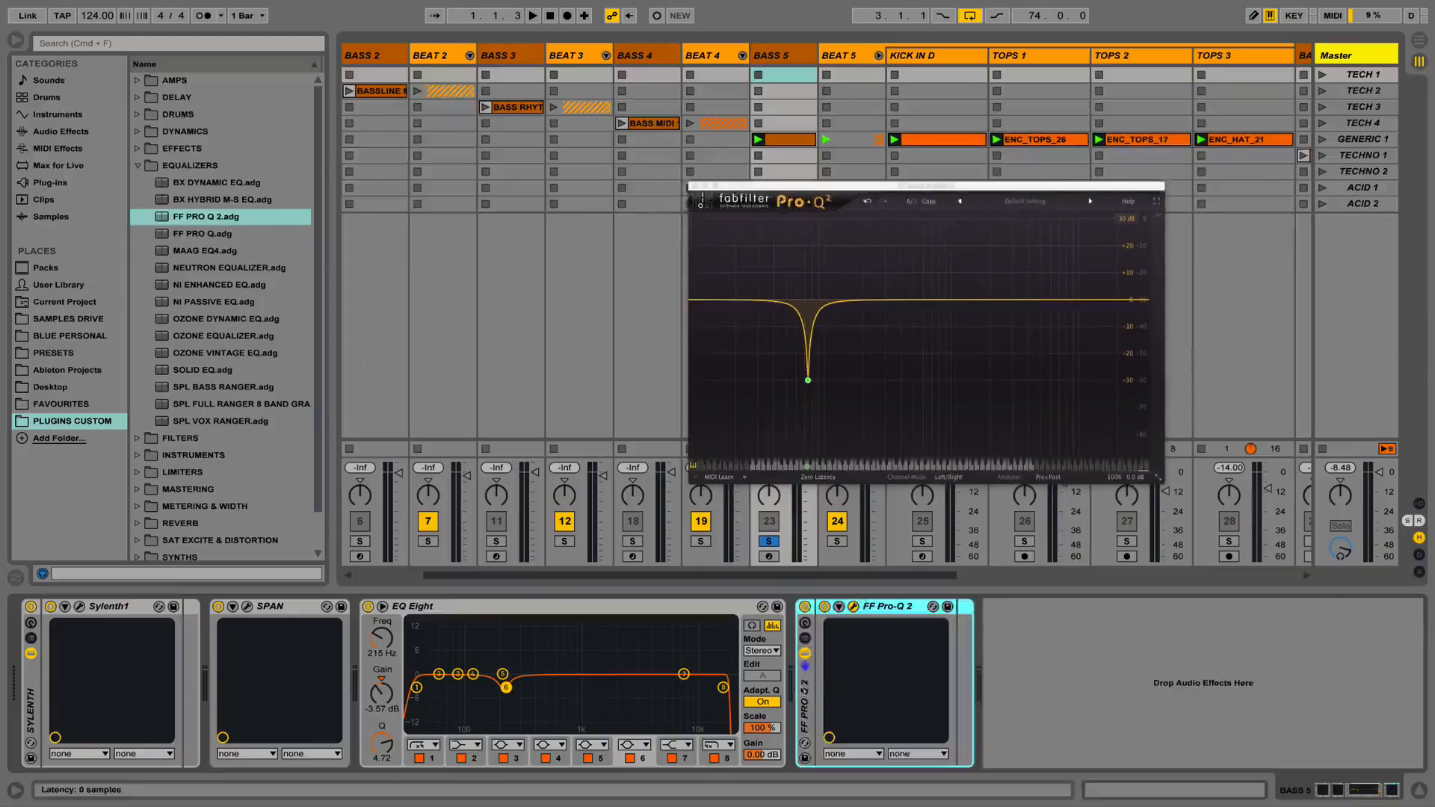
pyautogui.press('Delete')
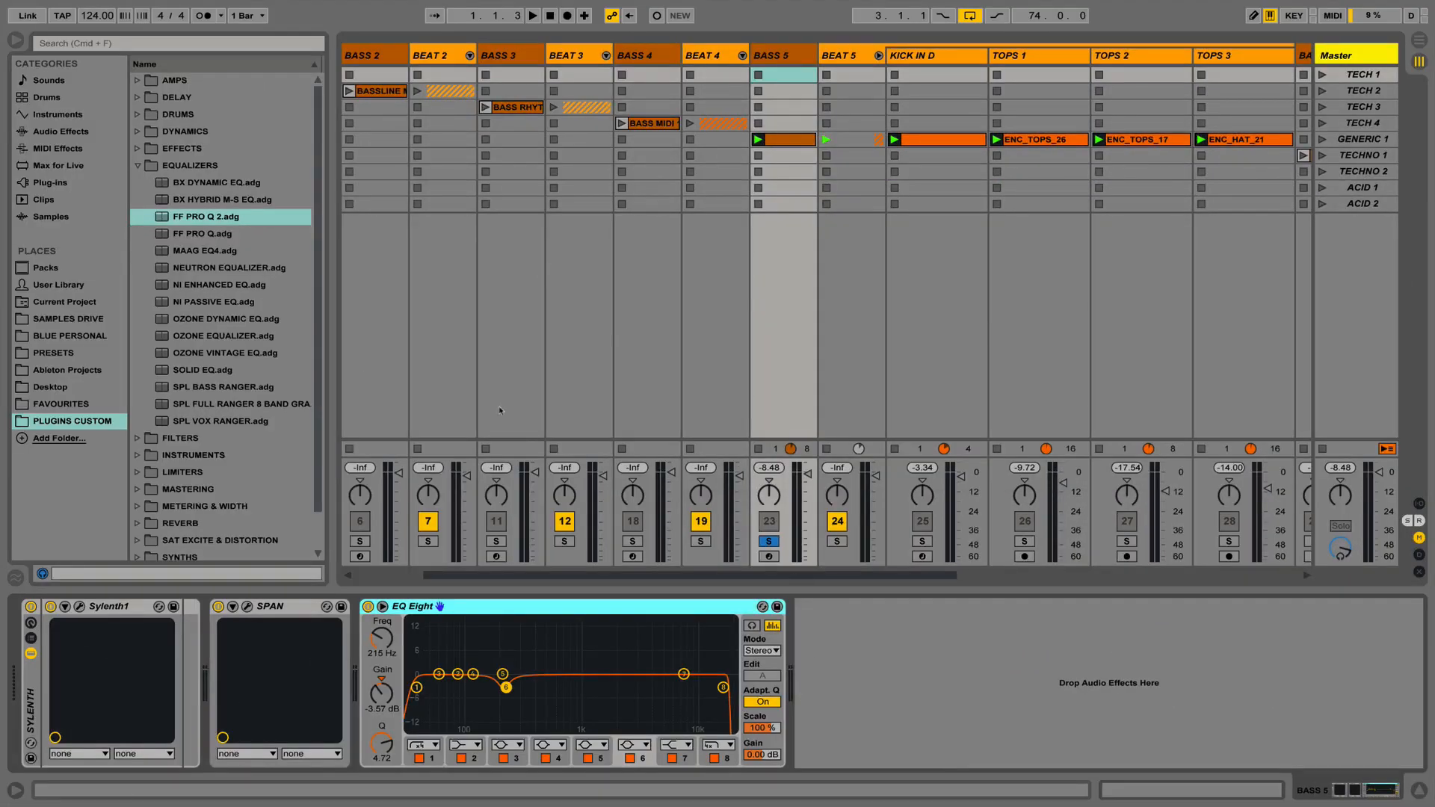
pyautogui.click(136, 165)
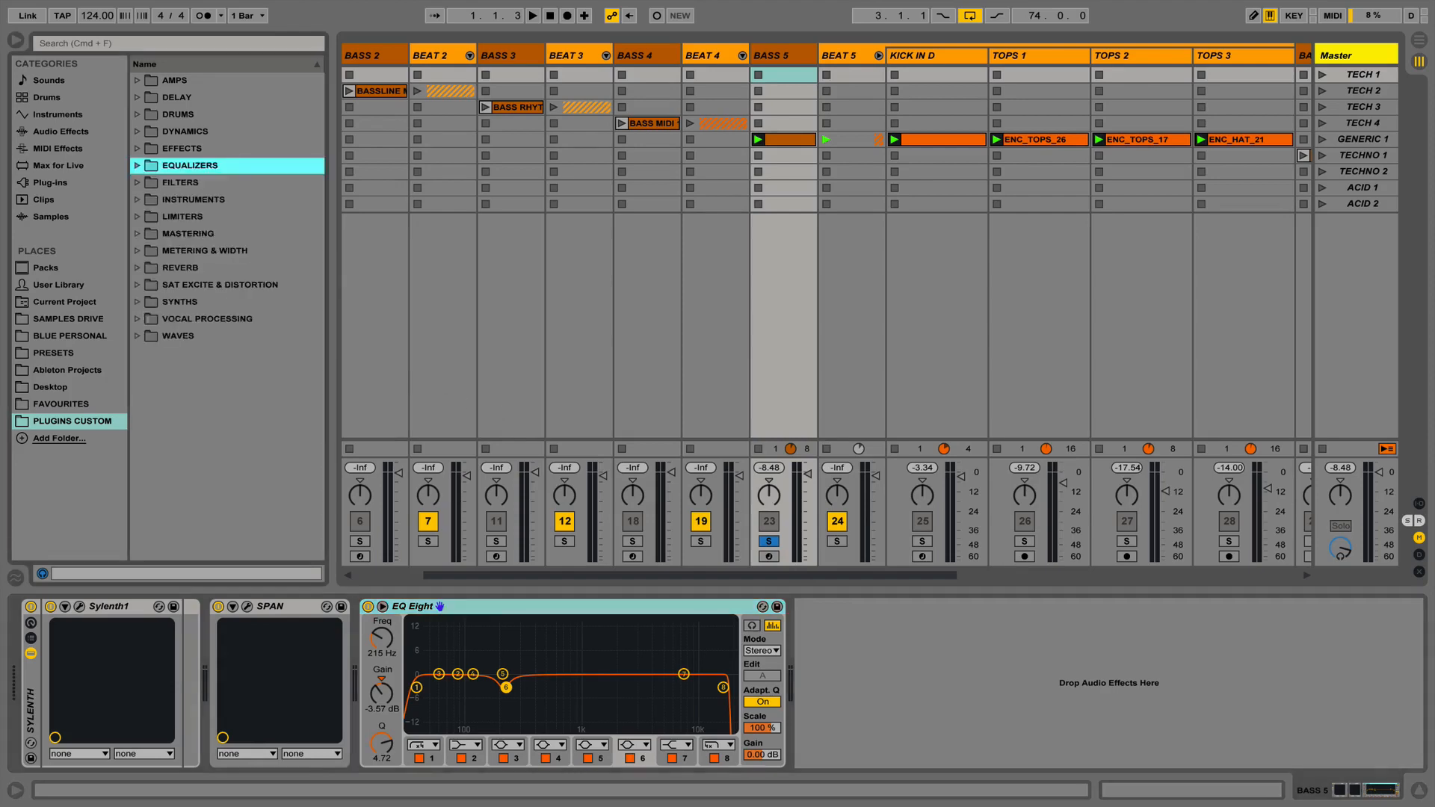
pyautogui.click(137, 336)
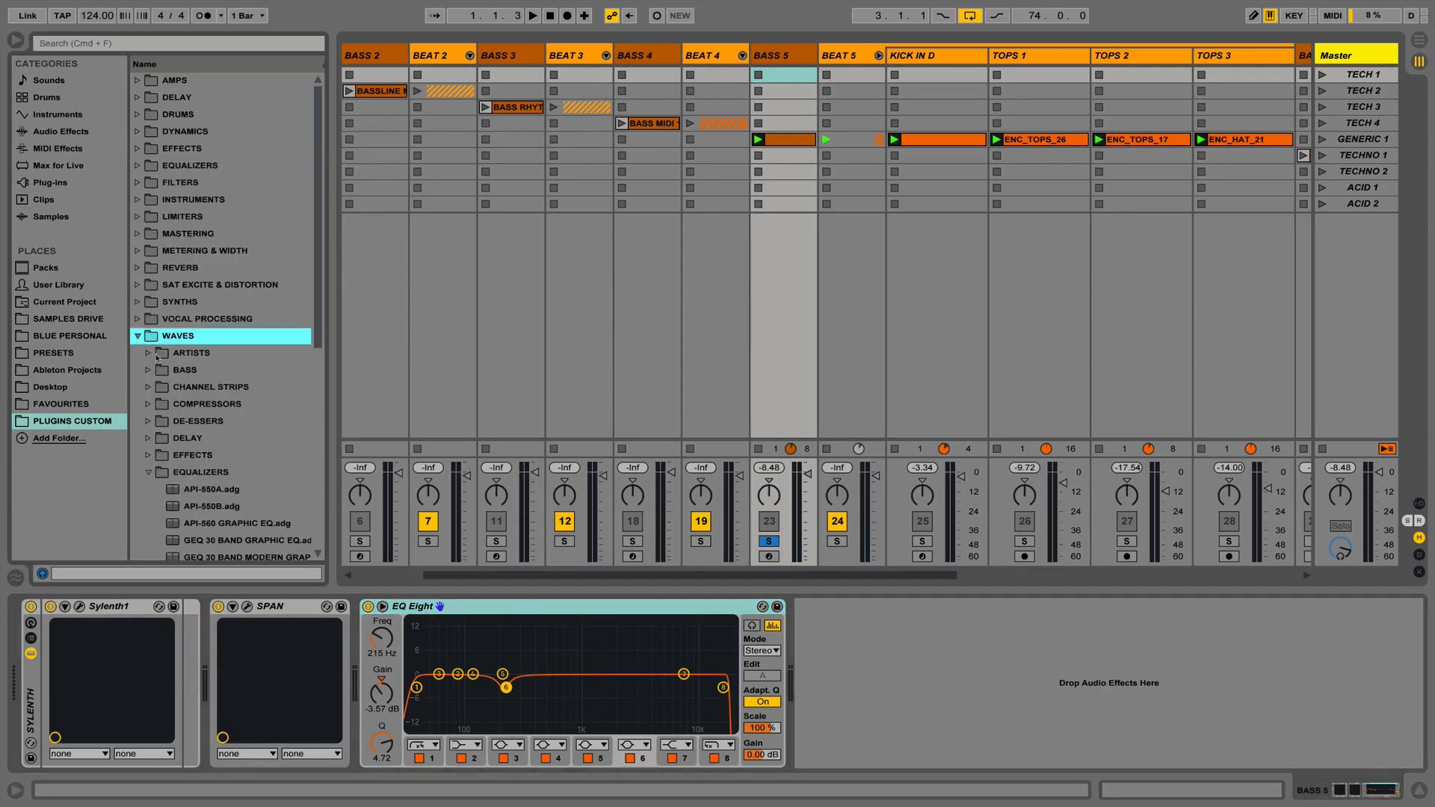
pyautogui.click(148, 354)
pyautogui.click(159, 371)
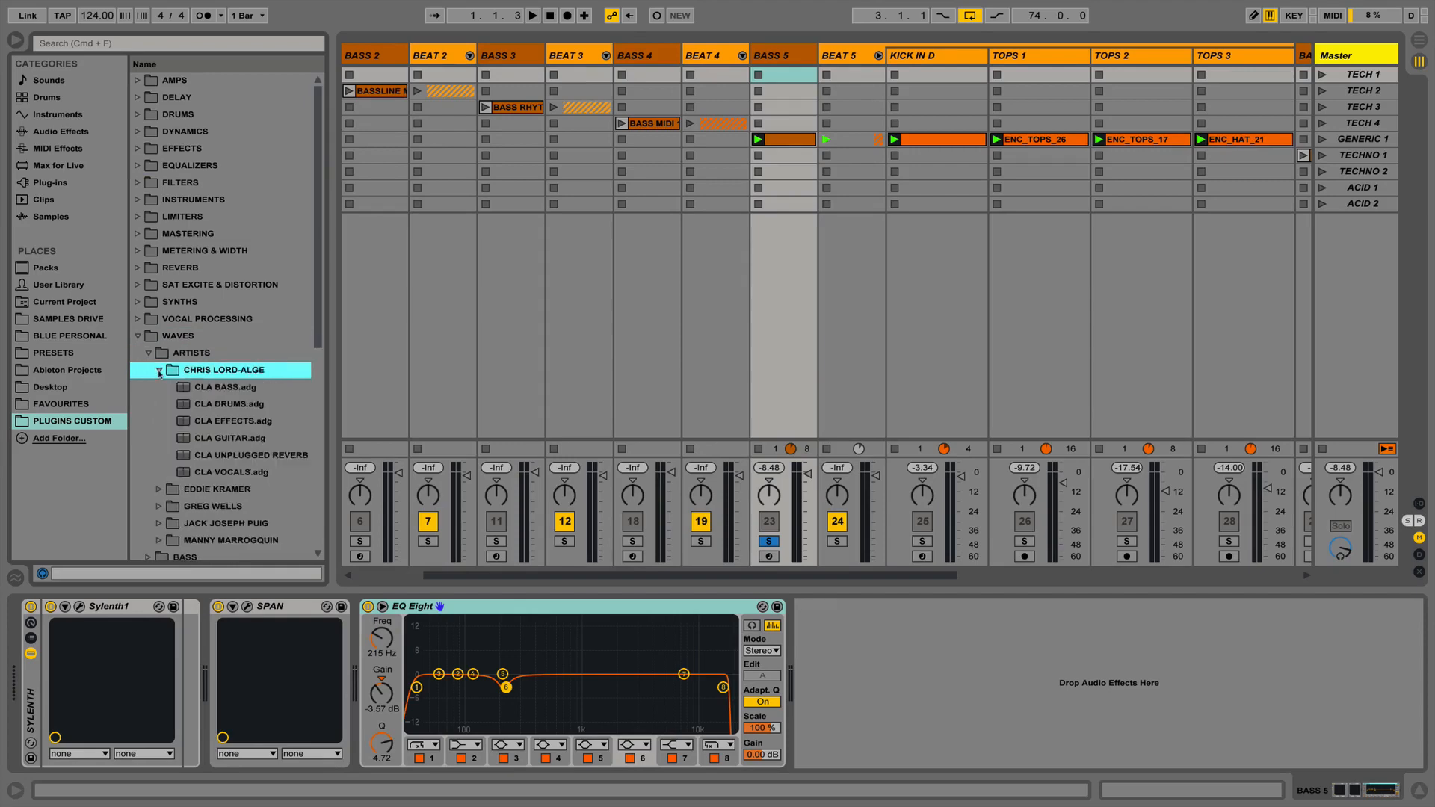
pyautogui.click(158, 371)
pyautogui.click(158, 422)
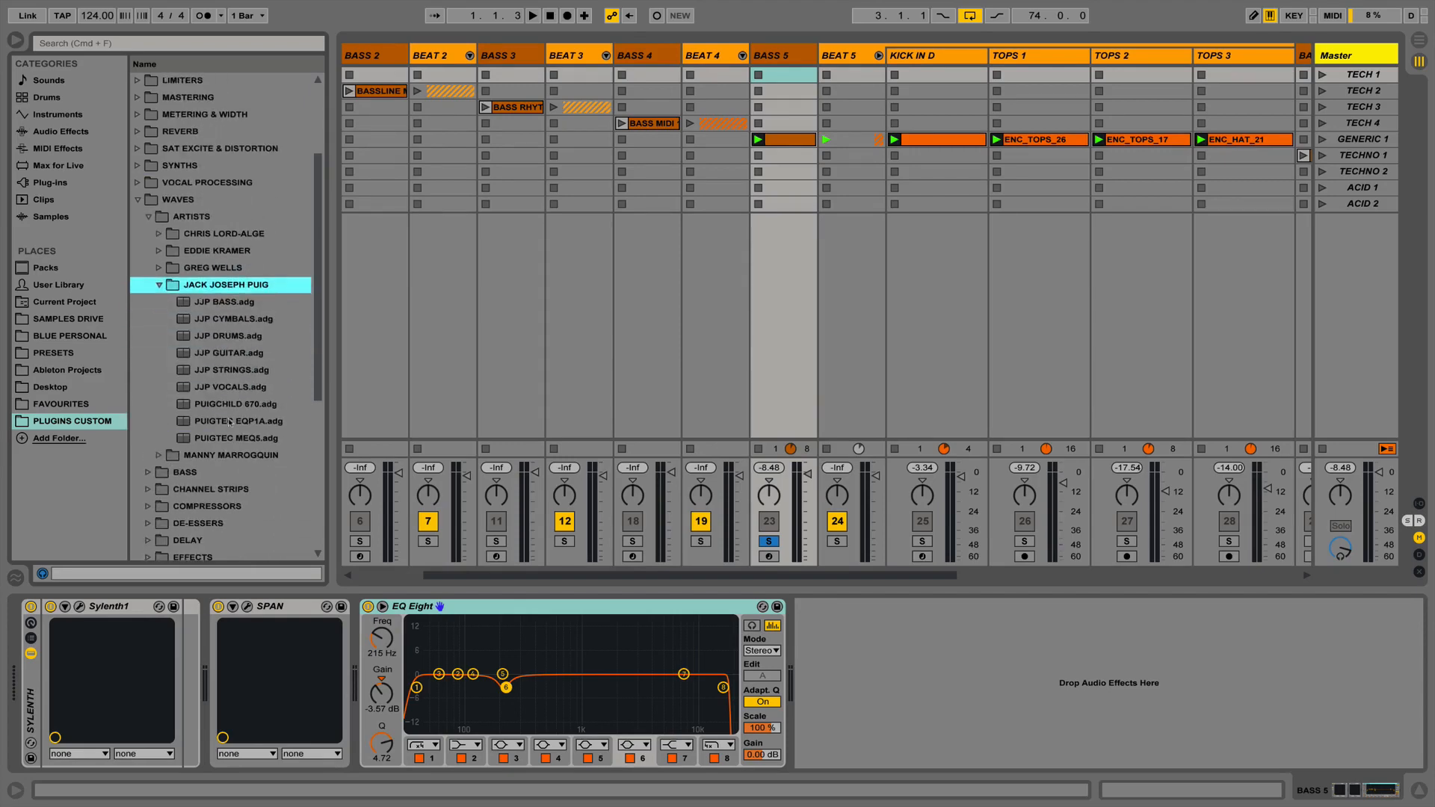
# Add PUIGTEC EQP1A and PUIGTEC MEQ5 after EQ Eight on BASS 5, and place the MEQ5 window below the EQP1A window.
pyautogui.moveTo(229, 422); pyautogui.dragTo(861, 626)
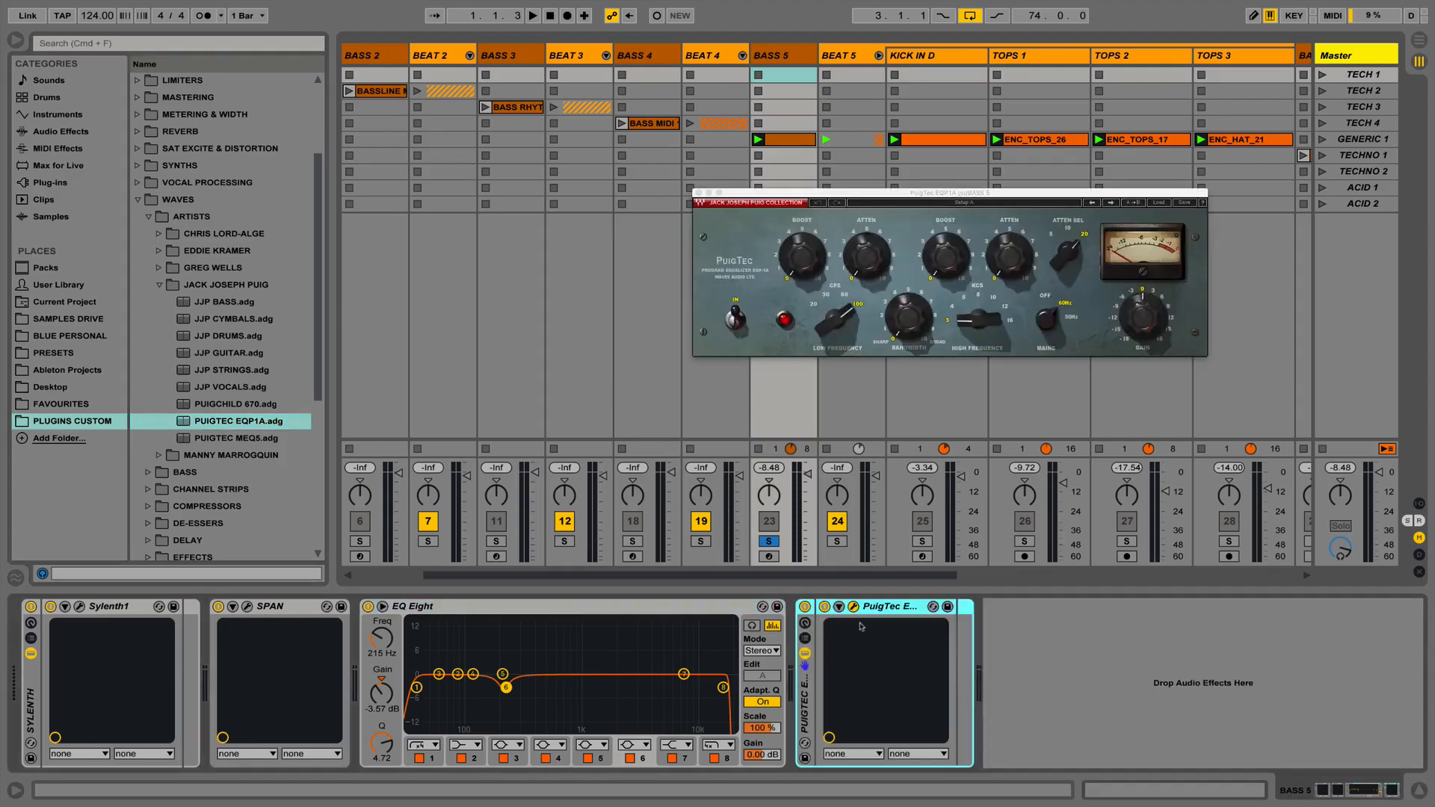
pyautogui.moveTo(236, 438); pyautogui.dragTo(1043, 614)
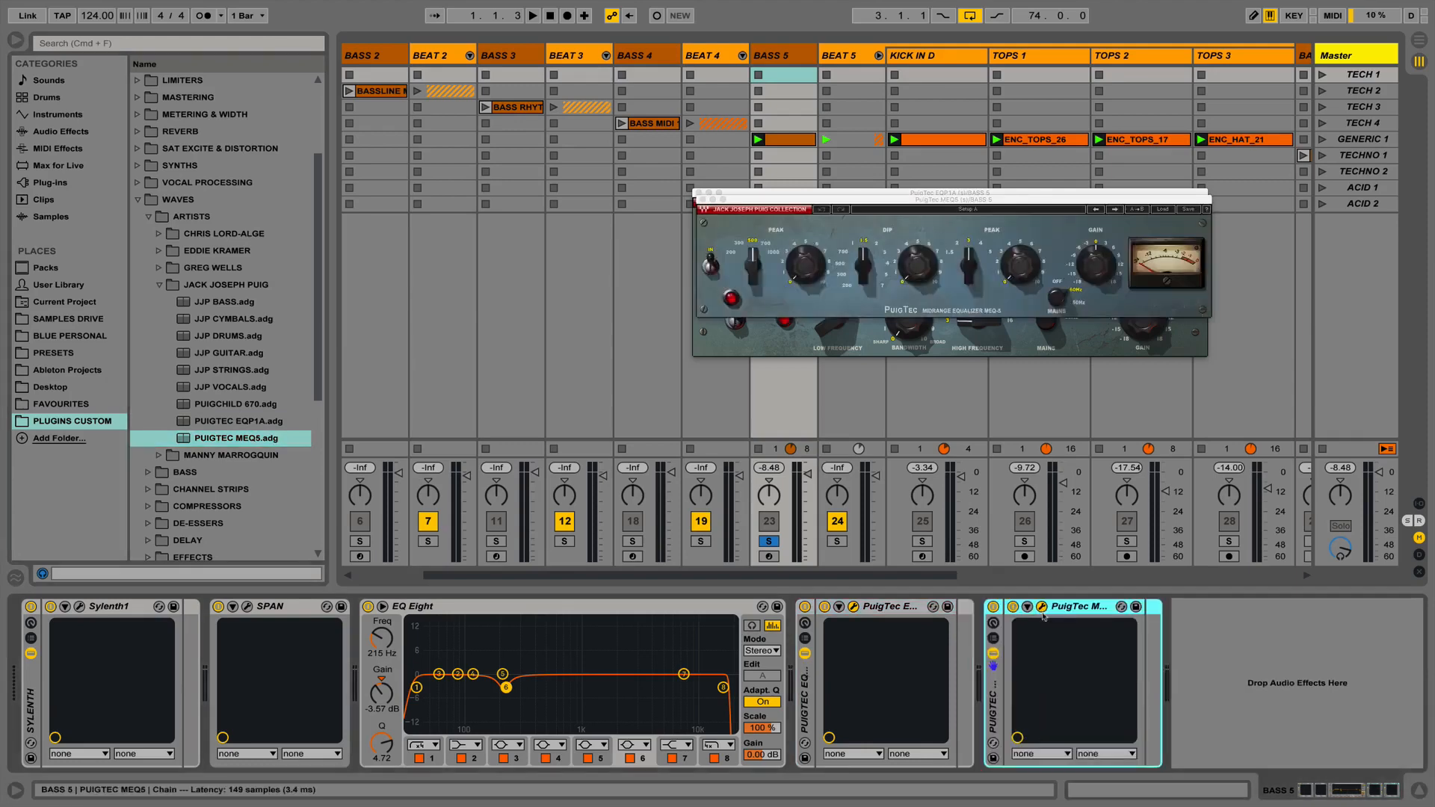
pyautogui.moveTo(867, 190); pyautogui.dragTo(857, 382)
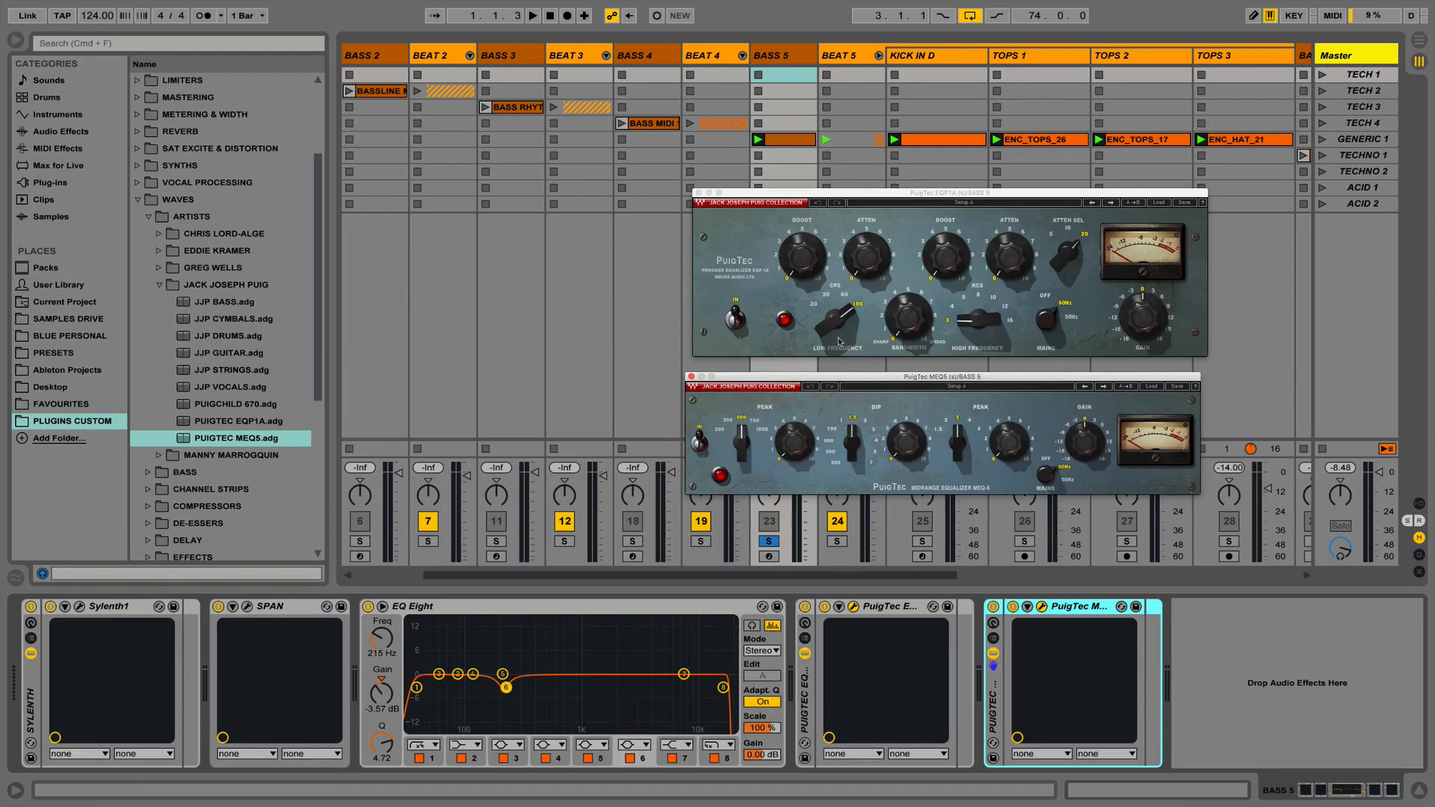
# Start playback and raise the EQP1A's low-frequency boost slightly, keeping its low-frequency selector at 100 CPS.
pyautogui.press('space')
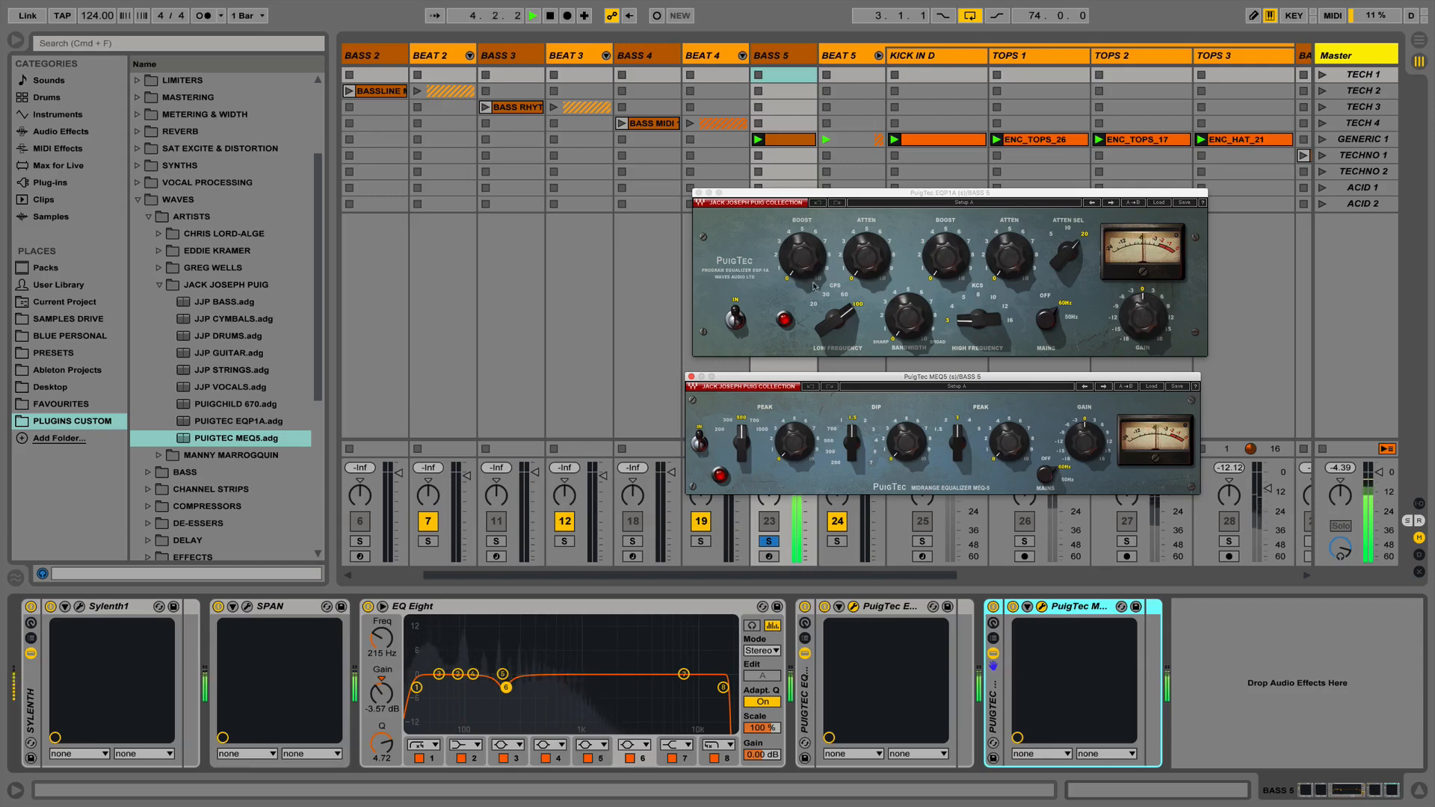
pyautogui.moveTo(819, 263); pyautogui.dragTo(820, 247)
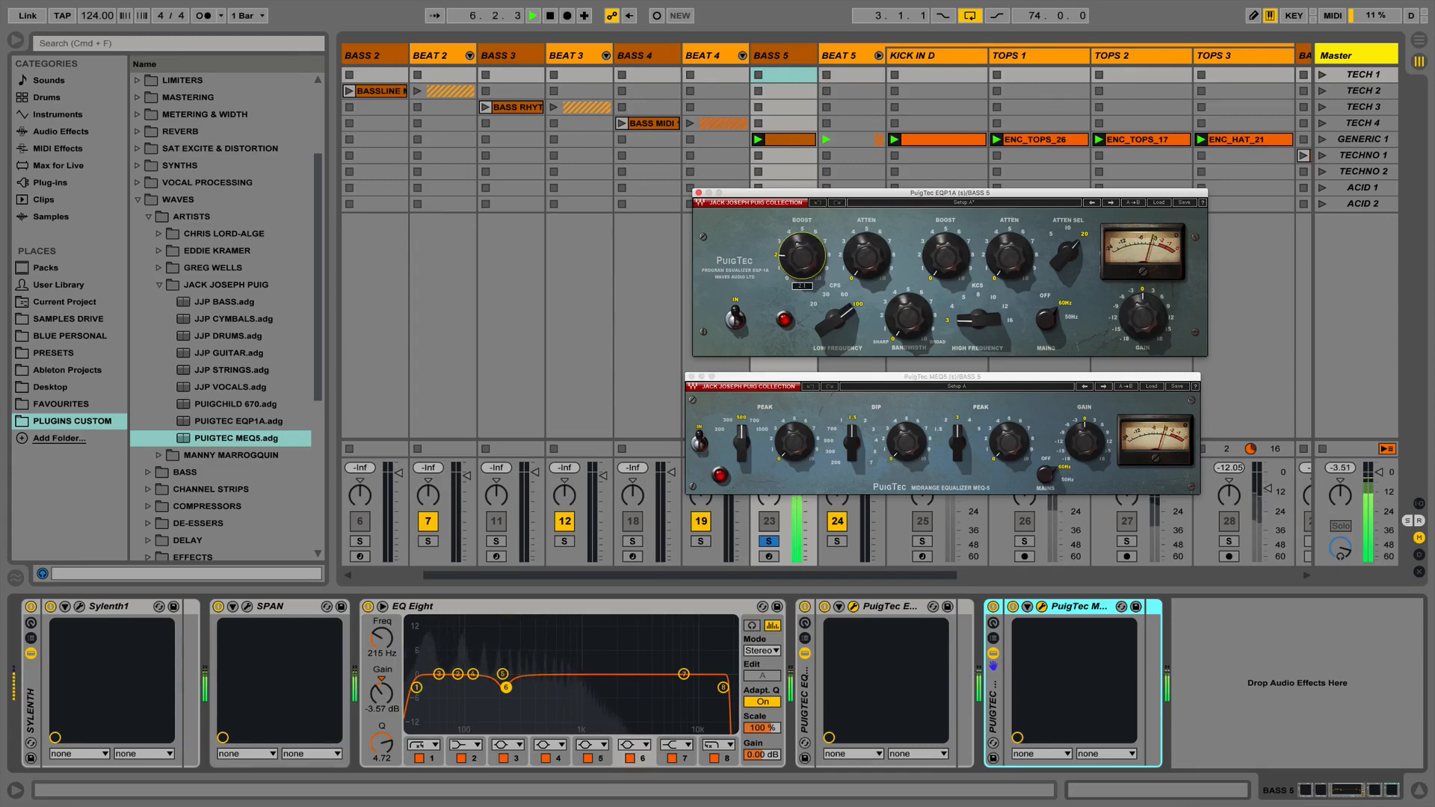
pyautogui.click(823, 319)
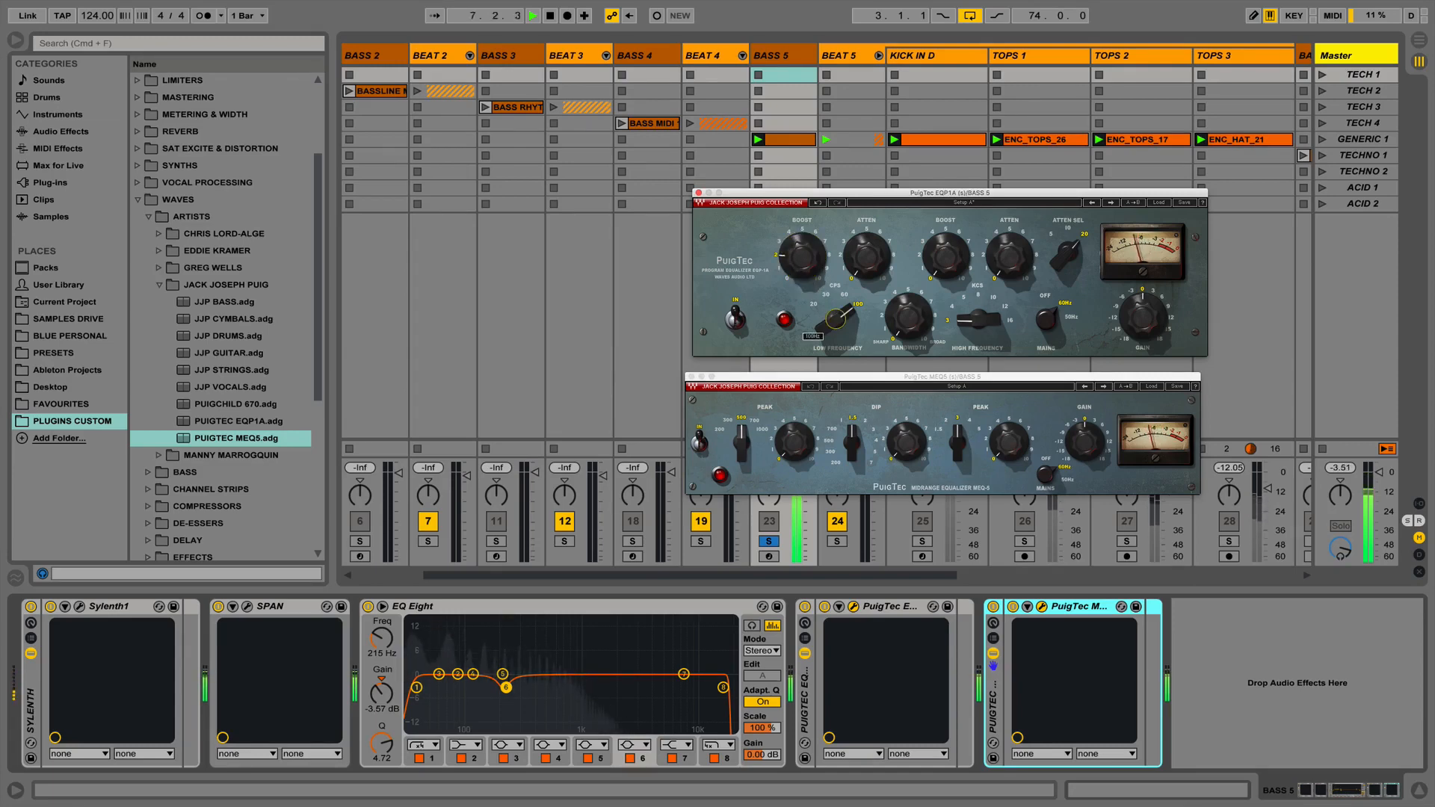
pyautogui.moveTo(835, 319); pyautogui.dragTo(836, 288)
pyautogui.click(803, 258)
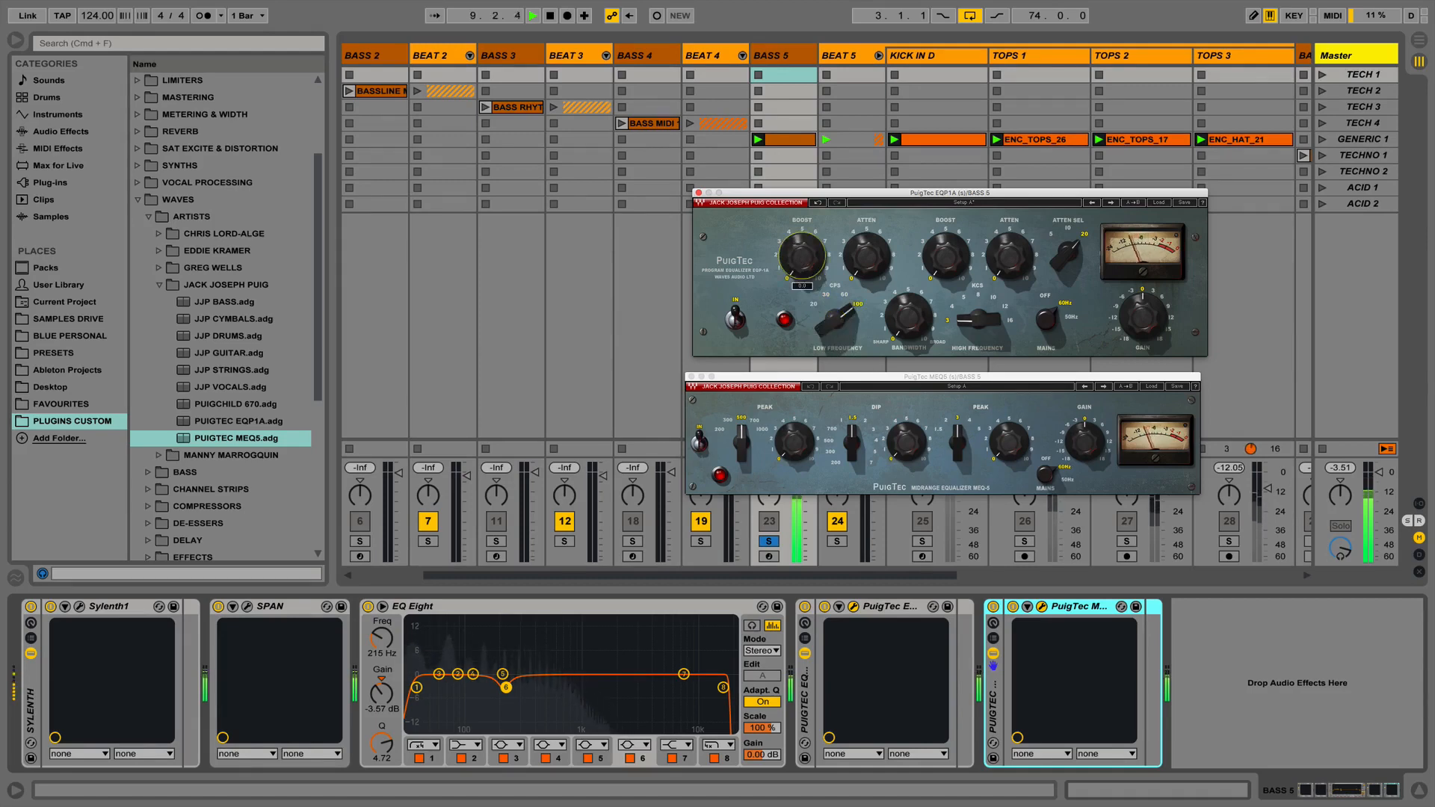
pyautogui.moveTo(940, 259)
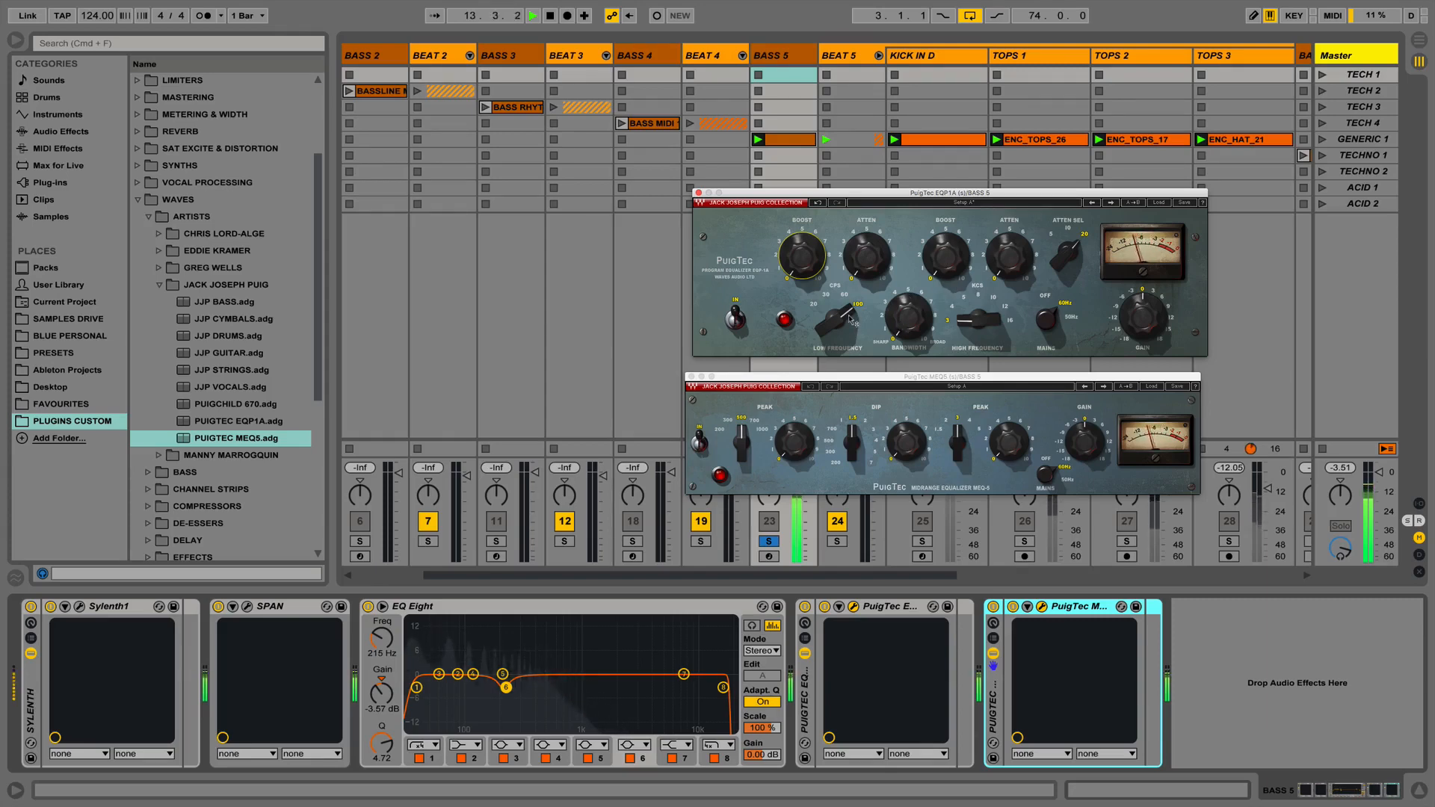
# Try a much stronger EQP1A low boost, reduce it again, set the low frequency to 60 CPS, and select the EQP1A device.
pyautogui.moveTo(797, 264); pyautogui.dragTo(797, 219)
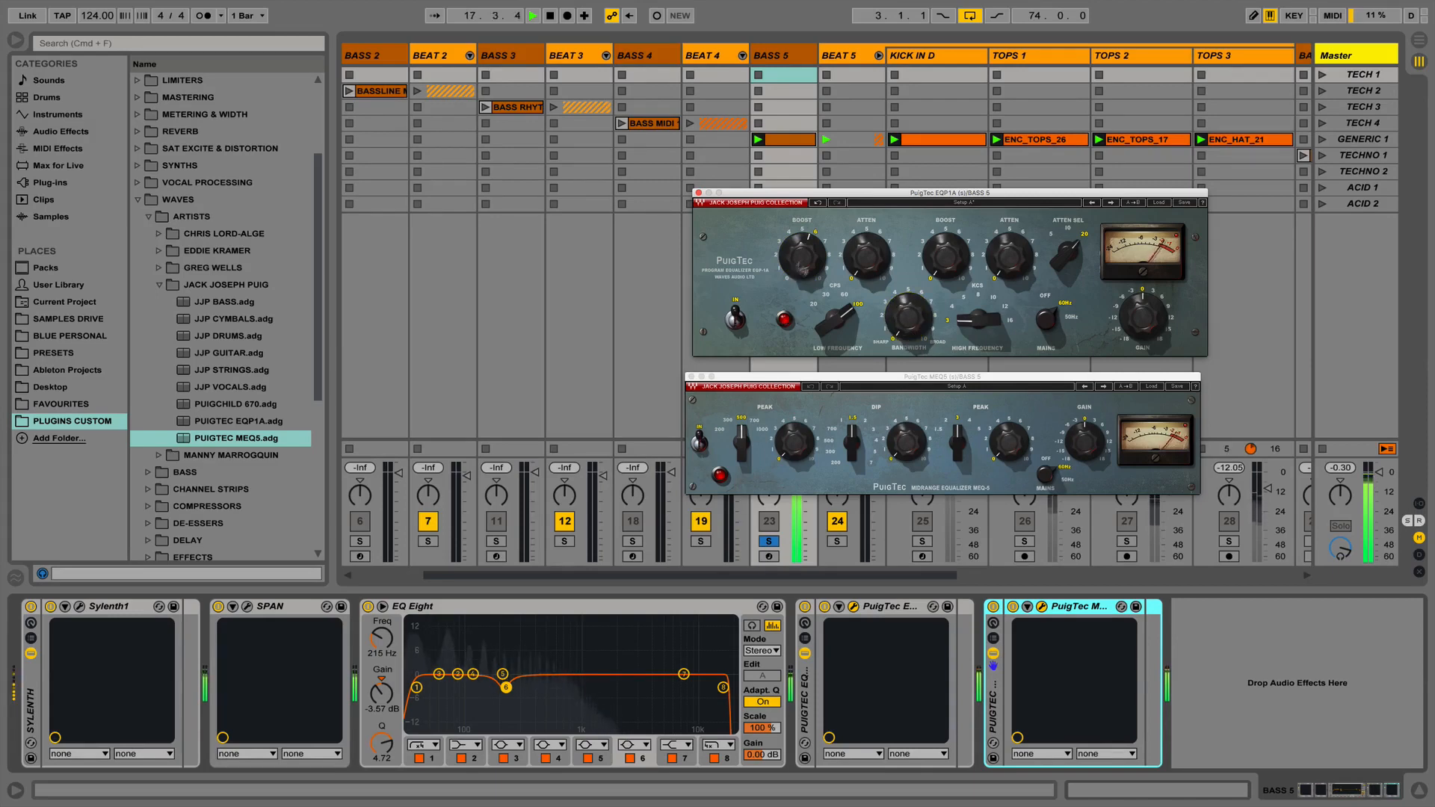
pyautogui.moveTo(799, 265); pyautogui.dragTo(799, 239)
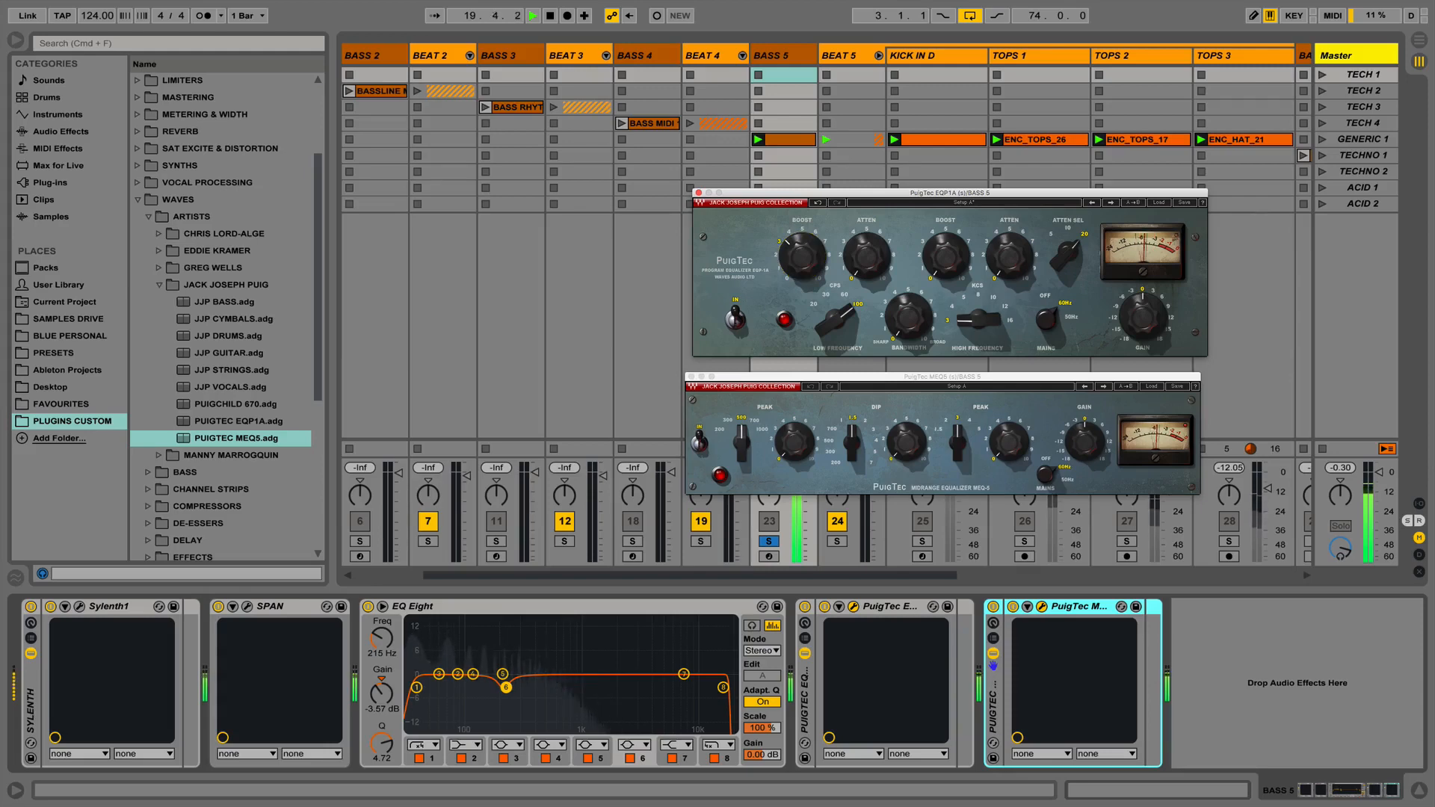
pyautogui.moveTo(855, 255); pyautogui.dragTo(793, 258)
pyautogui.moveTo(831, 319)
pyautogui.mouseDown()
pyautogui.moveTo(831, 344)
pyautogui.moveTo(832, 329)
pyautogui.mouseUp()
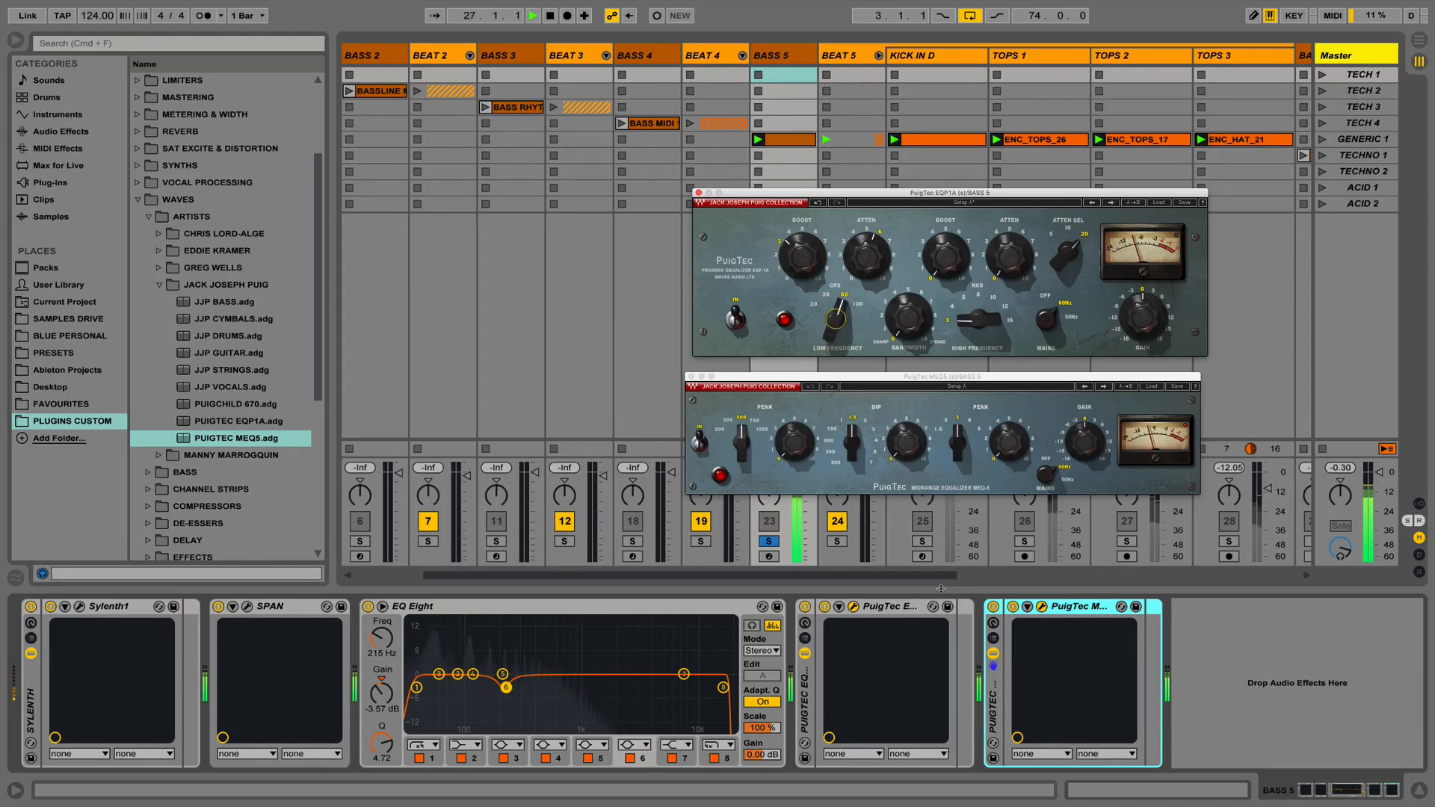
pyautogui.click(868, 610)
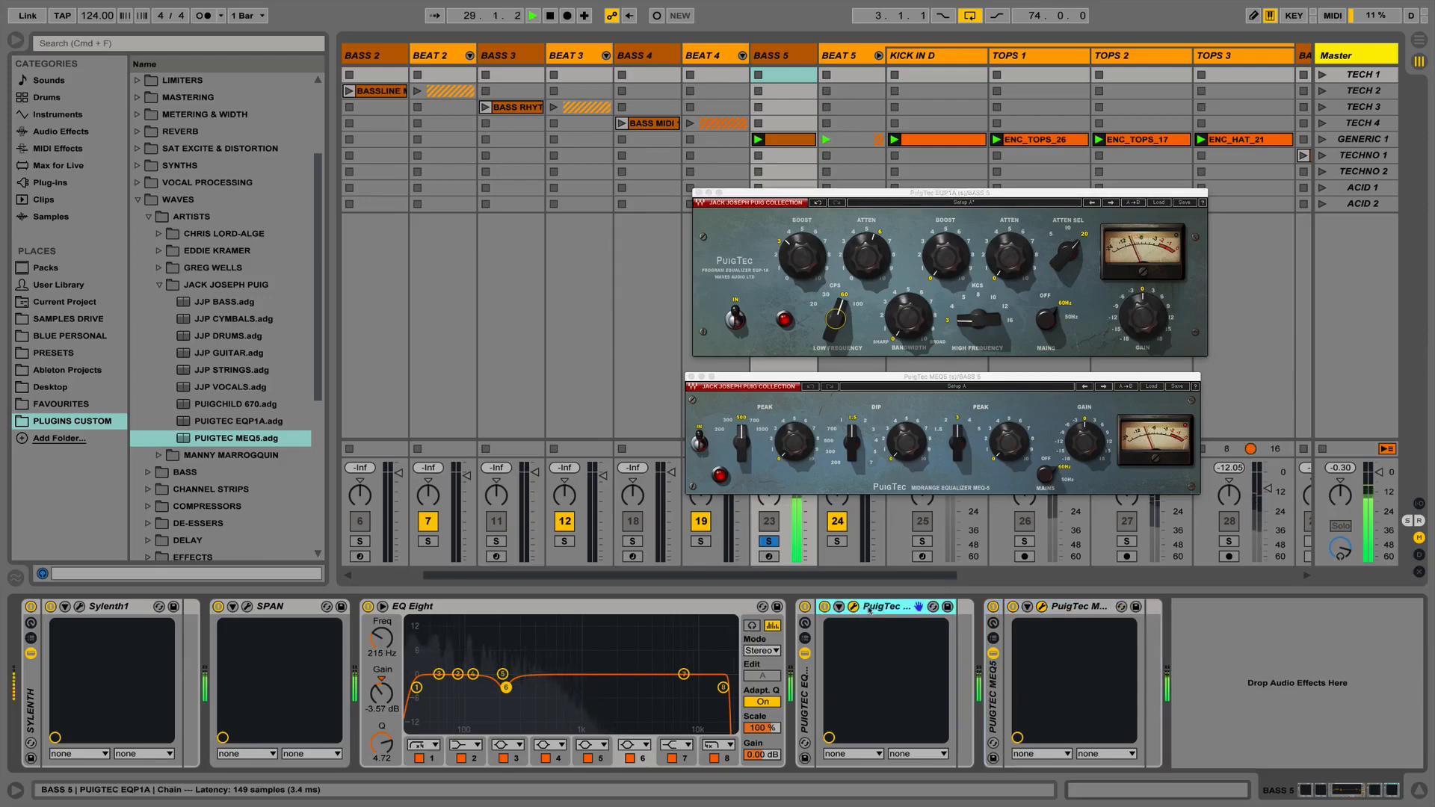
# Delete the PuigTec EQP1A from BASS 5 and turn the MEQ5's dip frequency down to its lowest setting.
pyautogui.click(806, 680)
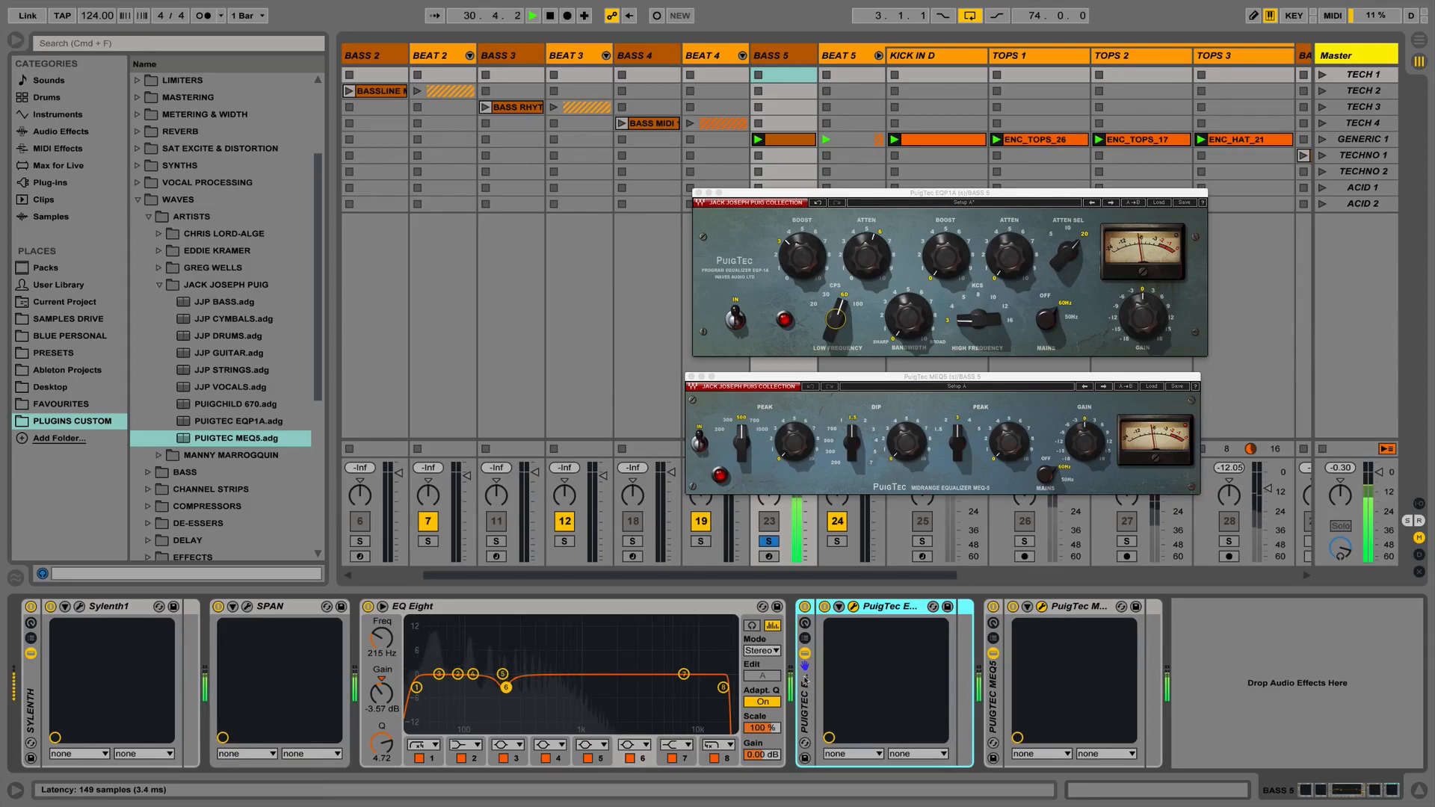
pyautogui.press('Delete')
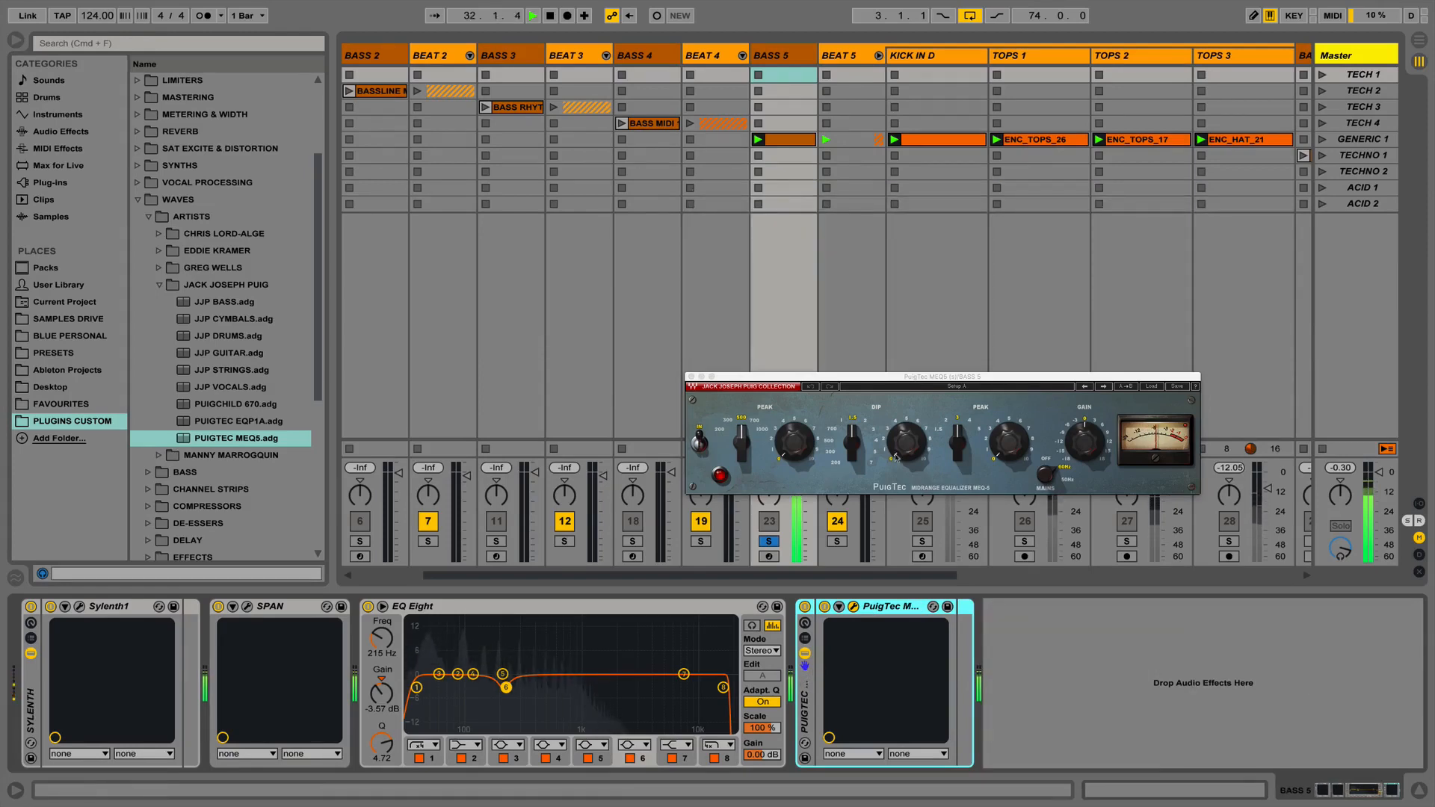
pyautogui.moveTo(852, 443); pyautogui.dragTo(852, 482)
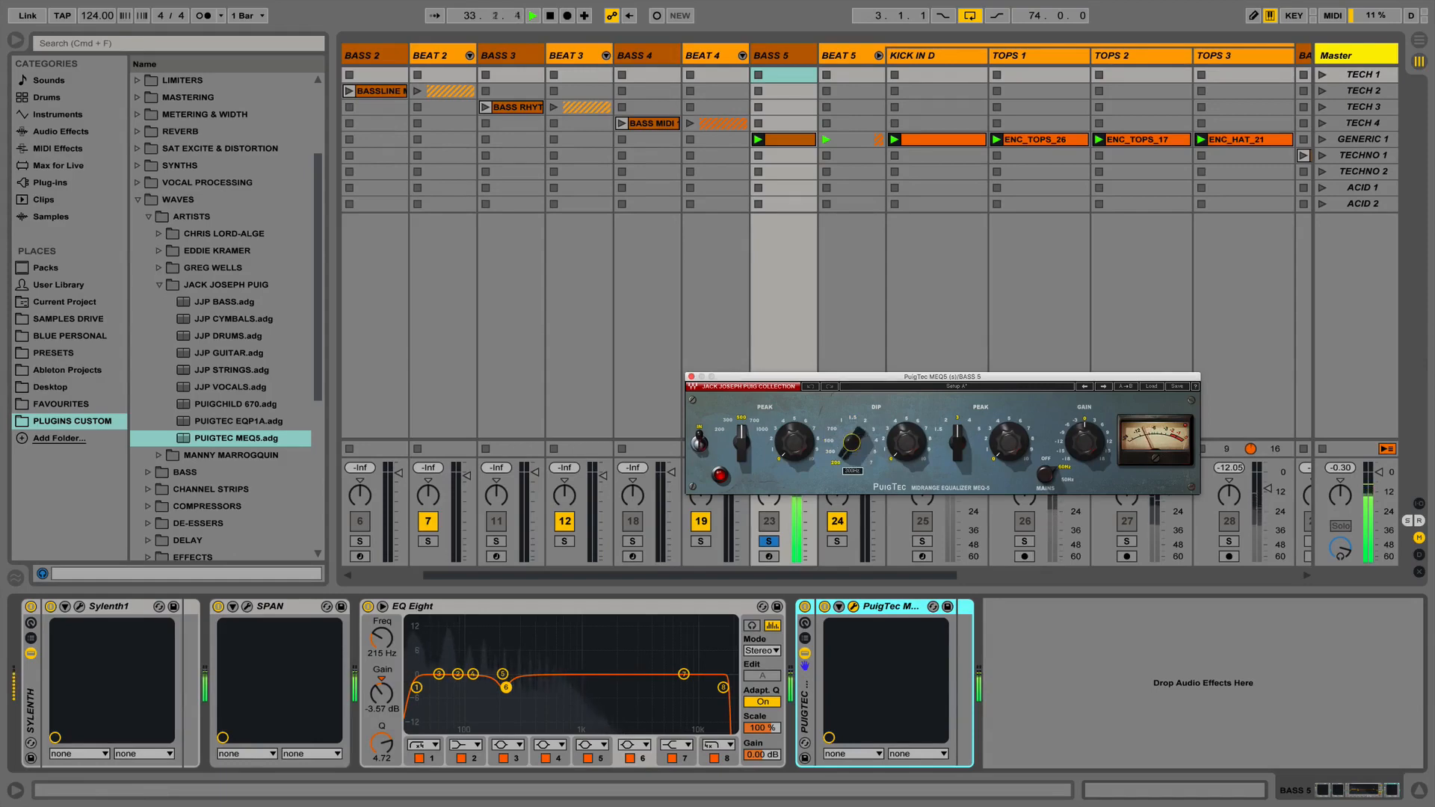
# Adjust the MEQ5's low-band peak boost and set that band's frequency to 300 Hz.
pyautogui.moveTo(798, 441); pyautogui.dragTo(797, 425)
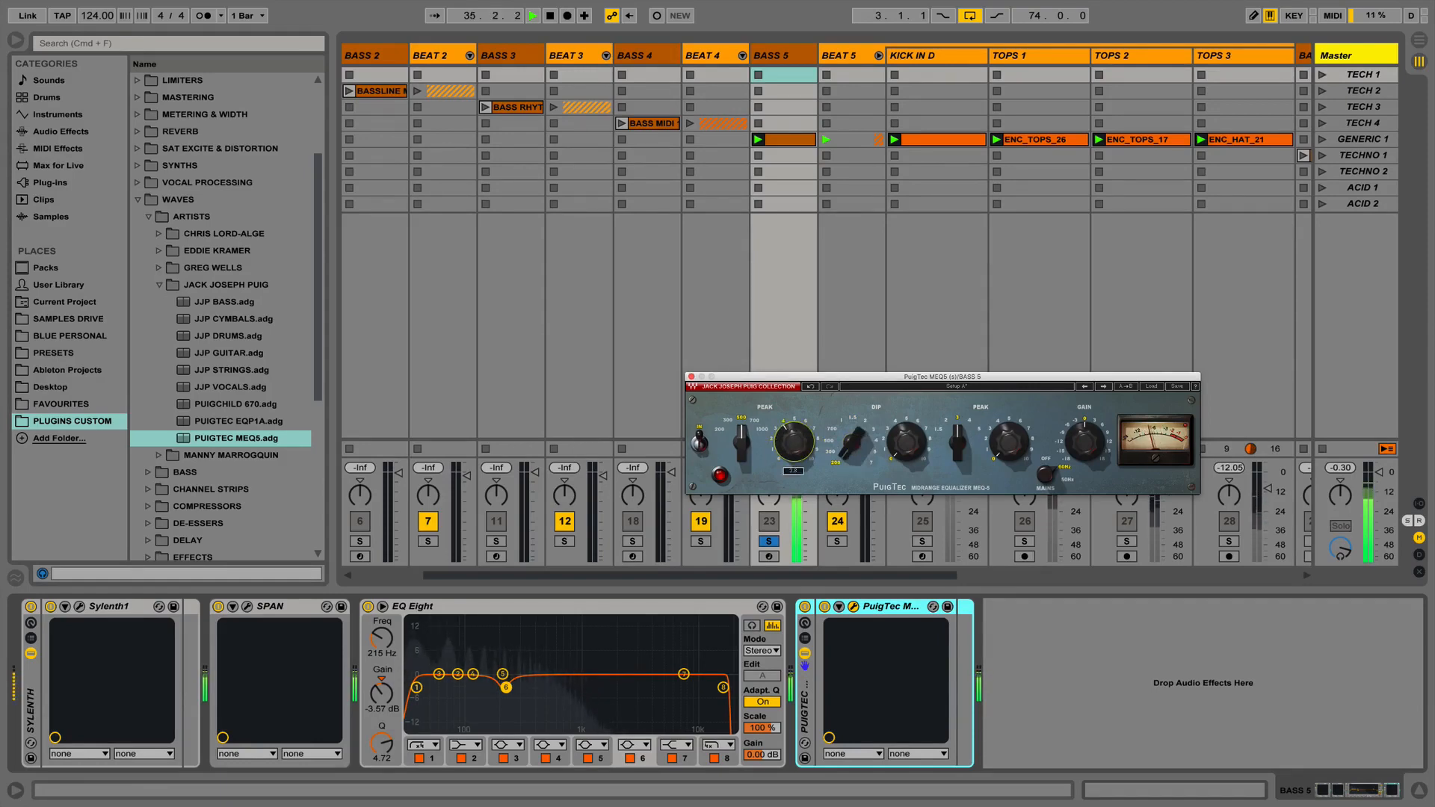
pyautogui.moveTo(794, 442); pyautogui.dragTo(852, 453)
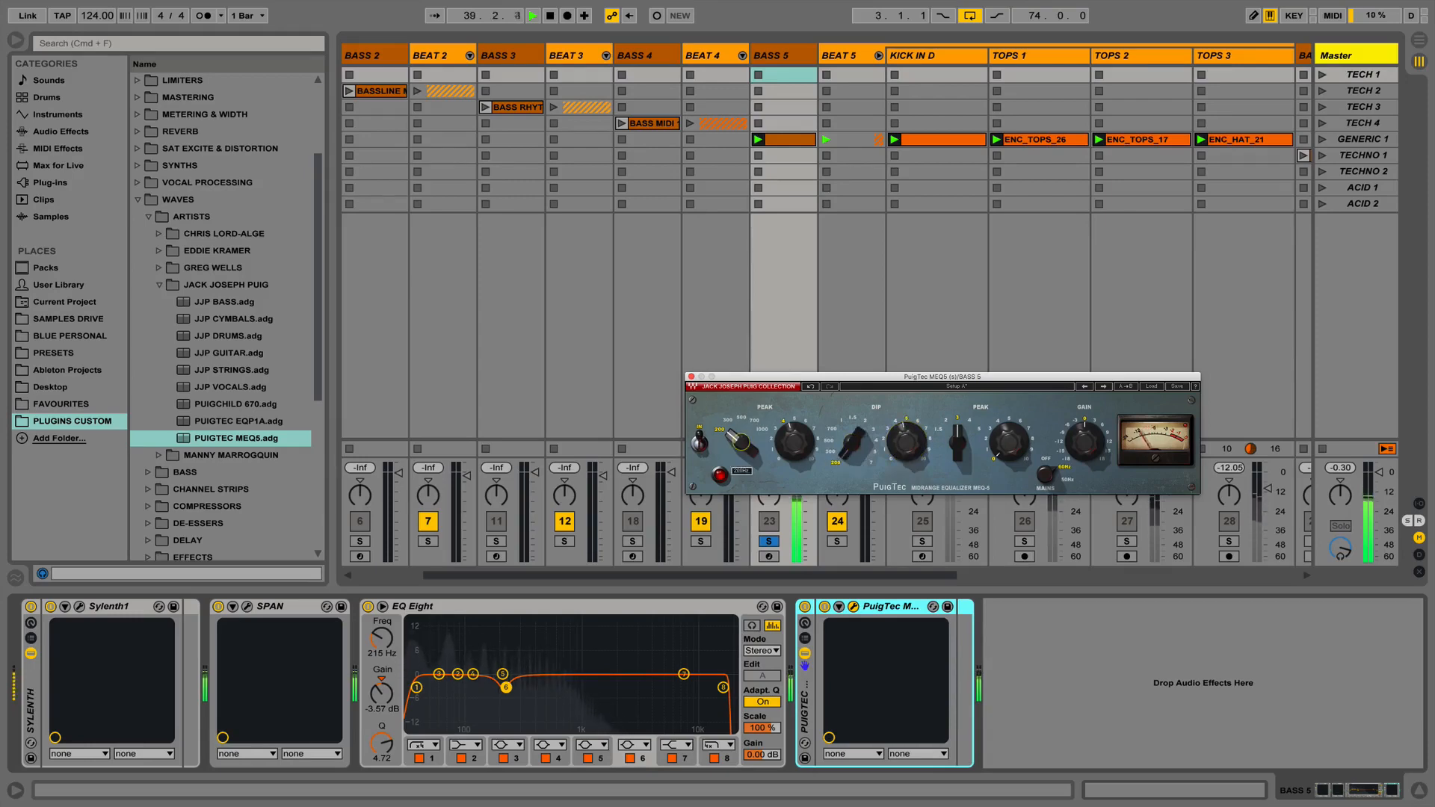
pyautogui.moveTo(740, 444); pyautogui.dragTo(740, 440)
# Adjust the MEQ5's dip amount and lower its high-band peak frequency, with the mains hum switched off.
pyautogui.click(907, 439)
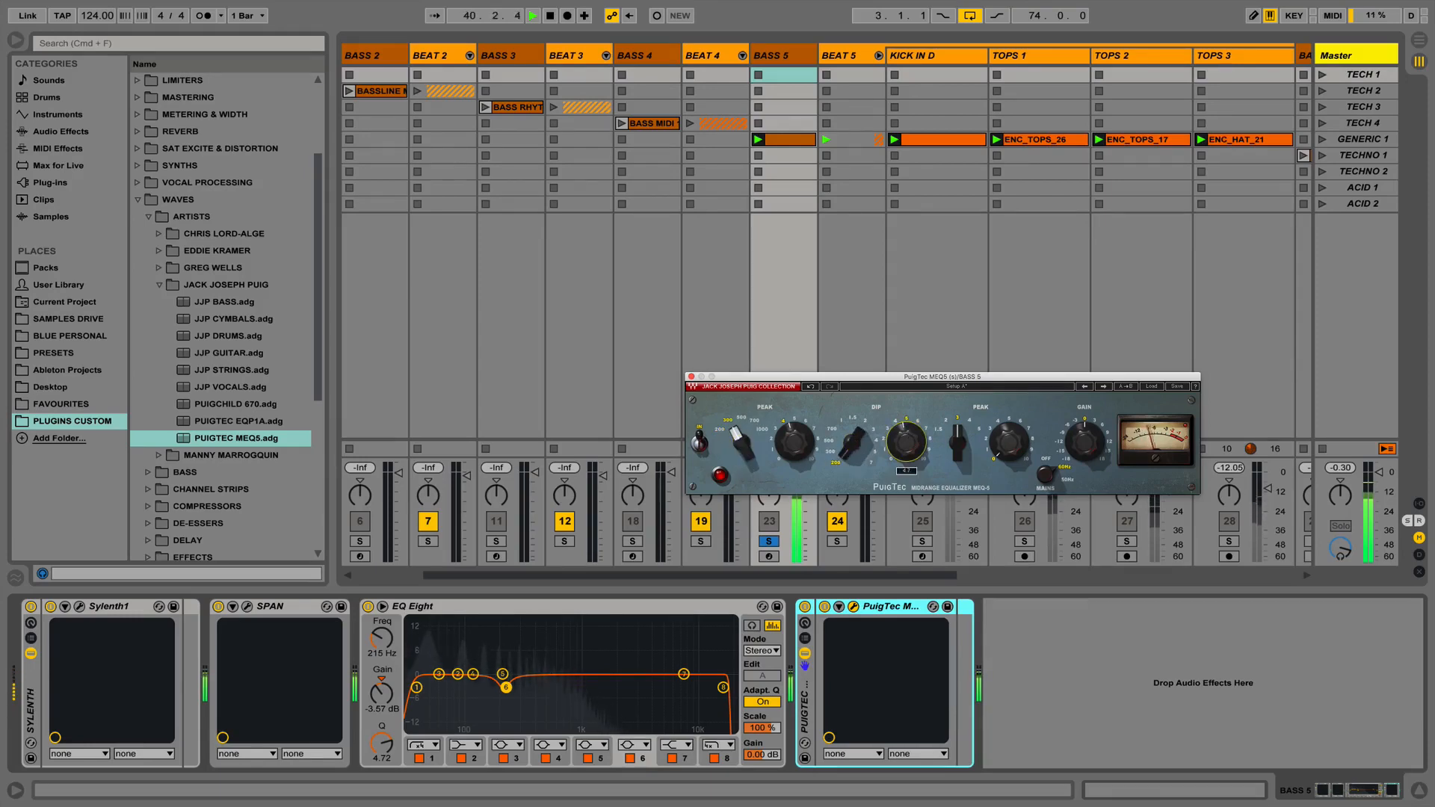
pyautogui.moveTo(956, 442); pyautogui.dragTo(958, 448)
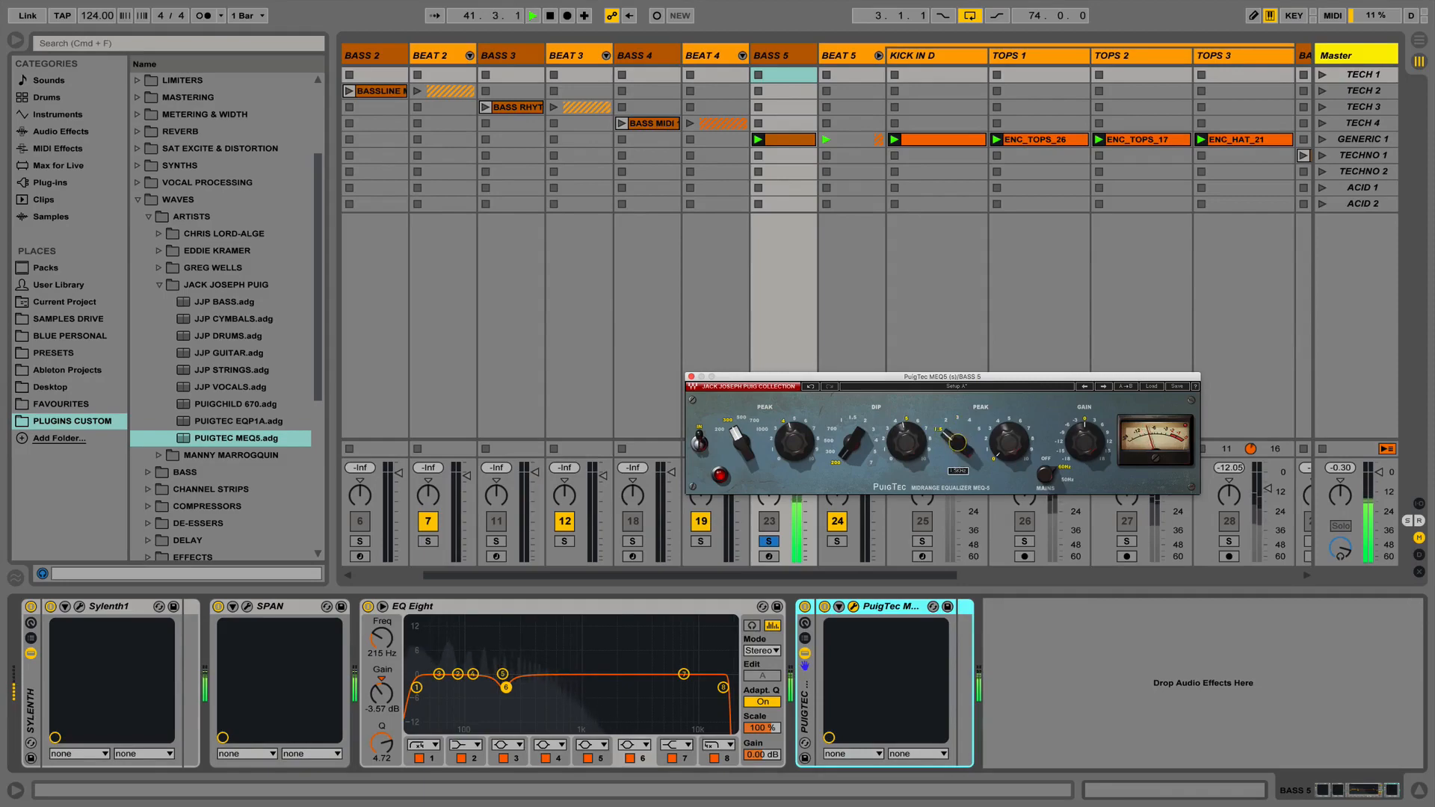
pyautogui.click(1009, 441)
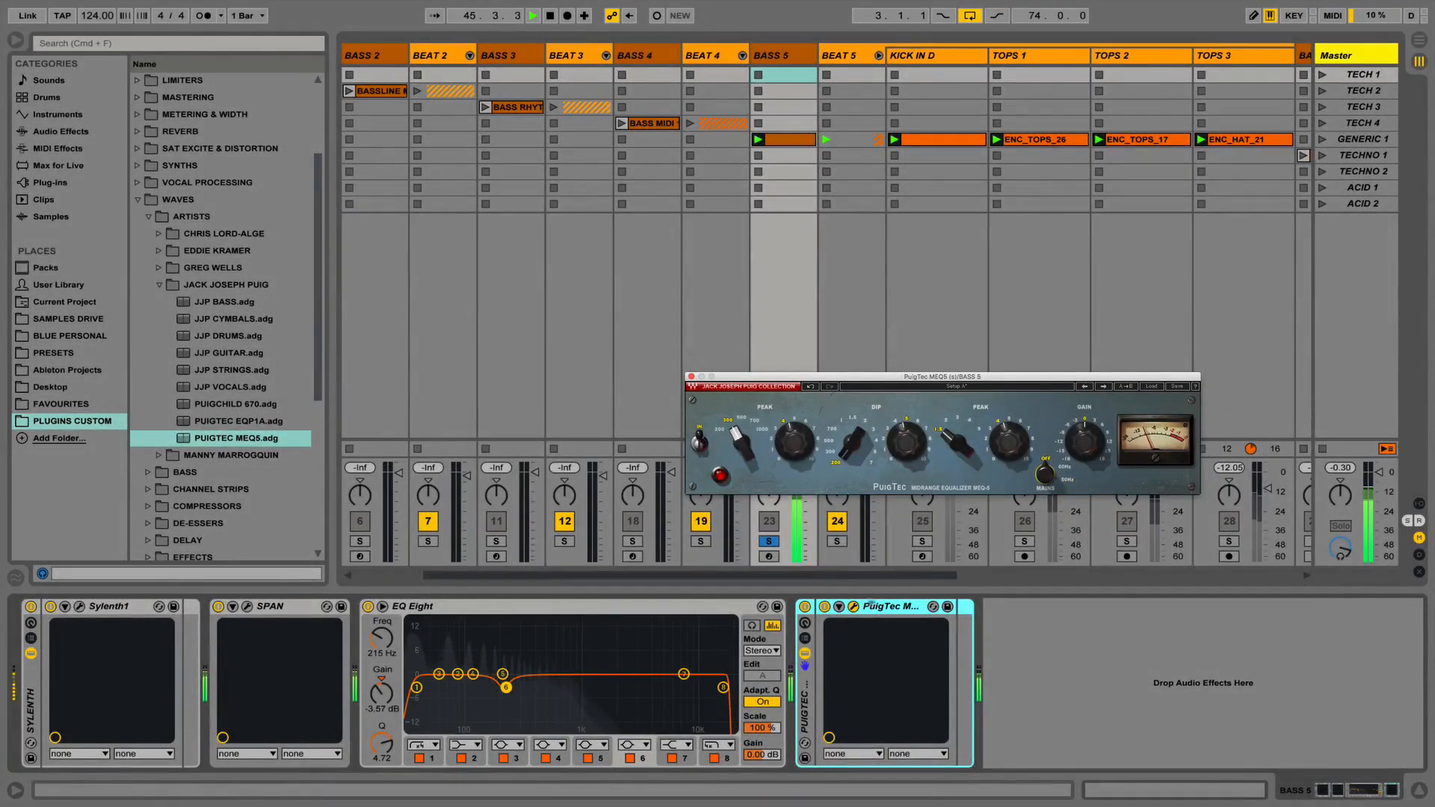
# Bypass the PuigTec MEQ5 rack on BASS 5 and re-enable it to compare the bass with and without it.
pyautogui.click(804, 606)
pyautogui.click(804, 606)
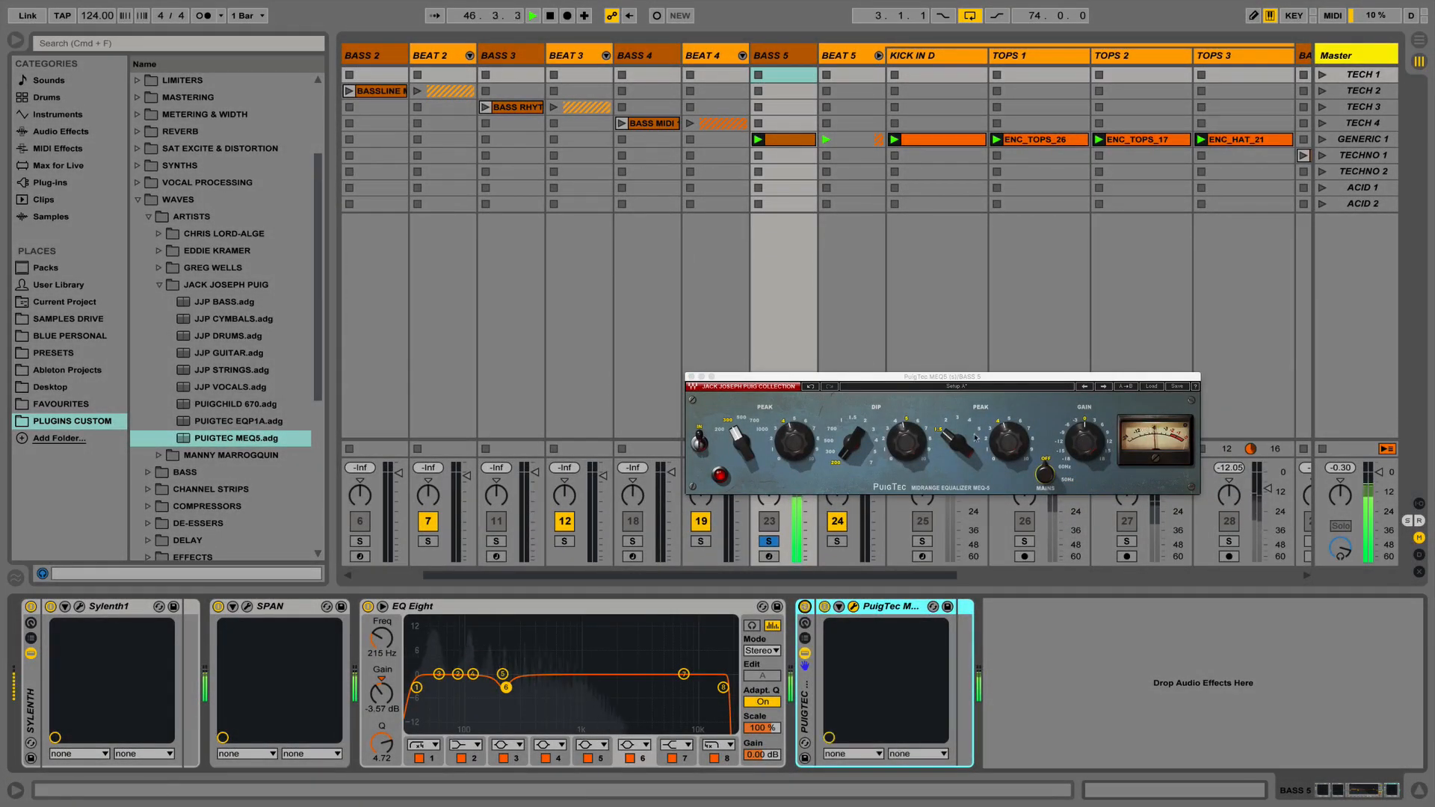
# Try the MEQ5's low-band peak frequency at 500 Hz and readjust that band's boost.
pyautogui.click(852, 443)
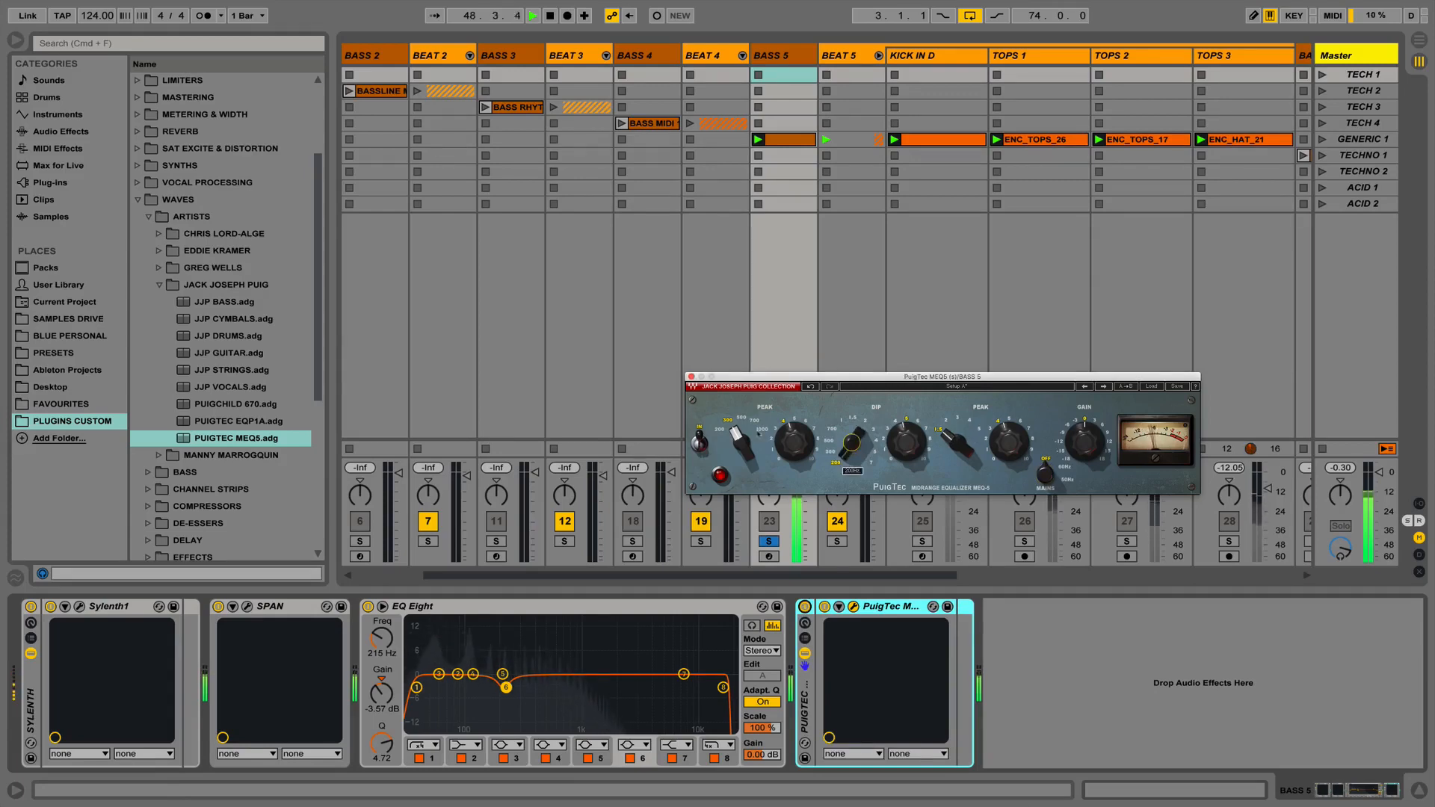
pyautogui.moveTo(740, 442); pyautogui.dragTo(740, 434)
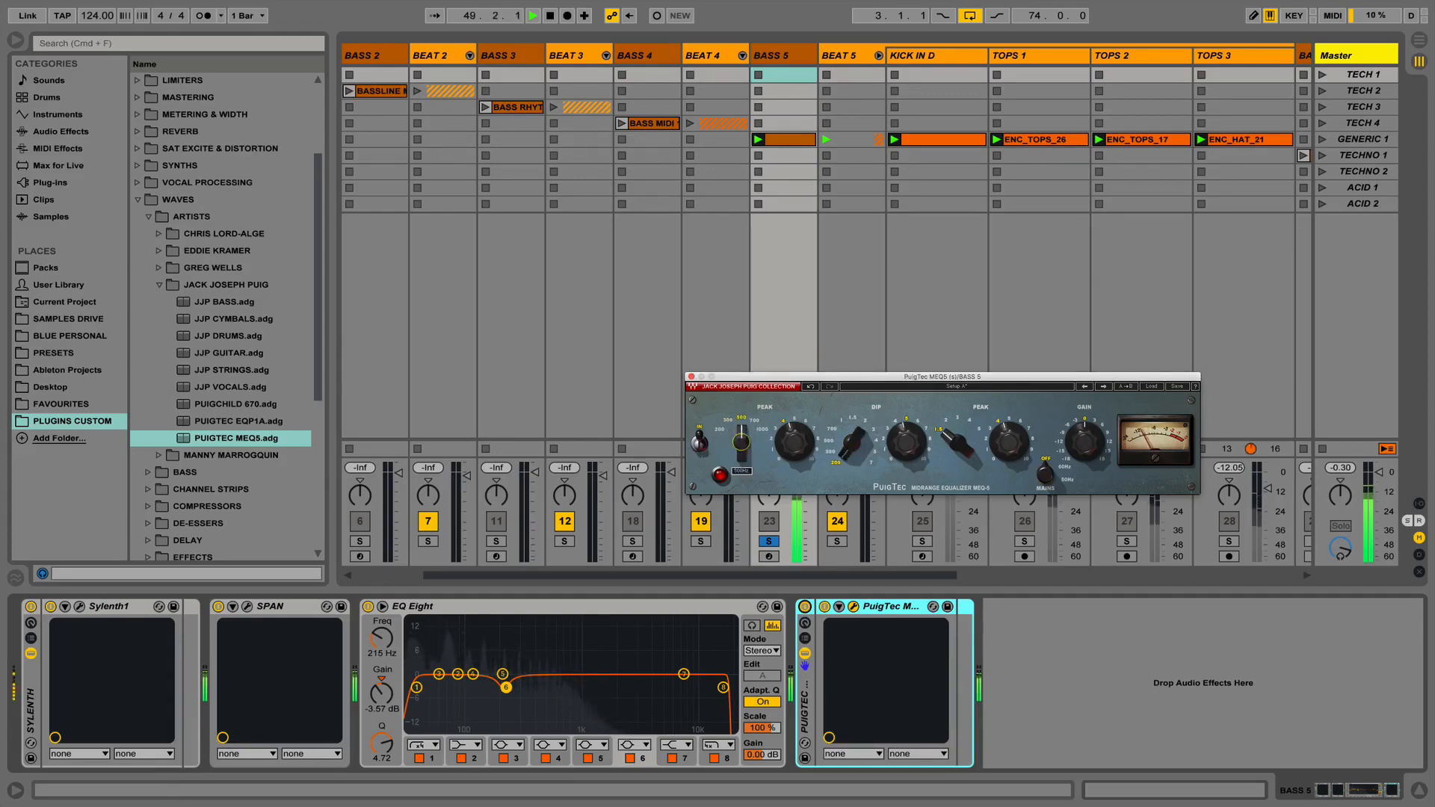
pyautogui.click(798, 441)
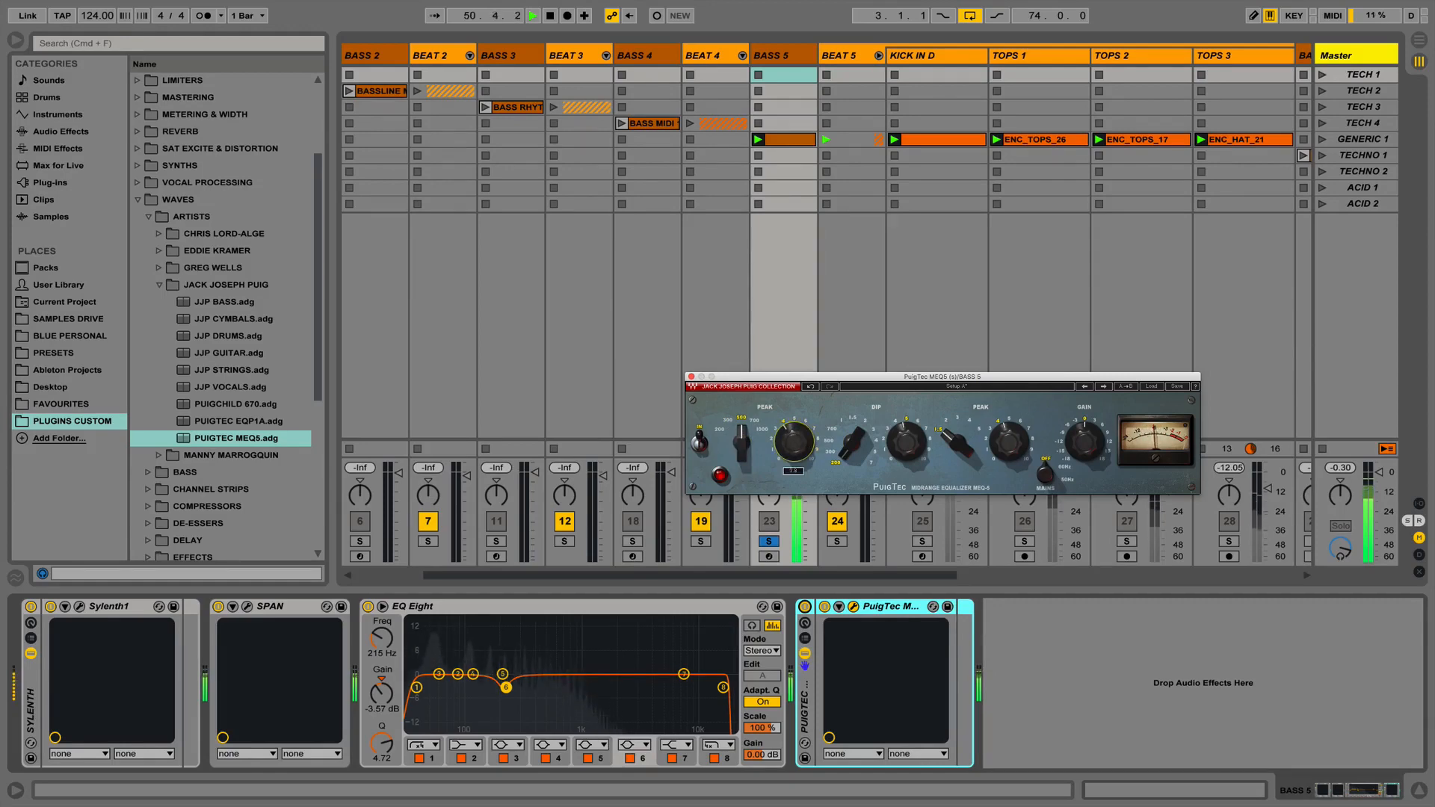
# Return the MEQ5's low-band peak frequency to 300 Hz and readjust the dip and high-band peak amounts.
pyautogui.moveTo(798, 442); pyautogui.dragTo(738, 443)
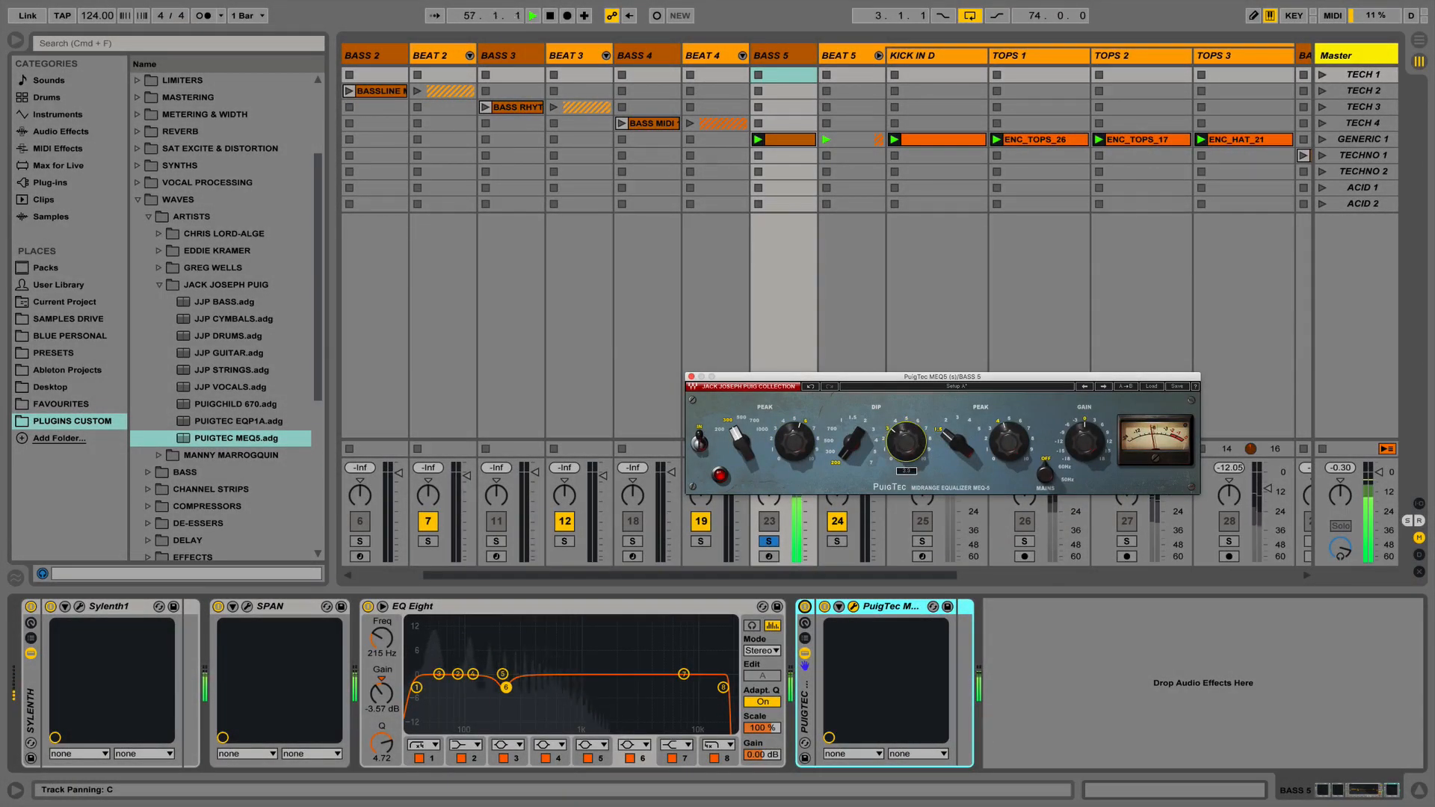
pyautogui.moveTo(959, 442)
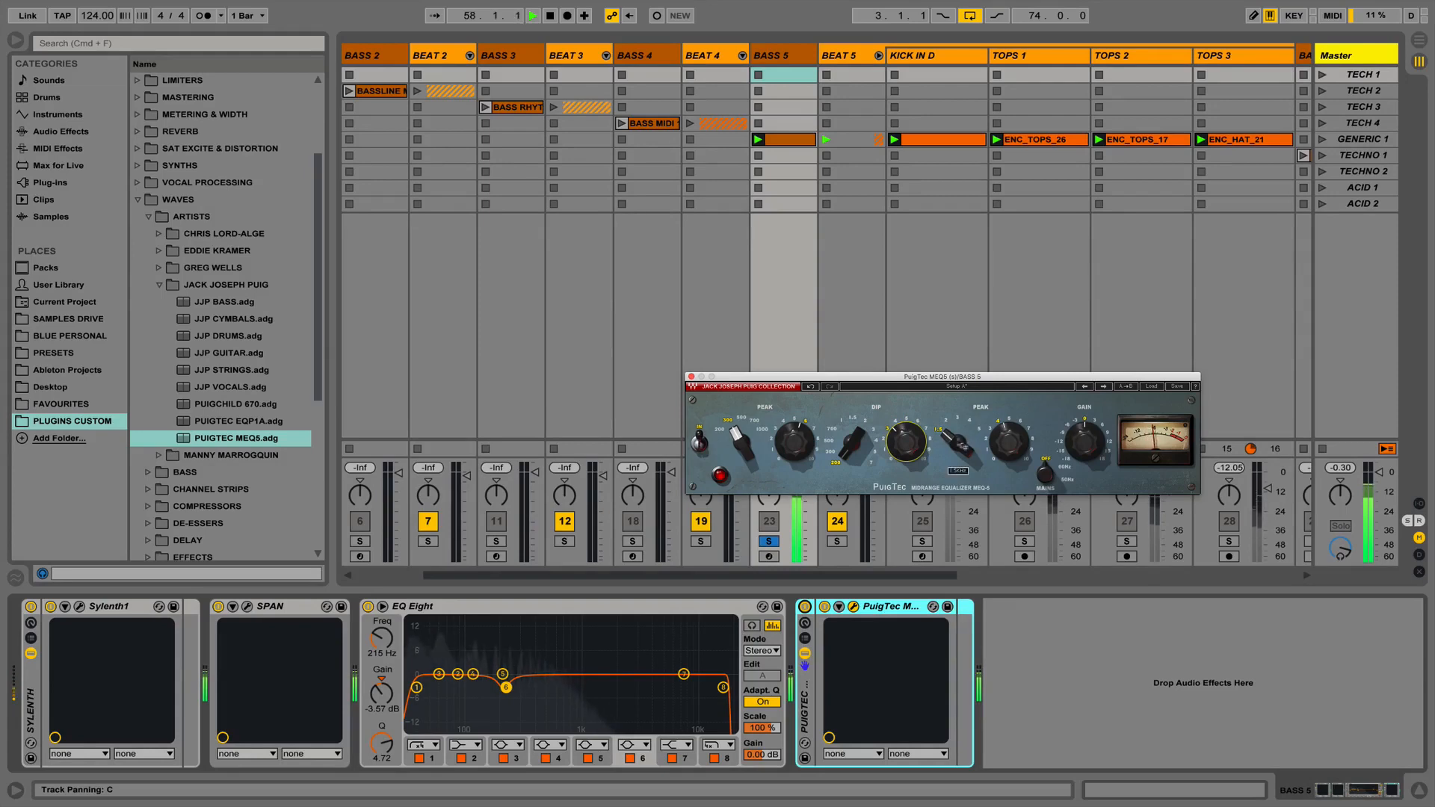
pyautogui.moveTo(955, 444); pyautogui.dragTo(1006, 397)
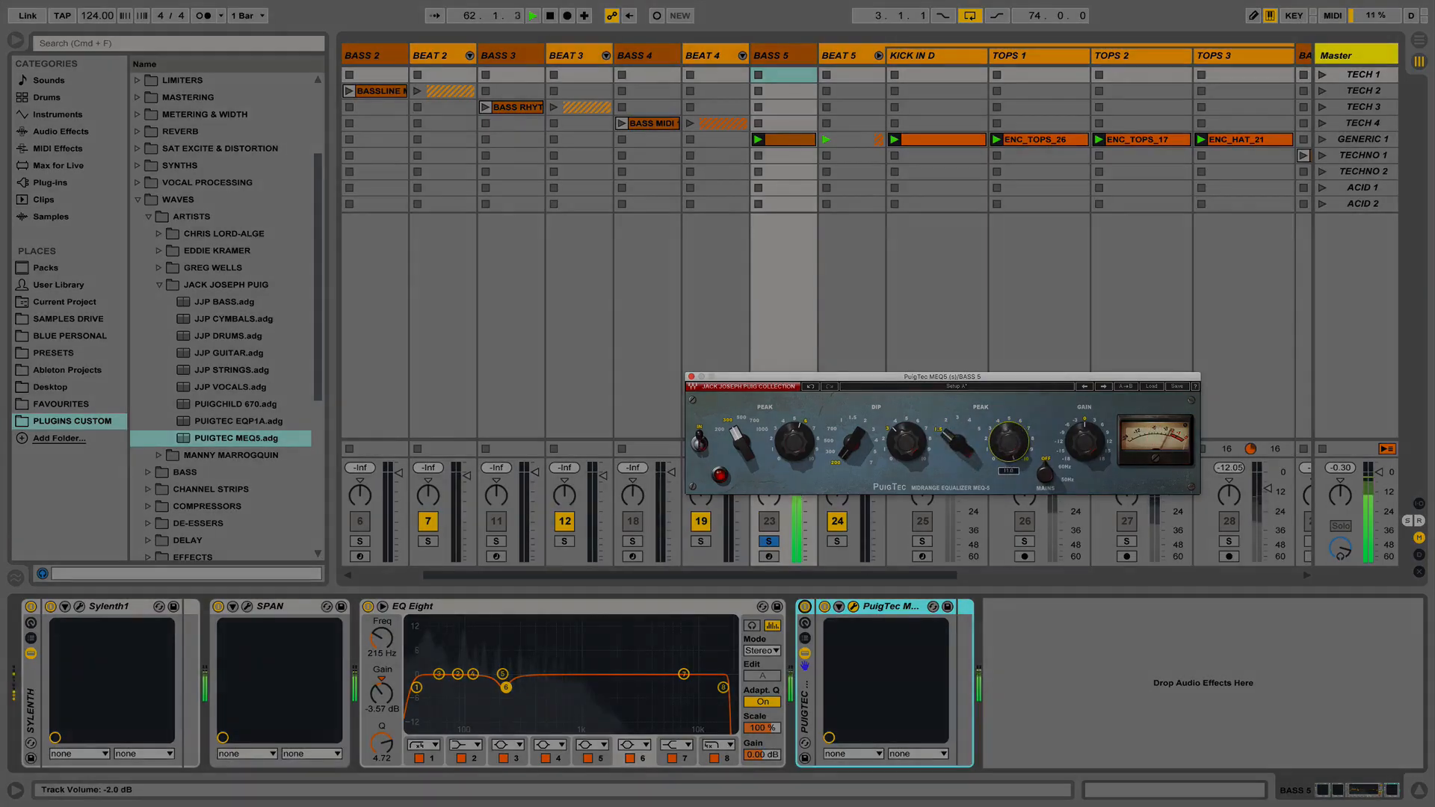